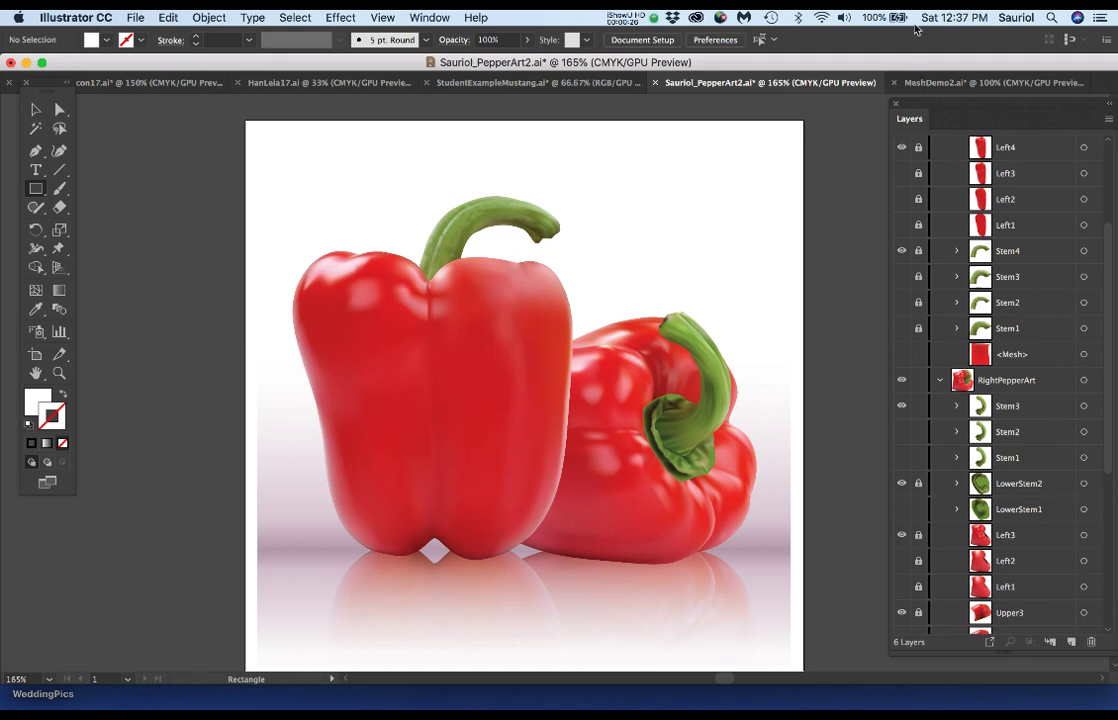
Switch to the MeshDemo2.ai document and look over its hat, arm, shoe and leg artwork up close.
{"action": "left_click", "coordinate": [927, 84]}
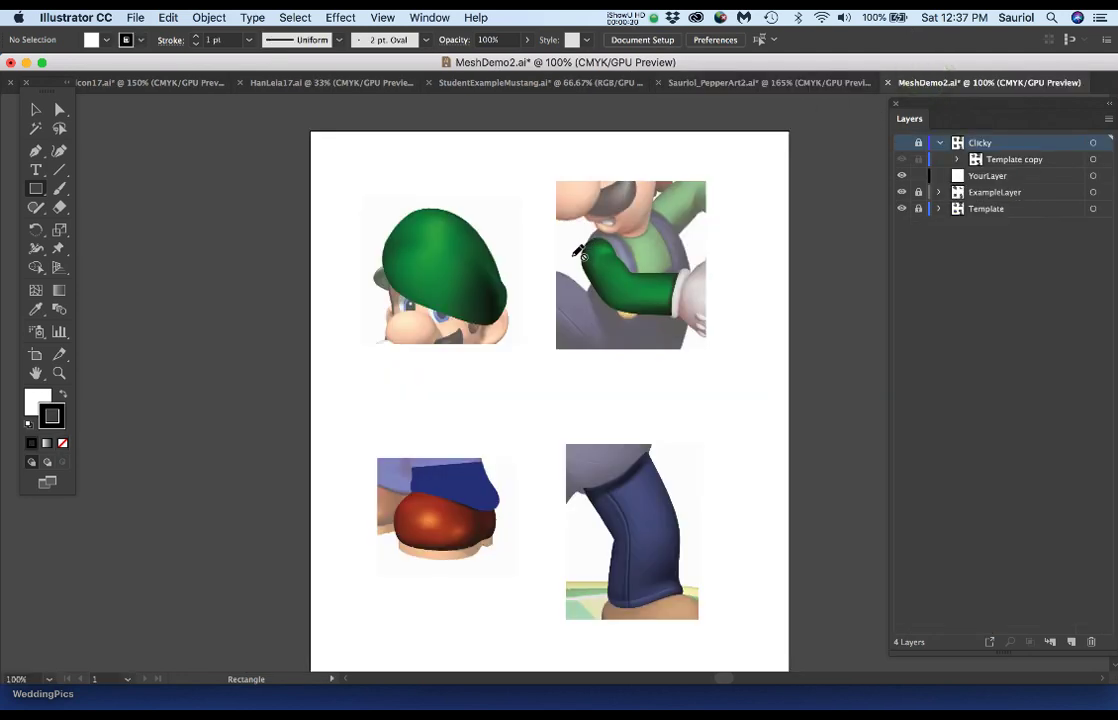
{"action": "scroll", "coordinate": [578, 252], "scroll_direction": "up", "scroll_amount": 1}
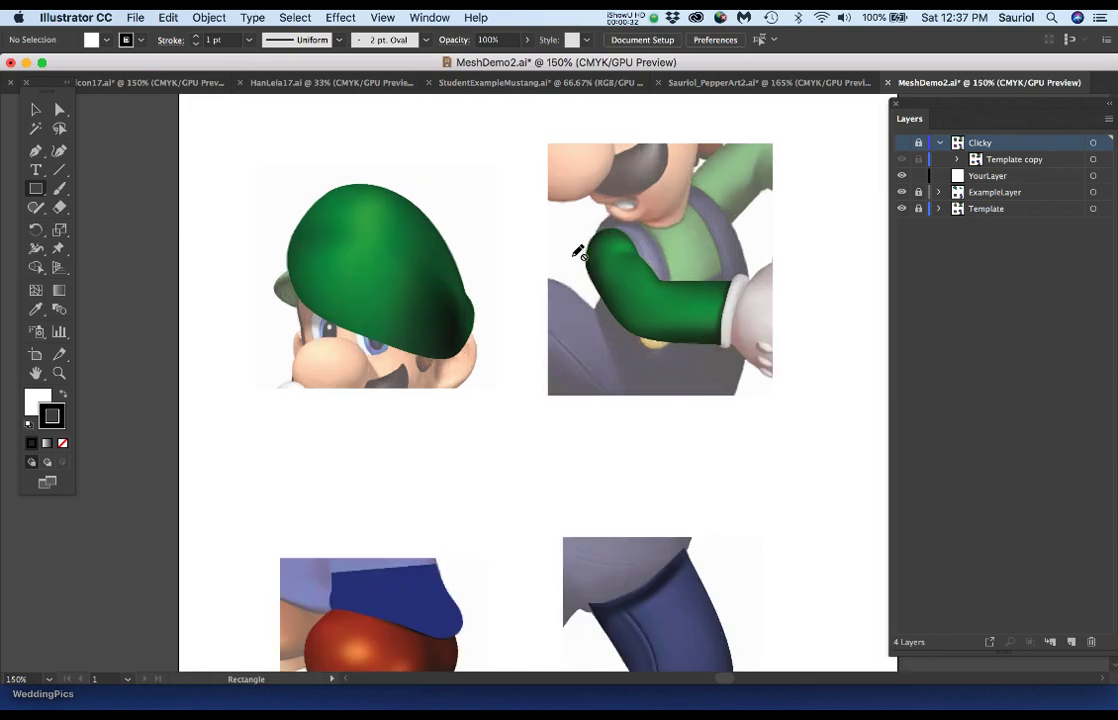
{"action": "scroll", "coordinate": [578, 252], "scroll_direction": "up", "scroll_amount": 1}
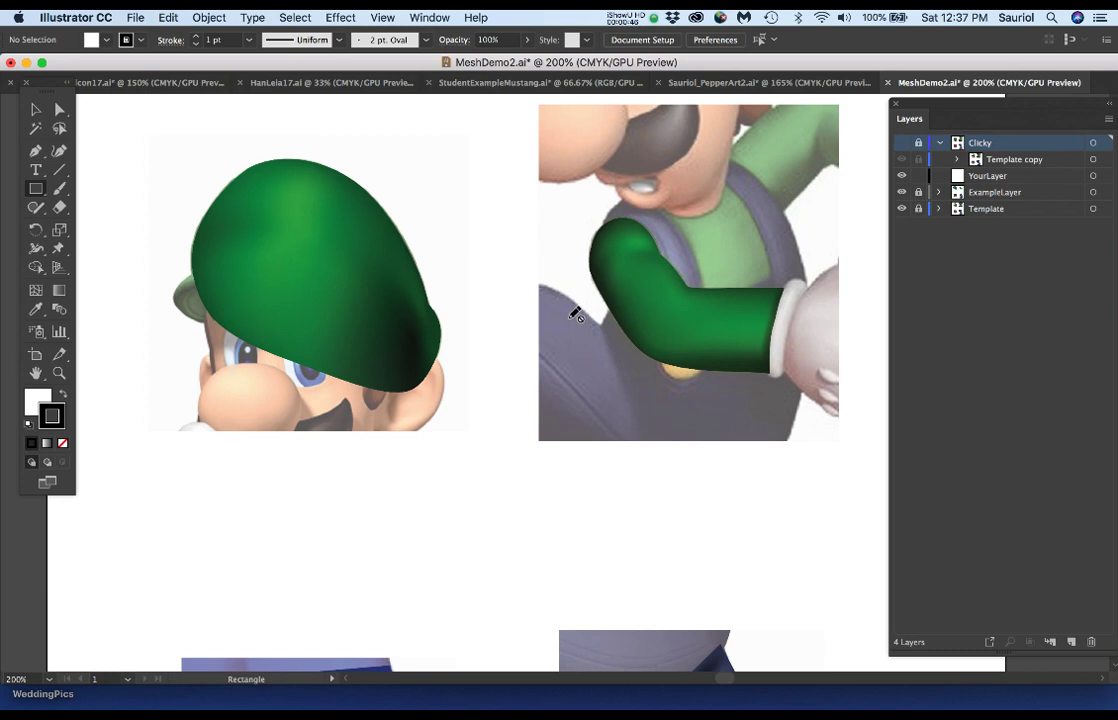
{"action": "scroll", "coordinate": [575, 314], "scroll_direction": "down", "scroll_amount": 10}
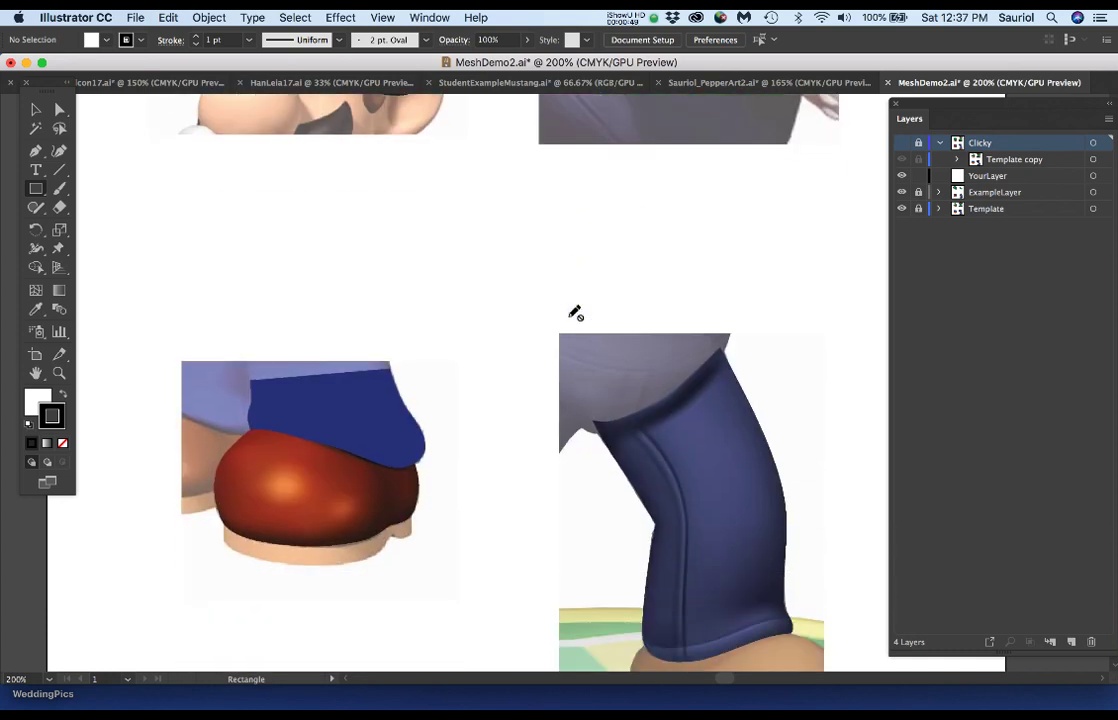
{"action": "scroll", "coordinate": [575, 314], "scroll_direction": "down", "scroll_amount": 4}
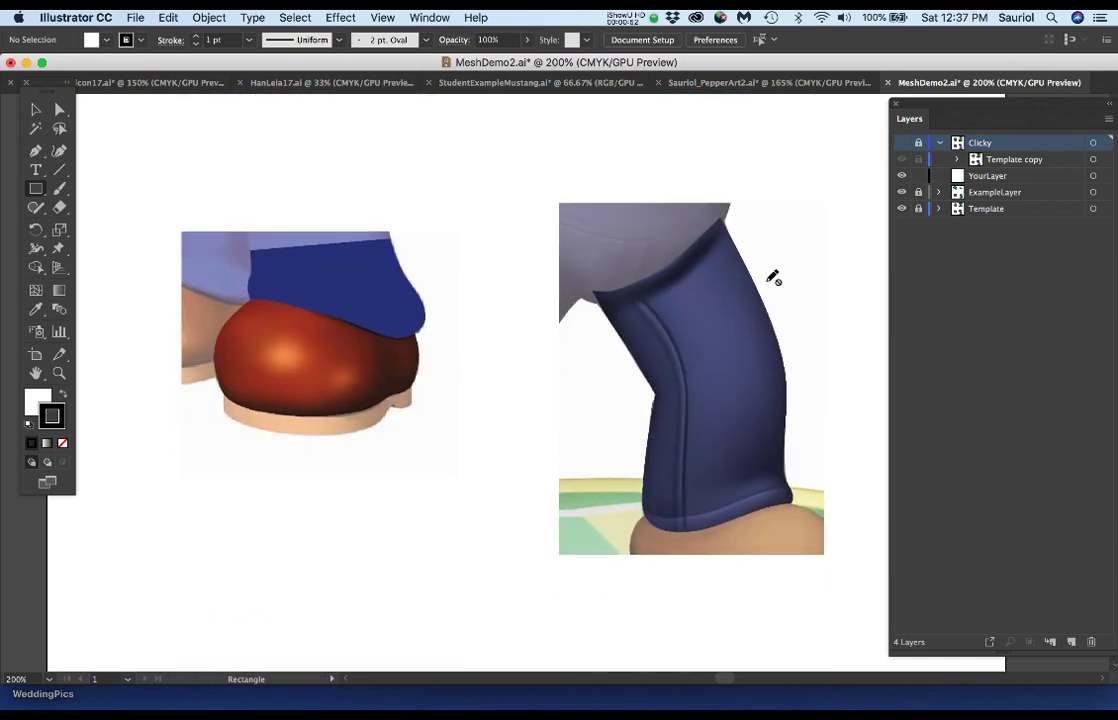
Unlock and expand ExampleLayer, and unlock and expand its Leg sublayer.
{"action": "left_click", "coordinate": [918, 192]}
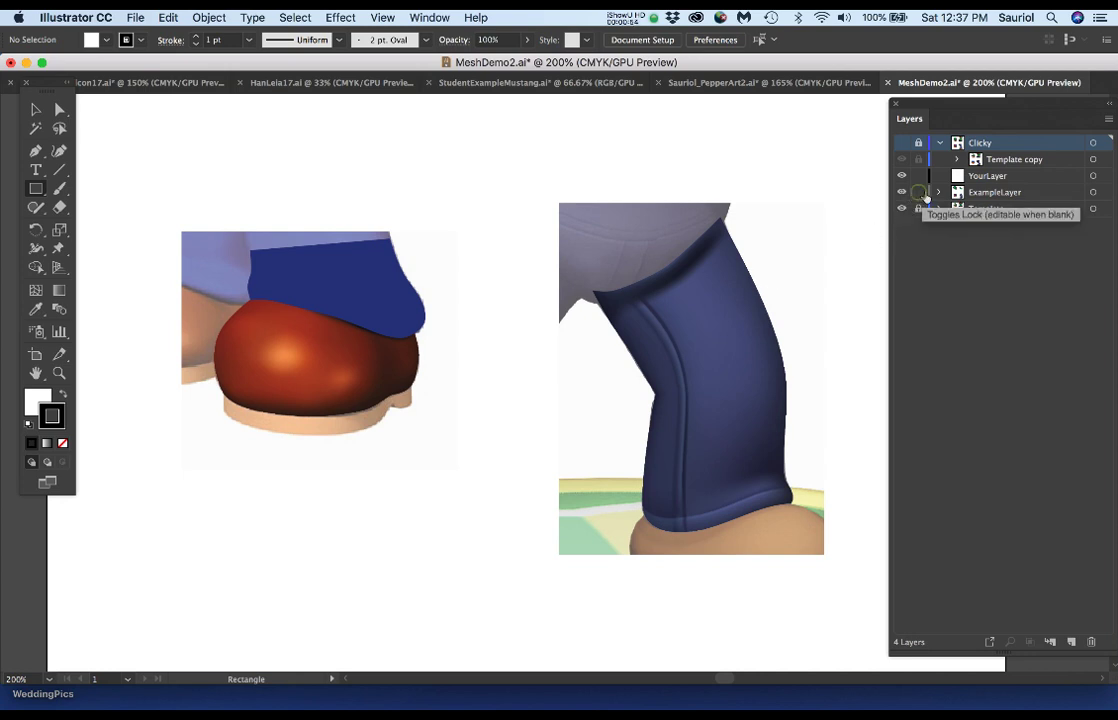
{"action": "left_click", "coordinate": [938, 192]}
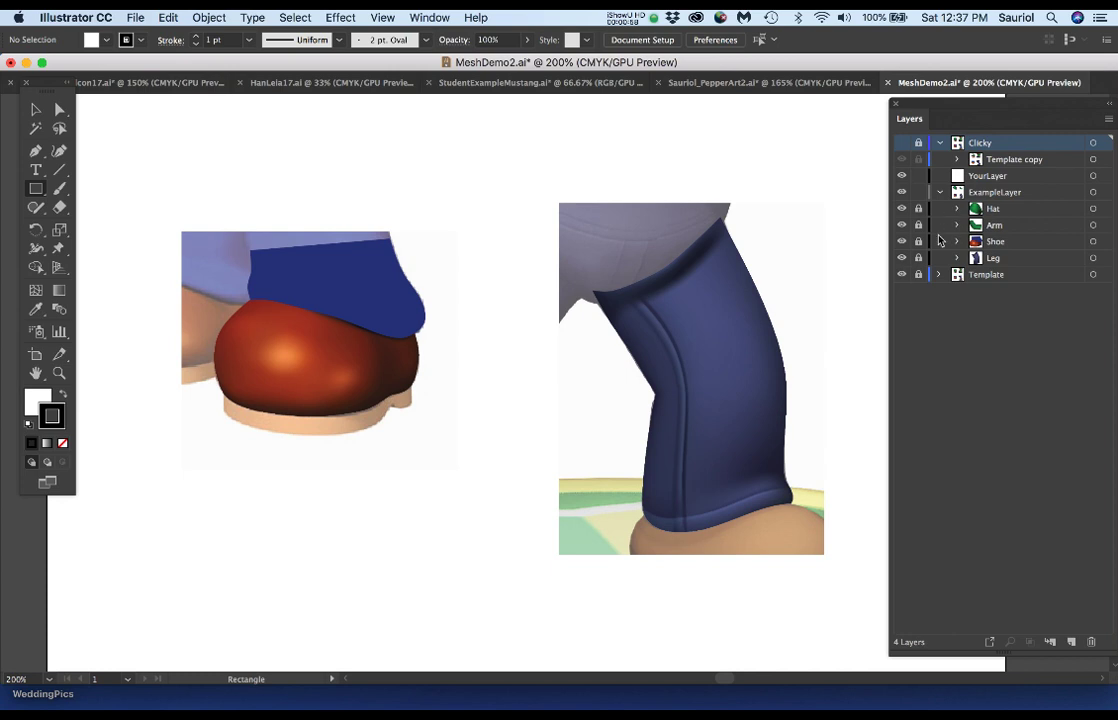
{"action": "left_click", "coordinate": [918, 258]}
{"action": "left_click", "coordinate": [957, 258]}
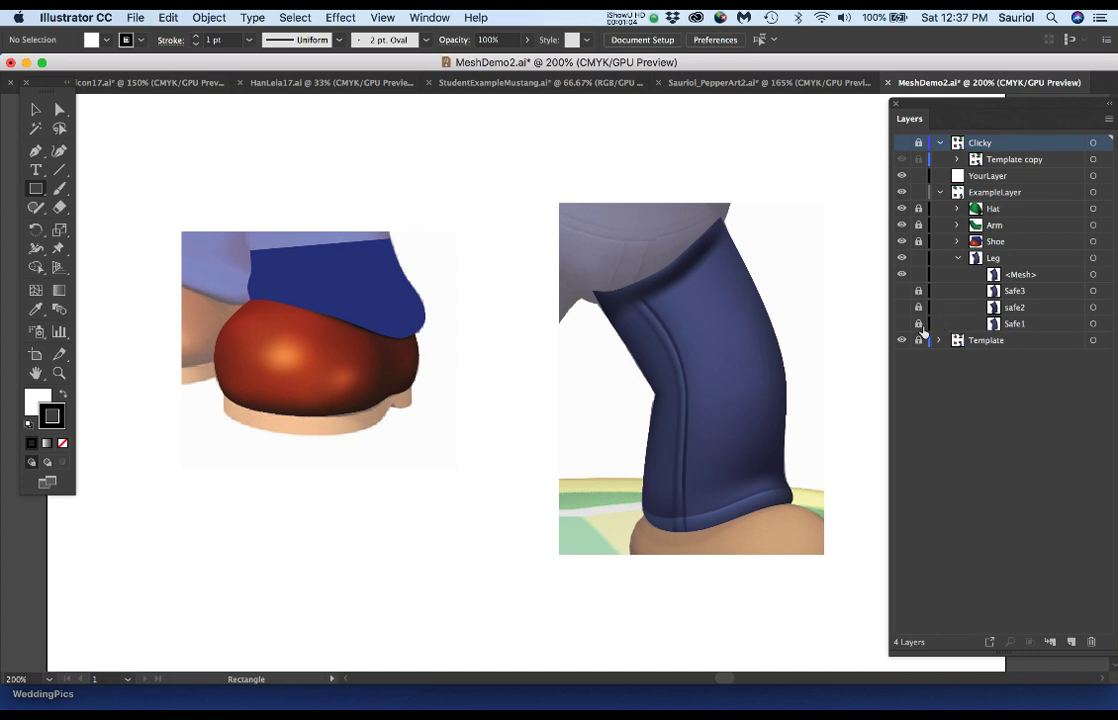
Set the layer list's row size to Large.
{"action": "left_click", "coordinate": [1108, 118]}
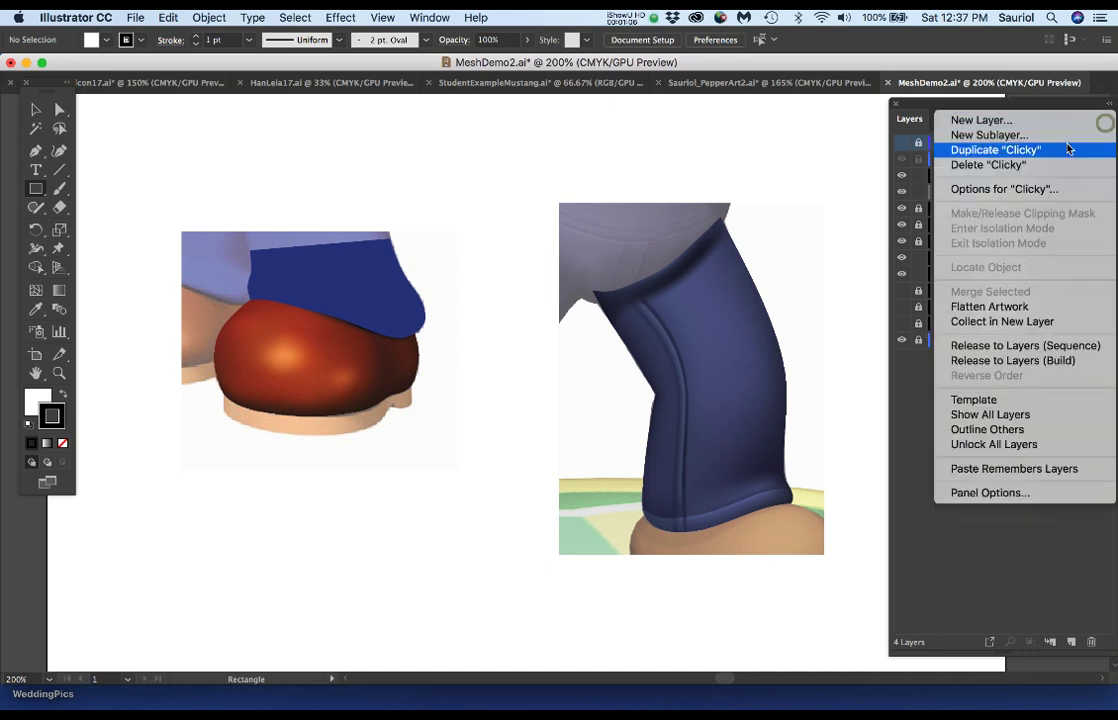
{"action": "left_click", "coordinate": [995, 492]}
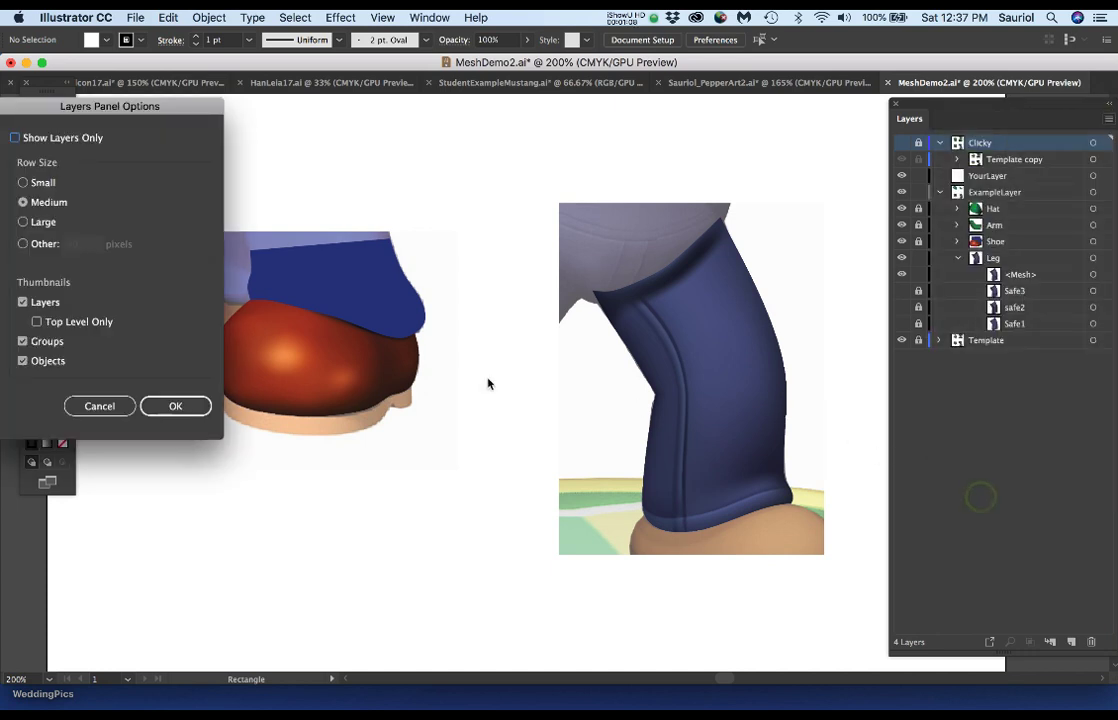
{"action": "left_click", "coordinate": [23, 222]}
{"action": "left_click", "coordinate": [175, 406]}
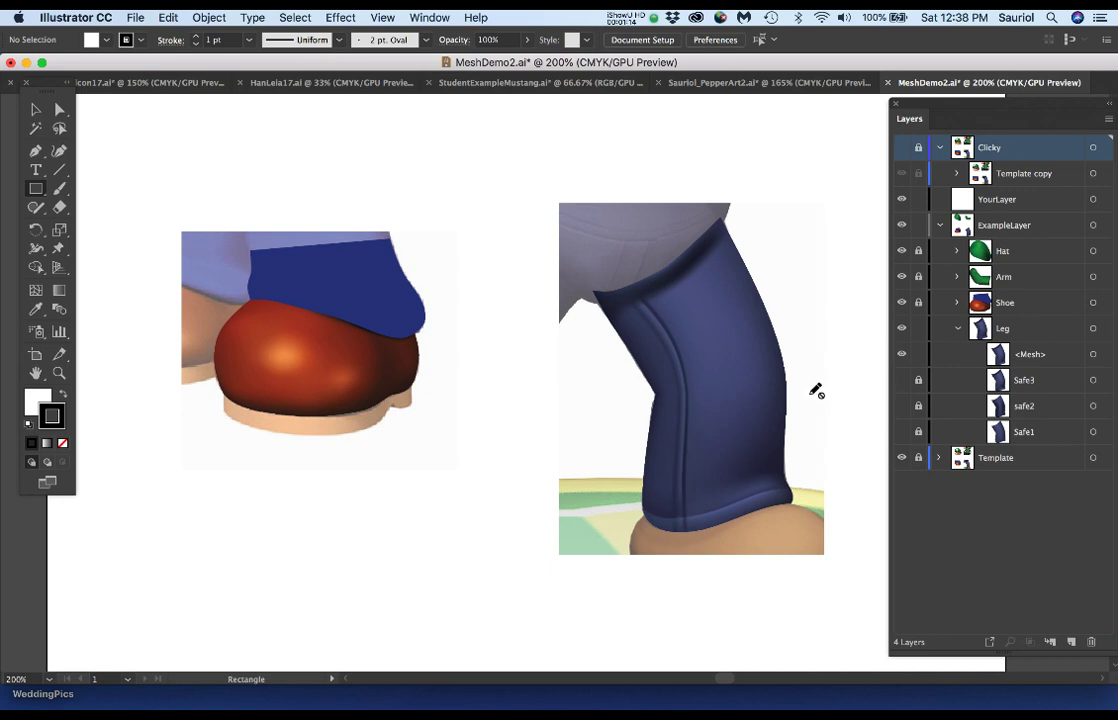
Hide the unnamed mesh in the Leg sublayer and rename it 4.
{"action": "scroll", "coordinate": [816, 390], "scroll_direction": "up", "scroll_amount": 1}
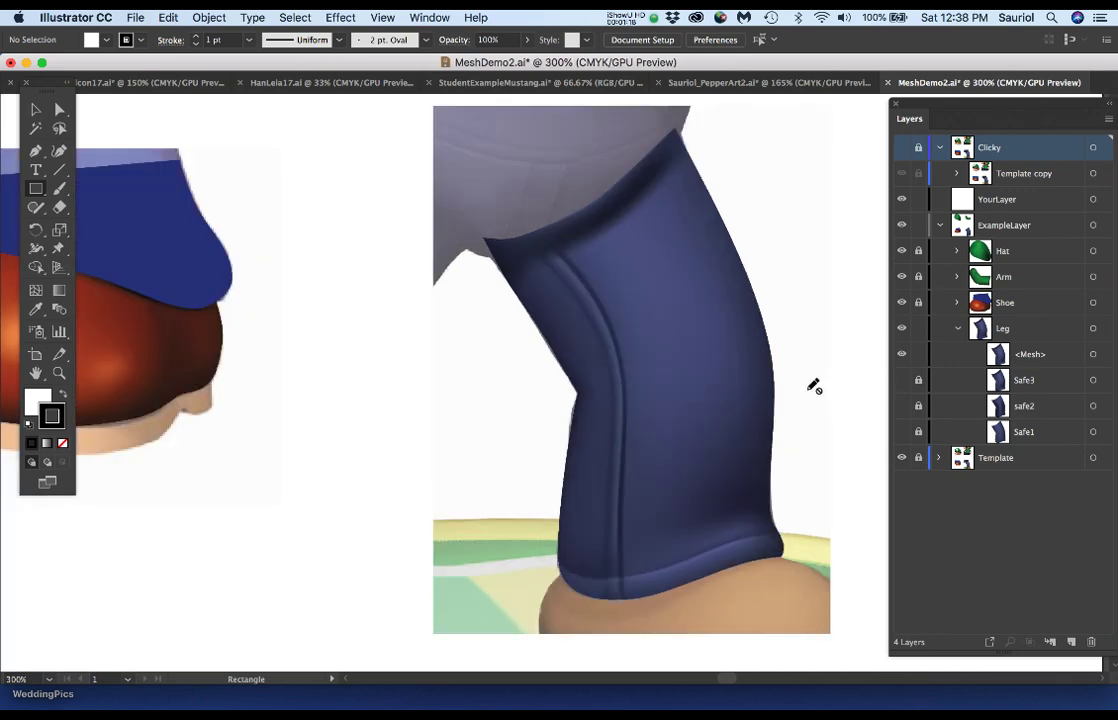
{"action": "left_click", "coordinate": [902, 354]}
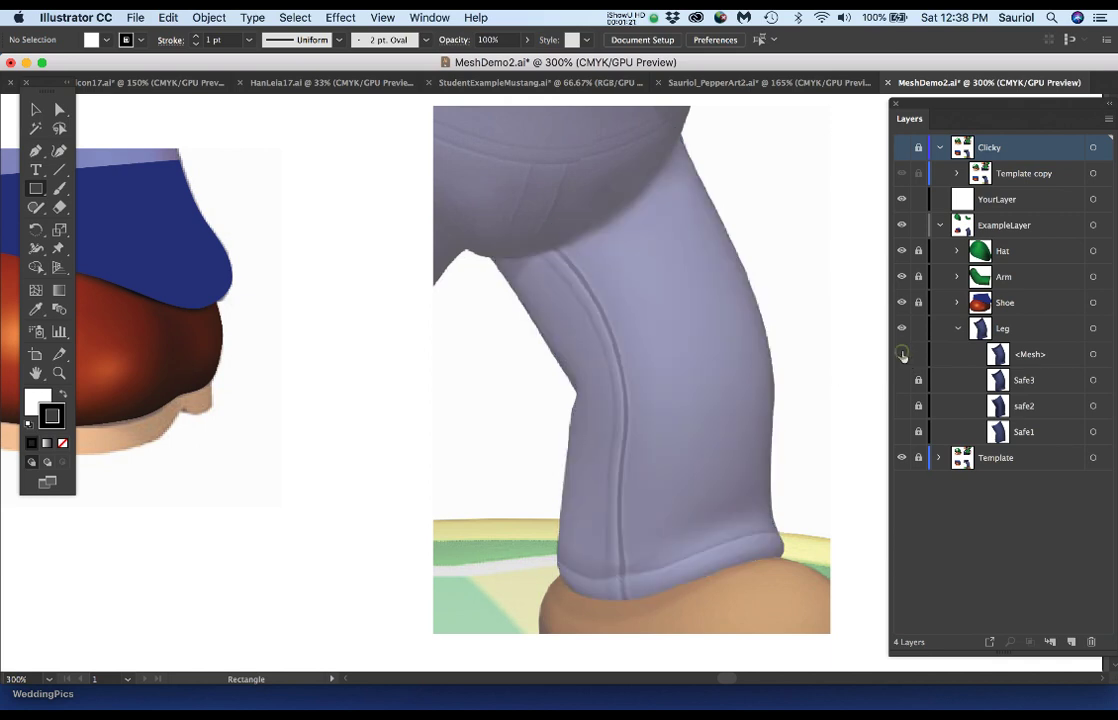
{"action": "double_click", "coordinate": [1033, 355]}
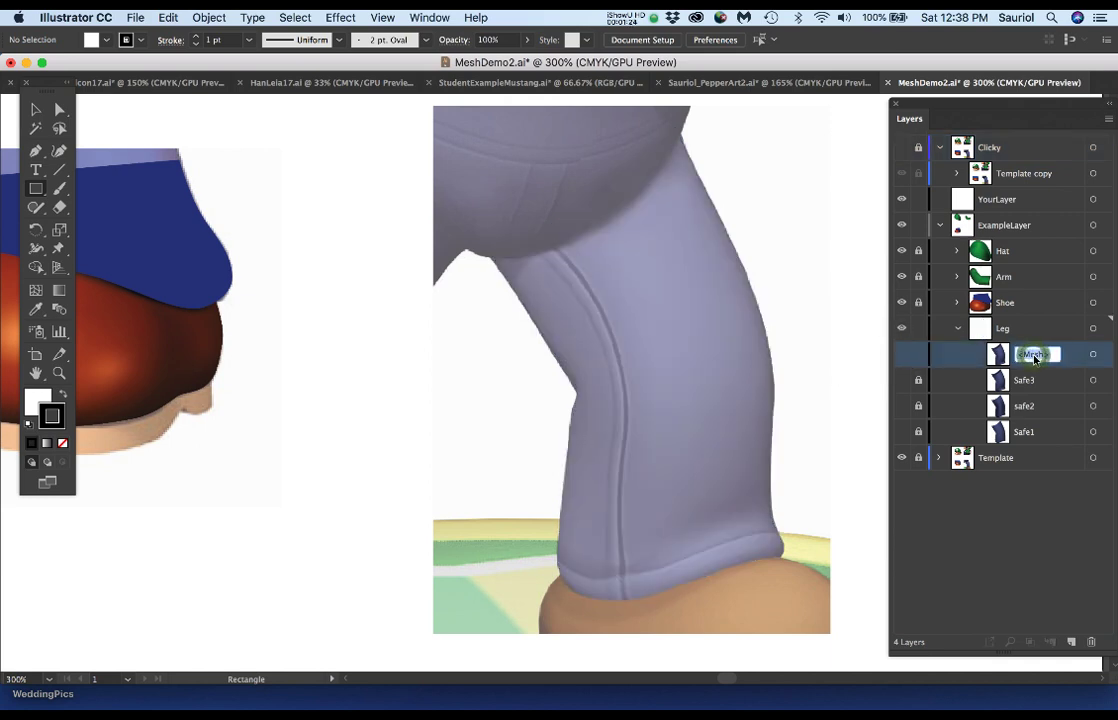
{"action": "type", "text": "4"}
{"action": "key", "text": "Return"}
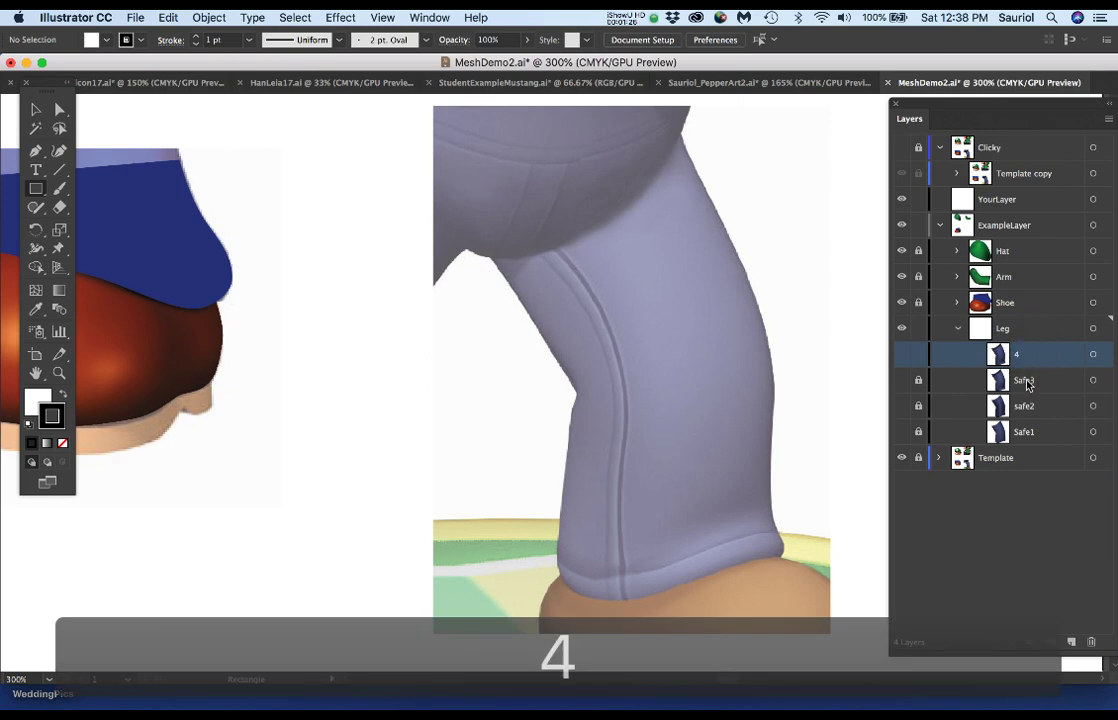
Unlock the Safe3, safe2 and Safe1 leg meshes, and show and select Safe3 to display its mesh lines.
{"action": "left_click", "coordinate": [902, 380]}
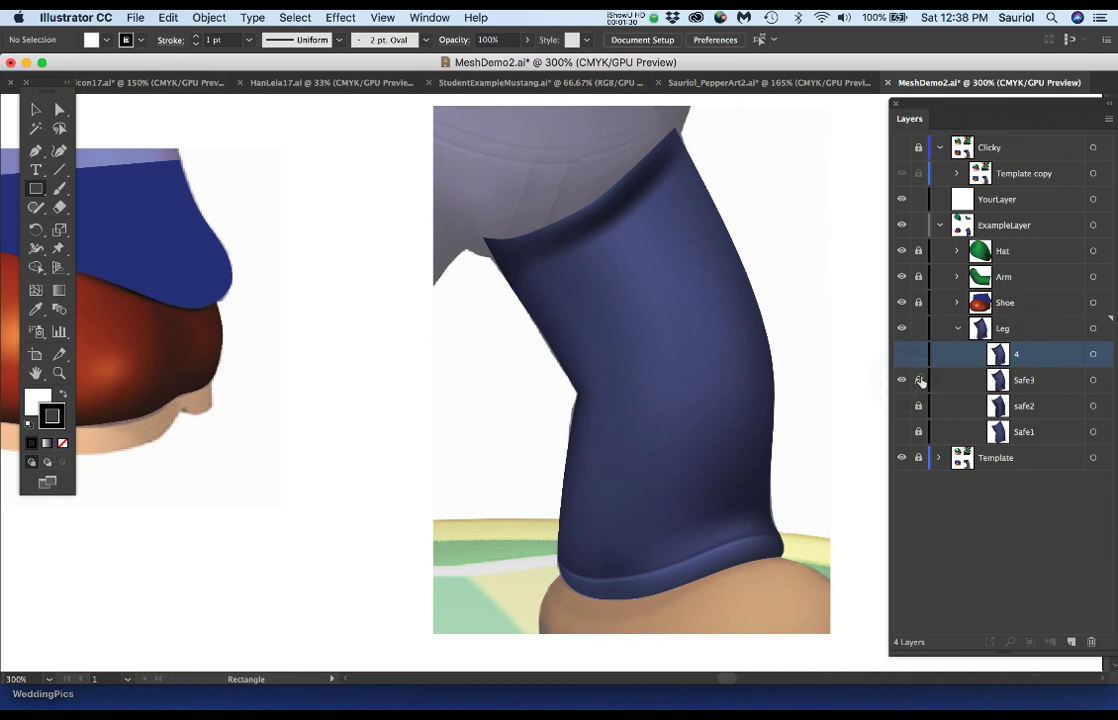
{"action": "left_click", "coordinate": [918, 380]}
{"action": "left_click", "coordinate": [918, 406]}
{"action": "left_click", "coordinate": [917, 431]}
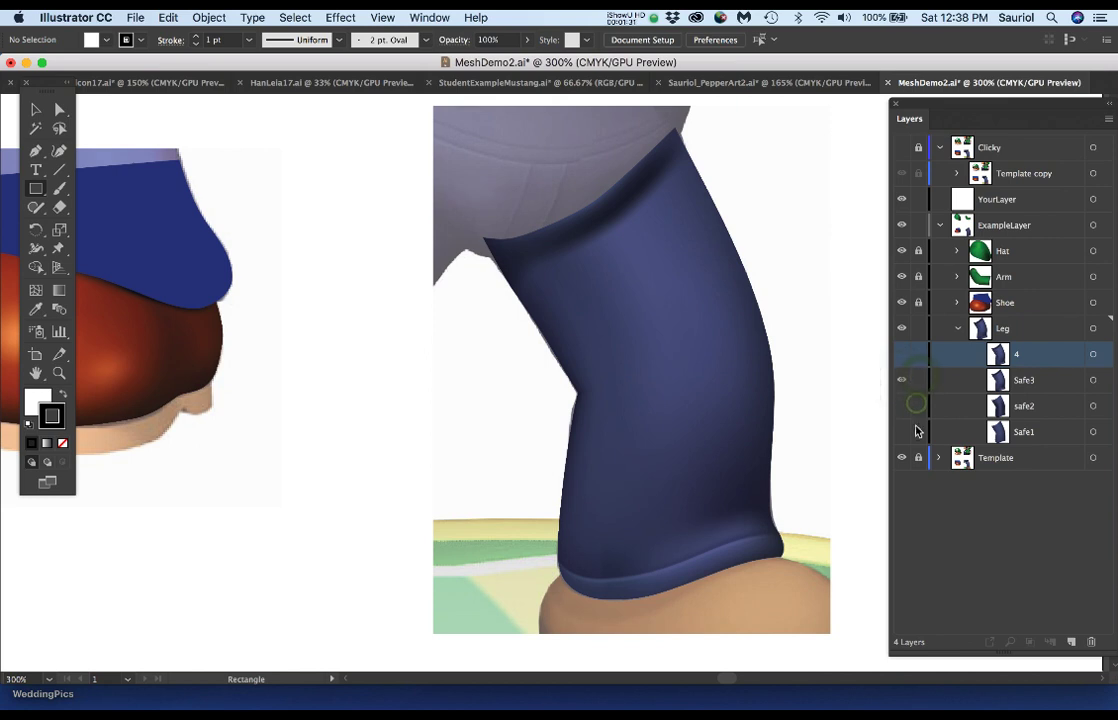
{"action": "left_click", "coordinate": [1093, 380]}
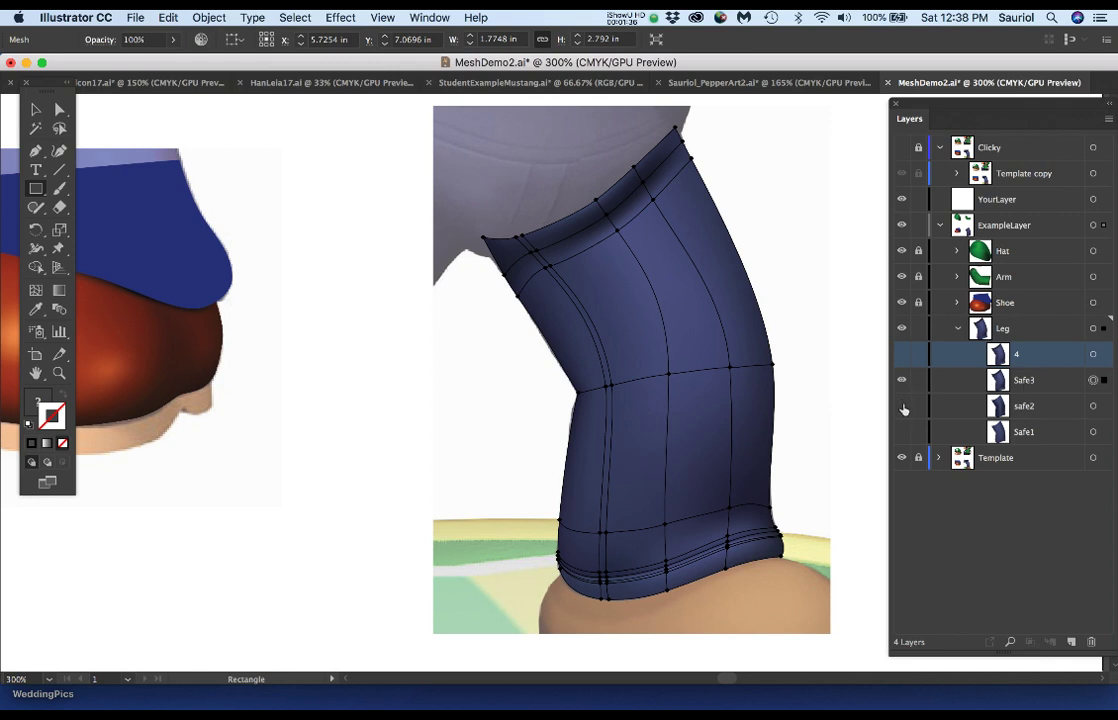
Make the safe2, Safe1 and 4 leg meshes visible along with Safe3.
{"action": "left_click_drag", "start_coordinate": [903, 409], "coordinate": [904, 432]}
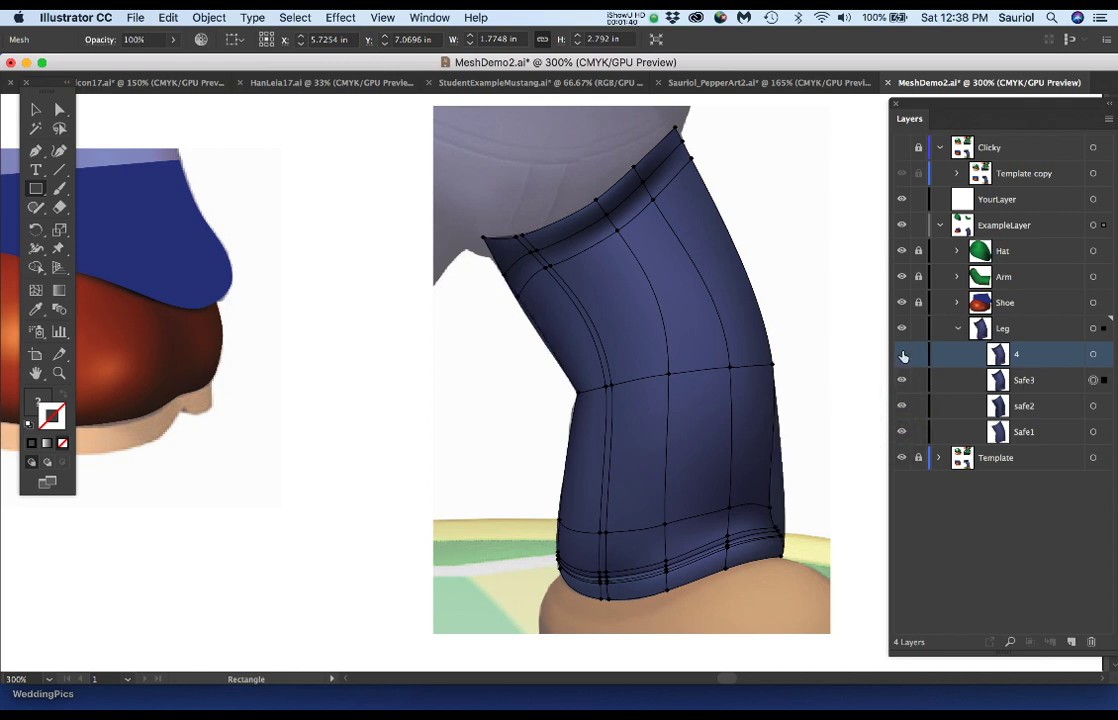
{"action": "left_click", "coordinate": [903, 356]}
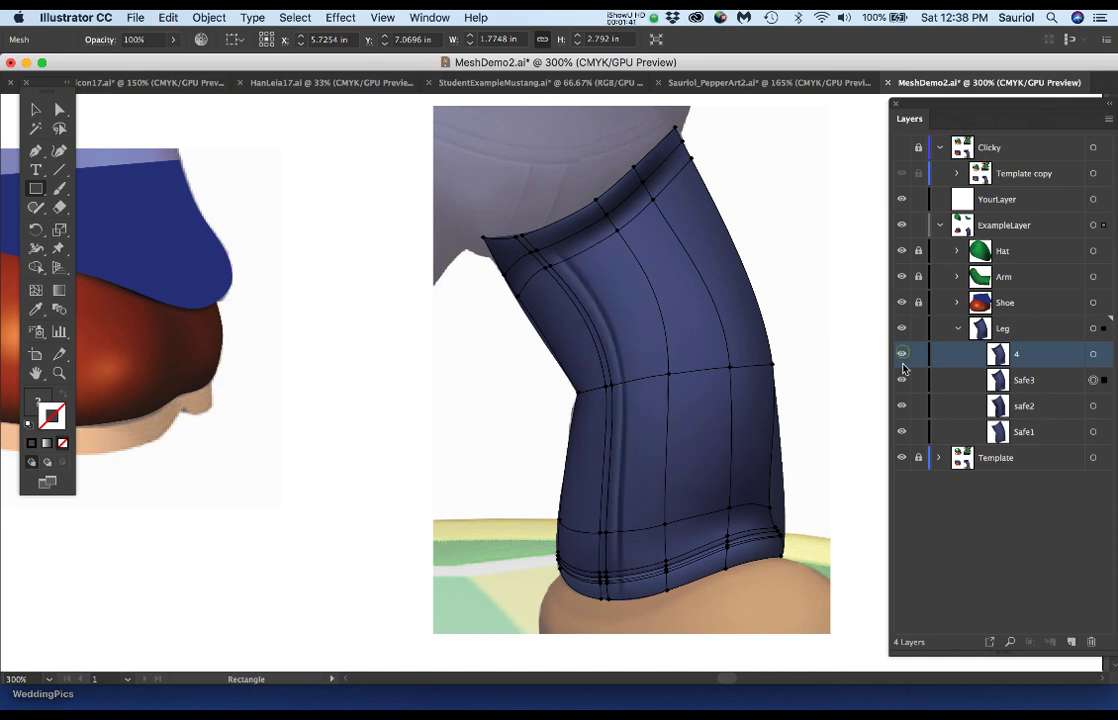
{"action": "left_click", "coordinate": [757, 365], "text": "super"}
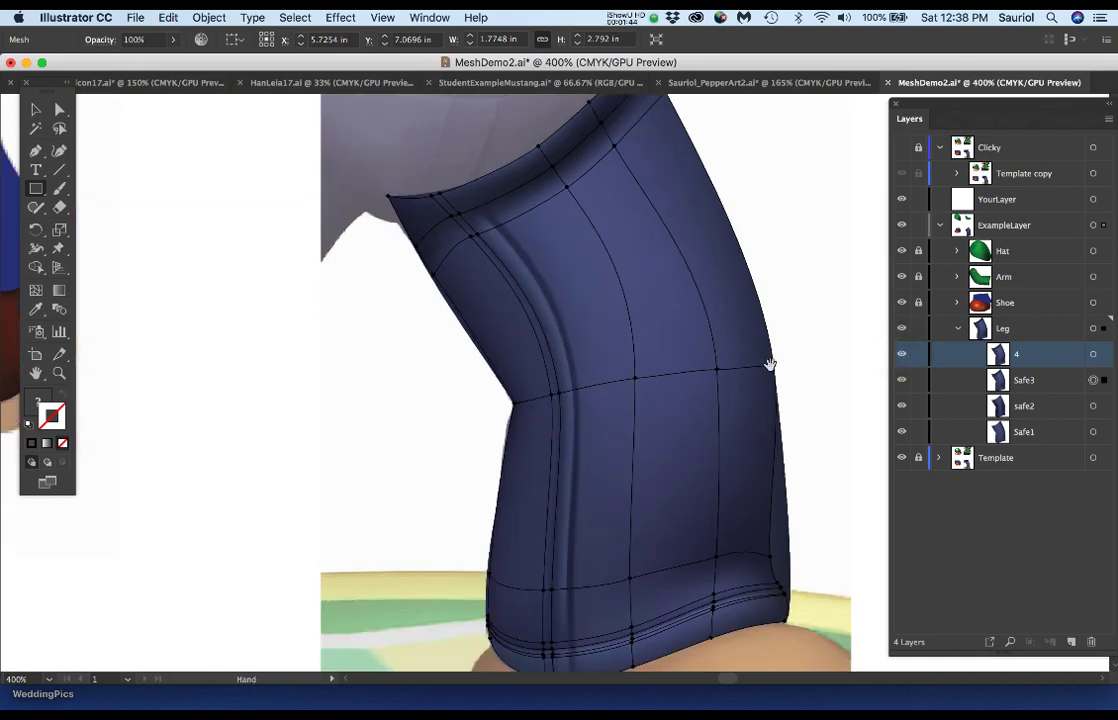
{"action": "left_click_drag", "start_coordinate": [769, 364], "coordinate": [708, 354]}
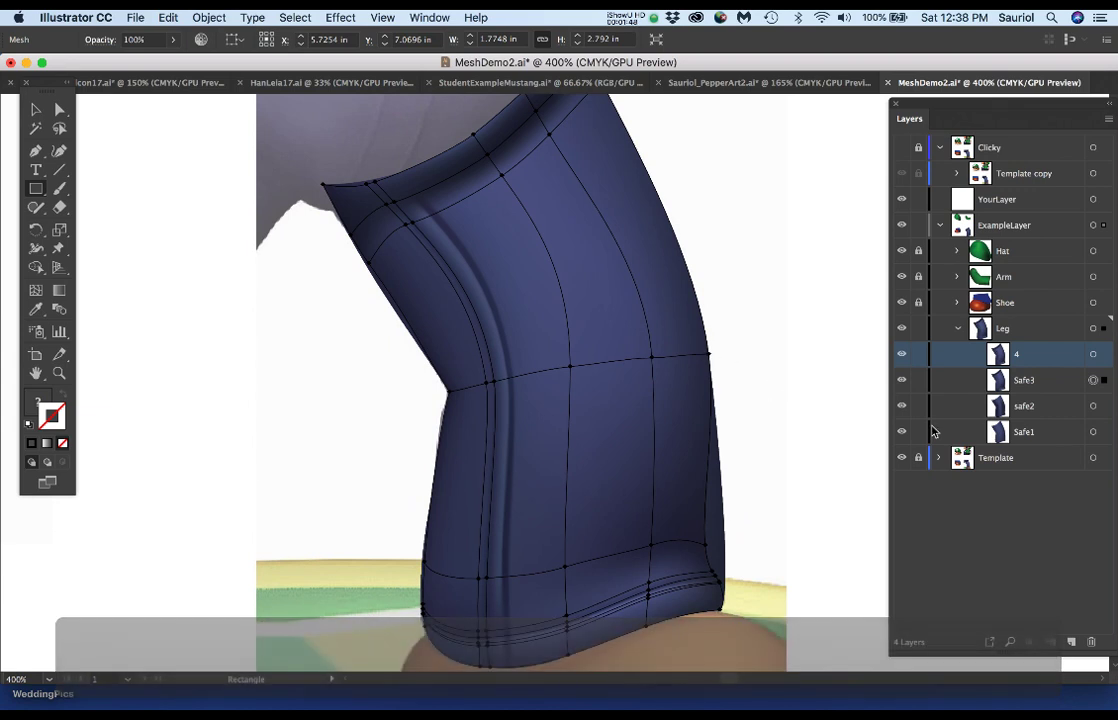
Hide leg meshes 4, Safe3 and safe2, and select Safe1 to display its mesh lines.
{"action": "left_click_drag", "start_coordinate": [901, 354], "coordinate": [898, 404]}
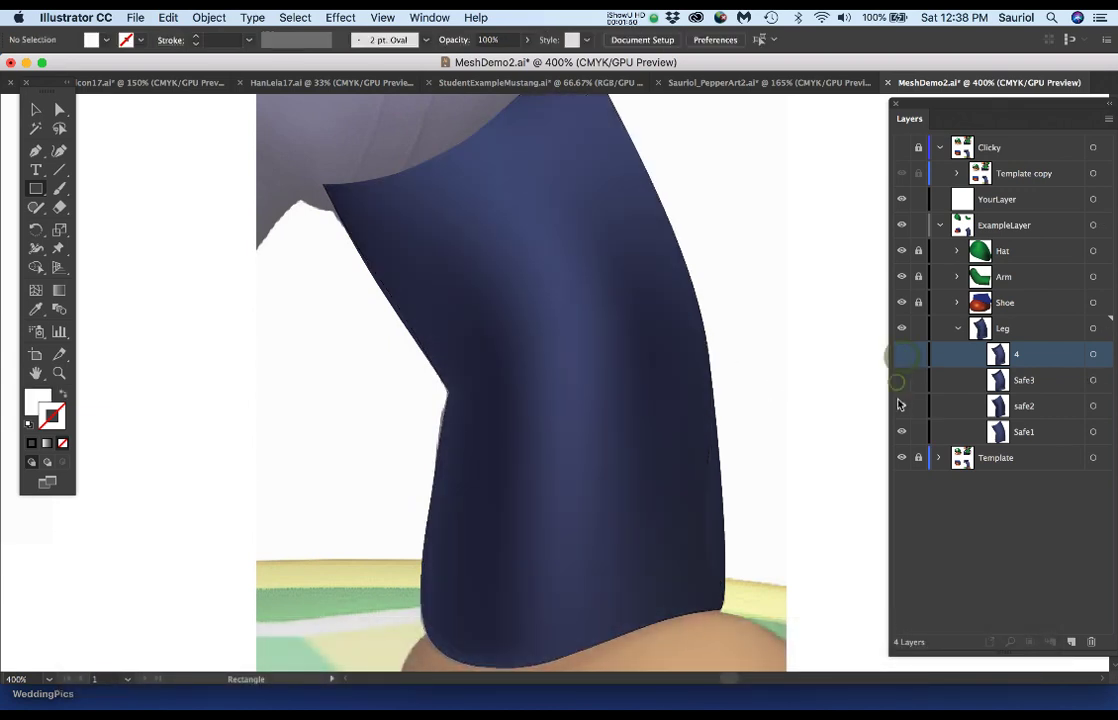
{"action": "left_click", "coordinate": [901, 354]}
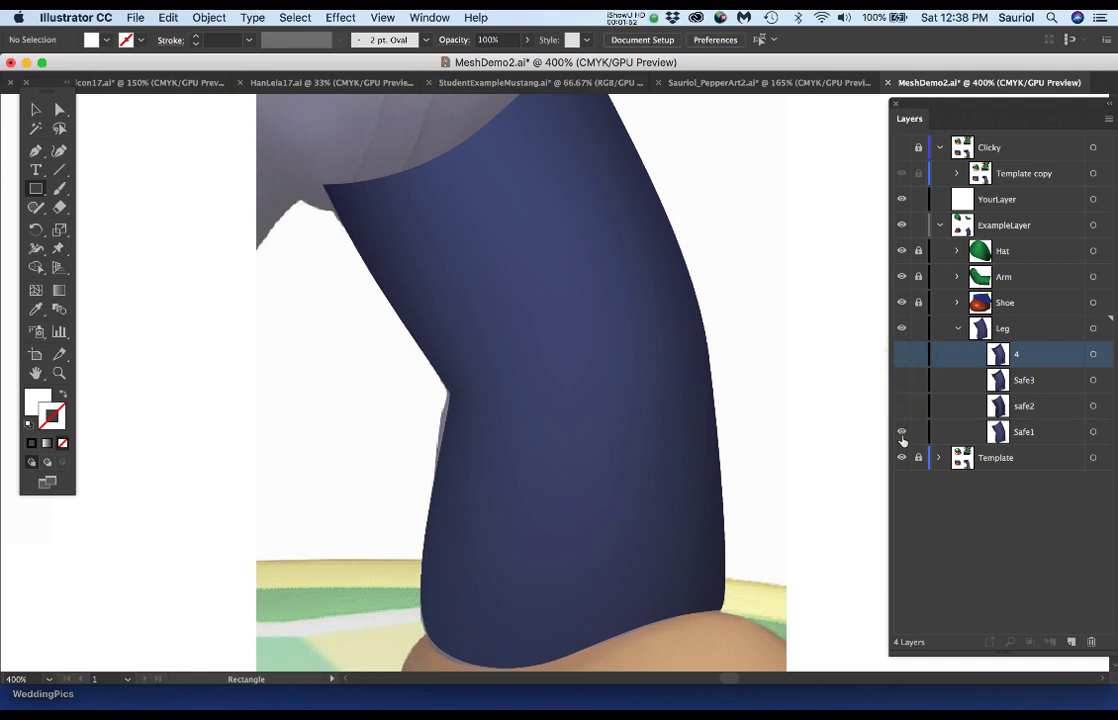
{"action": "left_click", "coordinate": [1095, 437]}
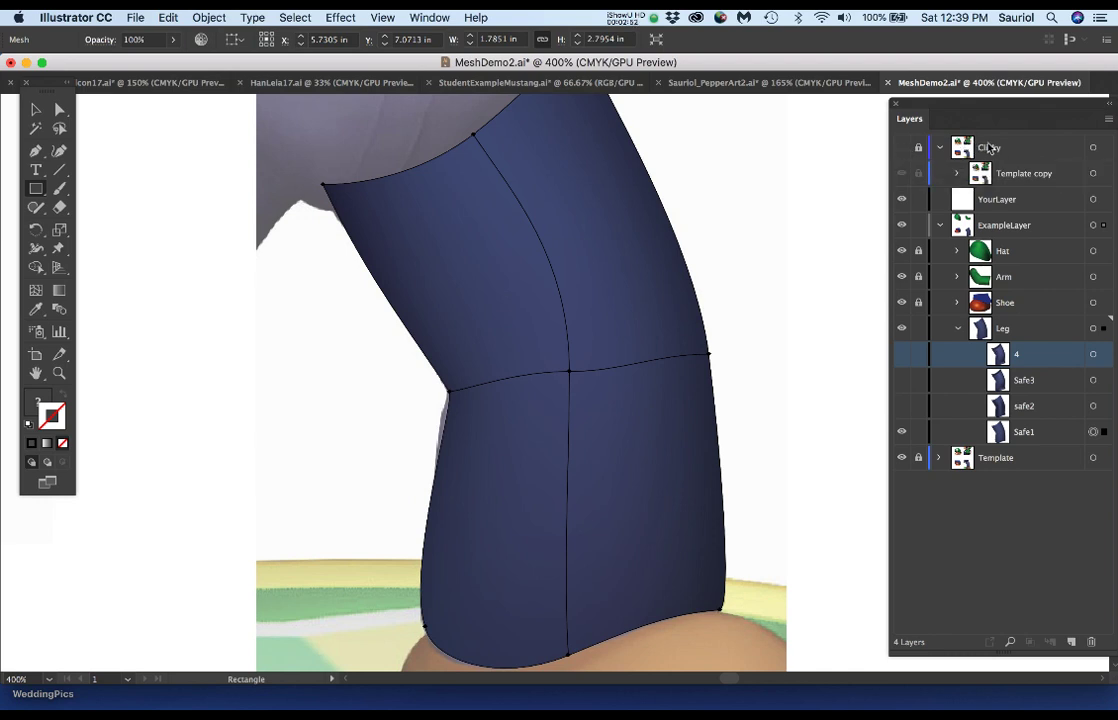
Compare the Safe1 mesh with the original leg image by toggling the Clicky layer's visibility, leaving the layer hidden.
{"action": "left_click", "coordinate": [903, 150]}
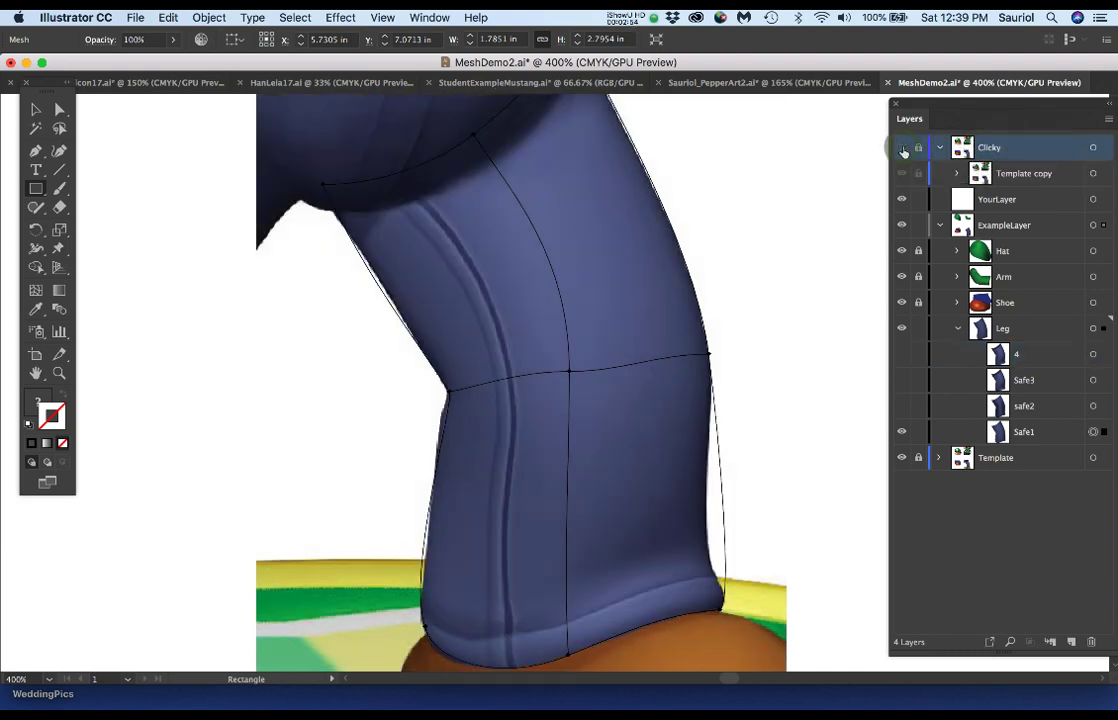
{"action": "left_click", "coordinate": [902, 148]}
{"action": "left_click", "coordinate": [902, 148]}
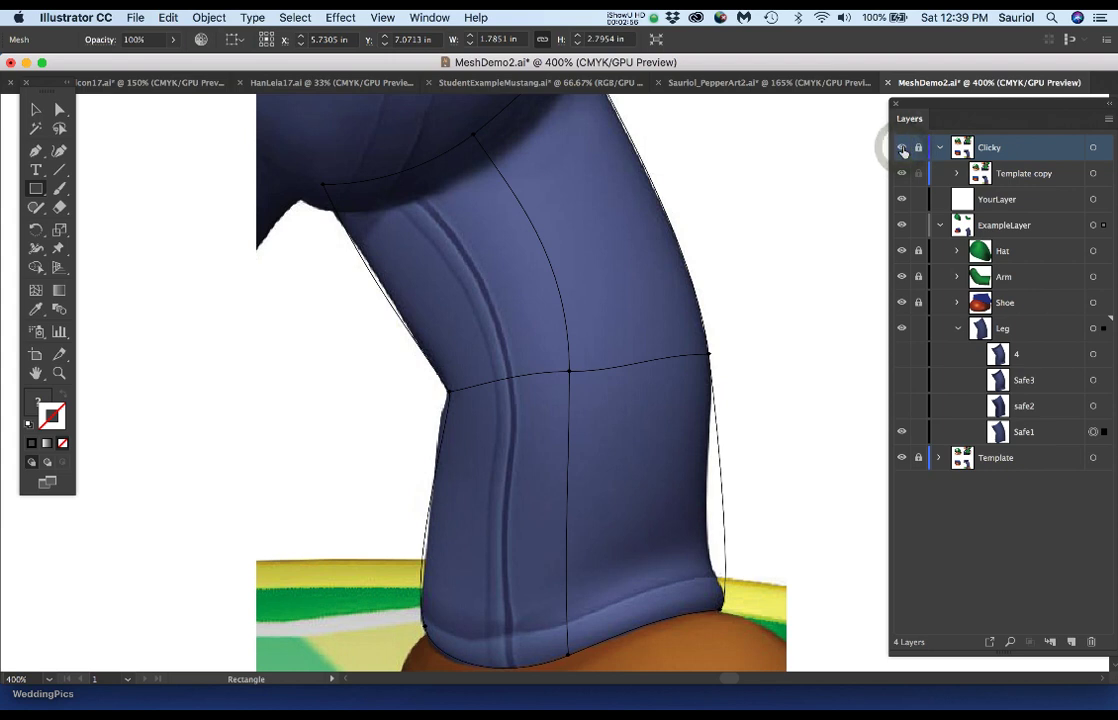
{"action": "left_click", "coordinate": [902, 148]}
{"action": "left_click", "coordinate": [902, 148]}
{"action": "left_click", "coordinate": [902, 148]}
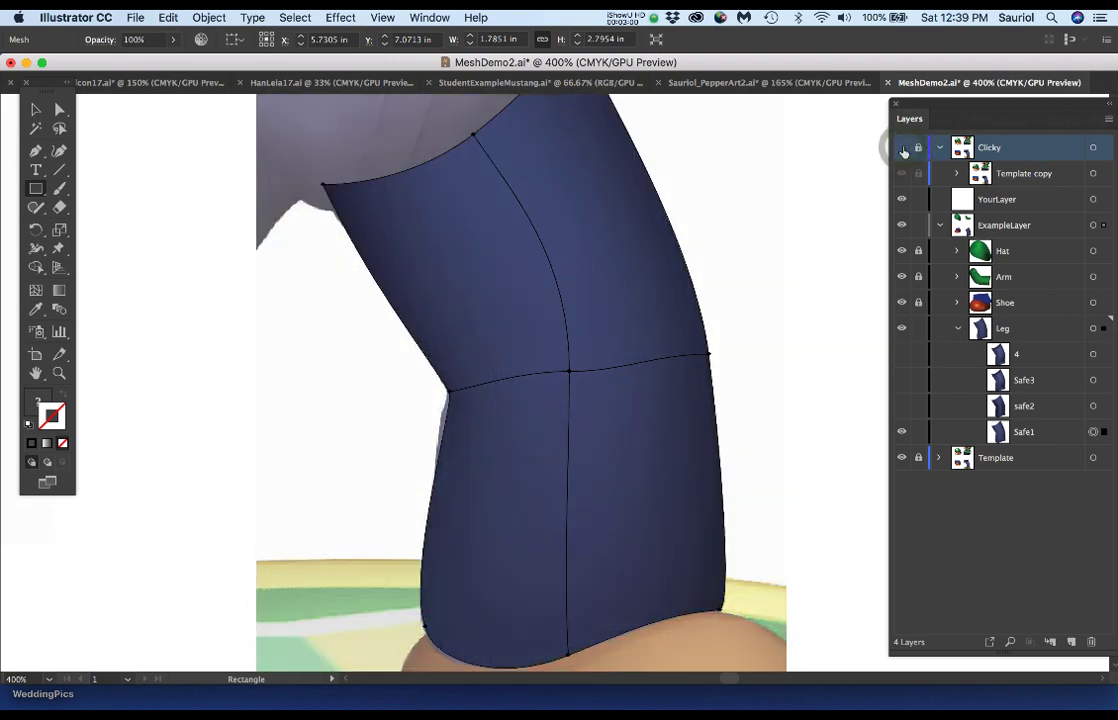
Lock and hide the Safe1 mesh, and show and select safe2 to display its mesh lines.
{"action": "left_click", "coordinate": [901, 431]}
{"action": "left_click", "coordinate": [901, 431]}
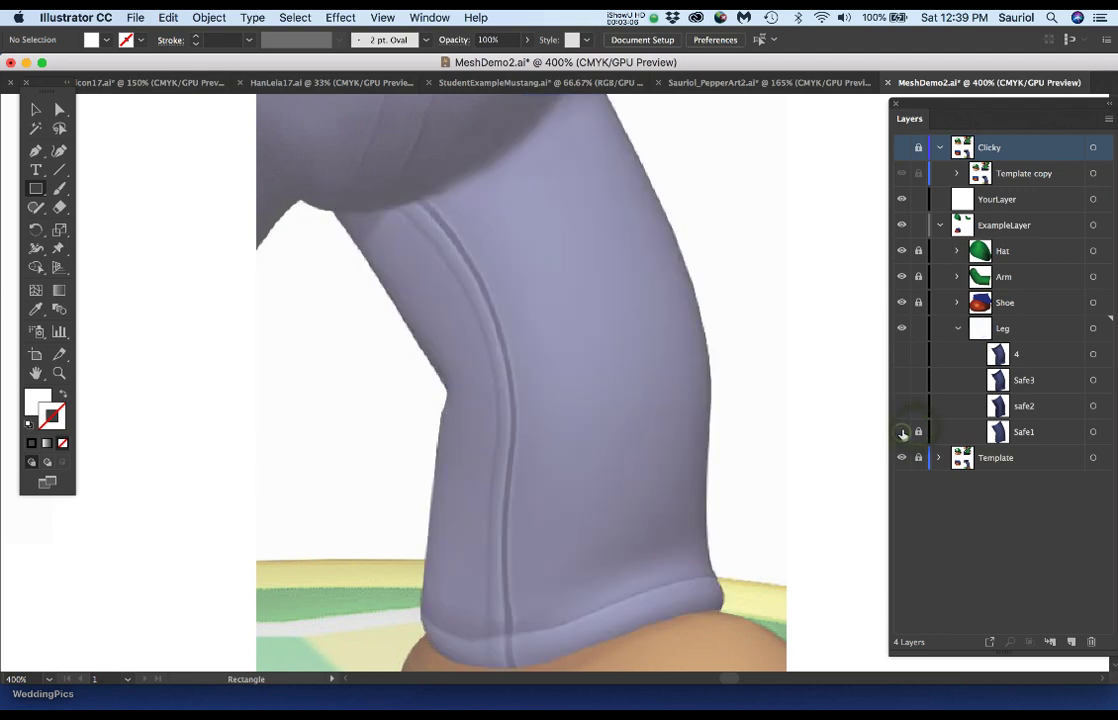
{"action": "left_click", "coordinate": [901, 406]}
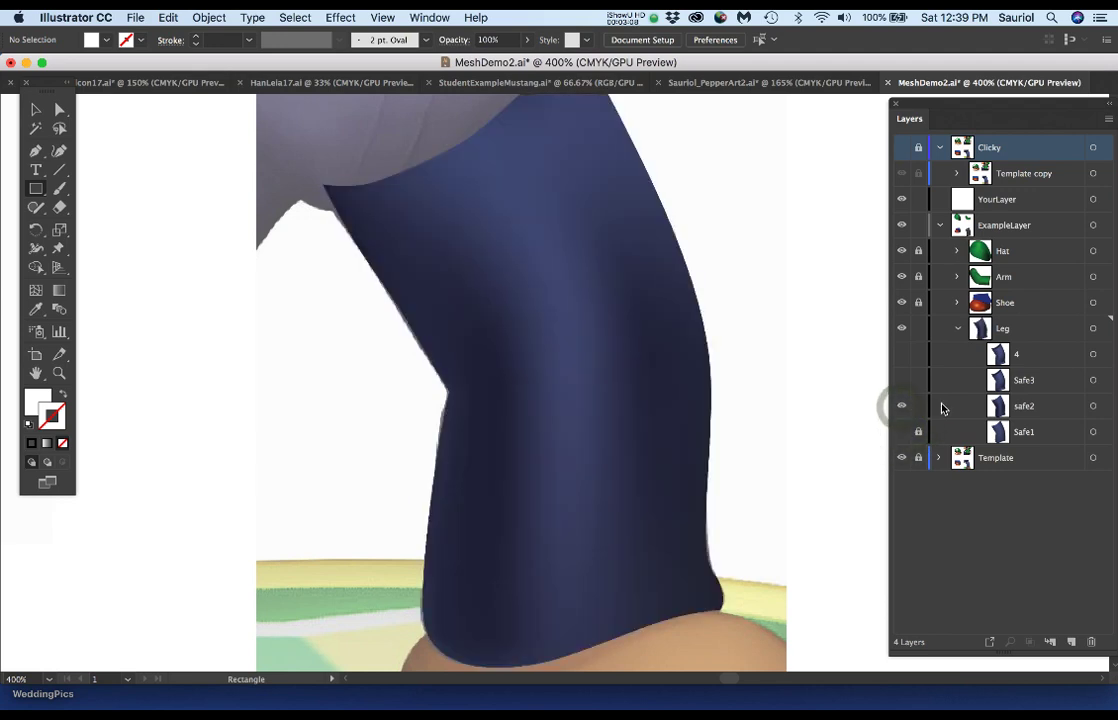
{"action": "left_click", "coordinate": [1093, 406]}
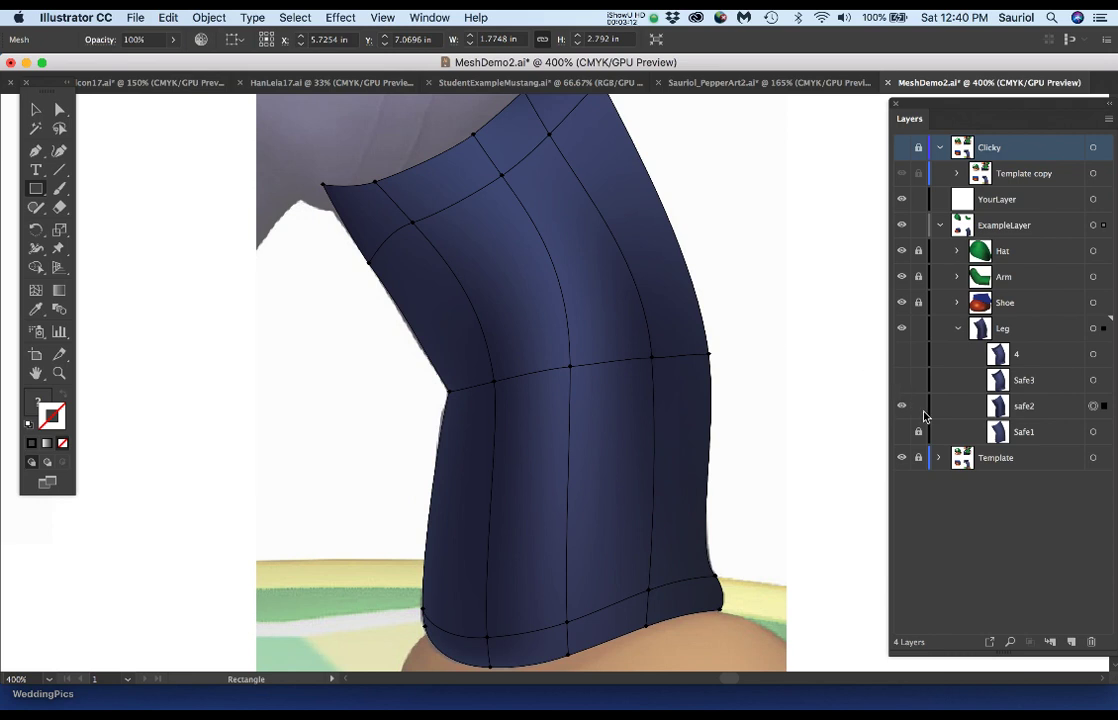
Check the Leg sublayer in outline view over the template, restore its preview, and lock and hide the safe2 mesh.
{"action": "left_click", "coordinate": [902, 330], "text": "super"}
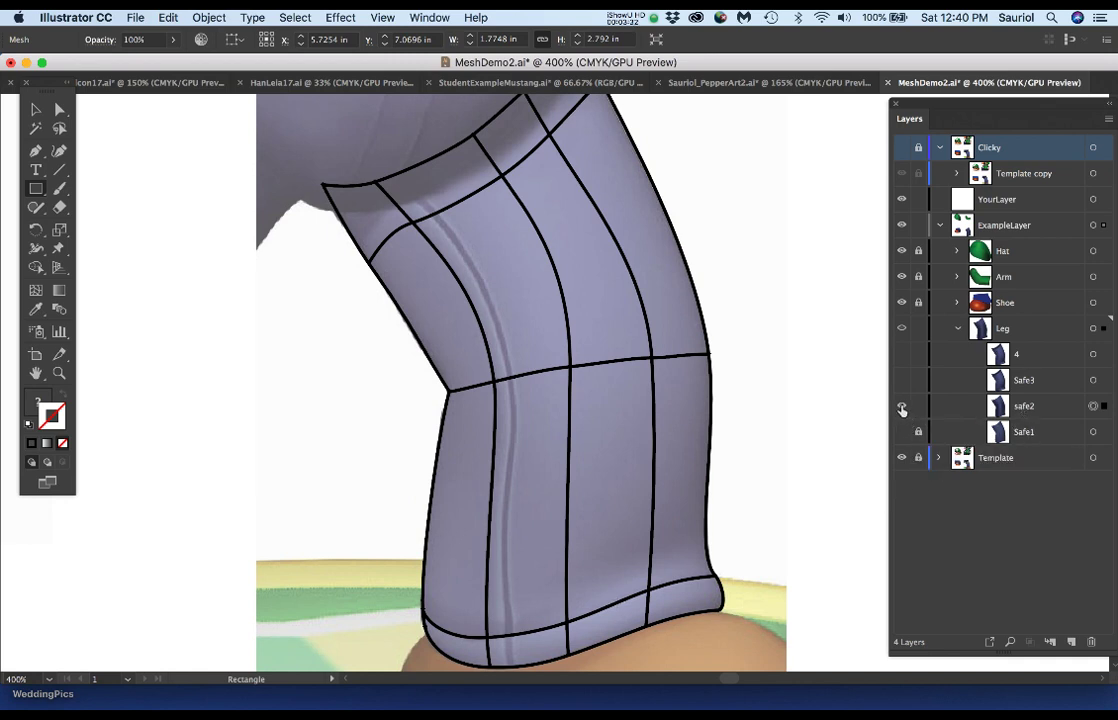
{"action": "left_click", "coordinate": [903, 329]}
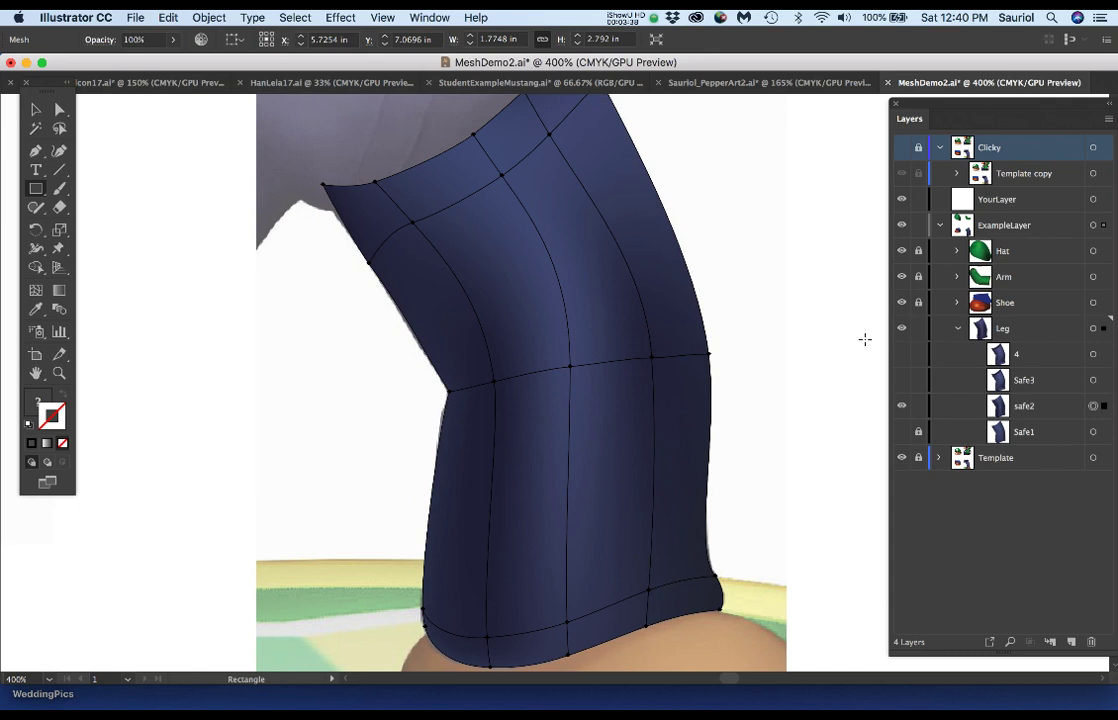
{"action": "left_click", "coordinate": [920, 407]}
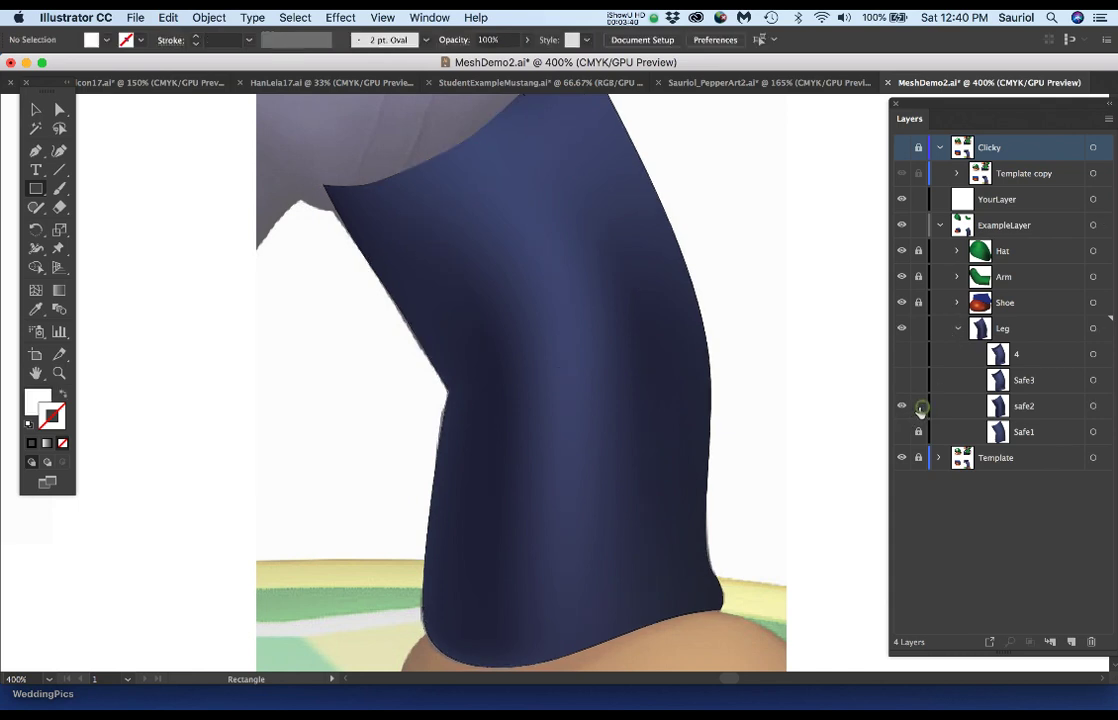
{"action": "left_click", "coordinate": [903, 407]}
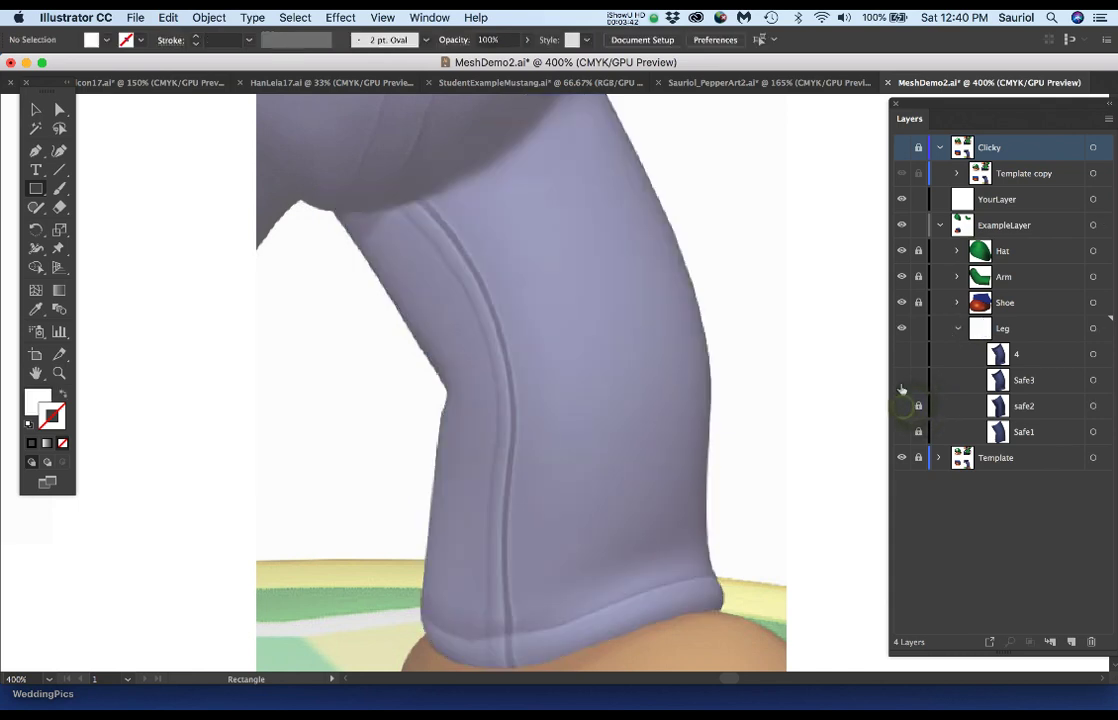
Show and select the Safe3 mesh, and check the Leg sublayer in outline view over the template before restoring its preview.
{"action": "left_click", "coordinate": [902, 380]}
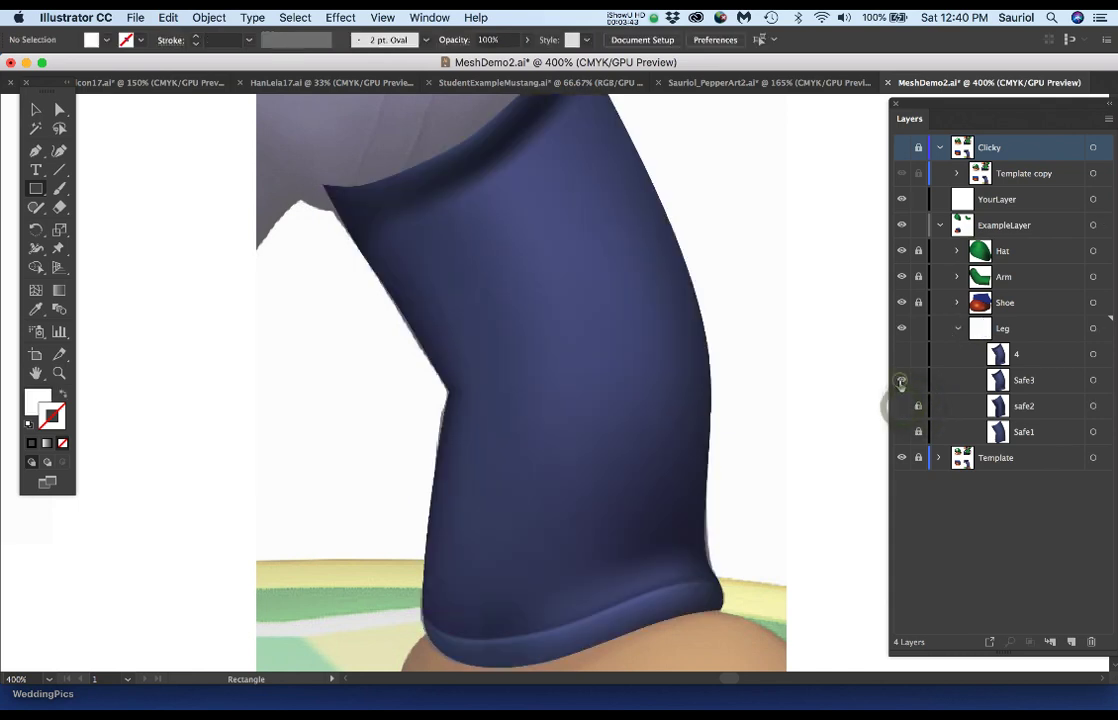
{"action": "left_click", "coordinate": [1093, 380]}
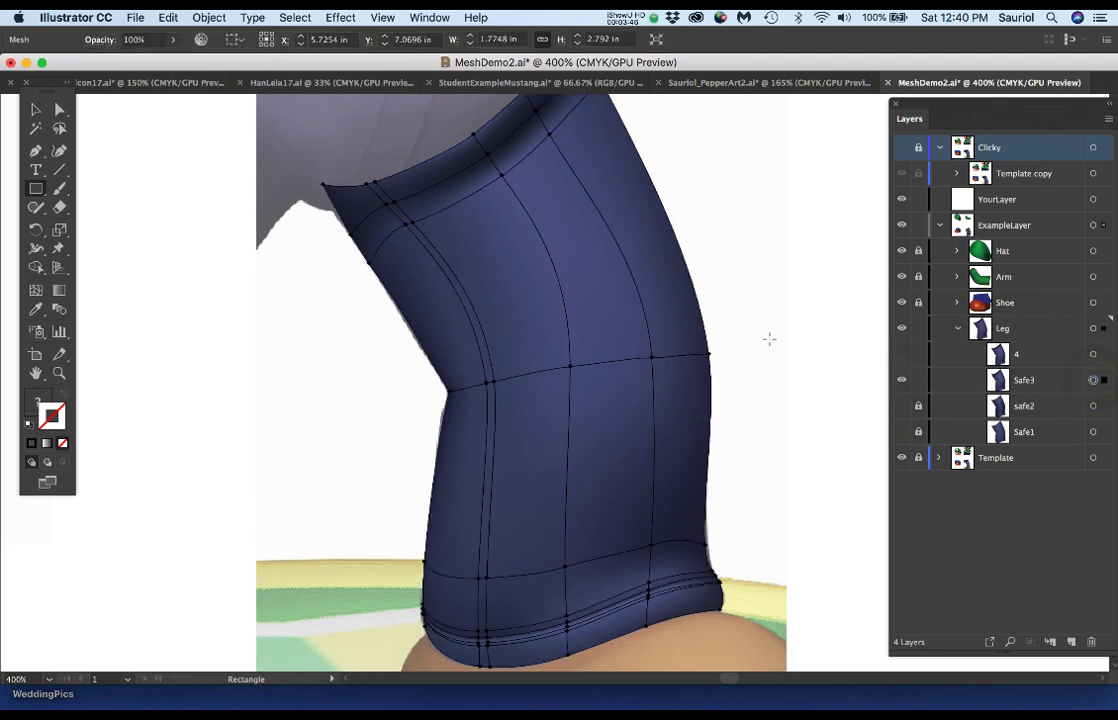
{"action": "left_click", "coordinate": [902, 329], "text": "super"}
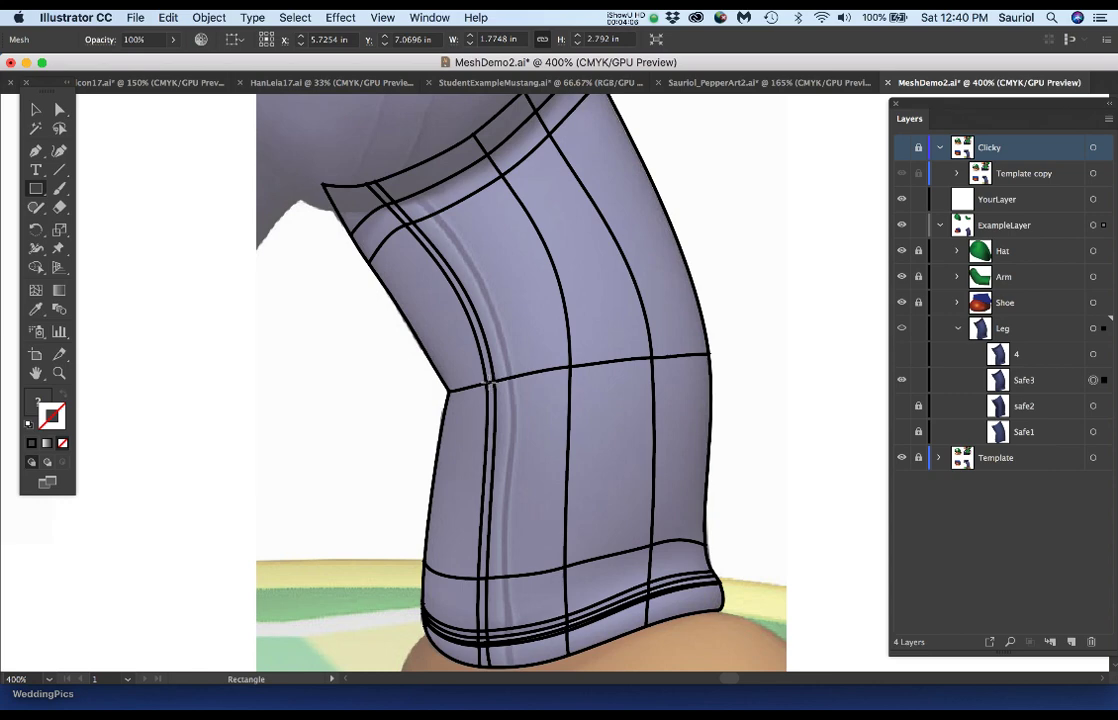
{"action": "scroll", "coordinate": [490, 382], "scroll_direction": "up", "scroll_amount": 5}
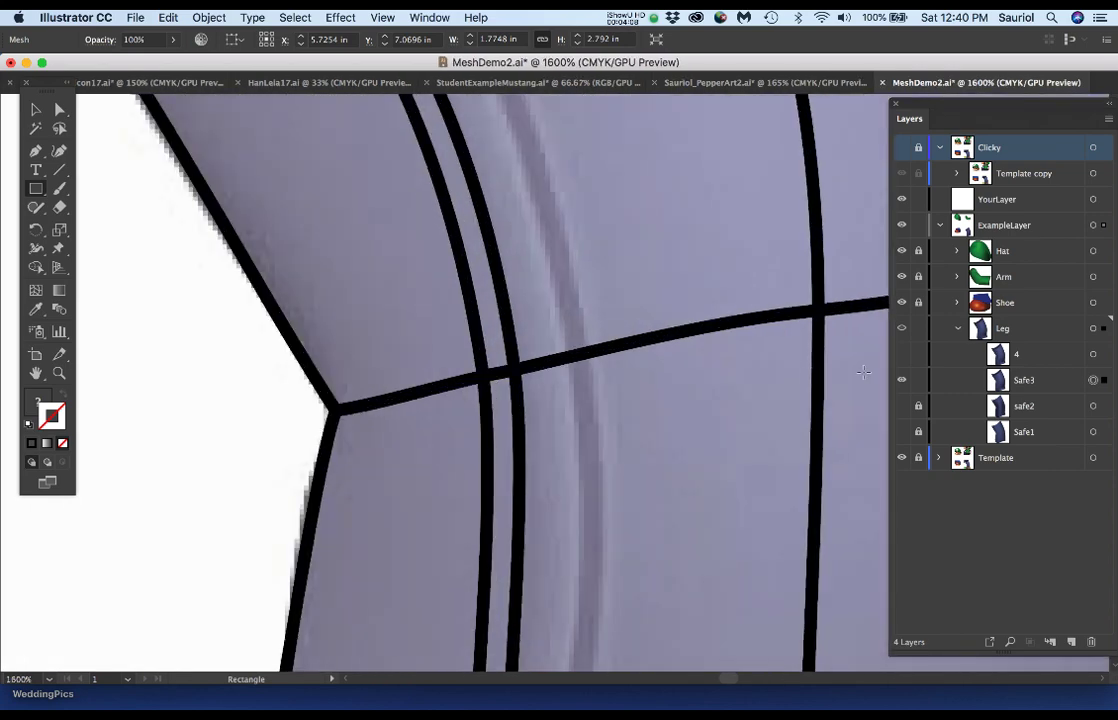
{"action": "left_click", "coordinate": [901, 330]}
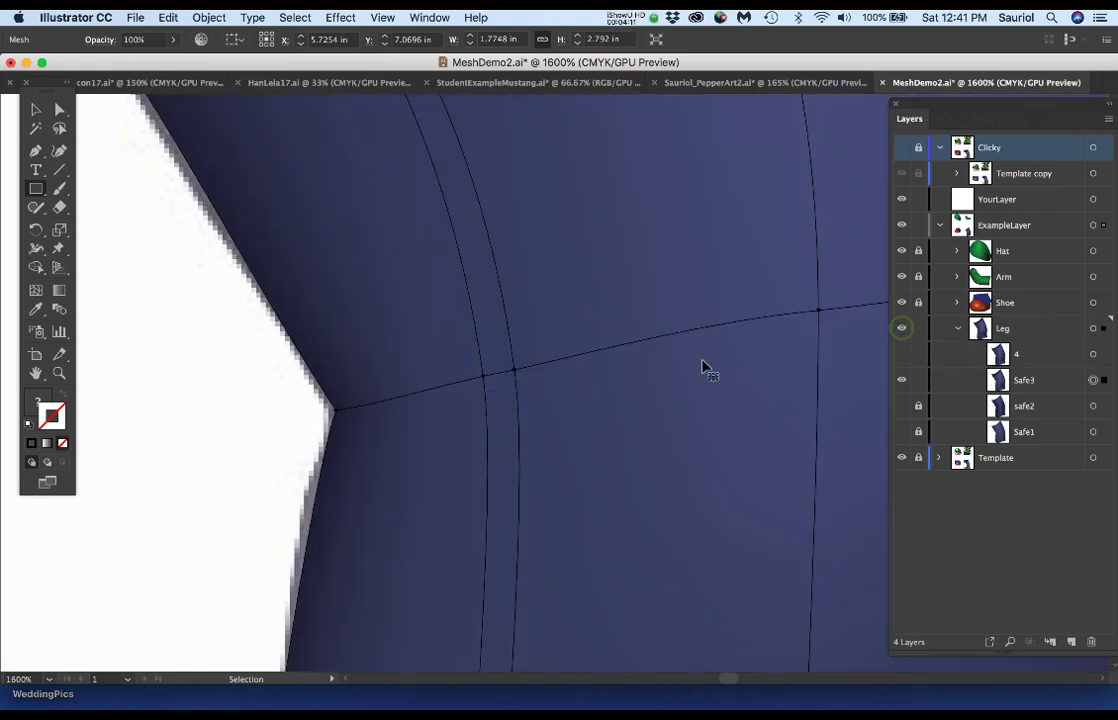
Compare the Safe3 mesh with the original leg image by toggling the Clicky layer's visibility, leaving the layer hidden.
{"action": "left_click", "coordinate": [515, 375]}
{"action": "left_click", "coordinate": [903, 148], "text": "super"}
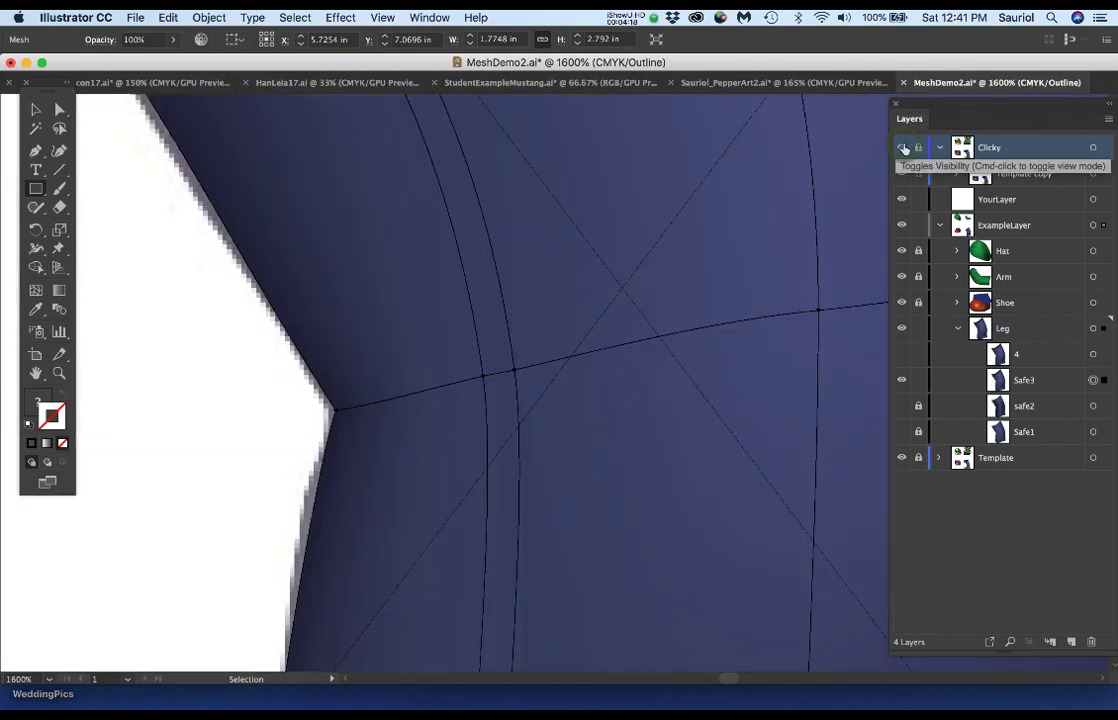
{"action": "left_click", "coordinate": [903, 148], "text": "super"}
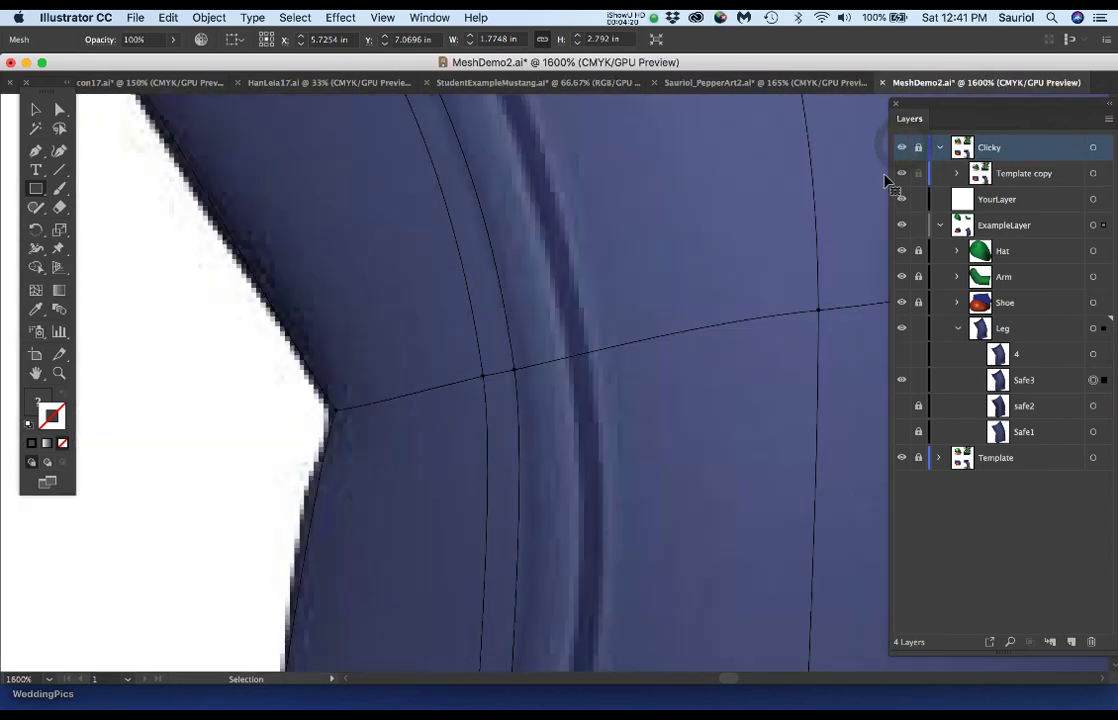
{"action": "left_click", "coordinate": [903, 148]}
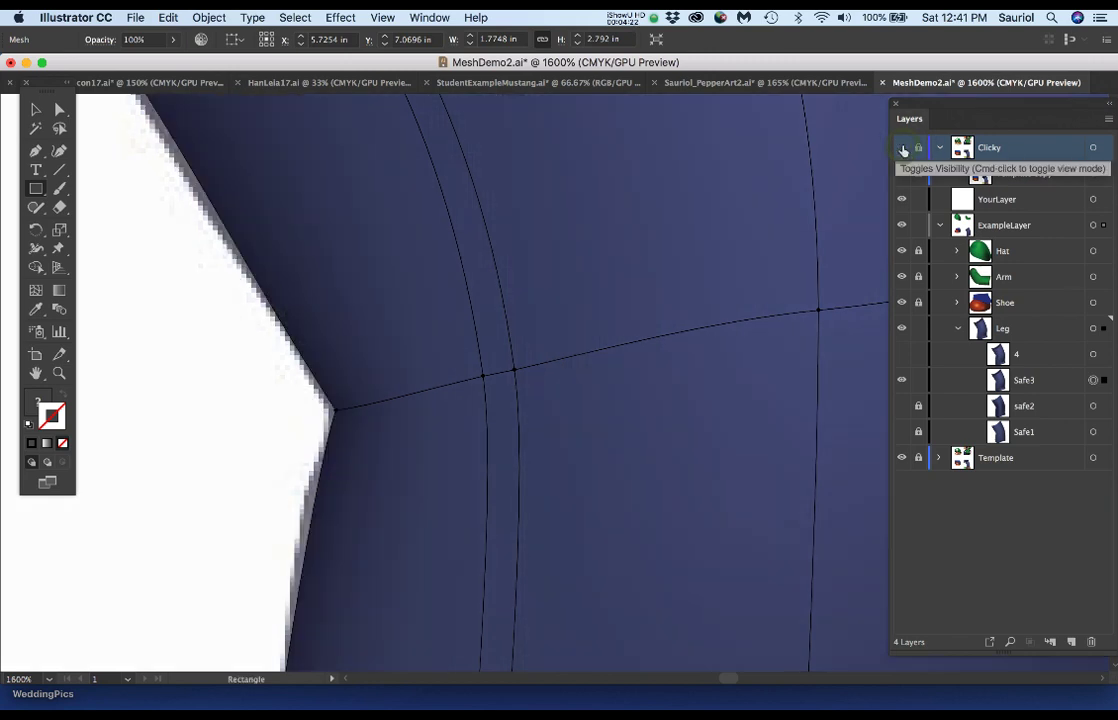
Lock and hide the Safe3 mesh, and show and select leg mesh 4 to display its mesh lines.
{"action": "scroll", "coordinate": [686, 330], "scroll_direction": "down", "scroll_amount": 1}
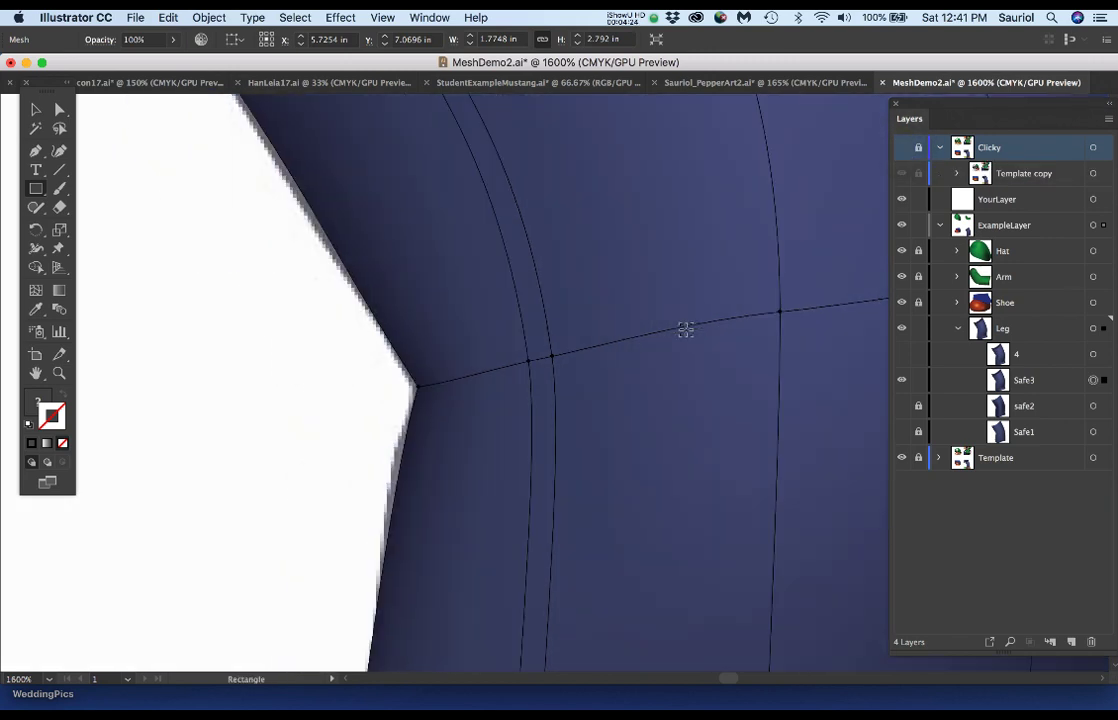
{"action": "scroll", "coordinate": [686, 330], "scroll_direction": "down", "scroll_amount": 2}
{"action": "scroll", "coordinate": [686, 330], "scroll_direction": "down", "scroll_amount": 1}
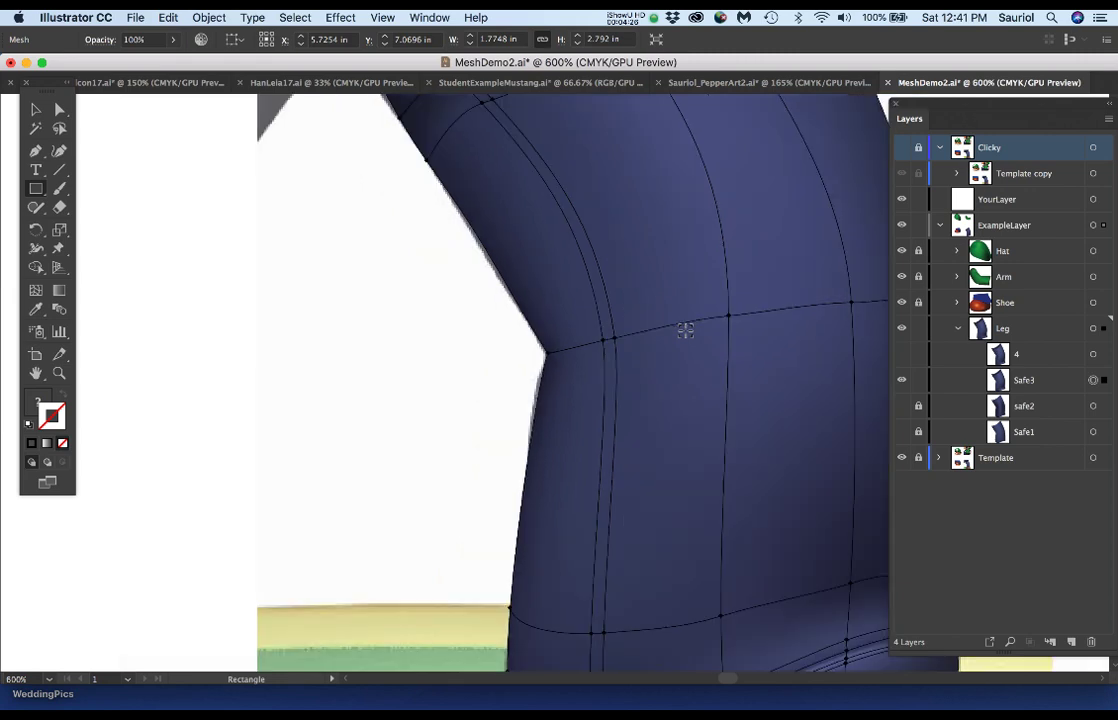
{"action": "scroll", "coordinate": [686, 330], "scroll_direction": "down", "scroll_amount": 1}
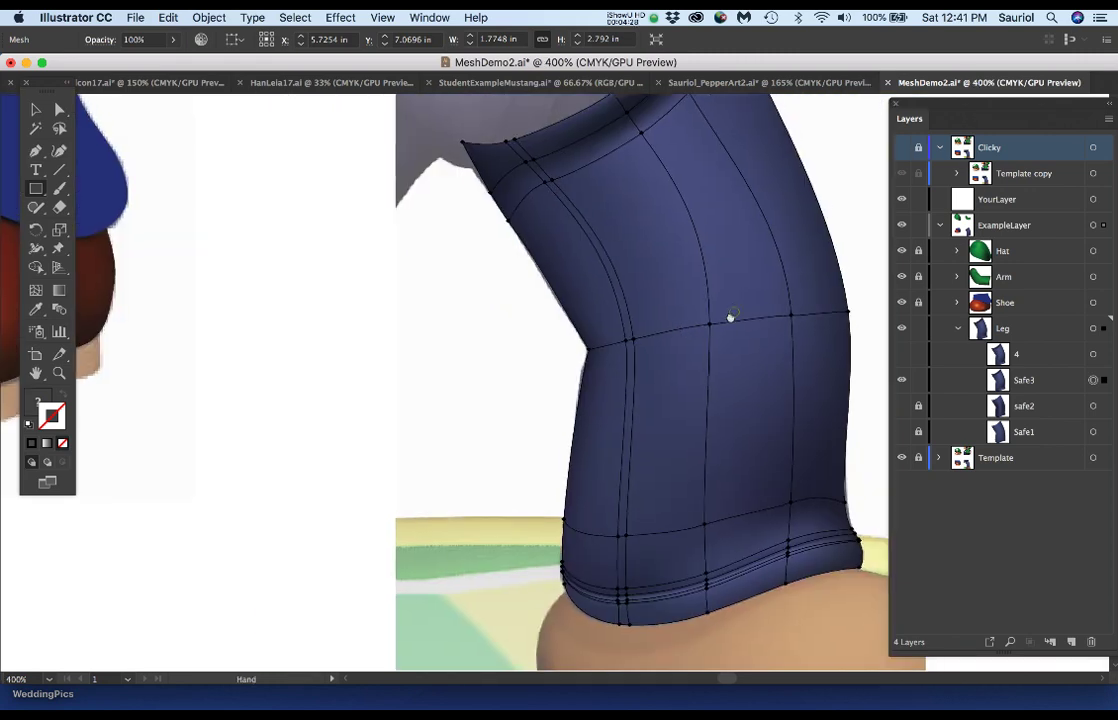
{"action": "left_click_drag", "start_coordinate": [731, 317], "coordinate": [611, 367]}
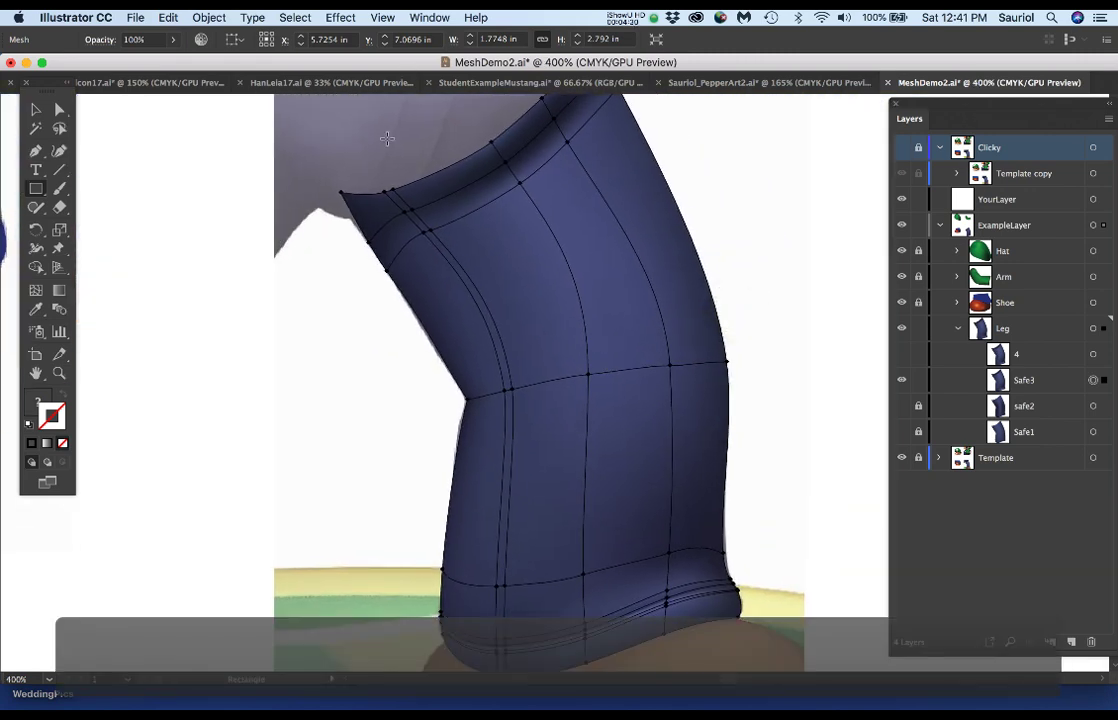
{"action": "scroll", "coordinate": [418, 163], "scroll_direction": "up", "scroll_amount": 3}
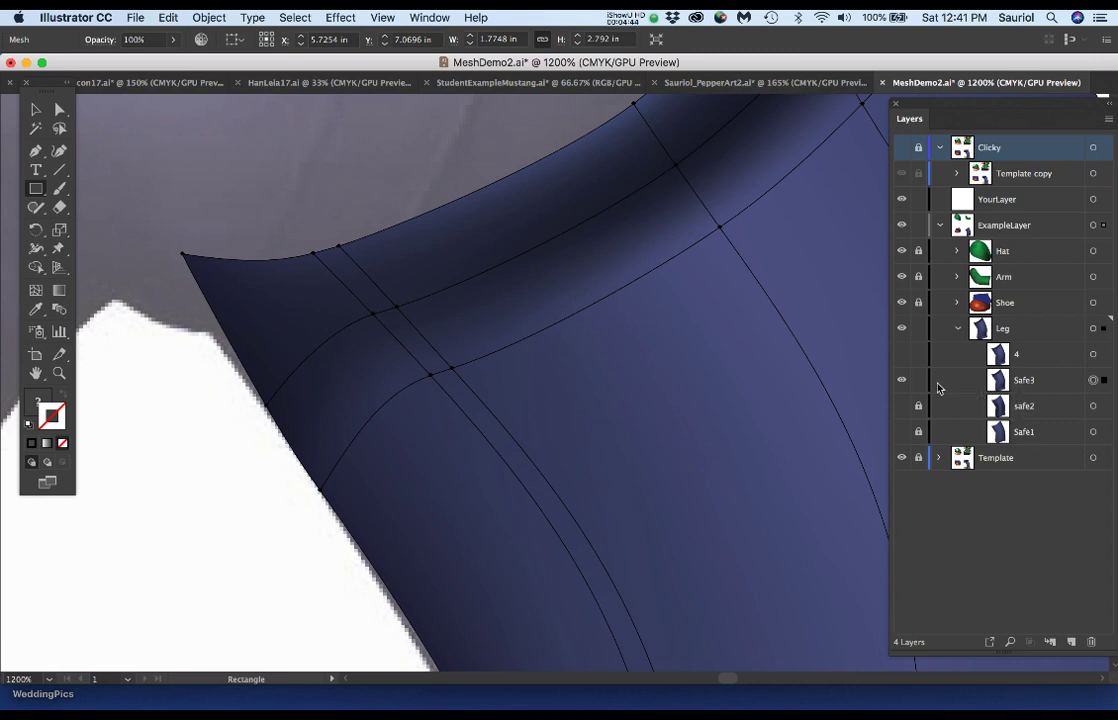
{"action": "left_click", "coordinate": [902, 381]}
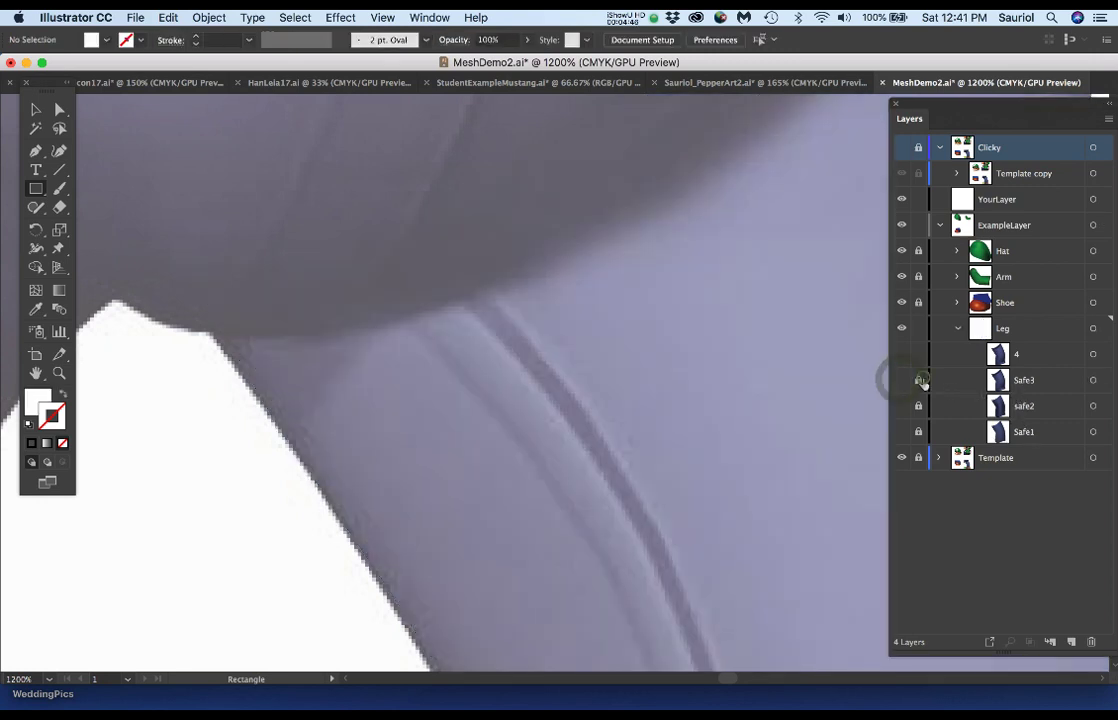
{"action": "left_click", "coordinate": [902, 354]}
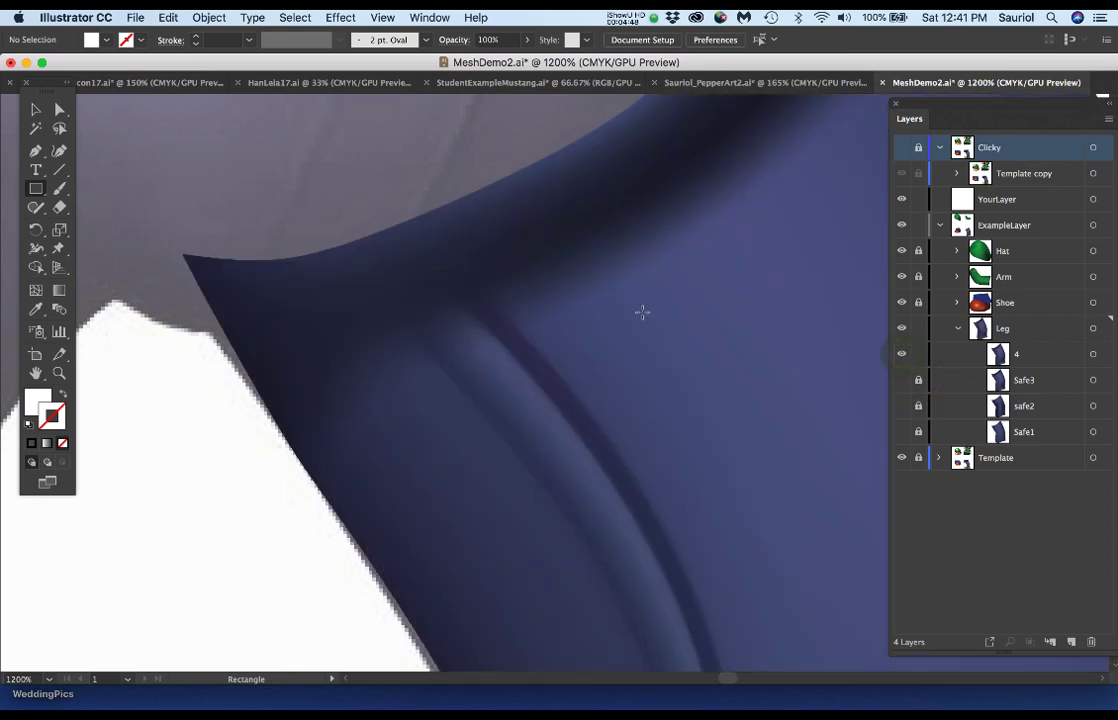
{"action": "left_click", "coordinate": [1093, 354]}
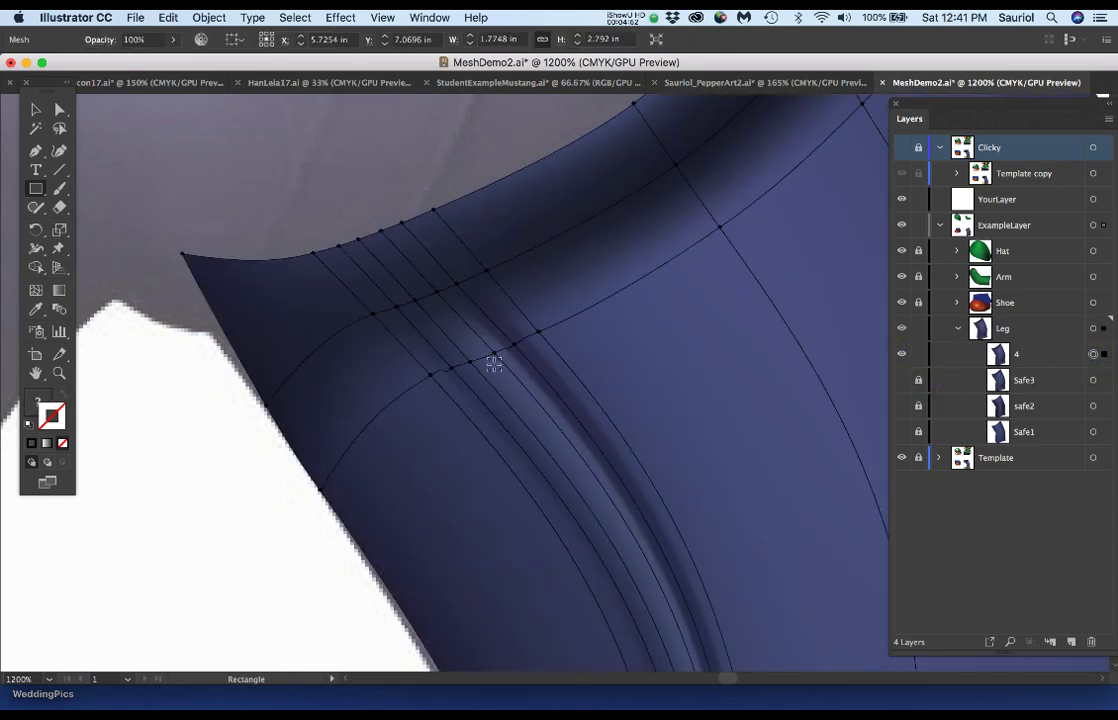
Select the mesh point on the seam's highlight, just below the upper cuff shadow in mesh 4, with the Mesh tool.
{"action": "scroll", "coordinate": [494, 364], "scroll_direction": "up", "scroll_amount": 2}
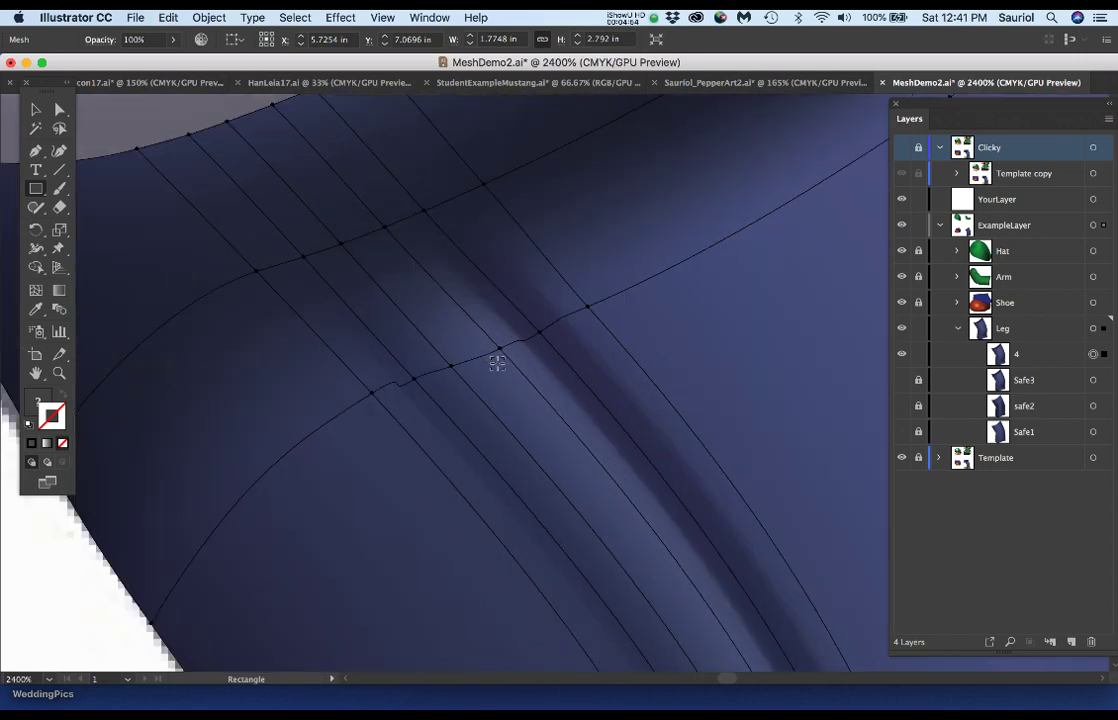
{"action": "scroll", "coordinate": [497, 364], "scroll_direction": "up", "scroll_amount": 1}
{"action": "key", "text": "u"}
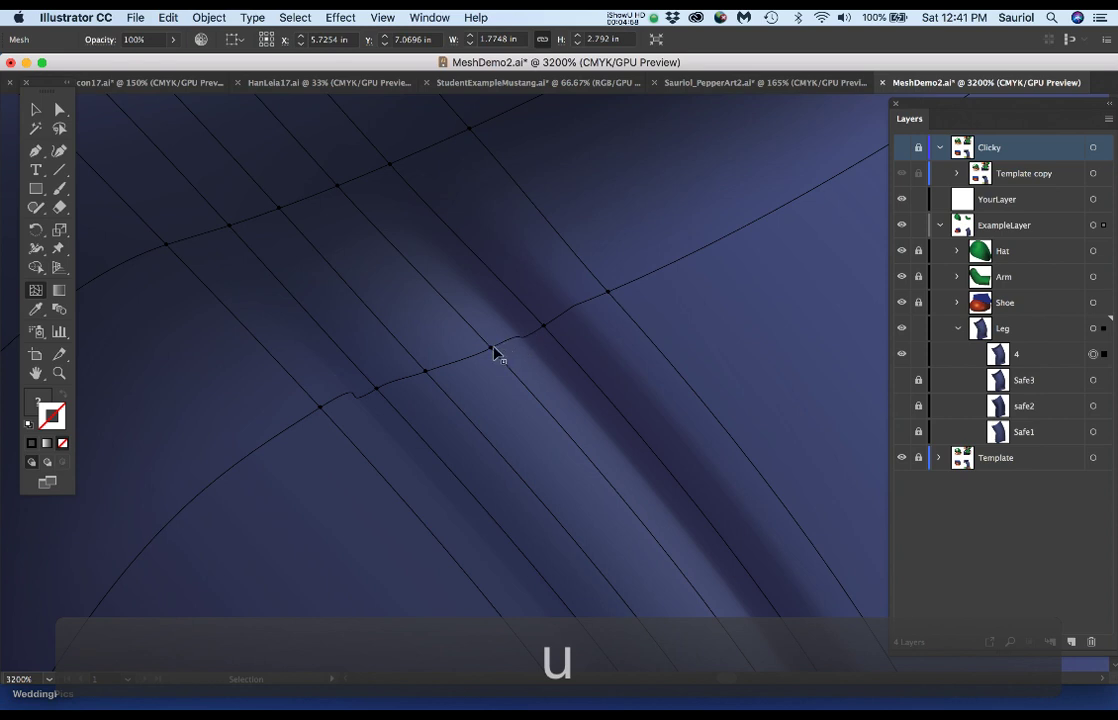
{"action": "left_click", "coordinate": [491, 351]}
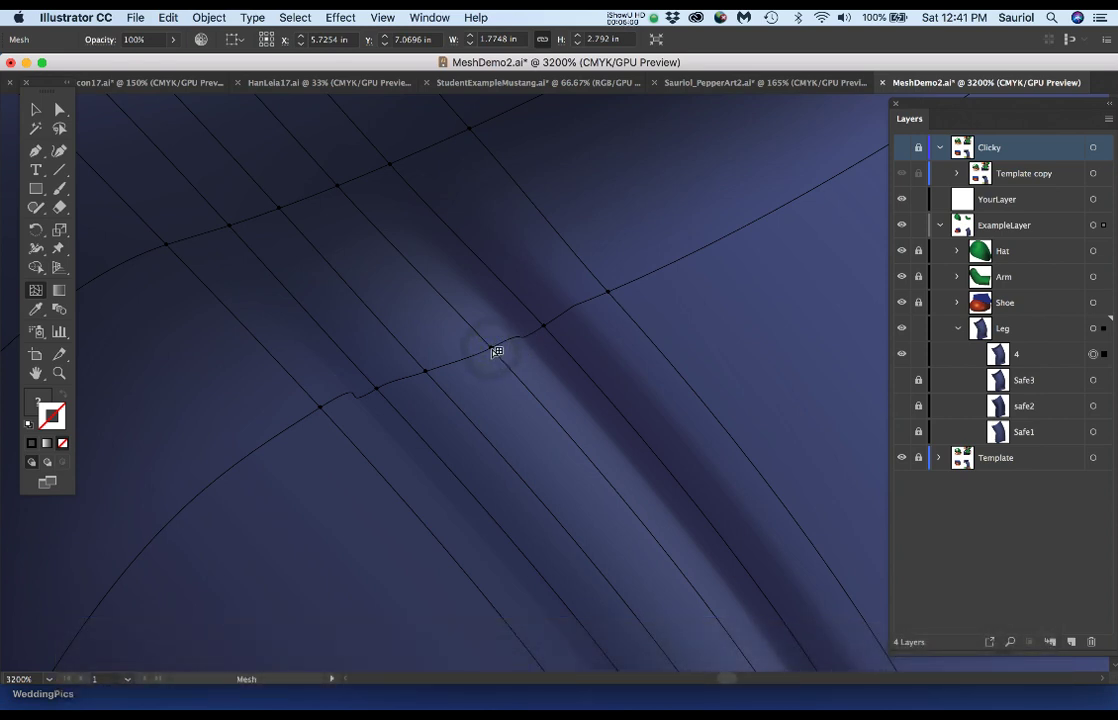
{"action": "key", "text": "a"}
{"action": "key", "text": "u"}
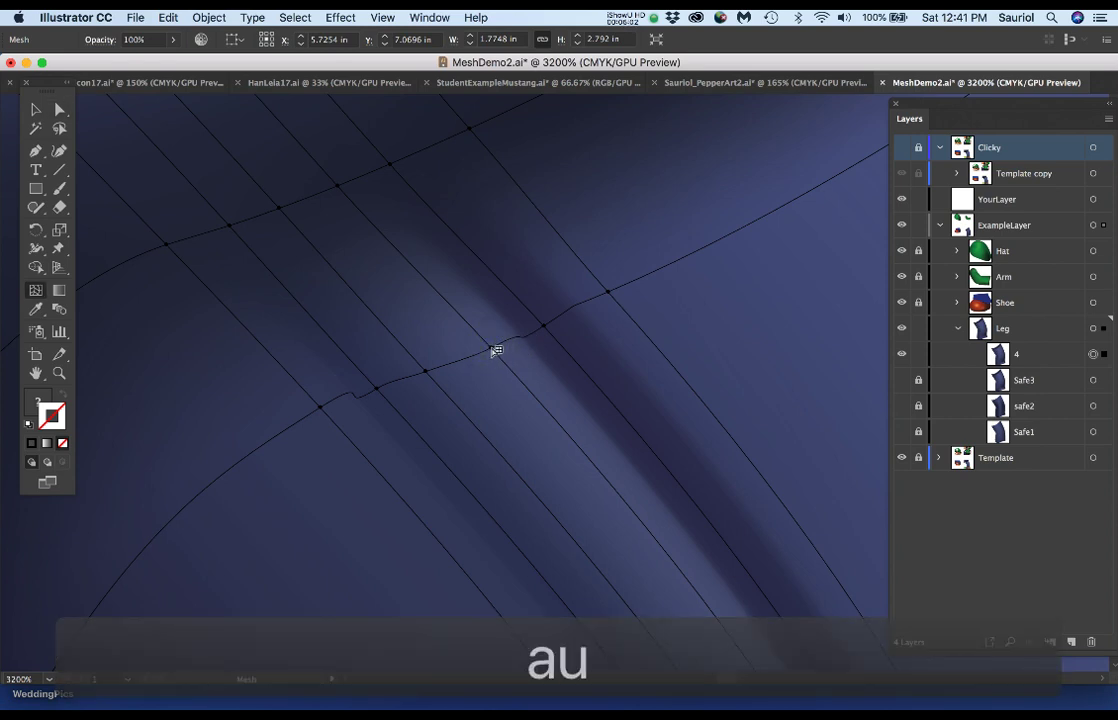
{"action": "left_click", "coordinate": [491, 350]}
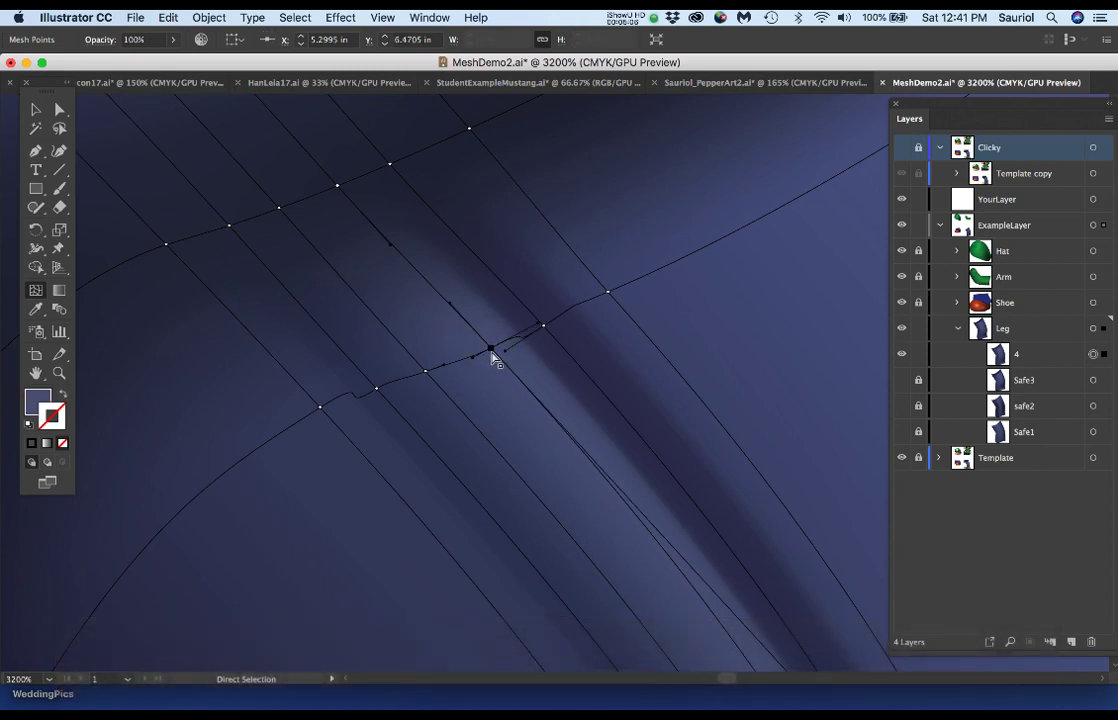
{"action": "key", "text": "super"}
{"action": "key", "text": "super"}
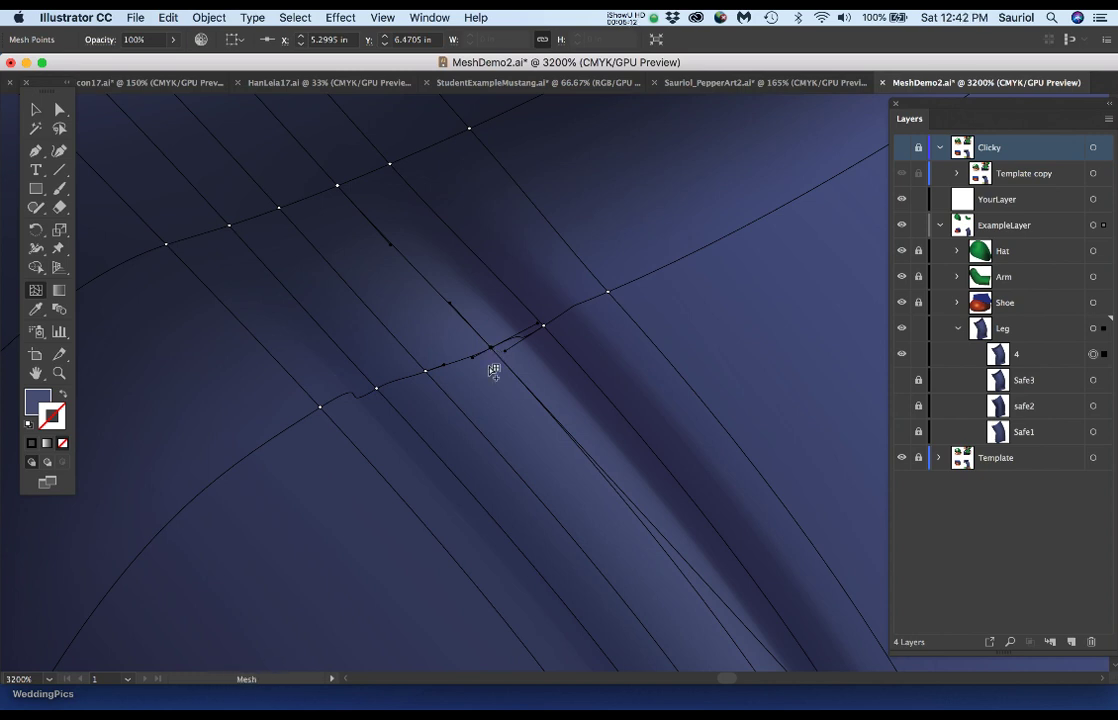
{"action": "key", "text": "super"}
{"action": "scroll", "coordinate": [493, 355], "scroll_direction": "up", "scroll_amount": 1}
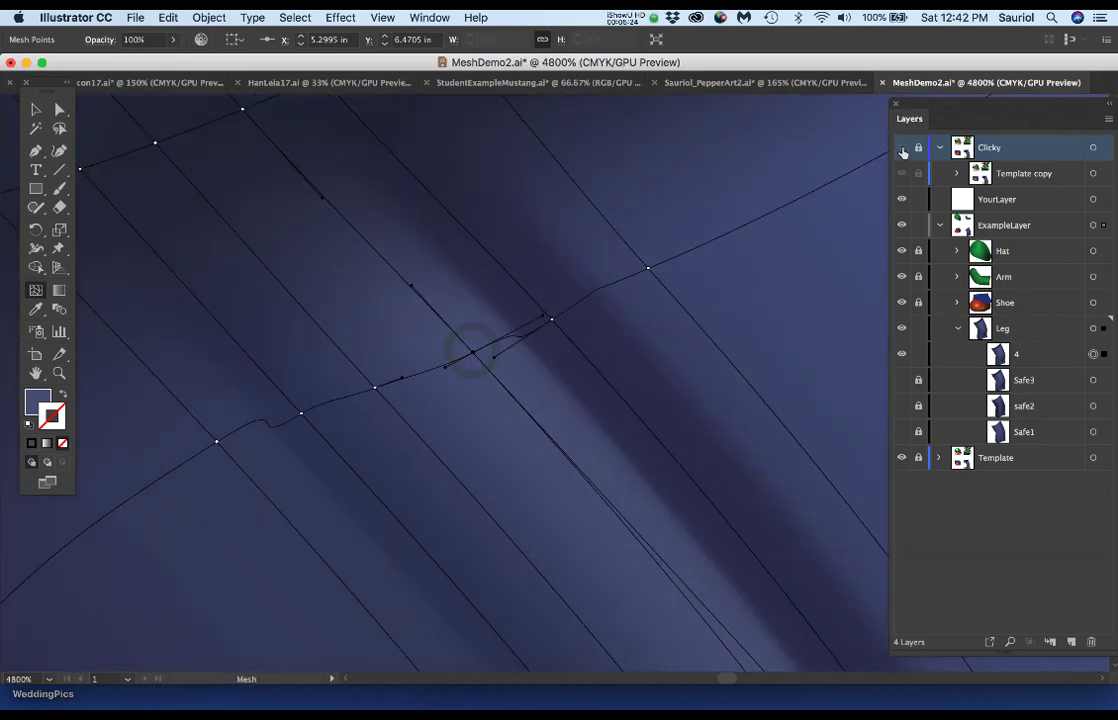
Show the Clicky layer and alternate between Eyedropper and Direct Selection on the seam's highlight and dark-crease mesh points, ending on the highlight point.
{"action": "left_click", "coordinate": [902, 147]}
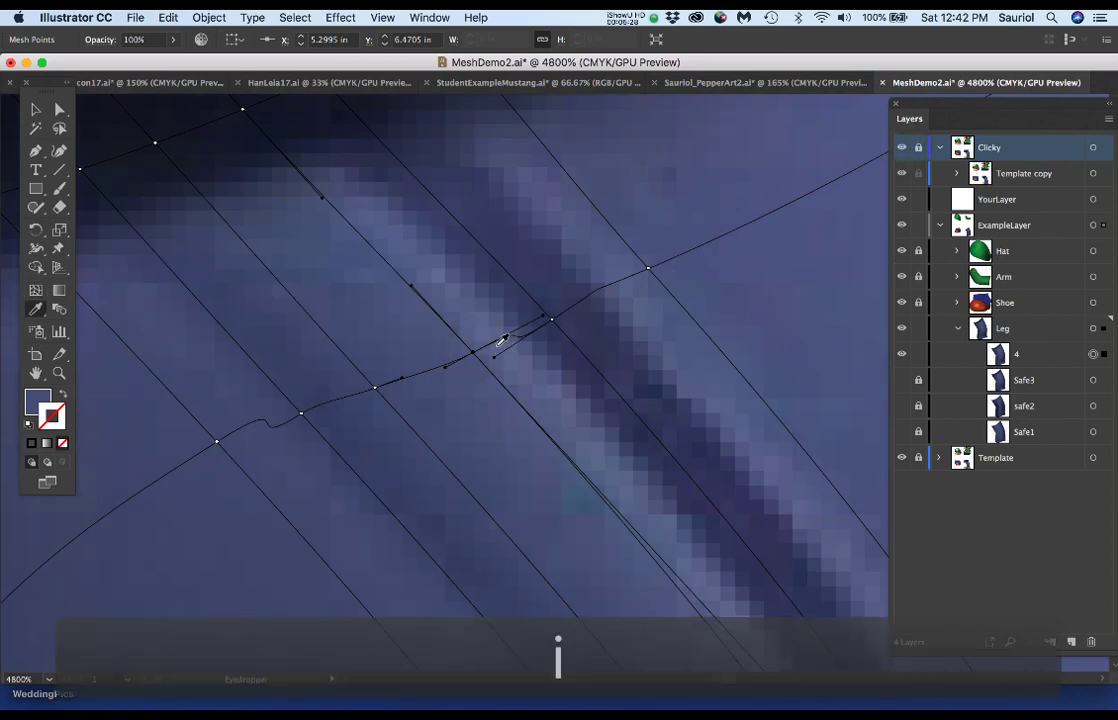
{"action": "key", "text": "a"}
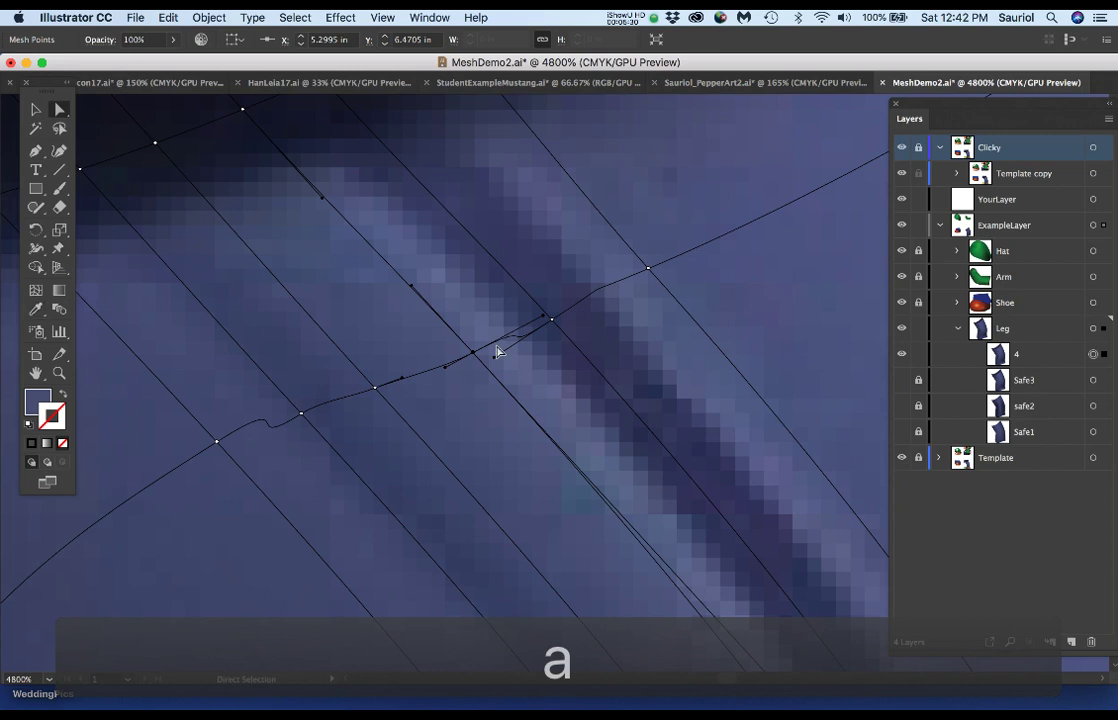
{"action": "key", "text": "i"}
{"action": "key", "text": "a"}
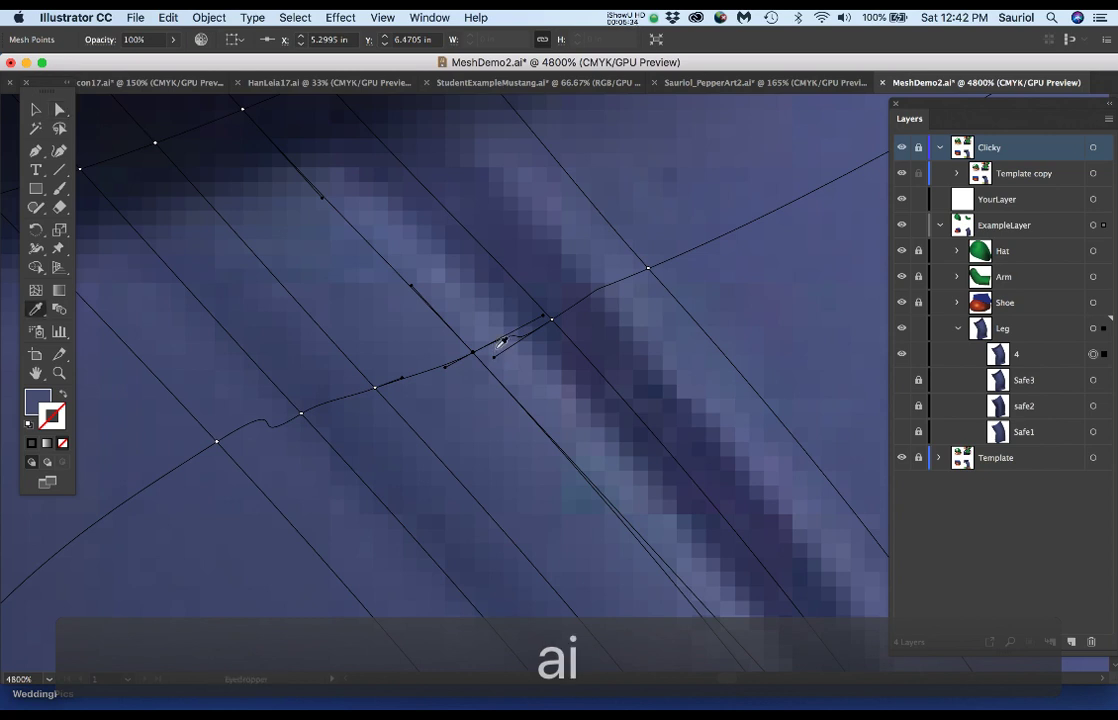
{"action": "left_click", "coordinate": [497, 354]}
{"action": "key", "text": "i"}
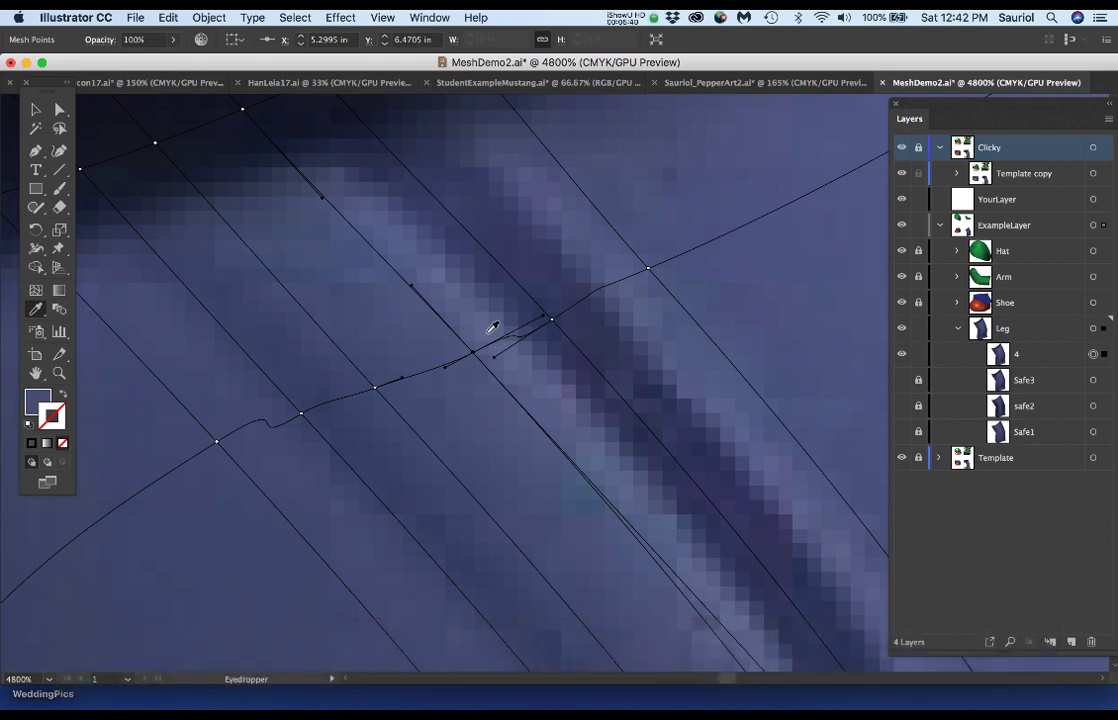
{"action": "key", "text": "a"}
{"action": "left_click", "coordinate": [473, 355]}
{"action": "left_click_drag", "start_coordinate": [474, 356], "coordinate": [554, 323]}
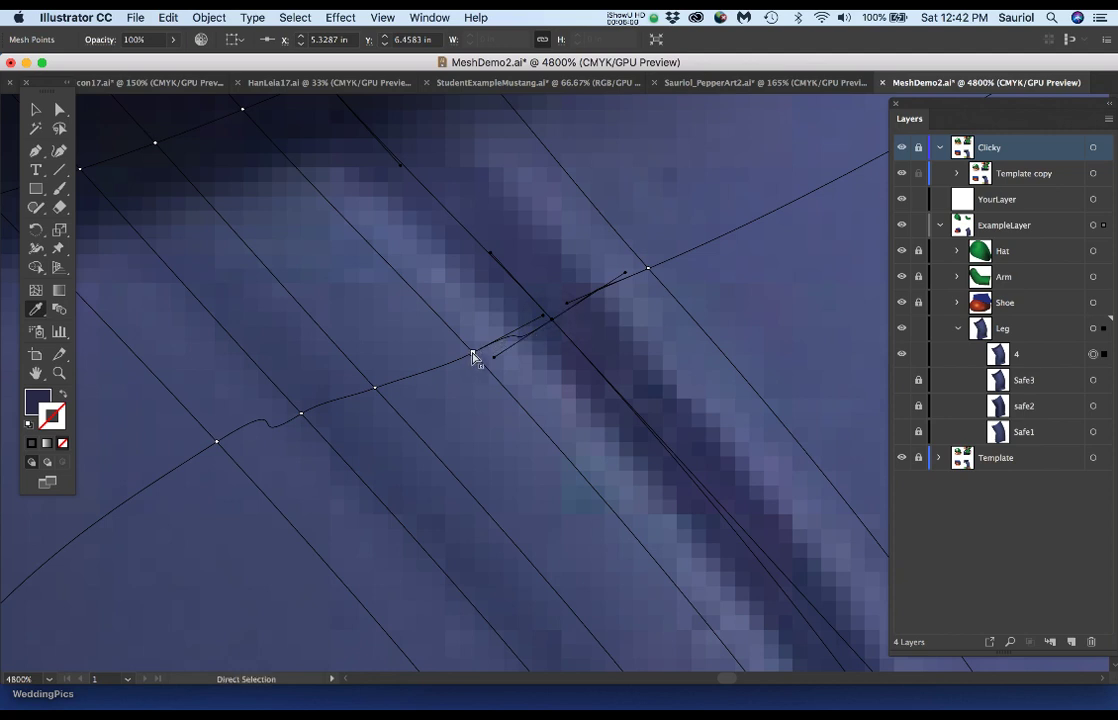
{"action": "key", "text": "super+z"}
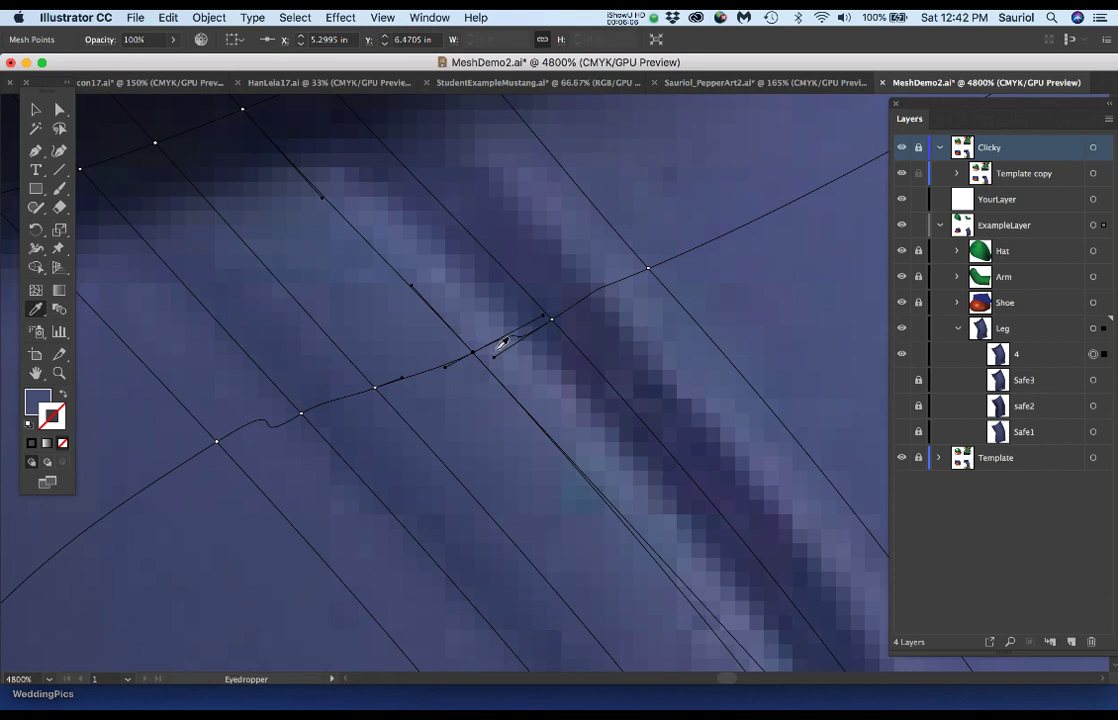
Hide the Clicky layer and adjust the direction handles on the mesh line between the seam's highlight and dark-crease points.
{"action": "scroll", "coordinate": [495, 342], "scroll_direction": "up", "scroll_amount": 3}
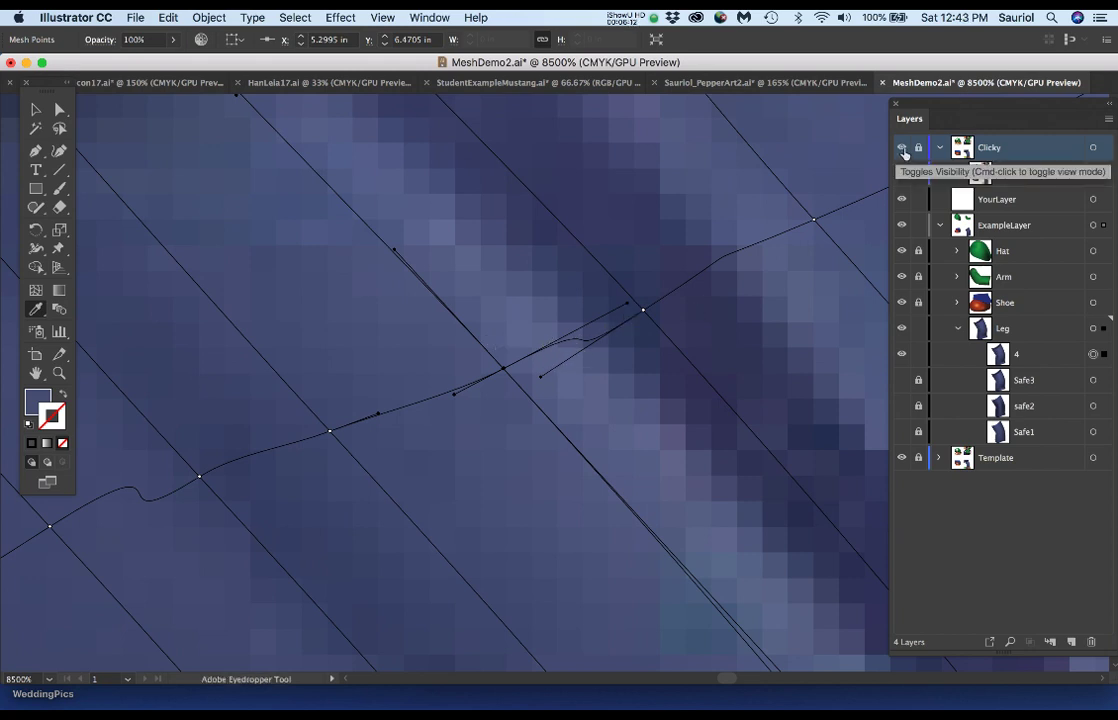
{"action": "left_click", "coordinate": [902, 150]}
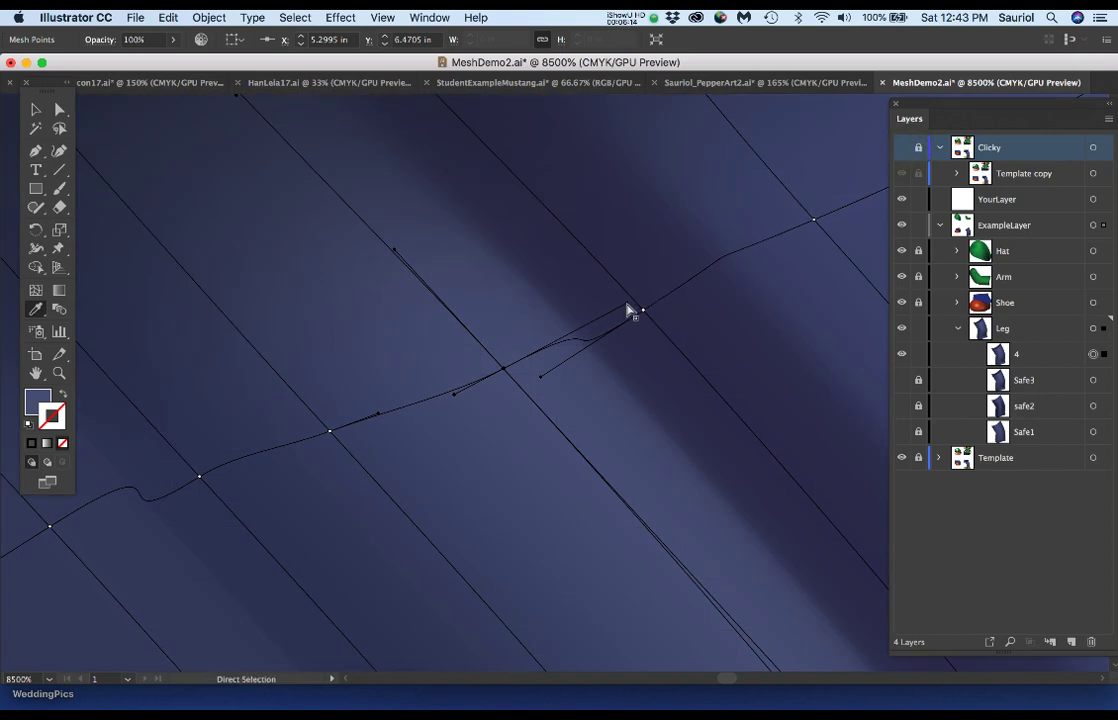
{"action": "left_click_drag", "start_coordinate": [628, 311], "coordinate": [540, 378]}
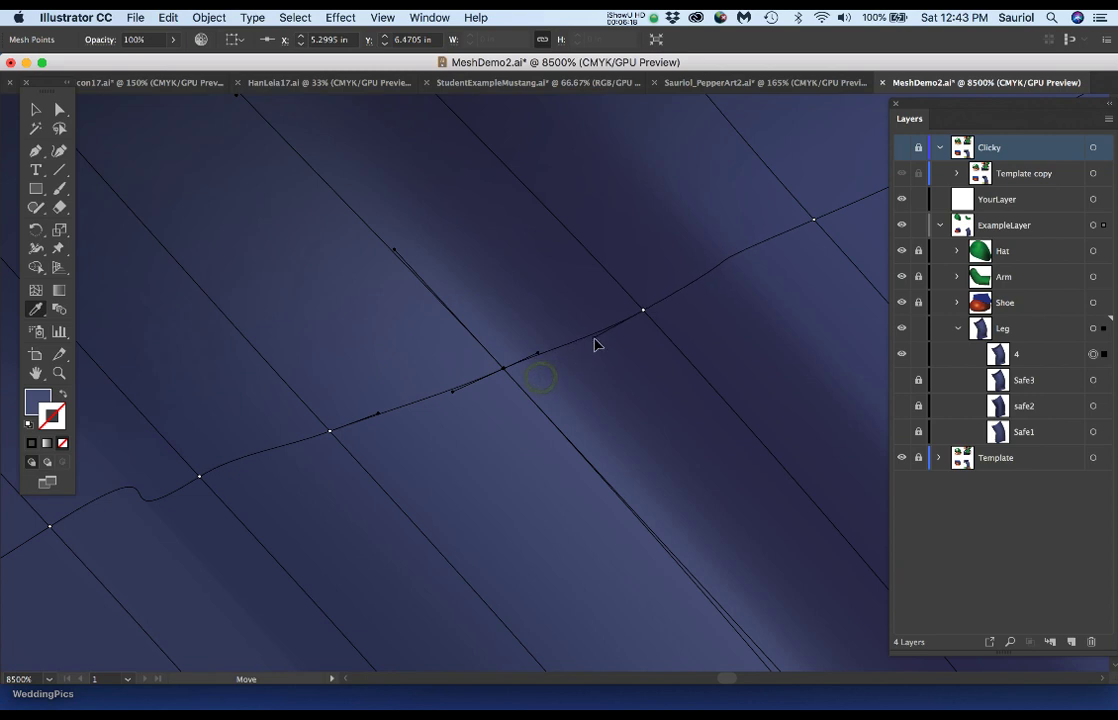
{"action": "left_click_drag", "start_coordinate": [594, 345], "coordinate": [609, 313]}
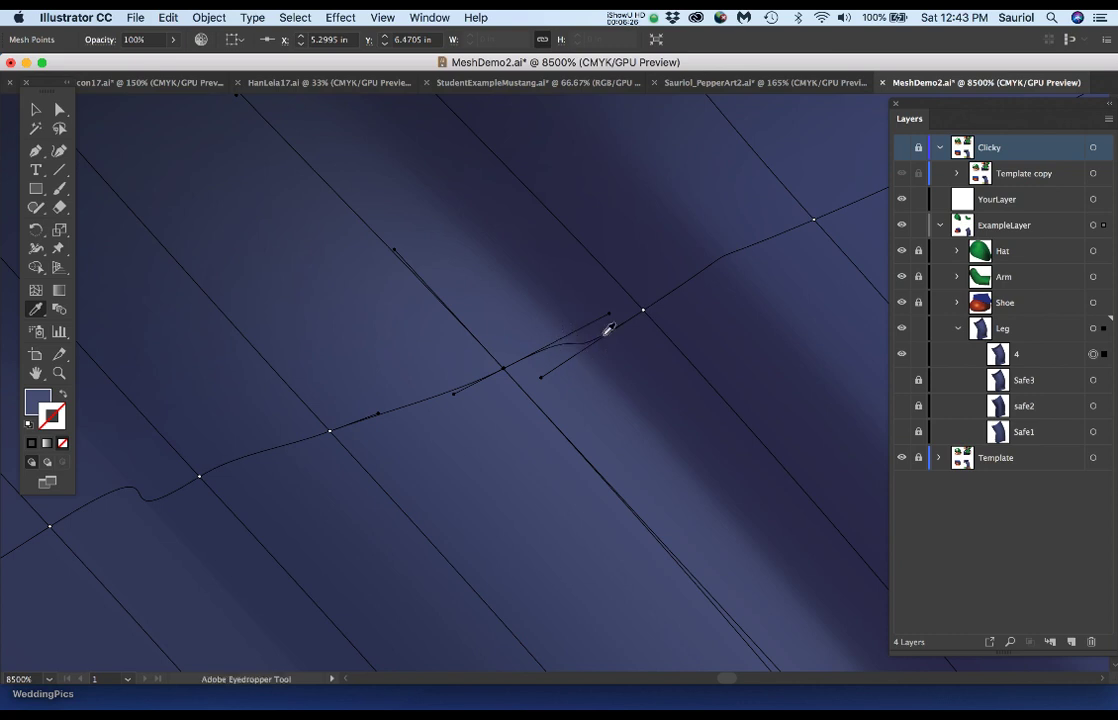
{"action": "scroll", "coordinate": [597, 335], "scroll_direction": "down", "scroll_amount": 2}
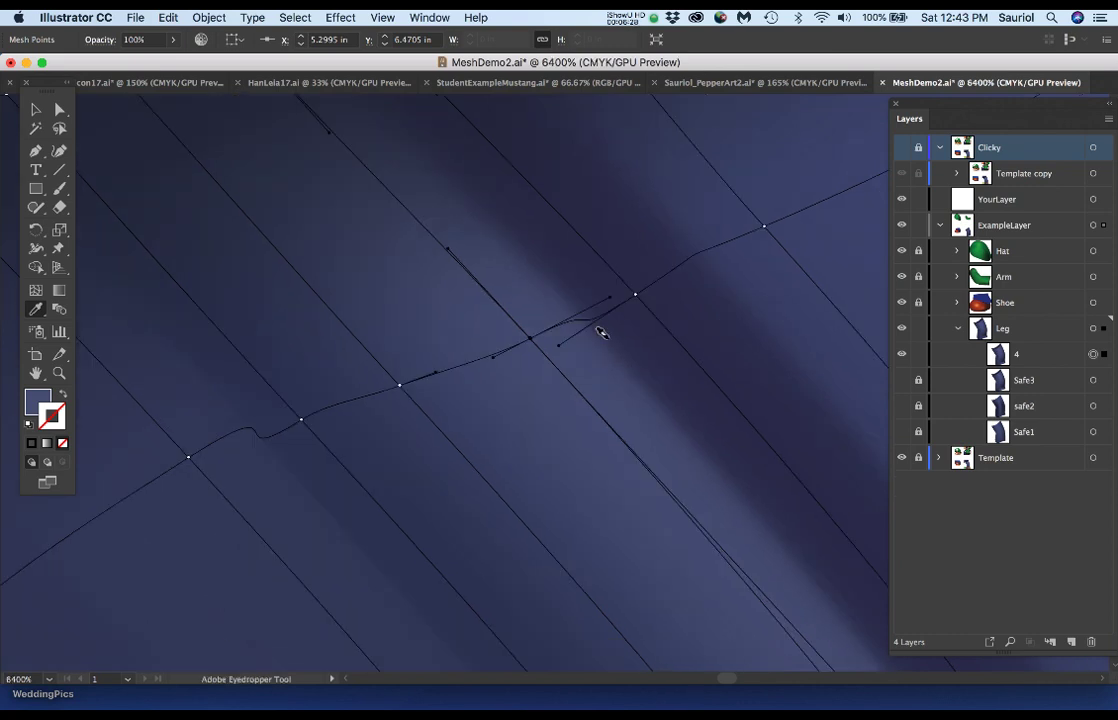
{"action": "scroll", "coordinate": [600, 333], "scroll_direction": "down", "scroll_amount": 6}
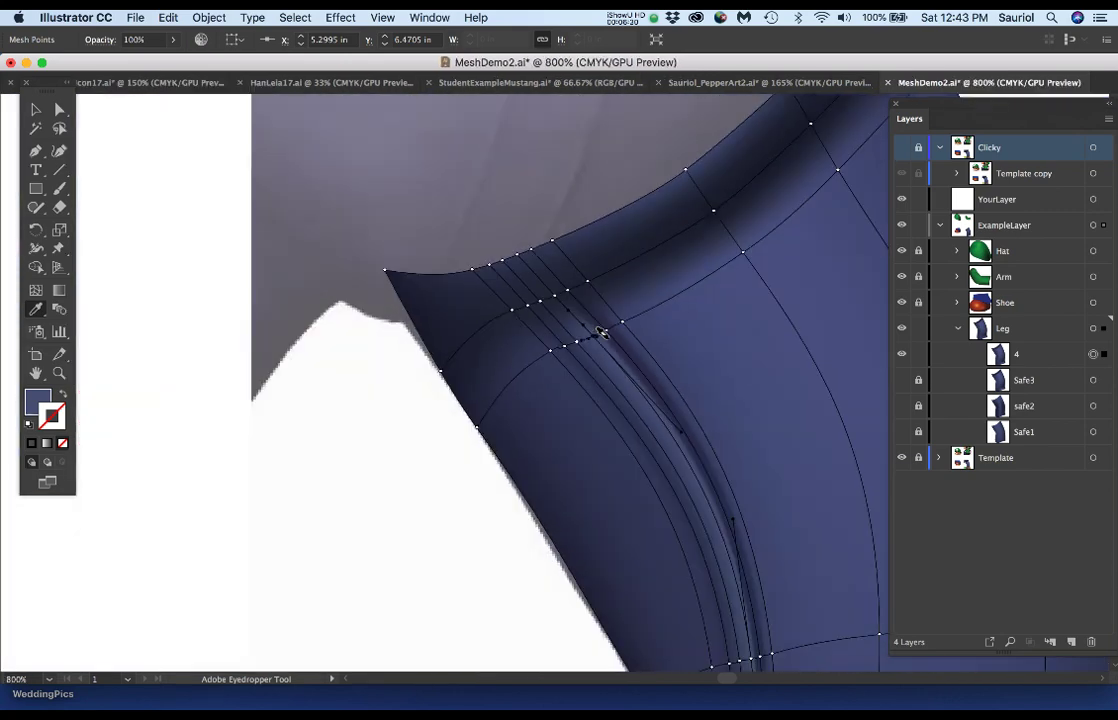
Deselect the leg mesh to view its full shading, and highlight the Safe3 sublayer.
{"action": "scroll", "coordinate": [600, 333], "scroll_direction": "down", "scroll_amount": 2}
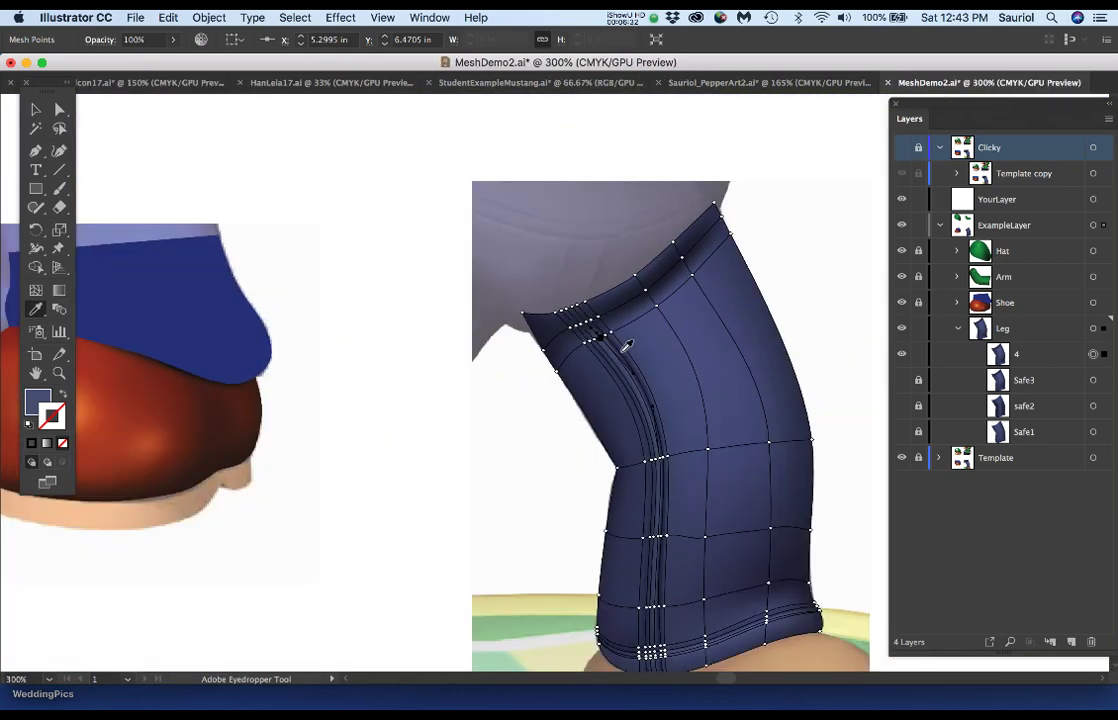
{"action": "left_click_drag", "start_coordinate": [666, 374], "coordinate": [557, 306]}
{"action": "left_click", "coordinate": [714, 301]}
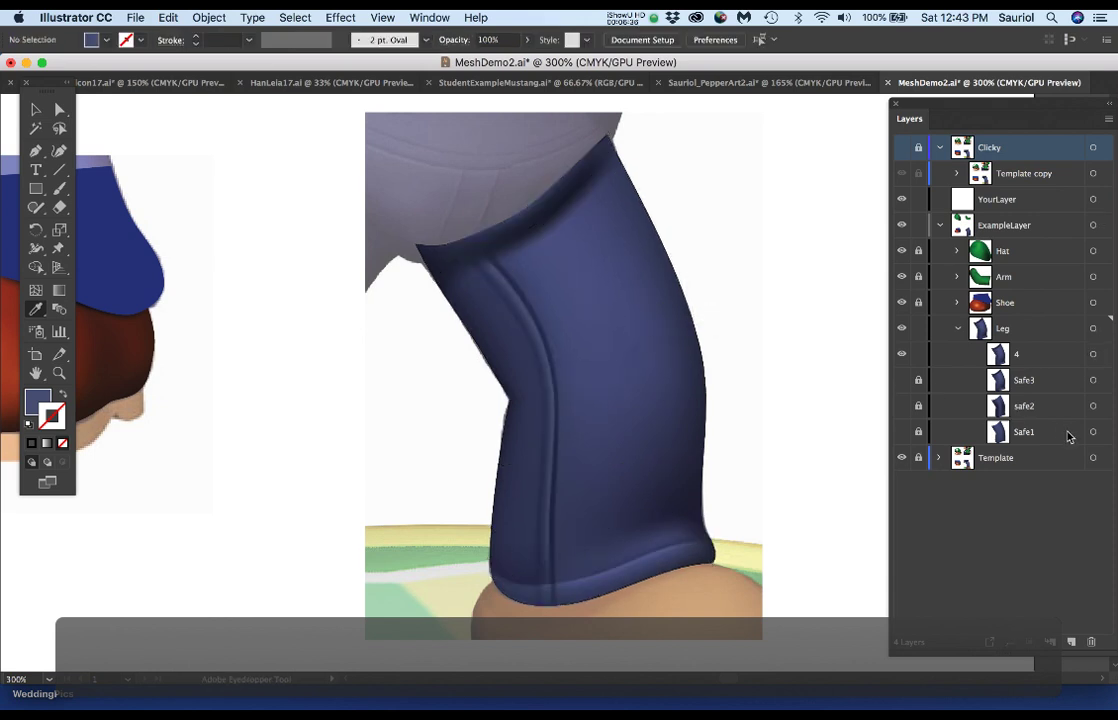
{"action": "left_click_drag", "start_coordinate": [1042, 431], "coordinate": [1038, 393]}
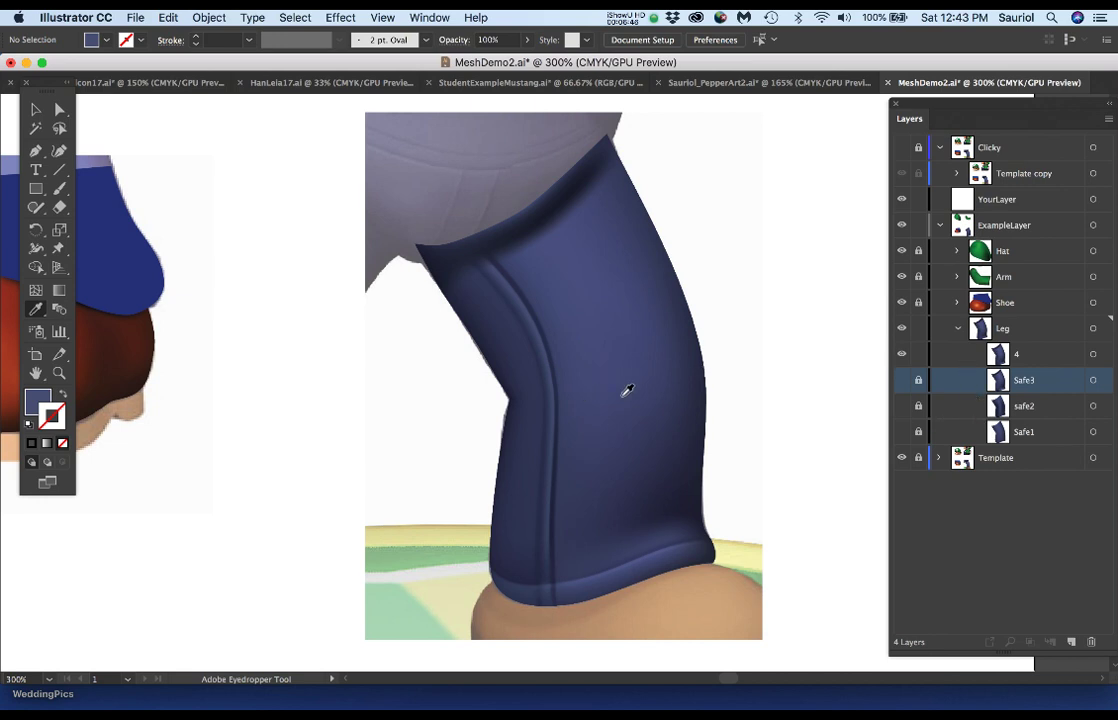
Compare mesh 4 with Safe3 by displaying the mesh lines and toggling both sublayers' visibility, leaving only mesh 4 shown.
{"action": "scroll", "coordinate": [575, 363], "scroll_direction": "up", "scroll_amount": 2}
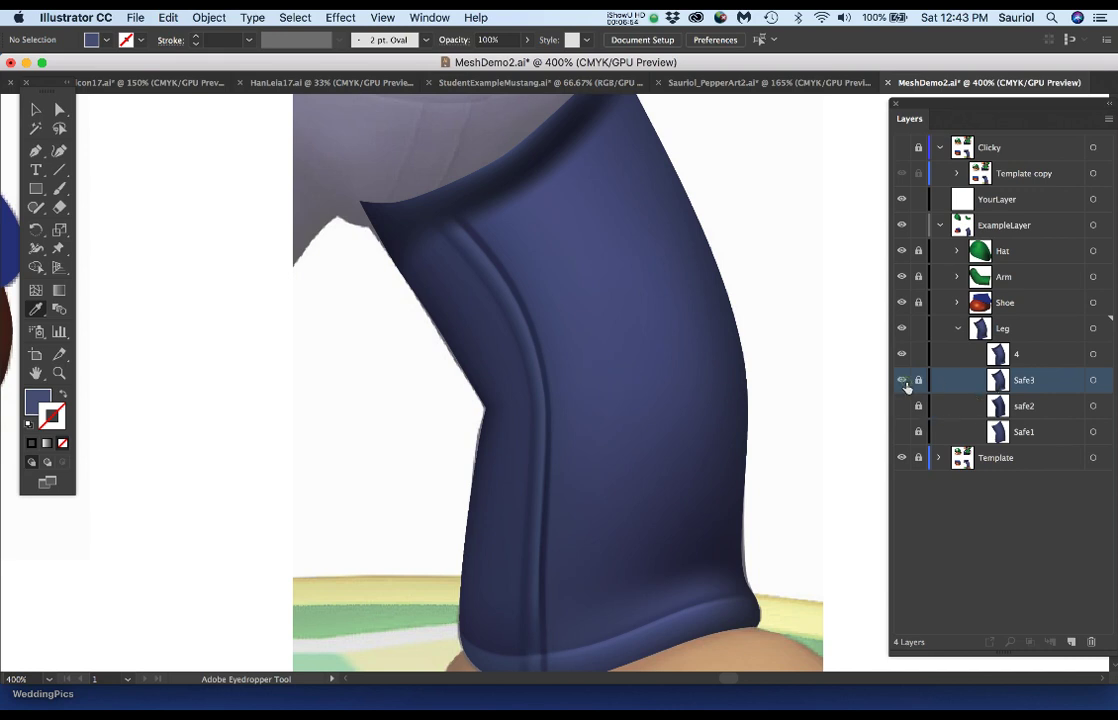
{"action": "key", "text": "a"}
{"action": "left_click", "coordinate": [672, 356]}
{"action": "key", "text": "i"}
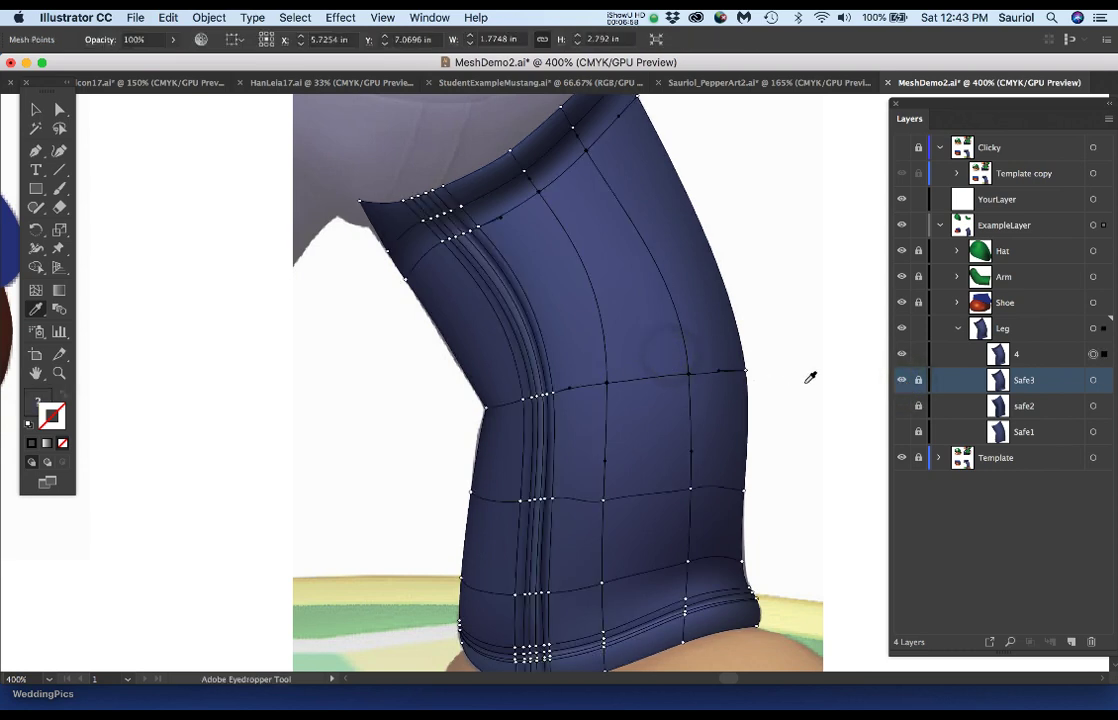
{"action": "key", "text": "super+shift+a"}
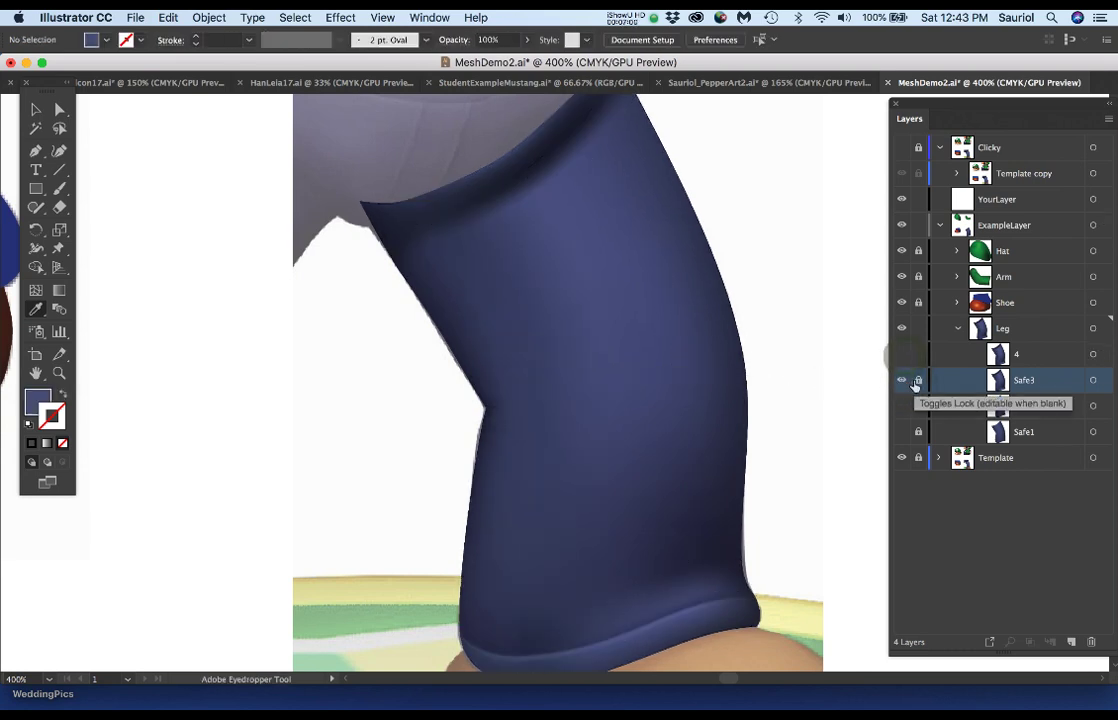
{"action": "left_click", "coordinate": [903, 379]}
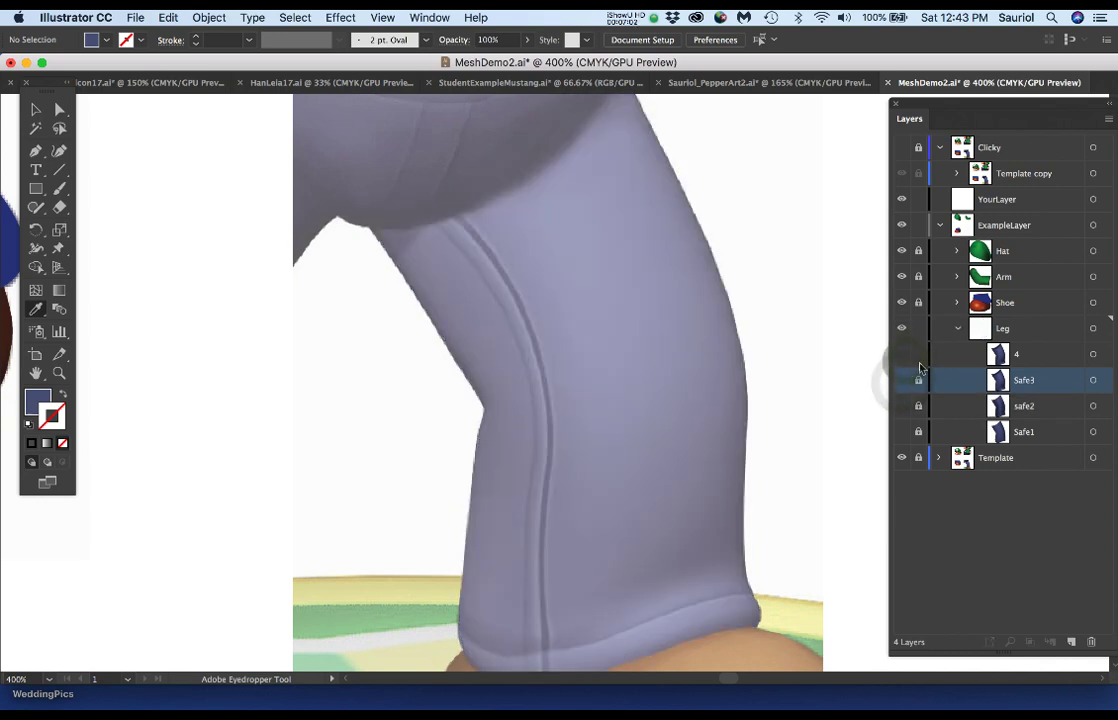
{"action": "left_click", "coordinate": [901, 356]}
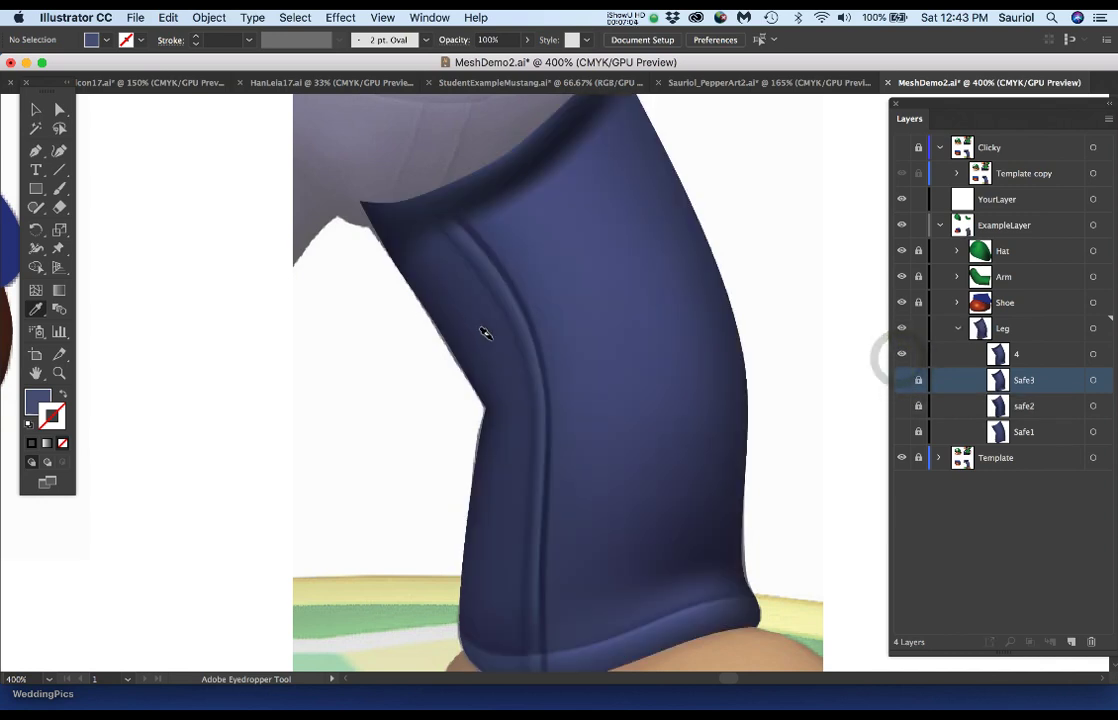
Select leg mesh 4 and examine the mesh line that crosses the seam at the inner knee corner.
{"action": "scroll", "coordinate": [487, 332], "scroll_direction": "up", "scroll_amount": 2}
{"action": "key", "text": "a"}
{"action": "left_click", "coordinate": [633, 403]}
{"action": "left_click", "coordinate": [631, 401]}
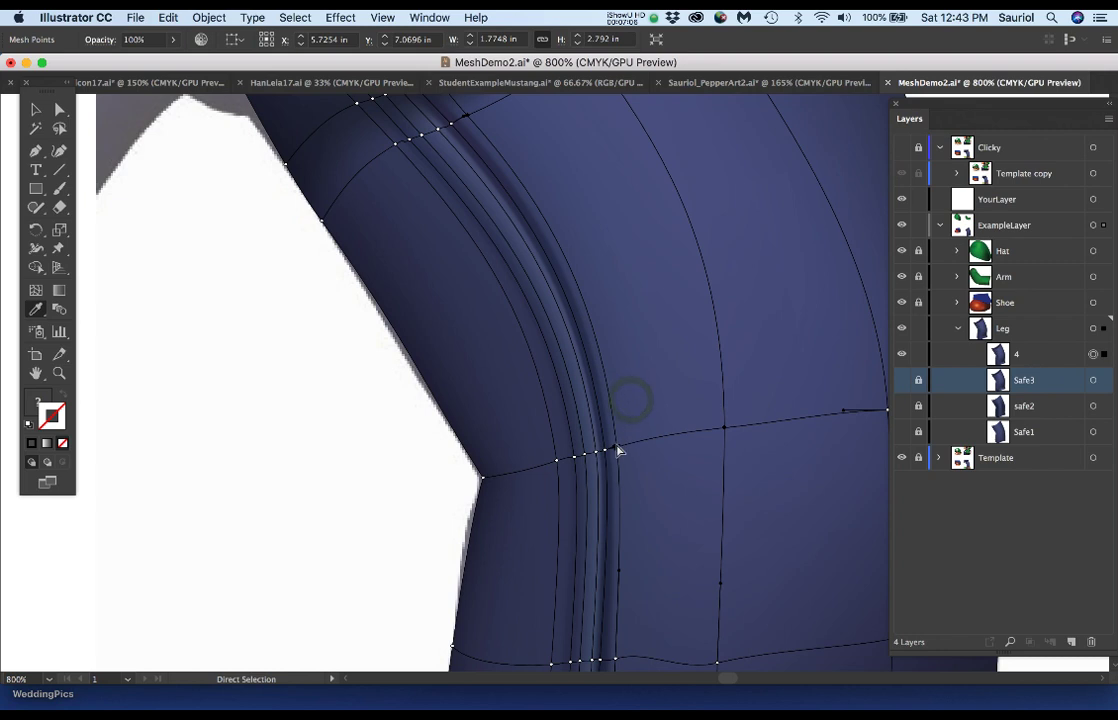
{"action": "scroll", "coordinate": [617, 451], "scroll_direction": "up", "scroll_amount": 2}
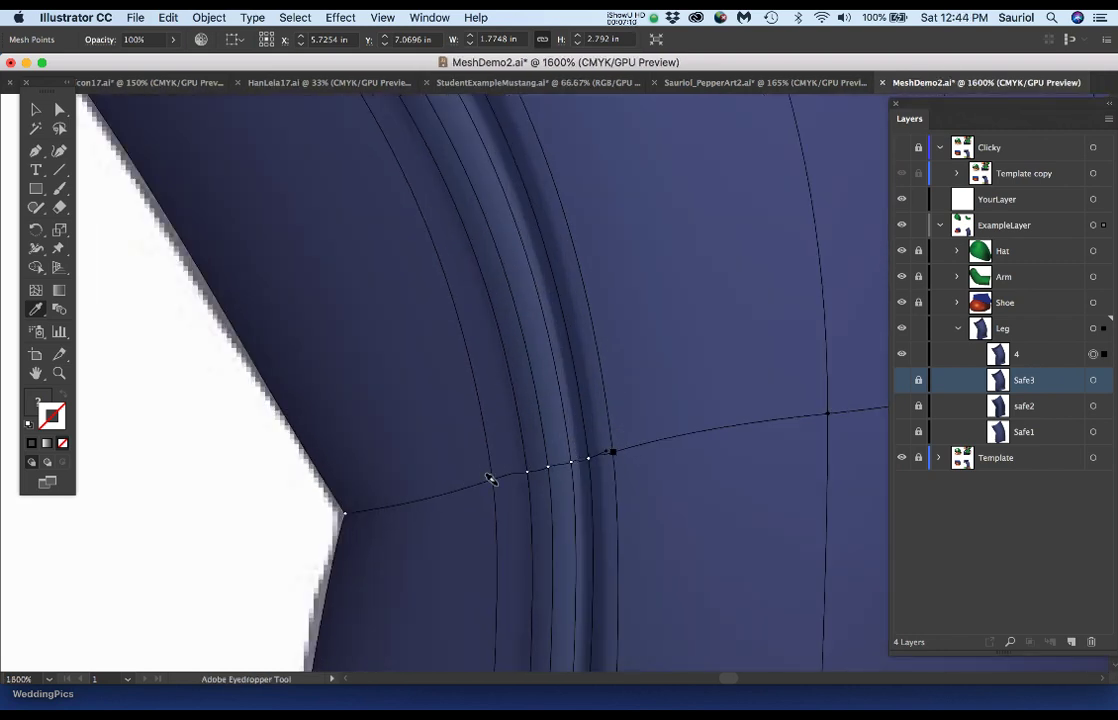
{"action": "scroll", "coordinate": [492, 480], "scroll_direction": "down", "scroll_amount": 1}
{"action": "scroll", "coordinate": [535, 474], "scroll_direction": "down", "scroll_amount": 1}
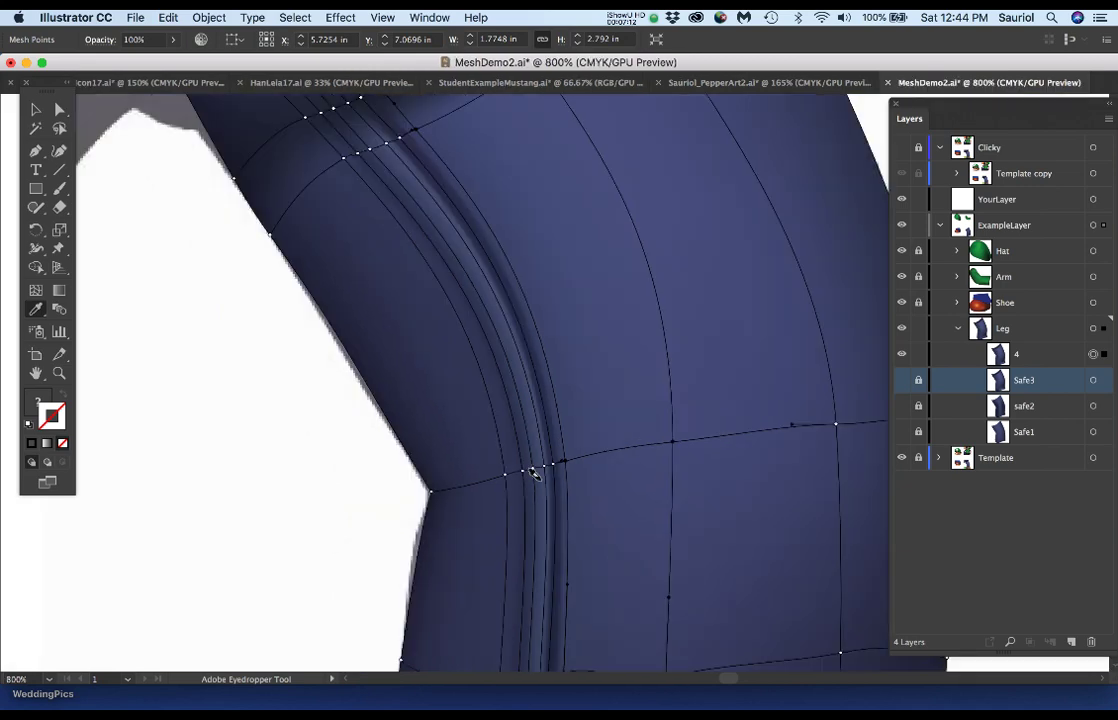
{"action": "left_click_drag", "start_coordinate": [746, 442], "coordinate": [592, 428]}
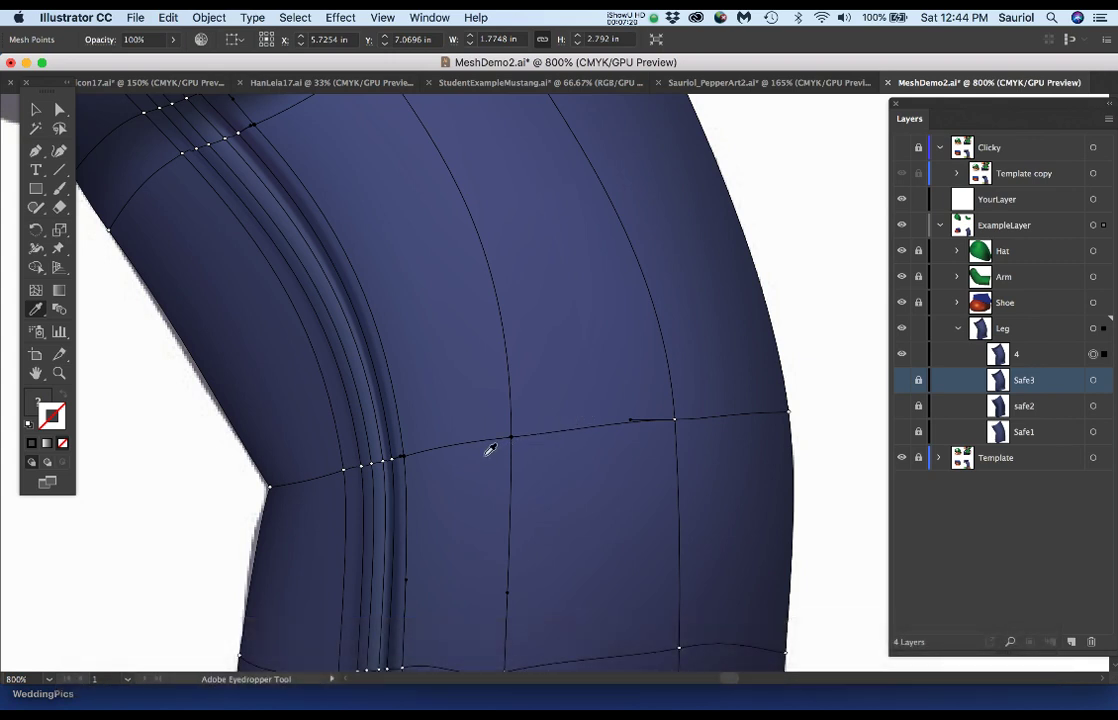
{"action": "left_click_drag", "start_coordinate": [492, 472], "coordinate": [624, 427]}
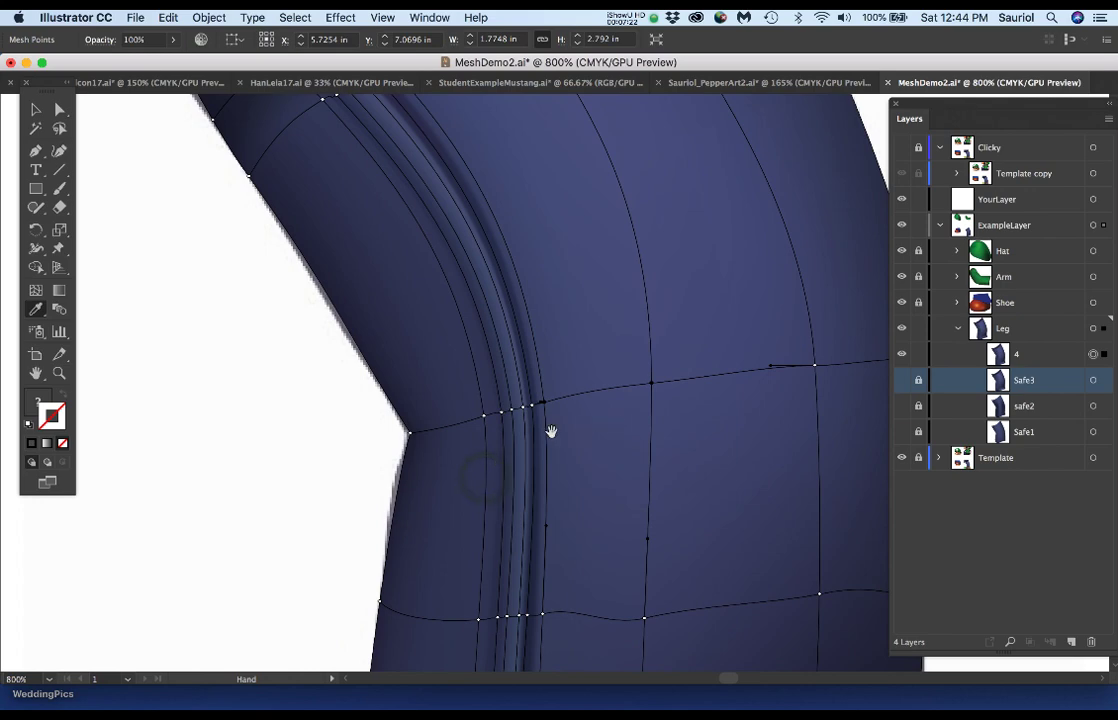
{"action": "left_click_drag", "start_coordinate": [551, 429], "coordinate": [576, 439]}
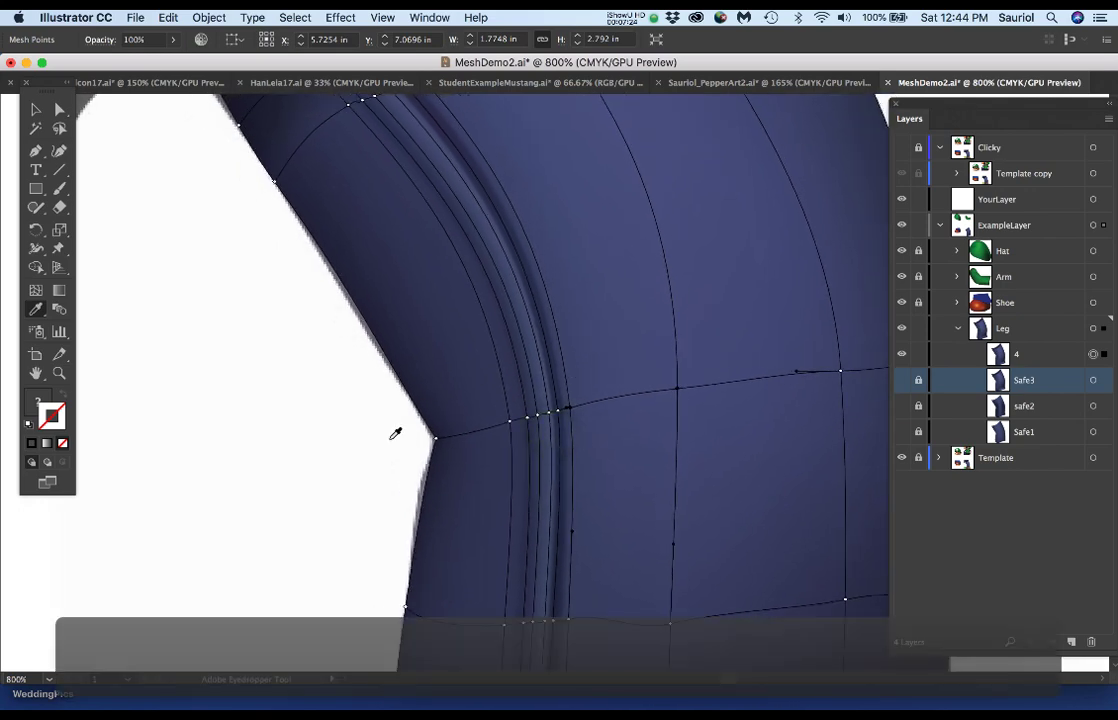
Select the edge mesh point at the inner knee corner of mesh 4.
{"action": "left_click", "coordinate": [383, 433], "text": "super"}
{"action": "left_click", "coordinate": [383, 433], "text": "super"}
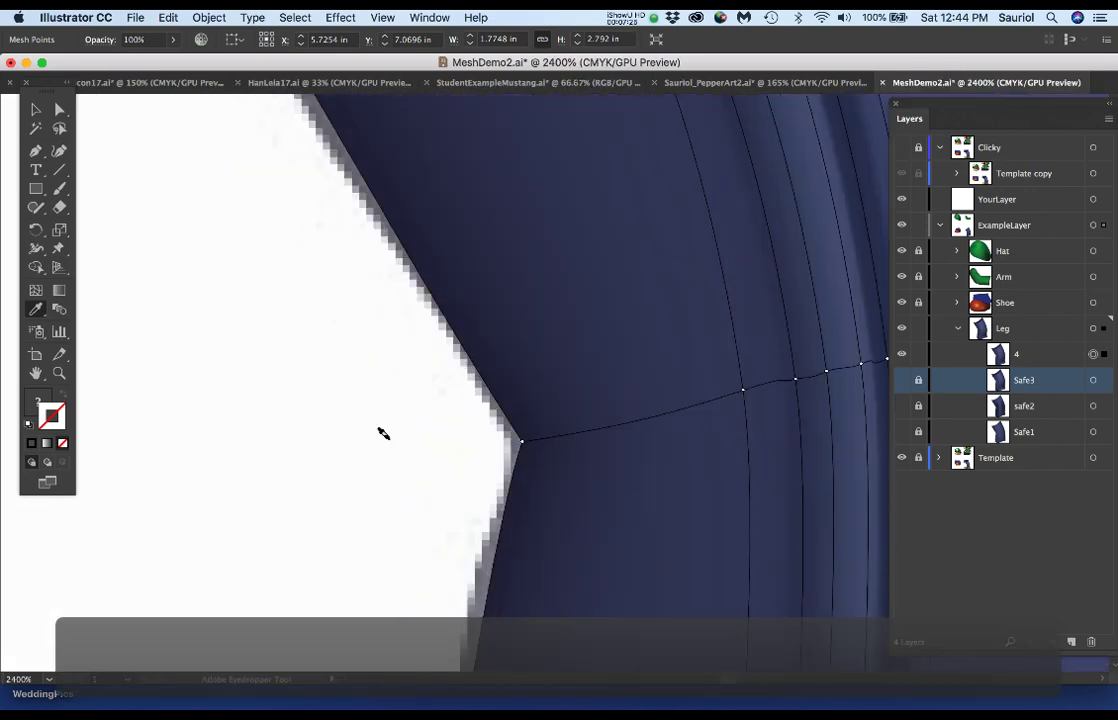
{"action": "left_click", "coordinate": [521, 442]}
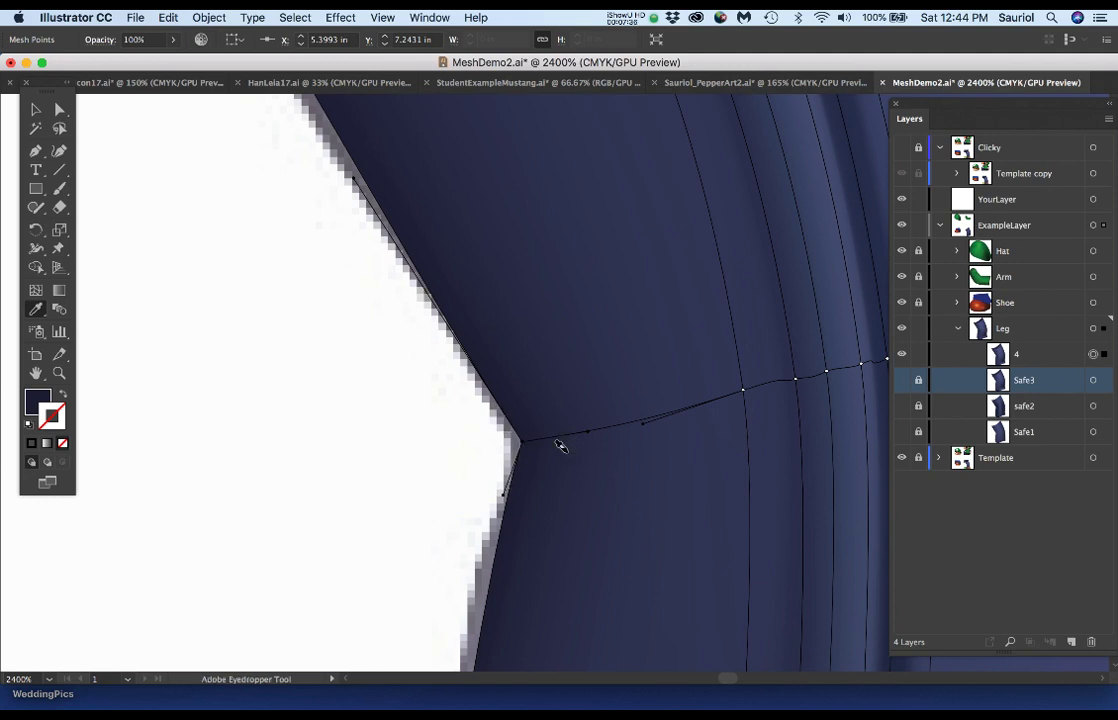
Delete the crosswise mesh line that runs through the inner knee corner.
{"action": "scroll", "coordinate": [560, 445], "scroll_direction": "down", "scroll_amount": 5, "text": "alt"}
{"action": "left_click_drag", "start_coordinate": [707, 467], "coordinate": [425, 455]}
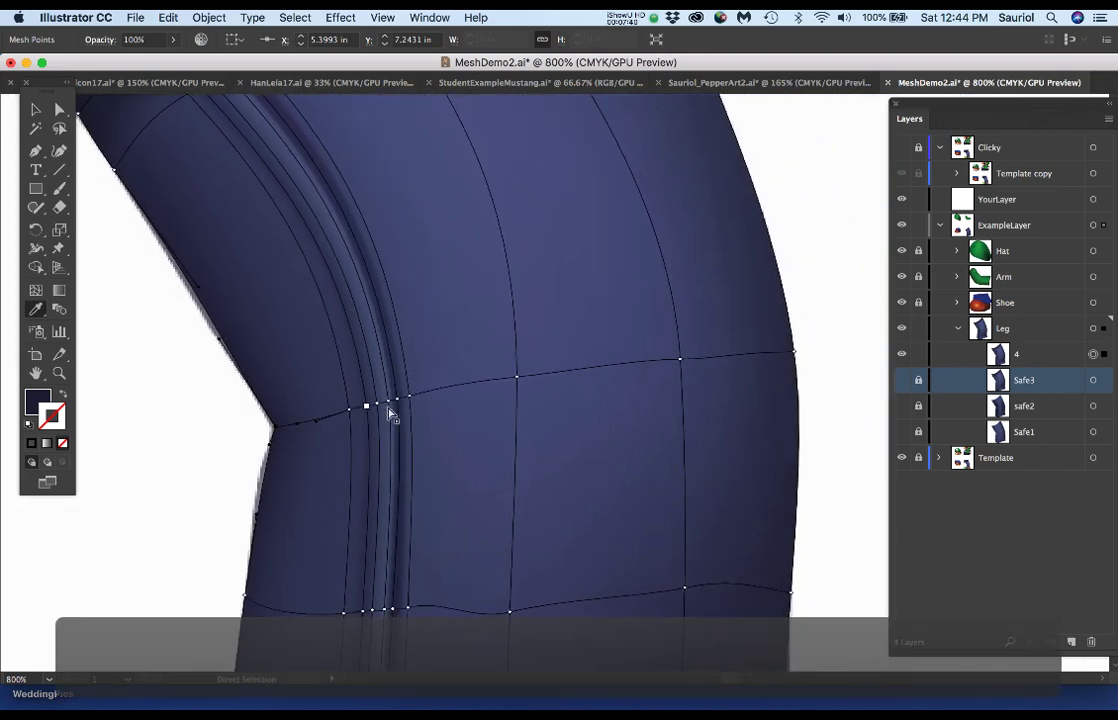
{"action": "left_click", "coordinate": [267, 394], "text": "super"}
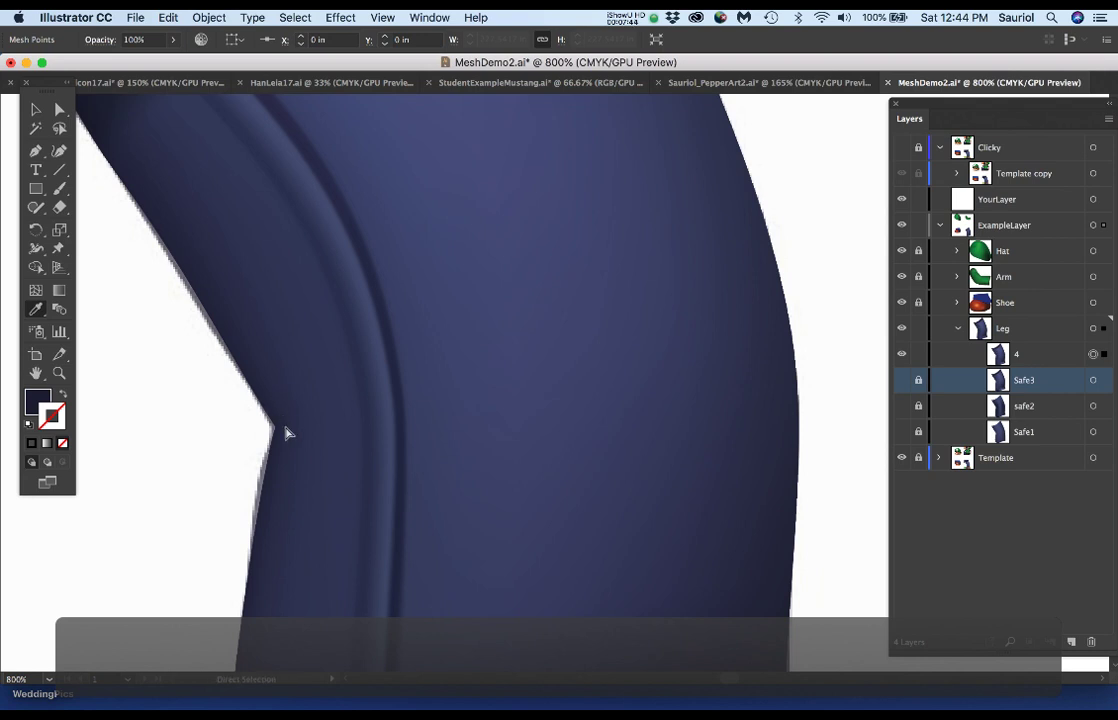
{"action": "left_click", "coordinate": [285, 432], "text": "super"}
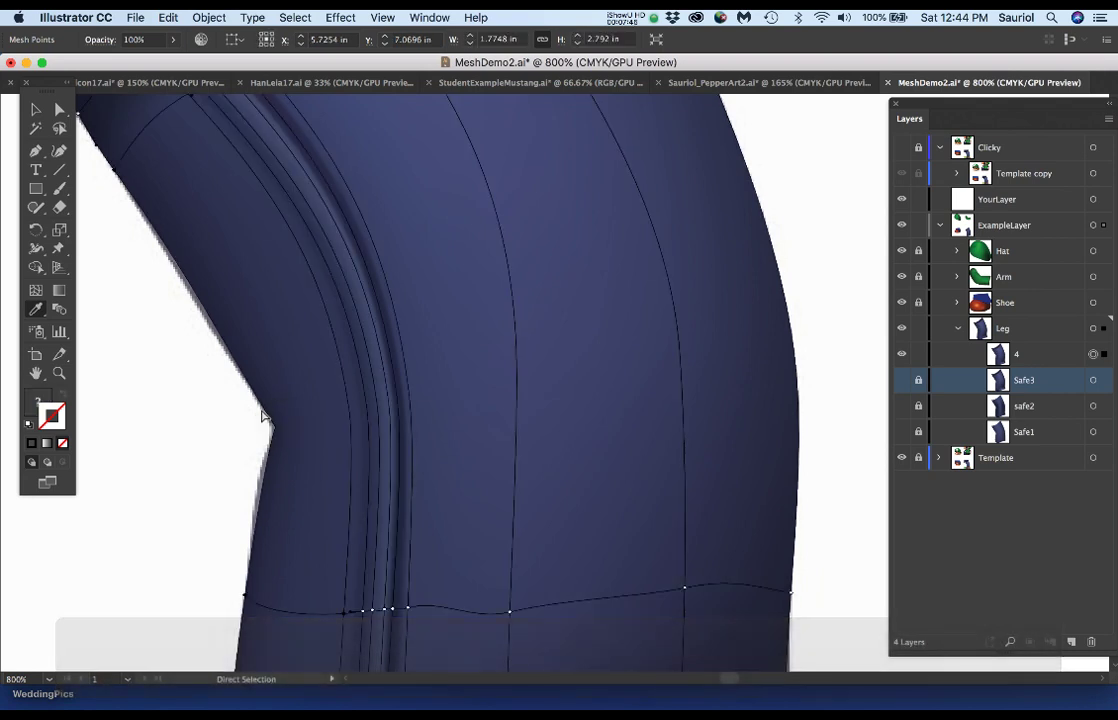
Try adding a crosswise line with the Mesh tool on the seam's inner line just below the knee corner, and undo it.
{"action": "left_click", "coordinate": [250, 425]}
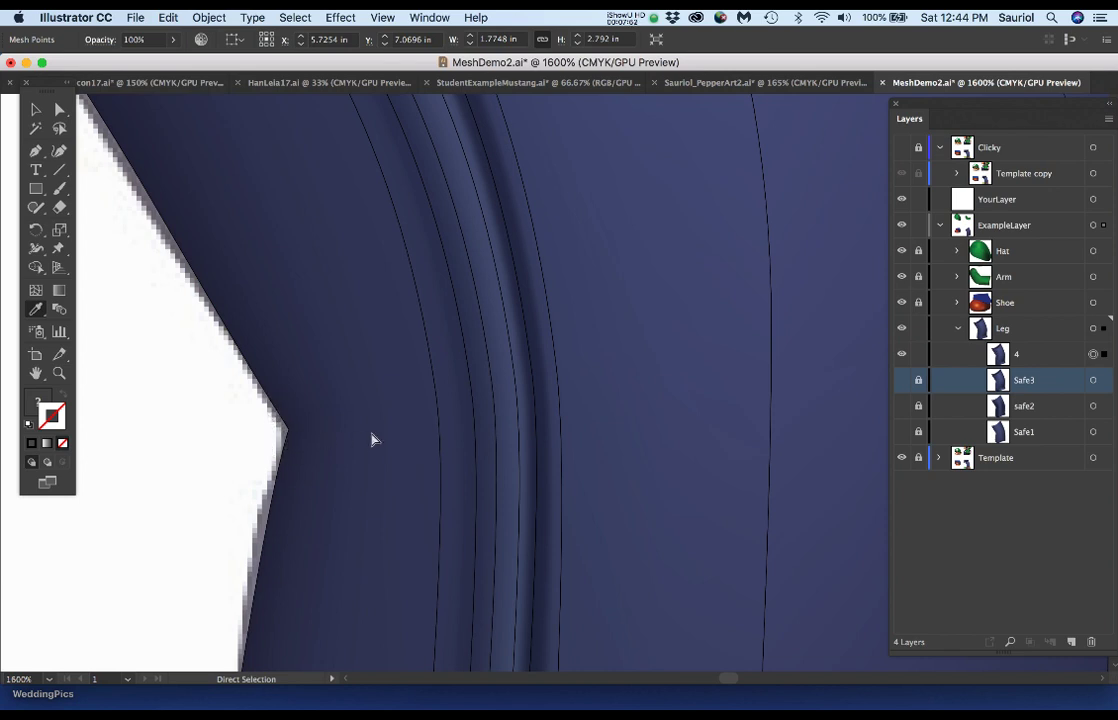
{"action": "key", "text": "super"}
{"action": "key", "text": "u"}
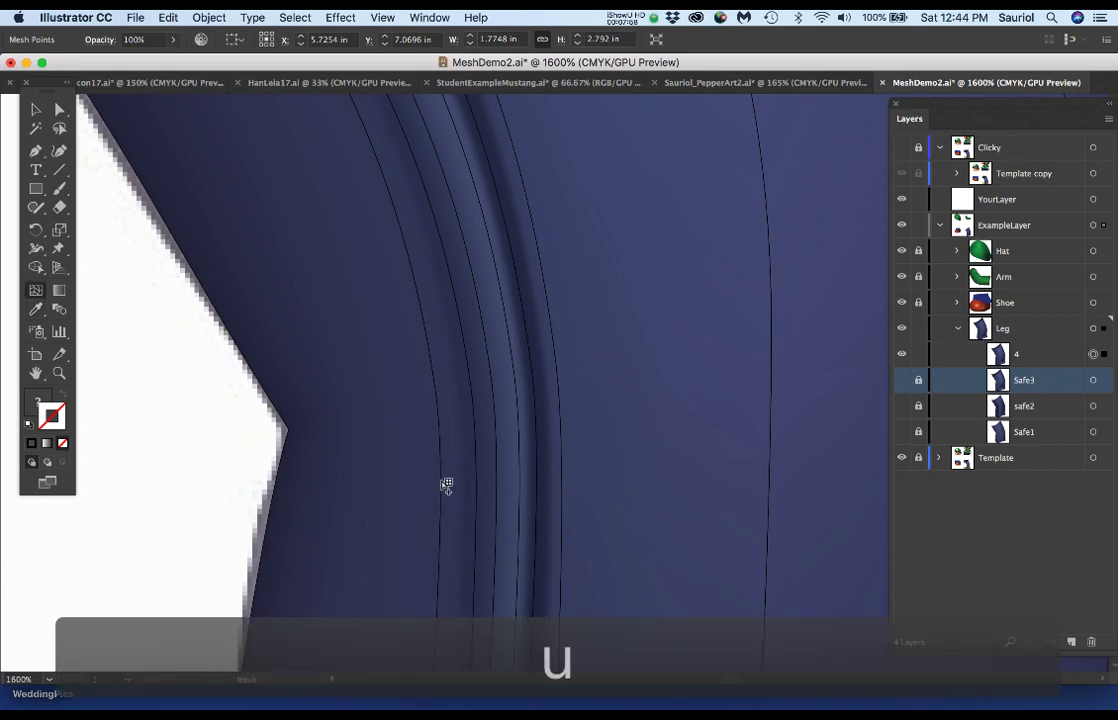
{"action": "left_click", "coordinate": [443, 482]}
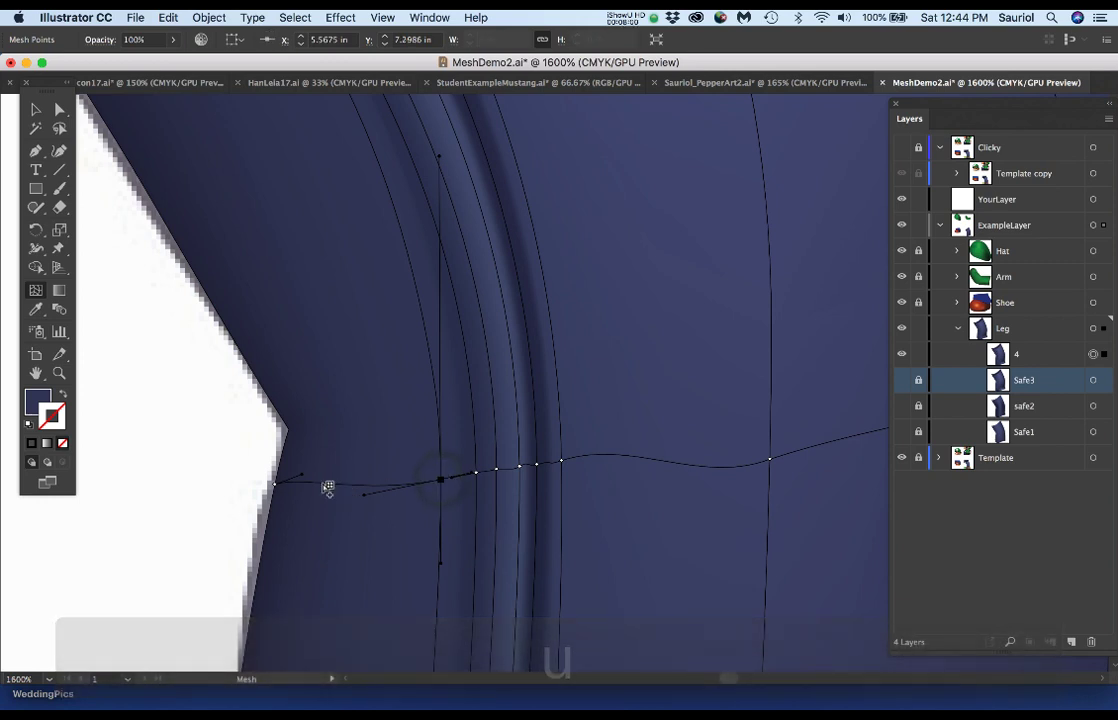
{"action": "key", "text": "super+z"}
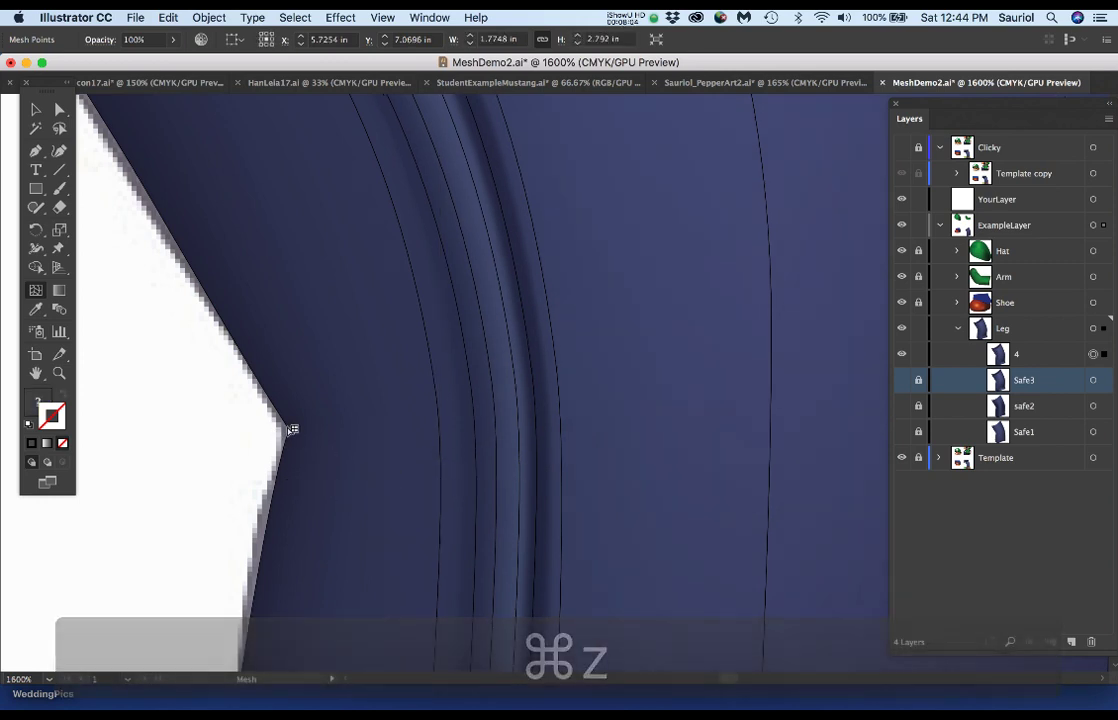
Try adding a crosswise mesh line from the leg's inner edge slightly above the knee corner, and undo it.
{"action": "left_click", "coordinate": [286, 427]}
{"action": "mouse_move", "coordinate": [286, 427]}
{"action": "left_mouse_down"}
{"action": "mouse_move", "coordinate": [270, 424]}
{"action": "mouse_move", "coordinate": [277, 410]}
{"action": "left_mouse_up"}
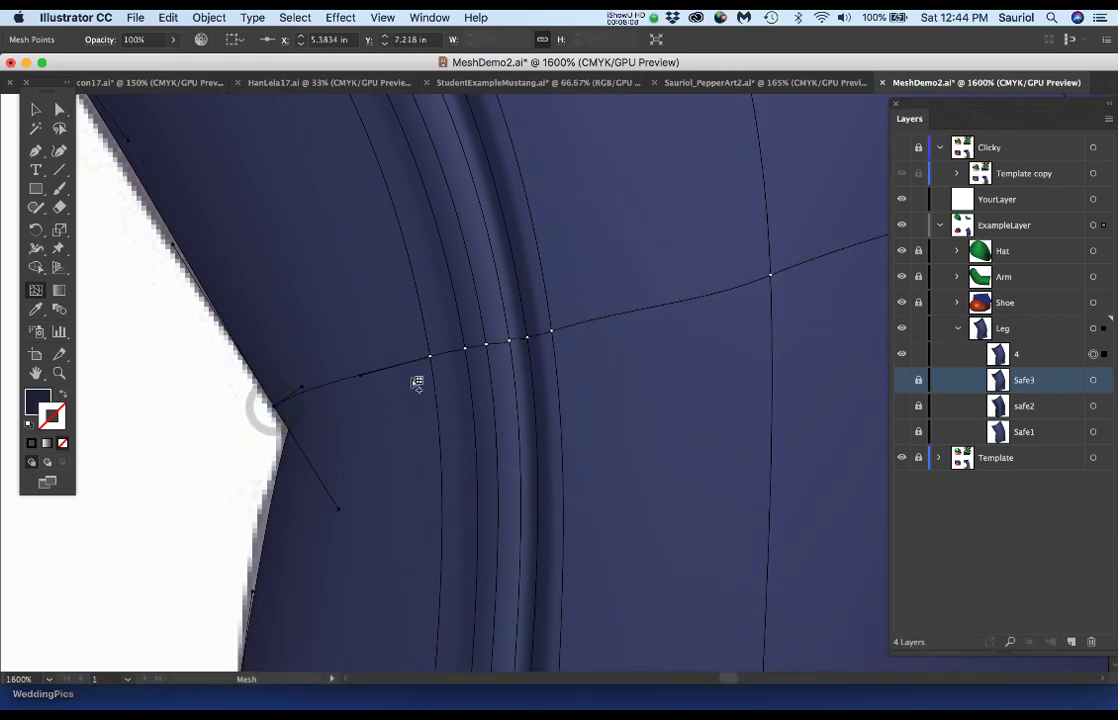
{"action": "key", "text": "super+z"}
{"action": "key", "text": "super+z"}
{"action": "key", "text": "super+z"}
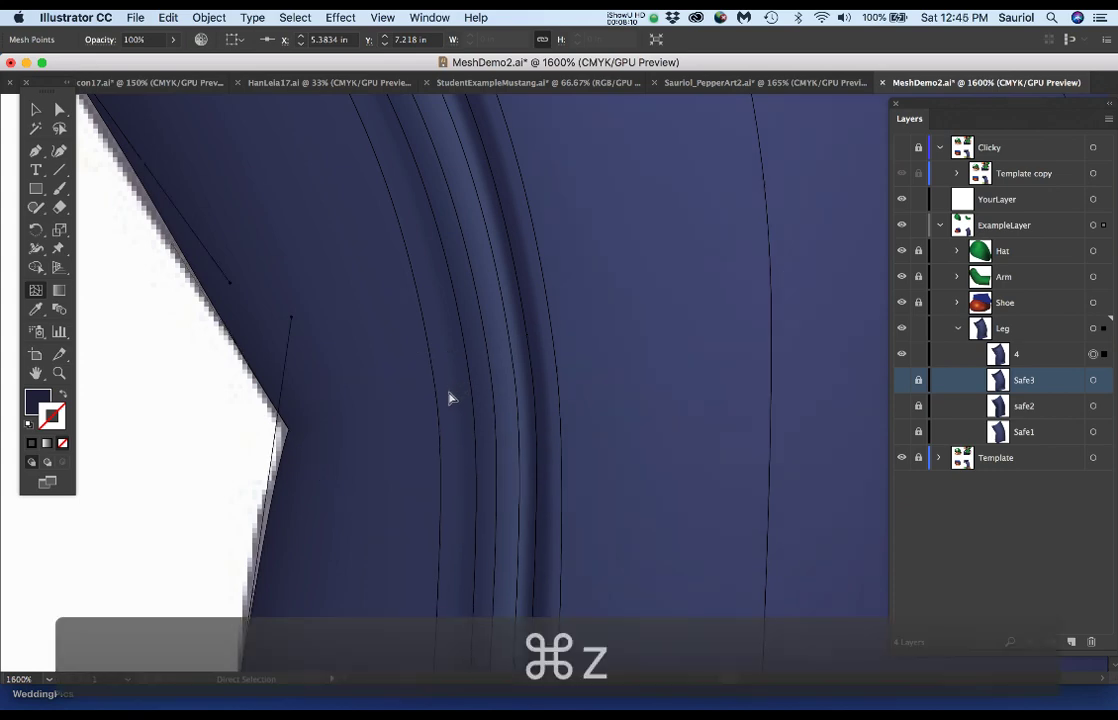
{"action": "key", "text": "super+z"}
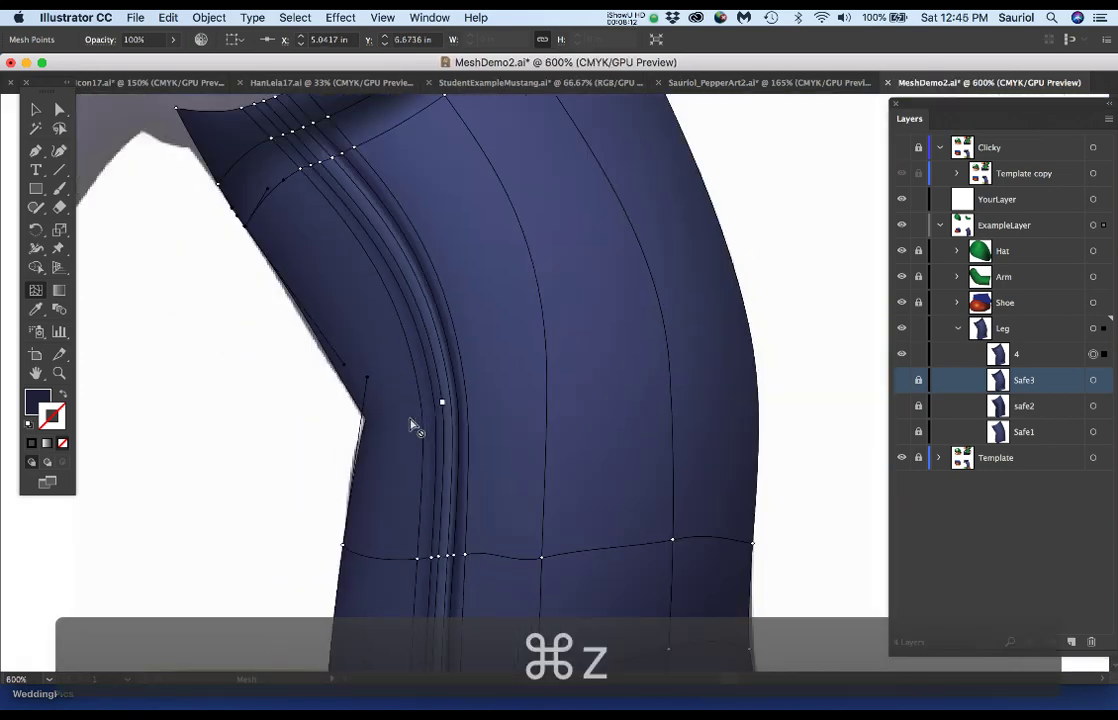
{"action": "key", "text": "super+z"}
{"action": "key", "text": "super+z"}
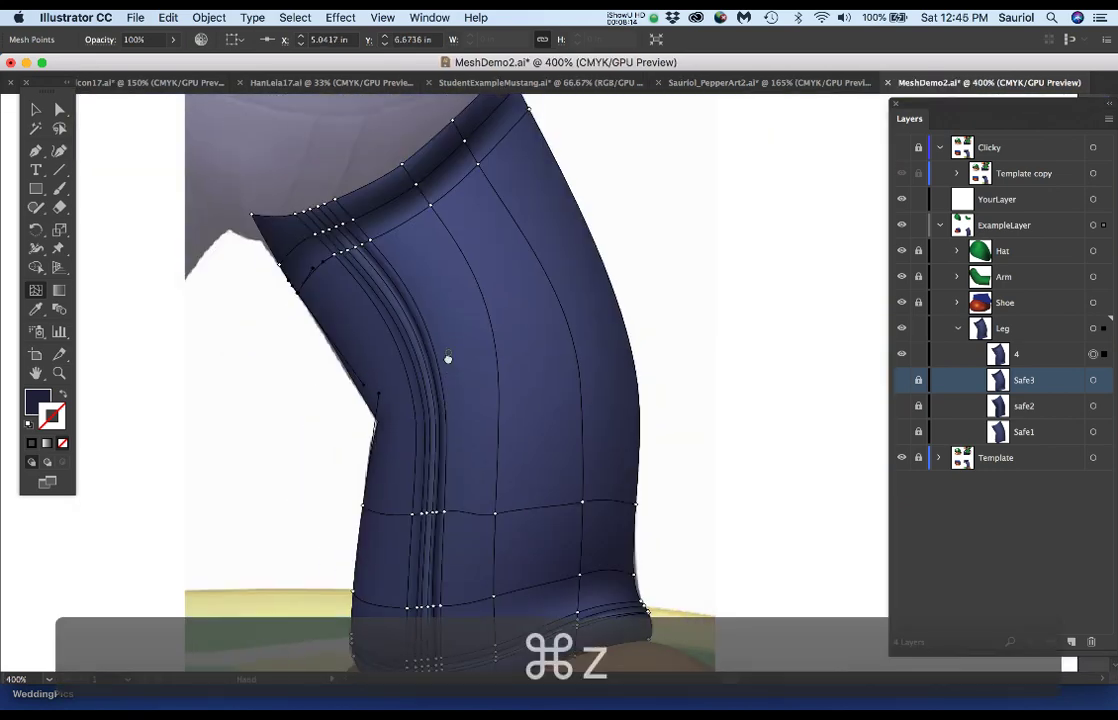
Delete the crosswise mesh line below the knee from its point on the leg's outer edge.
{"action": "left_click_drag", "start_coordinate": [453, 254], "coordinate": [448, 352]}
{"action": "key", "text": "super+z"}
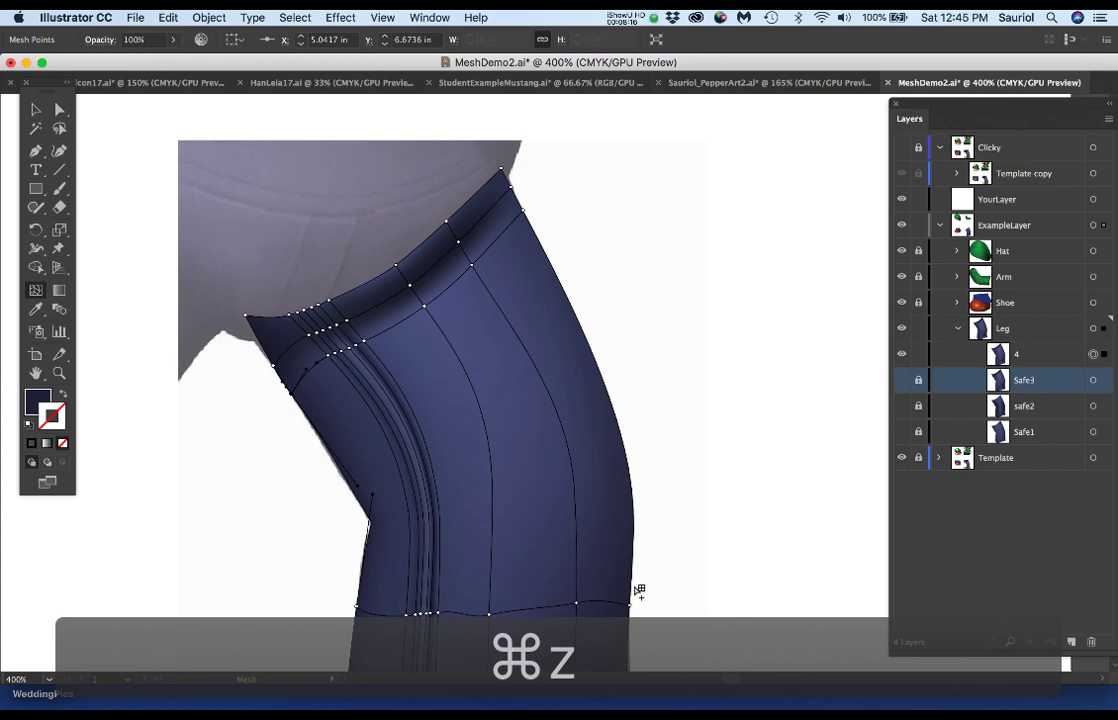
{"action": "key", "text": "super+z"}
{"action": "key", "text": "super+z"}
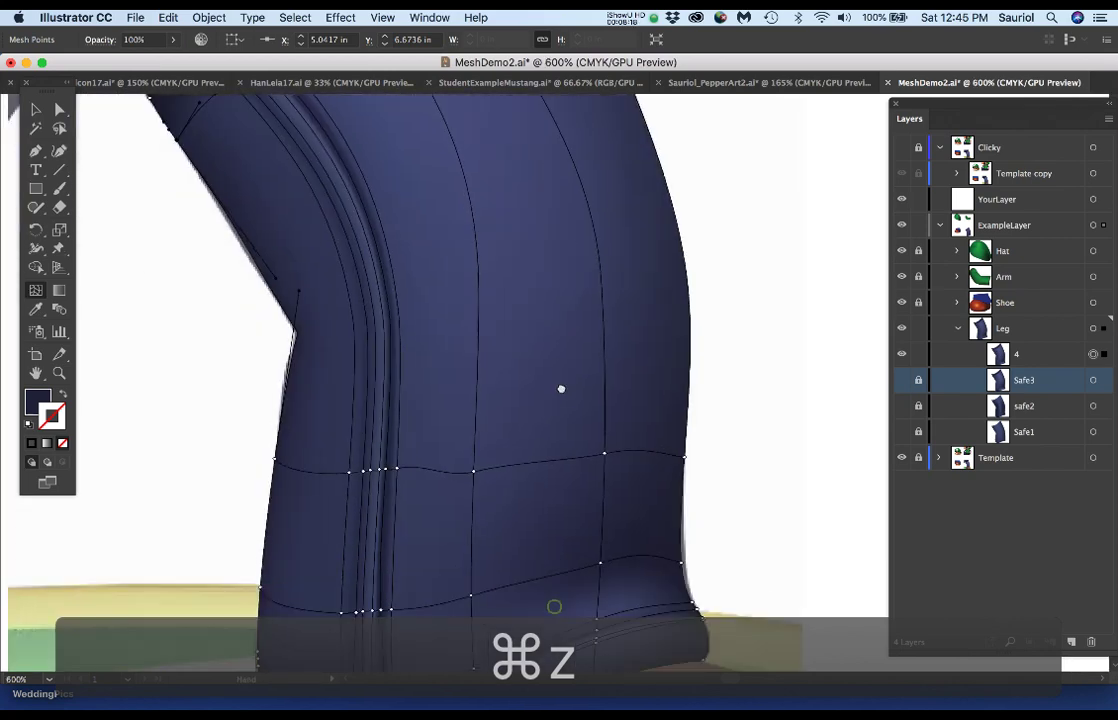
{"action": "left_click", "coordinate": [696, 416], "text": "alt"}
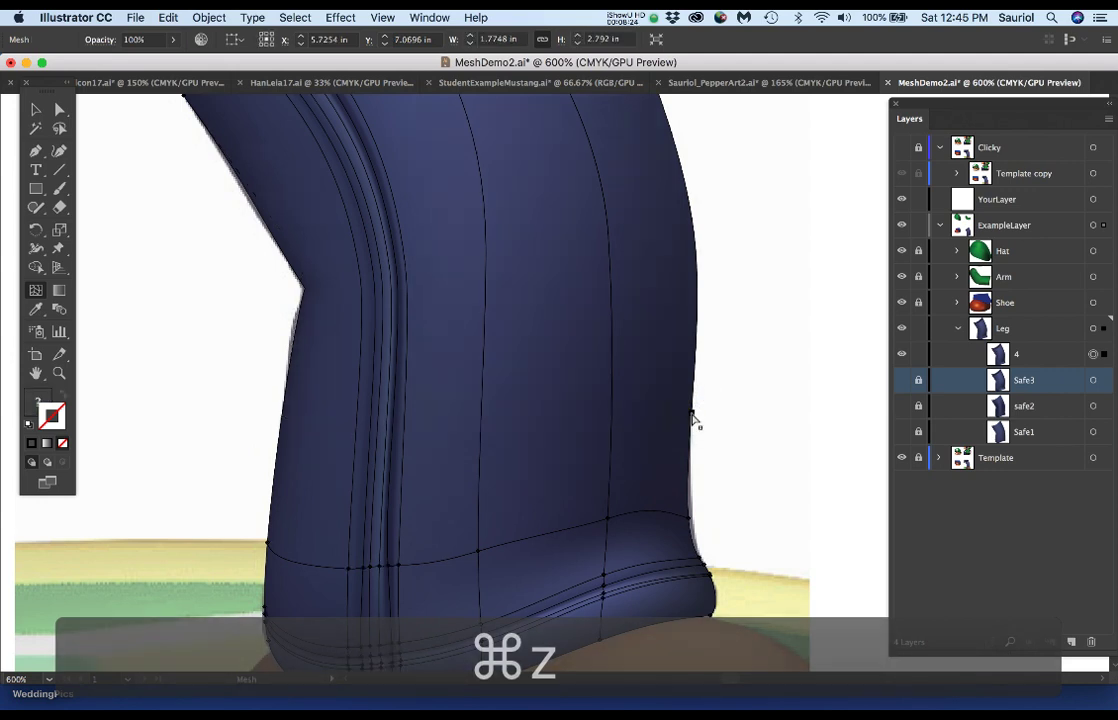
Undo the mesh line deletions to restore the crosswise lines at and below the knee.
{"action": "key", "text": "super+z"}
{"action": "key", "text": "super+z"}
{"action": "key", "text": "super+z"}
{"action": "key", "text": "super+z"}
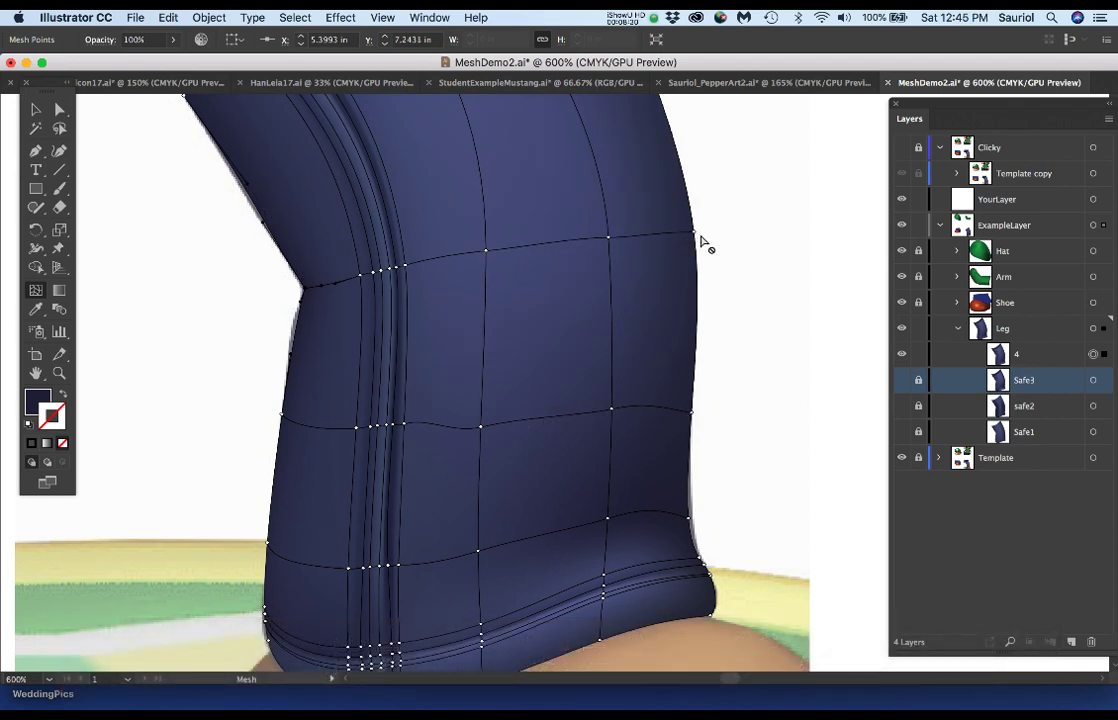
Try deleting both mesh lines that cross at the knee-level point nearest the outer edge, and undo the deletion.
{"action": "left_click", "coordinate": [610, 239], "text": "alt"}
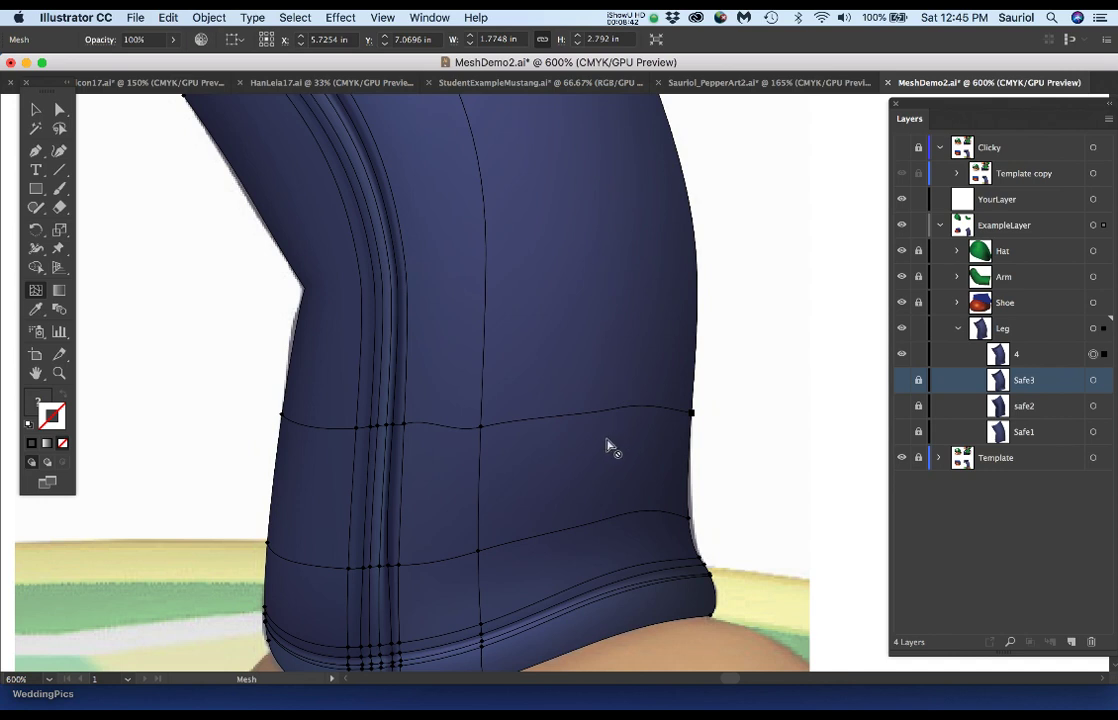
{"action": "key", "text": "a"}
{"action": "key", "text": "super+z"}
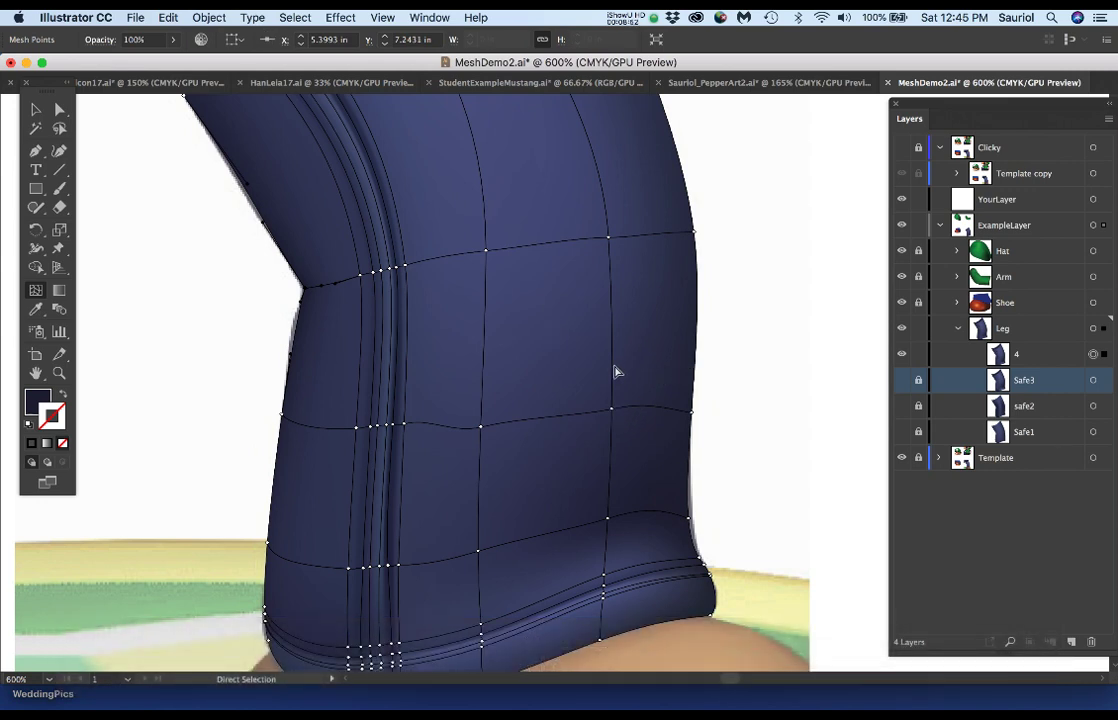
{"action": "scroll", "coordinate": [545, 374], "scroll_direction": "down", "scroll_amount": 2}
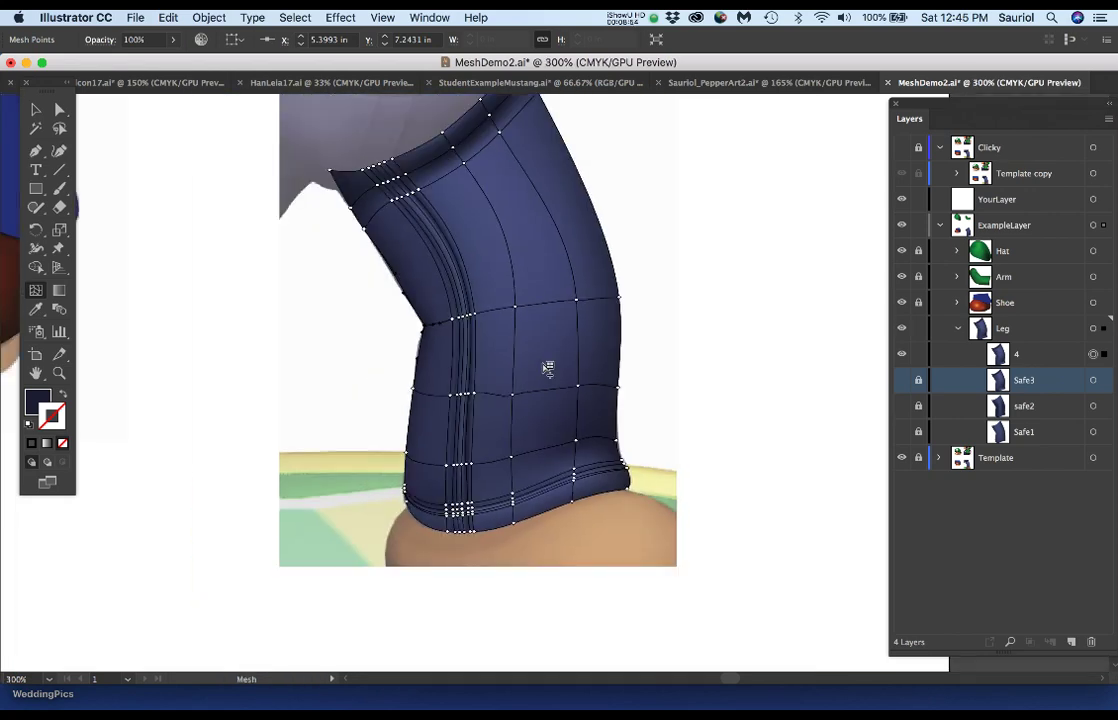
{"action": "left_click_drag", "start_coordinate": [563, 383], "coordinate": [598, 433]}
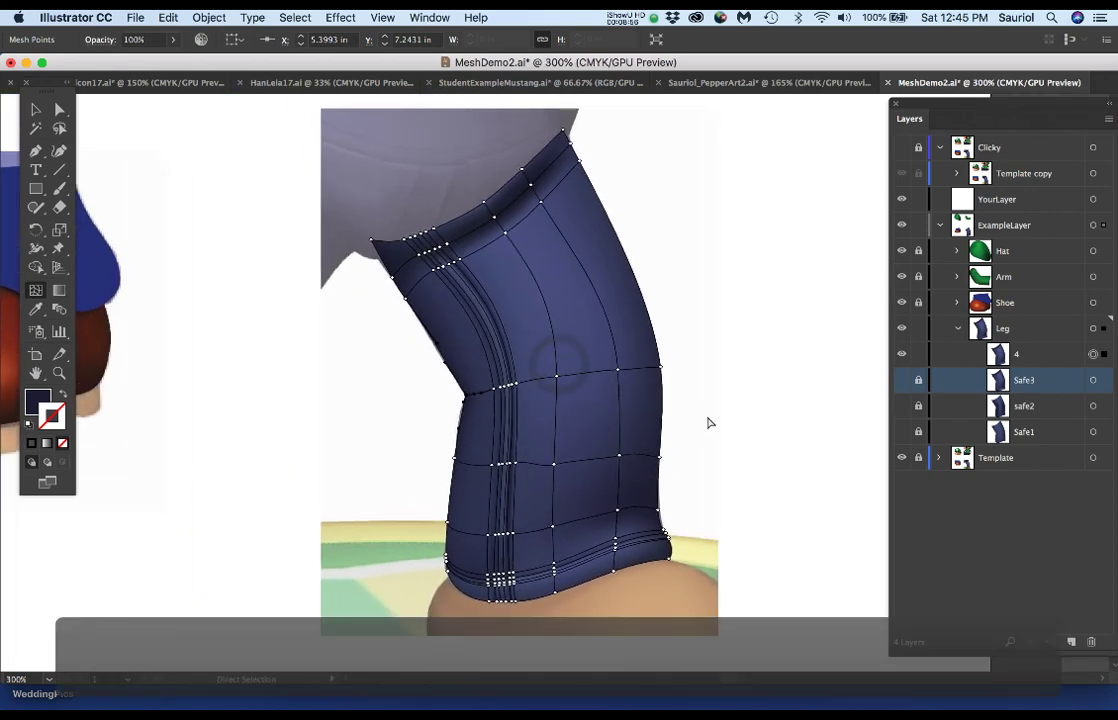
Deselect the leg mesh, then unlock the Shoe sublayer and expand its contents.
{"action": "left_click", "coordinate": [706, 416]}
{"action": "scroll", "coordinate": [610, 404], "scroll_direction": "down", "scroll_amount": 2}
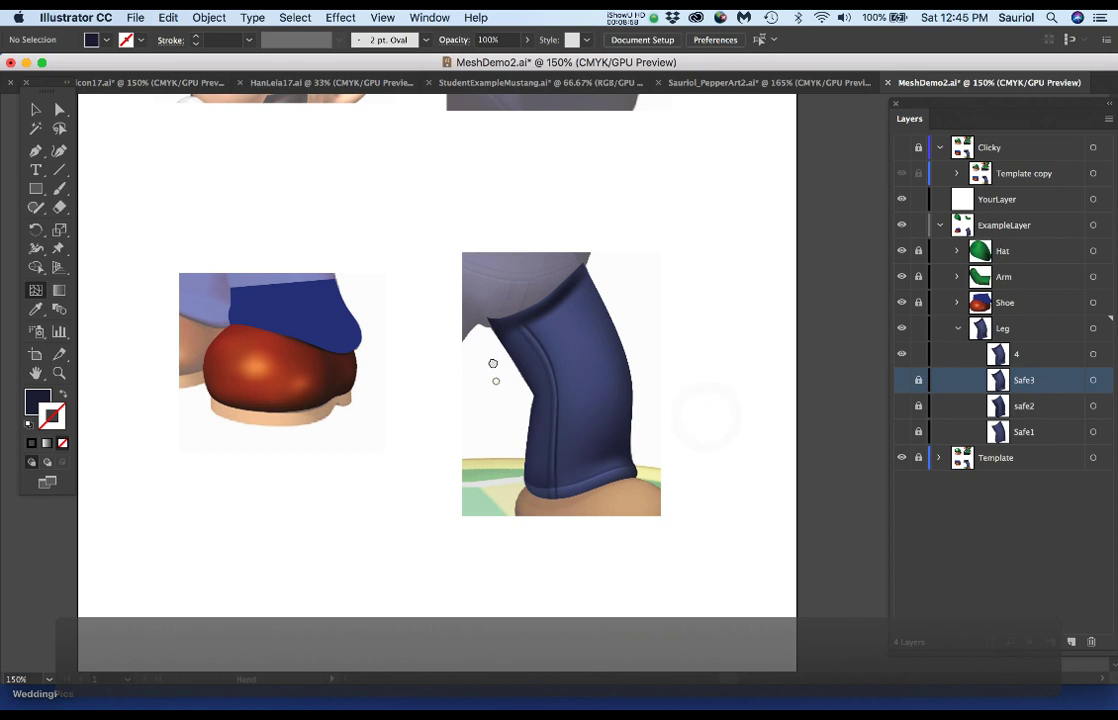
{"action": "left_click_drag", "start_coordinate": [496, 381], "coordinate": [664, 495]}
{"action": "scroll", "coordinate": [440, 506], "scroll_direction": "up", "scroll_amount": 2}
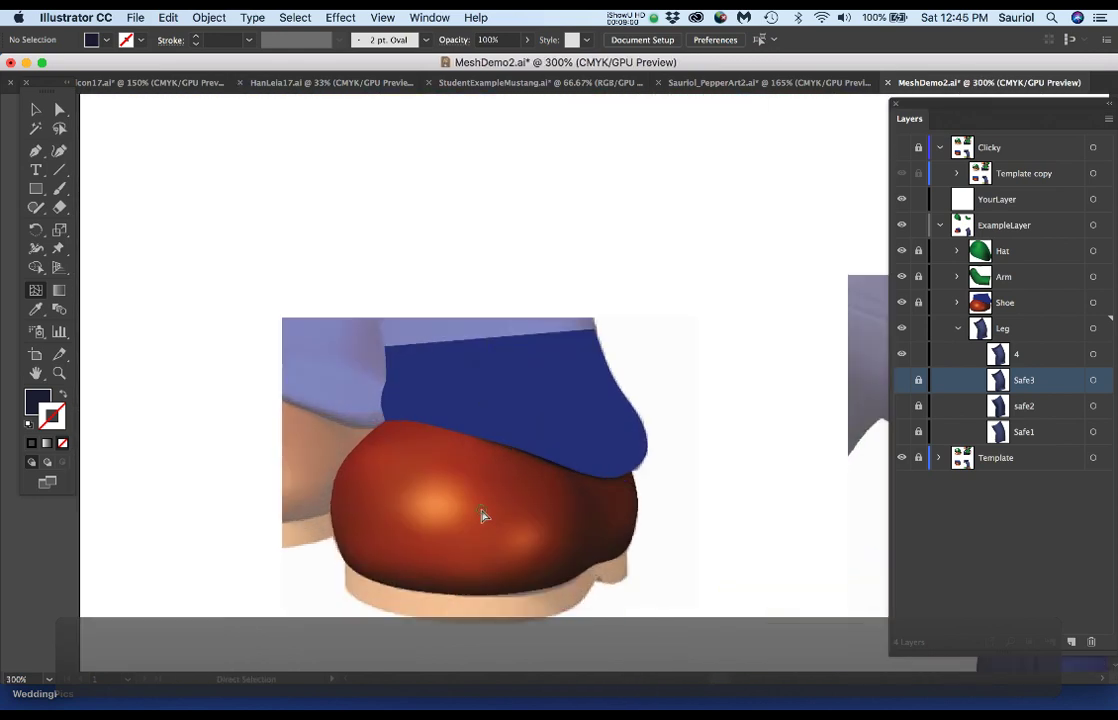
{"action": "left_click", "coordinate": [918, 303]}
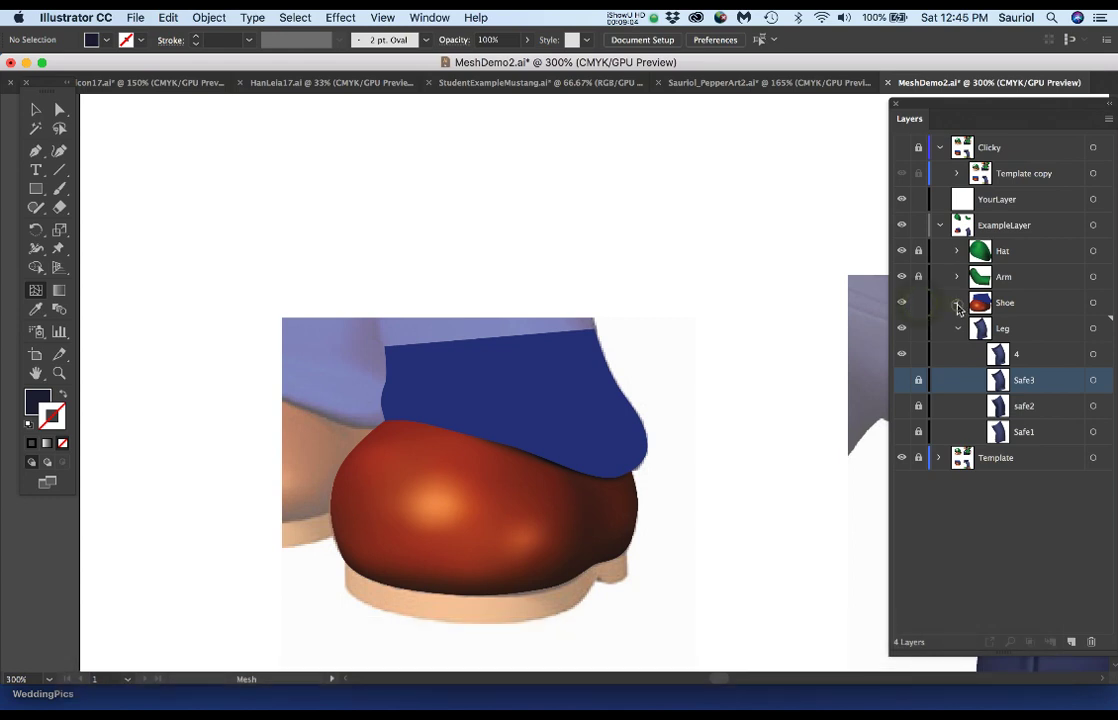
{"action": "left_click", "coordinate": [957, 304]}
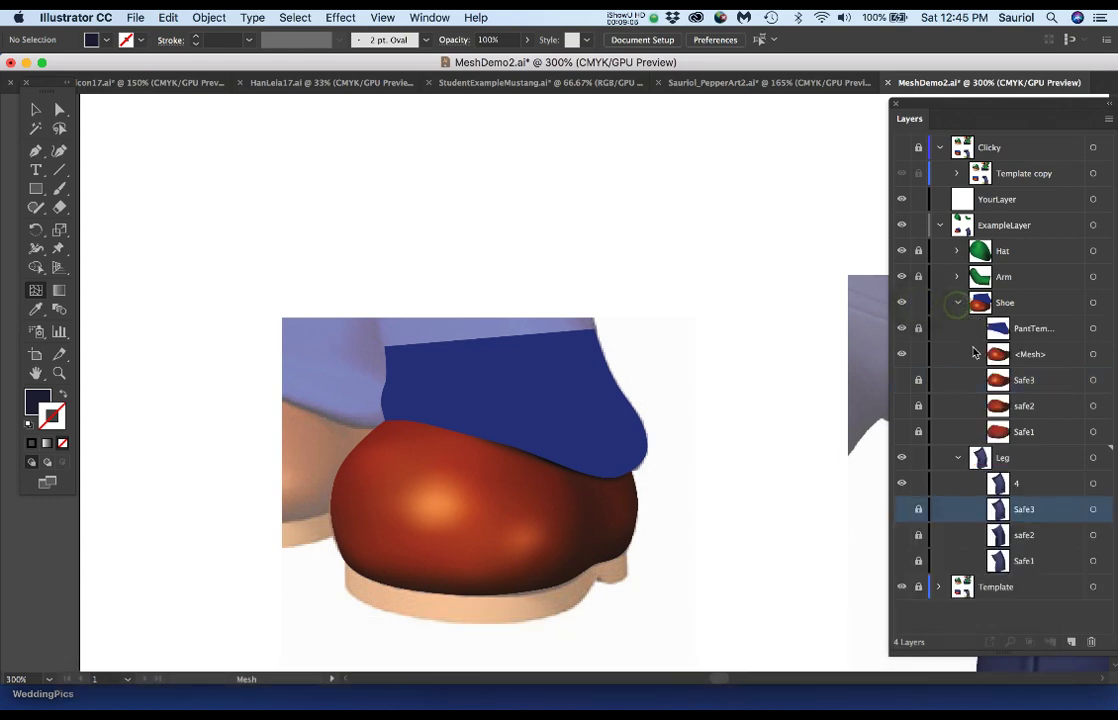
Hide the finished shoe mesh, view the Safe3 and safe2 stages, and leave only the Safe1 stage visible.
{"action": "left_click", "coordinate": [1032, 434]}
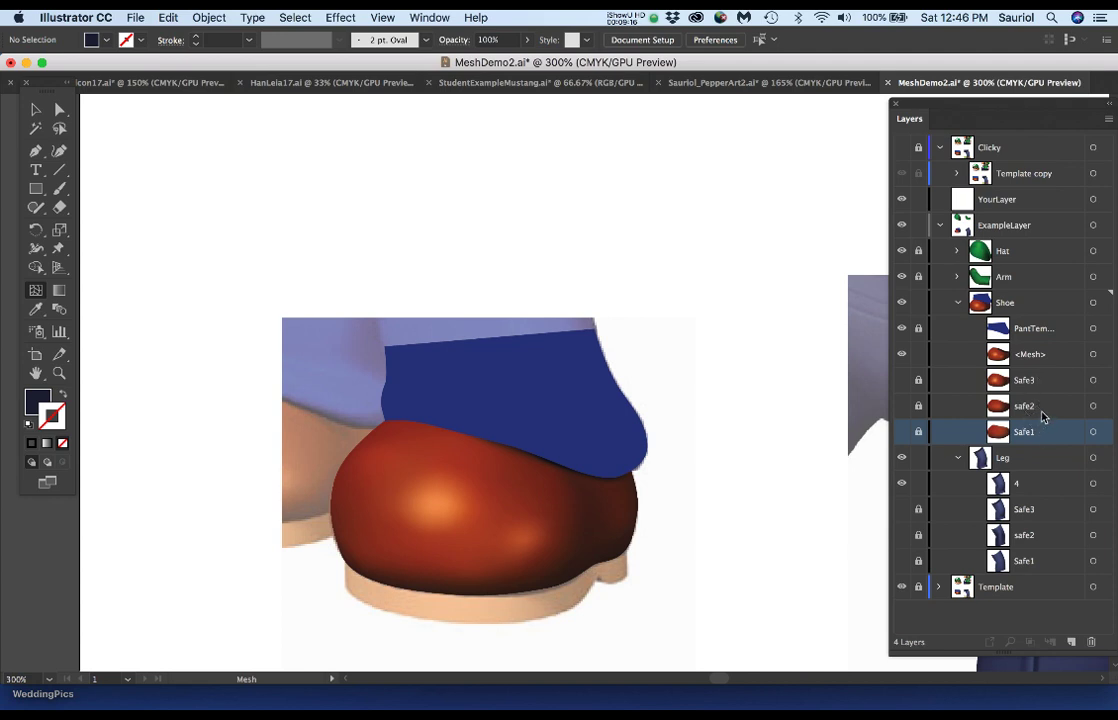
{"action": "left_click", "coordinate": [1043, 405]}
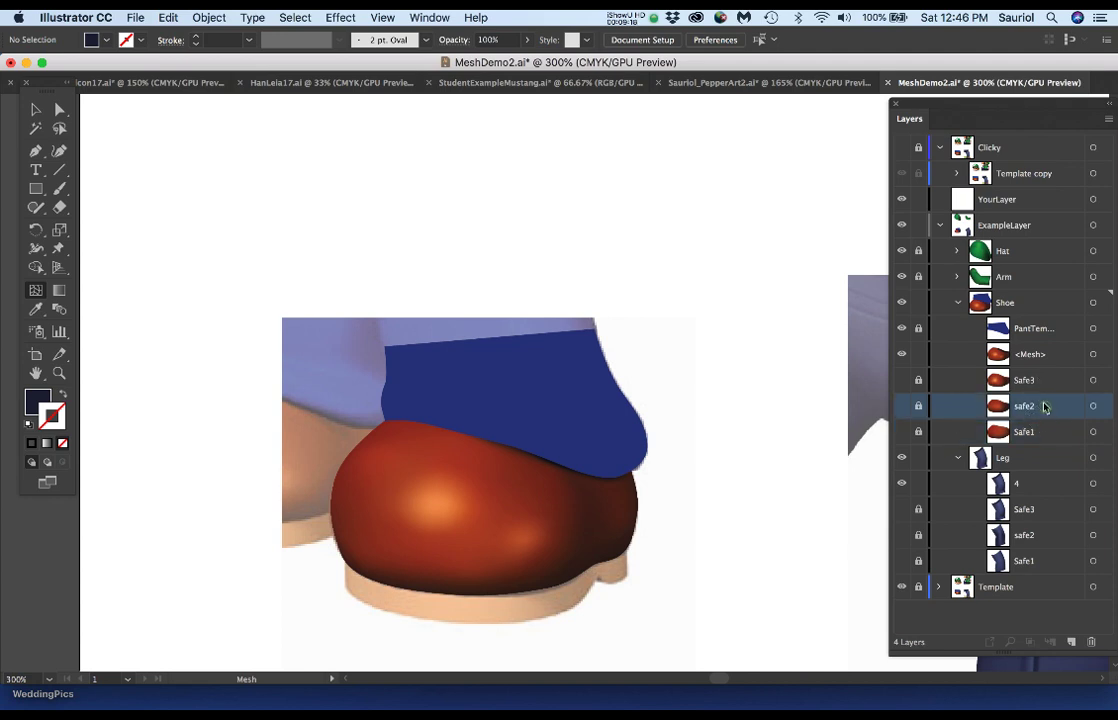
{"action": "left_click", "coordinate": [1040, 380]}
{"action": "left_click", "coordinate": [1038, 430]}
{"action": "left_click", "coordinate": [1036, 382]}
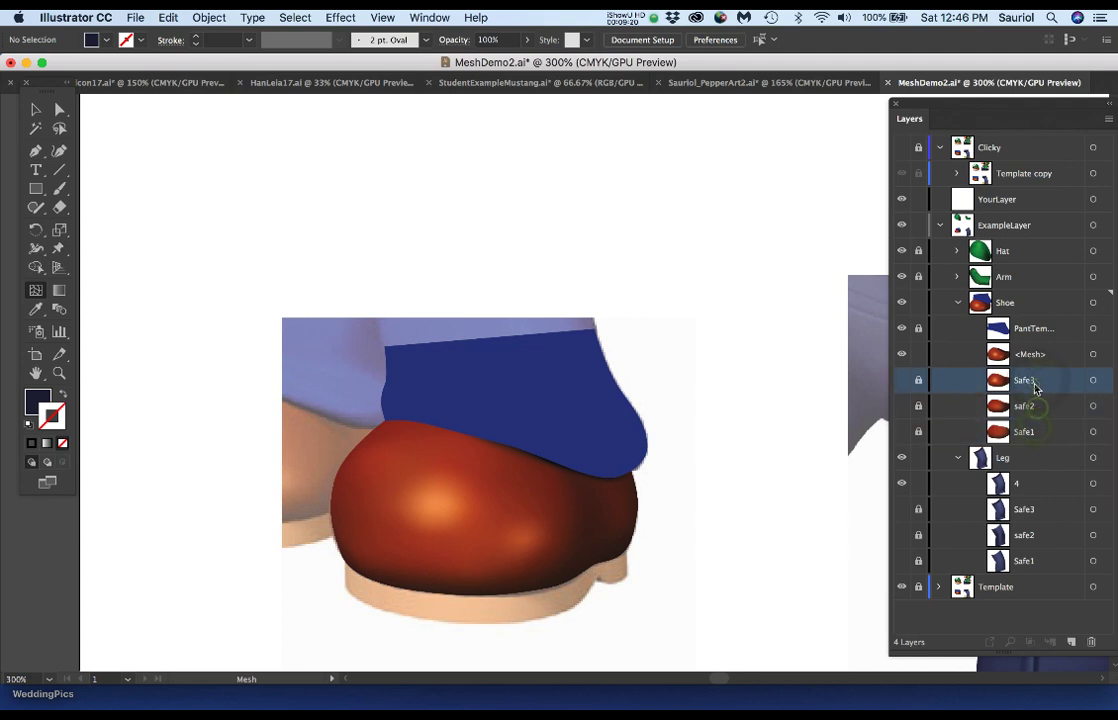
{"action": "left_click", "coordinate": [904, 356]}
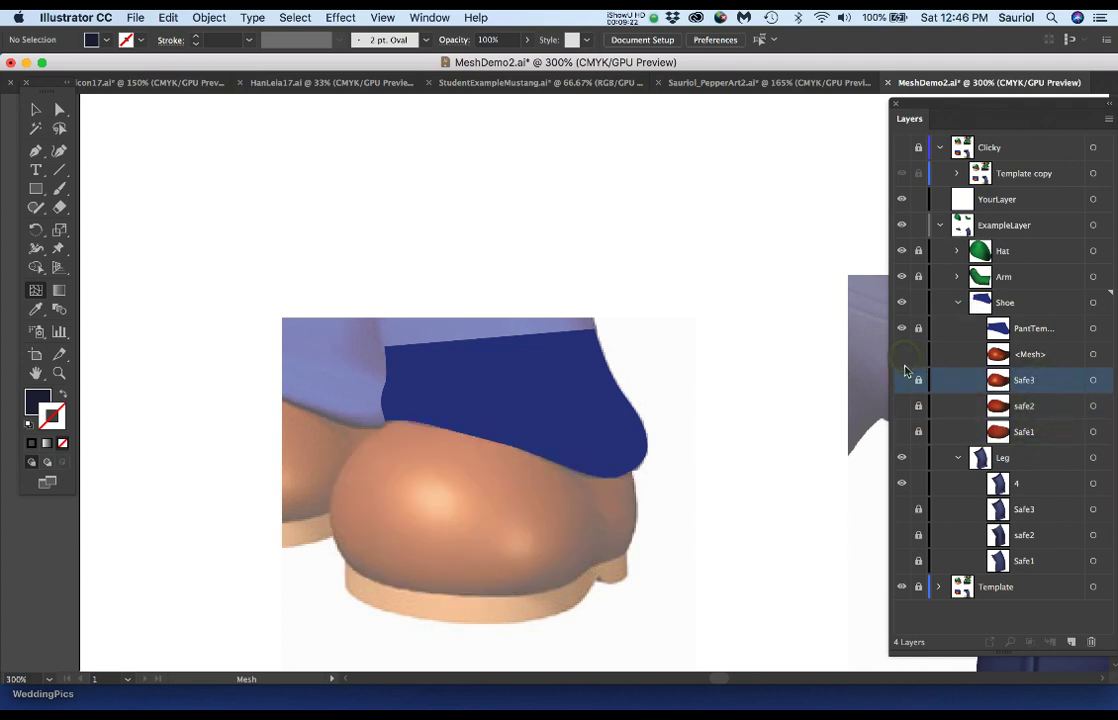
{"action": "left_click", "coordinate": [902, 380]}
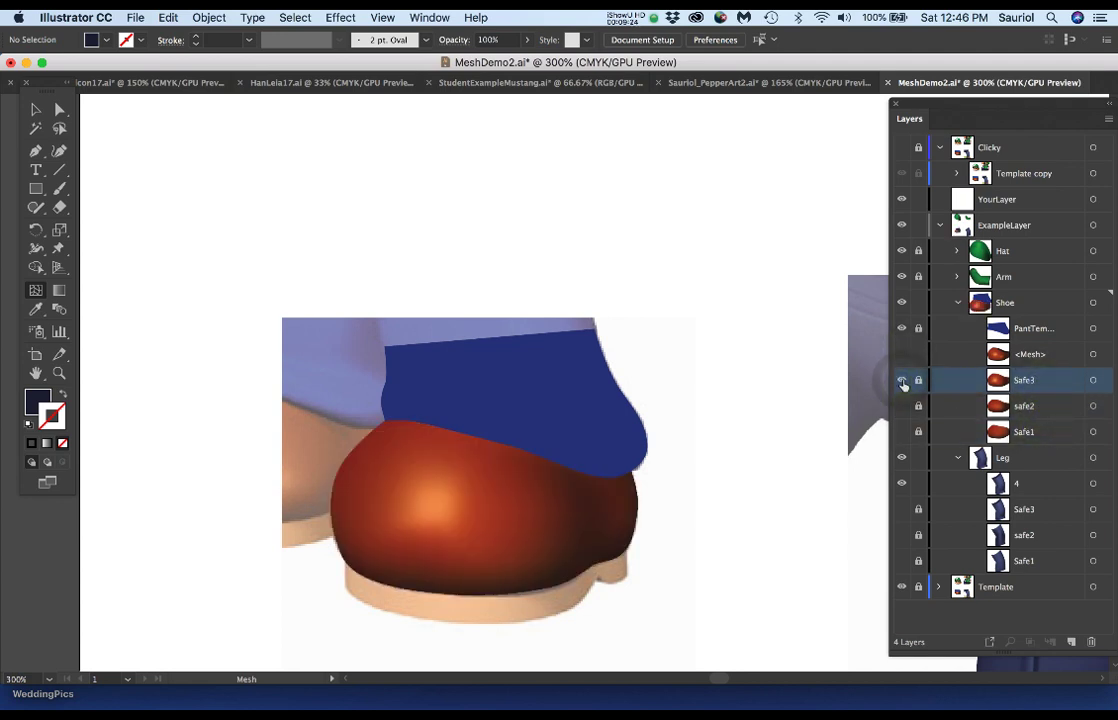
{"action": "left_click", "coordinate": [902, 381]}
{"action": "left_click", "coordinate": [902, 406]}
{"action": "left_click", "coordinate": [902, 406]}
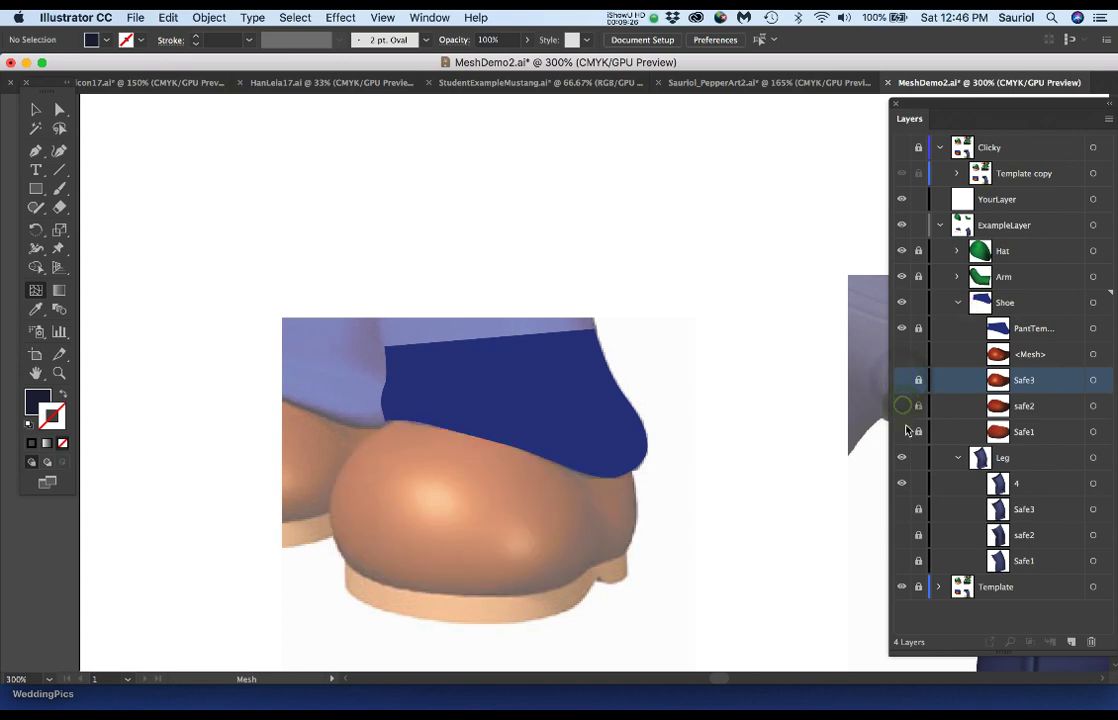
{"action": "left_click", "coordinate": [902, 431]}
Unlock the shoe's Safe1 mesh and select it to display its mesh lines over the shoe.
{"action": "scroll", "coordinate": [590, 505], "scroll_direction": "up", "scroll_amount": 2}
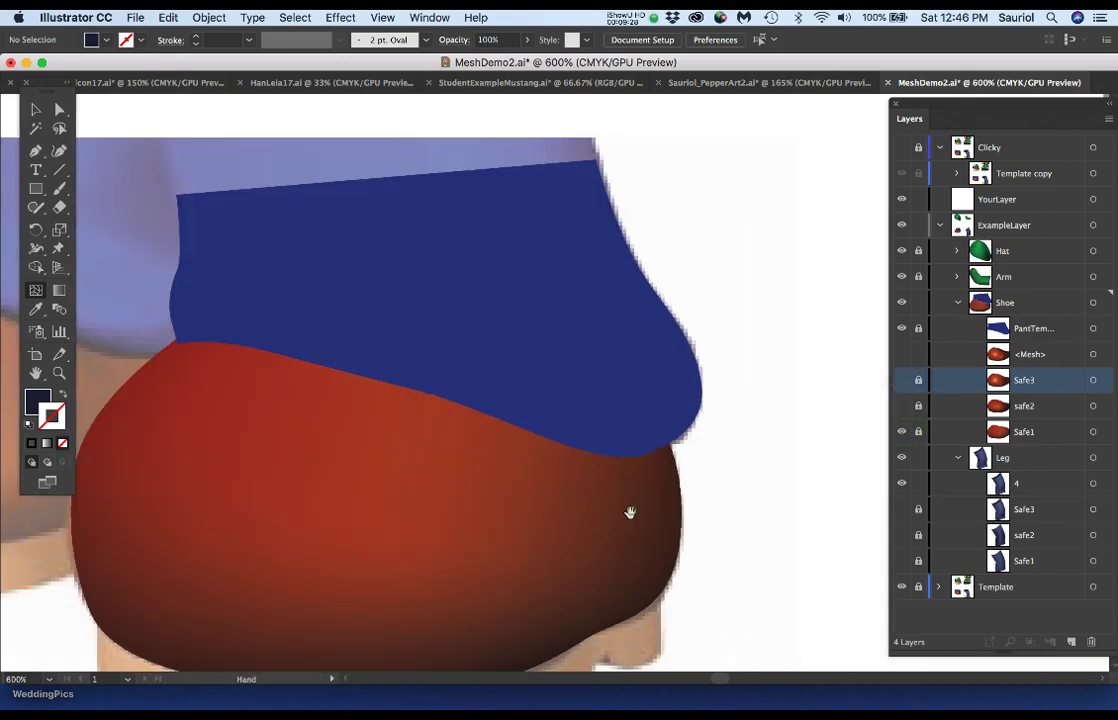
{"action": "left_click_drag", "start_coordinate": [629, 513], "coordinate": [676, 384]}
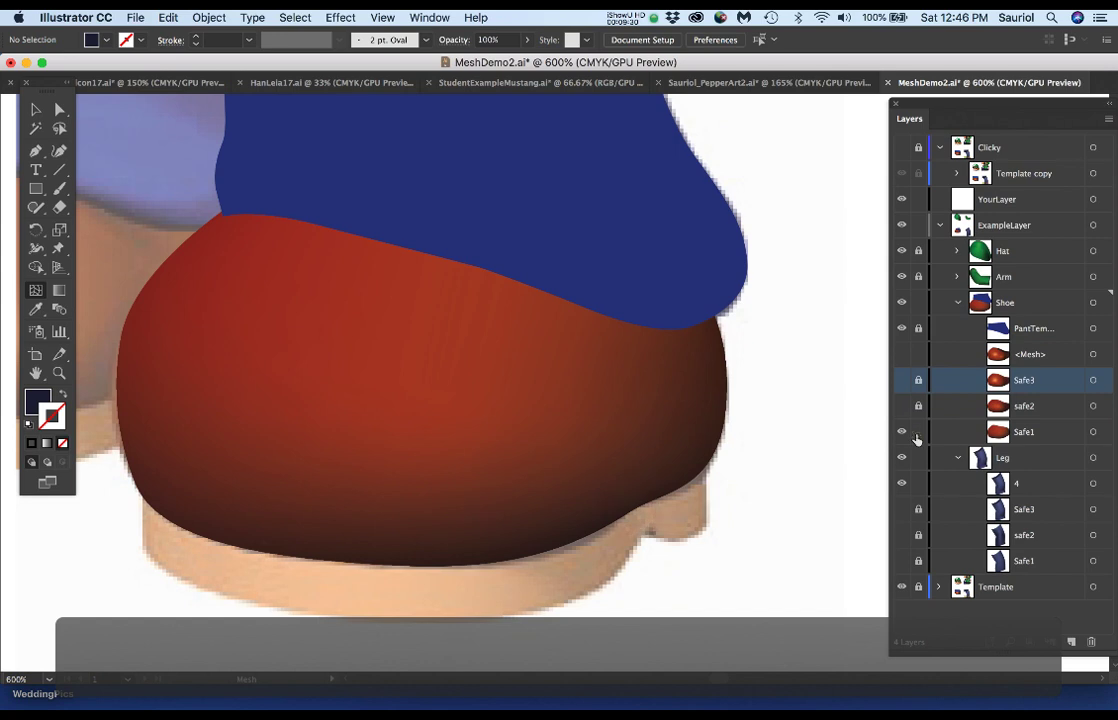
{"action": "left_click", "coordinate": [1094, 432]}
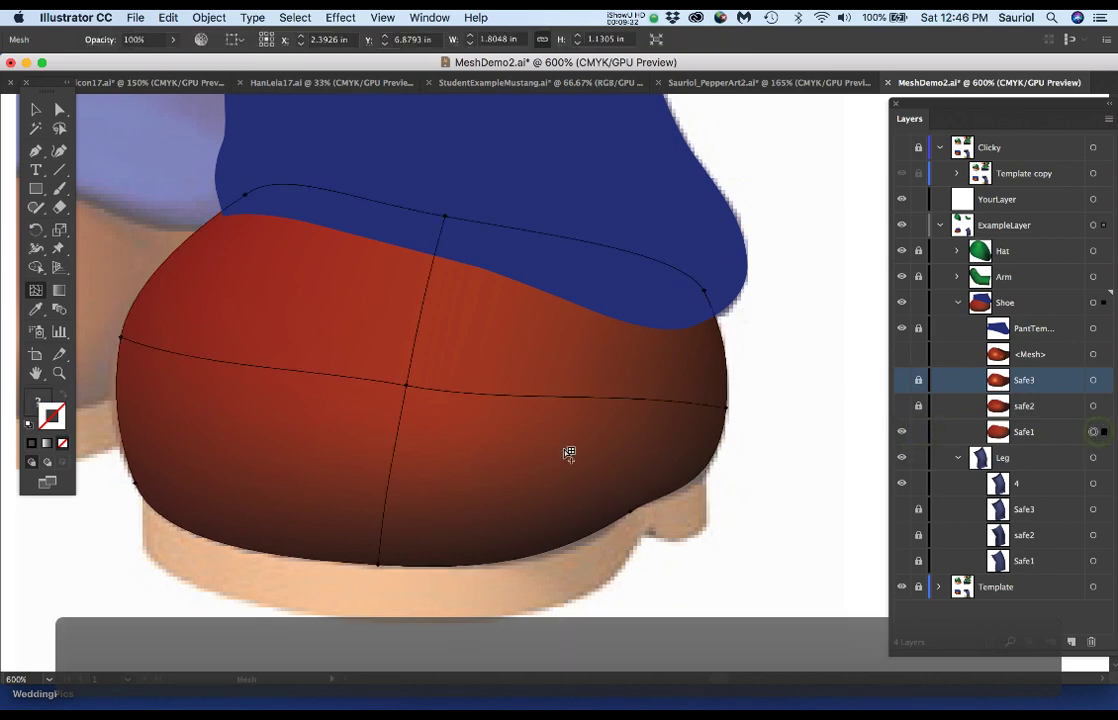
Close the MeshDemo2.ai document.
{"action": "scroll", "coordinate": [366, 410], "scroll_direction": "down", "scroll_amount": 1}
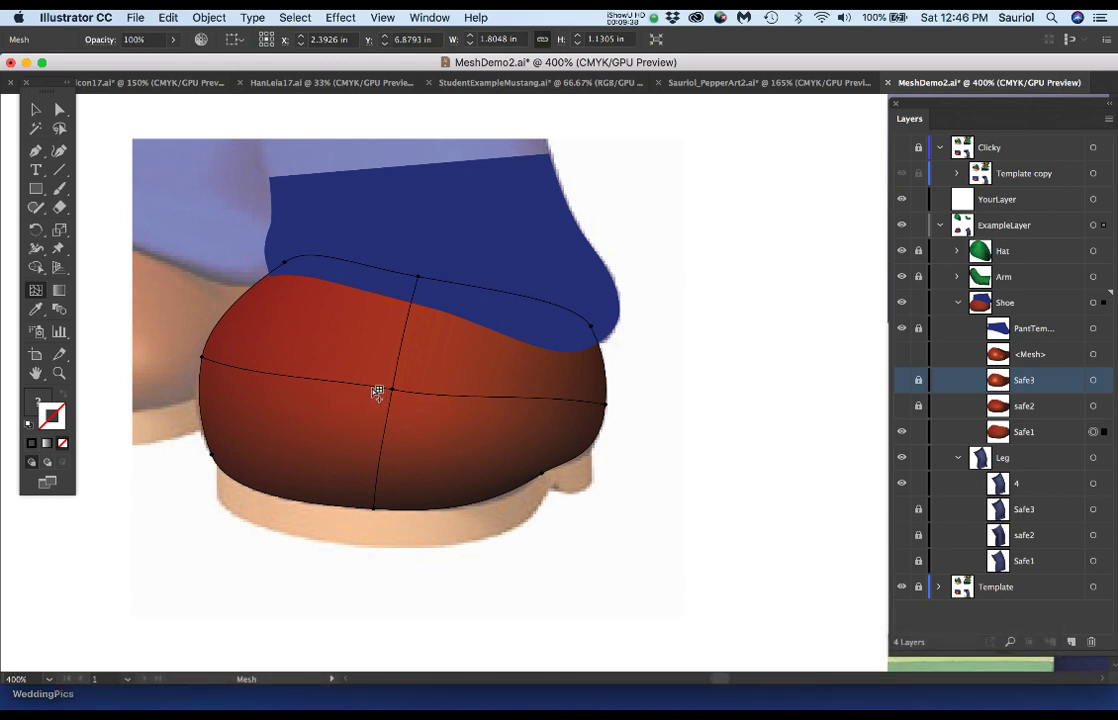
{"action": "scroll", "coordinate": [377, 389], "scroll_direction": "down", "scroll_amount": 3}
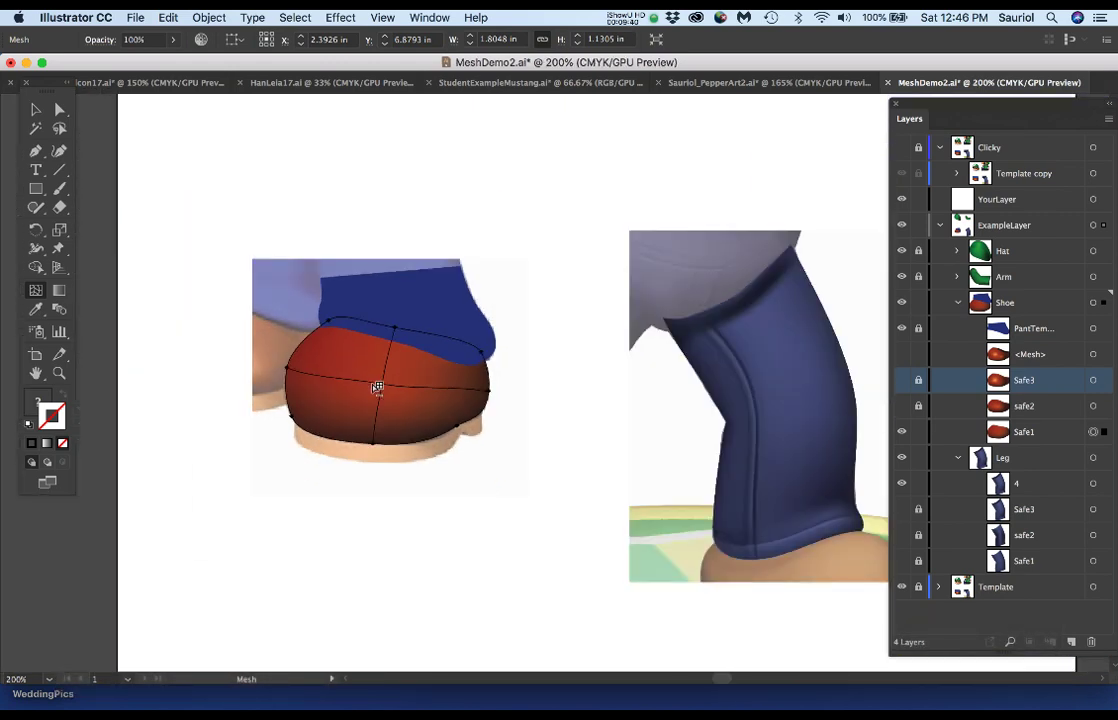
{"action": "scroll", "coordinate": [523, 435], "scroll_direction": "up", "scroll_amount": 1}
{"action": "scroll", "coordinate": [523, 435], "scroll_direction": "up", "scroll_amount": 1}
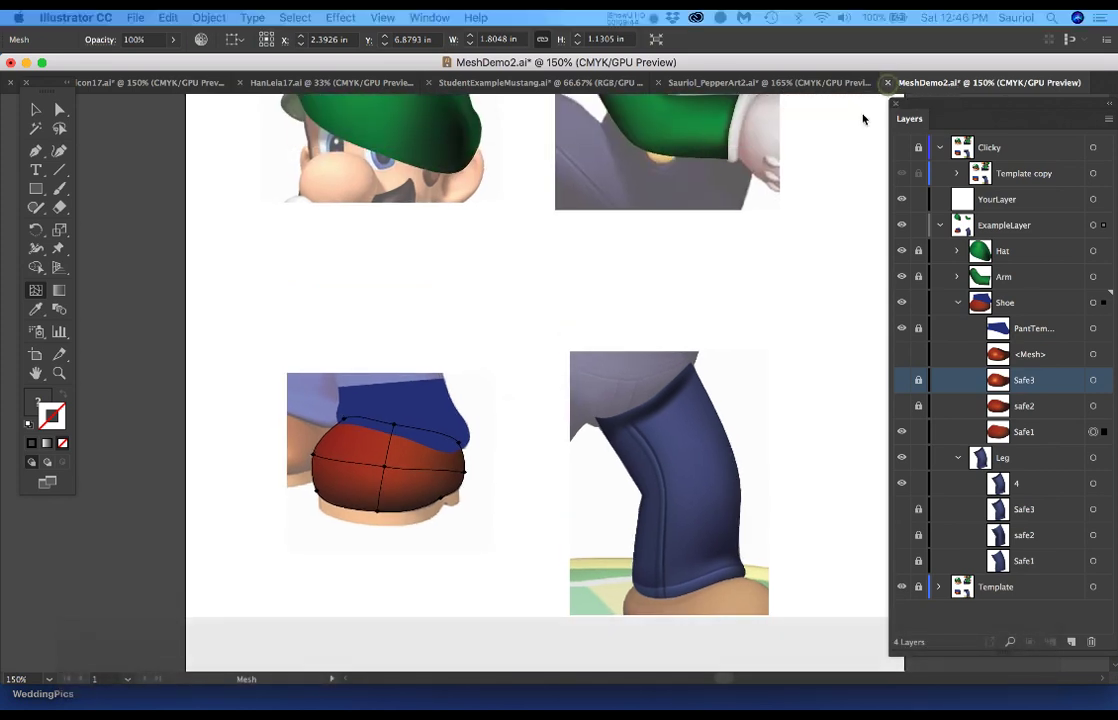
{"action": "left_click", "coordinate": [887, 82]}
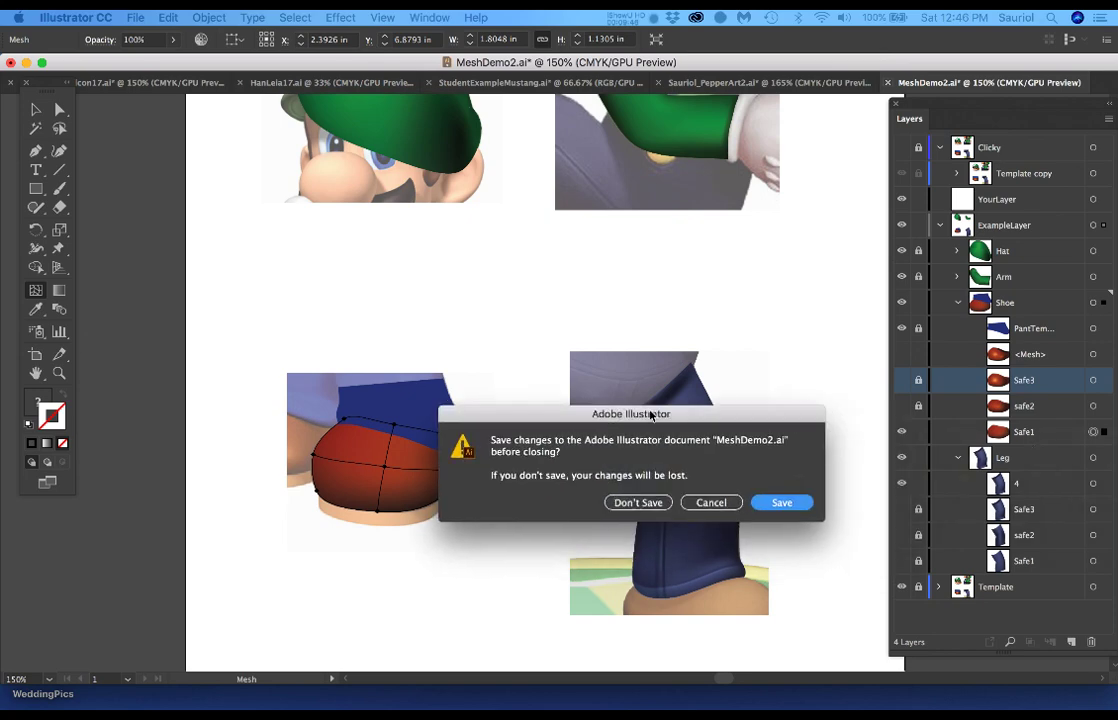
{"action": "left_click", "coordinate": [610, 412]}
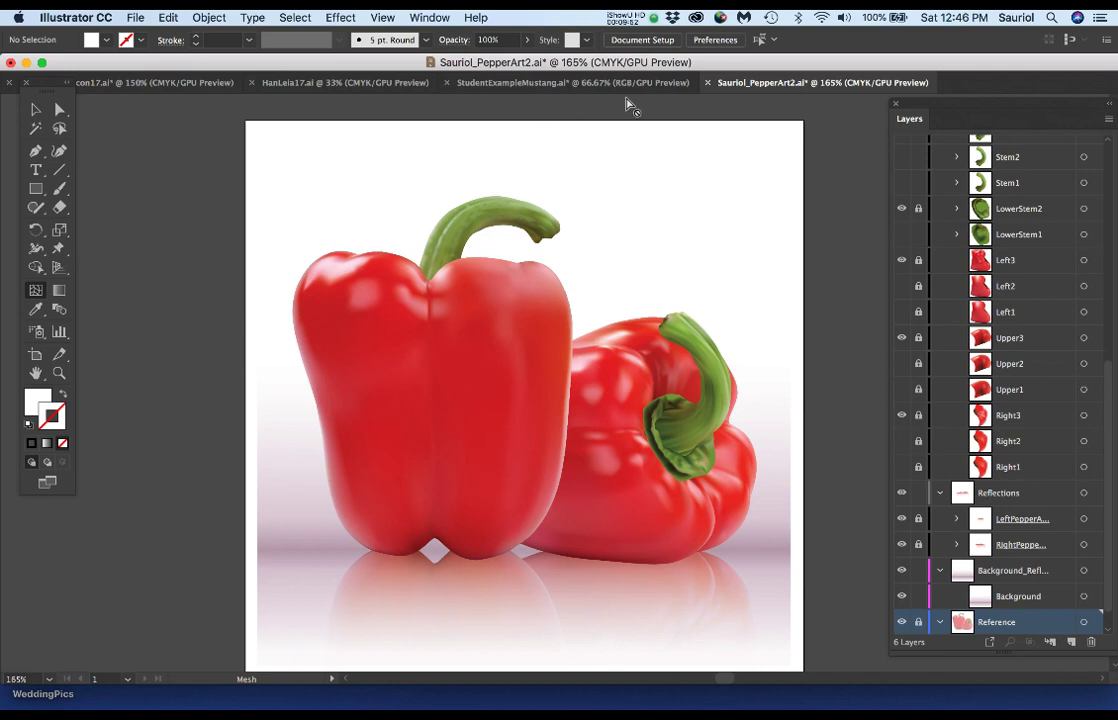
Switch to StudentExampleMustang.ai and look over the car illustration.
{"action": "left_click", "coordinate": [492, 86]}
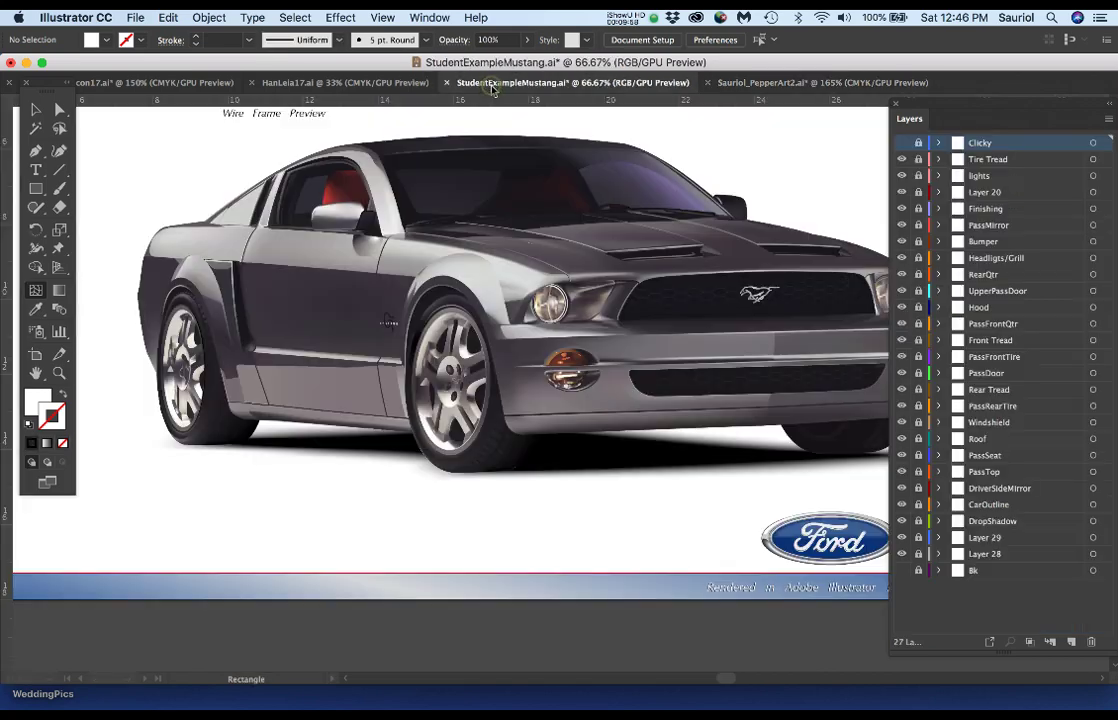
{"action": "scroll", "coordinate": [576, 346], "scroll_direction": "down", "scroll_amount": 1}
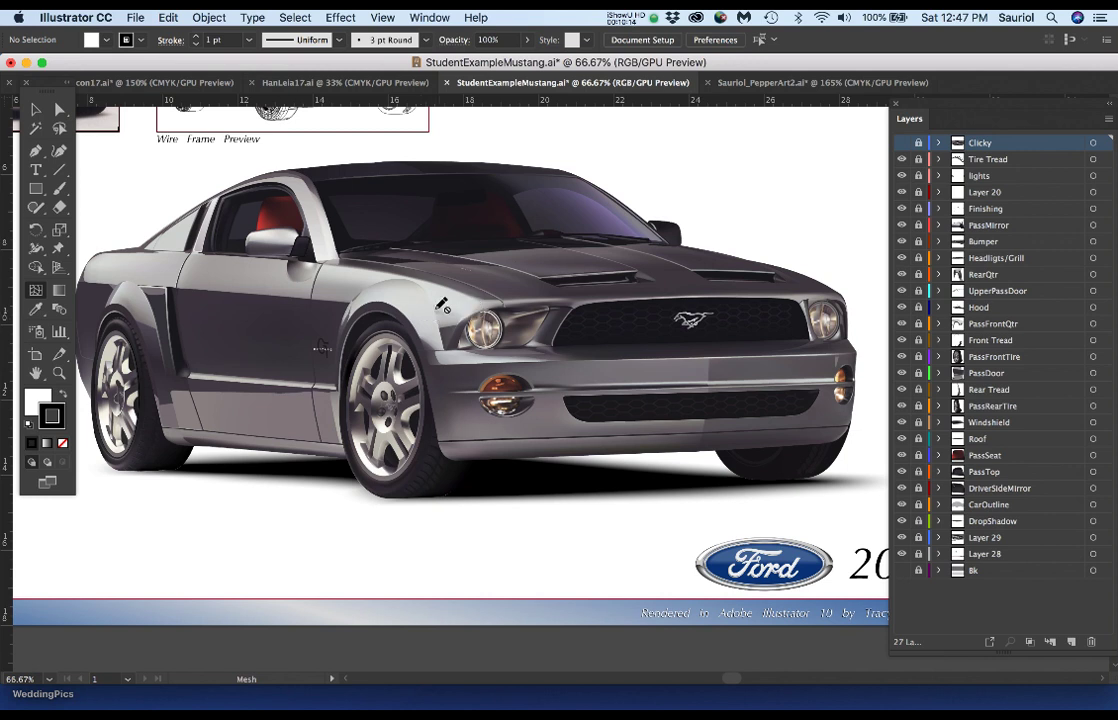
Switch to HanLeia17.ai and examine Leia's face close up.
{"action": "left_click", "coordinate": [288, 84]}
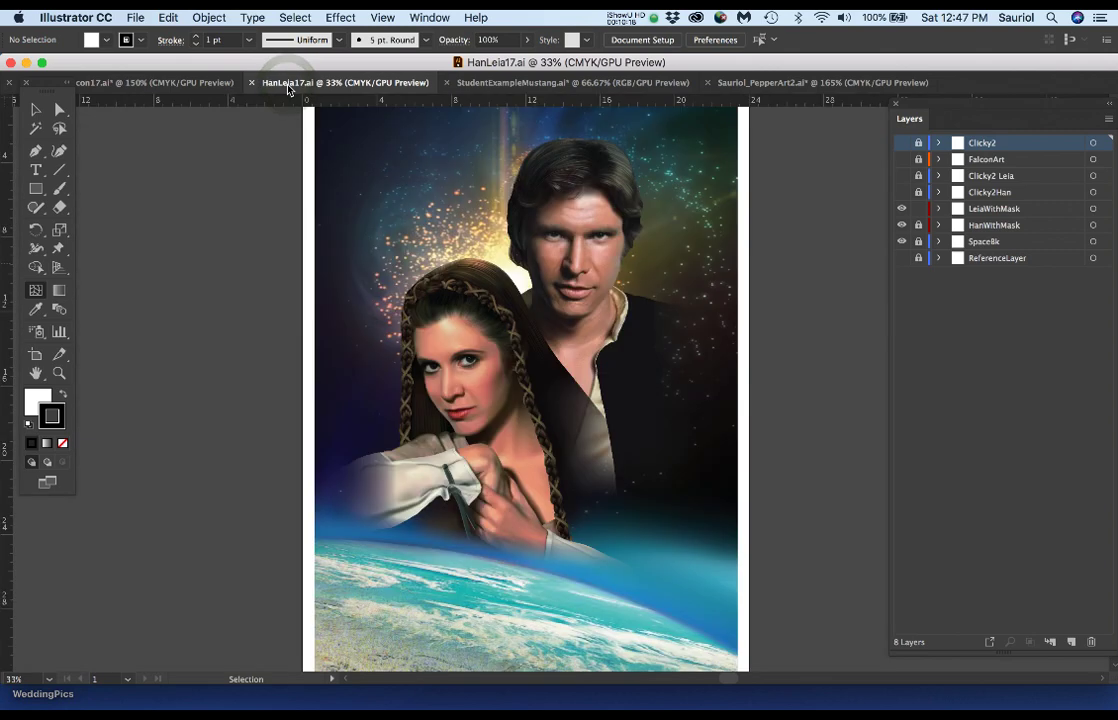
{"action": "key", "text": "u"}
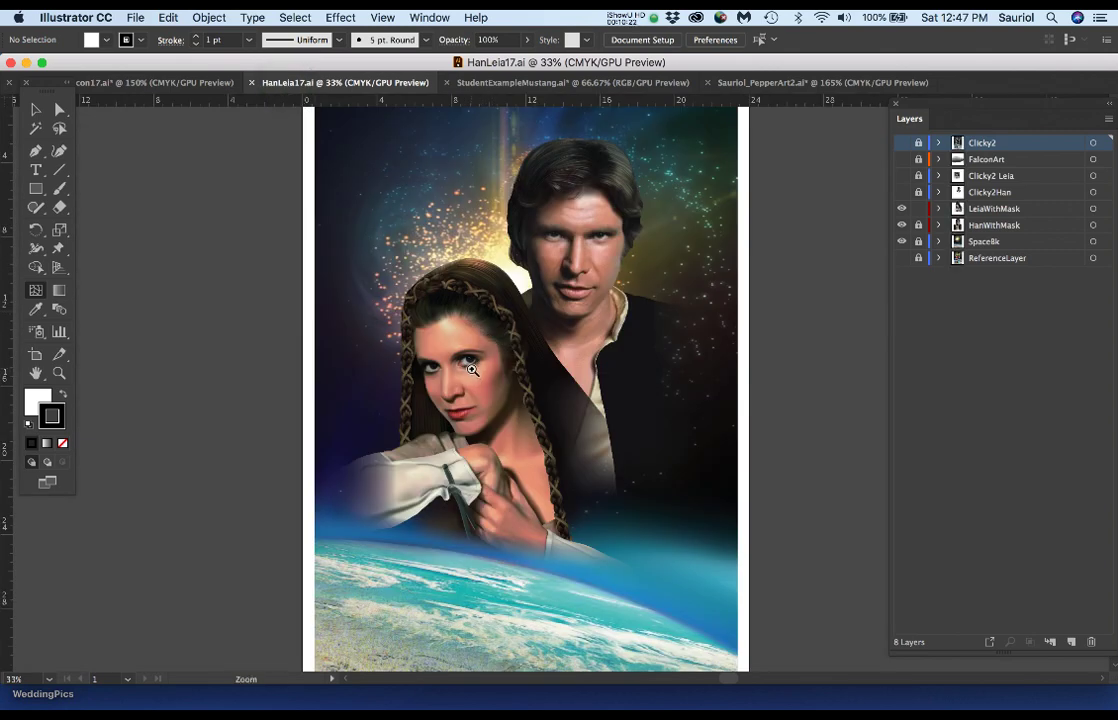
{"action": "left_click", "coordinate": [471, 373]}
{"action": "key", "text": "z"}
{"action": "left_click_drag", "start_coordinate": [591, 401], "coordinate": [593, 410]}
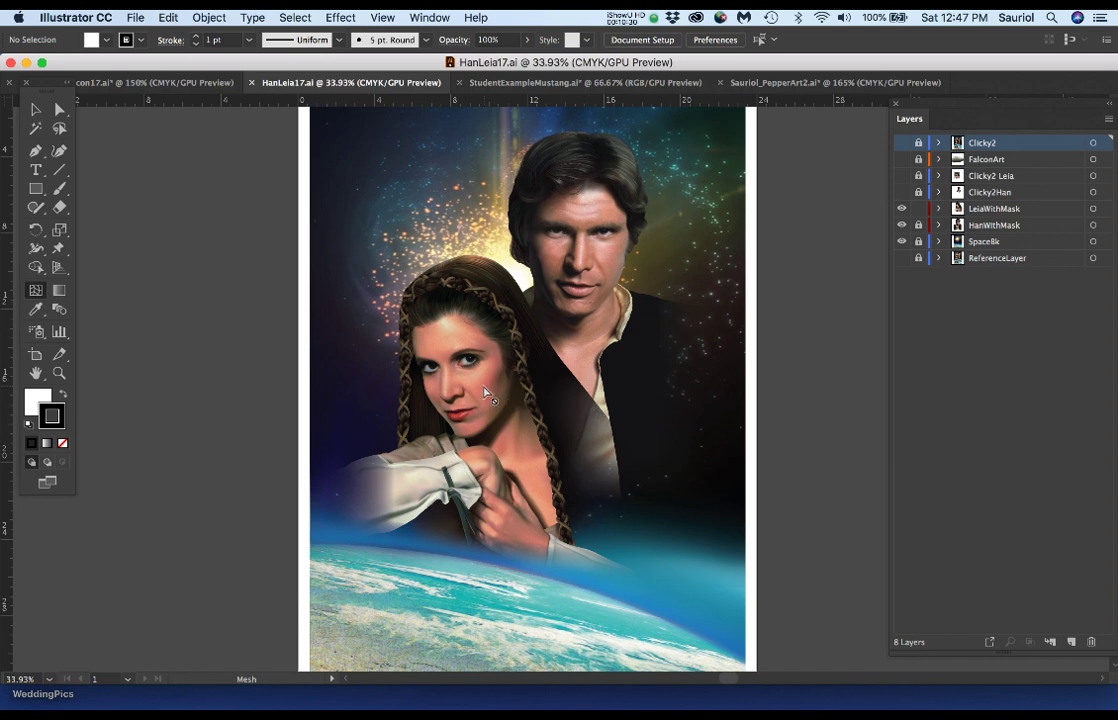
{"action": "key", "text": "a"}
{"action": "key", "text": "super"}
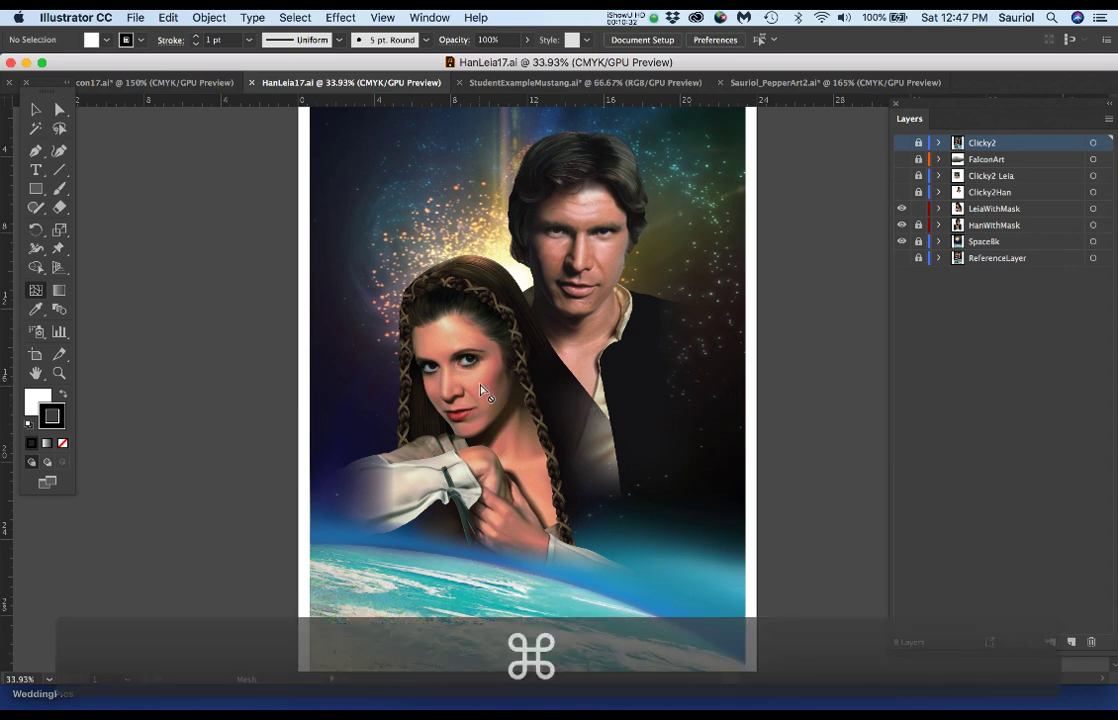
{"action": "key", "text": "super+space"}
{"action": "left_click_drag", "start_coordinate": [559, 379], "coordinate": [692, 449]}
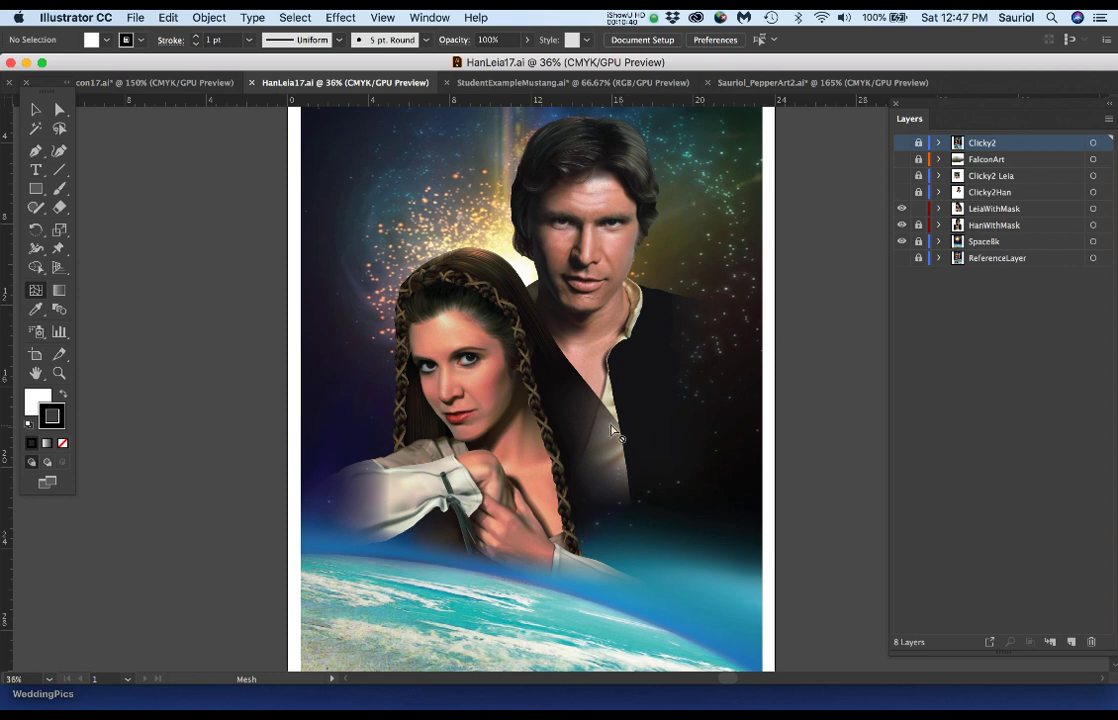
{"action": "key", "text": "super"}
{"action": "left_click_drag", "start_coordinate": [706, 444], "coordinate": [469, 374]}
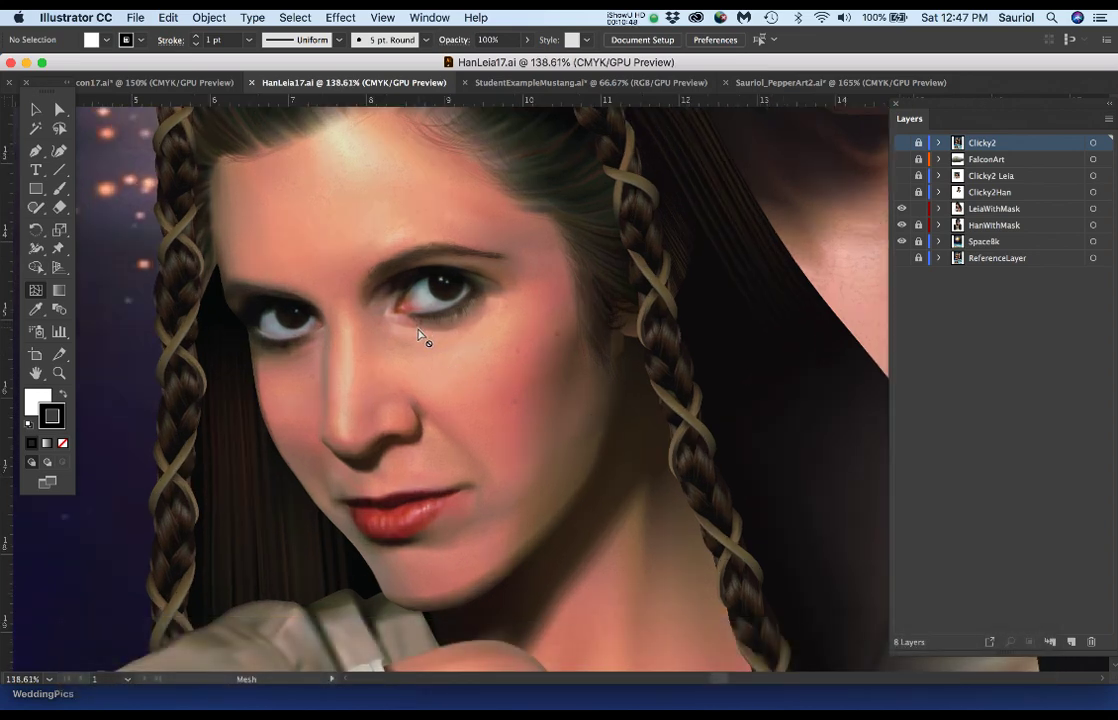
Hide the SpaceBk and HanWithMask layers so that only the Leia artwork is visible.
{"action": "key", "text": "space"}
{"action": "left_click", "coordinate": [901, 242]}
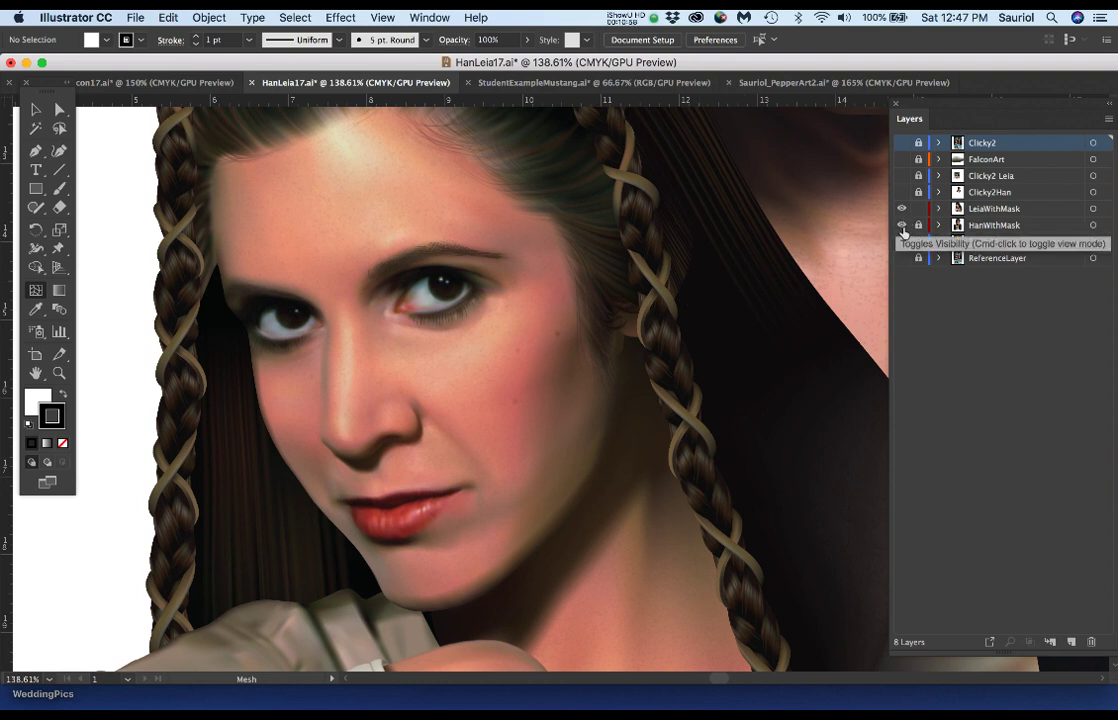
{"action": "left_click", "coordinate": [903, 227]}
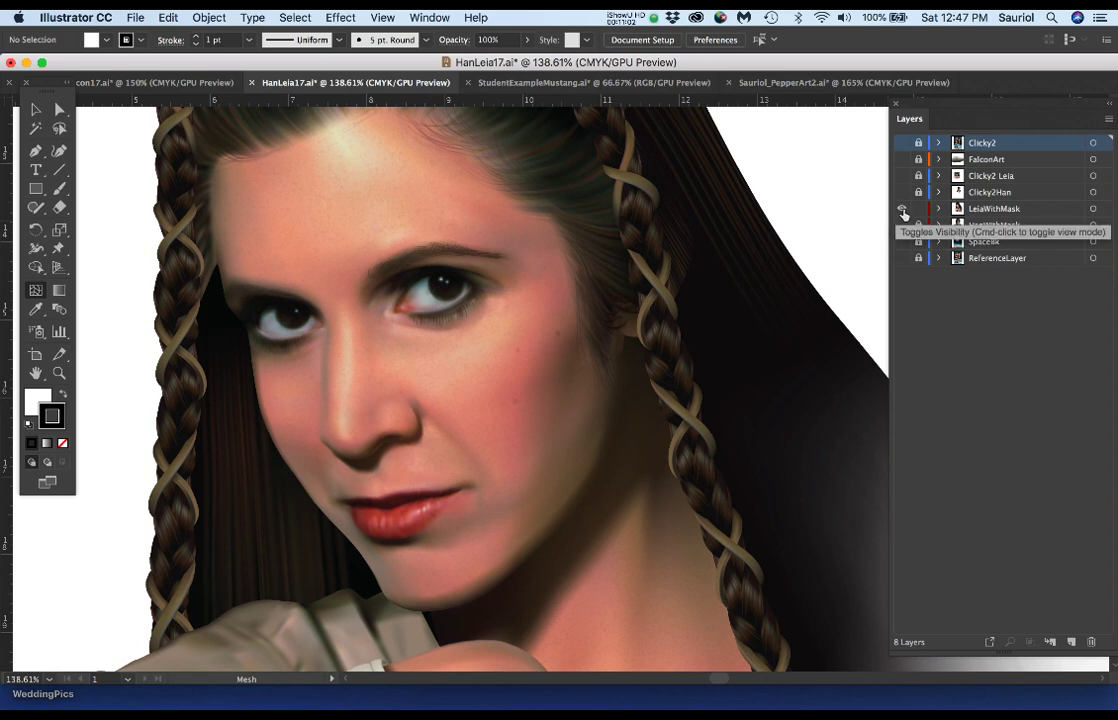
Inspect Leia's mesh construction in outline view, and return the artwork to preview.
{"action": "key", "text": "super"}
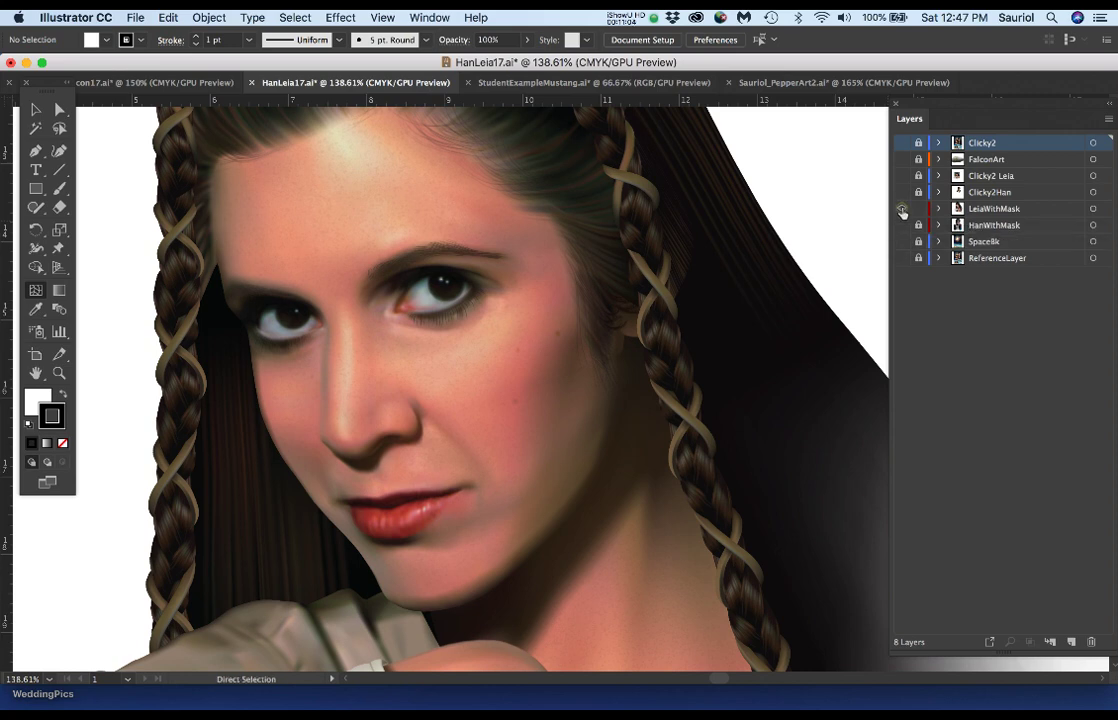
{"action": "key", "text": "super+y"}
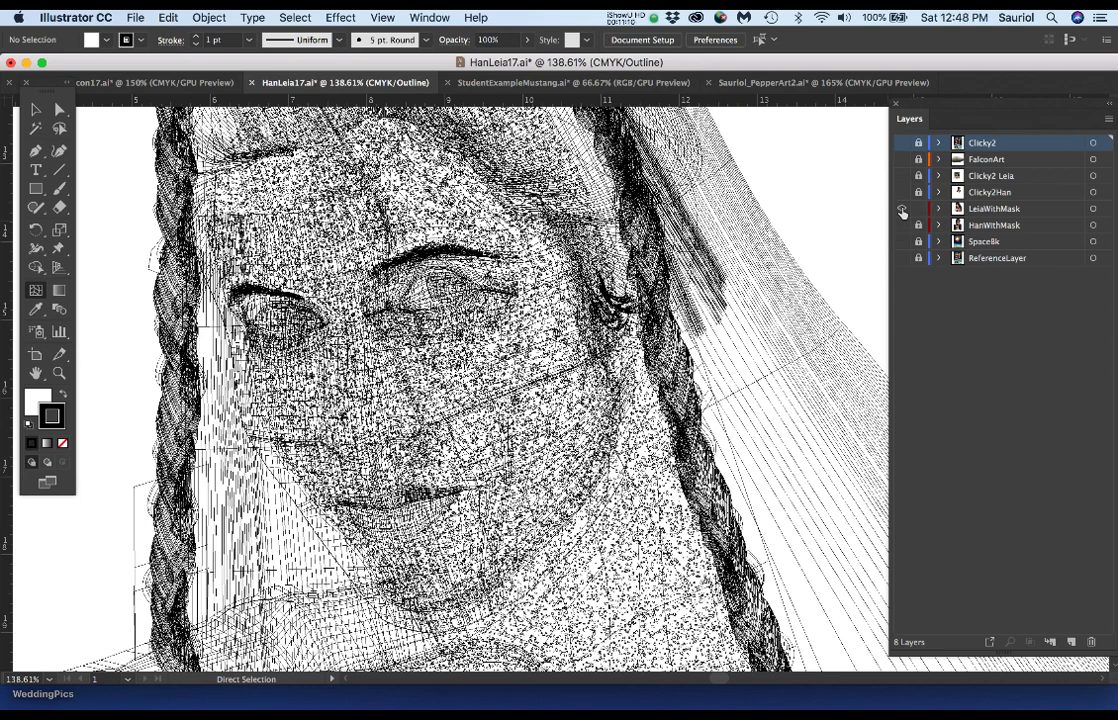
{"action": "key", "text": "super+y"}
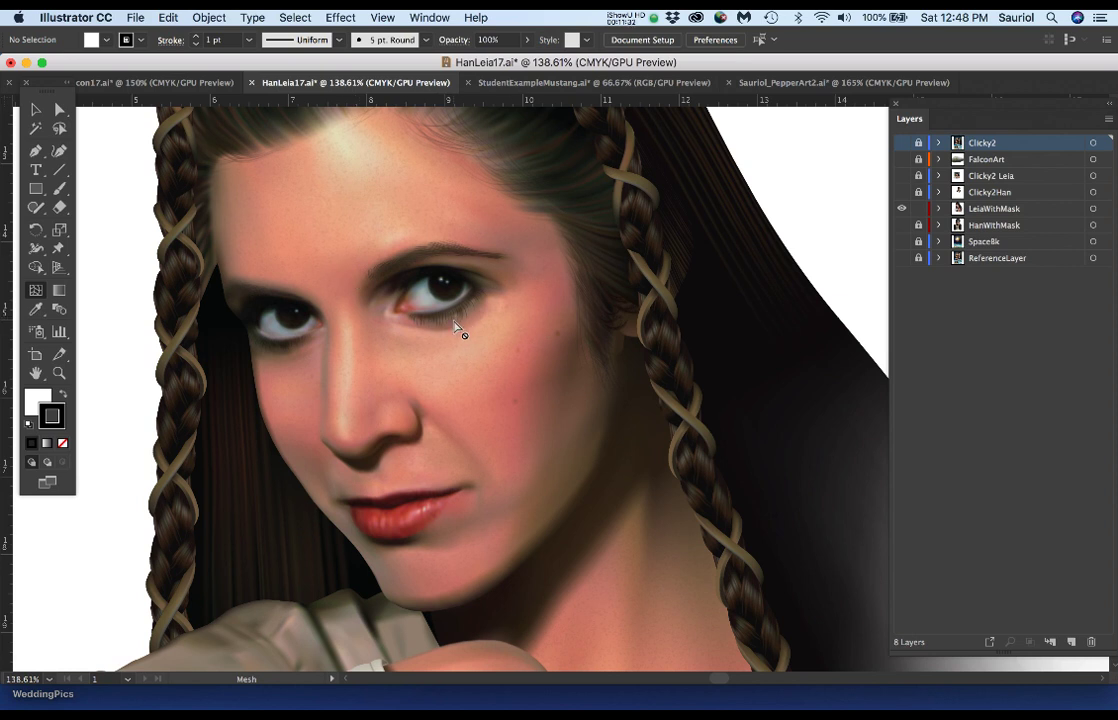
Show the HanWithMask layer again and switch only that layer to outline view to inspect Han's face mesh.
{"action": "key", "text": "super+minus"}
{"action": "key", "text": "super+minus"}
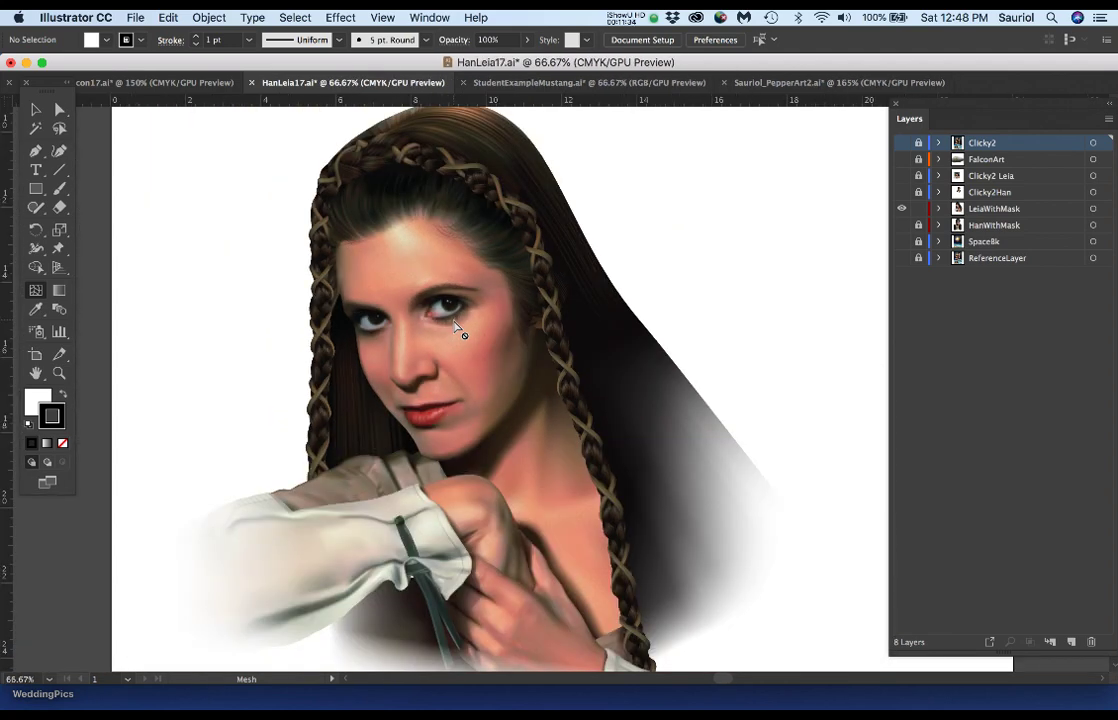
{"action": "left_click", "coordinate": [901, 225]}
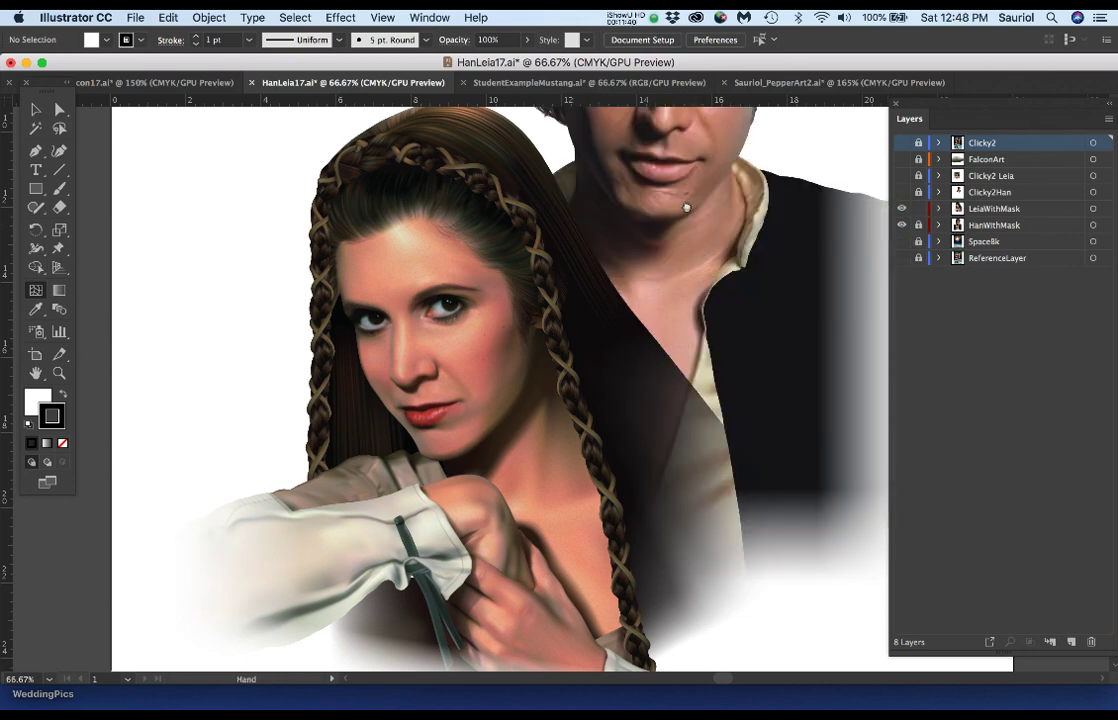
{"action": "left_click_drag", "start_coordinate": [686, 207], "coordinate": [570, 470]}
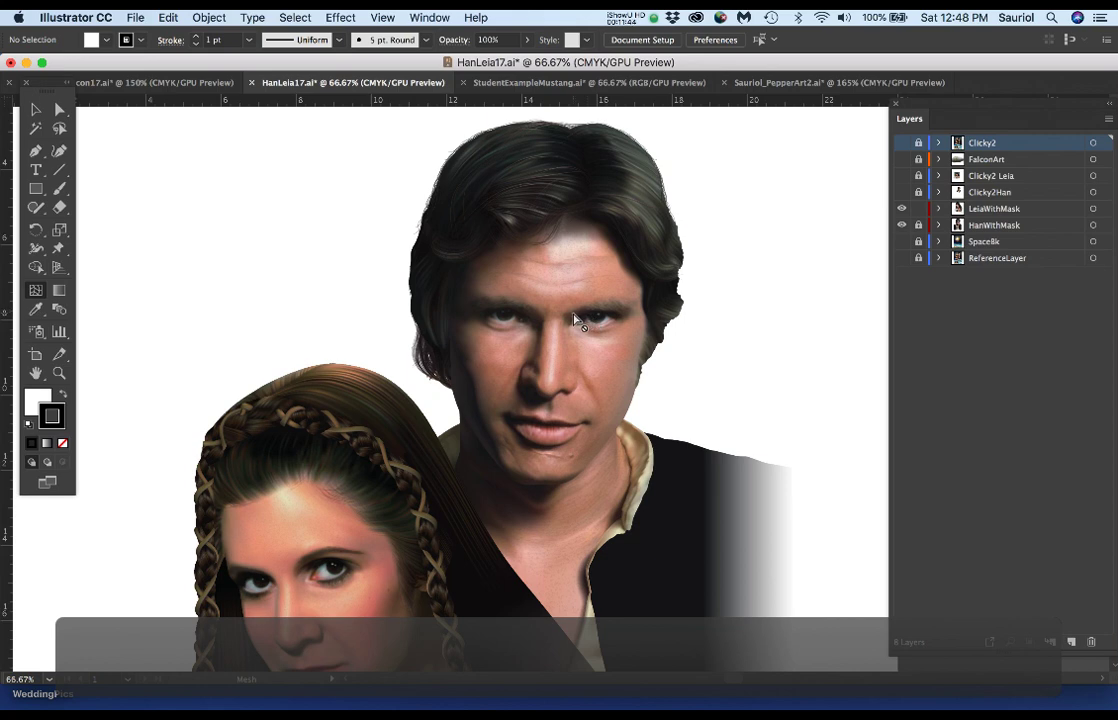
{"action": "key", "text": "super"}
{"action": "left_click", "coordinate": [902, 226], "text": "super"}
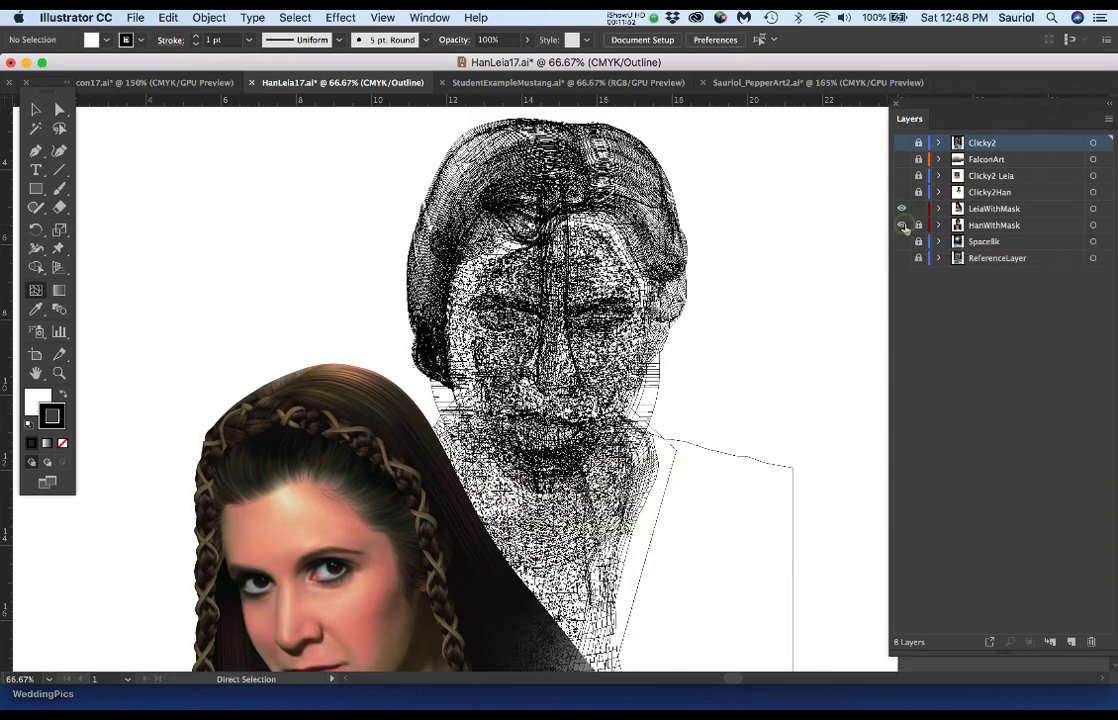
Return the HanWithMask layer to preview and examine Leia's eye, lashes and eyebrow close up.
{"action": "left_click", "coordinate": [902, 227], "text": "super"}
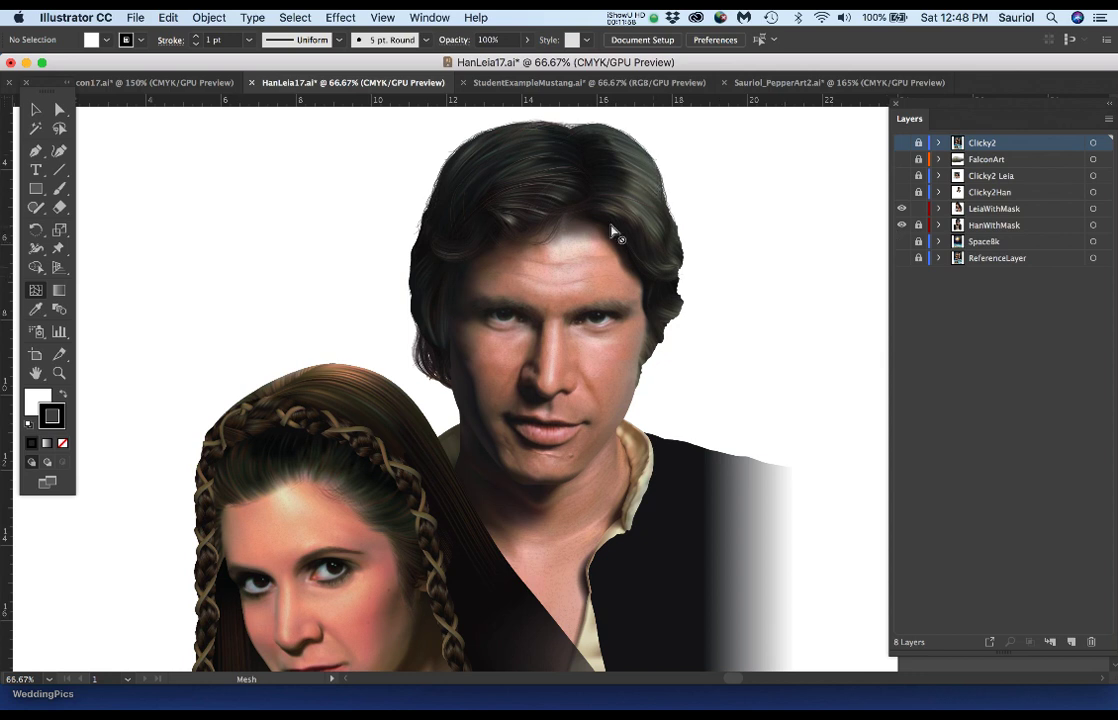
{"action": "key", "text": "super+space"}
{"action": "left_click_drag", "start_coordinate": [318, 575], "coordinate": [591, 591]}
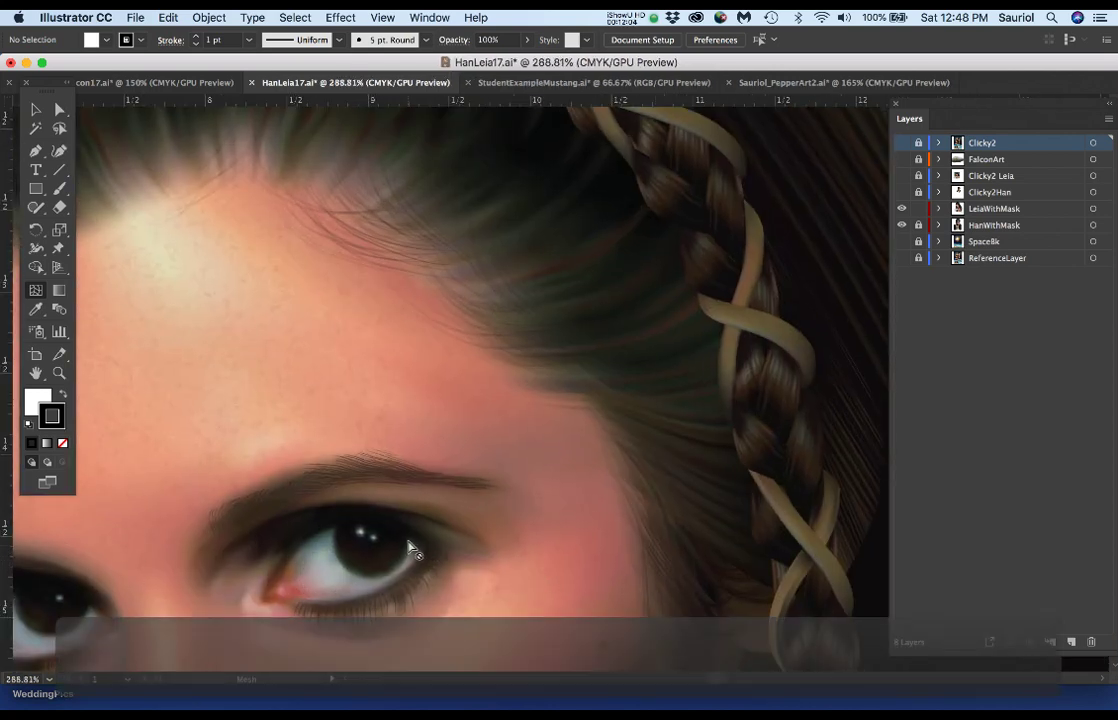
{"action": "key", "text": "super+space"}
{"action": "left_click_drag", "start_coordinate": [631, 575], "coordinate": [636, 576]}
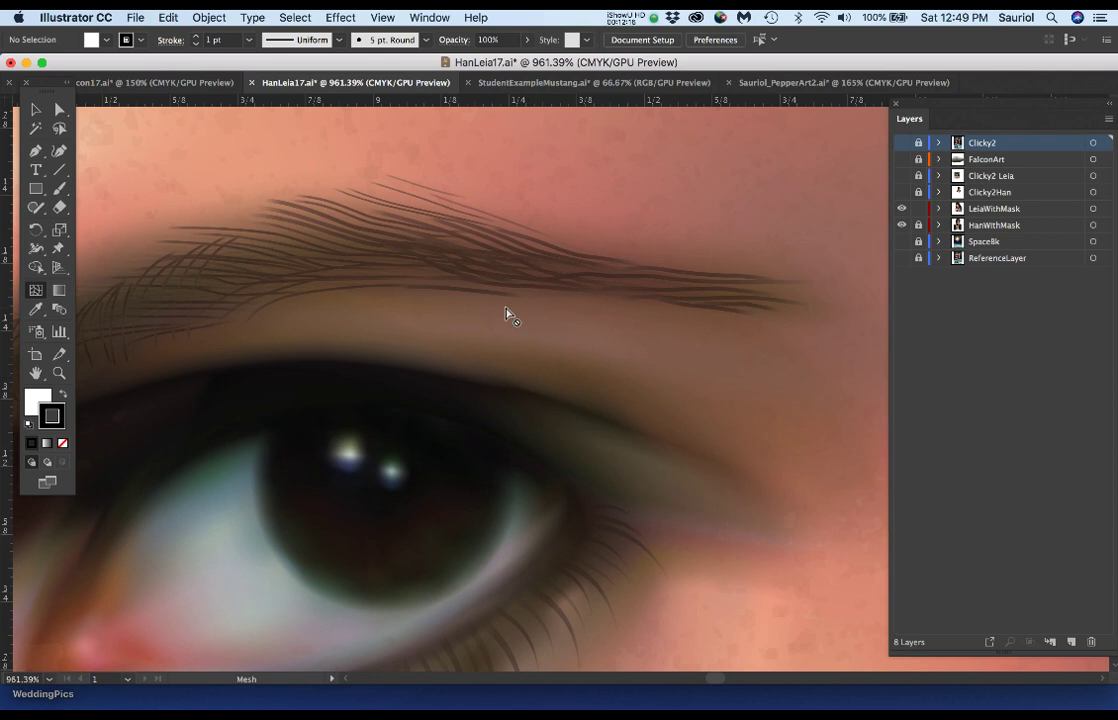
{"action": "key", "text": "super+0"}
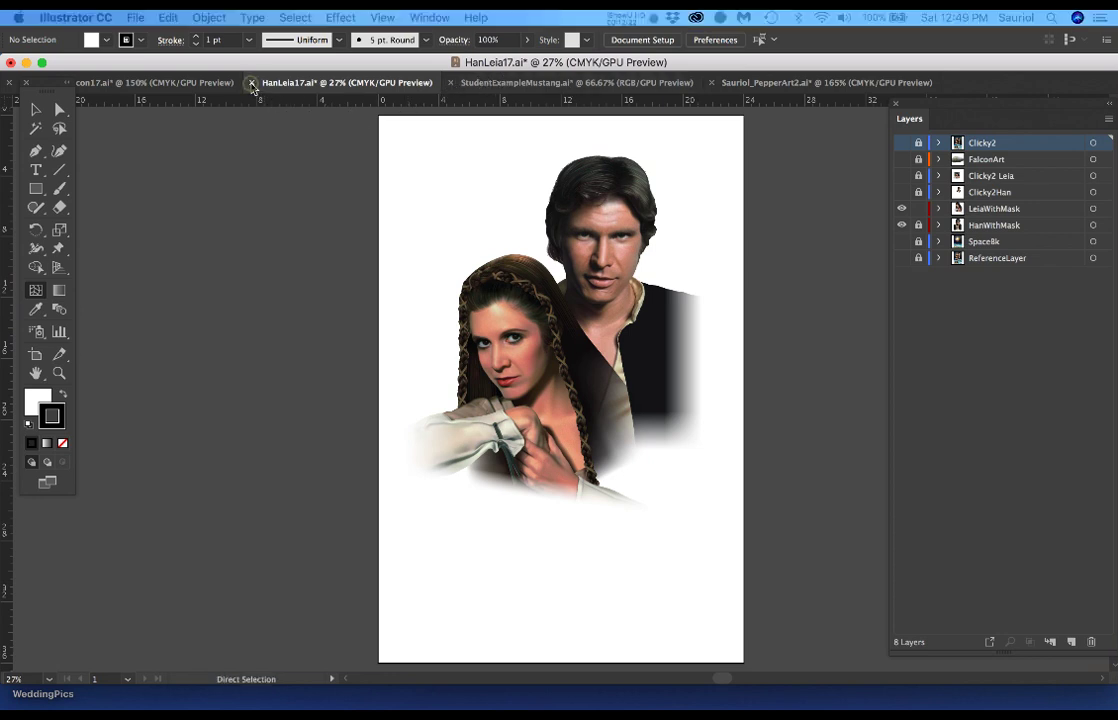
Close HanLeia17.ai without saving the changes, and close StudentExampleMustang.ai as well.
{"action": "key", "text": "super+w"}
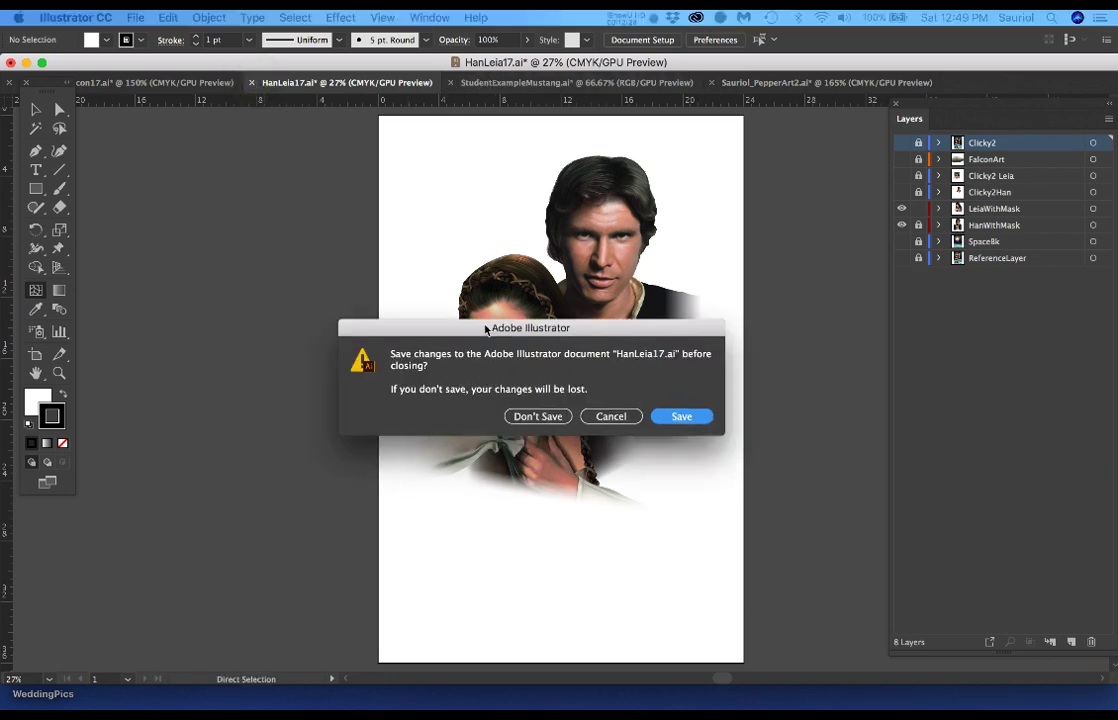
{"action": "left_click", "coordinate": [546, 400]}
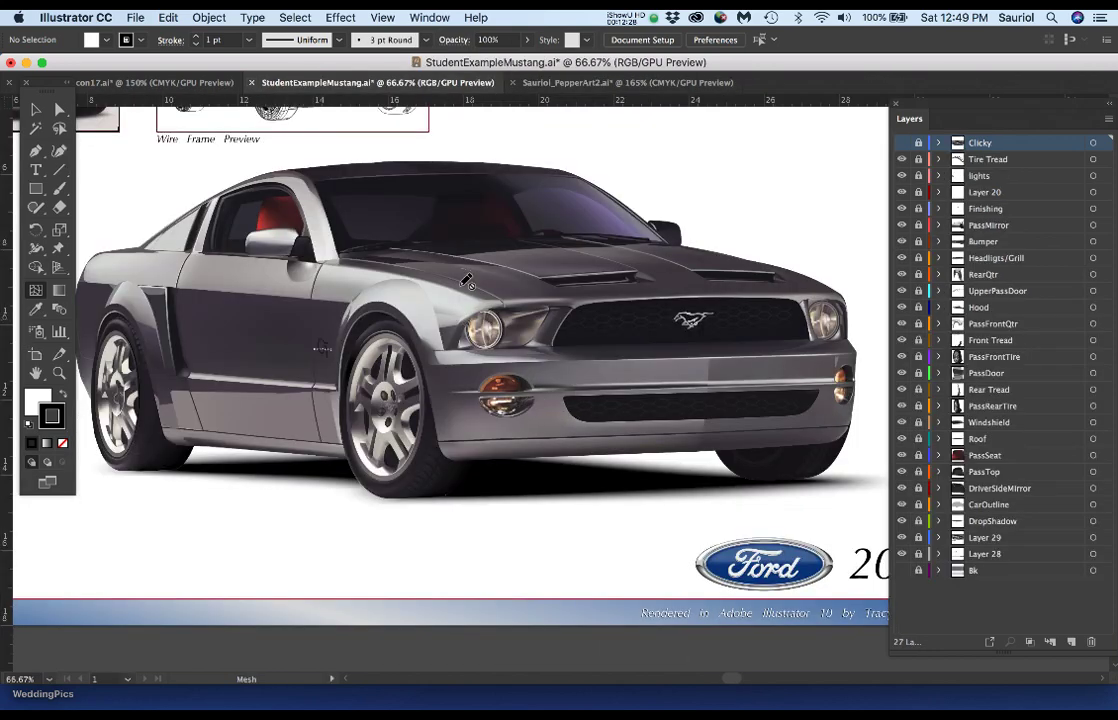
{"action": "left_click", "coordinate": [253, 86]}
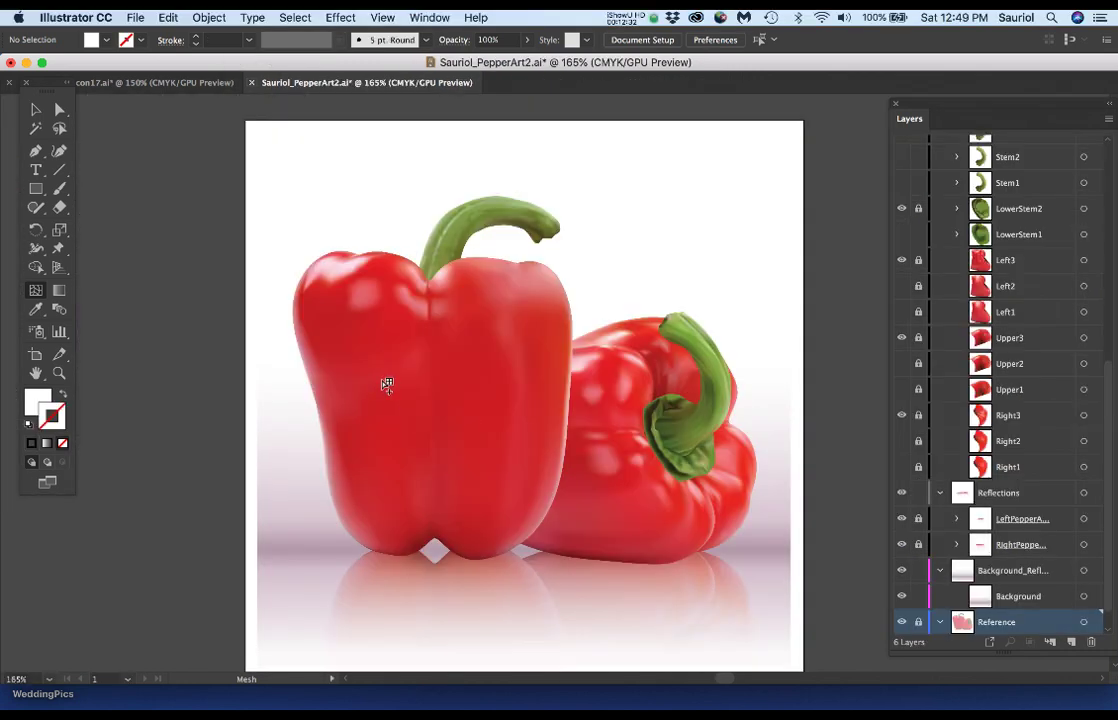
Switch to MillenniumFalcon17.ai and compare the cockpit artwork with the reference photo by briefly showing the Falcon layer.
{"action": "left_click", "coordinate": [112, 82]}
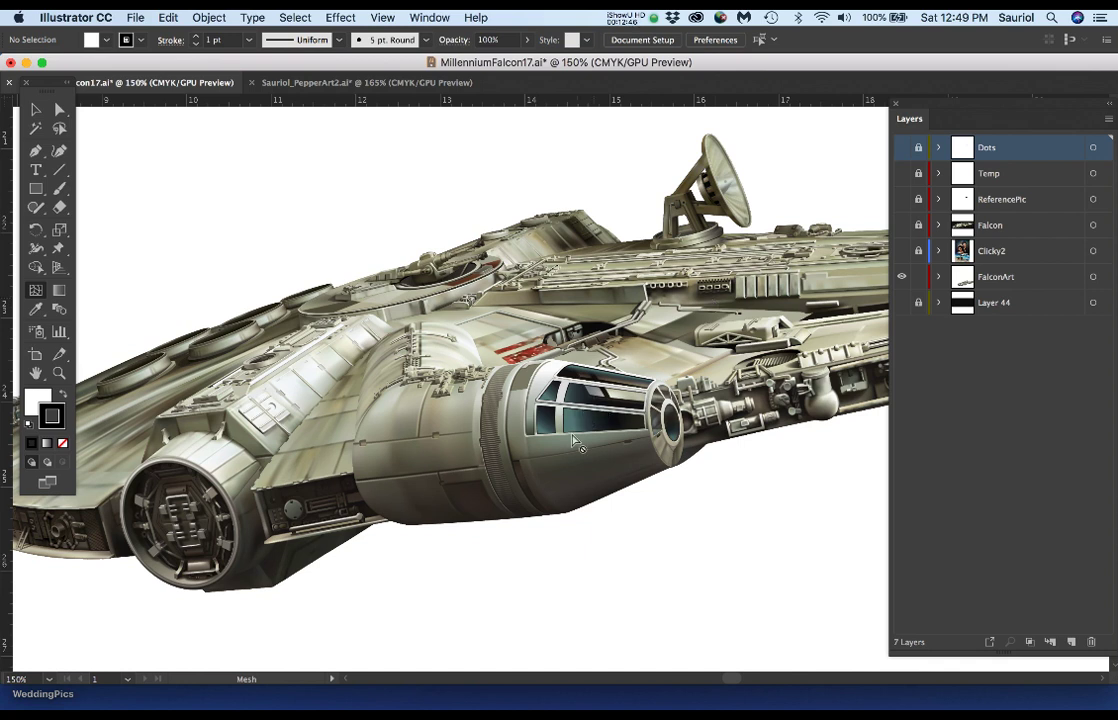
{"action": "key", "text": "super+space"}
{"action": "left_click_drag", "start_coordinate": [736, 502], "coordinate": [736, 498]}
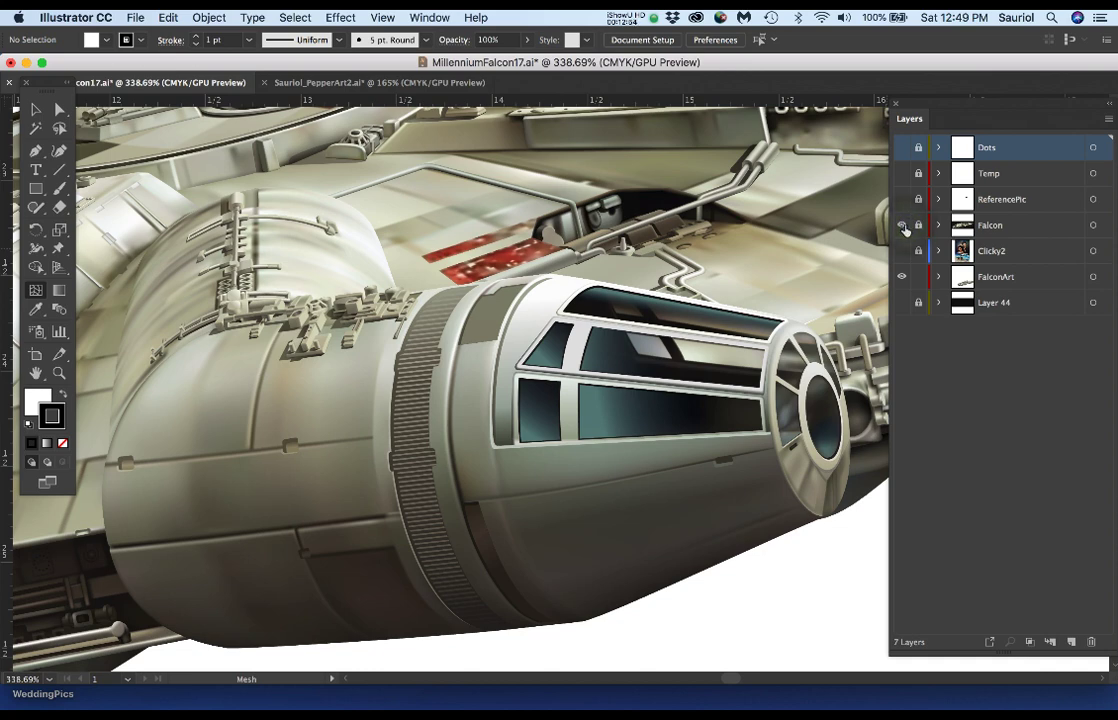
{"action": "left_click", "coordinate": [903, 226]}
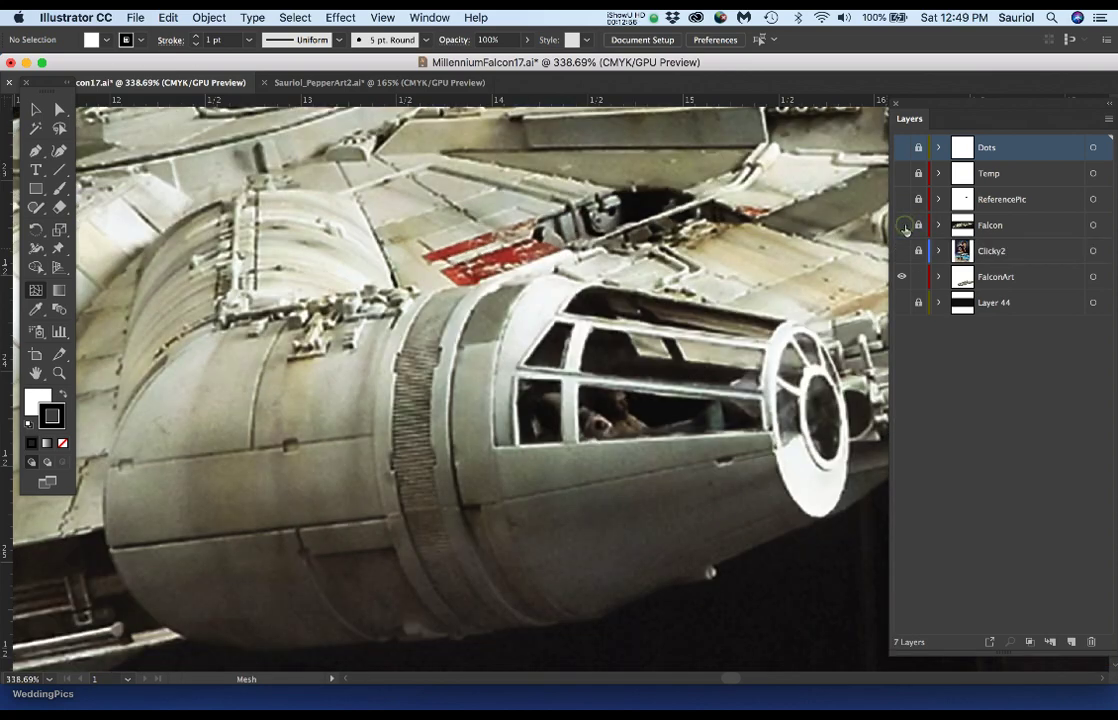
{"action": "left_click", "coordinate": [904, 228]}
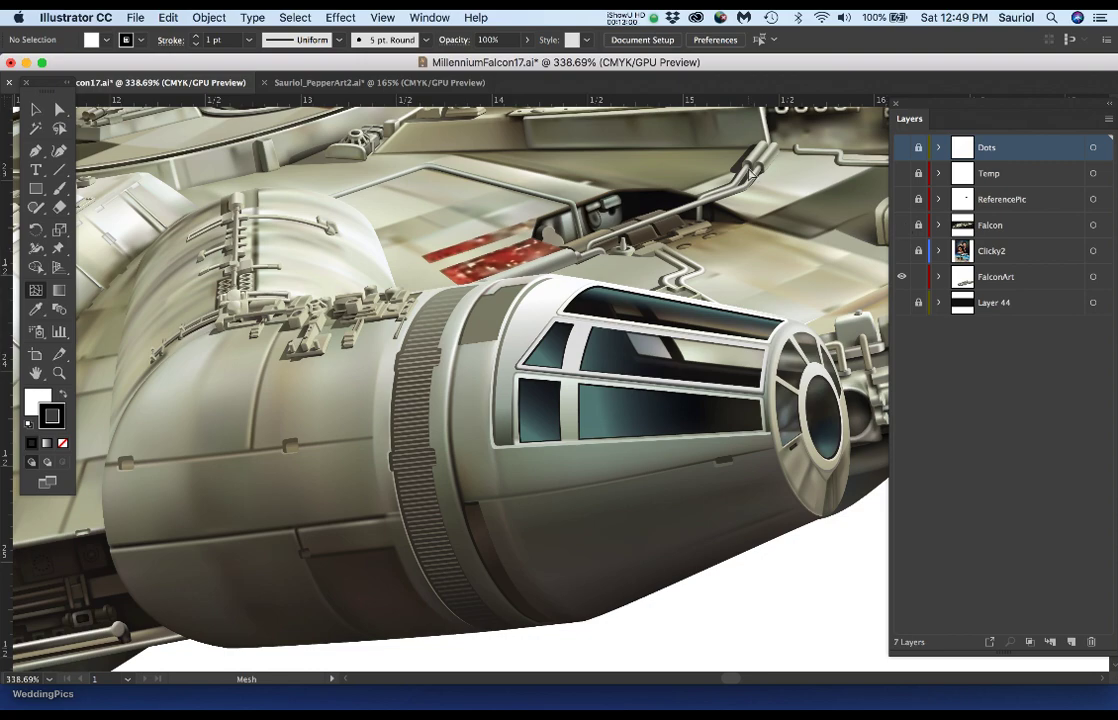
Inspect the Millennium Falcon artwork's construction in outline view, and return it to preview.
{"action": "key", "text": "super+y"}
{"action": "scroll", "coordinate": [627, 305], "scroll_direction": "down", "scroll_amount": 1}
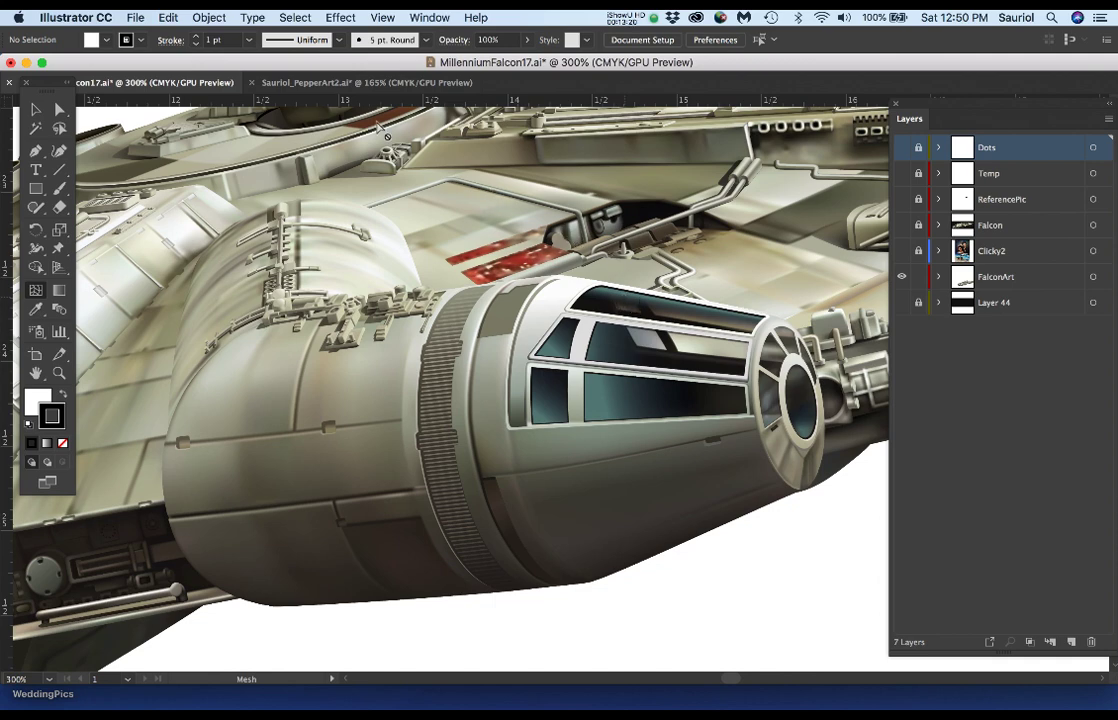
{"action": "key", "text": "super+minus"}
Move the tools clear of the document's close control and close MillenniumFalcon17.ai without saving.
{"action": "left_click_drag", "start_coordinate": [44, 87], "coordinate": [41, 125]}
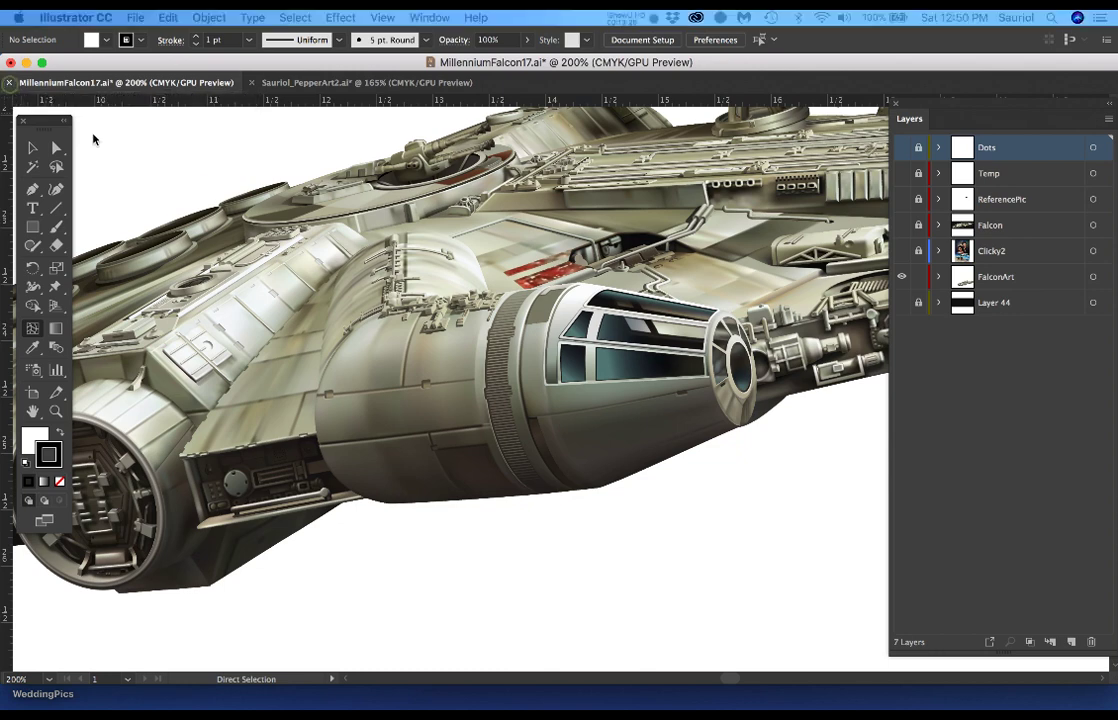
{"action": "left_click", "coordinate": [11, 62]}
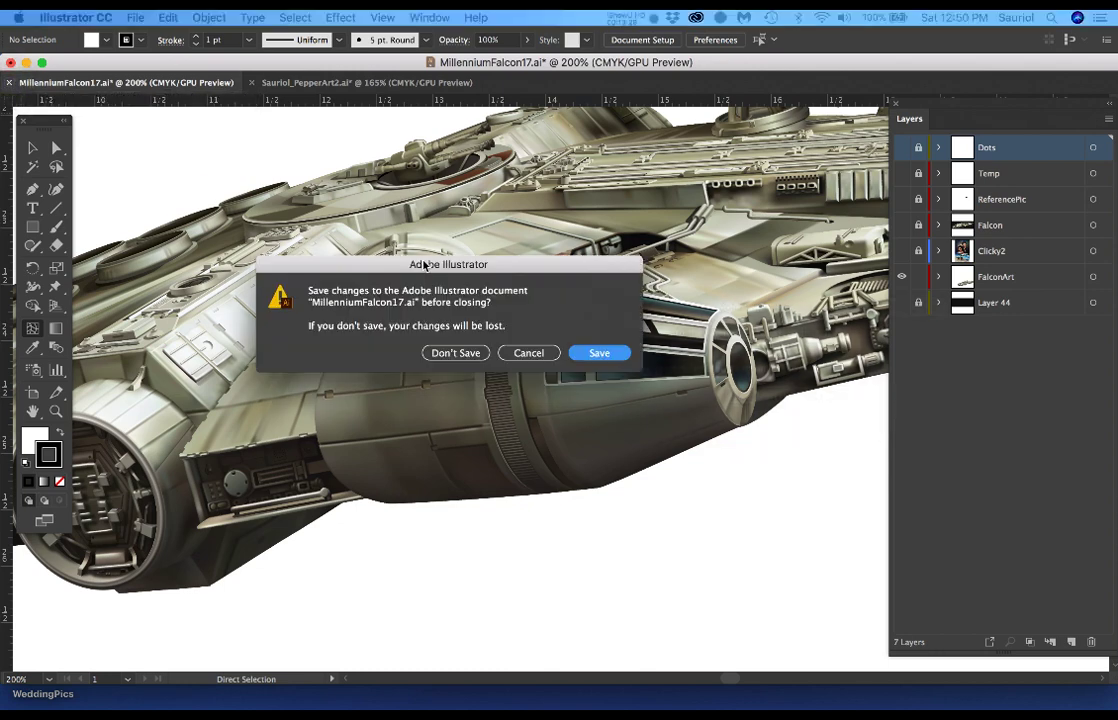
{"action": "left_click", "coordinate": [463, 338]}
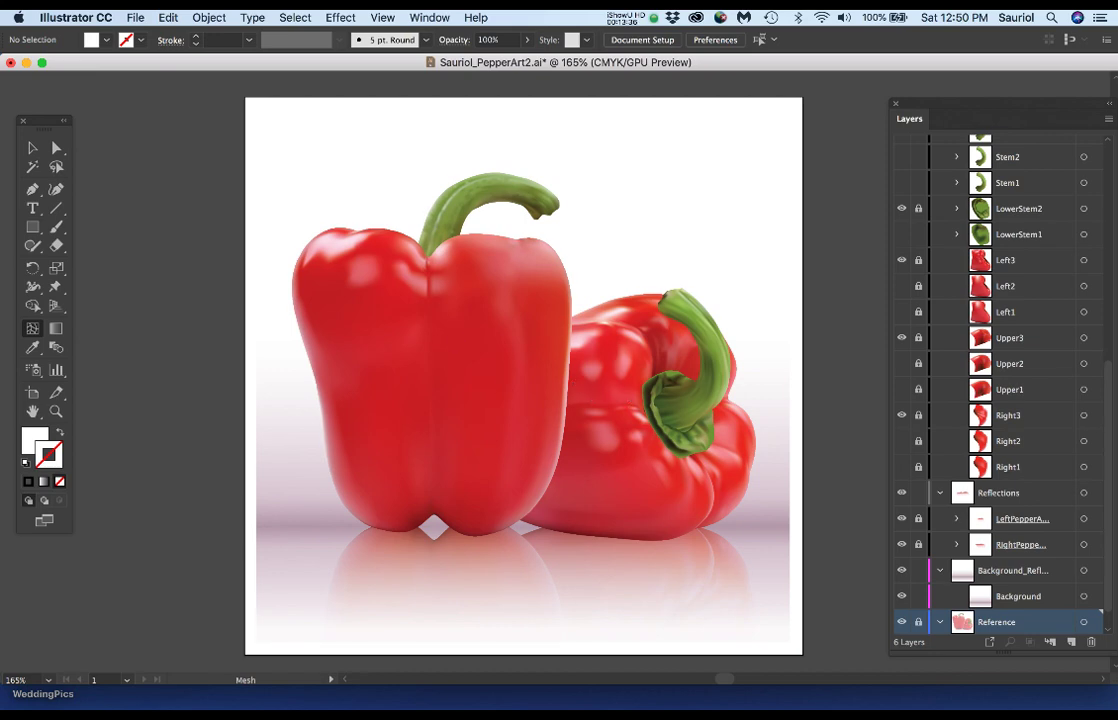
Hide the panels, bring Finder's Illustrator folder window into view, and preview its first image, the red car headlight artwork.
{"action": "key", "text": "Tab"}
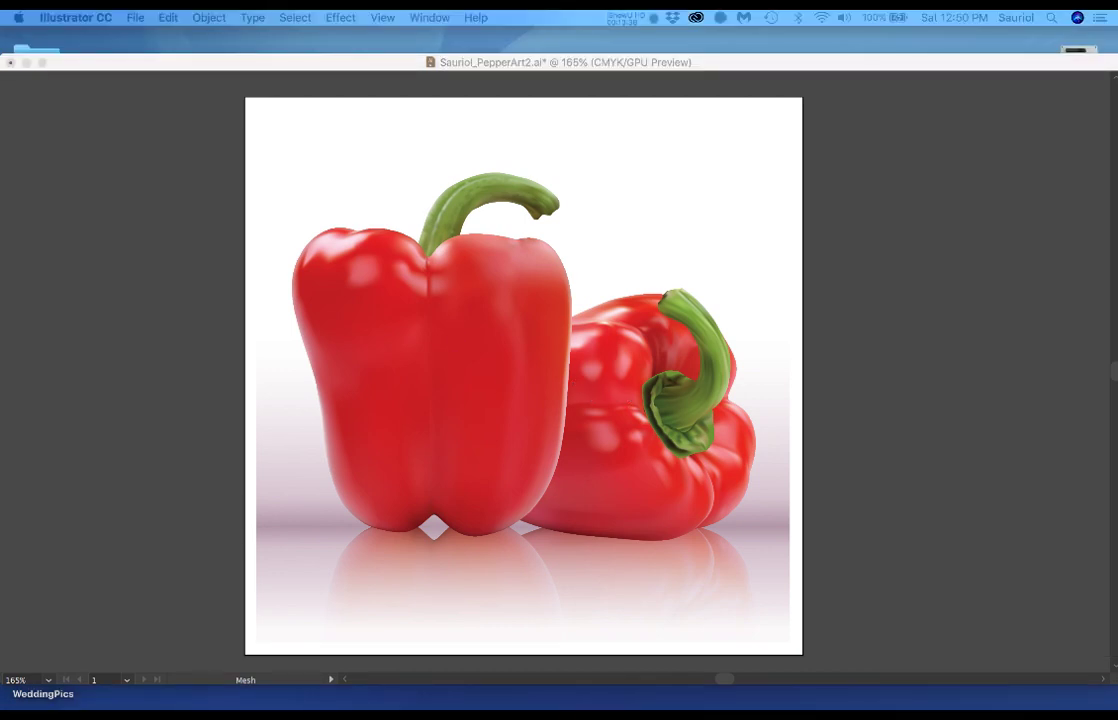
{"action": "left_click_drag", "start_coordinate": [1116, 190], "coordinate": [550, 43]}
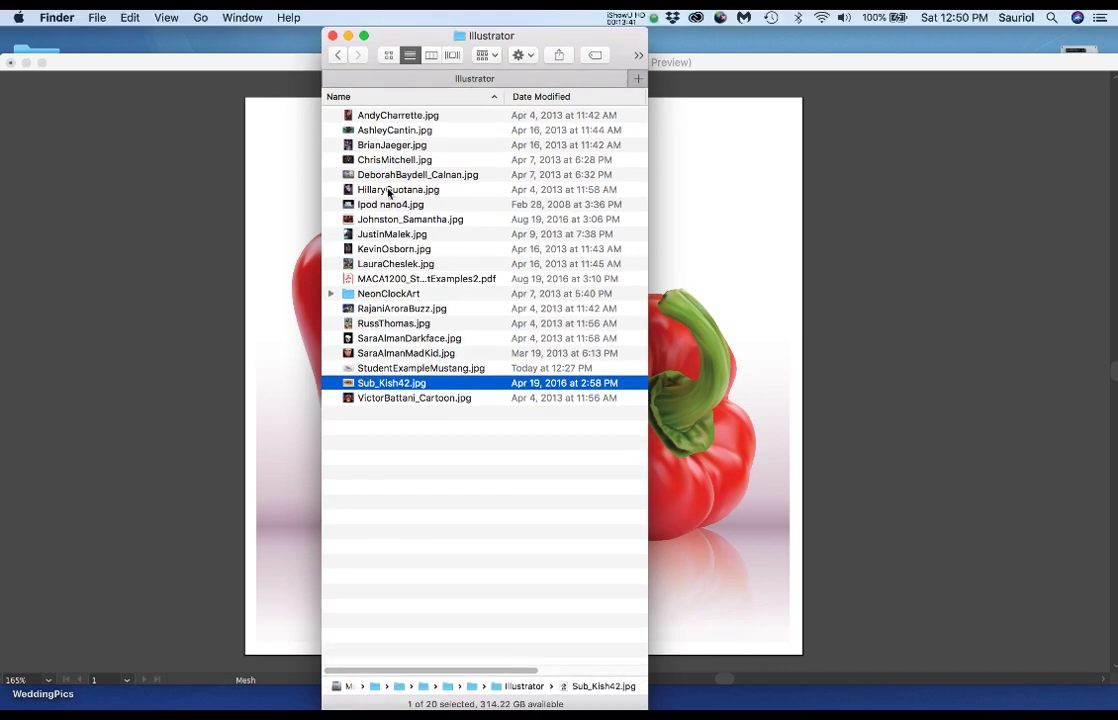
{"action": "left_click", "coordinate": [370, 116]}
{"action": "key", "text": "space"}
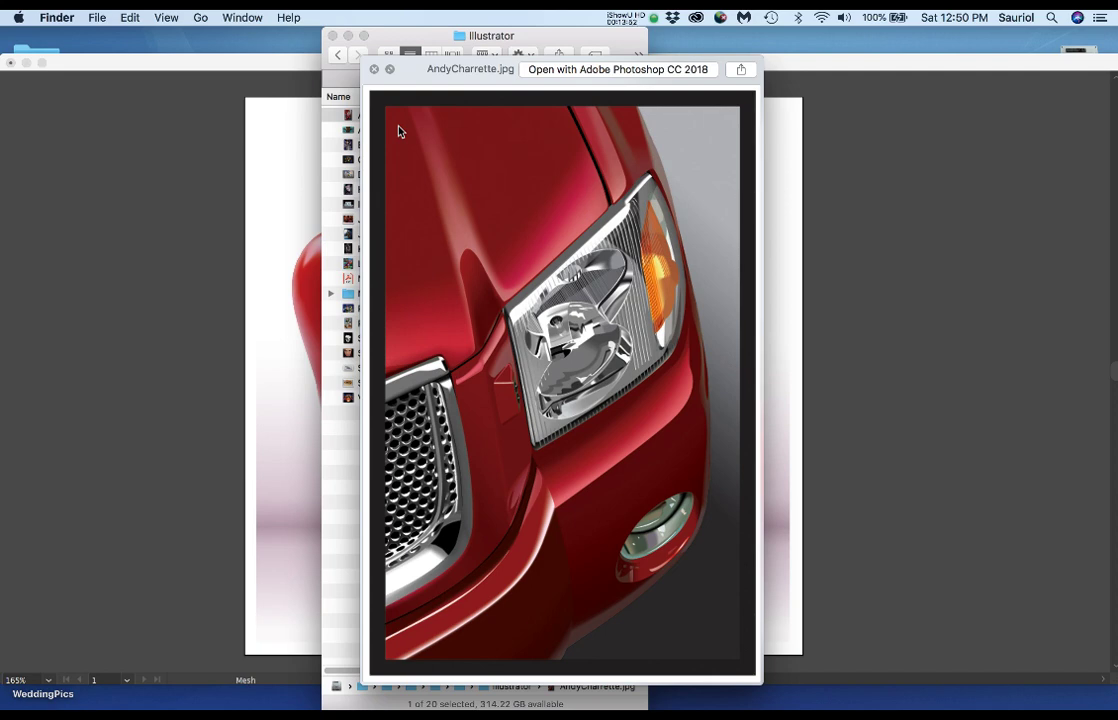
Browse the previews of the student artworks in the Illustrator folder one by one, up to StudentExampleMustang.jpg.
{"action": "key", "text": "Down"}
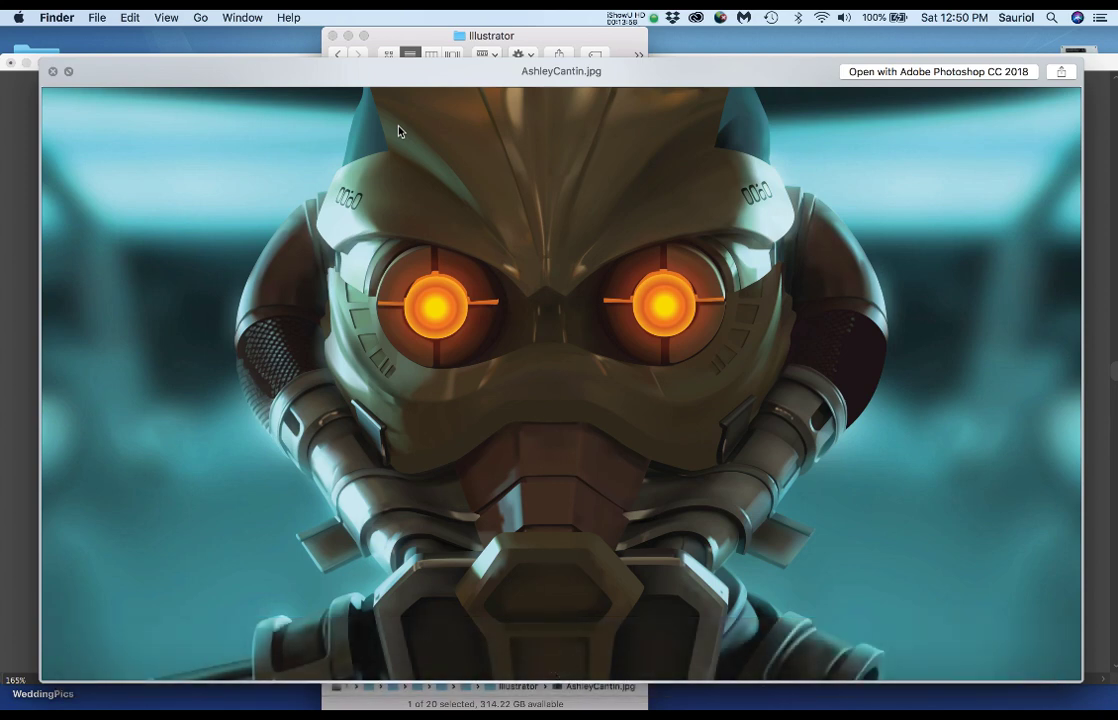
{"action": "key", "text": "Down"}
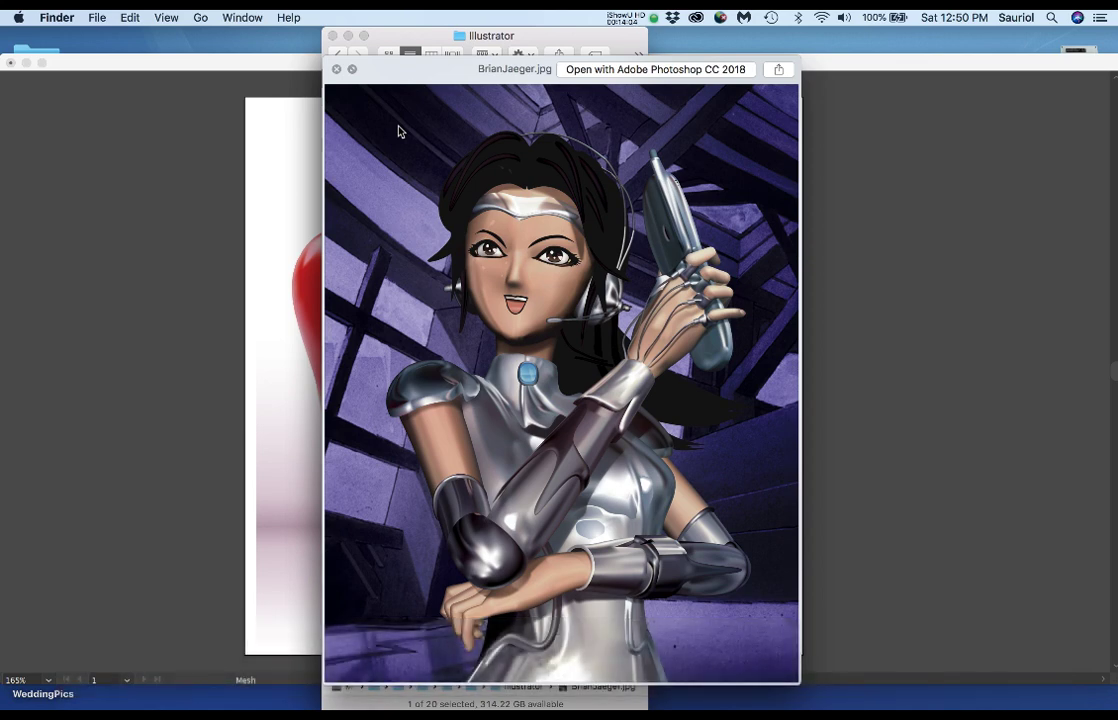
{"action": "key", "text": "Up"}
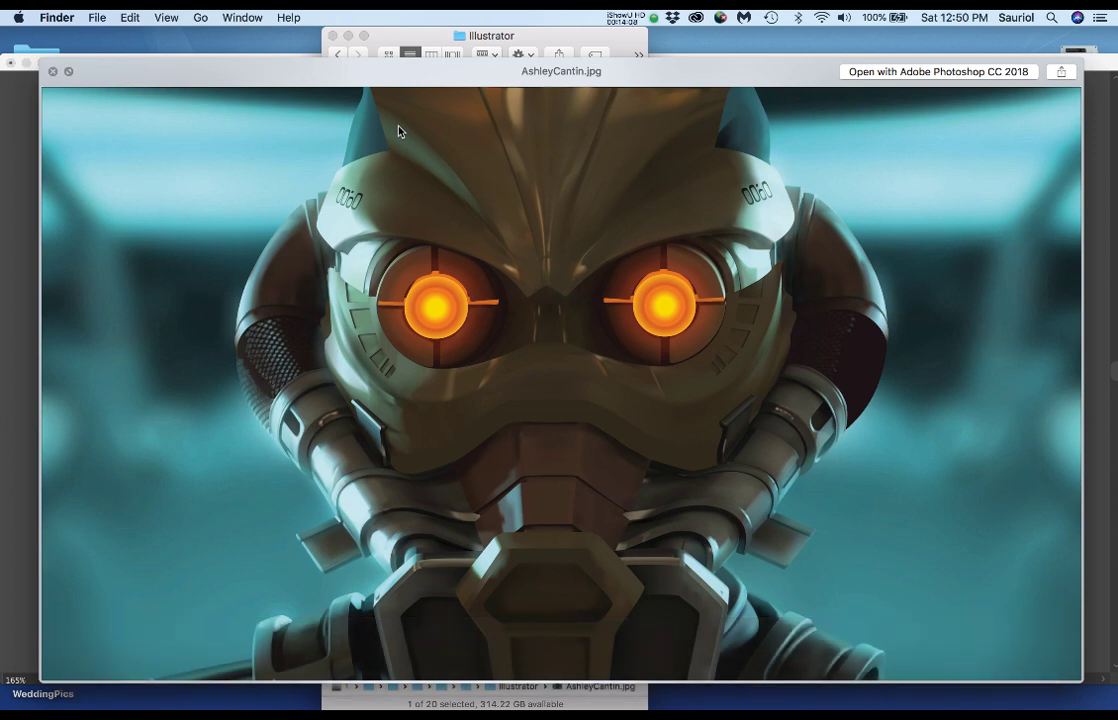
{"action": "key", "text": "Down"}
{"action": "key", "text": "Down"}
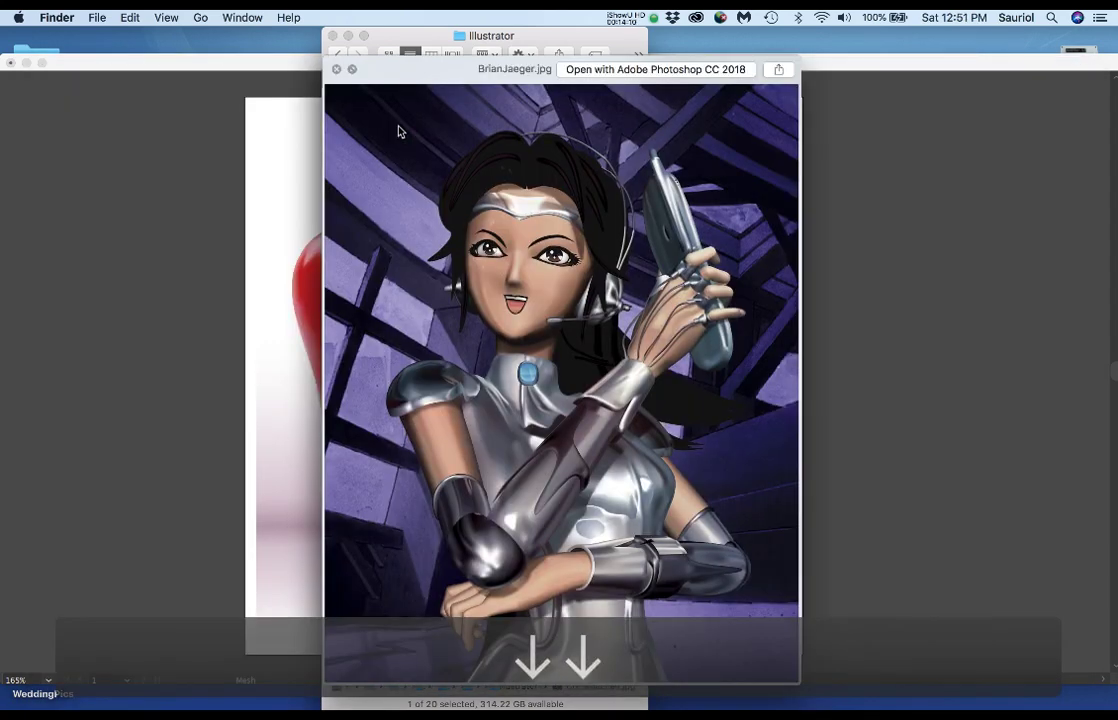
{"action": "key", "text": "Down"}
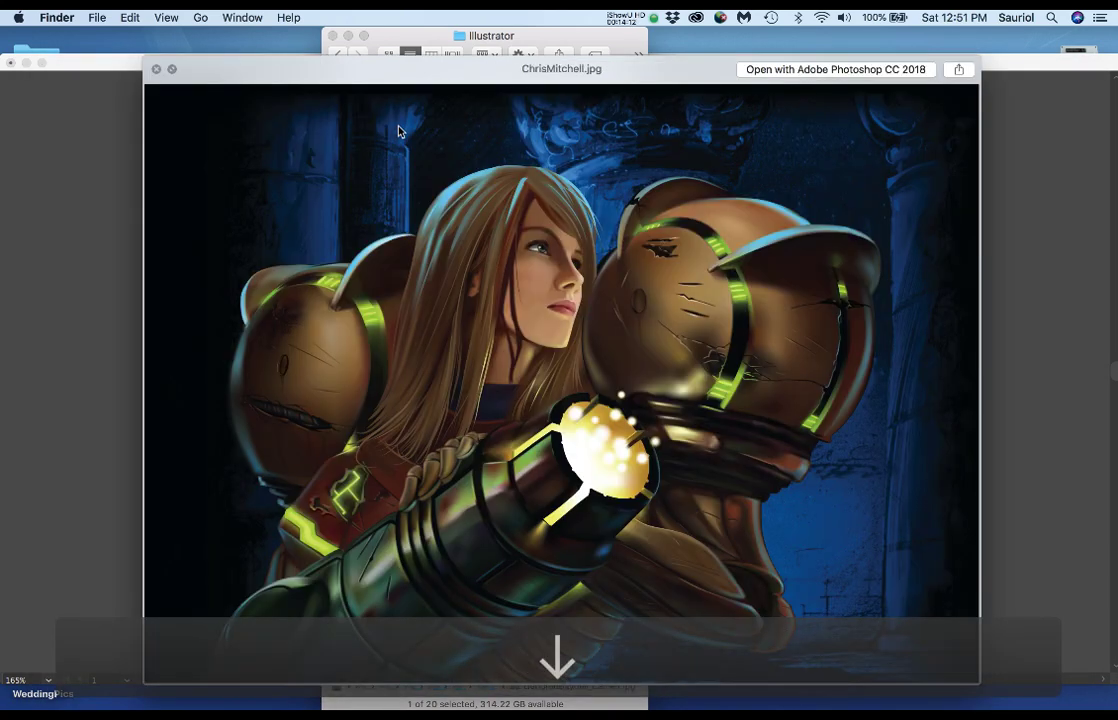
{"action": "key", "text": "Down"}
{"action": "key", "text": "Down"}
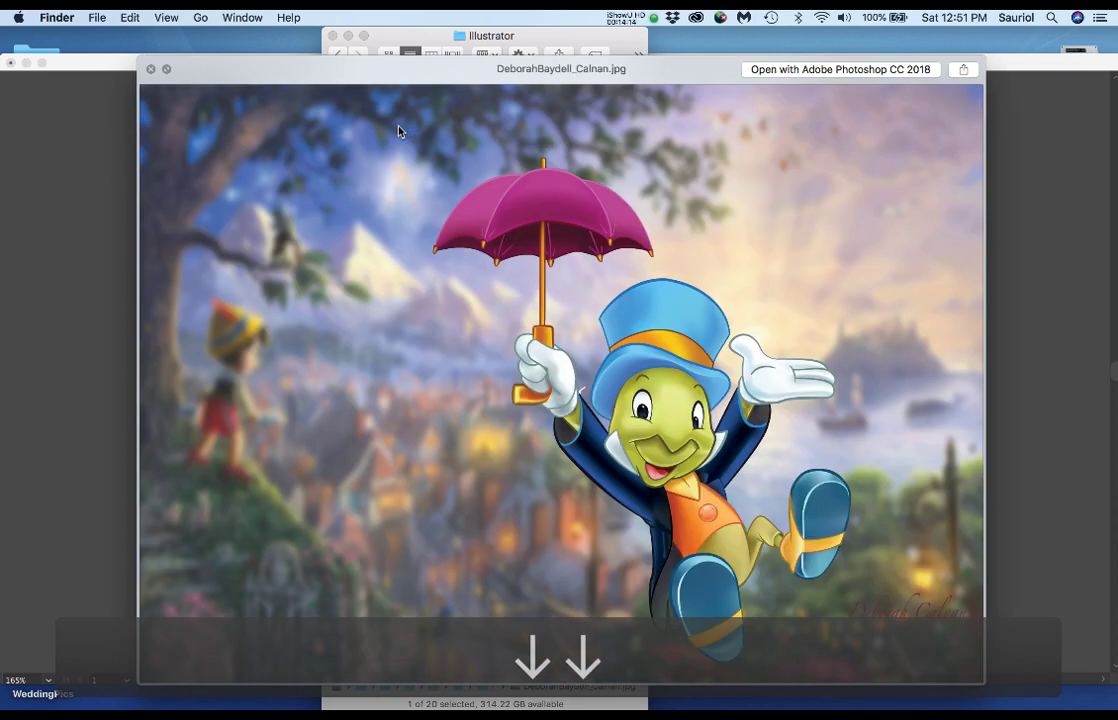
{"action": "key", "text": "Down"}
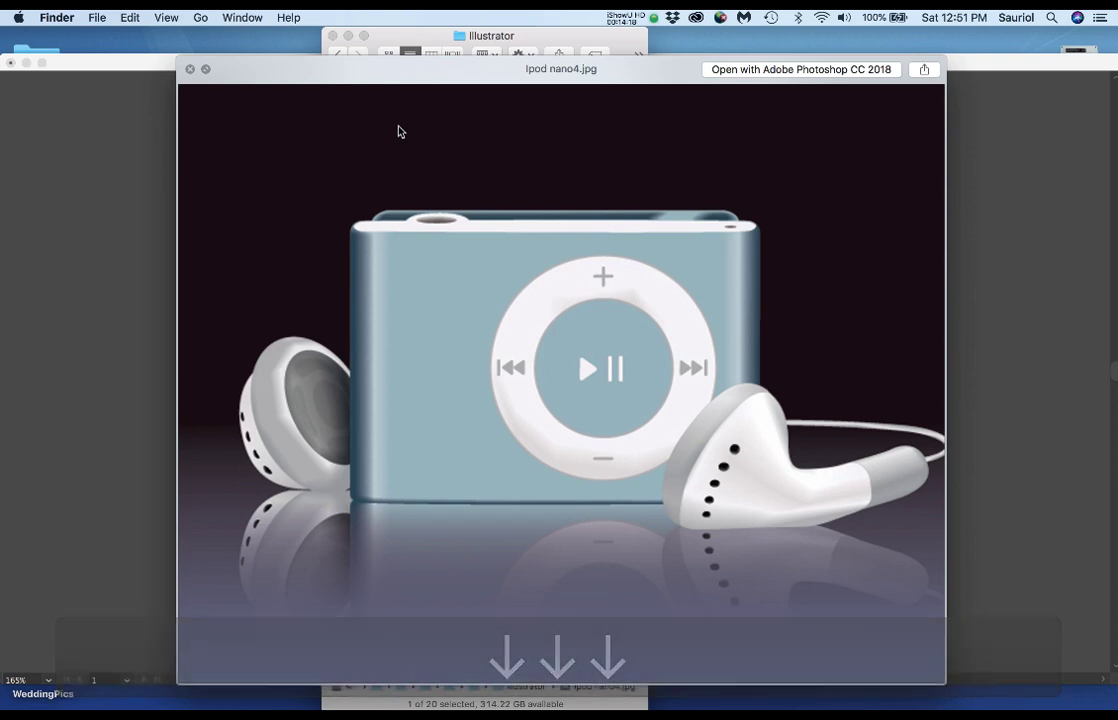
{"action": "key", "text": "Down"}
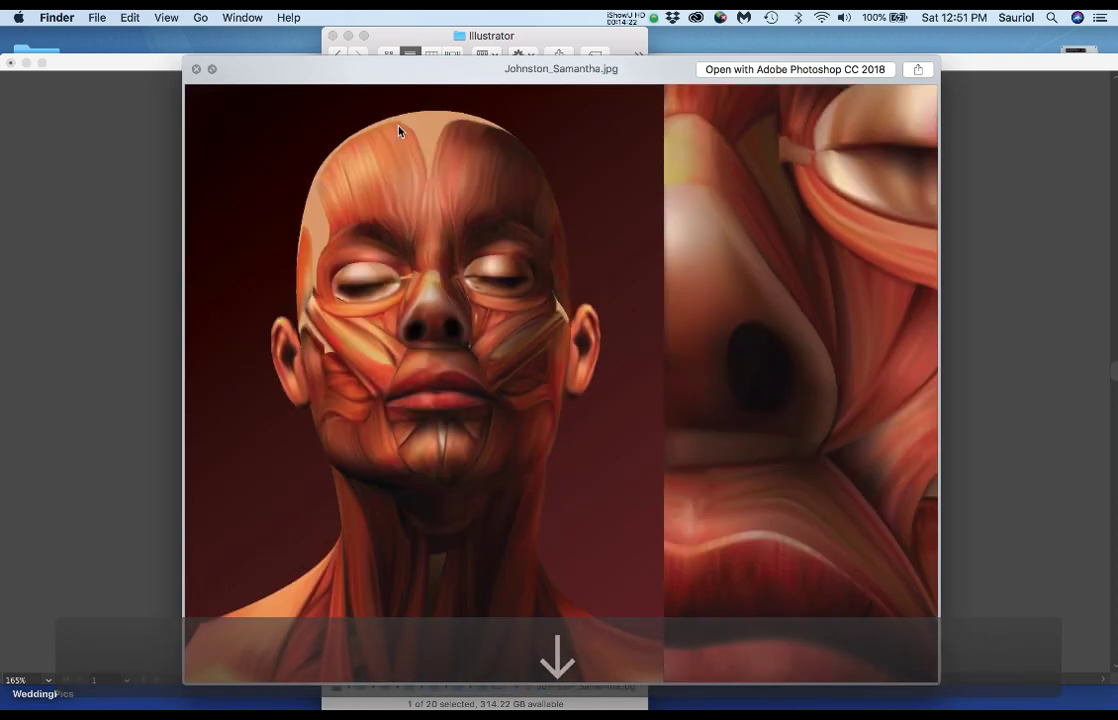
{"action": "key", "text": "Down"}
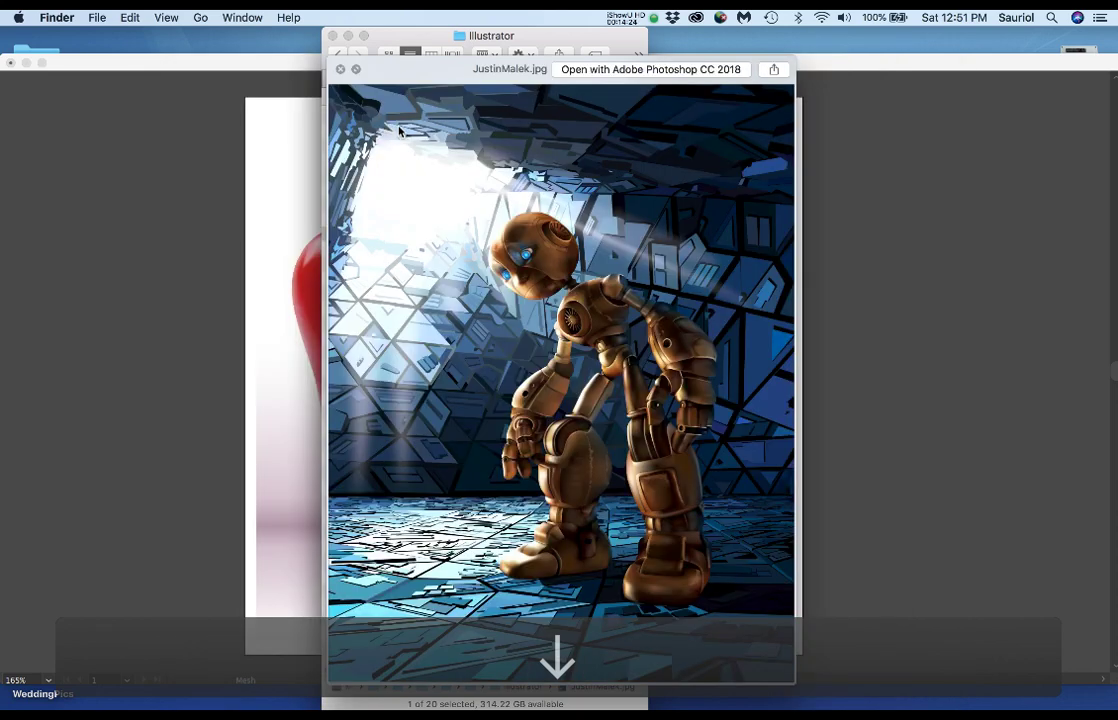
{"action": "key", "text": "Down"}
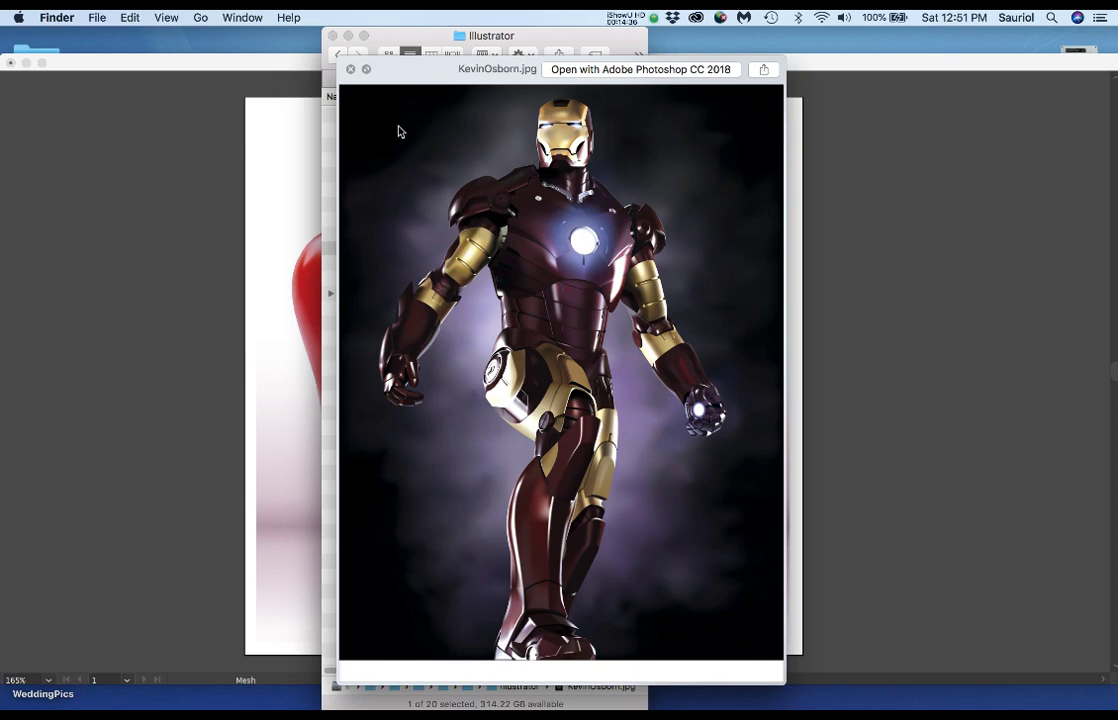
{"action": "key", "text": "Down"}
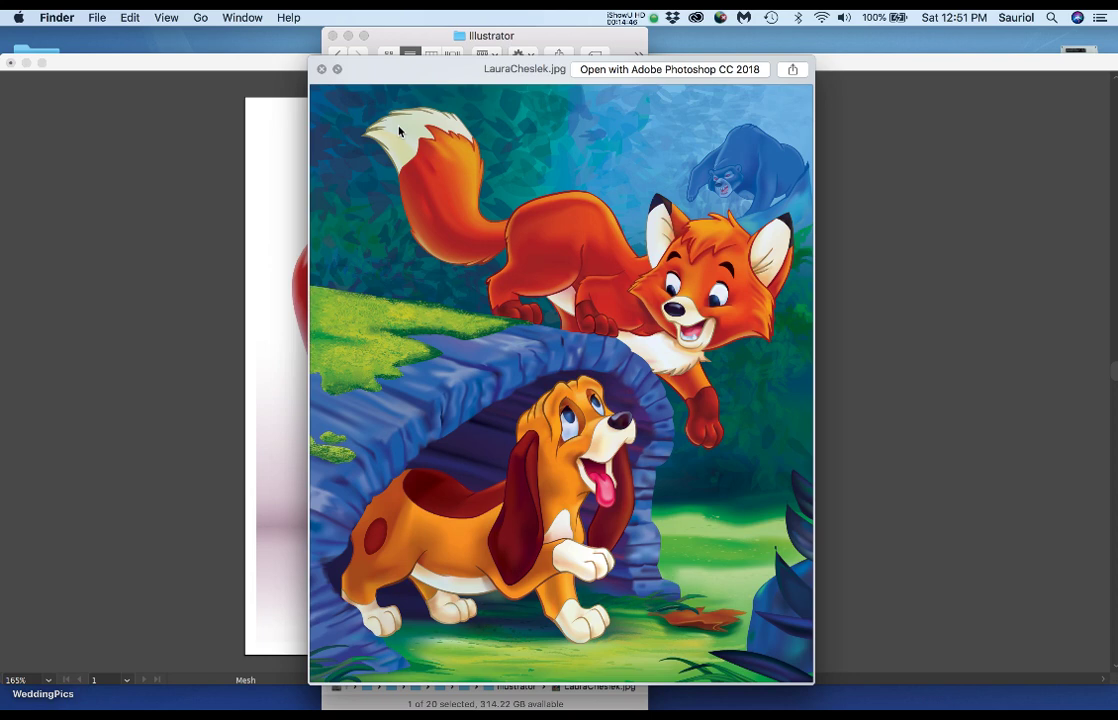
{"action": "key", "text": "Down"}
{"action": "key", "text": "Down"}
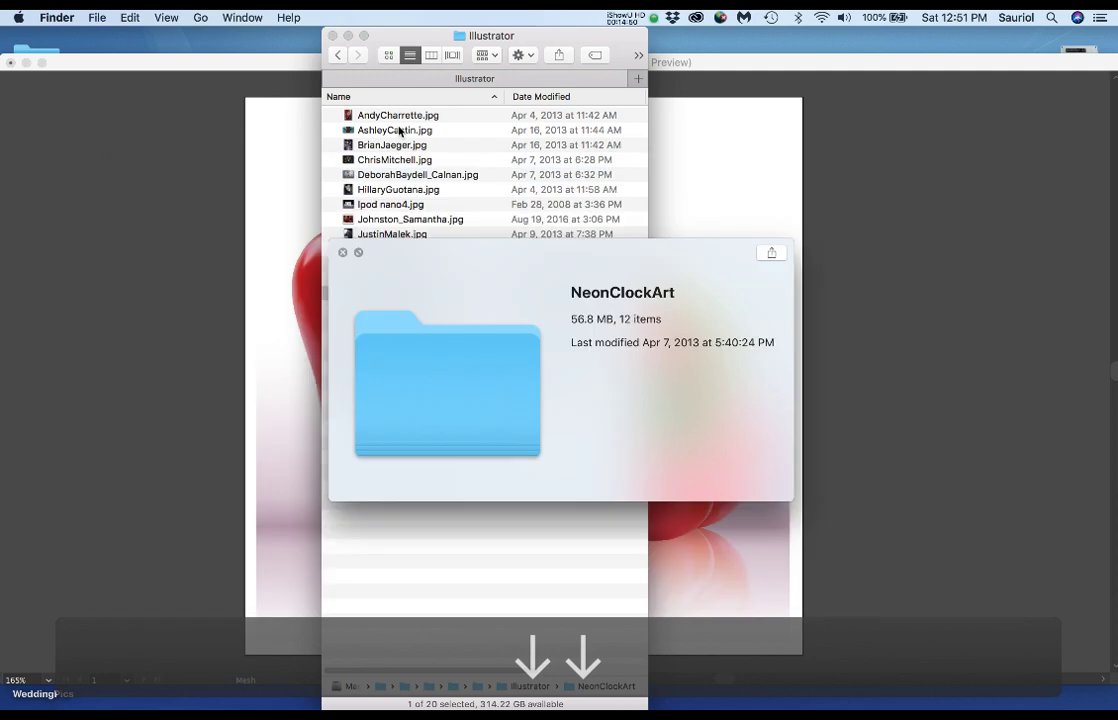
{"action": "key", "text": "Down"}
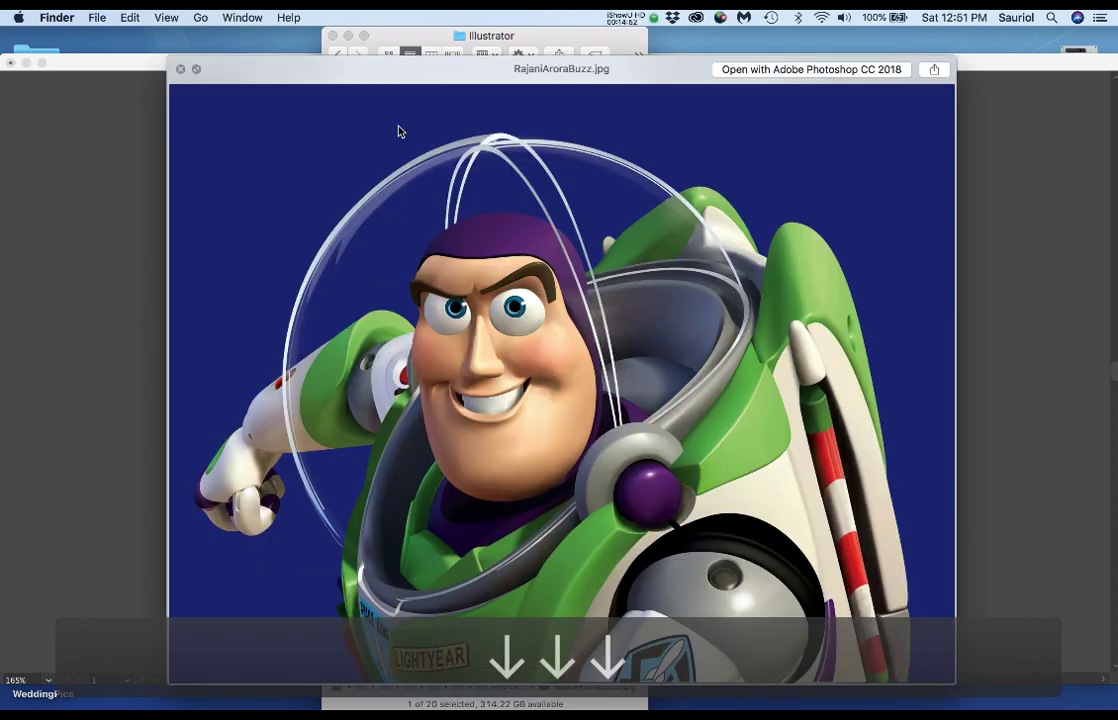
{"action": "key", "text": "Down"}
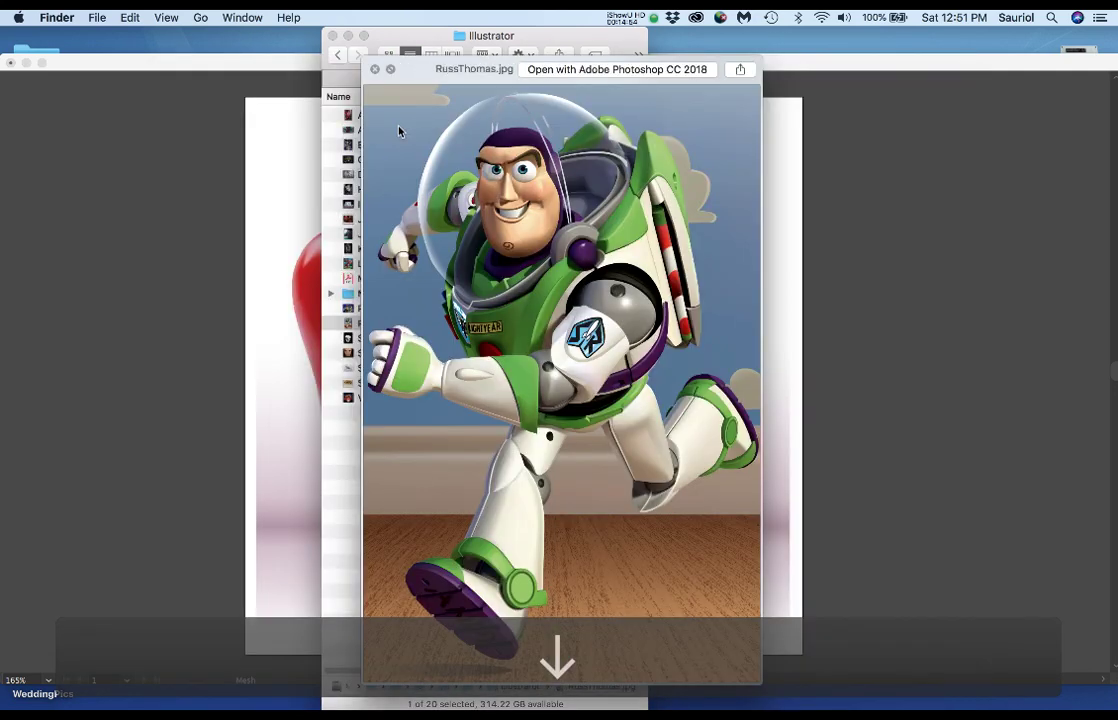
{"action": "key", "text": "Down"}
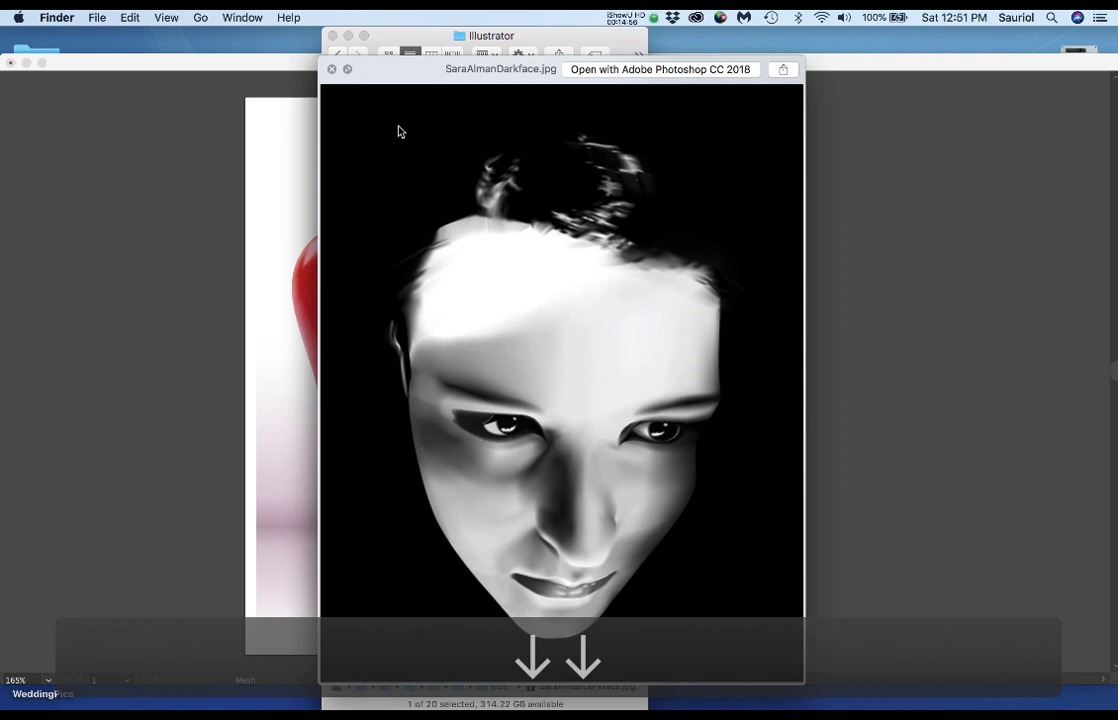
{"action": "key", "text": "Down"}
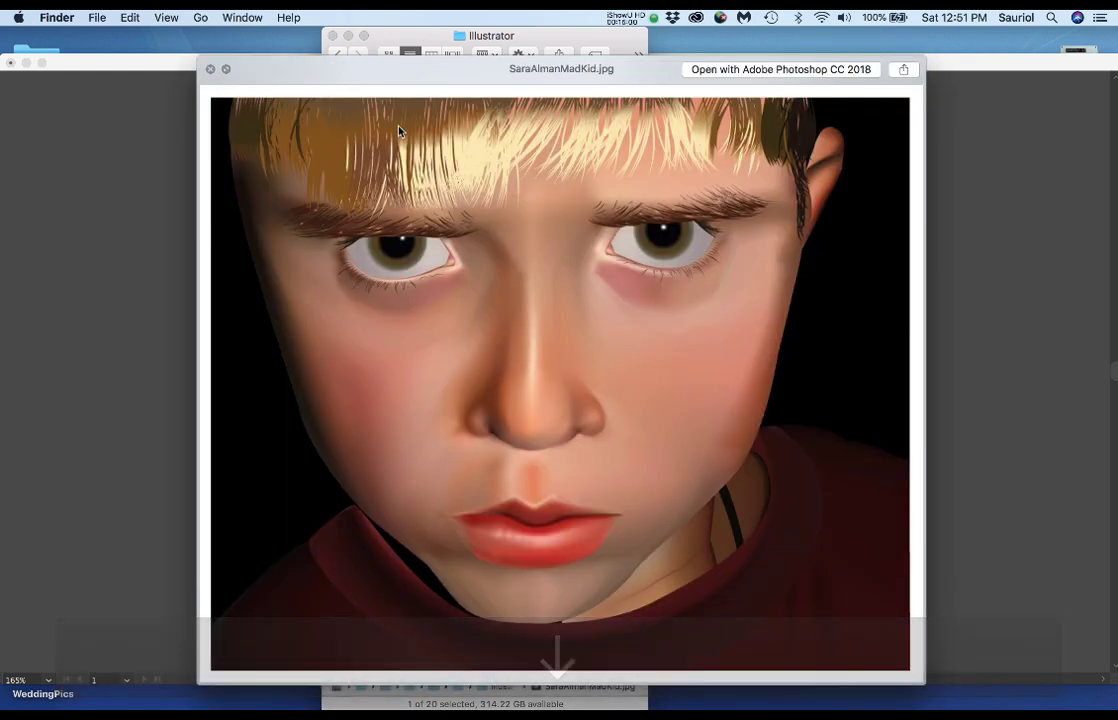
{"action": "key", "text": "Down"}
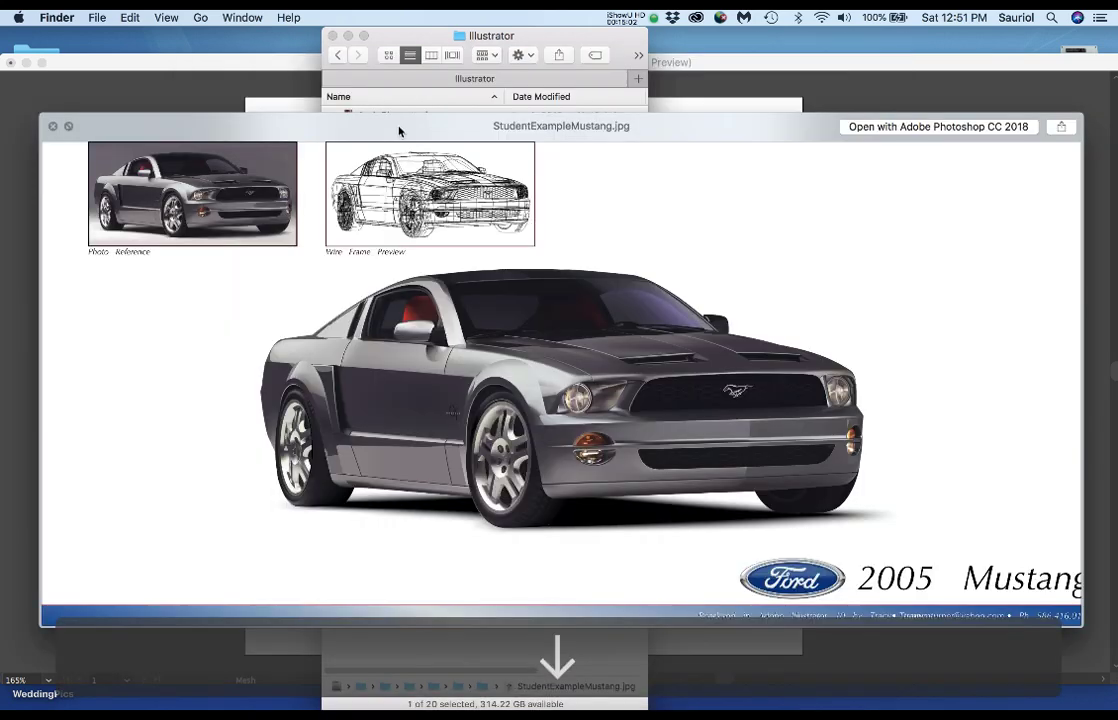
Preview Sub_Kish42.jpg, close the preview, minimize the Finder window, and return to Sauriol_PepperArt2.ai in Illustrator.
{"action": "key", "text": "Down"}
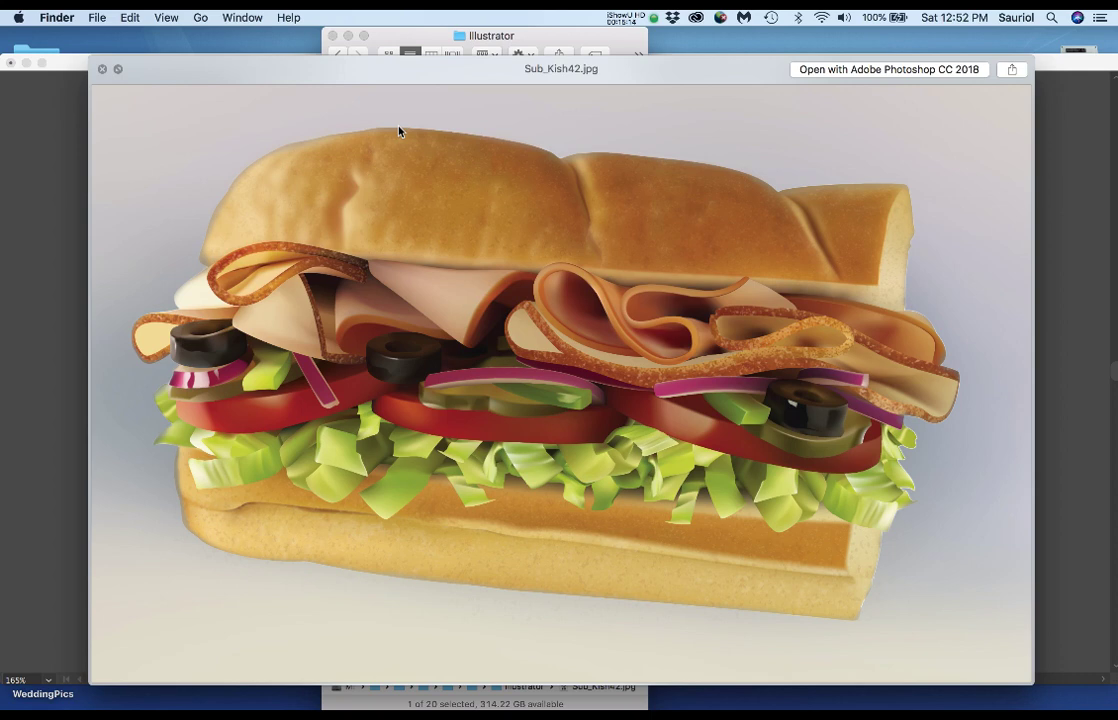
{"action": "left_click", "coordinate": [102, 69]}
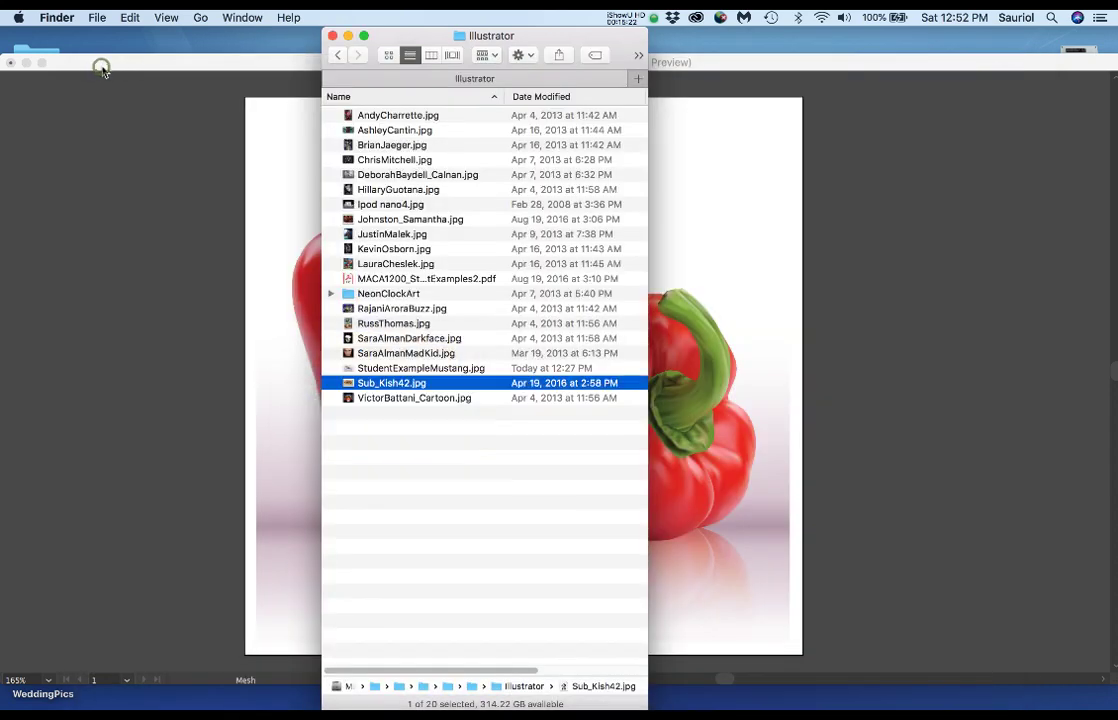
{"action": "double_click", "coordinate": [419, 37]}
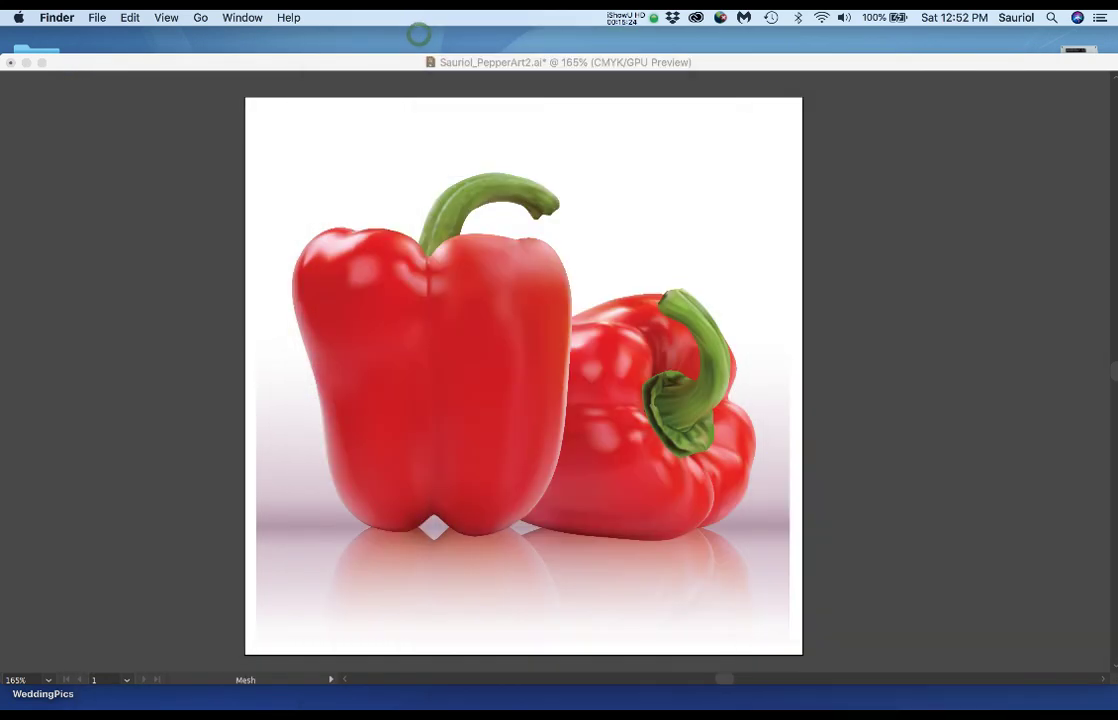
{"action": "left_click", "coordinate": [820, 399]}
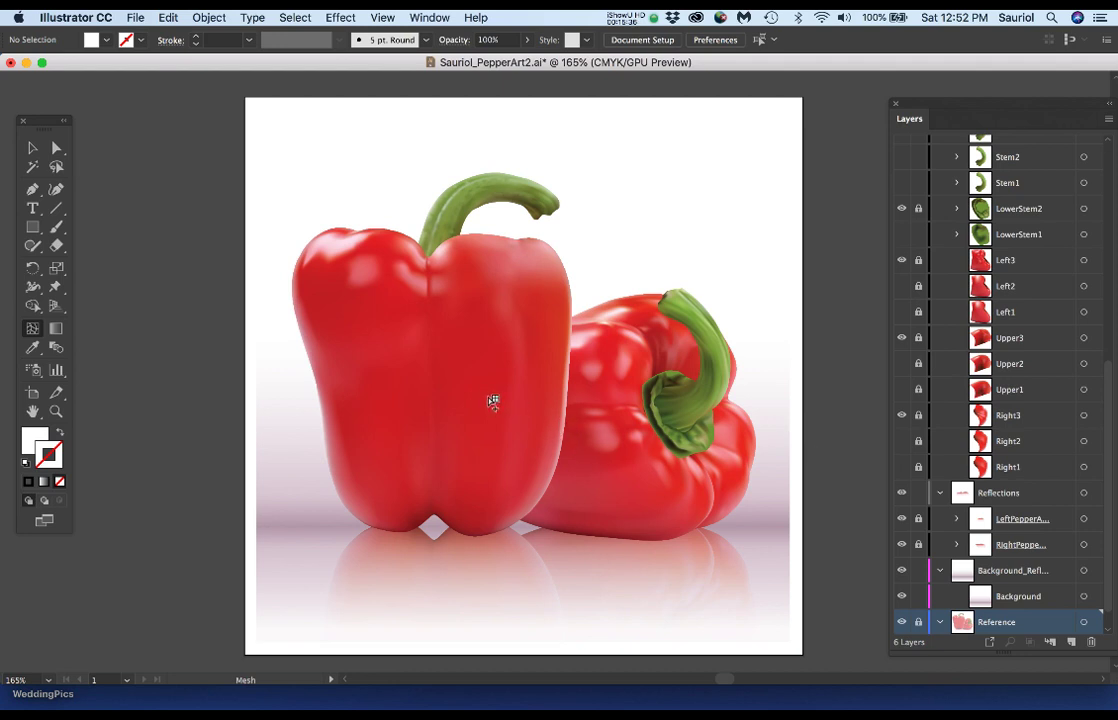
Switch to GradientMeshHandout.pdf in Acrobat, and reposition and enlarge its window to show page 2 larger.
{"action": "key", "text": "super"}
{"action": "mouse_move", "coordinate": [4, 270]}
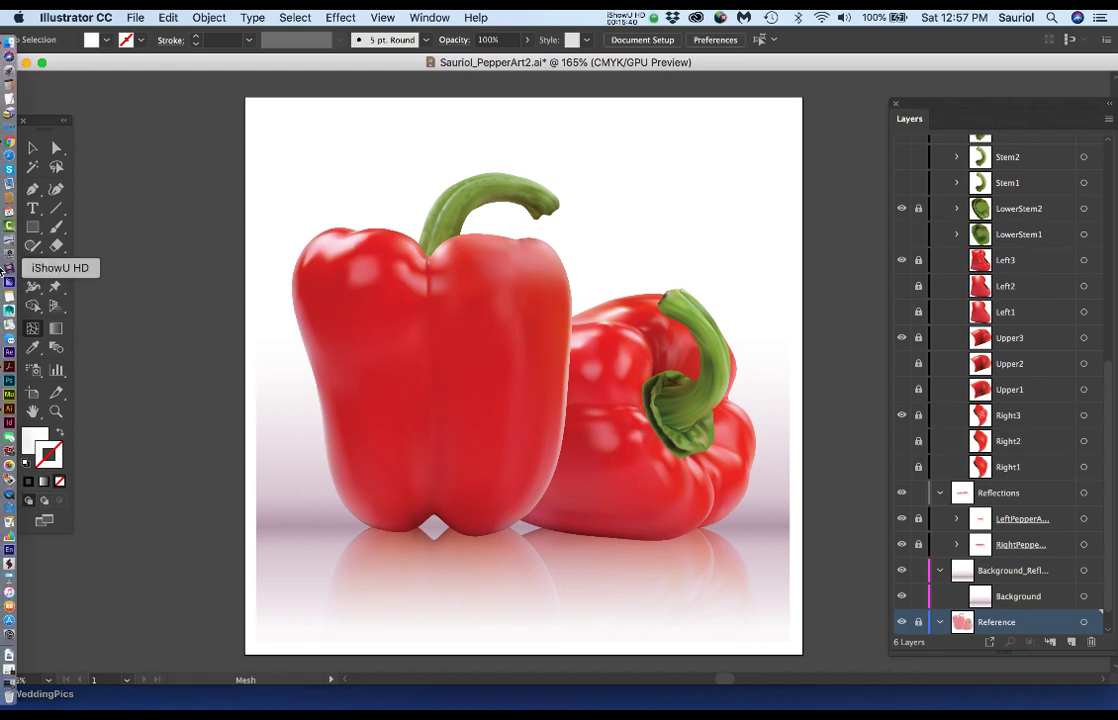
{"action": "left_click", "coordinate": [8, 367]}
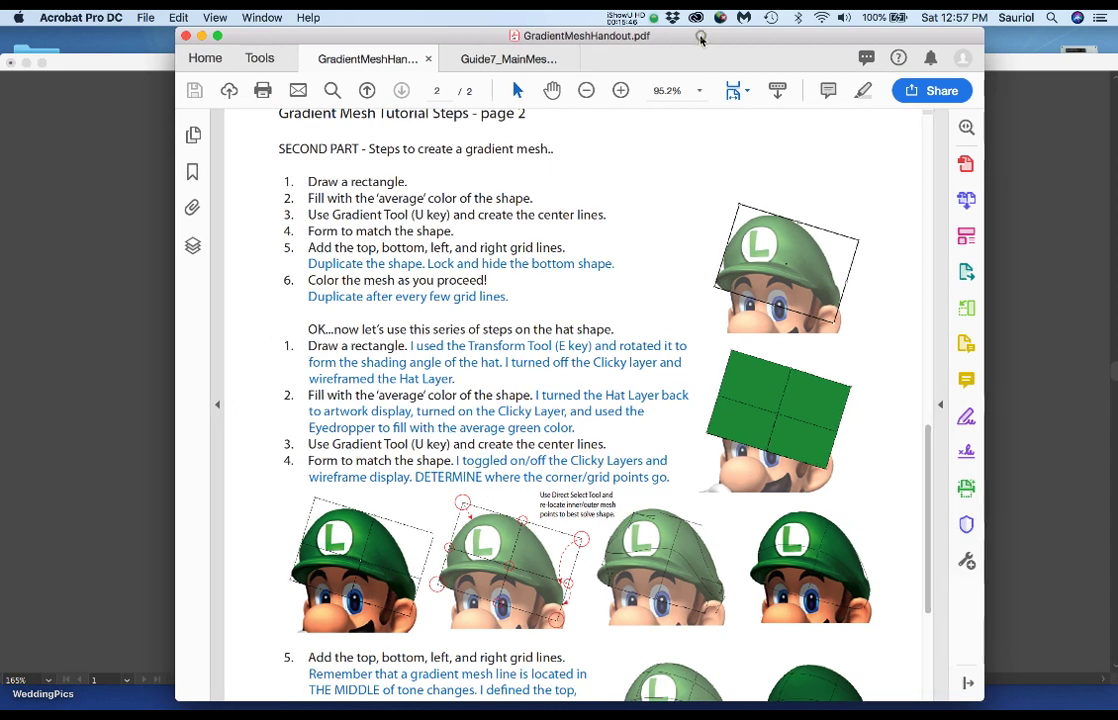
{"action": "left_click_drag", "start_coordinate": [699, 35], "coordinate": [565, 27]}
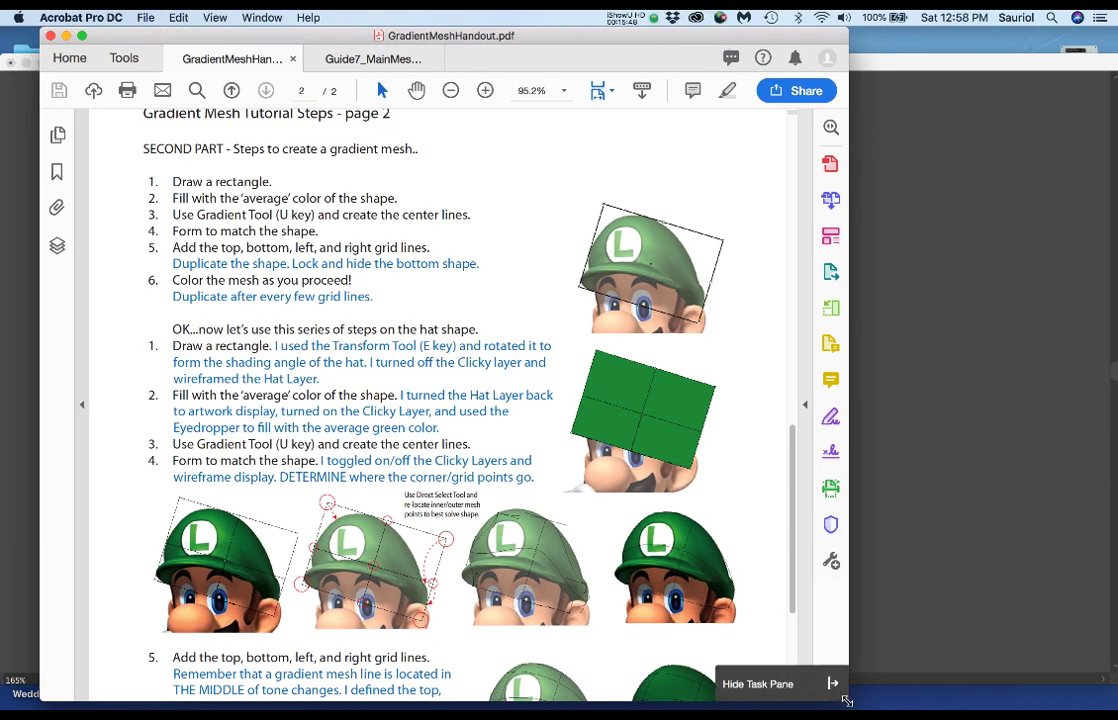
{"action": "left_click_drag", "start_coordinate": [853, 689], "coordinate": [1046, 703]}
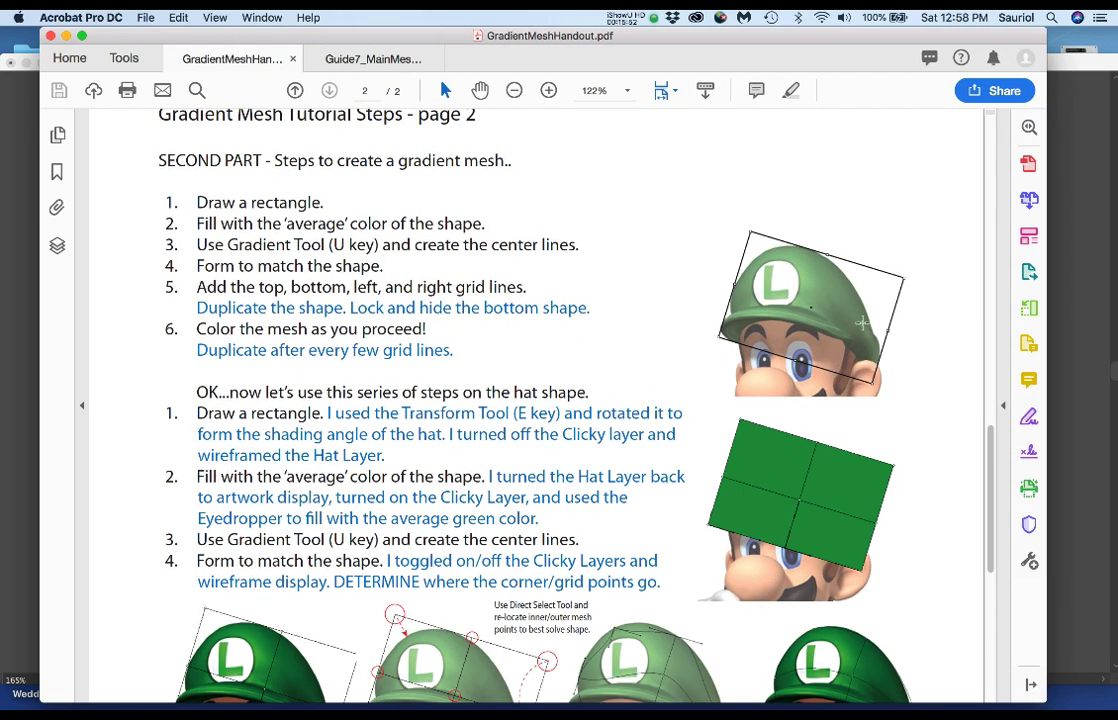
Examine the handout's hat figures showing the rotated rectangle, the green fill with center lines, and the circled mesh points for relocation.
{"action": "scroll", "coordinate": [862, 322], "scroll_direction": "up", "scroll_amount": 5}
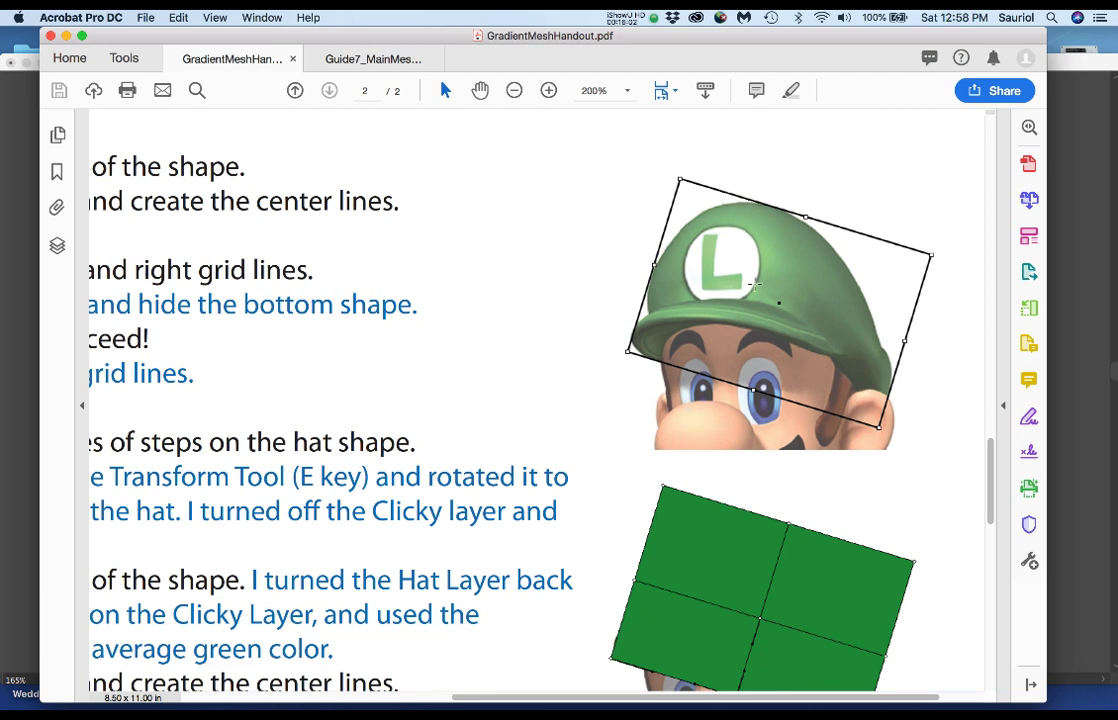
{"action": "scroll", "coordinate": [756, 284], "scroll_direction": "down", "scroll_amount": 2}
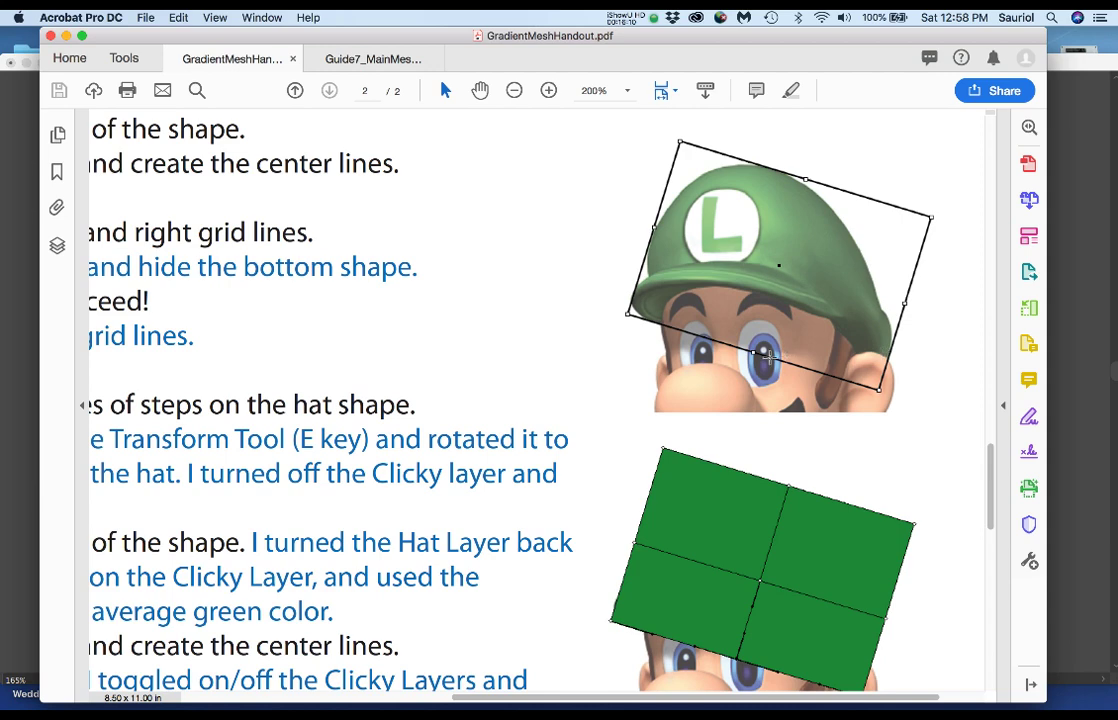
{"action": "scroll", "coordinate": [720, 300], "scroll_direction": "down", "scroll_amount": 2}
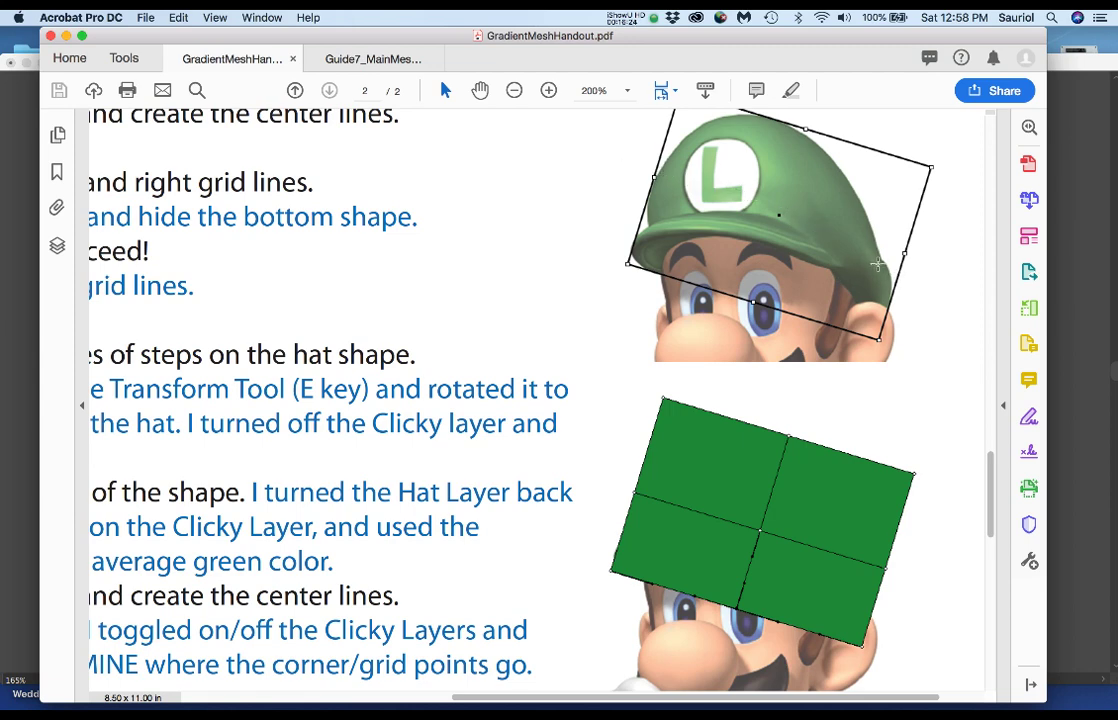
{"action": "scroll", "coordinate": [877, 263], "scroll_direction": "down", "scroll_amount": 5}
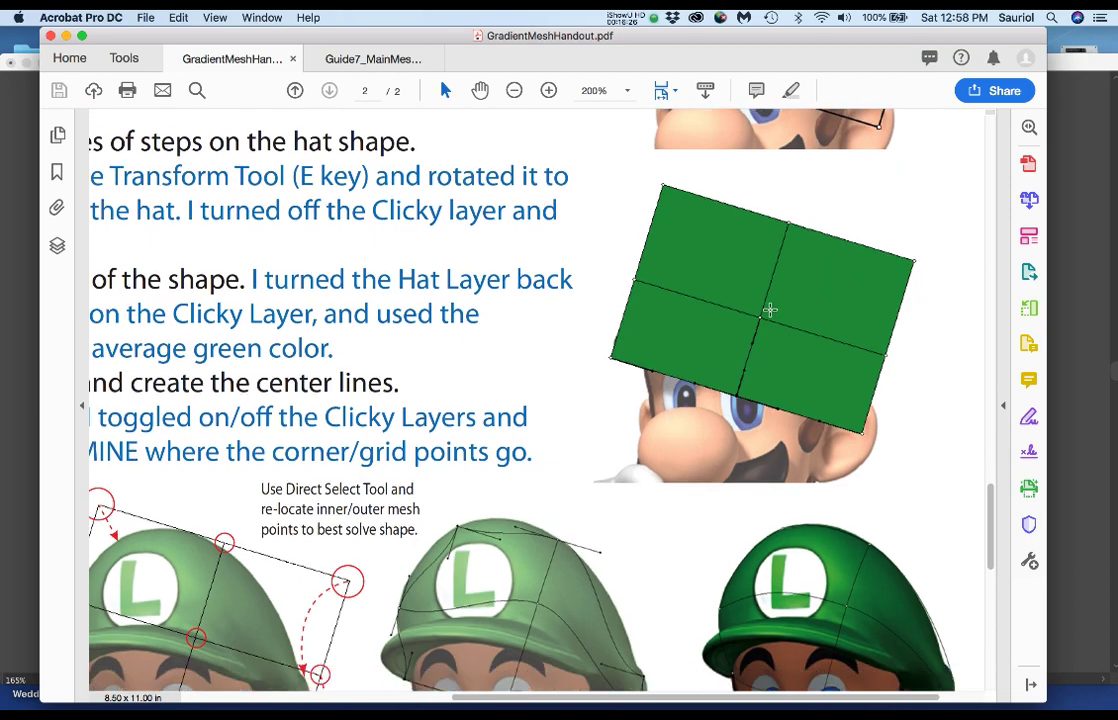
{"action": "scroll", "coordinate": [758, 322], "scroll_direction": "down", "scroll_amount": 4}
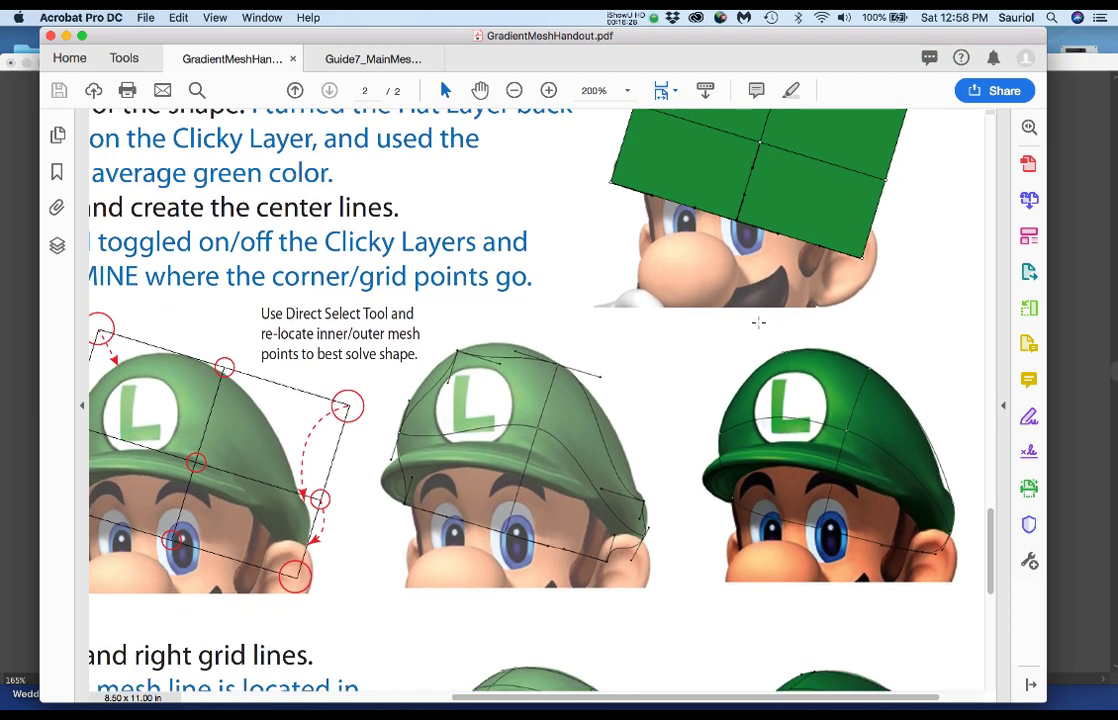
{"action": "scroll", "coordinate": [758, 322], "scroll_direction": "left", "scroll_amount": 9}
{"action": "scroll", "coordinate": [758, 322], "scroll_direction": "down", "scroll_amount": 2}
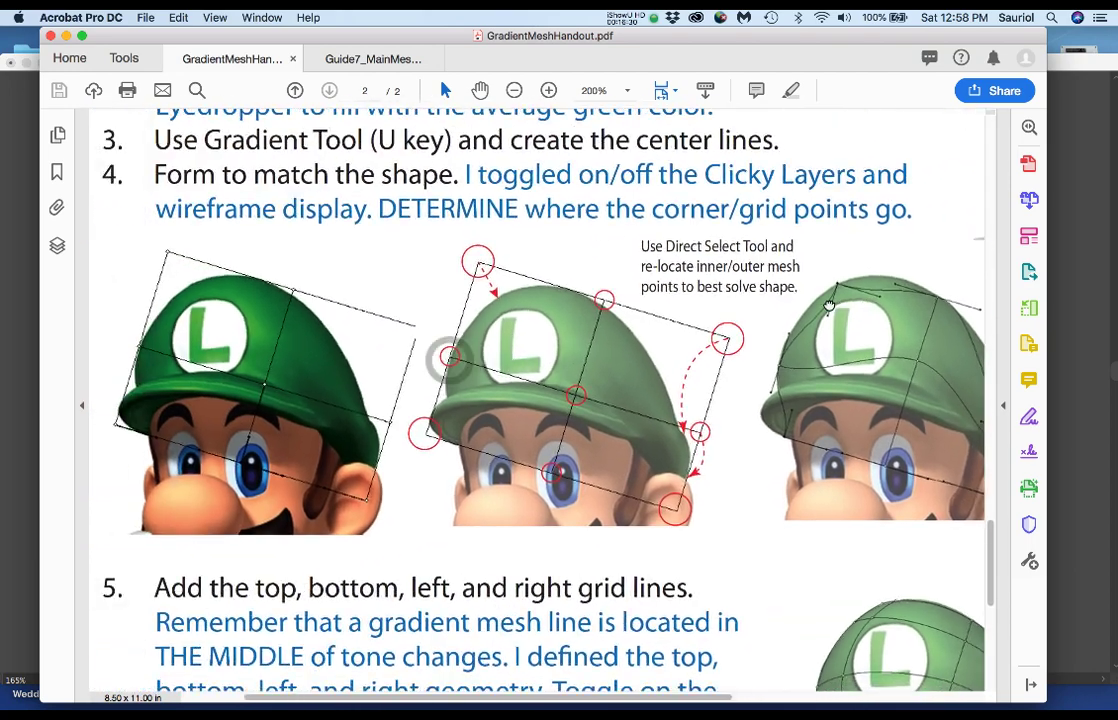
{"action": "scroll", "coordinate": [619, 324], "scroll_direction": "down", "scroll_amount": 1}
{"action": "scroll", "coordinate": [617, 340], "scroll_direction": "up", "scroll_amount": 1}
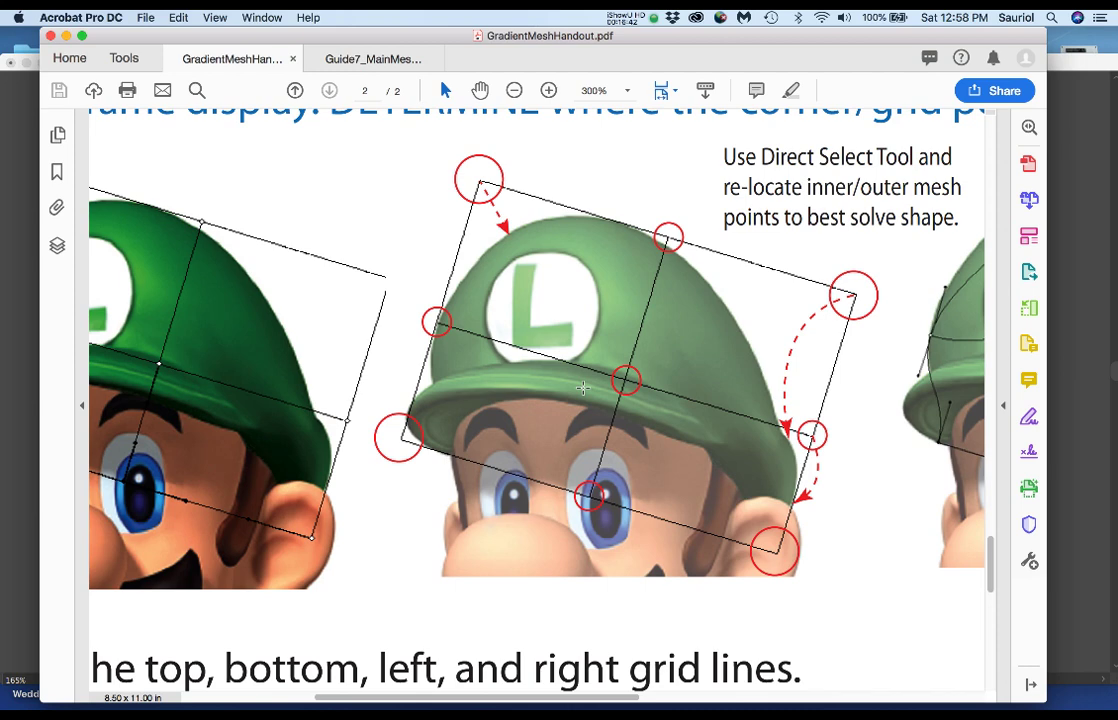
{"action": "scroll", "coordinate": [583, 388], "scroll_direction": "down", "scroll_amount": 2}
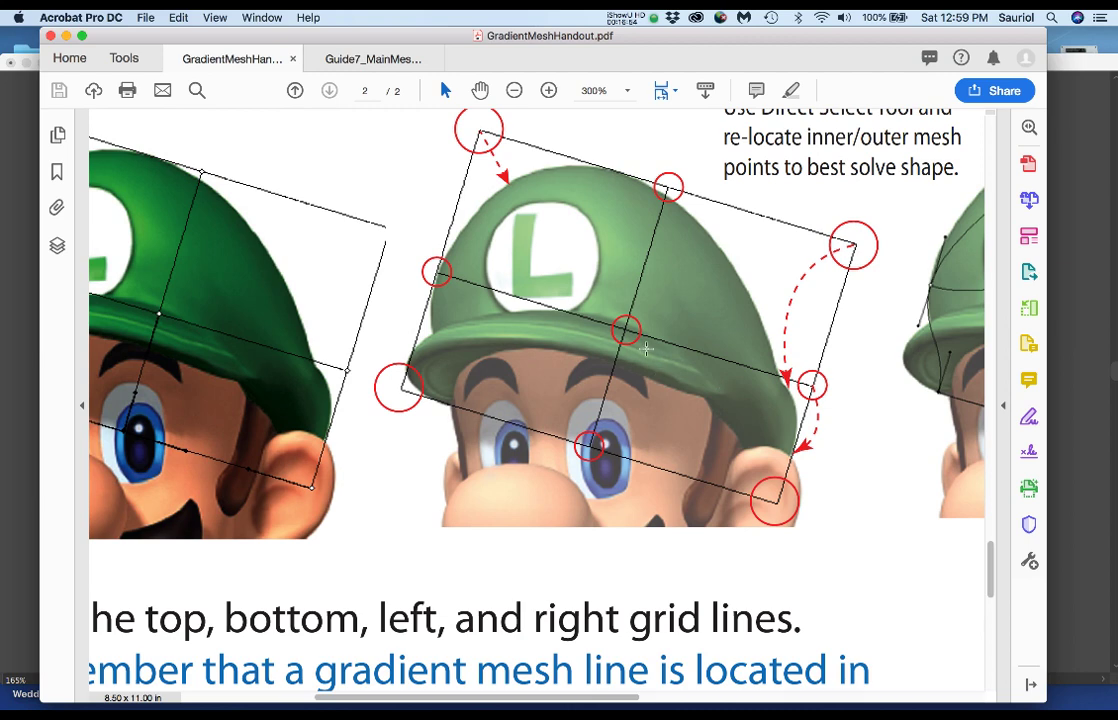
Examine up close how the relocated mesh points and handles fit the hat in the last two figures of handout step 4.
{"action": "scroll", "coordinate": [672, 360], "scroll_direction": "right", "scroll_amount": 10}
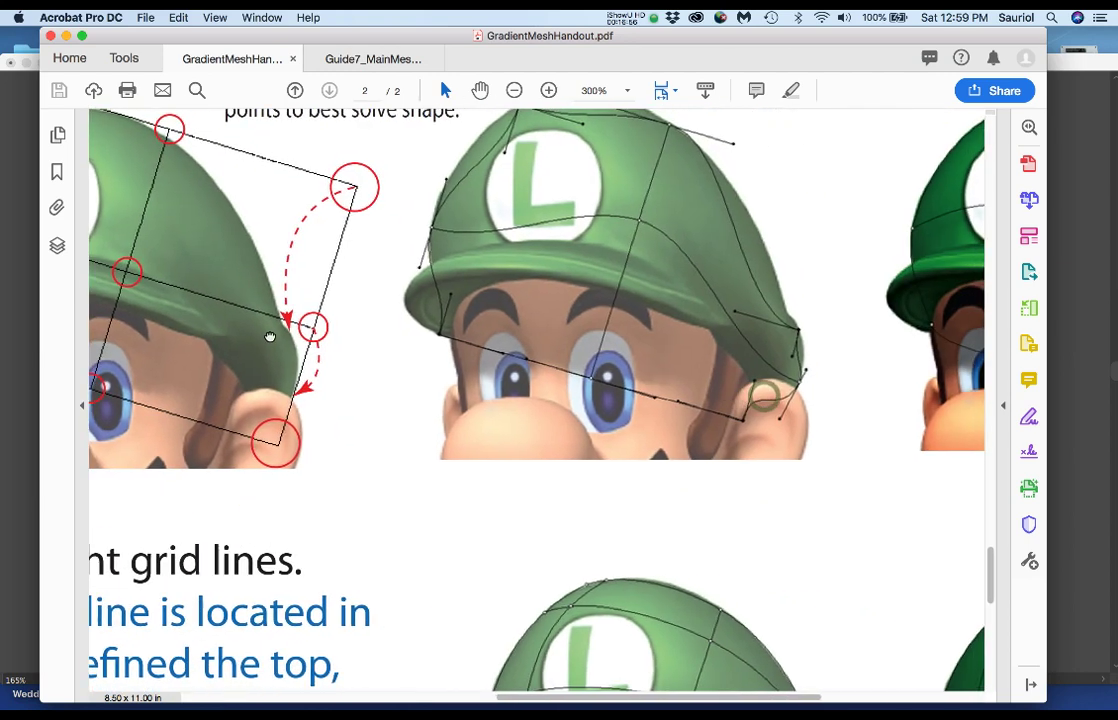
{"action": "scroll", "coordinate": [261, 379], "scroll_direction": "up", "scroll_amount": 1}
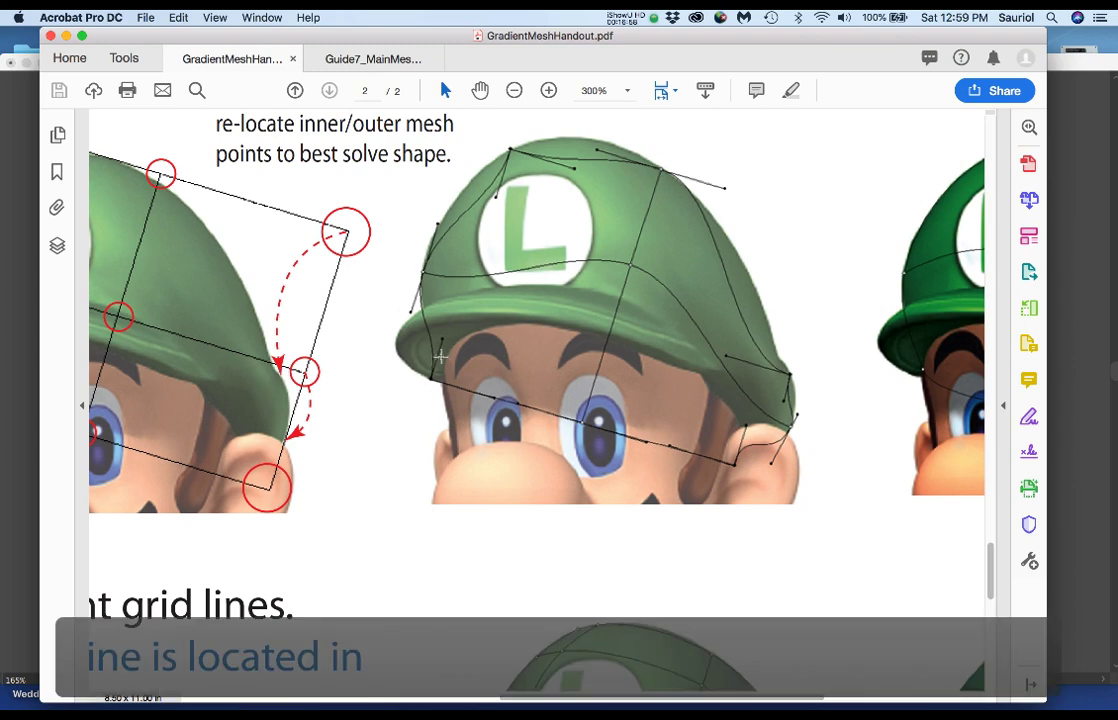
{"action": "scroll", "coordinate": [495, 243], "scroll_direction": "up", "scroll_amount": 1}
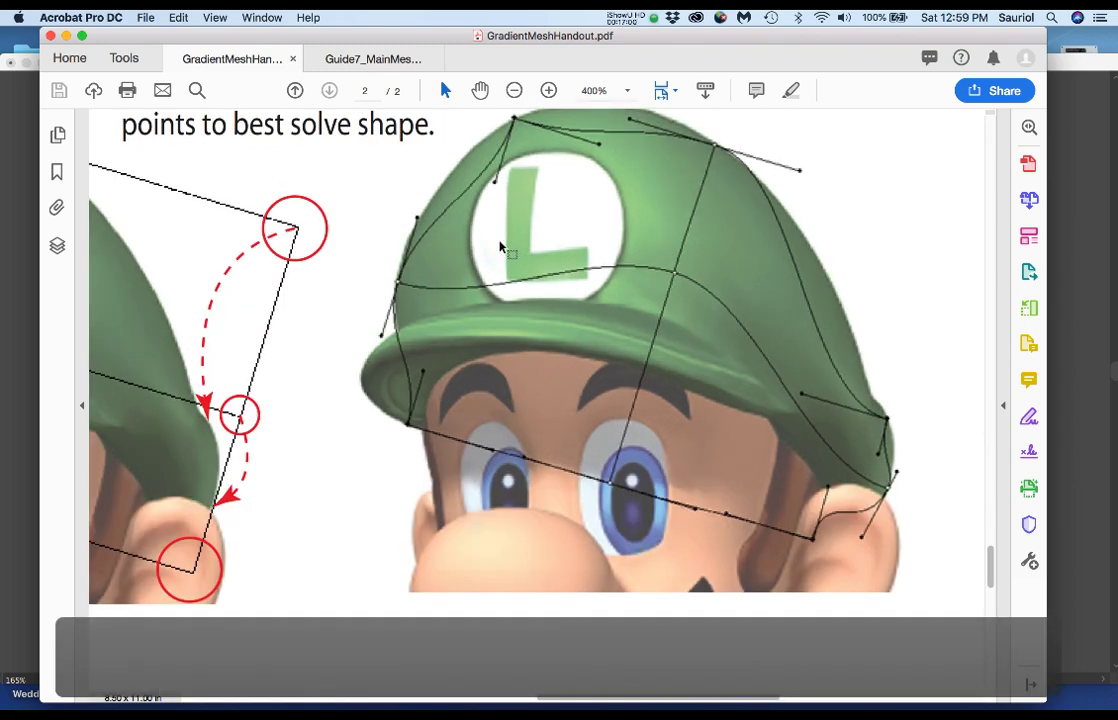
{"action": "scroll", "coordinate": [540, 220], "scroll_direction": "up", "scroll_amount": 2}
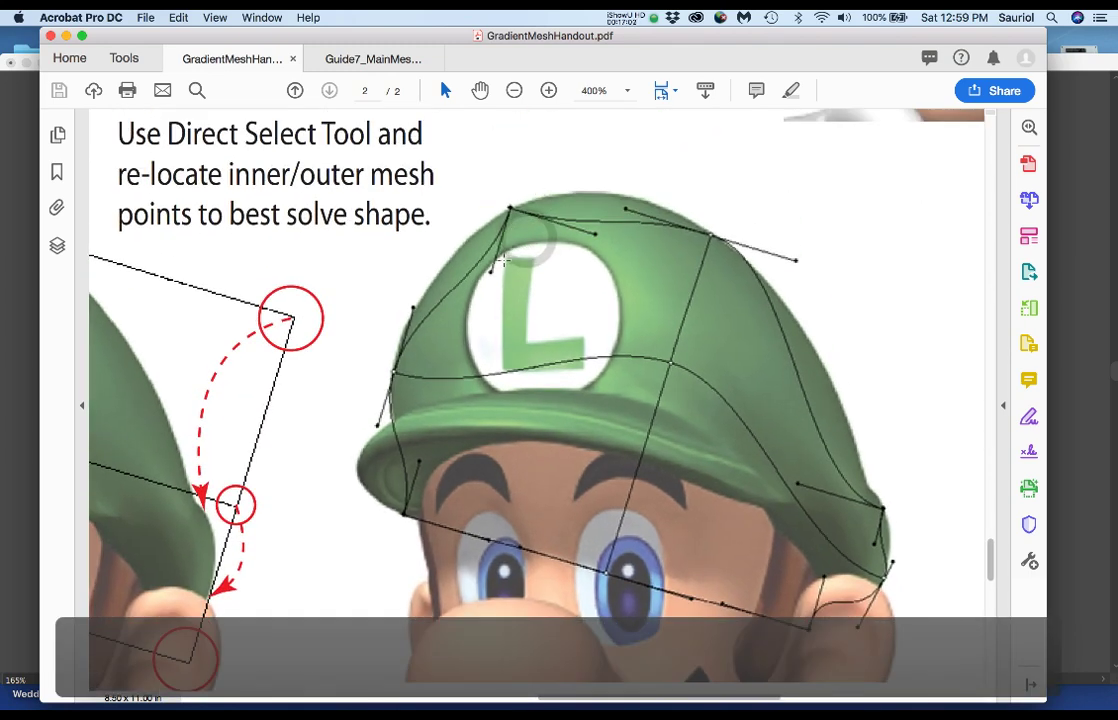
{"action": "scroll", "coordinate": [505, 256], "scroll_direction": "up", "scroll_amount": 1}
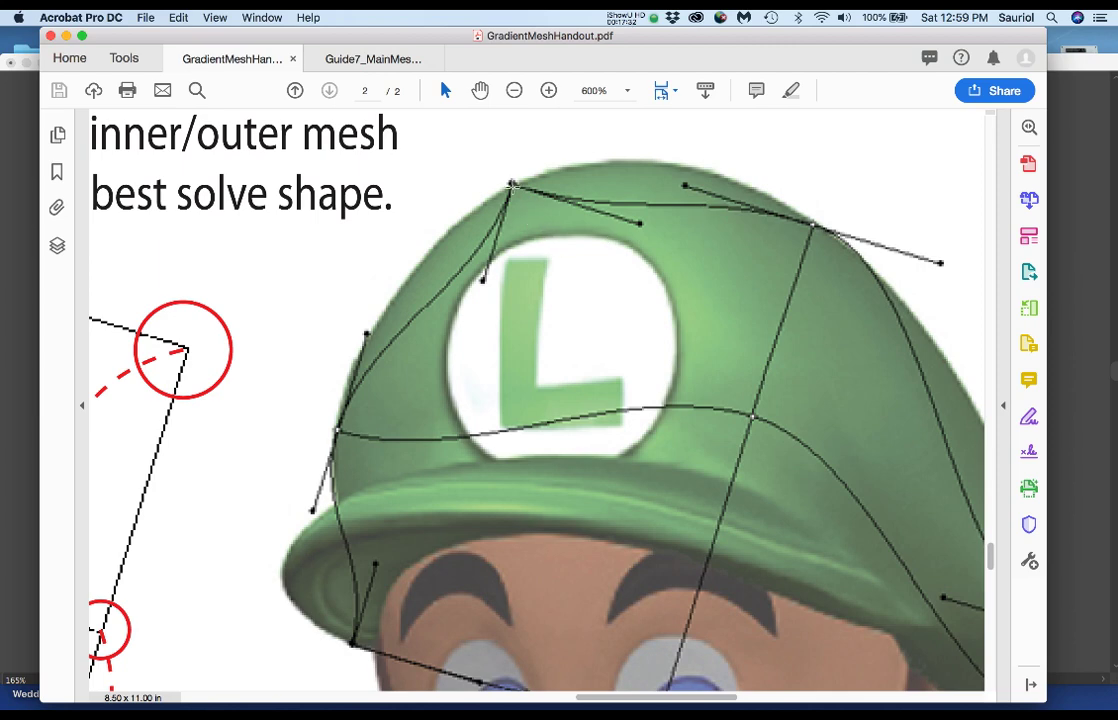
{"action": "key", "text": "super+minus"}
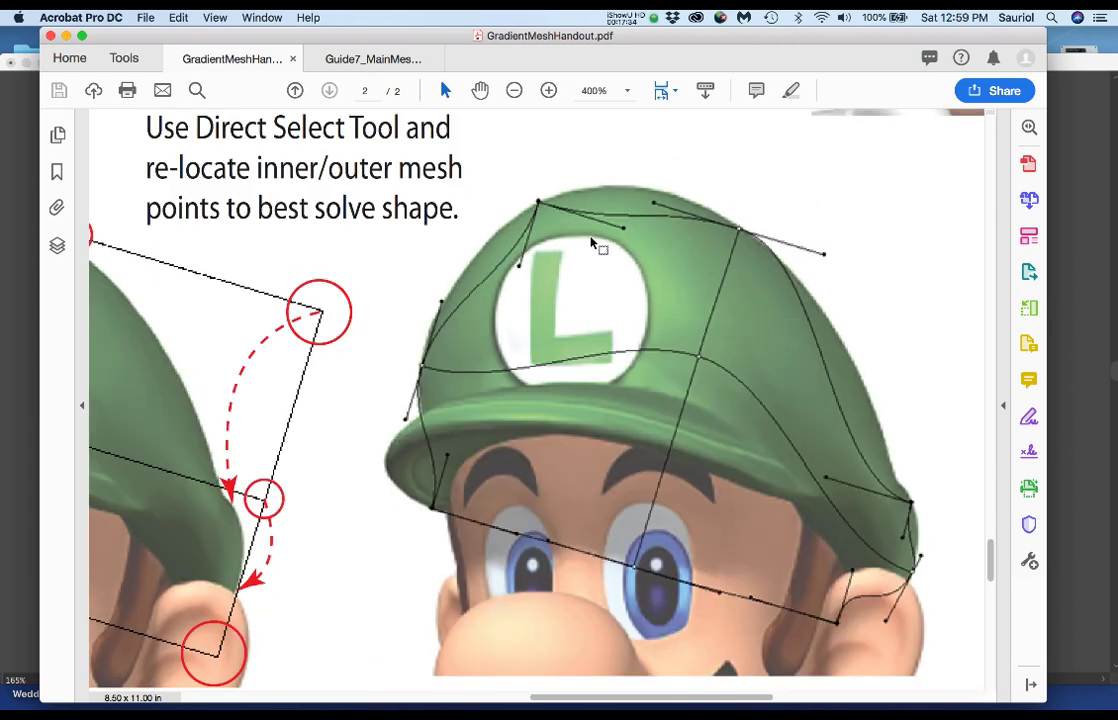
{"action": "key", "text": "super+minus"}
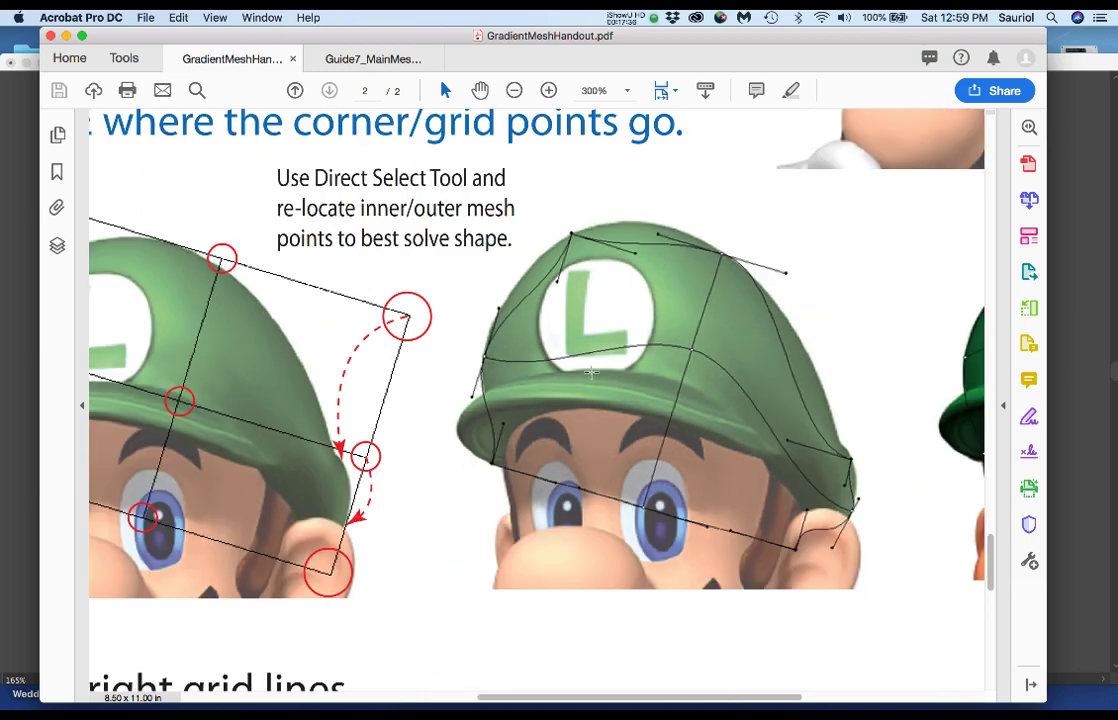
{"action": "scroll", "coordinate": [492, 347], "scroll_direction": "right", "scroll_amount": 5}
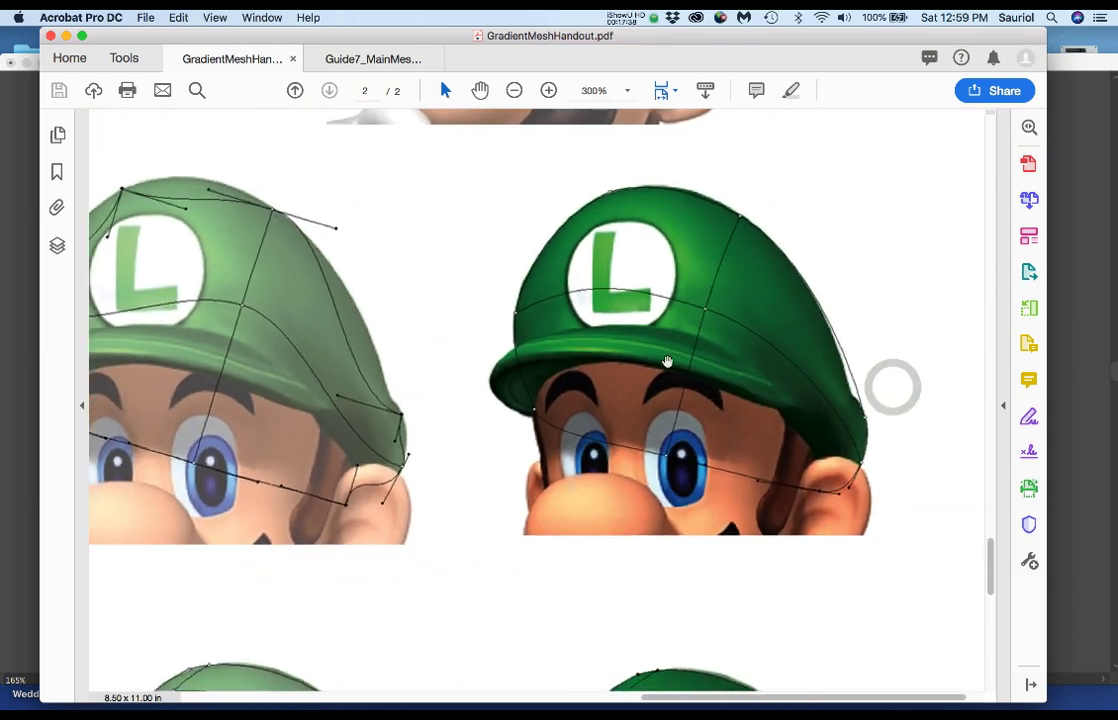
{"action": "scroll", "coordinate": [645, 350], "scroll_direction": "right", "scroll_amount": 2}
{"action": "scroll", "coordinate": [645, 350], "scroll_direction": "down", "scroll_amount": 1}
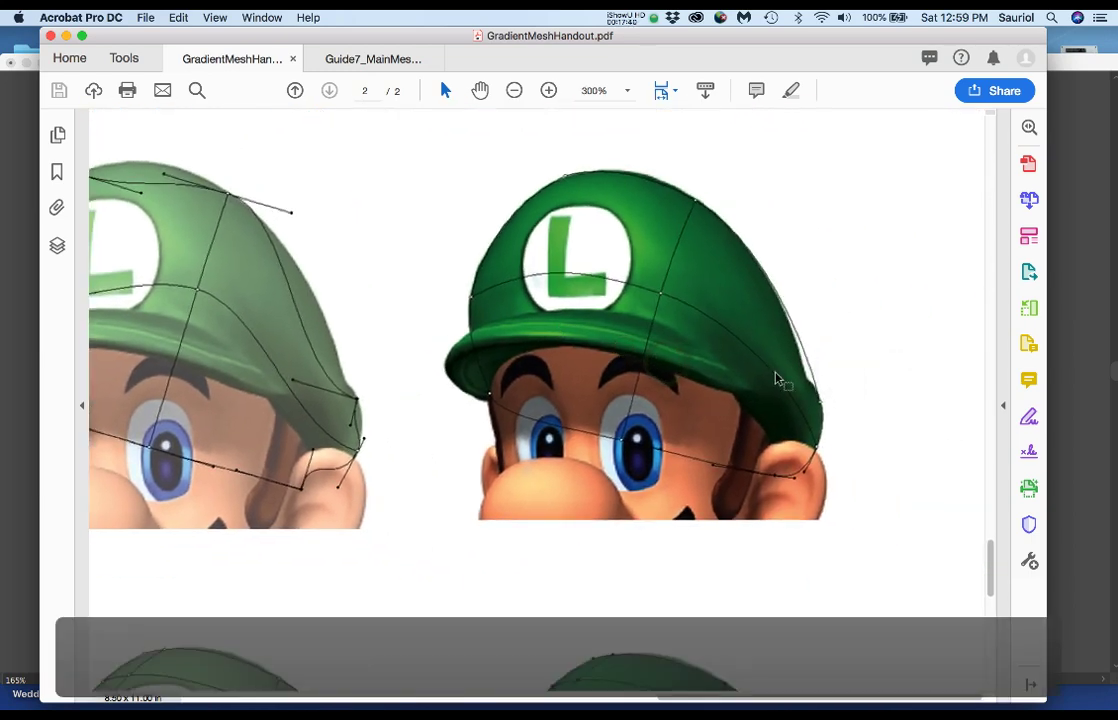
{"action": "scroll", "coordinate": [780, 380], "scroll_direction": "up", "scroll_amount": 2}
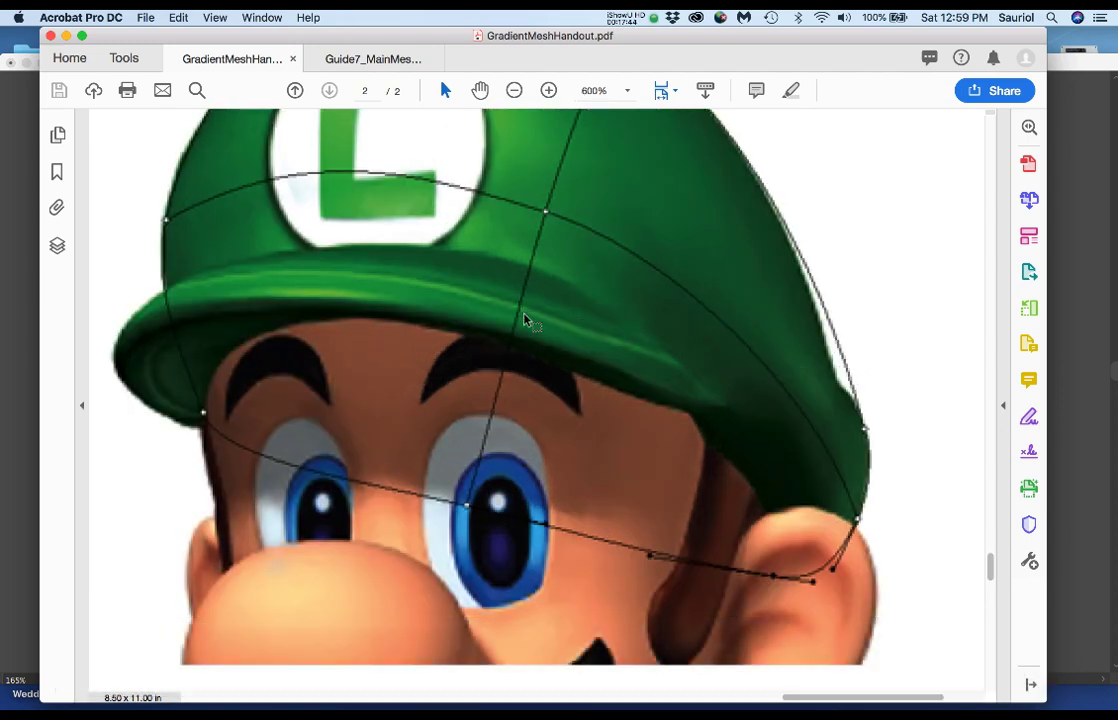
{"action": "scroll", "coordinate": [527, 320], "scroll_direction": "down", "scroll_amount": 1}
{"action": "scroll", "coordinate": [527, 320], "scroll_direction": "down", "scroll_amount": 1}
{"action": "scroll", "coordinate": [522, 322], "scroll_direction": "down", "scroll_amount": 1}
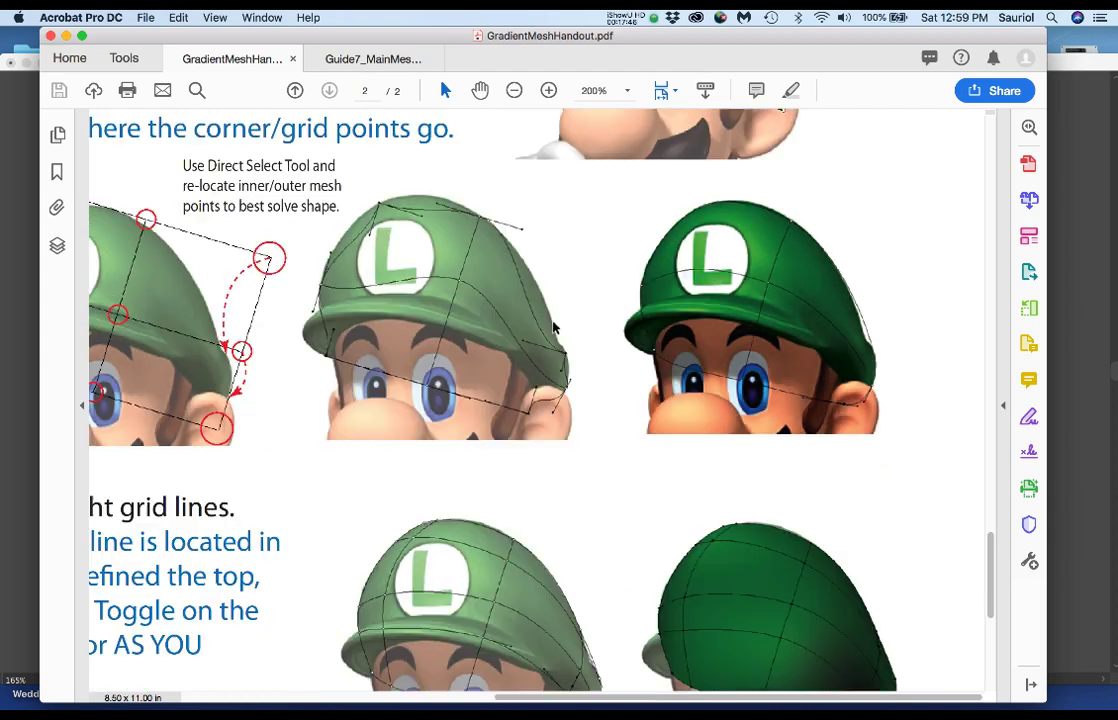
Compare the added outer grid lines on the faded hat with the colored mesh beside it in handout step 5.
{"action": "scroll", "coordinate": [515, 432], "scroll_direction": "down", "scroll_amount": 3}
{"action": "scroll", "coordinate": [511, 486], "scroll_direction": "up", "scroll_amount": 2}
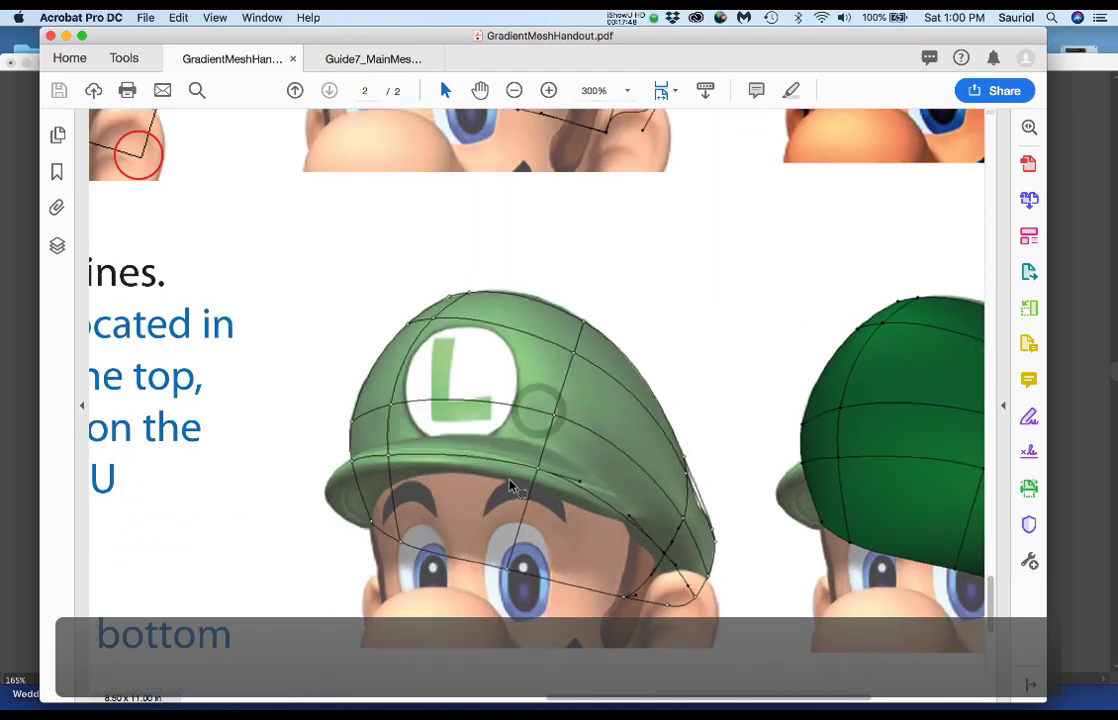
{"action": "scroll", "coordinate": [511, 486], "scroll_direction": "down", "scroll_amount": 3}
{"action": "scroll", "coordinate": [511, 486], "scroll_direction": "right", "scroll_amount": 2}
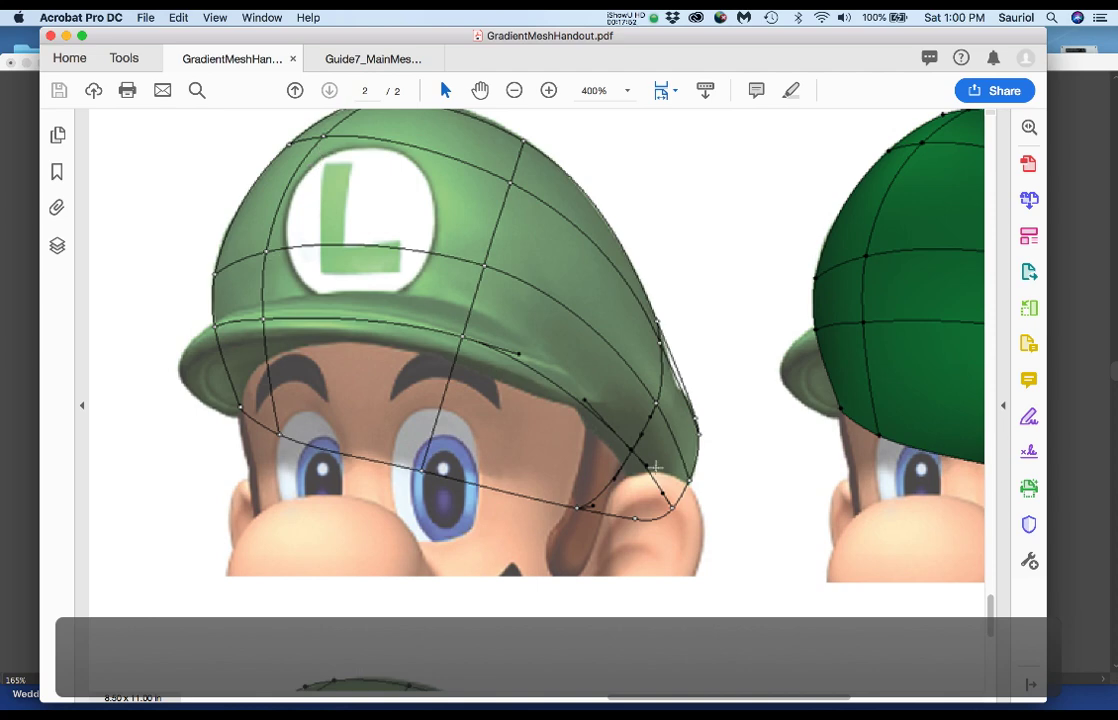
{"action": "scroll", "coordinate": [616, 300], "scroll_direction": "right", "scroll_amount": 4}
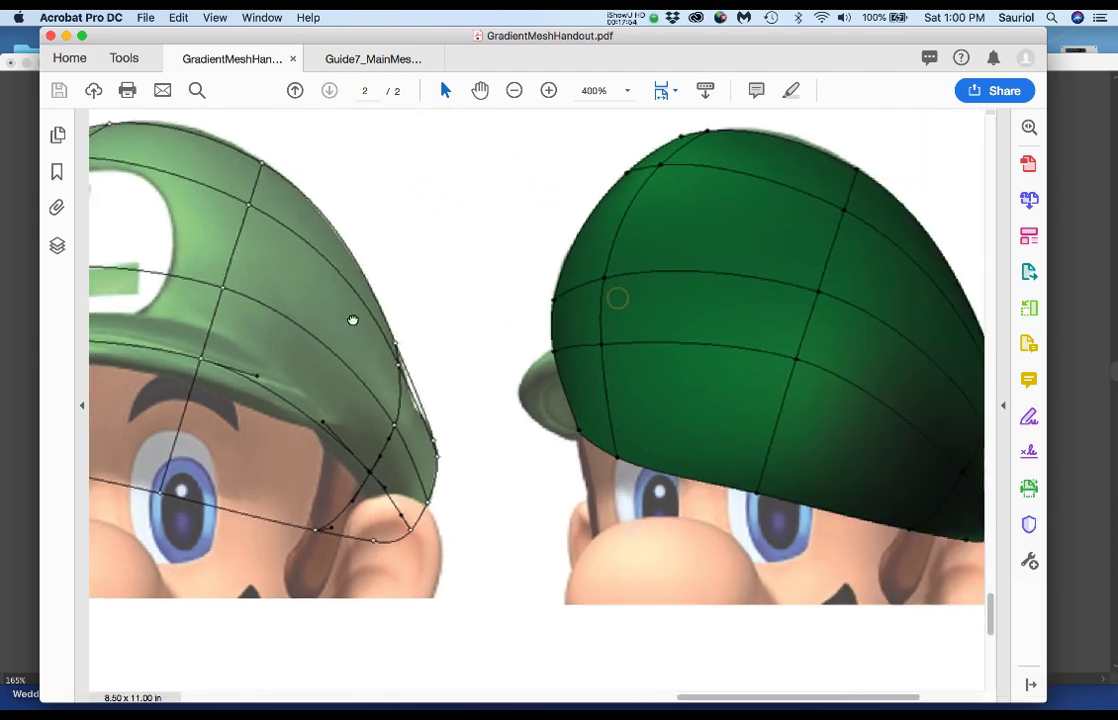
{"action": "scroll", "coordinate": [620, 325], "scroll_direction": "right", "scroll_amount": 2}
{"action": "scroll", "coordinate": [639, 341], "scroll_direction": "left", "scroll_amount": 5}
{"action": "scroll", "coordinate": [639, 341], "scroll_direction": "up", "scroll_amount": 2}
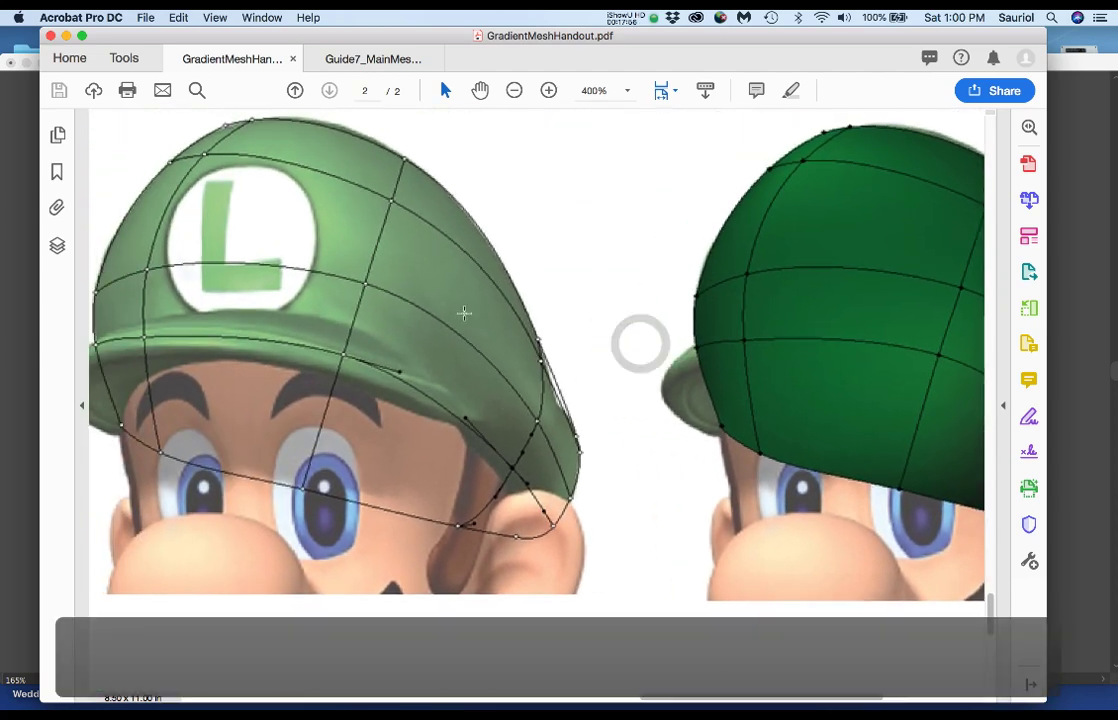
{"action": "key", "text": "super+minus"}
{"action": "key", "text": "super+minus"}
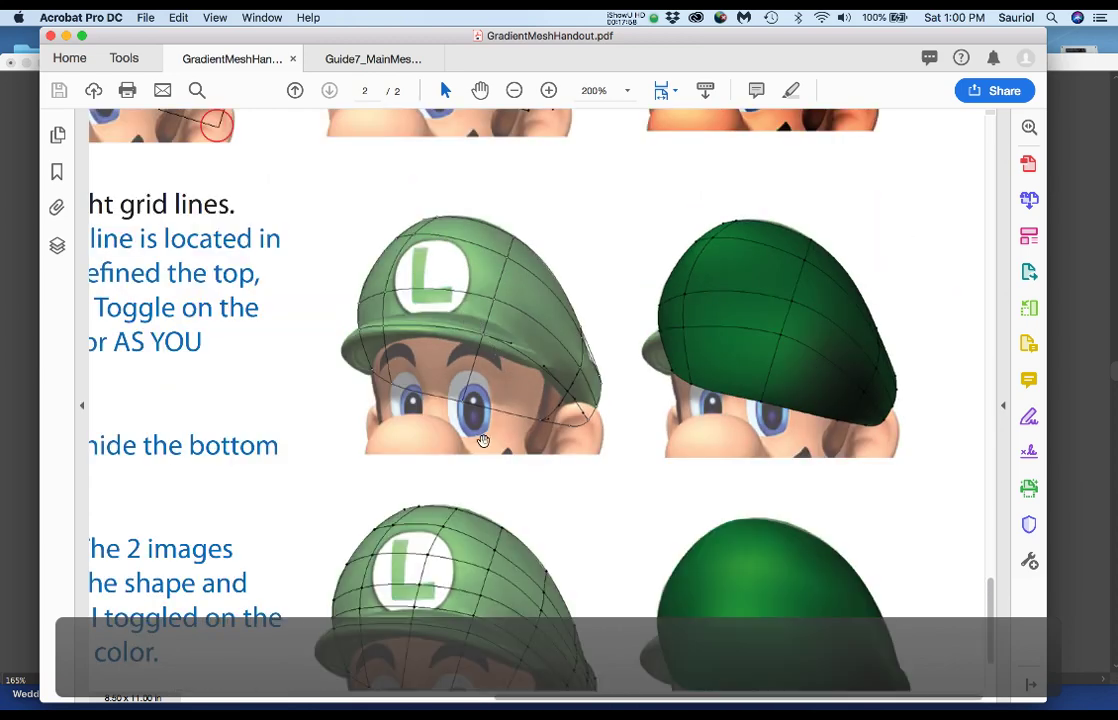
Examine up close the dense mesh lines and points along the faded hat's outer edge in handout step 6.
{"action": "scroll", "coordinate": [531, 358], "scroll_direction": "right", "scroll_amount": 2}
{"action": "scroll", "coordinate": [531, 358], "scroll_direction": "down", "scroll_amount": 1}
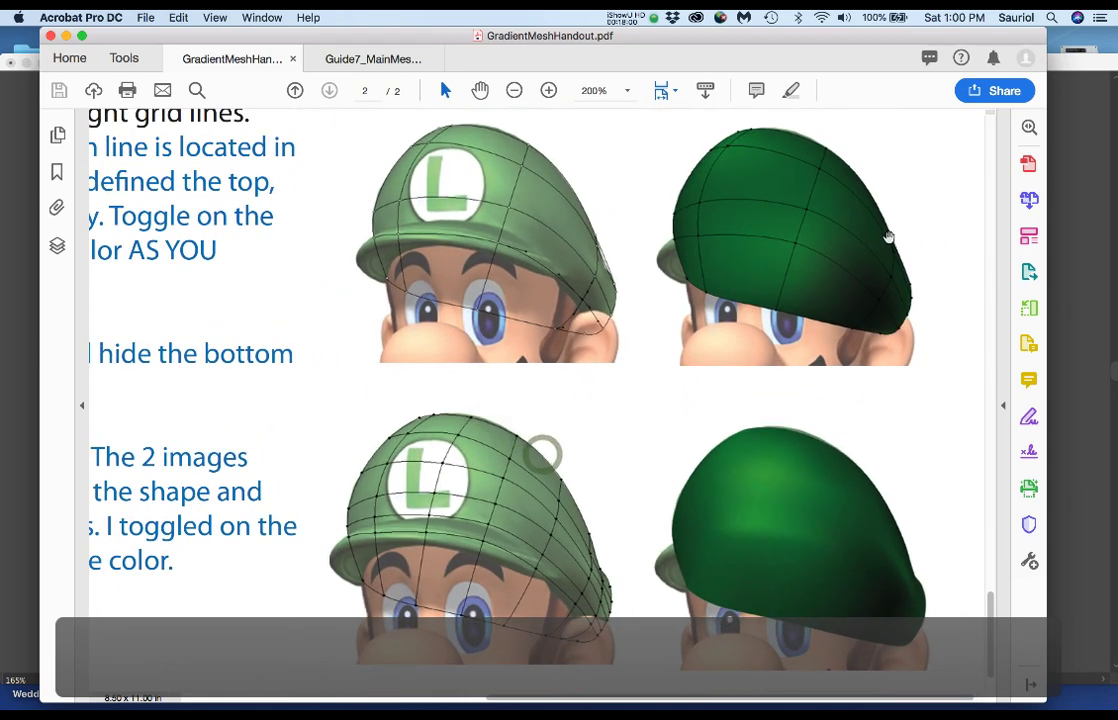
{"action": "scroll", "coordinate": [590, 415], "scroll_direction": "down", "scroll_amount": 1}
{"action": "scroll", "coordinate": [590, 415], "scroll_direction": "left", "scroll_amount": 2}
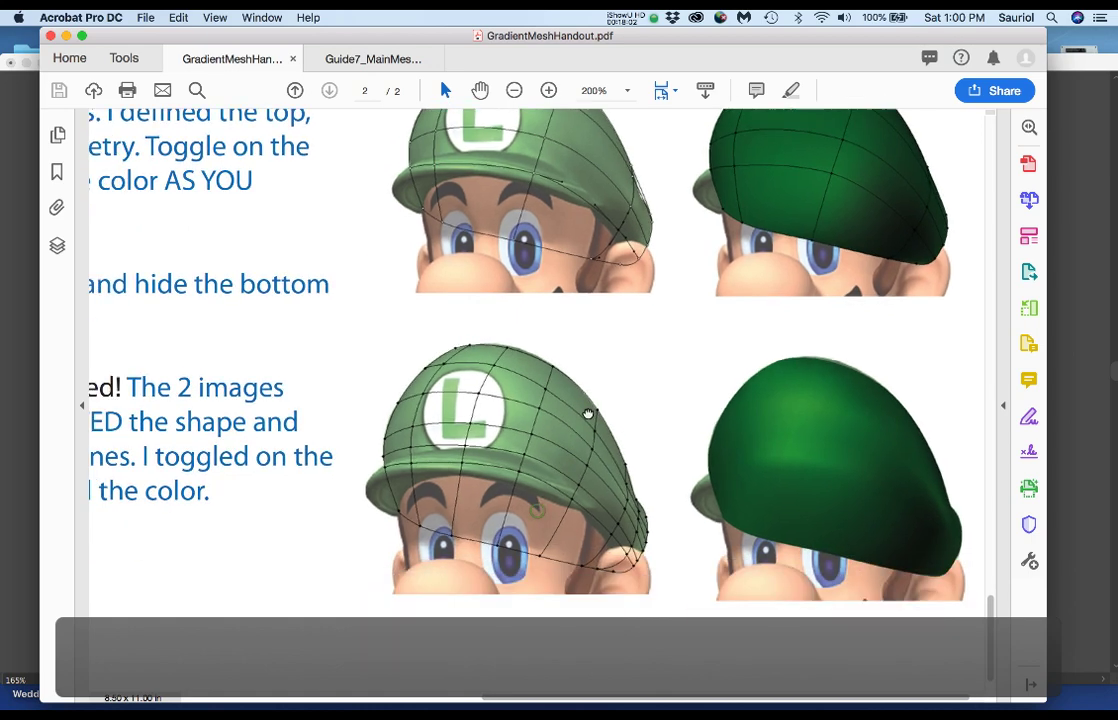
{"action": "key", "text": "super+equal"}
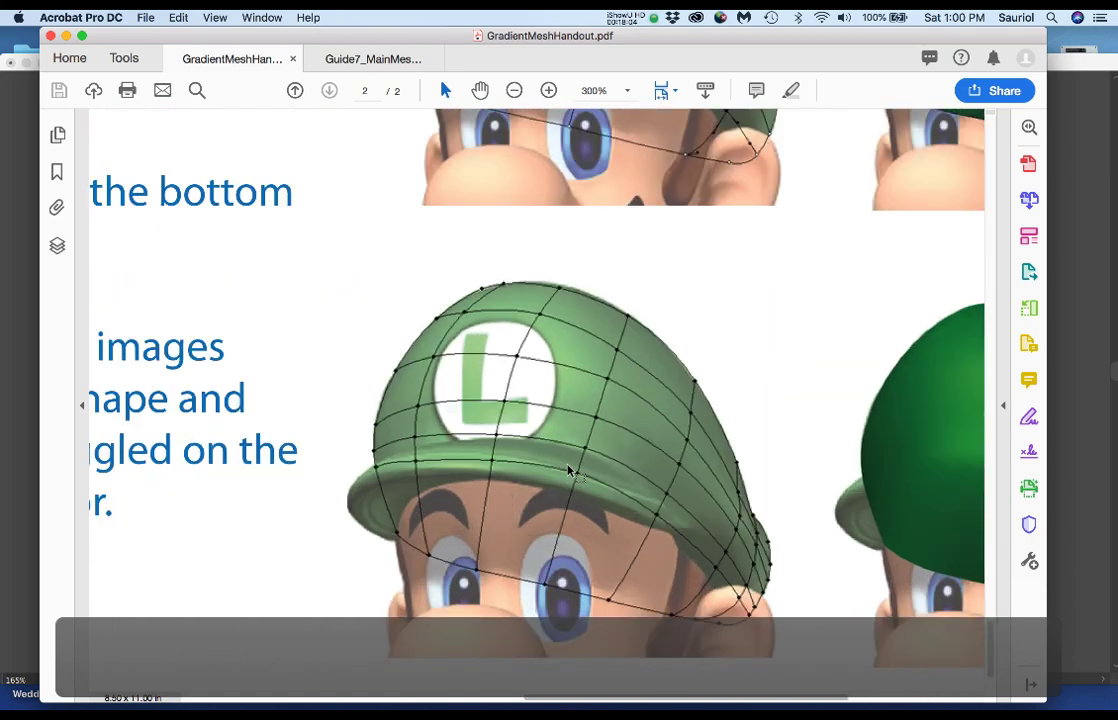
{"action": "key", "text": "super+equal"}
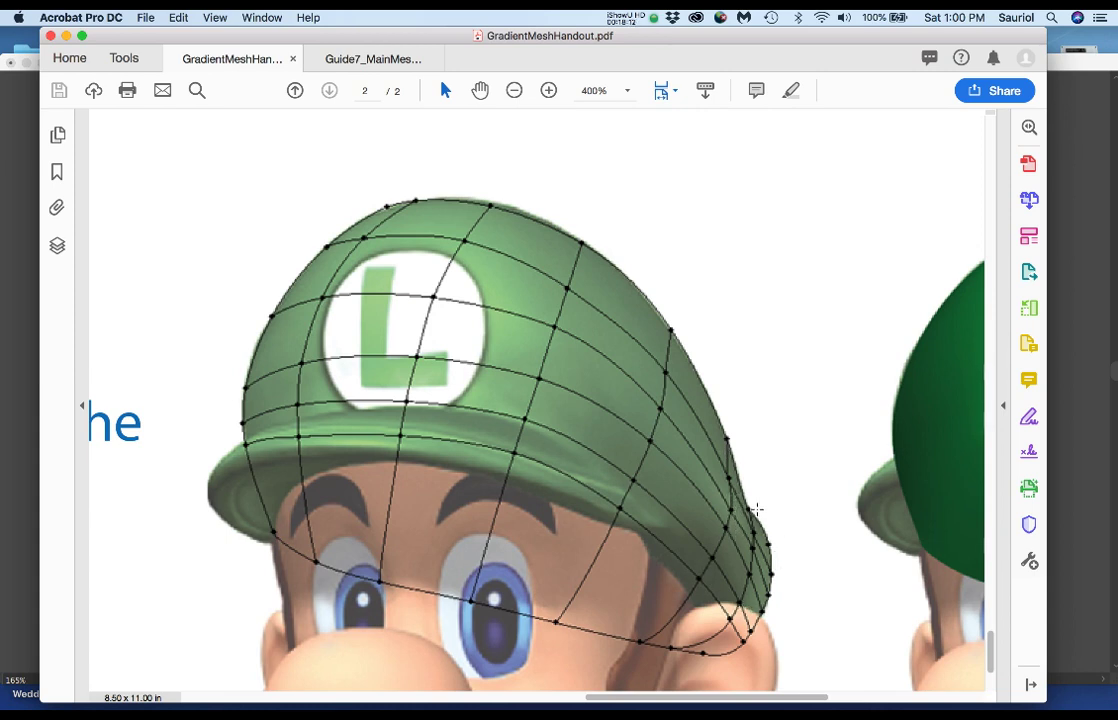
{"action": "left_click", "coordinate": [762, 520]}
{"action": "left_click", "coordinate": [762, 520]}
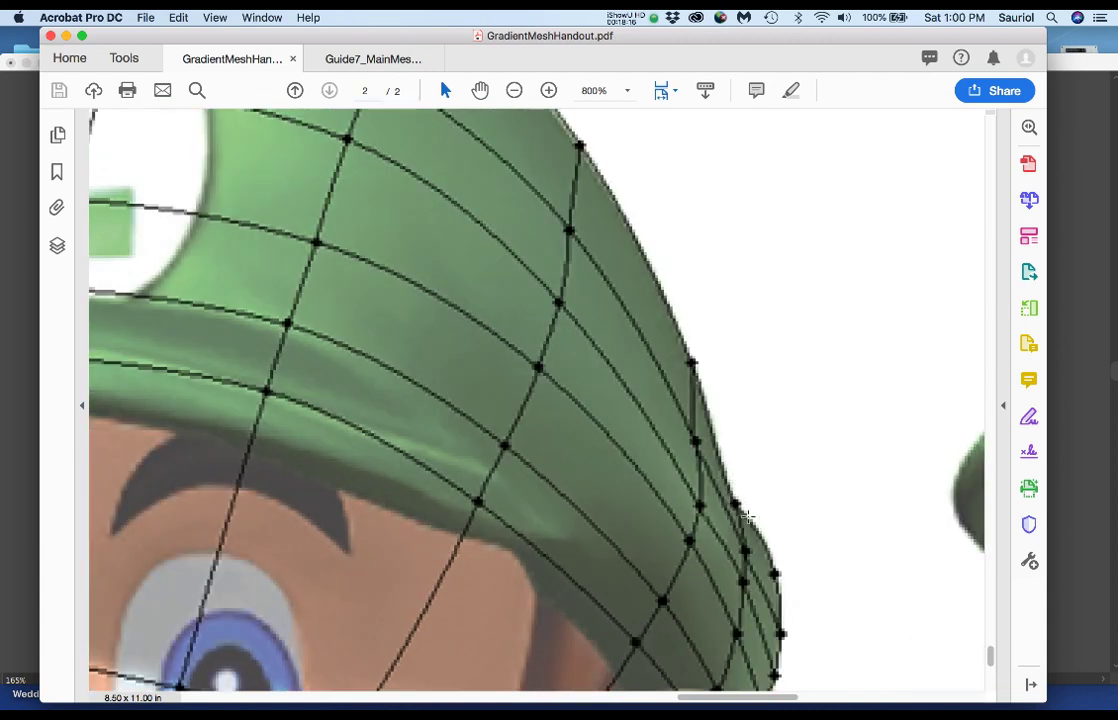
{"action": "left_click", "coordinate": [735, 493], "text": "alt"}
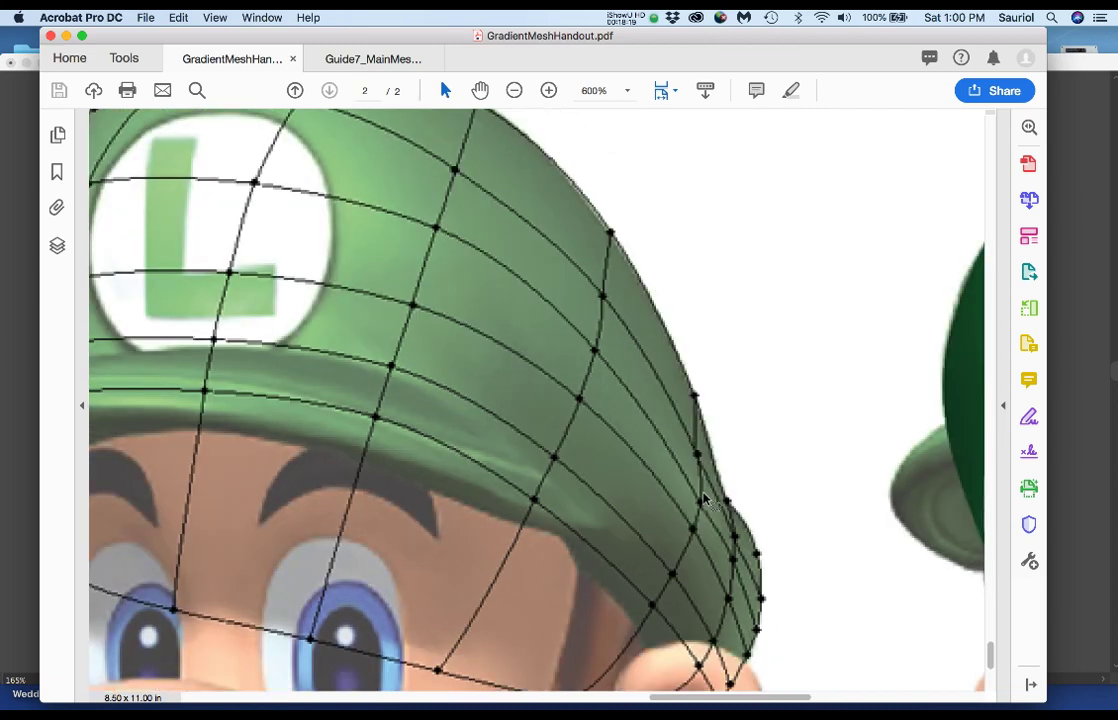
{"action": "left_click", "coordinate": [705, 498], "text": "alt"}
{"action": "left_click", "coordinate": [715, 493], "text": "alt"}
{"action": "left_click", "coordinate": [725, 488], "text": "alt"}
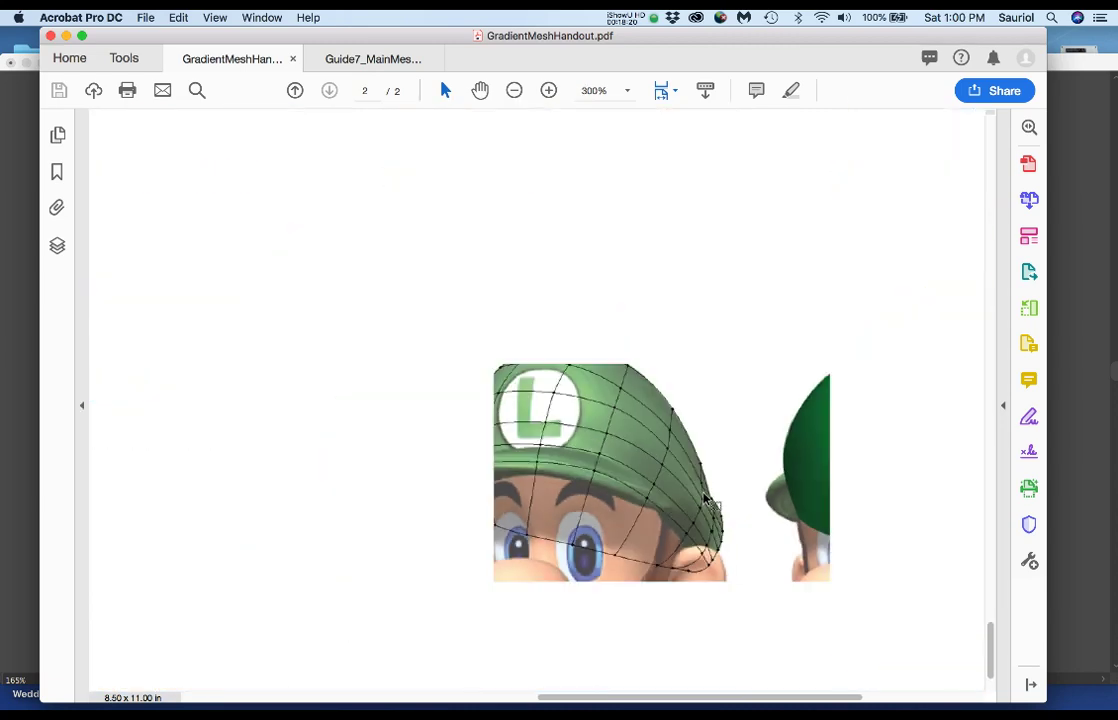
Compare the fully meshed hat with the finished colored hat, and review the instructions of handout steps 5 and 6.
{"action": "scroll", "coordinate": [660, 430], "scroll_direction": "right", "scroll_amount": 3}
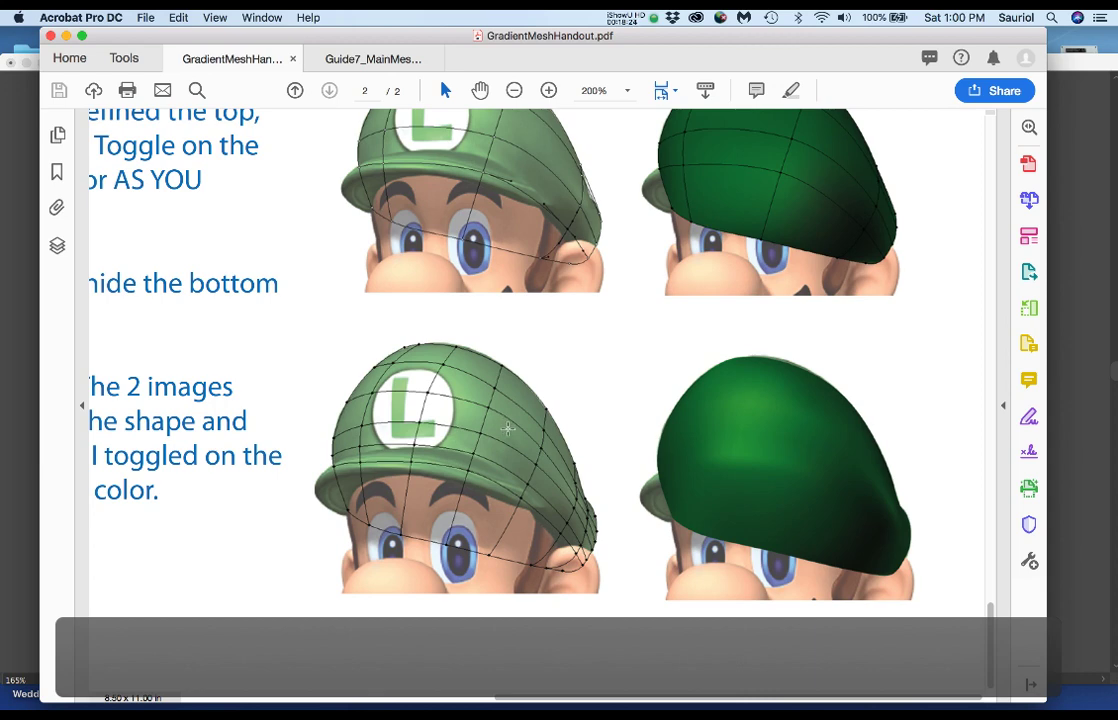
{"action": "left_click", "coordinate": [820, 497]}
{"action": "left_click", "coordinate": [826, 501], "text": "alt"}
{"action": "left_click", "coordinate": [825, 500], "text": "alt"}
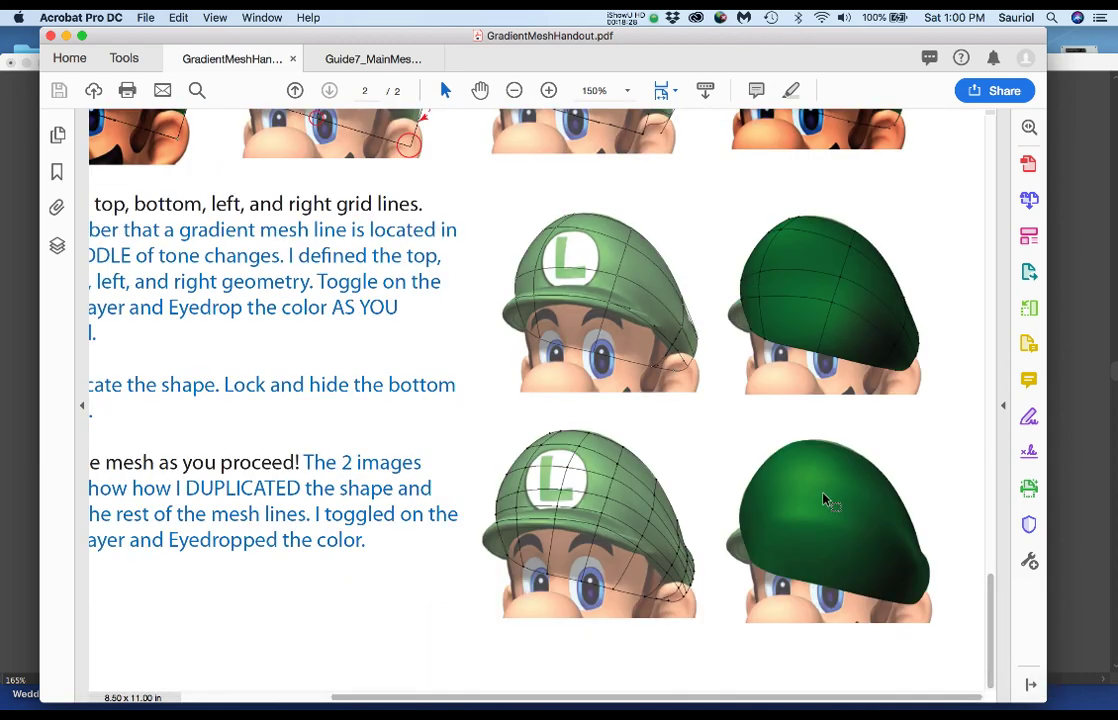
{"action": "left_click", "coordinate": [824, 500], "text": "alt"}
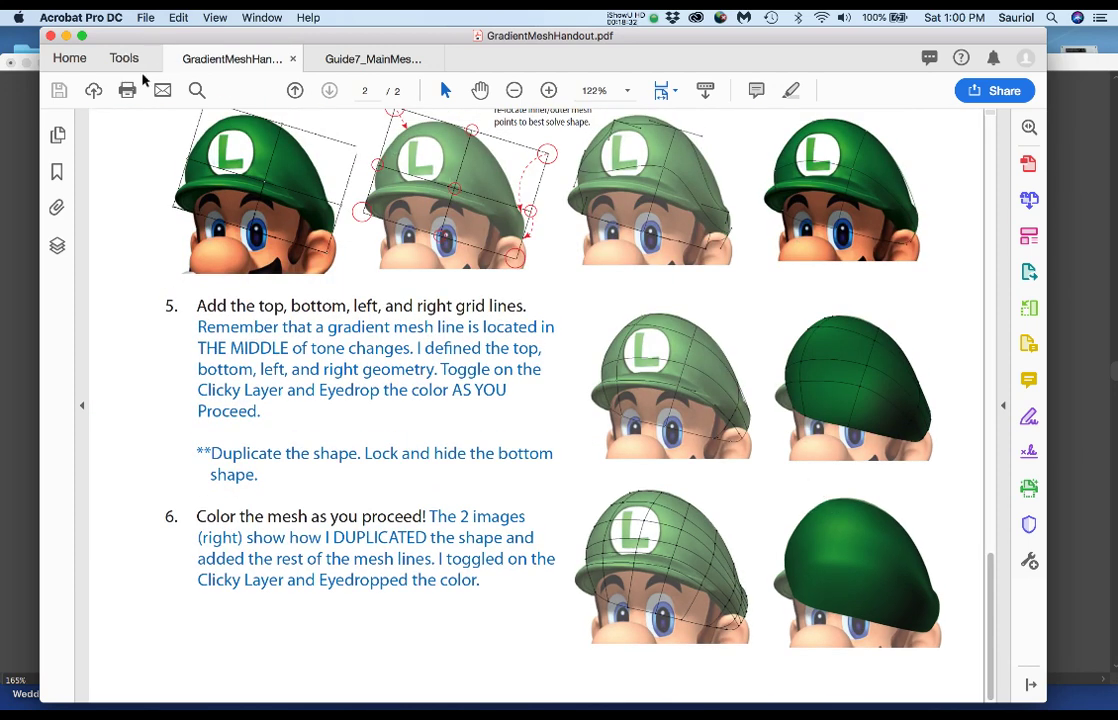
Switch to Guide7_MainMesh_AssignmentGuide.pdf and show the page 3 instructions for positioning the starting rectangle on the pepper.
{"action": "left_click", "coordinate": [341, 63]}
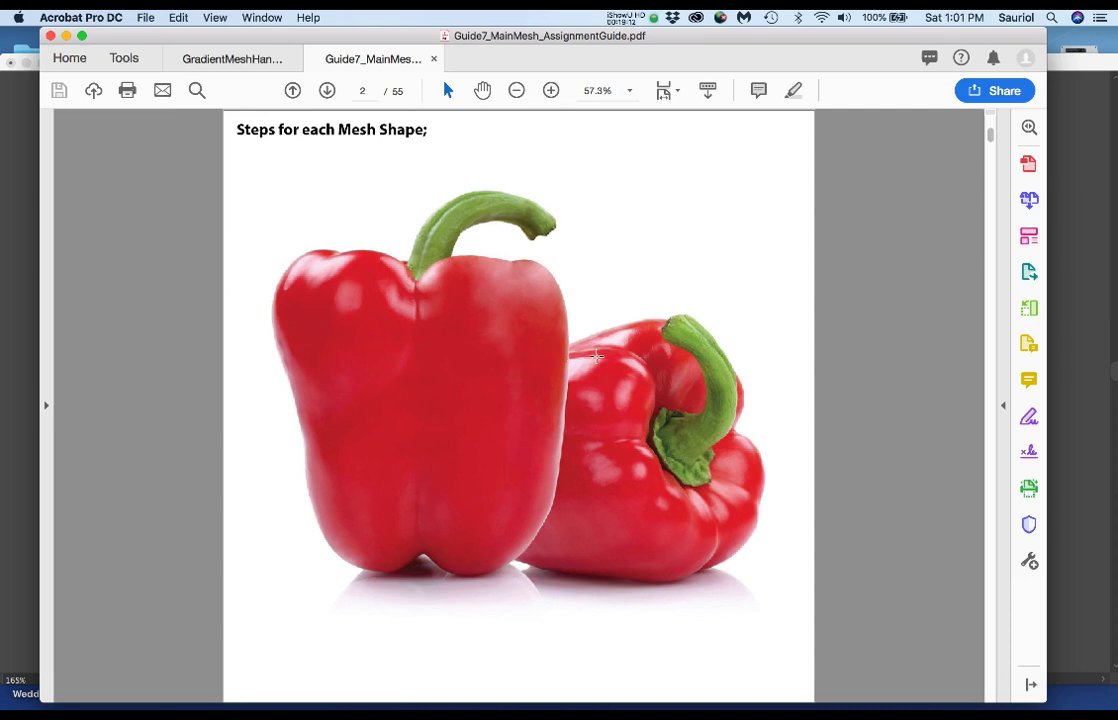
{"action": "scroll", "coordinate": [596, 355], "scroll_direction": "down", "scroll_amount": 3}
{"action": "scroll", "coordinate": [596, 355], "scroll_direction": "up", "scroll_amount": 3}
{"action": "scroll", "coordinate": [594, 345], "scroll_direction": "down", "scroll_amount": 1}
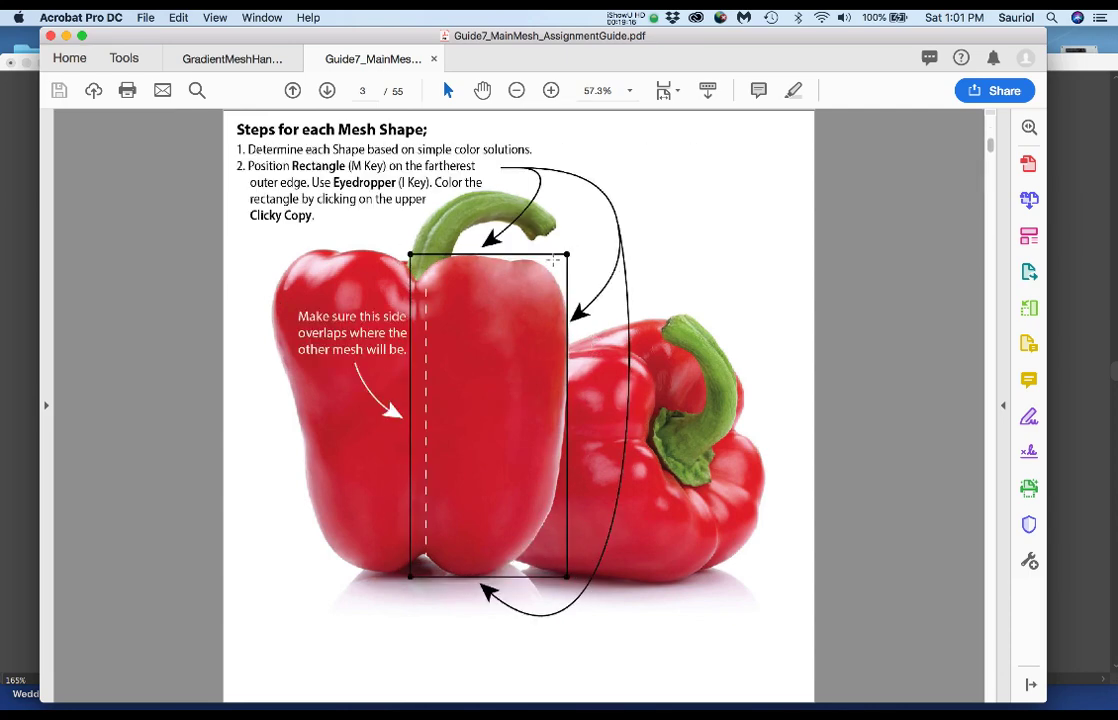
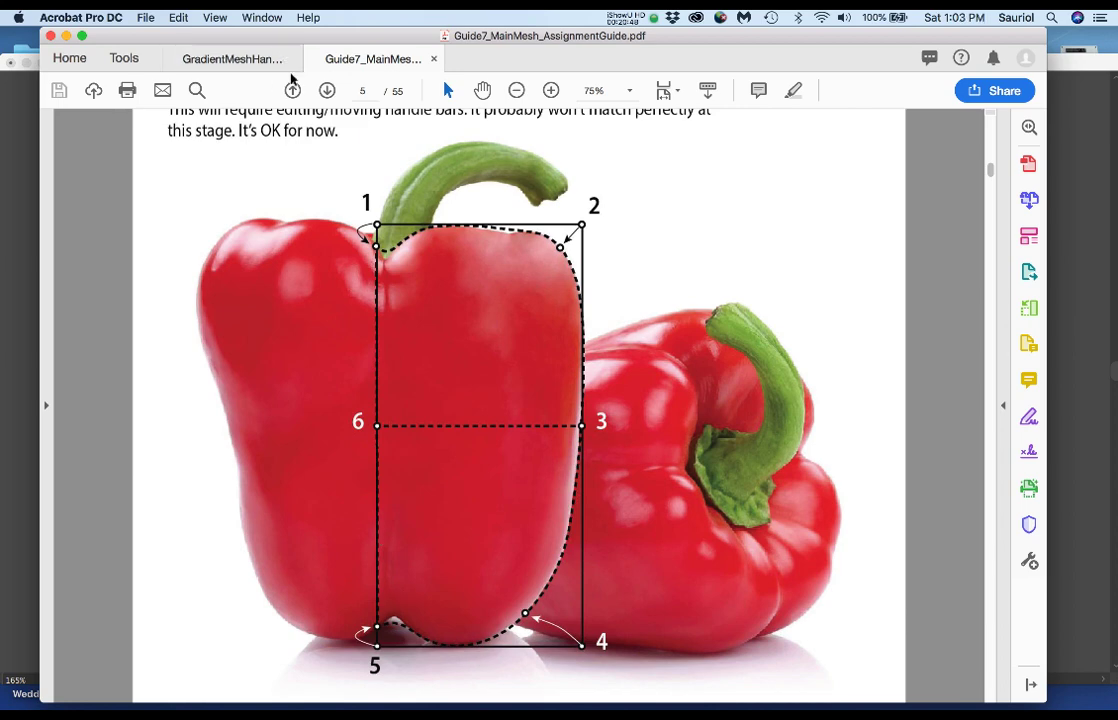
Compare the pepper's 1st, 2nd and 3rd Stage mesh lines on pages 6 to 8 of the guide.
{"action": "left_click", "coordinate": [327, 90]}
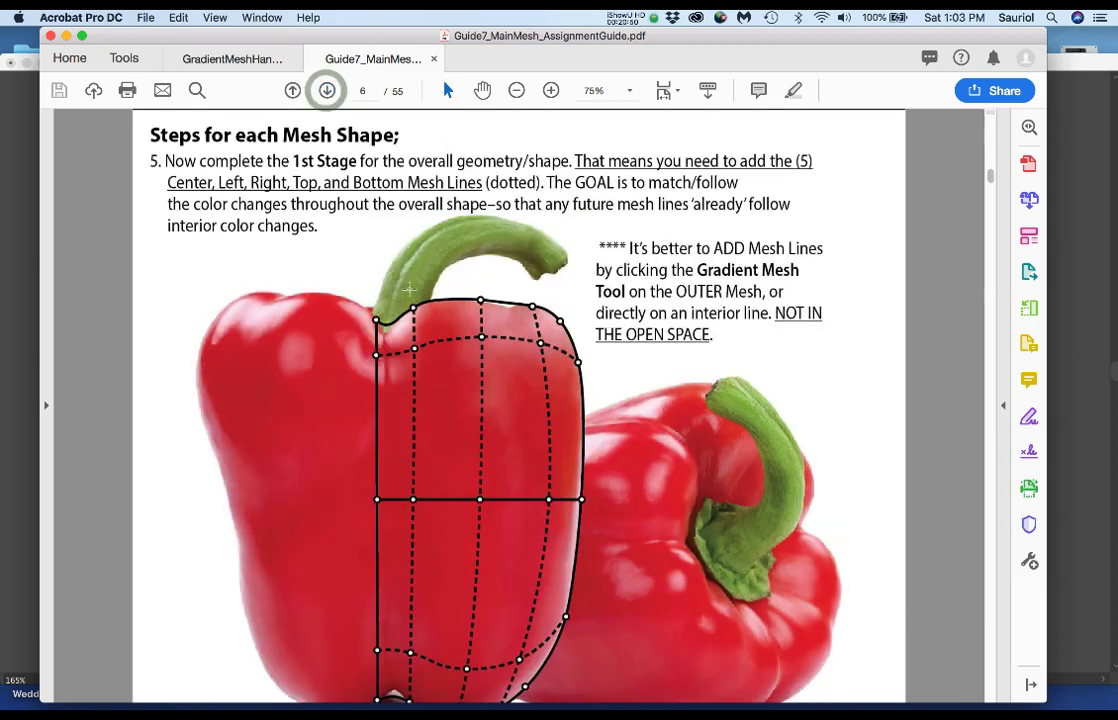
{"action": "scroll", "coordinate": [480, 400], "scroll_direction": "down", "scroll_amount": 1}
{"action": "scroll", "coordinate": [446, 288], "scroll_direction": "down", "scroll_amount": 1}
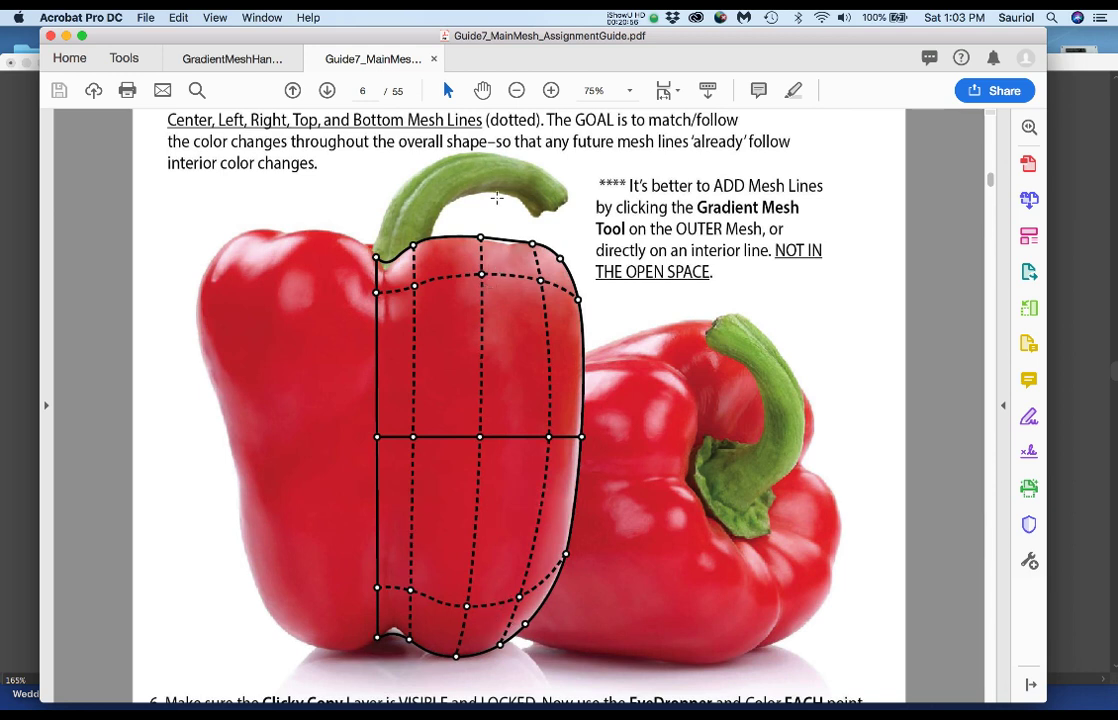
{"action": "left_click", "coordinate": [327, 90]}
{"action": "scroll", "coordinate": [473, 297], "scroll_direction": "down", "scroll_amount": 2}
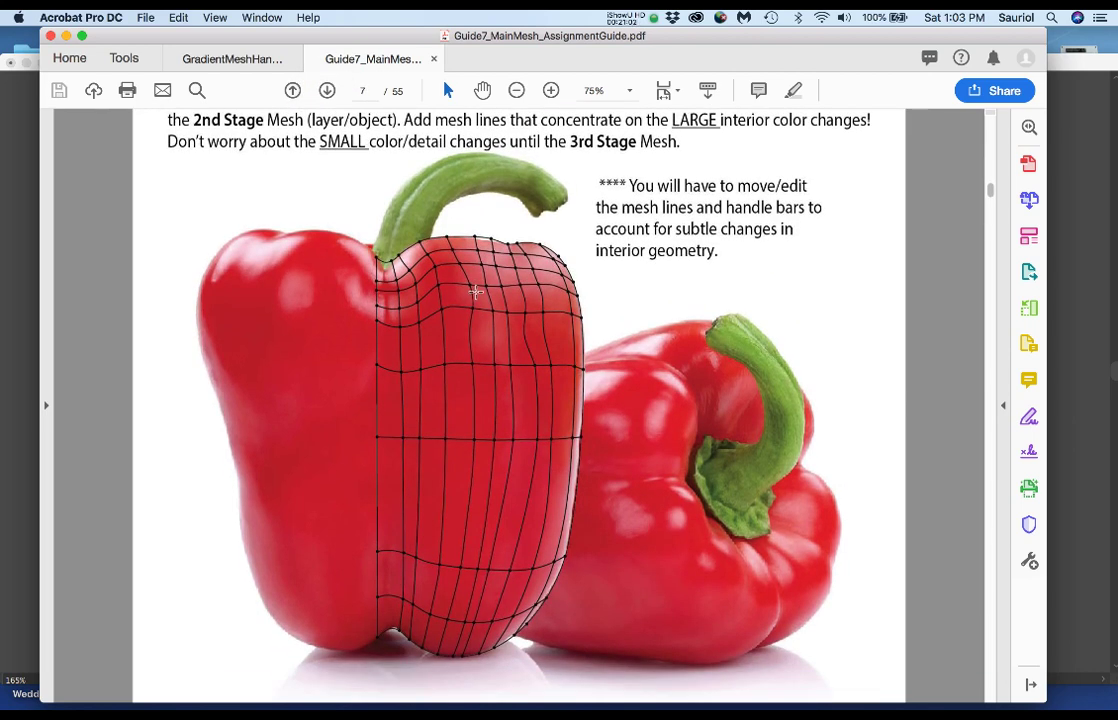
{"action": "left_click", "coordinate": [292, 90]}
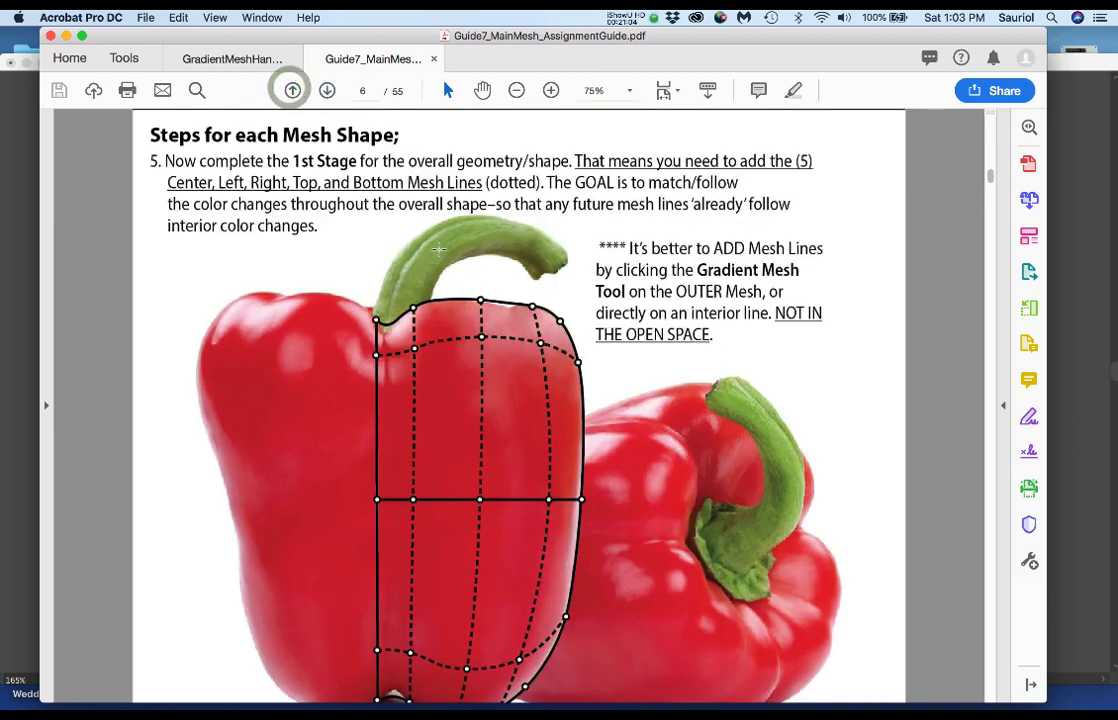
{"action": "scroll", "coordinate": [440, 253], "scroll_direction": "down", "scroll_amount": 1}
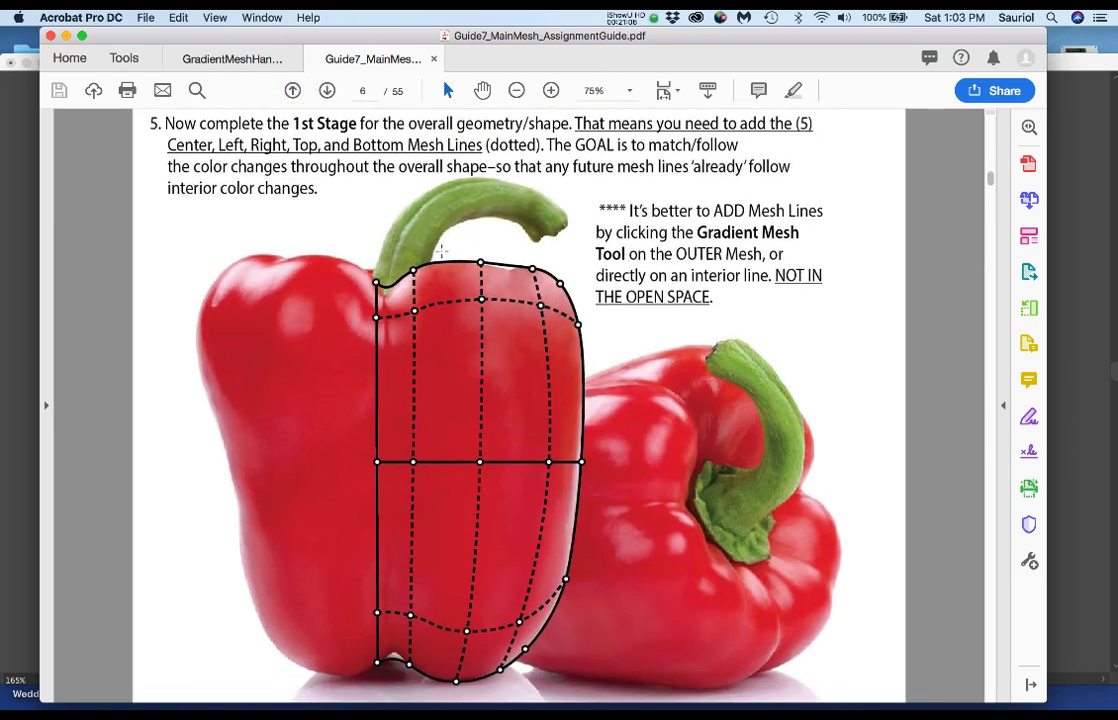
{"action": "left_click", "coordinate": [327, 90]}
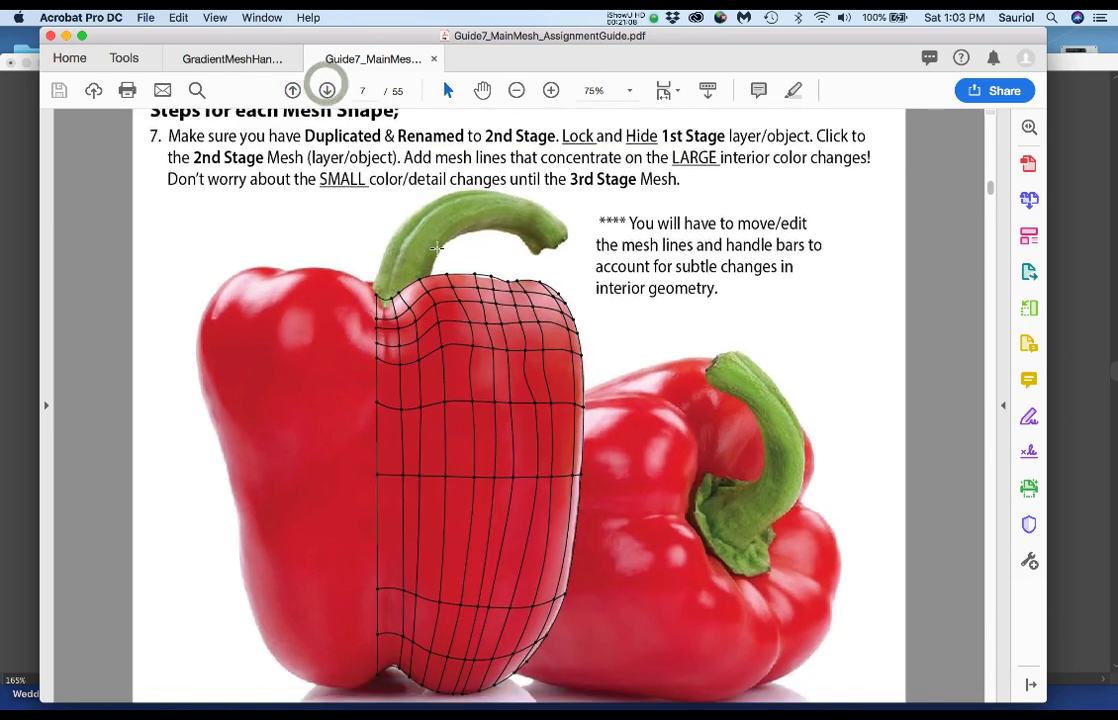
{"action": "left_click", "coordinate": [327, 90]}
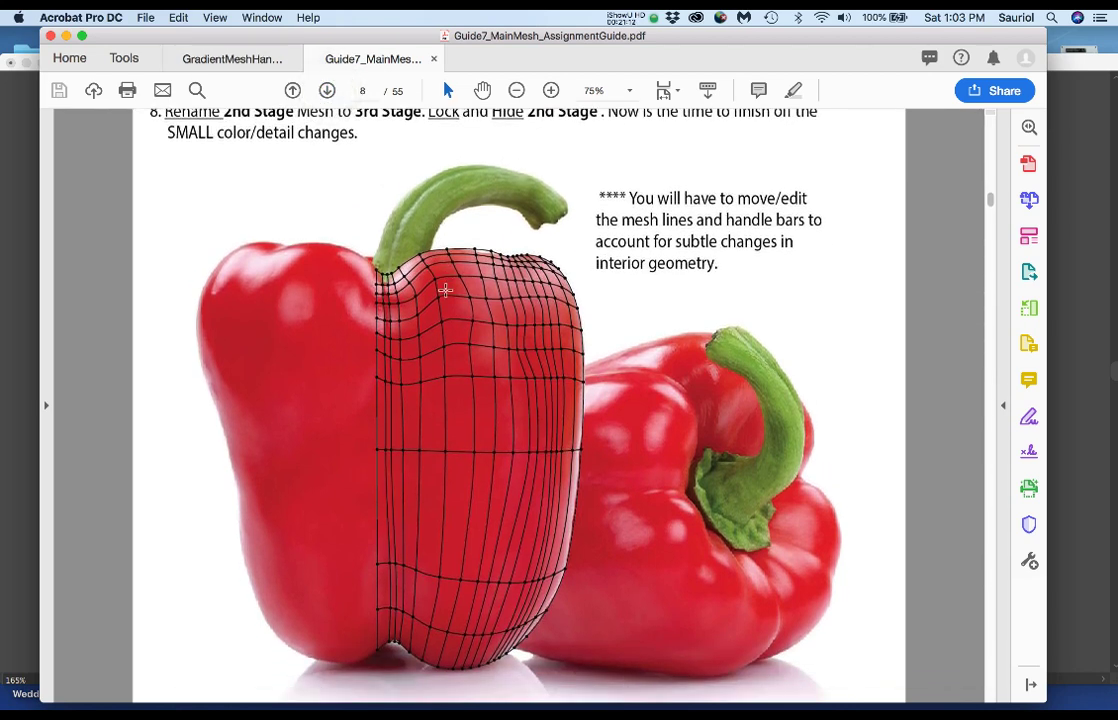
Go to page 9 and examine the initial rectangle angles for mesh shapes 2 and 3.
{"action": "left_click", "coordinate": [327, 90]}
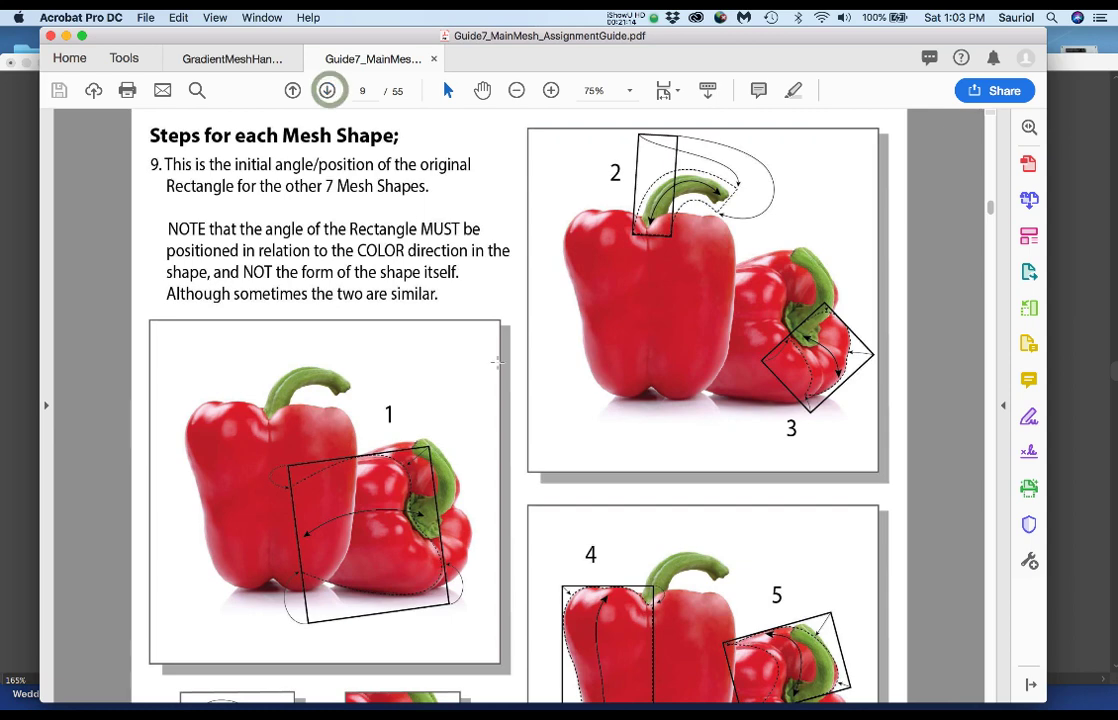
{"action": "scroll", "coordinate": [521, 389], "scroll_direction": "down", "scroll_amount": 1}
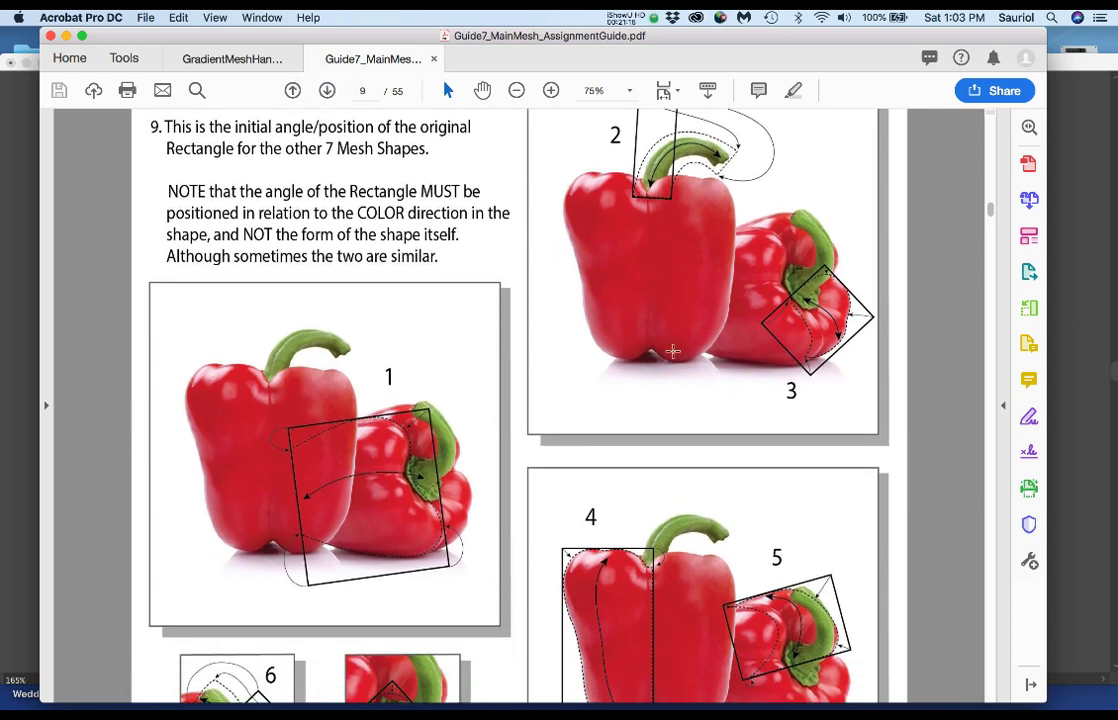
{"action": "scroll", "coordinate": [709, 270], "scroll_direction": "up", "scroll_amount": 2}
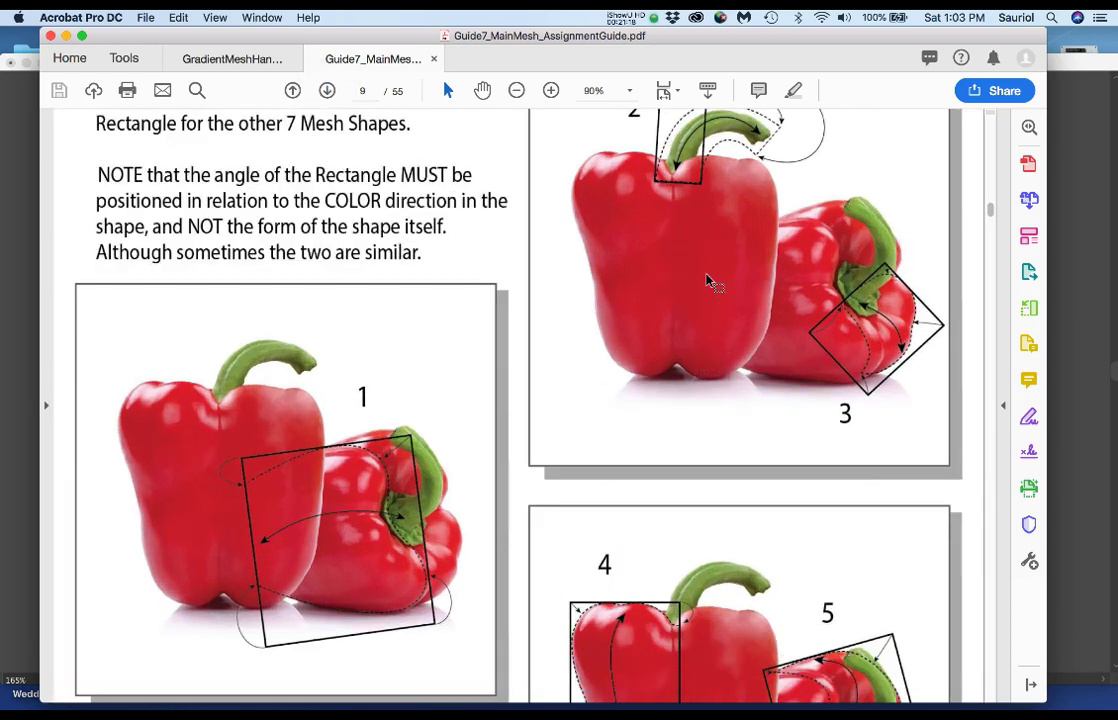
{"action": "scroll", "coordinate": [708, 272], "scroll_direction": "up", "scroll_amount": 1}
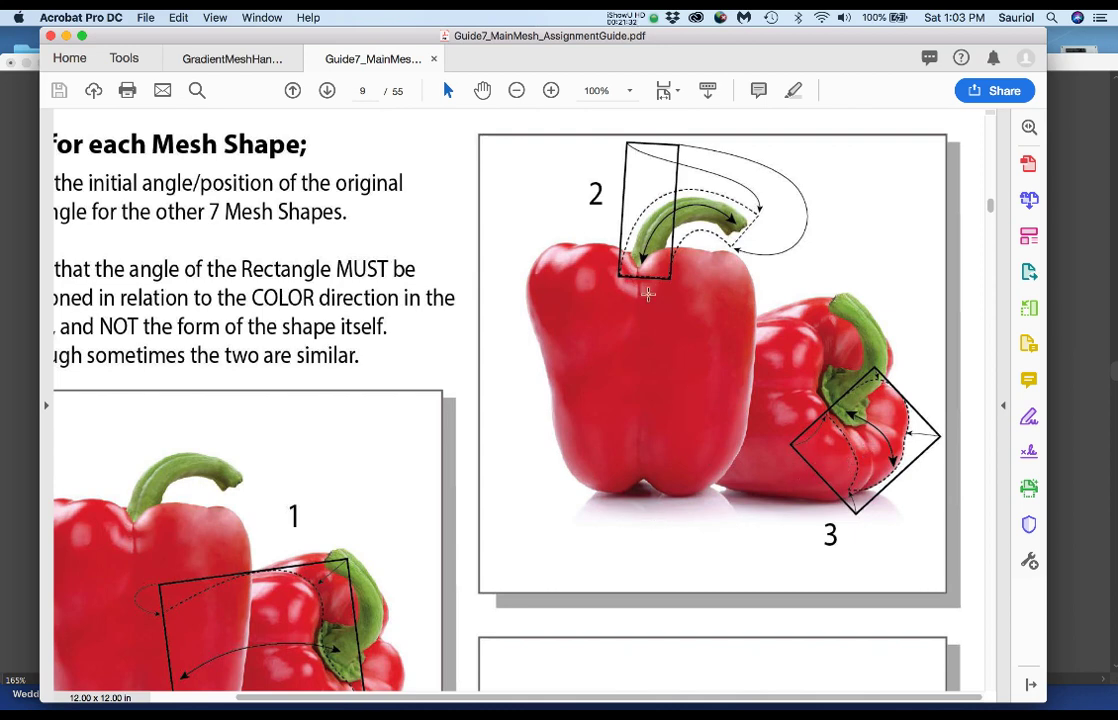
{"action": "left_click", "coordinate": [886, 447]}
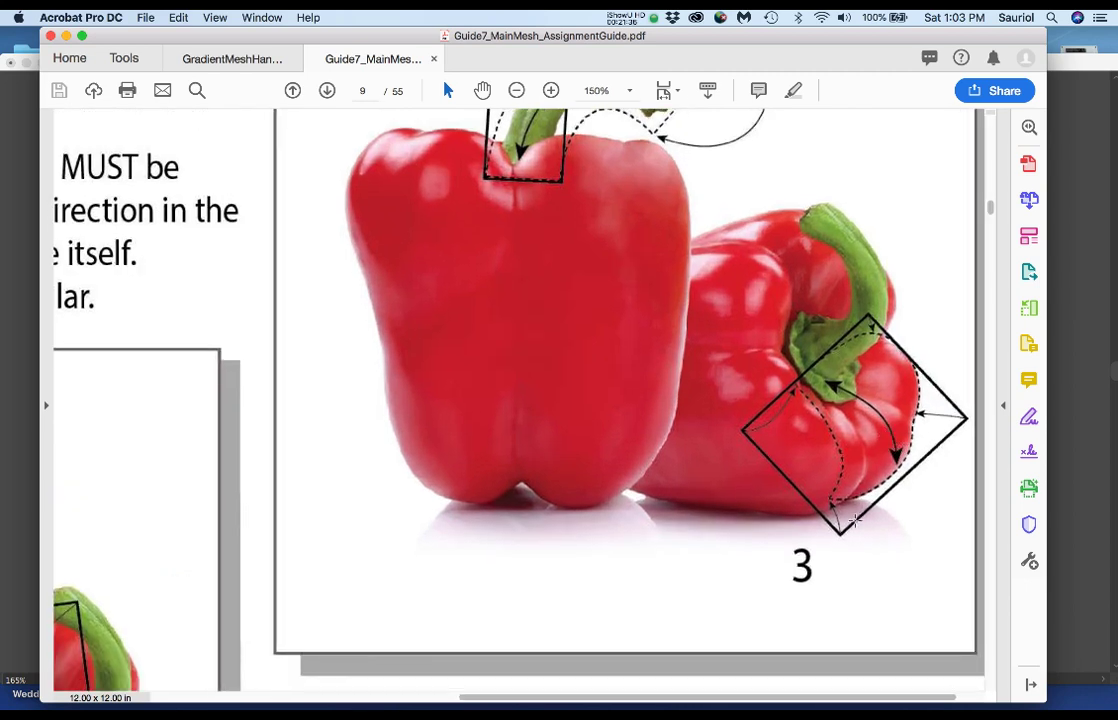
Examine how the rectangles for mesh shapes 4 and 5 follow the color direction of the peppers.
{"action": "left_click_drag", "start_coordinate": [876, 569], "coordinate": [796, 354]}
{"action": "left_click_drag", "start_coordinate": [842, 576], "coordinate": [821, 301]}
{"action": "mouse_move", "coordinate": [830, 417]}
{"action": "left_mouse_down"}
{"action": "mouse_move", "coordinate": [807, 463]}
{"action": "mouse_move", "coordinate": [837, 301]}
{"action": "left_mouse_up"}
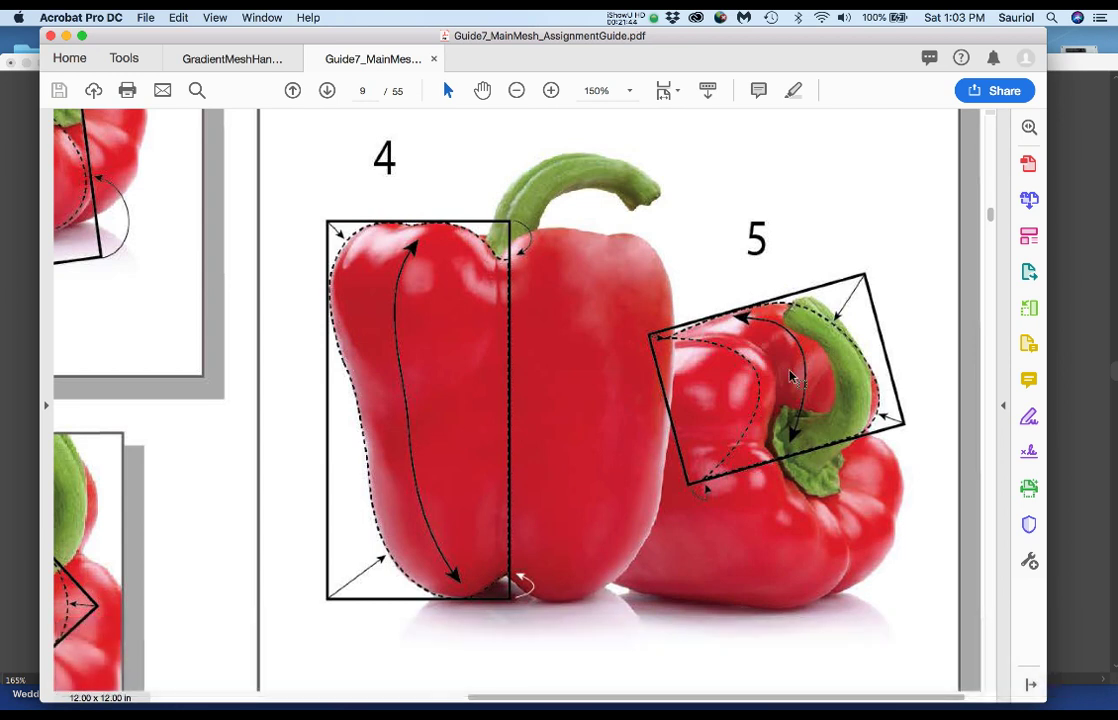
{"action": "scroll", "coordinate": [797, 369], "scroll_direction": "up", "scroll_amount": 1}
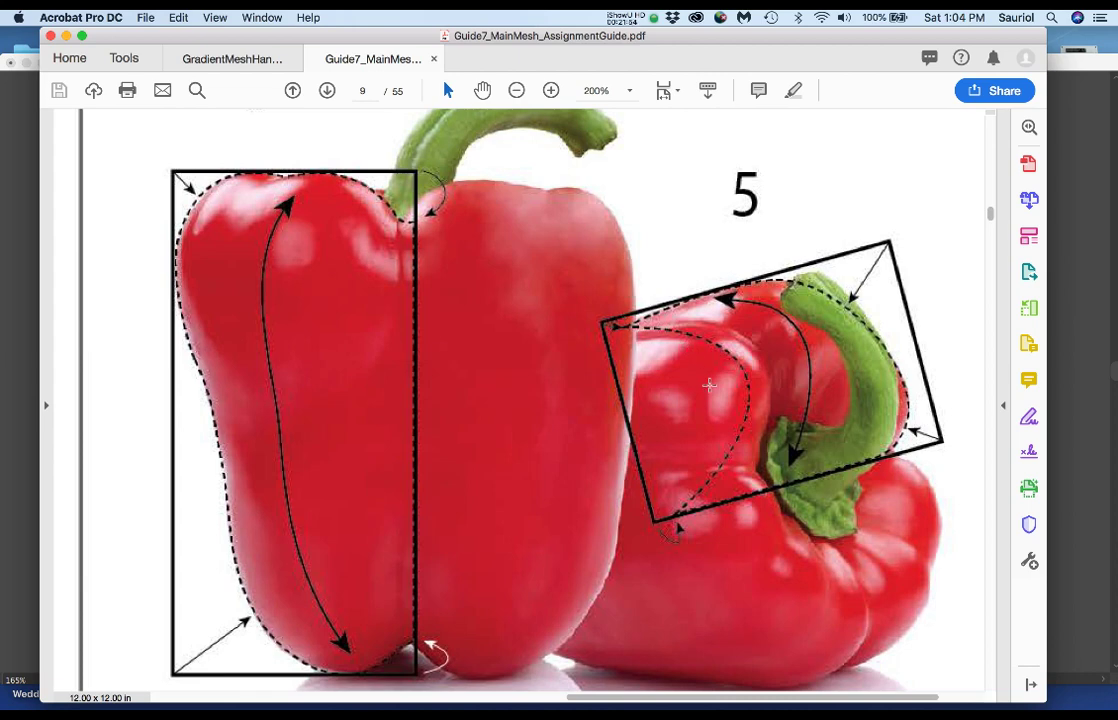
{"action": "key", "text": "super+minus"}
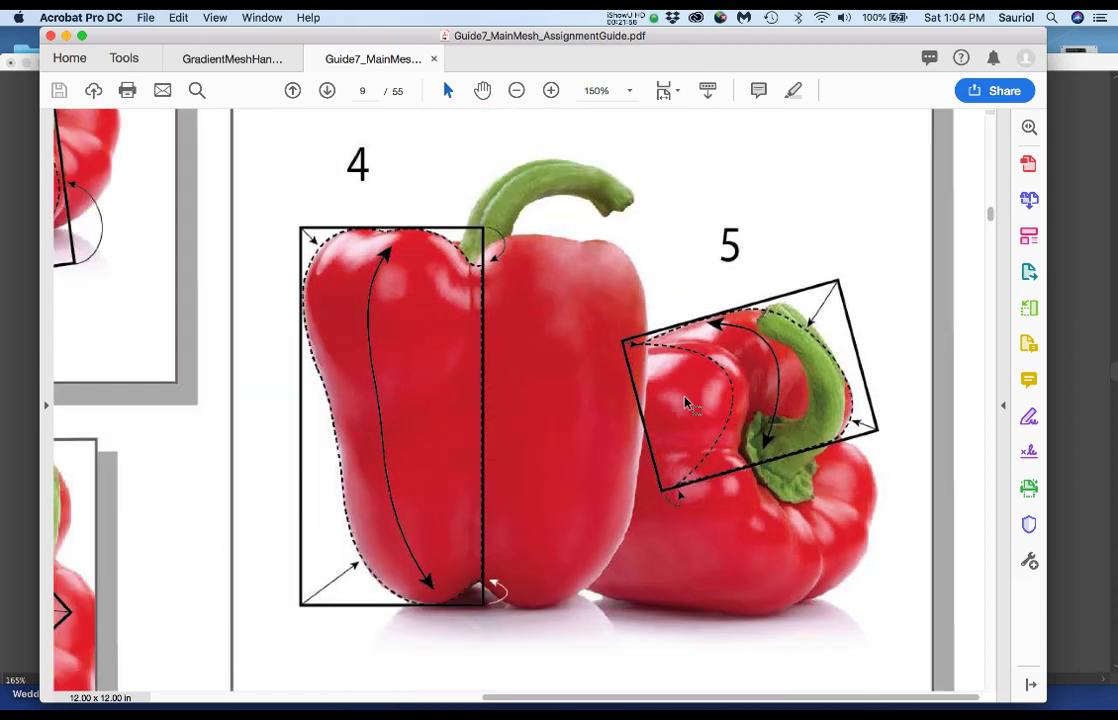
Examine the rectangle positions for mesh shape 1 and for stem shapes 6 and 7.
{"action": "left_click_drag", "start_coordinate": [187, 527], "coordinate": [497, 408]}
{"action": "scroll", "coordinate": [497, 408], "scroll_direction": "up", "scroll_amount": 10}
{"action": "scroll", "coordinate": [497, 408], "scroll_direction": "left", "scroll_amount": 7}
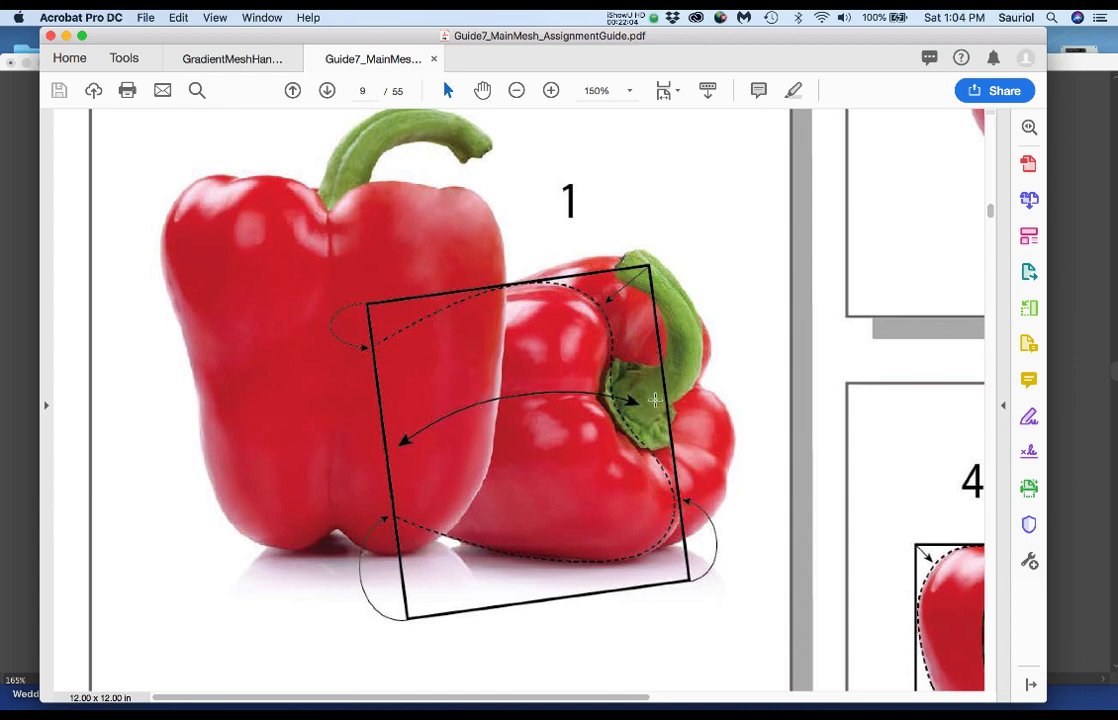
{"action": "scroll", "coordinate": [498, 583], "scroll_direction": "down", "scroll_amount": 10}
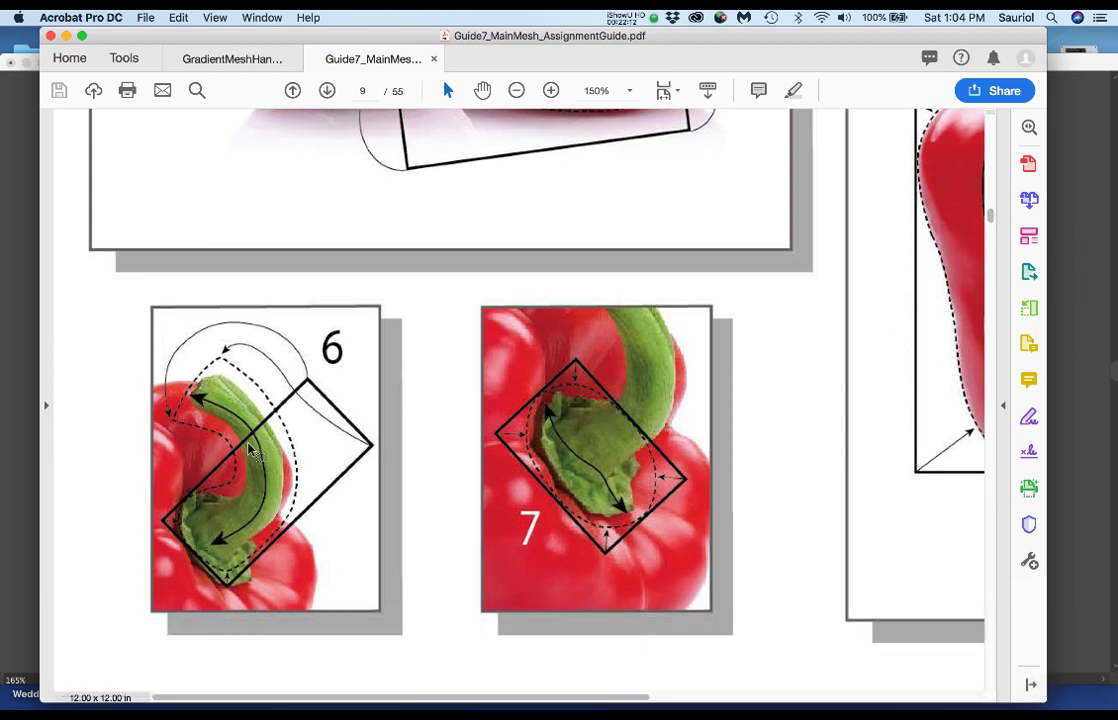
{"action": "scroll", "coordinate": [249, 446], "scroll_direction": "up", "scroll_amount": 1}
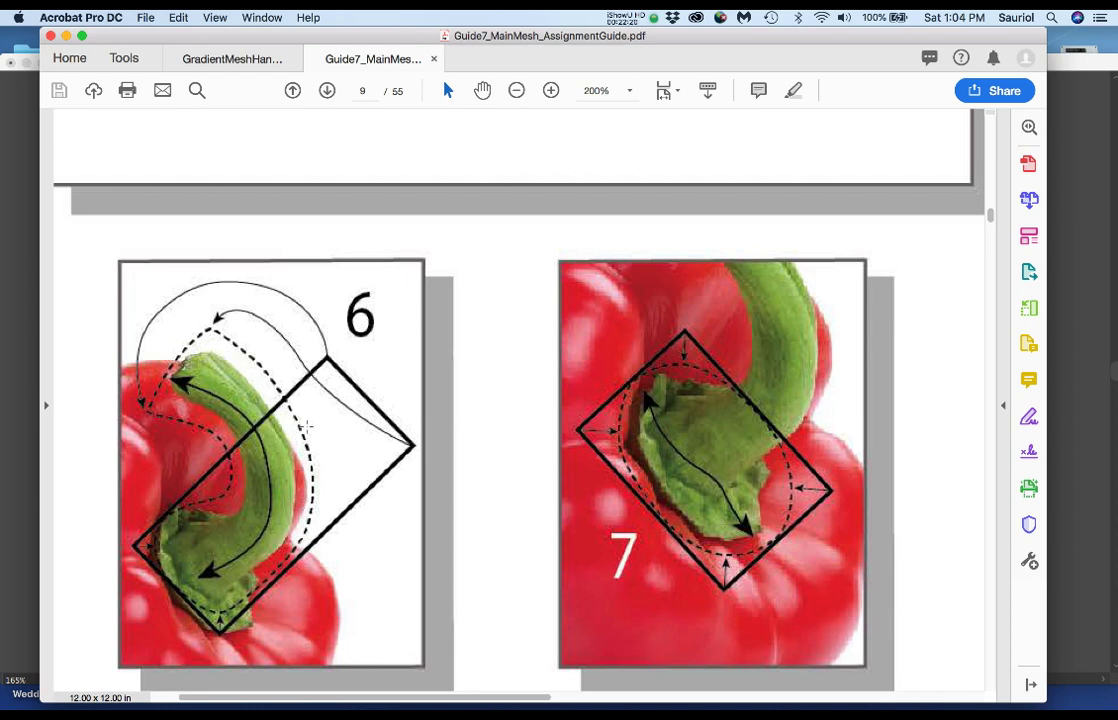
Return to the figure of mesh shapes 2 and 3 and review the rectangle placed at the upright pepper's stem.
{"action": "key", "text": "super+minus"}
{"action": "key", "text": "super+minus"}
{"action": "scroll", "coordinate": [550, 400], "scroll_direction": "up", "scroll_amount": 5}
{"action": "scroll", "coordinate": [550, 400], "scroll_direction": "right", "scroll_amount": 3}
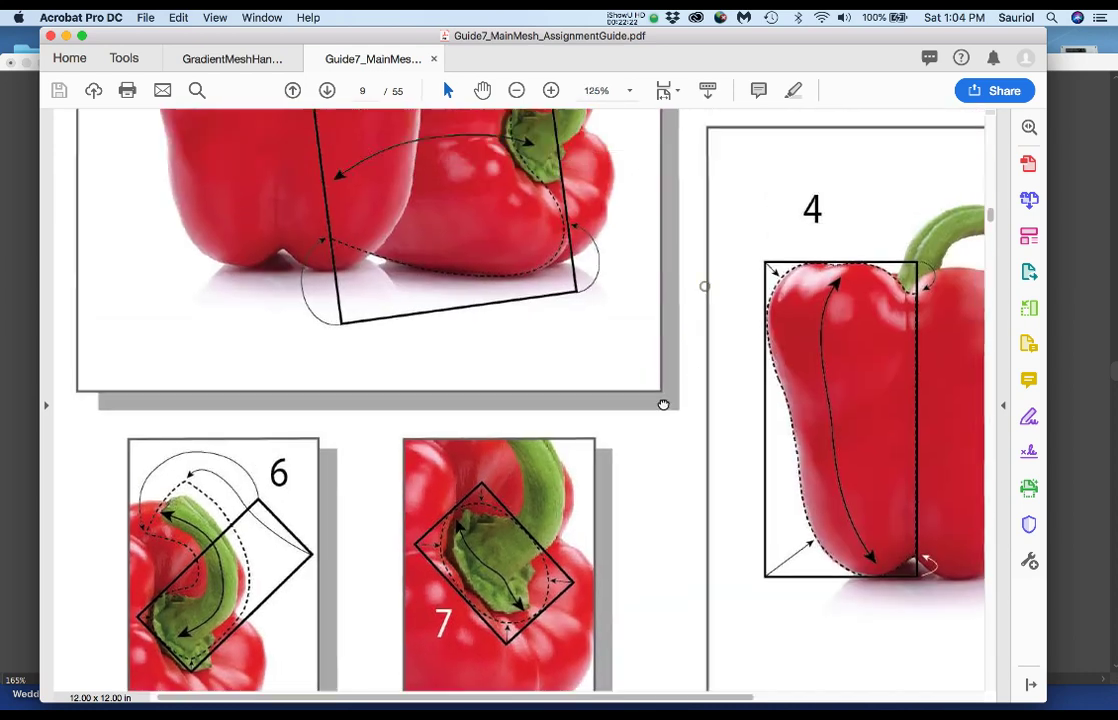
{"action": "scroll", "coordinate": [610, 437], "scroll_direction": "up", "scroll_amount": 4}
{"action": "scroll", "coordinate": [610, 437], "scroll_direction": "right", "scroll_amount": 3}
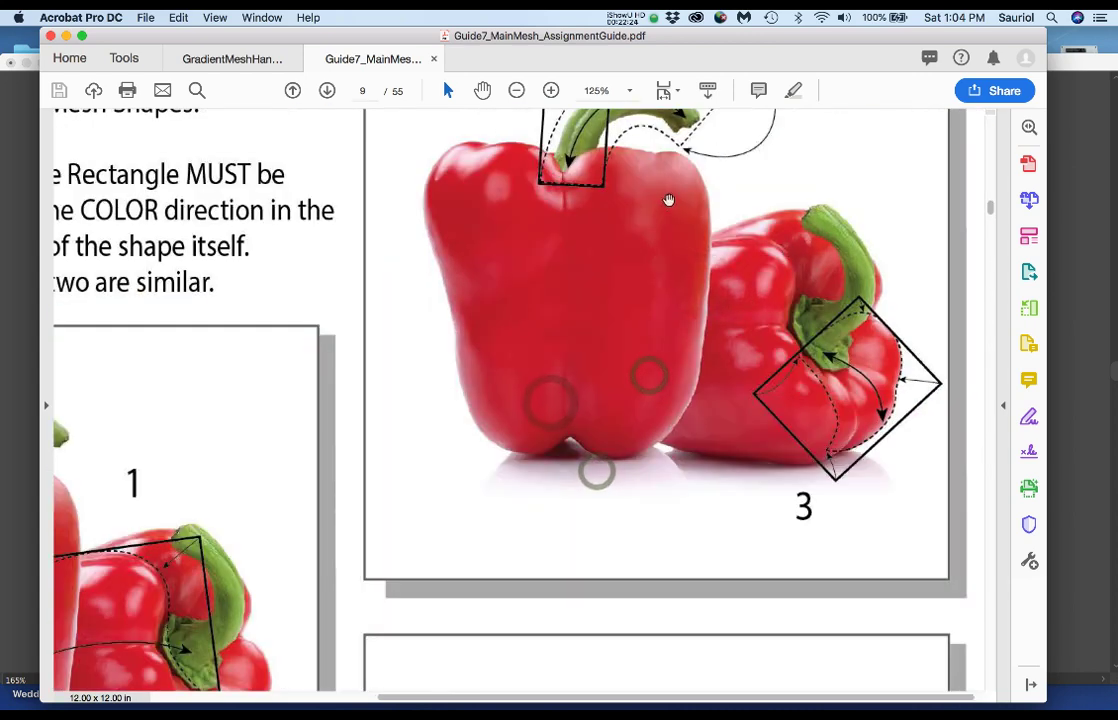
{"action": "scroll", "coordinate": [665, 205], "scroll_direction": "up", "scroll_amount": 3}
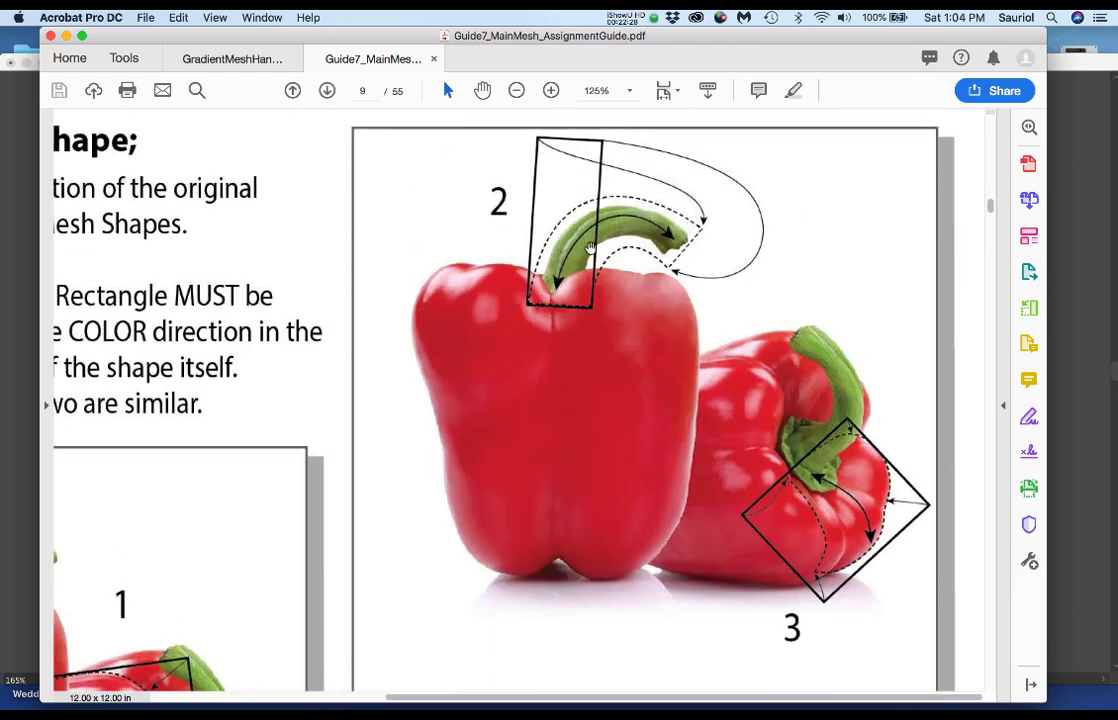
{"action": "scroll", "coordinate": [598, 245], "scroll_direction": "up", "scroll_amount": 1}
{"action": "scroll", "coordinate": [598, 245], "scroll_direction": "down", "scroll_amount": 1}
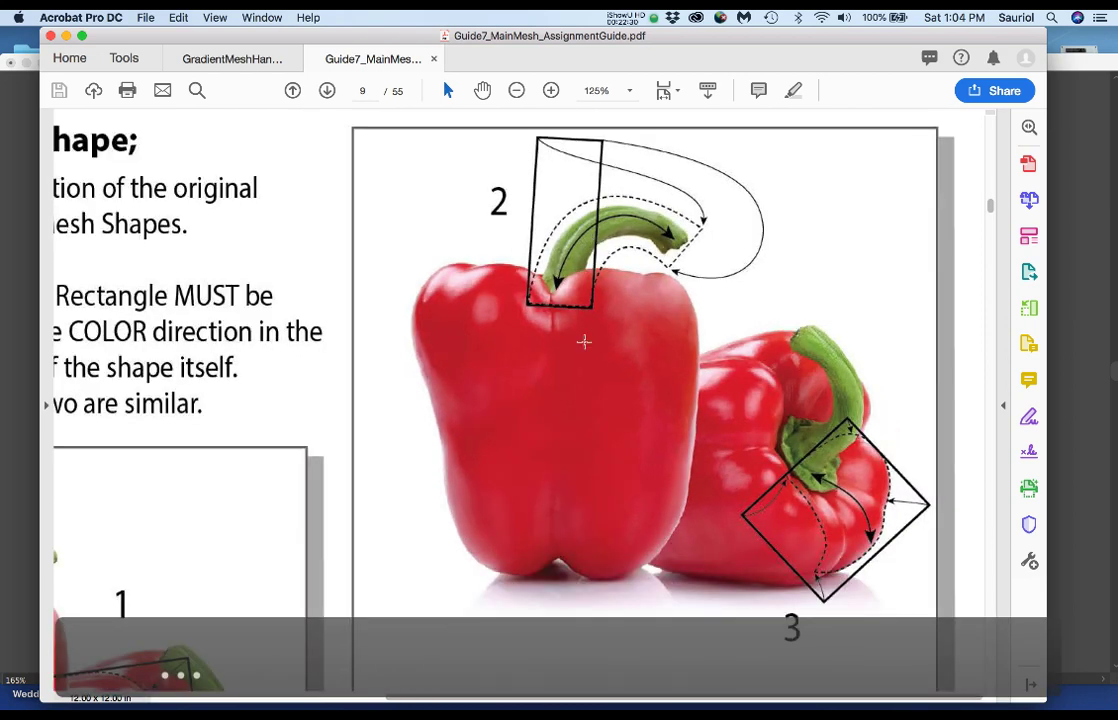
Examine how the shape 7 rectangle on page 9 aligns with the color direction of the lower stem, and return to the full page.
{"action": "scroll", "coordinate": [575, 335], "scroll_direction": "down", "scroll_amount": 10}
{"action": "scroll", "coordinate": [614, 338], "scroll_direction": "down", "scroll_amount": 2}
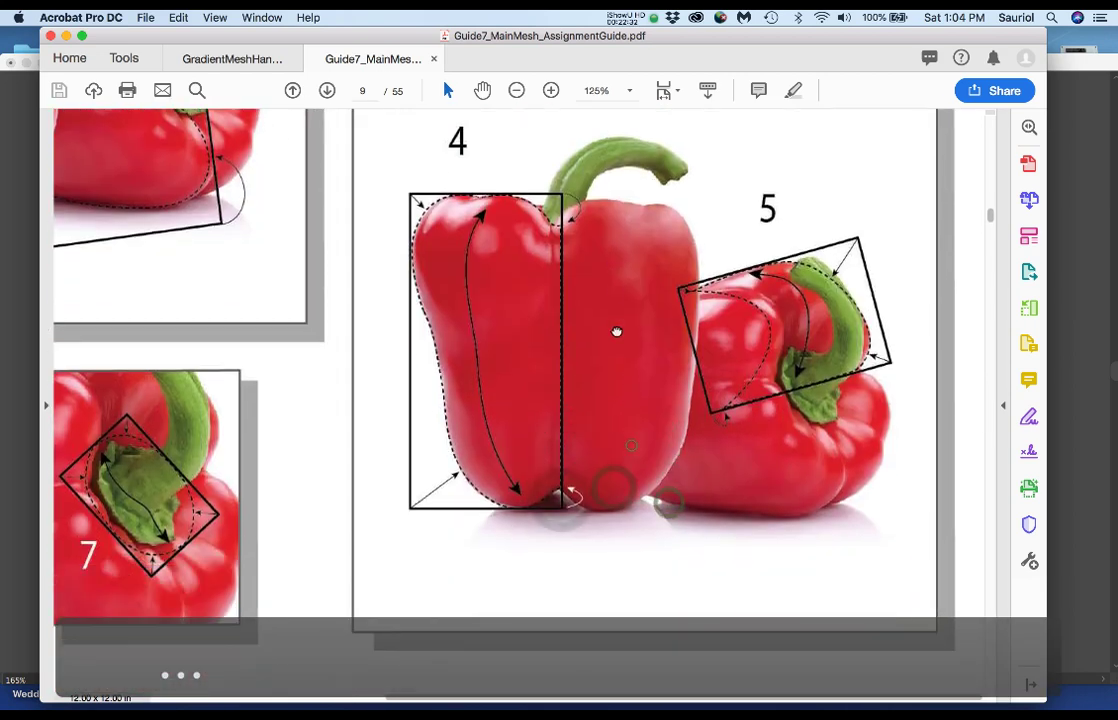
{"action": "scroll", "coordinate": [606, 414], "scroll_direction": "left", "scroll_amount": 5}
{"action": "scroll", "coordinate": [531, 437], "scroll_direction": "left", "scroll_amount": 3}
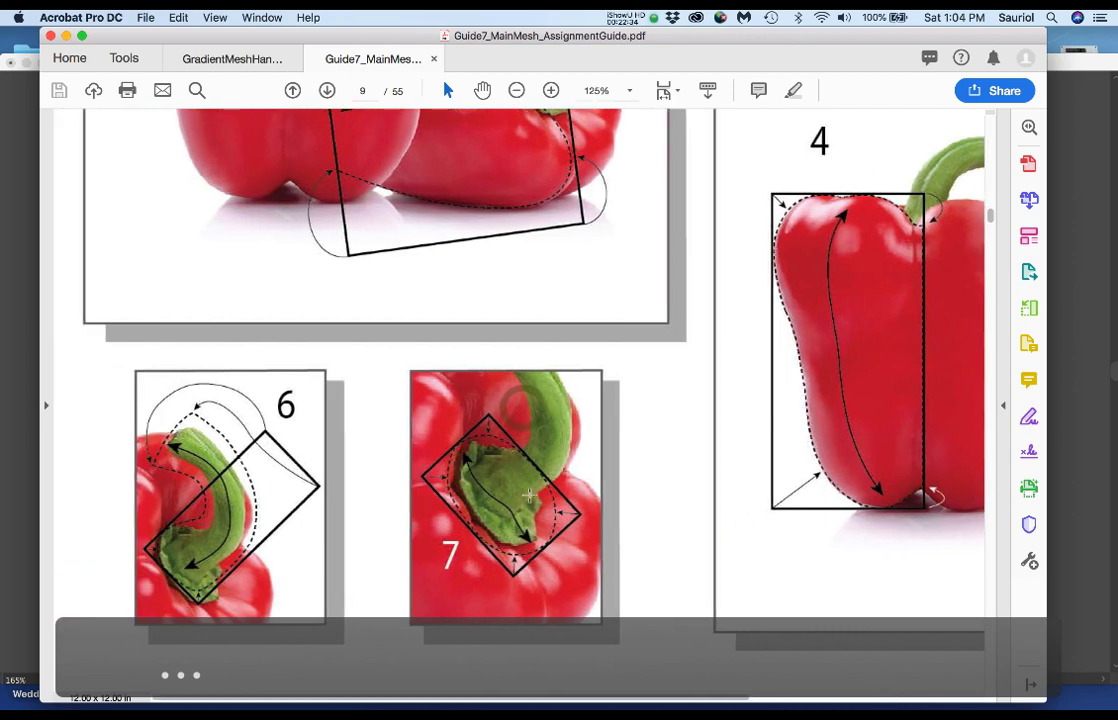
{"action": "scroll", "coordinate": [483, 422], "scroll_direction": "up", "scroll_amount": 2}
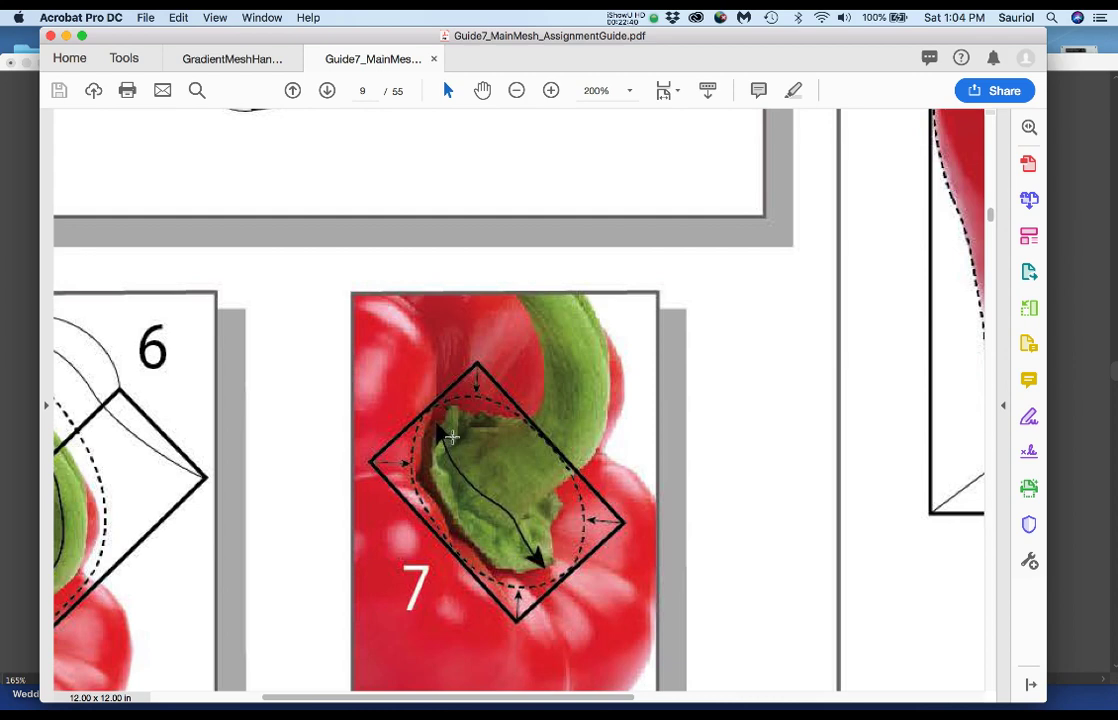
{"action": "scroll", "coordinate": [485, 623], "scroll_direction": "down", "scroll_amount": 5}
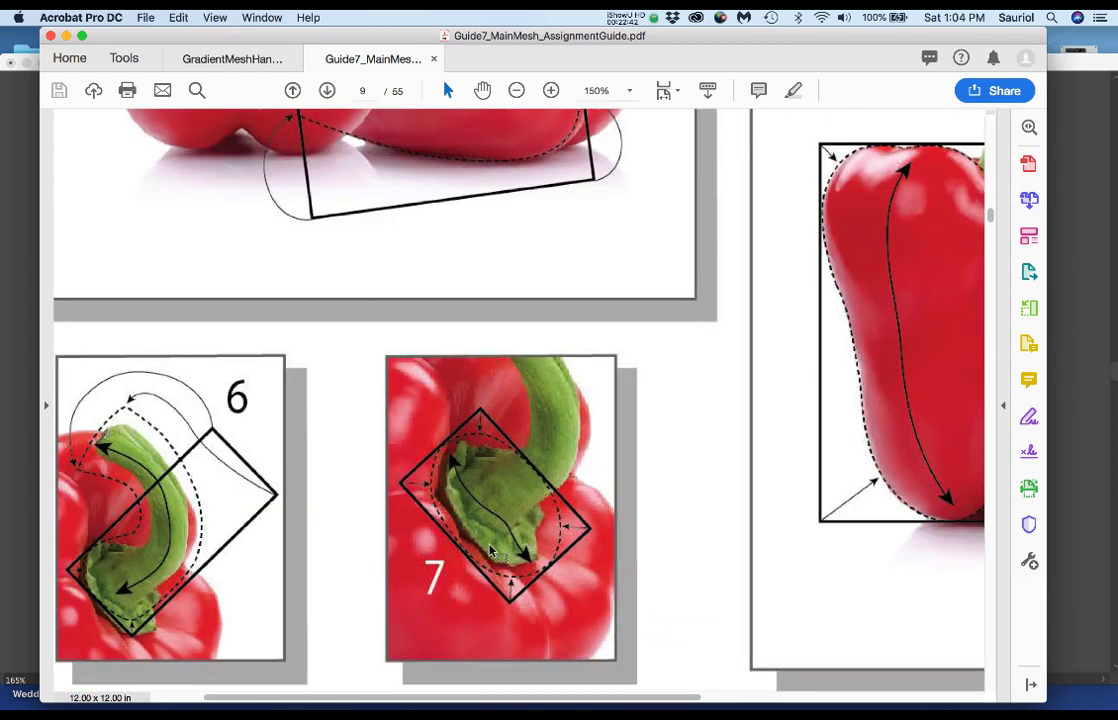
{"action": "scroll", "coordinate": [493, 551], "scroll_direction": "down", "scroll_amount": 3}
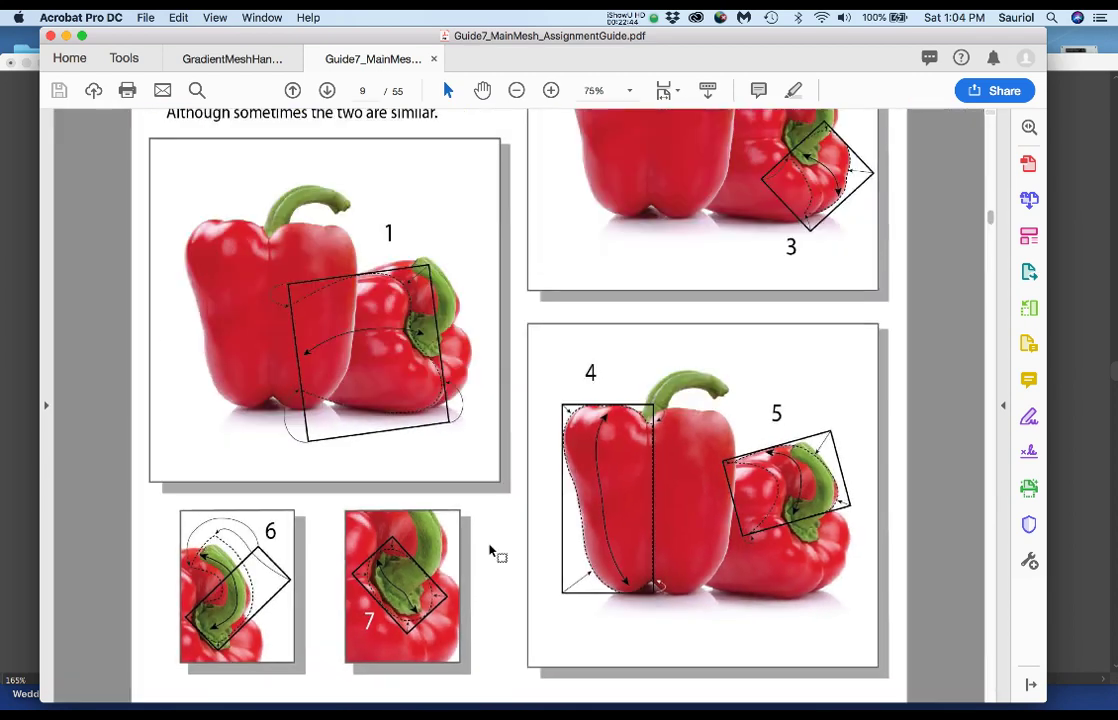
{"action": "scroll", "coordinate": [490, 551], "scroll_direction": "down", "scroll_amount": 1}
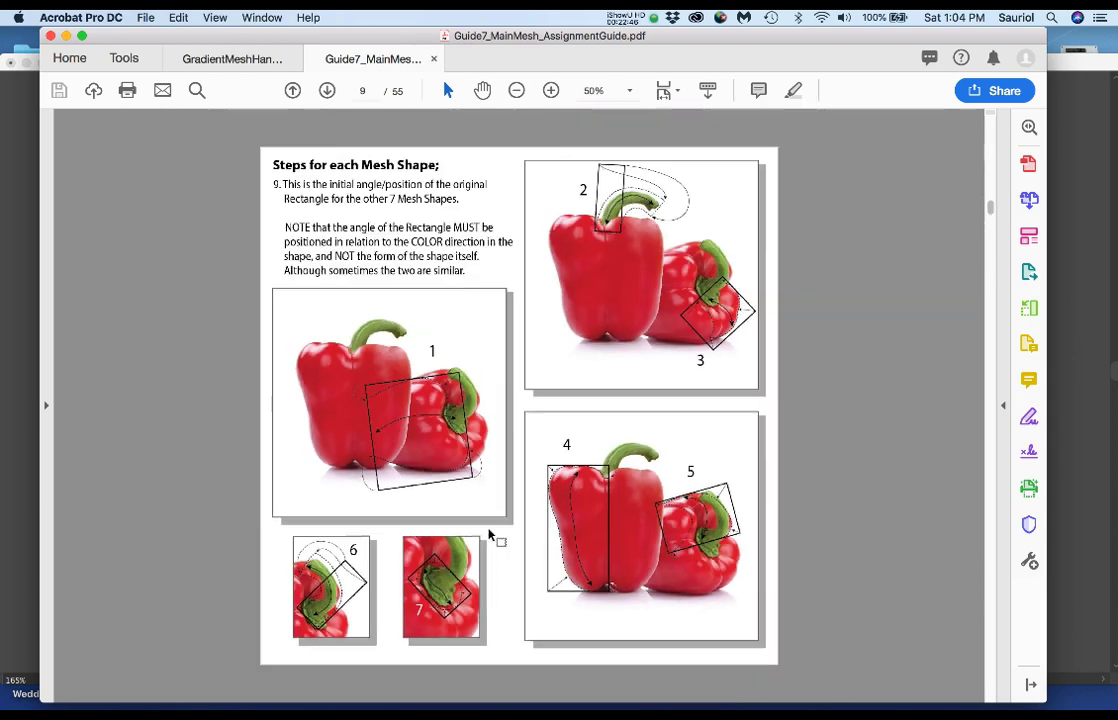
Review the 1st Stage meshes of the left pepper's right side, left side and top stem shapes on pages 10 to 12.
{"action": "left_click", "coordinate": [326, 90]}
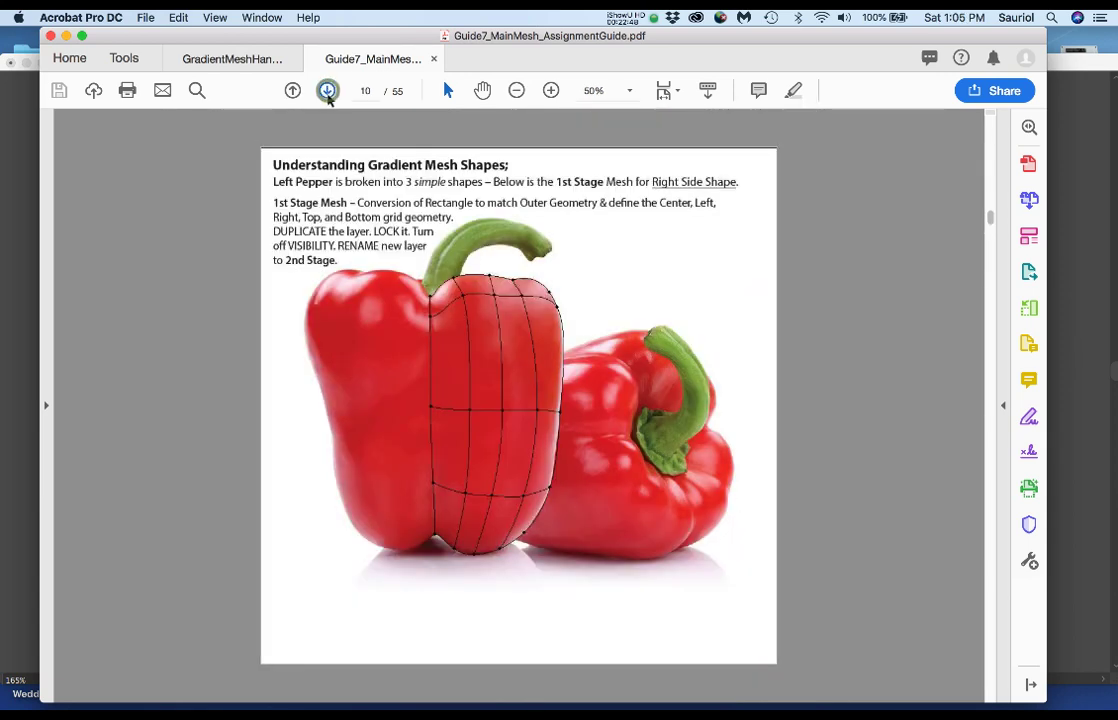
{"action": "scroll", "coordinate": [490, 302], "scroll_direction": "up", "scroll_amount": 1}
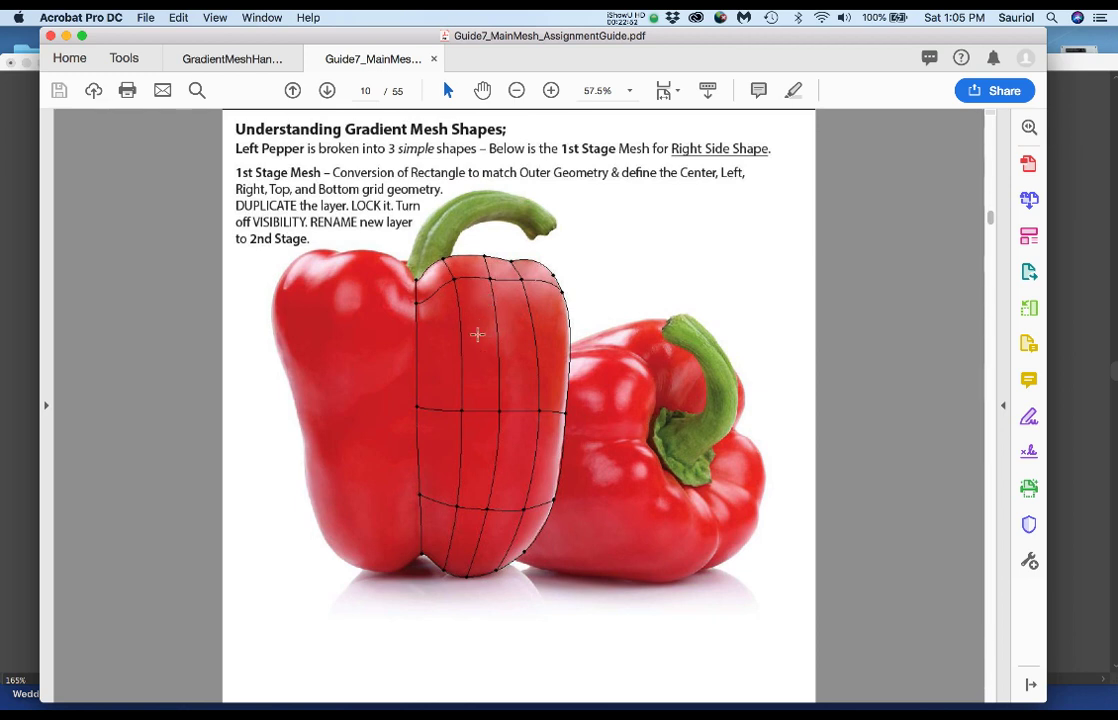
{"action": "left_click", "coordinate": [325, 91]}
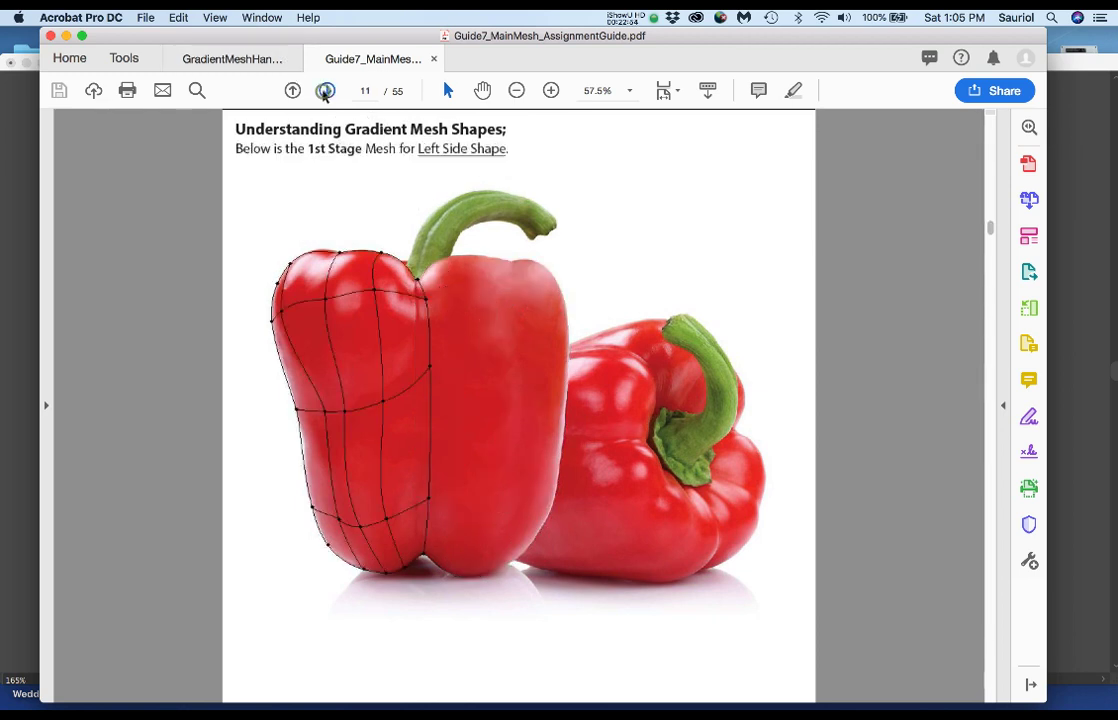
{"action": "left_click", "coordinate": [325, 91]}
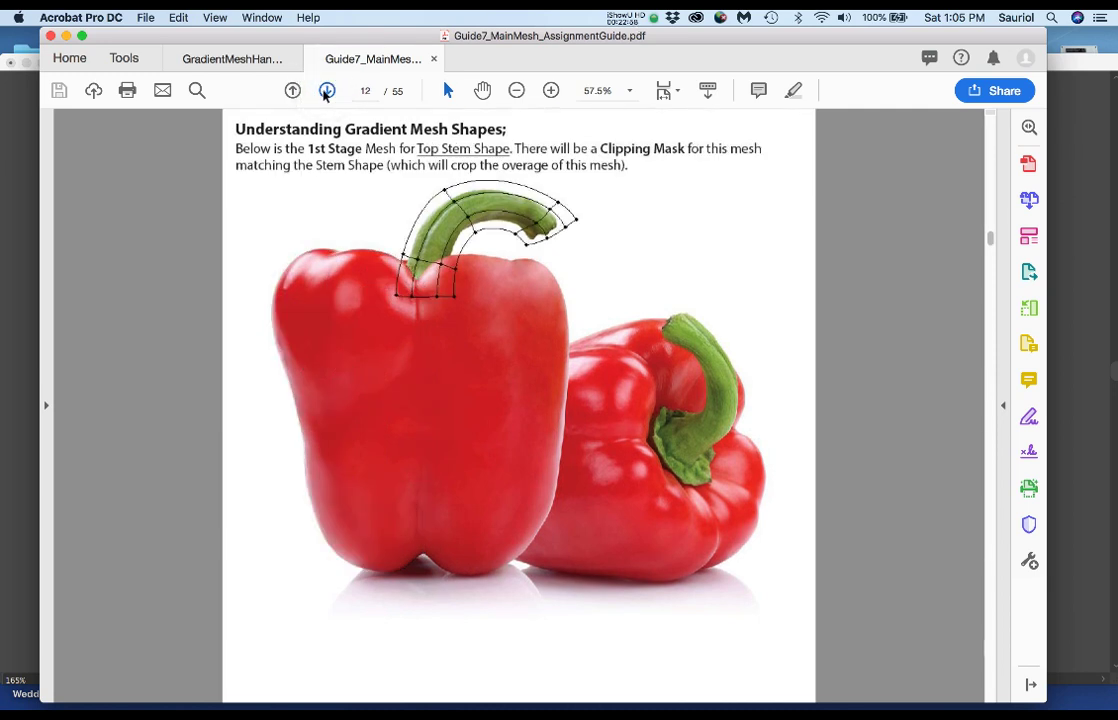
Review the 1st Stage meshes of the right pepper's shapes on pages 13 to 17, ending with the Lower Stem Shape.
{"action": "left_click", "coordinate": [325, 91]}
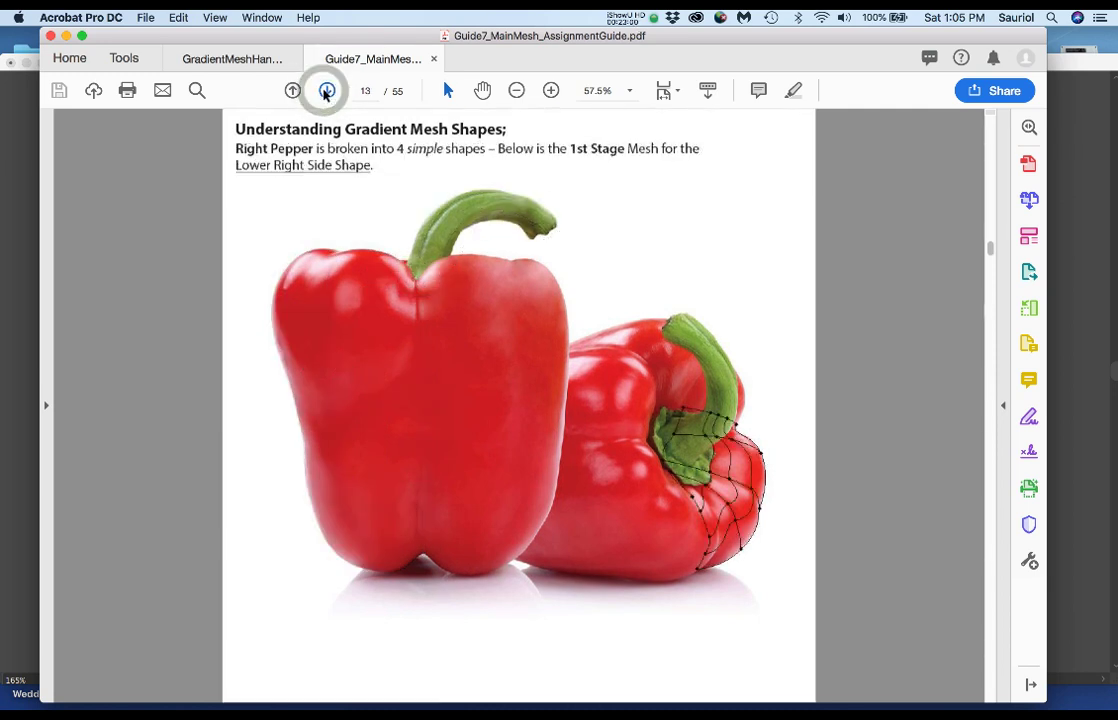
{"action": "left_click", "coordinate": [325, 91]}
{"action": "left_click", "coordinate": [325, 91]}
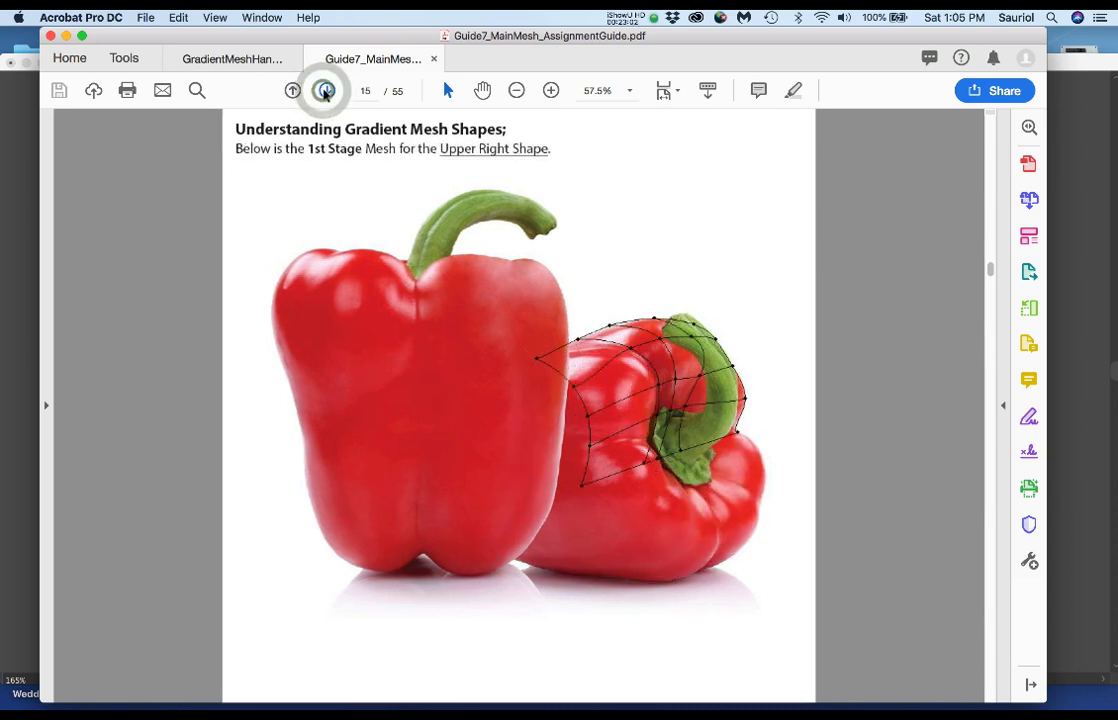
{"action": "left_click", "coordinate": [325, 91]}
{"action": "left_click", "coordinate": [325, 91]}
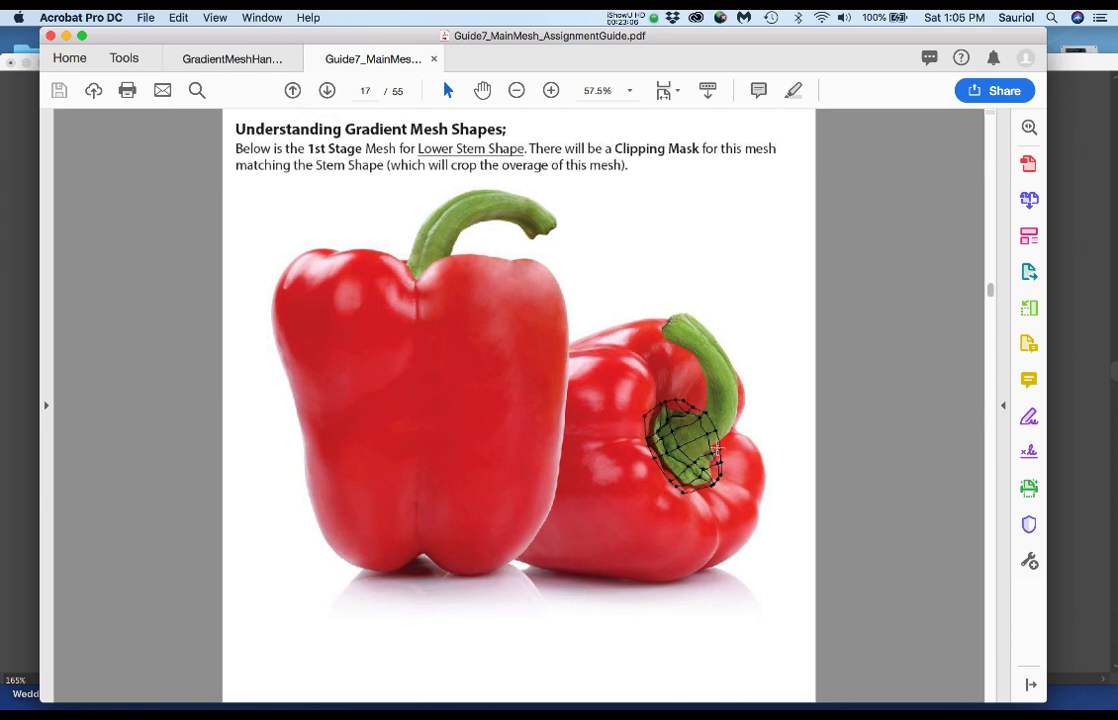
Go through the mesh stages of the left pepper's Right Side shape on pages 18 to 22, up to the final 3rd Stage art view.
{"action": "left_click", "coordinate": [328, 91]}
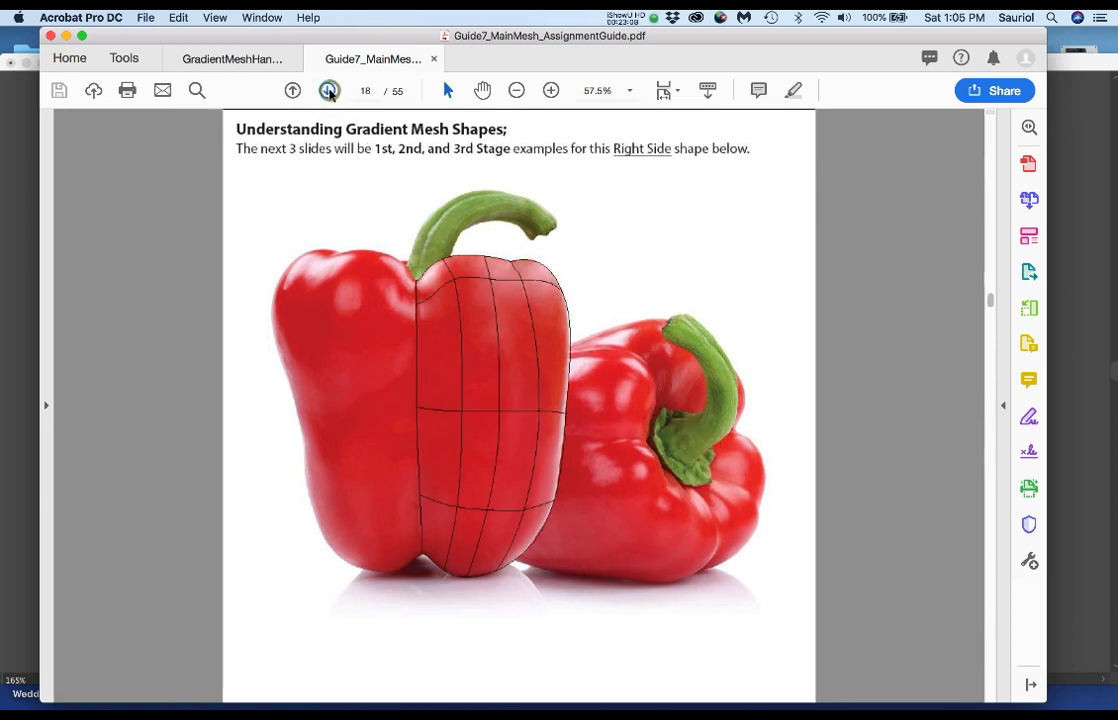
{"action": "left_click", "coordinate": [328, 91]}
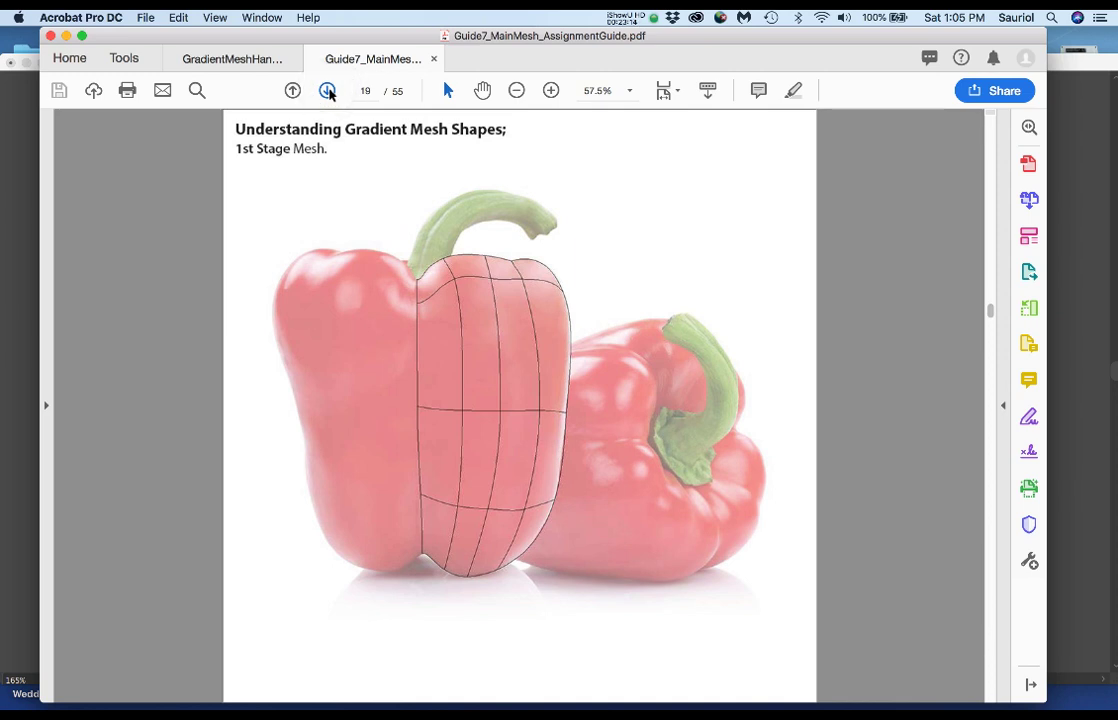
{"action": "left_click", "coordinate": [328, 91]}
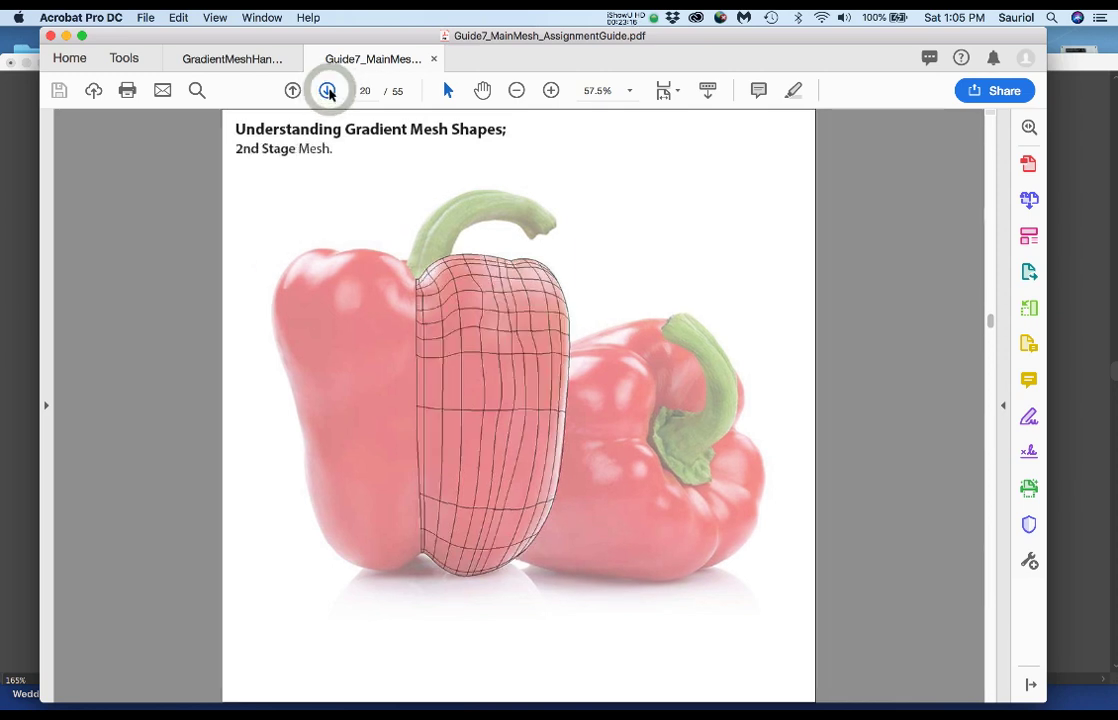
{"action": "left_click", "coordinate": [328, 91]}
{"action": "left_click", "coordinate": [328, 91]}
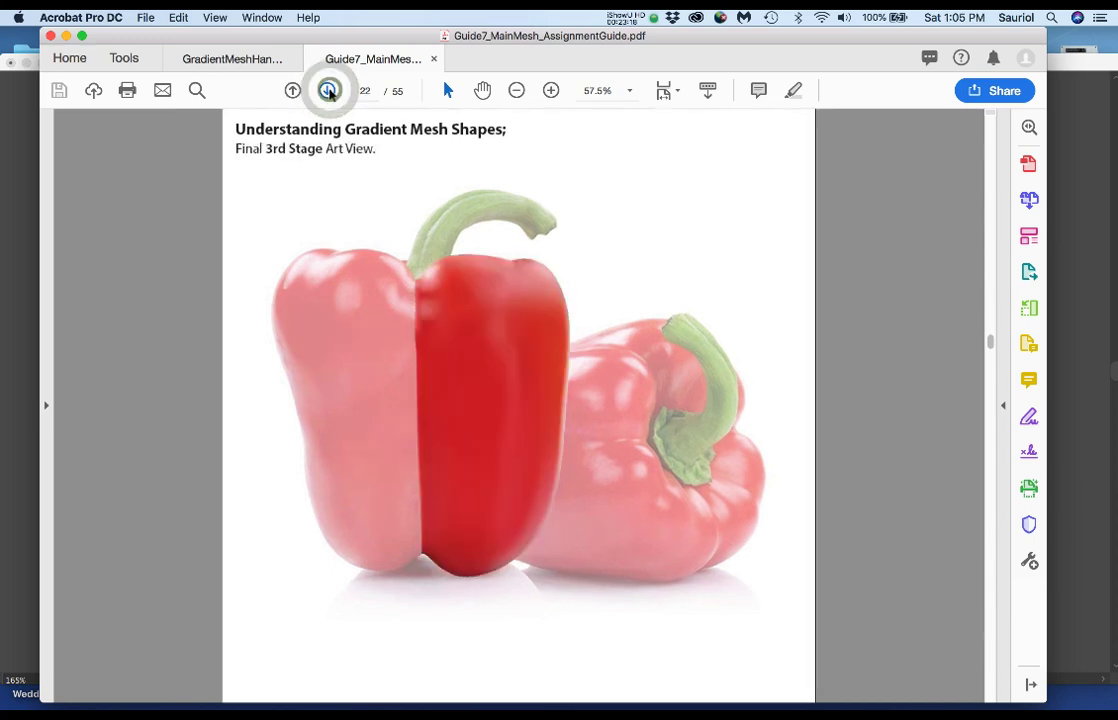
Go through the 1st, 2nd and 3rd Stage meshes and final art view of the Left Side shape on pages 23 to 27.
{"action": "left_click", "coordinate": [328, 91]}
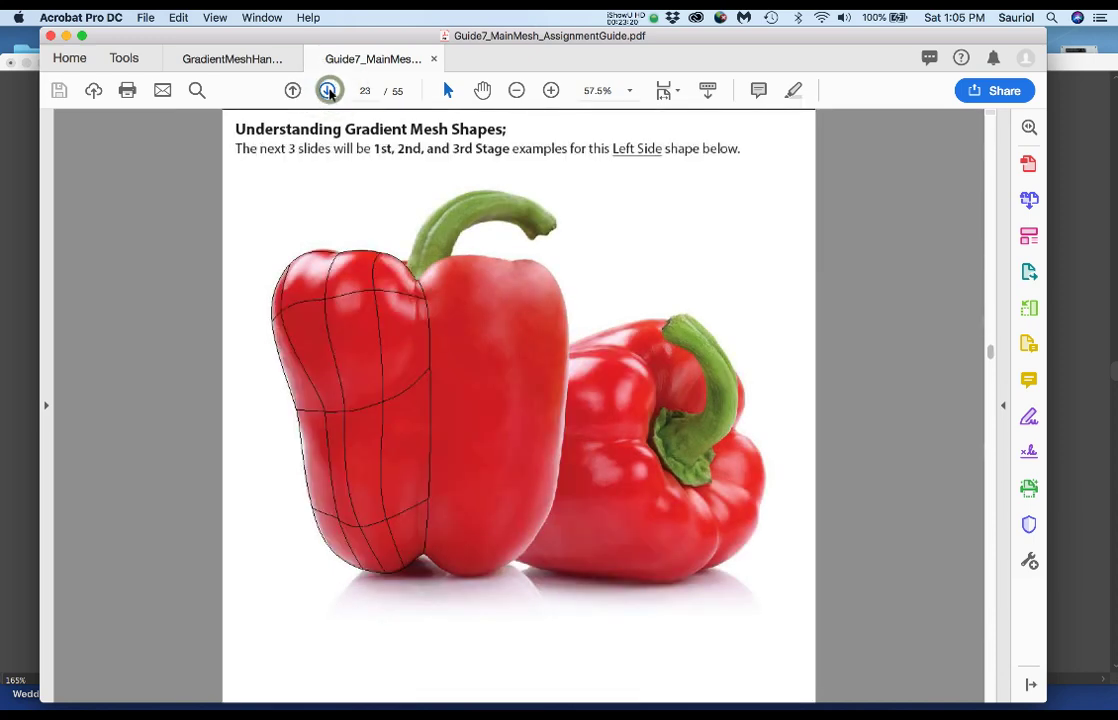
{"action": "left_click", "coordinate": [328, 91]}
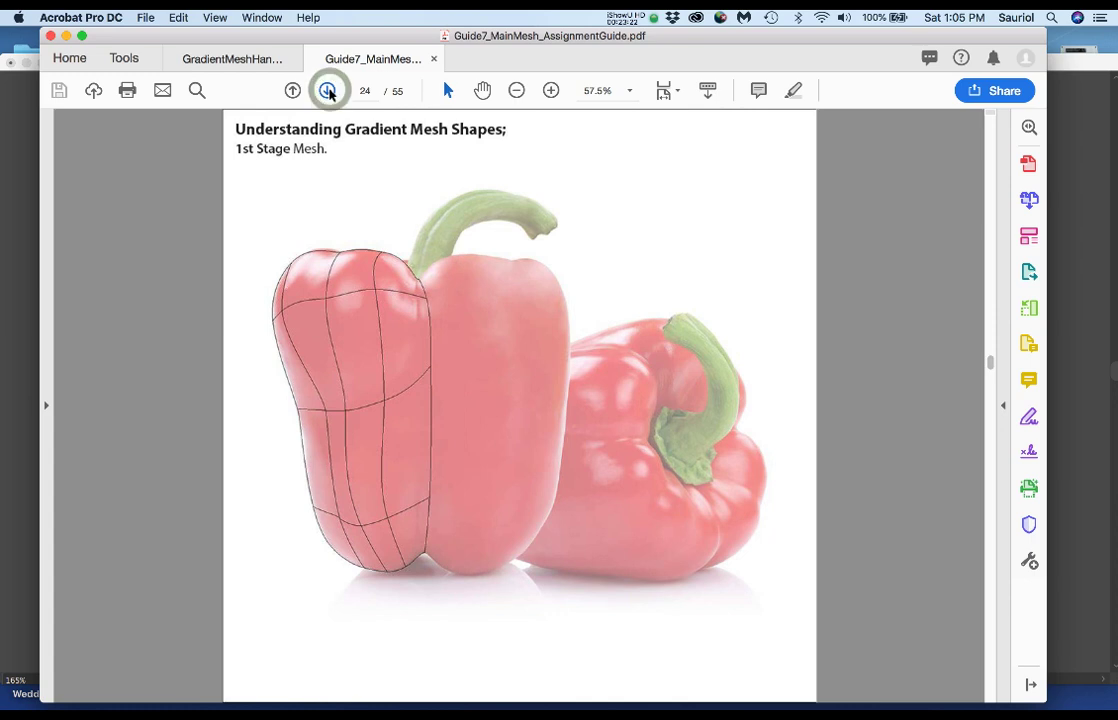
{"action": "left_click", "coordinate": [328, 91]}
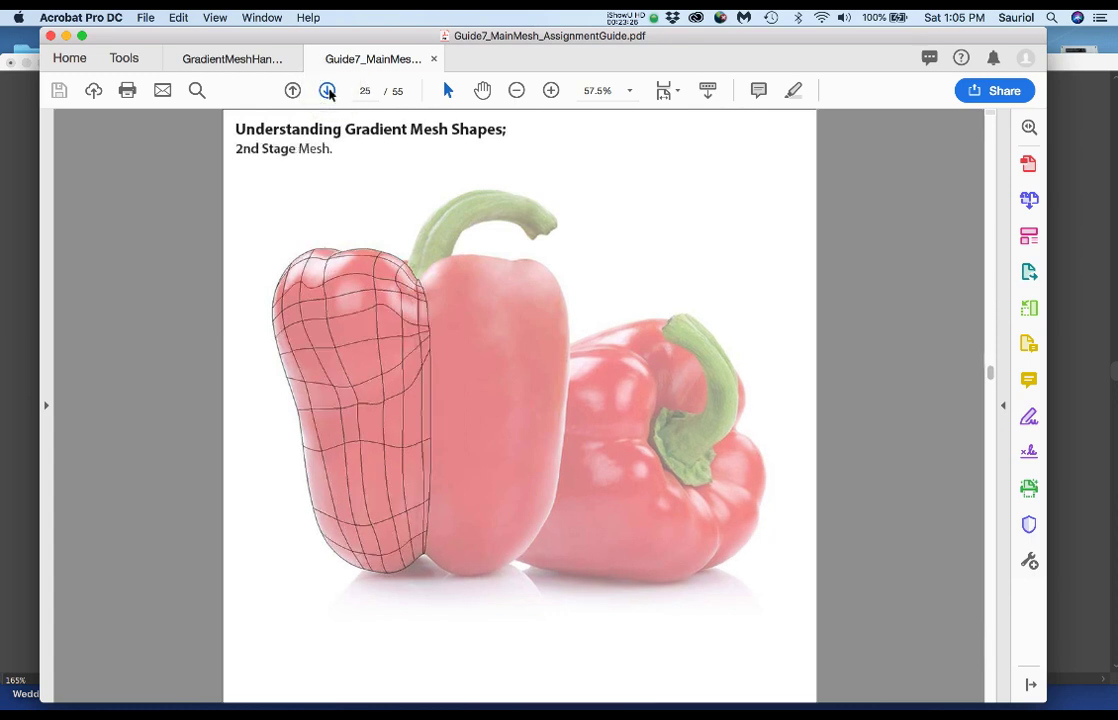
{"action": "left_click", "coordinate": [328, 91]}
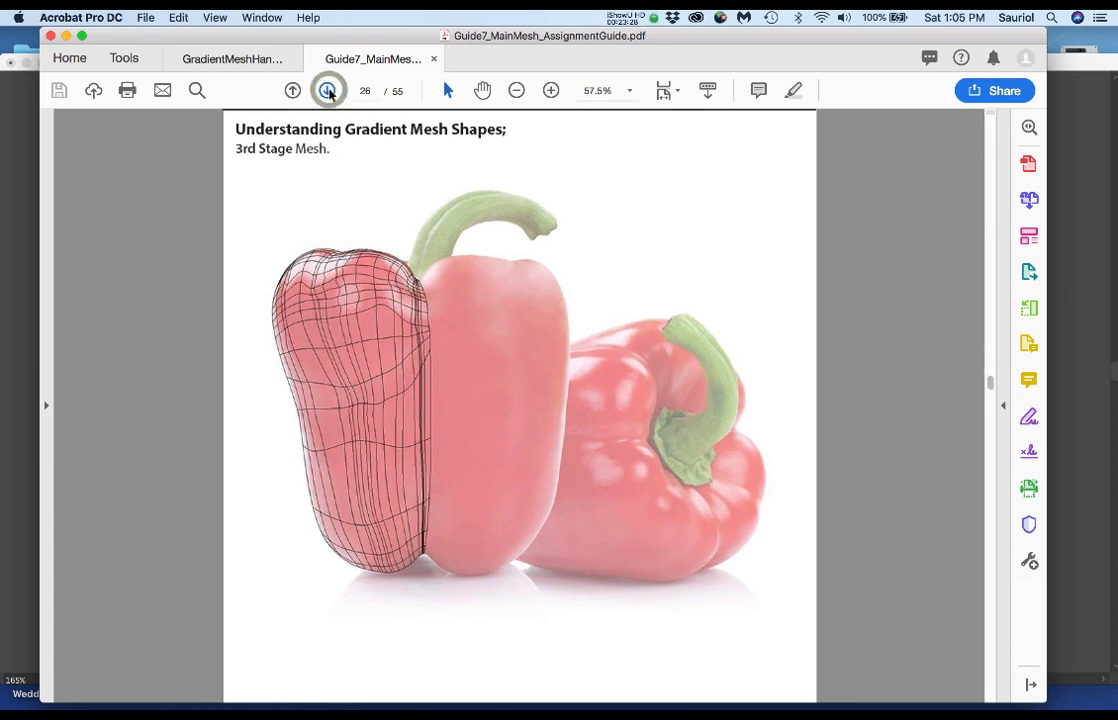
{"action": "left_click", "coordinate": [328, 91]}
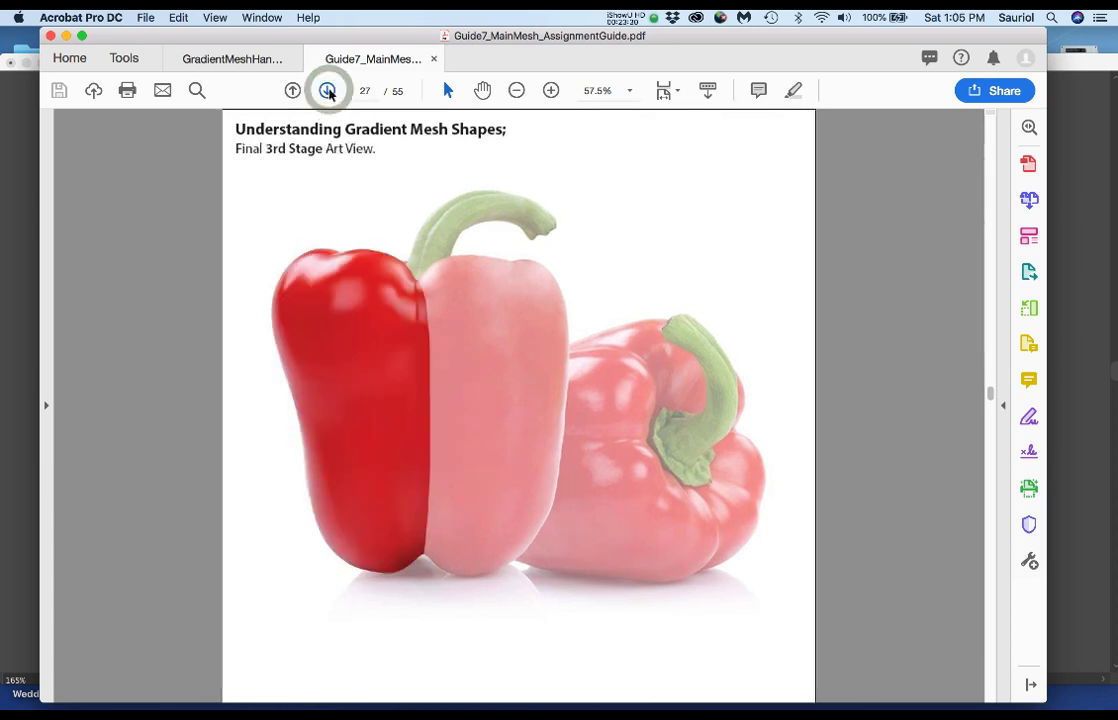
Review the Upper Stem Shape's 1st and 3rd Stage meshes and its art views without and with the clipping path on pages 28 to 31.
{"action": "left_click", "coordinate": [328, 91]}
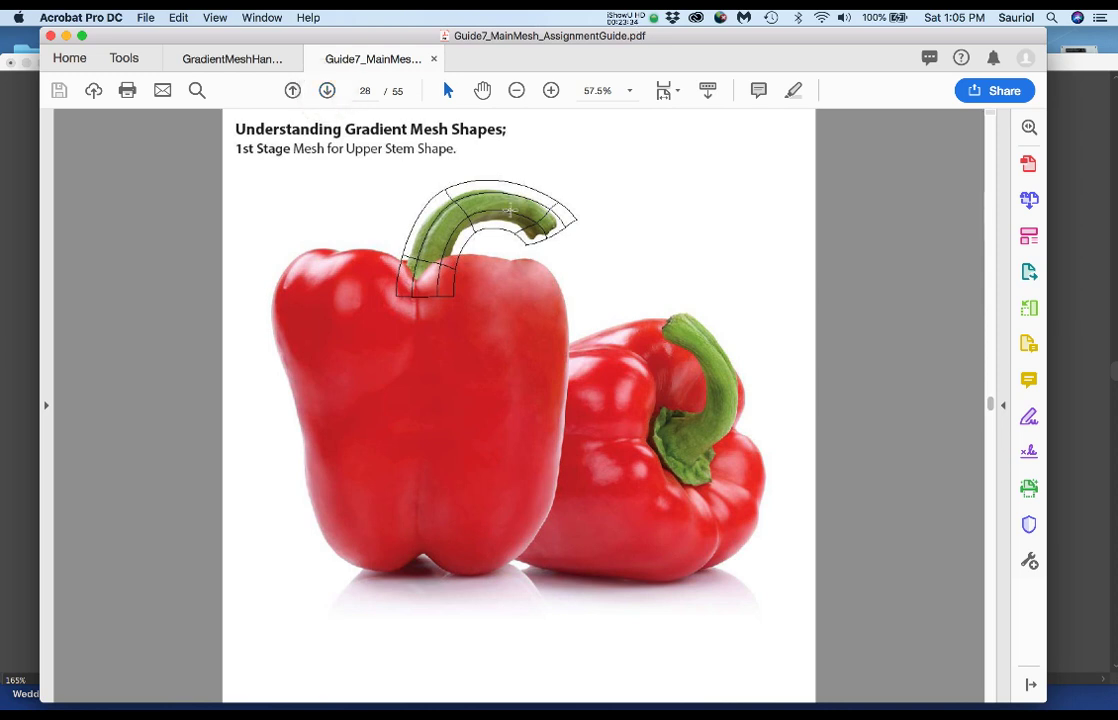
{"action": "left_click", "coordinate": [326, 91]}
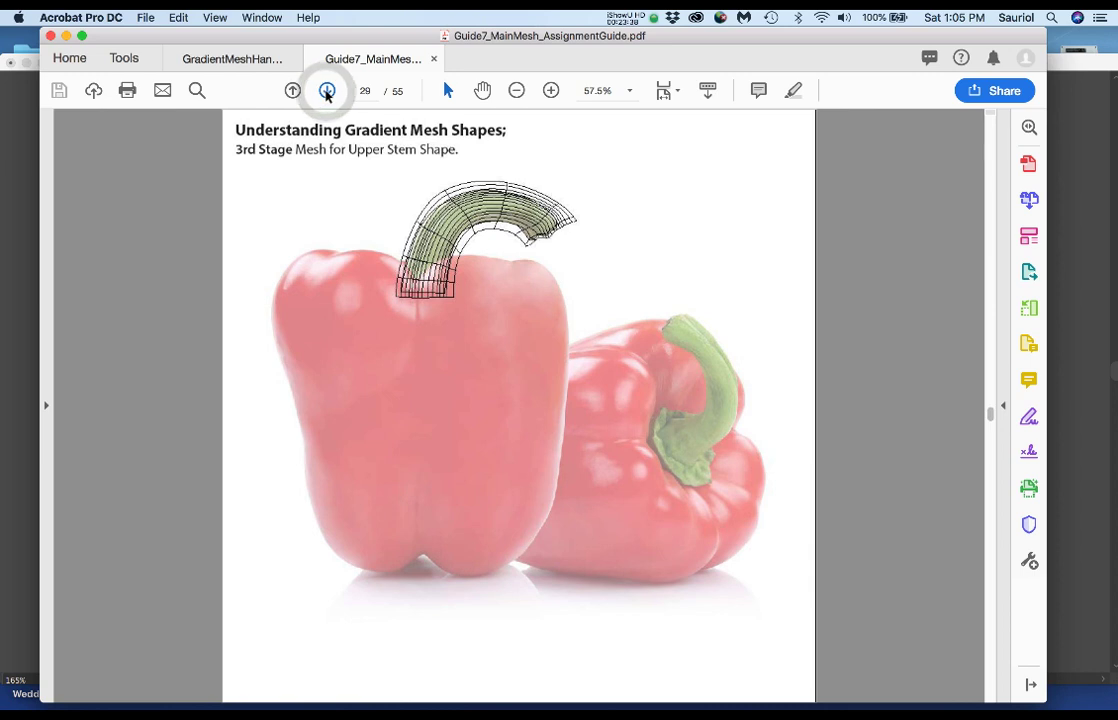
{"action": "left_click", "coordinate": [326, 91]}
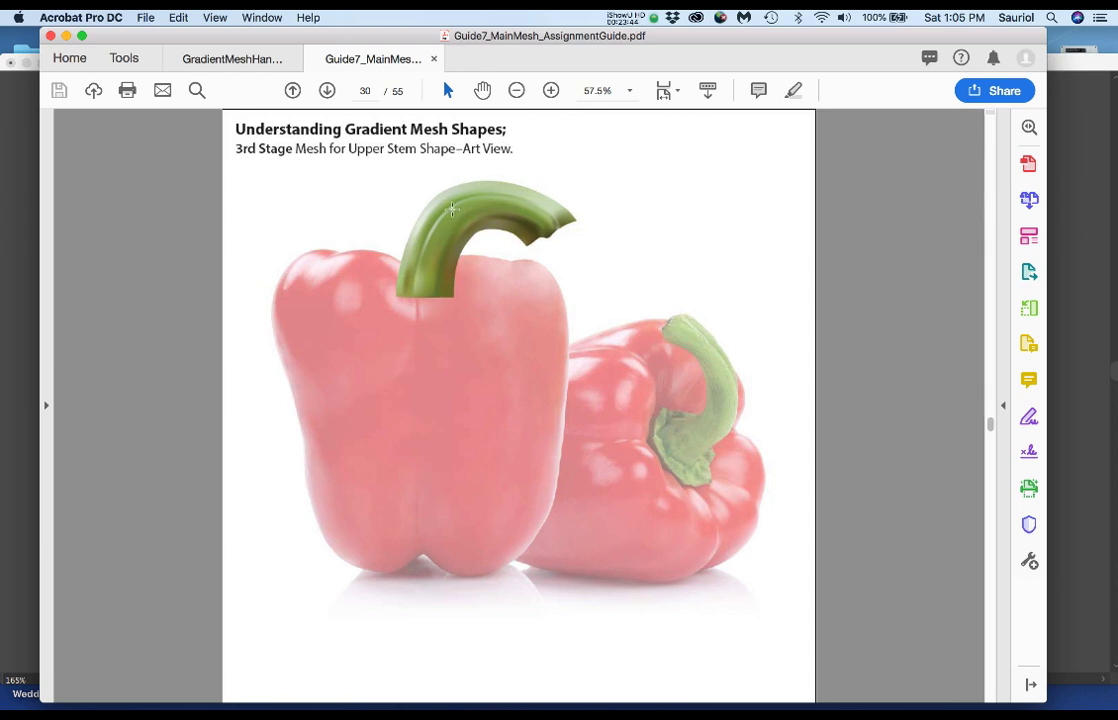
{"action": "left_click", "coordinate": [326, 91]}
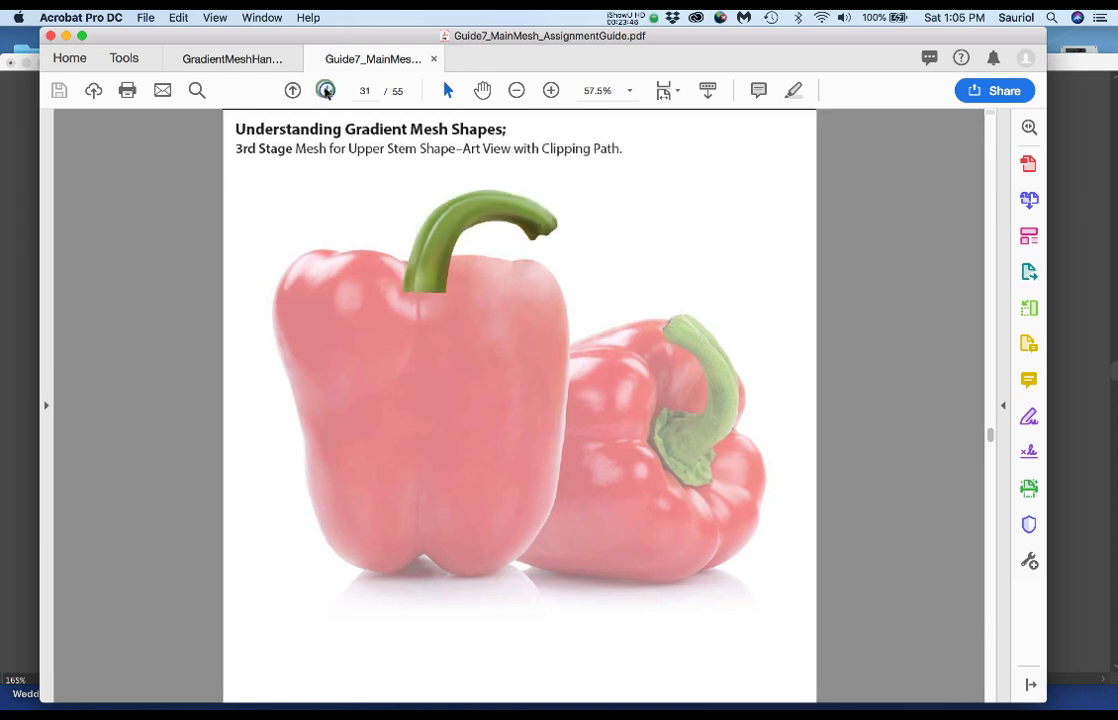
Compare the upper stem's art view on page 30 with the clipping path version on page 31 at closer range.
{"action": "left_click", "coordinate": [294, 91]}
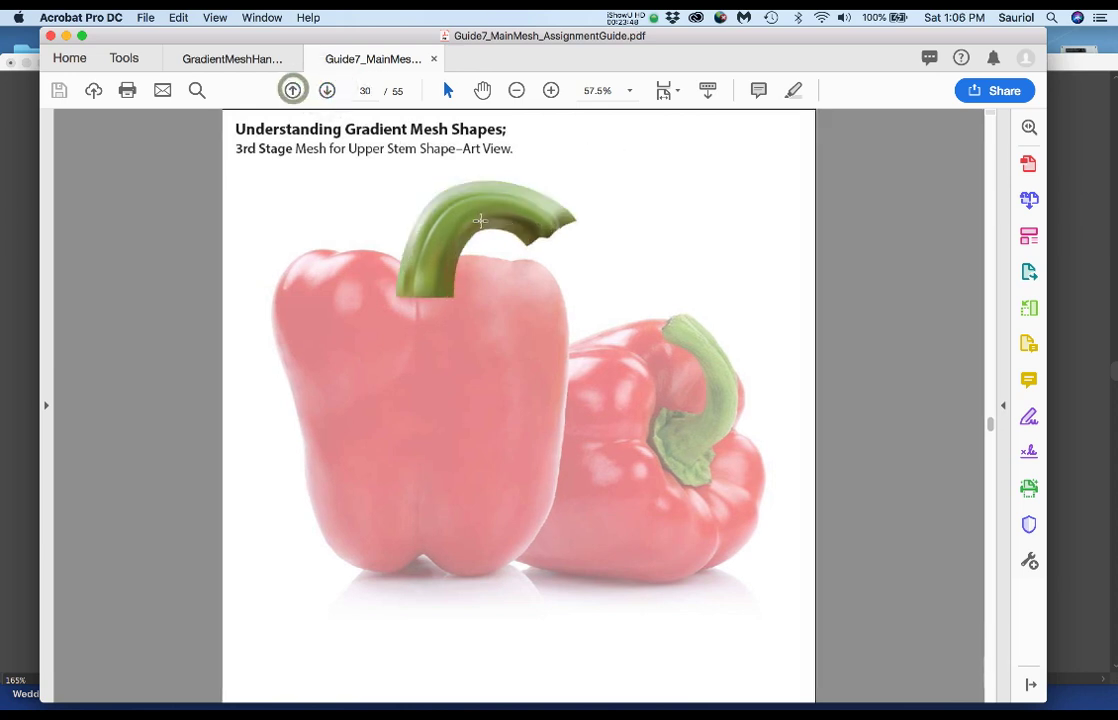
{"action": "scroll", "coordinate": [480, 216], "scroll_direction": "up", "scroll_amount": 4}
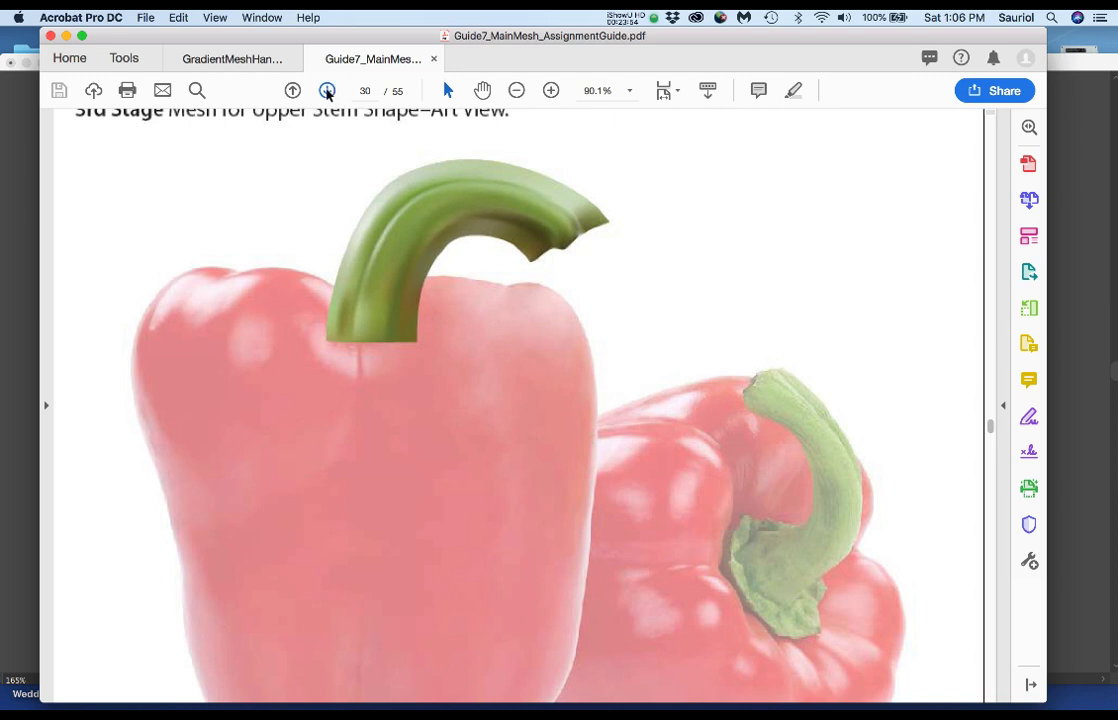
{"action": "left_click", "coordinate": [327, 91]}
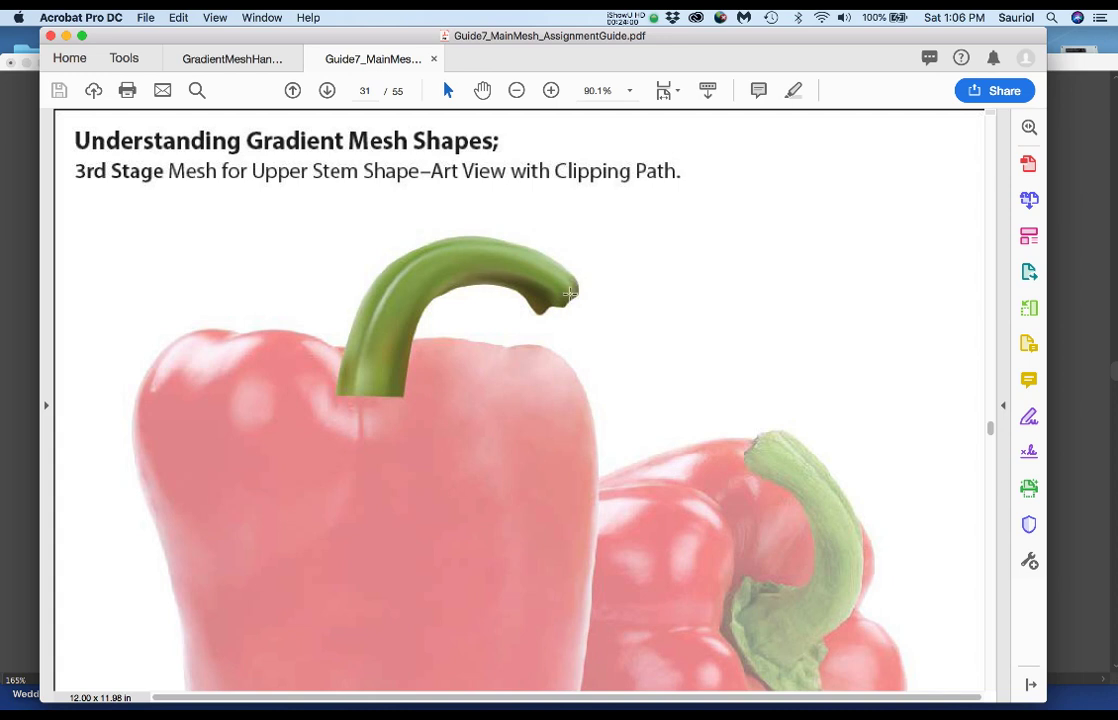
{"action": "scroll", "coordinate": [570, 300], "scroll_direction": "down", "scroll_amount": 1}
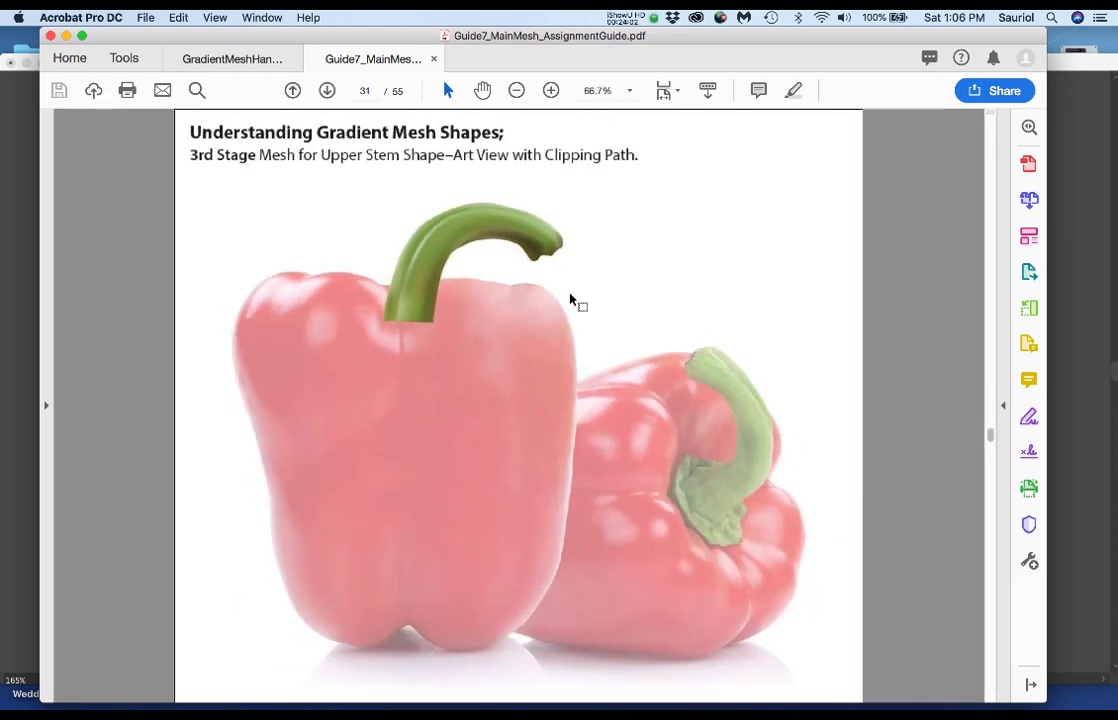
{"action": "scroll", "coordinate": [570, 300], "scroll_direction": "down", "scroll_amount": 1}
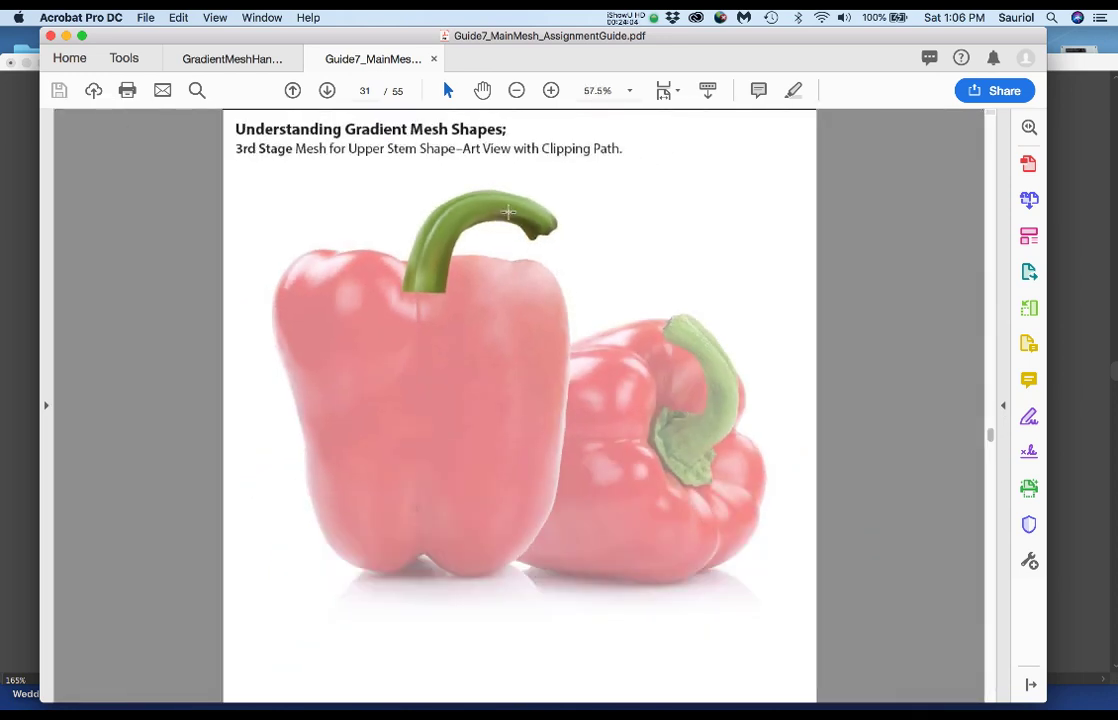
View the left pepper's composite art views on pages 32 and 33 and the Lower Right Shape's mesh stages through its art view on page 36.
{"action": "left_click", "coordinate": [326, 91]}
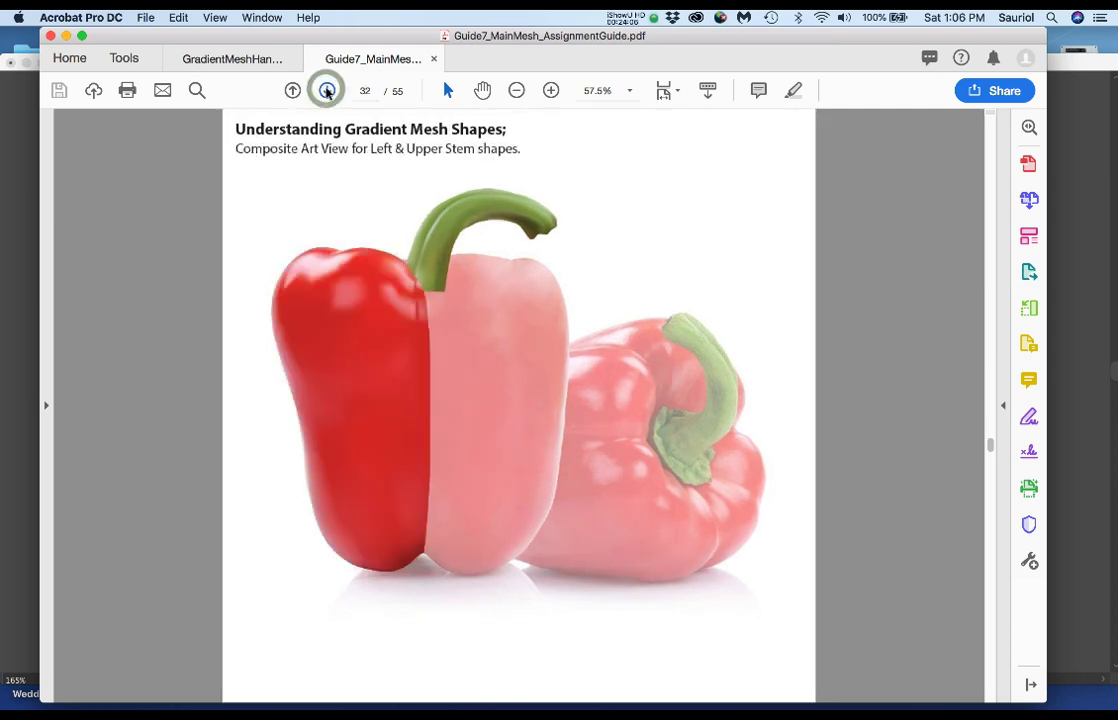
{"action": "left_click", "coordinate": [326, 91]}
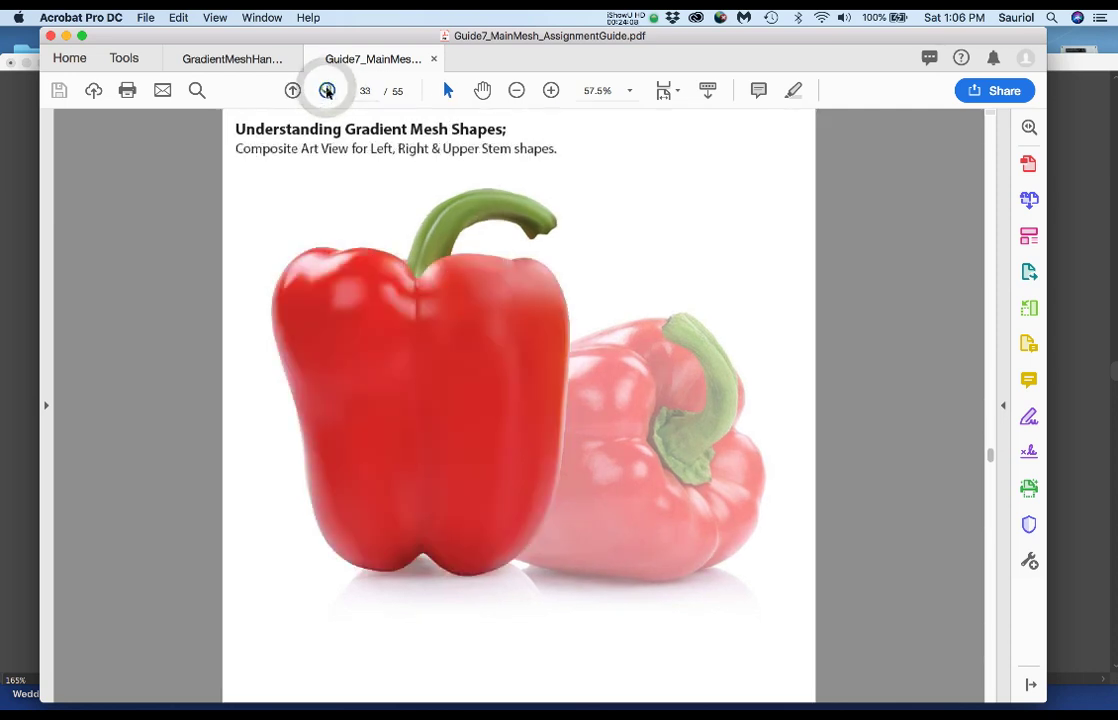
{"action": "left_click", "coordinate": [326, 91]}
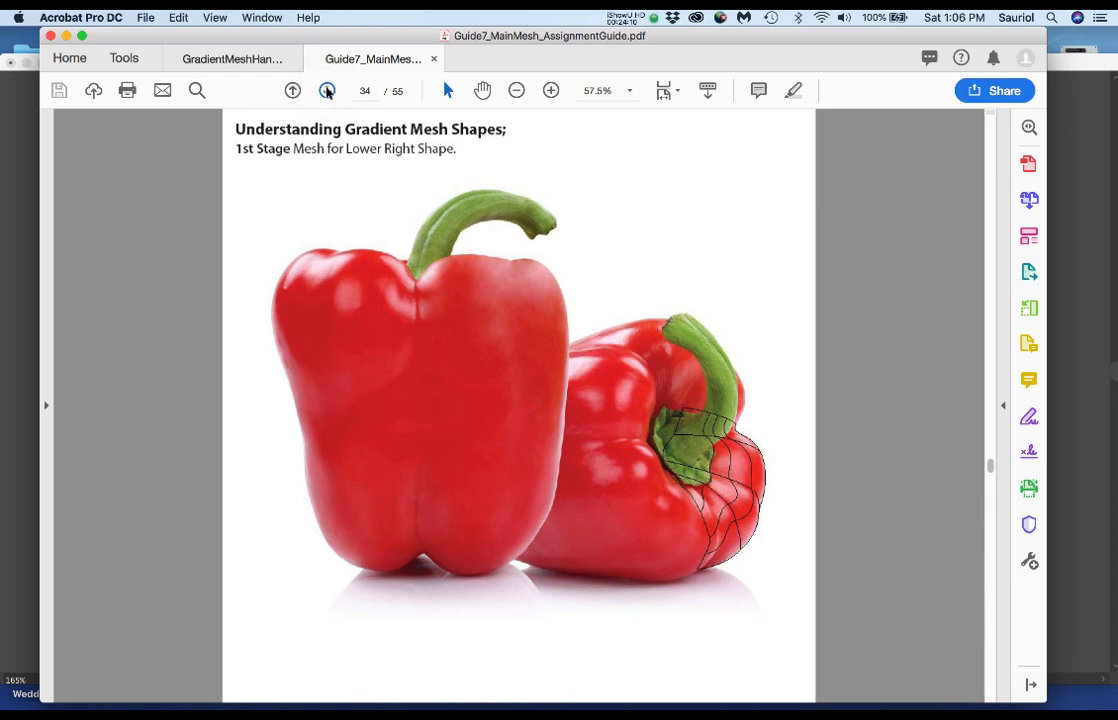
{"action": "left_click", "coordinate": [326, 91]}
{"action": "left_click", "coordinate": [326, 91]}
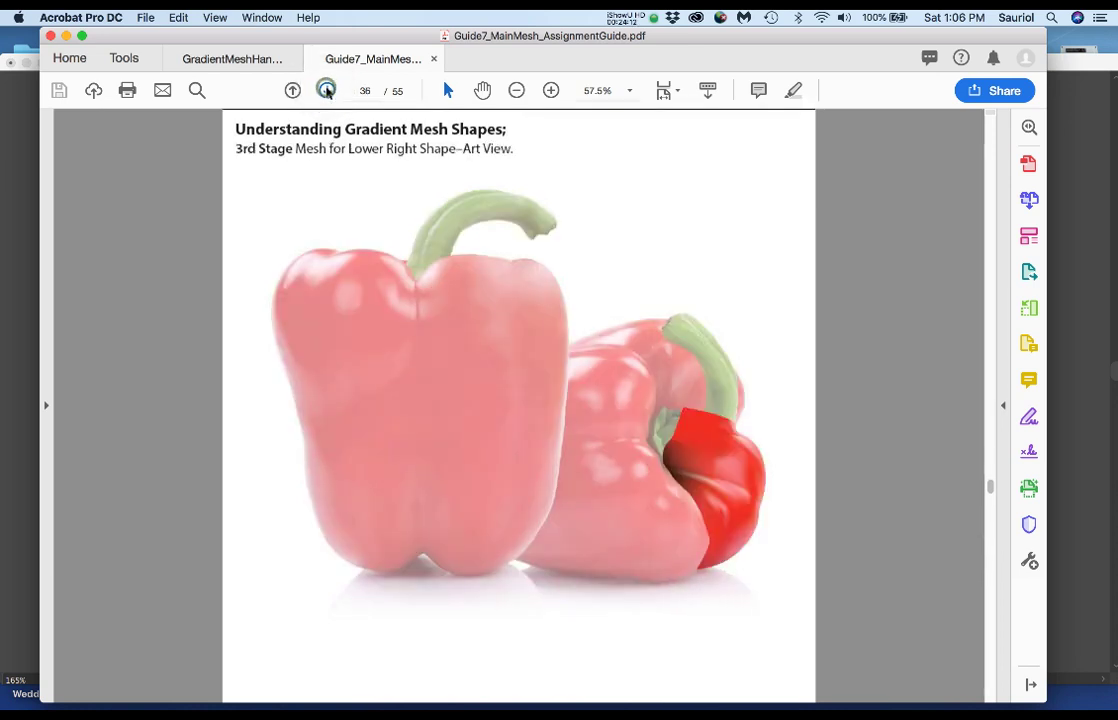
Review the right pepper's Left Shape and Upper Right Shape meshes and art views on pages 37 to 42.
{"action": "left_click", "coordinate": [326, 91]}
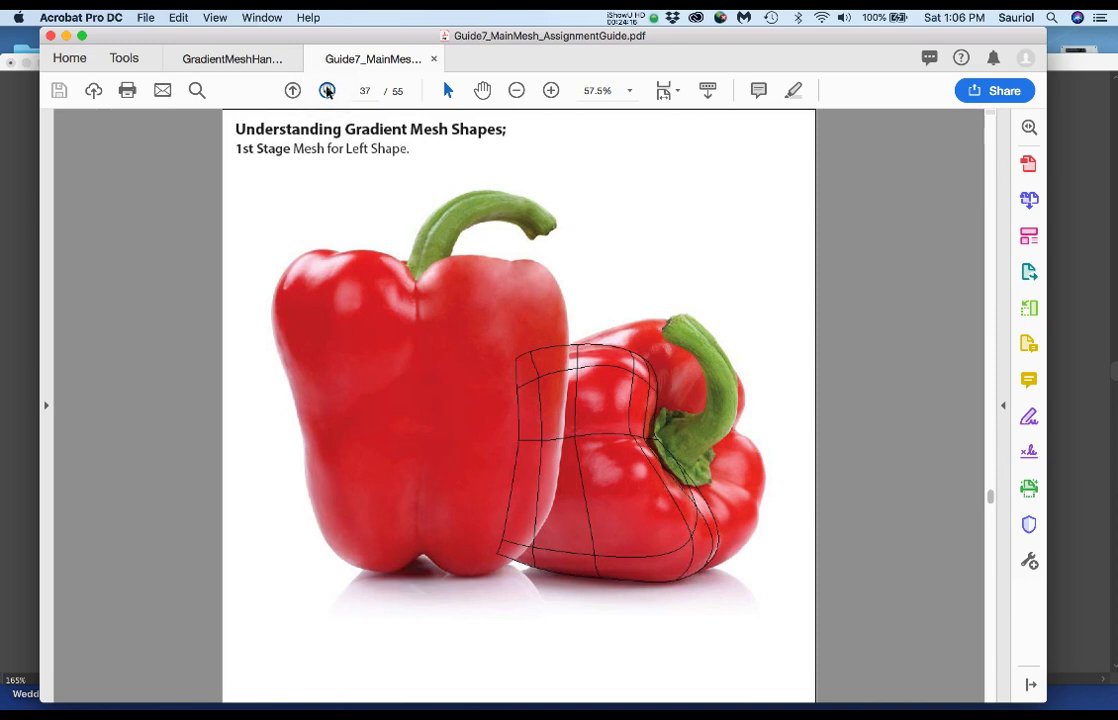
{"action": "left_click", "coordinate": [327, 91]}
{"action": "left_click", "coordinate": [327, 91]}
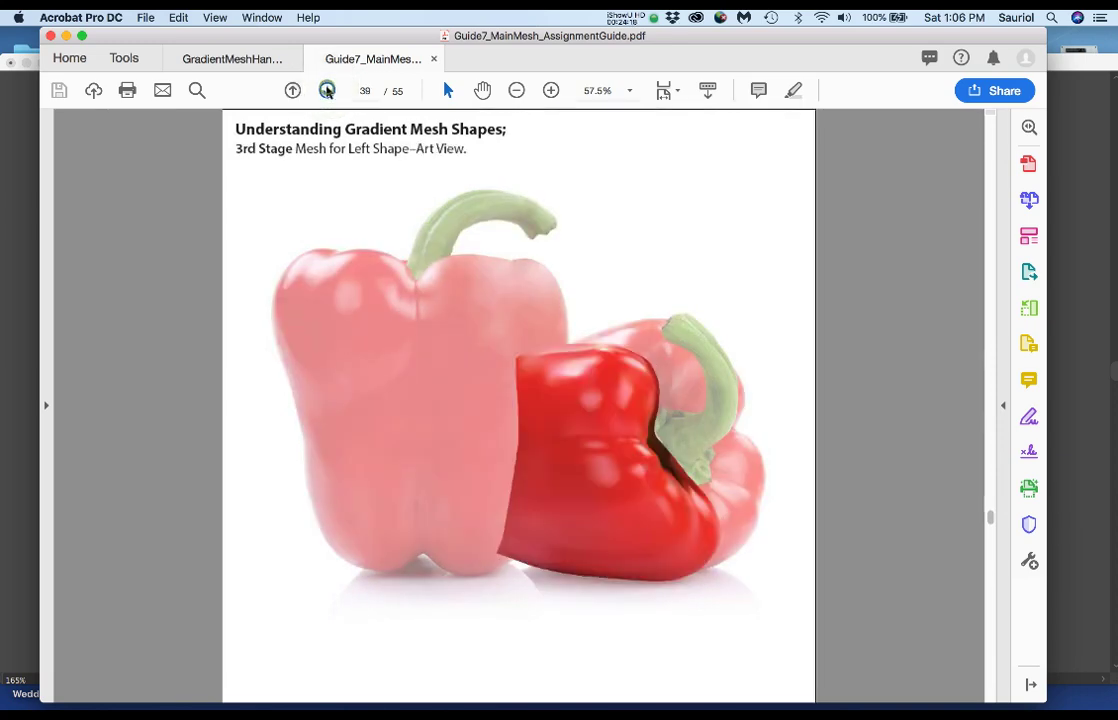
{"action": "left_click", "coordinate": [327, 91]}
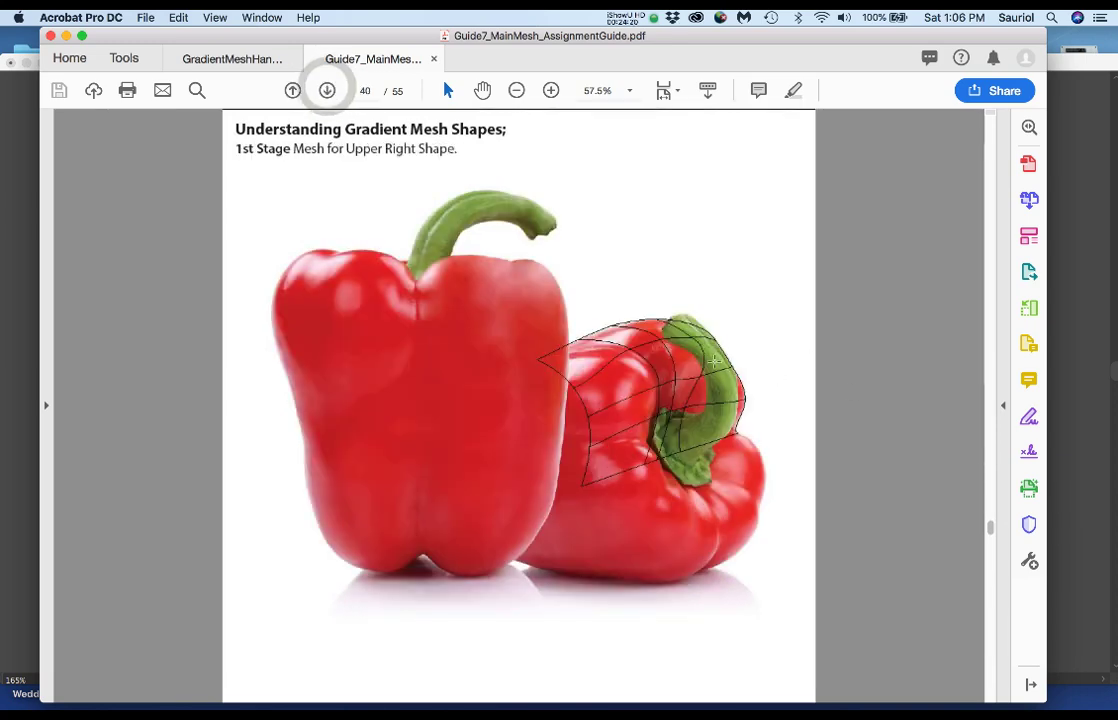
{"action": "left_click", "coordinate": [329, 91]}
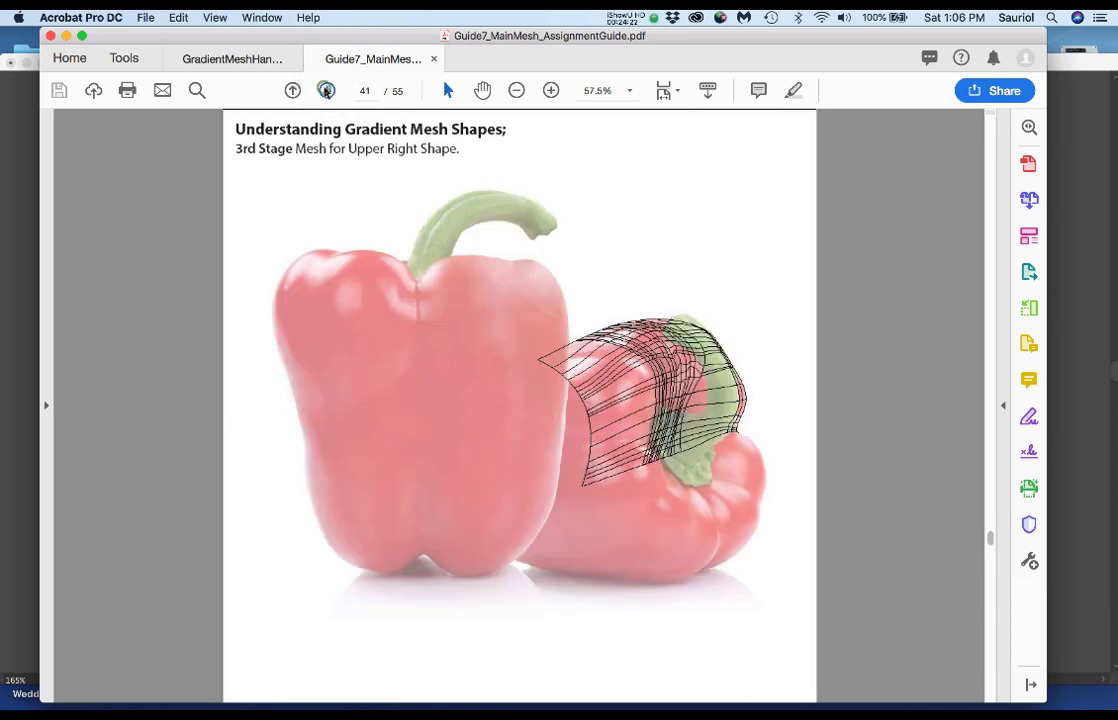
{"action": "left_click", "coordinate": [327, 91]}
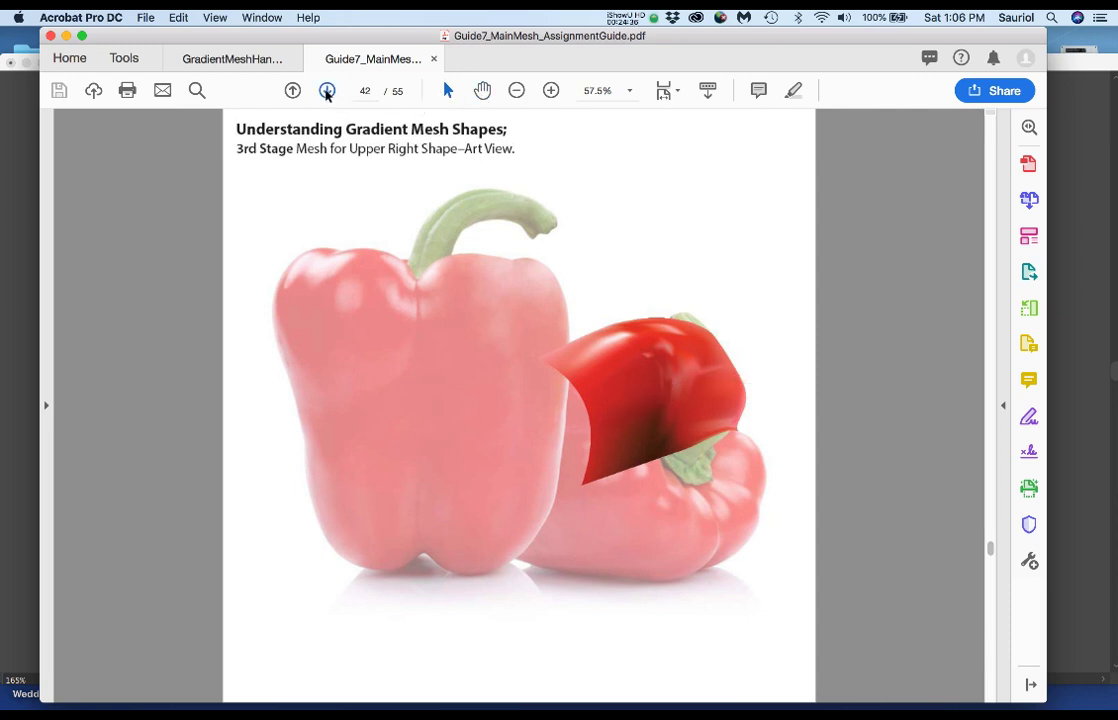
Go through the right pepper's Upper Stem and Lower Stem mesh stages and art views on pages 43 to 49.
{"action": "left_click", "coordinate": [327, 91]}
{"action": "left_click", "coordinate": [327, 91]}
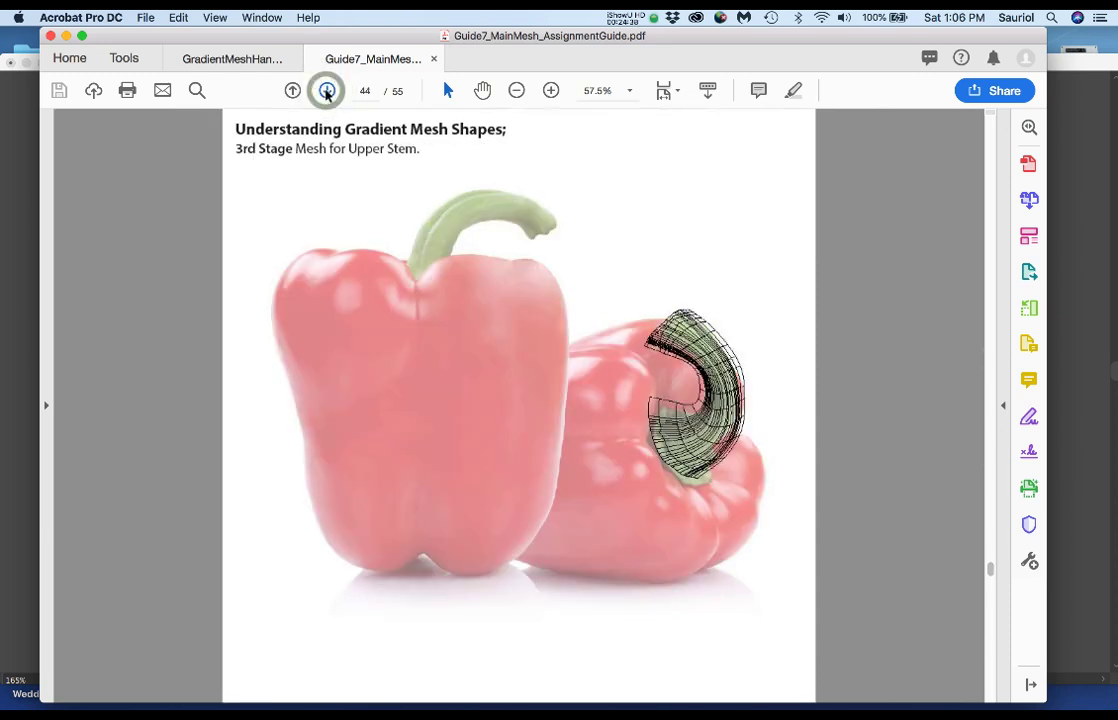
{"action": "left_click", "coordinate": [327, 91]}
{"action": "left_click", "coordinate": [327, 91]}
{"action": "left_click", "coordinate": [327, 91]}
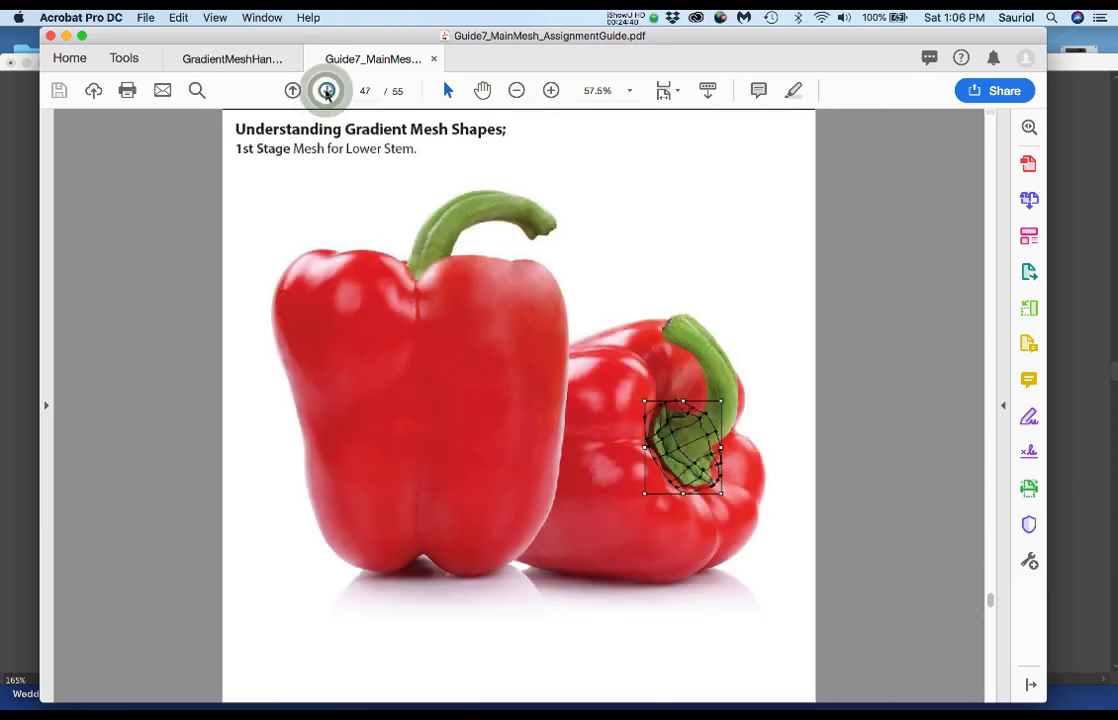
{"action": "left_click", "coordinate": [327, 91]}
{"action": "left_click", "coordinate": [327, 91]}
Compare the composite art views on pages 50 to 54 and view the version with background and reflection on page 55.
{"action": "left_click", "coordinate": [327, 91]}
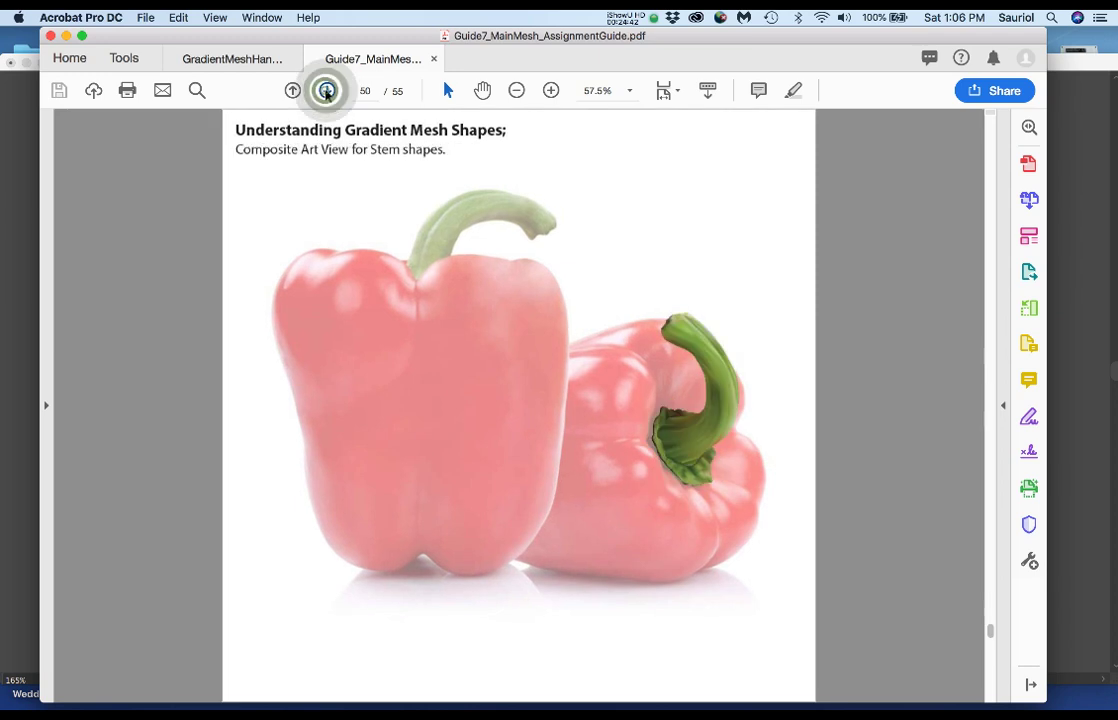
{"action": "left_click", "coordinate": [327, 91]}
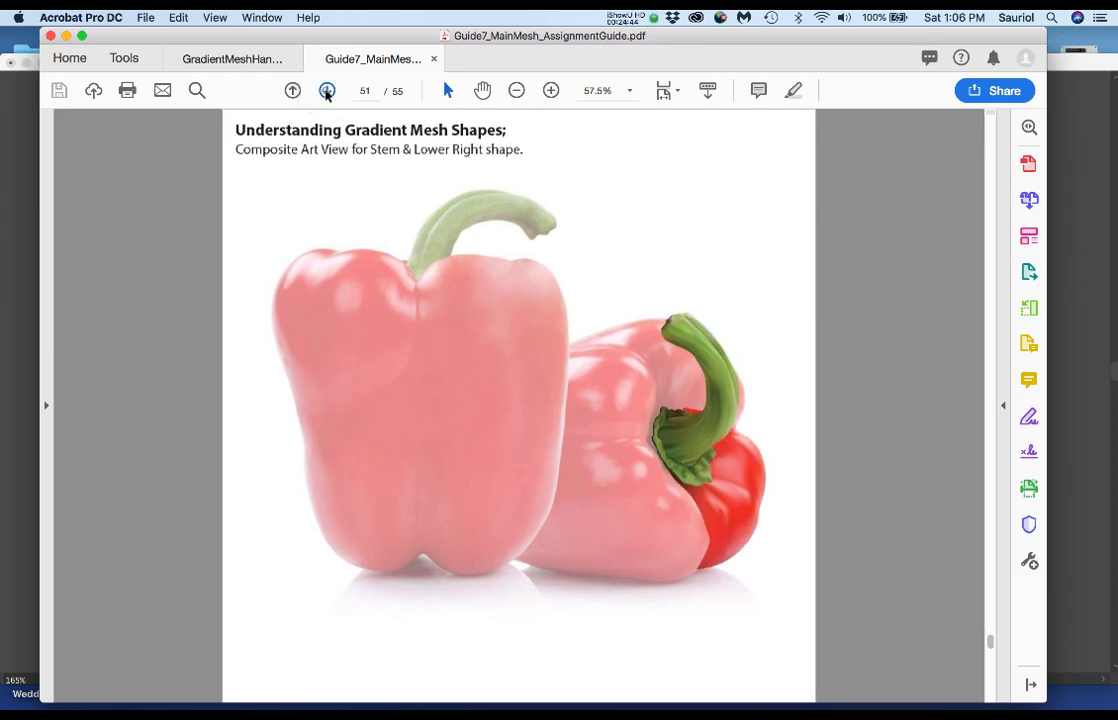
{"action": "left_click", "coordinate": [327, 91]}
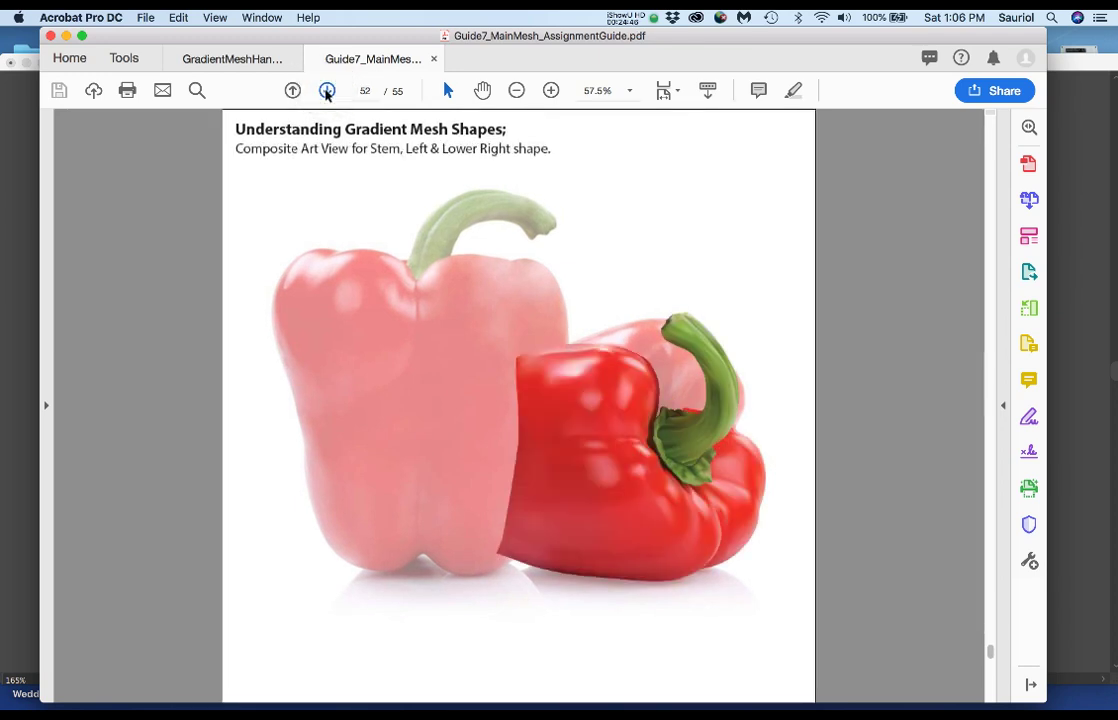
{"action": "left_click", "coordinate": [327, 91]}
{"action": "left_click", "coordinate": [327, 91]}
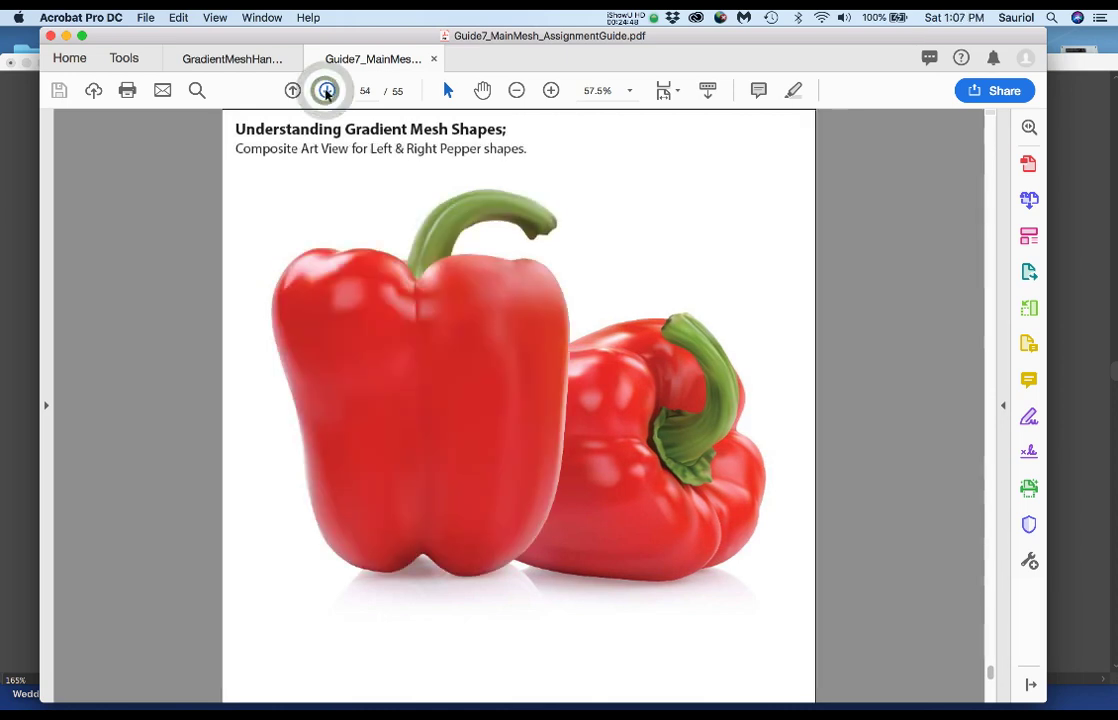
{"action": "left_click", "coordinate": [293, 91]}
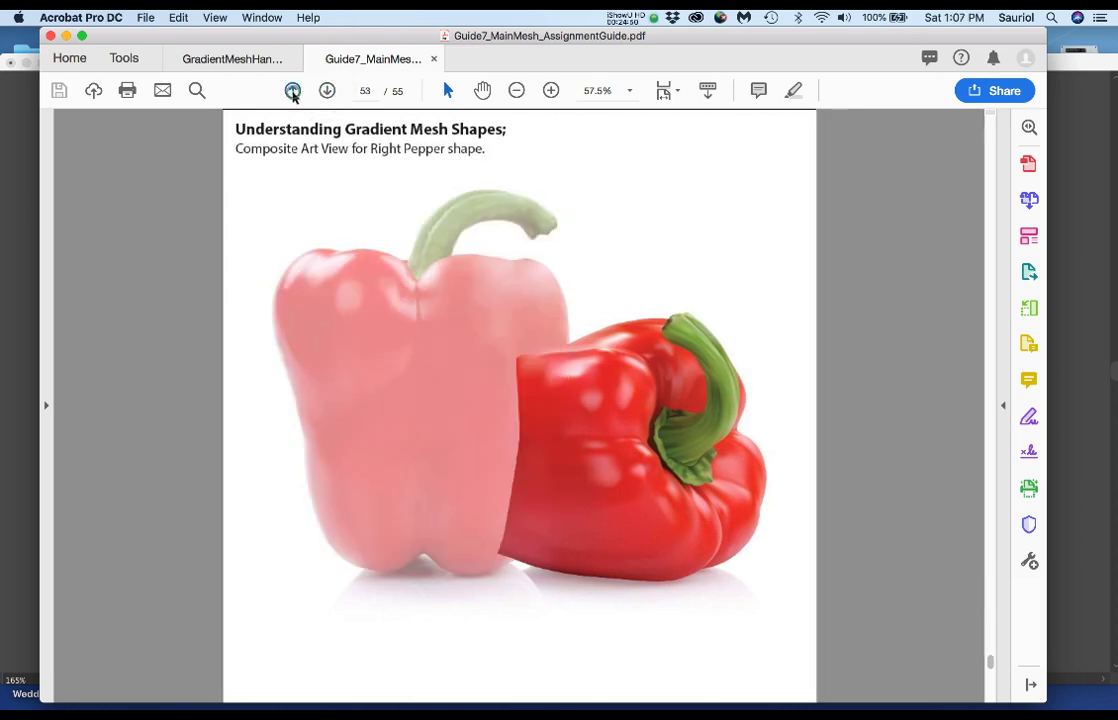
{"action": "left_click", "coordinate": [293, 91]}
{"action": "left_click", "coordinate": [325, 91]}
{"action": "left_click", "coordinate": [327, 91]}
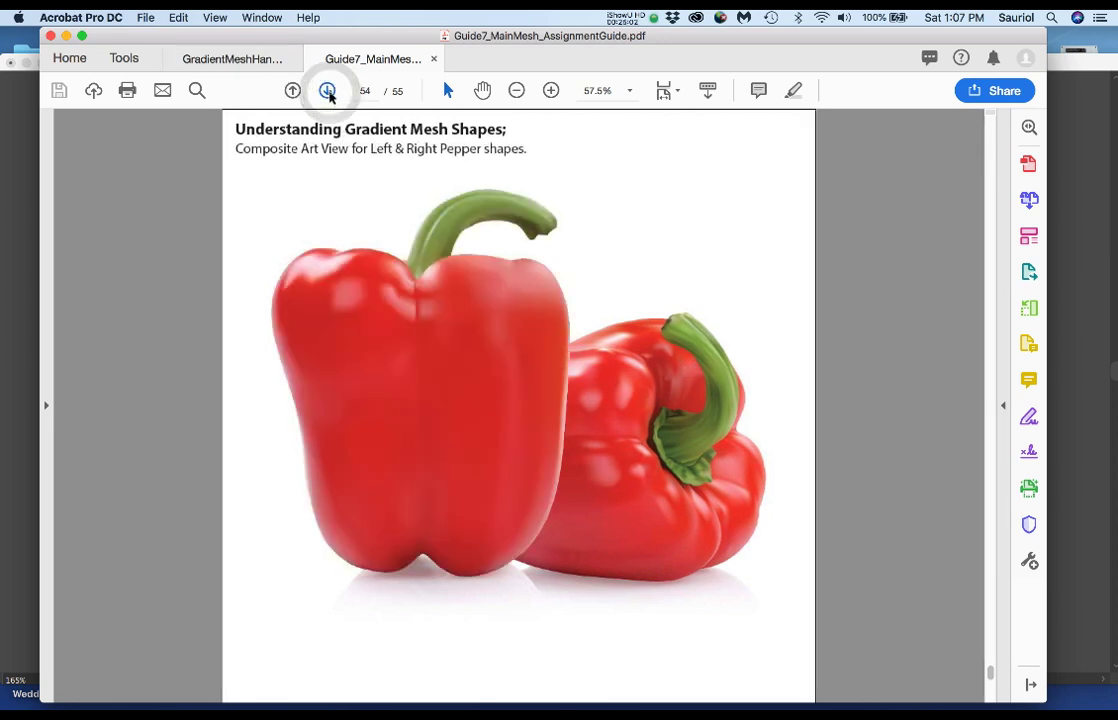
{"action": "left_click", "coordinate": [327, 91]}
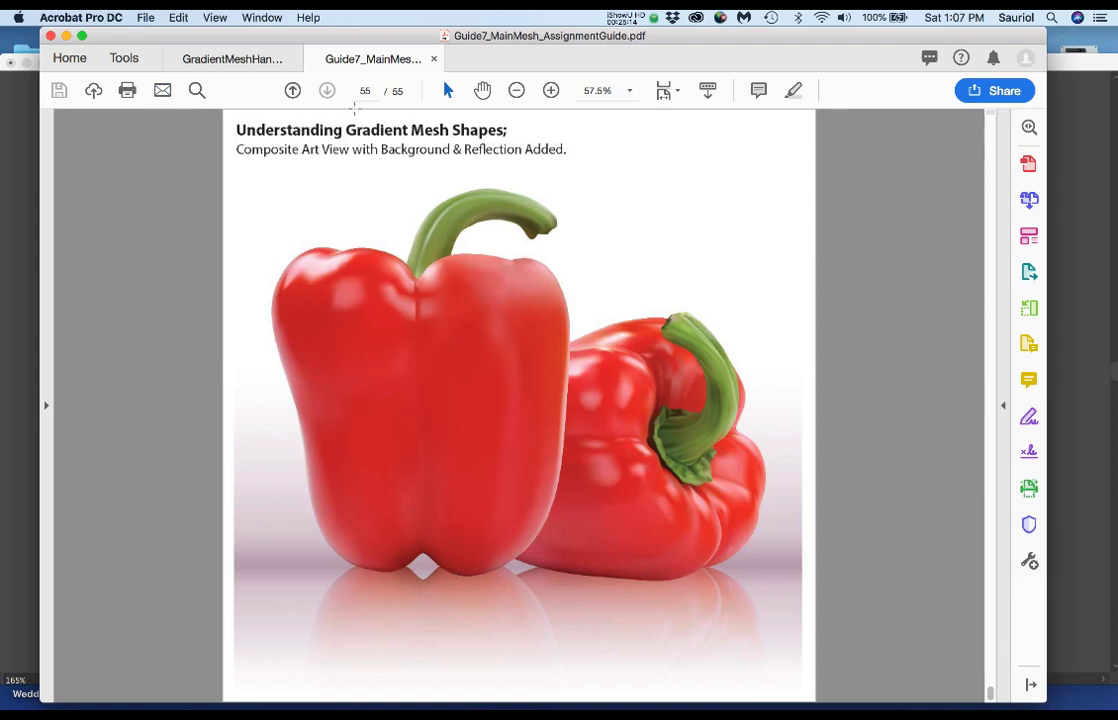
Return to page 1 of the guide and page forward to the initial rectangle angles on page 9.
{"action": "left_click", "coordinate": [365, 91]}
{"action": "type", "text": "1"}
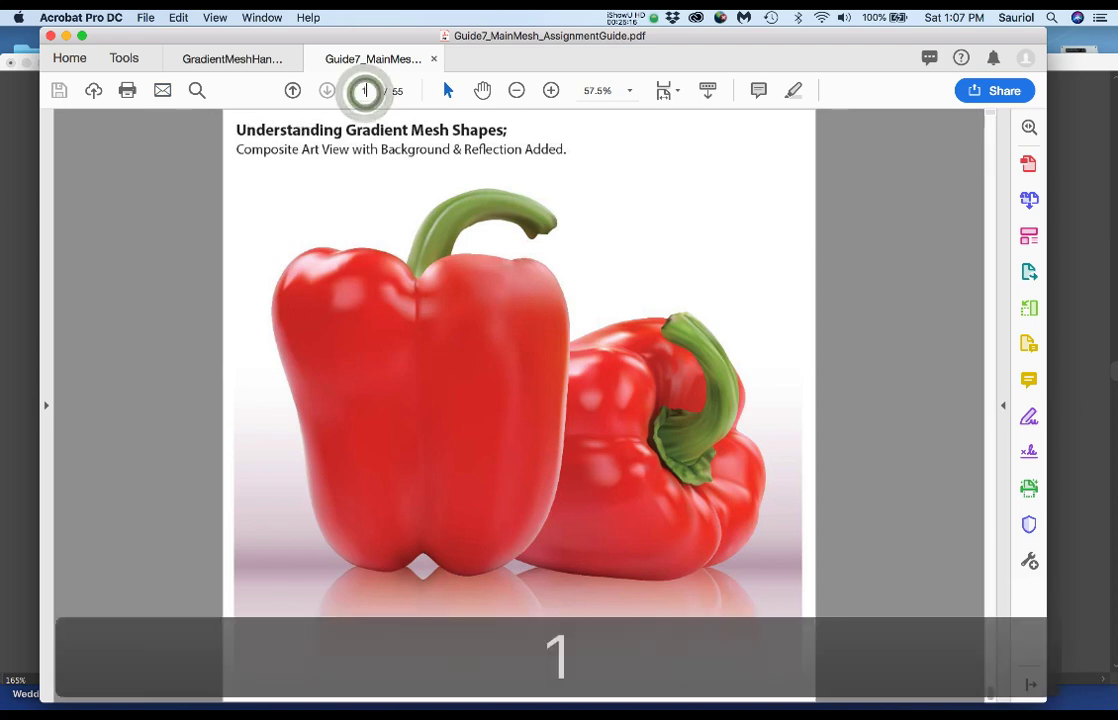
{"action": "key", "text": "Return"}
{"action": "left_click", "coordinate": [328, 91]}
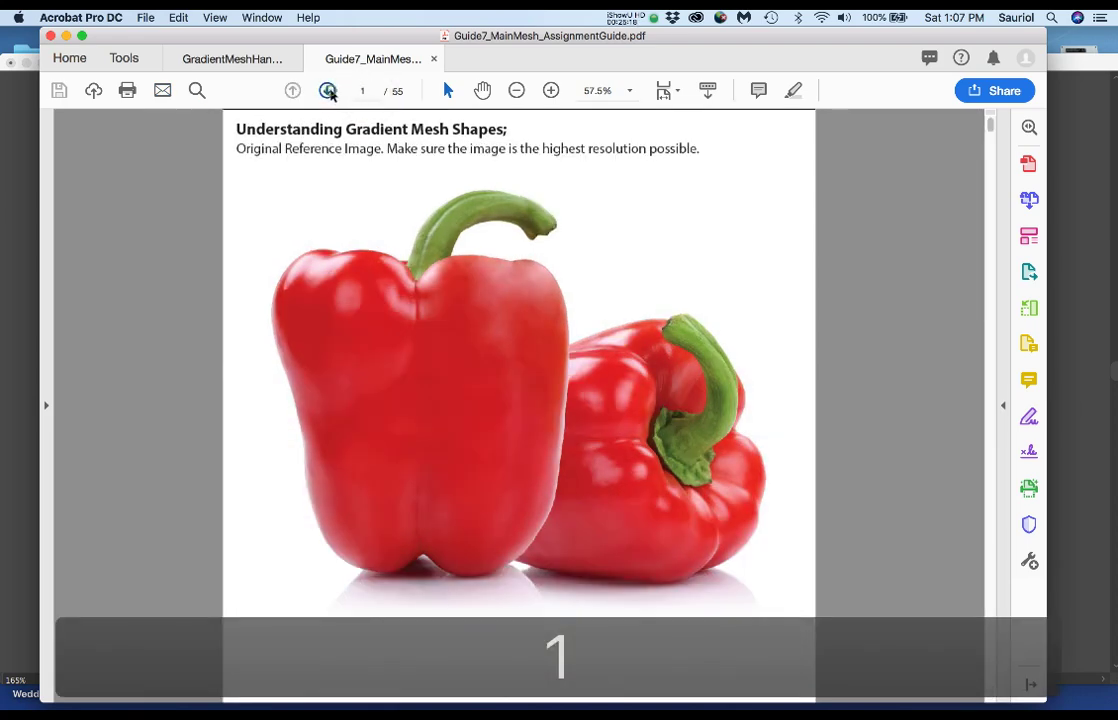
{"action": "left_click", "coordinate": [328, 91]}
{"action": "left_click", "coordinate": [328, 91]}
{"action": "left_click", "coordinate": [328, 91]}
{"action": "left_click", "coordinate": [328, 91]}
{"action": "left_click", "coordinate": [328, 91]}
{"action": "left_click", "coordinate": [328, 91]}
{"action": "left_click", "coordinate": [328, 91]}
{"action": "left_click", "coordinate": [328, 91]}
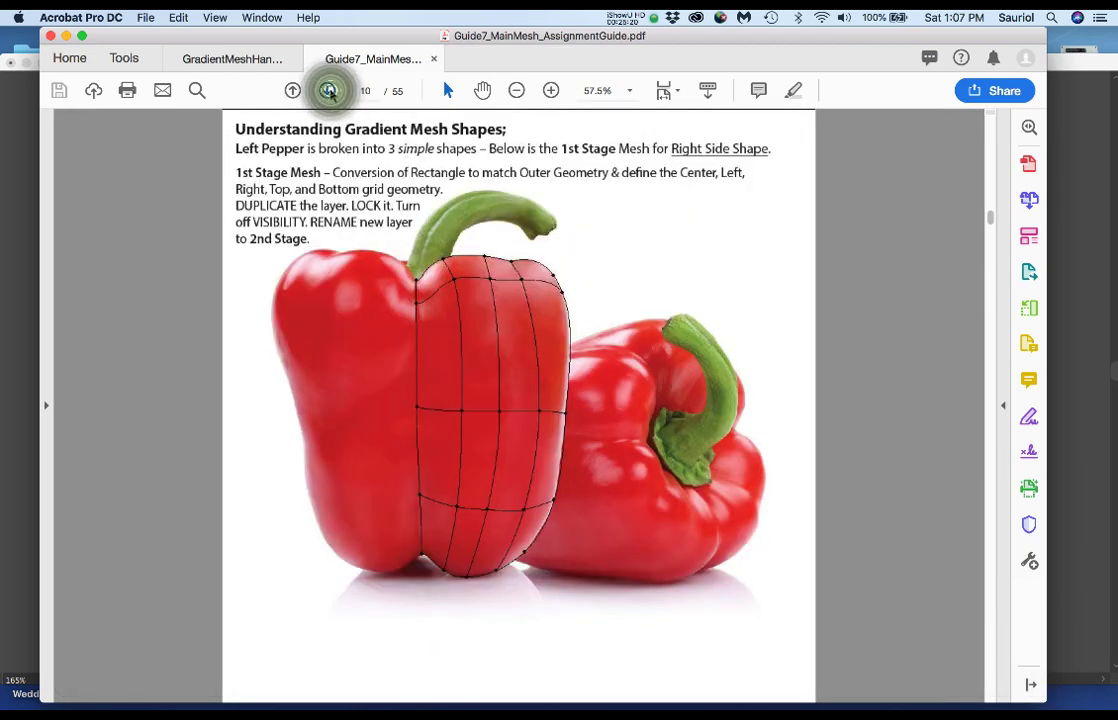
{"action": "left_click", "coordinate": [328, 91]}
{"action": "left_click", "coordinate": [292, 91]}
{"action": "left_click", "coordinate": [292, 91]}
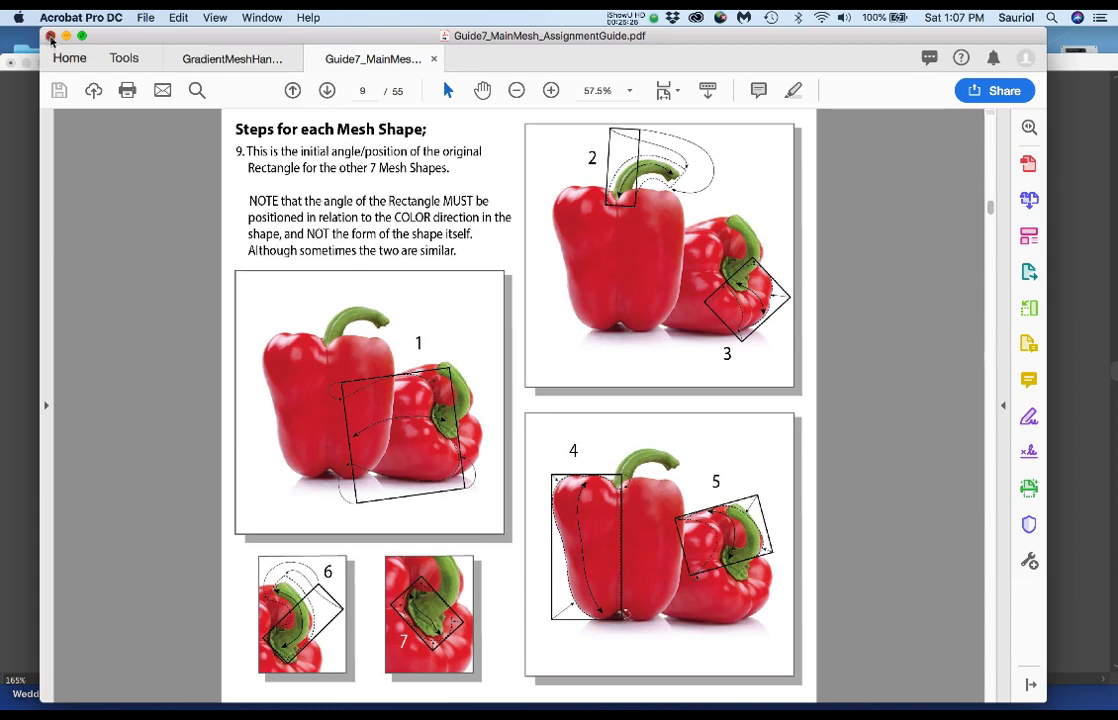
Close the assignment guide, switch to the pepper artwork in Illustrator, reposition the Layers panel and expand the Reference layer.
{"action": "left_click", "coordinate": [51, 40]}
{"action": "left_click", "coordinate": [462, 394]}
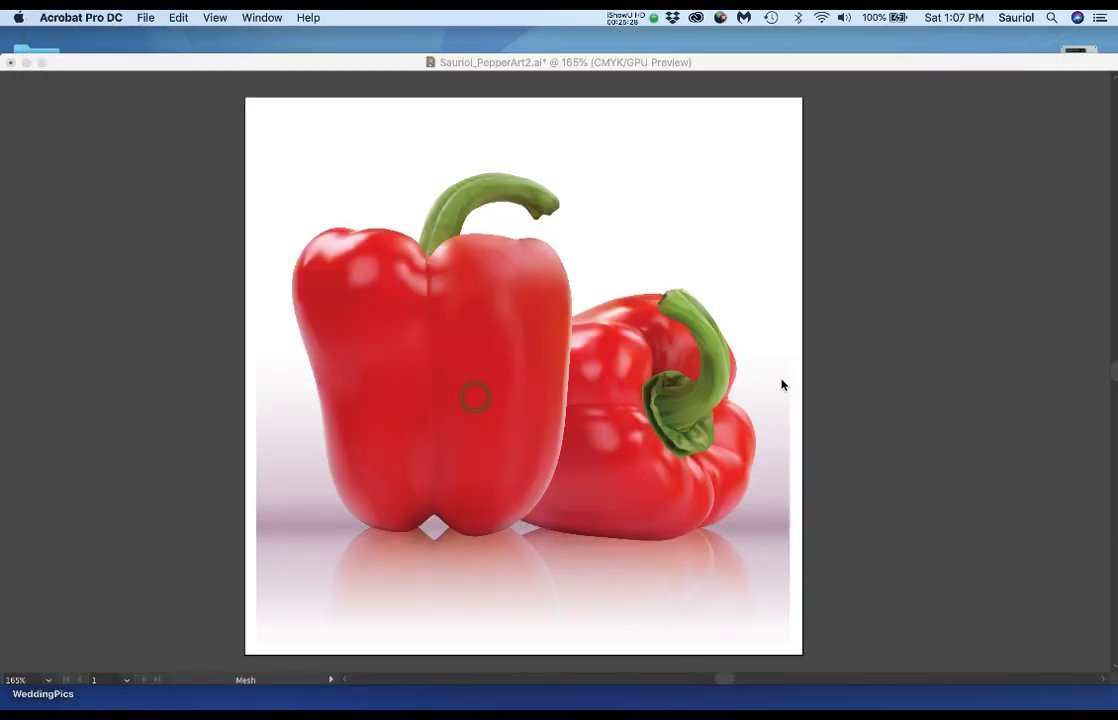
{"action": "left_click", "coordinate": [679, 255]}
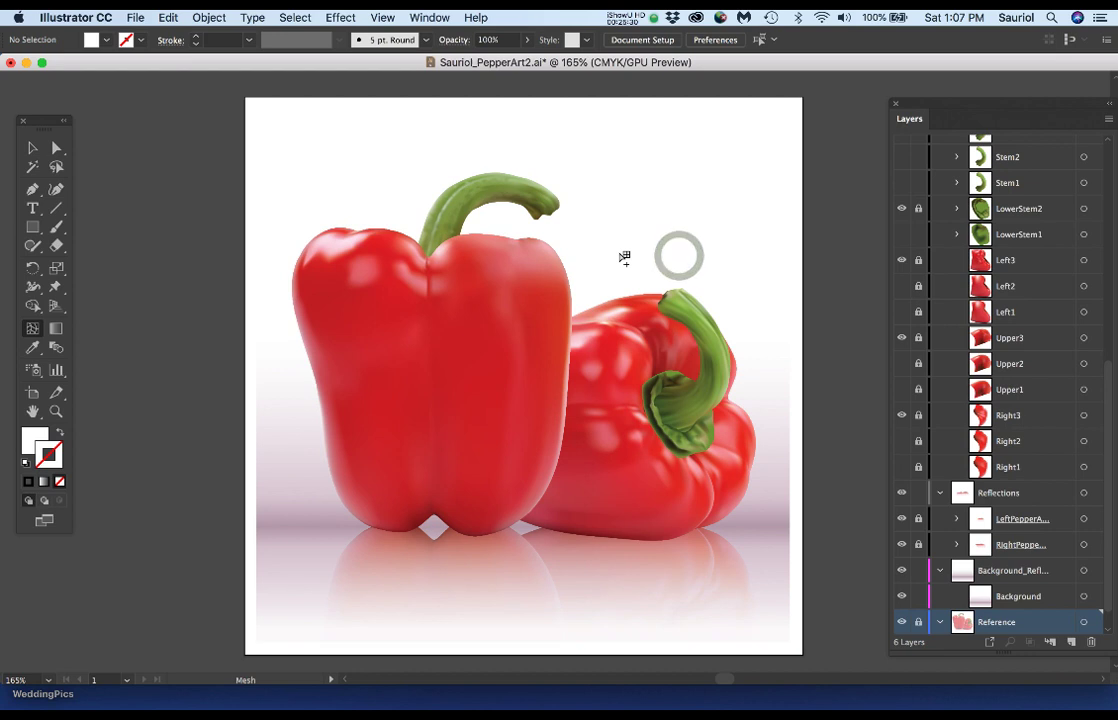
{"action": "left_click_drag", "start_coordinate": [941, 107], "coordinate": [918, 61]}
{"action": "left_click", "coordinate": [914, 576]}
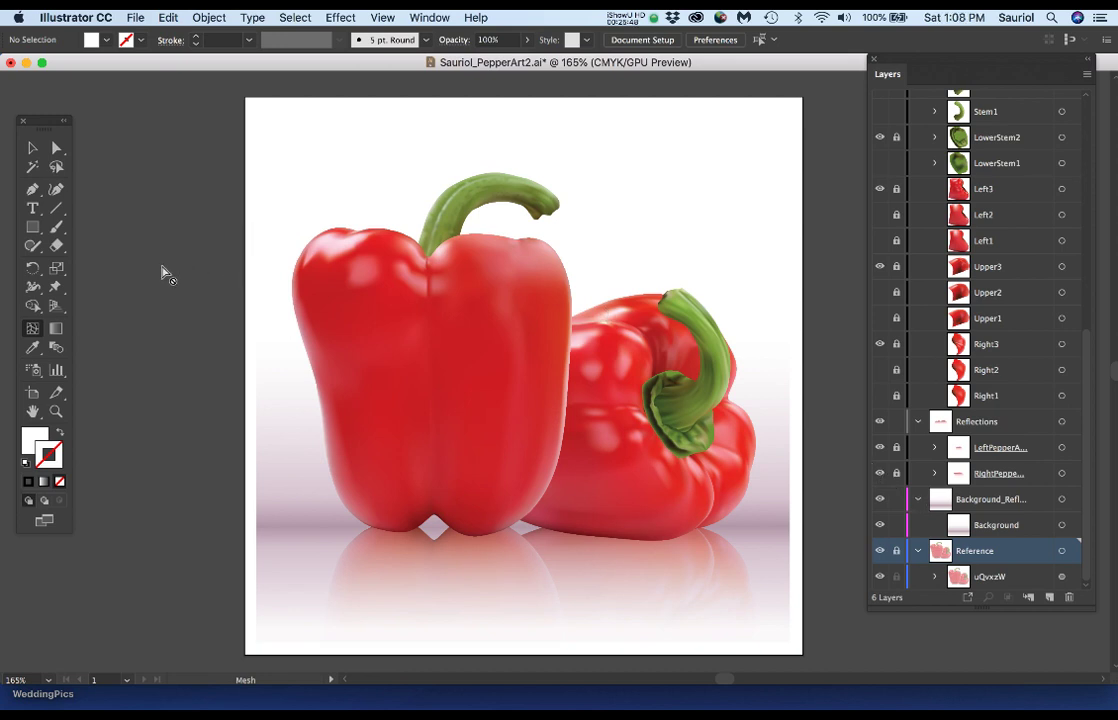
Check the pepper artboard's width and height in the Artboard Options, leaving them unchanged.
{"action": "double_click", "coordinate": [33, 393]}
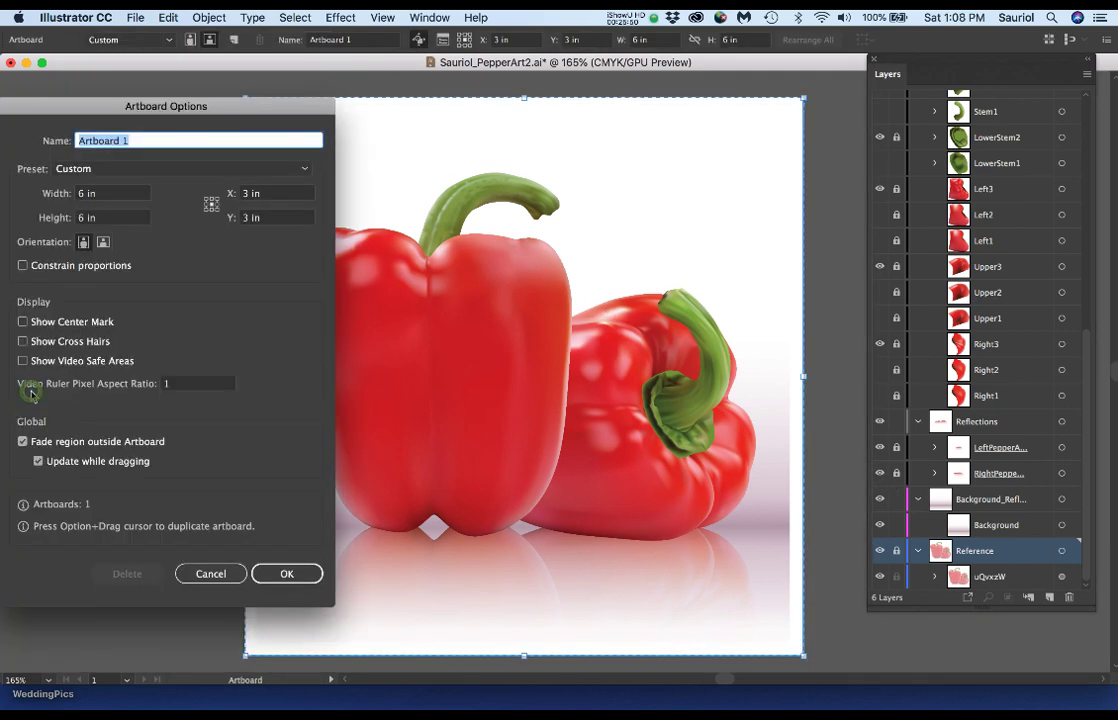
{"action": "left_click_drag", "start_coordinate": [201, 116], "coordinate": [458, 107]}
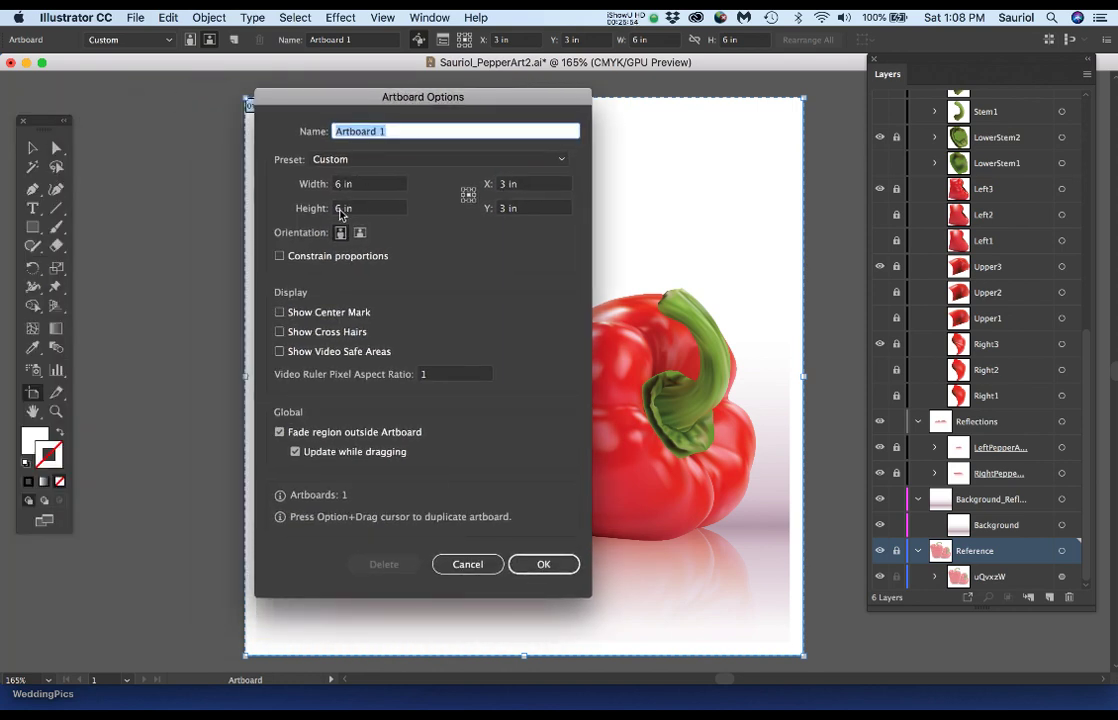
{"action": "left_click", "coordinate": [362, 187]}
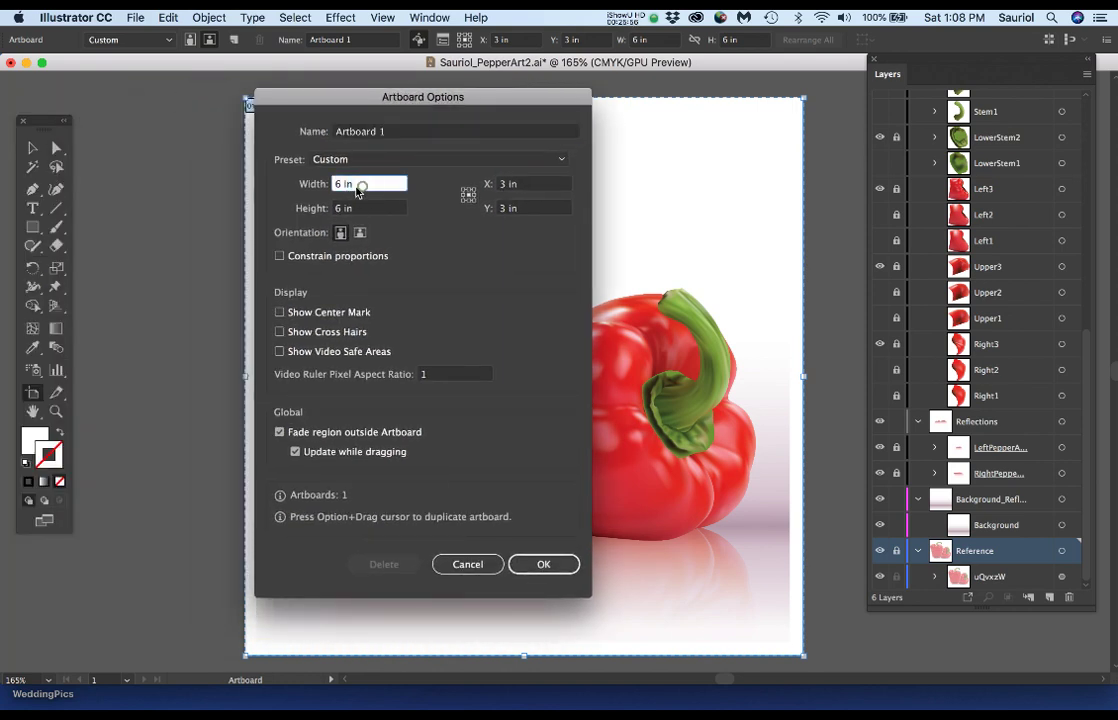
{"action": "left_click", "coordinate": [341, 211]}
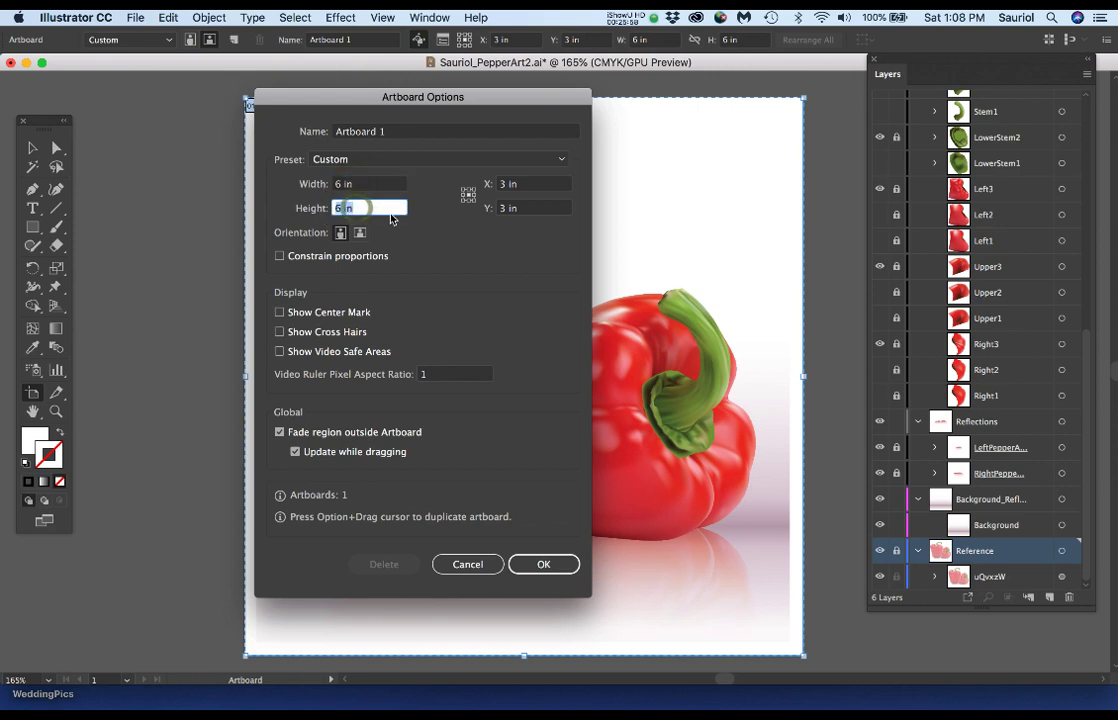
{"action": "left_click", "coordinate": [476, 568]}
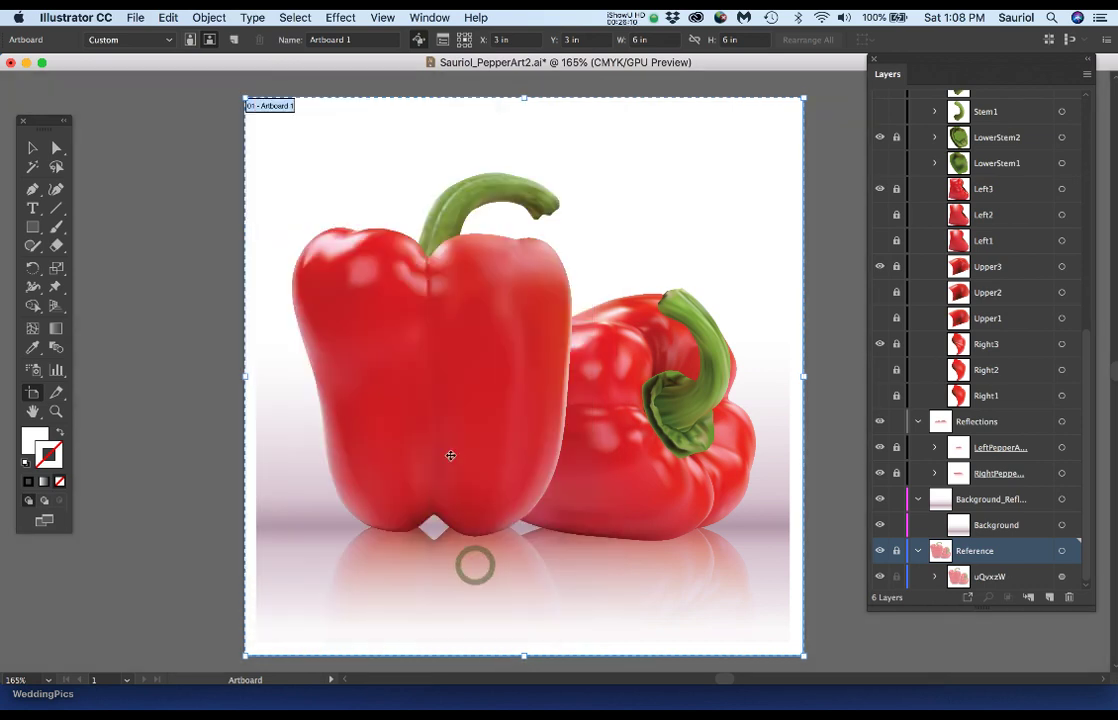
Create a new print document in inches, 6 in wide and 6 in high.
{"action": "left_click", "coordinate": [135, 17]}
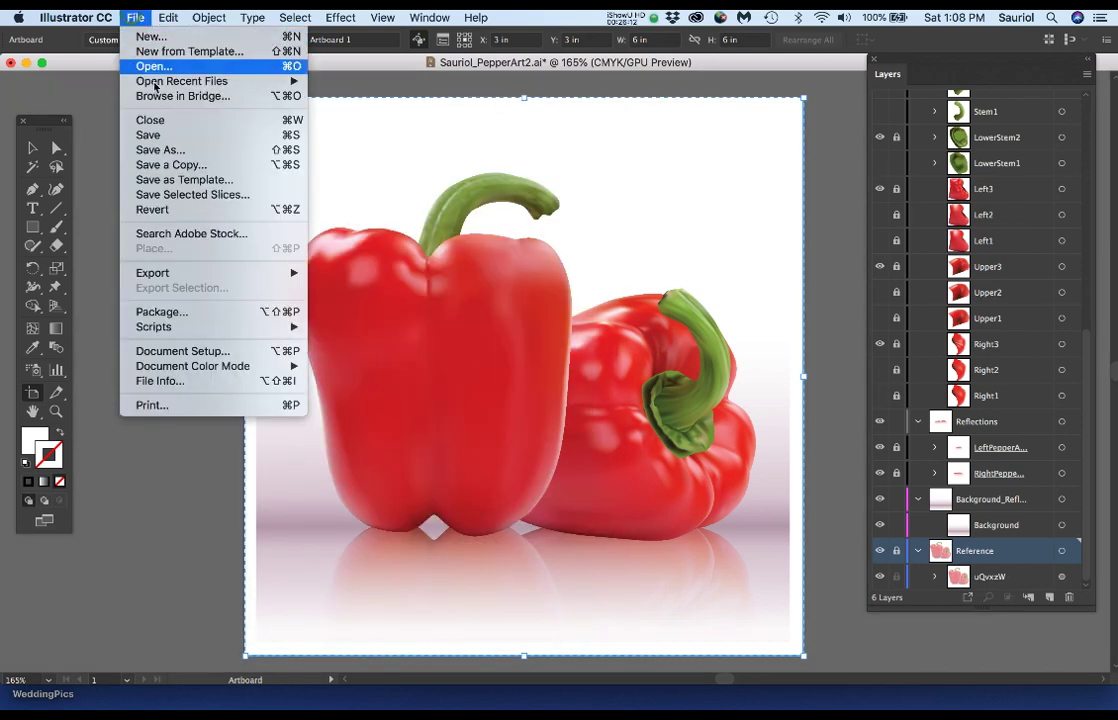
{"action": "left_click", "coordinate": [155, 36]}
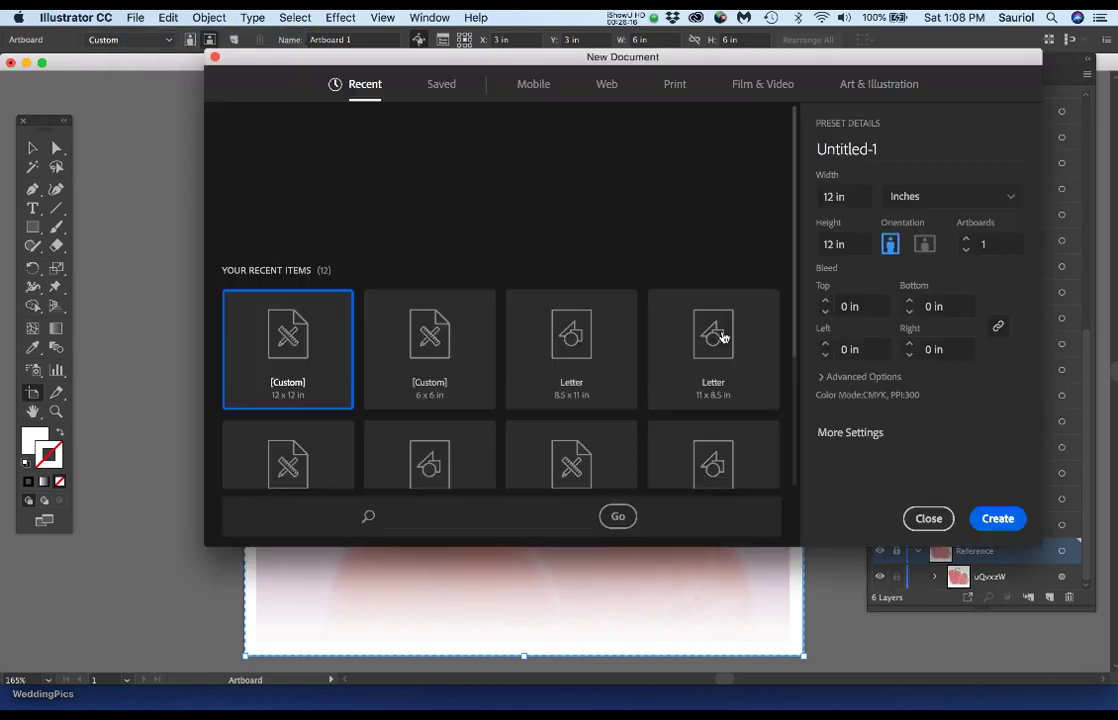
{"action": "left_click", "coordinate": [675, 86]}
{"action": "left_click", "coordinate": [927, 200]}
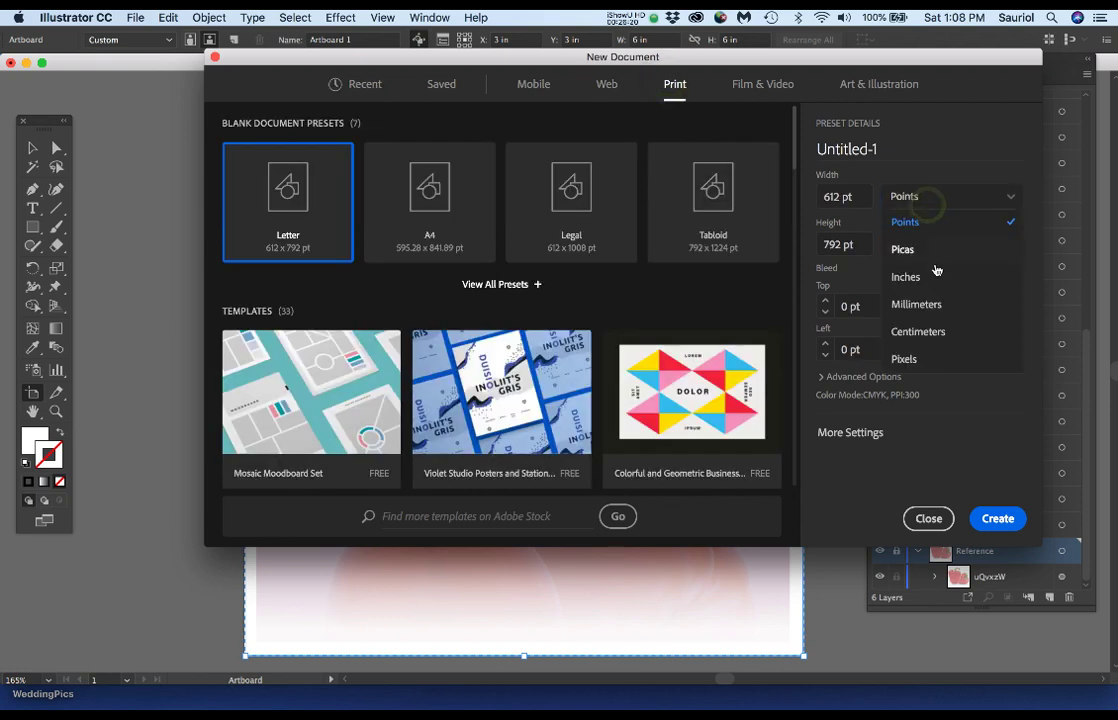
{"action": "left_click", "coordinate": [932, 277]}
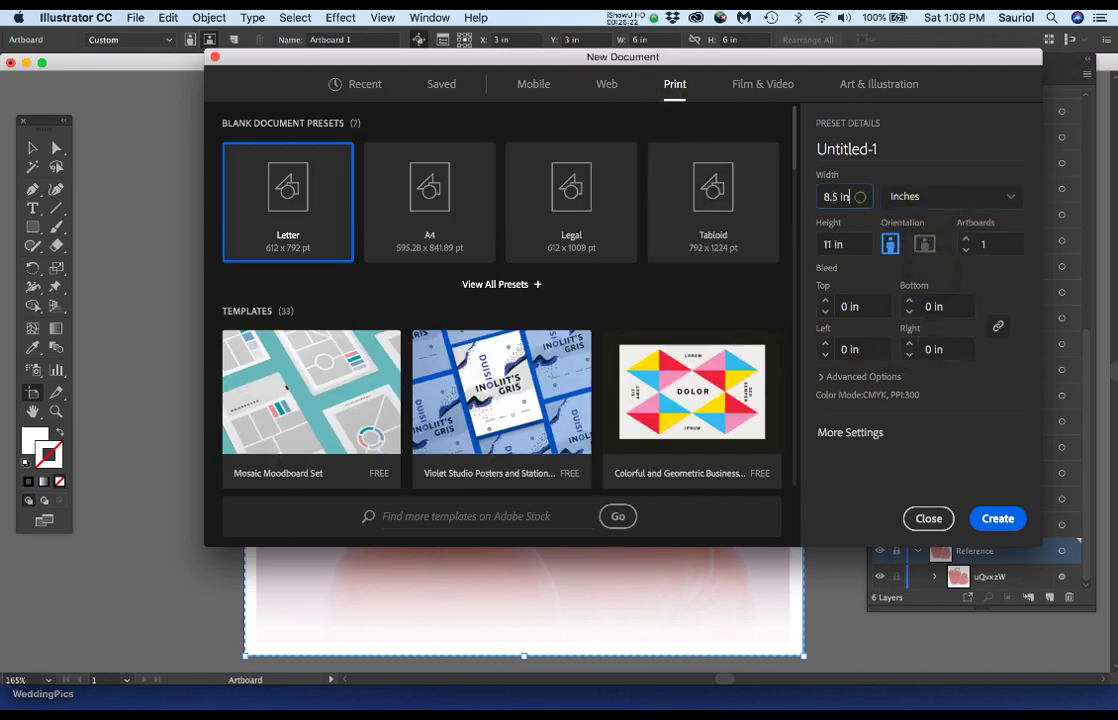
{"action": "left_click_drag", "start_coordinate": [863, 197], "coordinate": [805, 201]}
{"action": "type", "text": "6"}
{"action": "key", "text": "Tab"}
{"action": "type", "text": "6"}
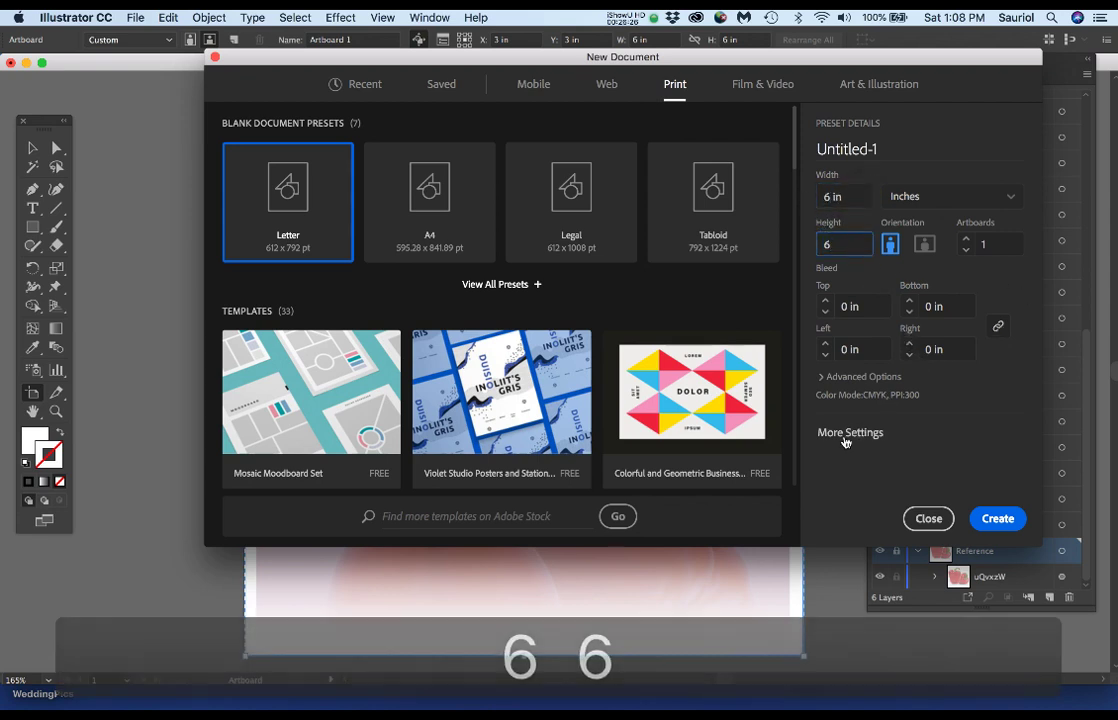
{"action": "left_click", "coordinate": [1000, 520]}
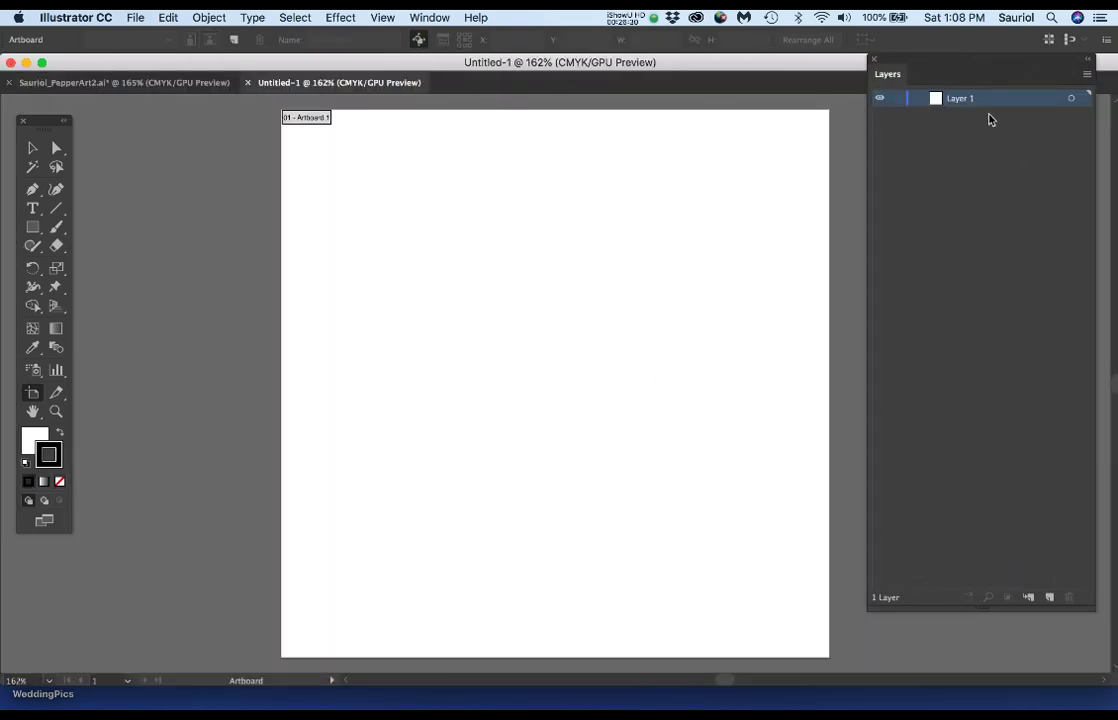
Set the row size of the Layers panel to Large.
{"action": "left_click", "coordinate": [1083, 77]}
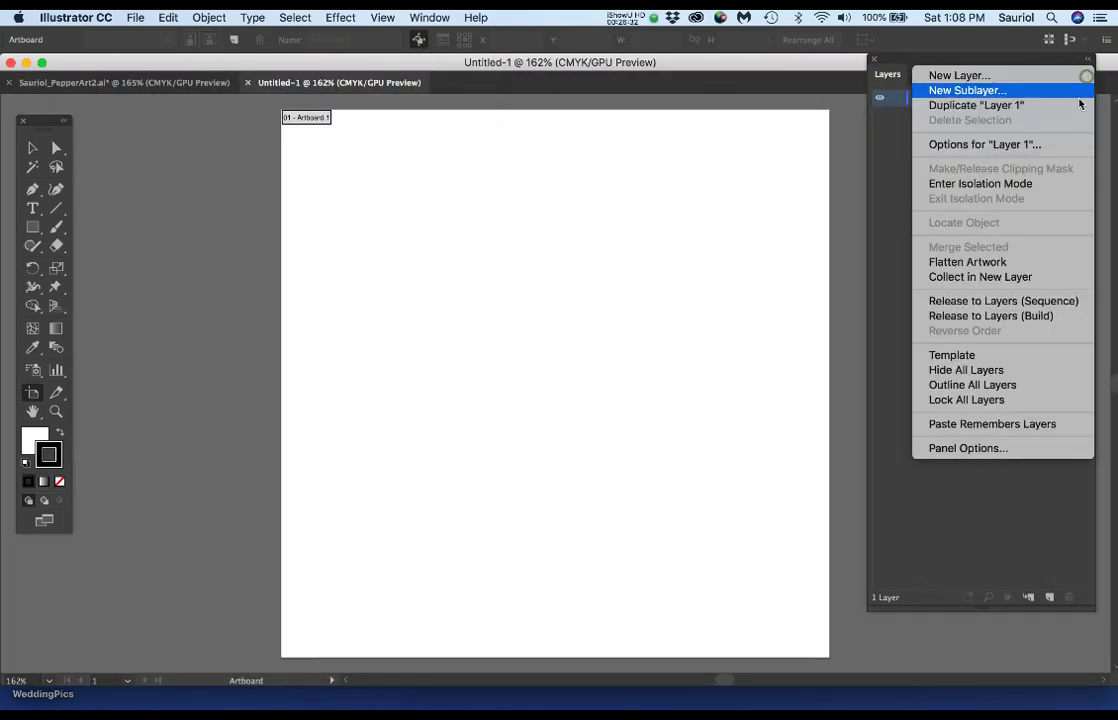
{"action": "left_click", "coordinate": [952, 448]}
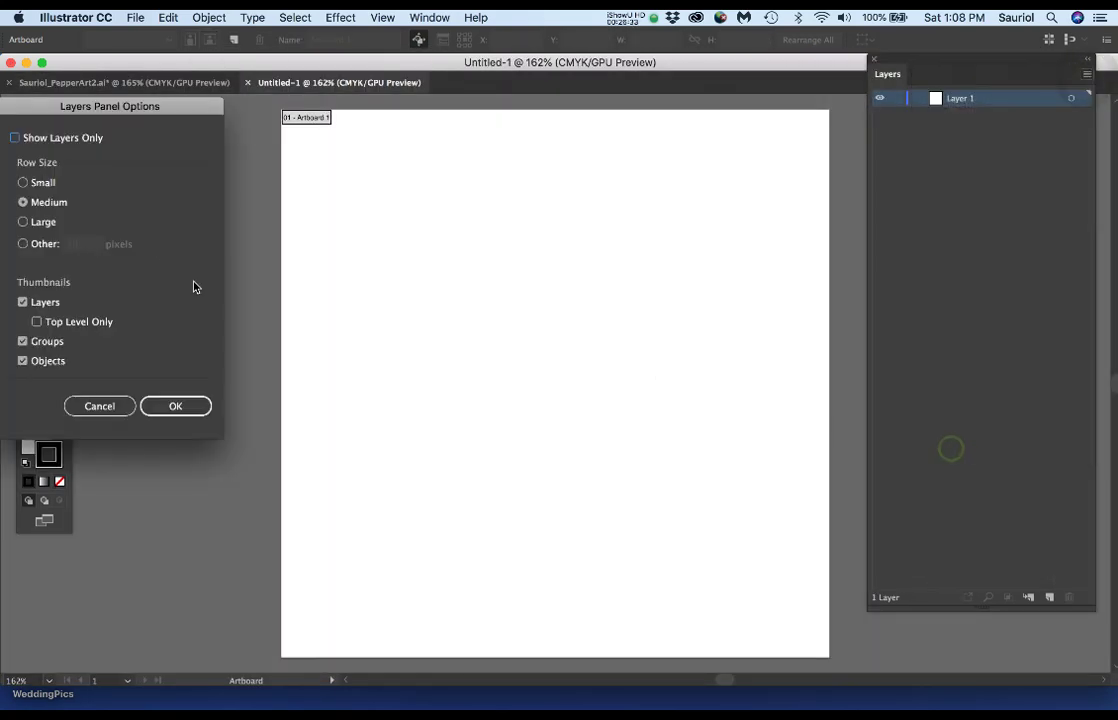
{"action": "left_click", "coordinate": [23, 222]}
{"action": "left_click", "coordinate": [175, 406]}
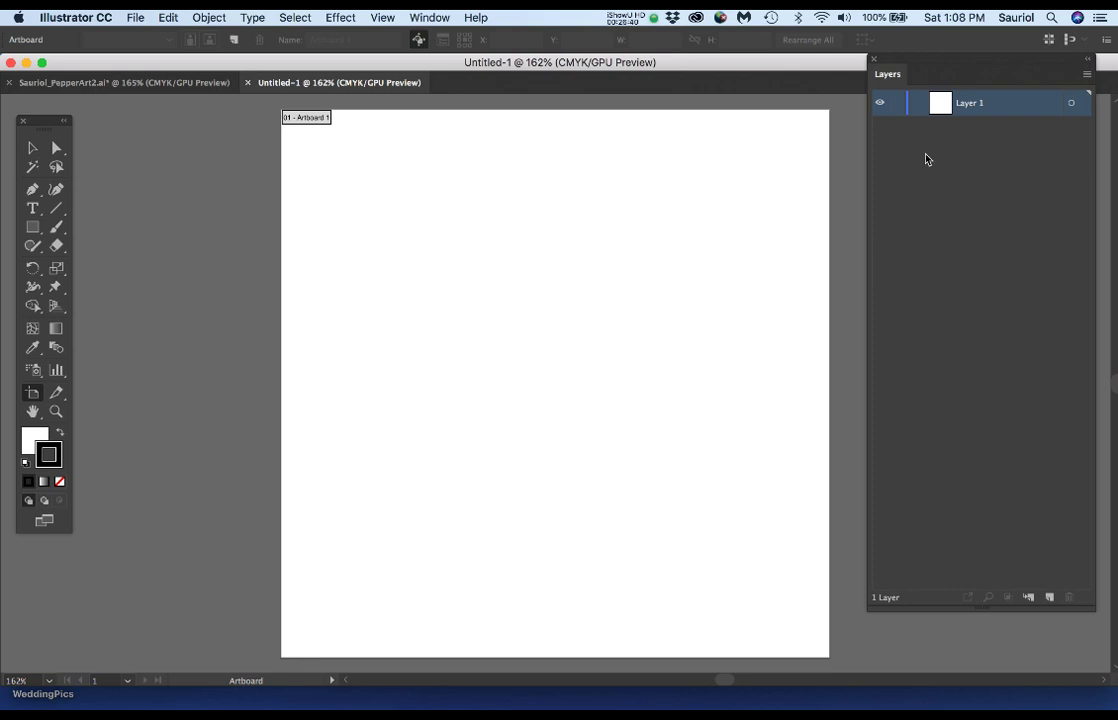
Rename the document's only layer as Reference.
{"action": "double_click", "coordinate": [968, 104]}
{"action": "type", "text": "Refe"}
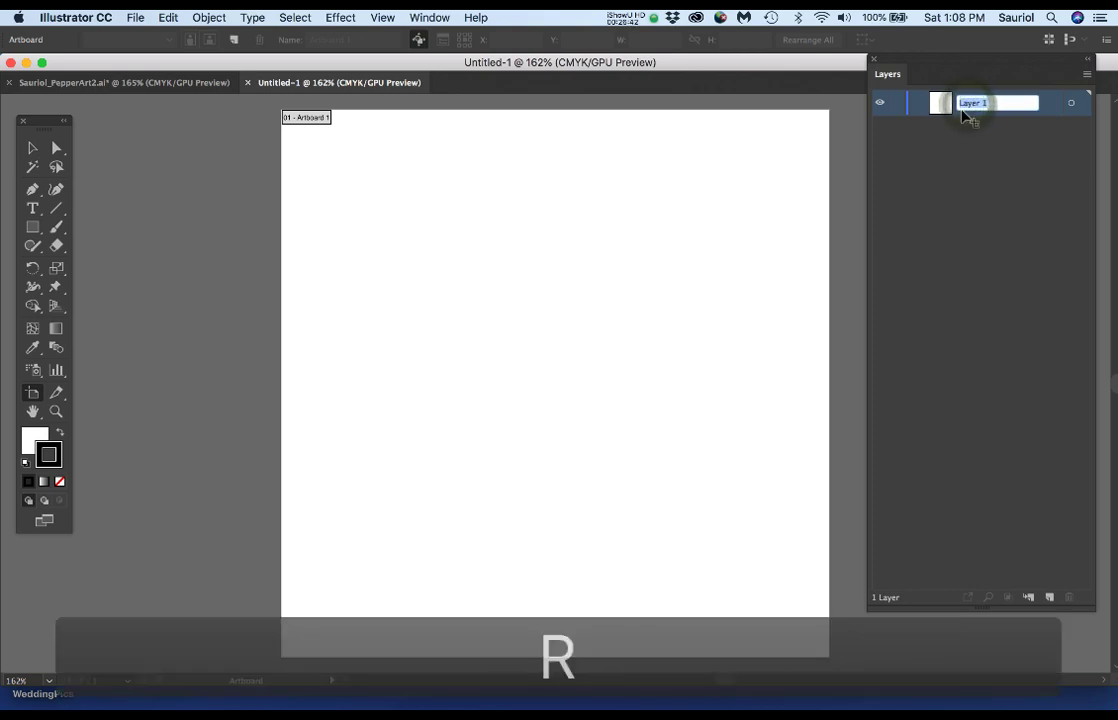
{"action": "type", "text": "rence"}
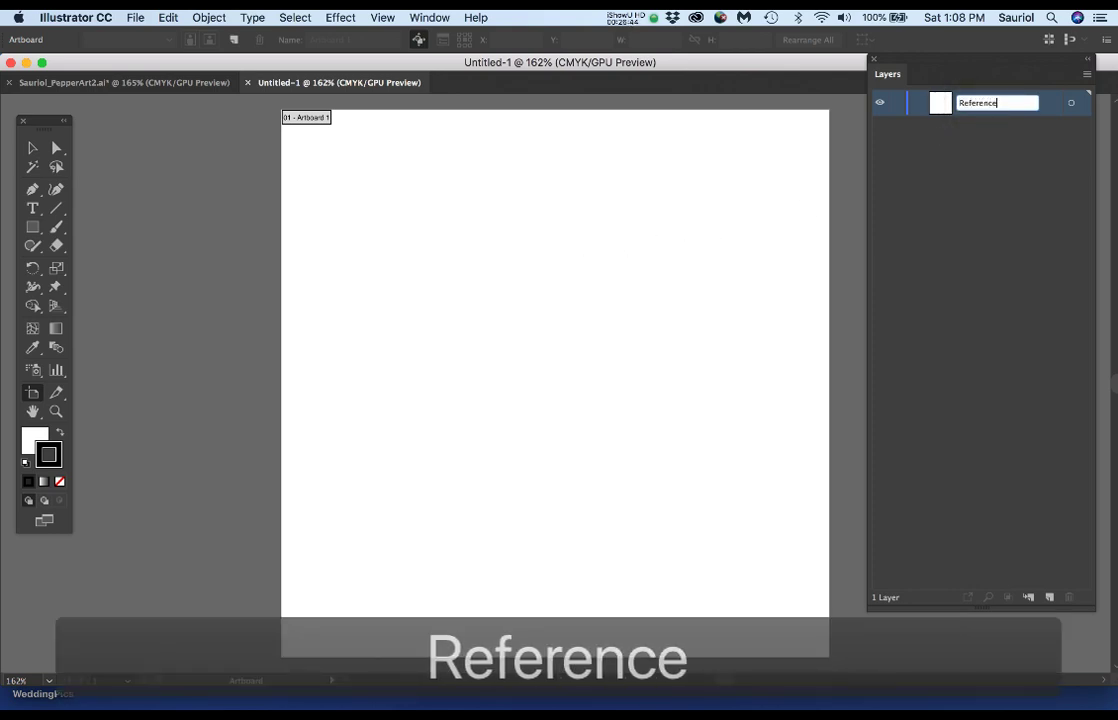
{"action": "key", "text": "Return"}
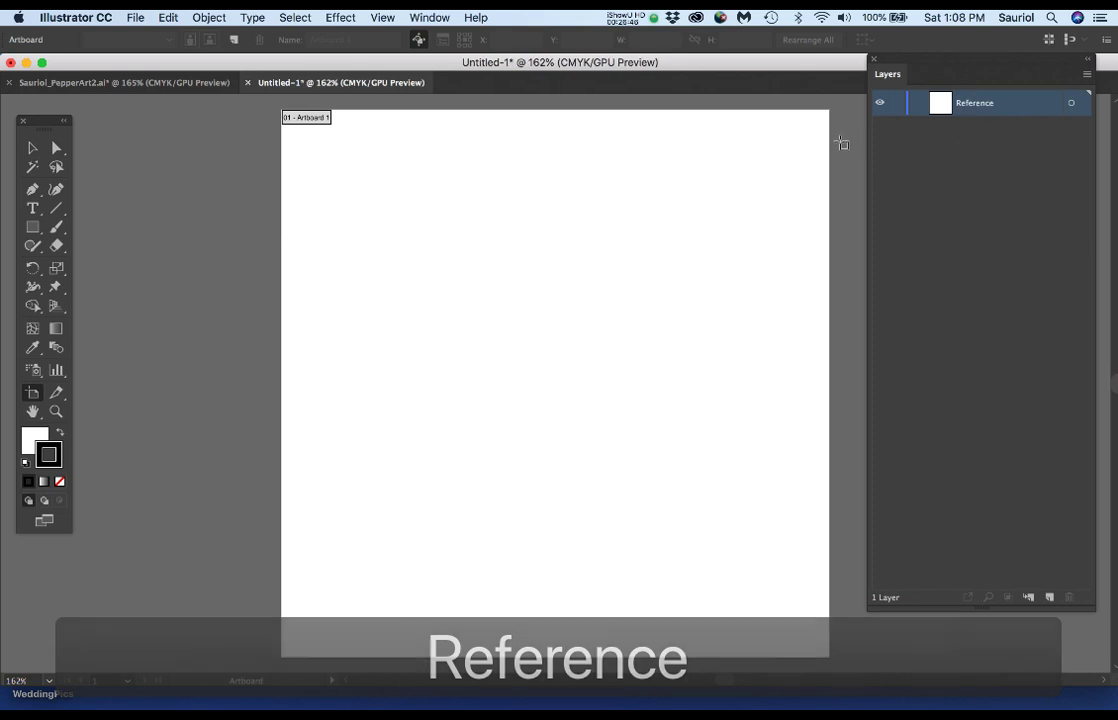
Start placing a file and browse from Macintosh HD through the SaveData folder to the classes folder.
{"action": "left_click", "coordinate": [138, 17]}
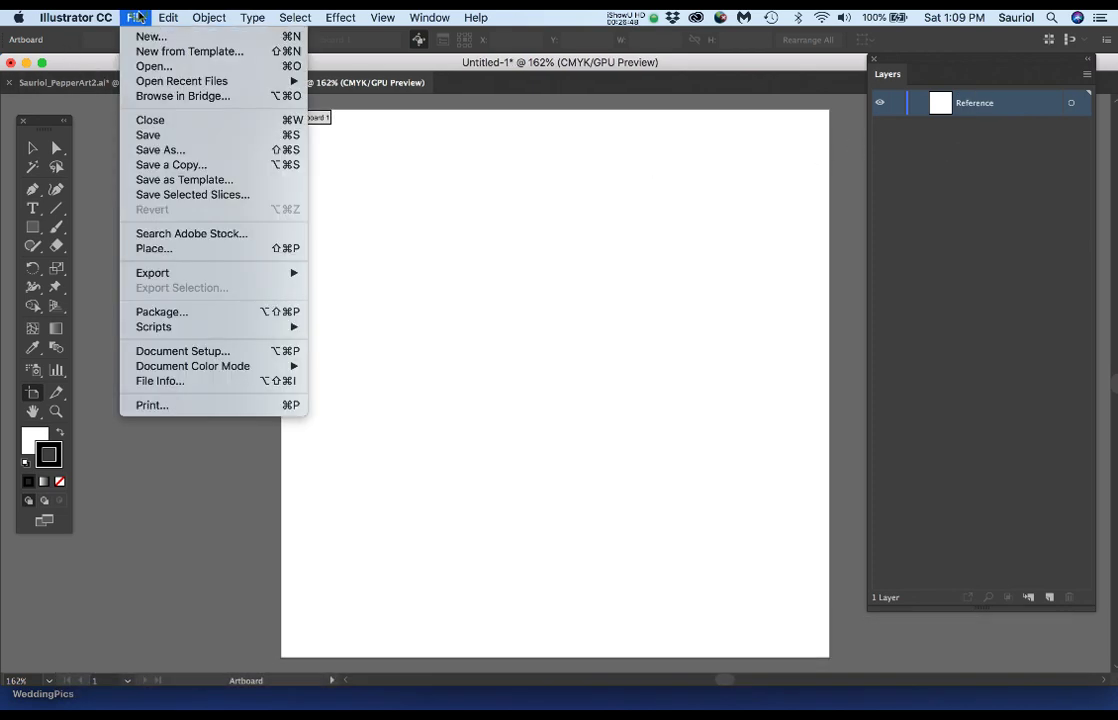
{"action": "left_click", "coordinate": [159, 250]}
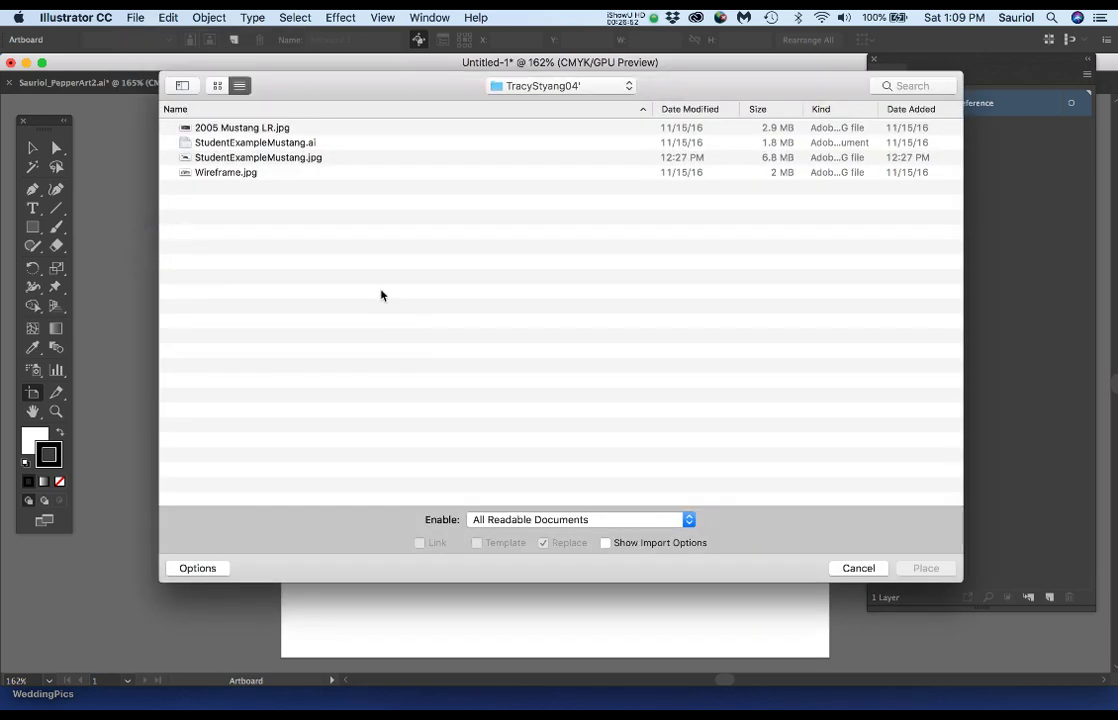
{"action": "left_click", "coordinate": [525, 87]}
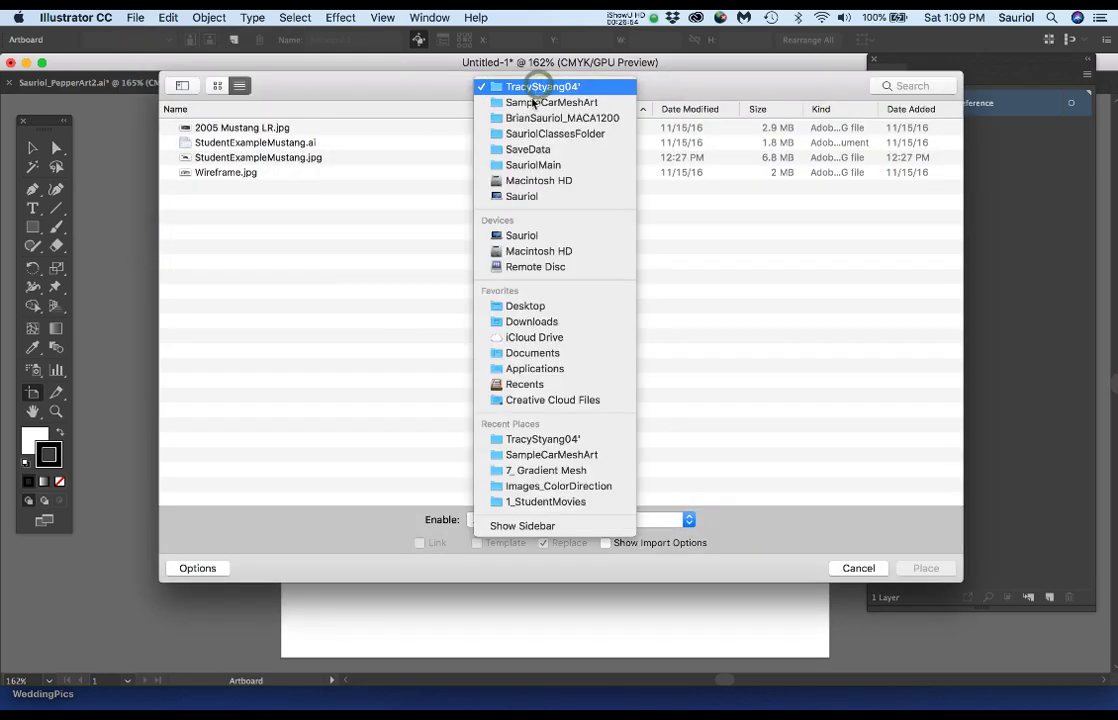
{"action": "left_click", "coordinate": [535, 184]}
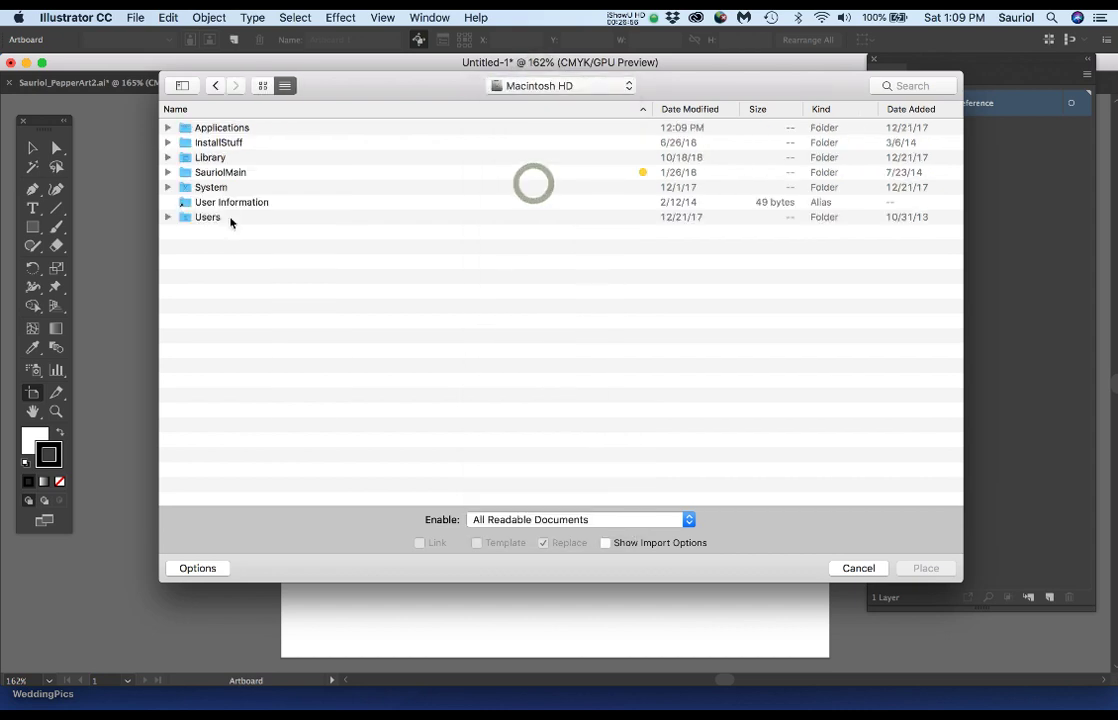
{"action": "double_click", "coordinate": [212, 174]}
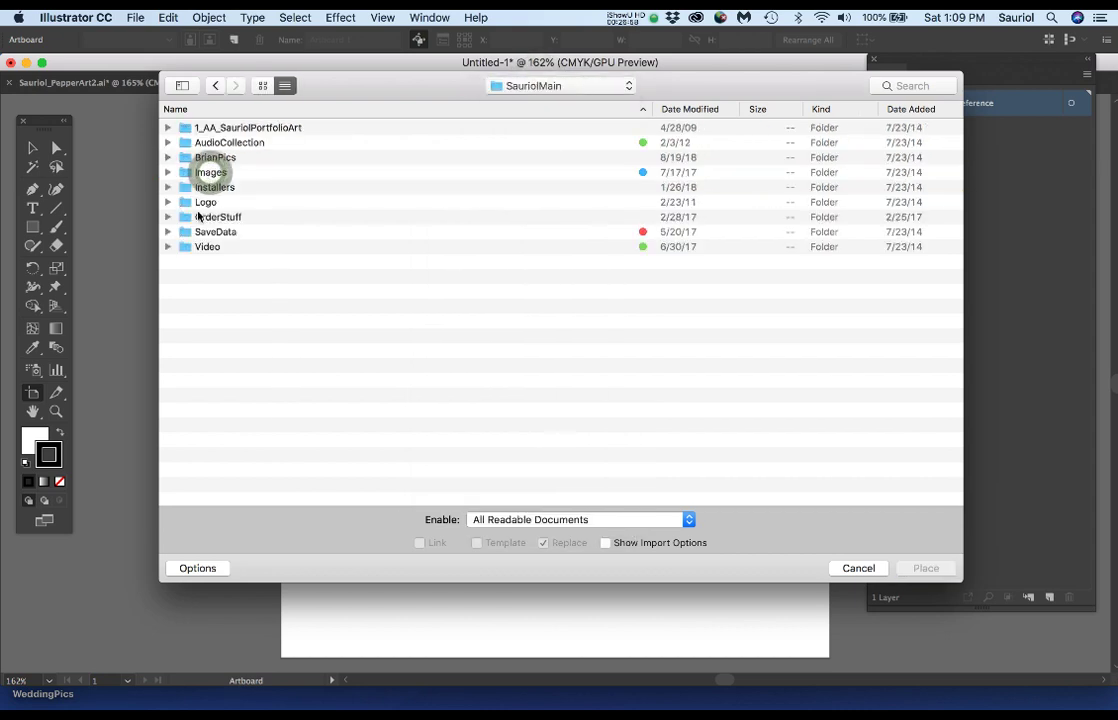
{"action": "double_click", "coordinate": [198, 232]}
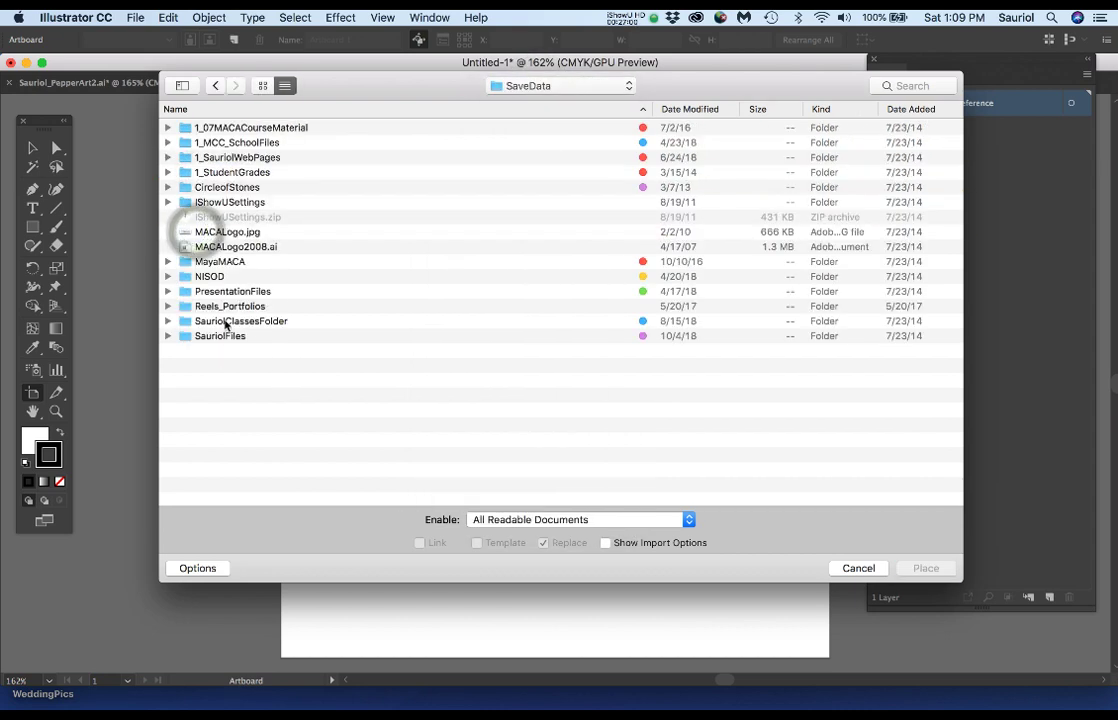
{"action": "double_click", "coordinate": [223, 321]}
Browse through 1_OnlineTrainingFolder, CANVAS_Training, 1200_2300, 1200ModuleFiles and 7_ Gradient Mesh to the RefPics folder in GradientMesh_Main.
{"action": "double_click", "coordinate": [215, 202]}
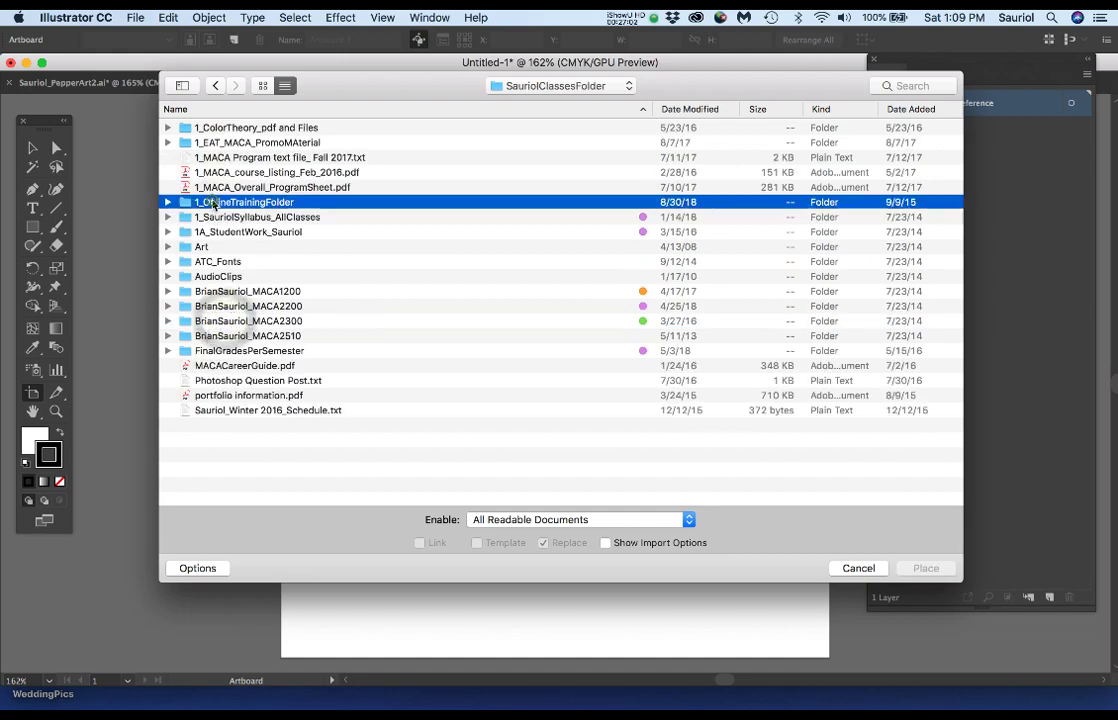
{"action": "double_click", "coordinate": [215, 217]}
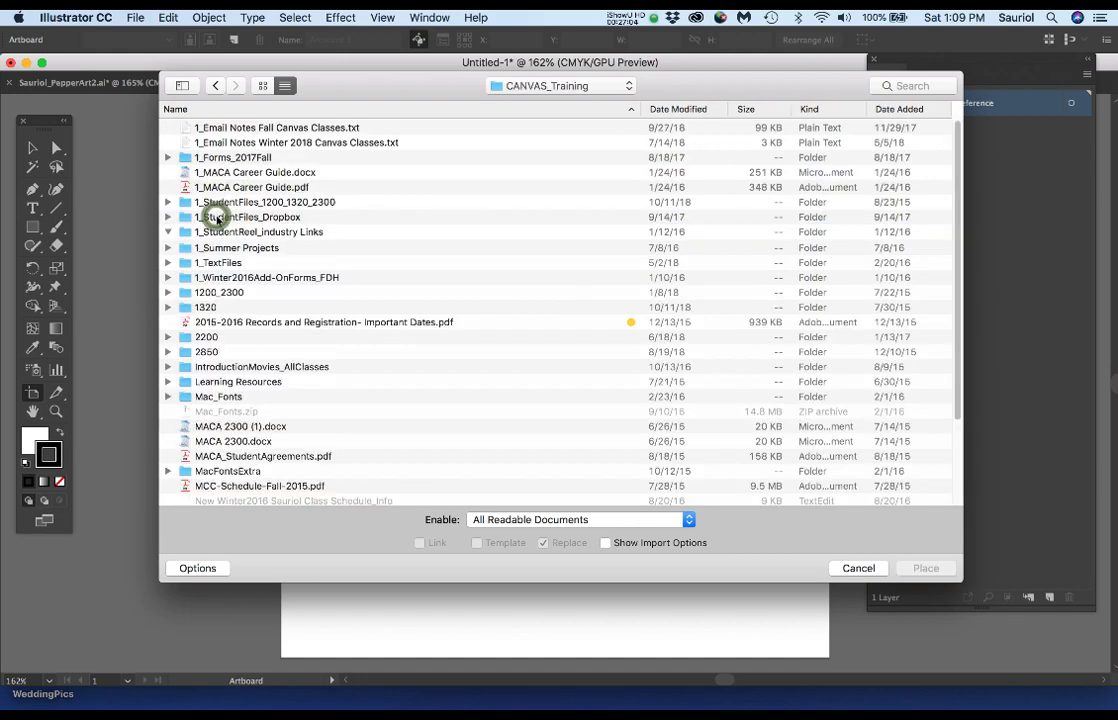
{"action": "double_click", "coordinate": [222, 308]}
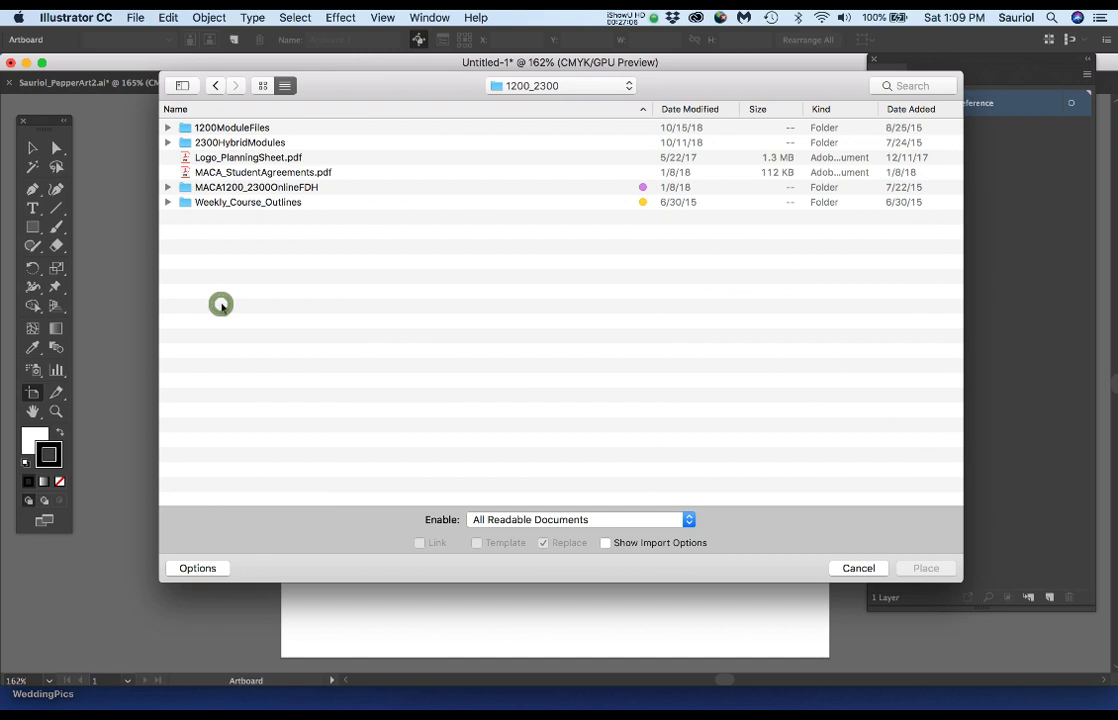
{"action": "double_click", "coordinate": [207, 126]}
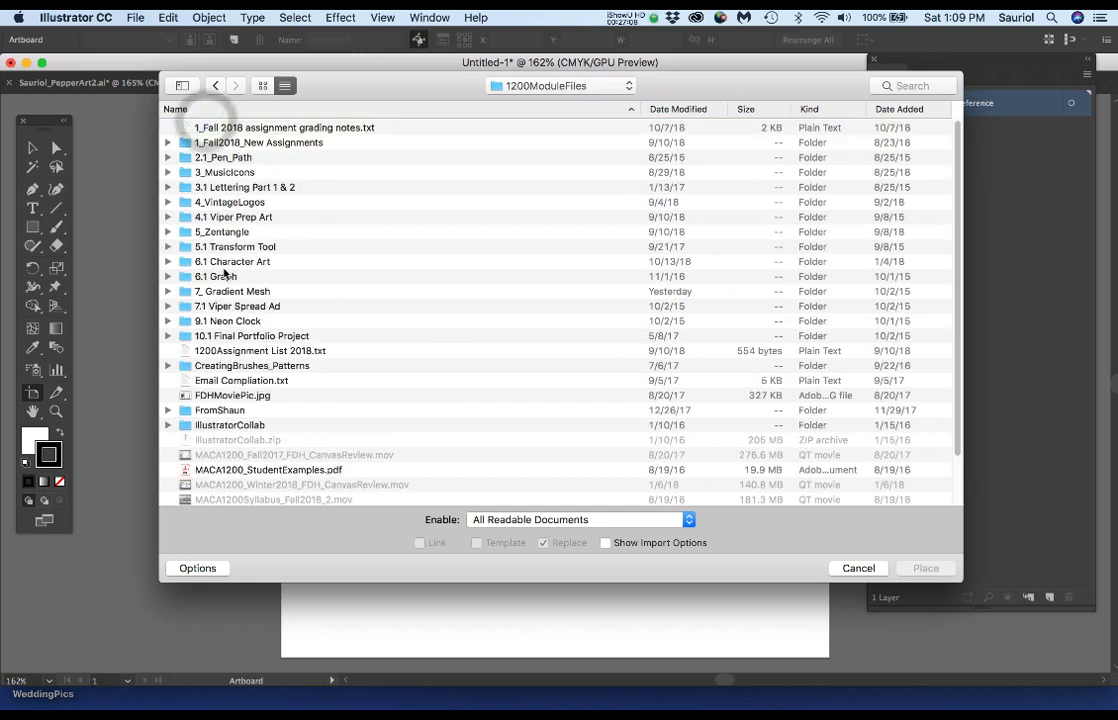
{"action": "double_click", "coordinate": [218, 292]}
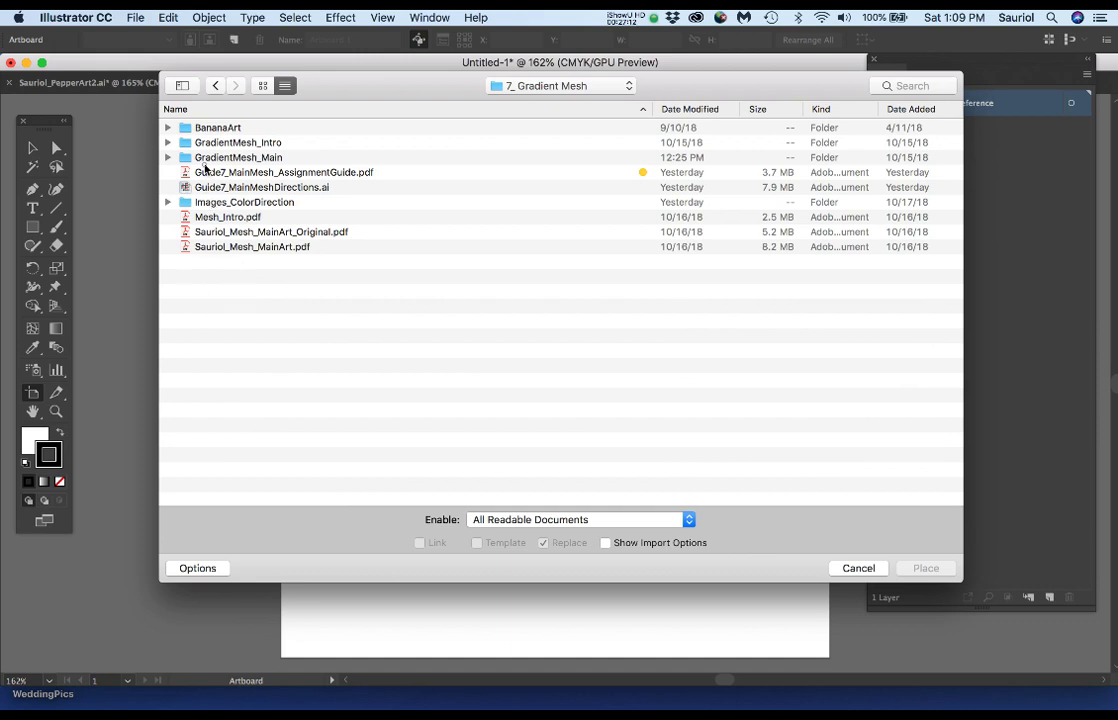
{"action": "double_click", "coordinate": [207, 158]}
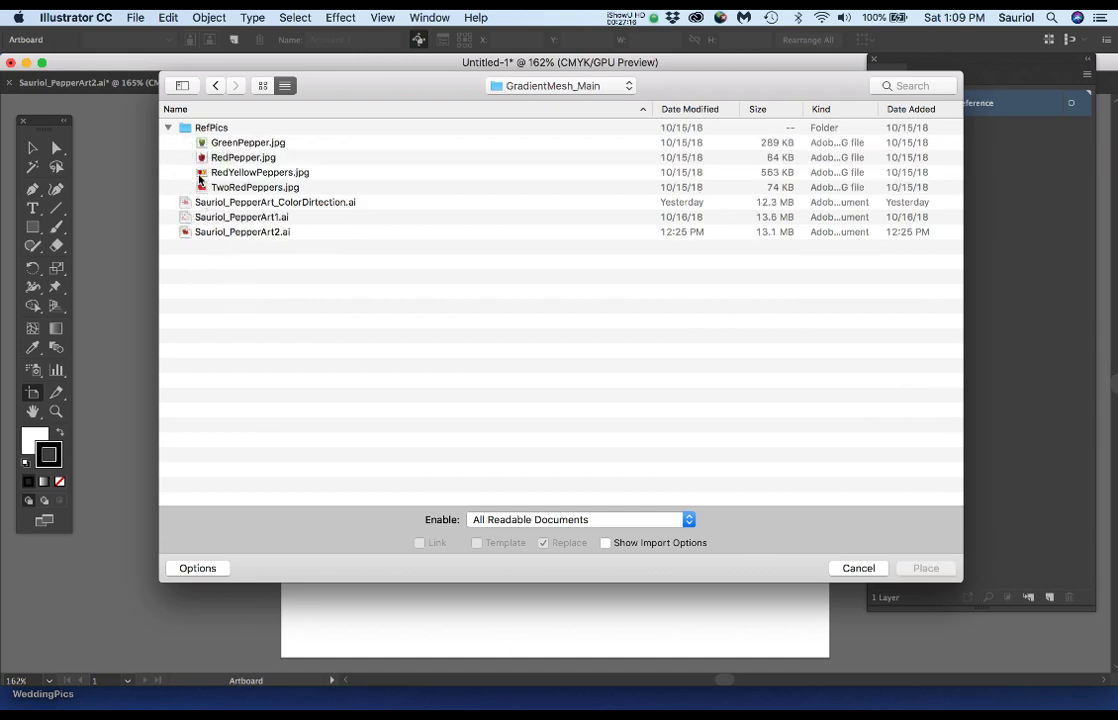
{"action": "left_click", "coordinate": [186, 131]}
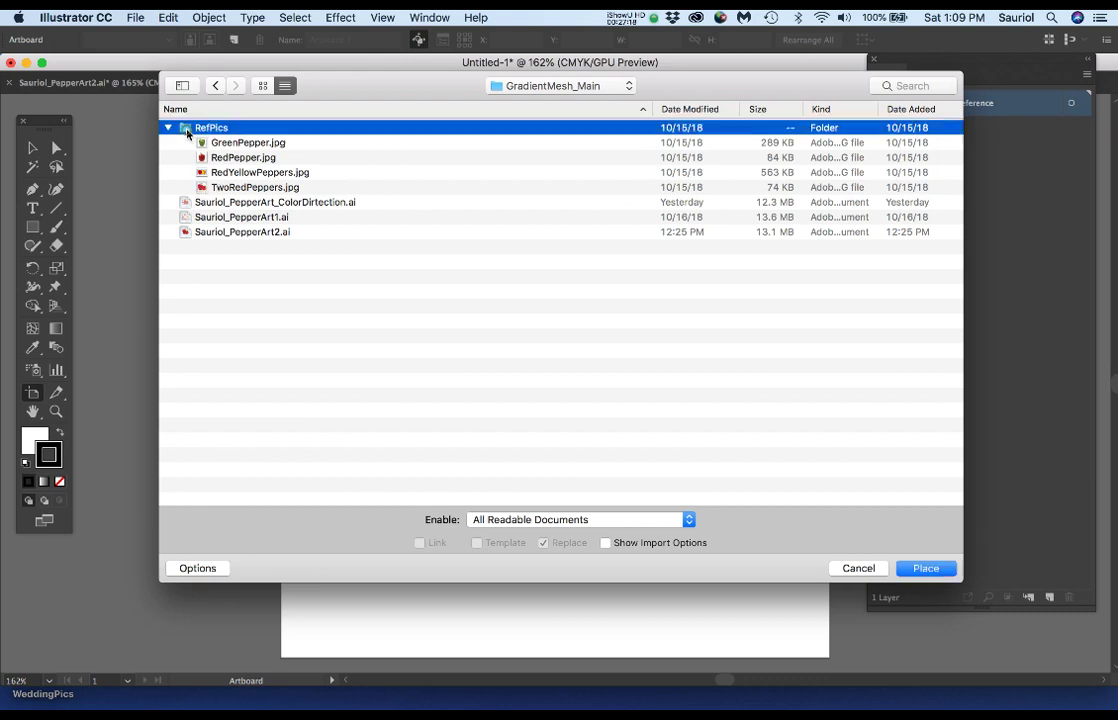
Preview the pepper reference pictures from TwoRedPeppers.jpg up to GreenPepper.jpg, and close the preview.
{"action": "left_click", "coordinate": [207, 189]}
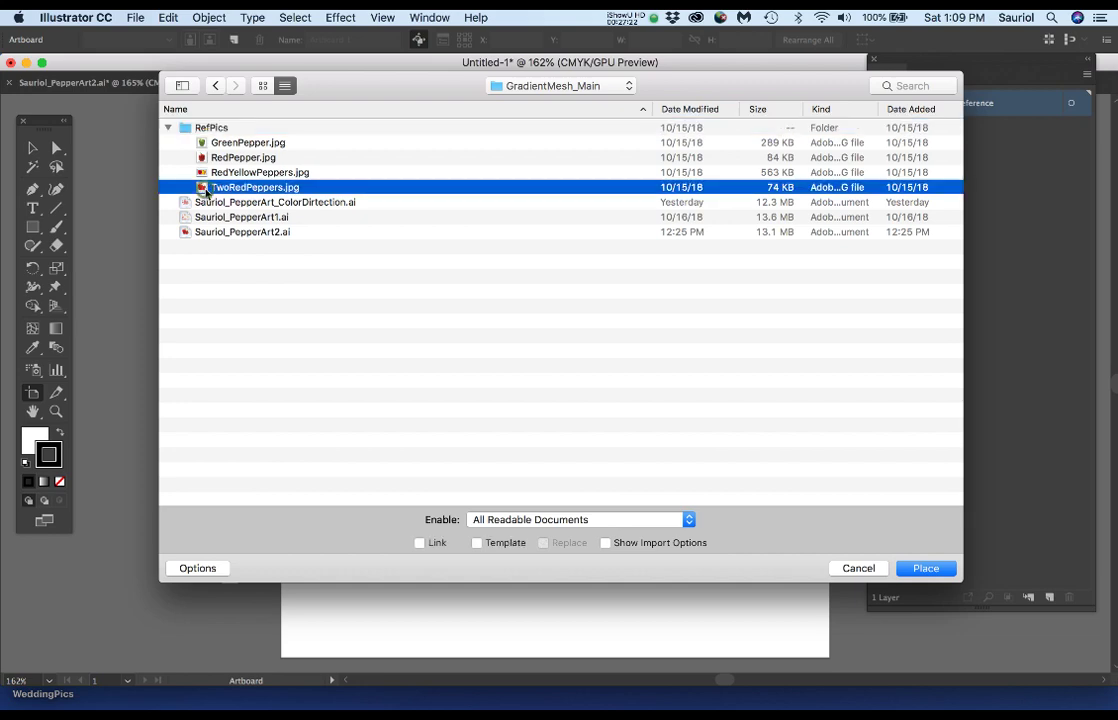
{"action": "key", "text": "space"}
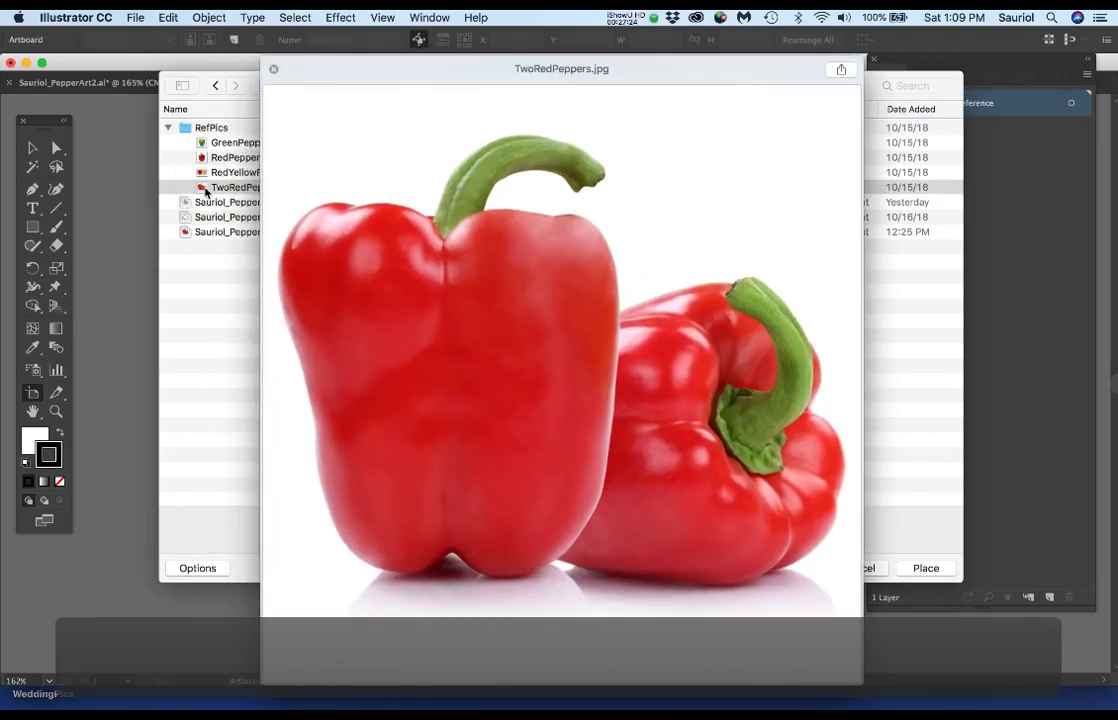
{"action": "key", "text": "Up"}
{"action": "key", "text": "Up"}
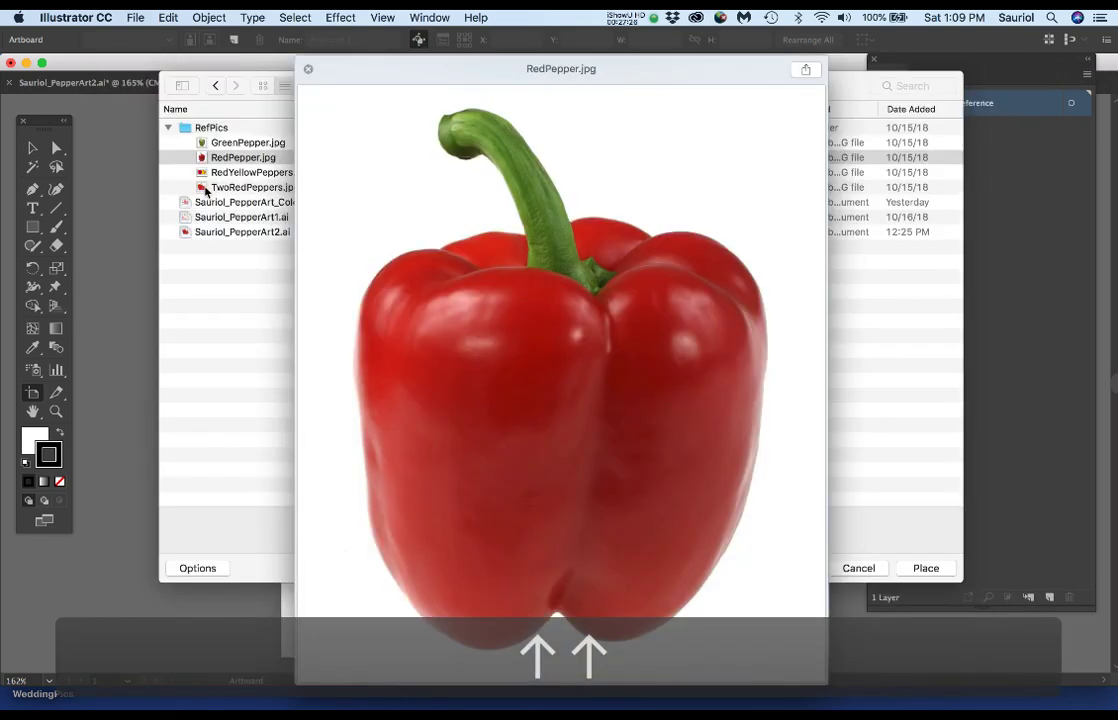
{"action": "key", "text": "Up"}
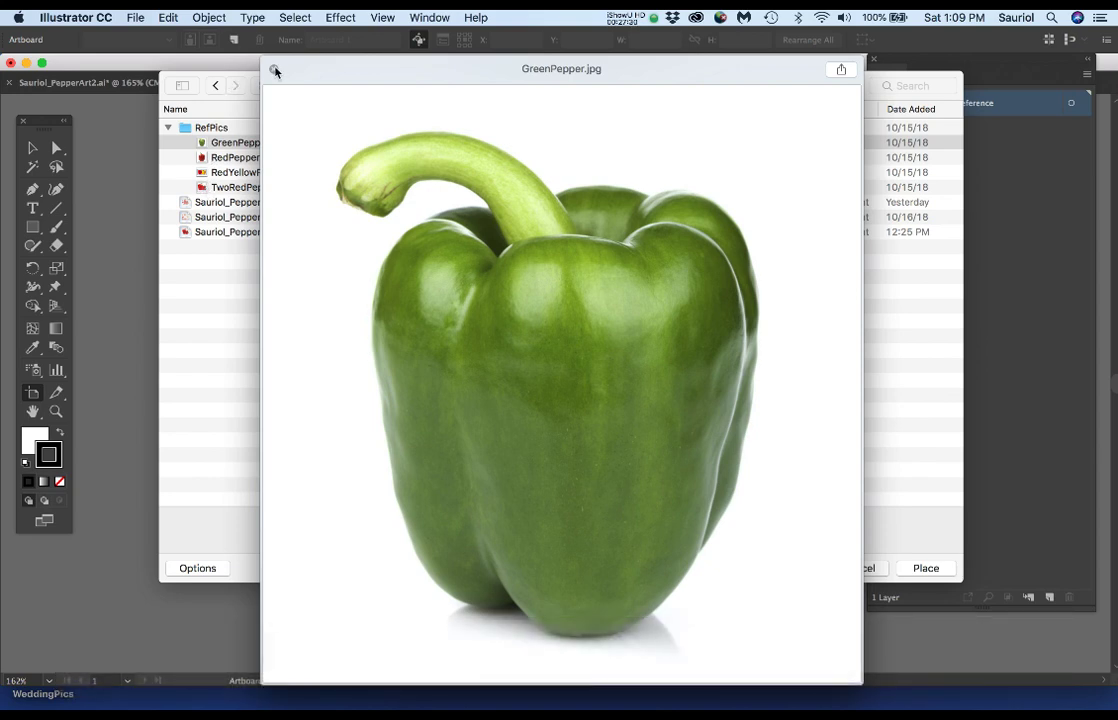
{"action": "left_click", "coordinate": [275, 70]}
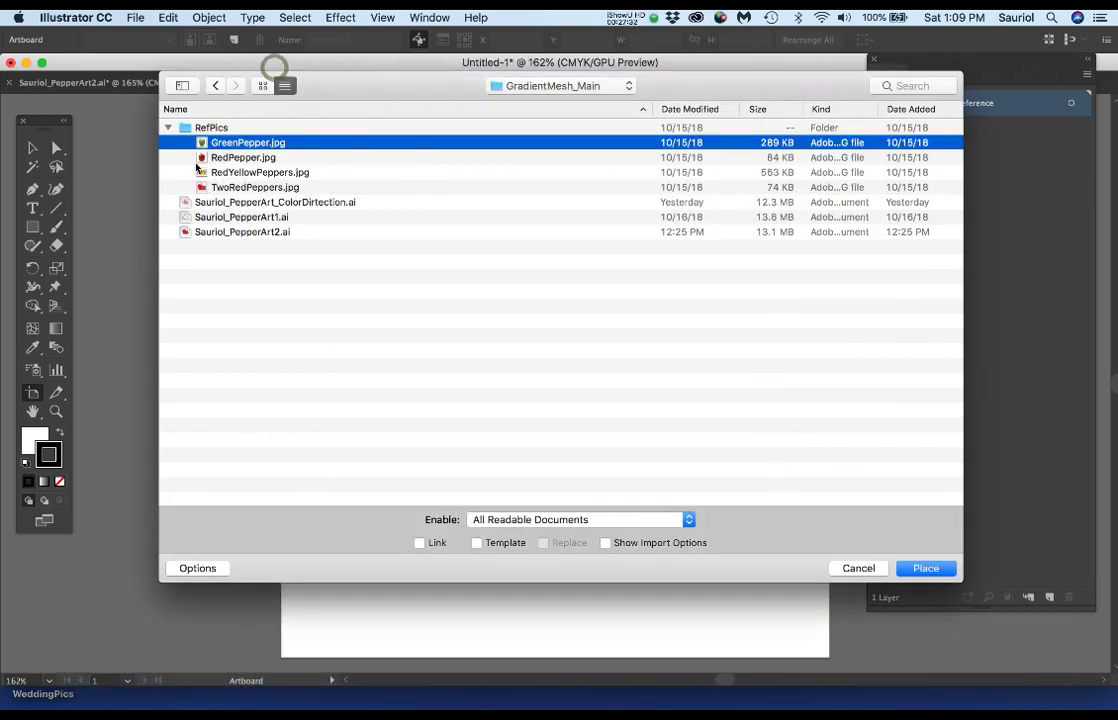
Place TwoRedPeppers.jpg as an unlinked image near the artboard's upper-left corner.
{"action": "left_click", "coordinate": [247, 189]}
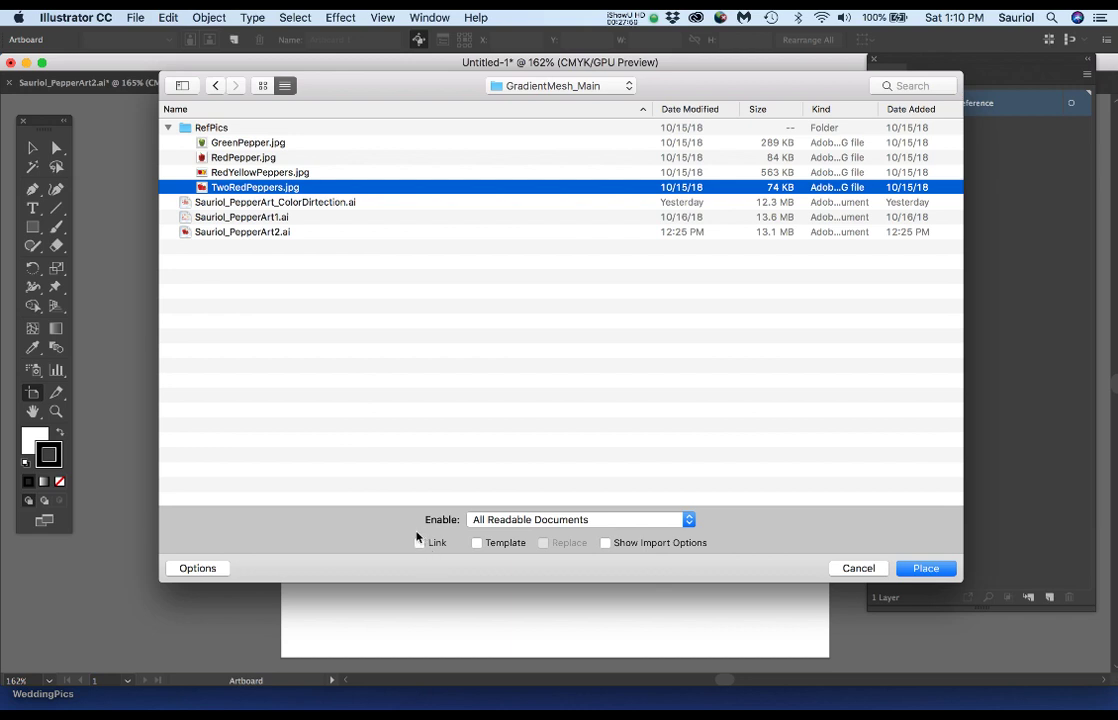
{"action": "left_click", "coordinate": [920, 568]}
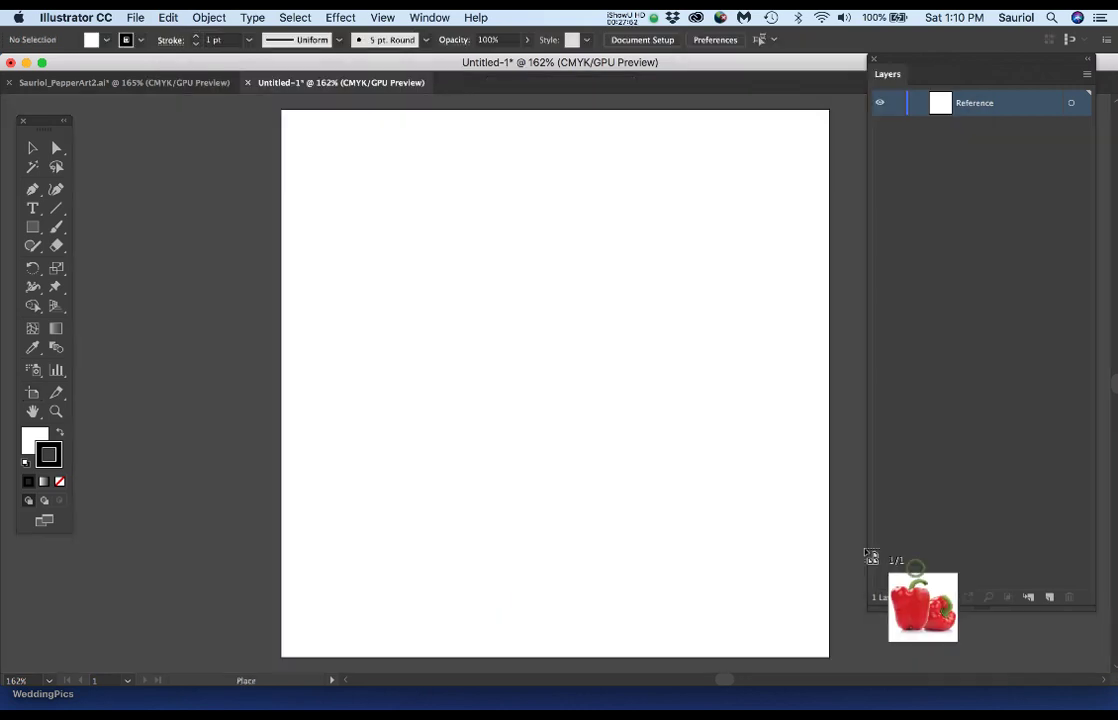
{"action": "left_click", "coordinate": [353, 174]}
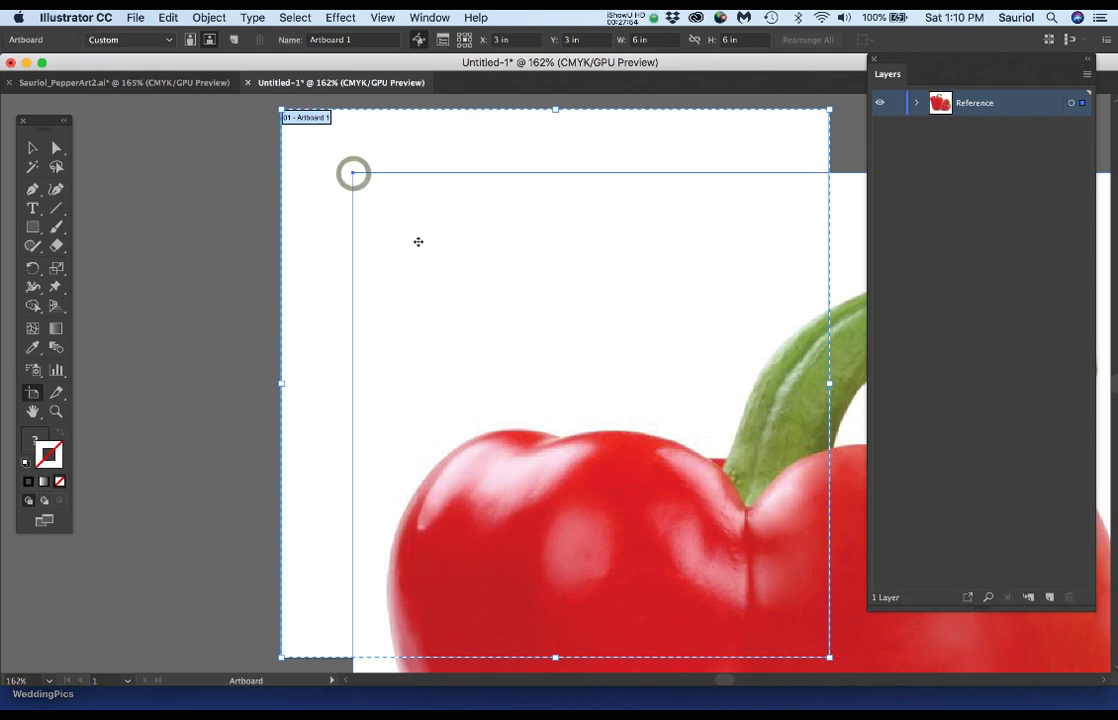
Scale the placed pepper image proportionally to about 5.27 in square and position it inside the artboard.
{"action": "scroll", "coordinate": [499, 316], "scroll_direction": "down", "scroll_amount": 1}
{"action": "scroll", "coordinate": [499, 316], "scroll_direction": "down", "scroll_amount": 3}
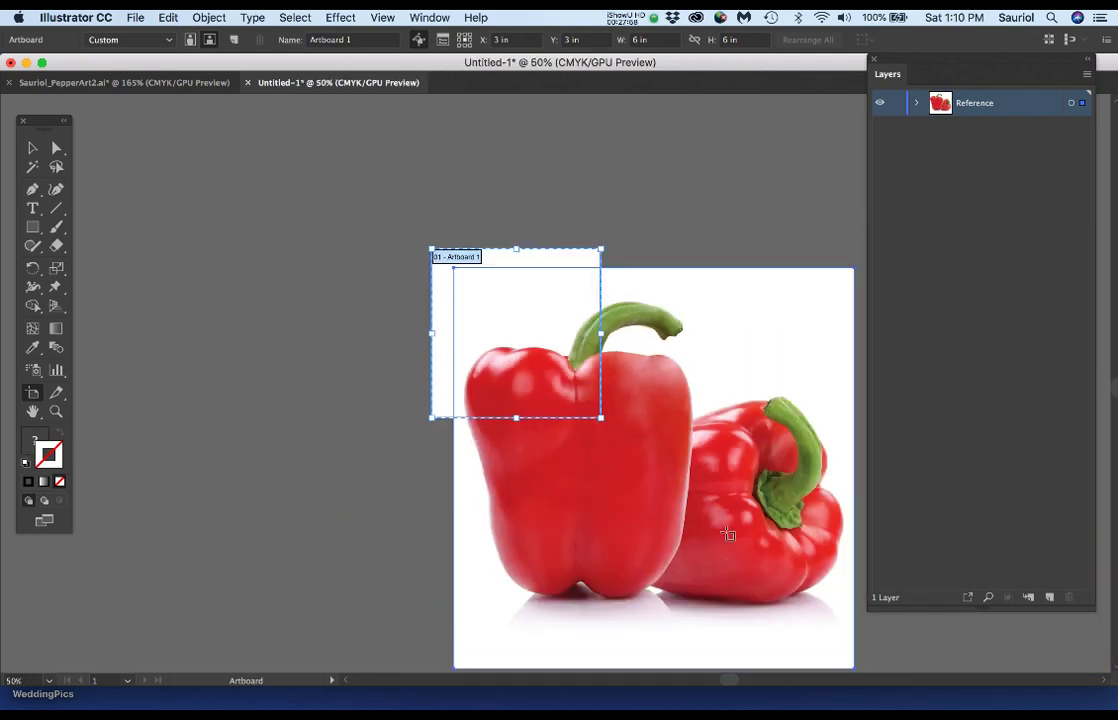
{"action": "key", "text": "v"}
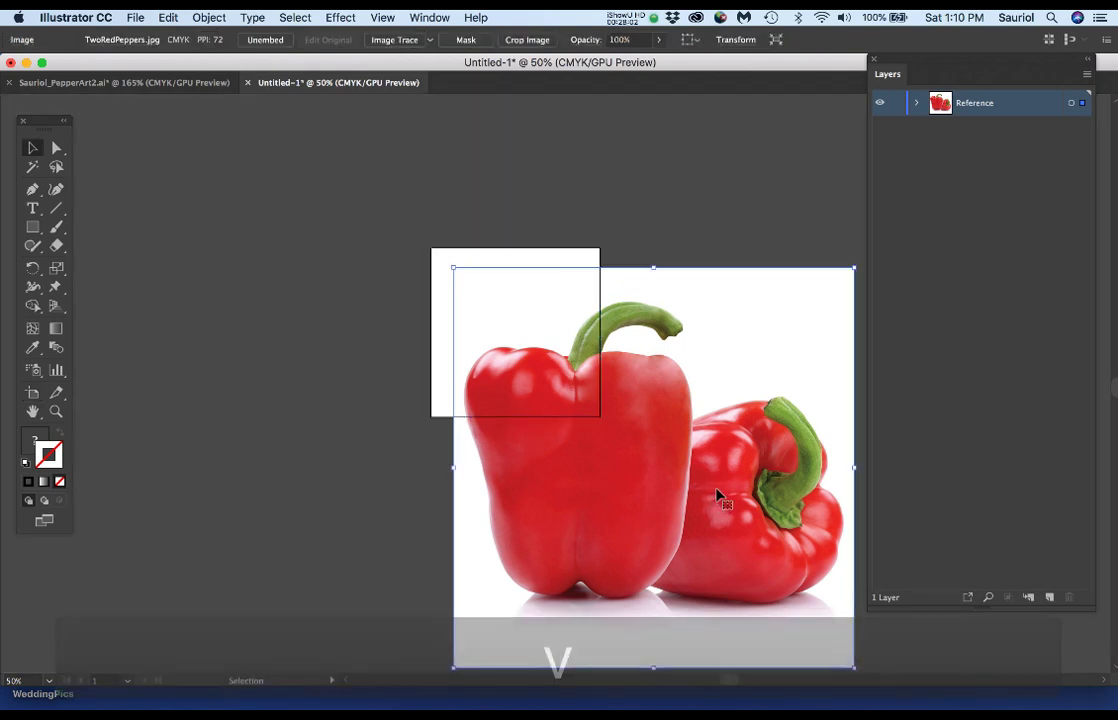
{"action": "left_click_drag", "start_coordinate": [716, 508], "coordinate": [637, 412]}
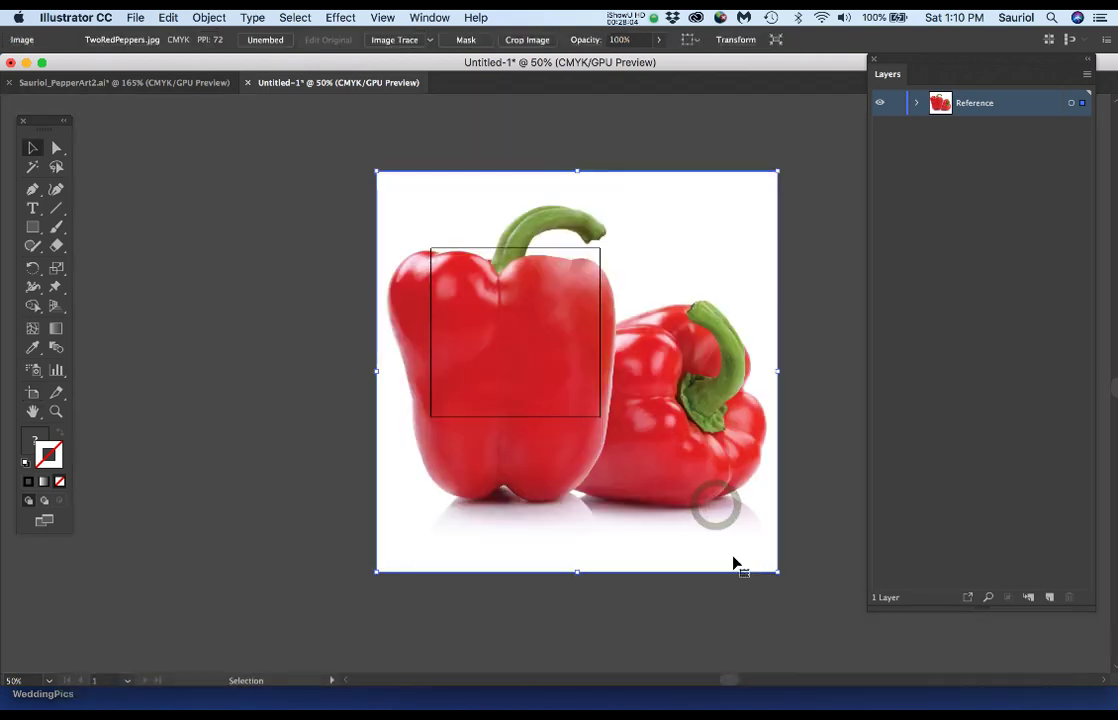
{"action": "left_click_drag", "start_coordinate": [779, 573], "coordinate": [541, 376]}
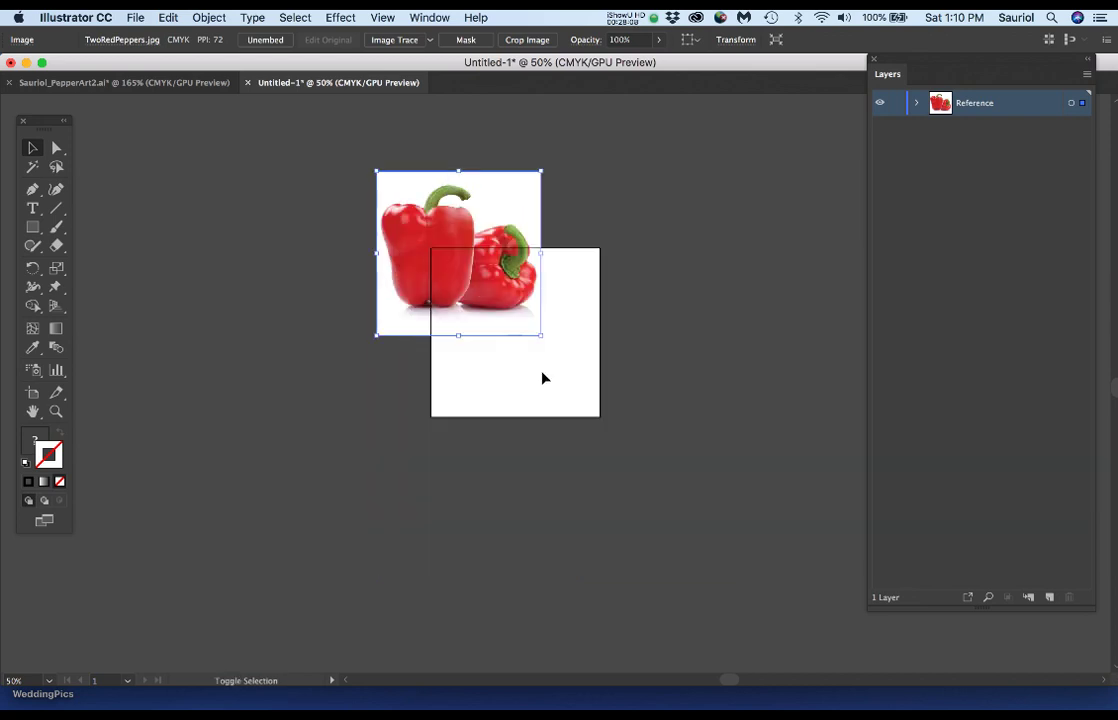
{"action": "left_click_drag", "start_coordinate": [507, 325], "coordinate": [567, 385]}
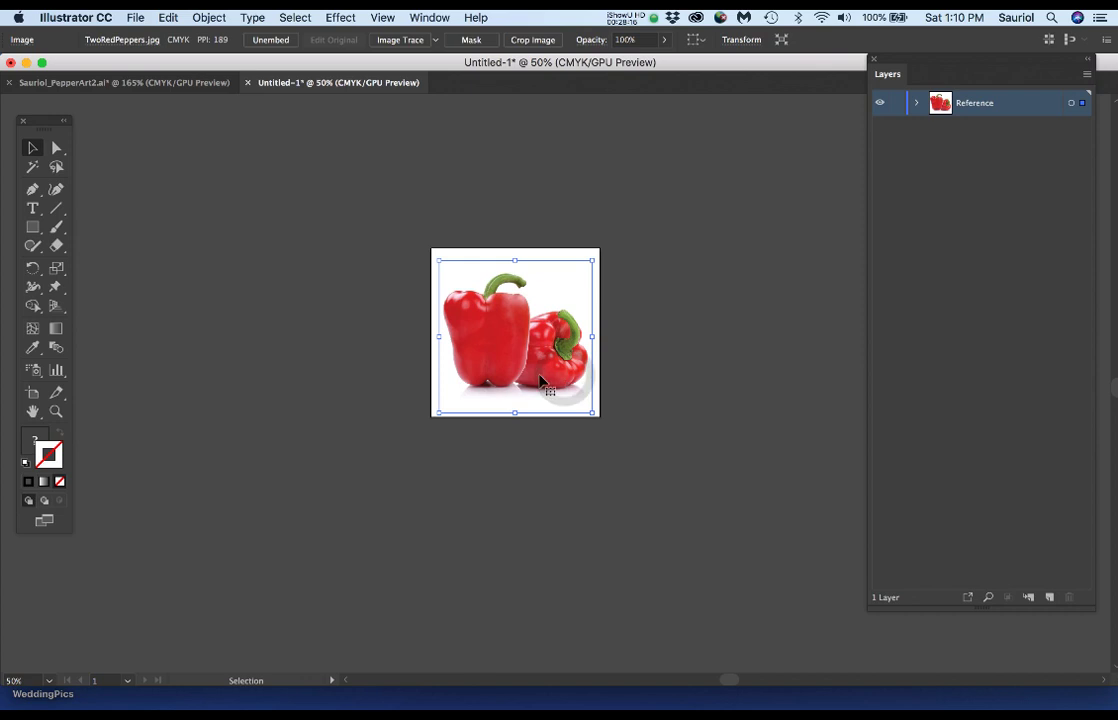
{"action": "left_click", "coordinate": [590, 409], "text": "super"}
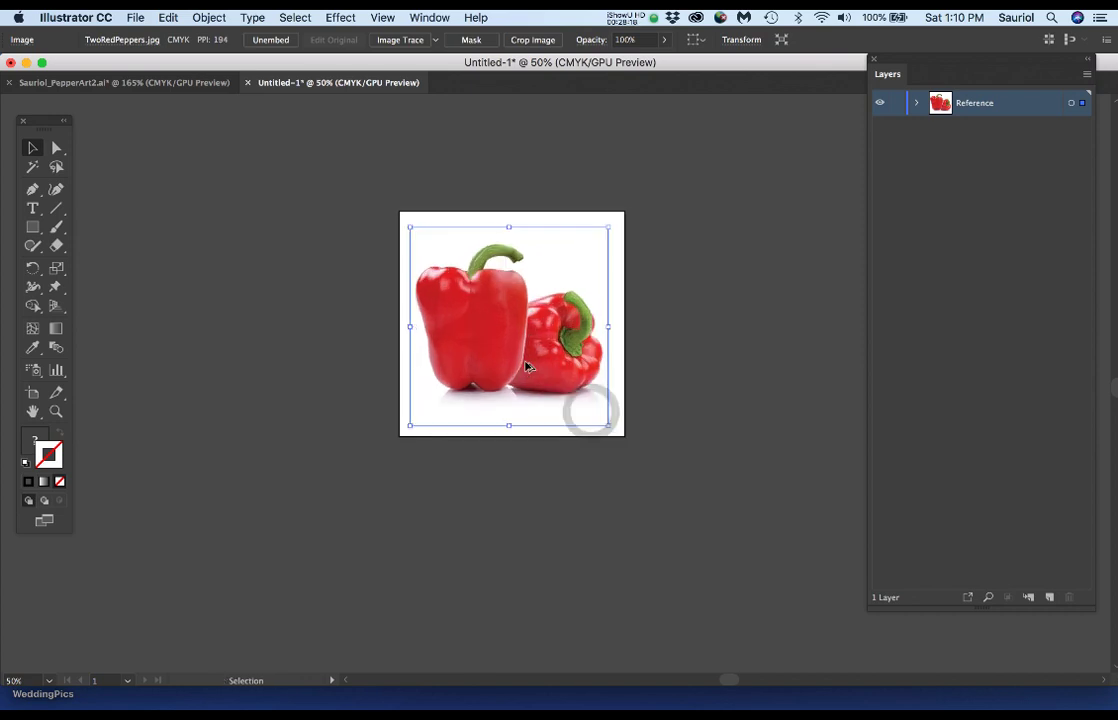
{"action": "left_click", "coordinate": [527, 367], "text": "super"}
{"action": "left_click", "coordinate": [527, 367], "text": "alt+super"}
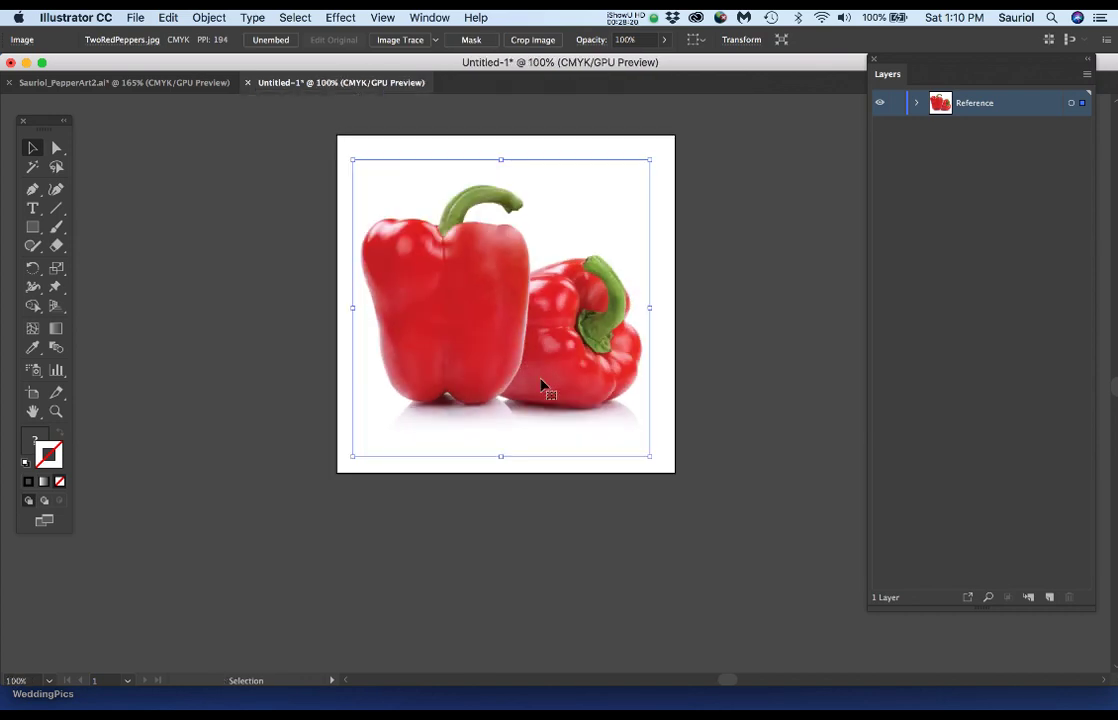
Show the Transform panel beside the artboard and set the pepper image's centre to X 3 in and Y 3 in.
{"action": "left_click", "coordinate": [430, 18]}
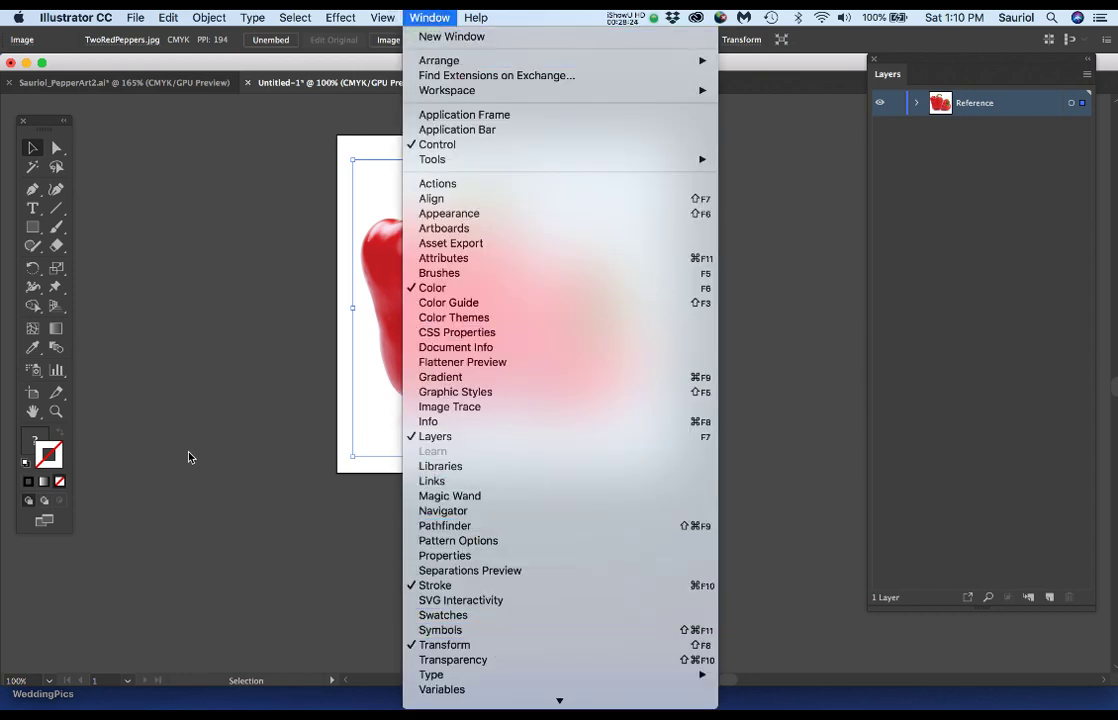
{"action": "left_click", "coordinate": [1046, 573]}
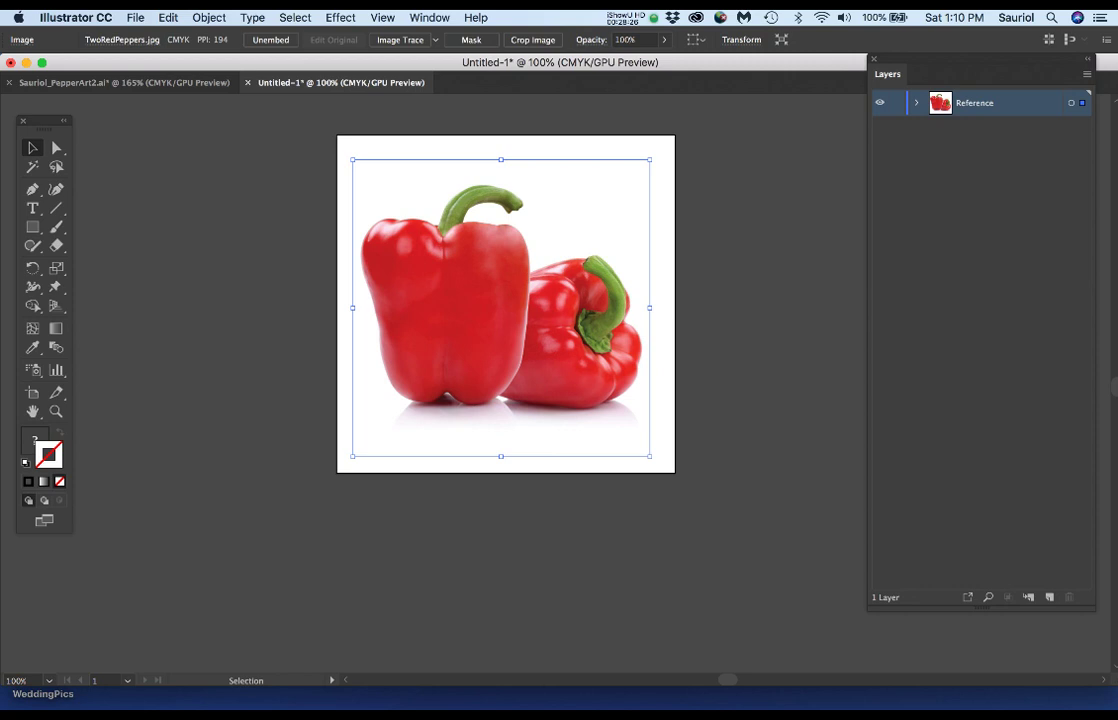
{"action": "key", "text": "shift+F8"}
{"action": "left_click_drag", "start_coordinate": [591, 274], "coordinate": [160, 132]}
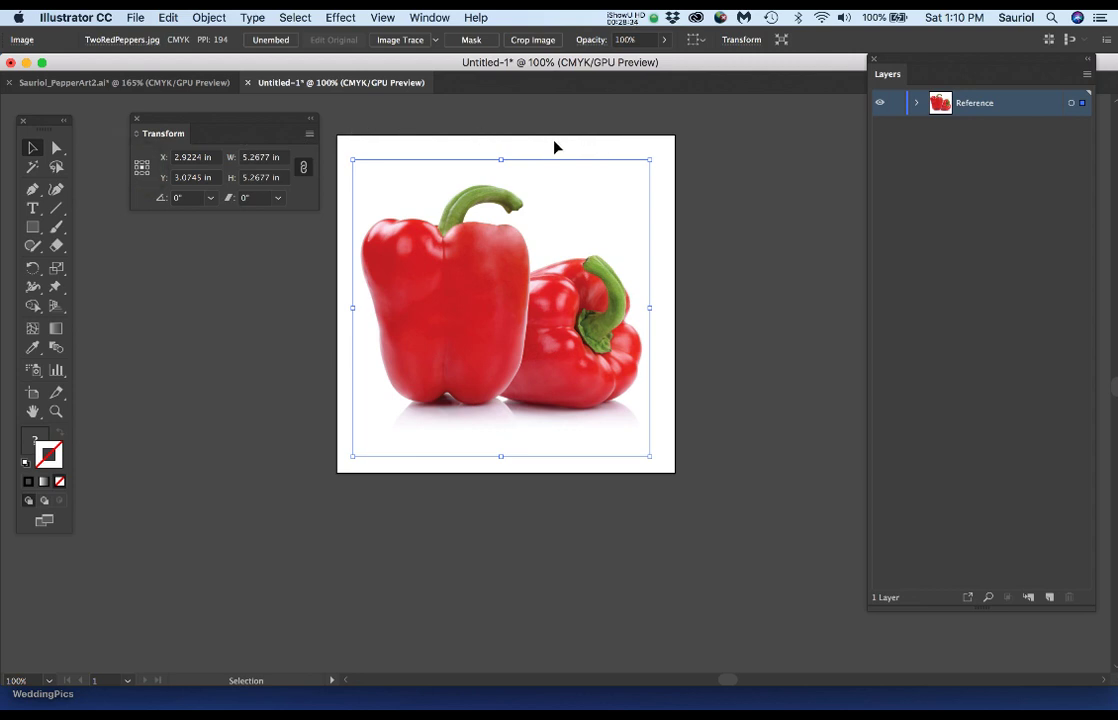
{"action": "left_click", "coordinate": [212, 159]}
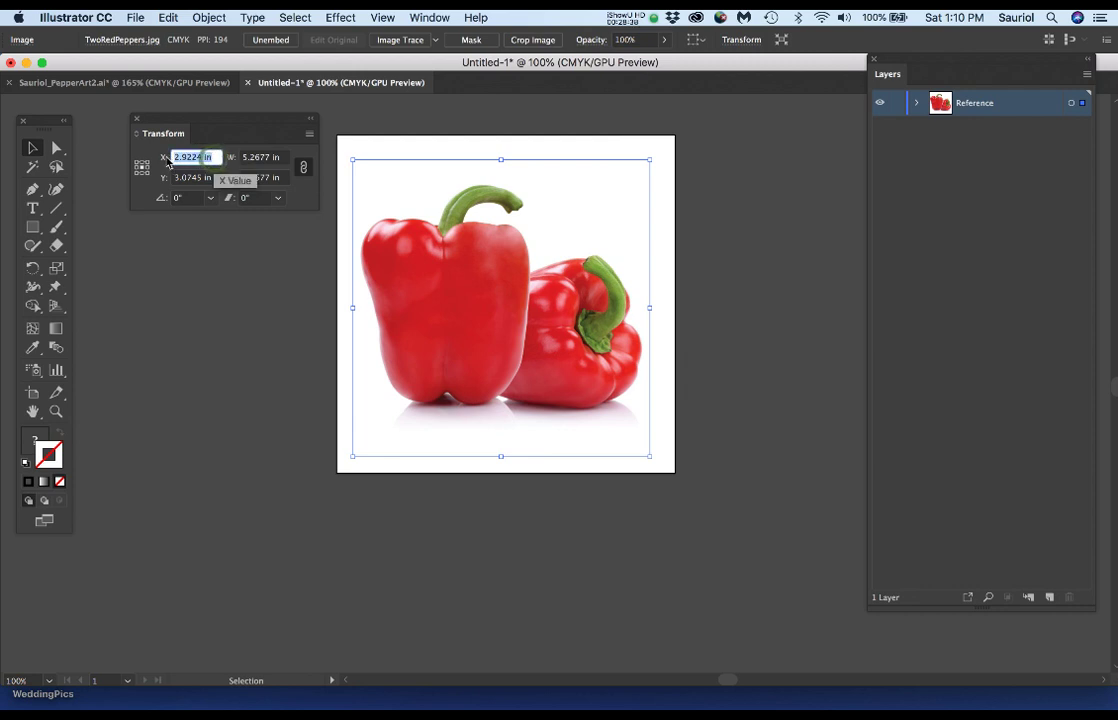
{"action": "type", "text": "3"}
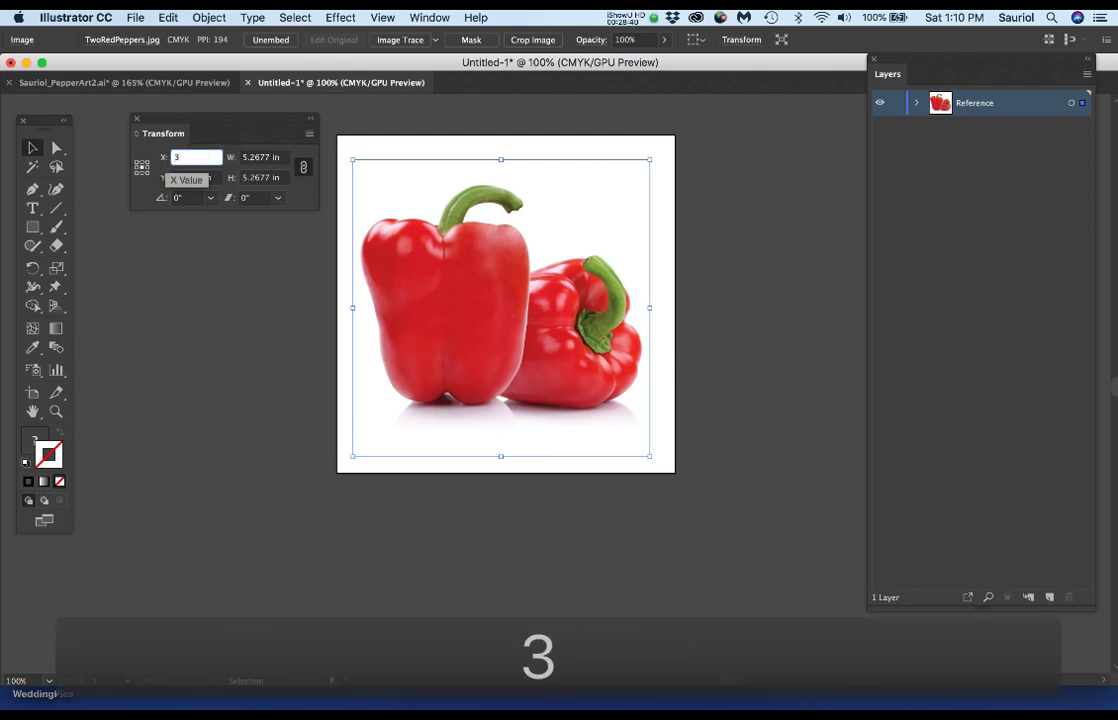
{"action": "key", "text": "Tab"}
{"action": "type", "text": "3"}
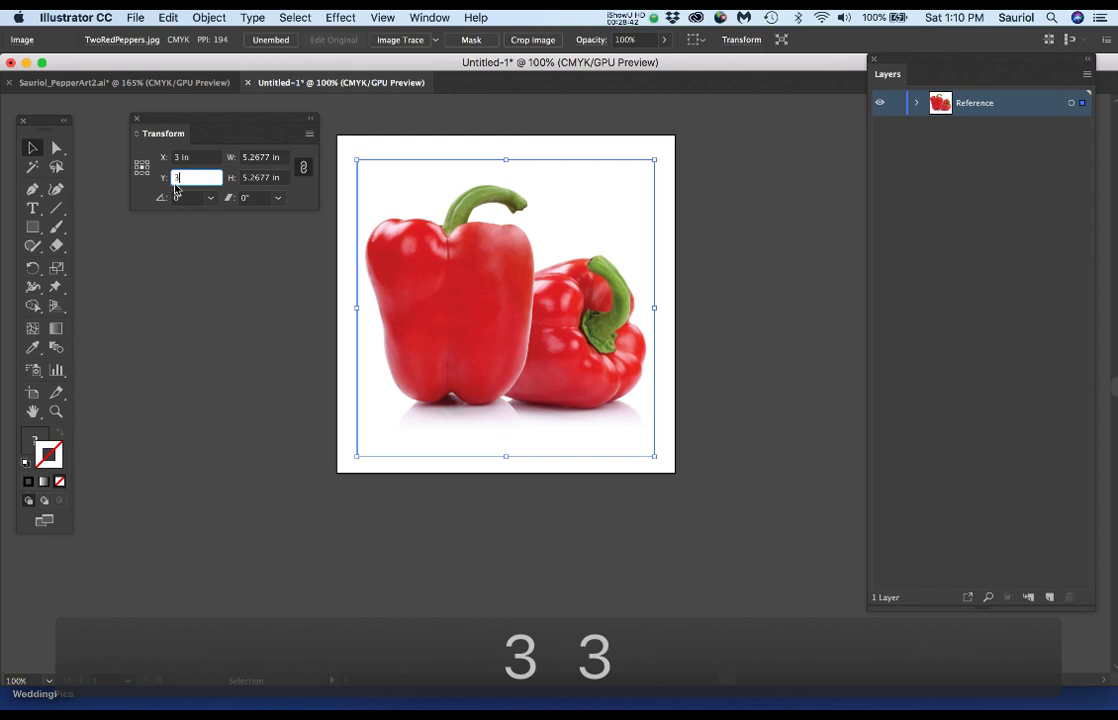
{"action": "left_click", "coordinate": [275, 159]}
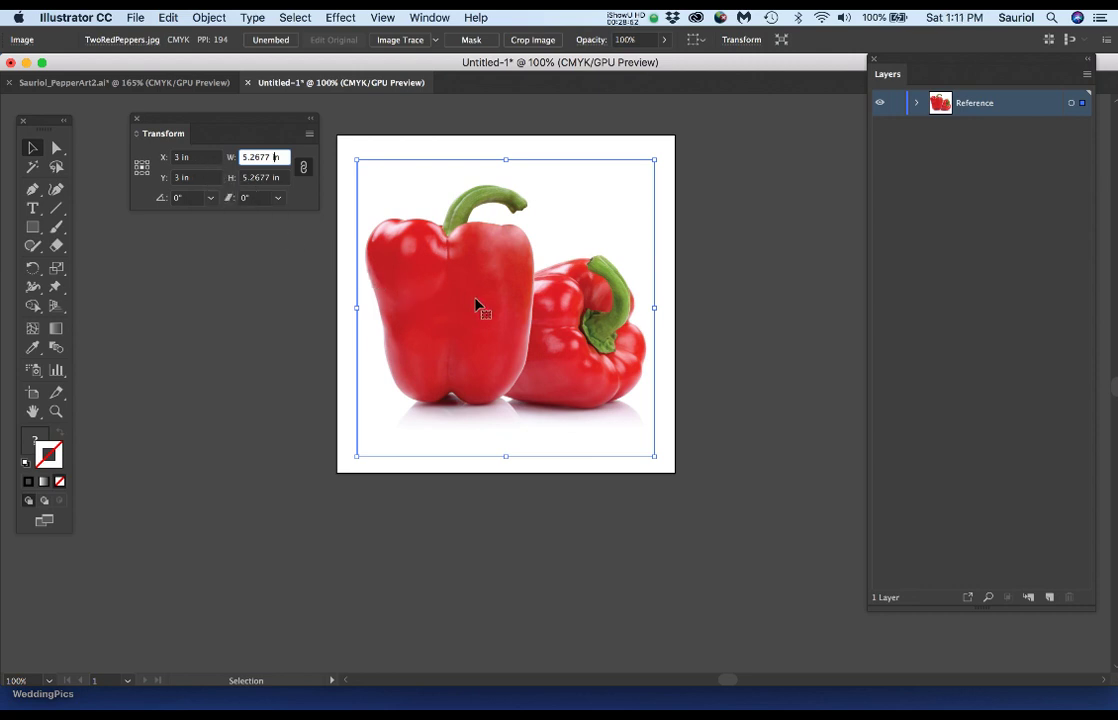
Move the pepper image down and to the right off-centre, and re-centre it at X 3 in, Y 3 in.
{"action": "left_click_drag", "start_coordinate": [476, 305], "coordinate": [513, 356]}
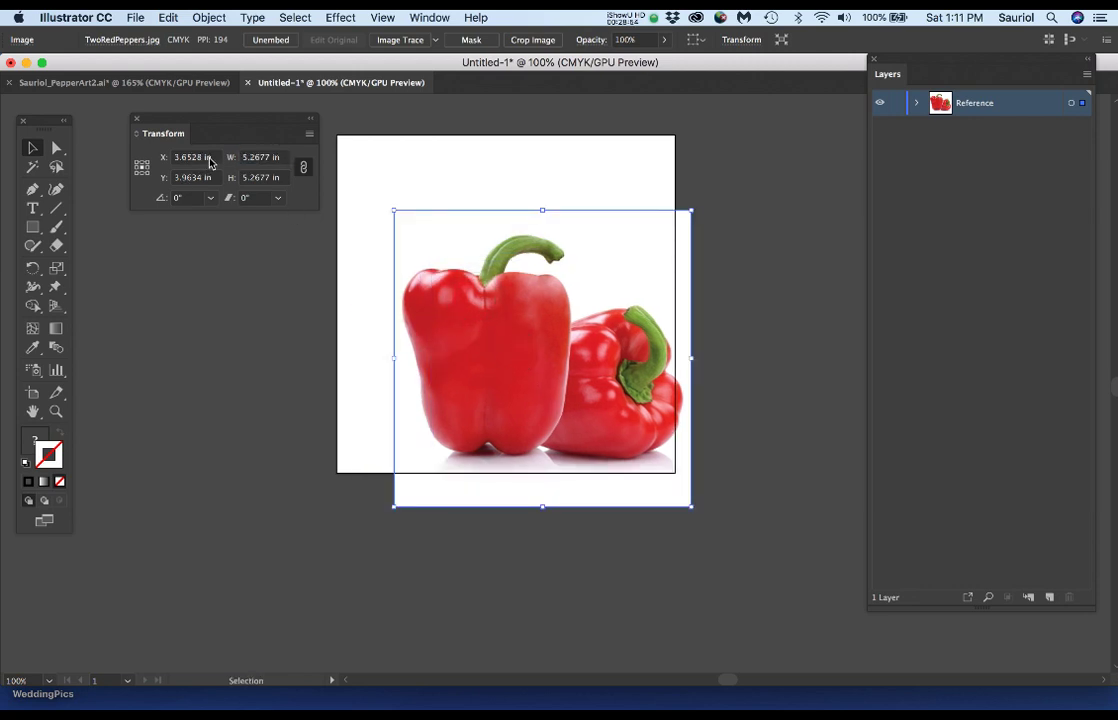
{"action": "left_click", "coordinate": [210, 162]}
{"action": "type", "text": "3"}
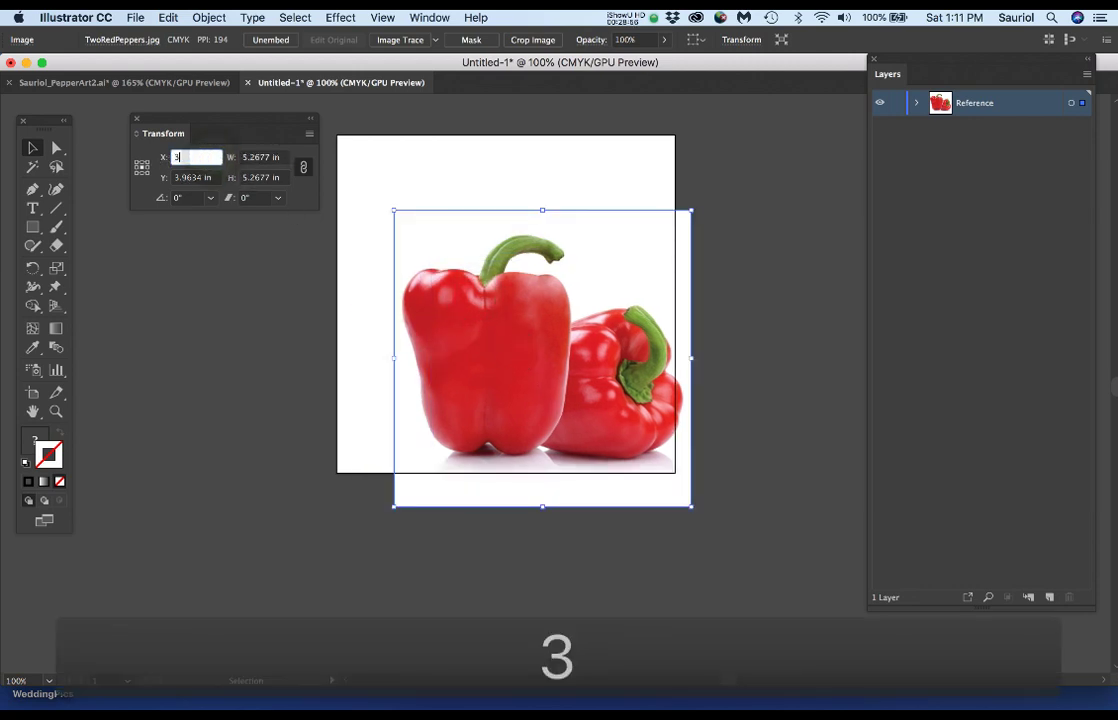
{"action": "key", "text": "Tab"}
{"action": "type", "text": "3"}
{"action": "key", "text": "Return"}
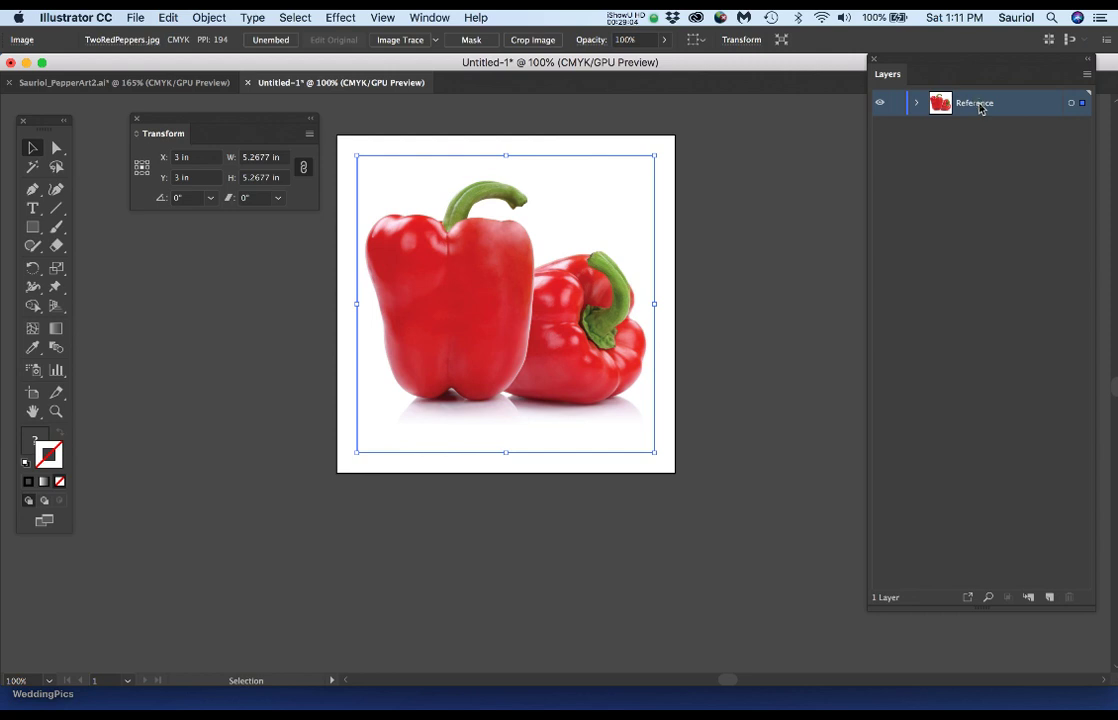
Create a locked, hidden duplicate of the Reference layer named Ckicky, and close the Transform panel.
{"action": "left_click_drag", "start_coordinate": [980, 108], "coordinate": [1049, 597]}
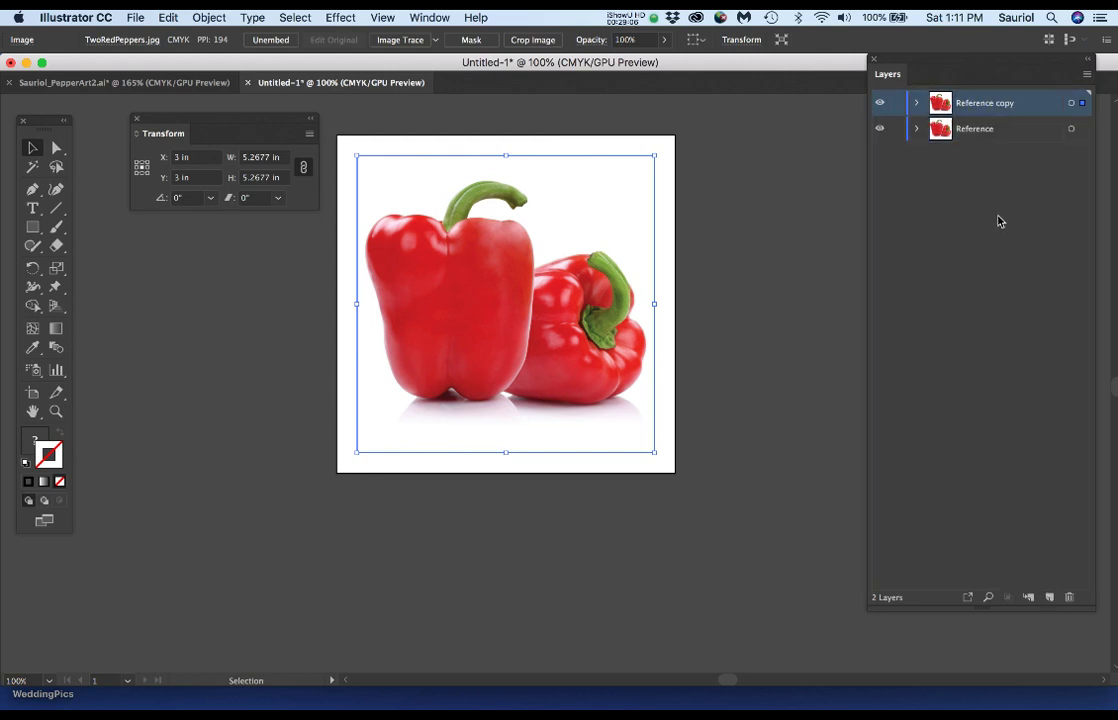
{"action": "double_click", "coordinate": [985, 104]}
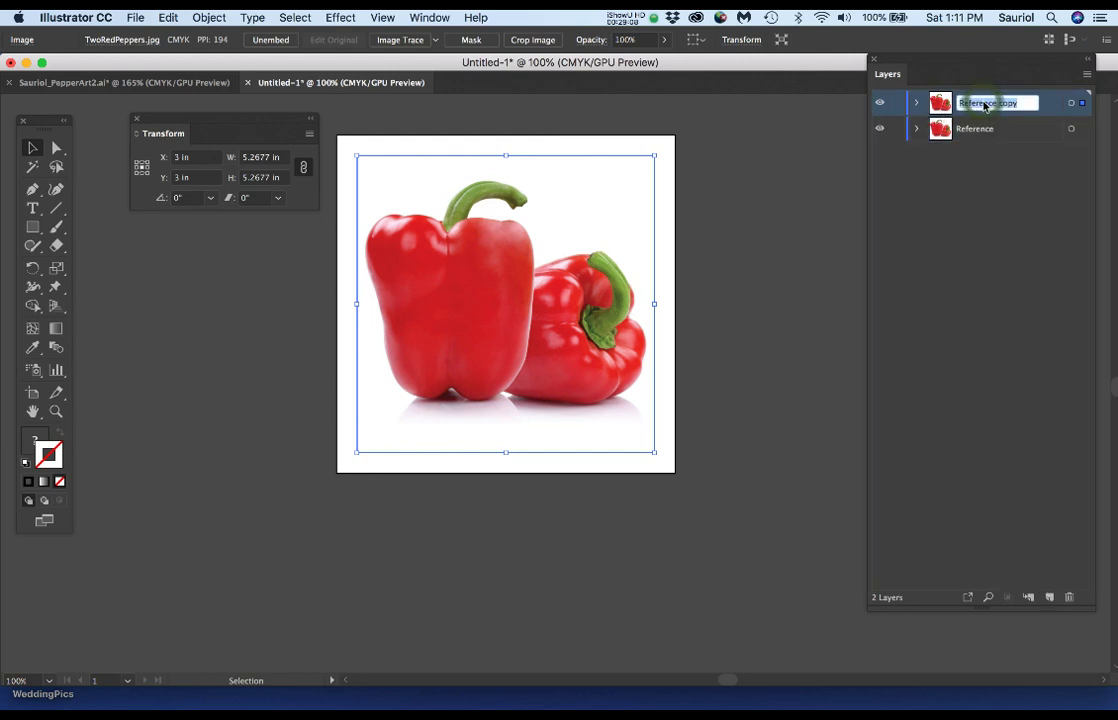
{"action": "type", "text": "Ckicky"}
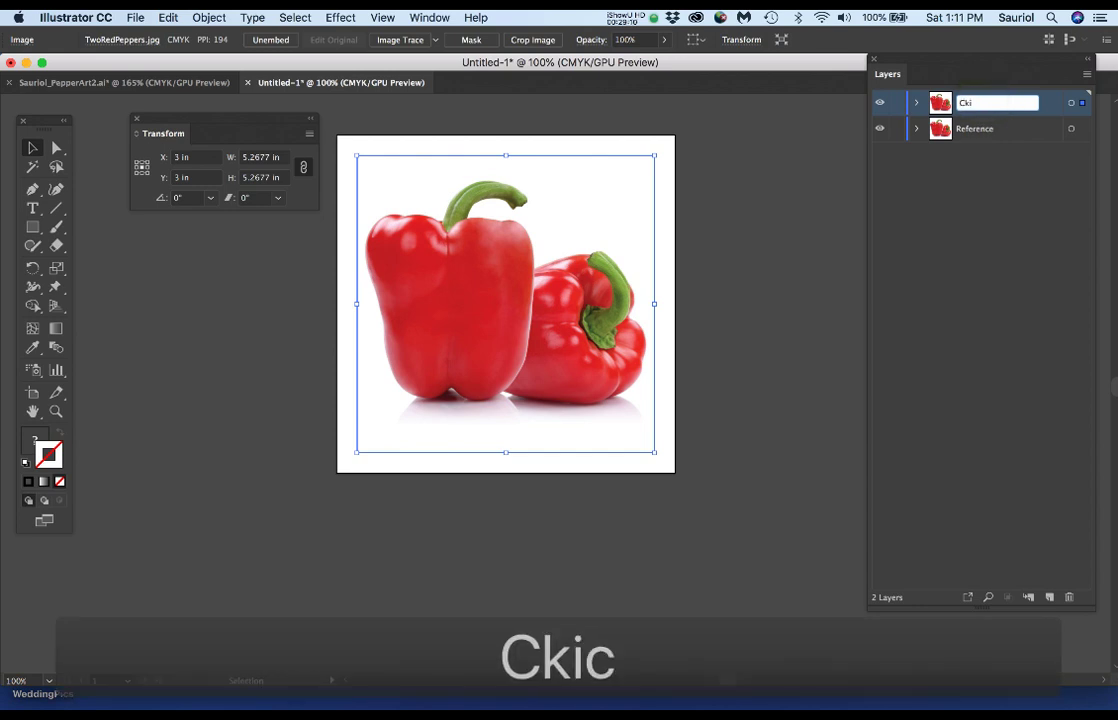
{"action": "key", "text": "Return"}
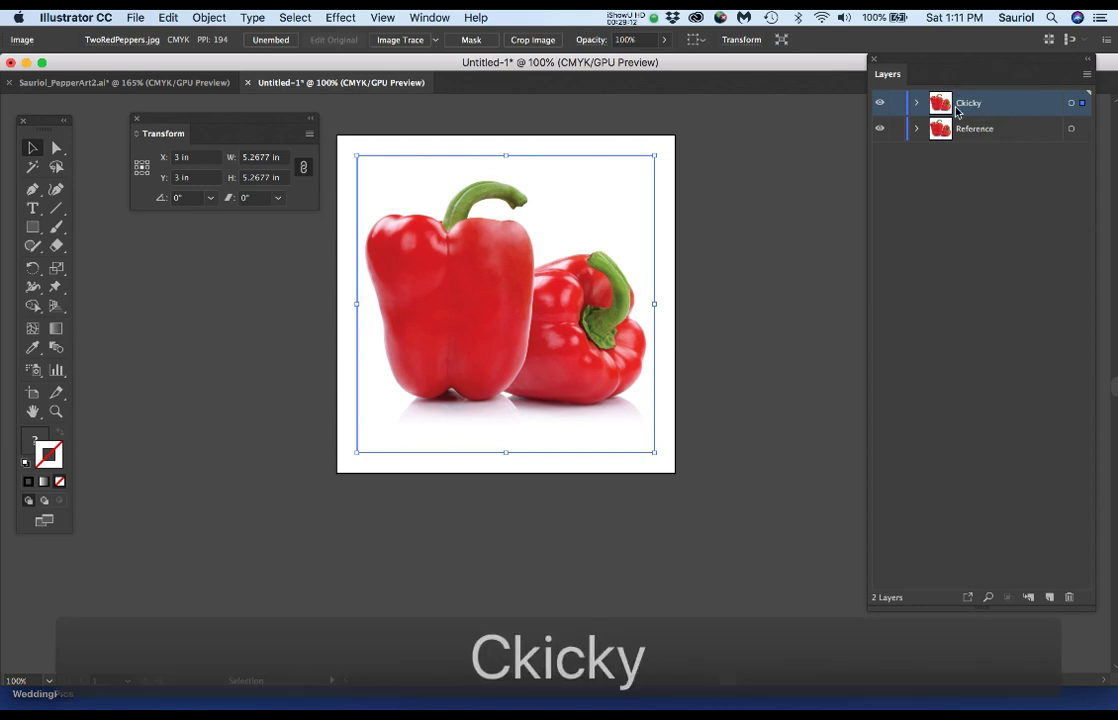
{"action": "left_click", "coordinate": [897, 104]}
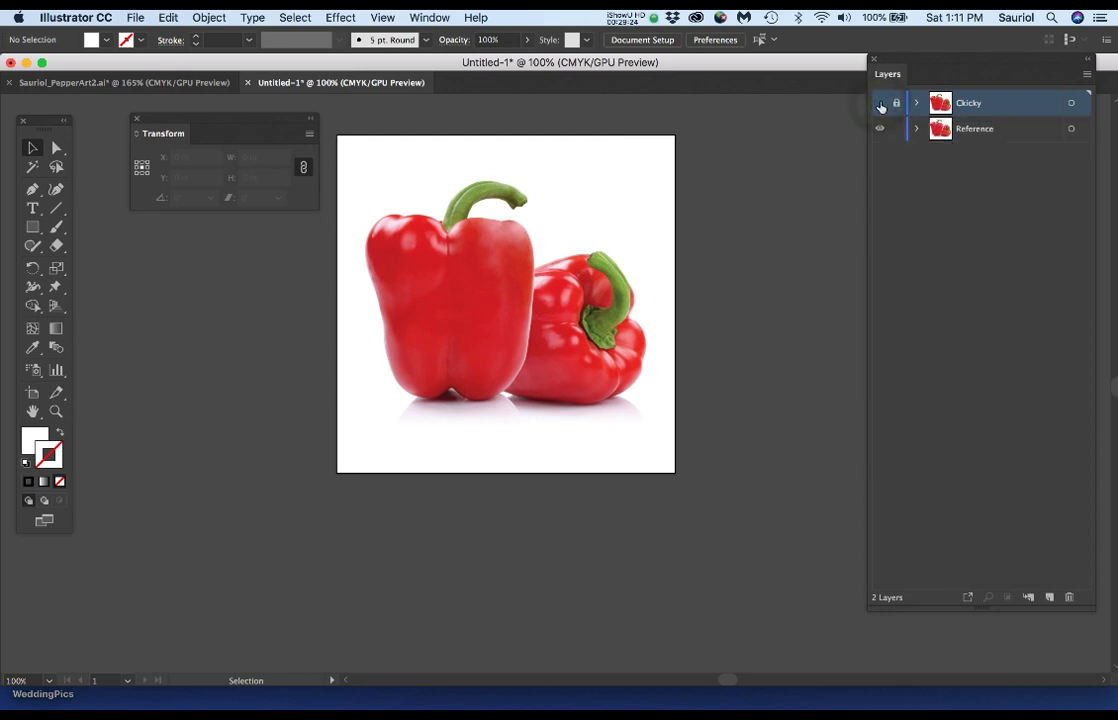
{"action": "left_click", "coordinate": [225, 121]}
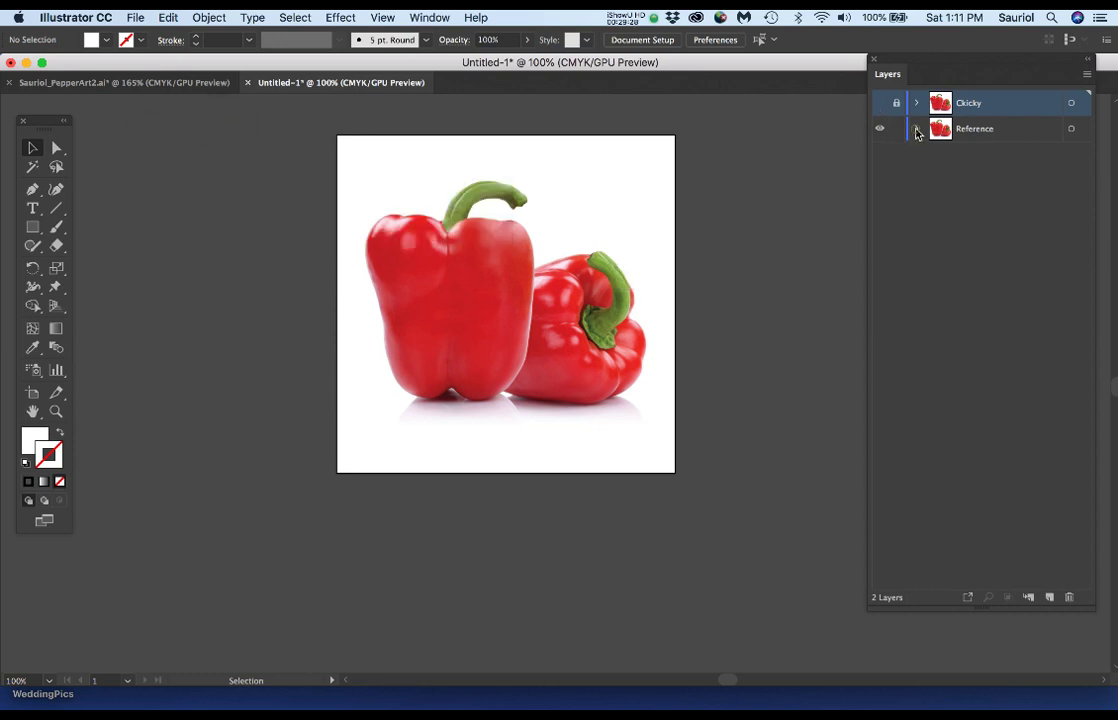
Expand the Reference layer and set the opacity of its pepper image to 50%.
{"action": "left_click", "coordinate": [917, 130]}
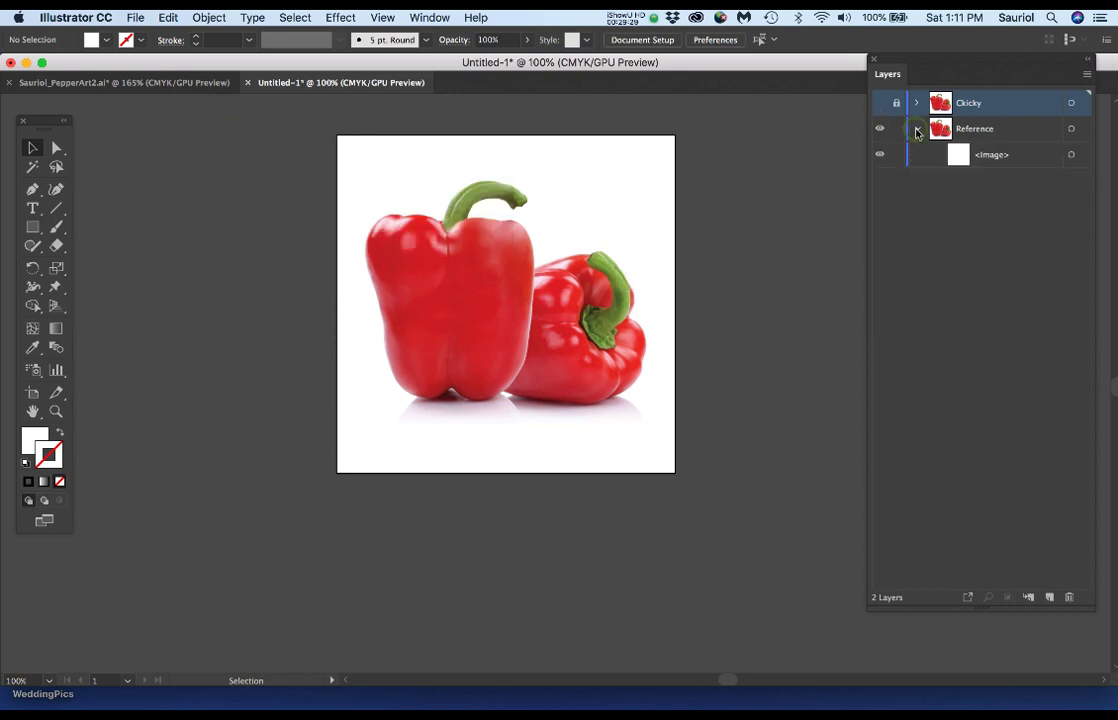
{"action": "left_click", "coordinate": [1071, 157]}
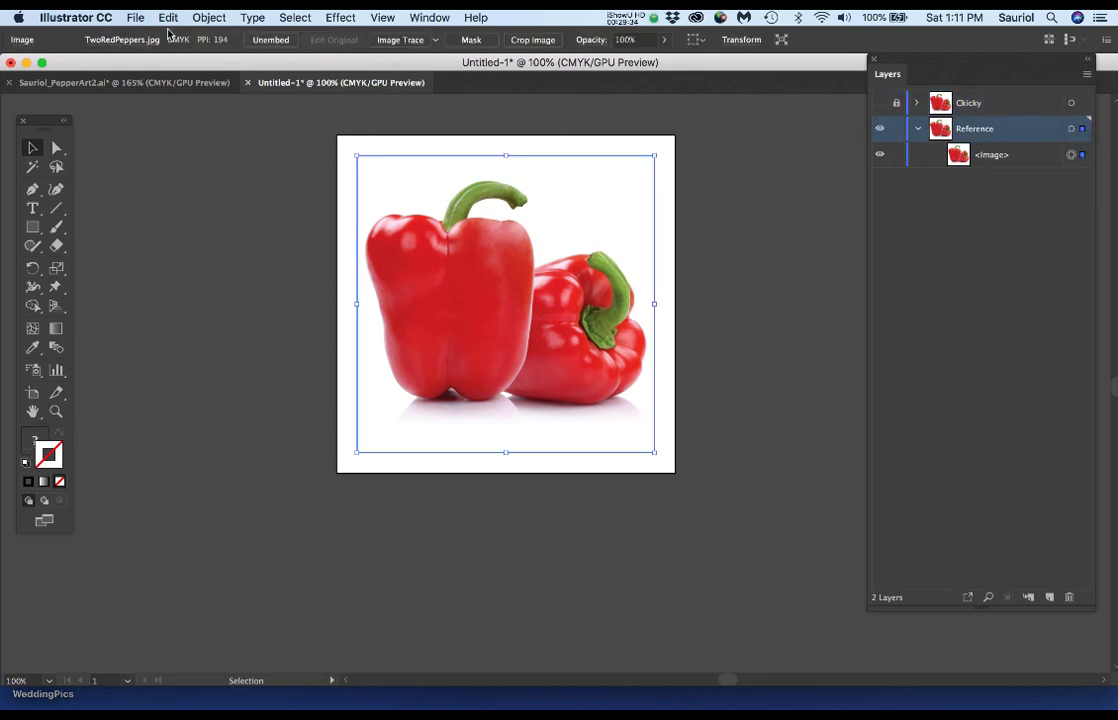
{"action": "left_click", "coordinate": [626, 40]}
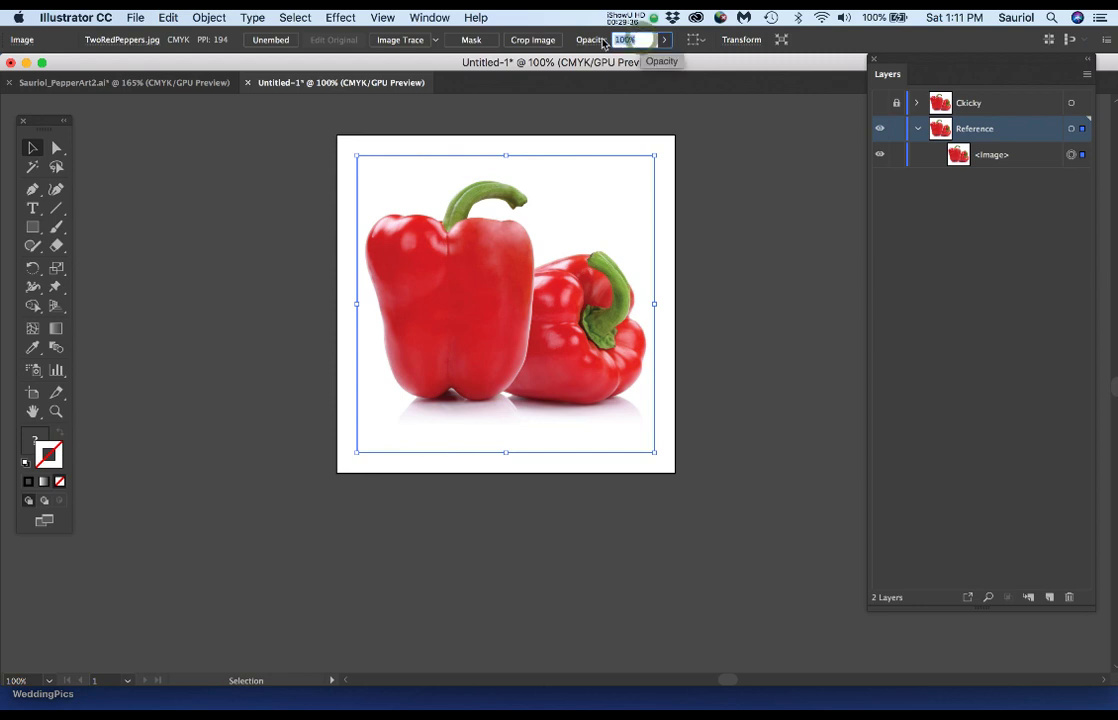
{"action": "type", "text": "50"}
{"action": "key", "text": "Return"}
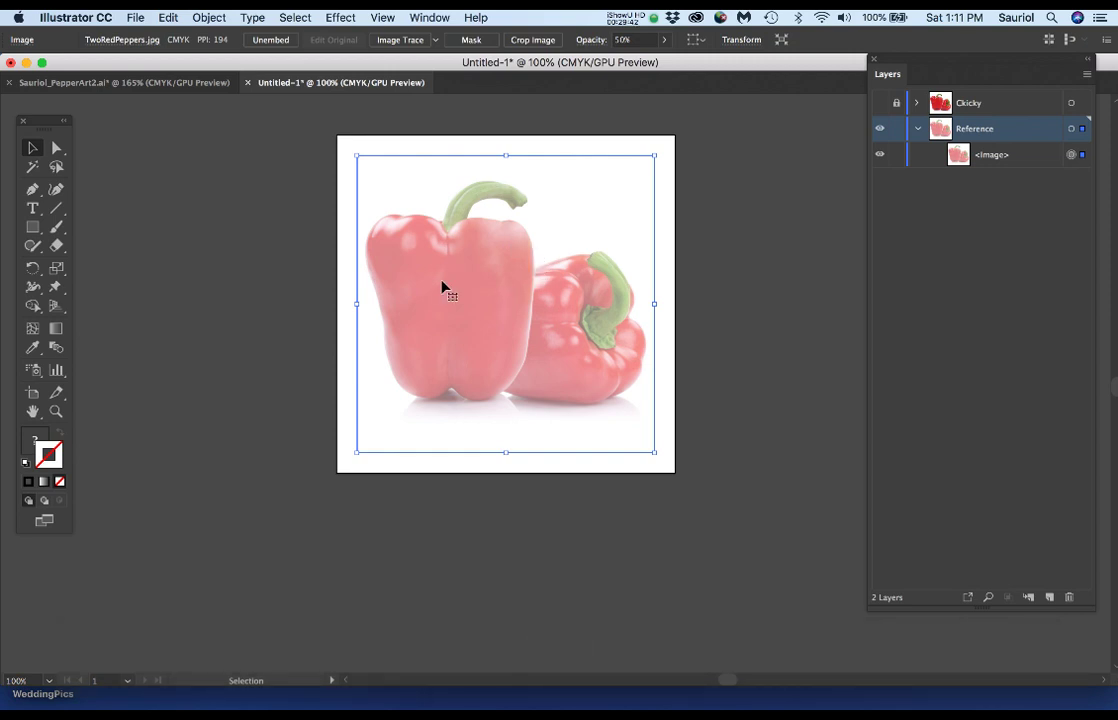
Lock and collapse the Reference layer, and add a new layer named LeftPepper above it.
{"action": "left_click", "coordinate": [896, 128]}
{"action": "left_click", "coordinate": [917, 128]}
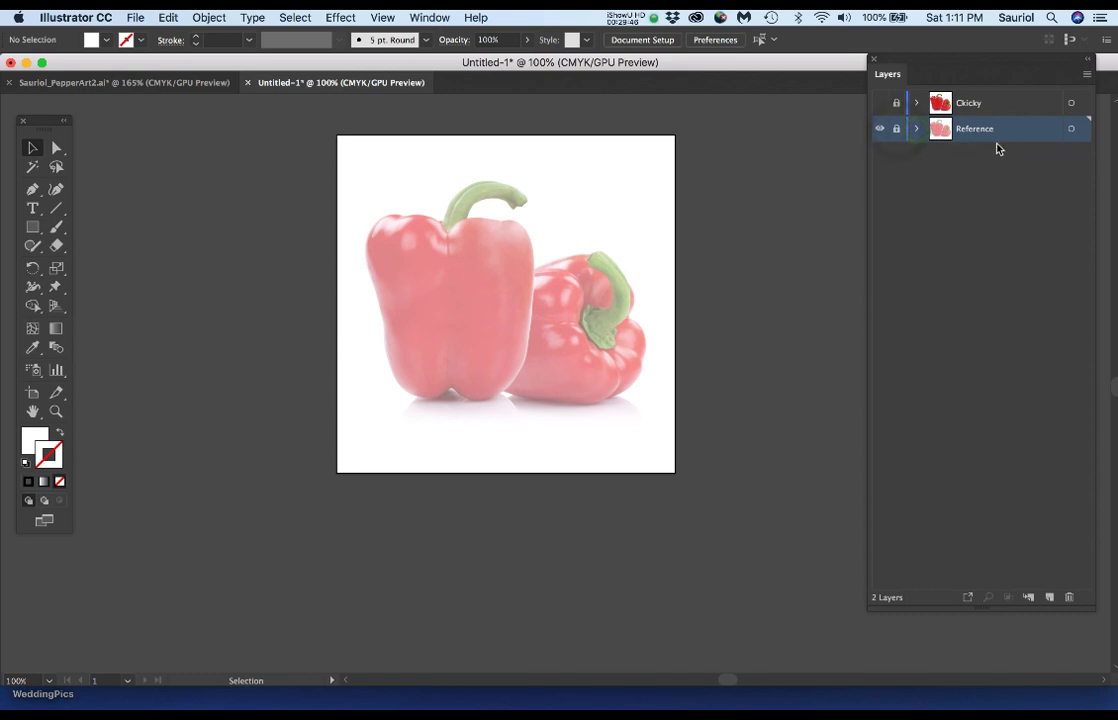
{"action": "left_click", "coordinate": [1050, 597]}
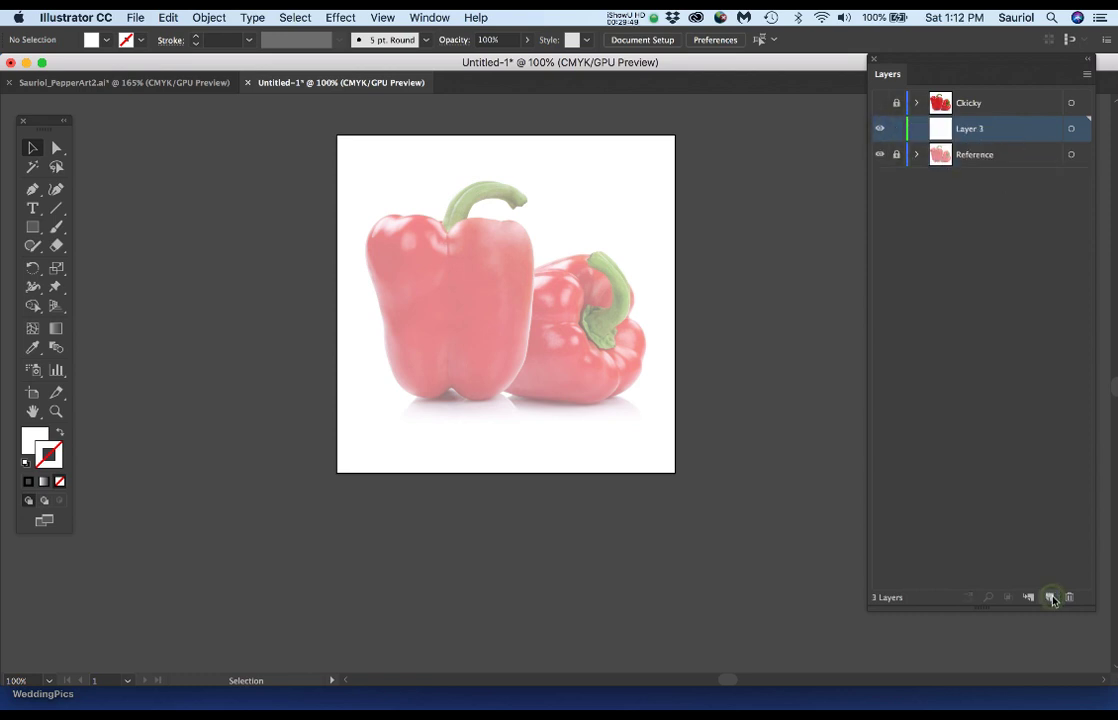
{"action": "double_click", "coordinate": [970, 129]}
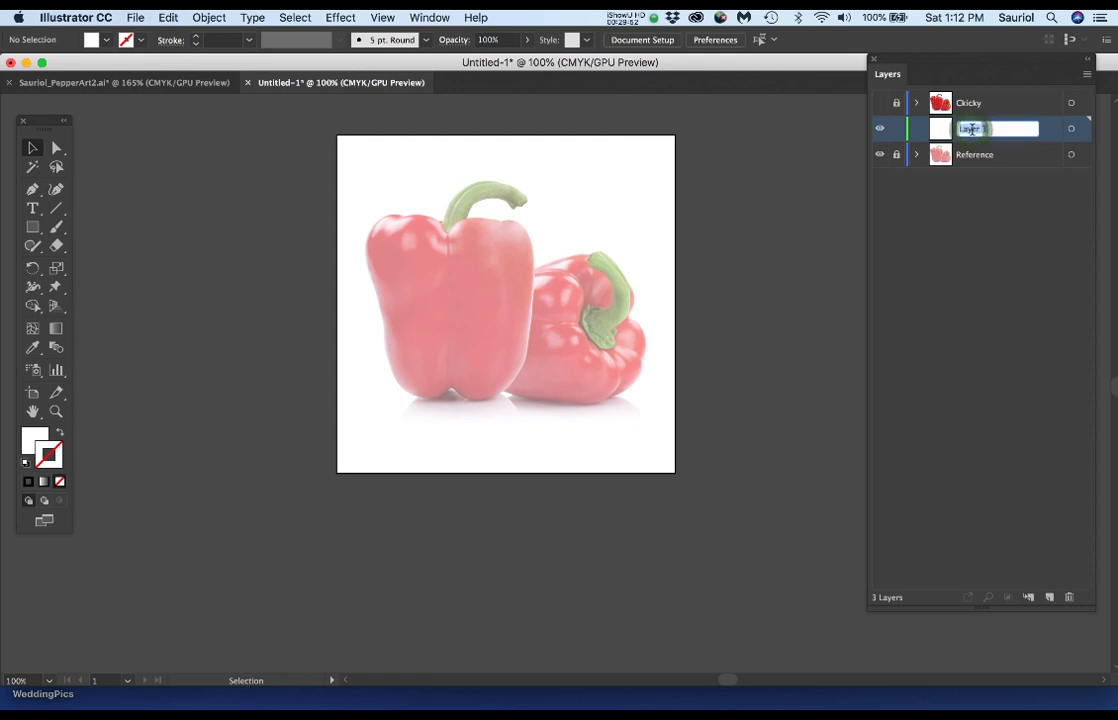
{"action": "type", "text": "Left"}
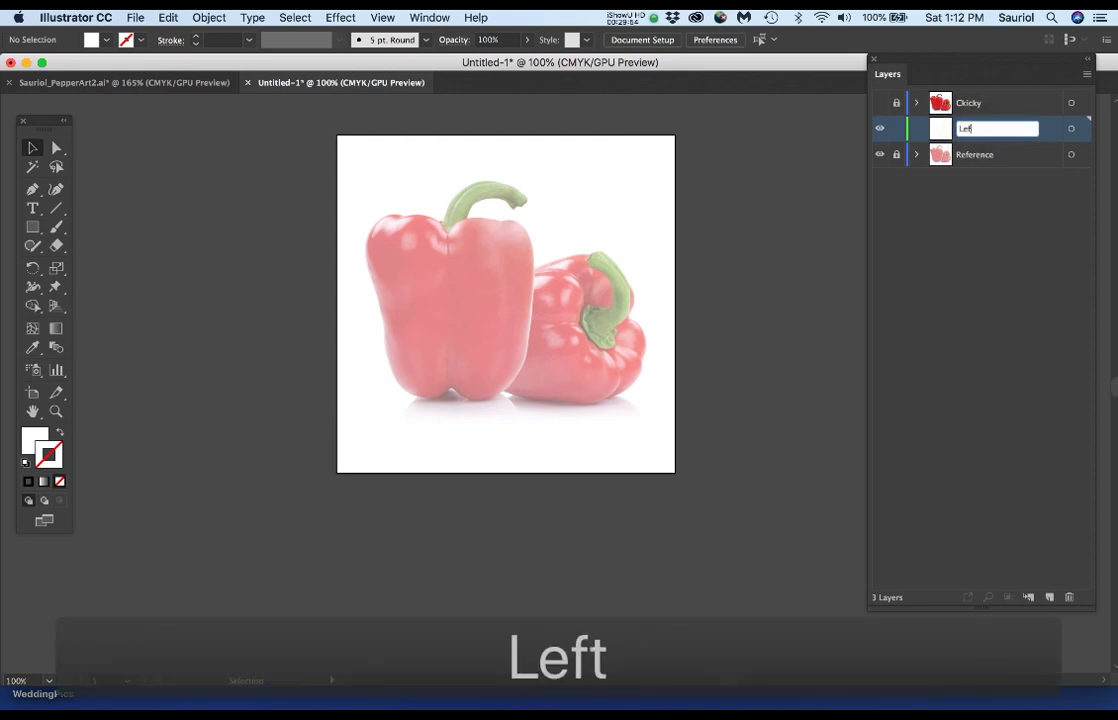
{"action": "type", "text": "Pepper"}
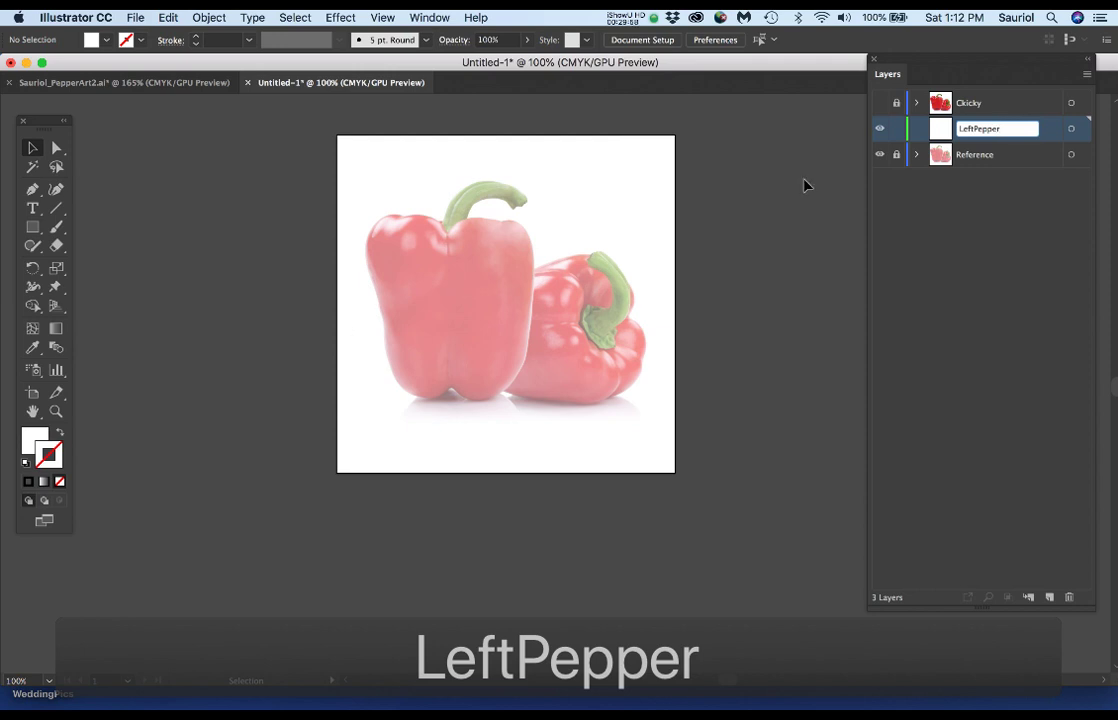
{"action": "left_click", "coordinate": [1051, 133]}
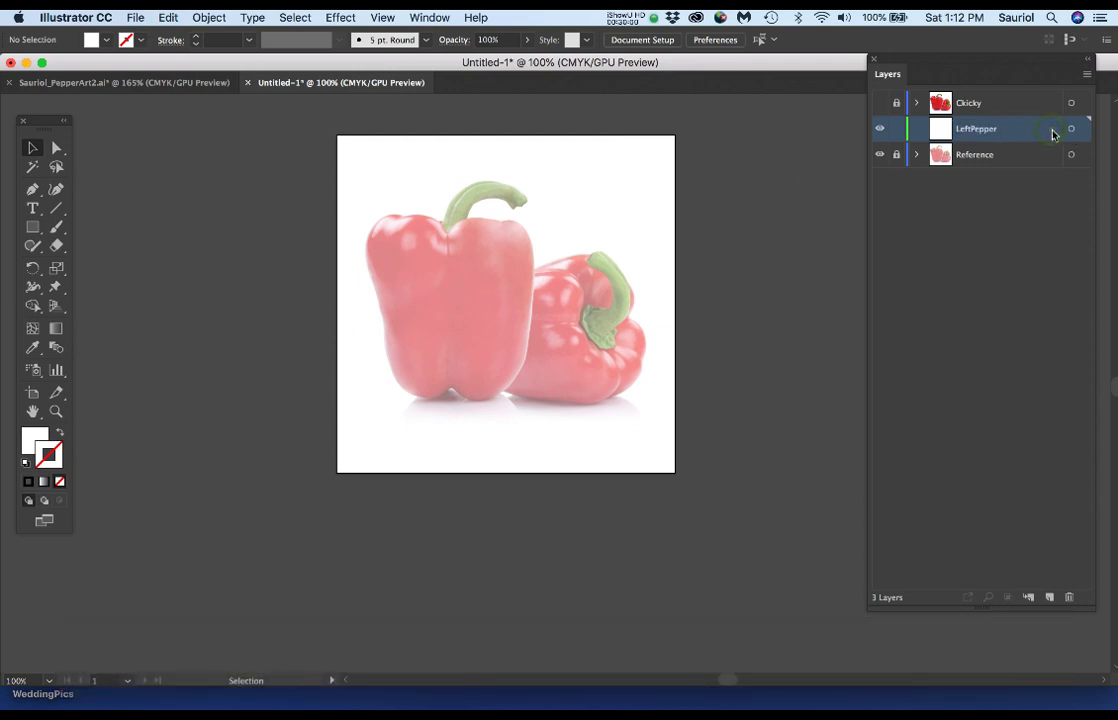
Change the LeftPepper layer's identification color in its layer options.
{"action": "double_click", "coordinate": [1052, 134]}
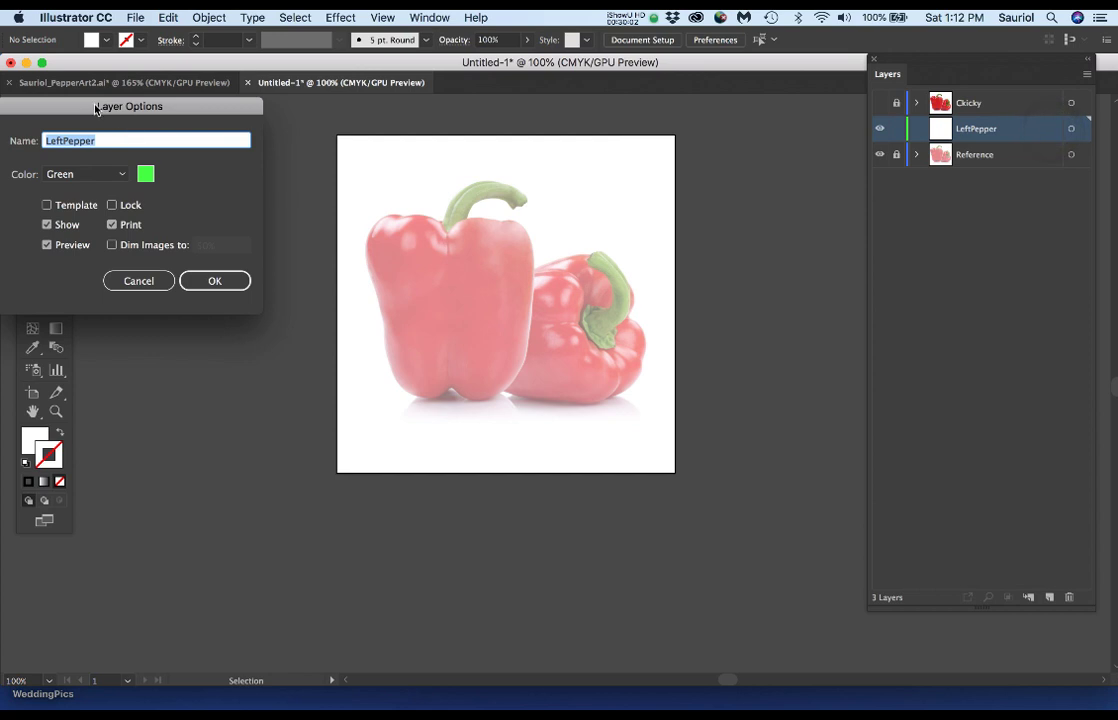
{"action": "left_click_drag", "start_coordinate": [96, 108], "coordinate": [271, 128]}
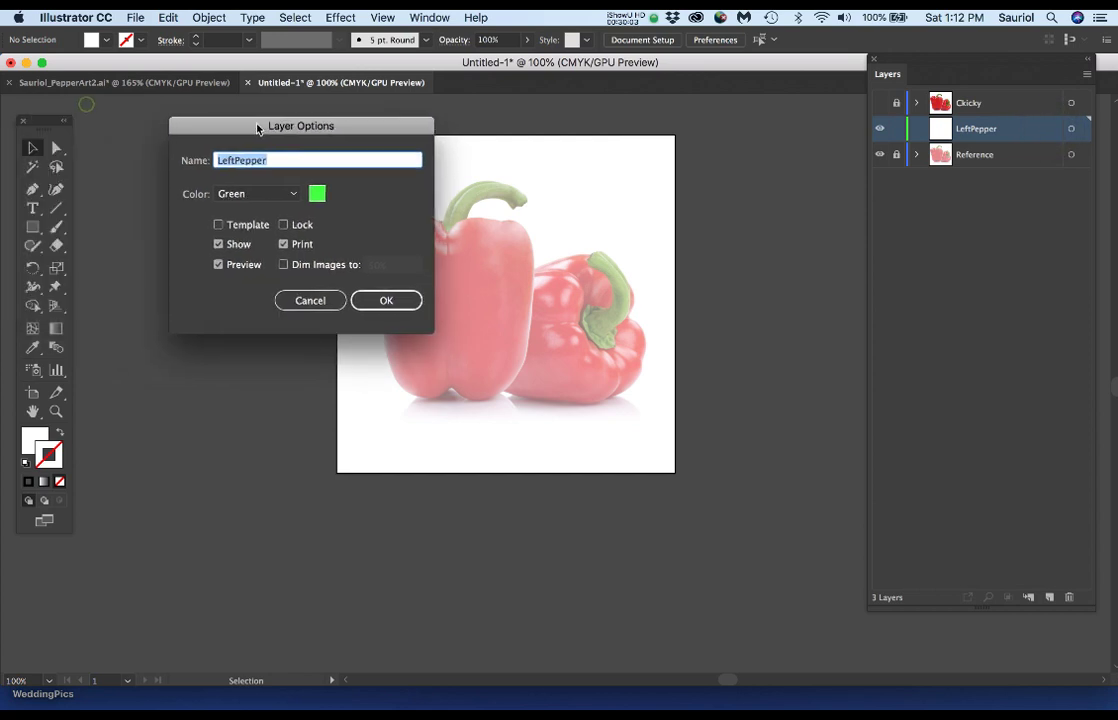
{"action": "left_click", "coordinate": [248, 196]}
{"action": "left_click", "coordinate": [258, 285]}
{"action": "left_click", "coordinate": [378, 302]}
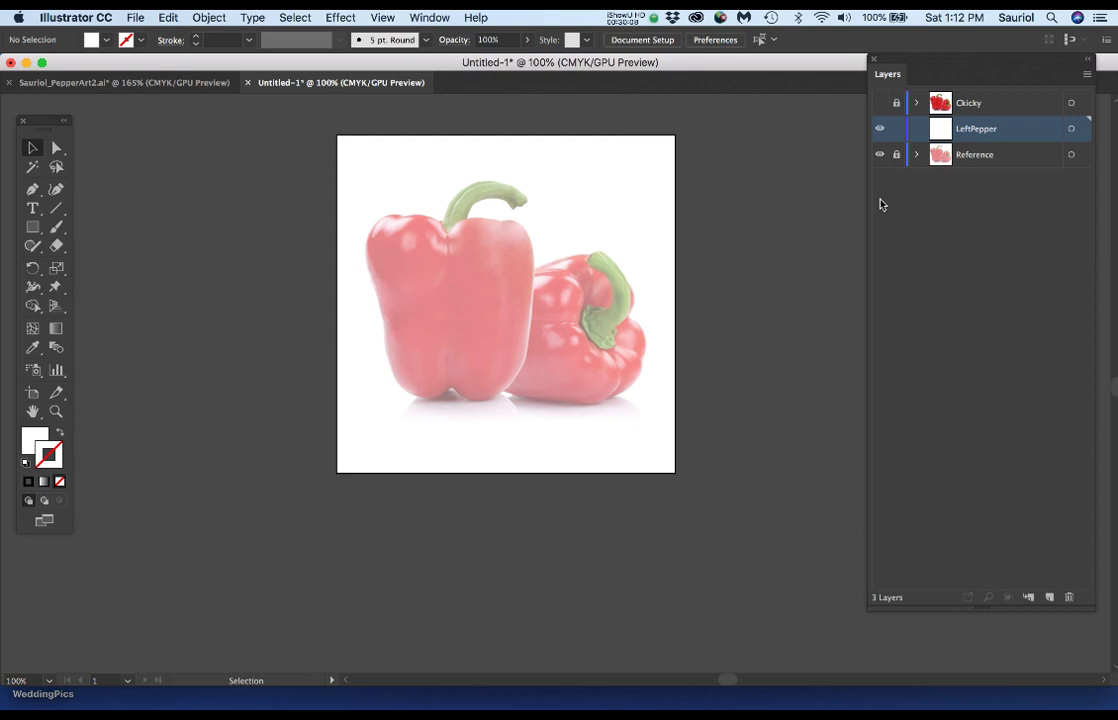
Save the document in the GradientMesh_Main folder as an .ai file named with the author's surname plus _MainMesh1Demo, keeping the default Illustrator options.
{"action": "key", "text": "super+s"}
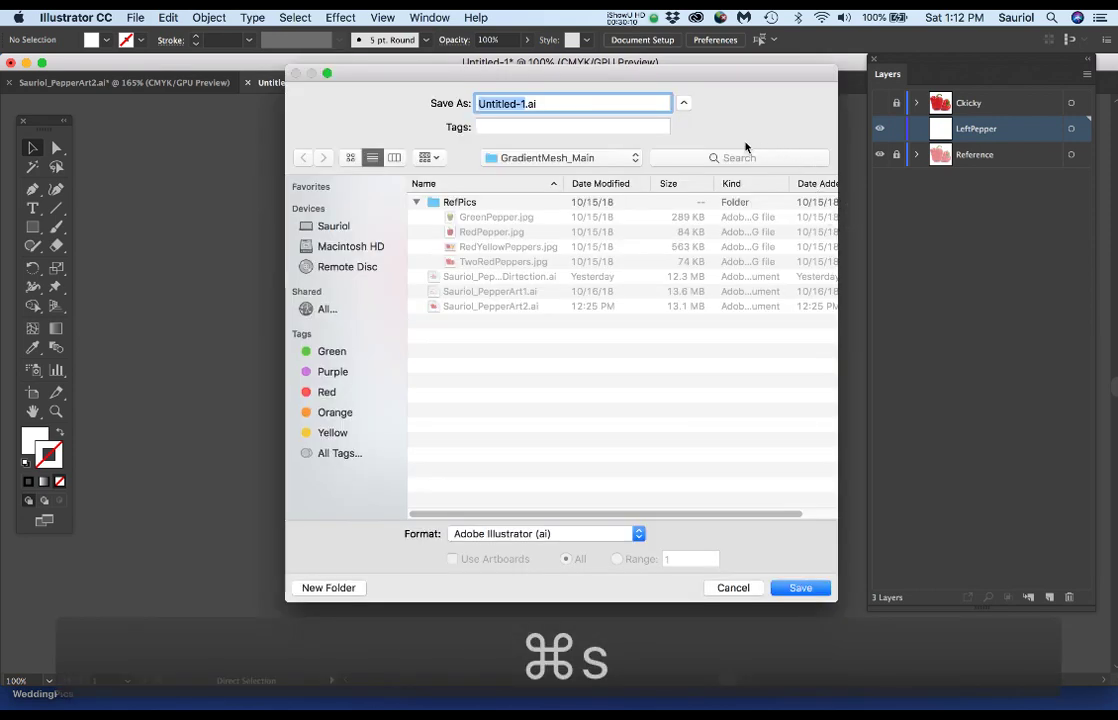
{"action": "type", "text": "Sauriol"}
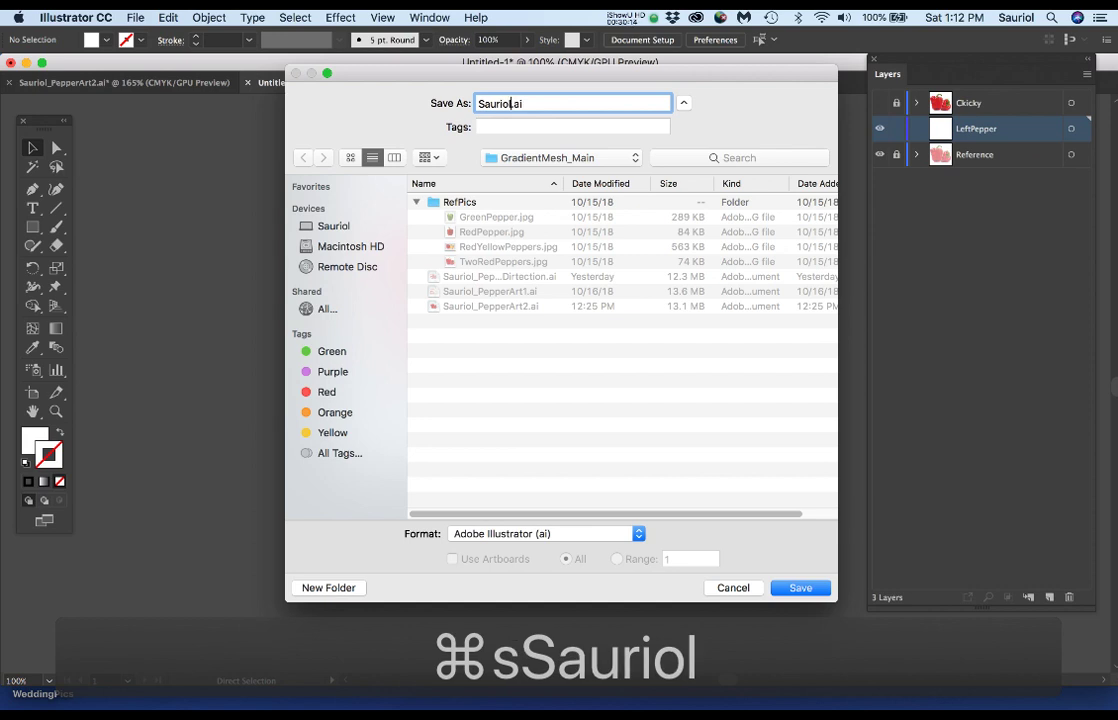
{"action": "type", "text": "_Ma"}
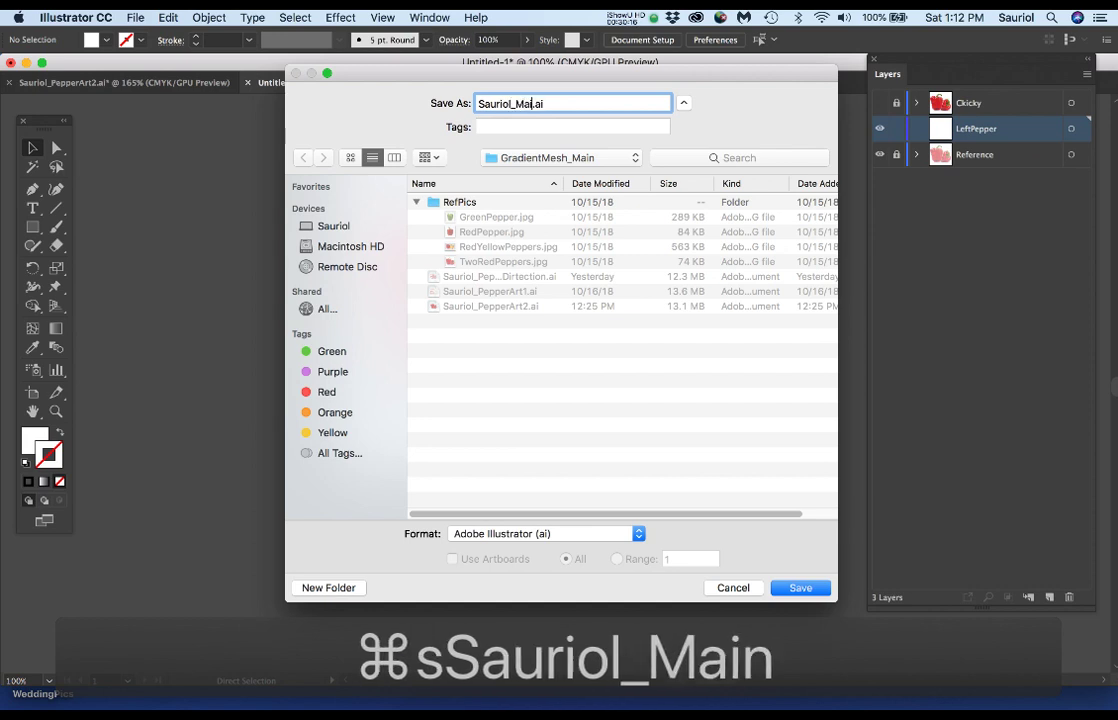
{"action": "type", "text": "inMesh"}
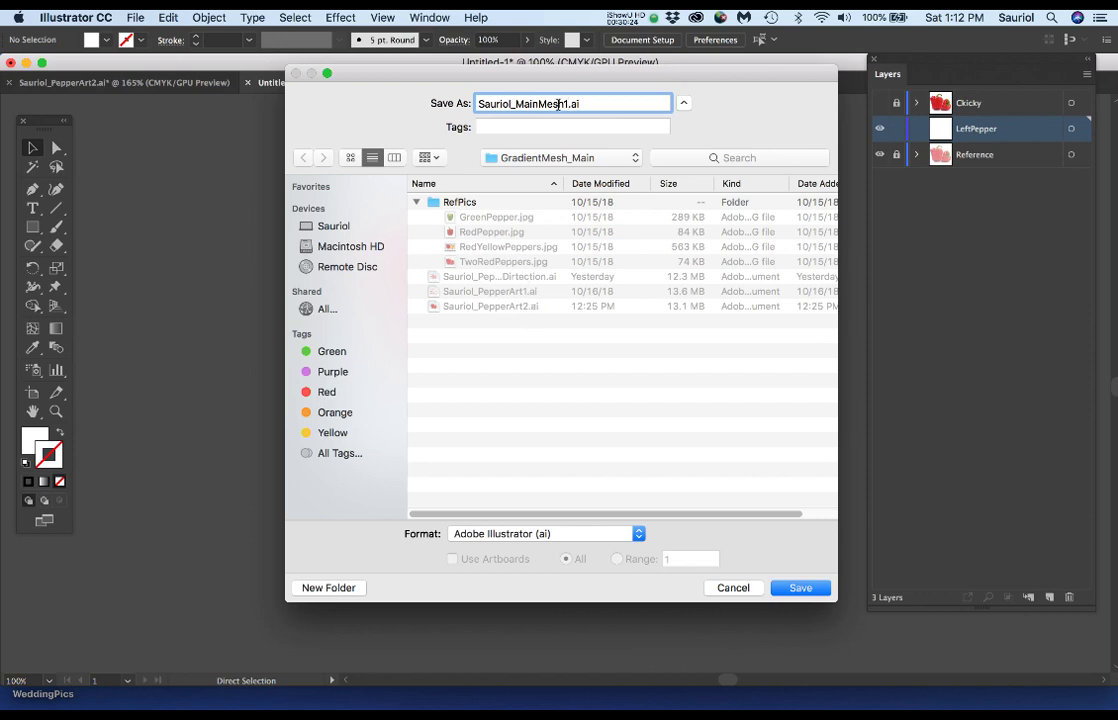
{"action": "type", "text": "1Demo"}
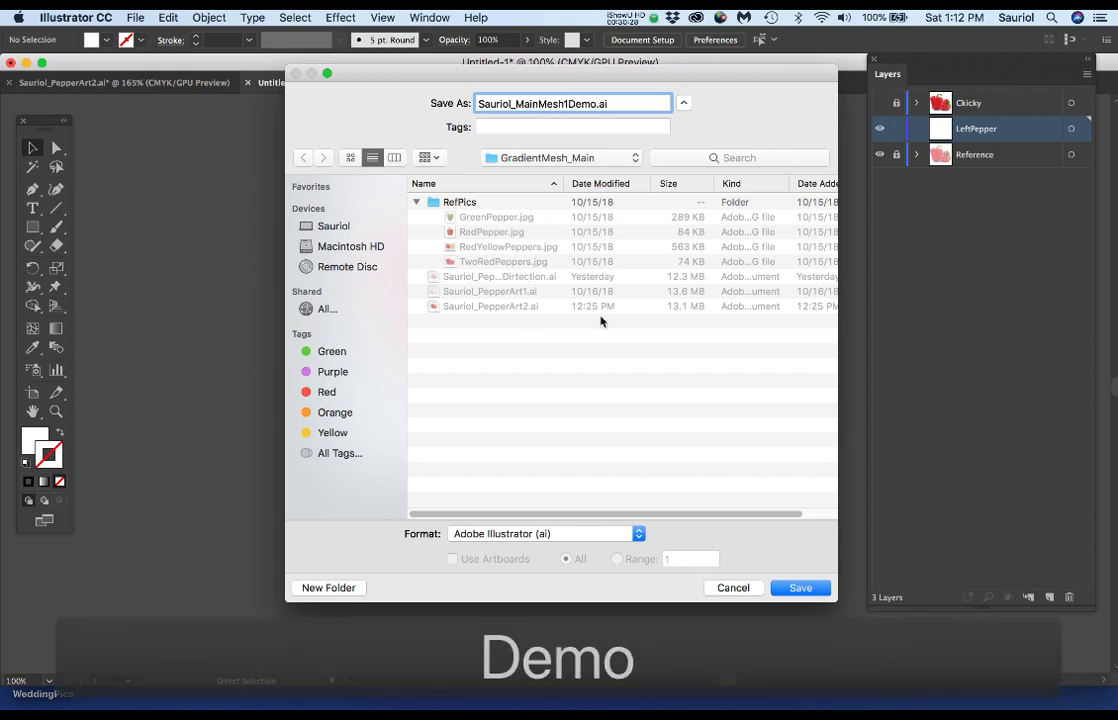
{"action": "left_click", "coordinate": [789, 589]}
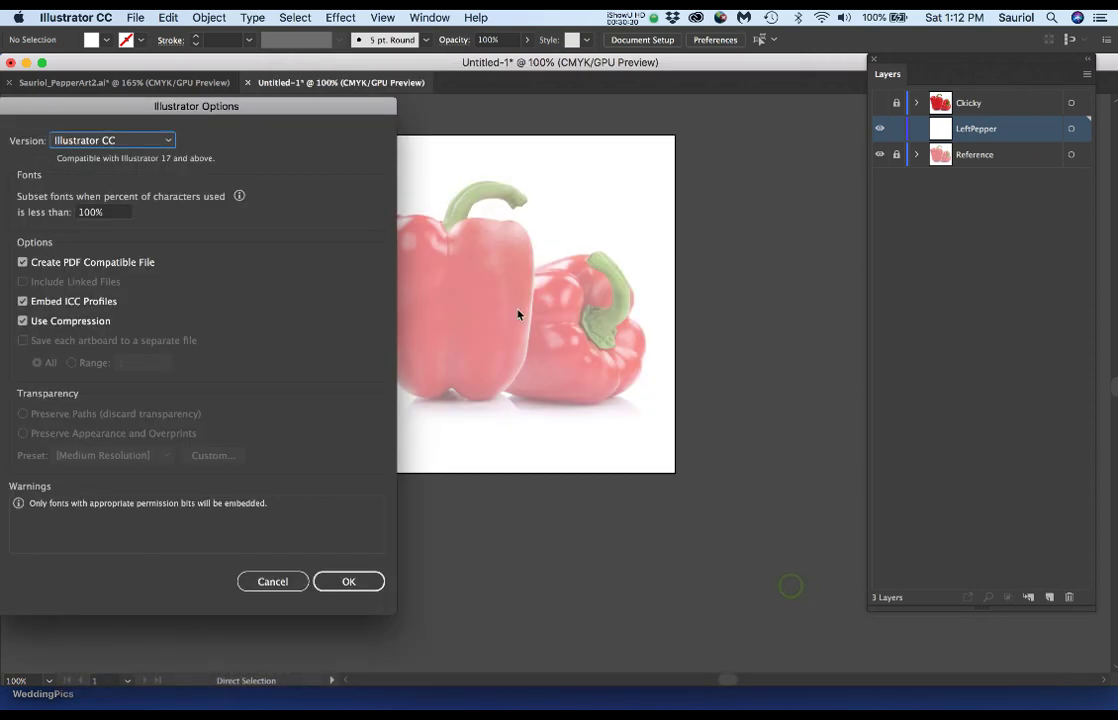
{"action": "left_click", "coordinate": [362, 581]}
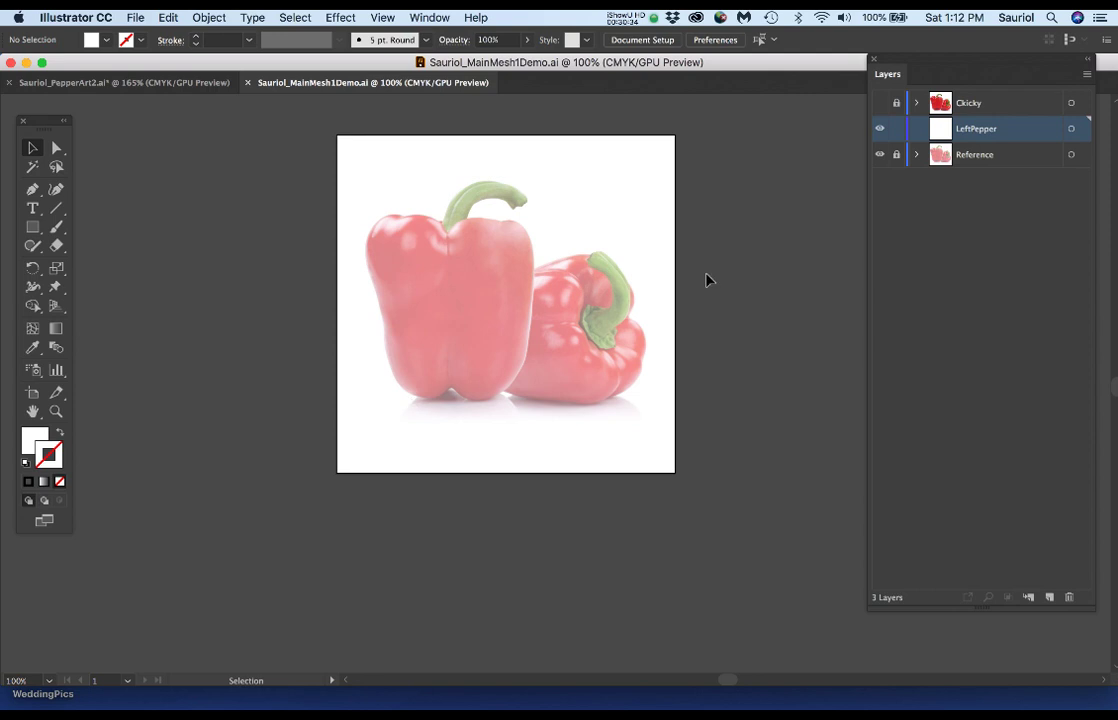
Switch to the finished PepperArt2 document and hide its background reflection, Reflections and RightPepperArt layers.
{"action": "scroll", "coordinate": [543, 291], "scroll_direction": "up", "scroll_amount": 1}
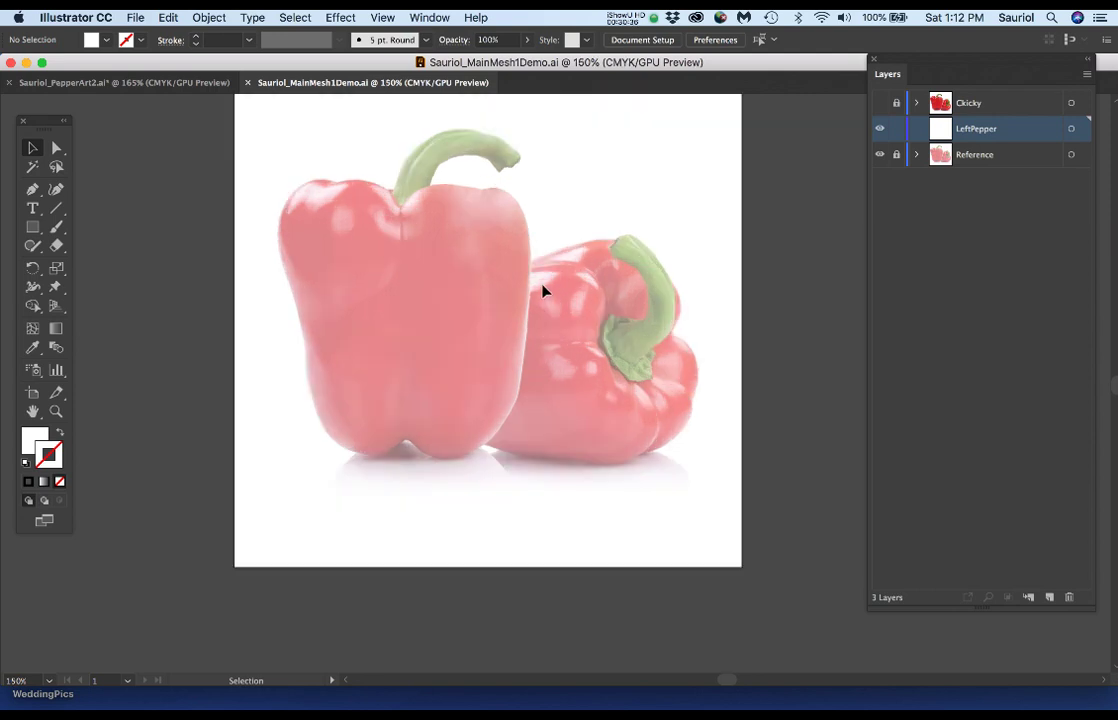
{"action": "left_click_drag", "start_coordinate": [659, 270], "coordinate": [692, 307]}
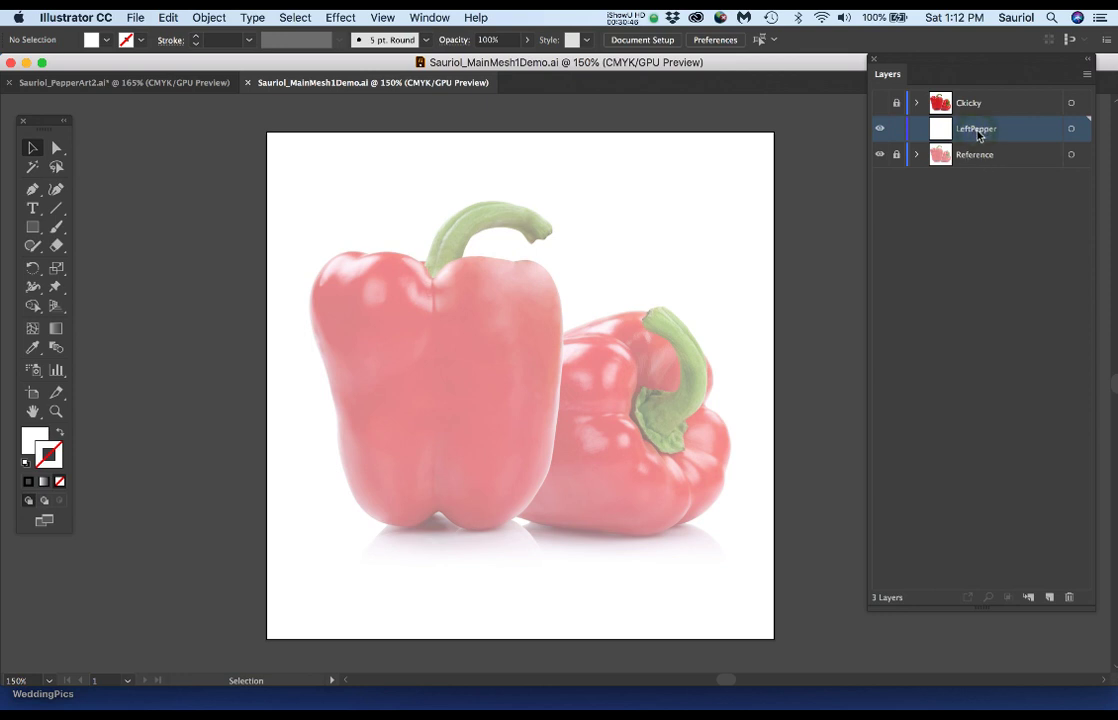
{"action": "left_click", "coordinate": [95, 82]}
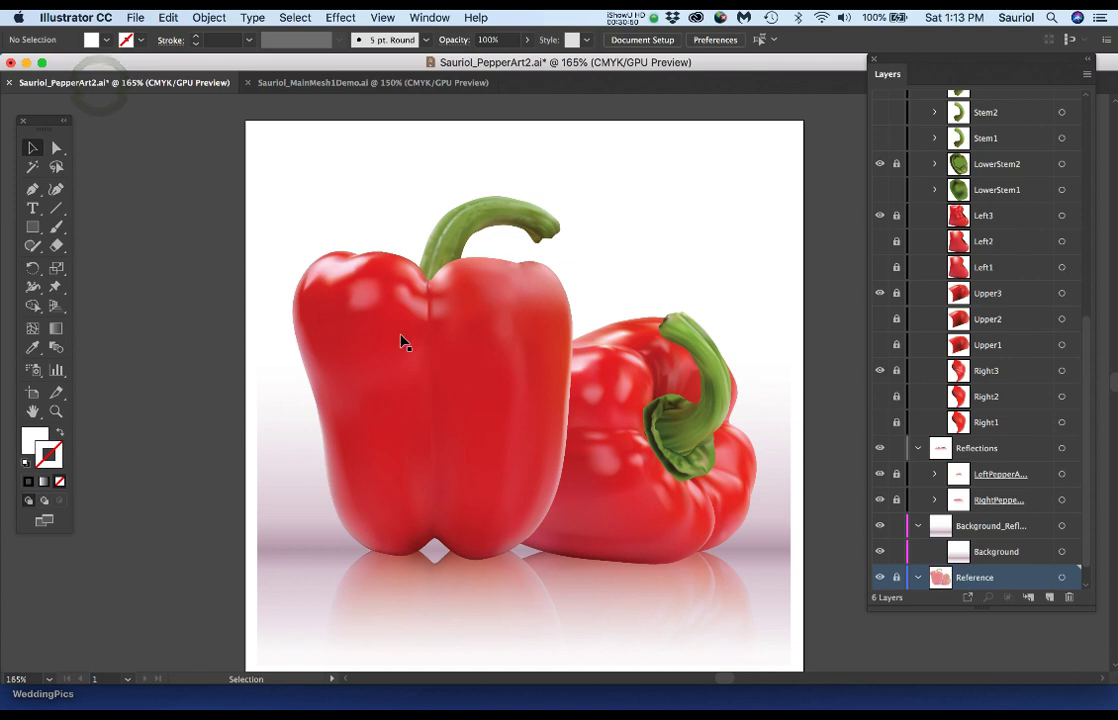
{"action": "scroll", "coordinate": [900, 490], "scroll_direction": "down", "scroll_amount": 1}
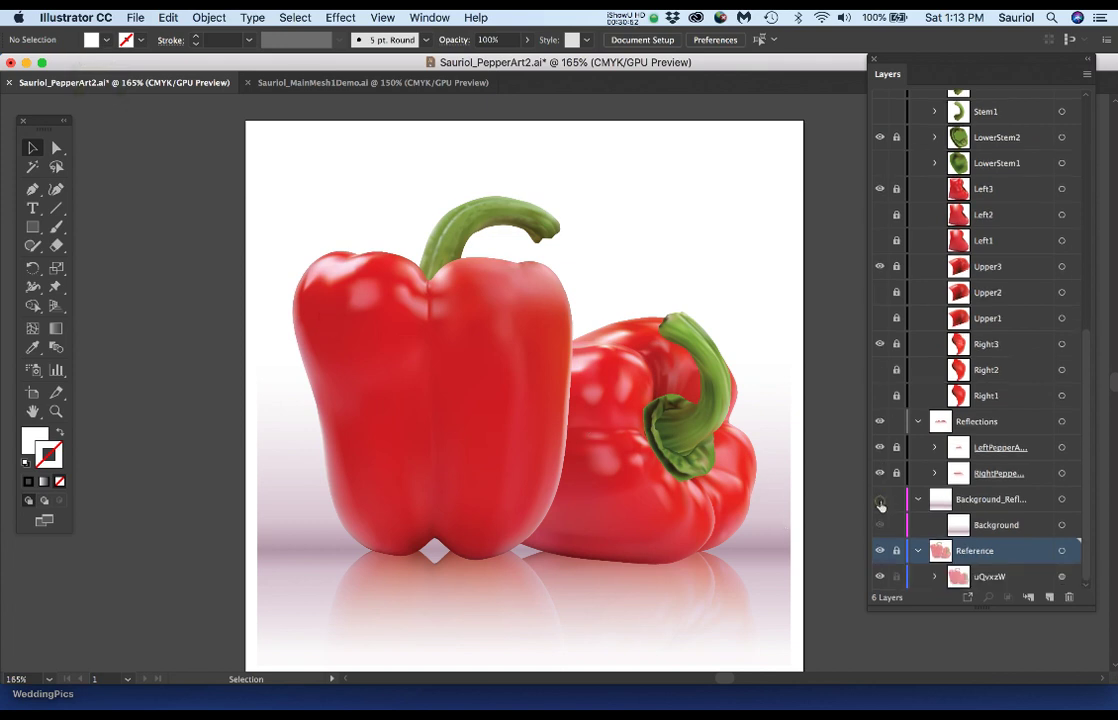
{"action": "left_click", "coordinate": [881, 505]}
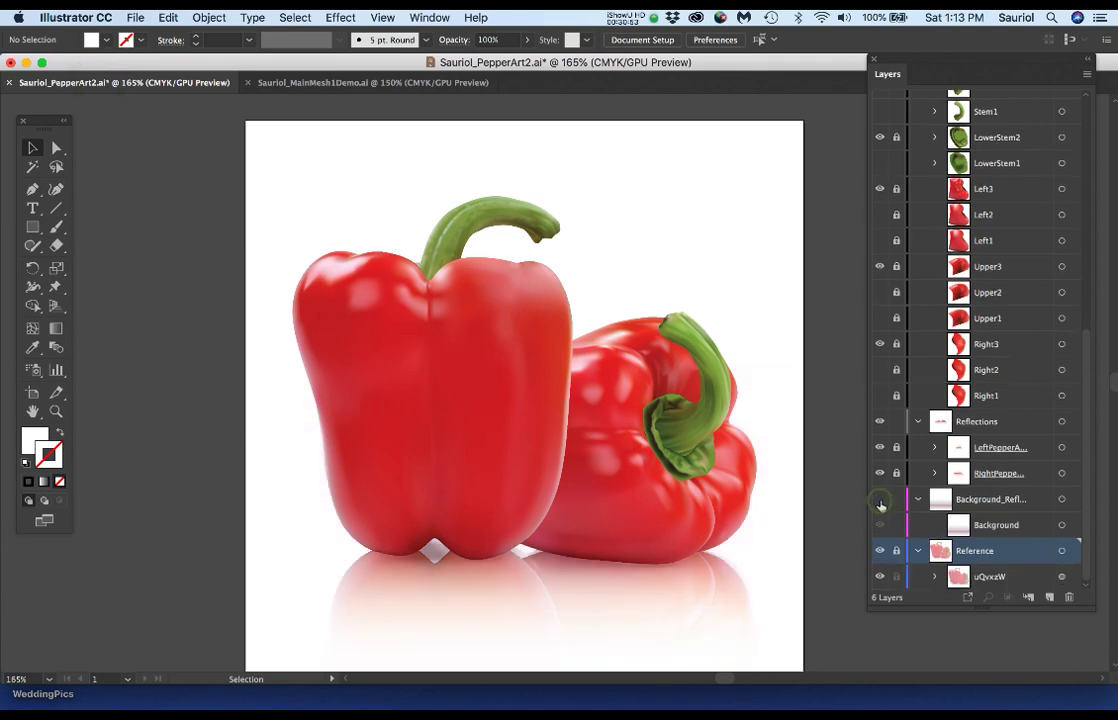
{"action": "left_click", "coordinate": [881, 422]}
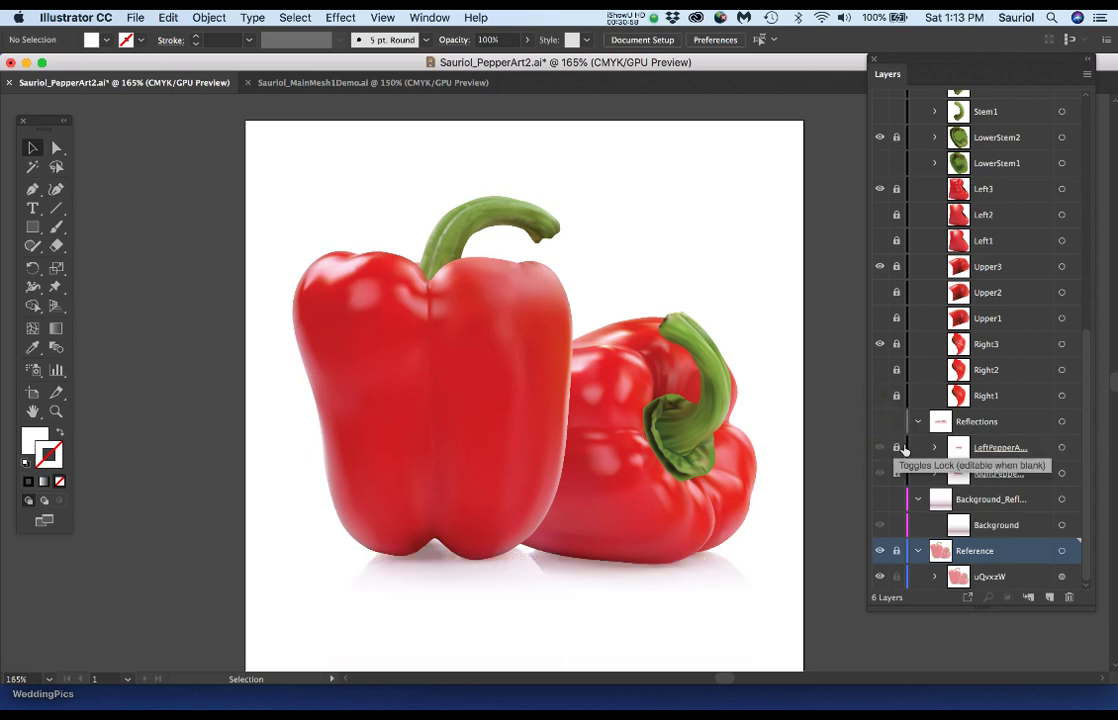
{"action": "scroll", "coordinate": [905, 400], "scroll_direction": "up", "scroll_amount": 5}
{"action": "left_click", "coordinate": [881, 320]}
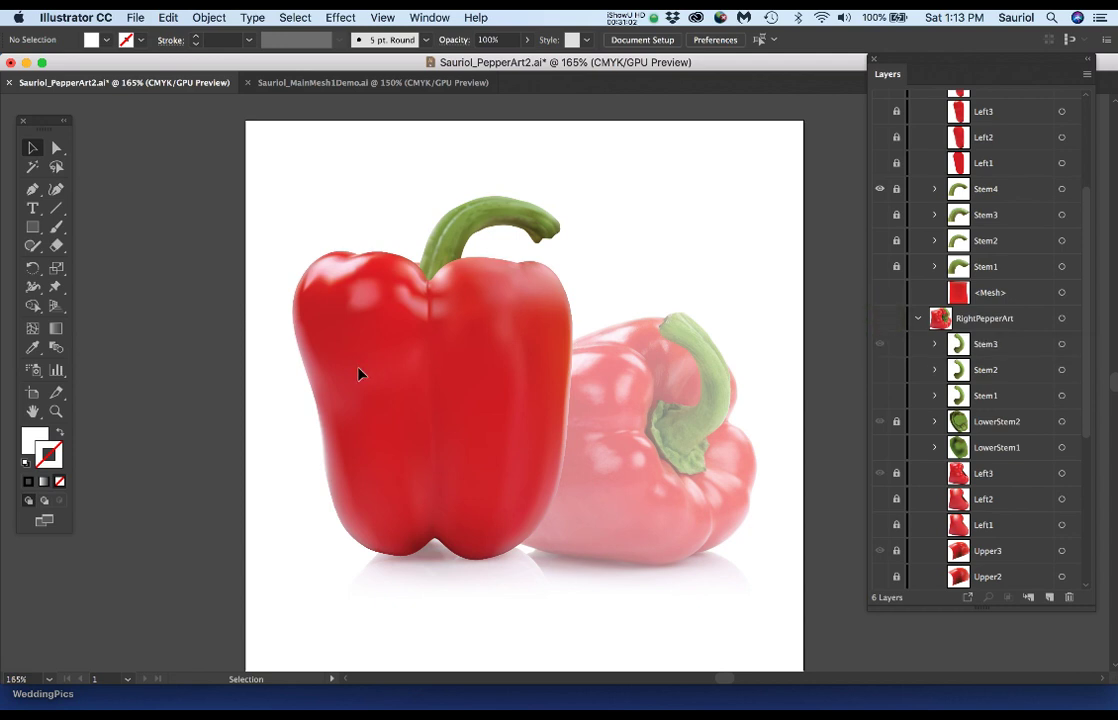
Examine the finished left pepper up close and look through its Right1 to Right4 sublayers.
{"action": "scroll", "coordinate": [372, 360], "scroll_direction": "up", "scroll_amount": 4}
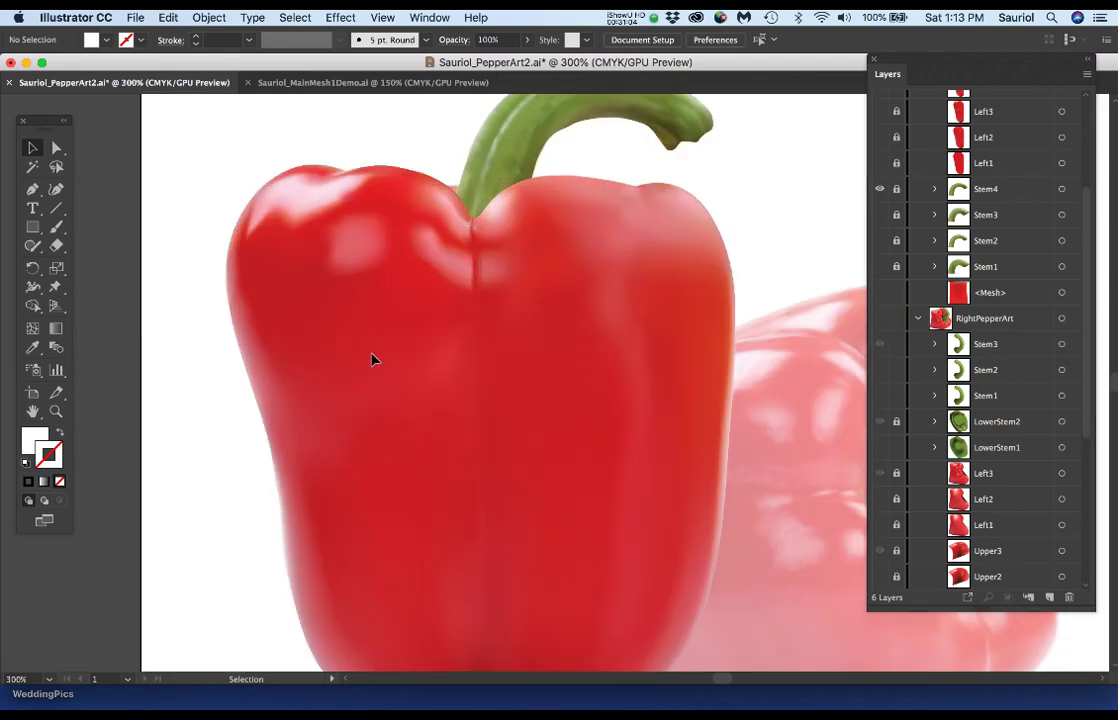
{"action": "scroll", "coordinate": [372, 360], "scroll_direction": "down", "scroll_amount": 2}
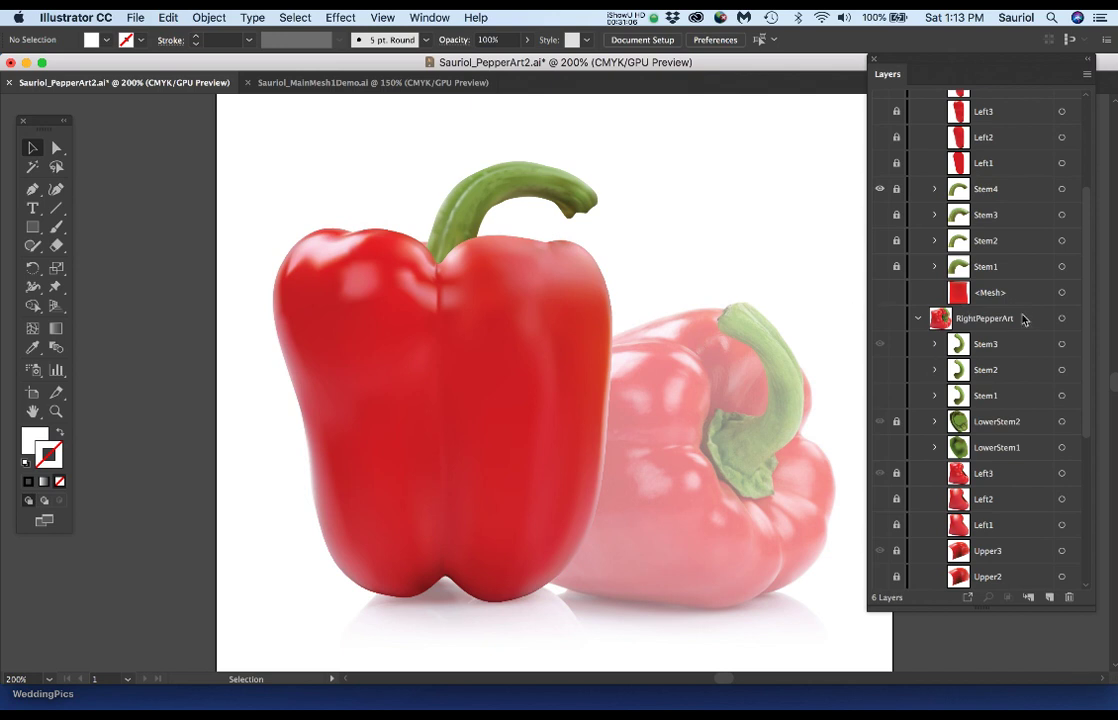
{"action": "scroll", "coordinate": [1022, 318], "scroll_direction": "up", "scroll_amount": 7}
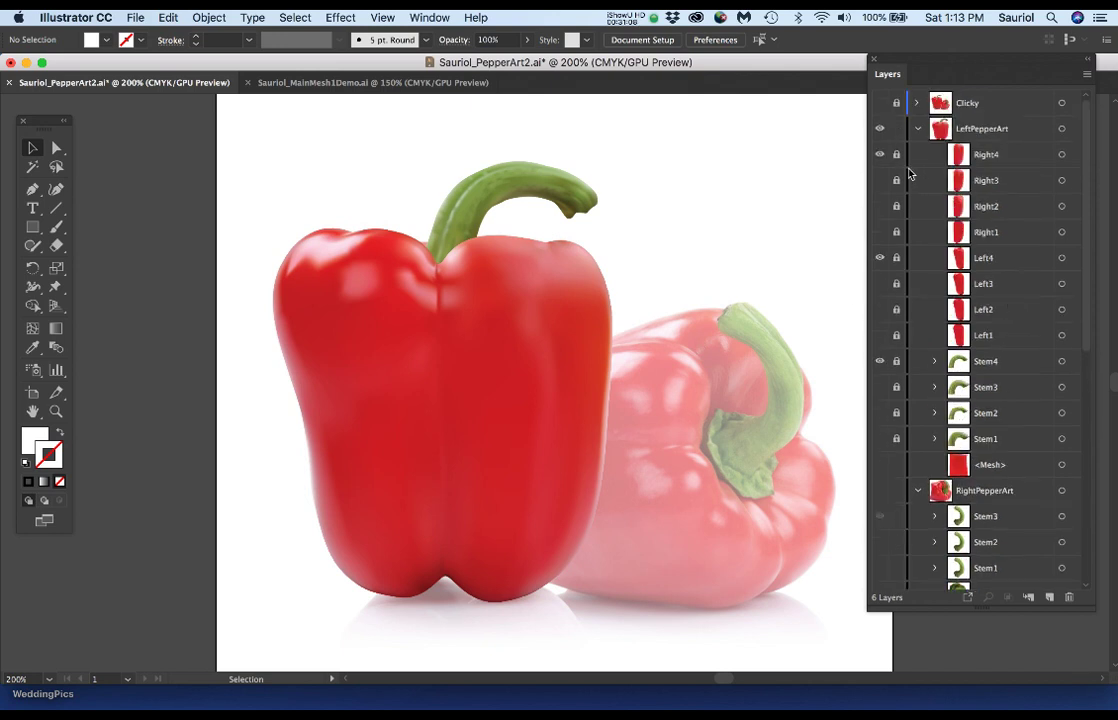
{"action": "left_click", "coordinate": [1007, 156]}
{"action": "left_click", "coordinate": [1004, 207]}
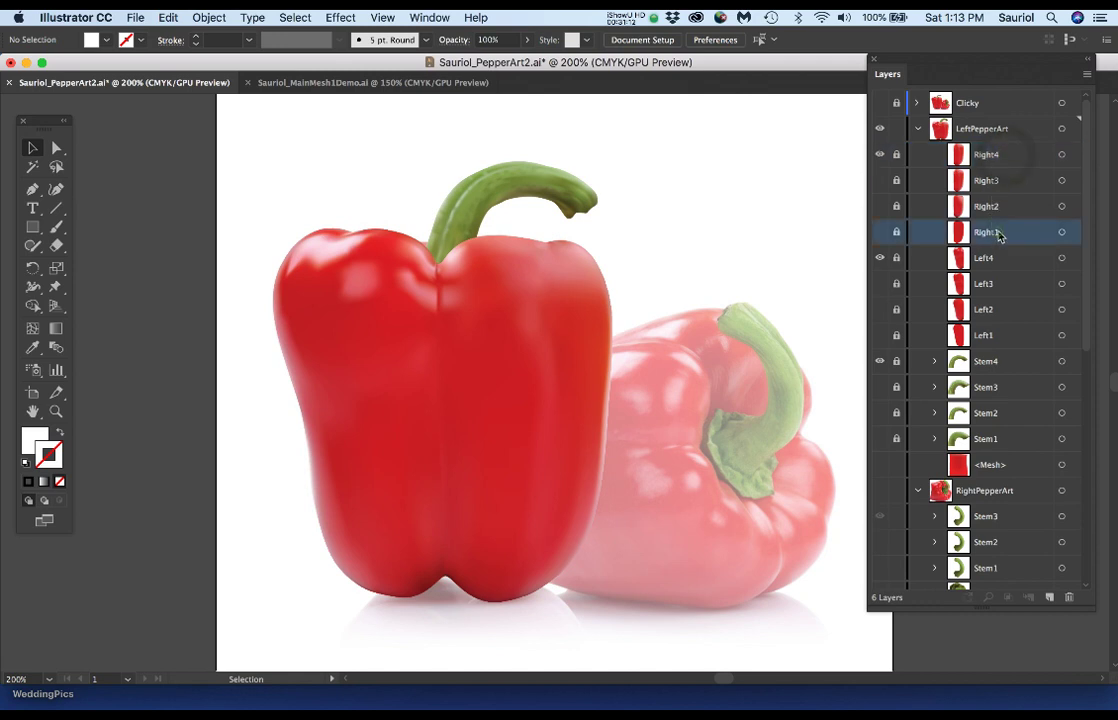
{"action": "left_click", "coordinate": [1003, 184]}
{"action": "left_click", "coordinate": [1004, 164]}
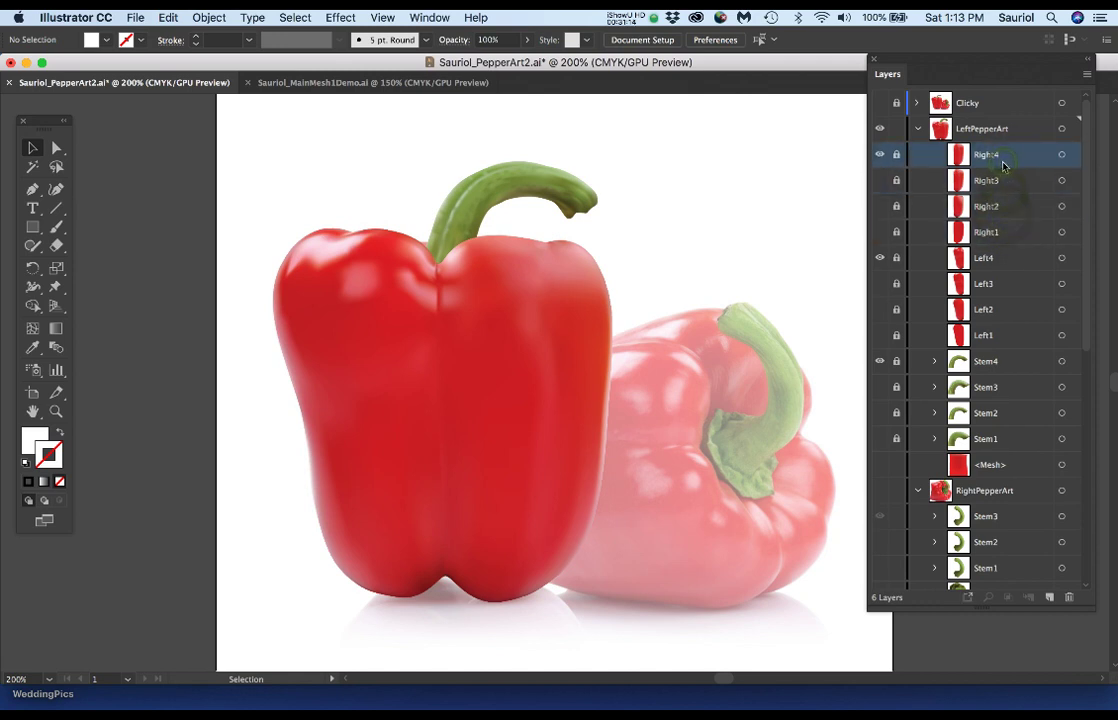
Hide the Right4, Left4 and Stem4 artwork and show the Right1 mesh stage of the left pepper.
{"action": "left_click", "coordinate": [880, 154]}
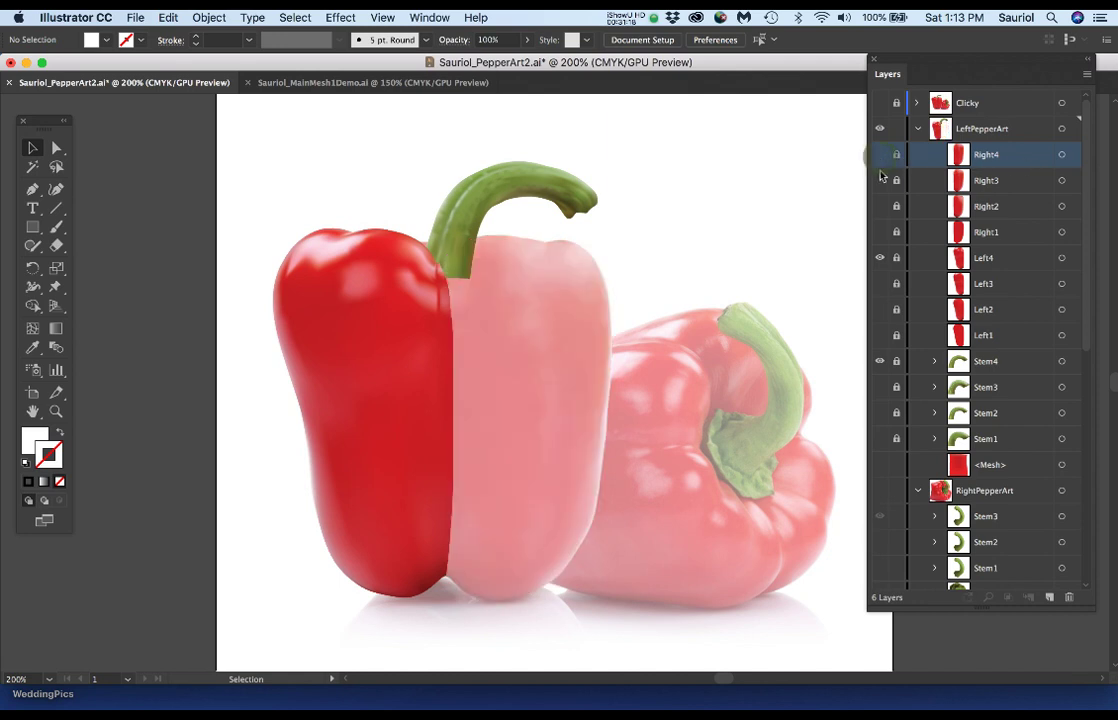
{"action": "left_click", "coordinate": [880, 232]}
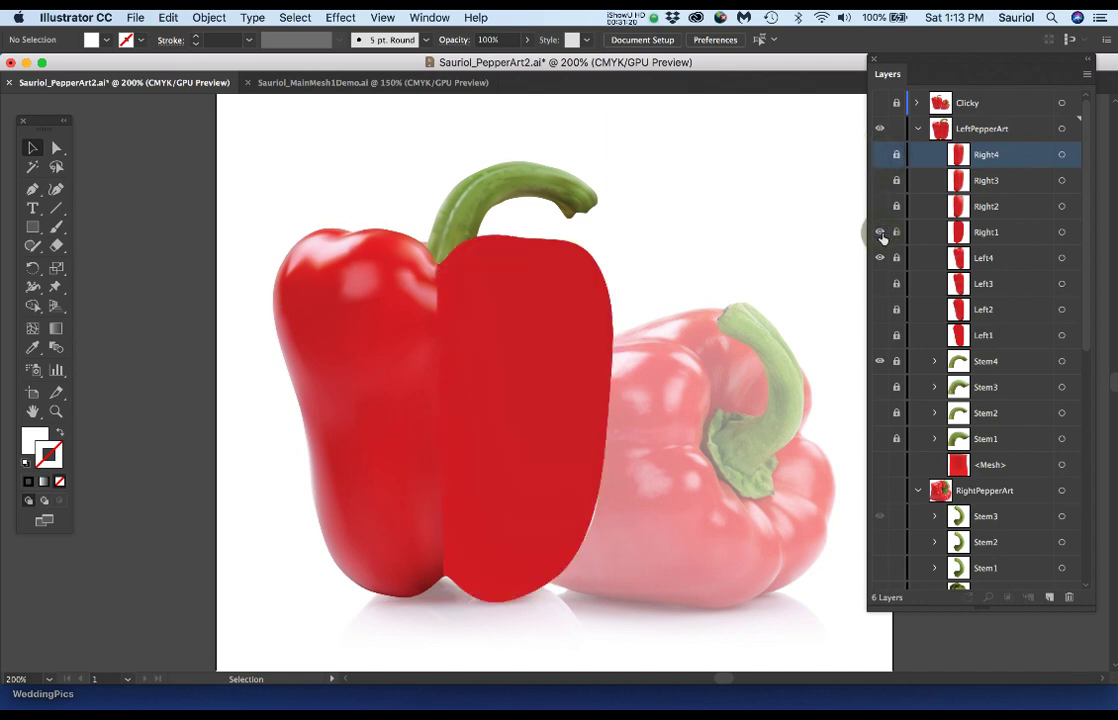
{"action": "left_click", "coordinate": [880, 258]}
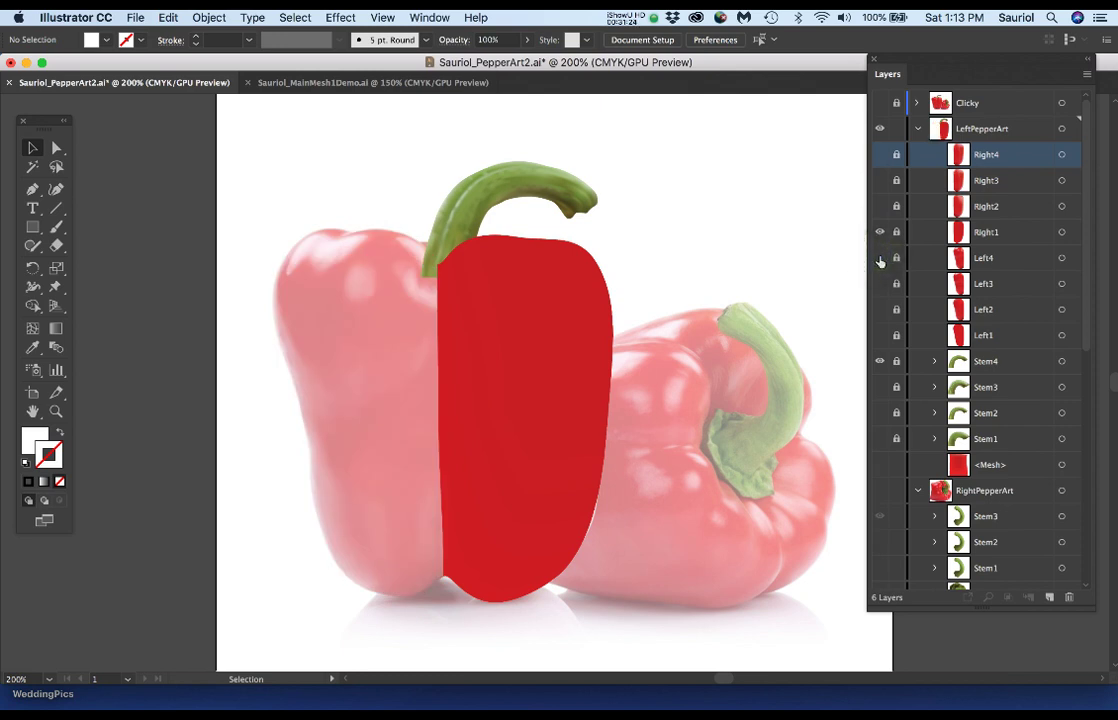
{"action": "left_click", "coordinate": [880, 362]}
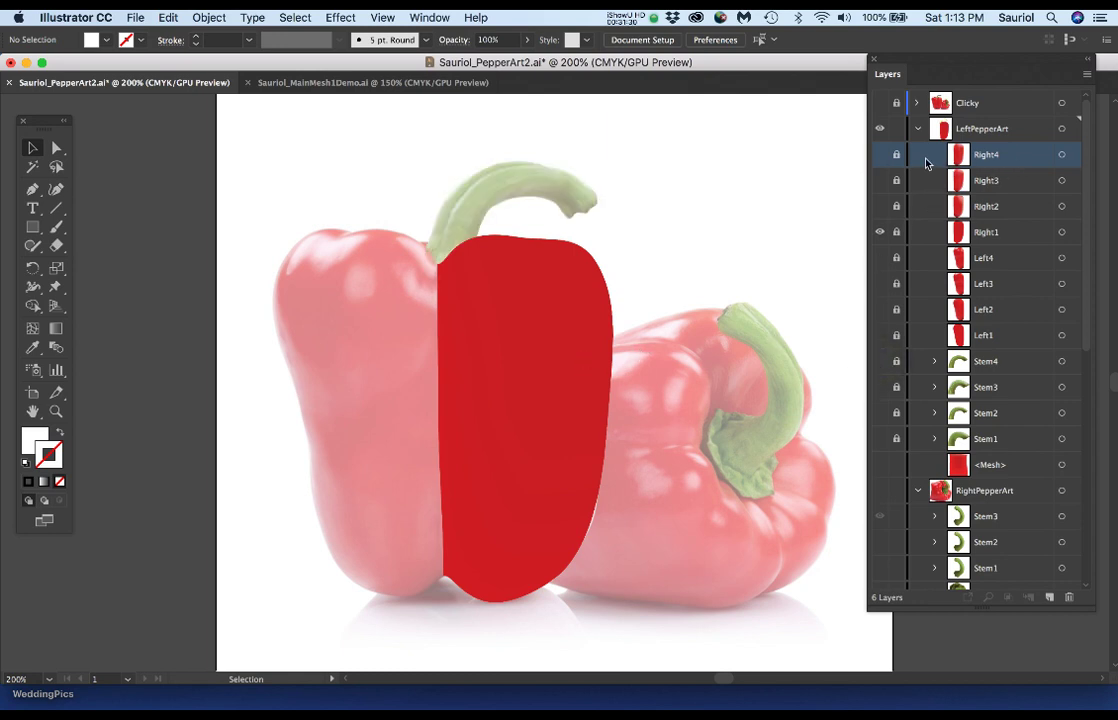
Unlock the Right1 object in LeftPepperArt and select its mesh on the artboard.
{"action": "left_click", "coordinate": [895, 233]}
{"action": "left_click", "coordinate": [1013, 238]}
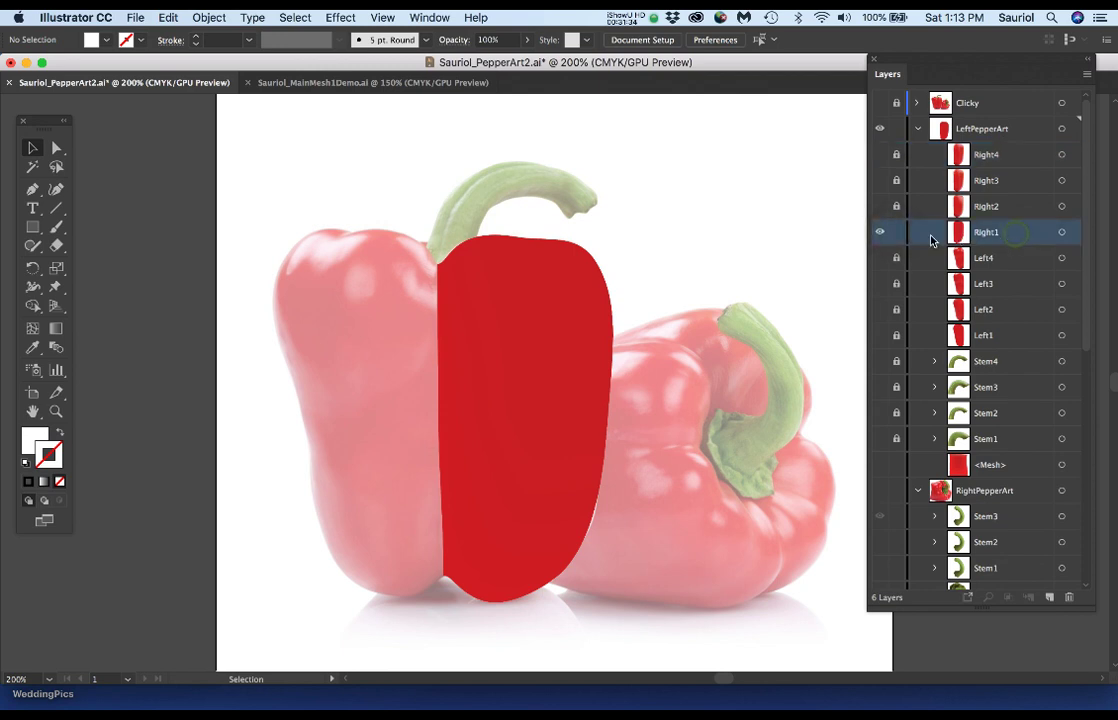
{"action": "left_click", "coordinate": [1062, 232]}
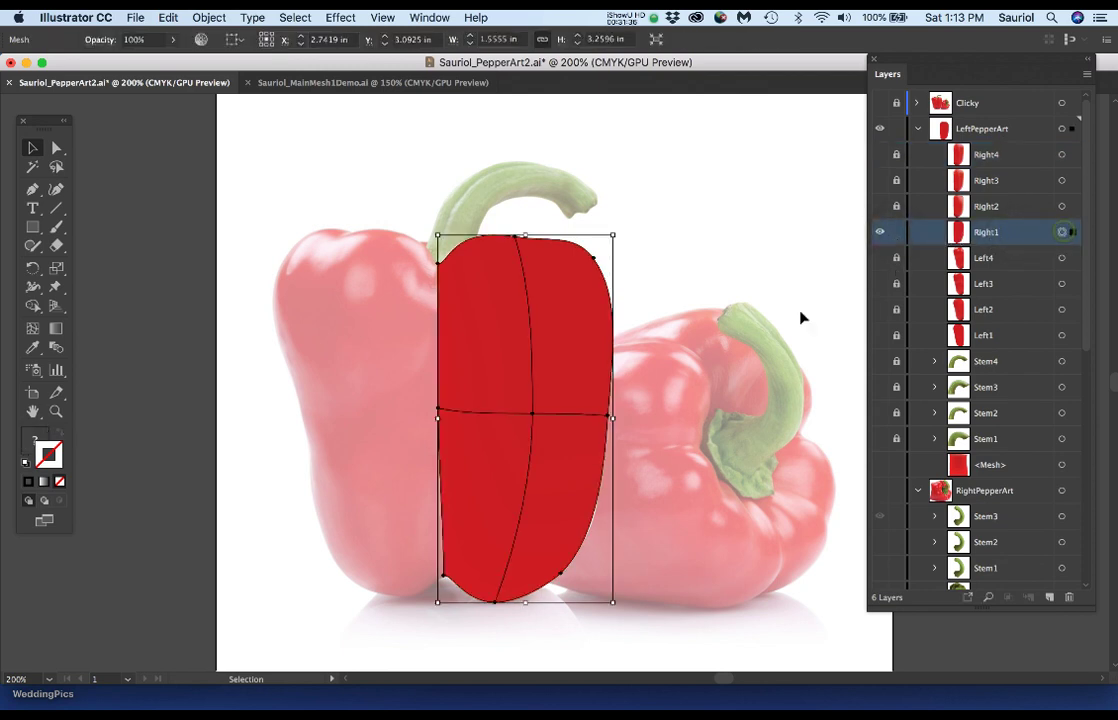
{"action": "scroll", "coordinate": [578, 334], "scroll_direction": "up", "scroll_amount": 1}
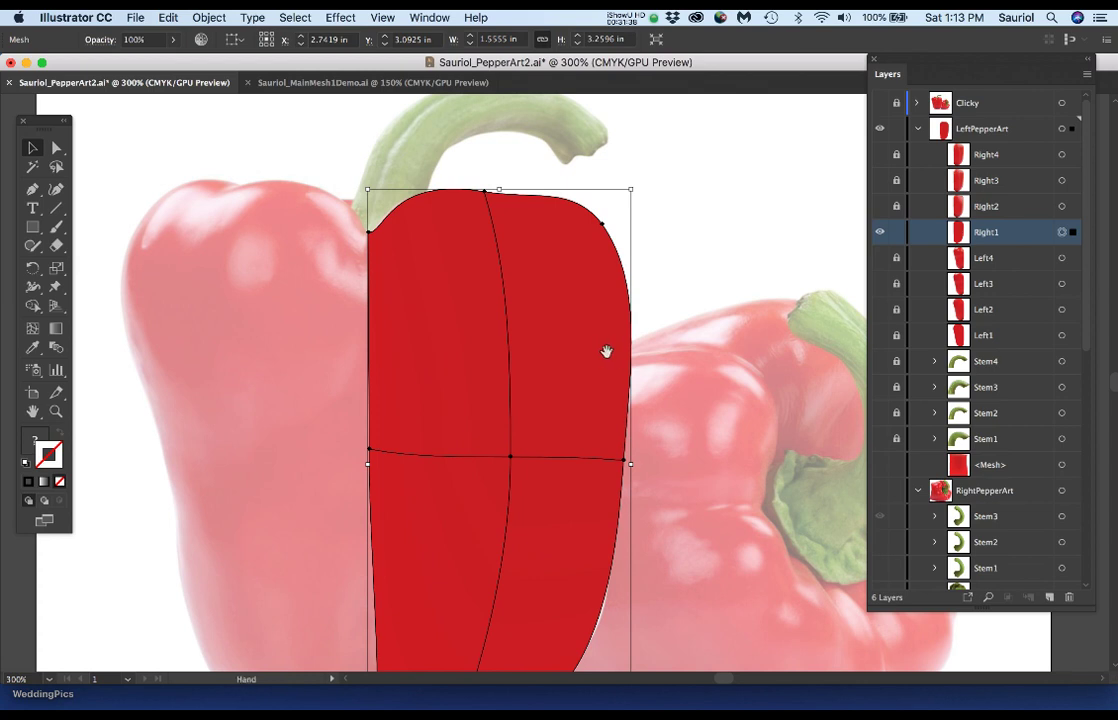
Show the Clicky photo layer over the selected Right1 mesh.
{"action": "left_click_drag", "start_coordinate": [606, 351], "coordinate": [576, 248]}
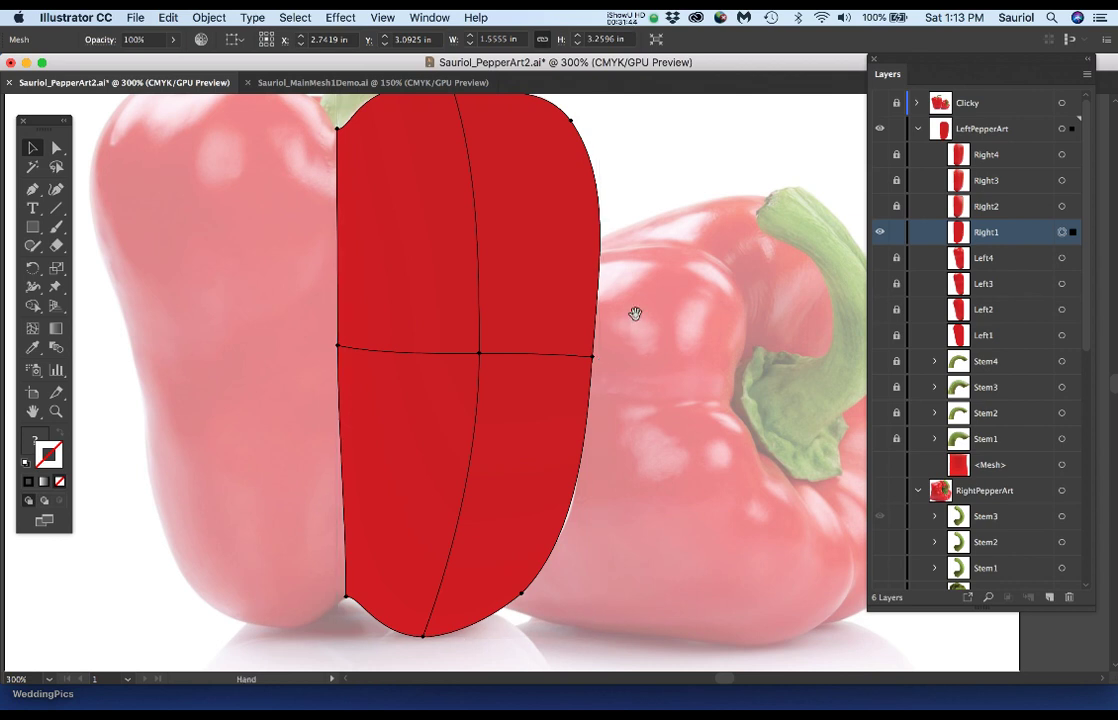
{"action": "left_click_drag", "start_coordinate": [634, 315], "coordinate": [638, 340]}
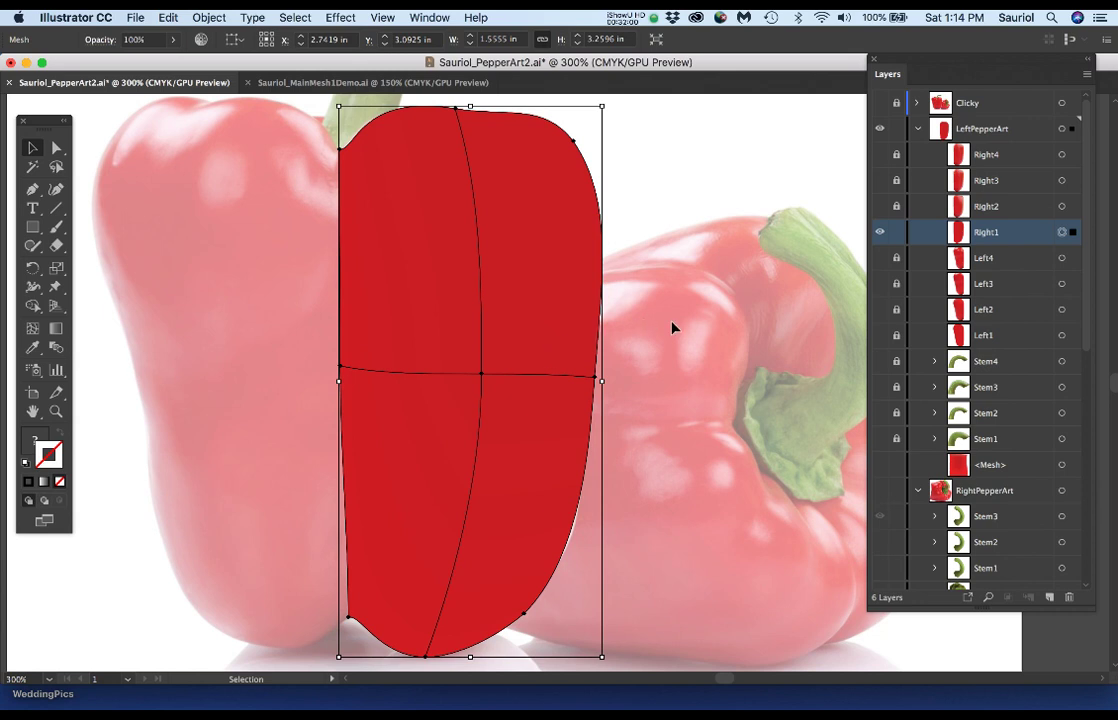
{"action": "left_click", "coordinate": [880, 103]}
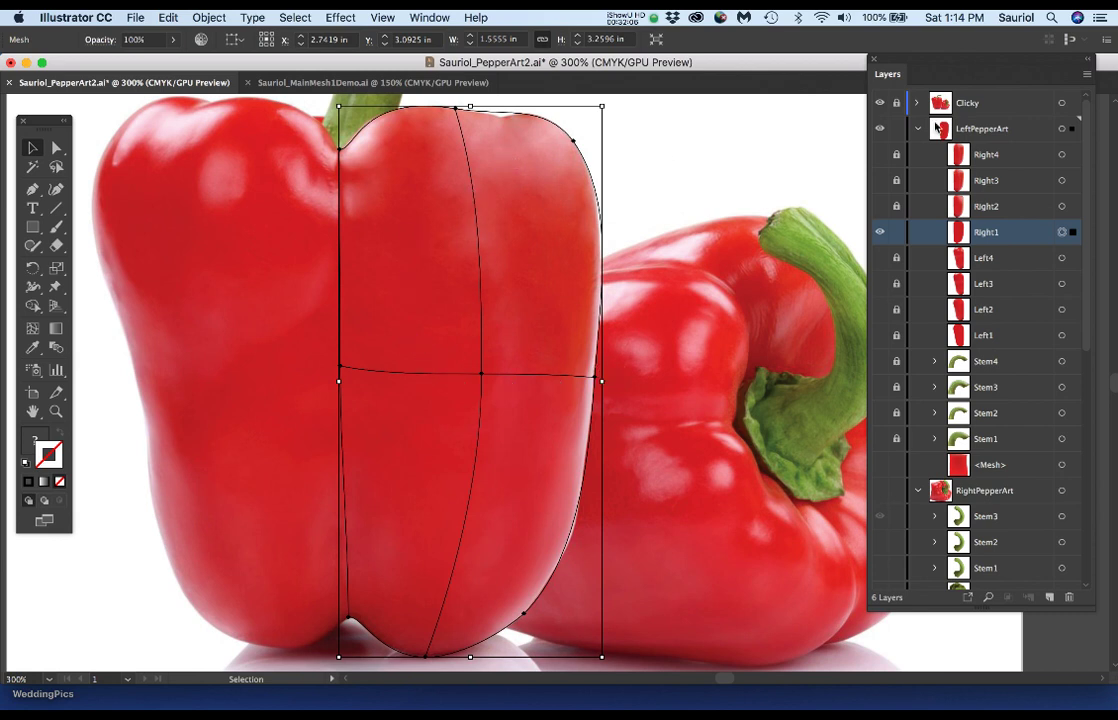
{"action": "left_click", "coordinate": [896, 104]}
Try adding a mesh line from the upper edge of the Right1 mesh with the Mesh tool, and undo it.
{"action": "key", "text": "u"}
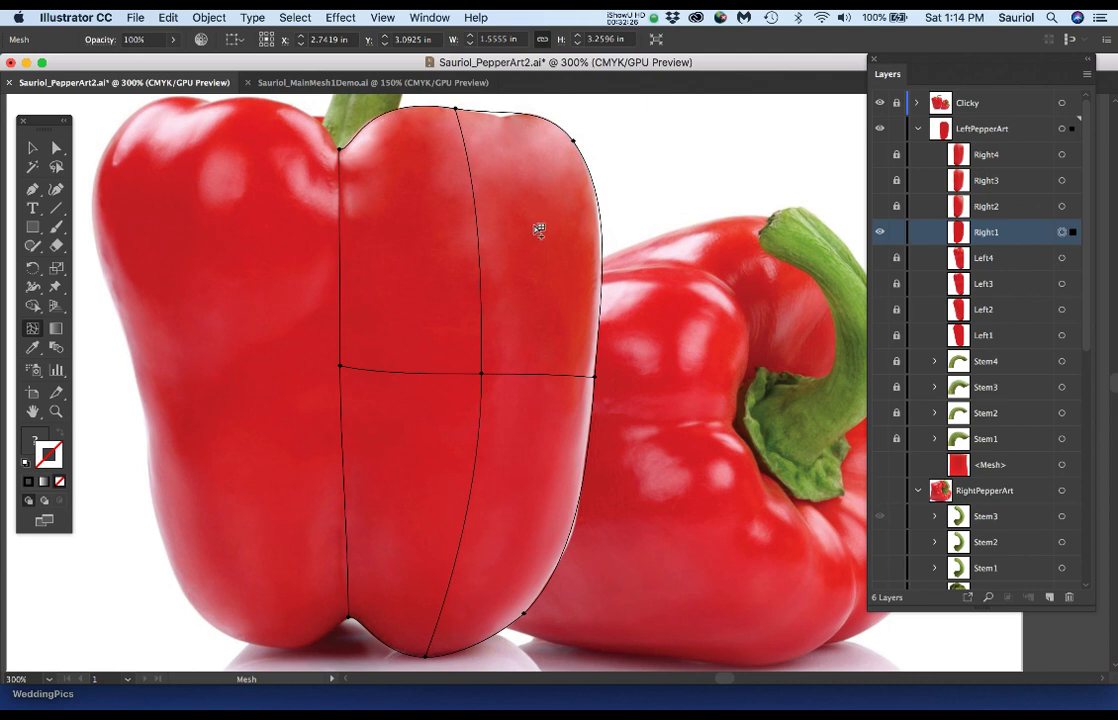
{"action": "left_click", "coordinate": [532, 118]}
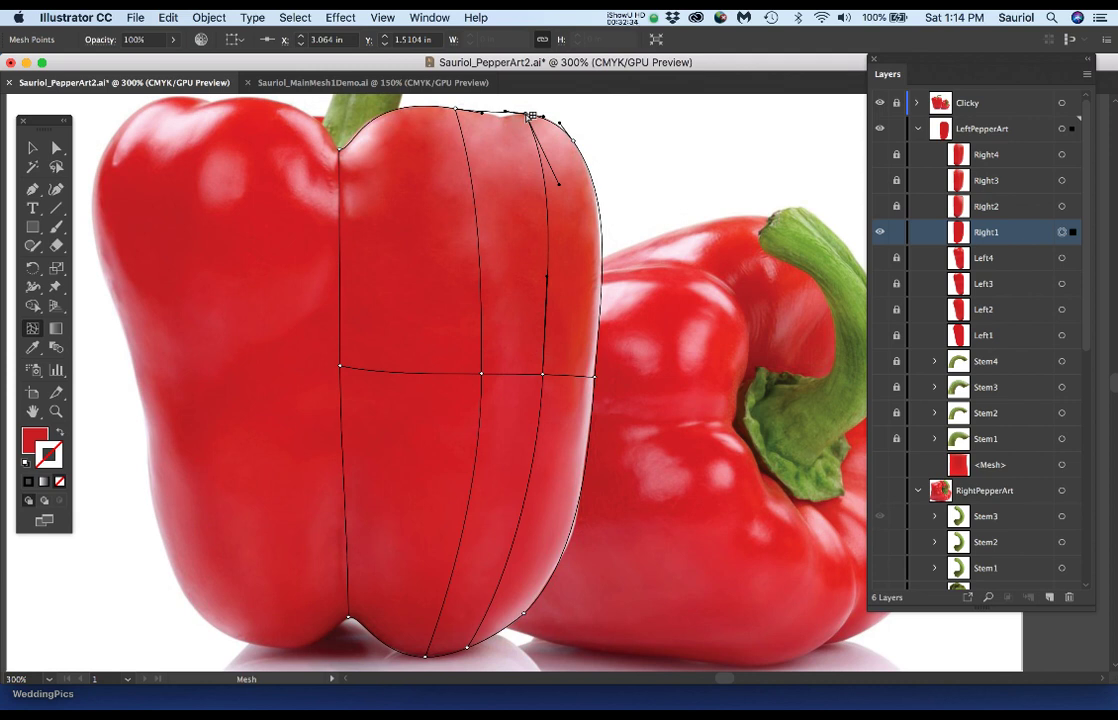
{"action": "key", "text": "super+z"}
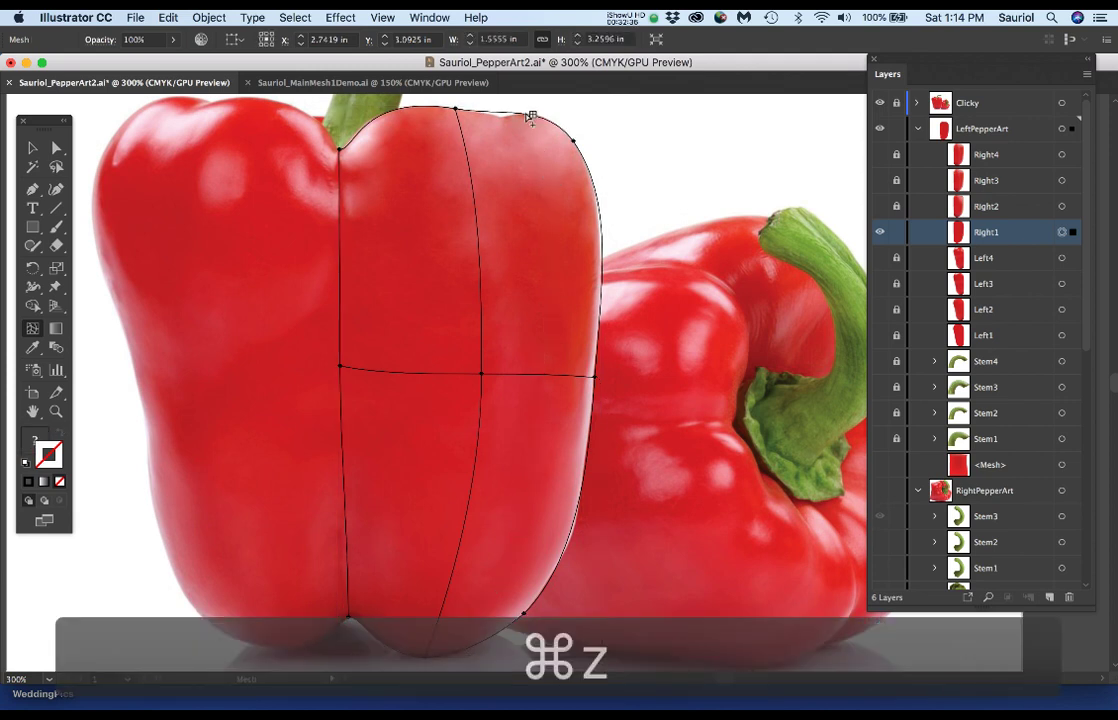
Hide and lock Right1, show and unlock Right2 in LeftPepperArt, and select the Right2 mesh.
{"action": "left_click", "coordinate": [879, 233]}
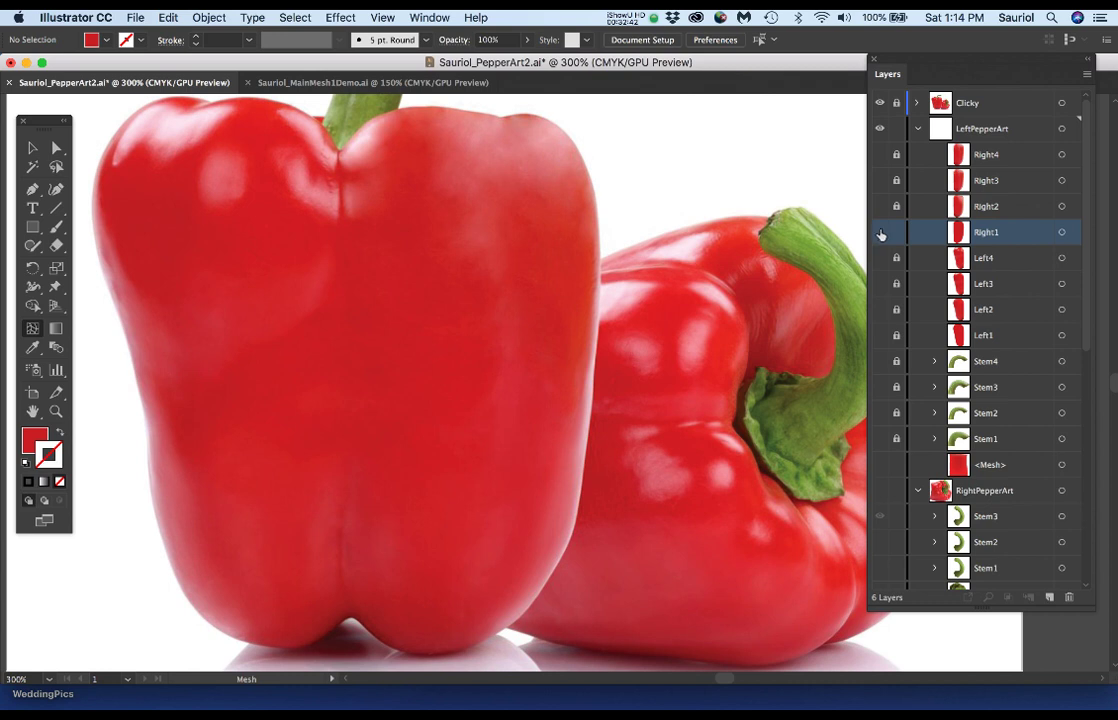
{"action": "left_click", "coordinate": [896, 232]}
{"action": "left_click", "coordinate": [880, 206]}
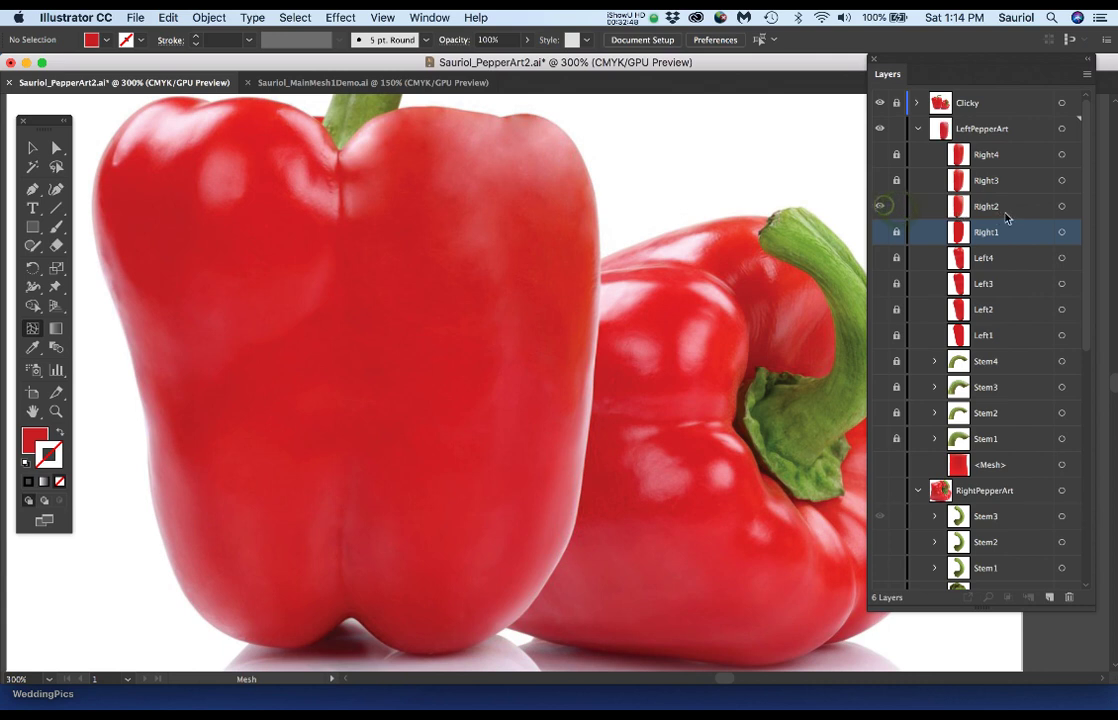
{"action": "left_click", "coordinate": [1062, 206]}
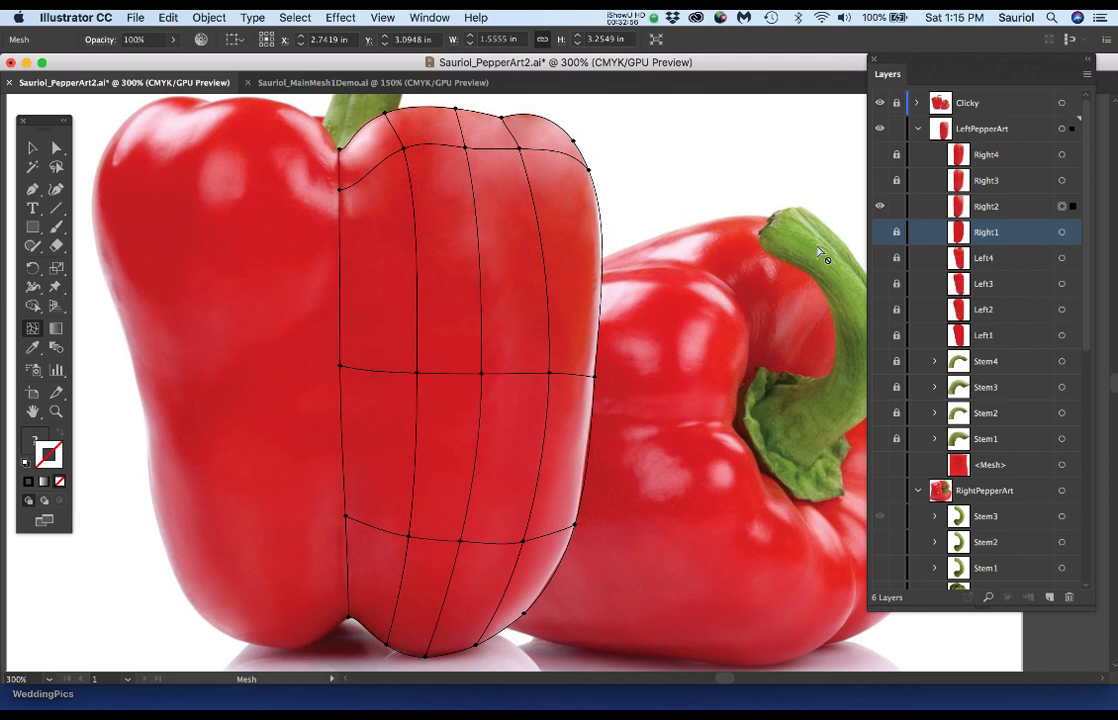
Compare the Right2 mesh colours with the photo by switching the Clicky layer's visibility off and on.
{"action": "left_click", "coordinate": [879, 104]}
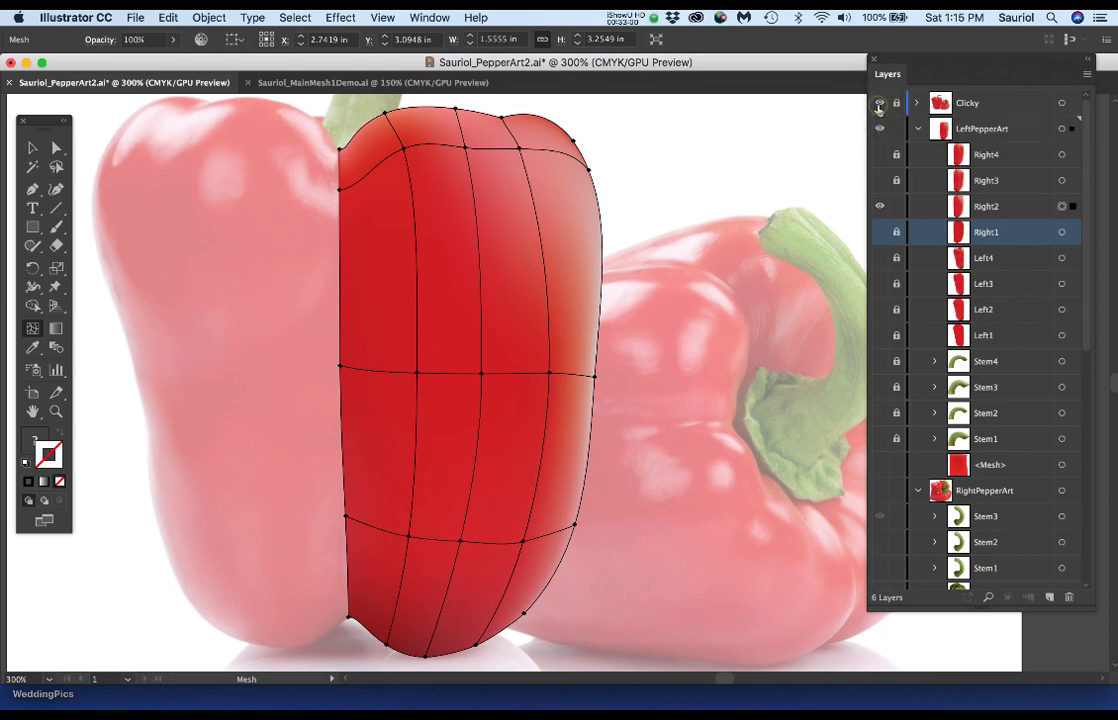
{"action": "left_click", "coordinate": [879, 108]}
{"action": "left_click", "coordinate": [879, 108]}
{"action": "left_click", "coordinate": [879, 108]}
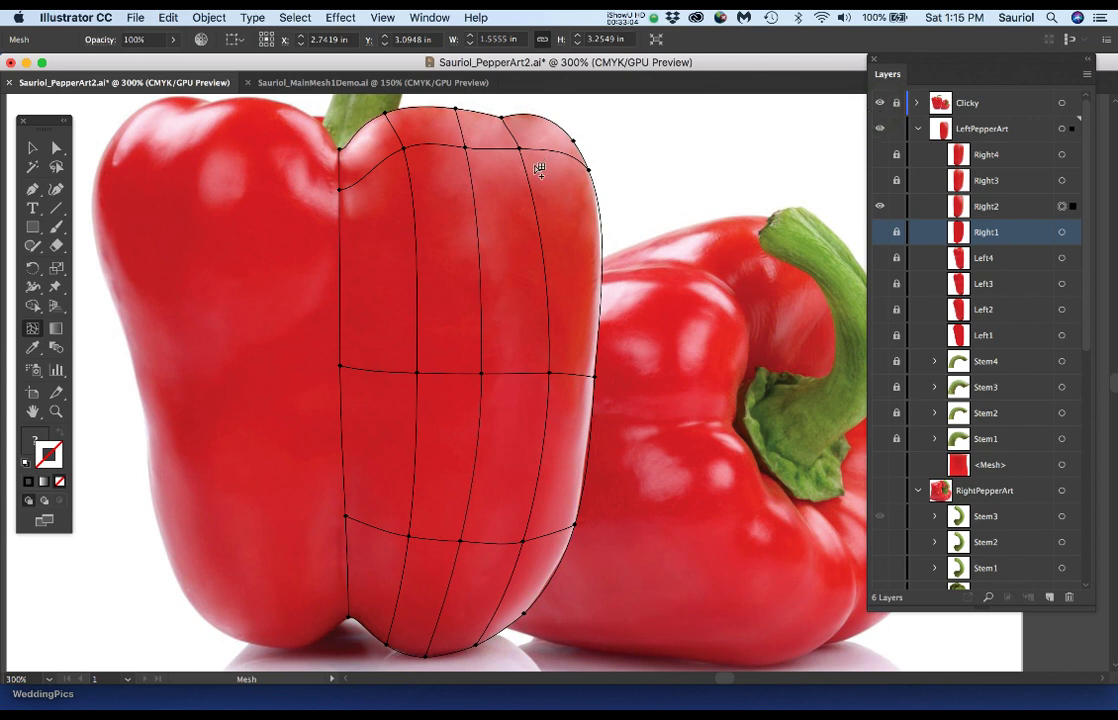
Pair the Eyedropper with temporary Direct Selection and select the three interior mesh points on Right2's uppermost horizontal mesh line one by one.
{"action": "key", "text": "i"}
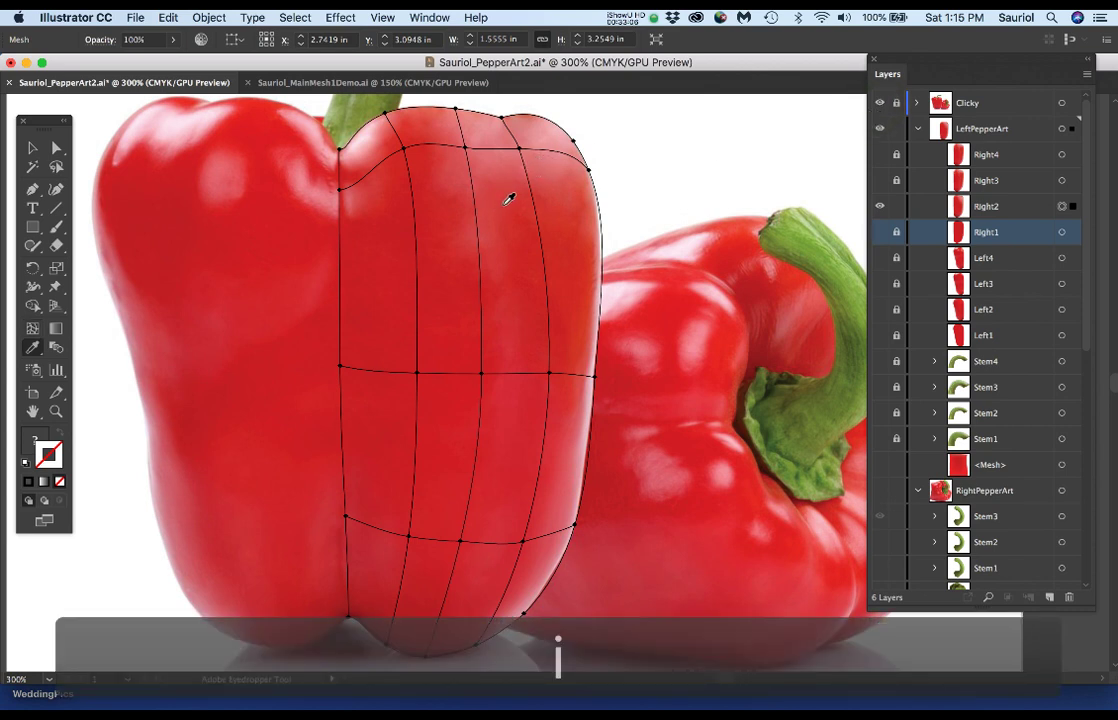
{"action": "key", "text": "super"}
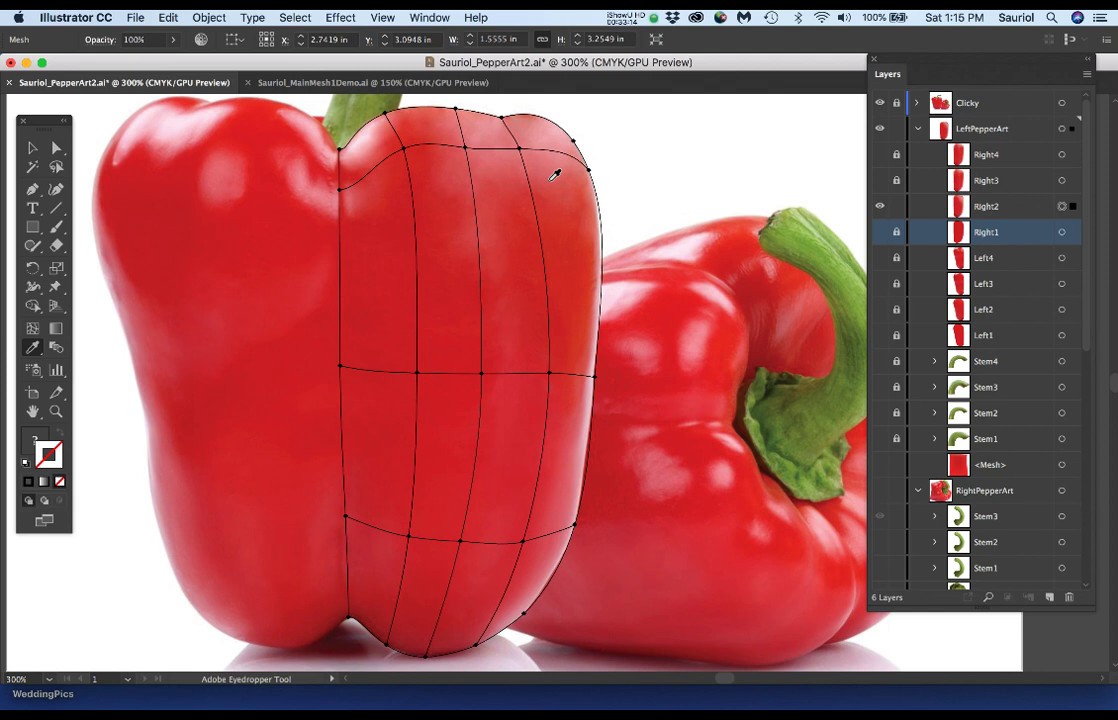
{"action": "key", "text": "super"}
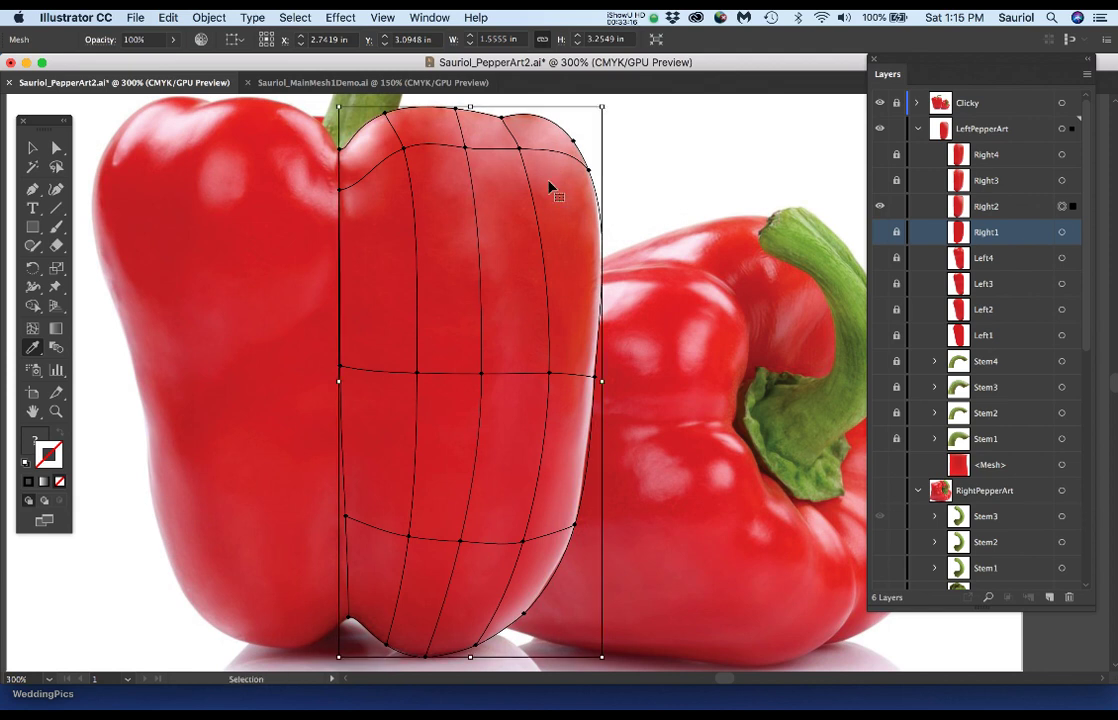
{"action": "key", "text": "a"}
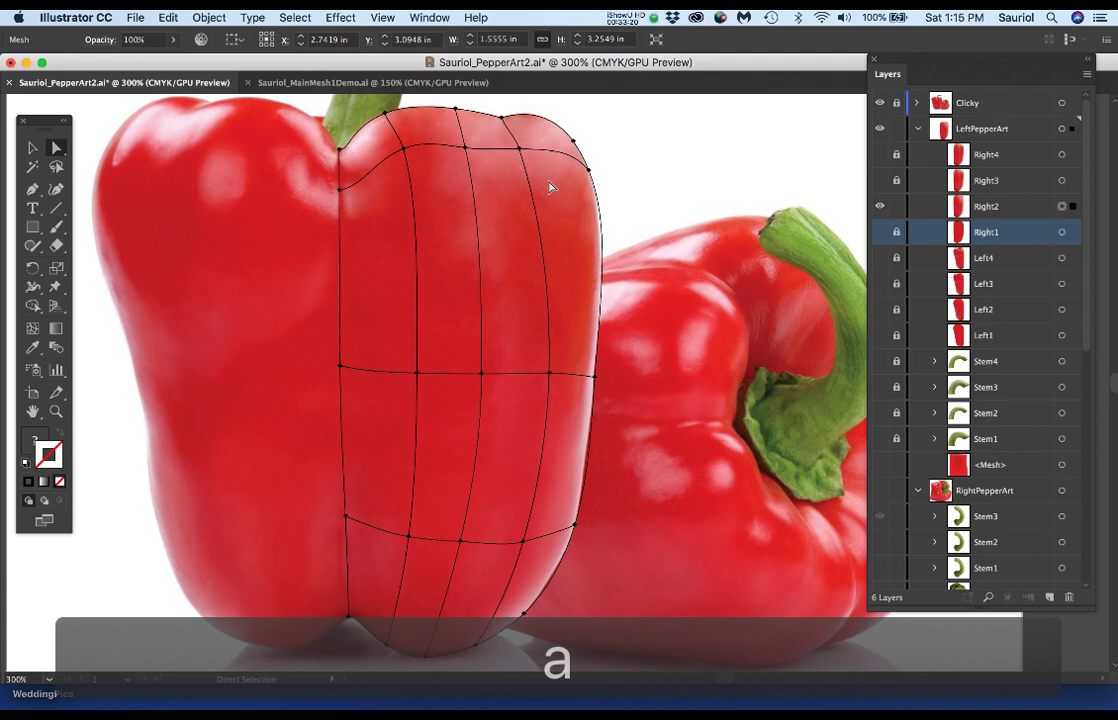
{"action": "key", "text": "i"}
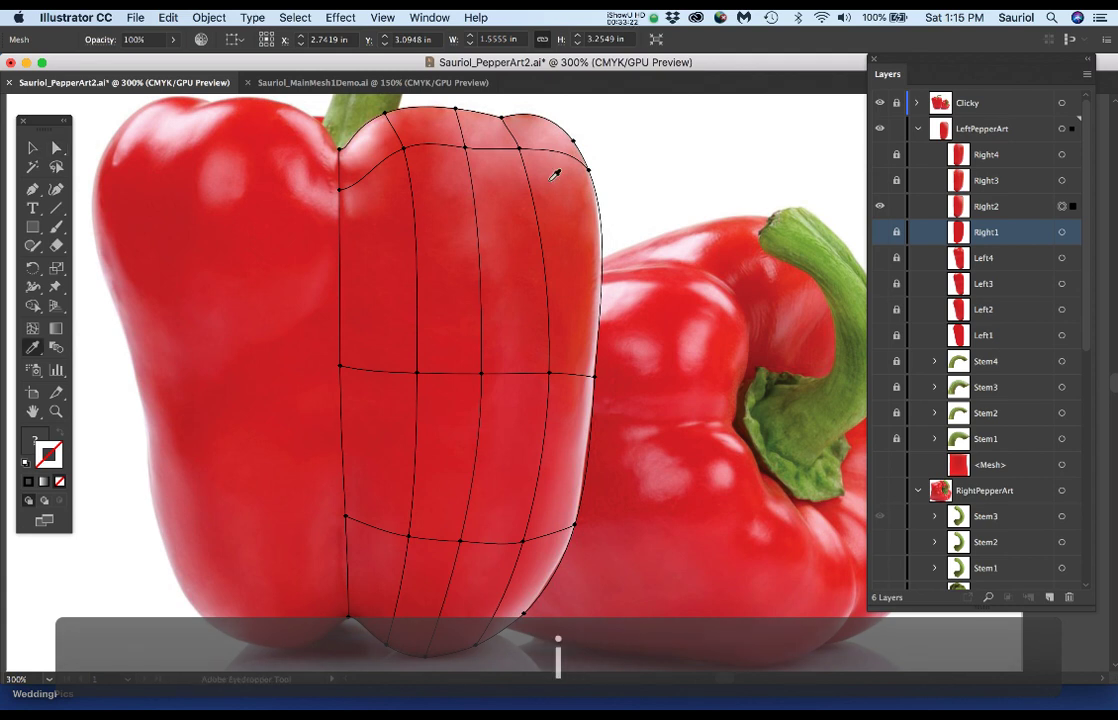
{"action": "key", "text": "super"}
{"action": "left_click", "coordinate": [519, 149], "text": "super"}
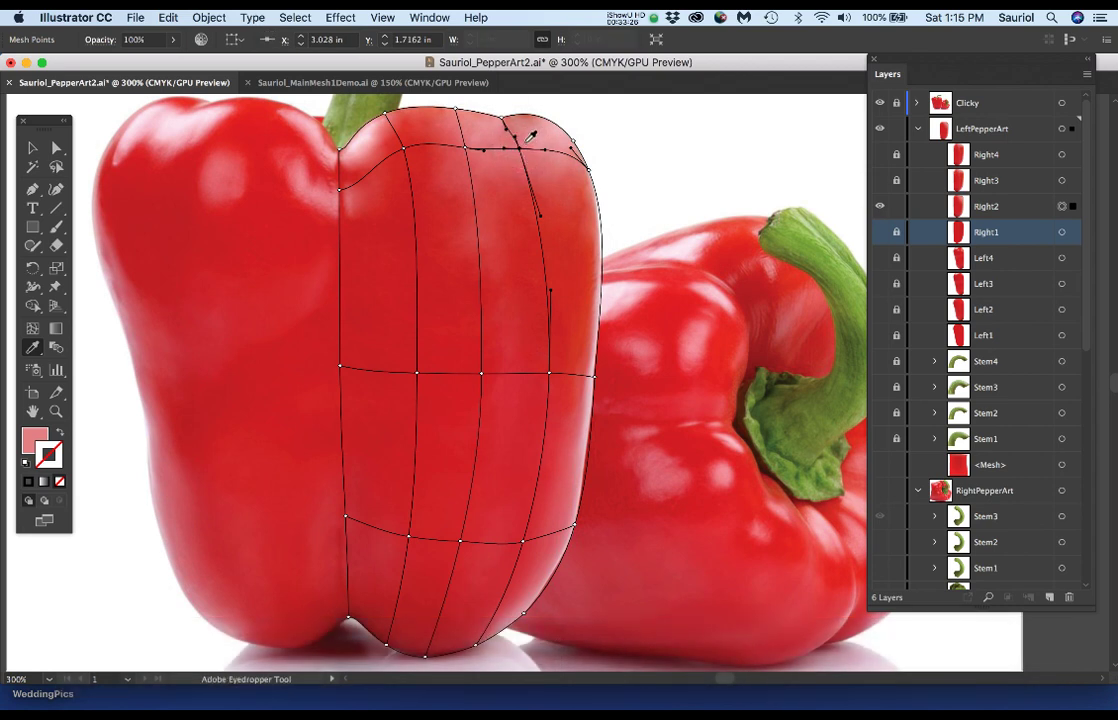
{"action": "key", "text": "super"}
{"action": "left_click_drag", "start_coordinate": [465, 150], "coordinate": [464, 147]}
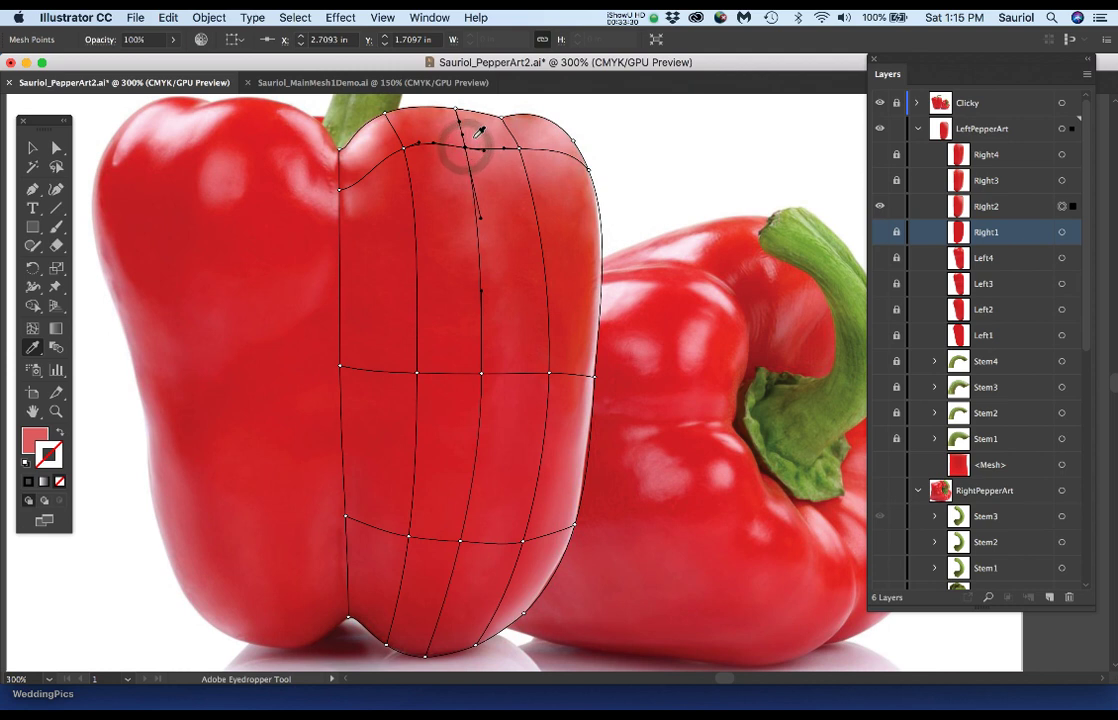
{"action": "key", "text": "super"}
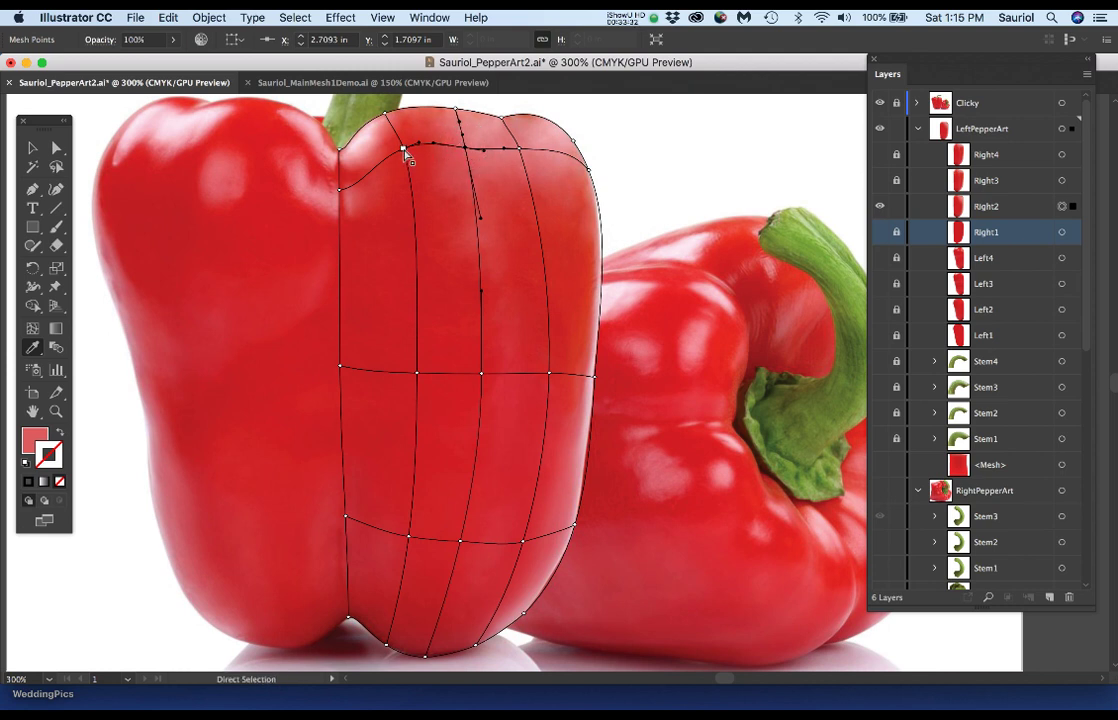
{"action": "left_click_drag", "start_coordinate": [405, 152], "coordinate": [400, 150]}
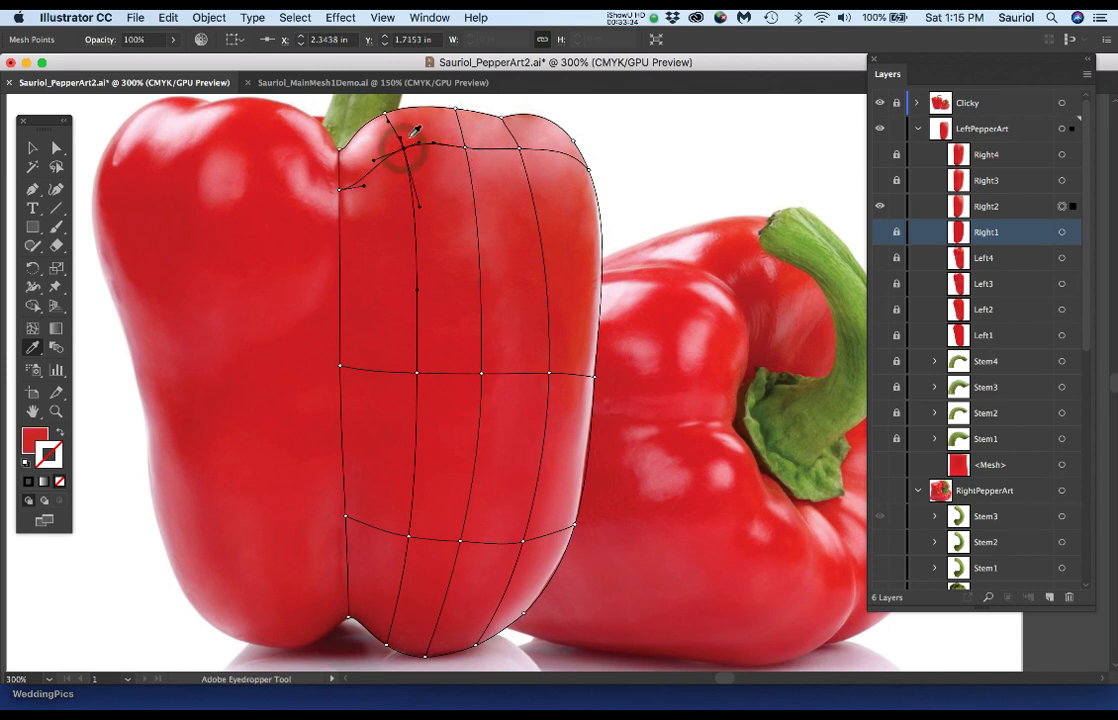
Select the three interior mesh points on Right2's middle horizontal mesh line one after another.
{"action": "left_click", "coordinate": [418, 373]}
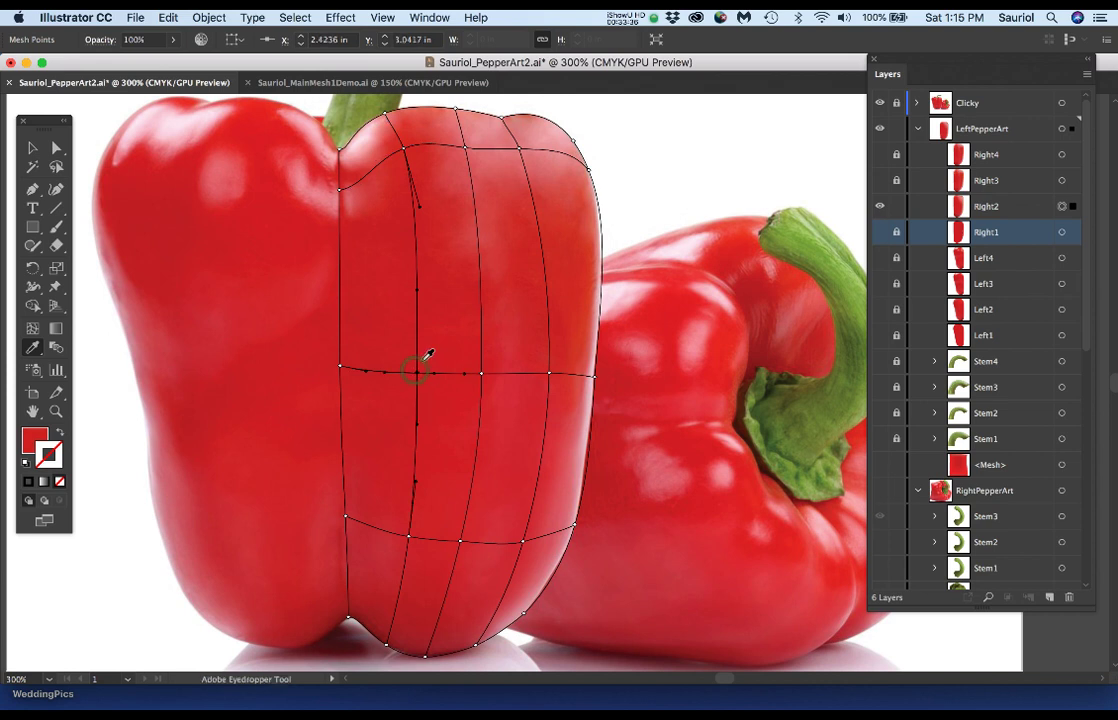
{"action": "left_click", "coordinate": [481, 373]}
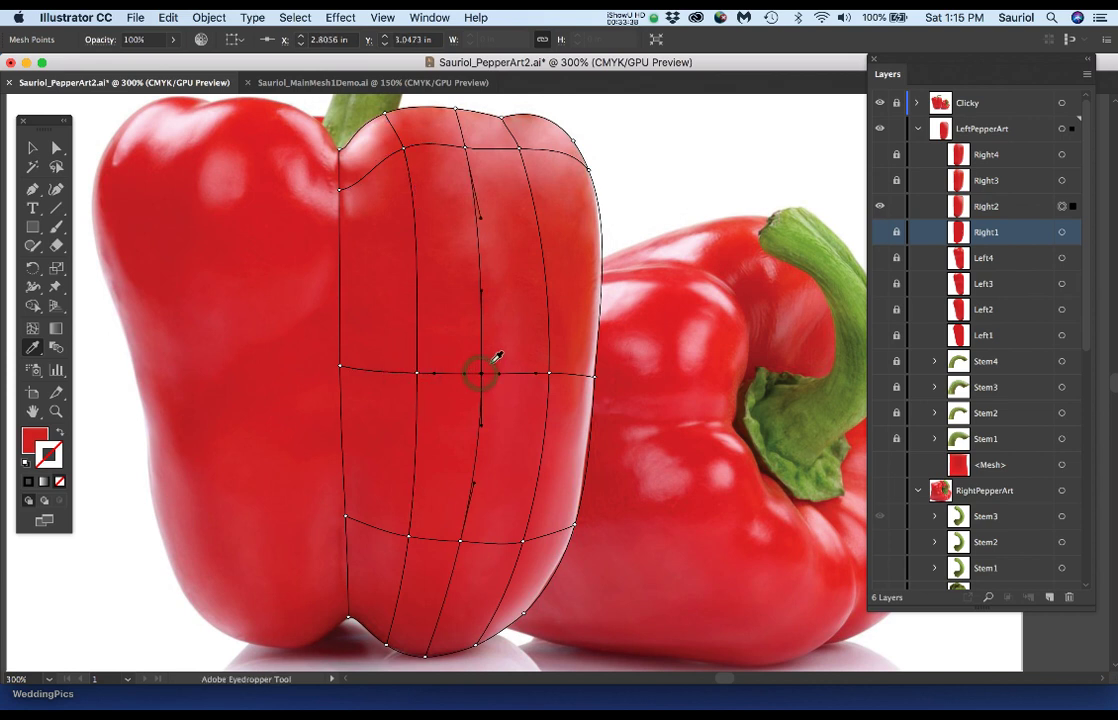
{"action": "left_click", "coordinate": [548, 374]}
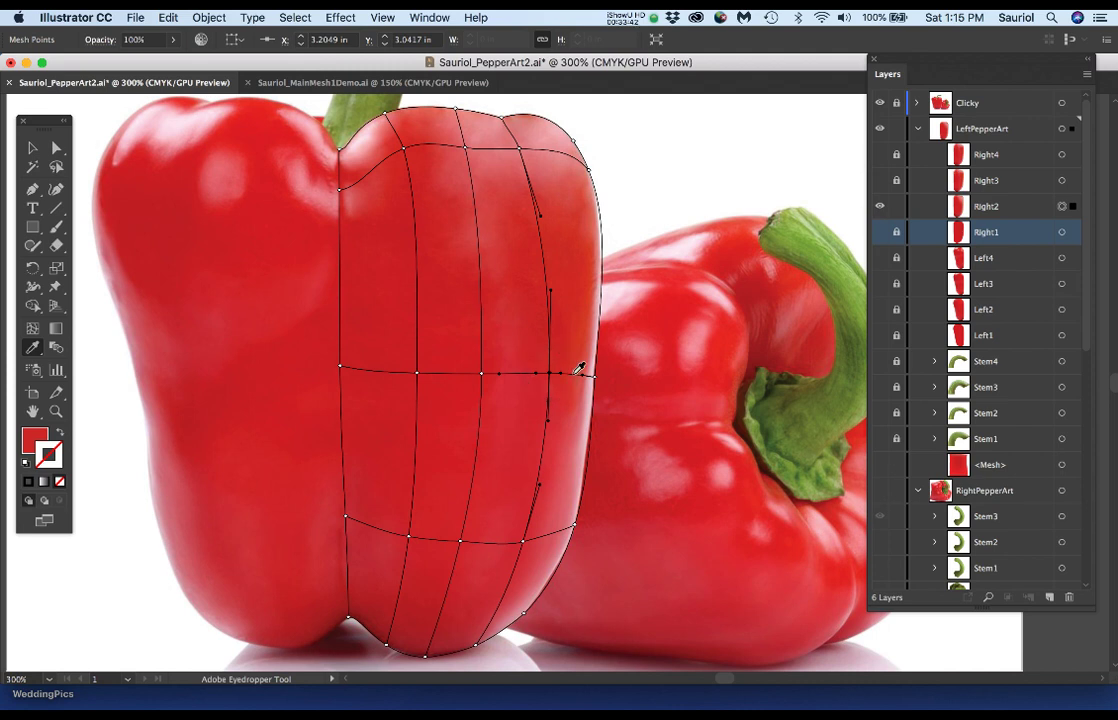
Hide the Clicky photo layer, and lock and hide the Right2 mesh.
{"action": "left_click", "coordinate": [884, 105]}
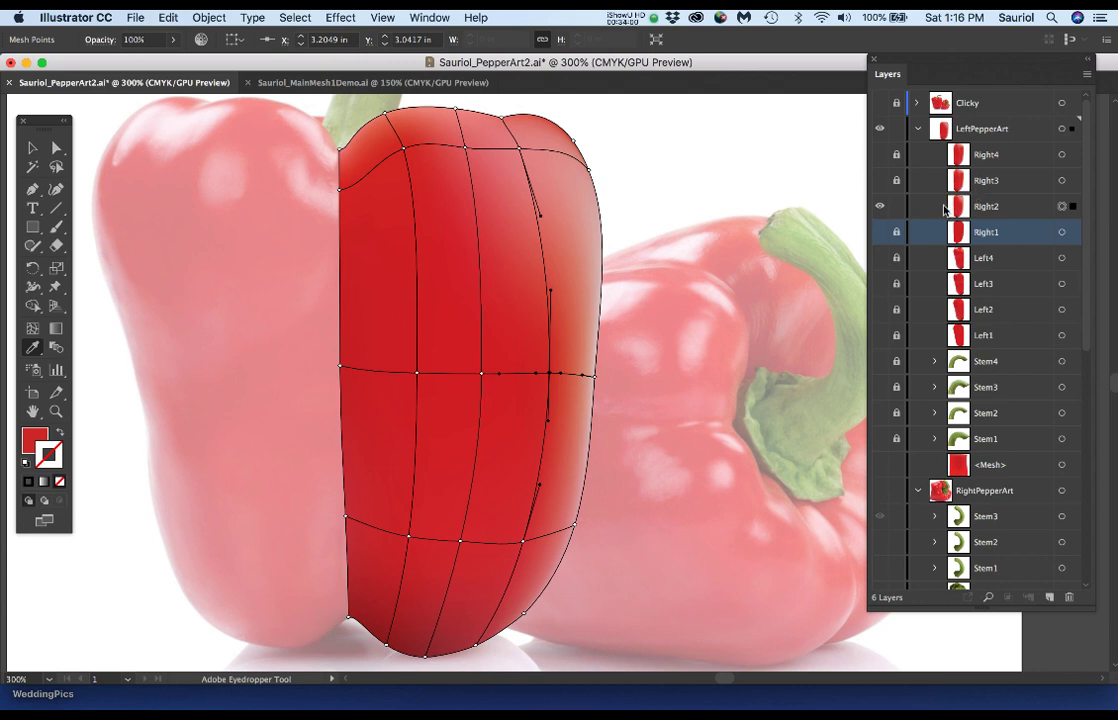
{"action": "left_click", "coordinate": [895, 207]}
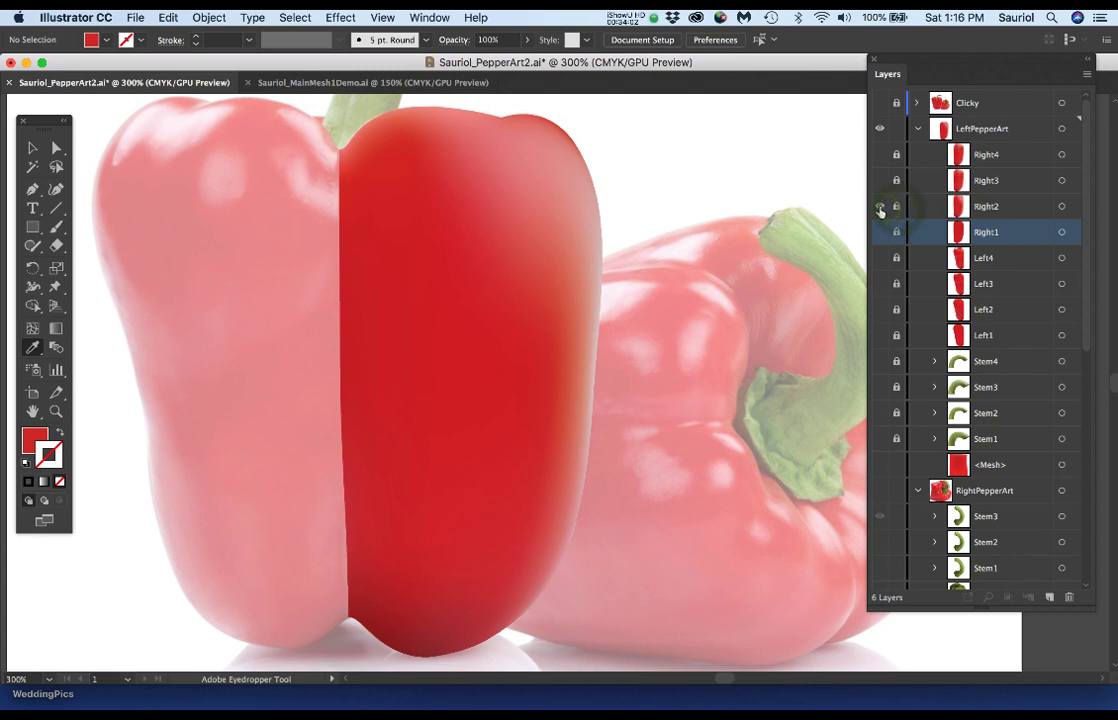
{"action": "left_click", "coordinate": [880, 207]}
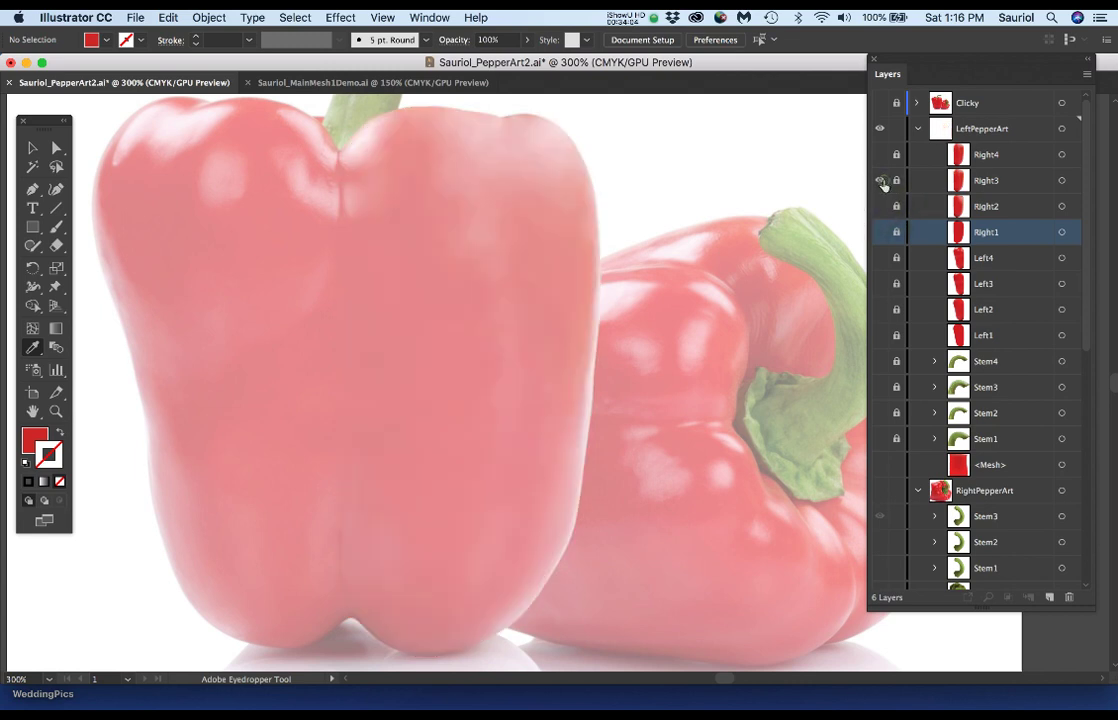
Show and unlock Right3 in LeftPepperArt and select its mesh.
{"action": "left_click", "coordinate": [880, 180]}
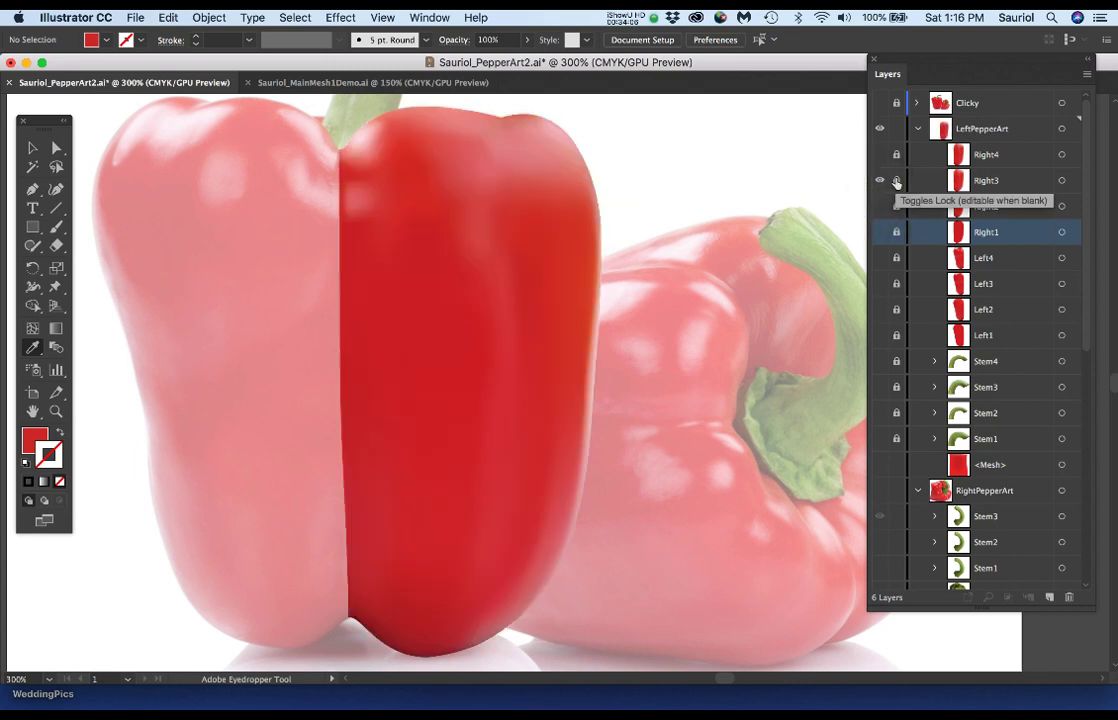
{"action": "left_click", "coordinate": [896, 182]}
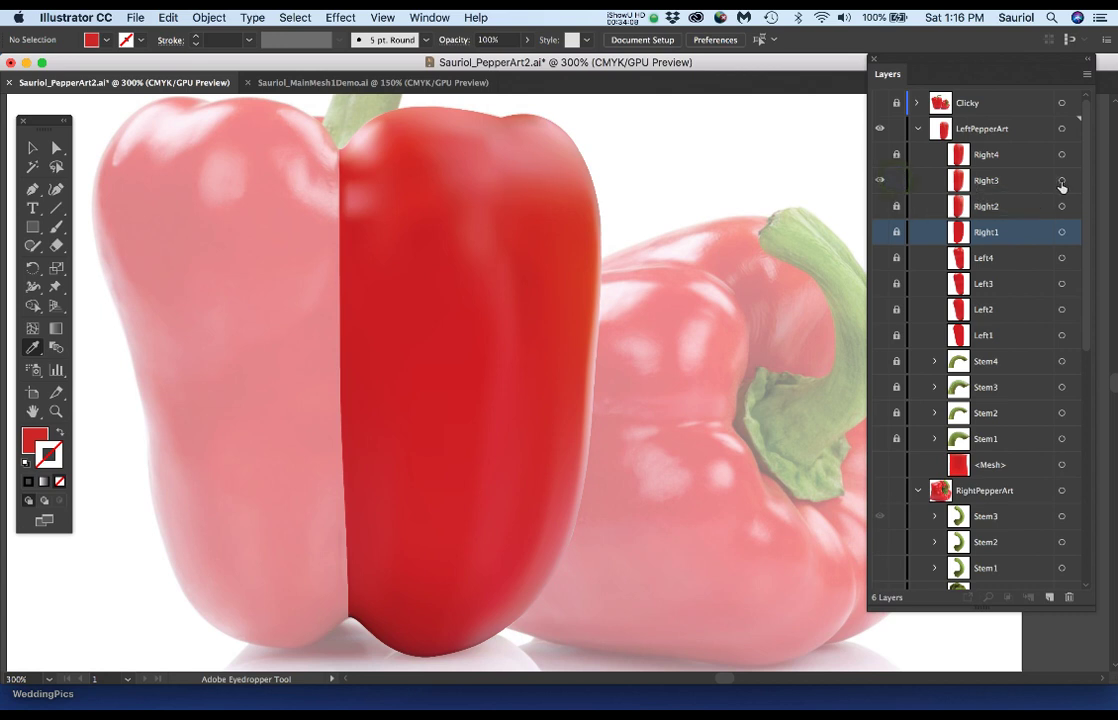
{"action": "left_click", "coordinate": [1063, 183]}
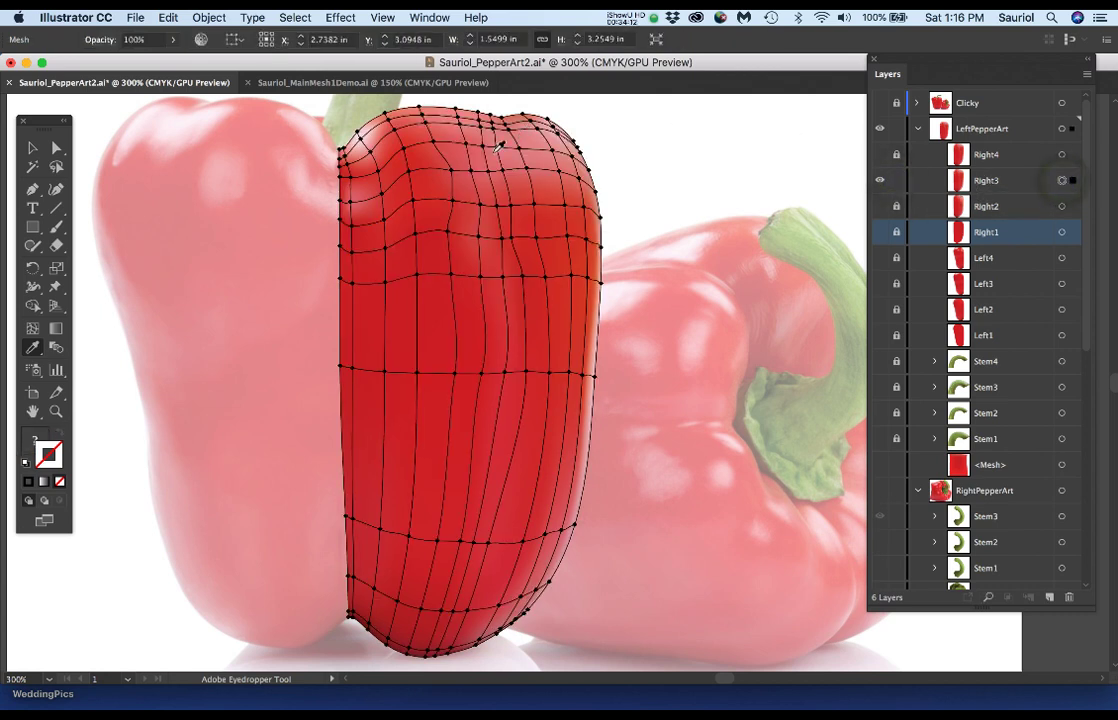
Show the Clicky photo layer over the upper part of the Right3 mesh.
{"action": "scroll", "coordinate": [336, 171], "scroll_direction": "up", "scroll_amount": 3}
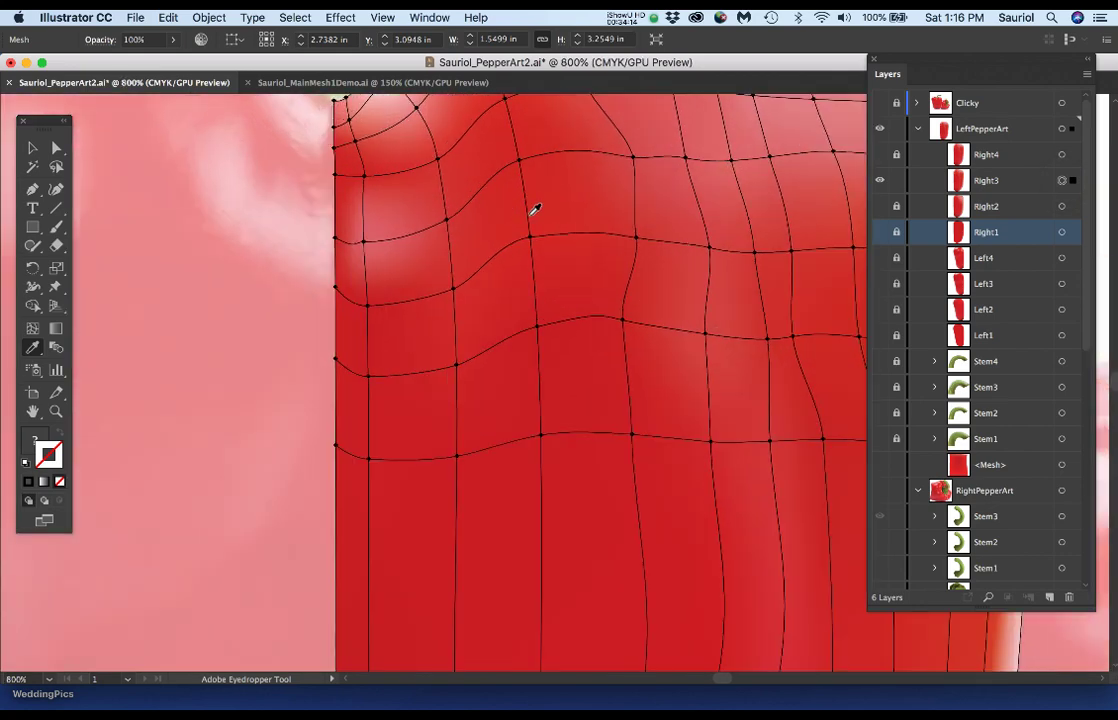
{"action": "left_click_drag", "start_coordinate": [529, 214], "coordinate": [515, 323]}
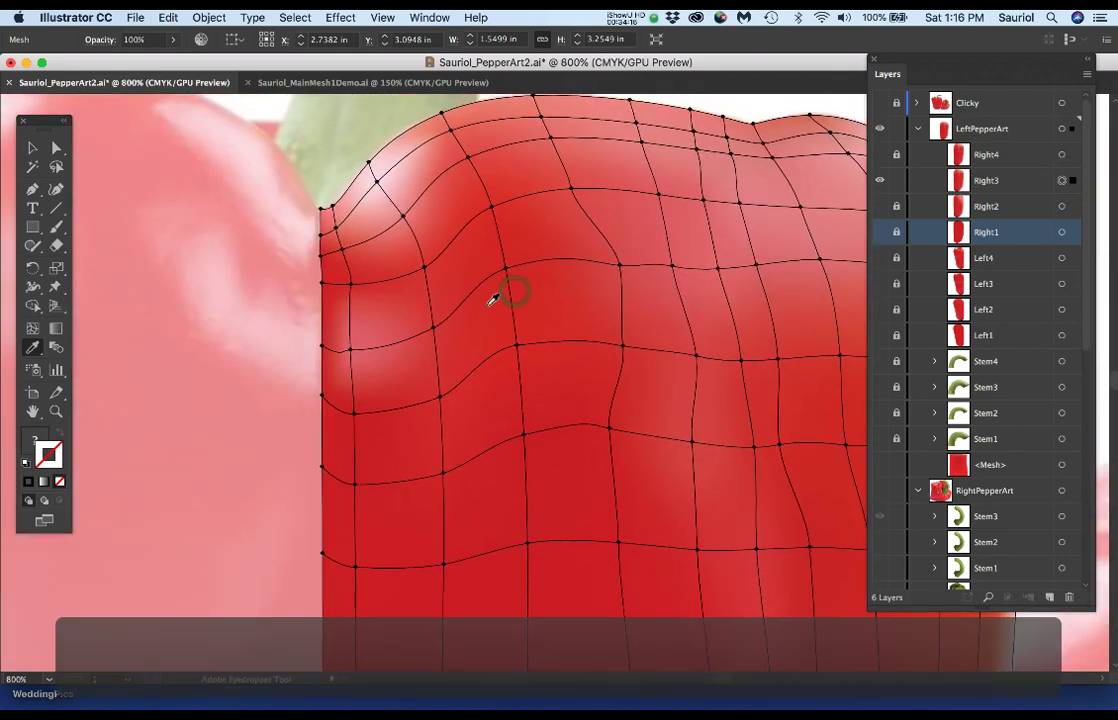
{"action": "left_click", "coordinate": [881, 104]}
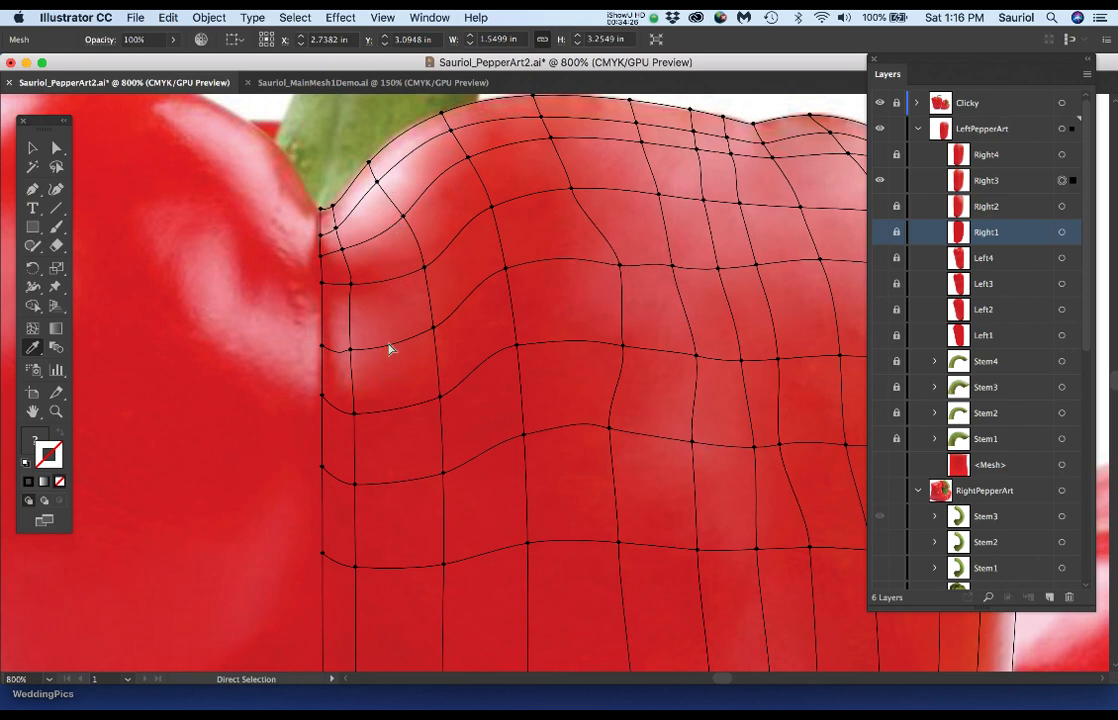
Select the Right3 mesh point inside the small pink highlight beside the pepper's centre seam.
{"action": "scroll", "coordinate": [355, 350], "scroll_direction": "up", "scroll_amount": 3}
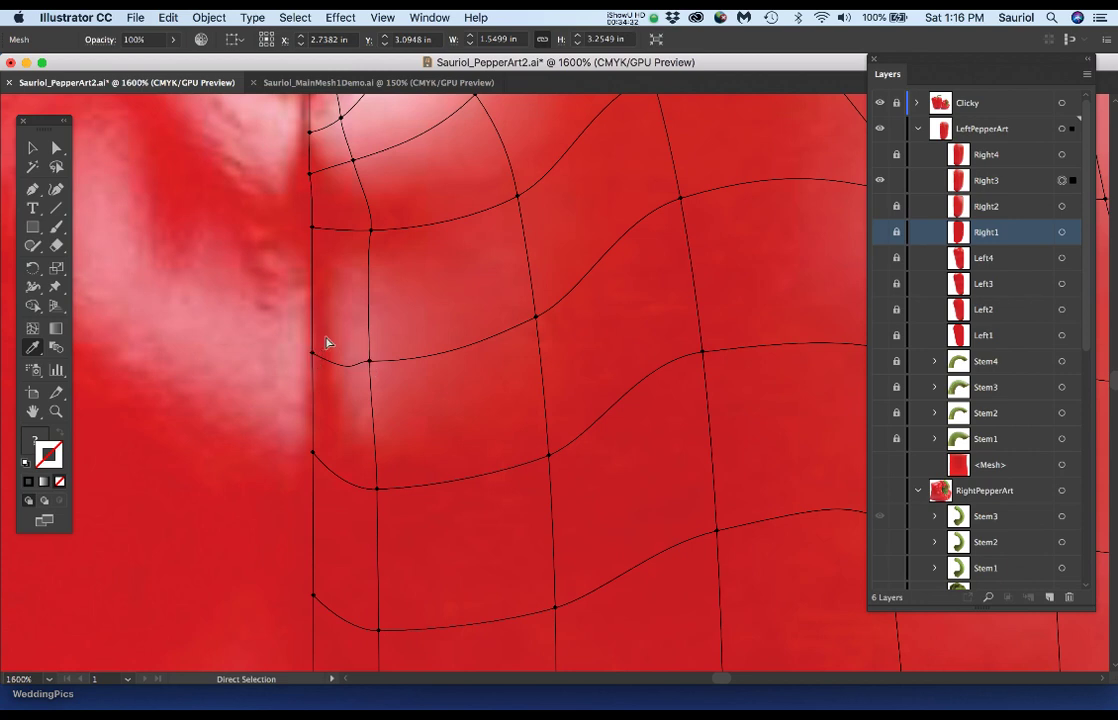
{"action": "left_click", "coordinate": [368, 361]}
{"action": "left_click", "coordinate": [369, 361]}
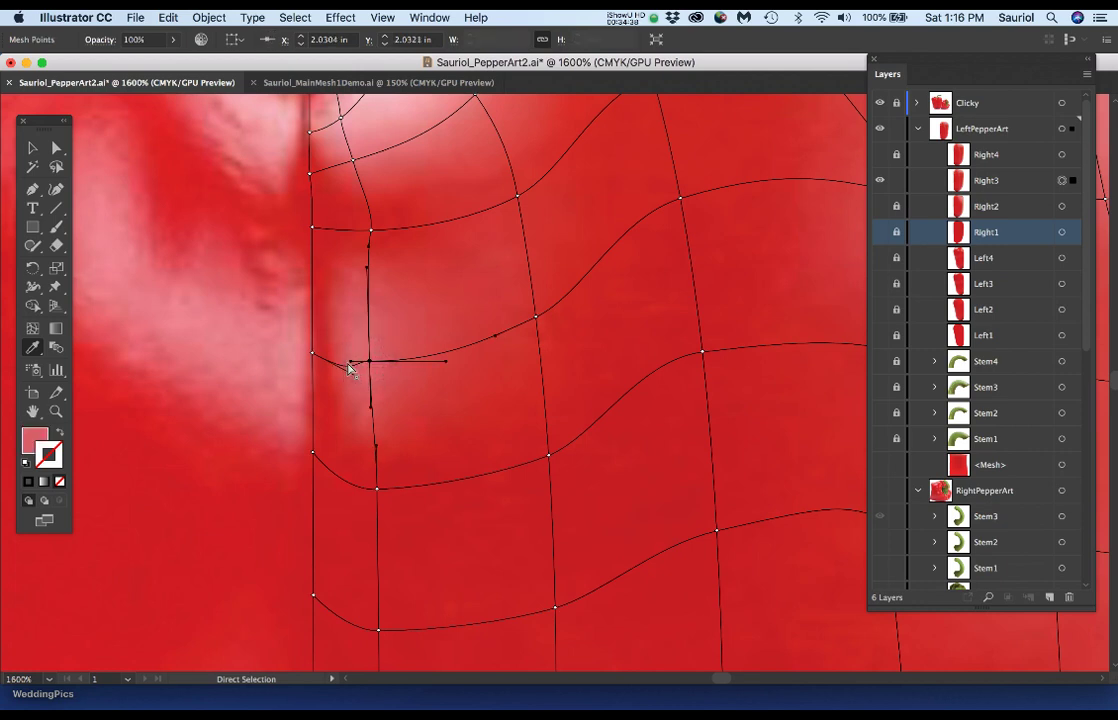
{"action": "key", "text": "super+minus"}
{"action": "key", "text": "super+minus"}
{"action": "key", "text": "super+minus"}
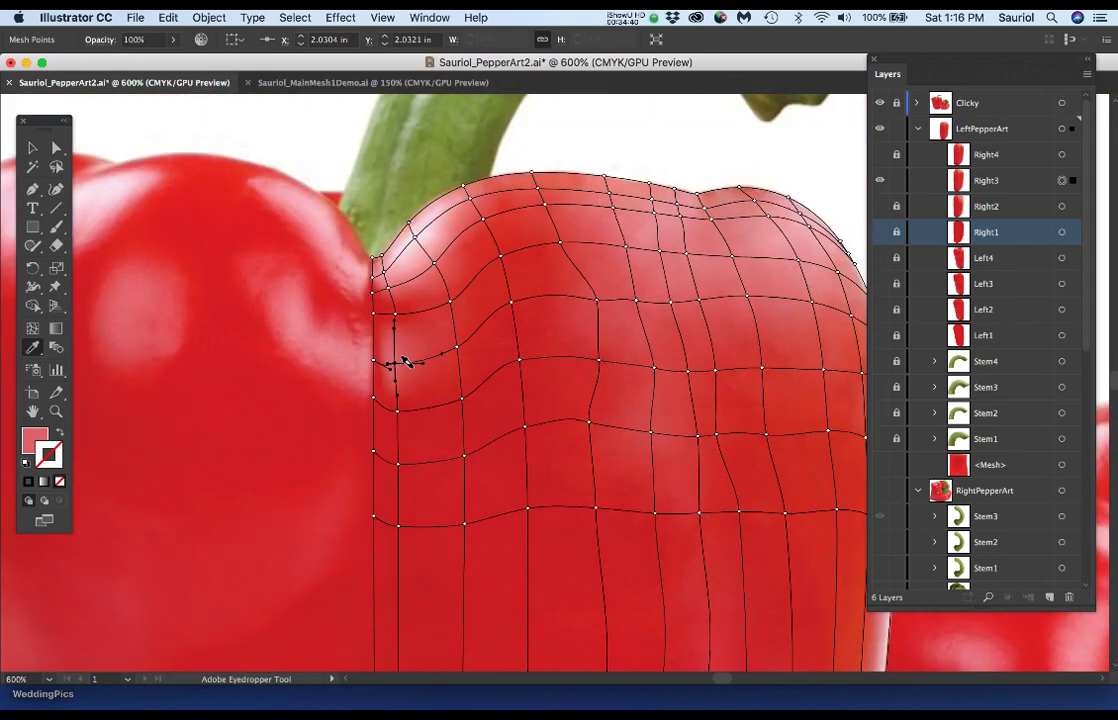
Select the Right3 mesh point on the pepper's right contour, where the neighbouring pepper's outline meets it.
{"action": "key", "text": "super+minus"}
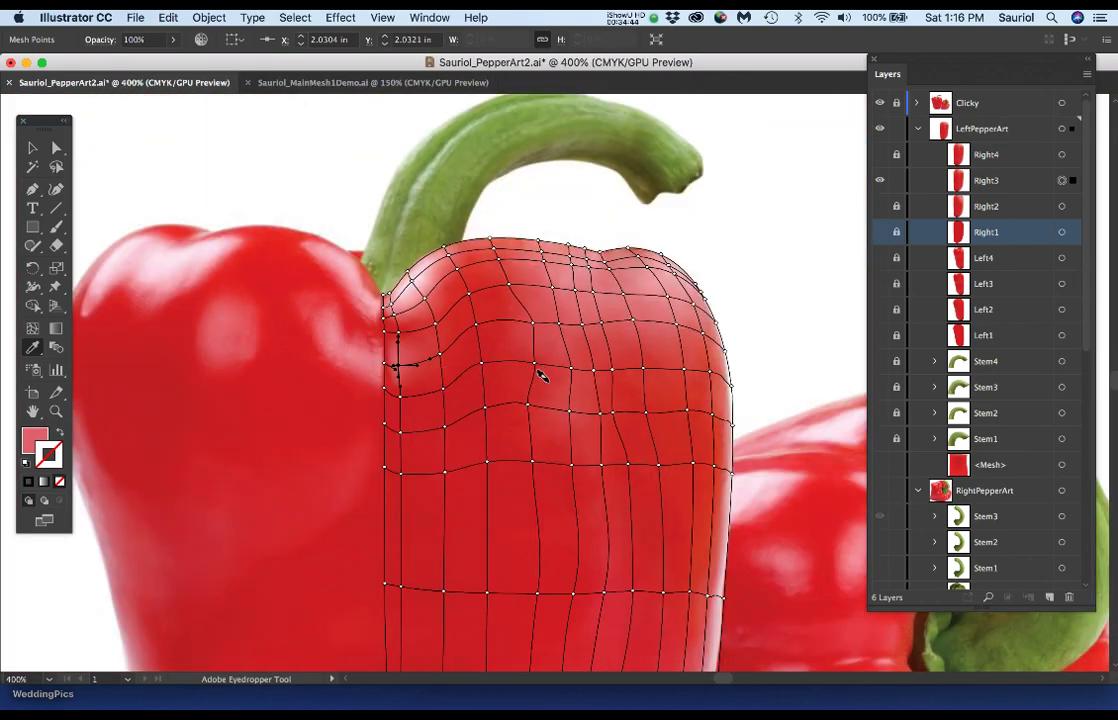
{"action": "key", "text": "super+minus"}
{"action": "left_click_drag", "start_coordinate": [612, 420], "coordinate": [537, 287]}
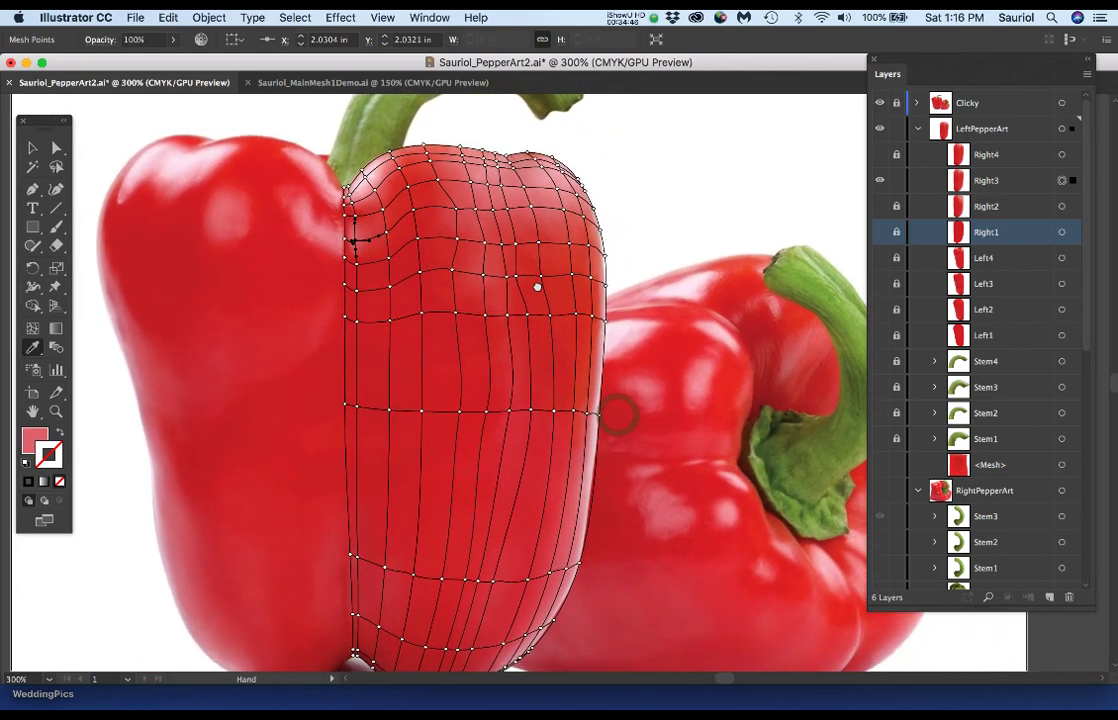
{"action": "key", "text": "super+minus"}
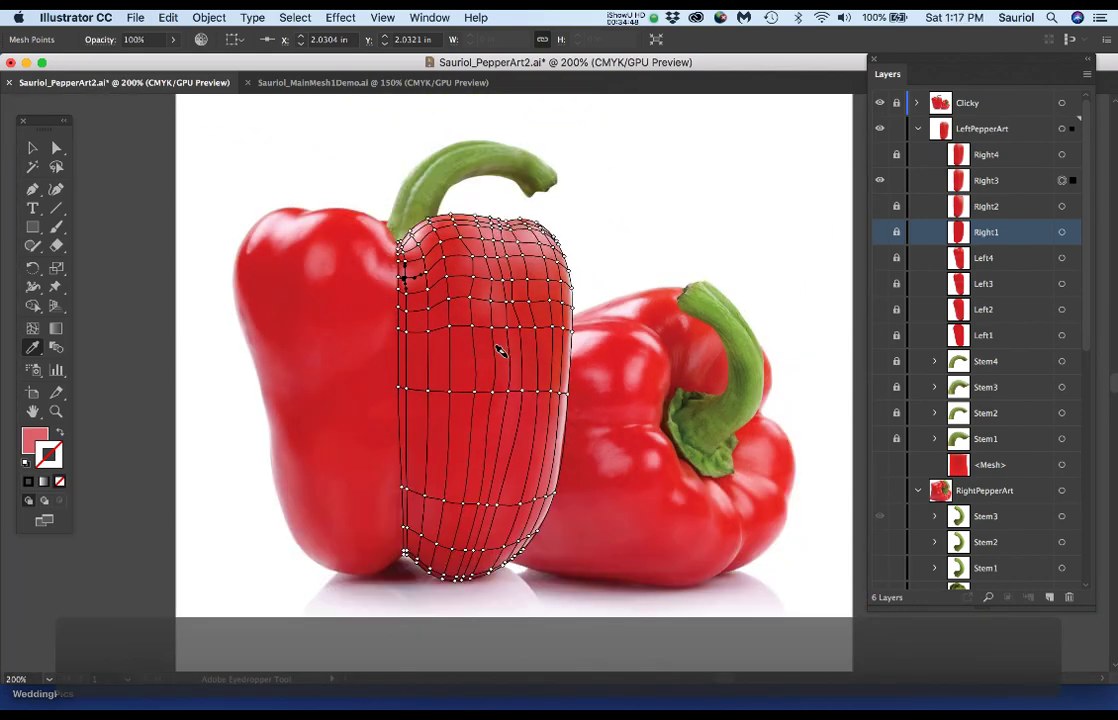
{"action": "scroll", "coordinate": [500, 350], "scroll_direction": "up", "scroll_amount": 1}
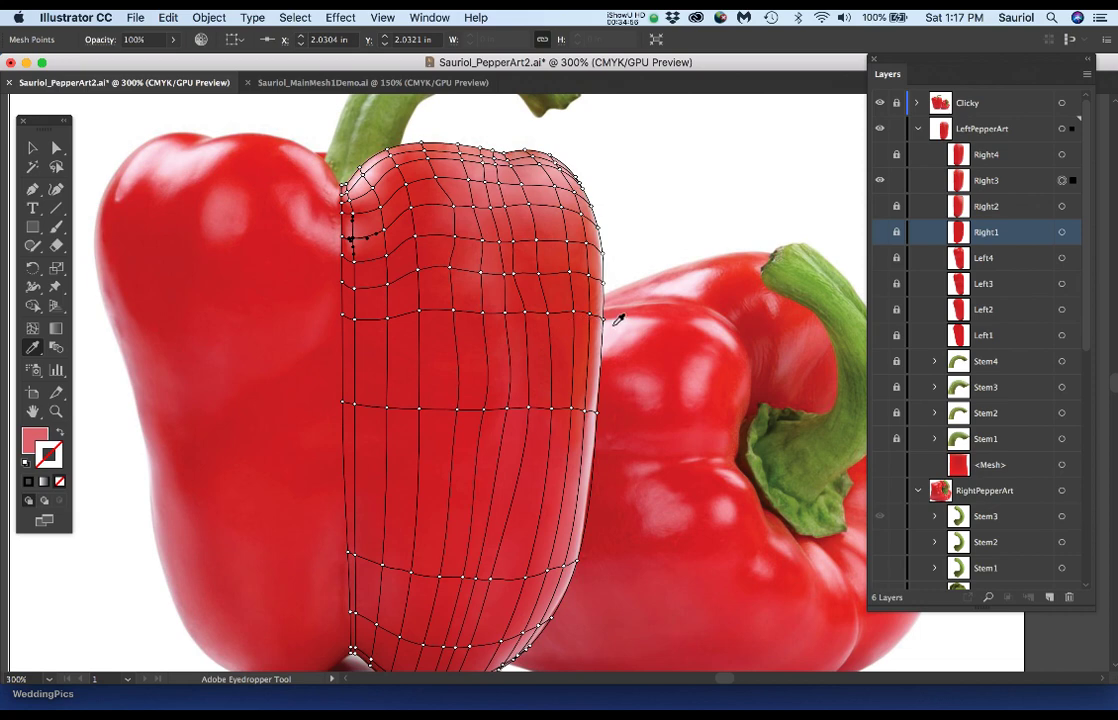
{"action": "scroll", "coordinate": [606, 324], "scroll_direction": "up", "scroll_amount": 2}
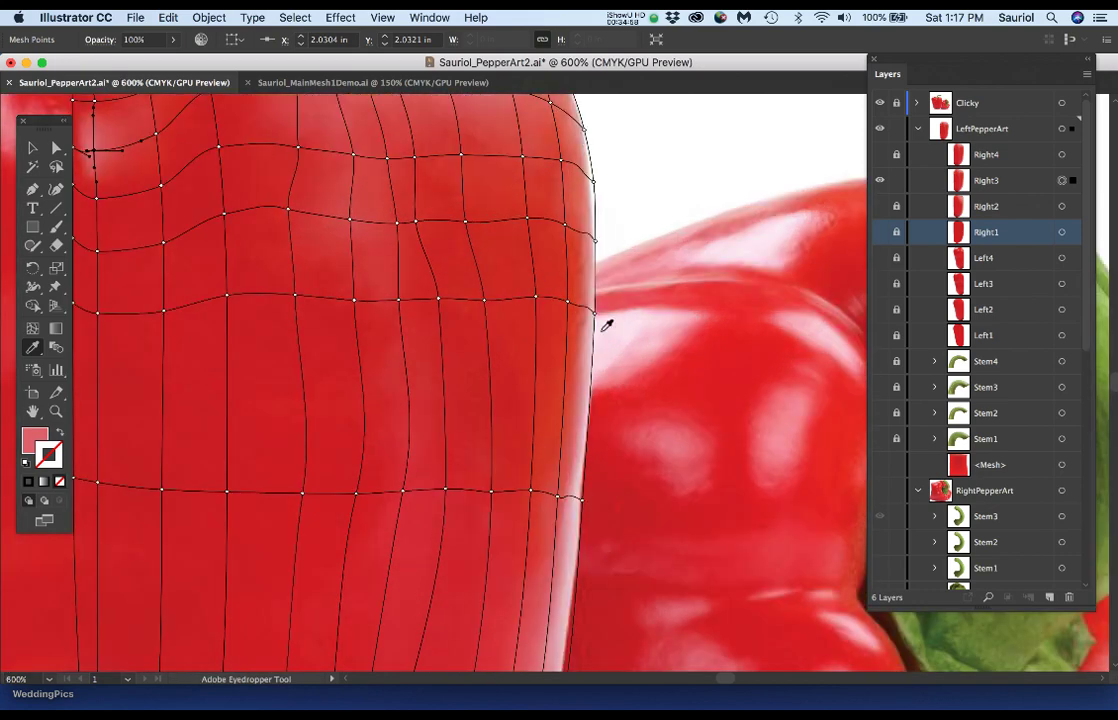
{"action": "key", "text": "a"}
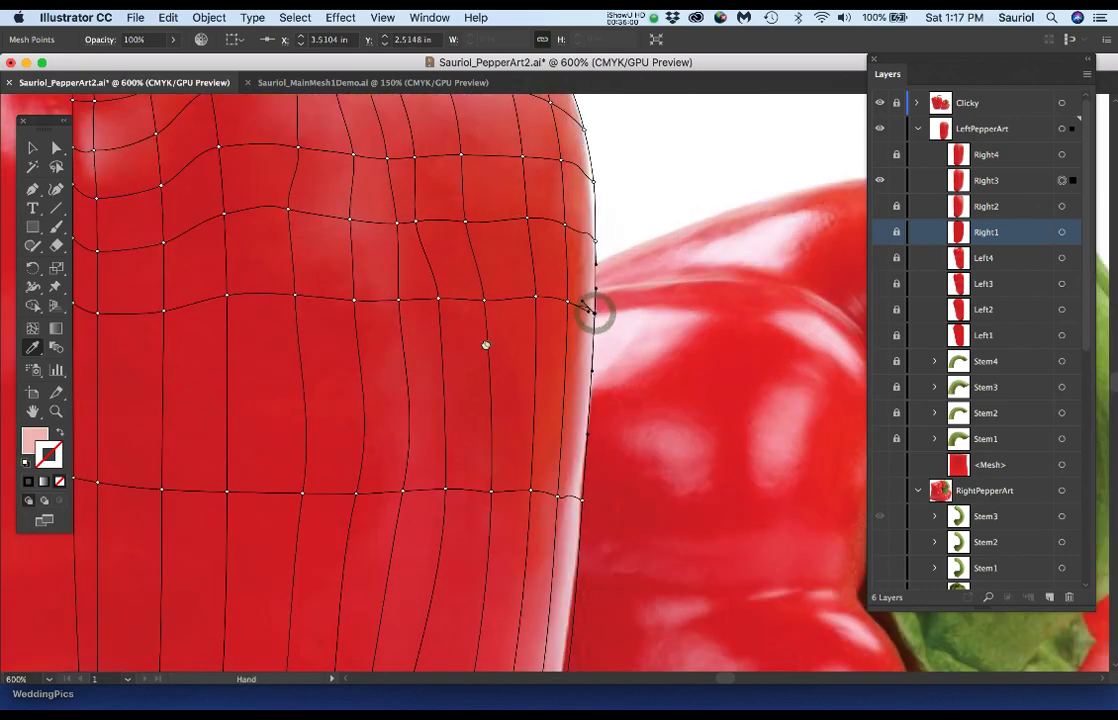
{"action": "key", "text": "space"}
{"action": "left_click_drag", "start_coordinate": [486, 344], "coordinate": [566, 374]}
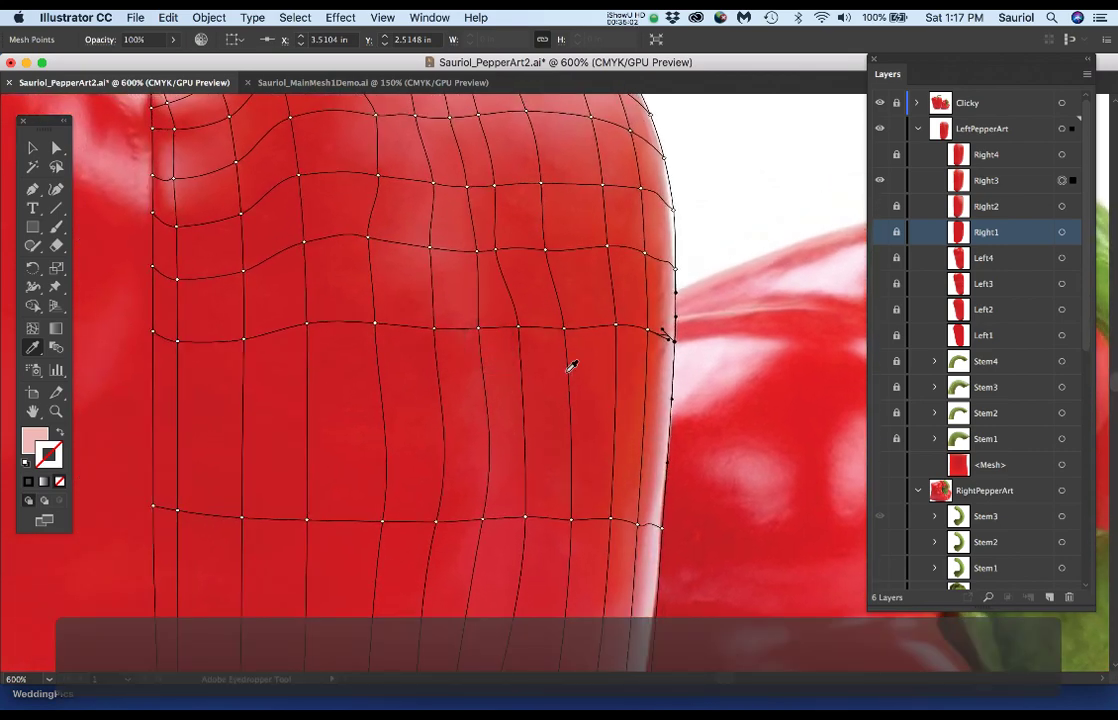
Try deleting the selected contour mesh point from Right3, and undo the change.
{"action": "left_click", "coordinate": [676, 342]}
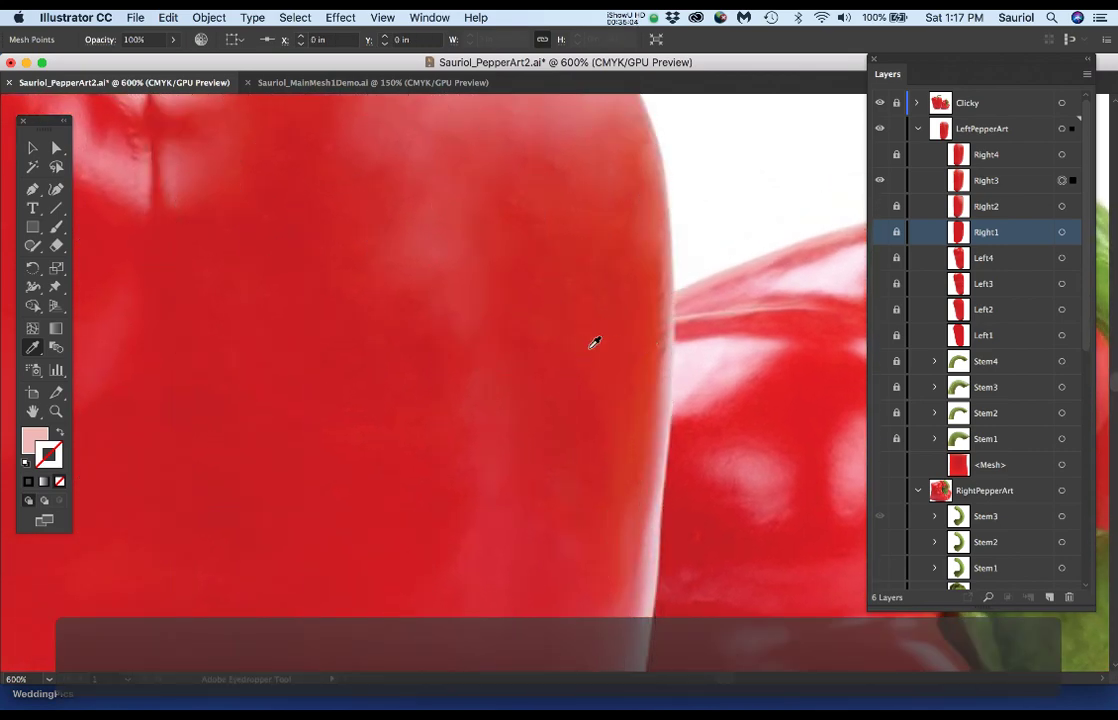
{"action": "left_click", "coordinate": [572, 346]}
{"action": "key", "text": "super+z"}
{"action": "key", "text": "super+z"}
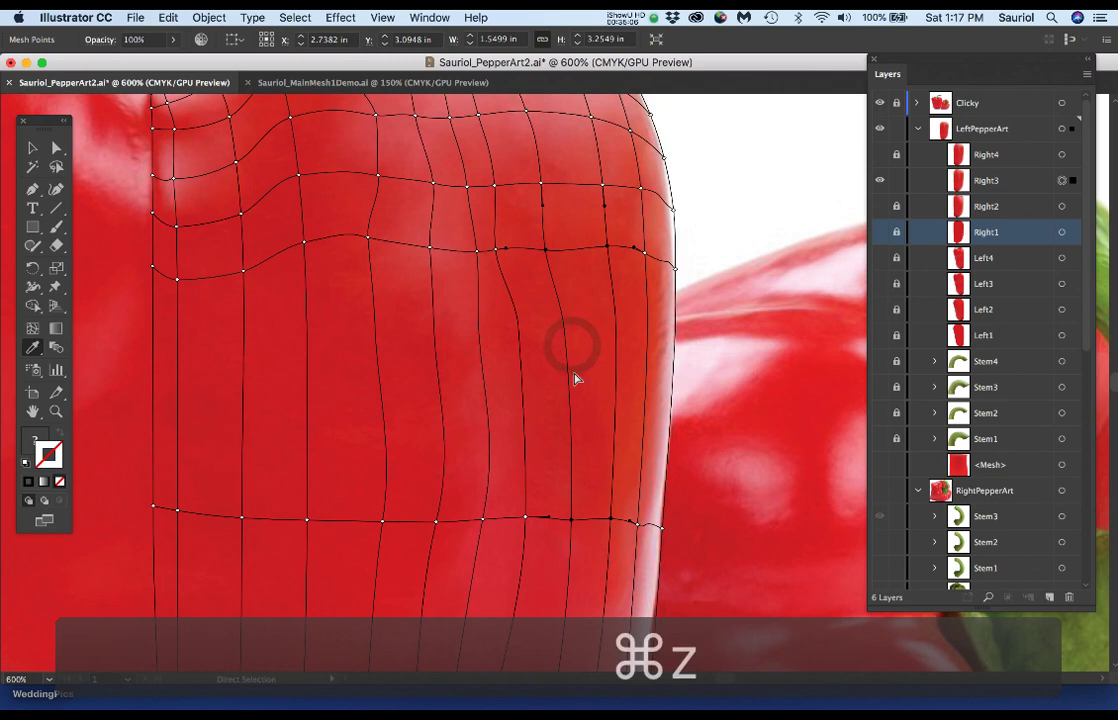
Remove the horizontal mesh line through the contour point on Right3 with the Mesh tool, and undo the removal.
{"action": "key", "text": "u"}
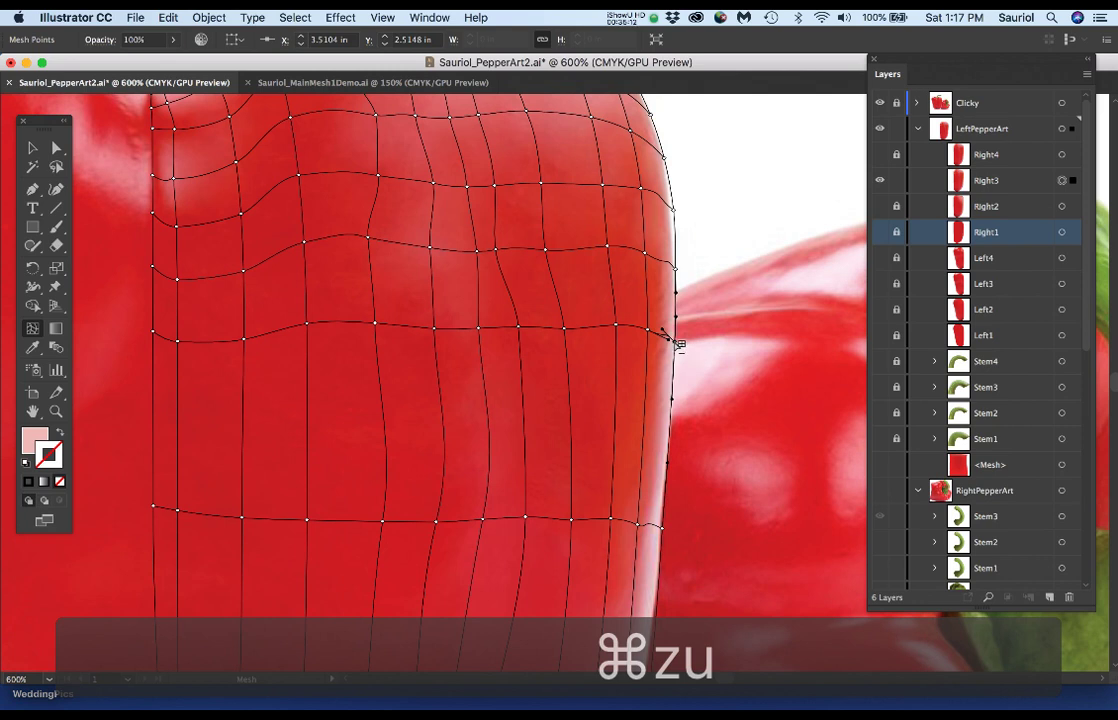
{"action": "left_click", "coordinate": [678, 343], "text": "alt"}
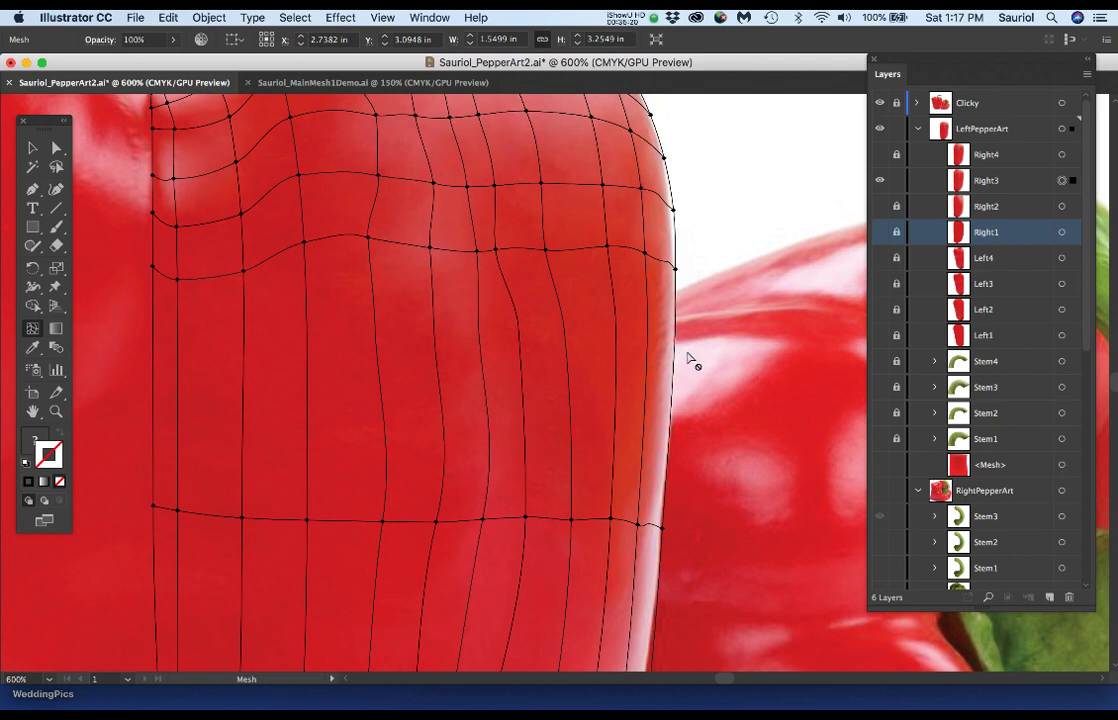
{"action": "key", "text": "super+z"}
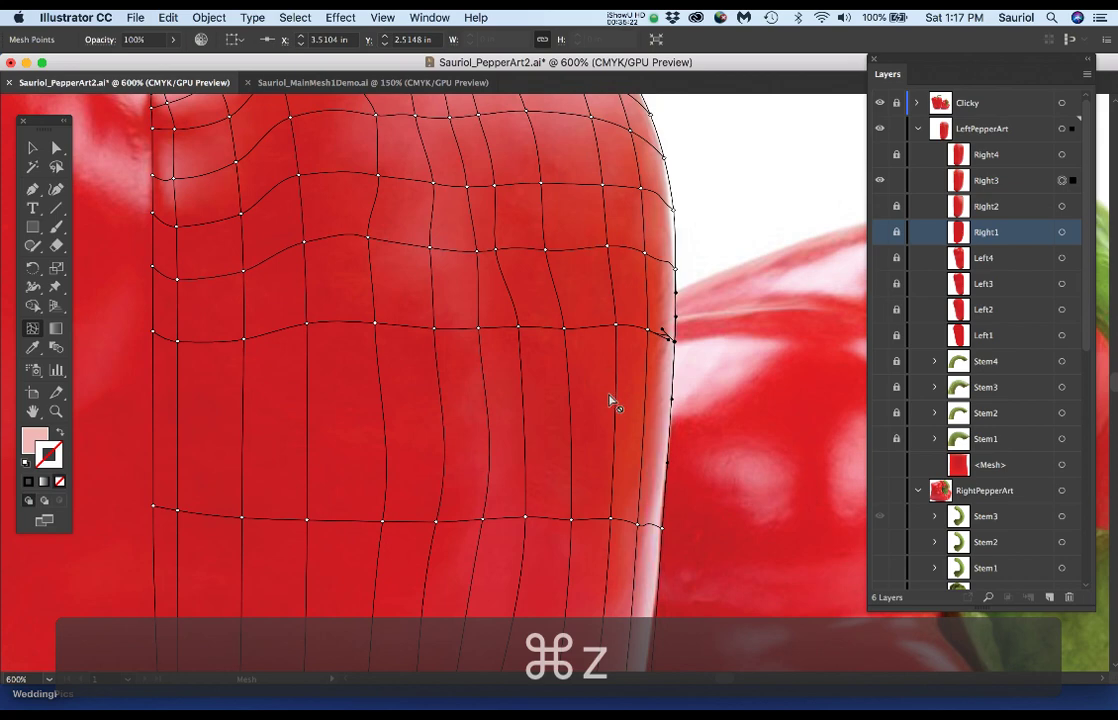
Compare the deselected Right3 mesh with the photo by hiding the Clicky layer and showing it again.
{"action": "scroll", "coordinate": [612, 401], "scroll_direction": "down", "scroll_amount": 2}
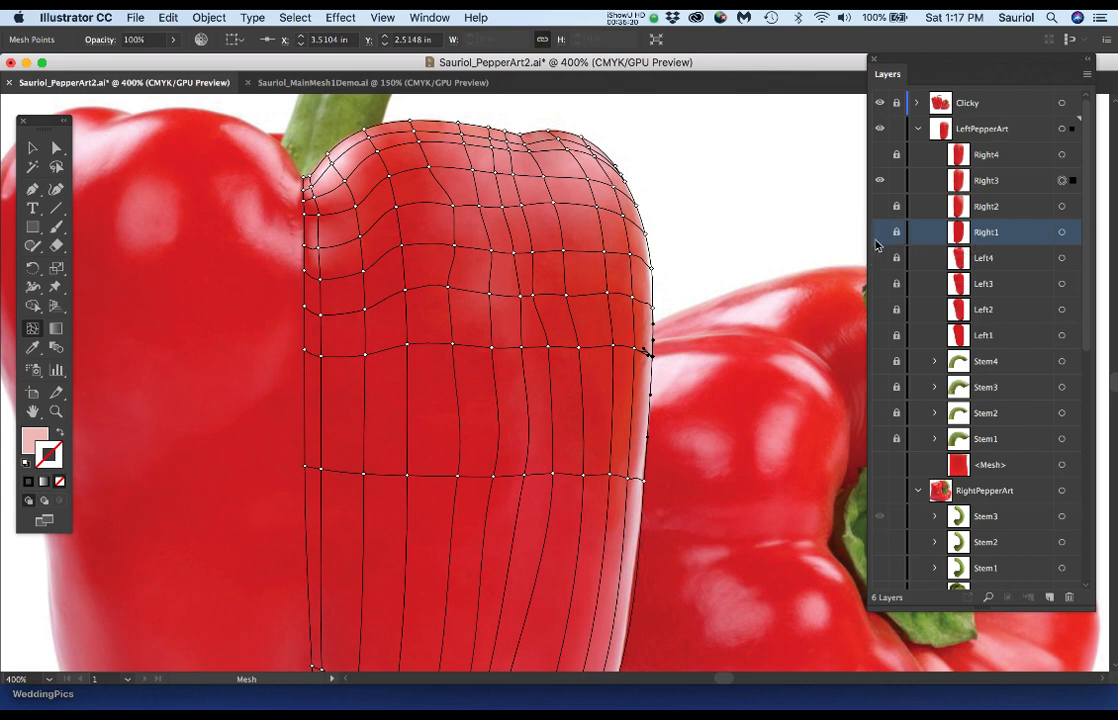
{"action": "scroll", "coordinate": [697, 322], "scroll_direction": "down", "scroll_amount": 2}
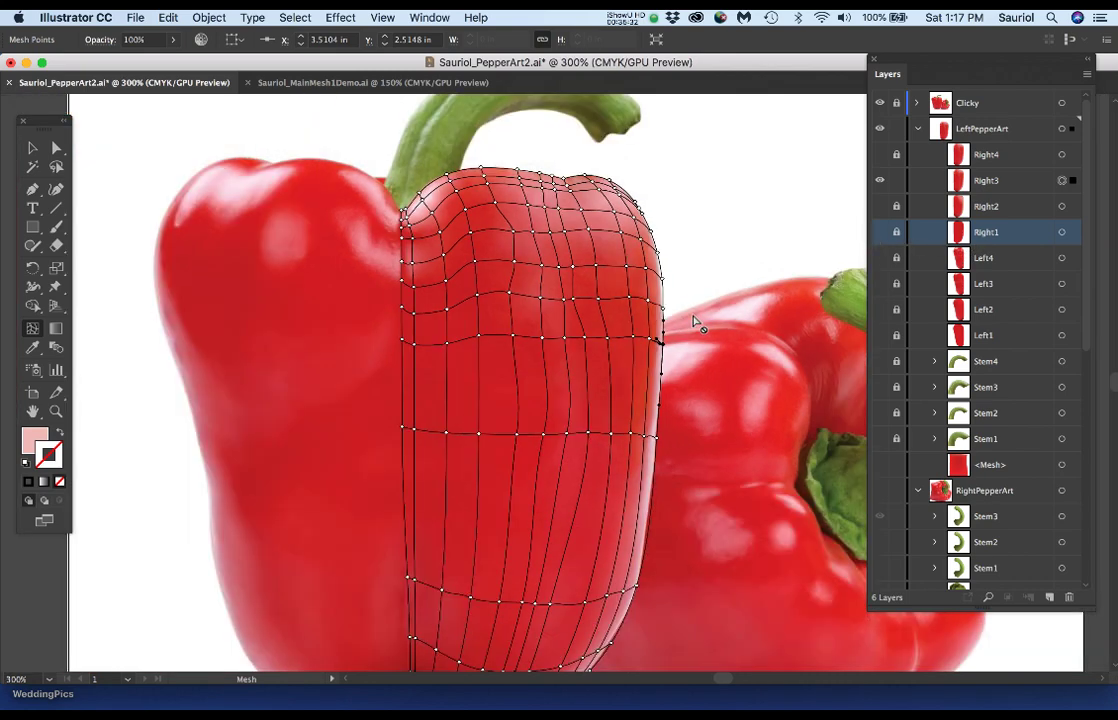
{"action": "scroll", "coordinate": [697, 322], "scroll_direction": "down", "scroll_amount": 1}
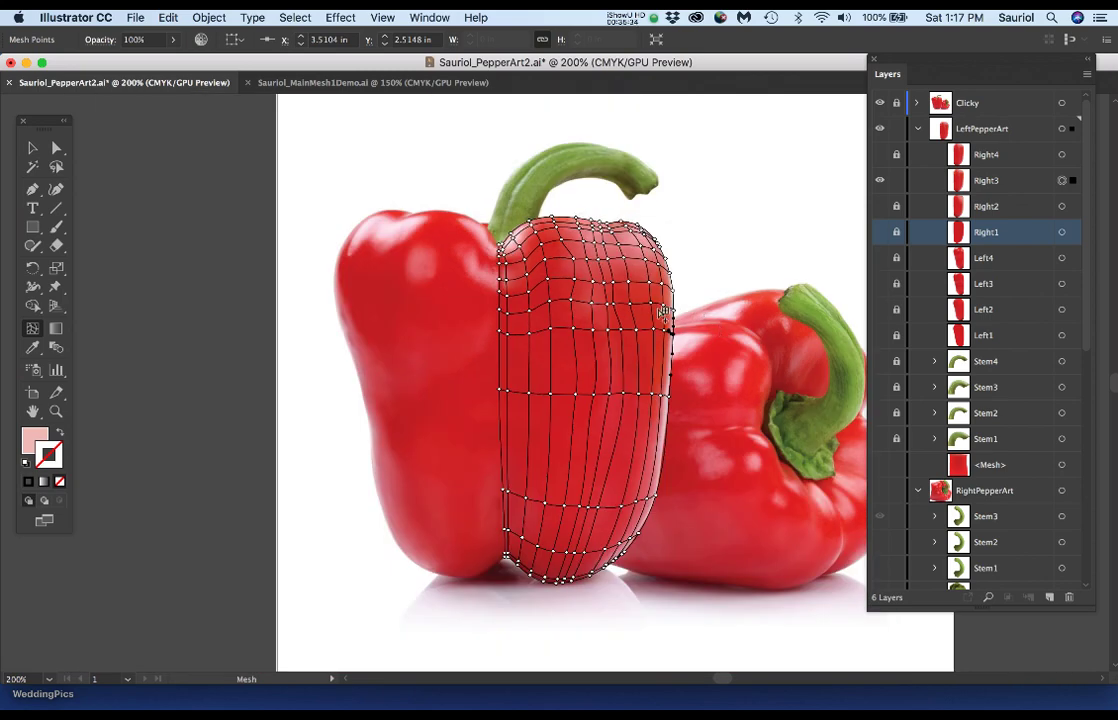
{"action": "left_click_drag", "start_coordinate": [631, 332], "coordinate": [697, 350]}
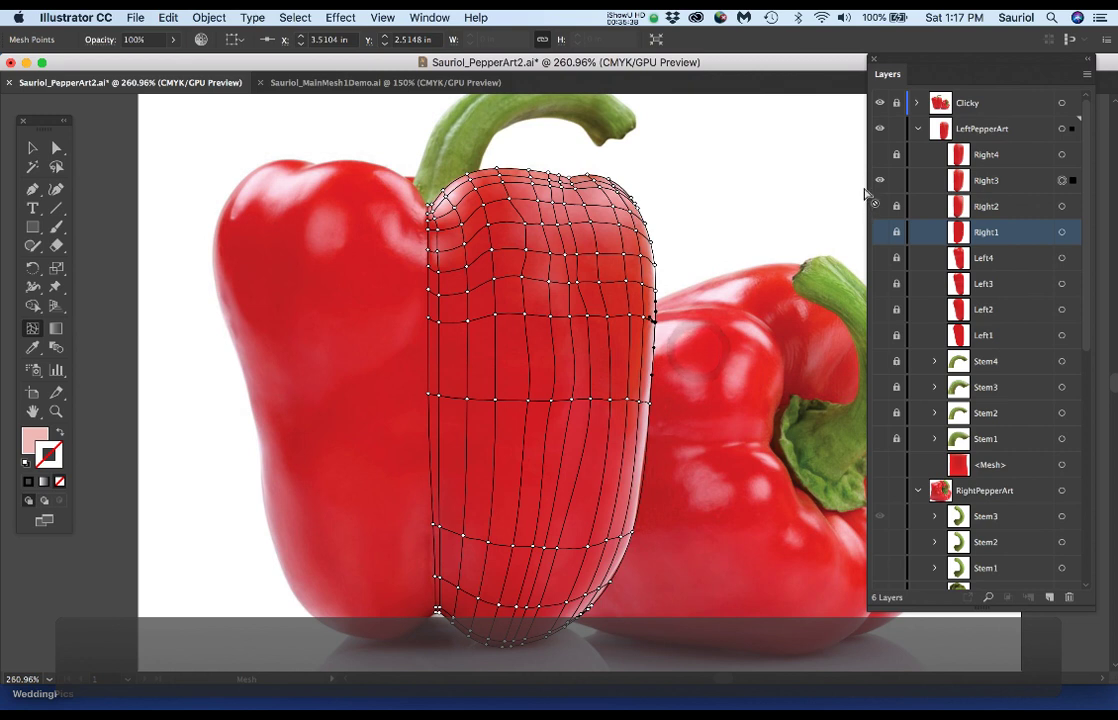
{"action": "left_click", "coordinate": [880, 103]}
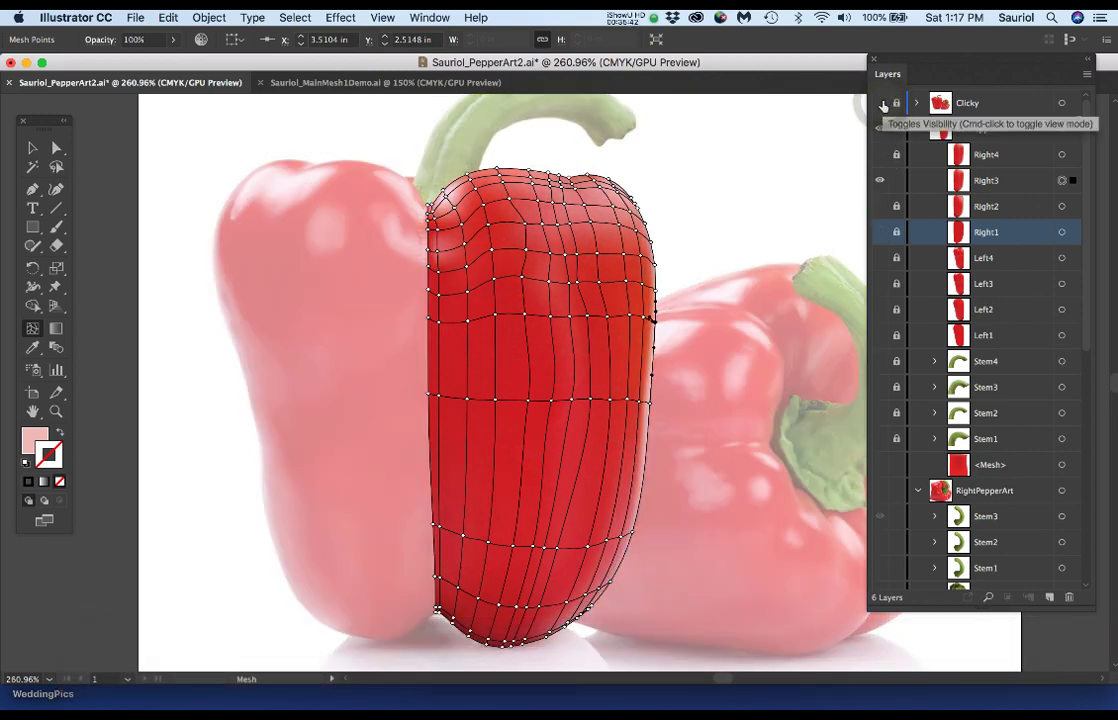
{"action": "key", "text": "super"}
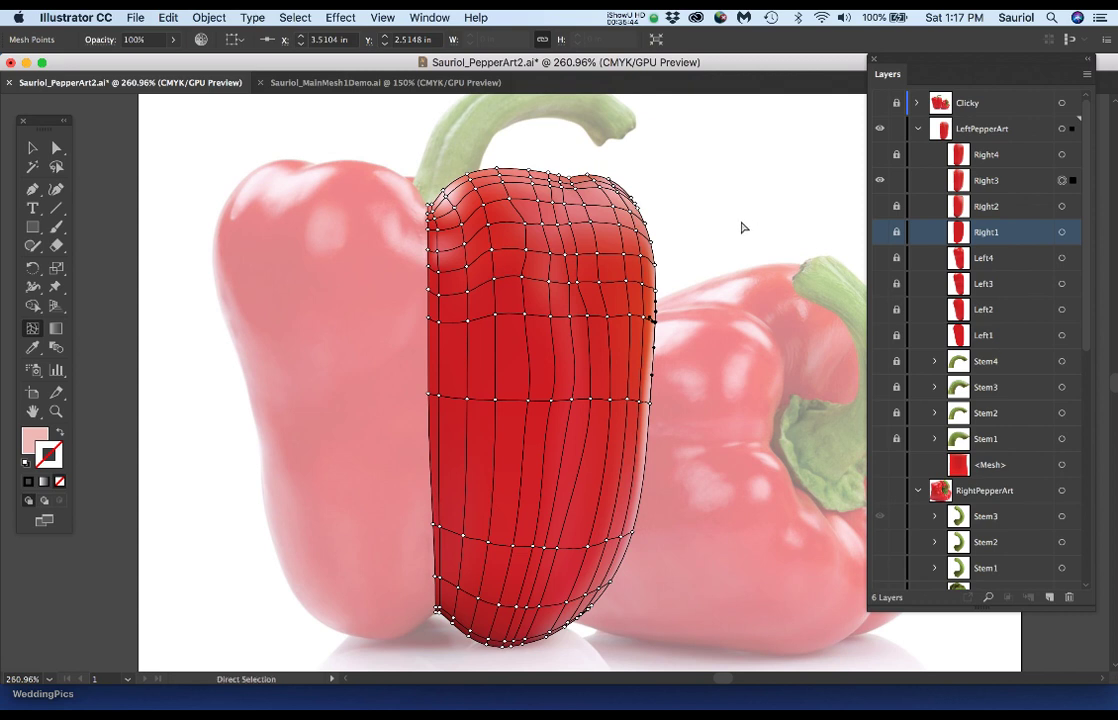
{"action": "left_click", "coordinate": [739, 226], "text": "super"}
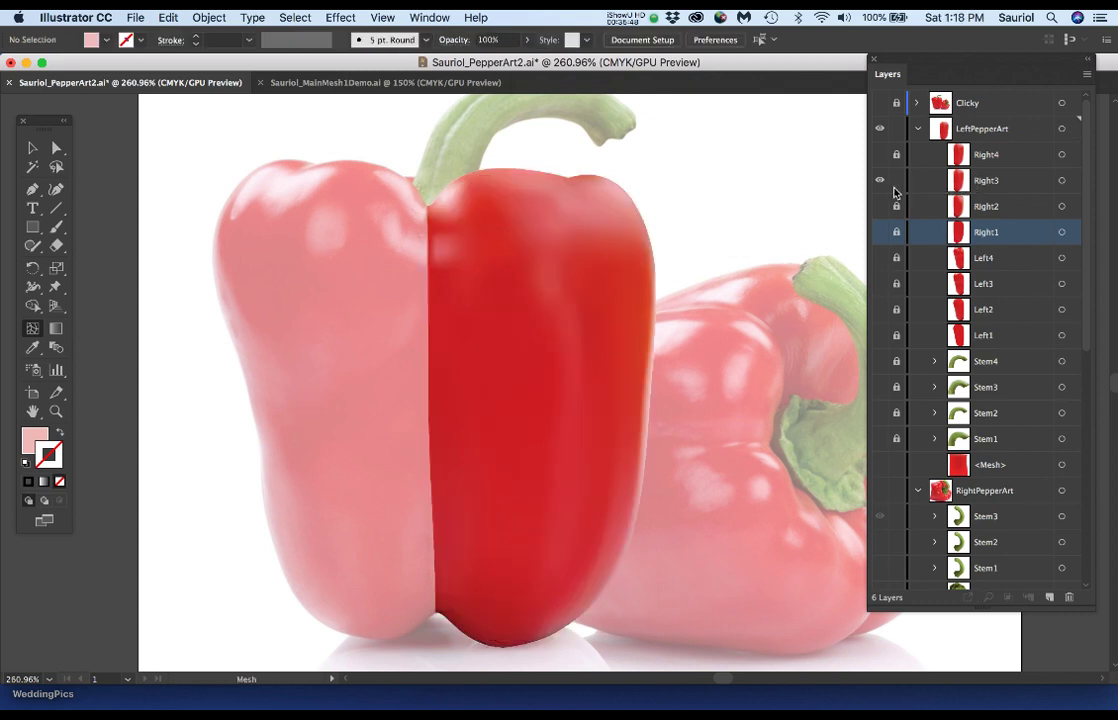
{"action": "left_click", "coordinate": [880, 102]}
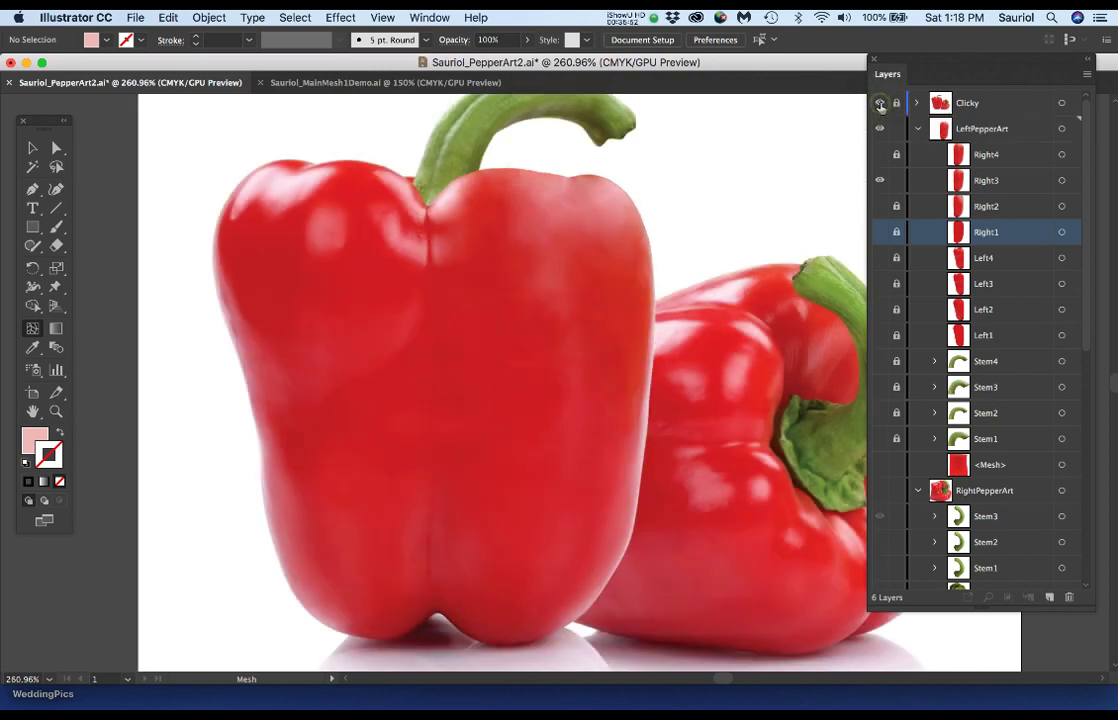
Show and unlock the Right4 mesh in LeftPepperArt, and hide the Clicky photo layer.
{"action": "key", "text": "super"}
{"action": "left_click", "coordinate": [880, 154]}
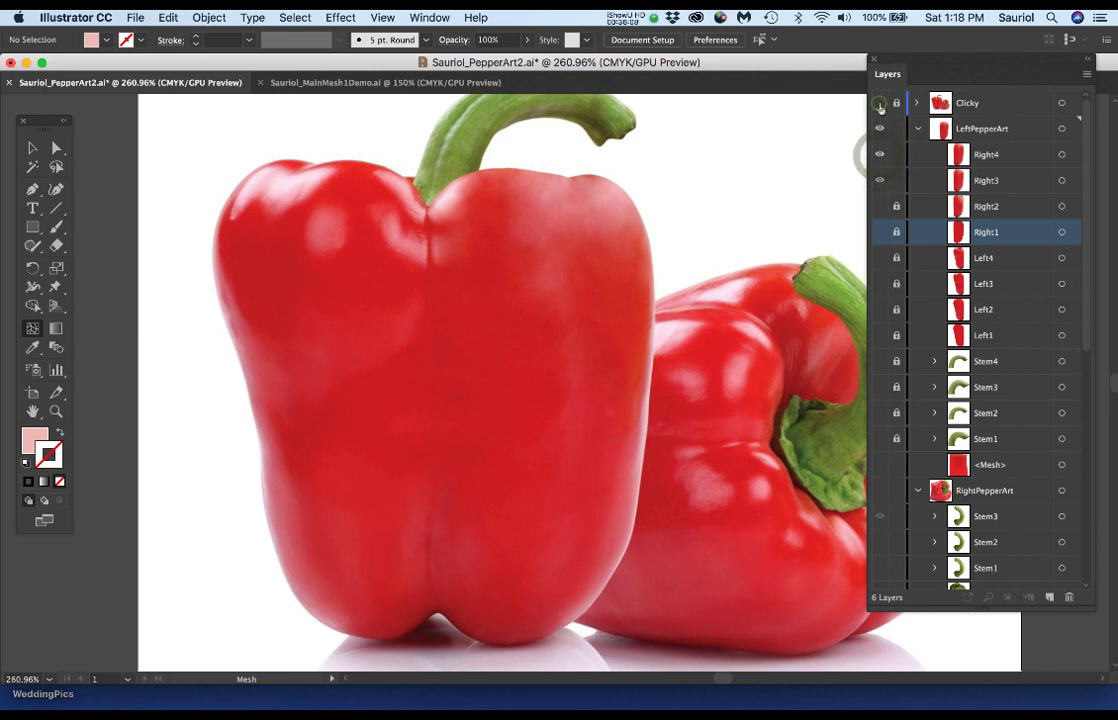
{"action": "left_click", "coordinate": [880, 103]}
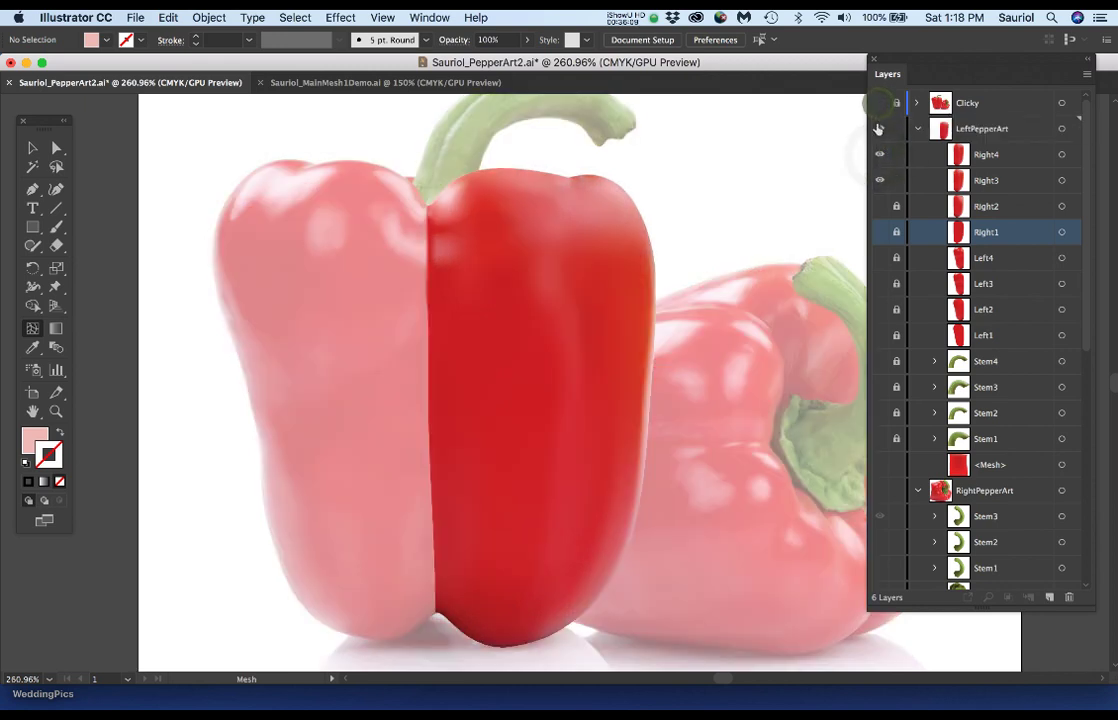
Compare the mesh lines of Right3 and Right4, leaving Right4 selected, and lock and hide Right3.
{"action": "left_click", "coordinate": [1062, 181]}
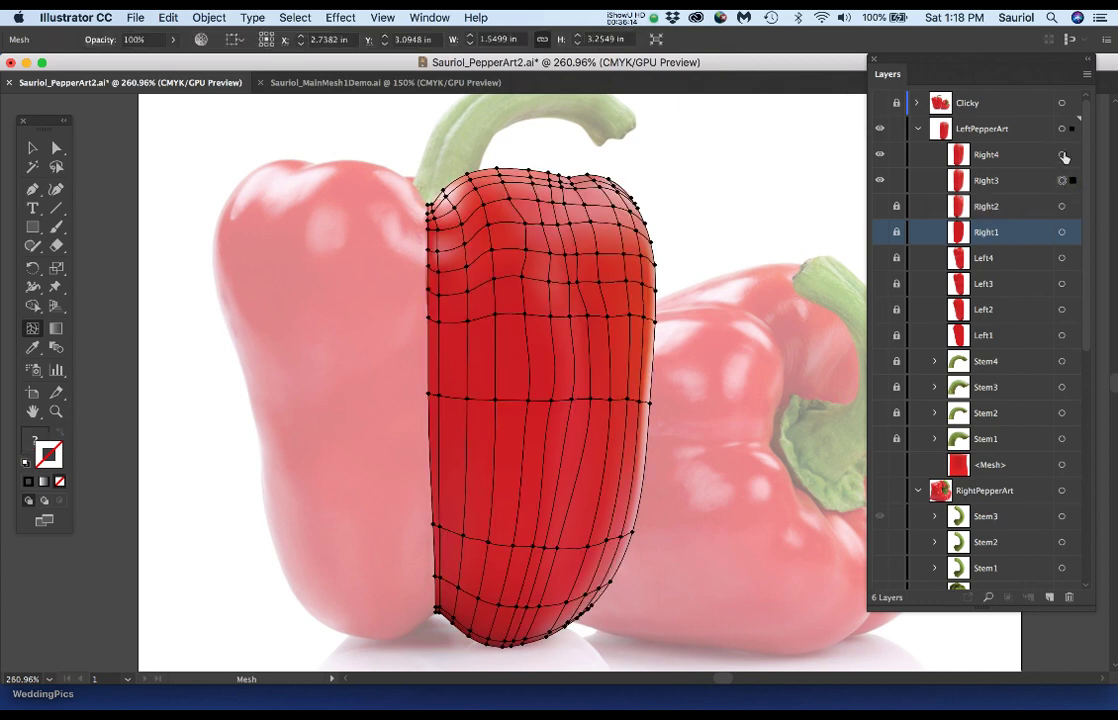
{"action": "left_click", "coordinate": [1063, 156], "text": "shift"}
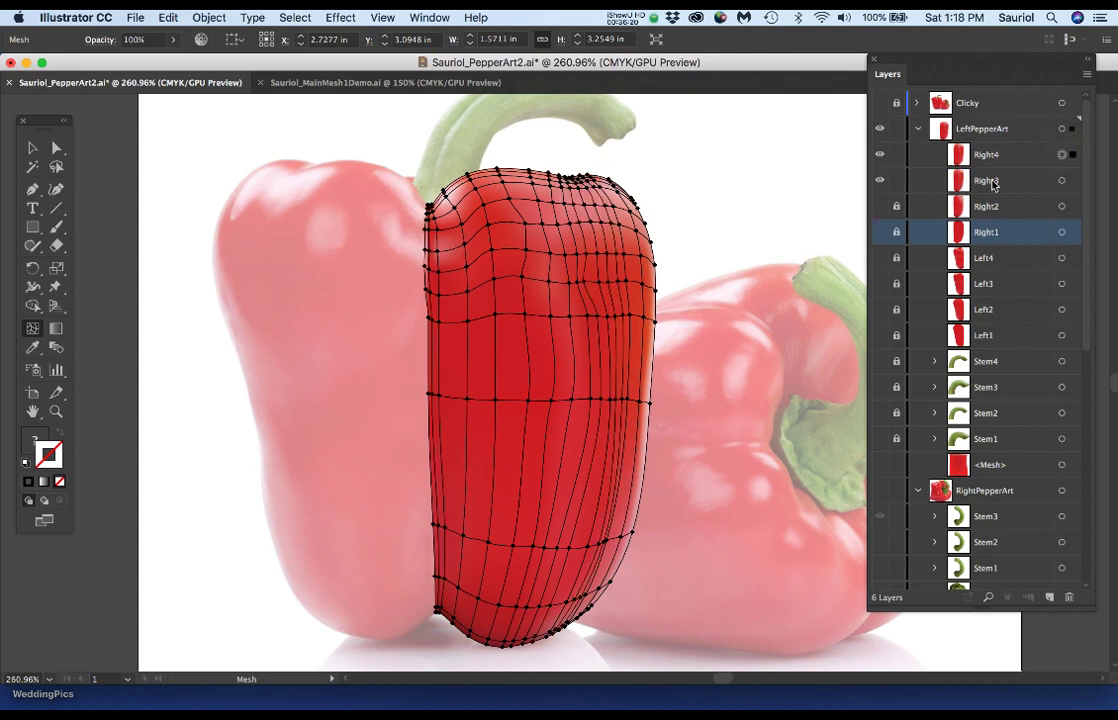
{"action": "left_click", "coordinate": [896, 180]}
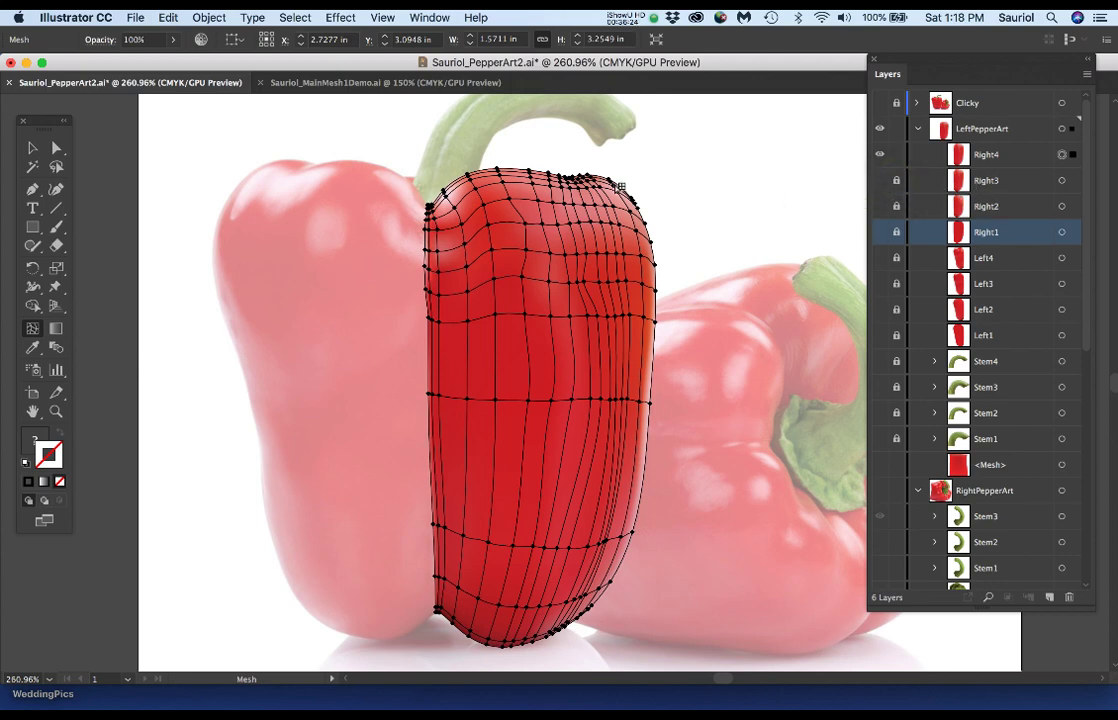
Deselect the Right4 mesh and examine the shading around the notch in the pepper's upper edge.
{"action": "scroll", "coordinate": [619, 187], "scroll_direction": "up", "scroll_amount": 2}
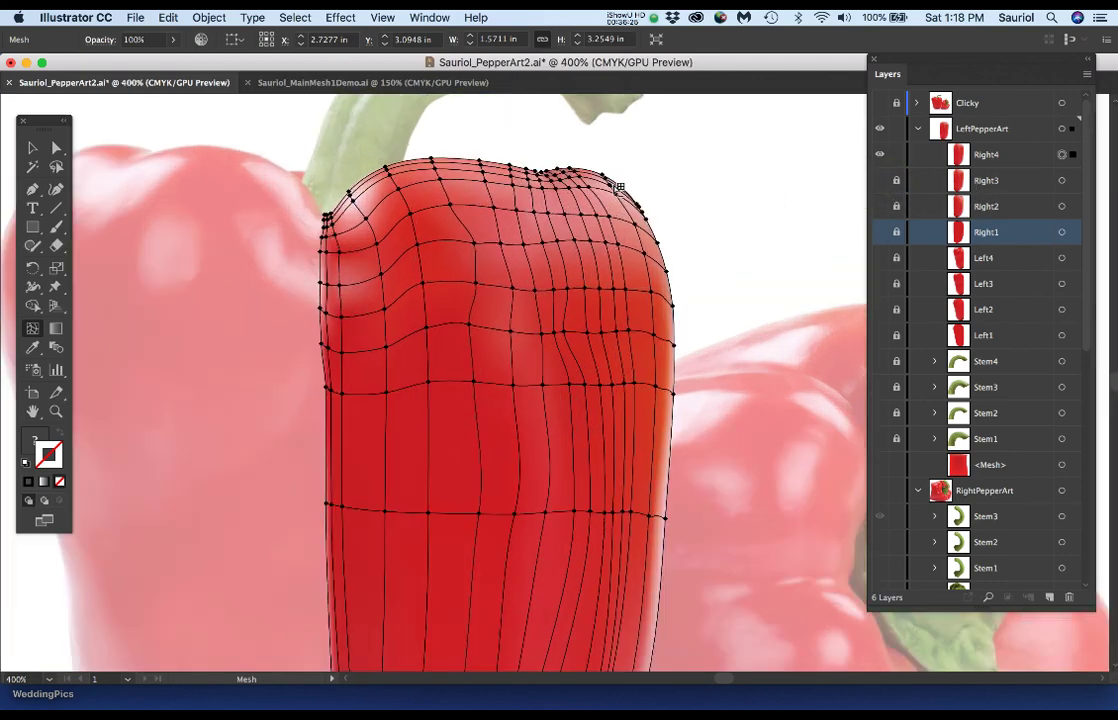
{"action": "left_click", "coordinate": [693, 199]}
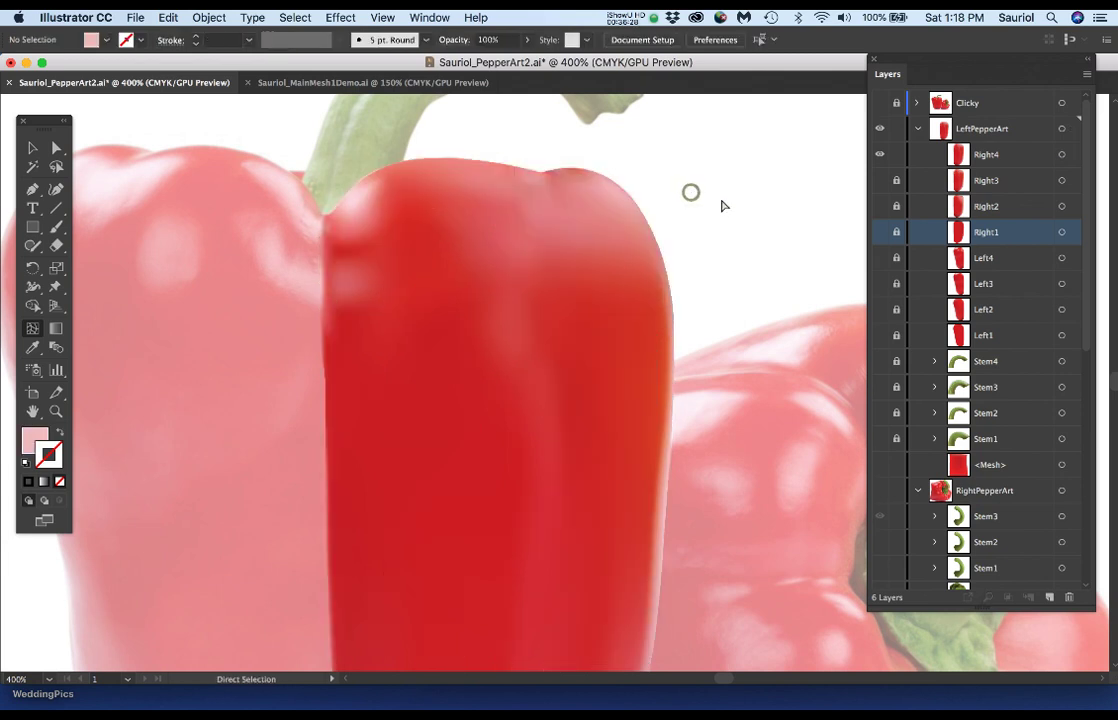
{"action": "scroll", "coordinate": [565, 180], "scroll_direction": "up", "scroll_amount": 1}
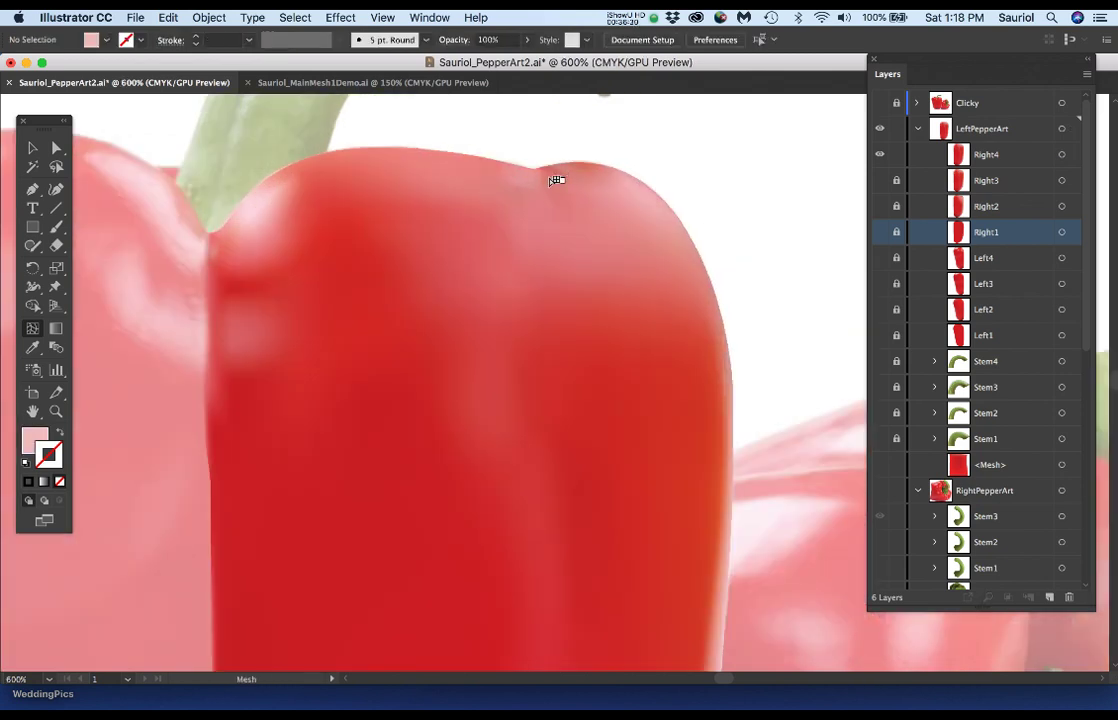
{"action": "key", "text": "a"}
{"action": "key", "text": "u"}
{"action": "scroll", "coordinate": [565, 188], "scroll_direction": "down", "scroll_amount": 3}
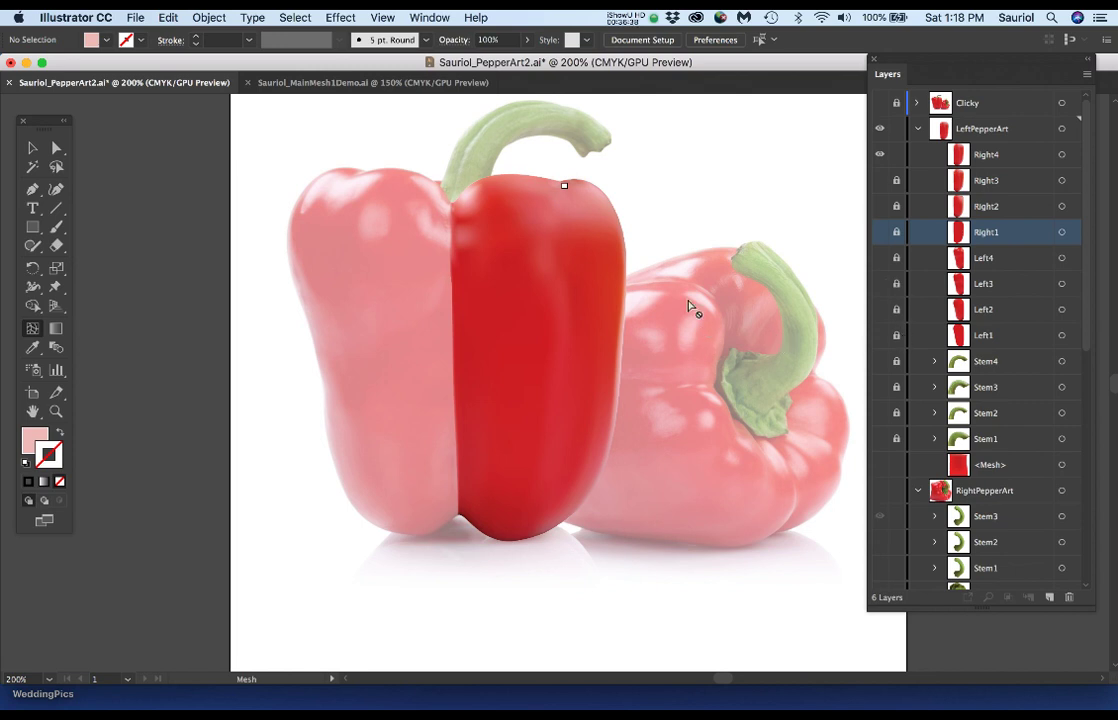
Show Left1 in place of Right4, unlocking Left1 to Left4 and selecting the Left1 mesh.
{"action": "left_click", "coordinate": [880, 336]}
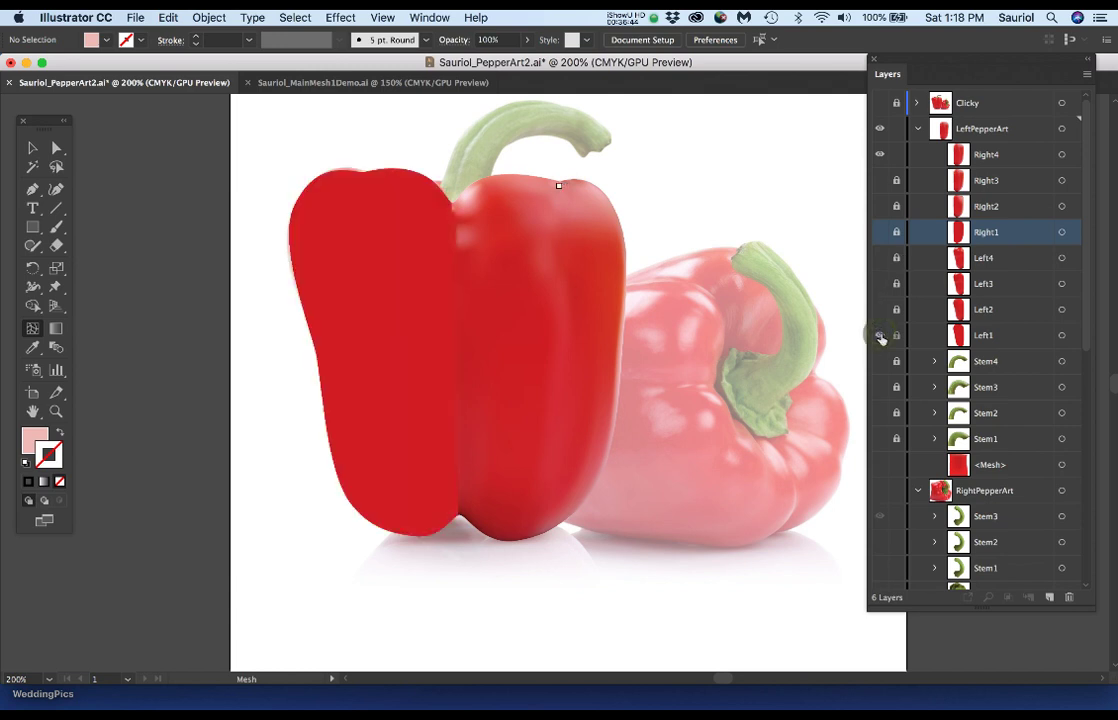
{"action": "left_click", "coordinate": [879, 156]}
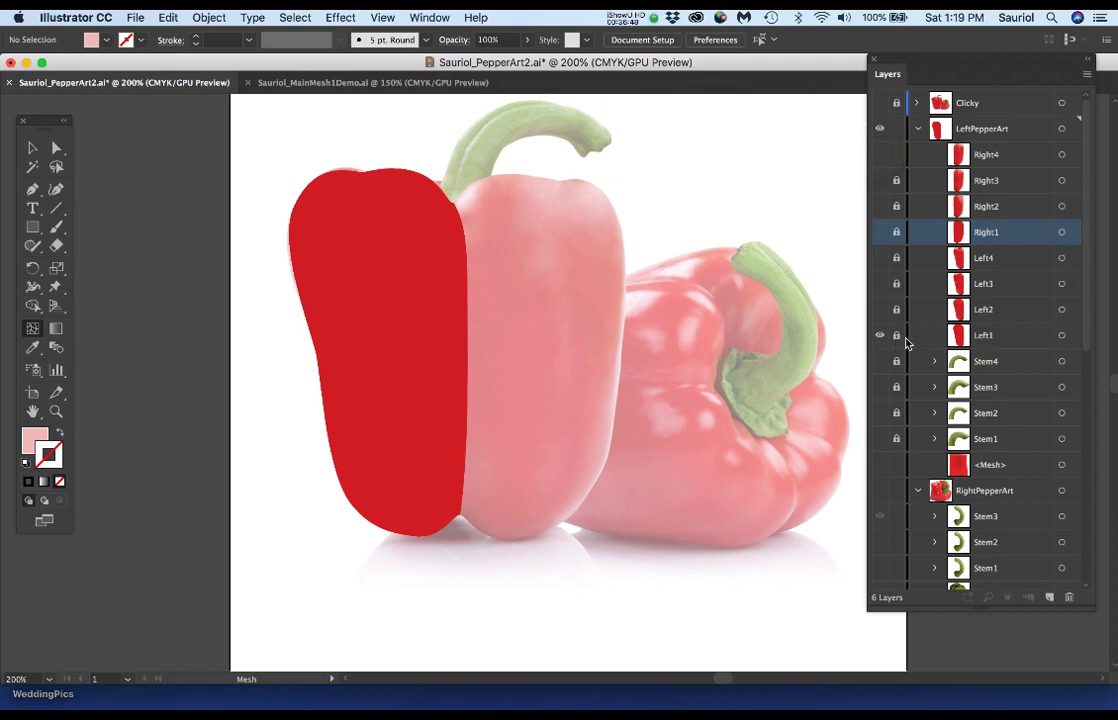
{"action": "left_click_drag", "start_coordinate": [896, 340], "coordinate": [896, 260]}
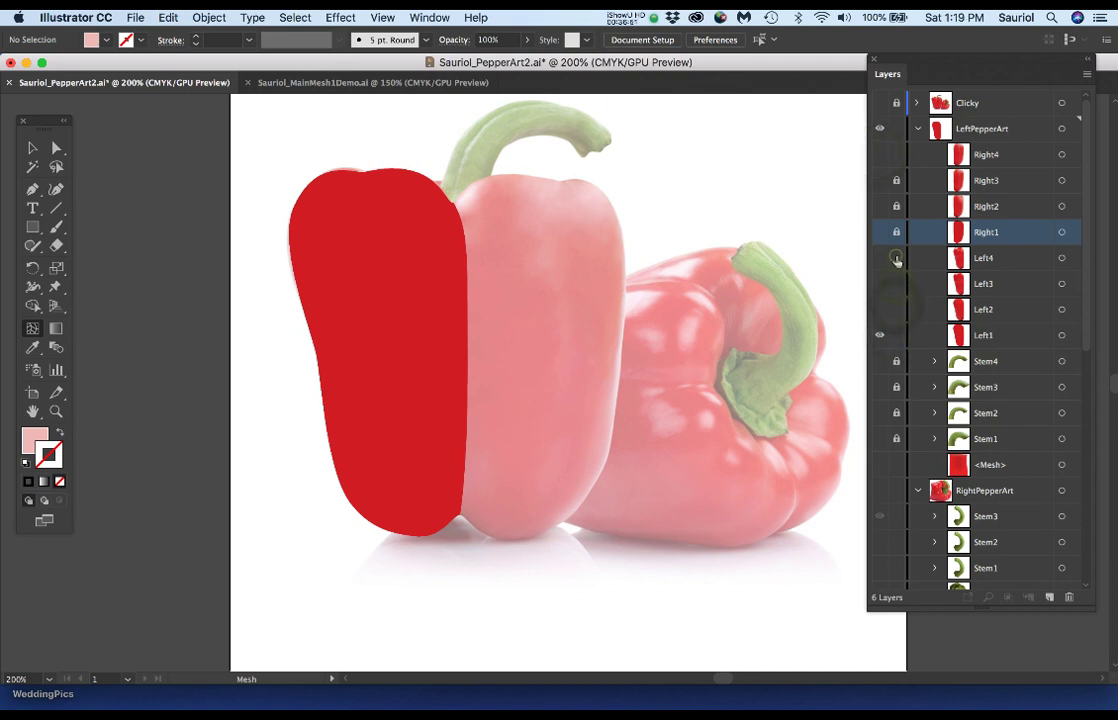
{"action": "left_click", "coordinate": [1062, 337]}
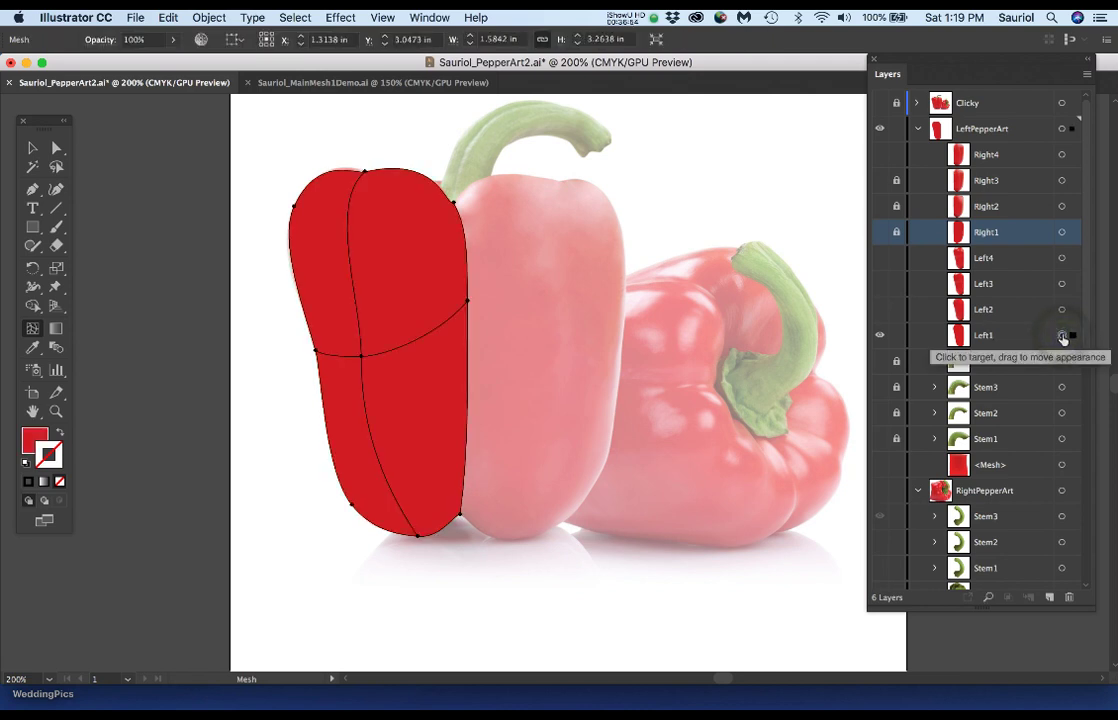
Hide Left1, and show and select the Left2 mesh in its place.
{"action": "left_click", "coordinate": [878, 336]}
{"action": "left_click", "coordinate": [879, 312]}
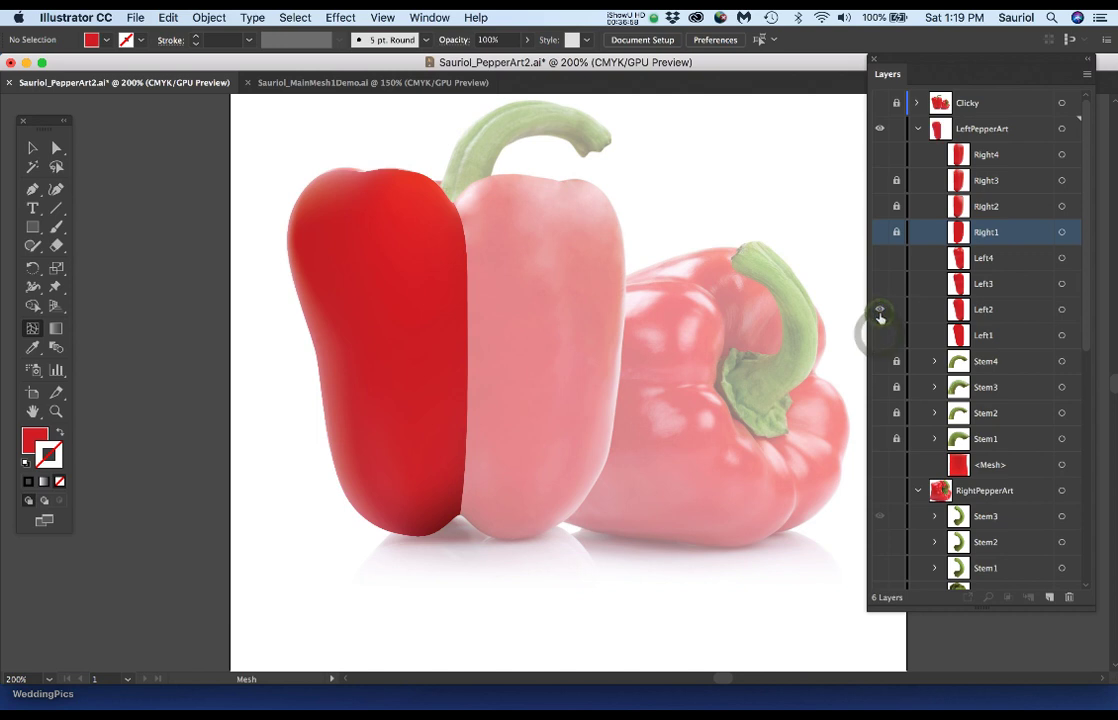
{"action": "left_click", "coordinate": [1062, 310]}
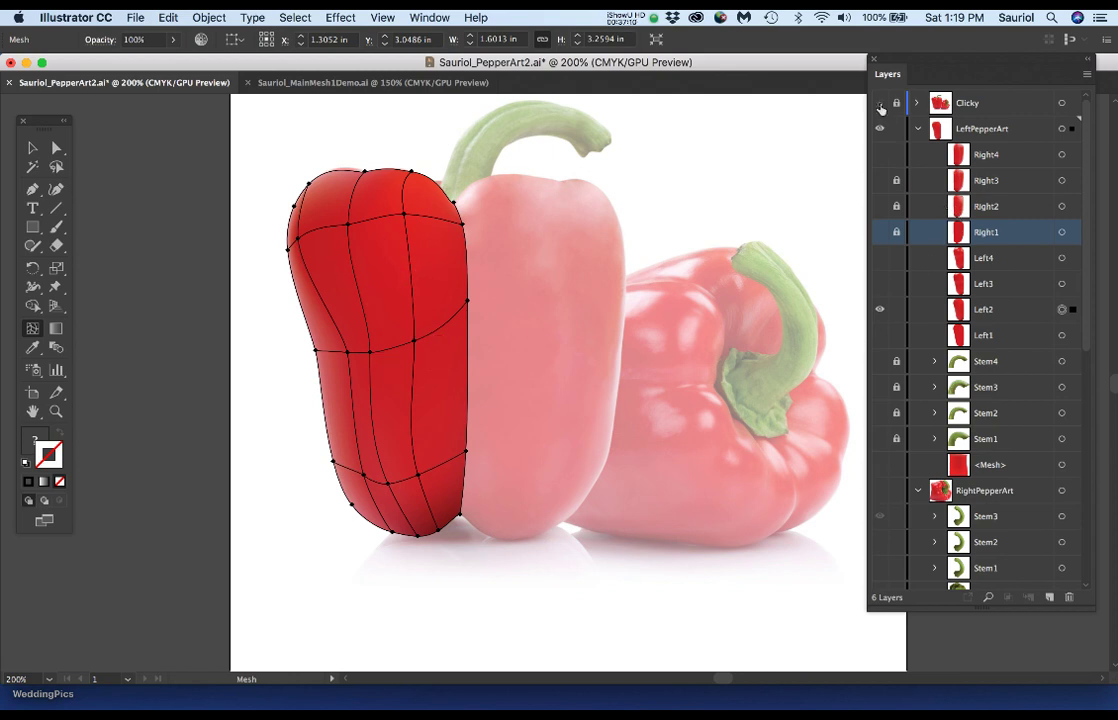
Compare the Left2 mesh with the Clicky photo, and briefly show Right1 beside it.
{"action": "left_click", "coordinate": [880, 104]}
{"action": "left_click", "coordinate": [880, 104]}
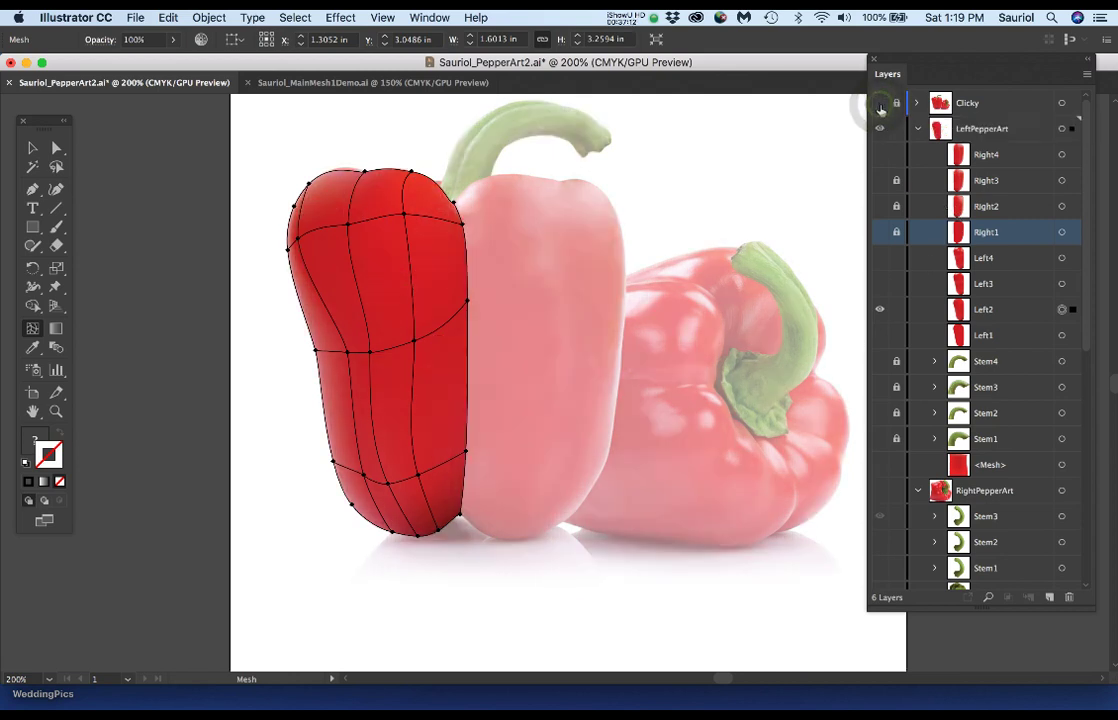
{"action": "left_click", "coordinate": [880, 233]}
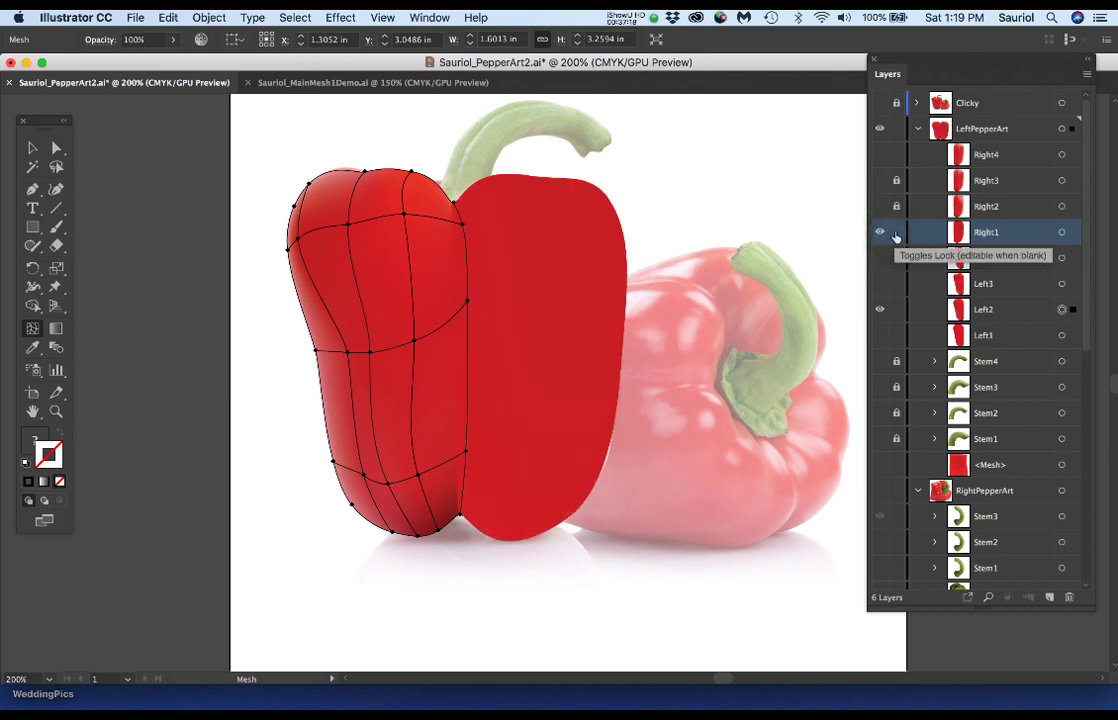
{"action": "left_click", "coordinate": [882, 232]}
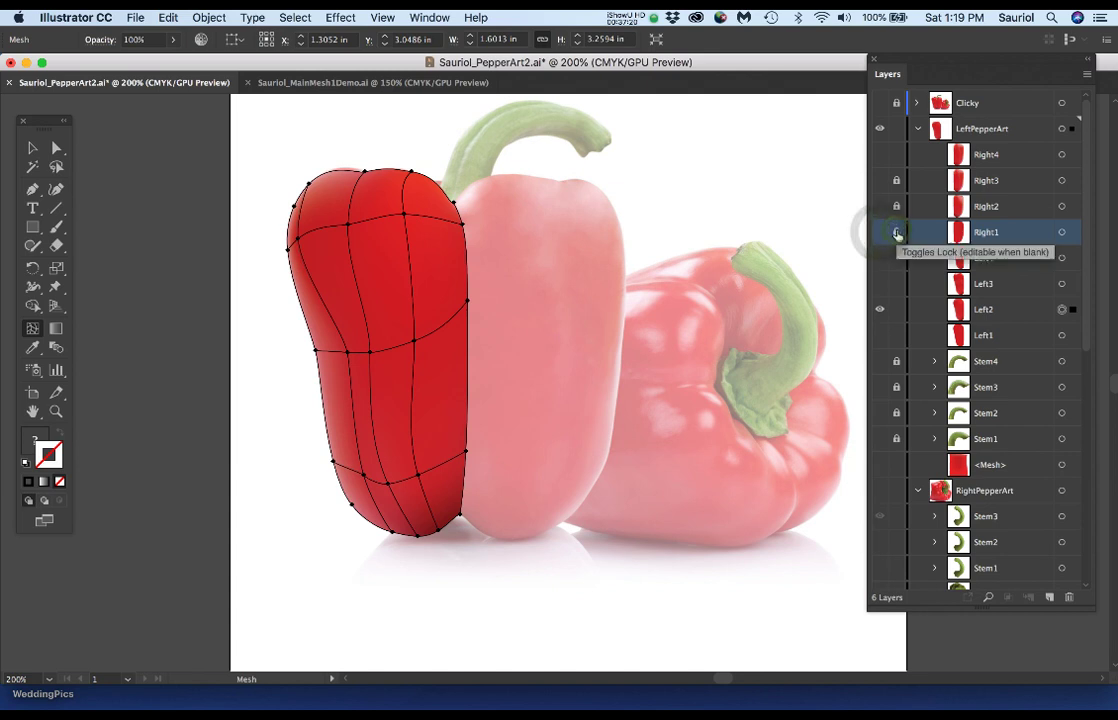
Lock Right1, Left4 and Left2, then show and select Left3 in place of Left2.
{"action": "left_click", "coordinate": [896, 232]}
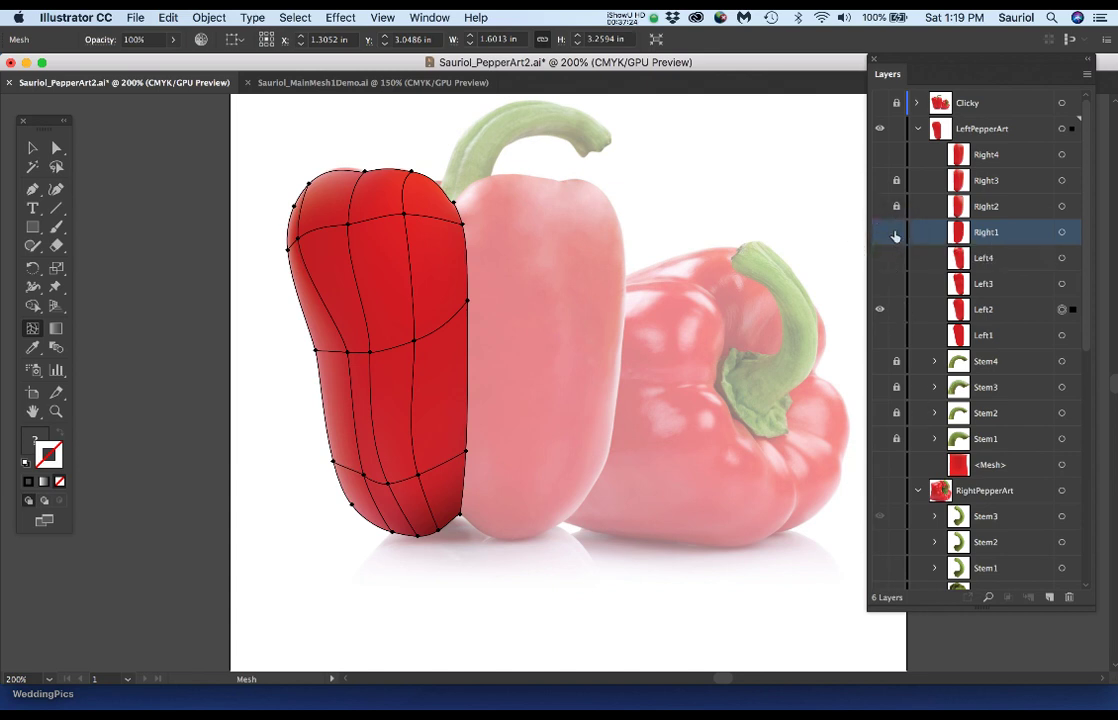
{"action": "left_click_drag", "start_coordinate": [895, 235], "coordinate": [896, 258]}
{"action": "left_click", "coordinate": [881, 311]}
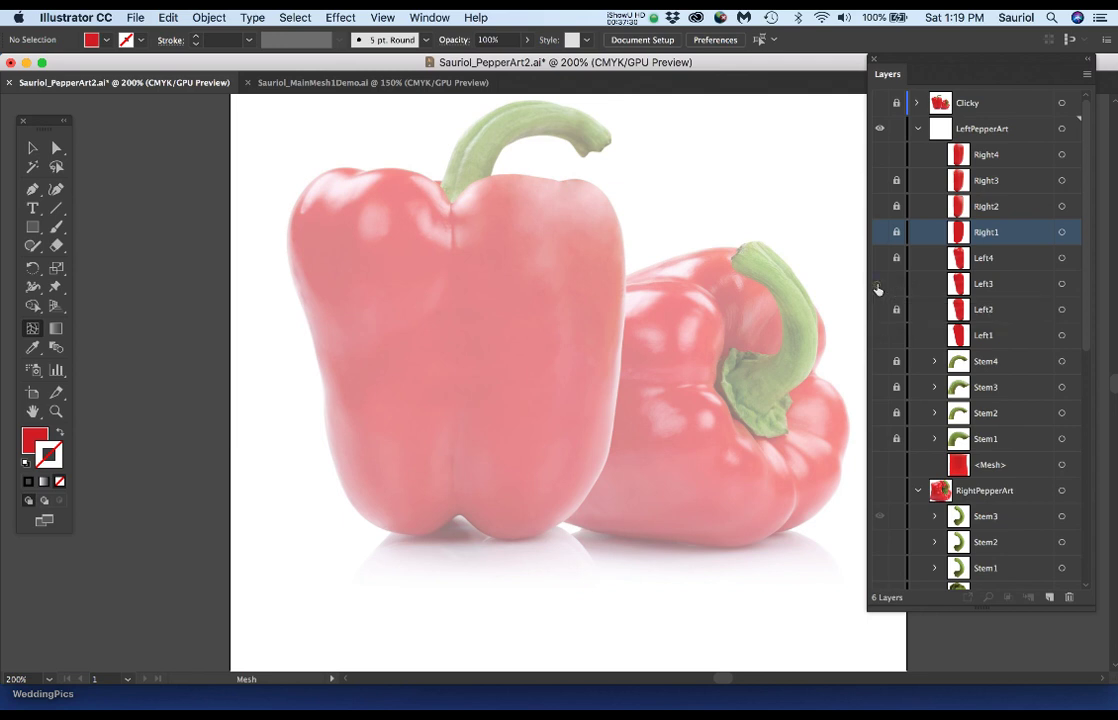
{"action": "left_click", "coordinate": [879, 285]}
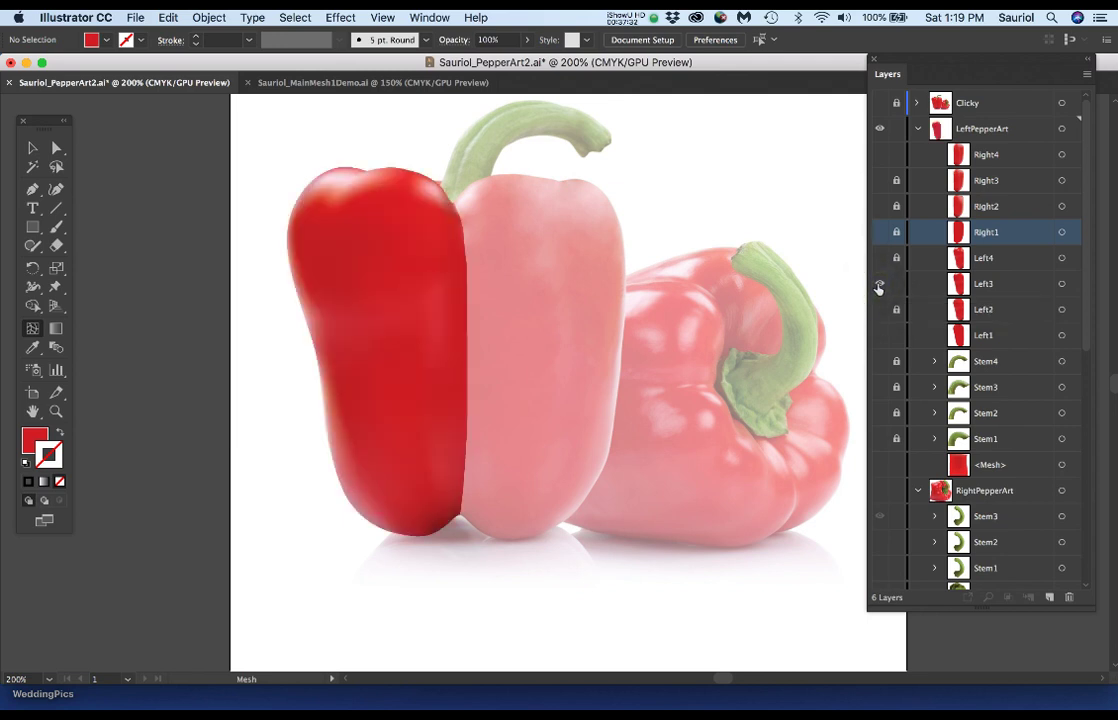
{"action": "left_click", "coordinate": [1063, 284]}
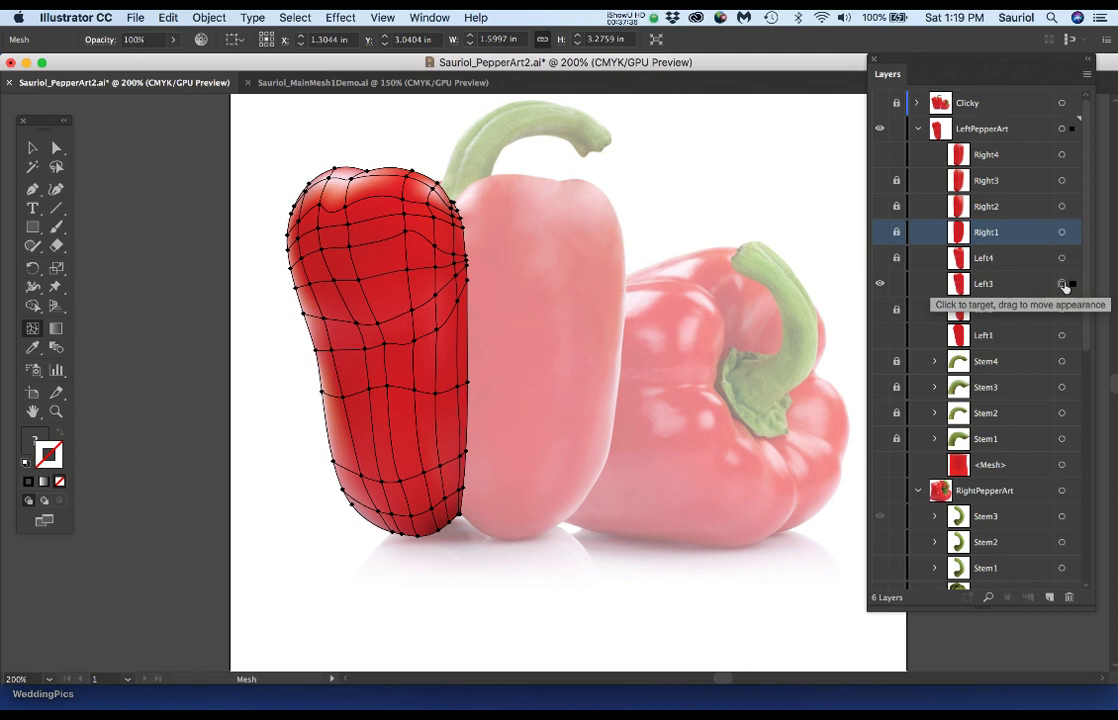
Show Left2 and Left4 along with Left3, and compare their mesh lines, leaving Left4 selected.
{"action": "left_click", "coordinate": [880, 309]}
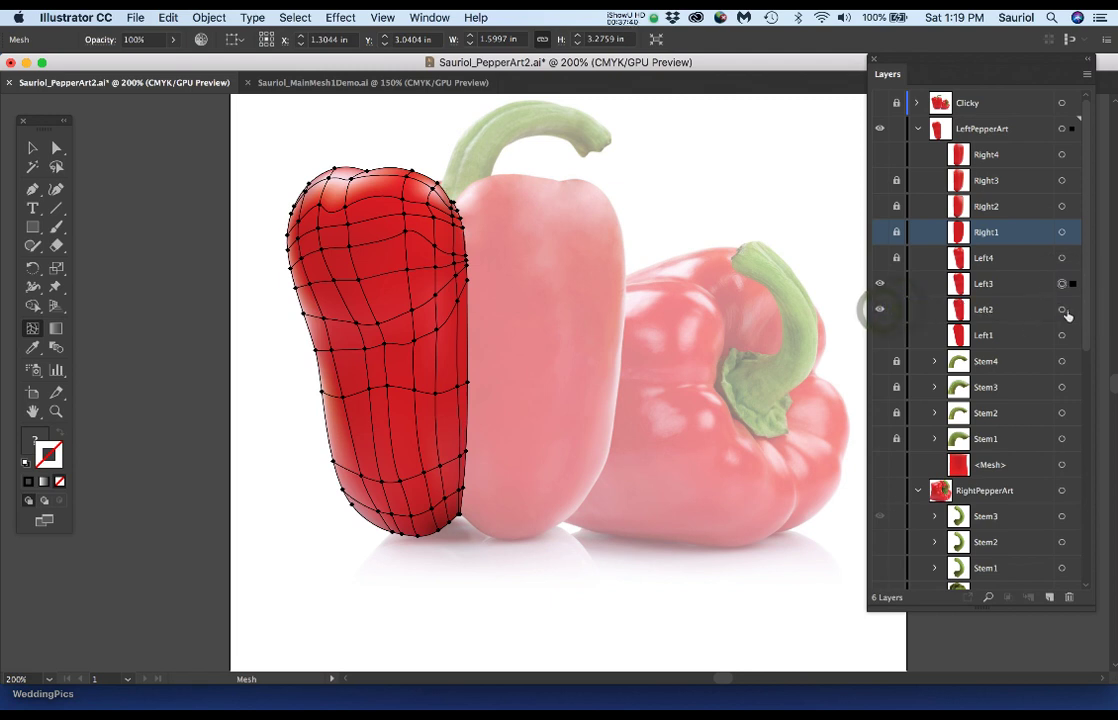
{"action": "left_click", "coordinate": [1064, 311]}
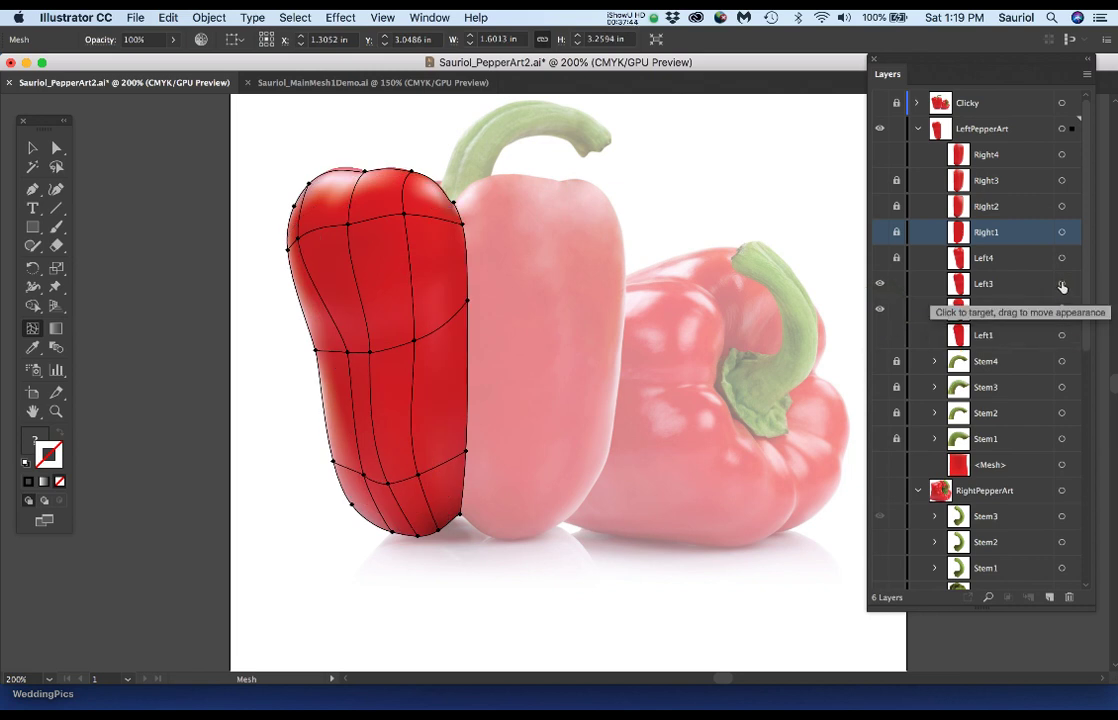
{"action": "left_click", "coordinate": [1063, 285]}
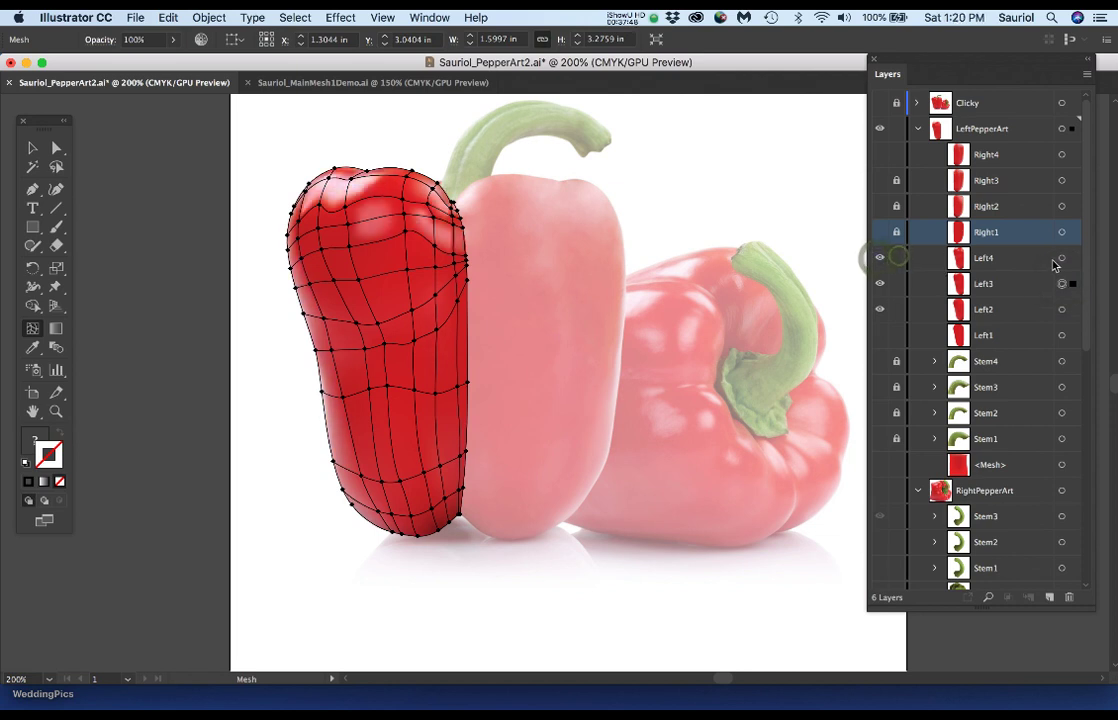
{"action": "left_click", "coordinate": [1061, 260]}
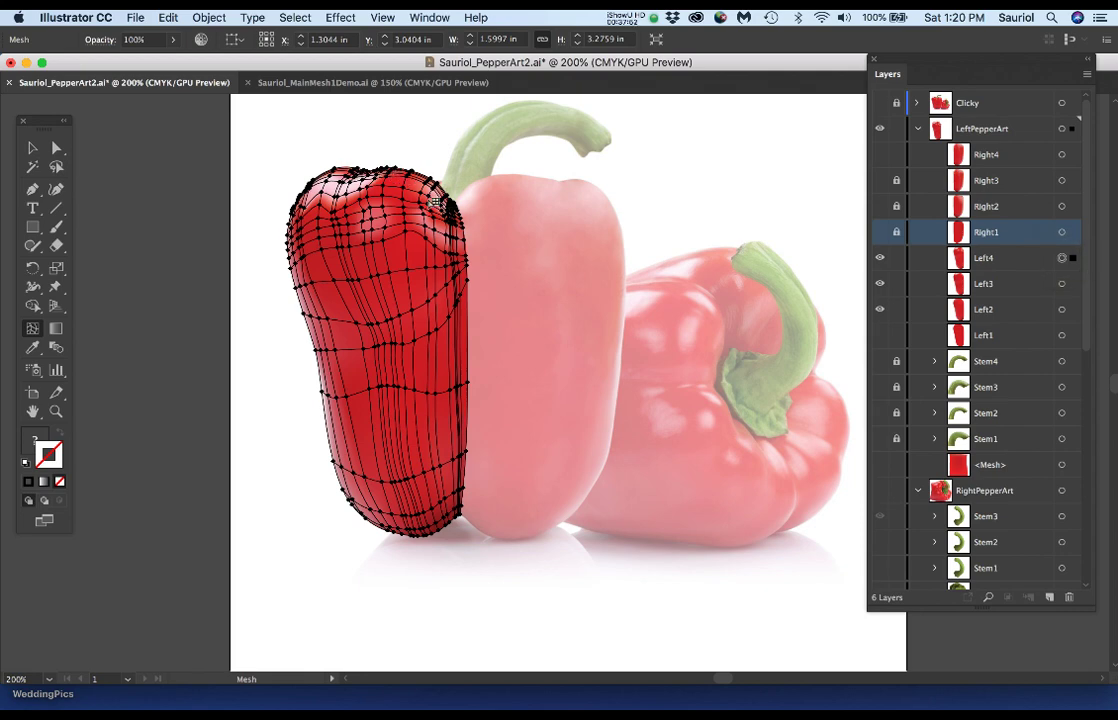
Examine the Left4 mesh lines around the notch below the stem, and deselect the mesh to study its shading up close.
{"action": "scroll", "coordinate": [434, 203], "scroll_direction": "up", "scroll_amount": 3}
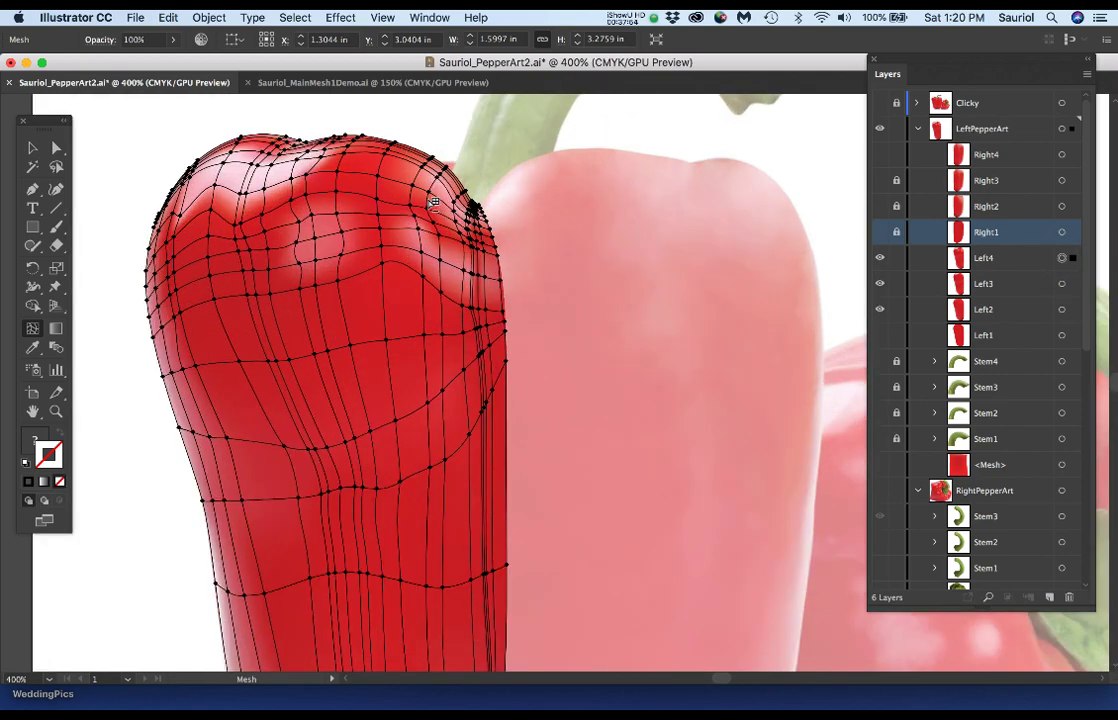
{"action": "scroll", "coordinate": [450, 200], "scroll_direction": "up", "scroll_amount": 2}
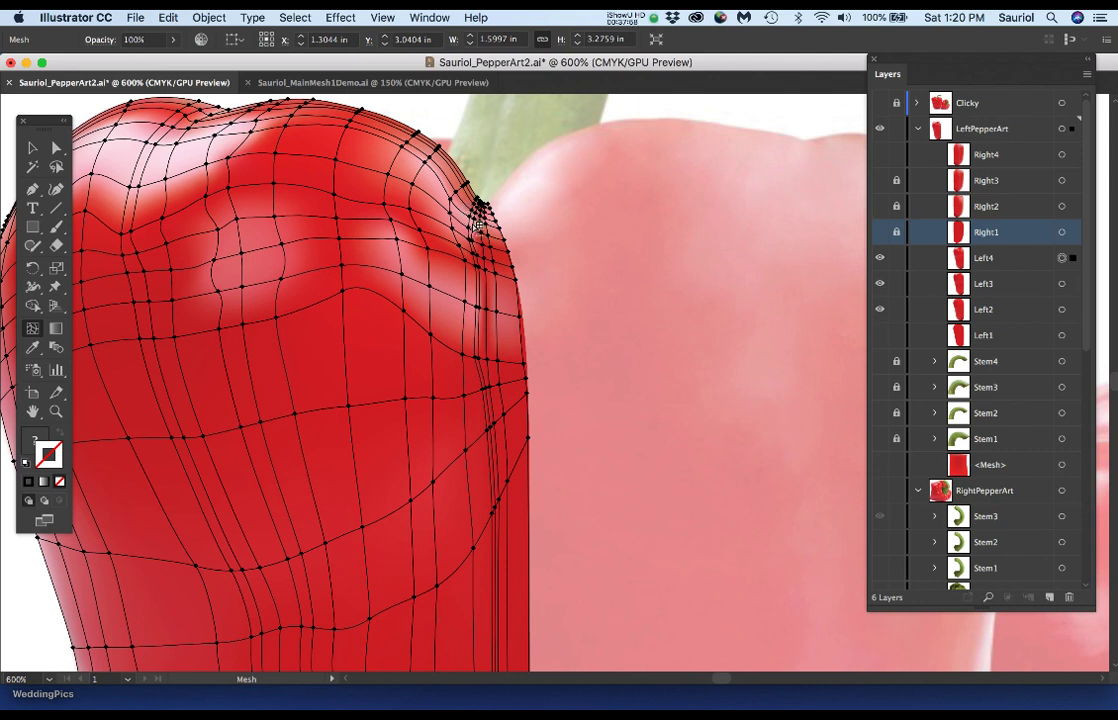
{"action": "key", "text": "super"}
{"action": "left_click", "coordinate": [671, 253], "text": "super"}
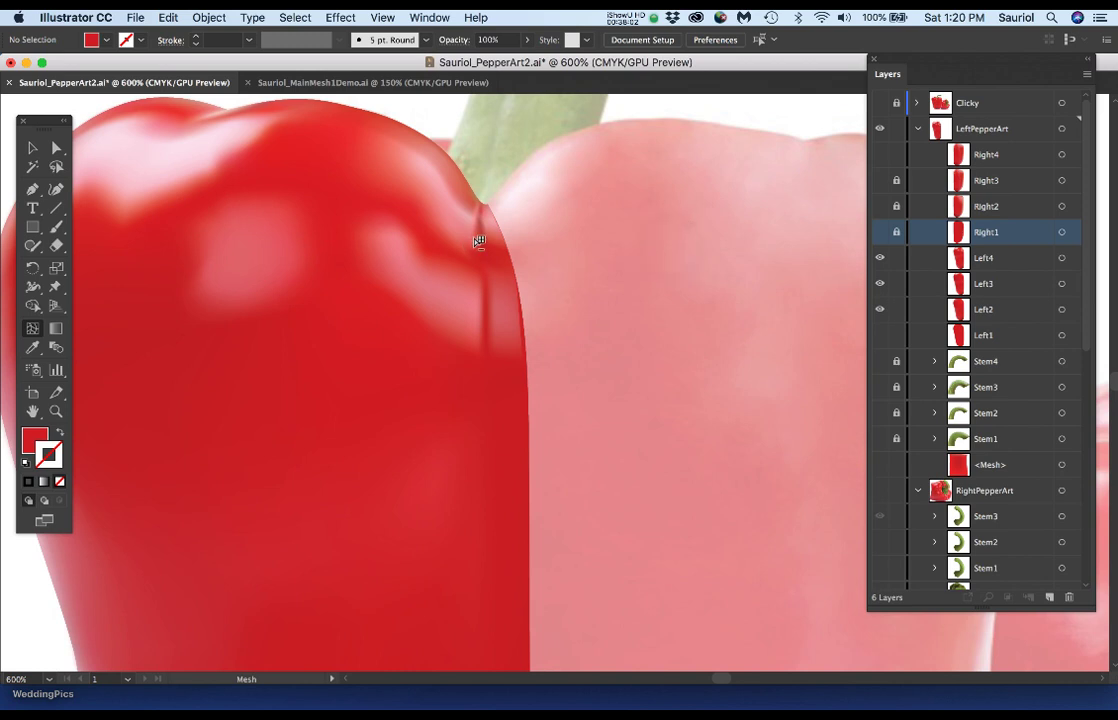
{"action": "key", "text": "super+equal"}
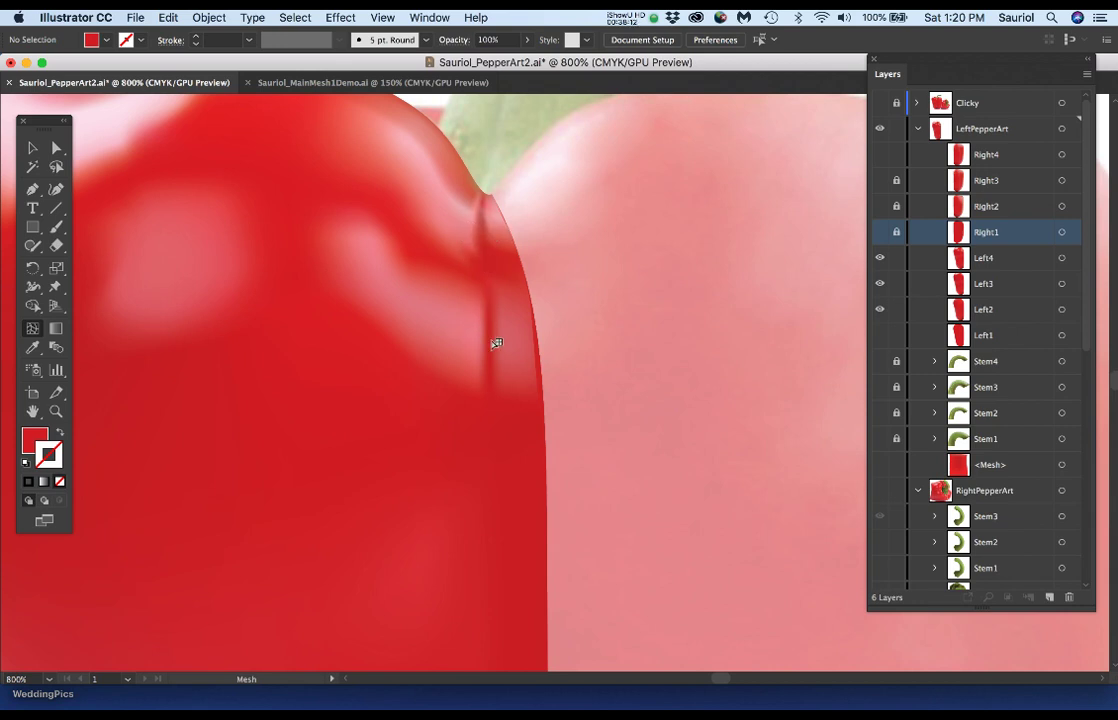
Compare the Left3 mesh near the notch without and with Left4 shown, leaving Left4 selected.
{"action": "left_click", "coordinate": [880, 260]}
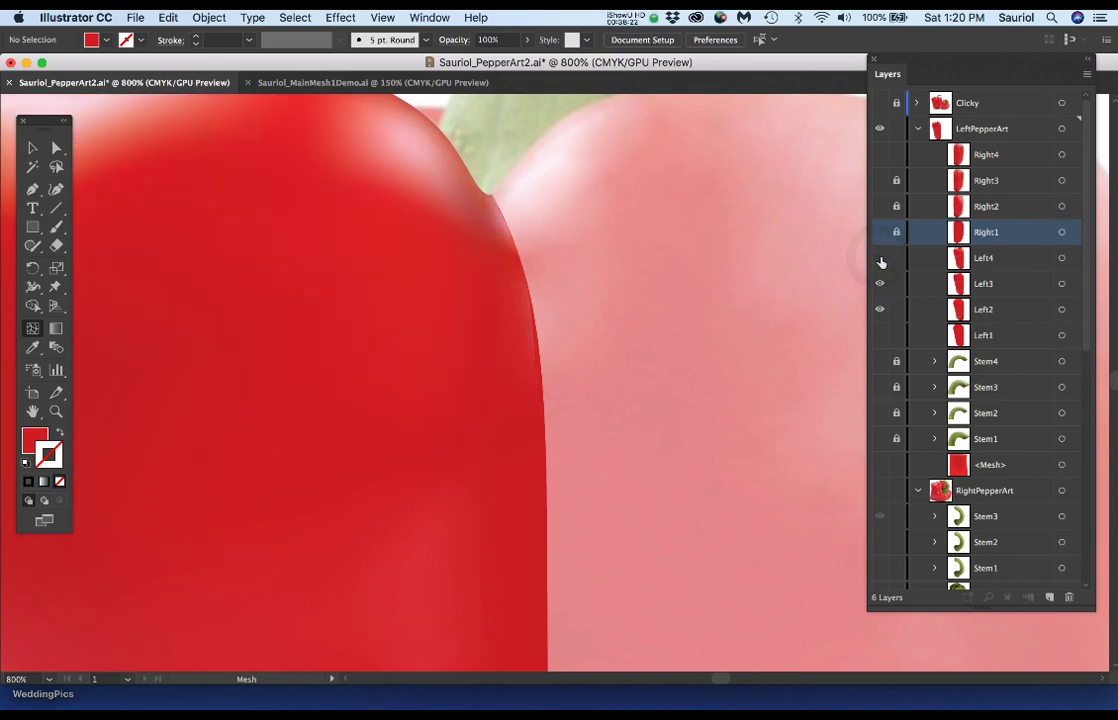
{"action": "key", "text": "super"}
{"action": "left_click", "coordinate": [408, 268], "text": "super"}
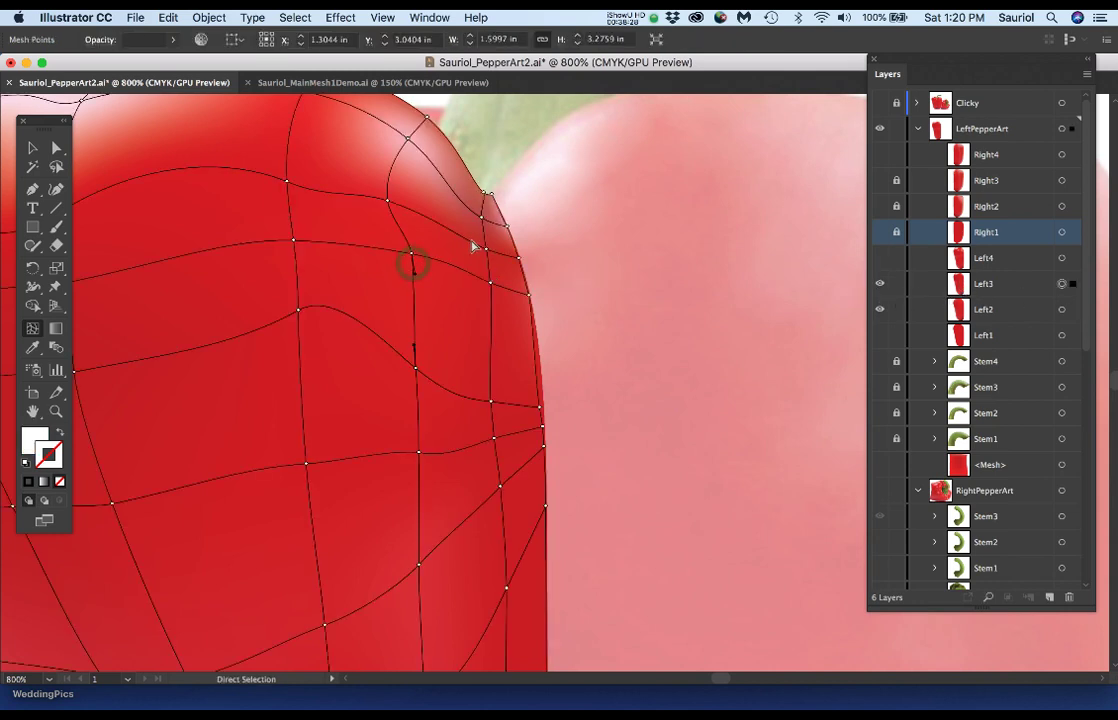
{"action": "left_click", "coordinate": [881, 261]}
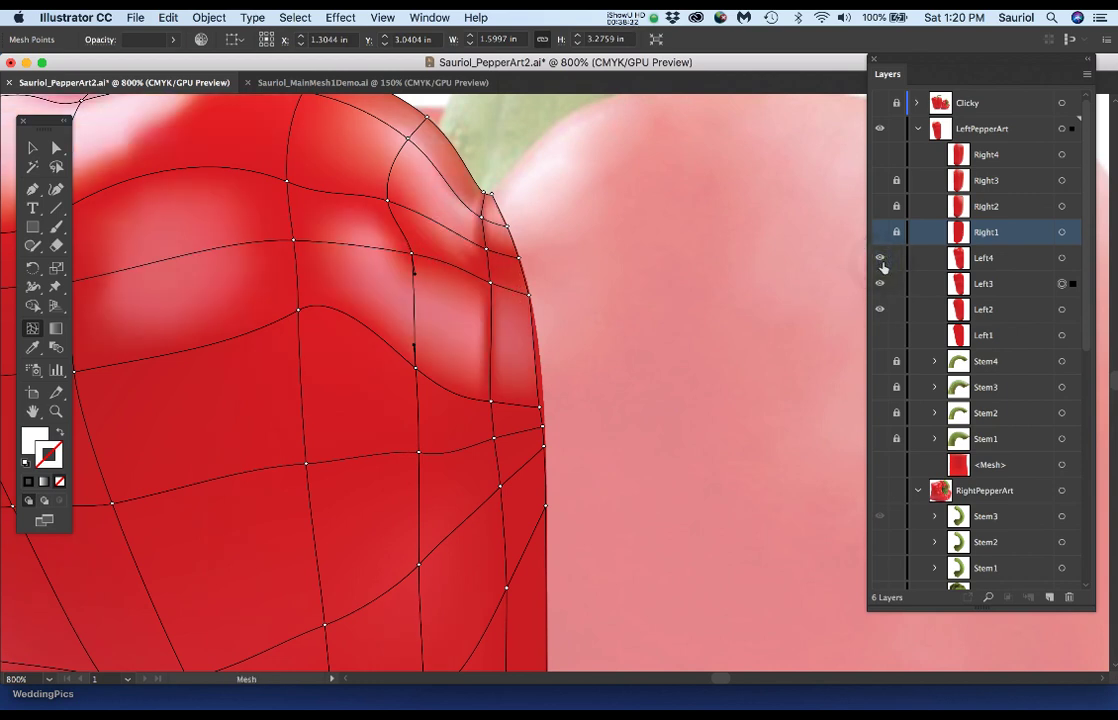
{"action": "left_click", "coordinate": [1061, 259]}
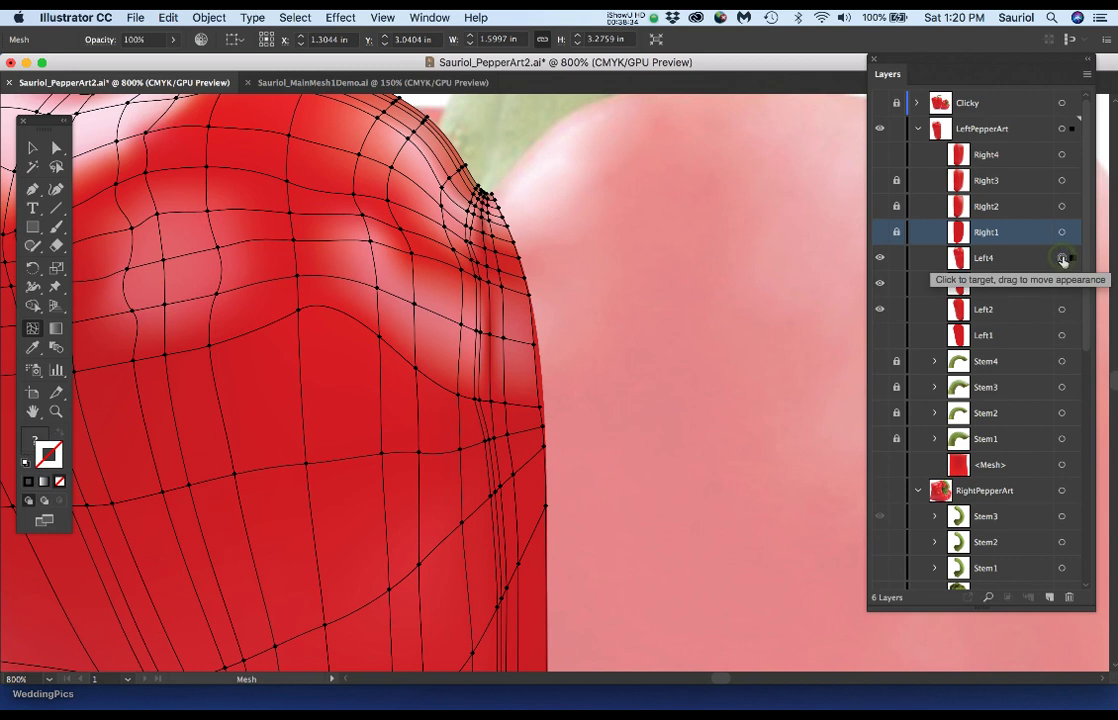
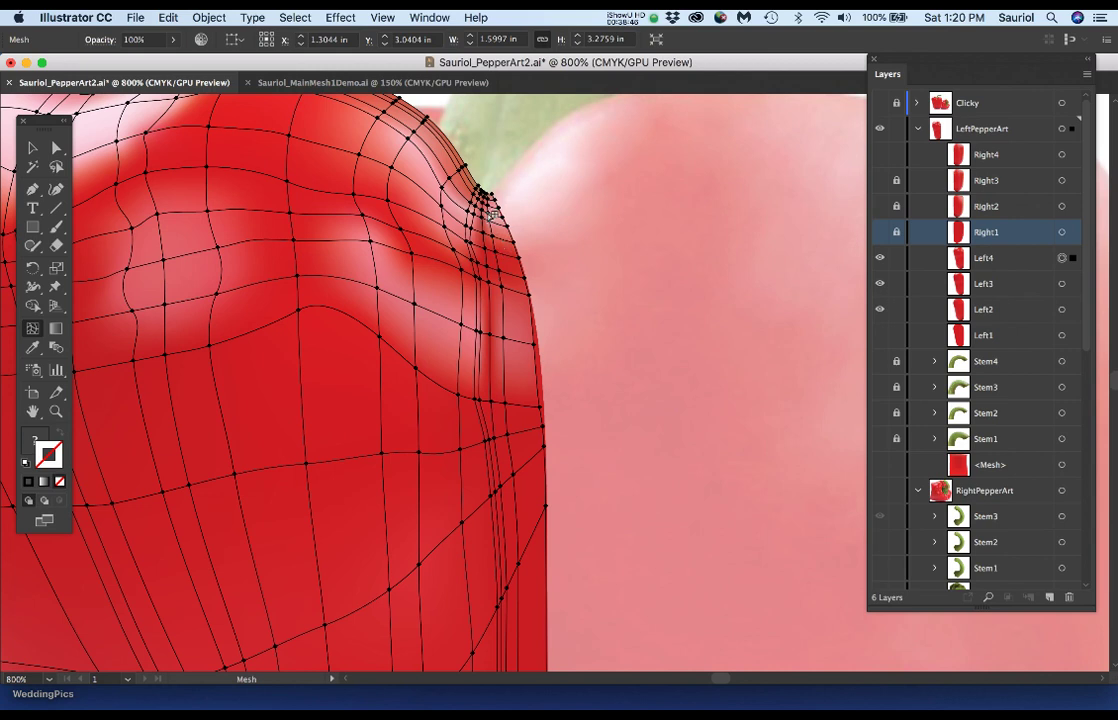
Hide Left4, hide and lock Left2, lock Left1, and select the Left3 mesh near the notch.
{"action": "left_click", "coordinate": [880, 285]}
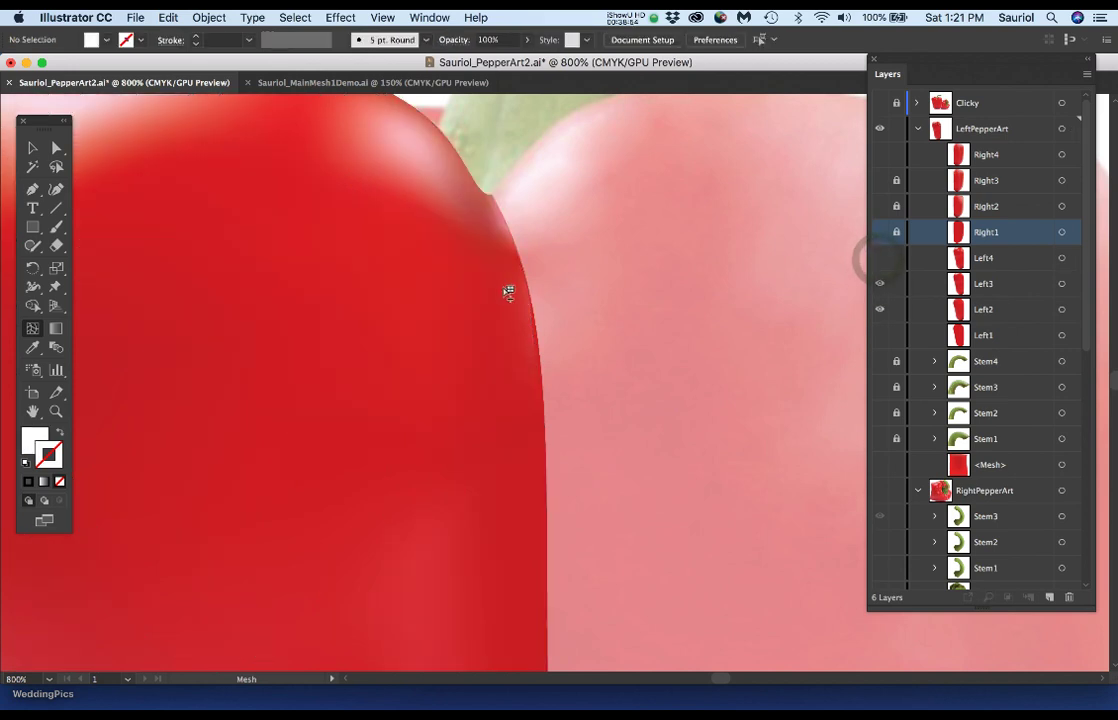
{"action": "left_click", "coordinate": [1016, 287]}
{"action": "left_click", "coordinate": [882, 310]}
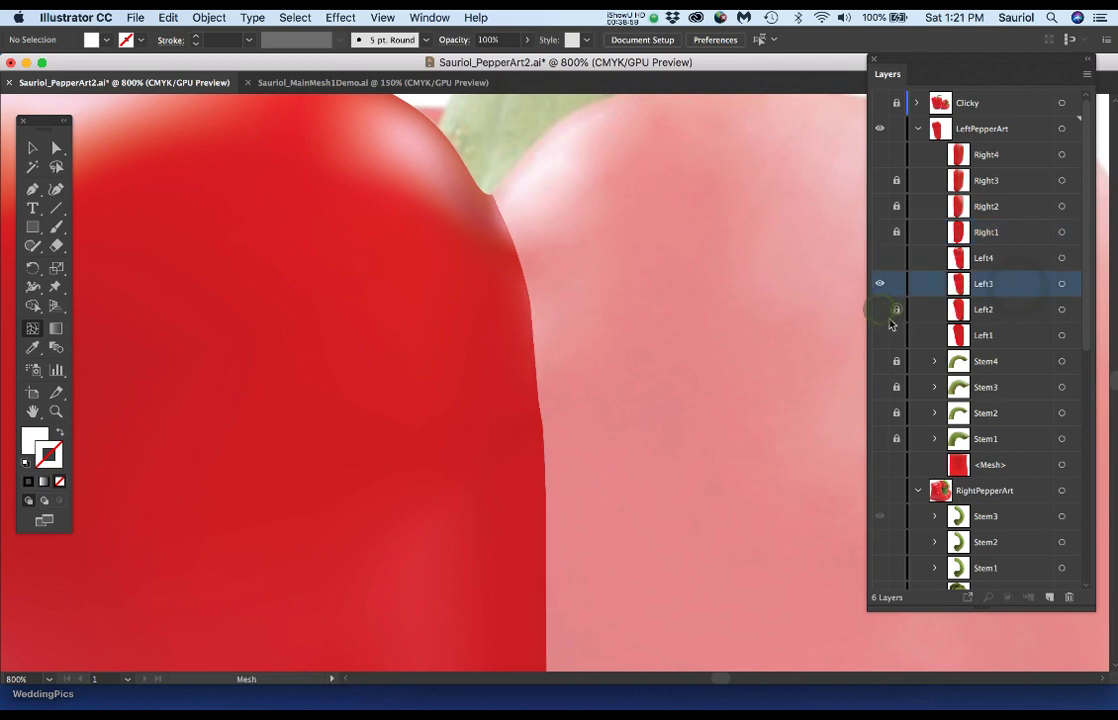
{"action": "left_click", "coordinate": [896, 335]}
{"action": "left_click", "coordinate": [501, 243], "text": "super"}
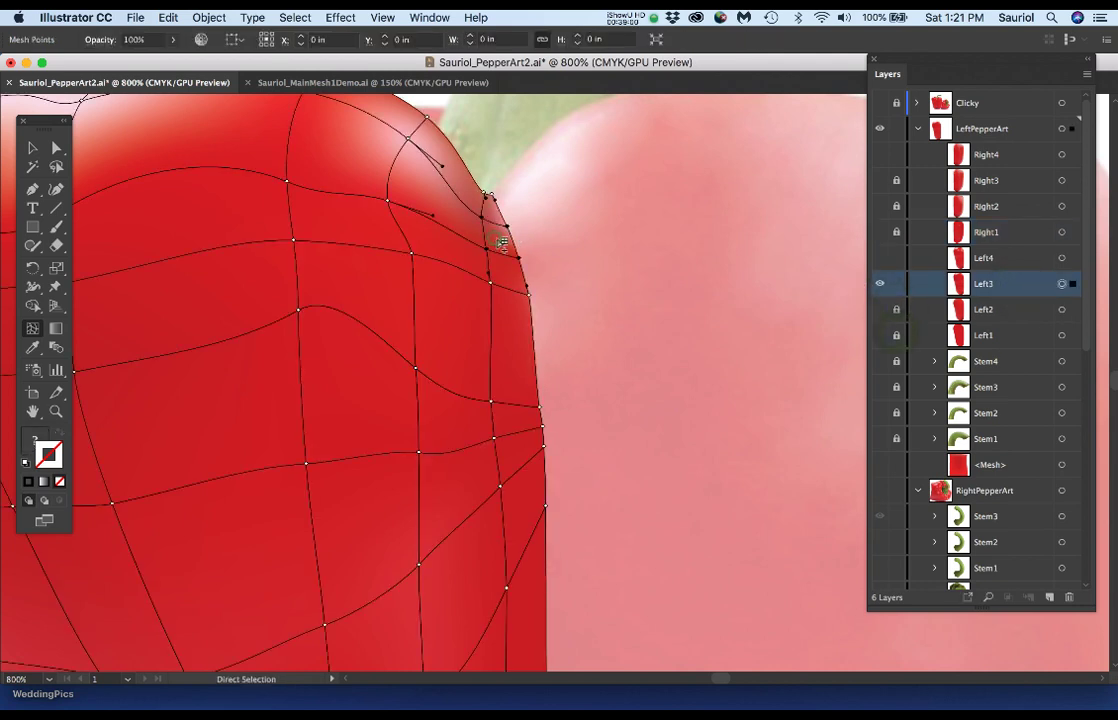
Show the Clicky photo beneath the Left3 mesh lines at a close view of the notch below the stem.
{"action": "left_click", "coordinate": [501, 243], "text": "super"}
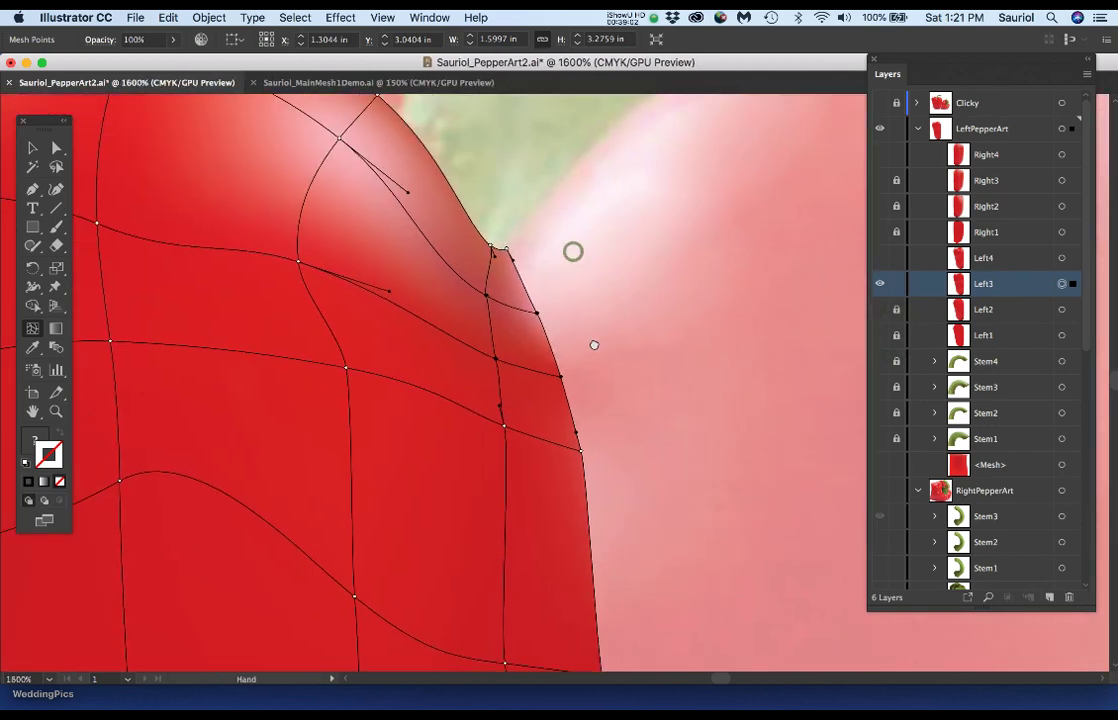
{"action": "left_click_drag", "start_coordinate": [594, 345], "coordinate": [604, 378]}
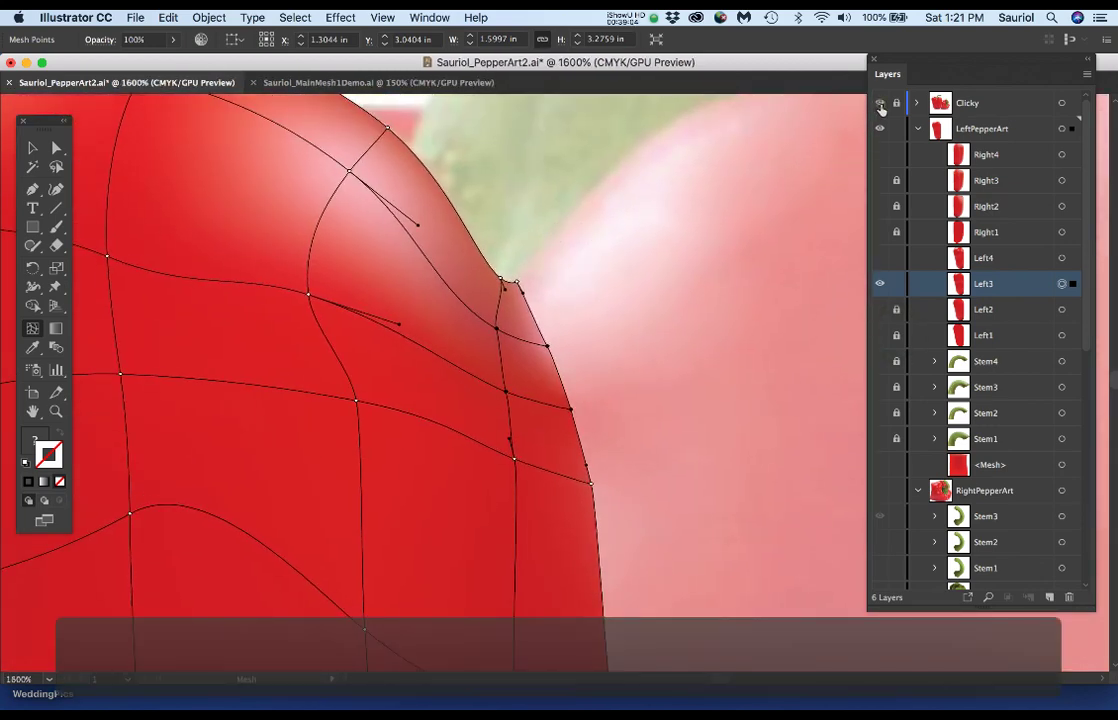
{"action": "left_click", "coordinate": [880, 104]}
{"action": "left_click", "coordinate": [539, 295], "text": "super"}
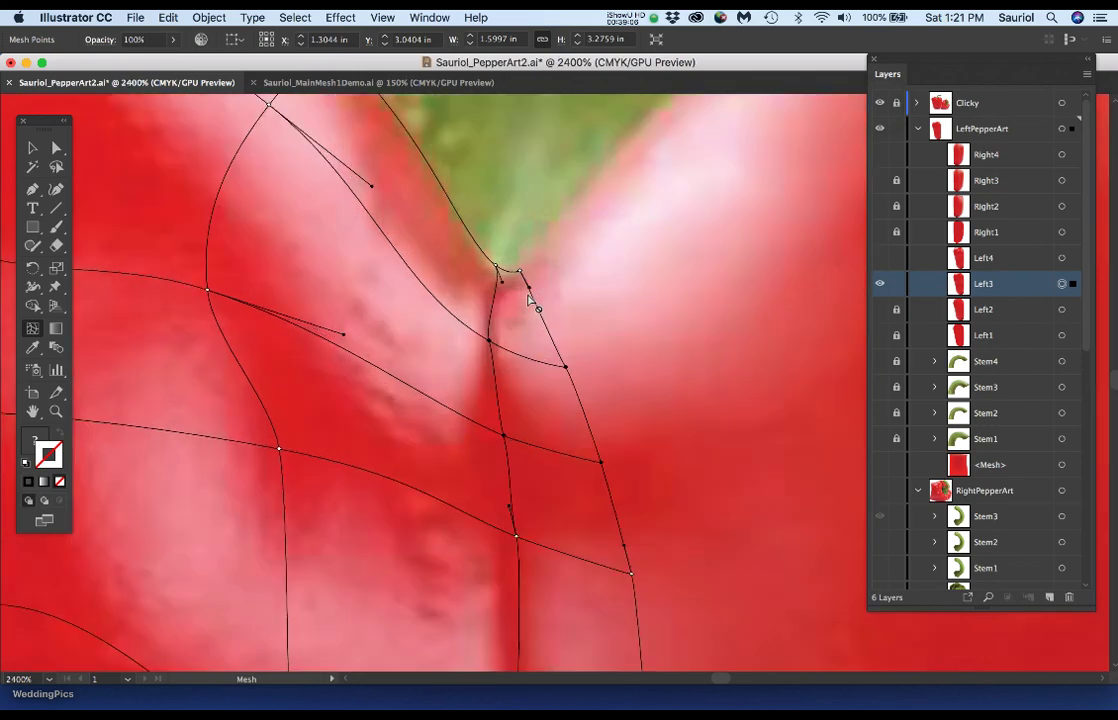
{"action": "left_click", "coordinate": [529, 298], "text": "super"}
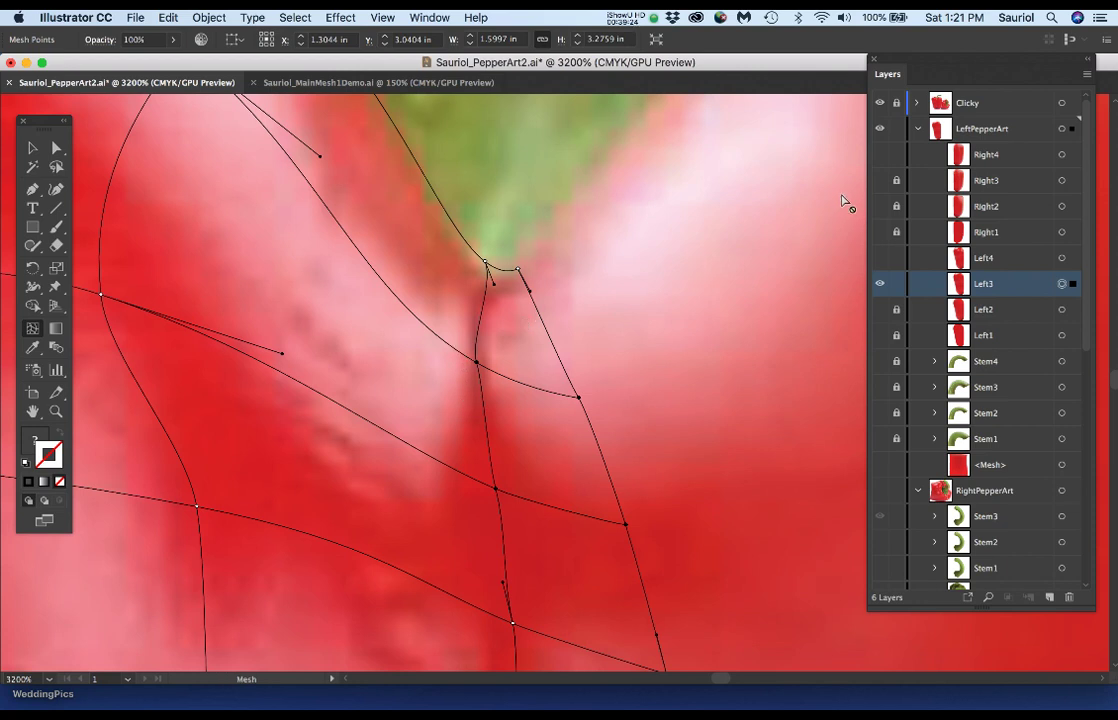
{"action": "left_click", "coordinate": [878, 104]}
Add a mesh line to Left3 beside the dark crease, colour its new point light pink sampled from the photo, and check the shading.
{"action": "left_click", "coordinate": [449, 343]}
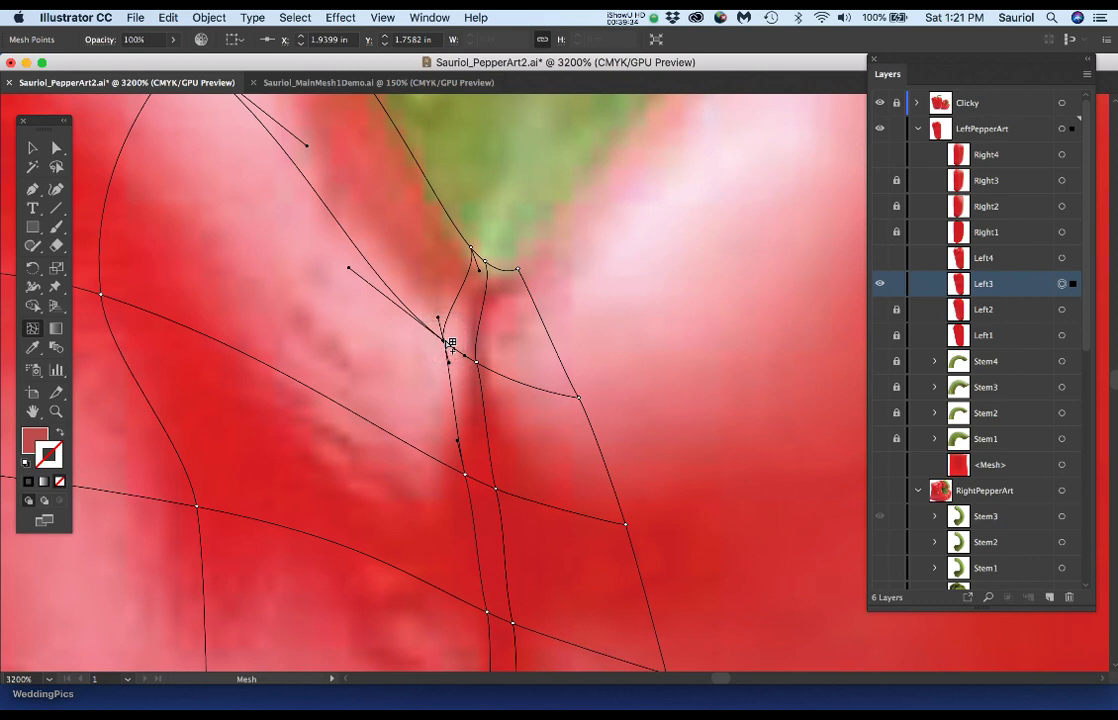
{"action": "key", "text": "i"}
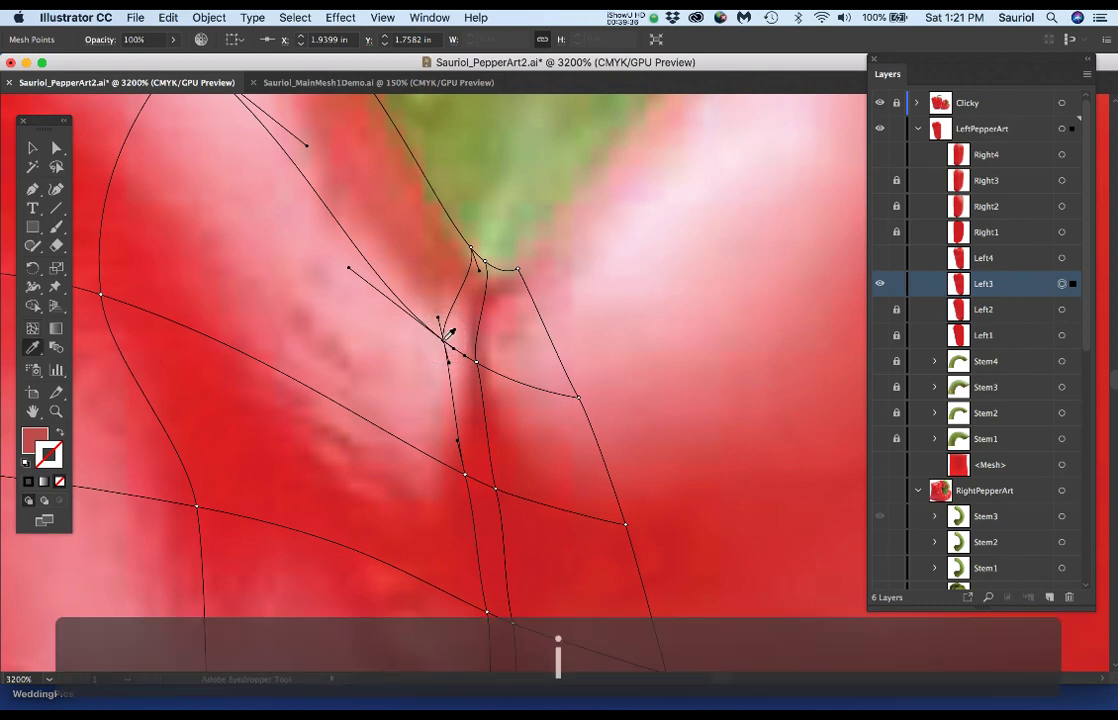
{"action": "left_click", "coordinate": [435, 344]}
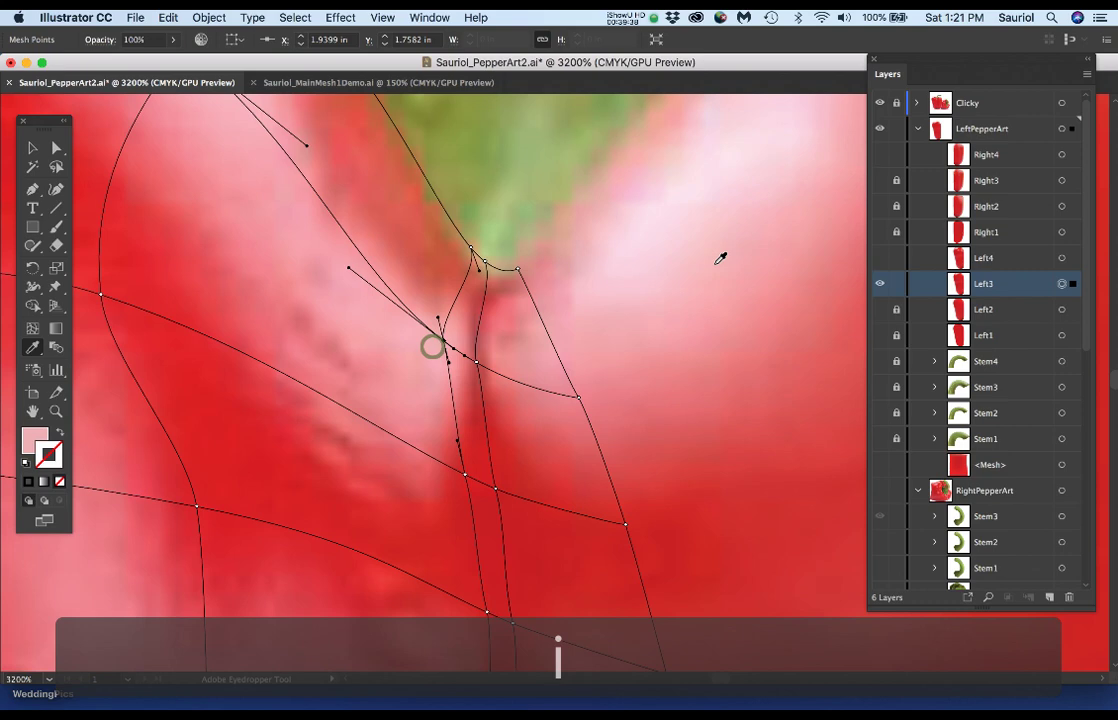
{"action": "left_click", "coordinate": [880, 103]}
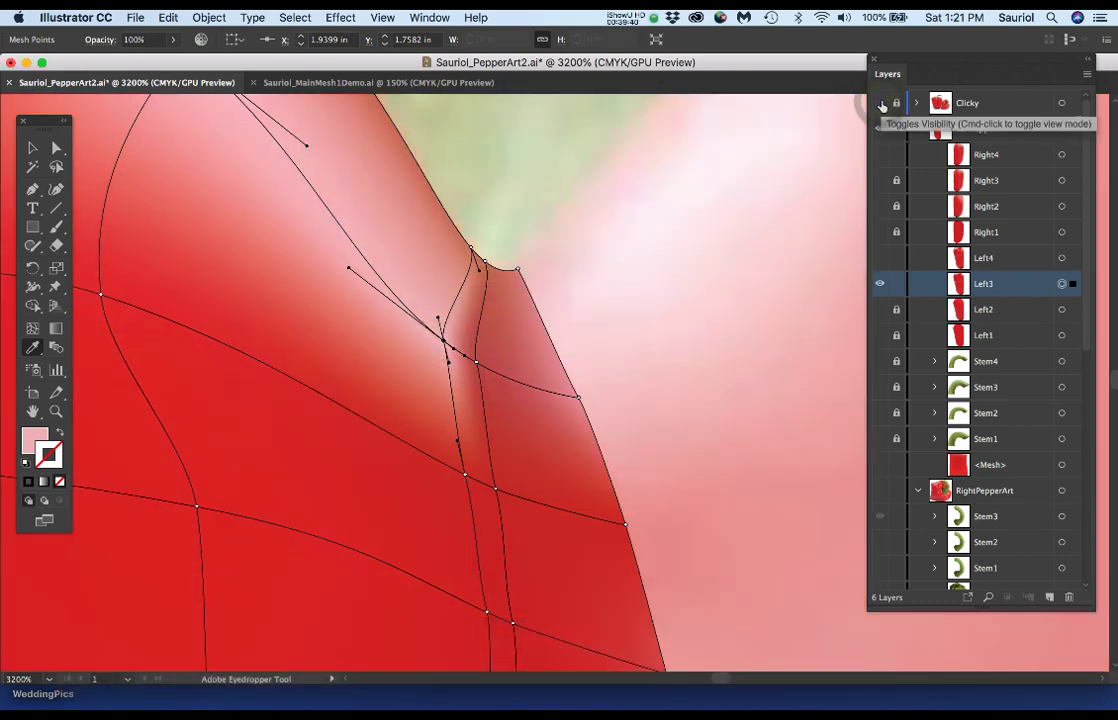
{"action": "left_click", "coordinate": [880, 103]}
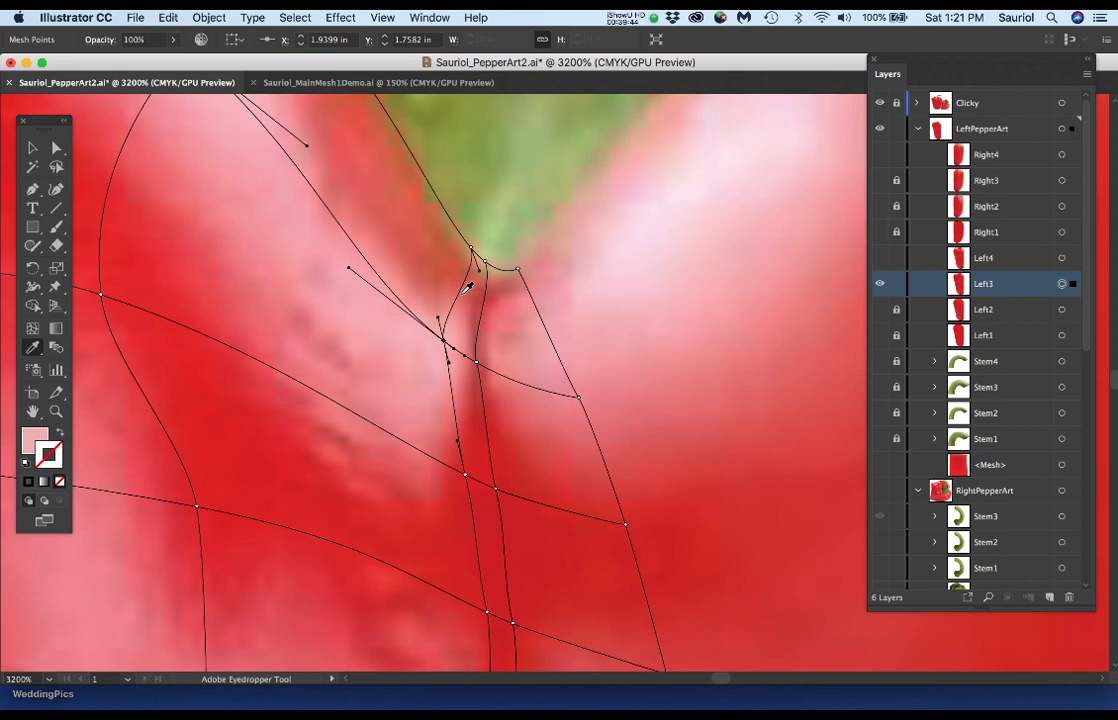
Move the new mesh line's end point up along the stem edge of Left3 and swing its handle so the line runs nearly vertical.
{"action": "left_click", "coordinate": [471, 245]}
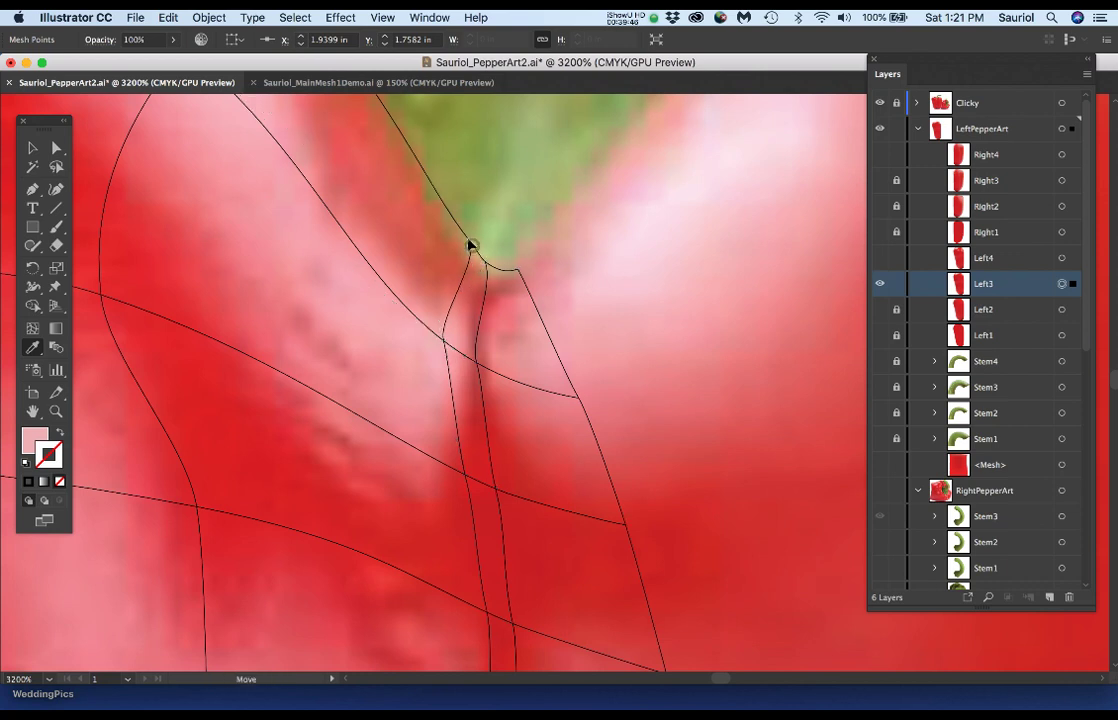
{"action": "left_click_drag", "start_coordinate": [455, 229], "coordinate": [447, 219]}
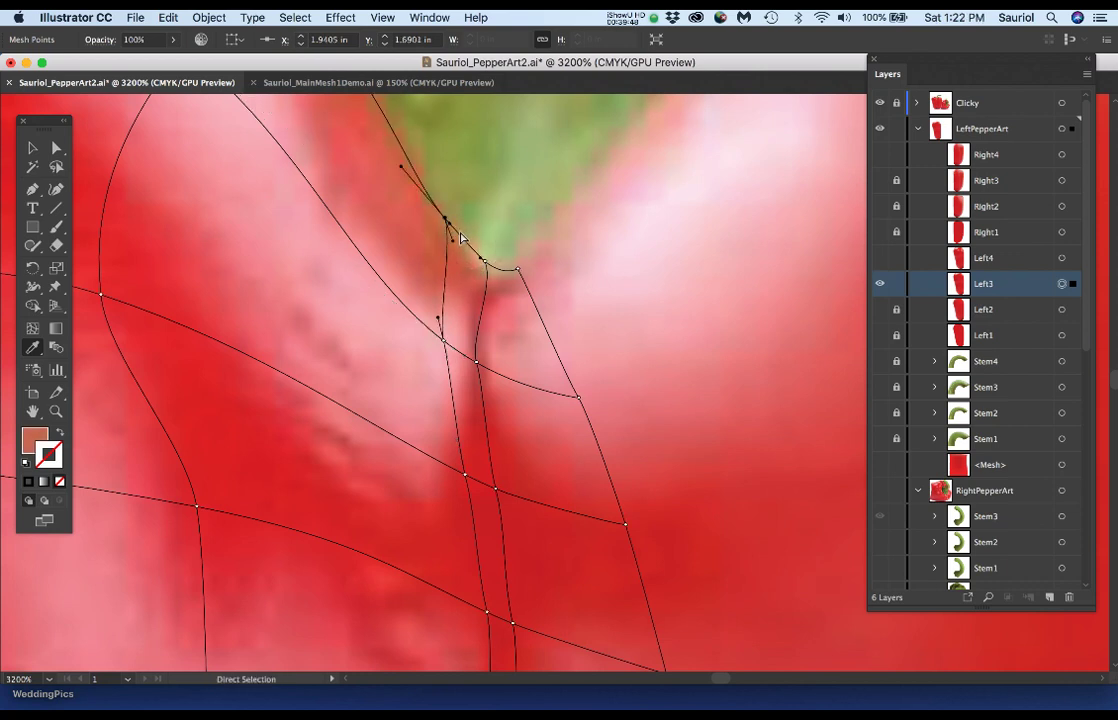
{"action": "left_click", "coordinate": [454, 231]}
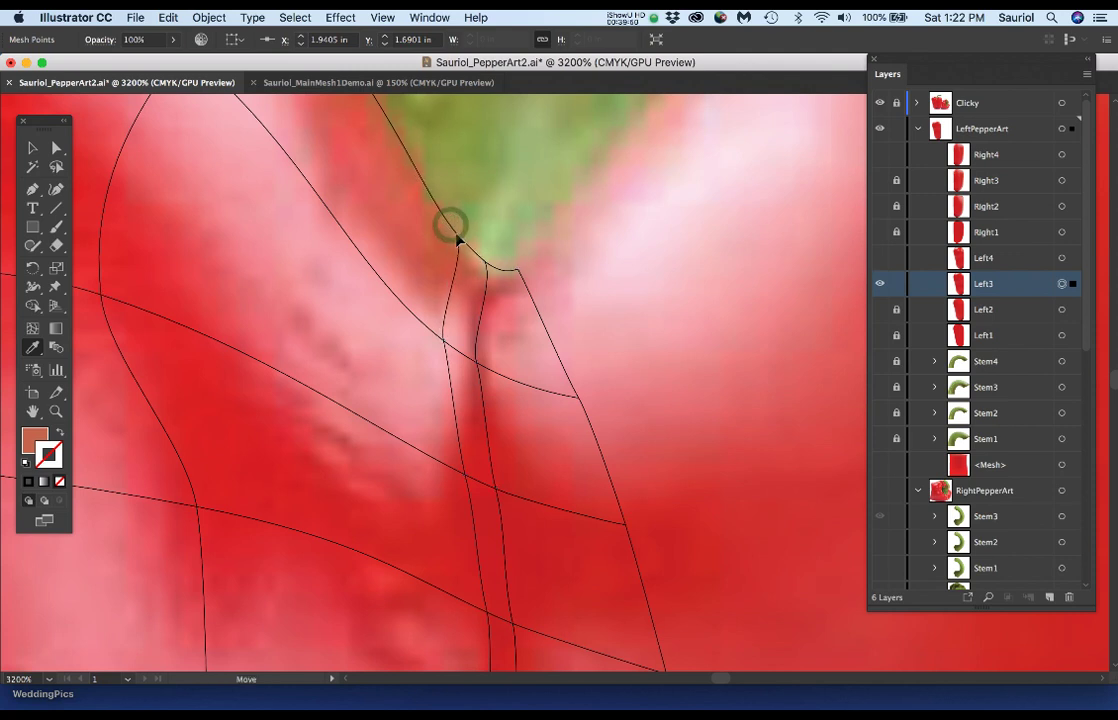
{"action": "left_click_drag", "start_coordinate": [451, 234], "coordinate": [455, 237]}
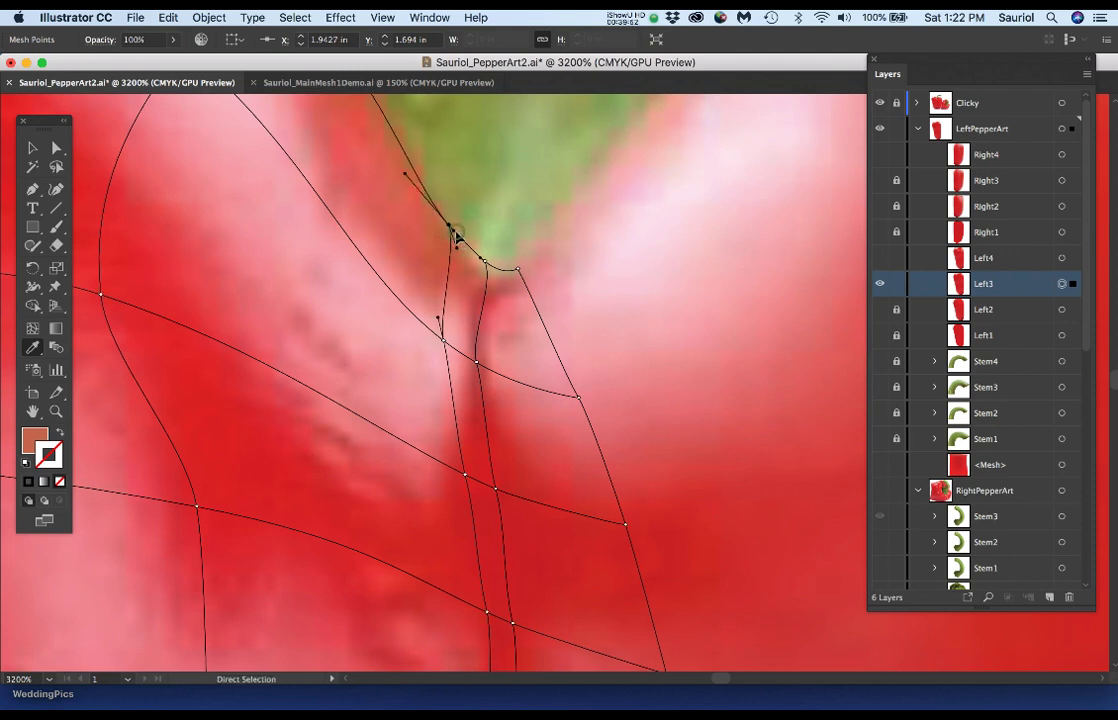
{"action": "left_click", "coordinate": [455, 235]}
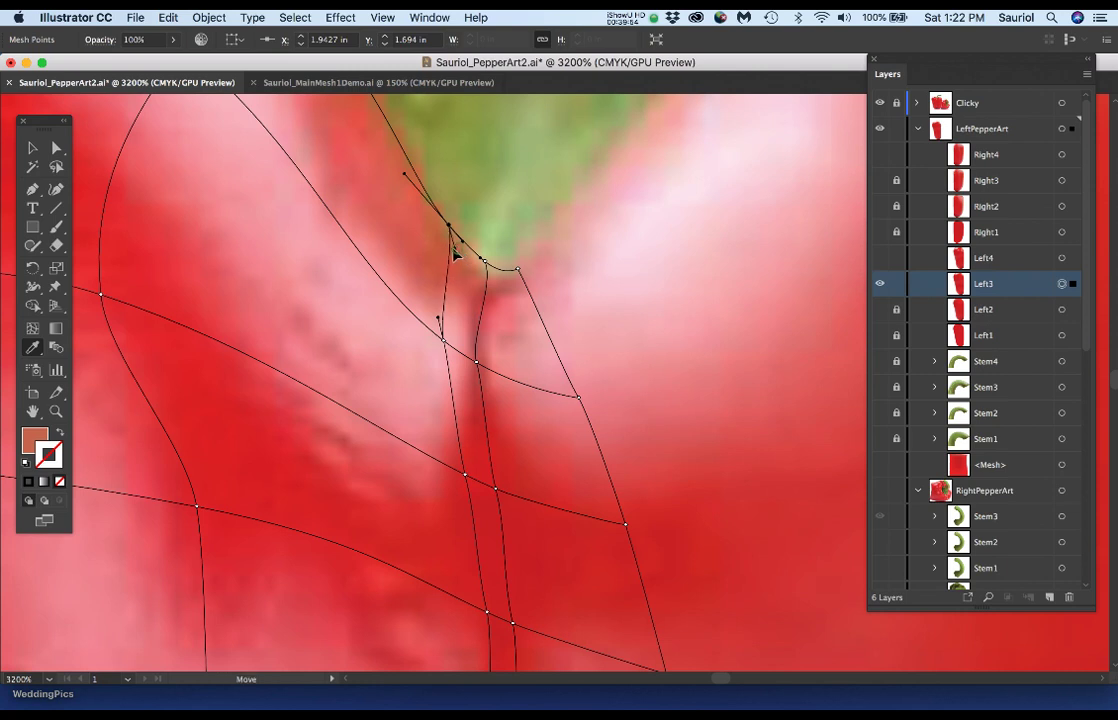
{"action": "left_click", "coordinate": [455, 247]}
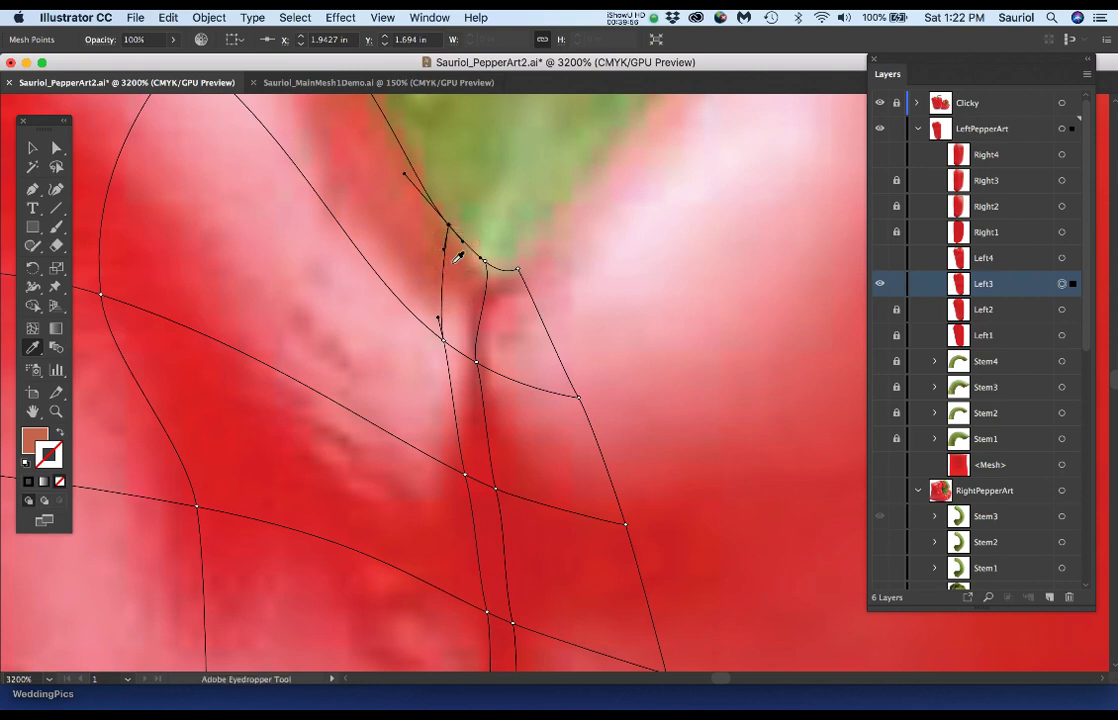
Add a cross mesh line to Left3 just below the stem and colour its two points by the crease with reds sampled from the photo.
{"action": "key", "text": "u"}
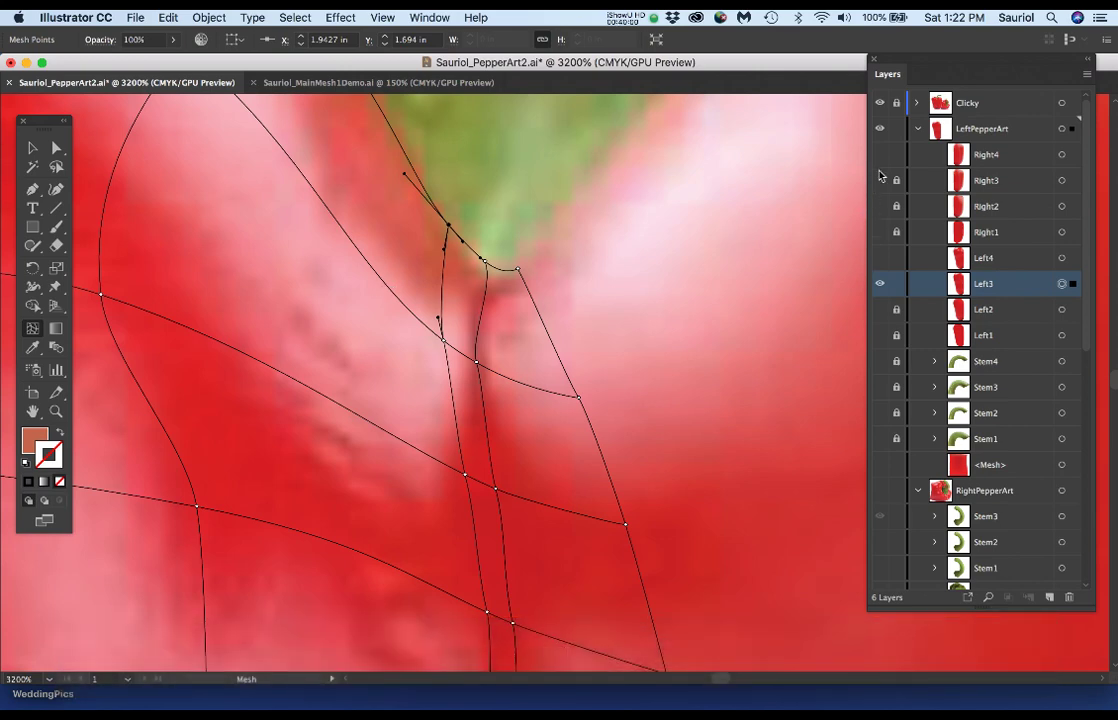
{"action": "left_click", "coordinate": [878, 104]}
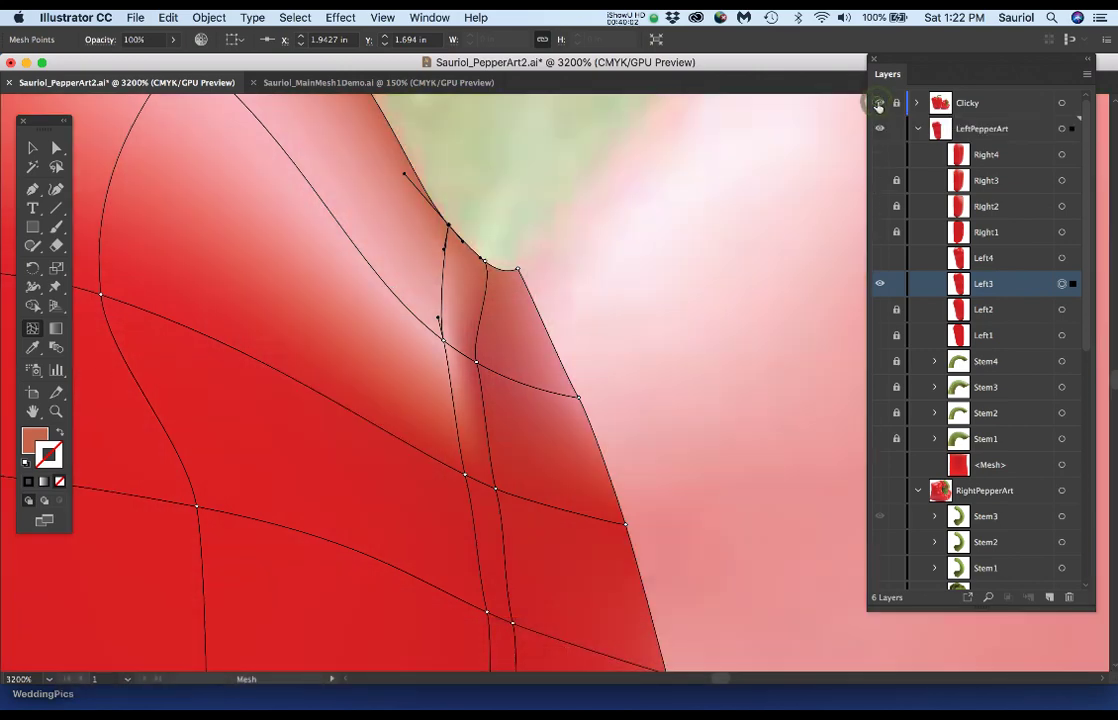
{"action": "left_click", "coordinate": [878, 104]}
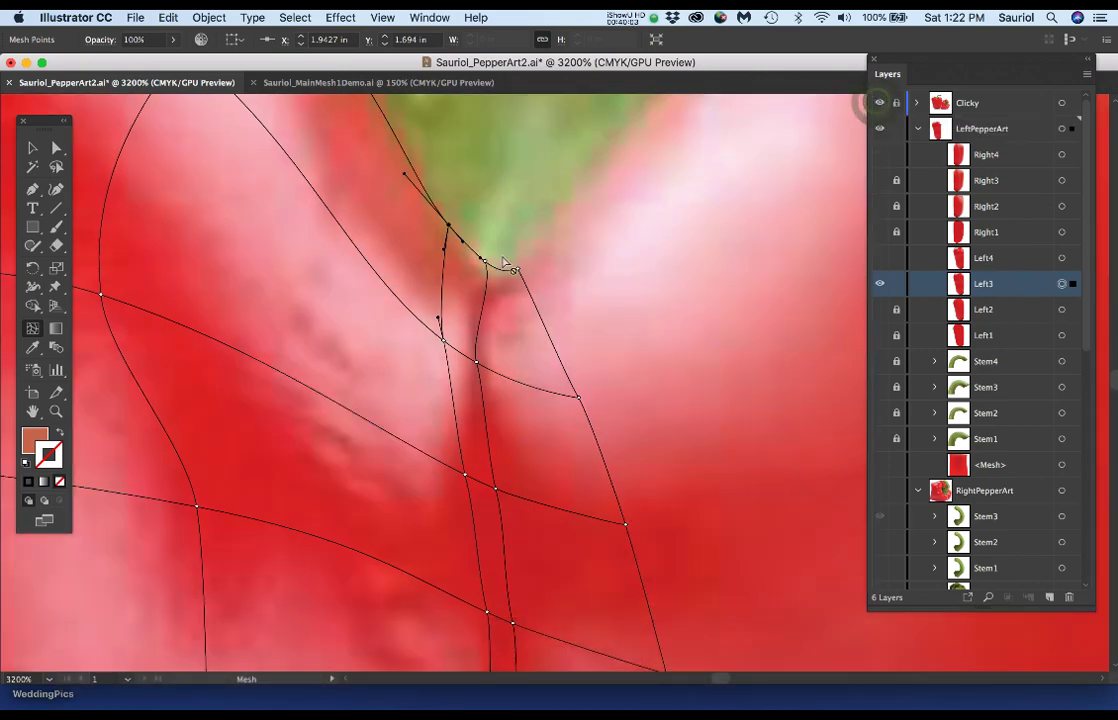
{"action": "left_click", "coordinate": [449, 275]}
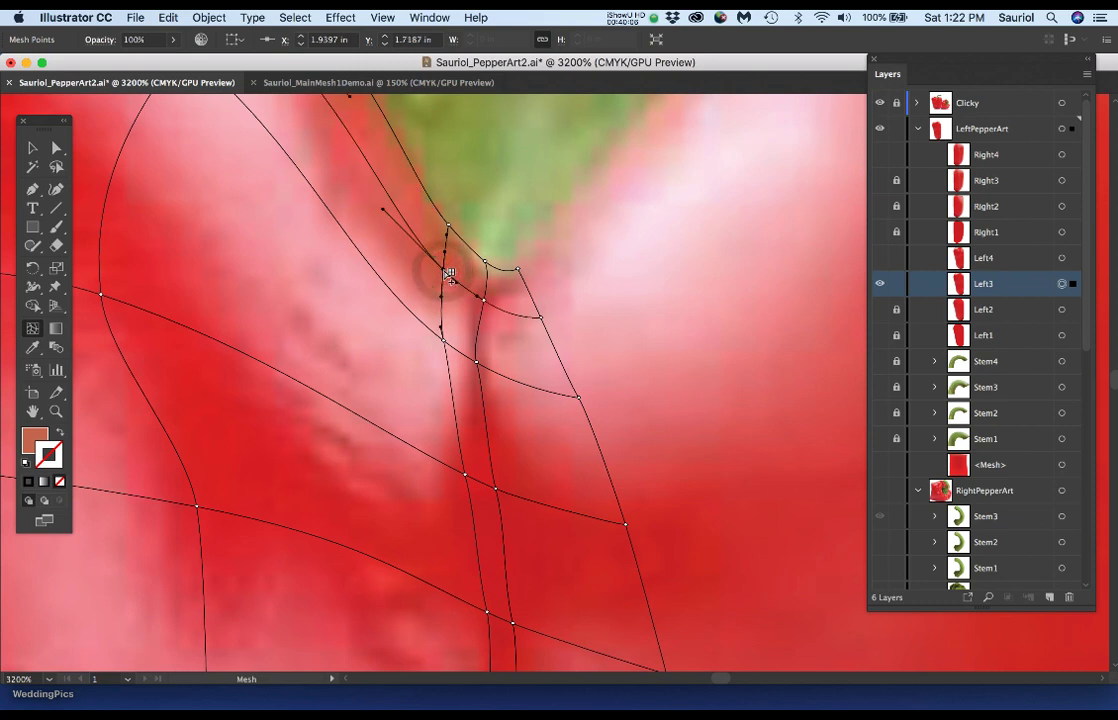
{"action": "key", "text": "i"}
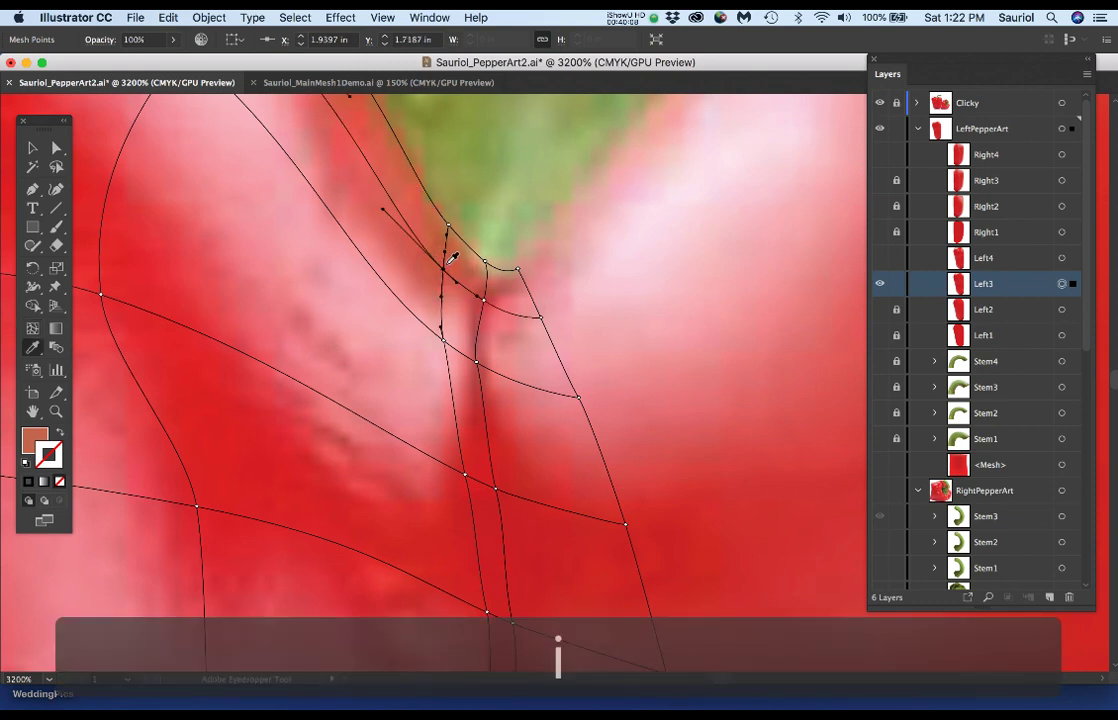
{"action": "key", "text": "super"}
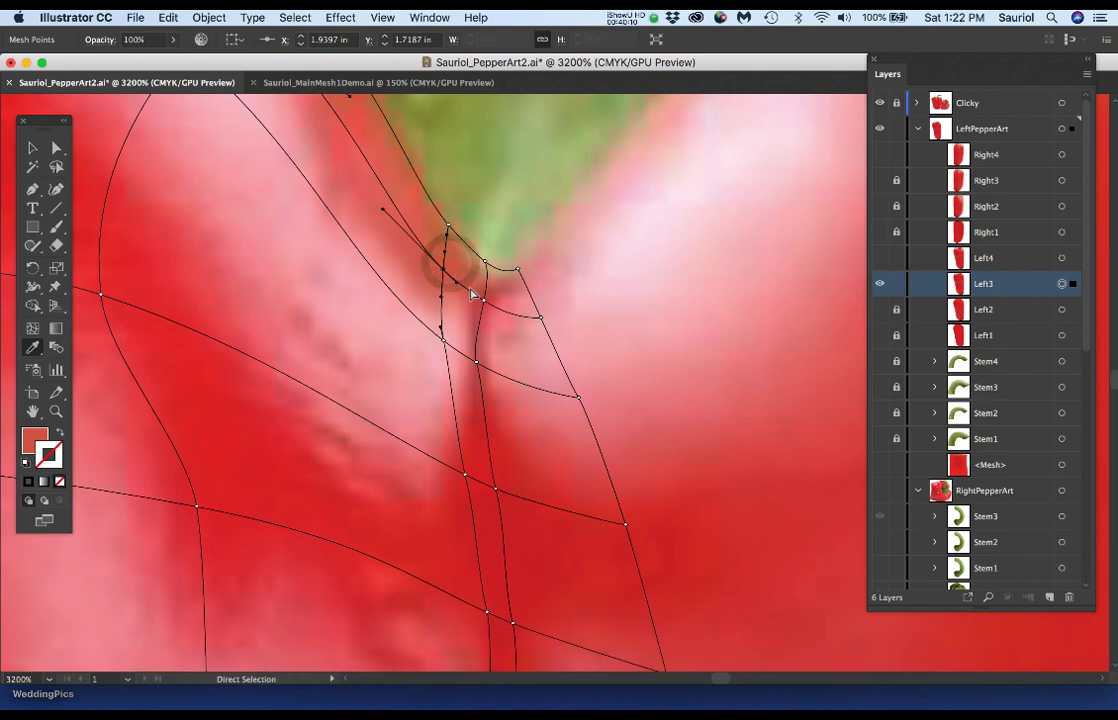
{"action": "left_click", "coordinate": [484, 300]}
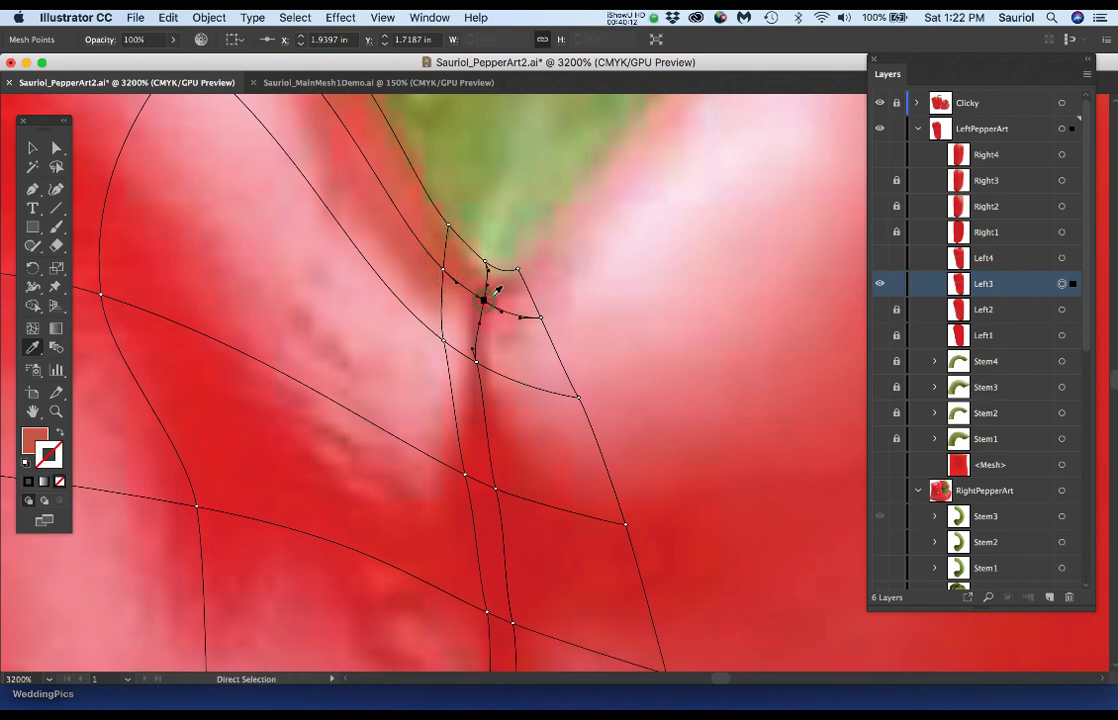
{"action": "left_click", "coordinate": [880, 103]}
{"action": "left_click", "coordinate": [880, 103]}
{"action": "left_click", "coordinate": [880, 103]}
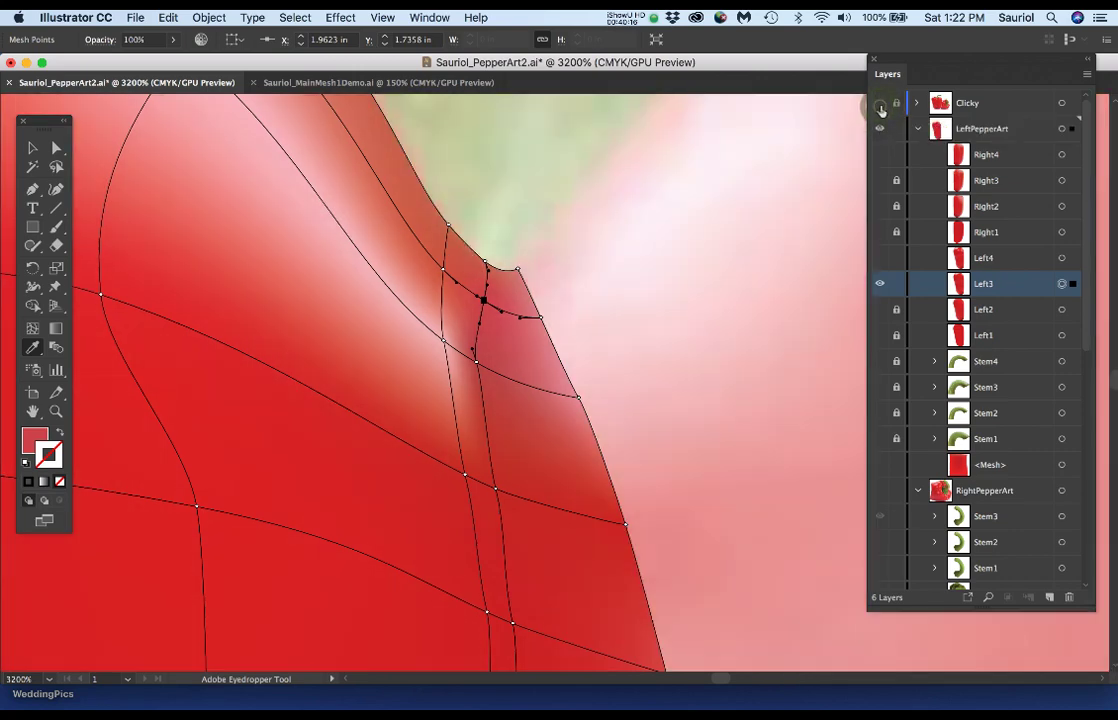
{"action": "left_click", "coordinate": [880, 103]}
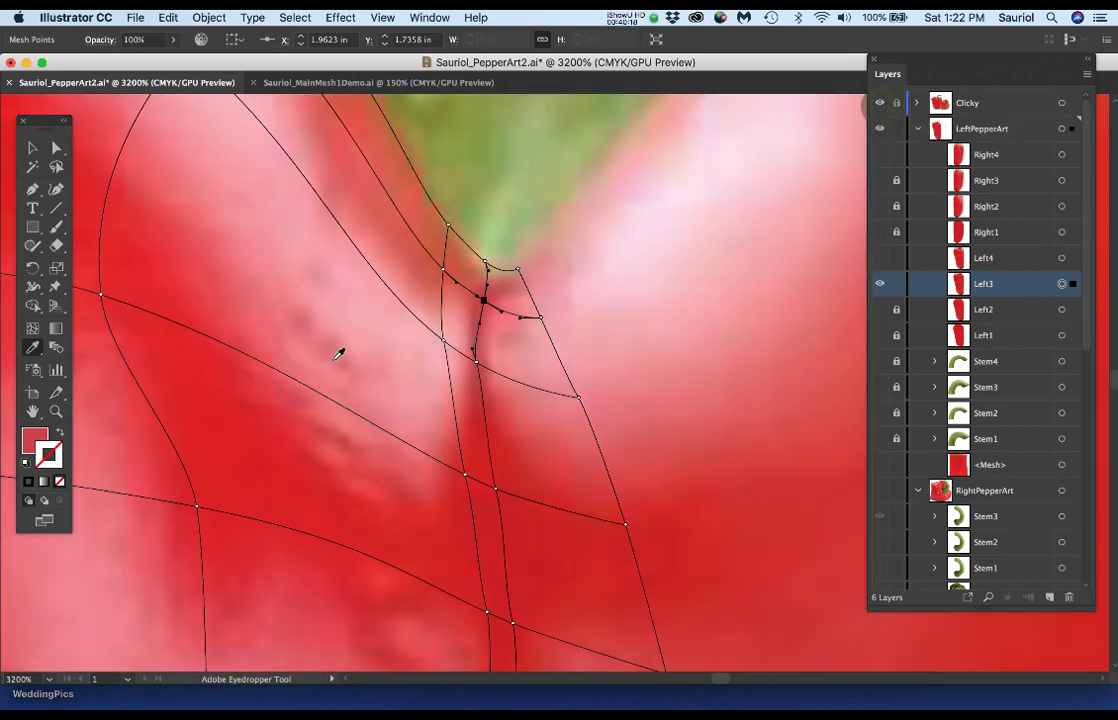
Colour the Left3 mesh point on the ridge beside the stem light pink, sampled from the Clicky photo.
{"action": "scroll", "coordinate": [336, 332], "scroll_direction": "down", "scroll_amount": 1}
{"action": "left_click_drag", "start_coordinate": [394, 401], "coordinate": [472, 540]}
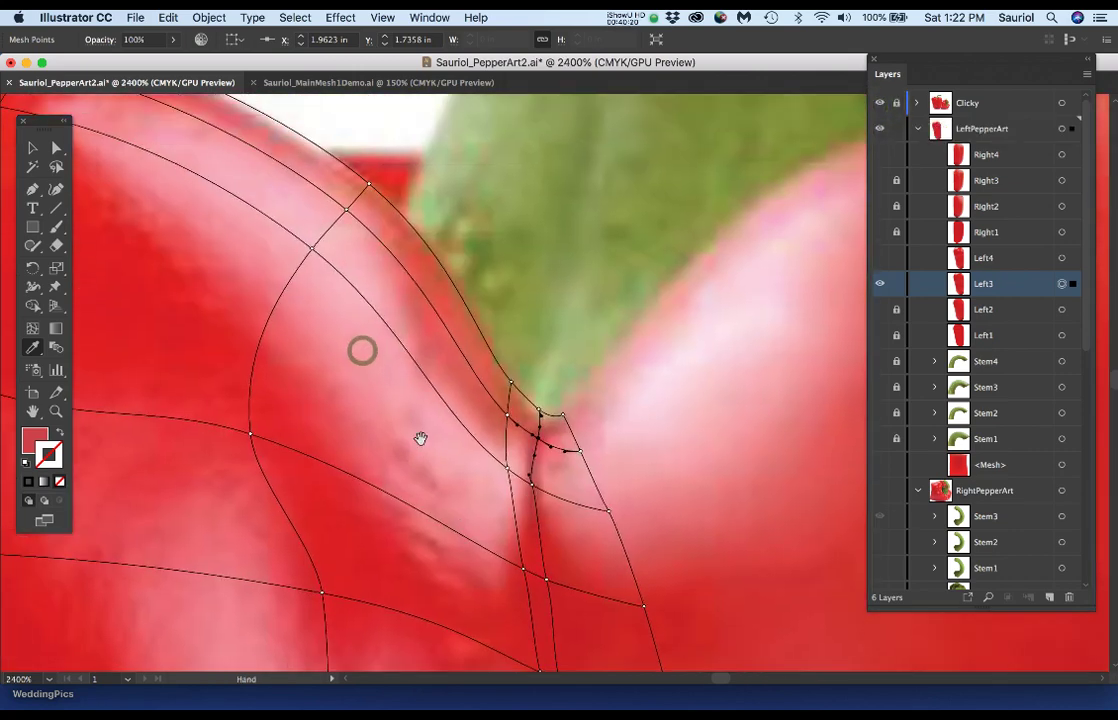
{"action": "left_click", "coordinate": [881, 106]}
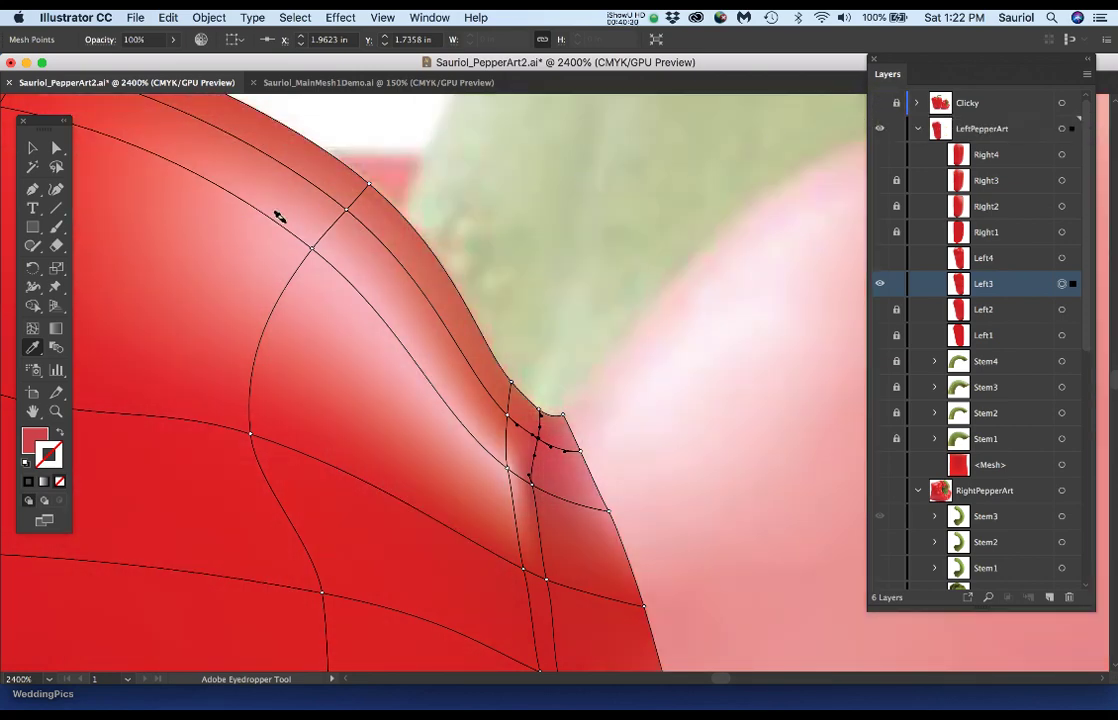
{"action": "key", "text": "super+minus"}
{"action": "key", "text": "super+minus"}
{"action": "scroll", "coordinate": [300, 250], "scroll_direction": "left", "scroll_amount": 5}
{"action": "scroll", "coordinate": [300, 250], "scroll_direction": "up", "scroll_amount": 3}
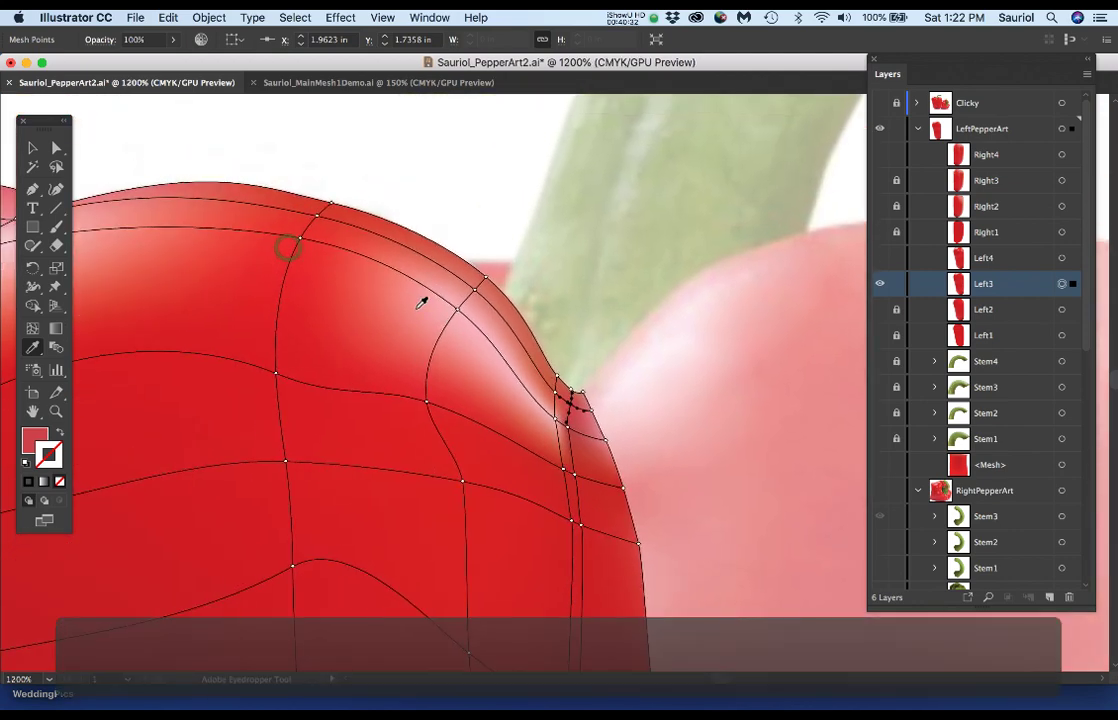
{"action": "left_click", "coordinate": [317, 216], "text": "super"}
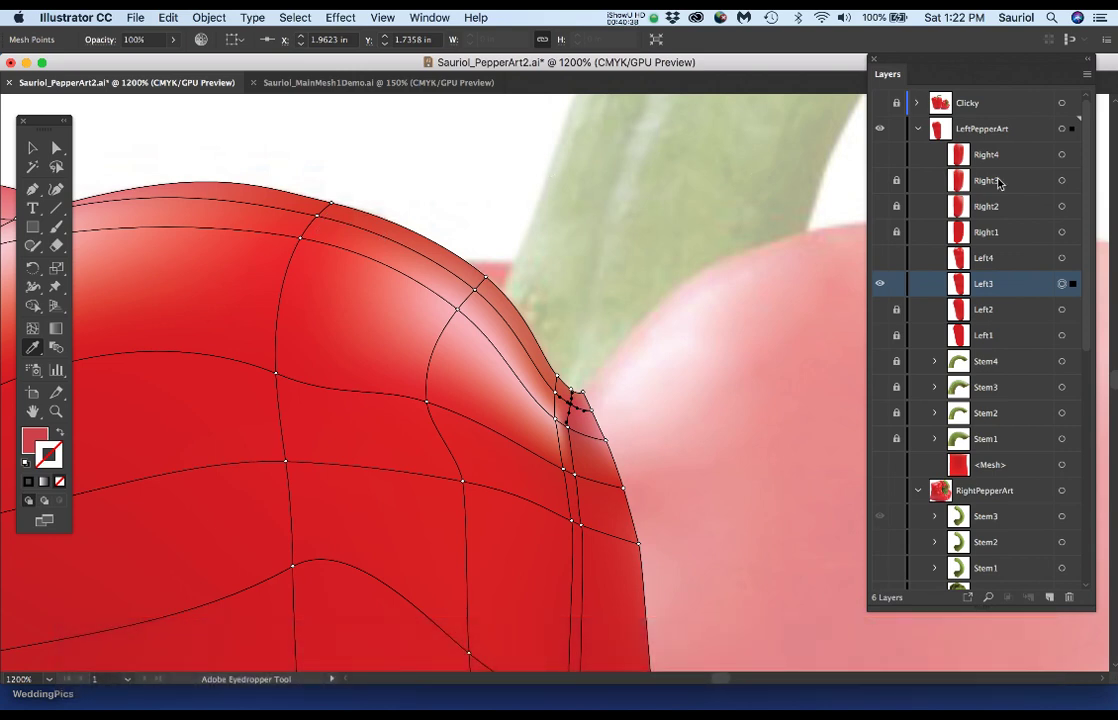
{"action": "left_click", "coordinate": [878, 104]}
{"action": "left_click", "coordinate": [881, 105]}
{"action": "left_click", "coordinate": [474, 290], "text": "super"}
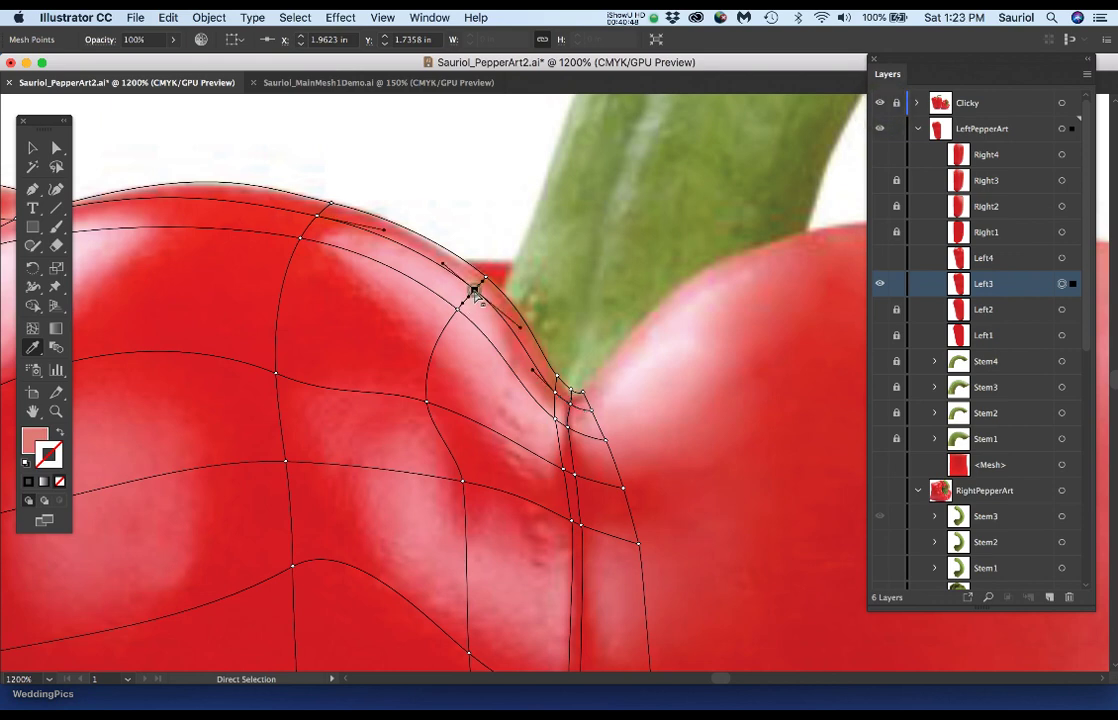
{"action": "left_click", "coordinate": [469, 292]}
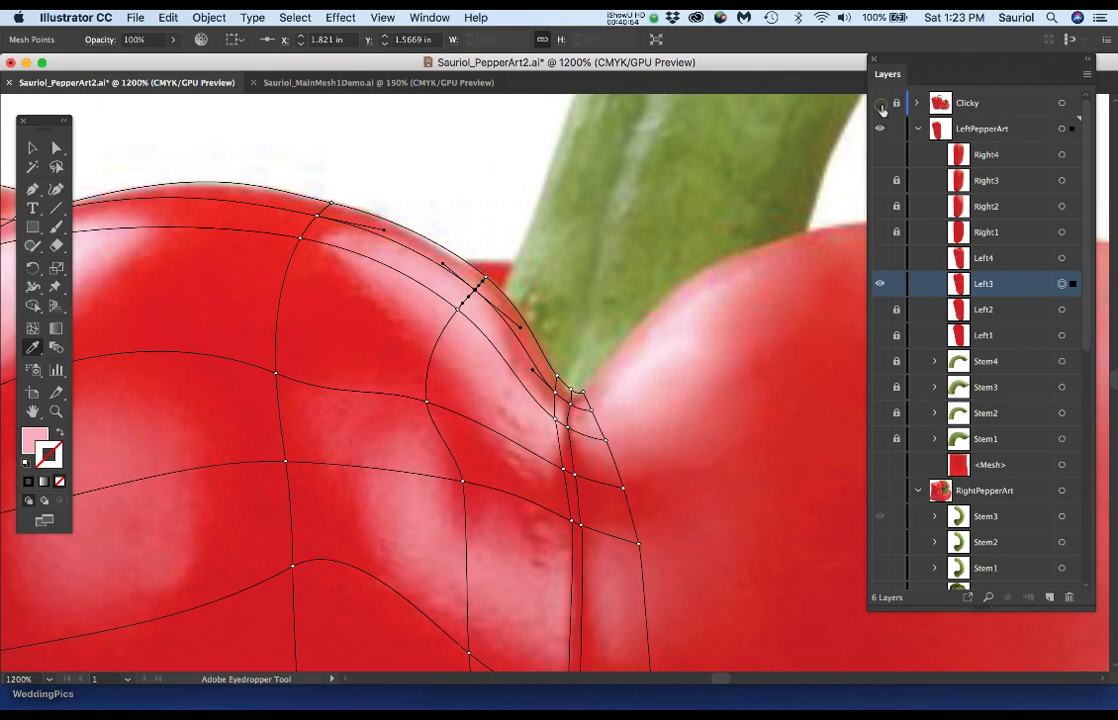
Compare the ridge with the photo and lengthen the upper-left handle of the pink highlight point on the inner mesh line.
{"action": "left_click", "coordinate": [881, 105]}
{"action": "left_click", "coordinate": [881, 105]}
{"action": "left_click", "coordinate": [881, 105]}
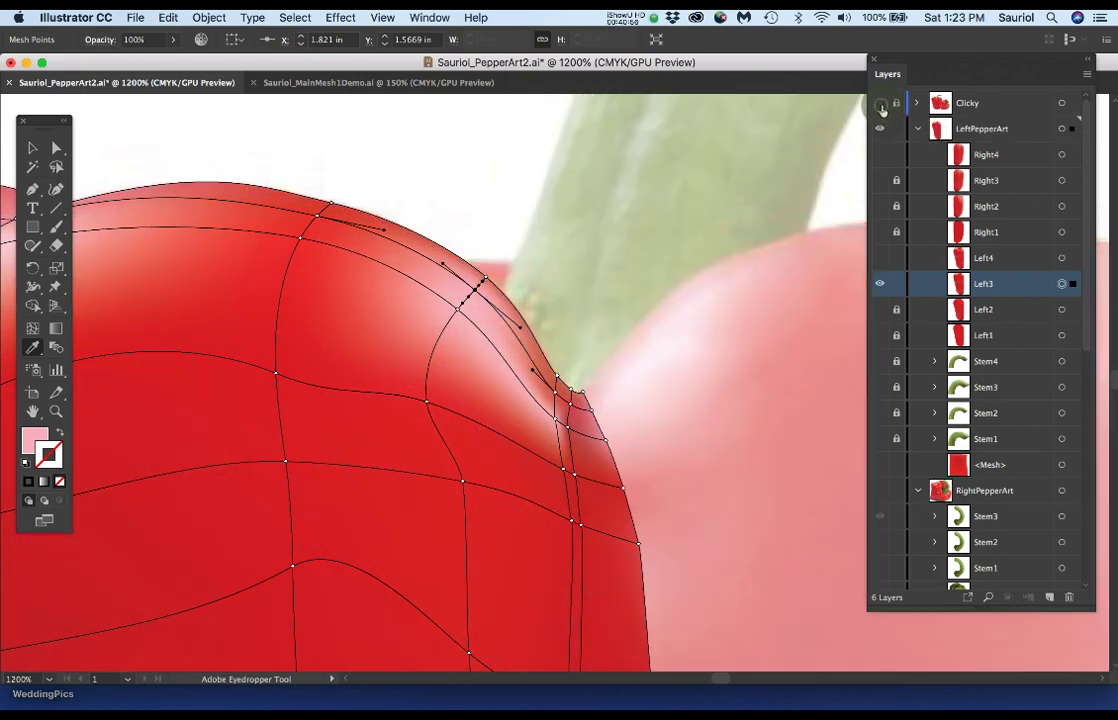
{"action": "left_click", "coordinate": [881, 105]}
{"action": "left_click", "coordinate": [881, 105]}
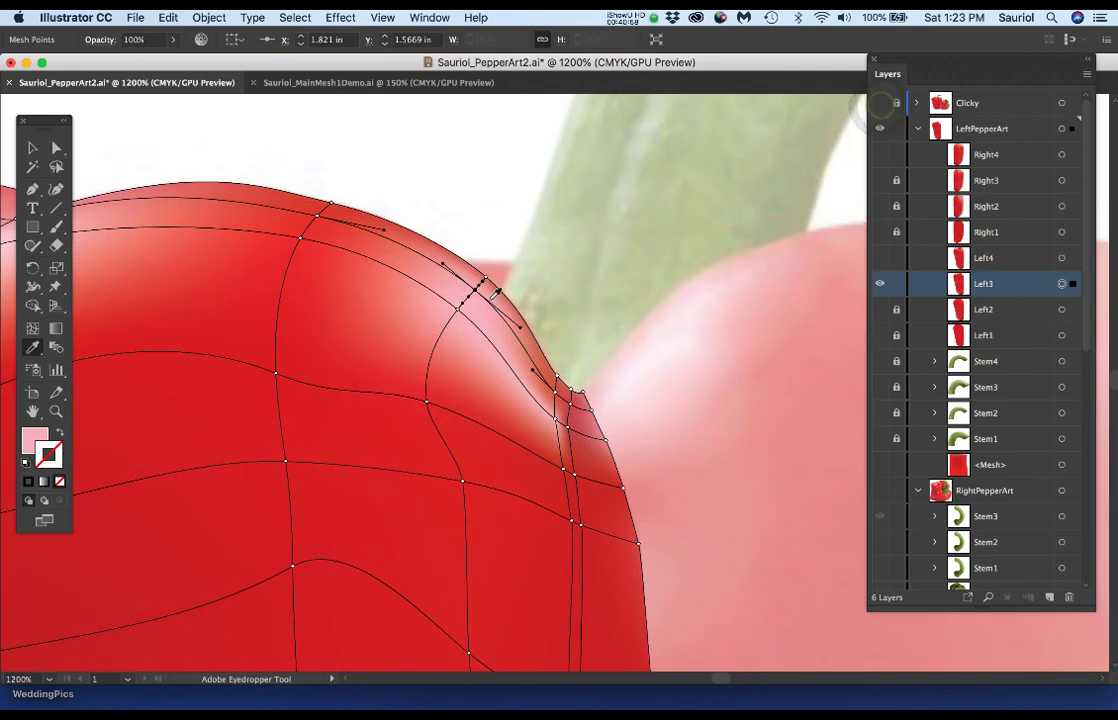
{"action": "left_click_drag", "start_coordinate": [476, 292], "coordinate": [455, 308]}
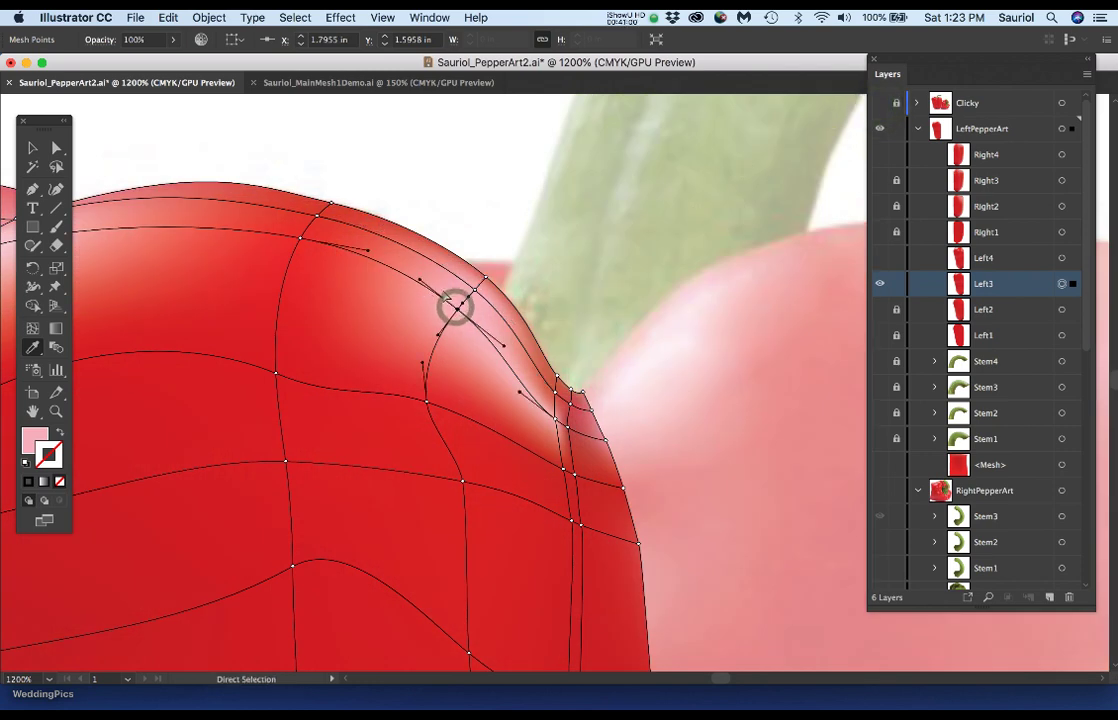
{"action": "mouse_move", "coordinate": [368, 249]}
{"action": "left_mouse_down"}
{"action": "mouse_move", "coordinate": [378, 254]}
{"action": "mouse_move", "coordinate": [354, 239]}
{"action": "left_mouse_up"}
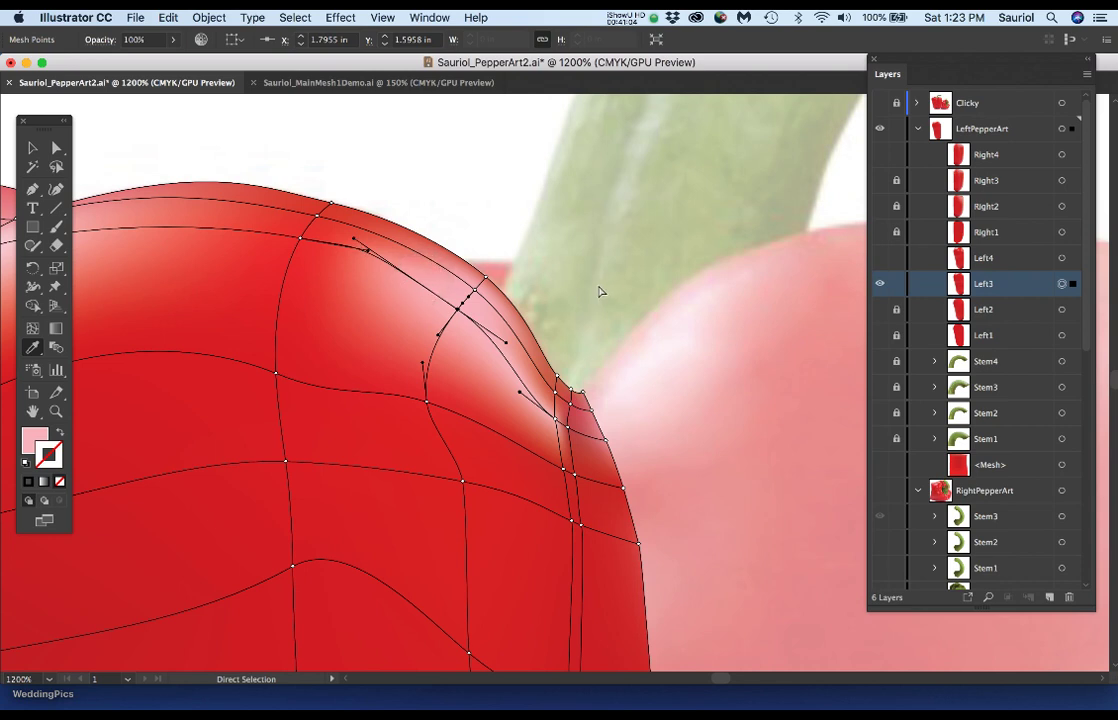
{"action": "left_click", "coordinate": [629, 185]}
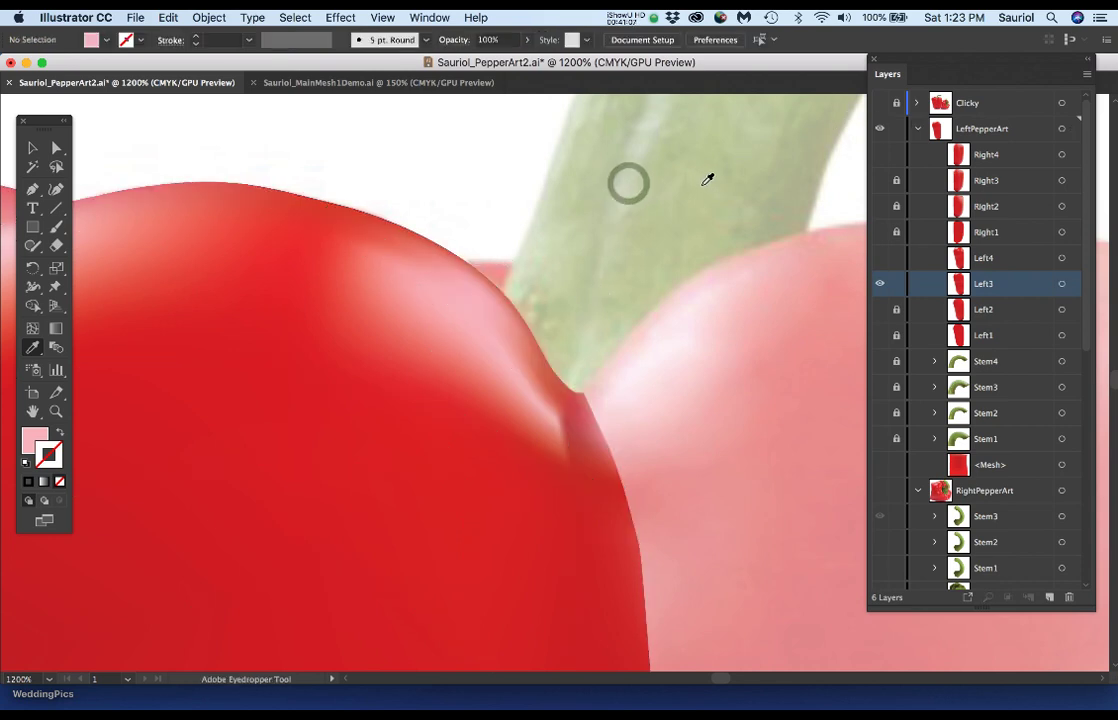
Lengthen the upper-left handle of the ridge point nearer the pepper's edge and compare the deselected highlight with the photo.
{"action": "left_click", "coordinate": [880, 104]}
{"action": "left_click", "coordinate": [880, 104]}
{"action": "key", "text": "a"}
{"action": "left_click", "coordinate": [480, 294]}
{"action": "left_click_drag", "start_coordinate": [480, 294], "coordinate": [398, 250]}
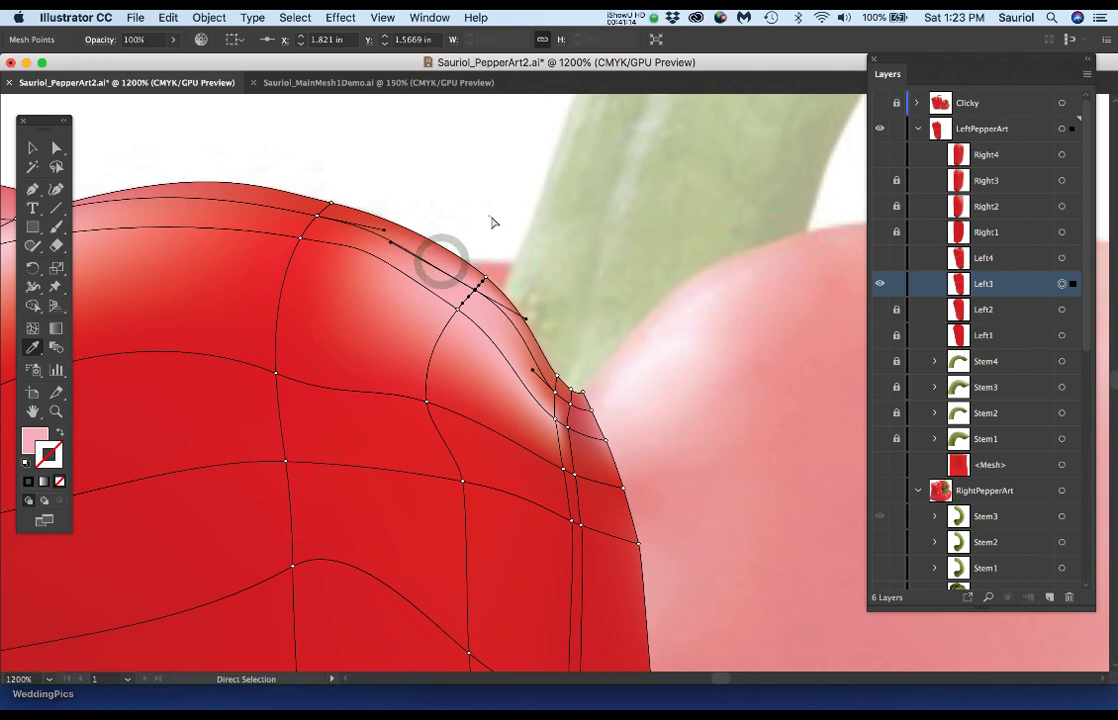
{"action": "left_click", "coordinate": [490, 218]}
{"action": "key", "text": "i"}
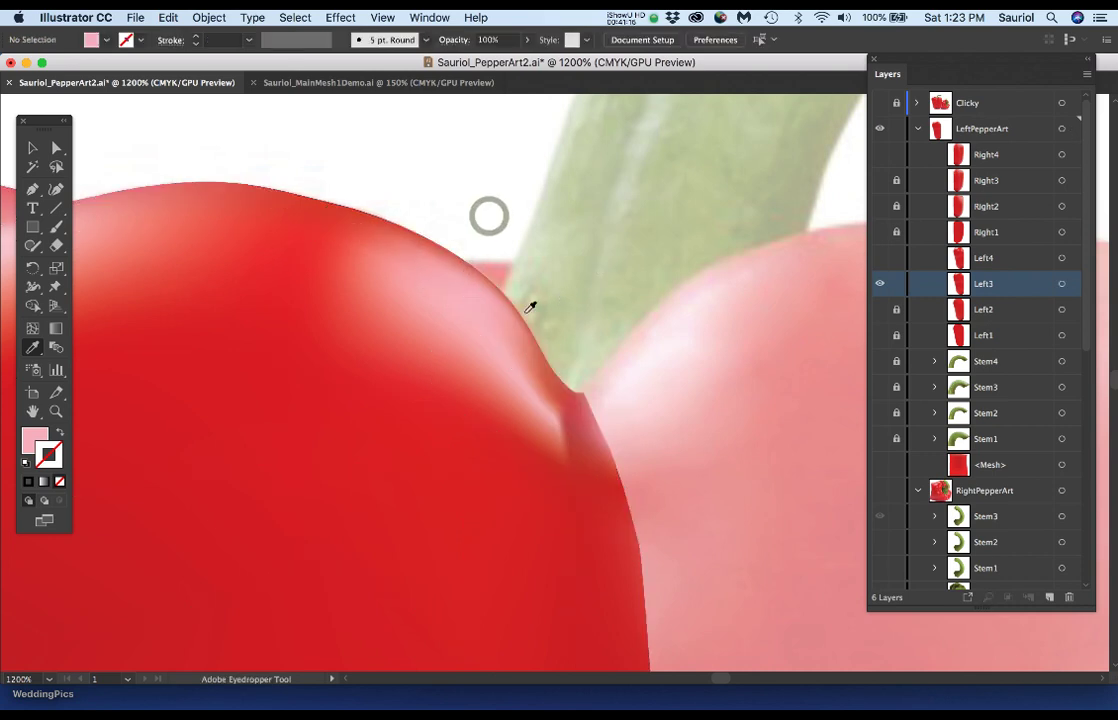
{"action": "left_click", "coordinate": [880, 104]}
{"action": "left_click", "coordinate": [880, 104]}
Hide Left3 and show the finished Left4 mesh with the whole left pepper in view.
{"action": "key", "text": "super"}
{"action": "left_click", "coordinate": [879, 284]}
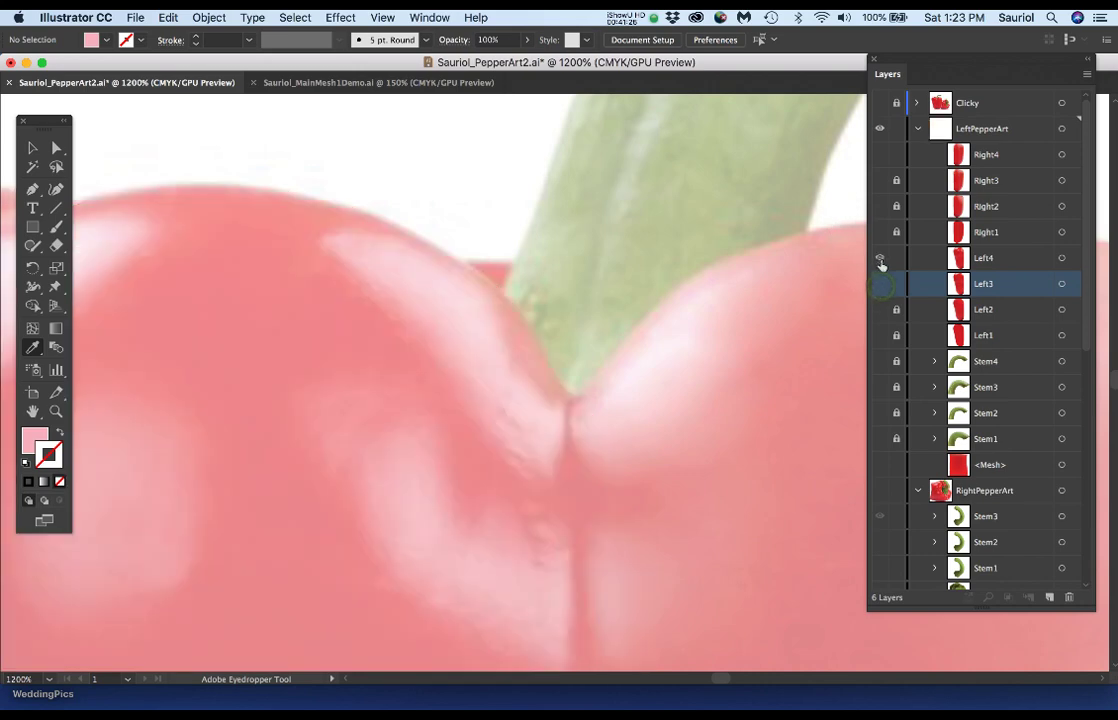
{"action": "left_click", "coordinate": [880, 257]}
{"action": "scroll", "coordinate": [584, 309], "scroll_direction": "down", "scroll_amount": 1}
{"action": "scroll", "coordinate": [584, 309], "scroll_direction": "down", "scroll_amount": 2}
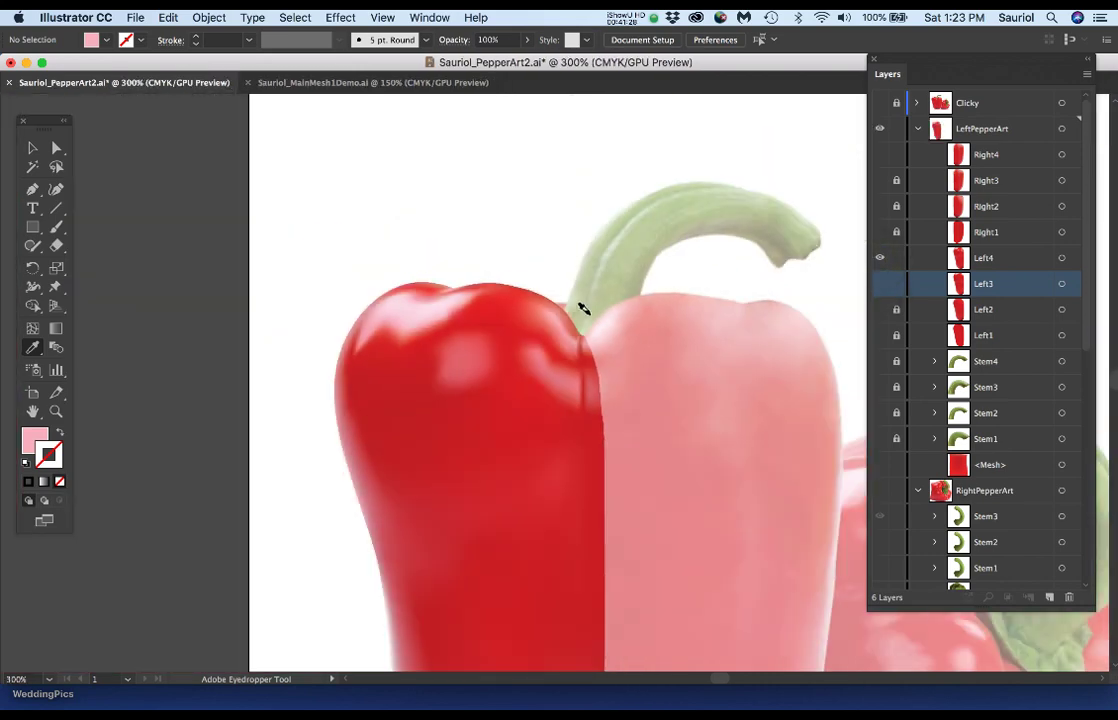
{"action": "scroll", "coordinate": [584, 309], "scroll_direction": "down", "scroll_amount": 1}
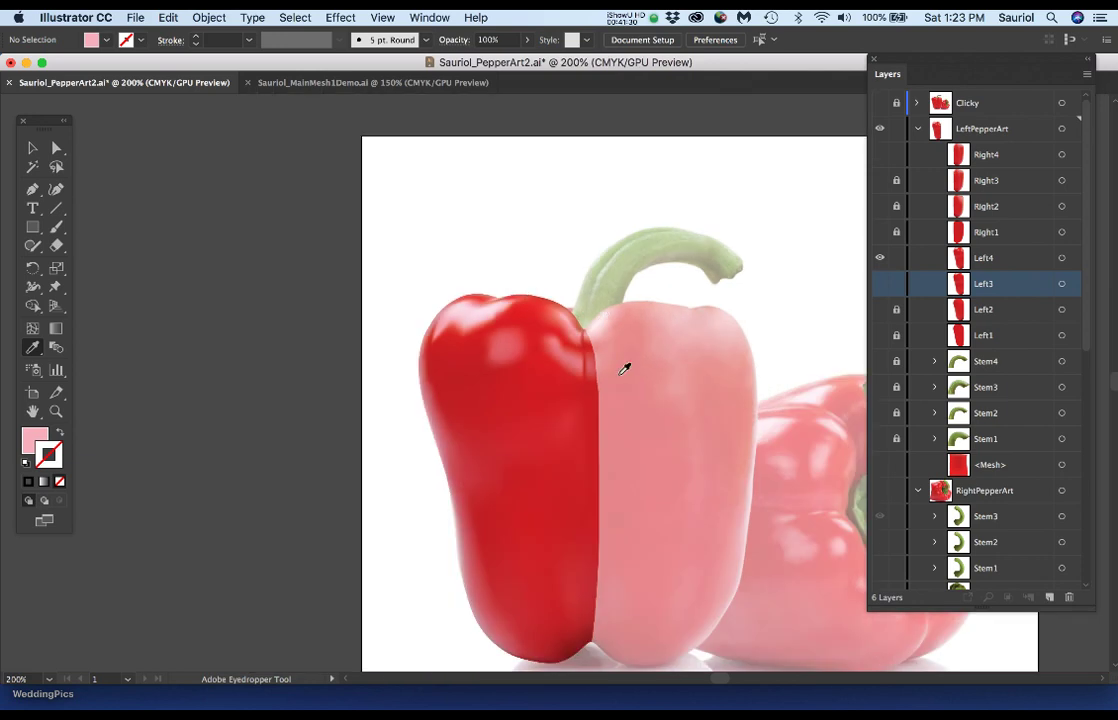
{"action": "left_click_drag", "start_coordinate": [636, 391], "coordinate": [571, 309]}
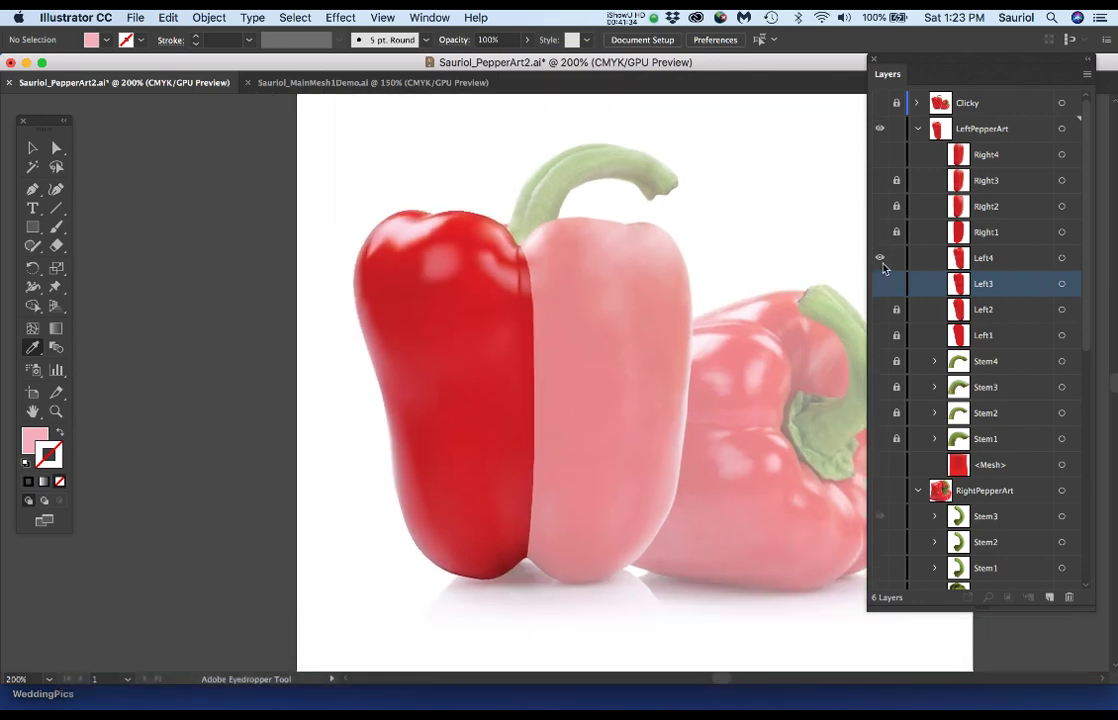
Show Right4 beside Left4, compare both halves with the faded photo by toggling LeftPepperArt, and hide Right4 again.
{"action": "left_click", "coordinate": [881, 156]}
{"action": "scroll", "coordinate": [542, 285], "scroll_direction": "up", "scroll_amount": 2}
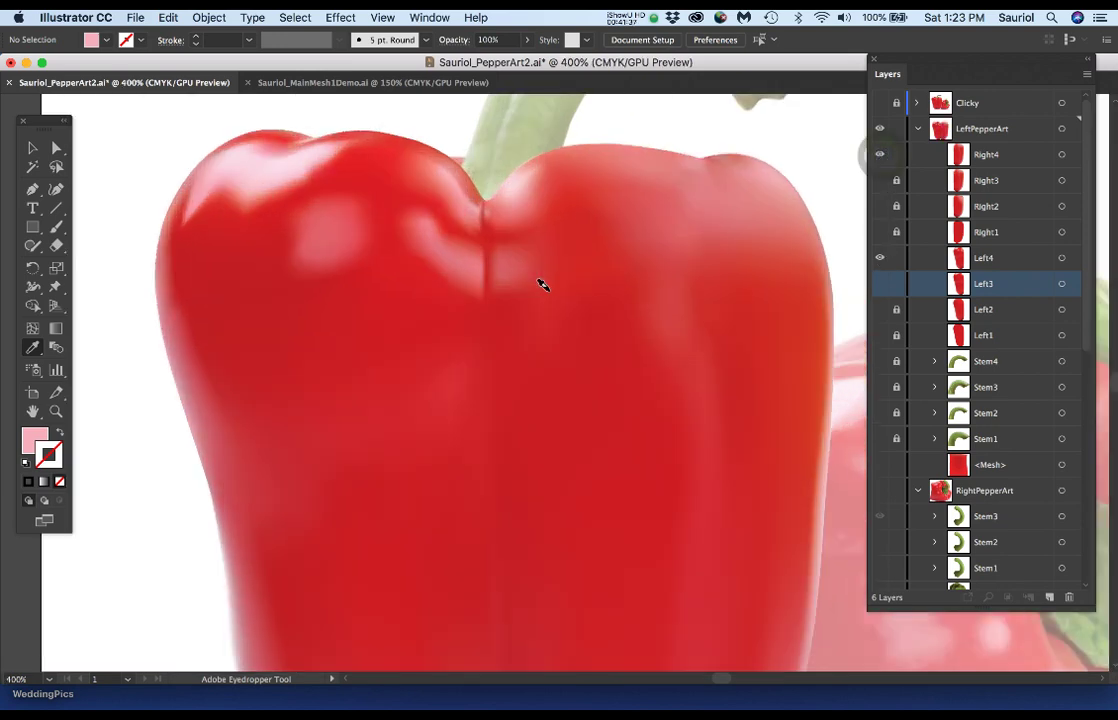
{"action": "left_click", "coordinate": [880, 130]}
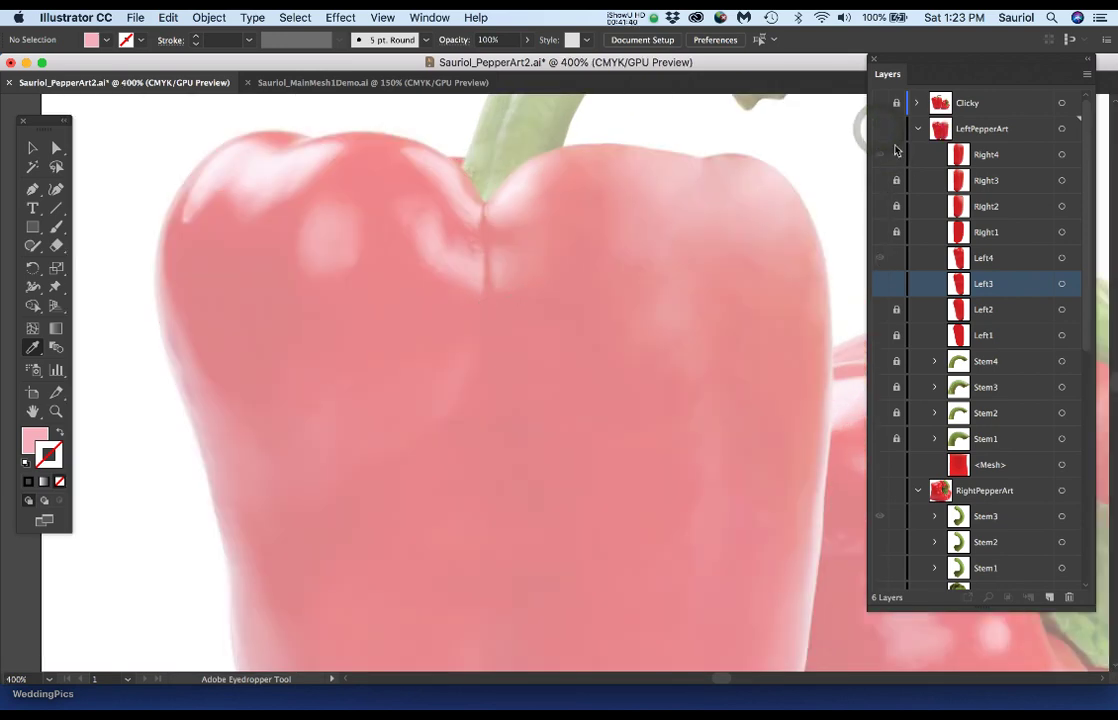
{"action": "left_click", "coordinate": [880, 130]}
{"action": "left_click", "coordinate": [880, 155]}
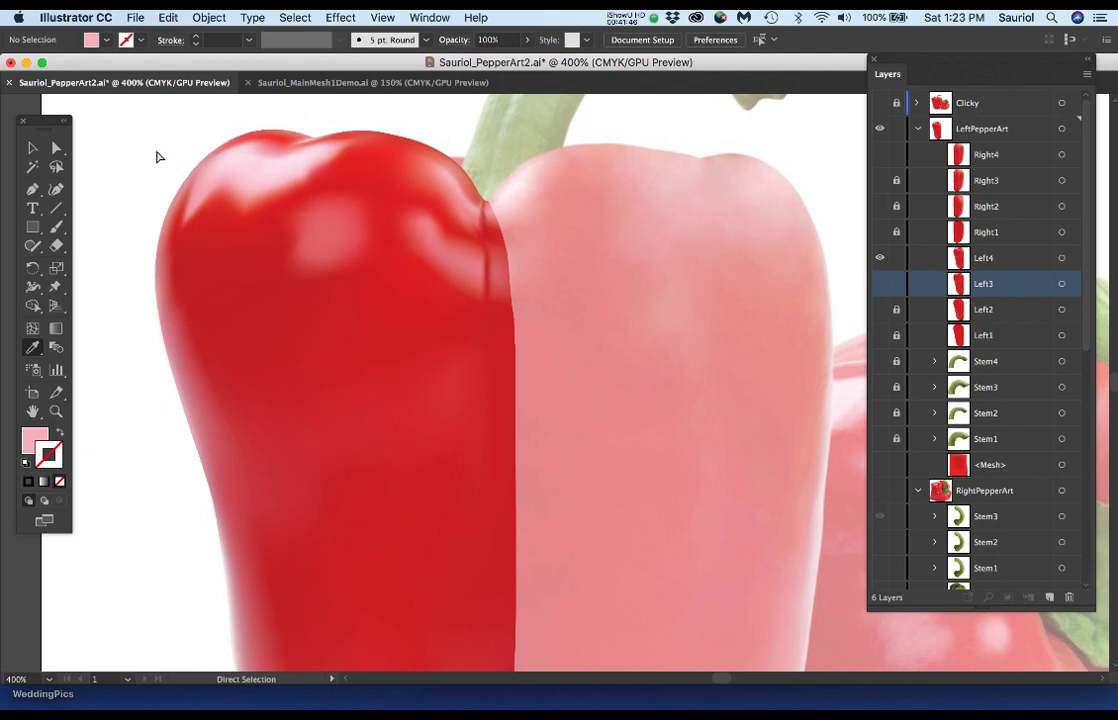
Show the rulers, place a vertical guide along Left4's inner edge, then show Right4 and hide Left4 to check the overlap.
{"action": "key", "text": "super+r"}
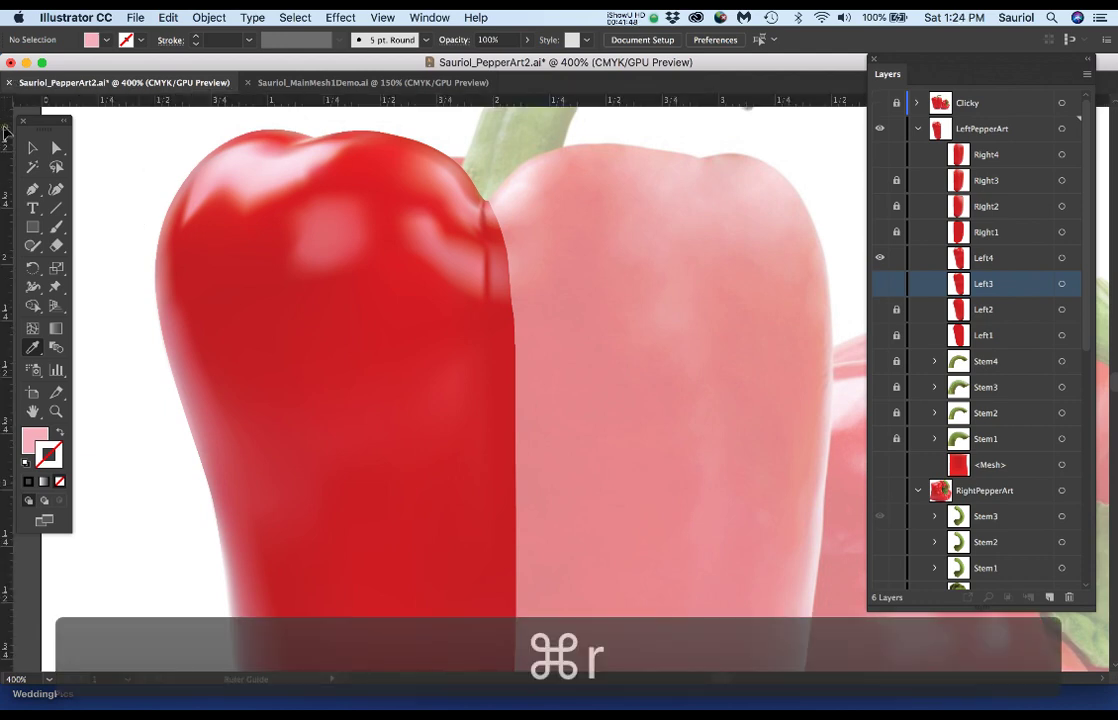
{"action": "left_click_drag", "start_coordinate": [4, 125], "coordinate": [518, 232]}
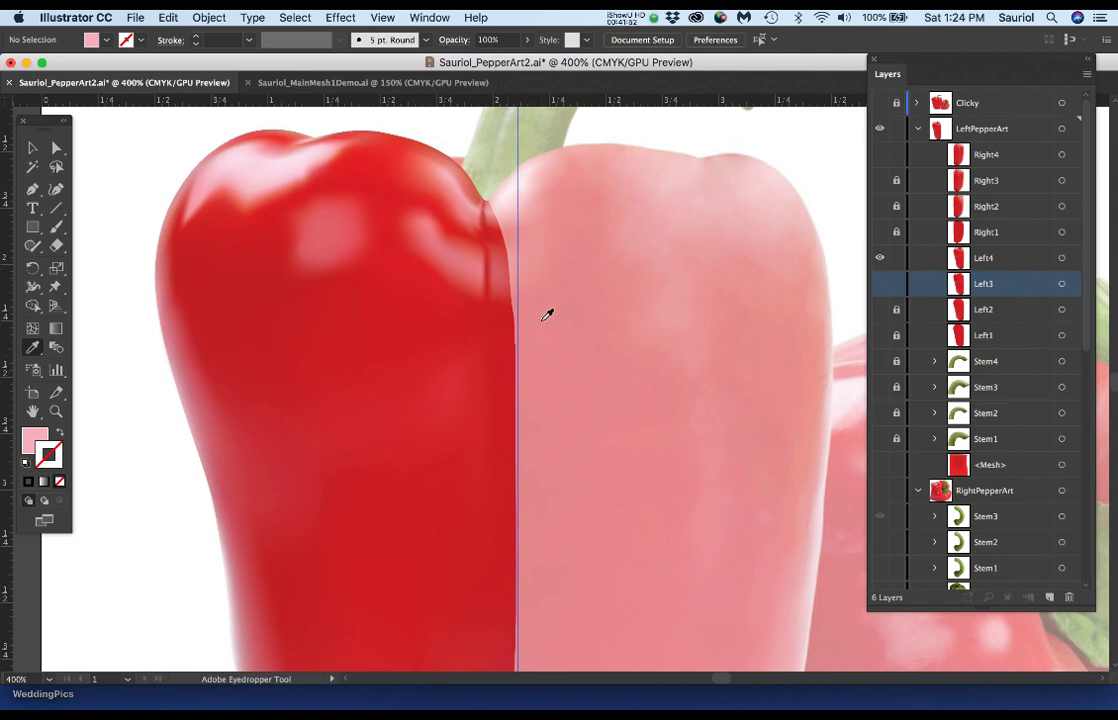
{"action": "left_click", "coordinate": [879, 156]}
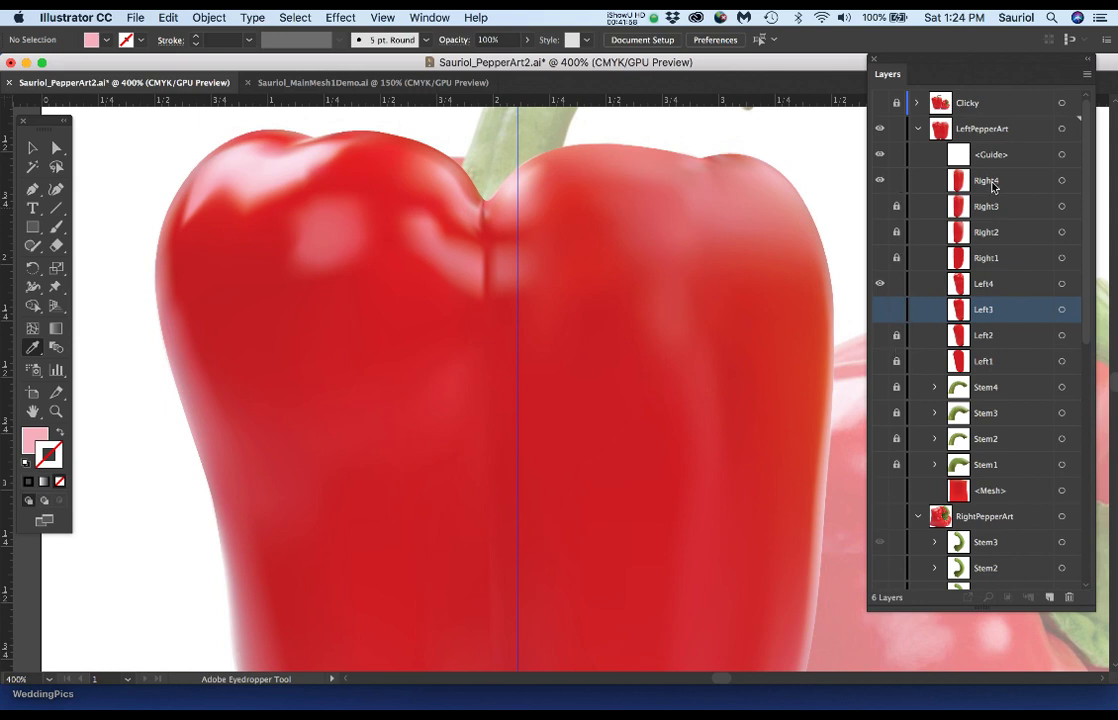
{"action": "left_click", "coordinate": [880, 285]}
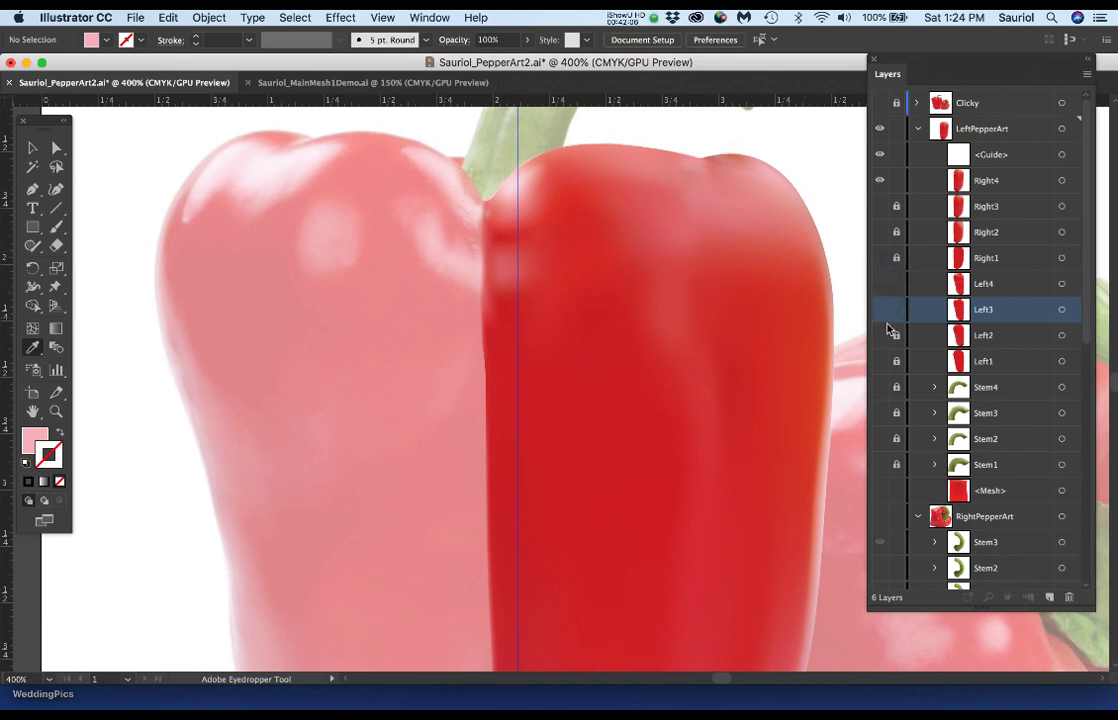
Show and lock Left3 under Right4, and sample its red onto three mesh points along Right4's inner edge with the Eyedropper.
{"action": "scroll", "coordinate": [509, 233], "scroll_direction": "up", "scroll_amount": 1}
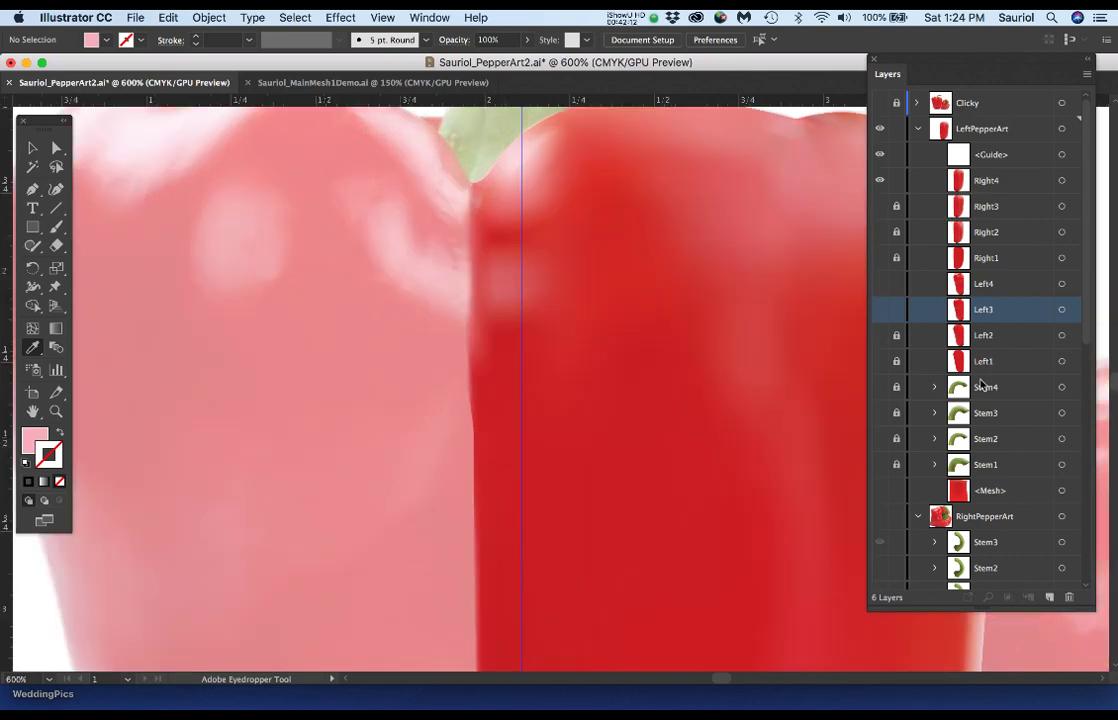
{"action": "left_click", "coordinate": [879, 310]}
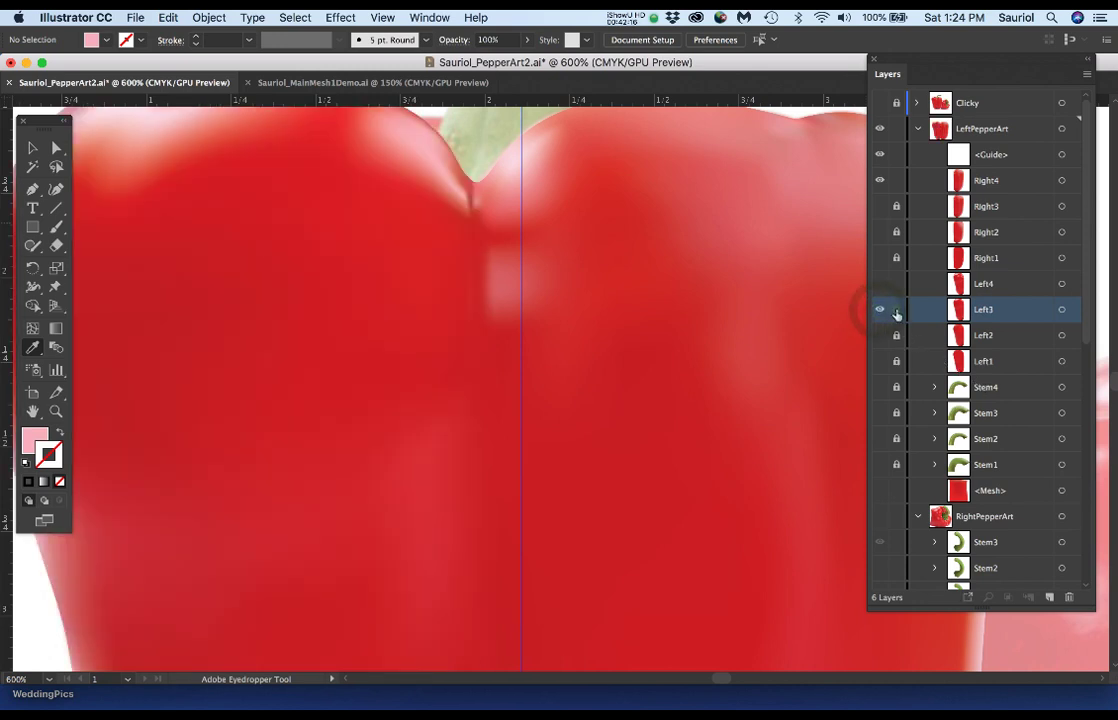
{"action": "left_click", "coordinate": [568, 275], "text": "super"}
{"action": "scroll", "coordinate": [457, 235], "scroll_direction": "up", "scroll_amount": 2}
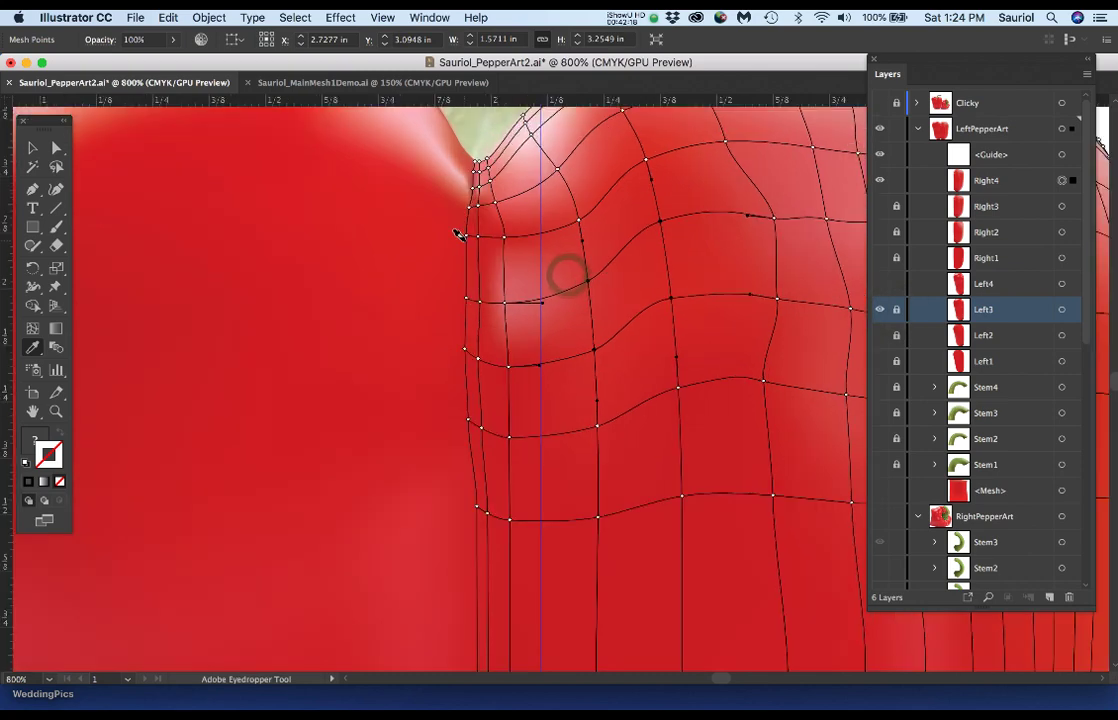
{"action": "left_click", "coordinate": [467, 231], "text": "super"}
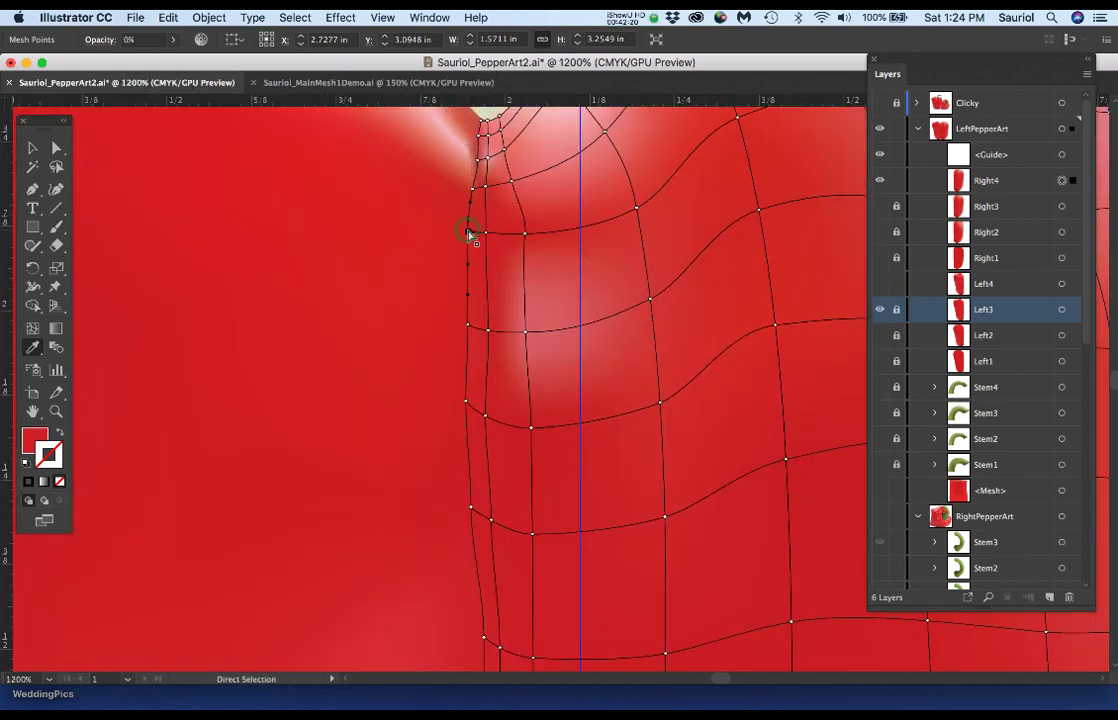
{"action": "left_click", "coordinate": [465, 225]}
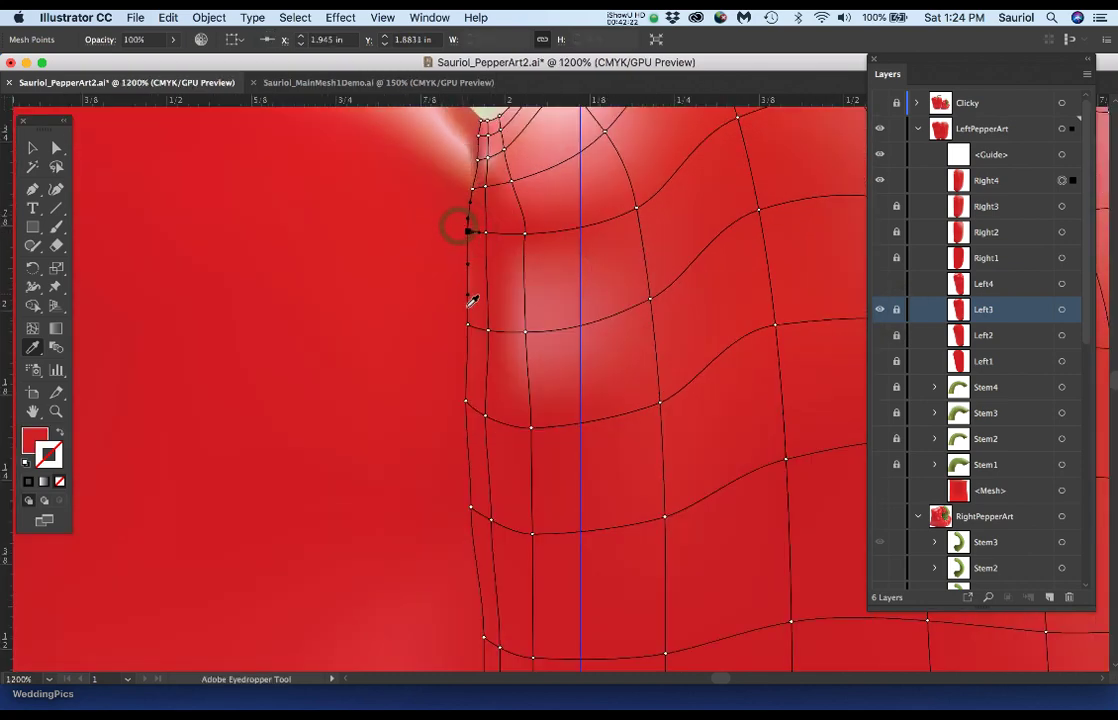
{"action": "left_click", "coordinate": [469, 330], "text": "super"}
{"action": "left_click", "coordinate": [455, 316]}
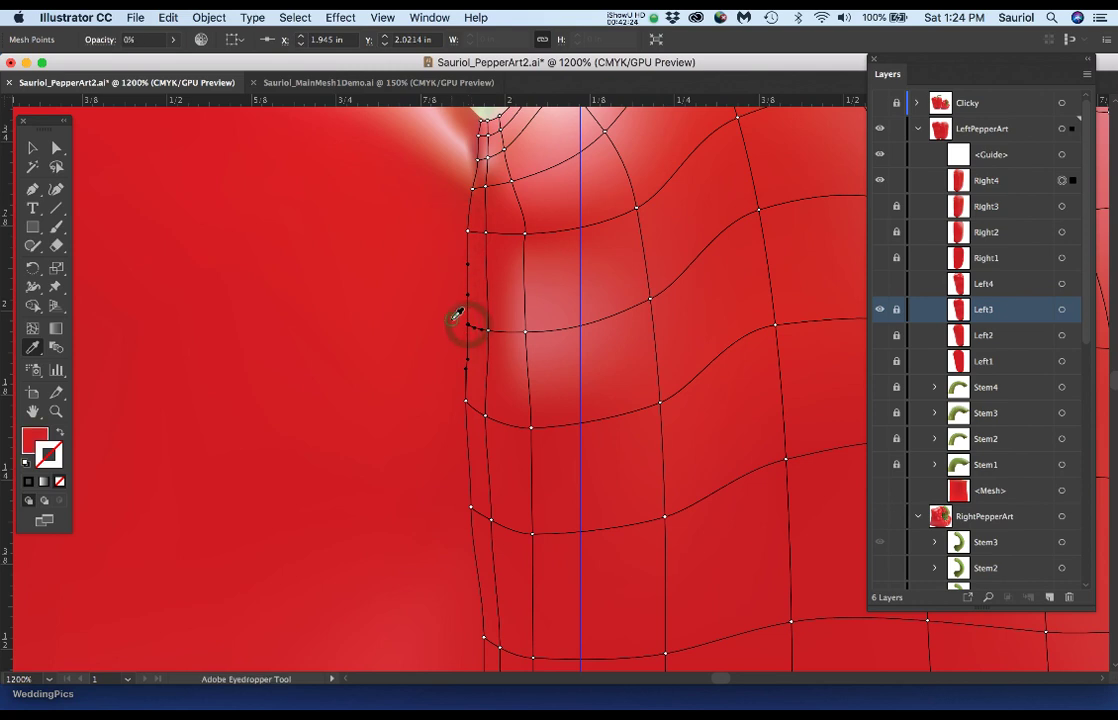
{"action": "left_click", "coordinate": [465, 404], "text": "super"}
{"action": "left_click", "coordinate": [451, 396]}
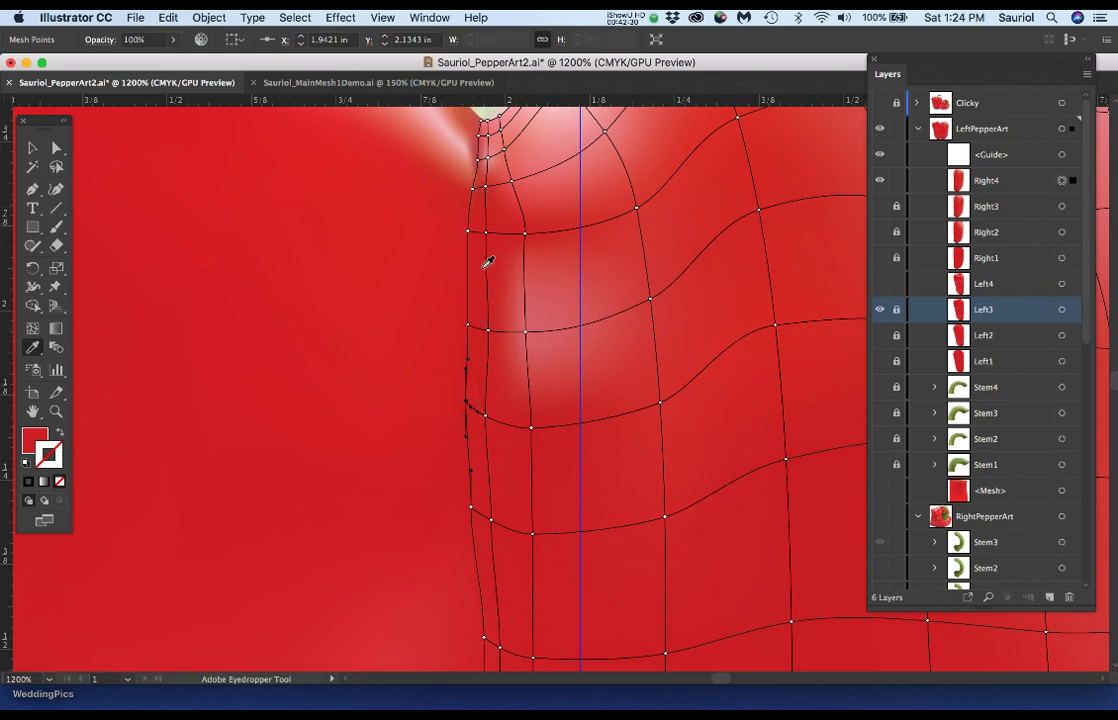
Set the opacity of four mesh points along Right4's inner edge to 0%, and check the deselected blend on the whole pepper.
{"action": "left_click", "coordinate": [468, 232], "text": "super"}
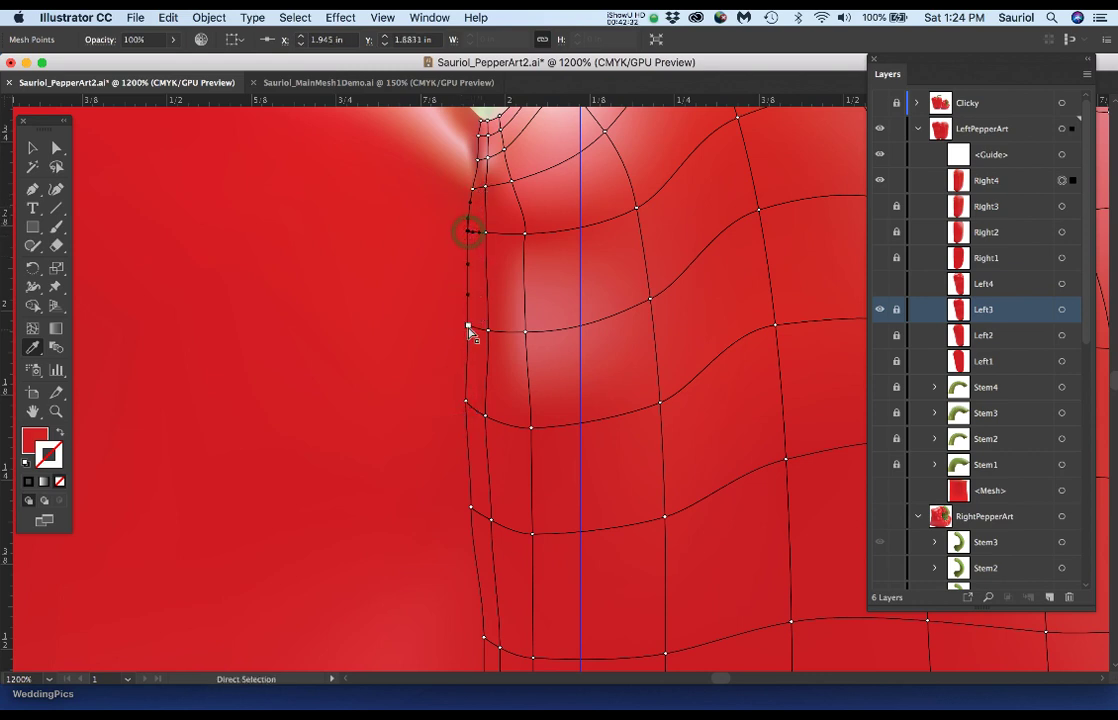
{"action": "left_click", "coordinate": [467, 328], "text": "shift+super"}
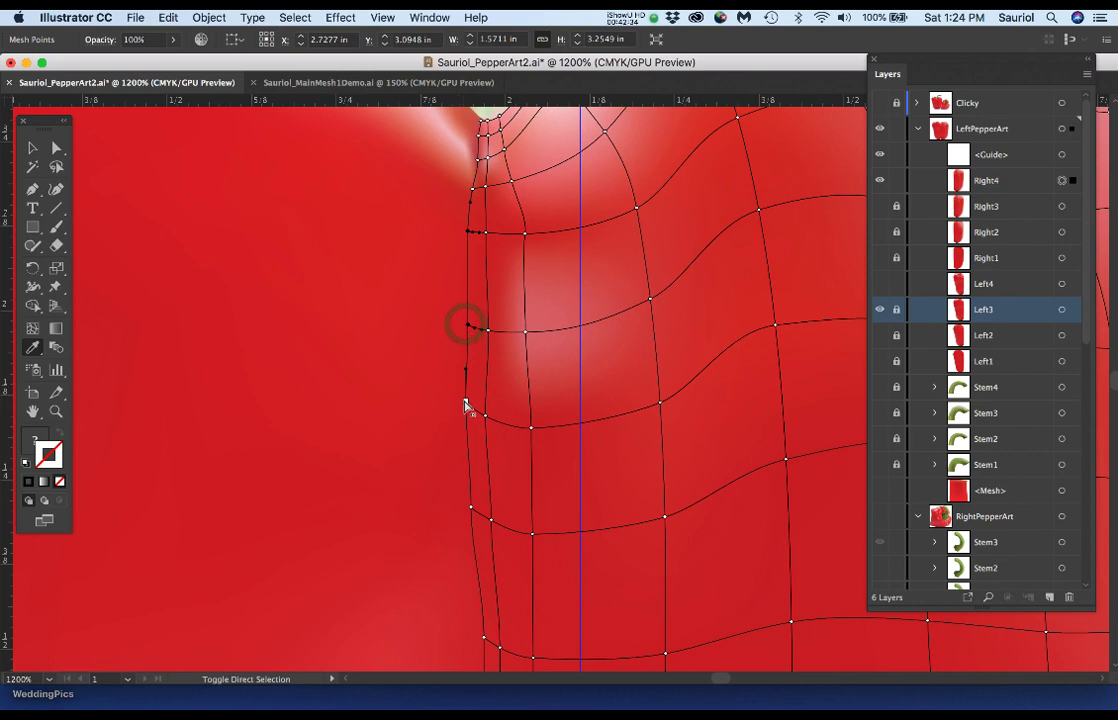
{"action": "left_click", "coordinate": [466, 400], "text": "shift+super"}
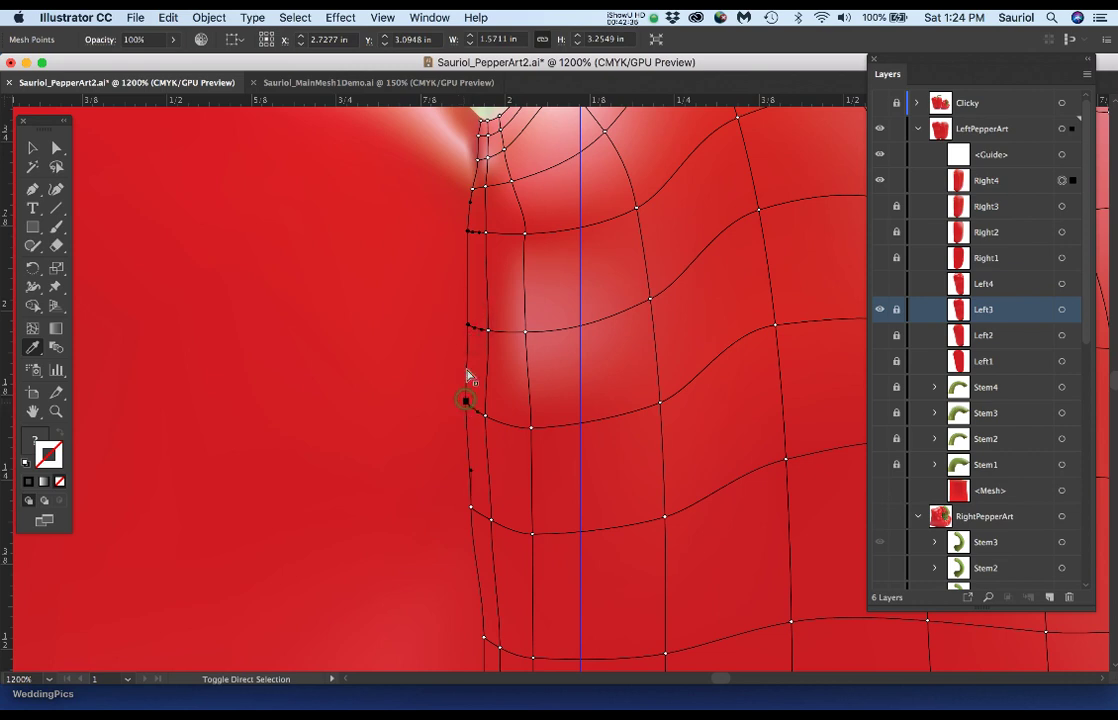
{"action": "left_click", "coordinate": [471, 507], "text": "shift+super"}
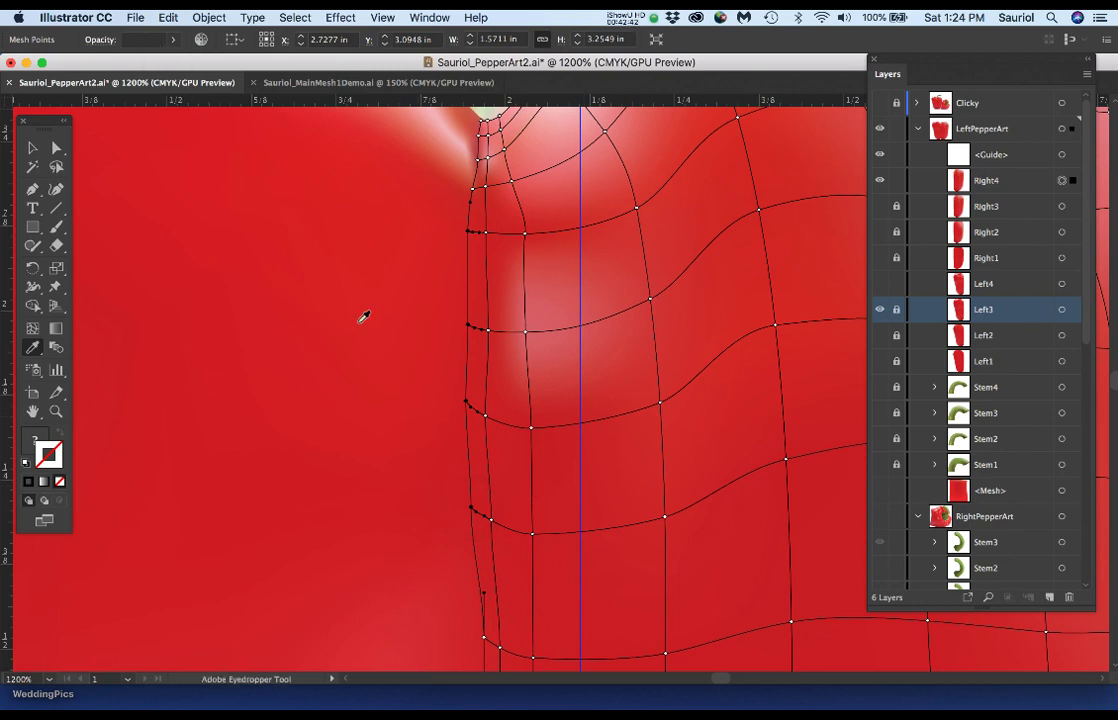
{"action": "left_click", "coordinate": [129, 41]}
{"action": "type", "text": "0"}
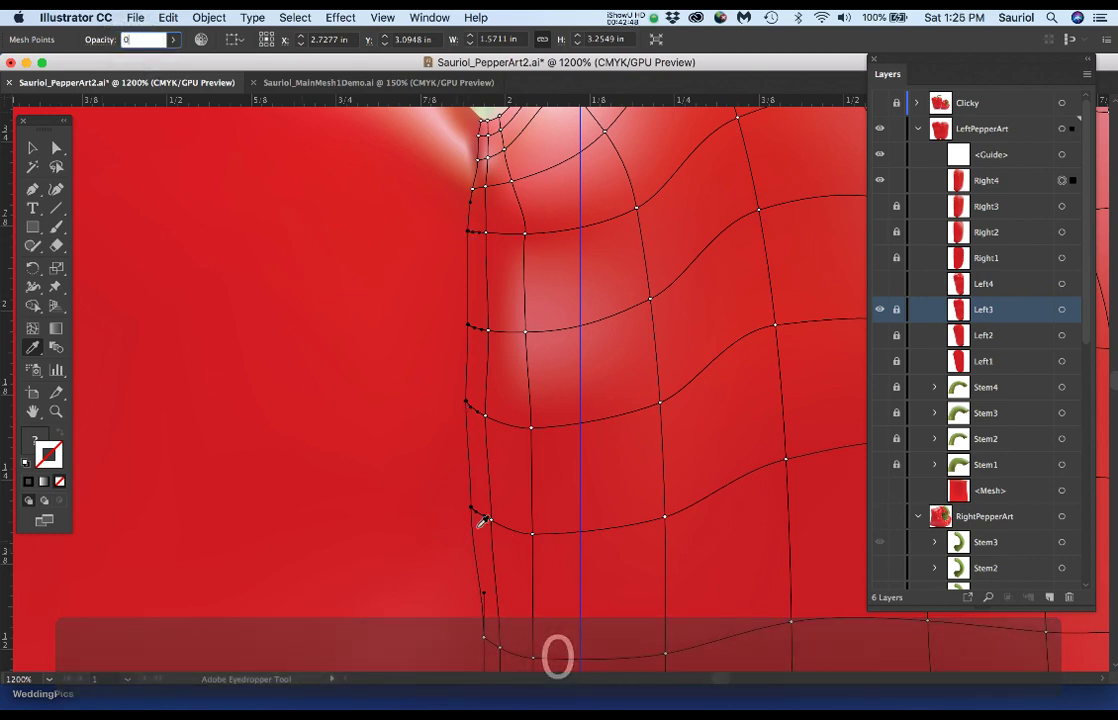
{"action": "key", "text": "Return"}
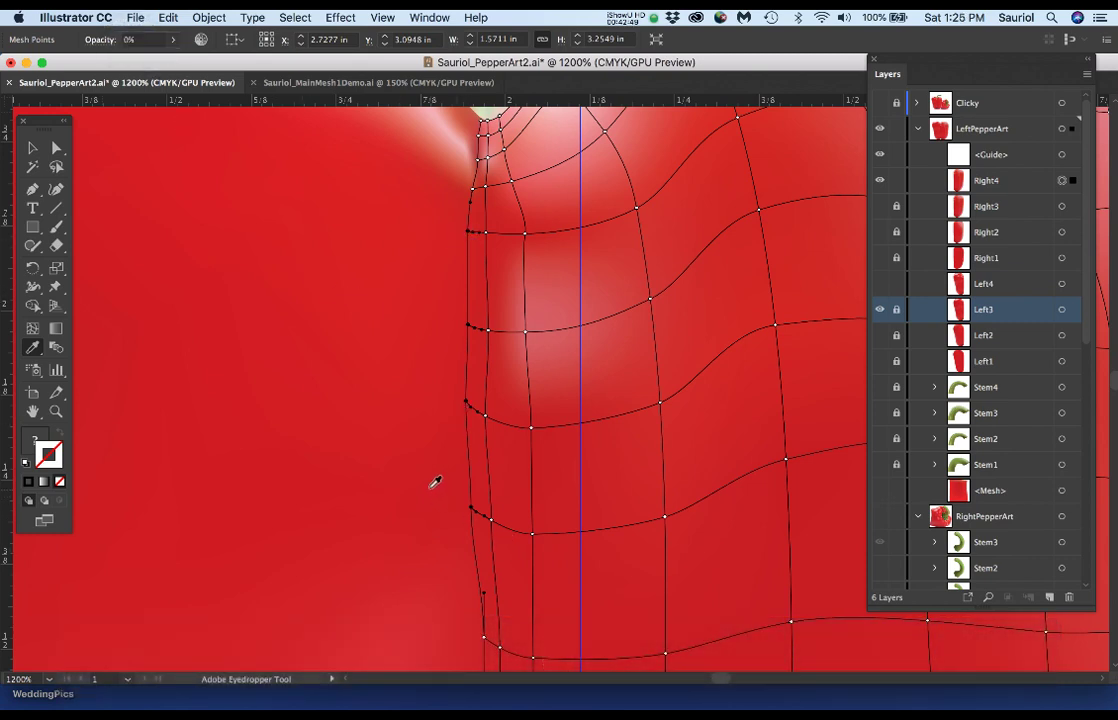
{"action": "left_click", "coordinate": [262, 345]}
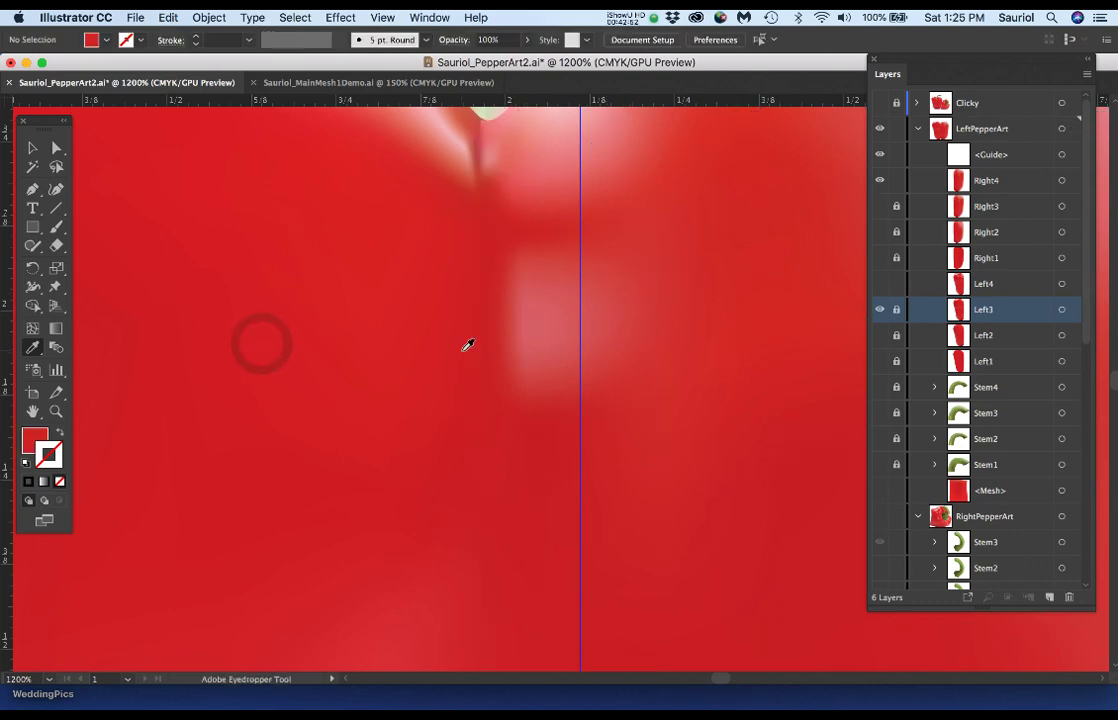
{"action": "scroll", "coordinate": [467, 345], "scroll_direction": "down", "scroll_amount": 3}
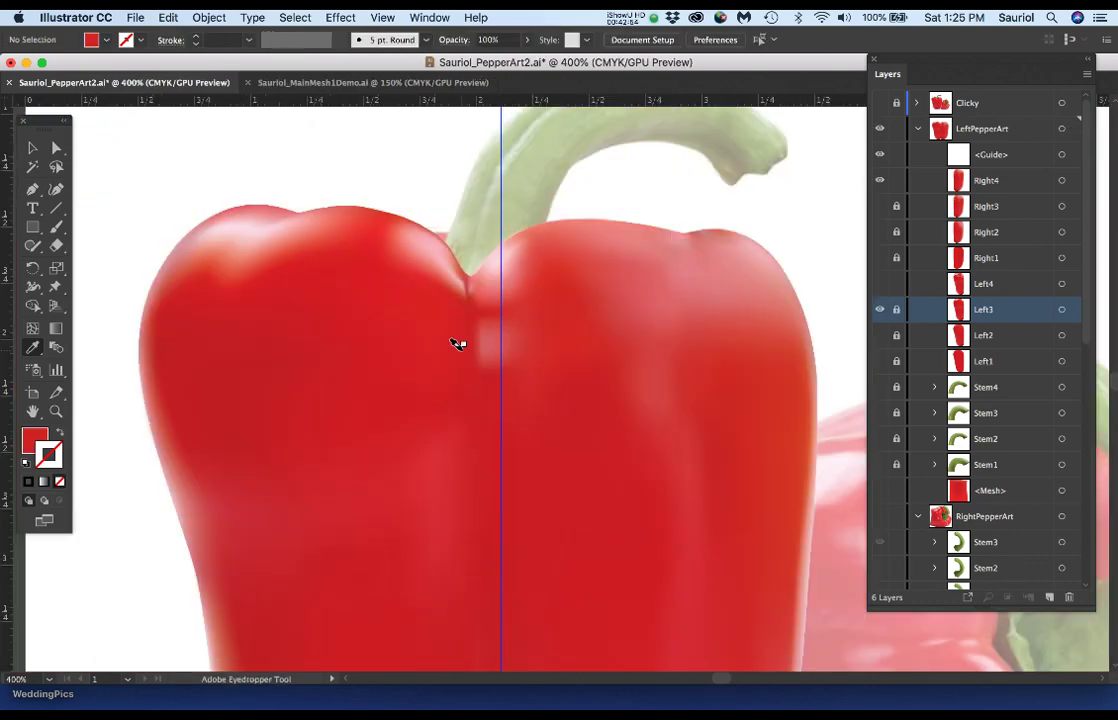
{"action": "scroll", "coordinate": [457, 344], "scroll_direction": "down", "scroll_amount": 2}
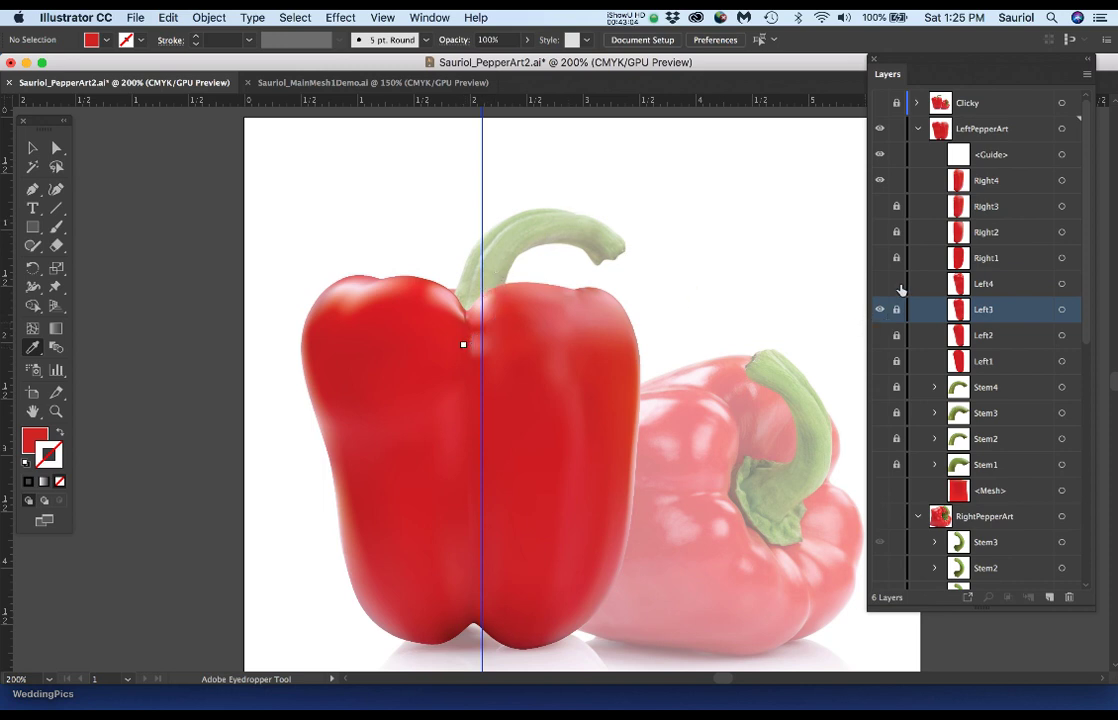
Hide and lock the pepper's Right4 and Left4 meshes, hide Left3, and hide the guides.
{"action": "left_click", "coordinate": [880, 183]}
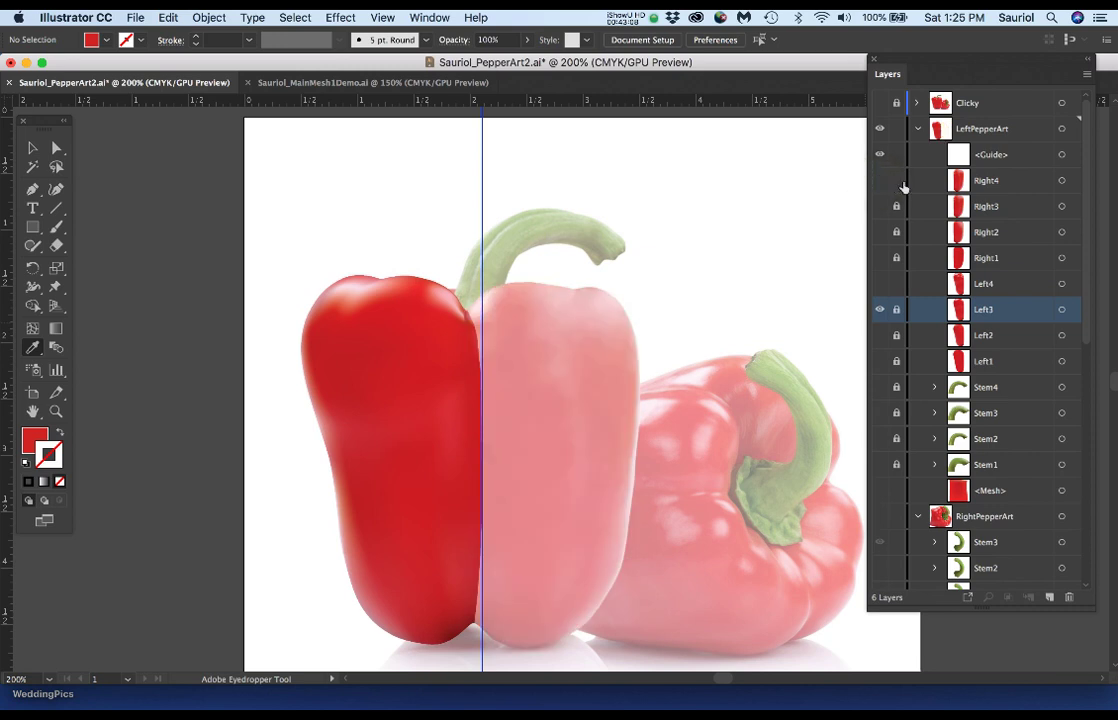
{"action": "left_click", "coordinate": [880, 311]}
{"action": "left_click", "coordinate": [880, 284]}
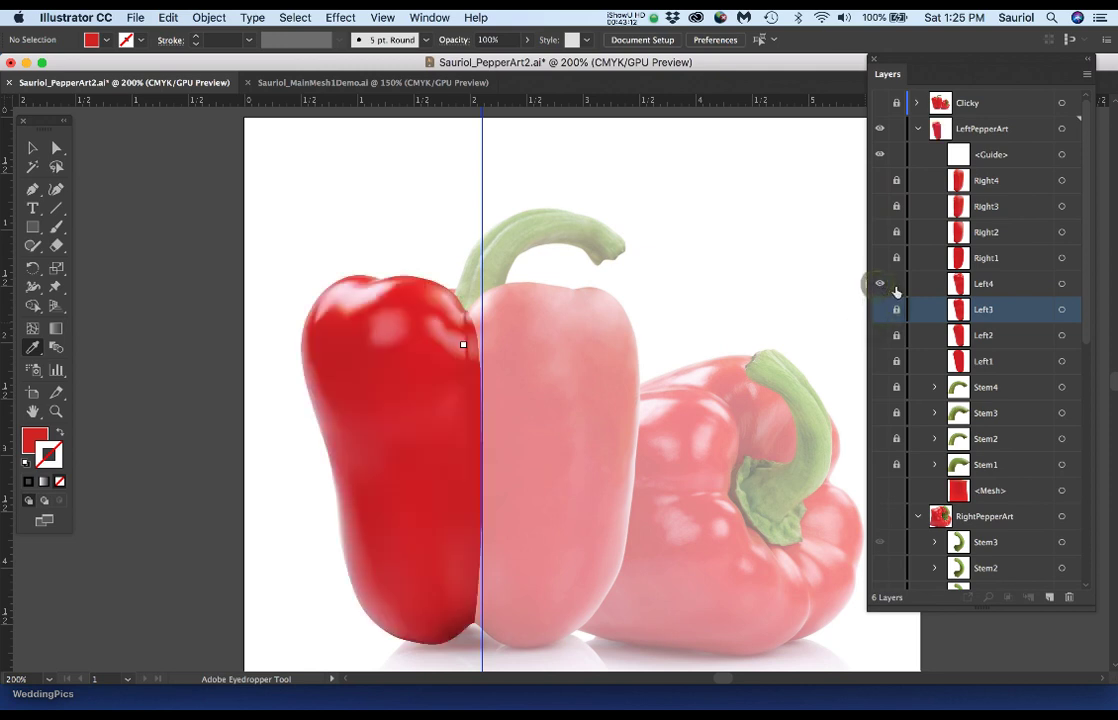
{"action": "left_click", "coordinate": [880, 284]}
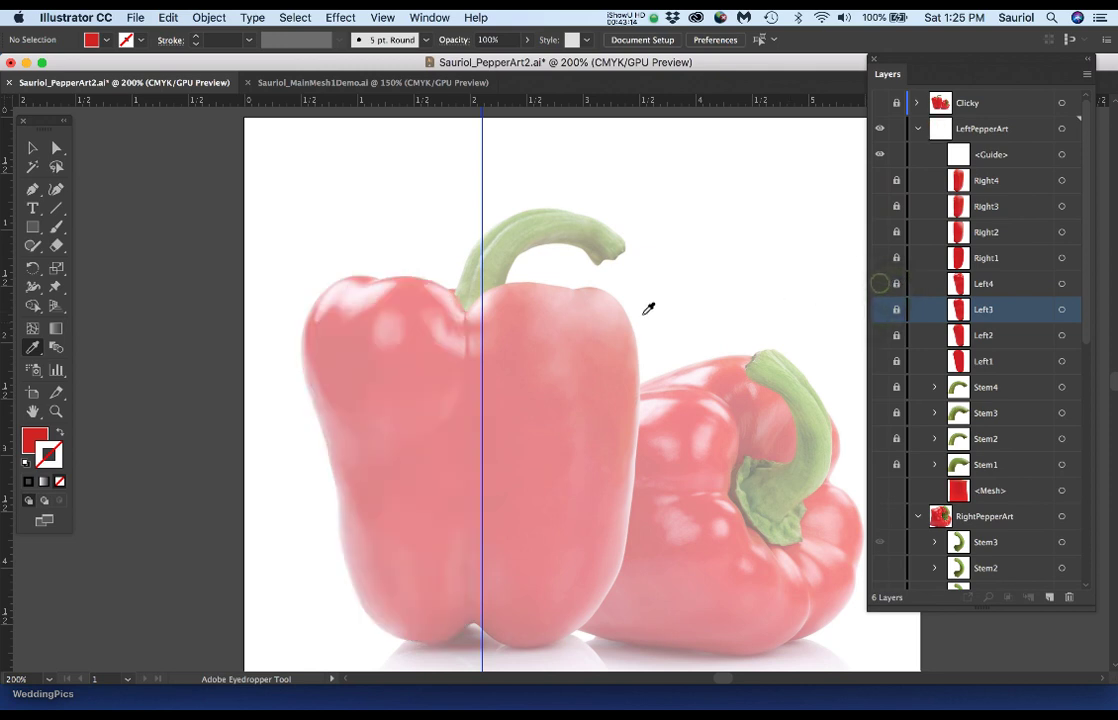
{"action": "key", "text": "super"}
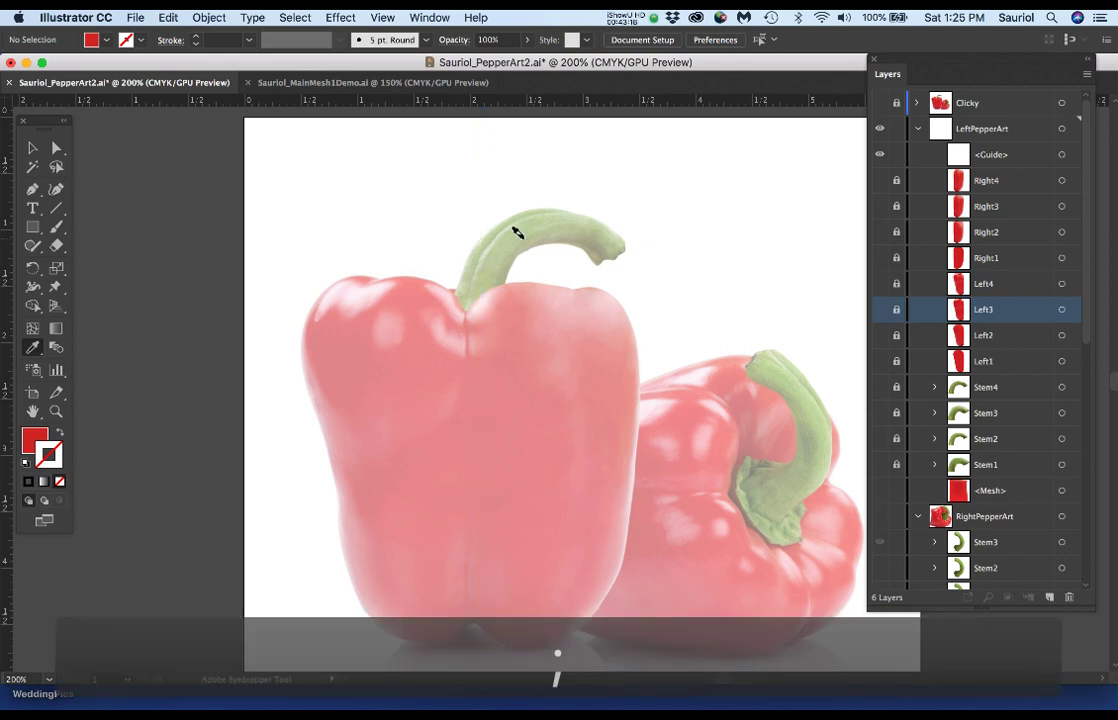
Show the left pepper's Stem1 group, unlock Stem1 through Stem4, and select the mesh inside Stem1 to examine its grid.
{"action": "scroll", "coordinate": [517, 232], "scroll_direction": "up", "scroll_amount": 2}
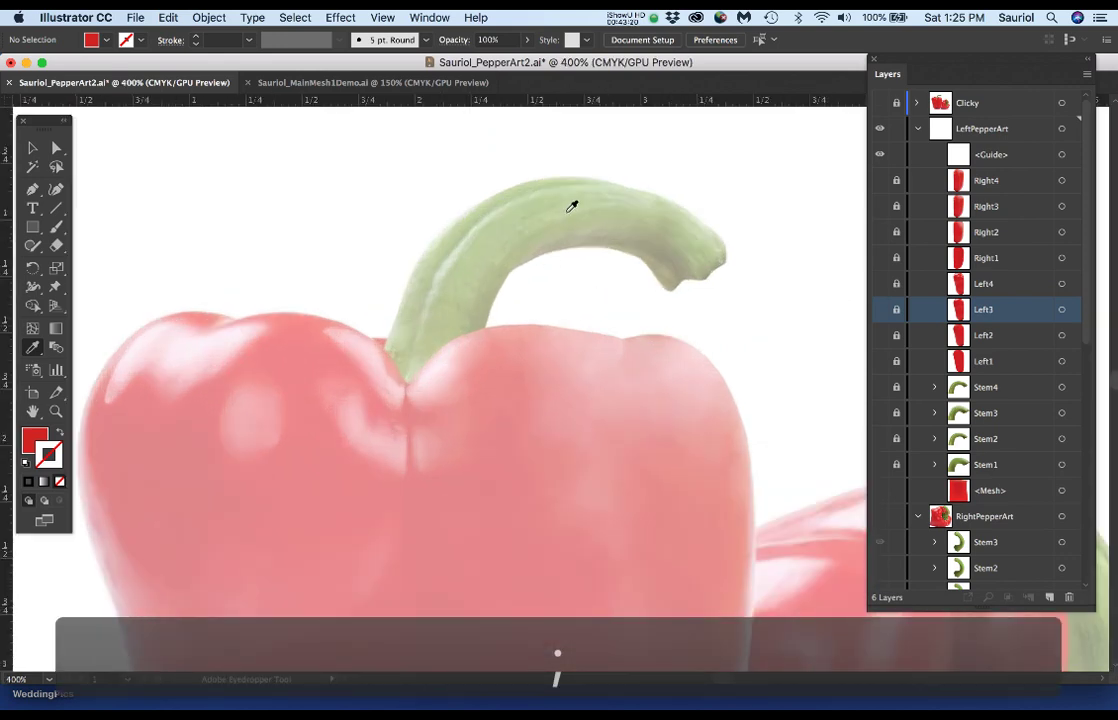
{"action": "scroll", "coordinate": [960, 430], "scroll_direction": "down", "scroll_amount": 2}
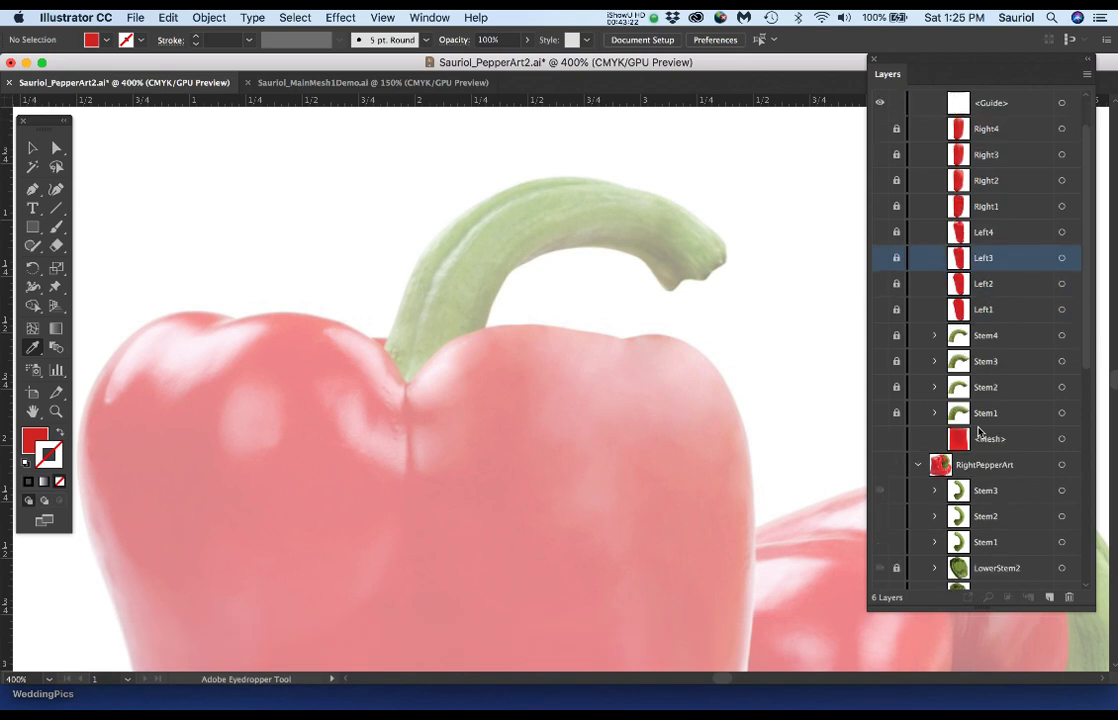
{"action": "left_click", "coordinate": [880, 414]}
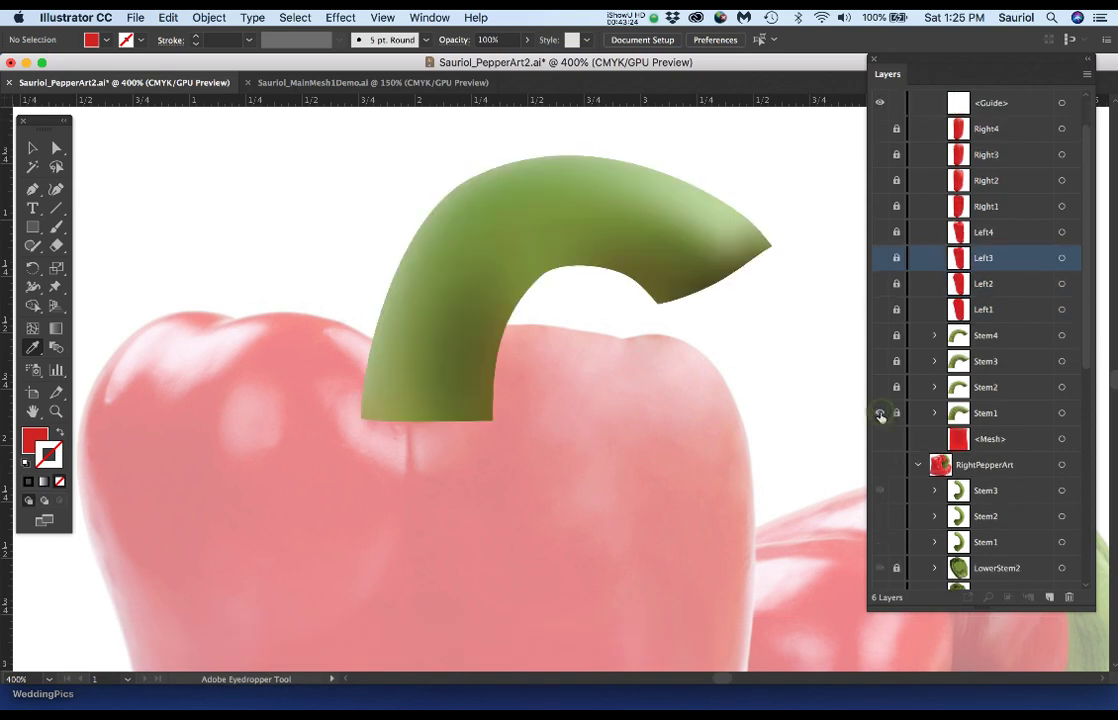
{"action": "left_click_drag", "start_coordinate": [895, 415], "coordinate": [898, 342]}
{"action": "left_click", "coordinate": [935, 414]}
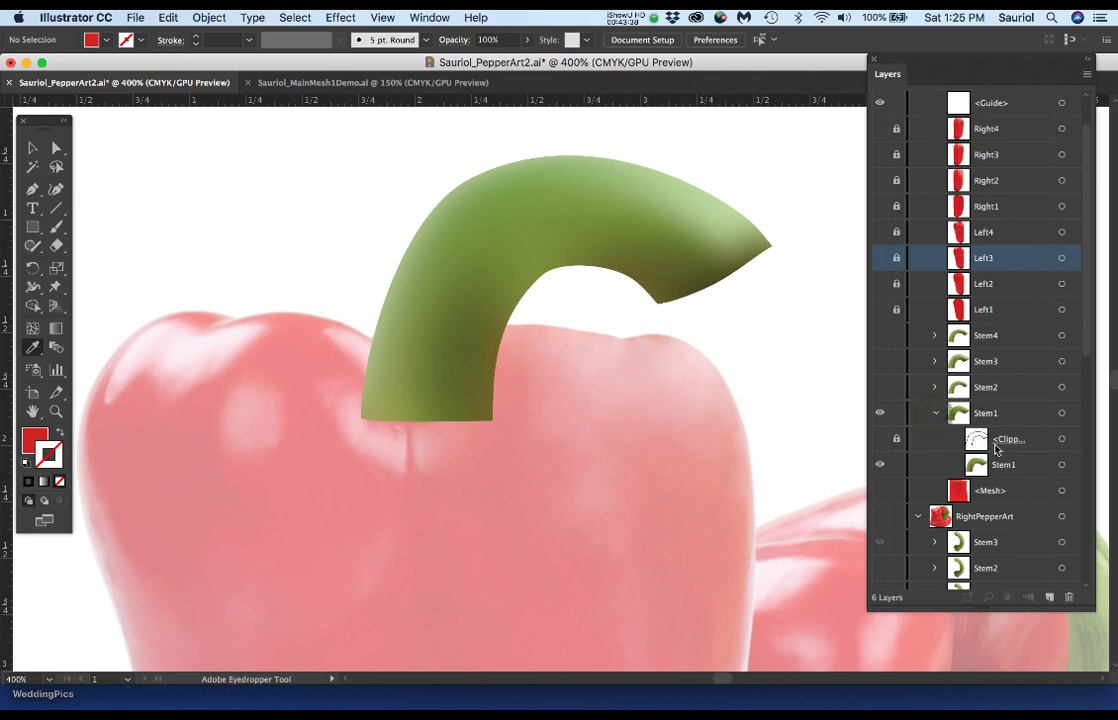
{"action": "left_click", "coordinate": [1062, 467]}
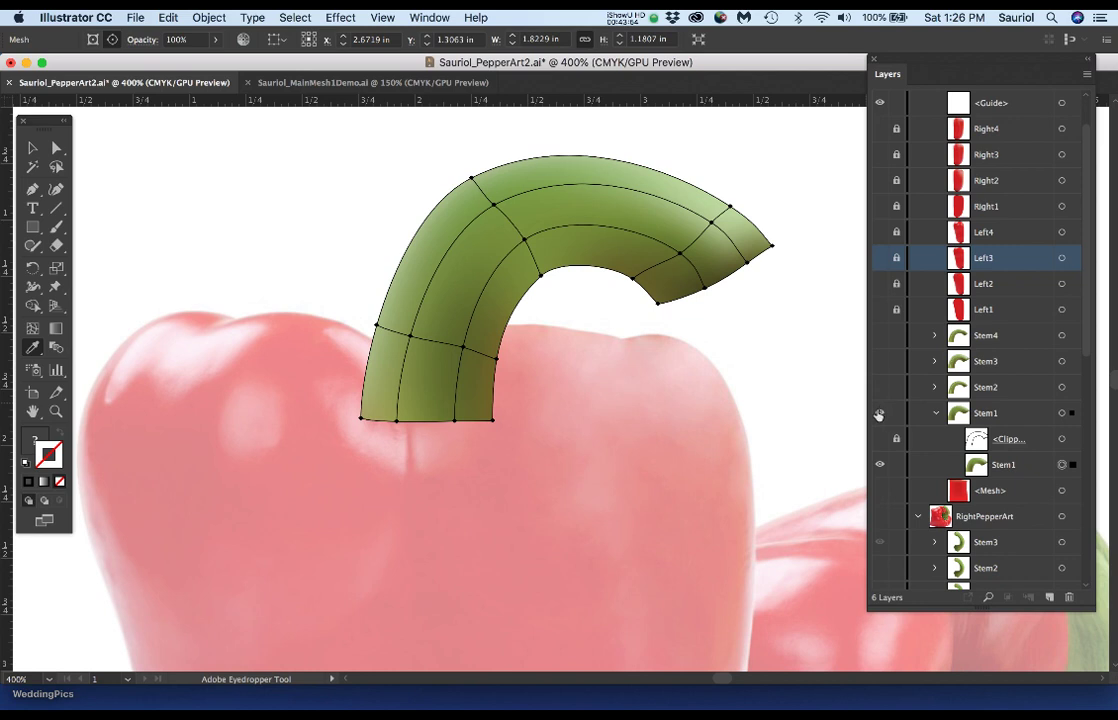
{"action": "left_click", "coordinate": [1010, 466]}
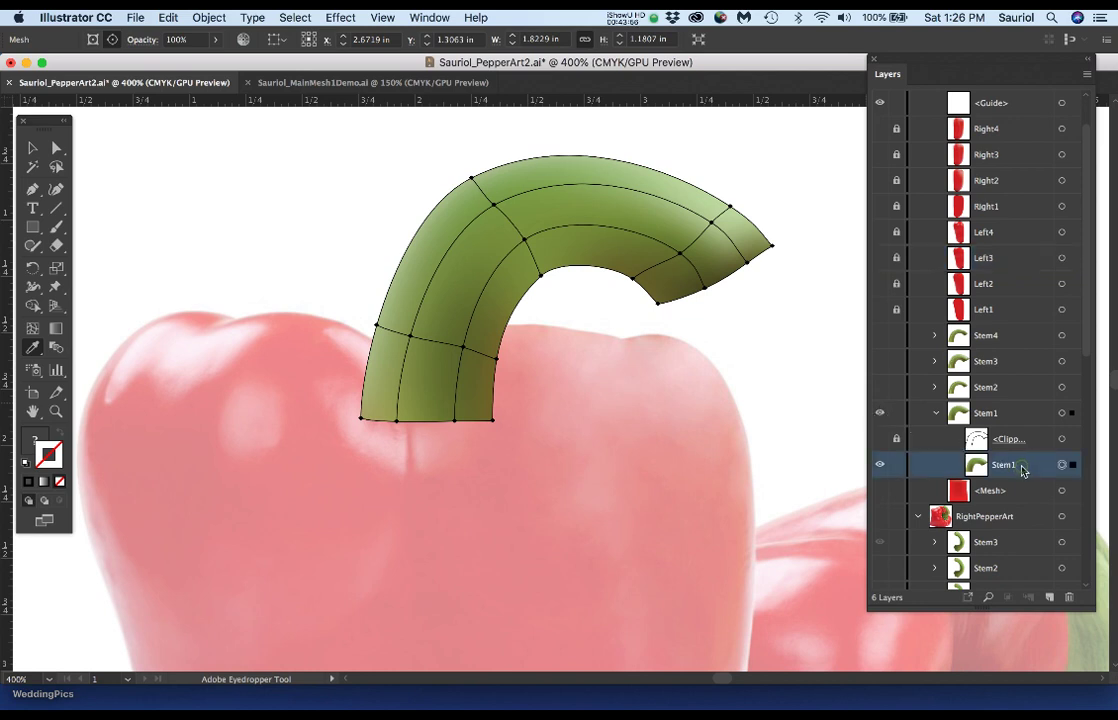
Collapse and hide the Stem1 group and show Stem2 in its place.
{"action": "left_click", "coordinate": [932, 416]}
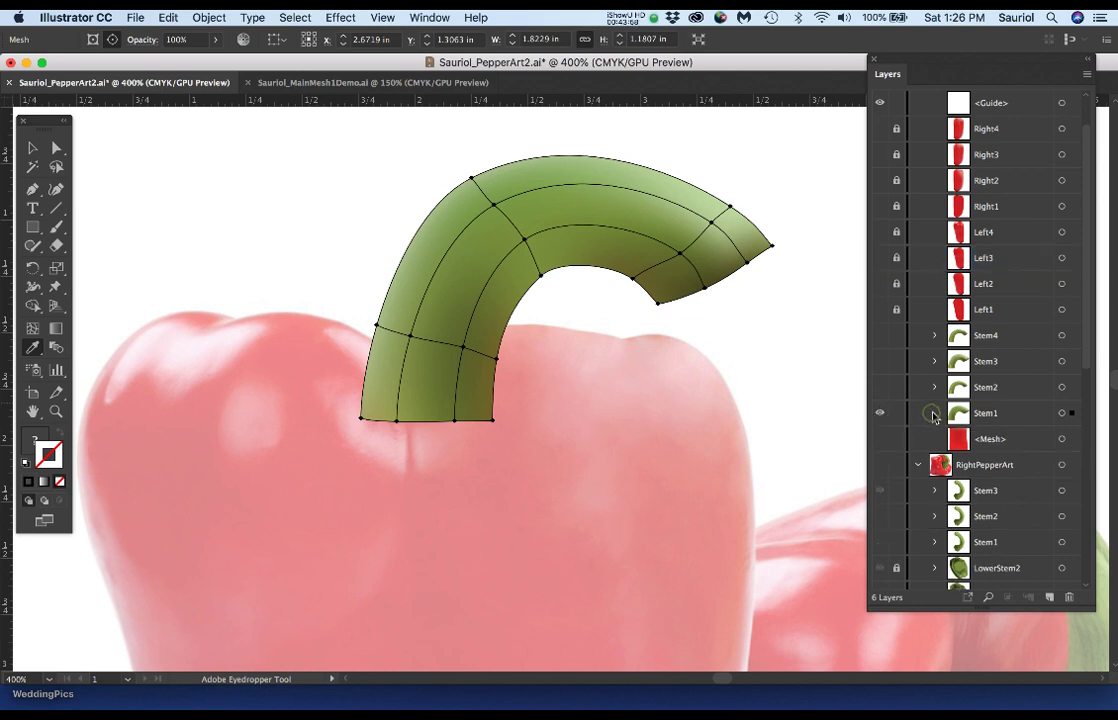
{"action": "left_click", "coordinate": [993, 420]}
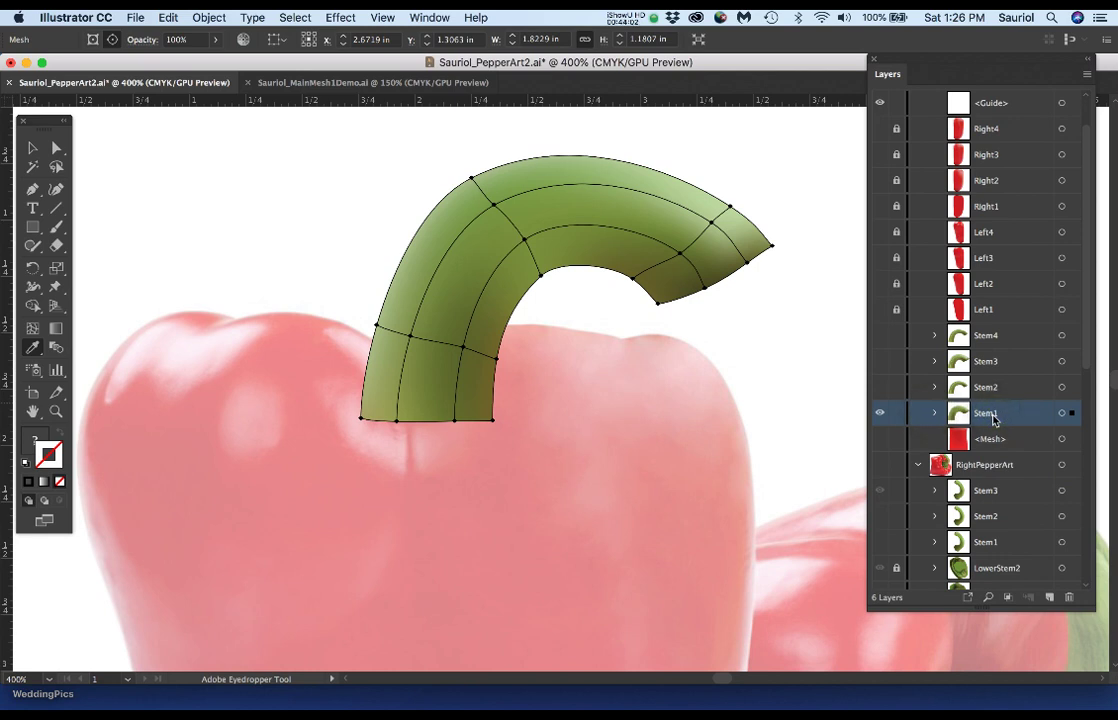
{"action": "left_click", "coordinate": [880, 415]}
{"action": "left_click", "coordinate": [880, 389]}
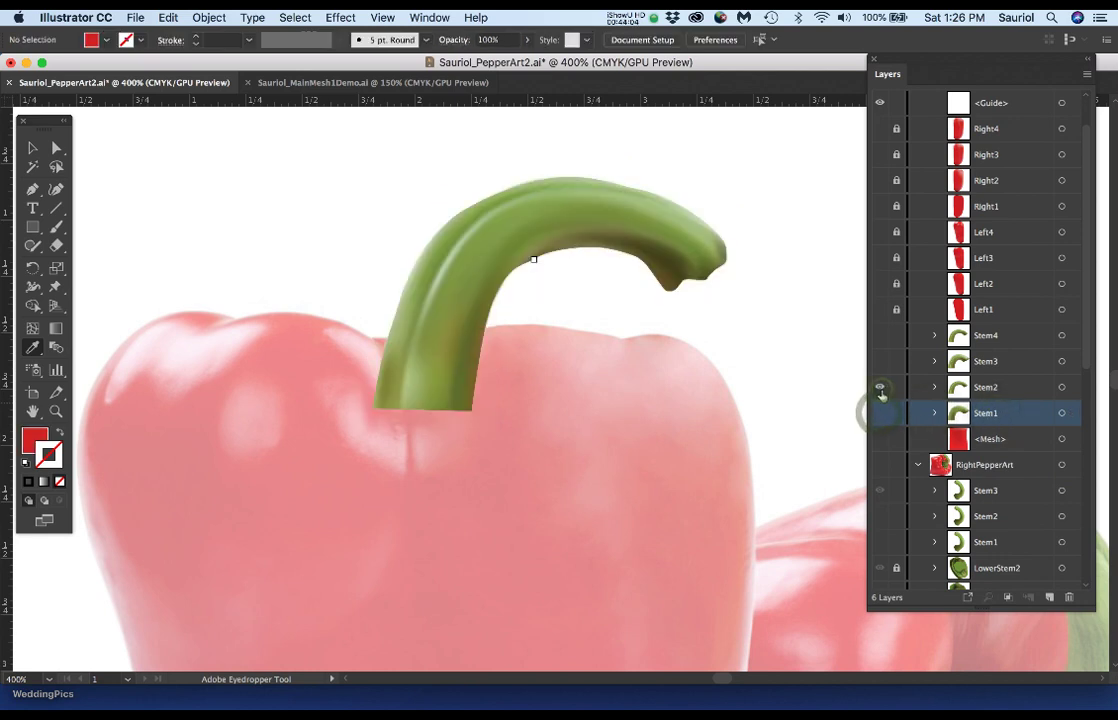
Expand the Stem2 group, unlock its clipping path and hide the mesh inside the group.
{"action": "left_click", "coordinate": [934, 388]}
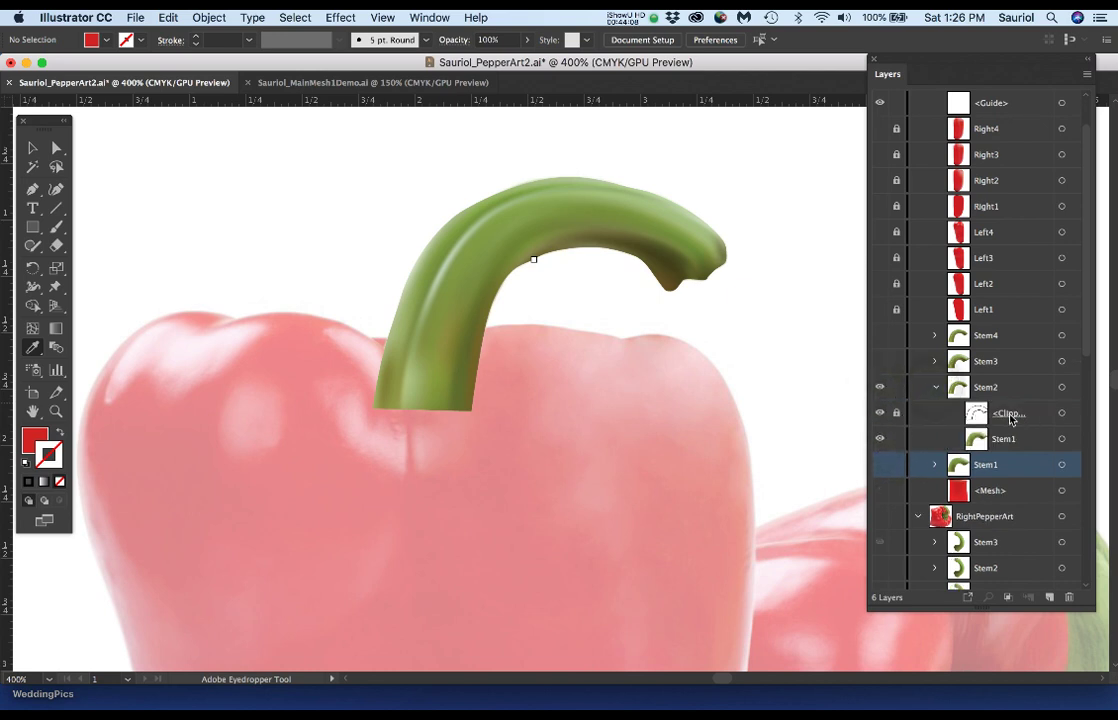
{"action": "left_click", "coordinate": [897, 414]}
{"action": "left_click", "coordinate": [880, 439]}
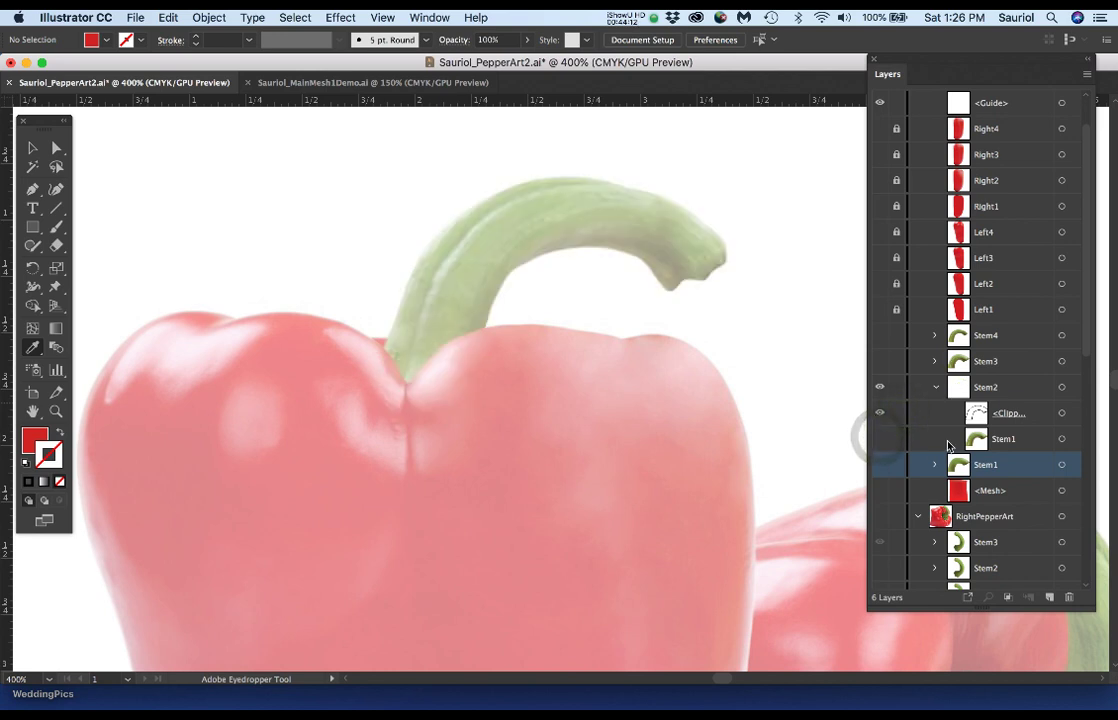
Select Stem2's clipping path to examine its outline and show the mesh inside the group.
{"action": "left_click", "coordinate": [1062, 415]}
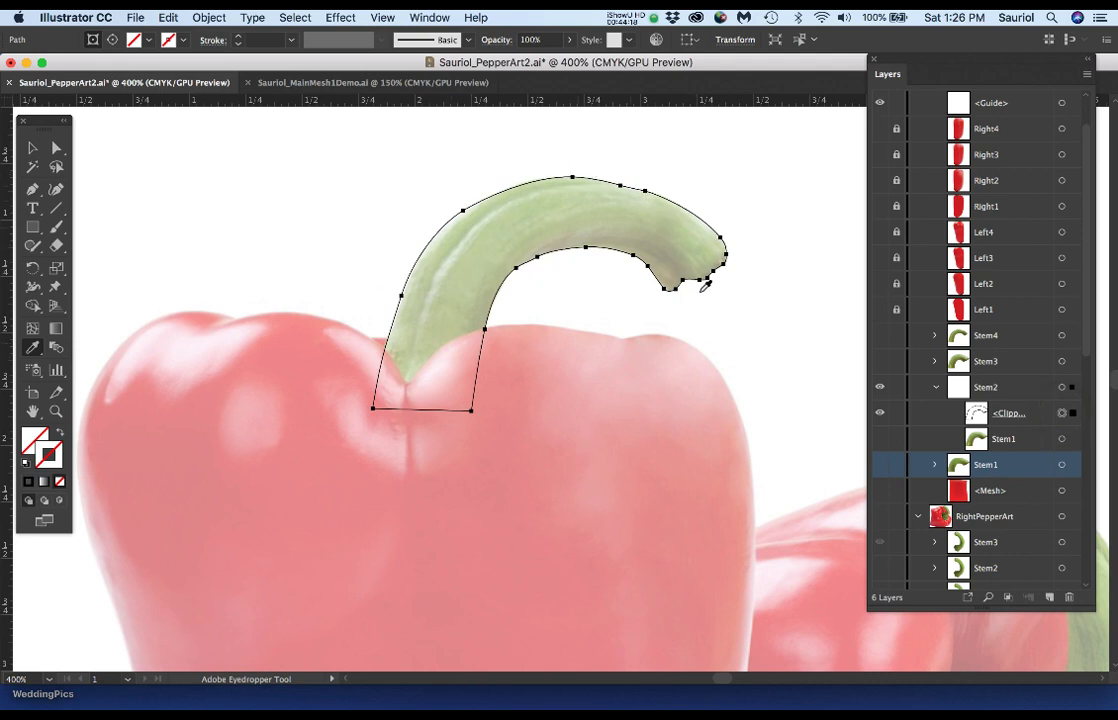
{"action": "key", "text": "super+c"}
{"action": "left_click", "coordinate": [882, 440]}
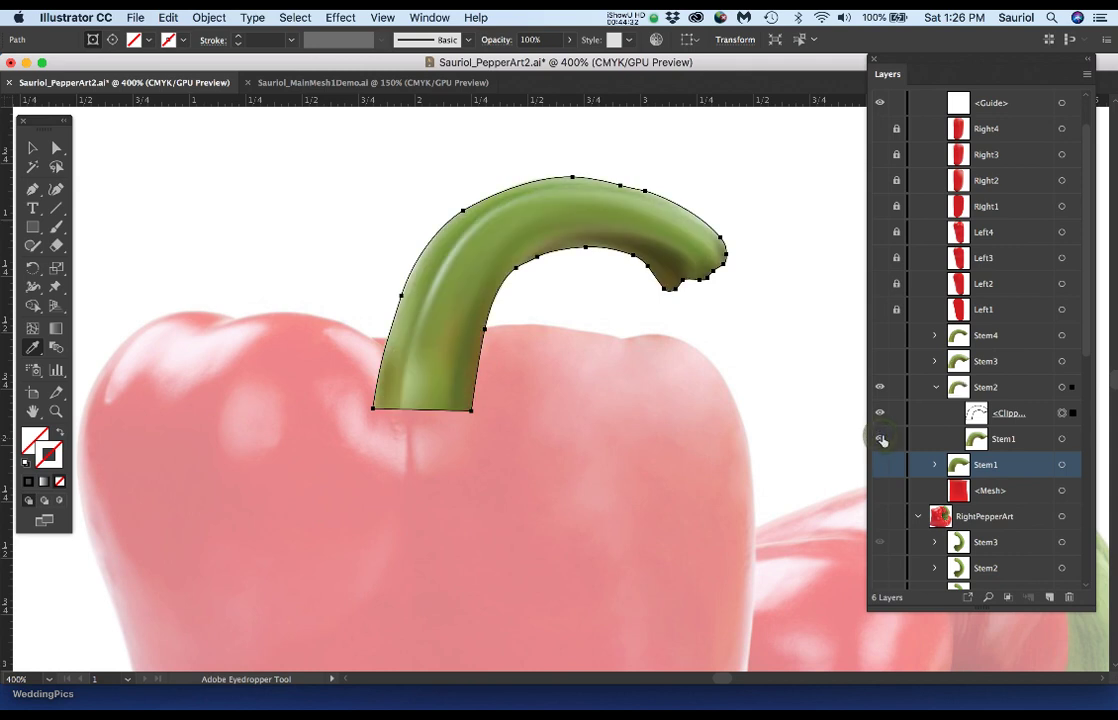
Hide Stem2's clipping path to examine the full unclipped mesh up close, and show the path again.
{"action": "left_click", "coordinate": [880, 413]}
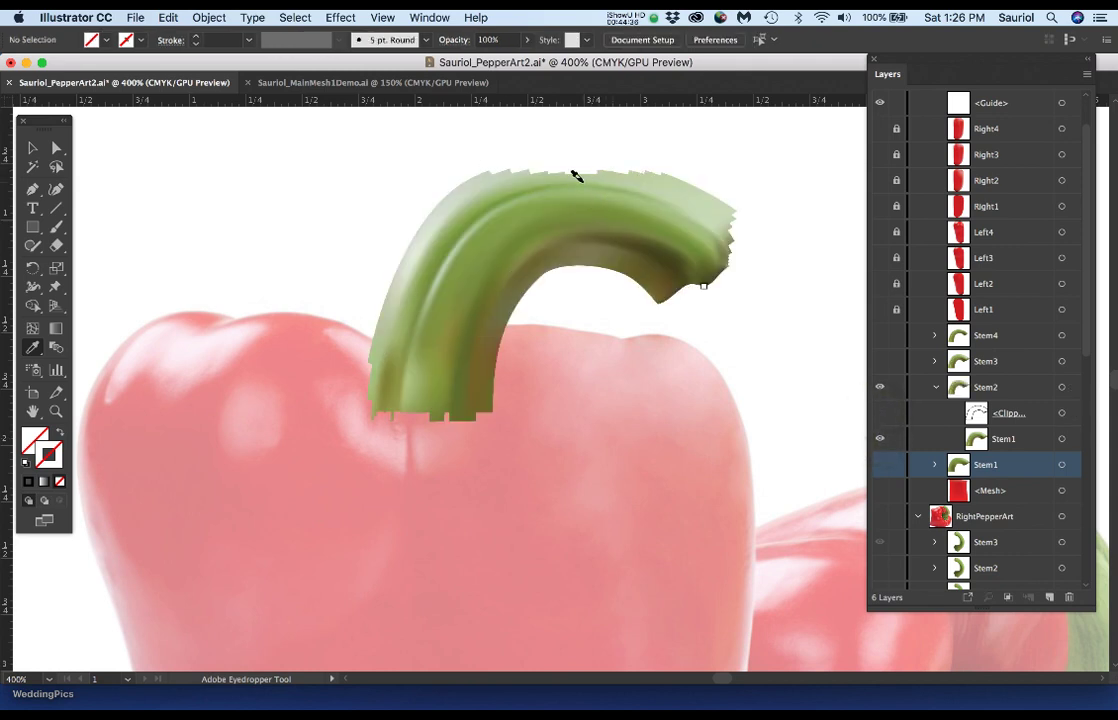
{"action": "scroll", "coordinate": [576, 176], "scroll_direction": "up", "scroll_amount": 1}
{"action": "scroll", "coordinate": [576, 176], "scroll_direction": "down", "scroll_amount": 1}
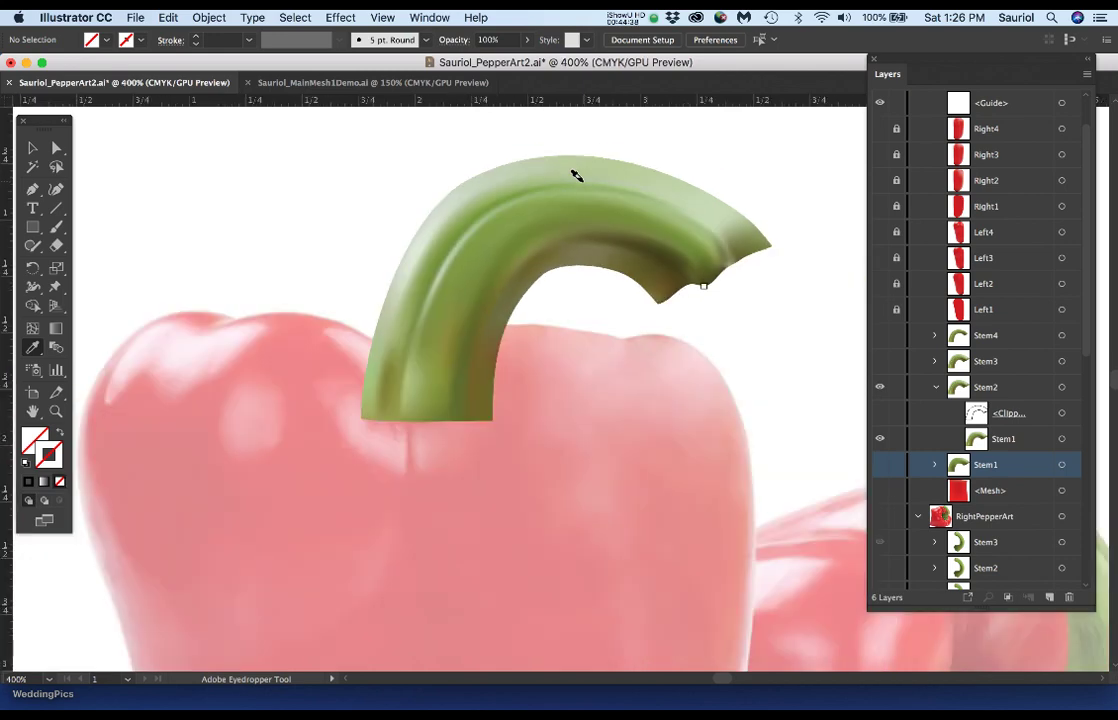
{"action": "scroll", "coordinate": [576, 176], "scroll_direction": "up", "scroll_amount": 1}
{"action": "left_click_drag", "start_coordinate": [641, 238], "coordinate": [606, 274]}
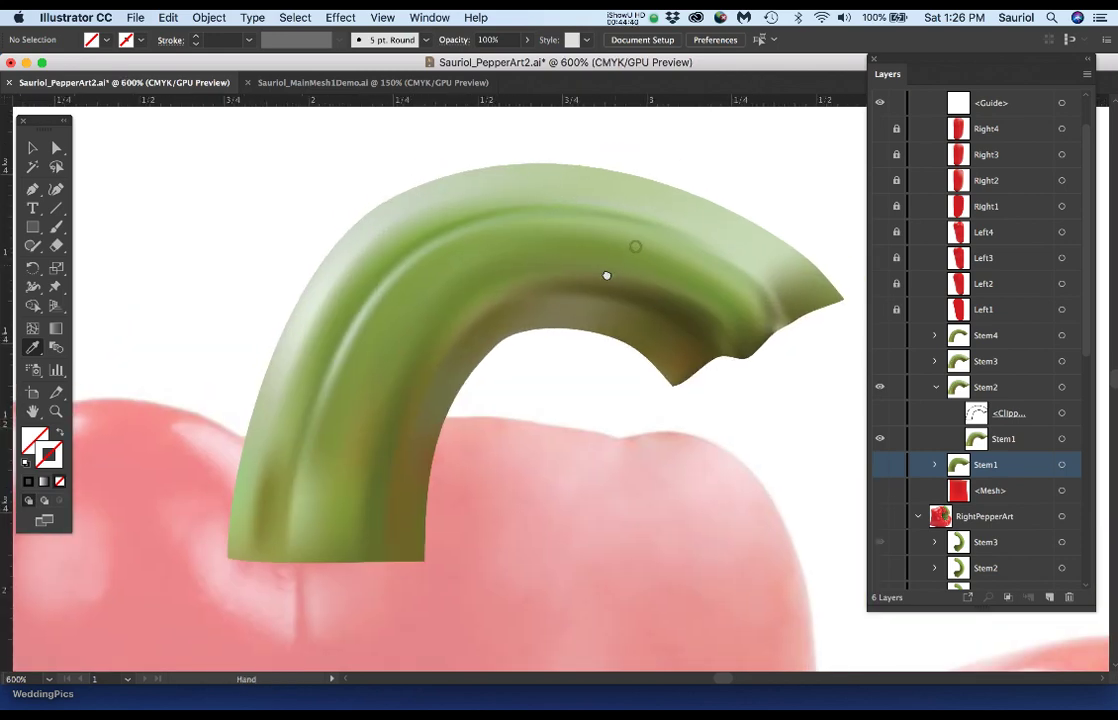
{"action": "left_click", "coordinate": [880, 423]}
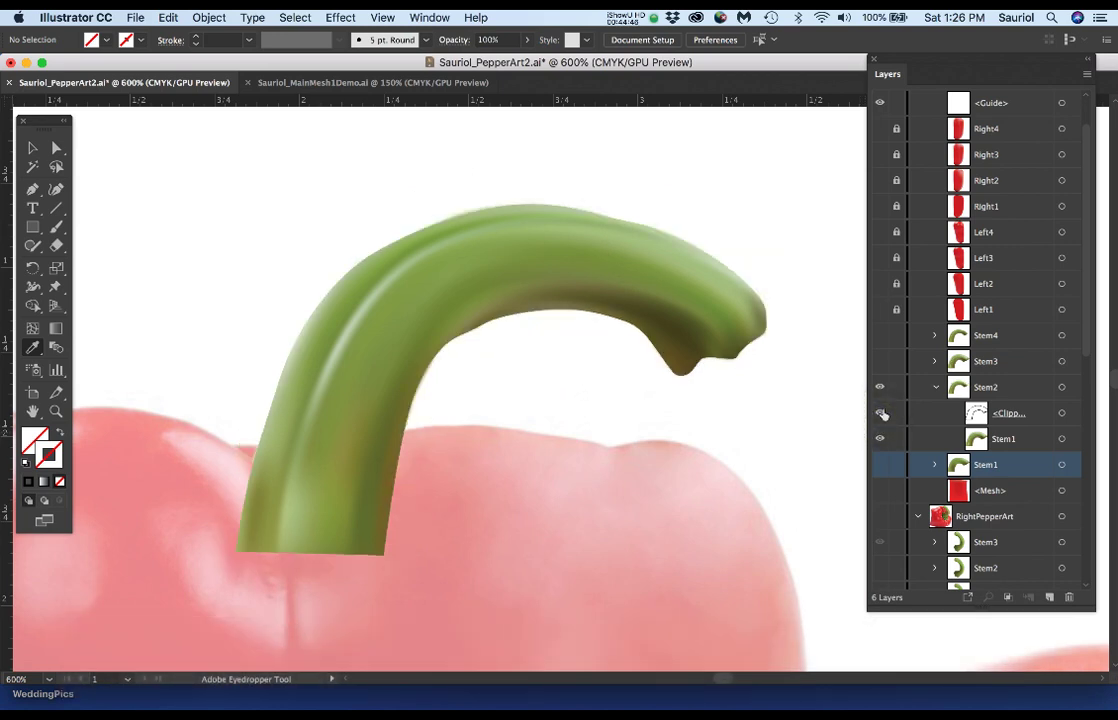
Show the Clicky layer briefly to view its artwork over the stem, and hide it again.
{"action": "scroll", "coordinate": [958, 126], "scroll_direction": "up", "scroll_amount": 2}
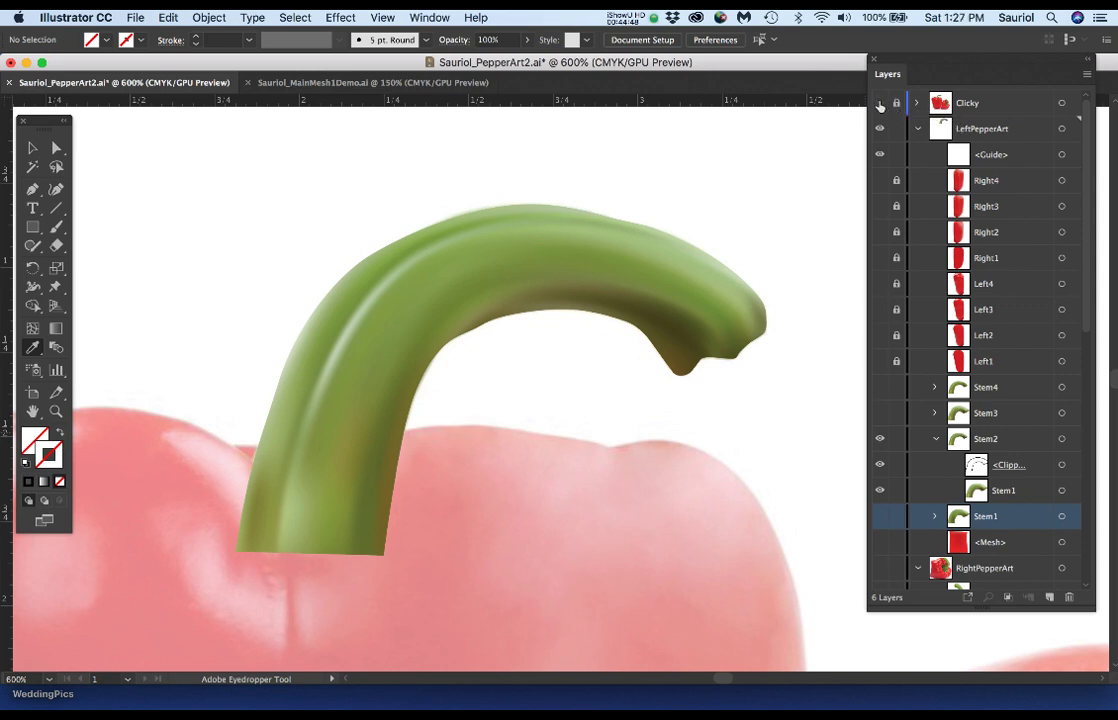
{"action": "left_click", "coordinate": [879, 103]}
{"action": "left_click", "coordinate": [879, 103]}
{"action": "key", "text": "super"}
{"action": "key", "text": "i"}
Hide Stem2's clipping path, select the mesh inside to examine its grid, and show the clipping path again.
{"action": "left_click", "coordinate": [878, 466]}
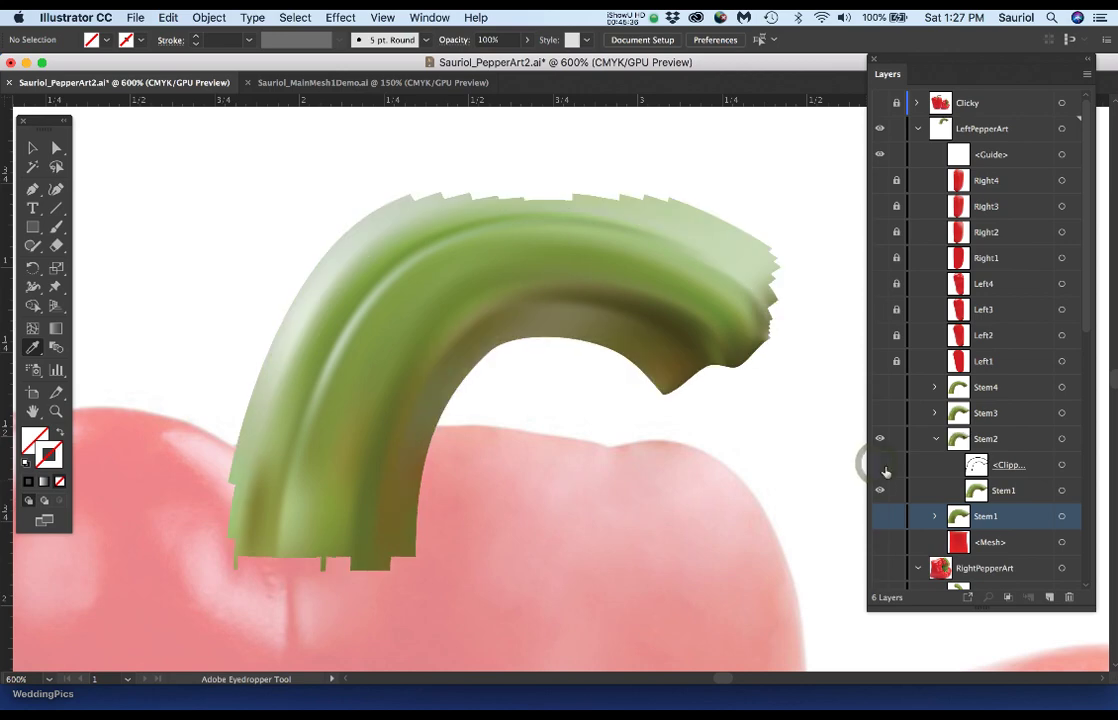
{"action": "key", "text": "super+minus"}
{"action": "key", "text": "super+equal"}
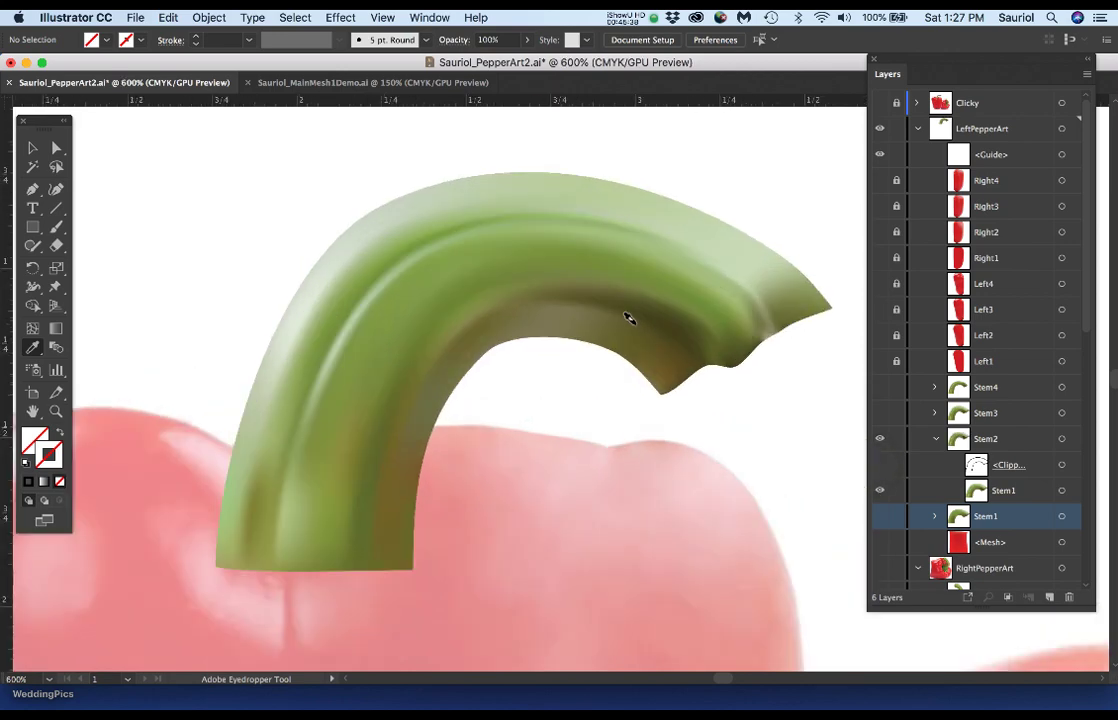
{"action": "left_click", "coordinate": [679, 369], "text": "super"}
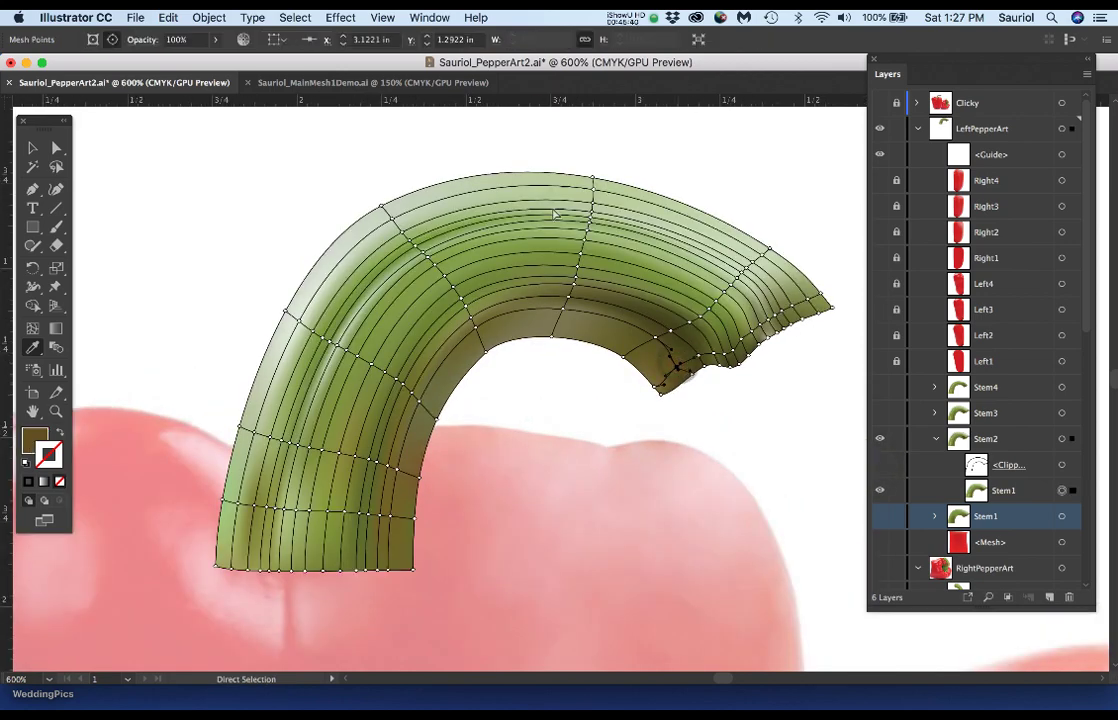
{"action": "left_click", "coordinate": [881, 468]}
{"action": "left_click", "coordinate": [881, 468]}
{"action": "left_click", "coordinate": [881, 468]}
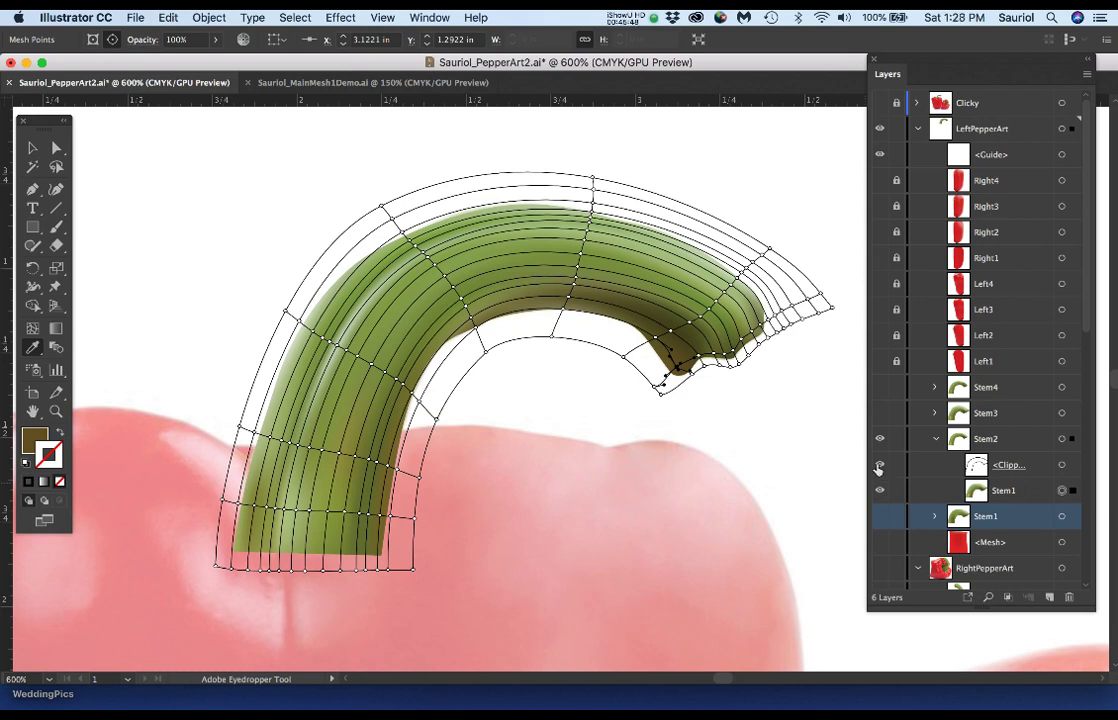
Select mesh points one after another along the stem's inner curve to examine how the shading follows the mesh lines.
{"action": "key", "text": "a"}
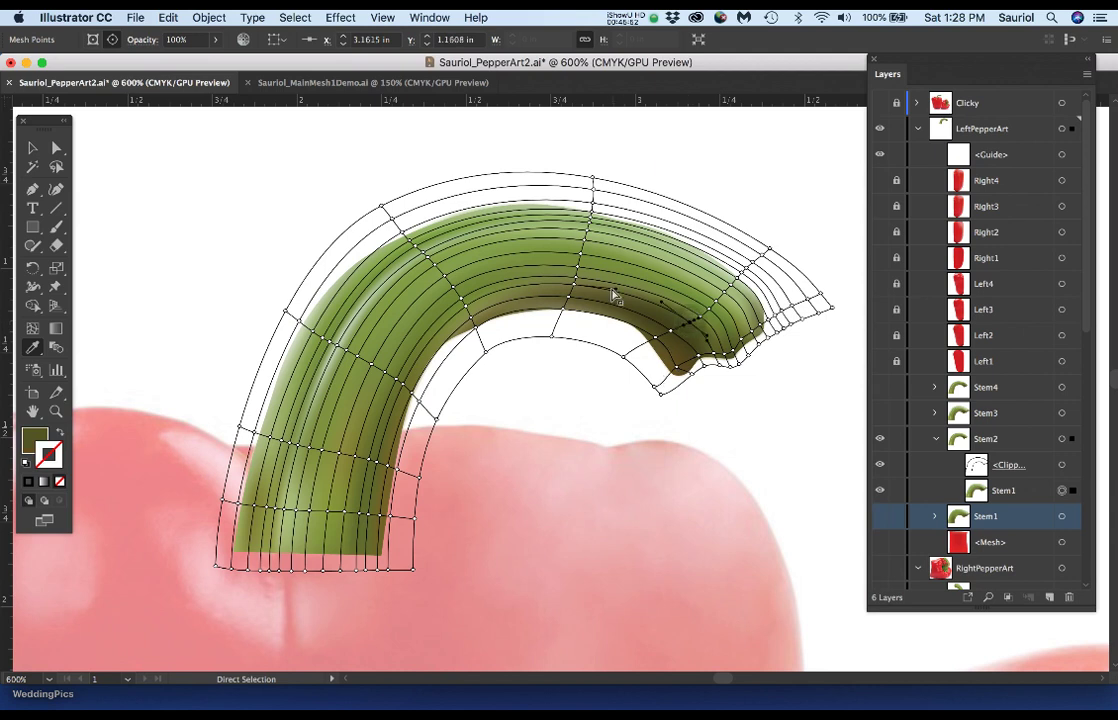
{"action": "left_click", "coordinate": [574, 289]}
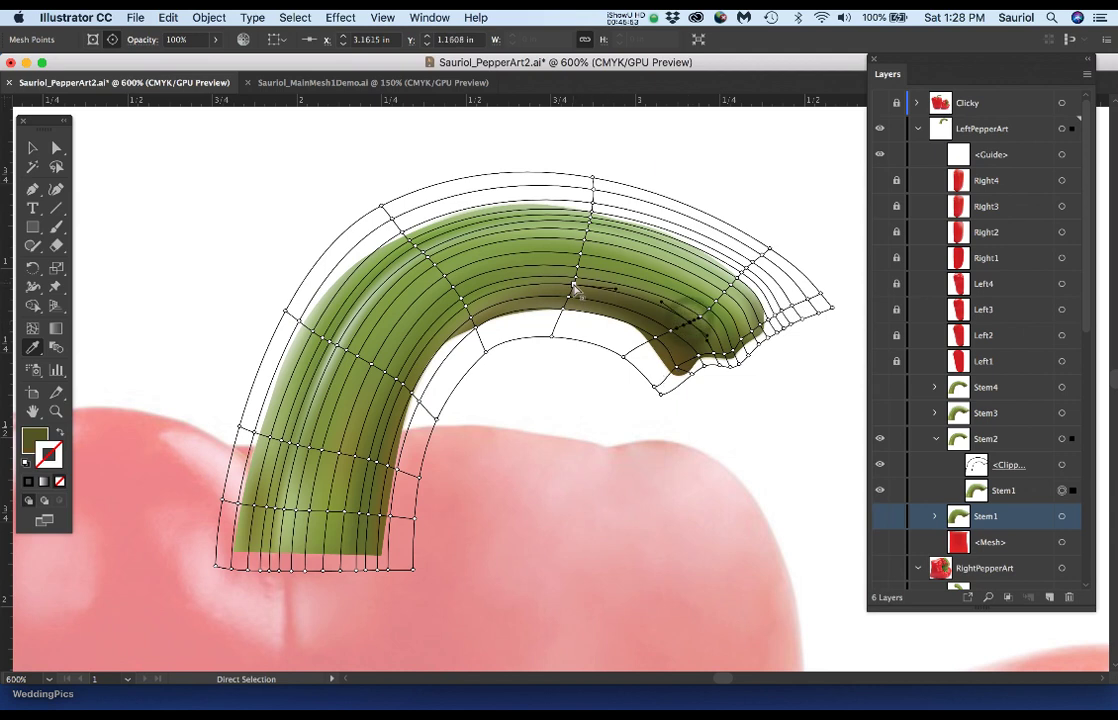
{"action": "left_click", "coordinate": [466, 307]}
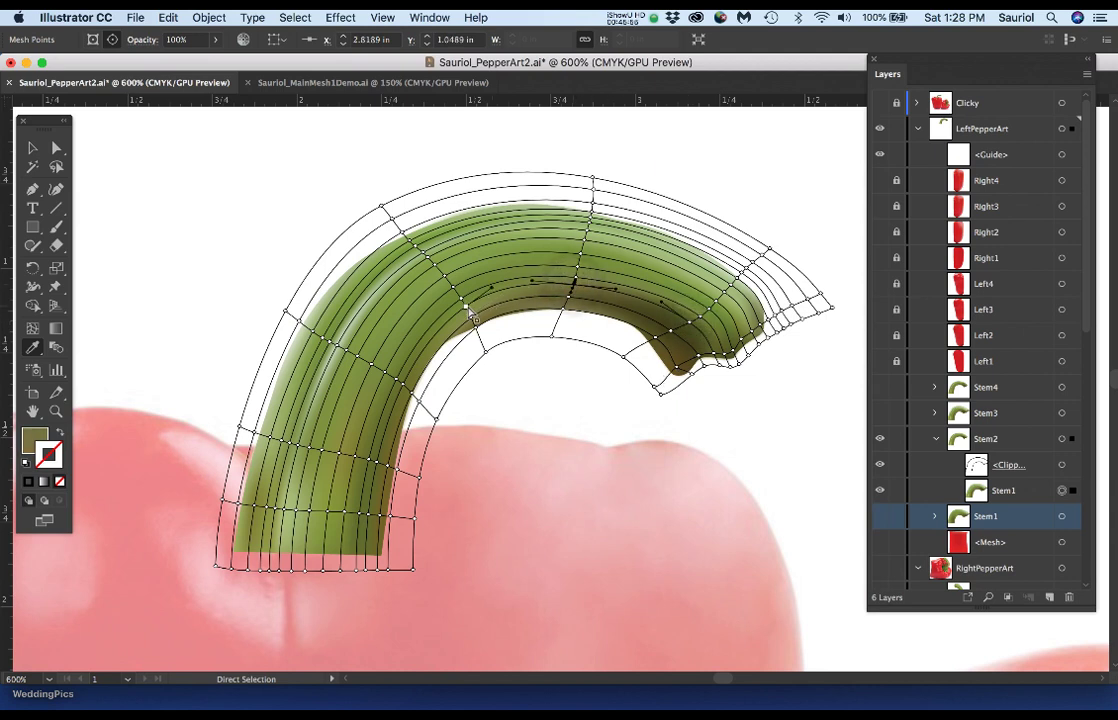
{"action": "left_click", "coordinate": [402, 387]}
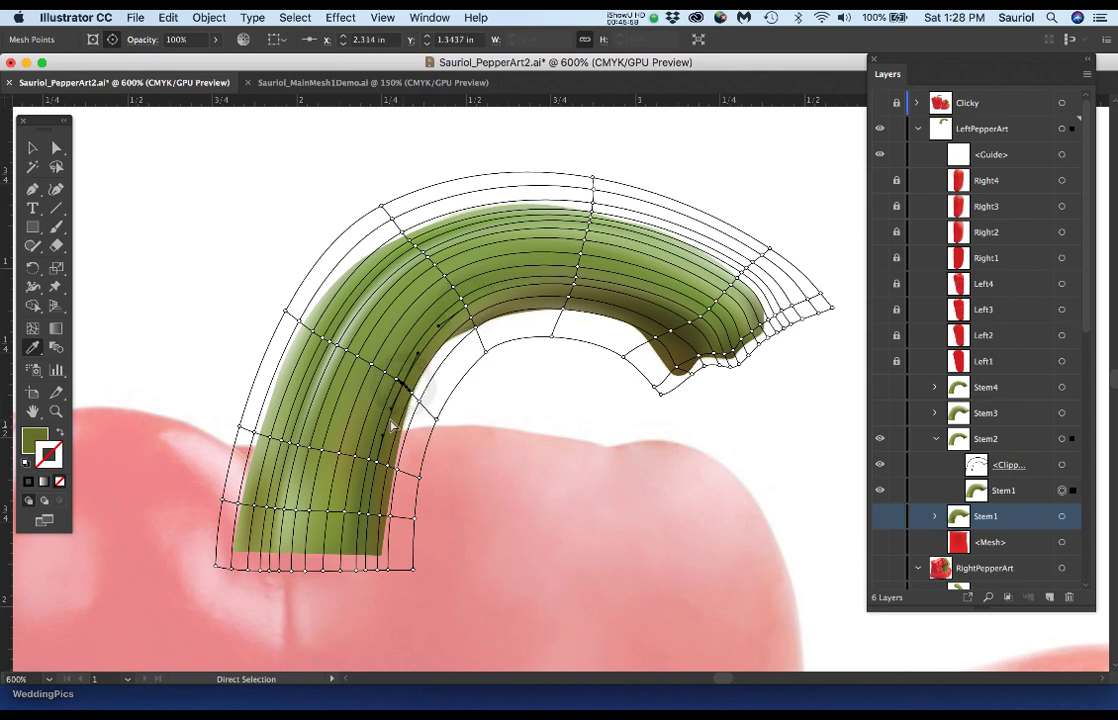
{"action": "left_click", "coordinate": [370, 543]}
{"action": "left_click", "coordinate": [569, 300]}
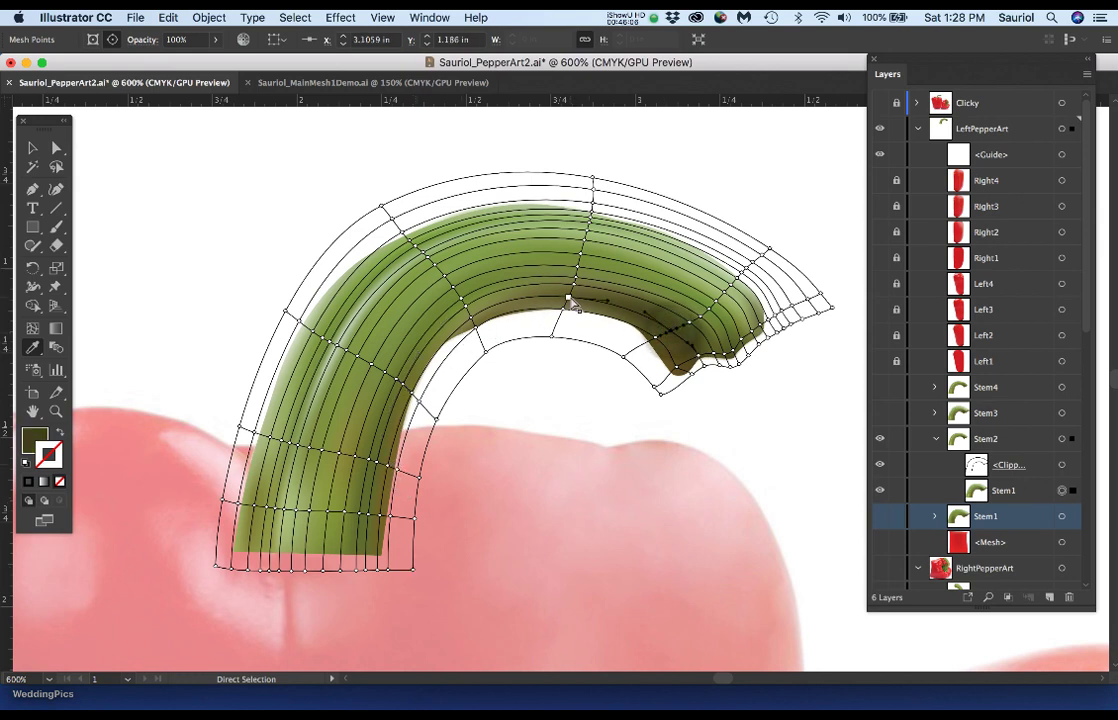
{"action": "mouse_move", "coordinate": [569, 300]}
{"action": "left_mouse_down"}
{"action": "mouse_move", "coordinate": [500, 268]}
{"action": "mouse_move", "coordinate": [415, 288]}
{"action": "mouse_move", "coordinate": [455, 344]}
{"action": "left_mouse_up"}
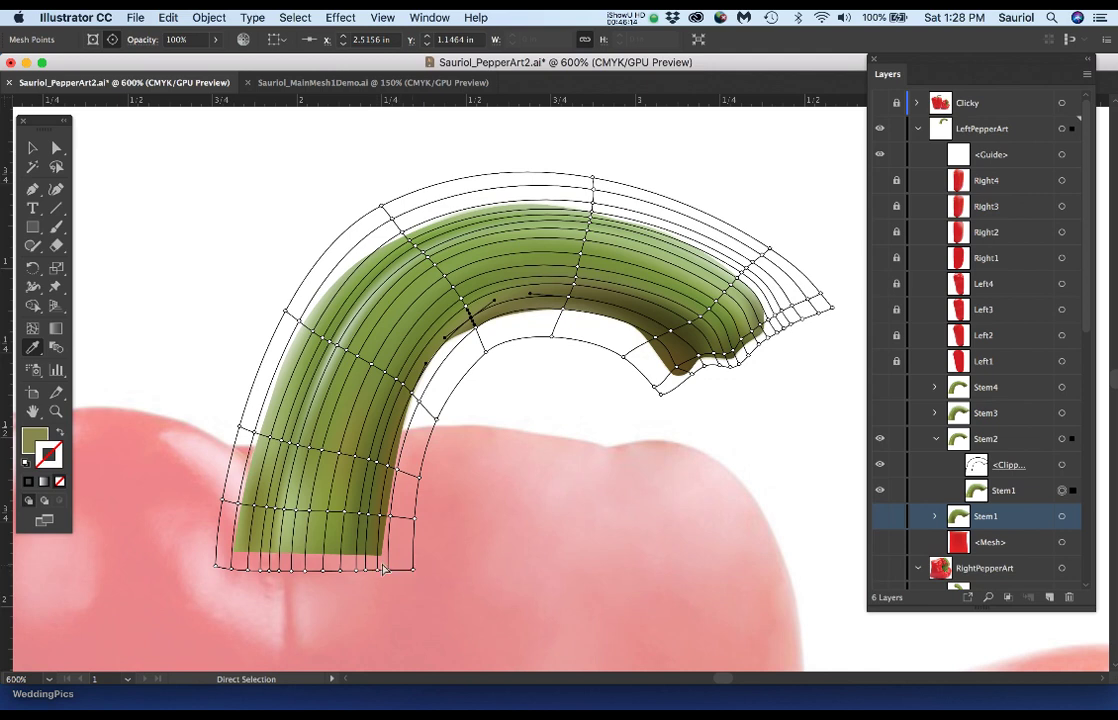
Hide Stem2, show and expand the Stem4 group, and select its mesh to examine the dense grid.
{"action": "key", "text": "i"}
{"action": "left_click", "coordinate": [879, 438]}
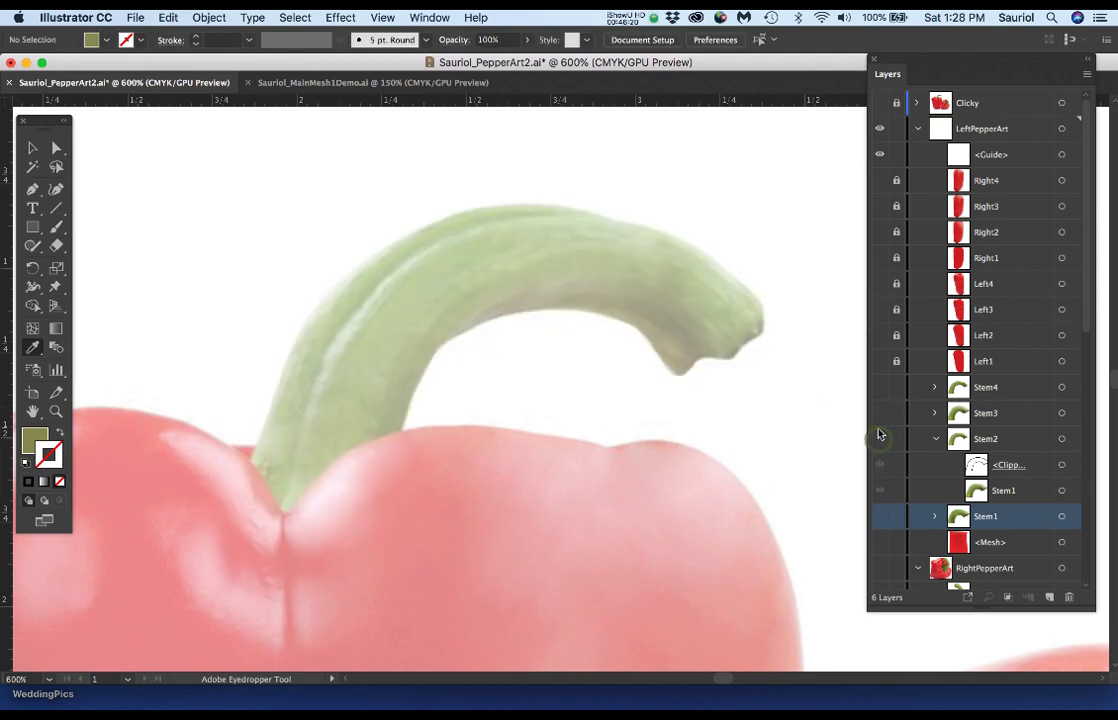
{"action": "left_click", "coordinate": [880, 389]}
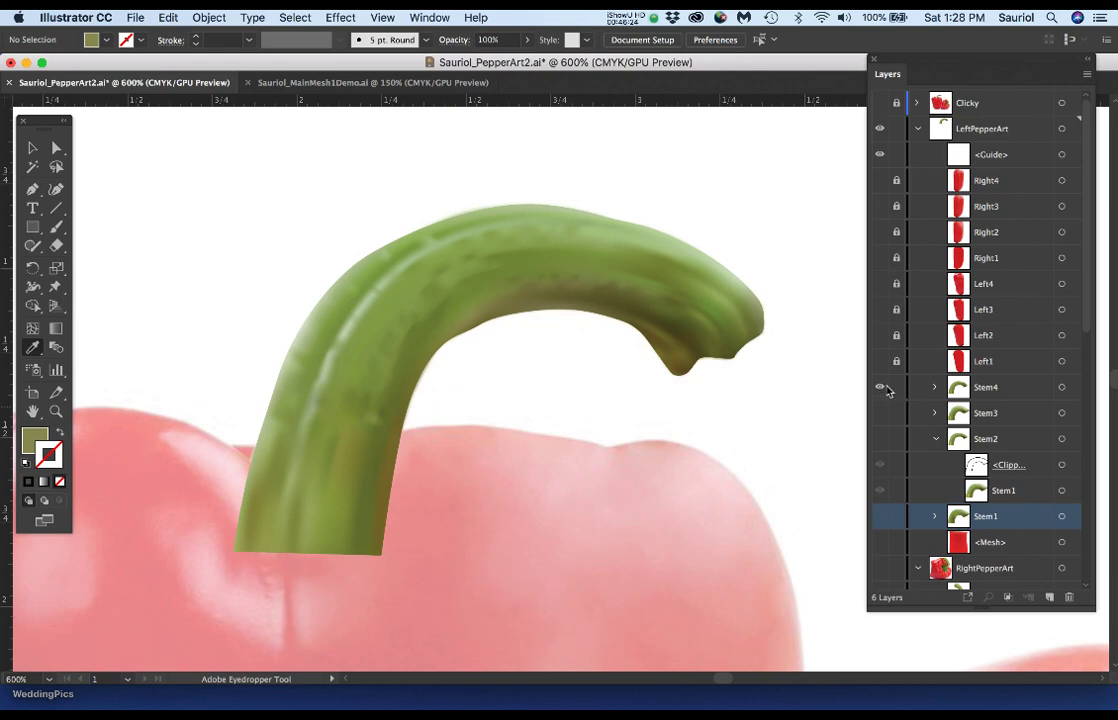
{"action": "left_click", "coordinate": [935, 387]}
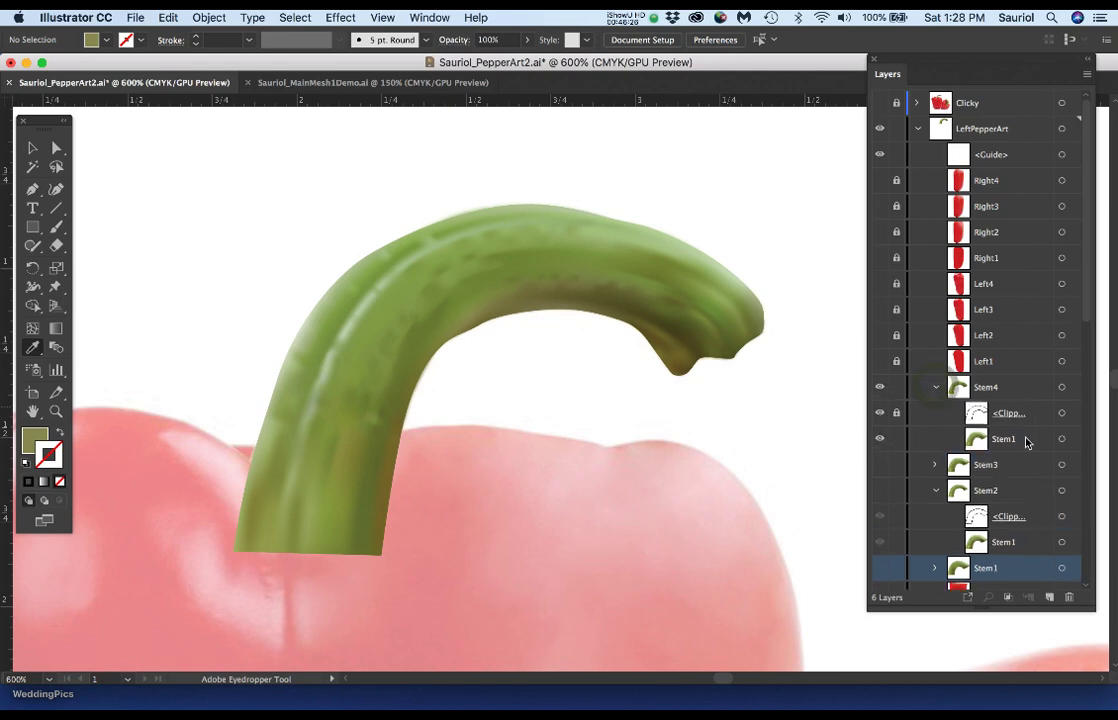
{"action": "left_click", "coordinate": [1062, 438]}
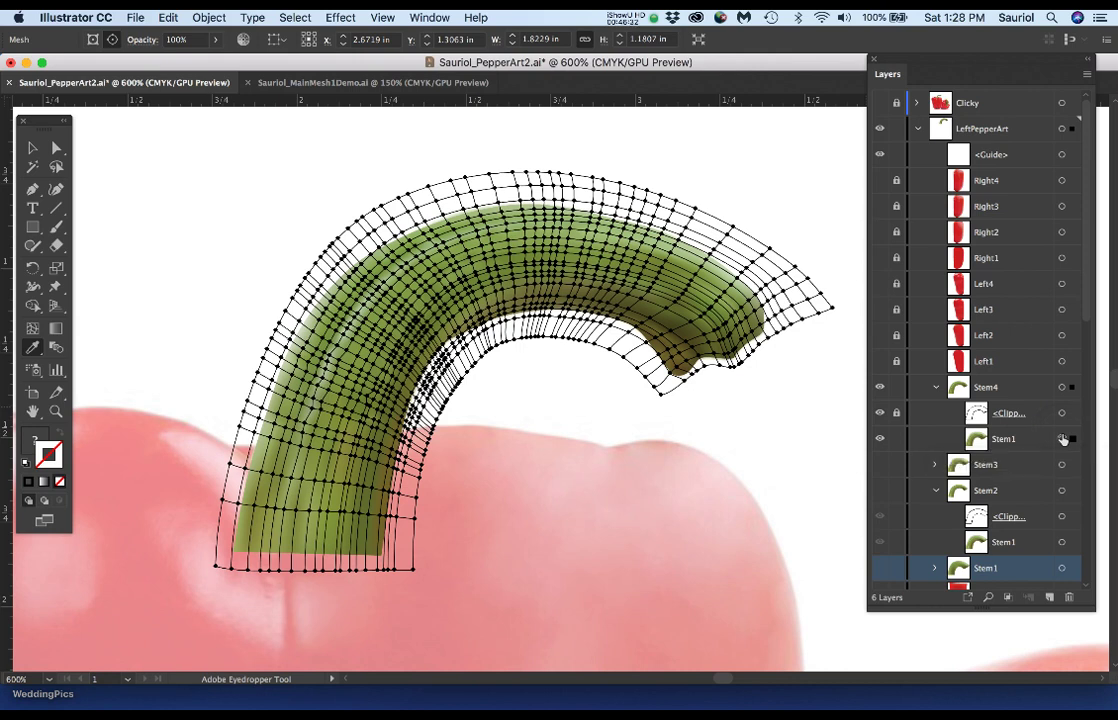
Hide both the clipping path and the mesh inside the Stem4 group.
{"action": "left_click", "coordinate": [880, 412]}
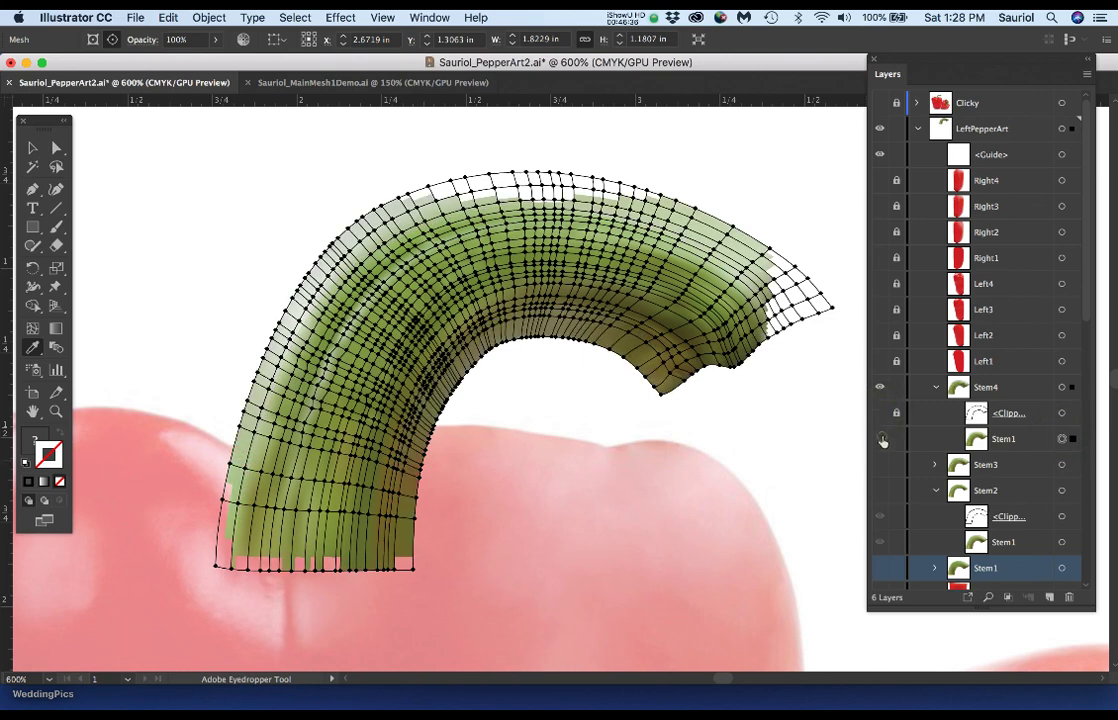
{"action": "left_click", "coordinate": [880, 438]}
{"action": "scroll", "coordinate": [903, 452], "scroll_direction": "down", "scroll_amount": 2}
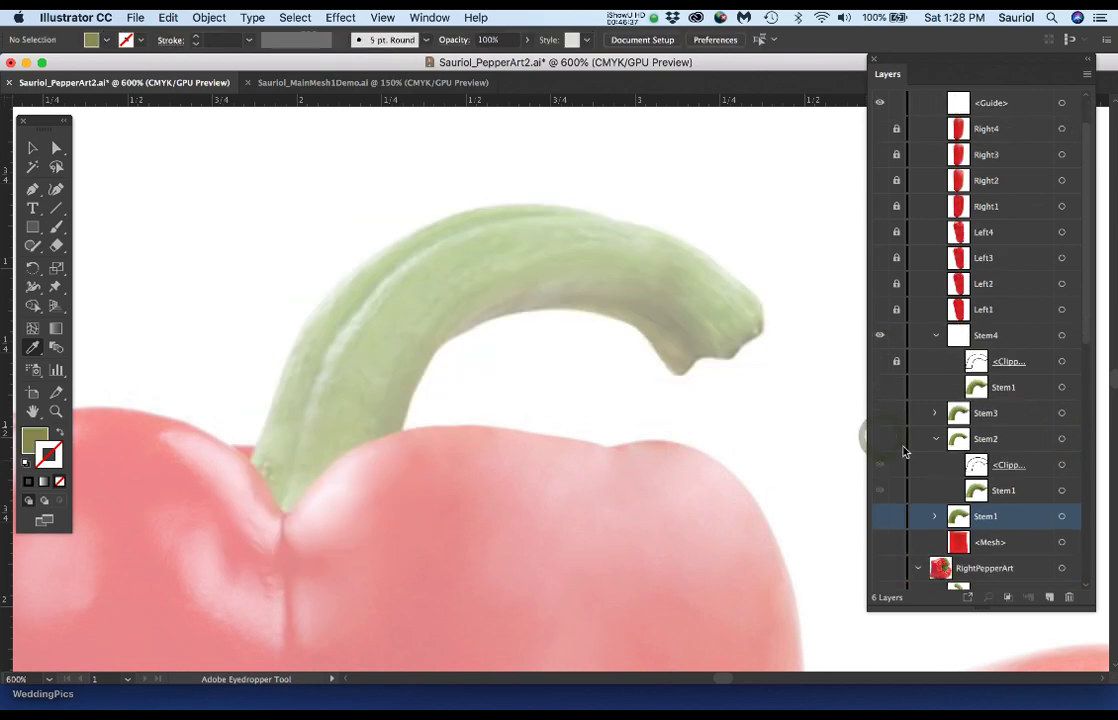
Show the left pepper's Stem1 group and select its simple mesh on the artboard.
{"action": "left_click", "coordinate": [879, 517]}
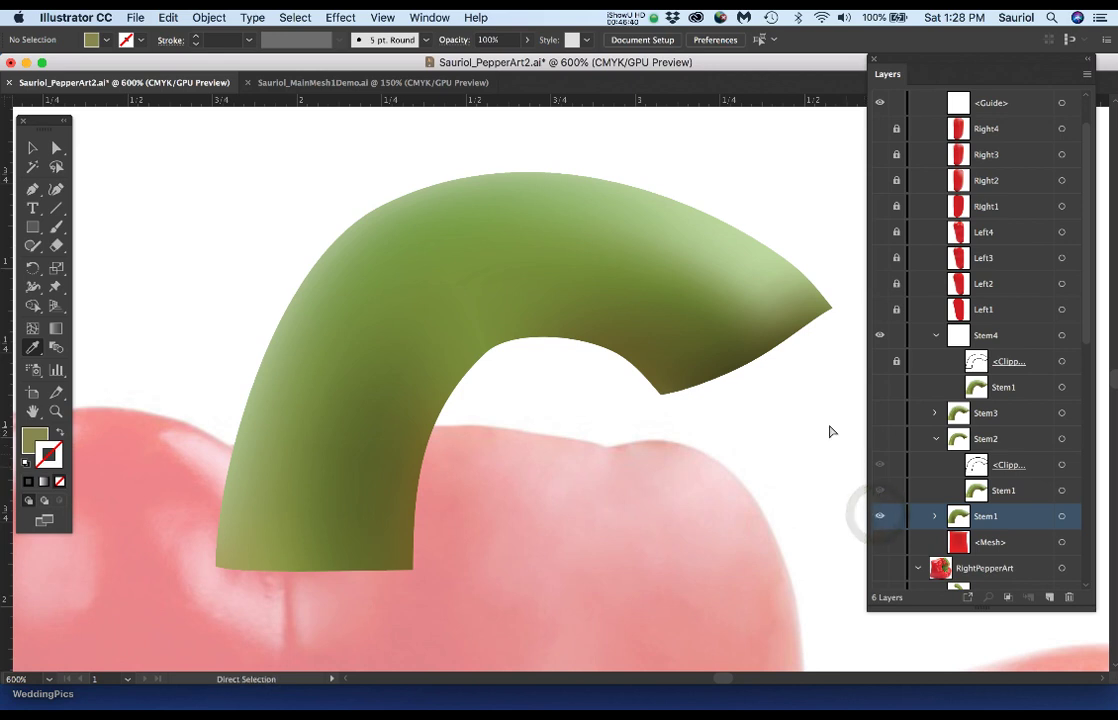
{"action": "left_click", "coordinate": [757, 364]}
{"action": "key", "text": "i"}
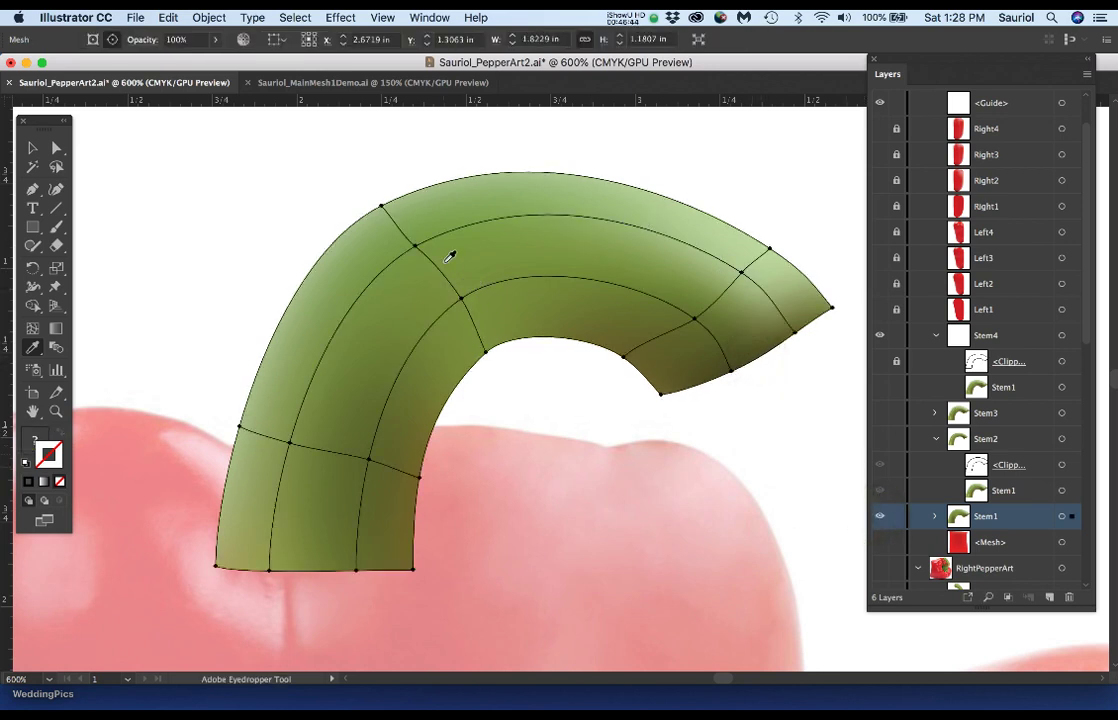
Try adding lengthwise and crosswise mesh lines to the Stem1 mesh with the Mesh tool, at the bend, tip and base.
{"action": "key", "text": "u"}
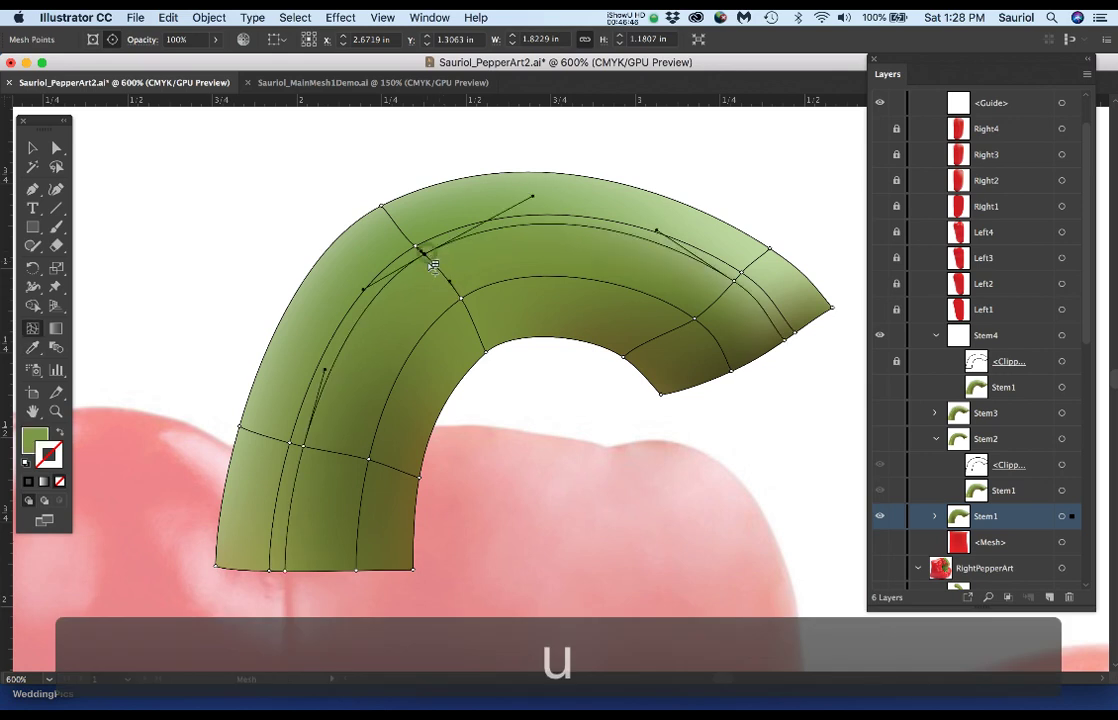
{"action": "left_click", "coordinate": [436, 265]}
{"action": "left_click_drag", "start_coordinate": [440, 268], "coordinate": [456, 286]}
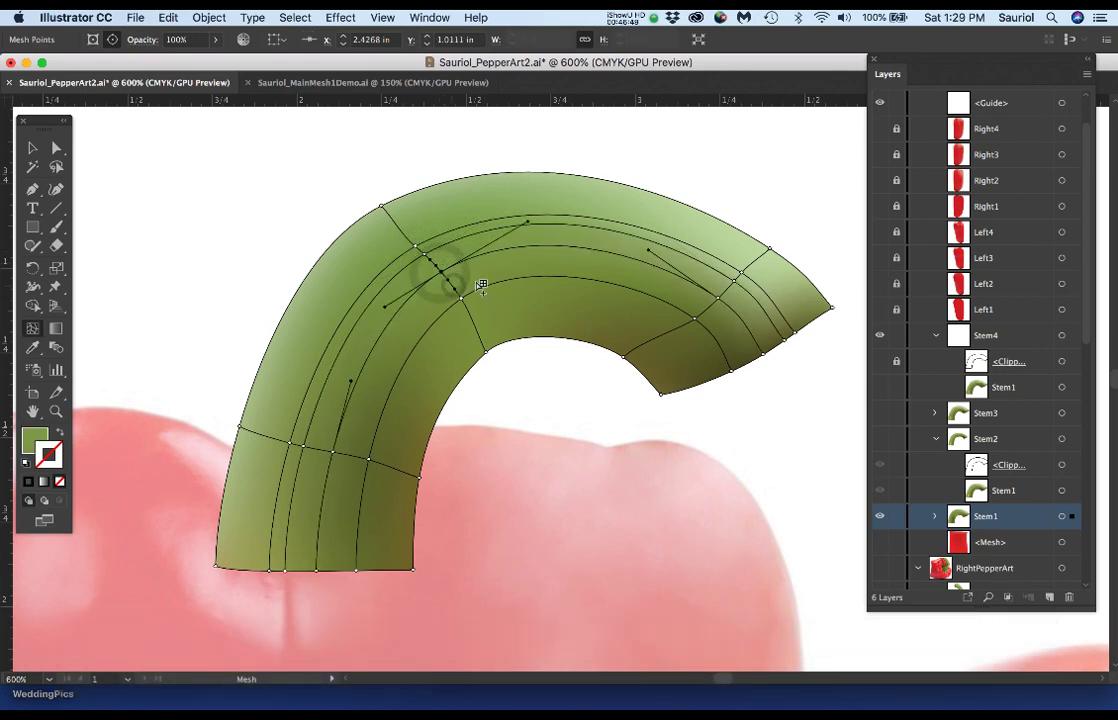
{"action": "left_click", "coordinate": [706, 314]}
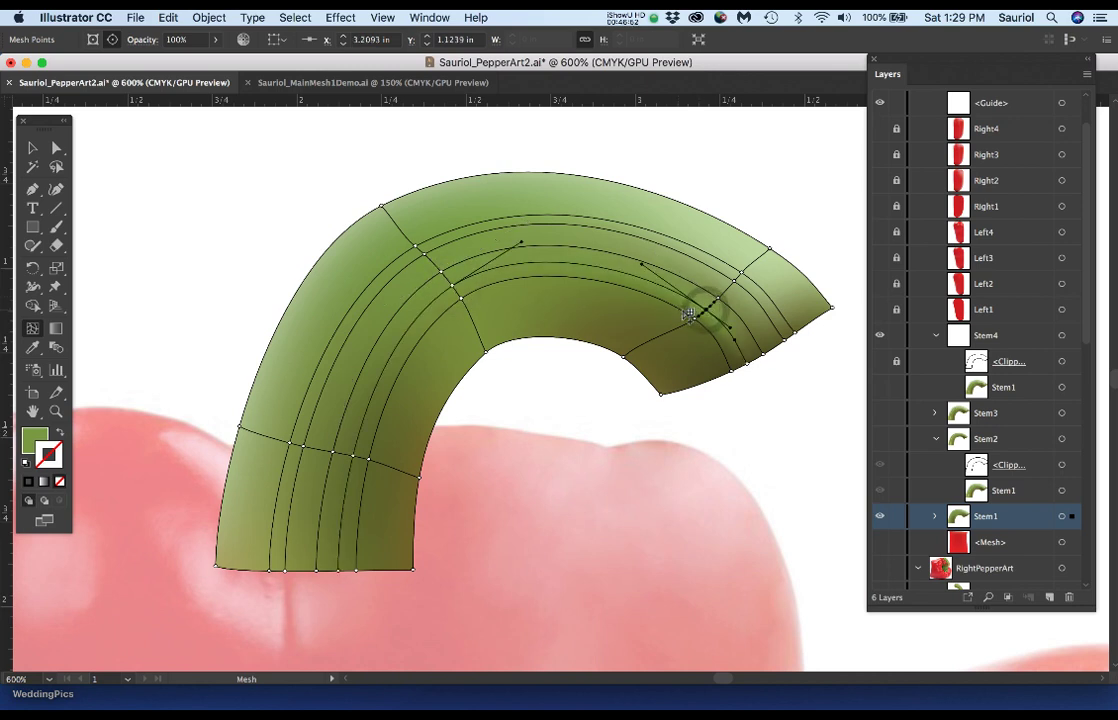
{"action": "left_click_drag", "start_coordinate": [699, 309], "coordinate": [726, 359]}
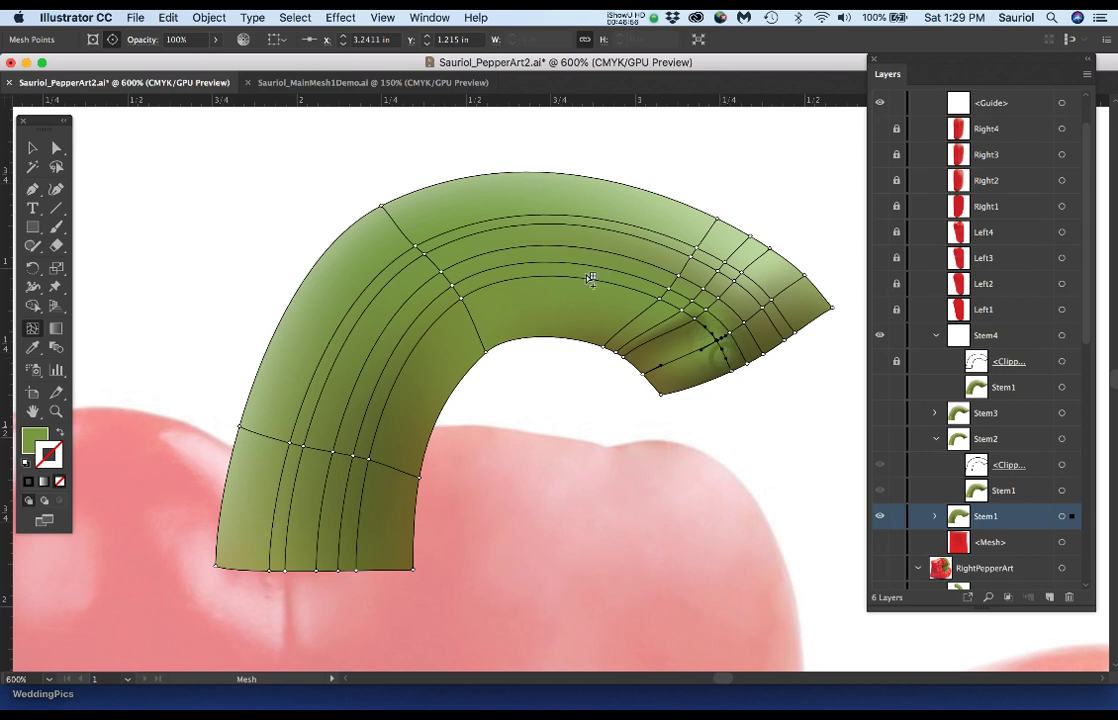
{"action": "left_click_drag", "start_coordinate": [590, 285], "coordinate": [565, 273]}
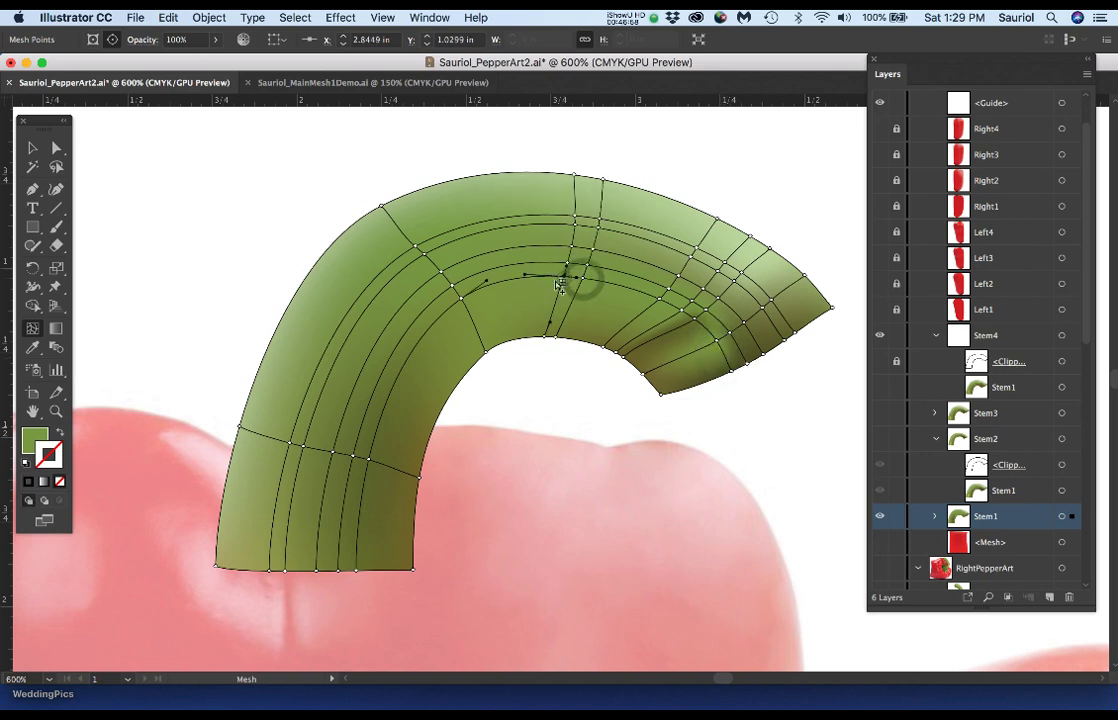
{"action": "left_click", "coordinate": [376, 448]}
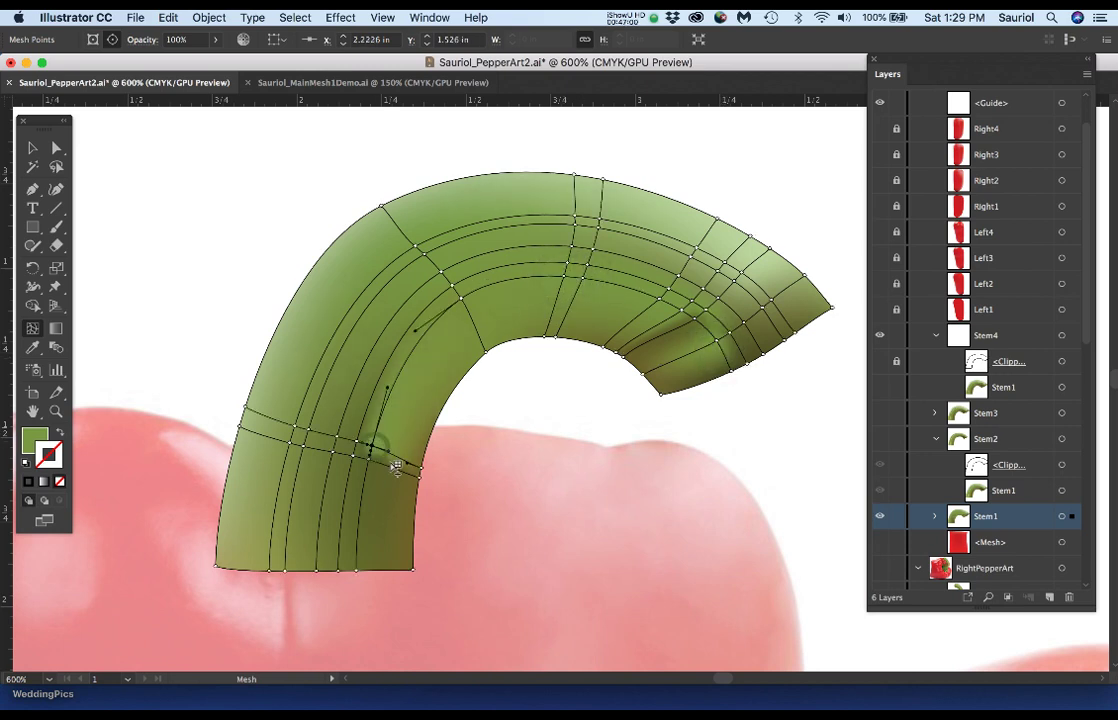
{"action": "left_click_drag", "start_coordinate": [374, 448], "coordinate": [388, 464]}
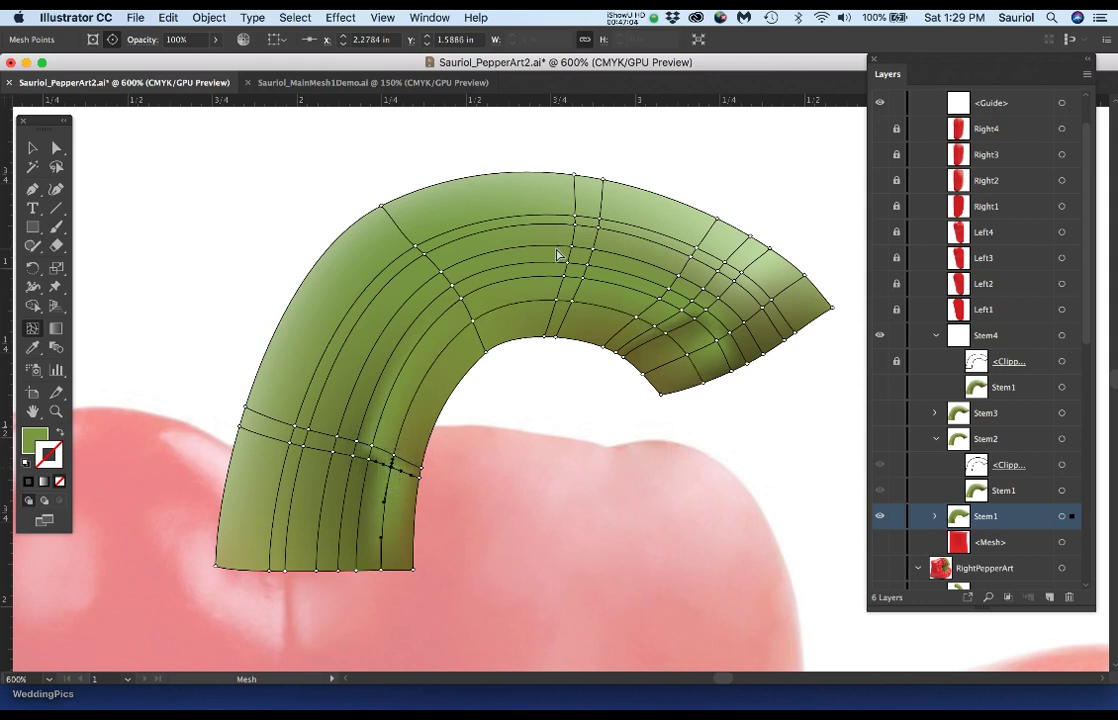
Undo all mesh lines added to the Stem1 mesh and leave the mesh deselected.
{"action": "key", "text": "super+z"}
{"action": "key", "text": "super+z"}
{"action": "key", "text": "super+z"}
{"action": "key", "text": "super+z"}
{"action": "key", "text": "super+z"}
{"action": "key", "text": "super+z"}
{"action": "key", "text": "super+z"}
{"action": "key", "text": "super+z"}
{"action": "key", "text": "super+z"}
{"action": "key", "text": "super+z"}
{"action": "key", "text": "super+z"}
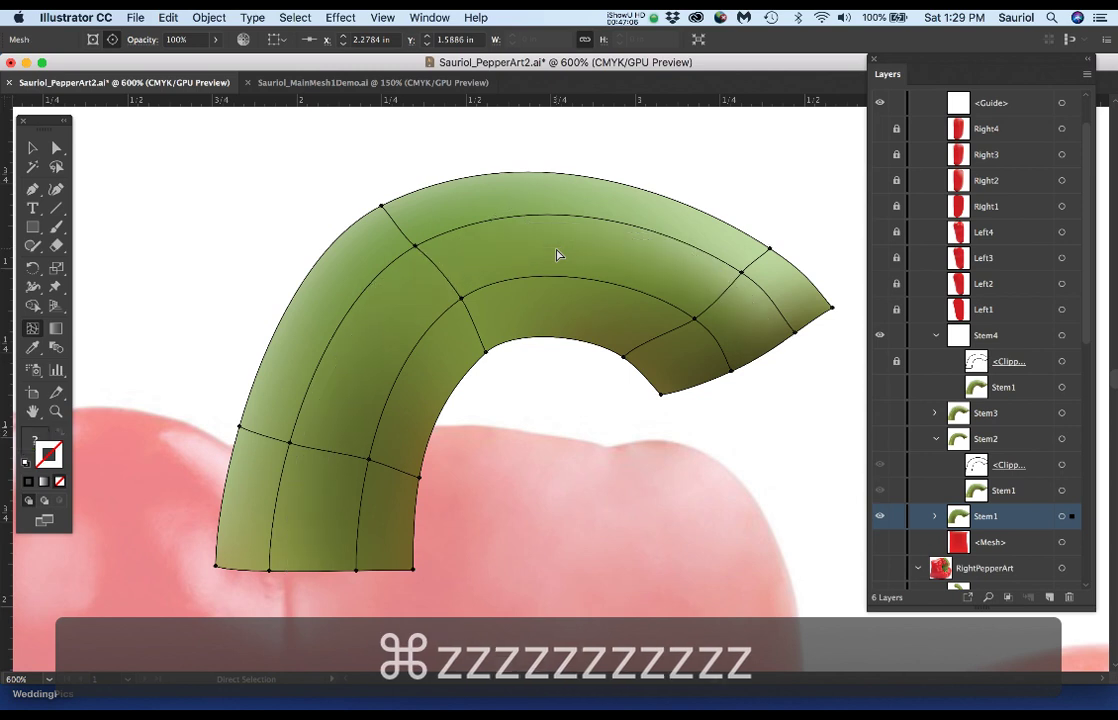
{"action": "key", "text": "super+z"}
{"action": "key", "text": "super+shift+z"}
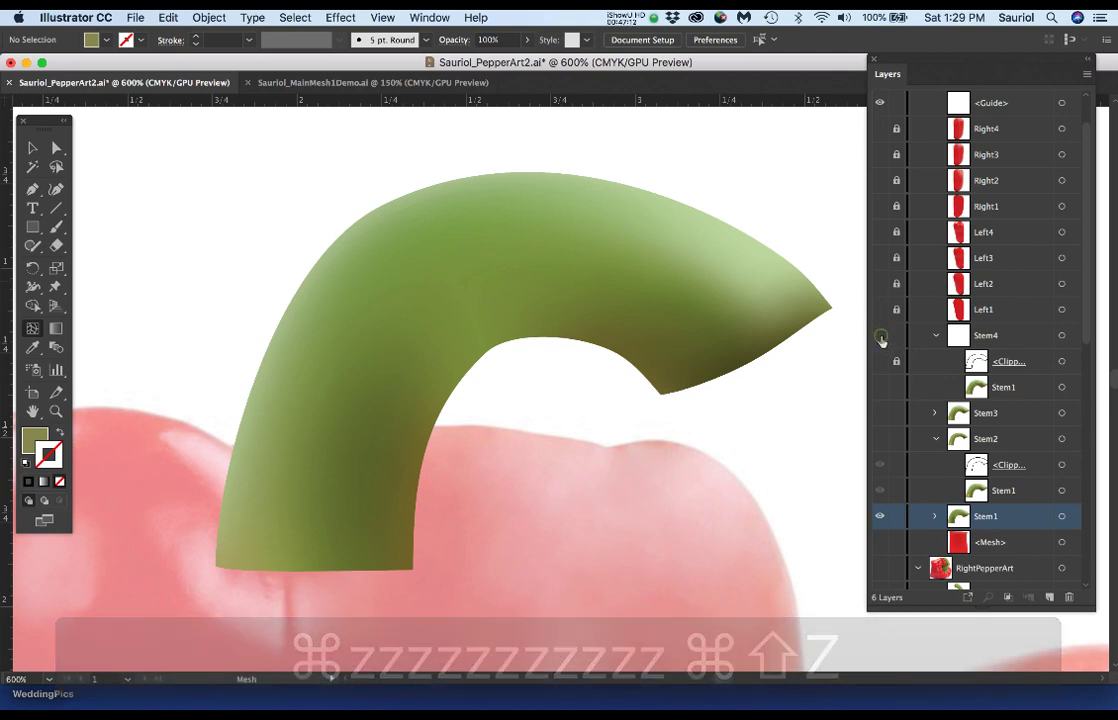
Hide and collapse the Stem4 group.
{"action": "left_click", "coordinate": [933, 337]}
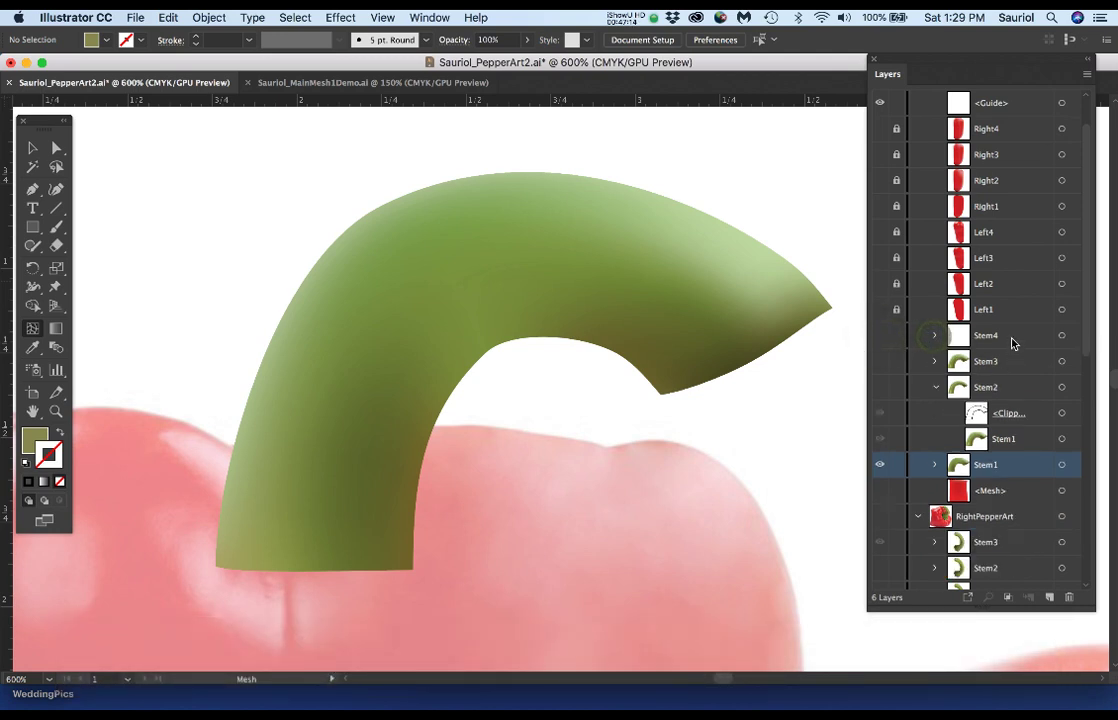
Hide the left pepper's Stem1 group and show the Clicky photo layer, with the Rectangle tool ready.
{"action": "left_click", "coordinate": [1031, 333]}
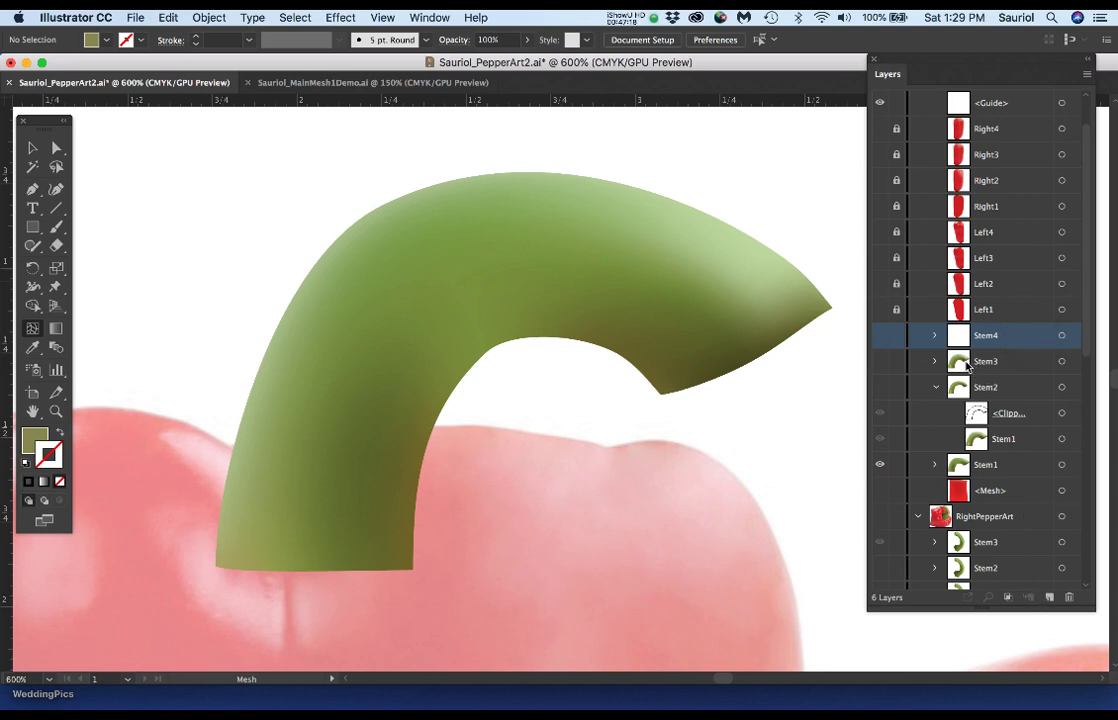
{"action": "key", "text": "m"}
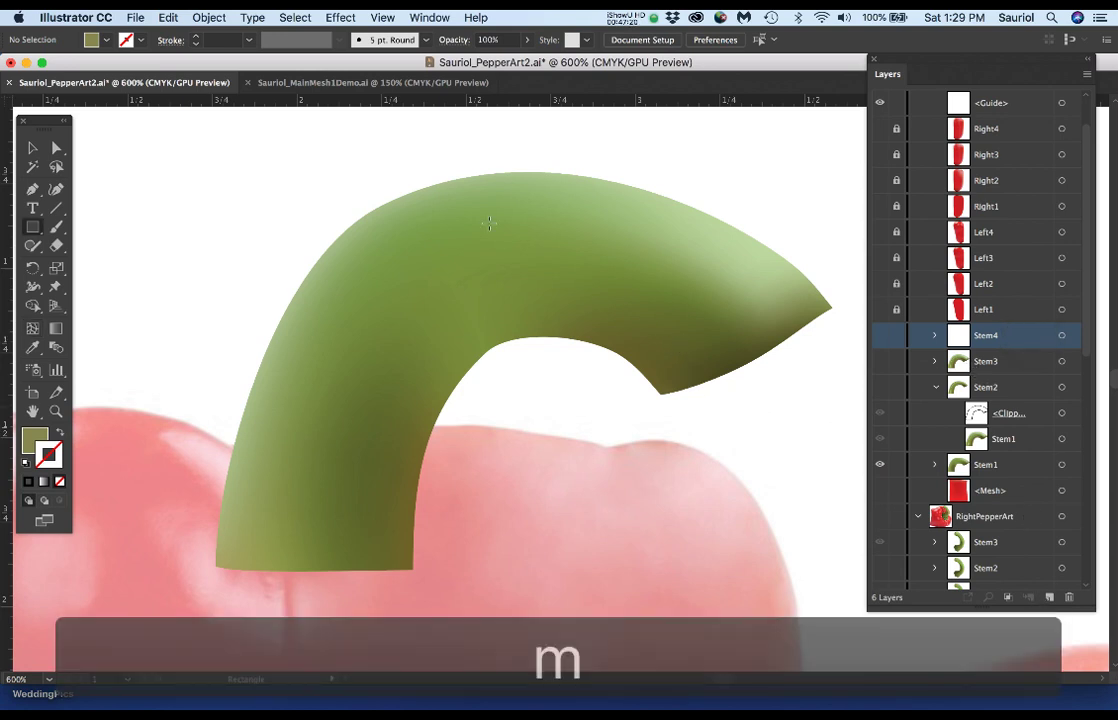
{"action": "left_click", "coordinate": [880, 463]}
{"action": "scroll", "coordinate": [930, 150], "scroll_direction": "up", "scroll_amount": 2}
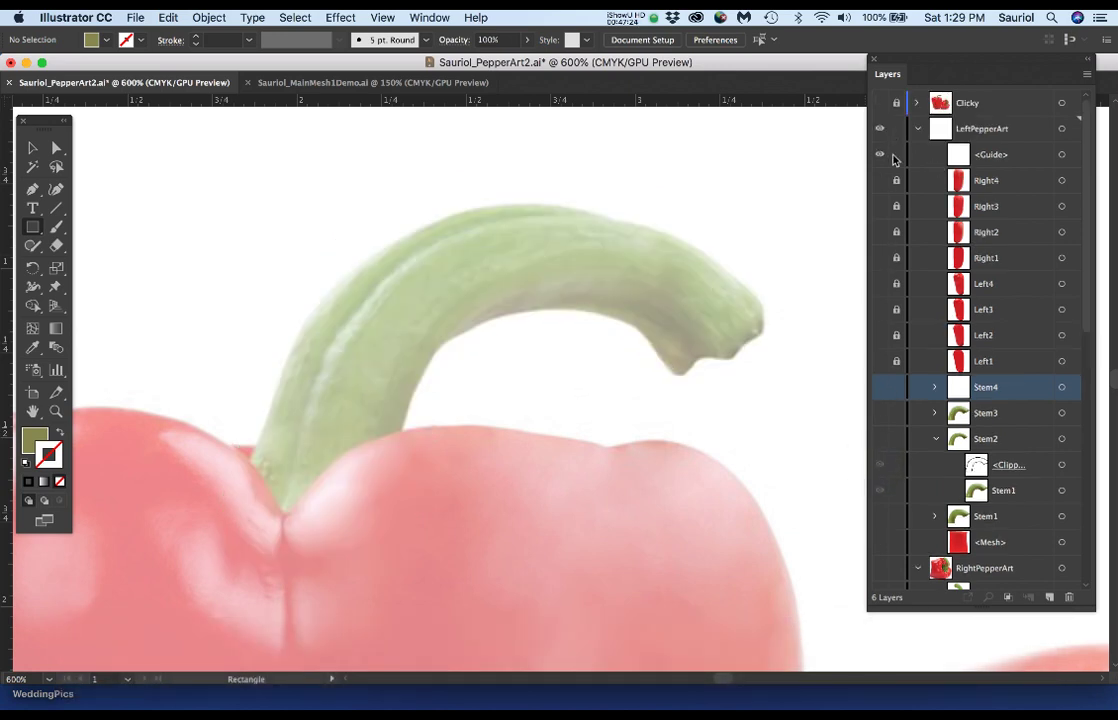
{"action": "left_click", "coordinate": [880, 103]}
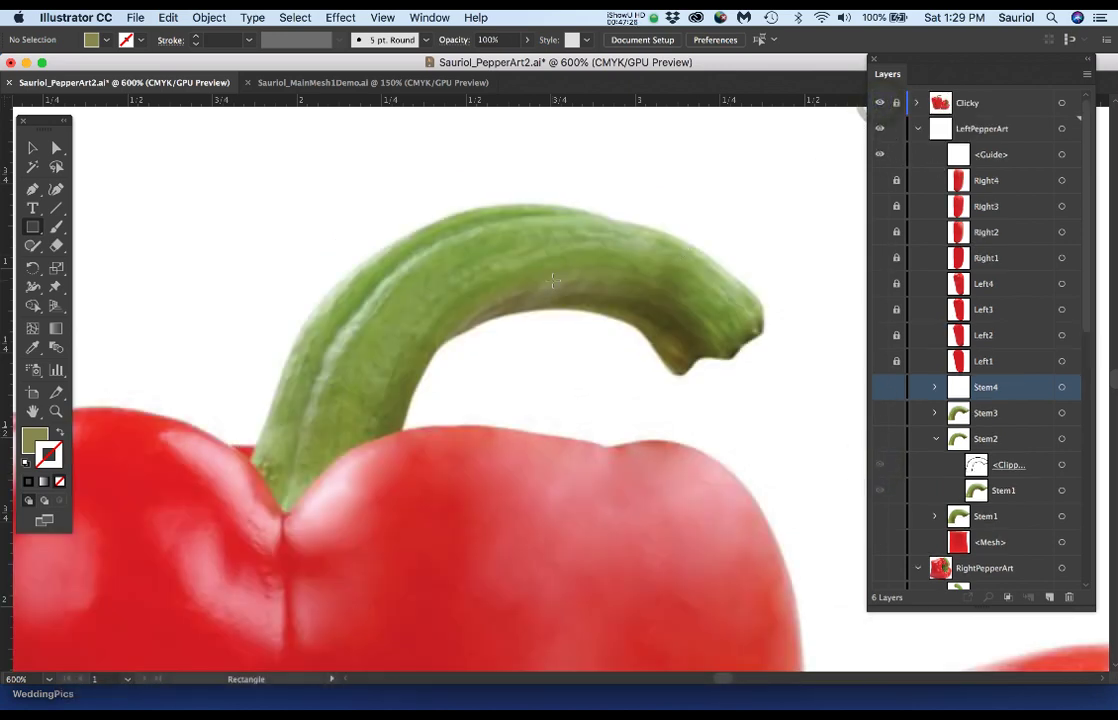
Draw a tall rectangle over the lower part of the left pepper's stem and fill it with green sampled from the photographed stem.
{"action": "scroll", "coordinate": [553, 281], "scroll_direction": "down", "scroll_amount": 1}
{"action": "left_click_drag", "start_coordinate": [352, 136], "coordinate": [480, 469]}
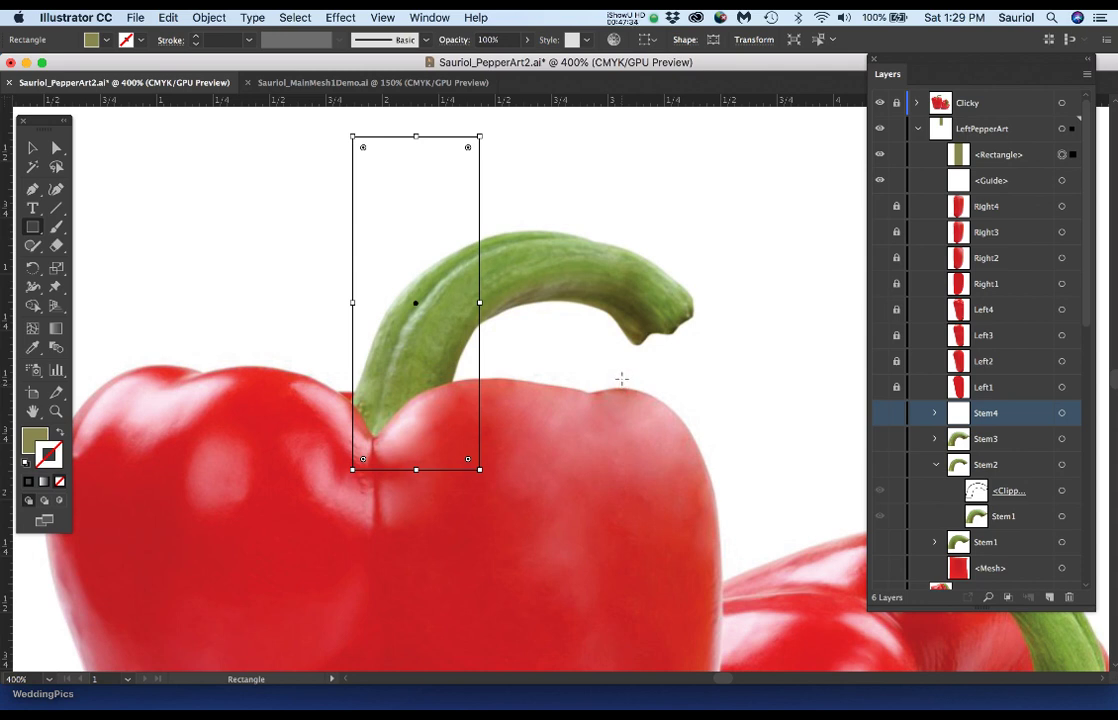
{"action": "key", "text": "i"}
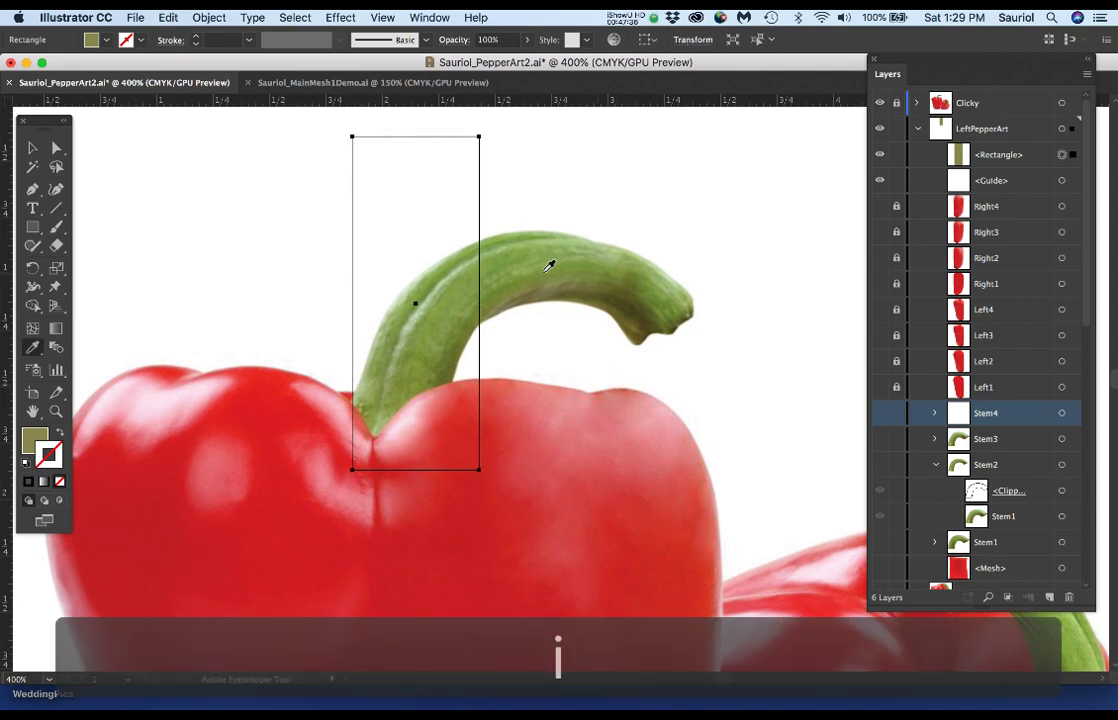
{"action": "left_click", "coordinate": [543, 267]}
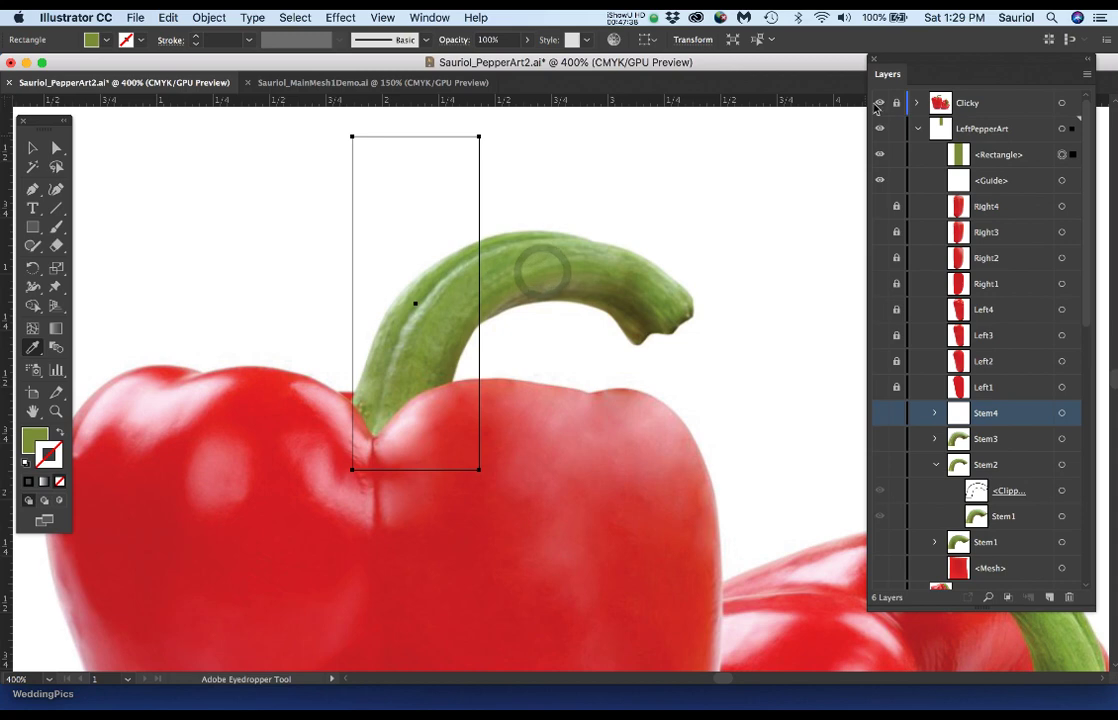
{"action": "left_click", "coordinate": [879, 104]}
{"action": "left_click", "coordinate": [879, 104]}
{"action": "left_click", "coordinate": [879, 104]}
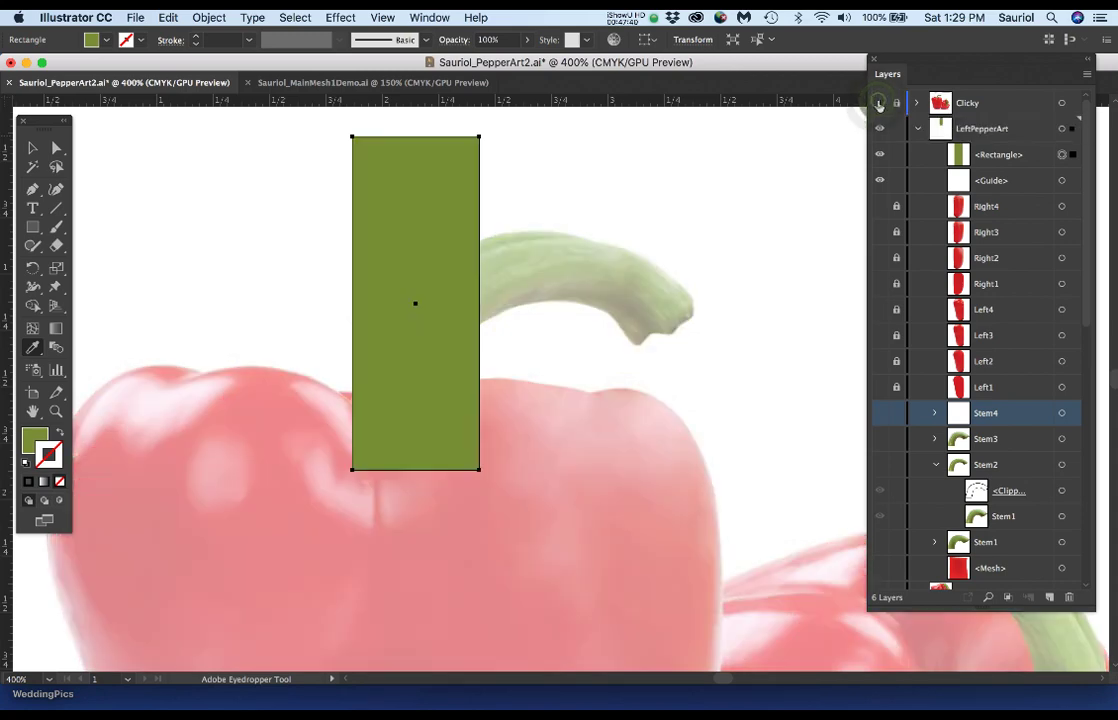
{"action": "left_click", "coordinate": [879, 104]}
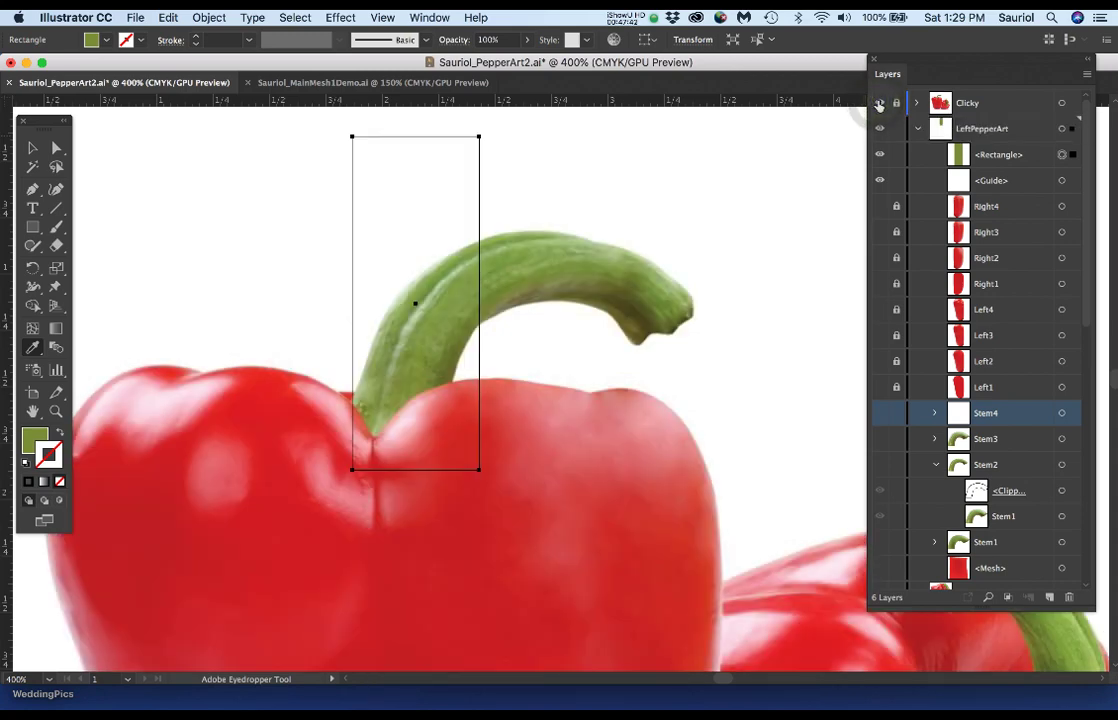
Use Free Transform to extend the green rectangle's left side outward and pull its right side slightly inward around the stem's base.
{"action": "left_click", "coordinate": [895, 104]}
{"action": "key", "text": "e"}
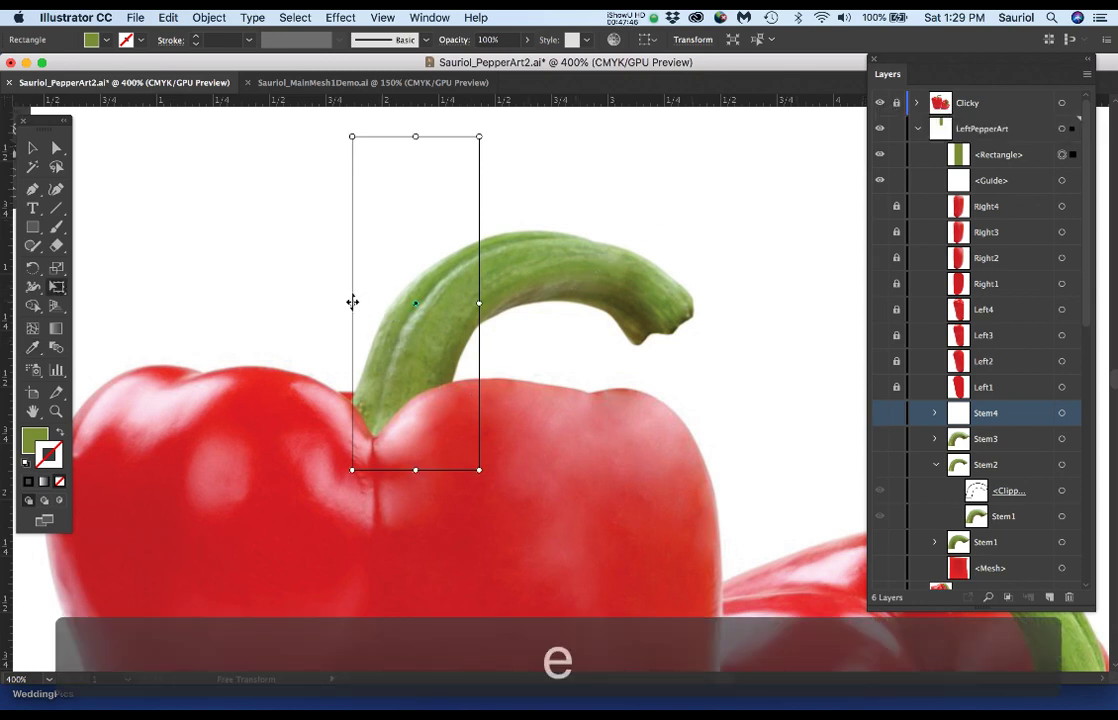
{"action": "left_click_drag", "start_coordinate": [352, 302], "coordinate": [329, 302]}
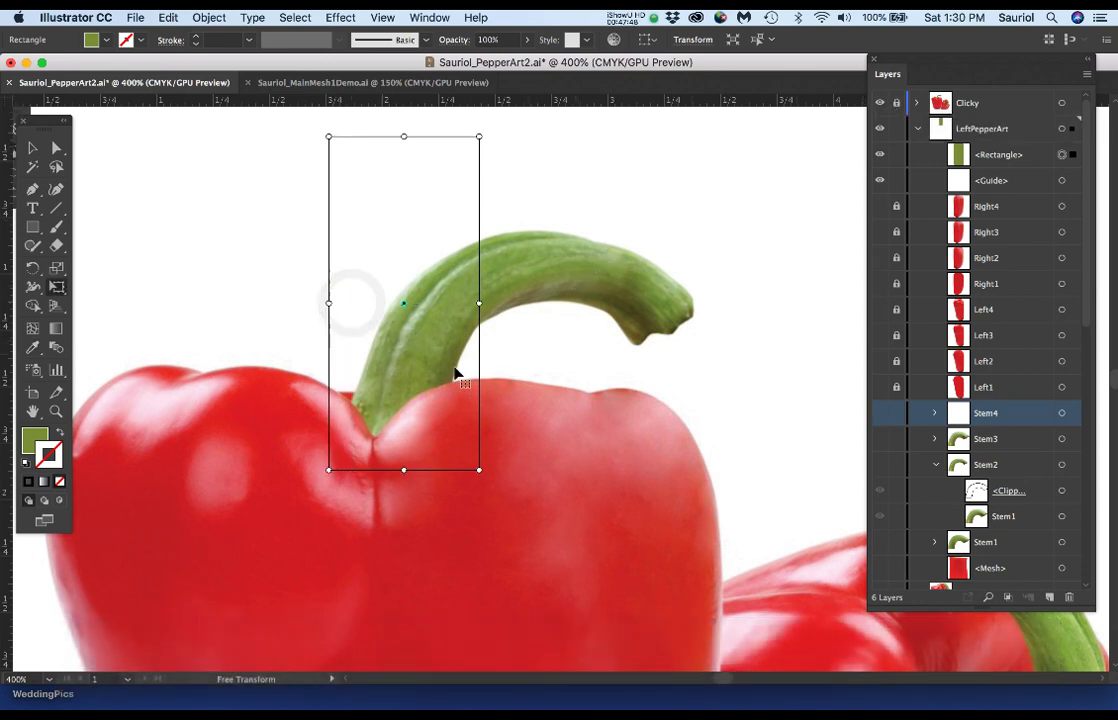
{"action": "left_click_drag", "start_coordinate": [480, 303], "coordinate": [474, 303]}
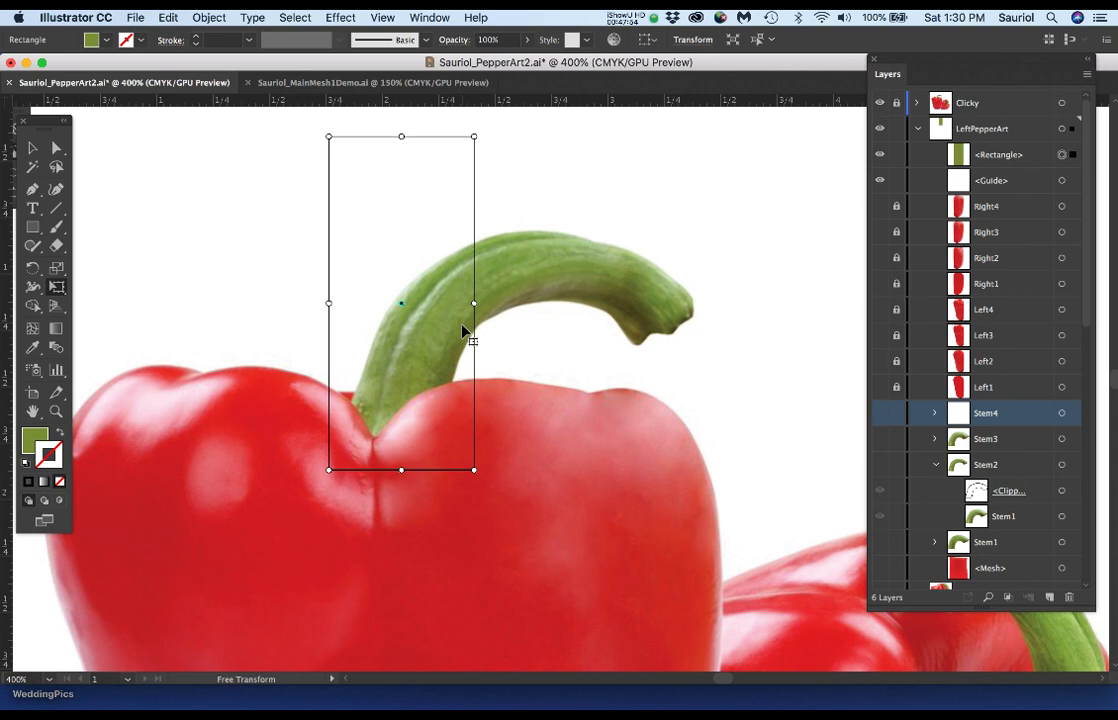
{"action": "left_click", "coordinate": [881, 104]}
{"action": "left_click", "coordinate": [881, 104]}
Add a crosswise mesh line at the rectangle's mid-height and move its middle and upper mesh points around the stem's bend and tip.
{"action": "key", "text": "u"}
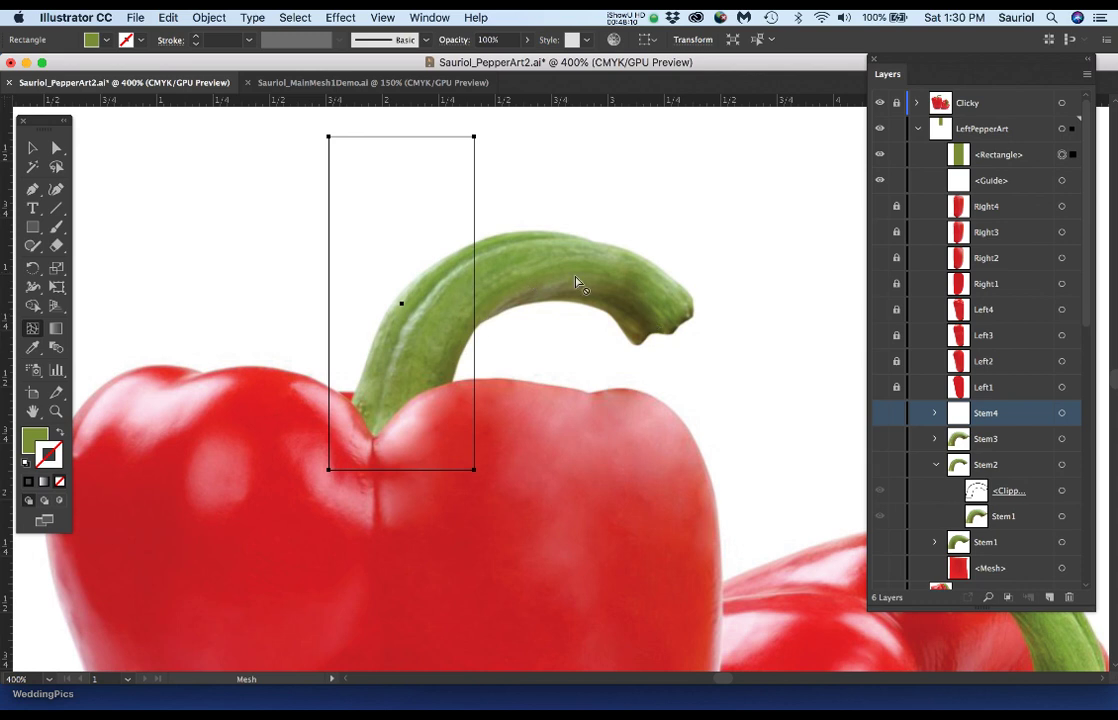
{"action": "left_click", "coordinate": [476, 304]}
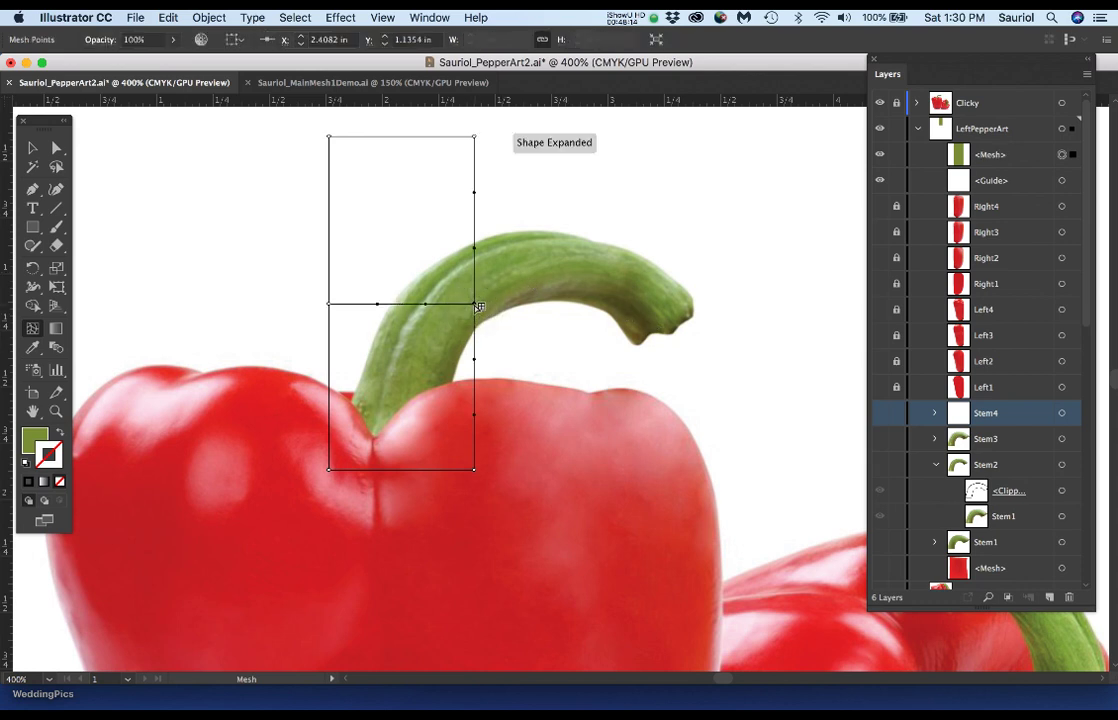
{"action": "left_click", "coordinate": [502, 314], "text": "super"}
{"action": "left_click_drag", "start_coordinate": [477, 304], "coordinate": [528, 329]}
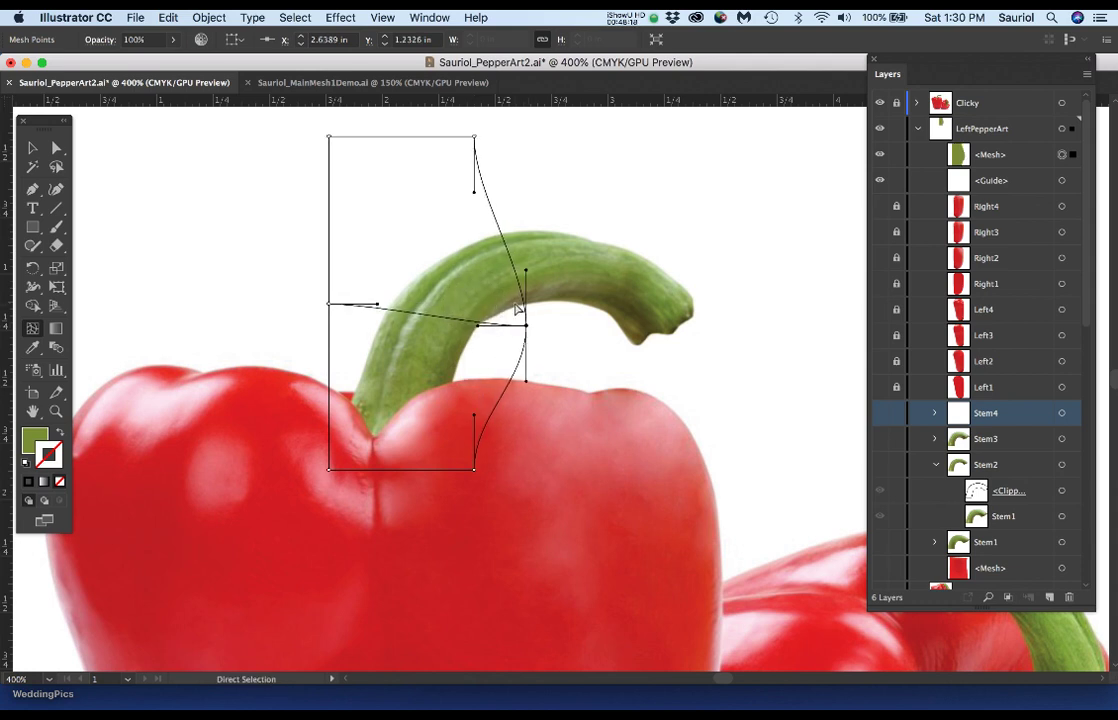
{"action": "left_click_drag", "start_coordinate": [330, 308], "coordinate": [452, 228]}
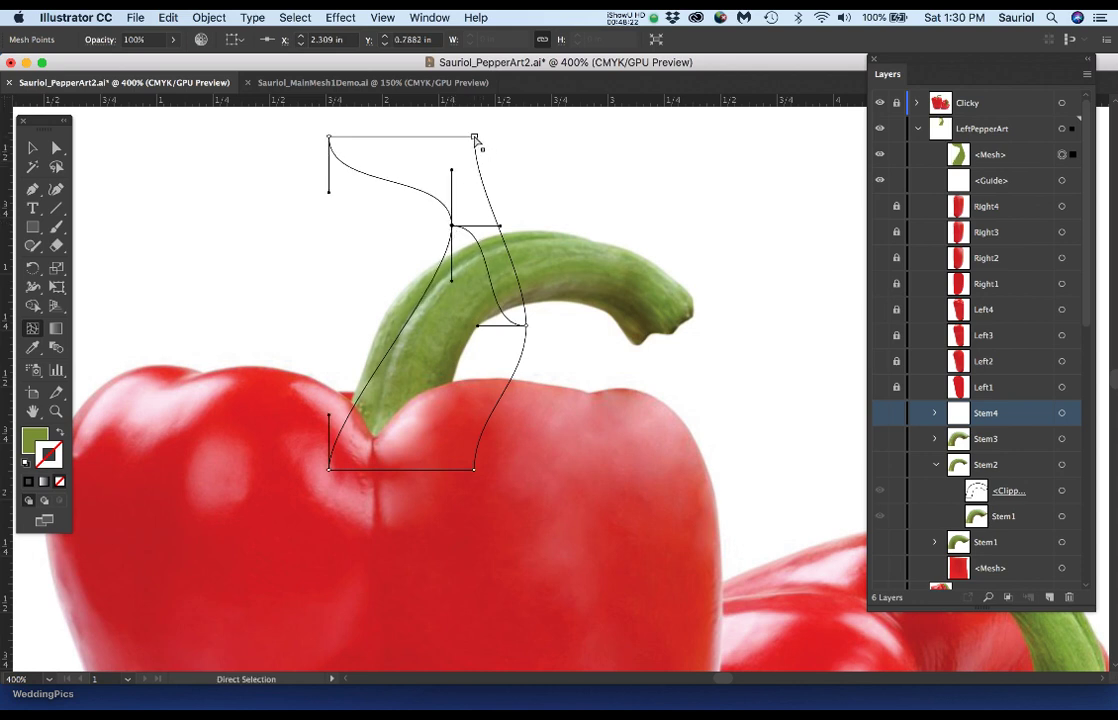
{"action": "left_click_drag", "start_coordinate": [476, 142], "coordinate": [618, 350]}
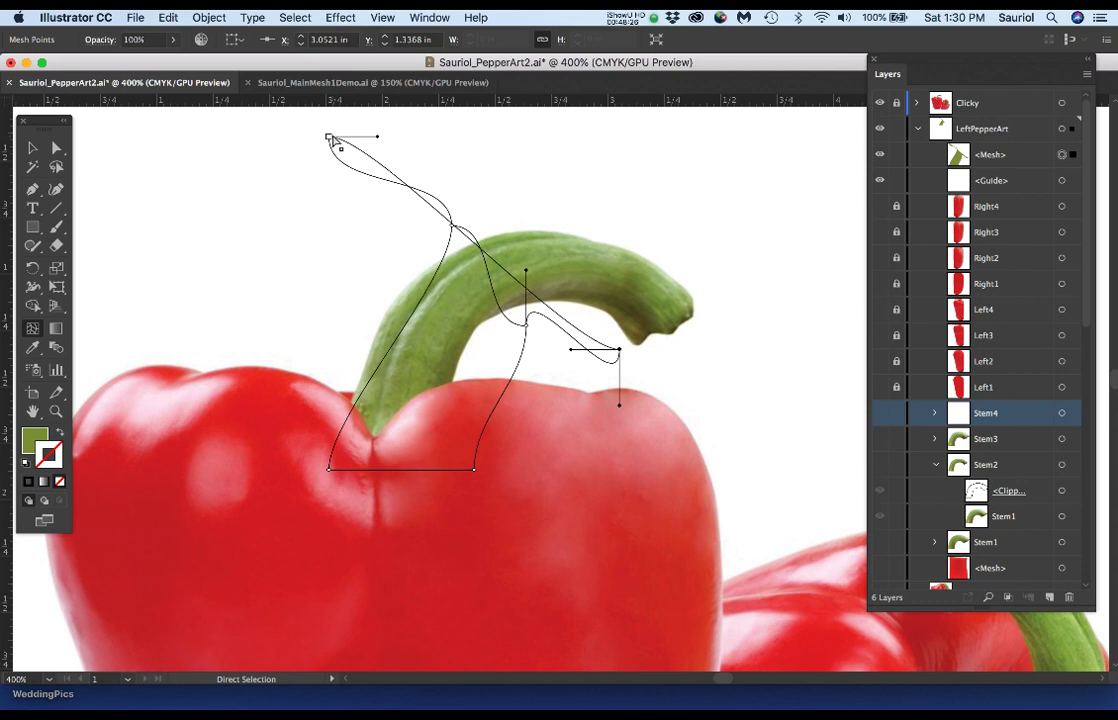
{"action": "left_click_drag", "start_coordinate": [331, 138], "coordinate": [739, 313]}
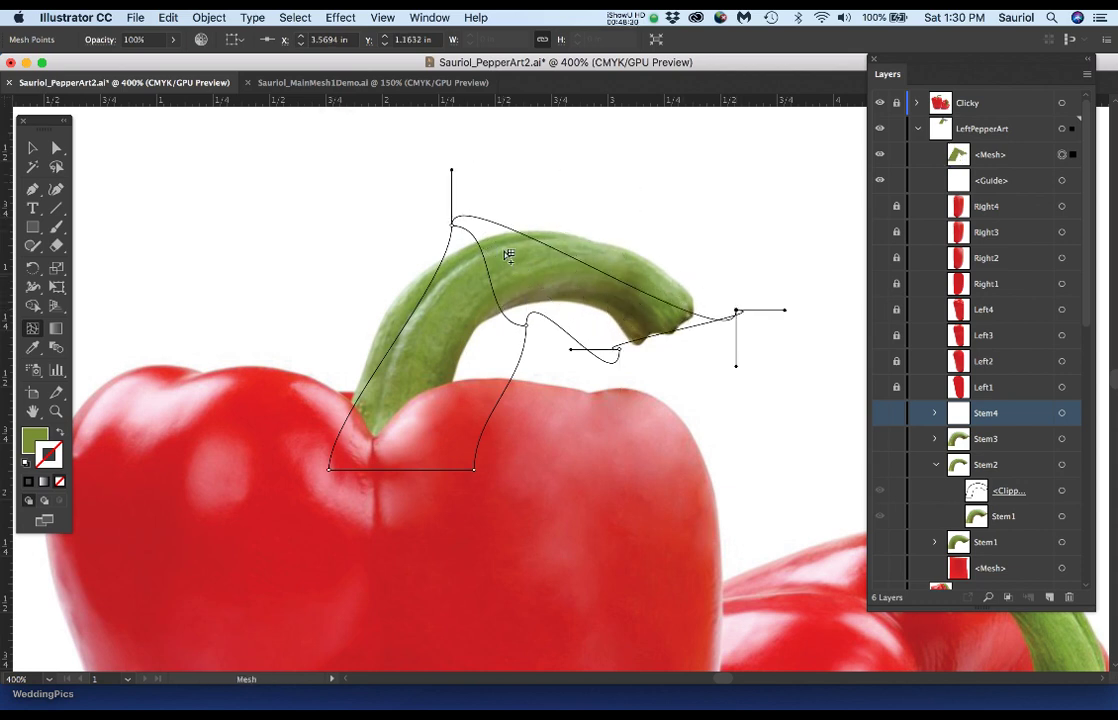
Angle the handles of the outer bend point and outer tip point so the mesh's upper edge arches over the stem.
{"action": "scroll", "coordinate": [505, 258], "scroll_direction": "up", "scroll_amount": 2}
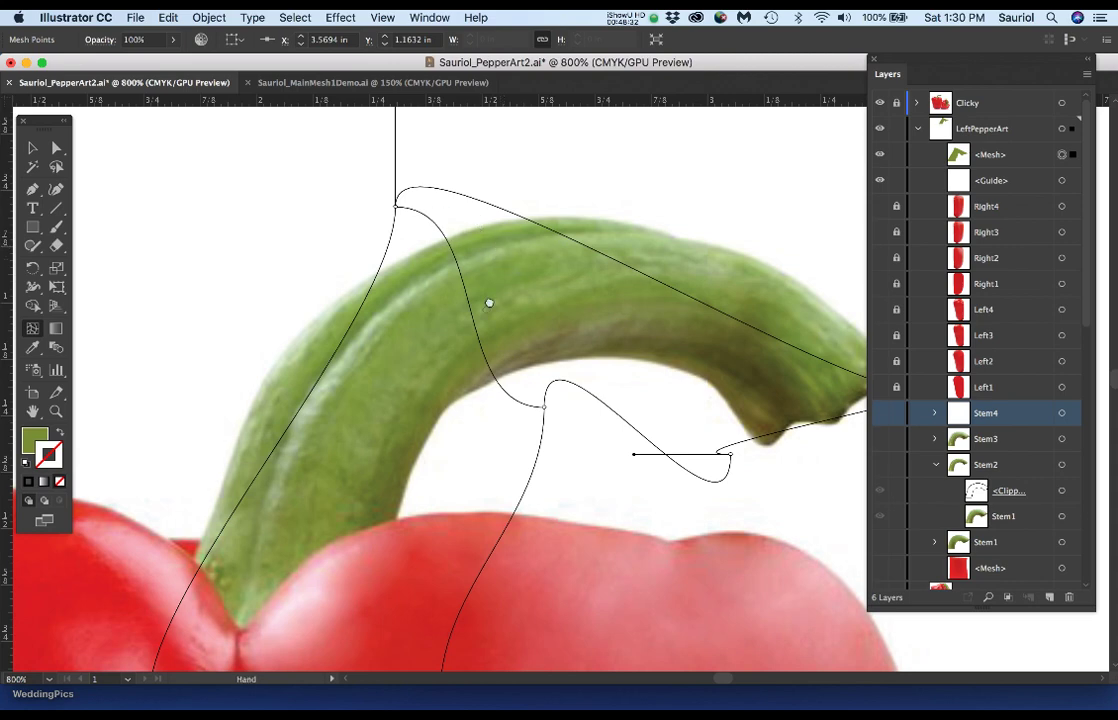
{"action": "scroll", "coordinate": [490, 305], "scroll_direction": "up", "scroll_amount": 2}
{"action": "left_click_drag", "start_coordinate": [372, 161], "coordinate": [484, 204]}
{"action": "scroll", "coordinate": [560, 320], "scroll_direction": "right", "scroll_amount": 10}
{"action": "left_click_drag", "start_coordinate": [619, 342], "coordinate": [745, 407]}
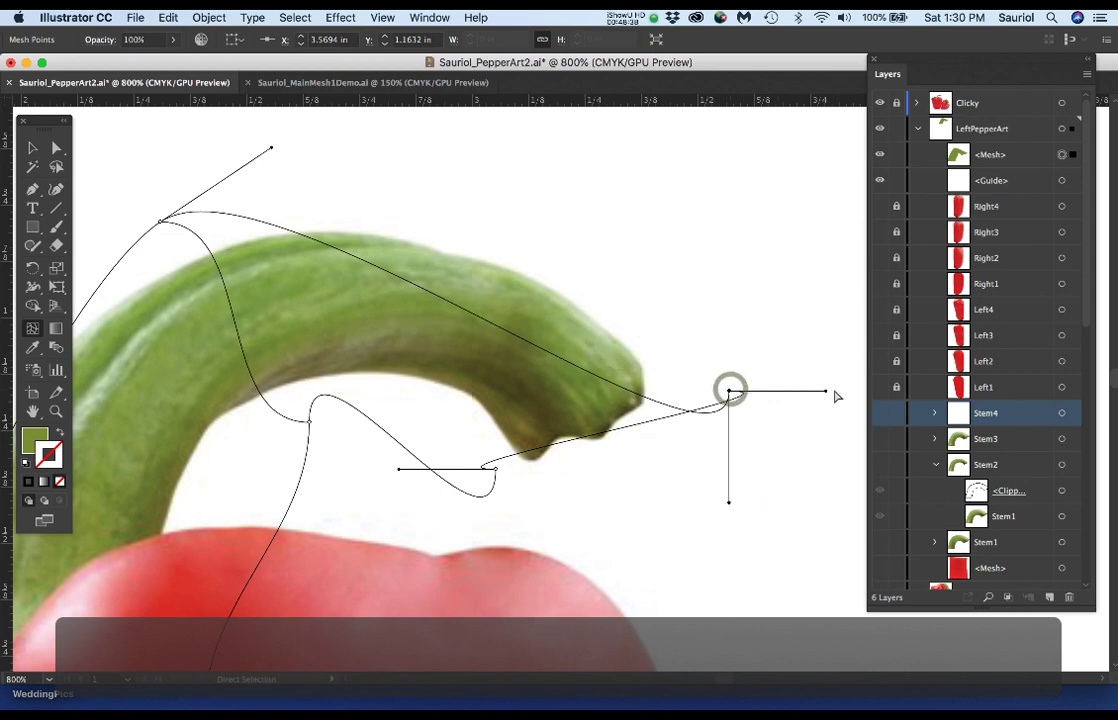
{"action": "left_click_drag", "start_coordinate": [826, 391], "coordinate": [819, 434]}
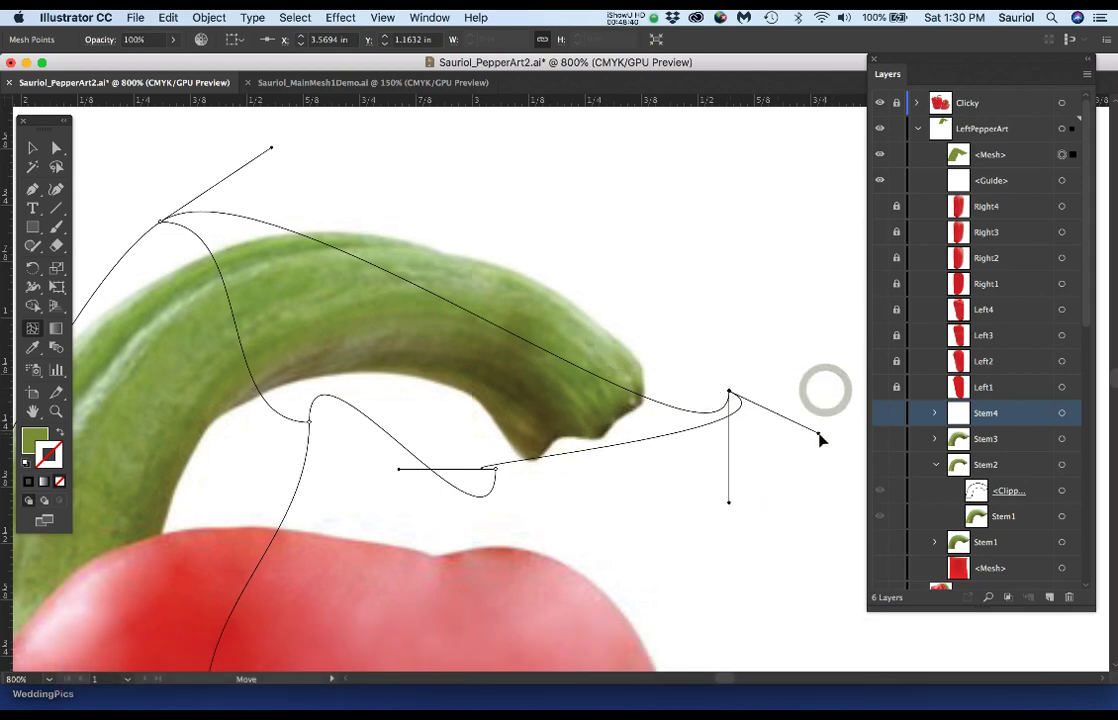
{"action": "left_click_drag", "start_coordinate": [729, 502], "coordinate": [608, 179]}
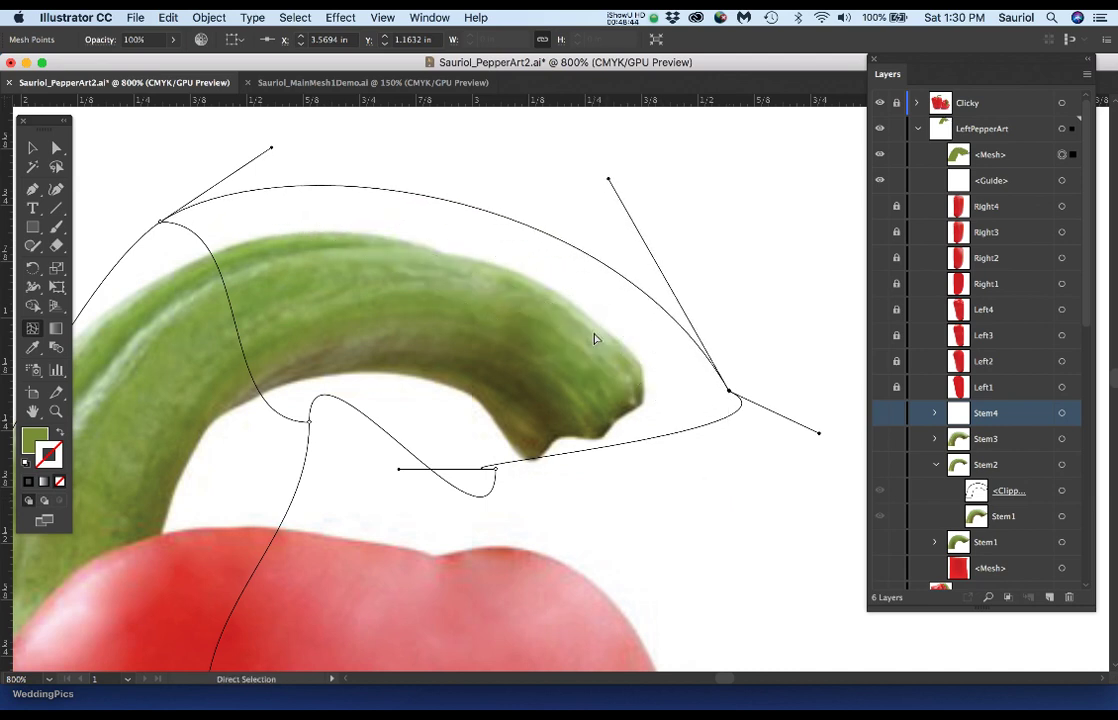
Angle the crosswise line's handle at the outer bend point inward across the stem.
{"action": "left_click_drag", "start_coordinate": [391, 415], "coordinate": [565, 343]}
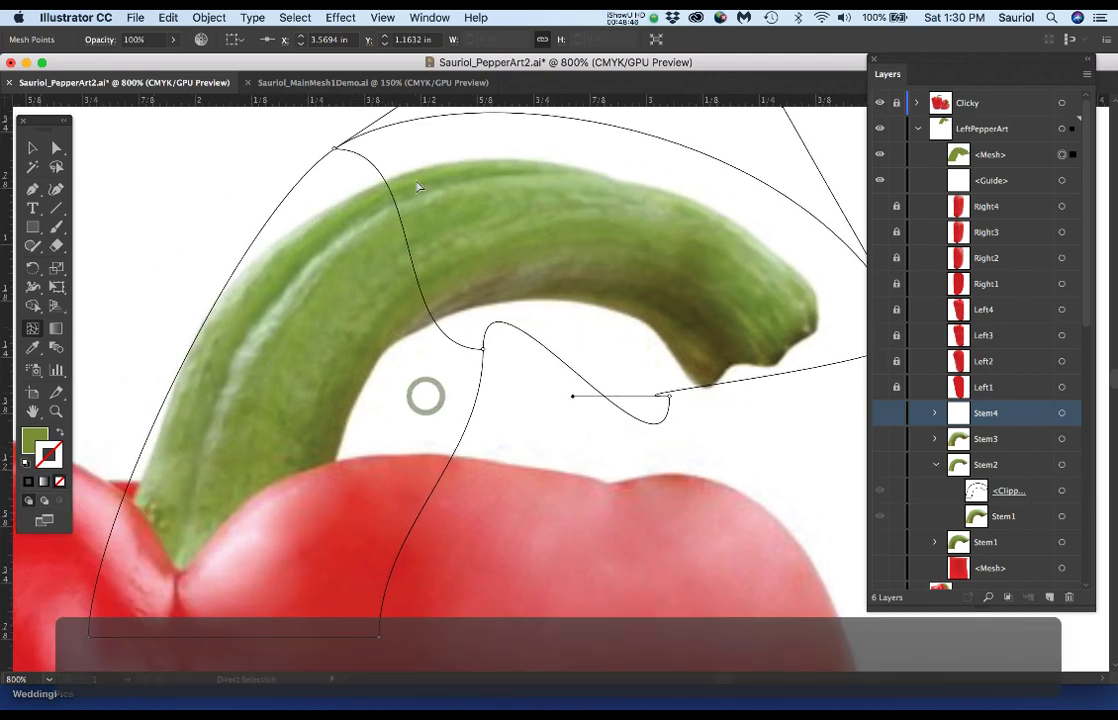
{"action": "left_click", "coordinate": [335, 149]}
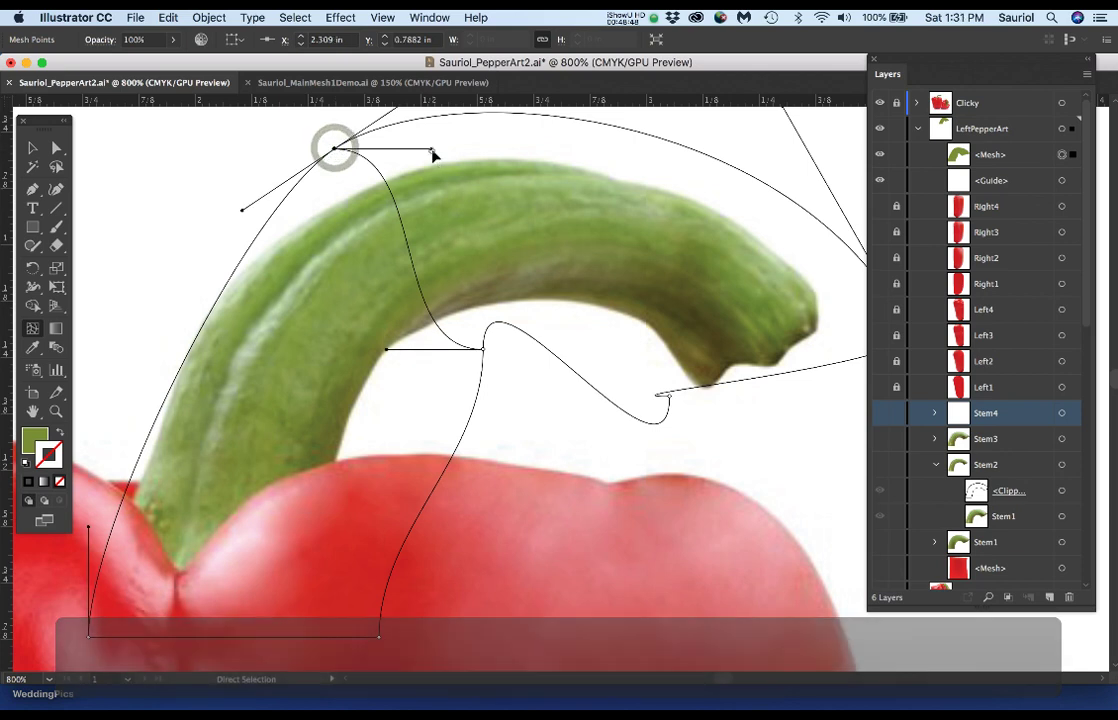
{"action": "left_click_drag", "start_coordinate": [431, 149], "coordinate": [387, 191]}
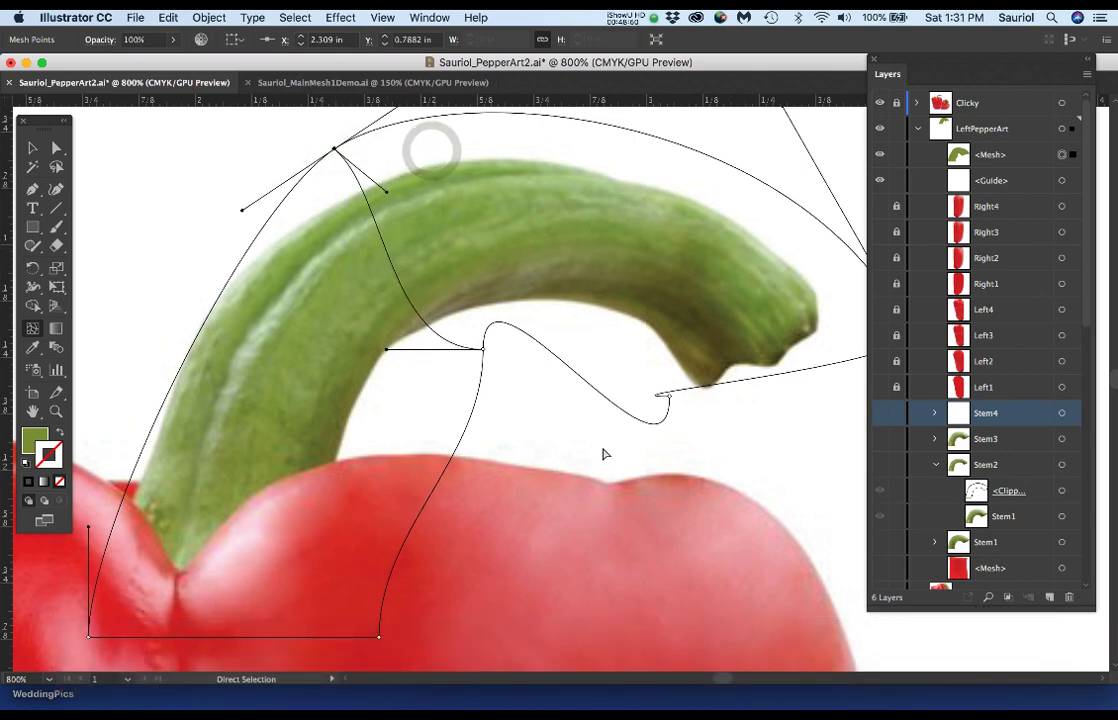
Round the mesh's end edge around the stem's tip by repositioning the outer tip point and redirecting both tip points' handles.
{"action": "left_click", "coordinate": [668, 398]}
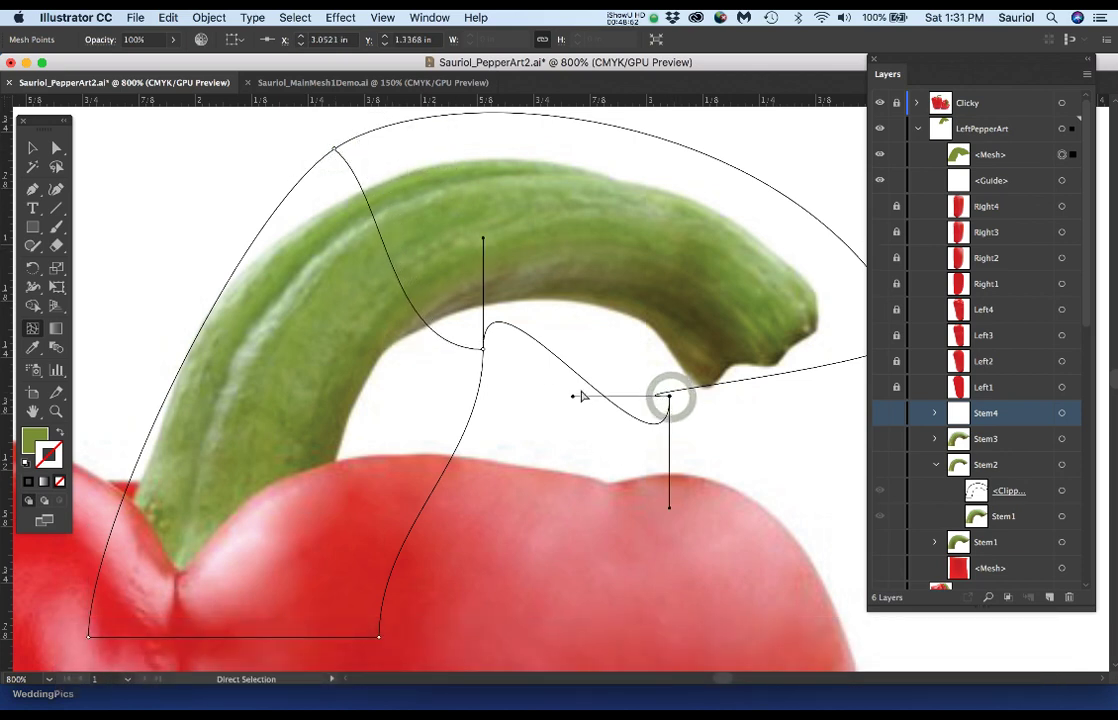
{"action": "left_click_drag", "start_coordinate": [573, 396], "coordinate": [746, 405]}
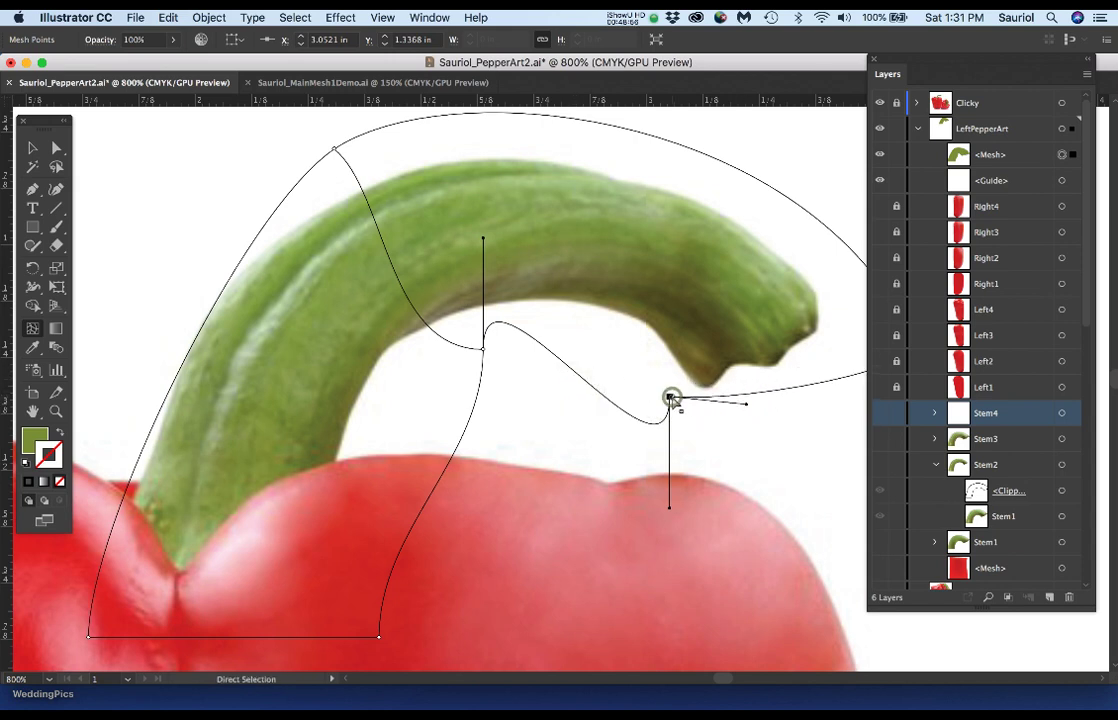
{"action": "scroll", "coordinate": [680, 410], "scroll_direction": "right", "scroll_amount": 6}
{"action": "scroll", "coordinate": [680, 410], "scroll_direction": "up", "scroll_amount": 1}
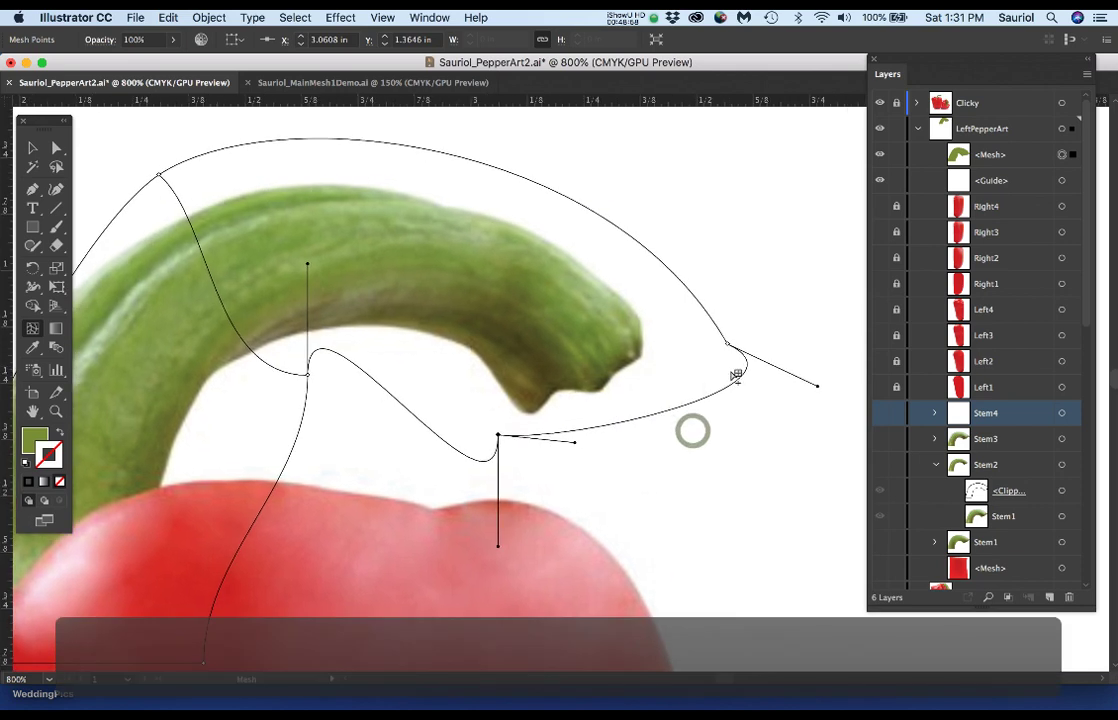
{"action": "left_click_drag", "start_coordinate": [727, 344], "coordinate": [698, 324]}
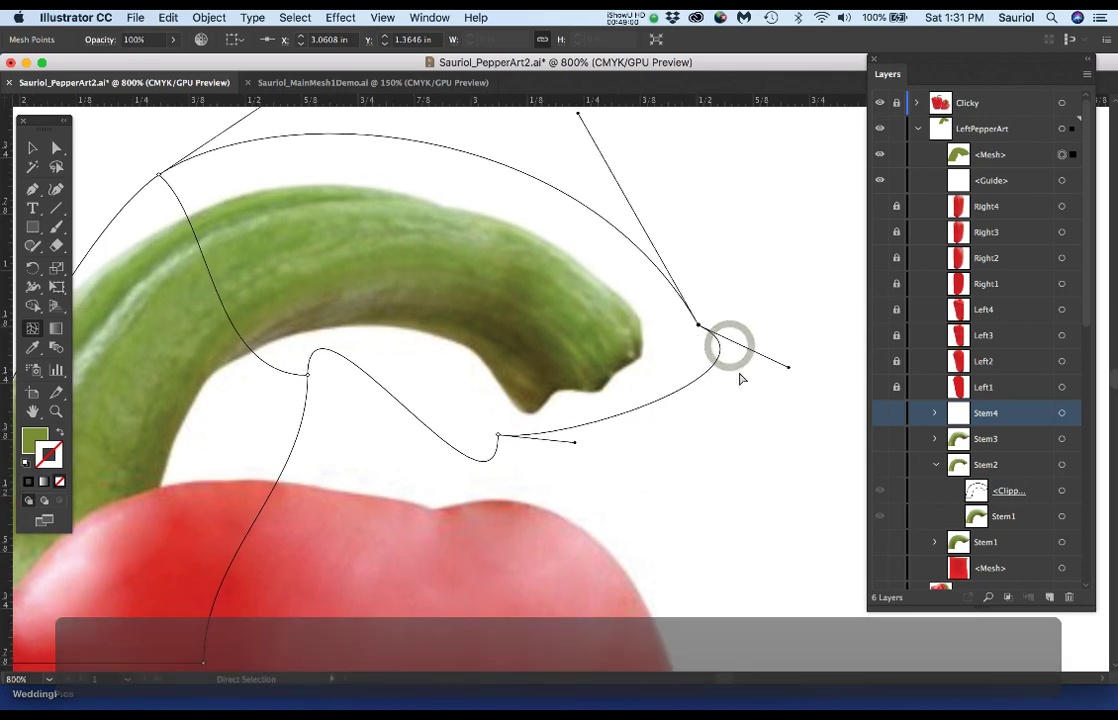
{"action": "left_click_drag", "start_coordinate": [789, 367], "coordinate": [657, 389]}
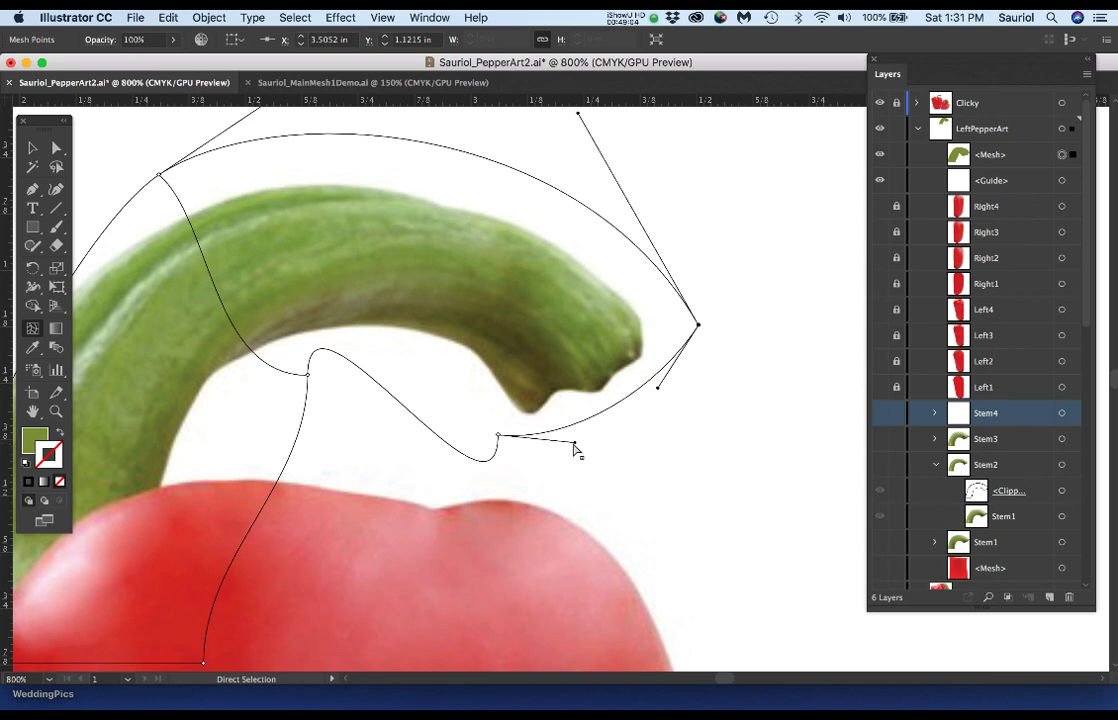
{"action": "left_click_drag", "start_coordinate": [572, 441], "coordinate": [646, 463]}
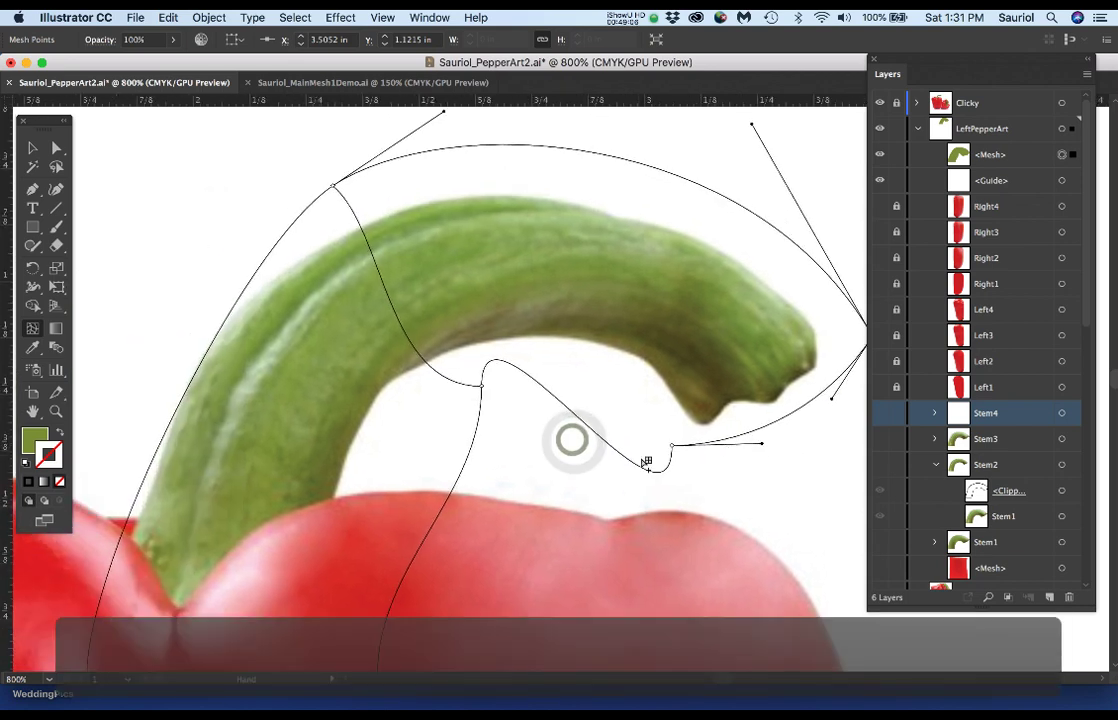
Curve the mesh's inner edge along the stem's underside and straighten the crosswise line at the bend by adjusting the point handles.
{"action": "left_click", "coordinate": [671, 447]}
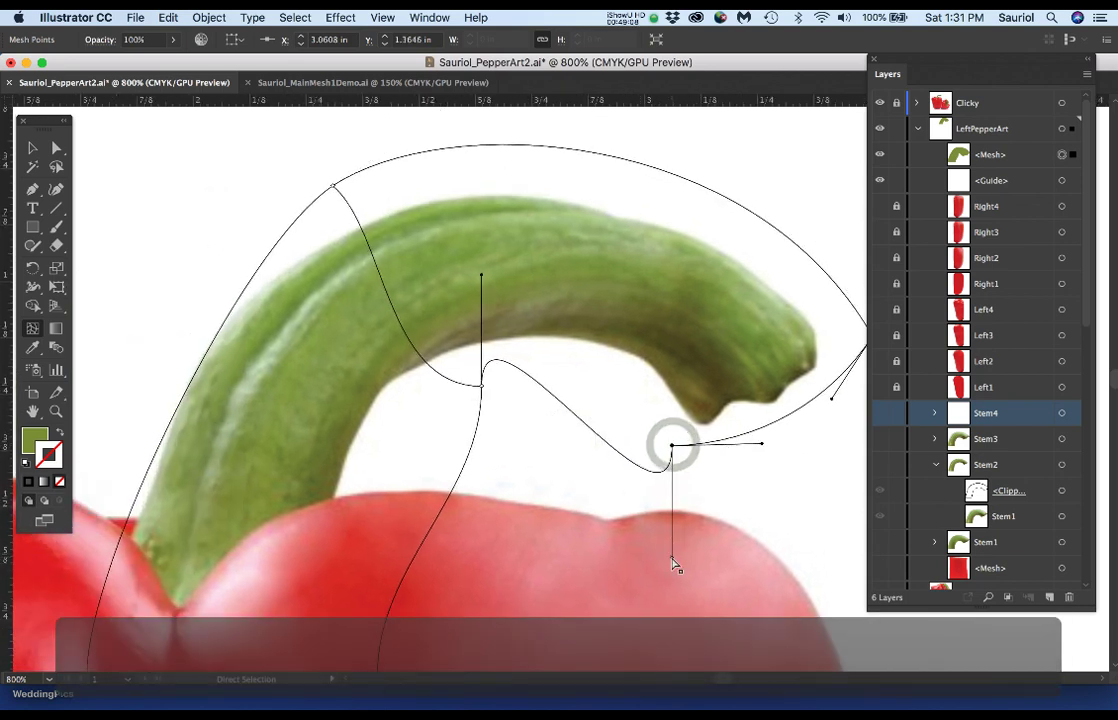
{"action": "left_click_drag", "start_coordinate": [672, 557], "coordinate": [660, 380]}
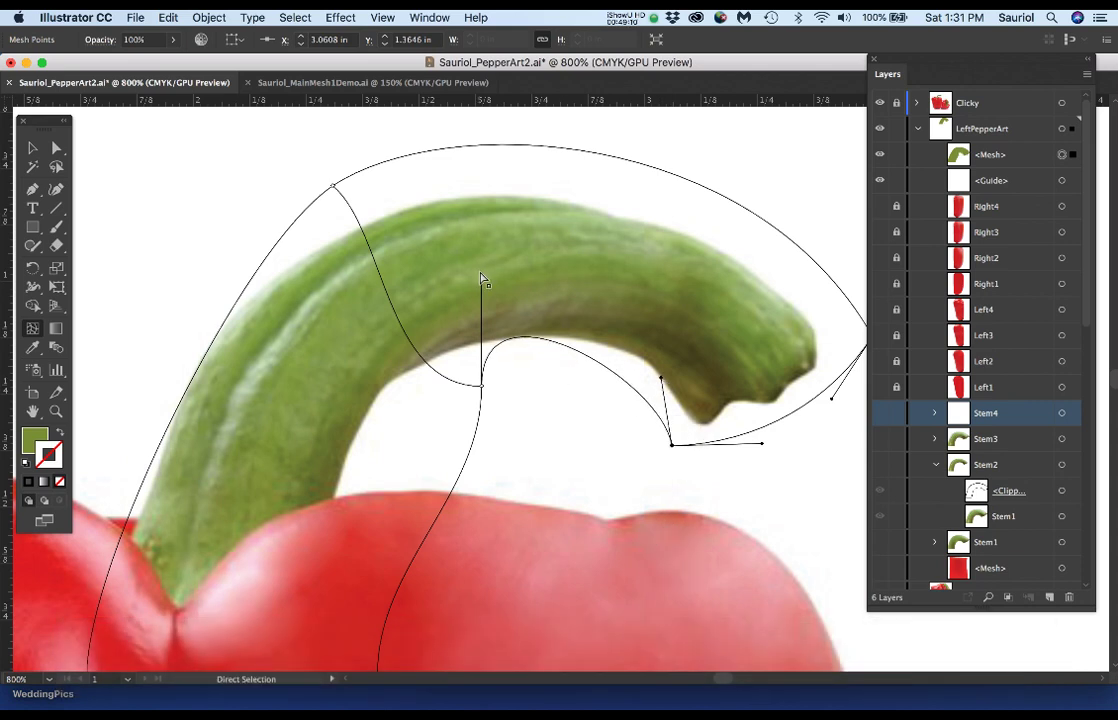
{"action": "left_click_drag", "start_coordinate": [481, 281], "coordinate": [533, 358]}
{"action": "left_click", "coordinate": [482, 387]}
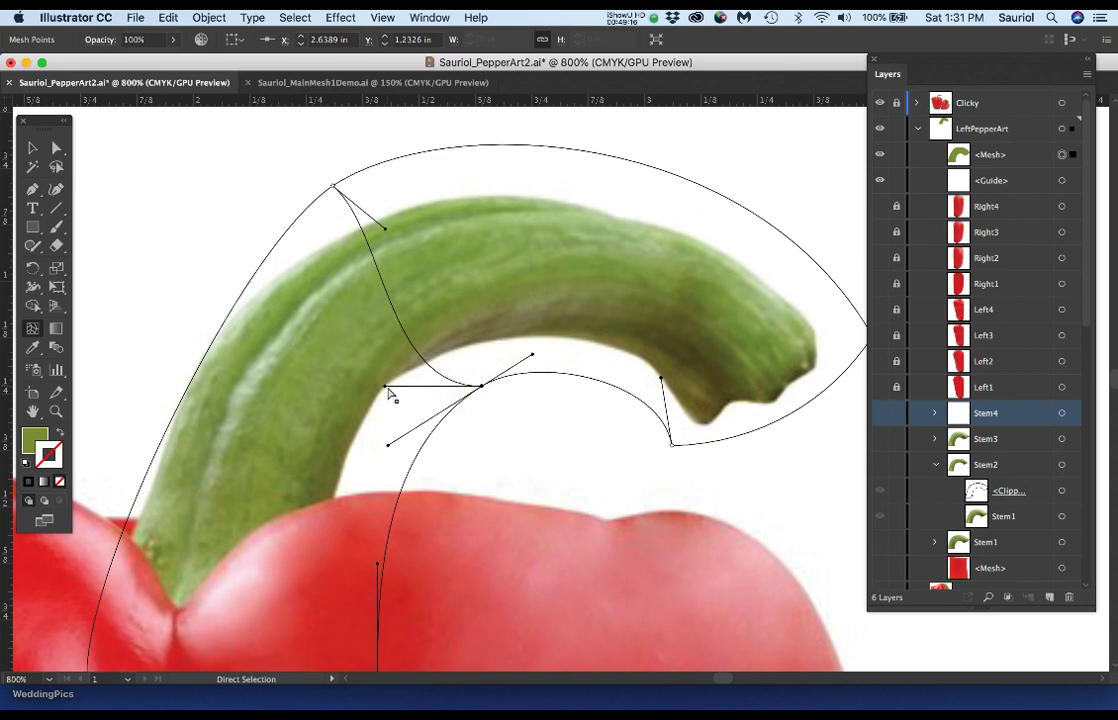
{"action": "left_click_drag", "start_coordinate": [387, 390], "coordinate": [436, 327]}
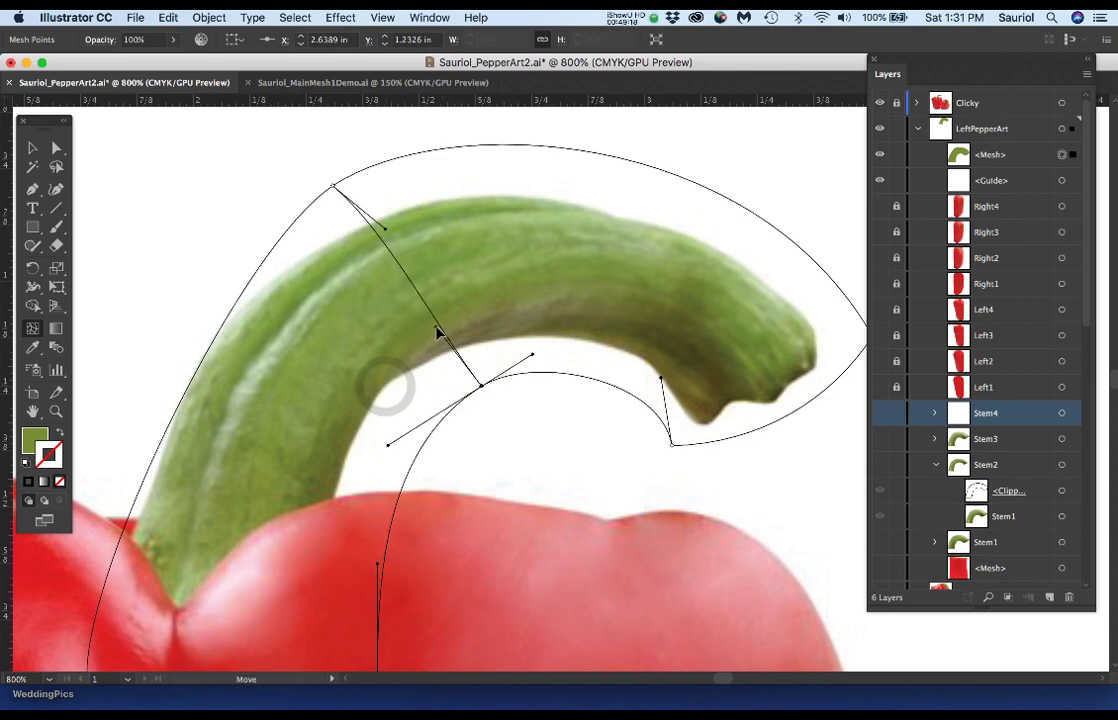
Straighten the crosswise line's outer handle, move the outer base corner outward, and extend the outer bend point's handle to widen the mesh's outer edge.
{"action": "left_click", "coordinate": [383, 227], "text": "alt+super"}
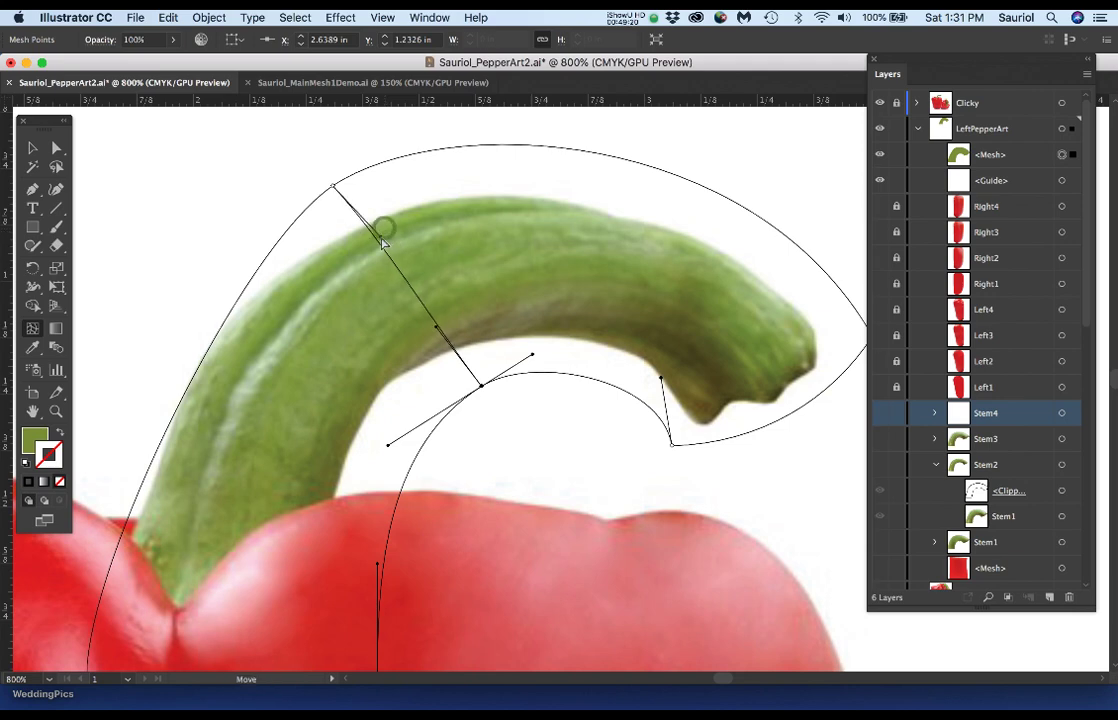
{"action": "left_click_drag", "start_coordinate": [423, 422], "coordinate": [487, 356]}
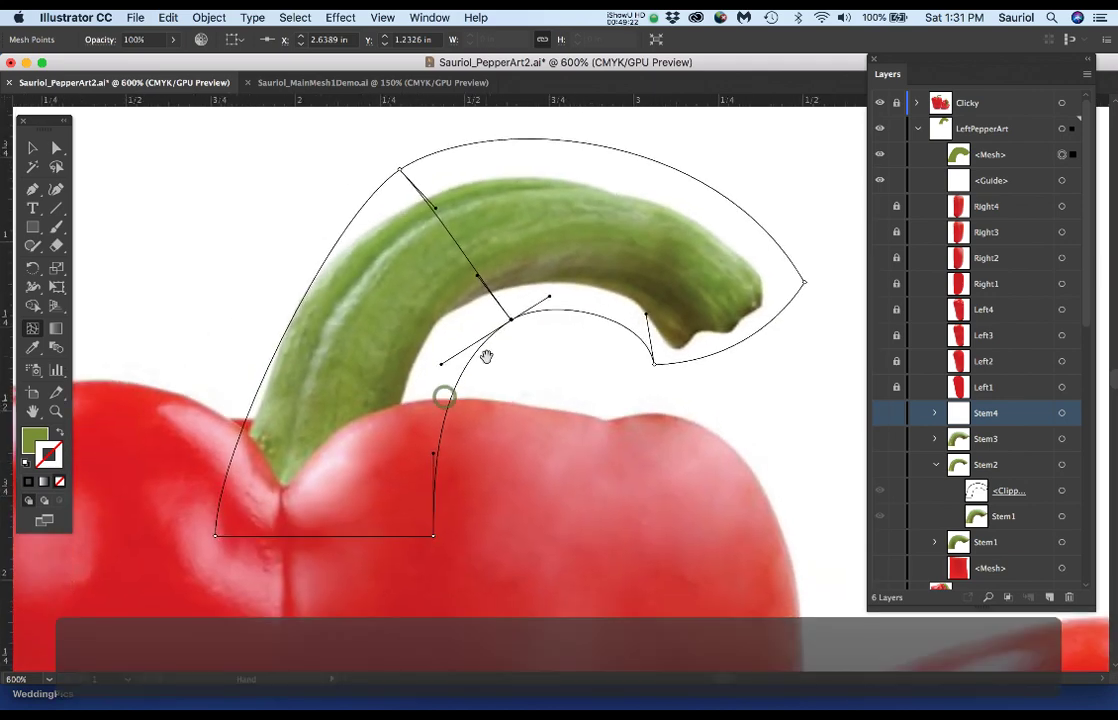
{"action": "left_click_drag", "start_coordinate": [215, 538], "coordinate": [195, 528]}
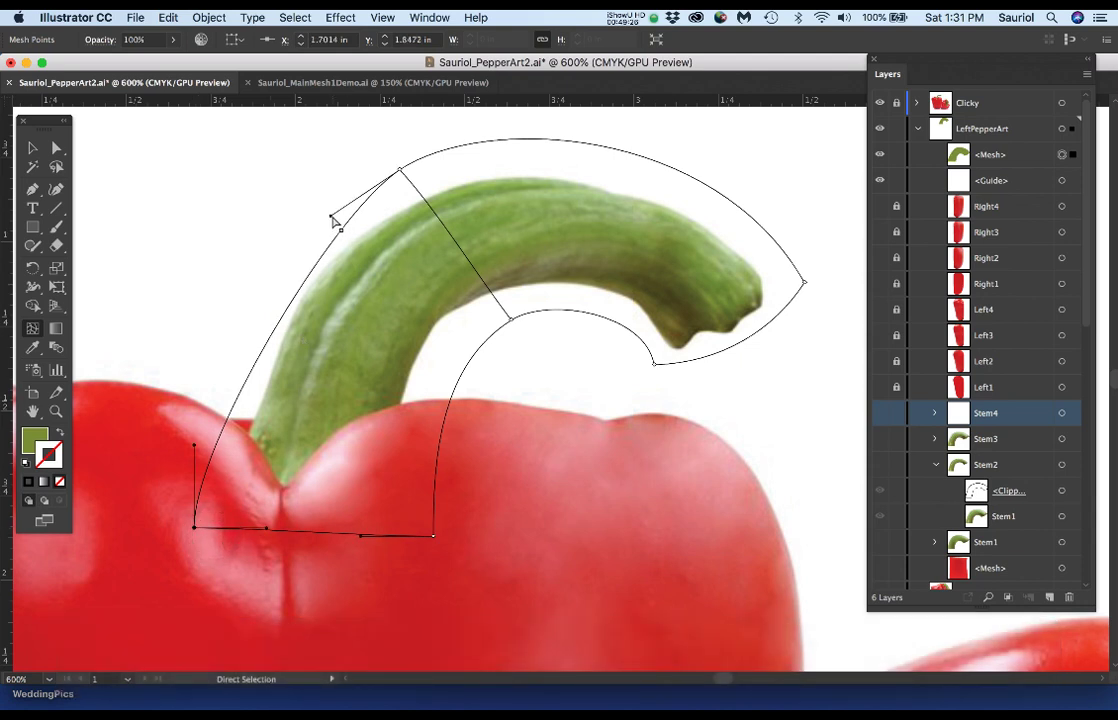
{"action": "left_click_drag", "start_coordinate": [329, 215], "coordinate": [257, 230]}
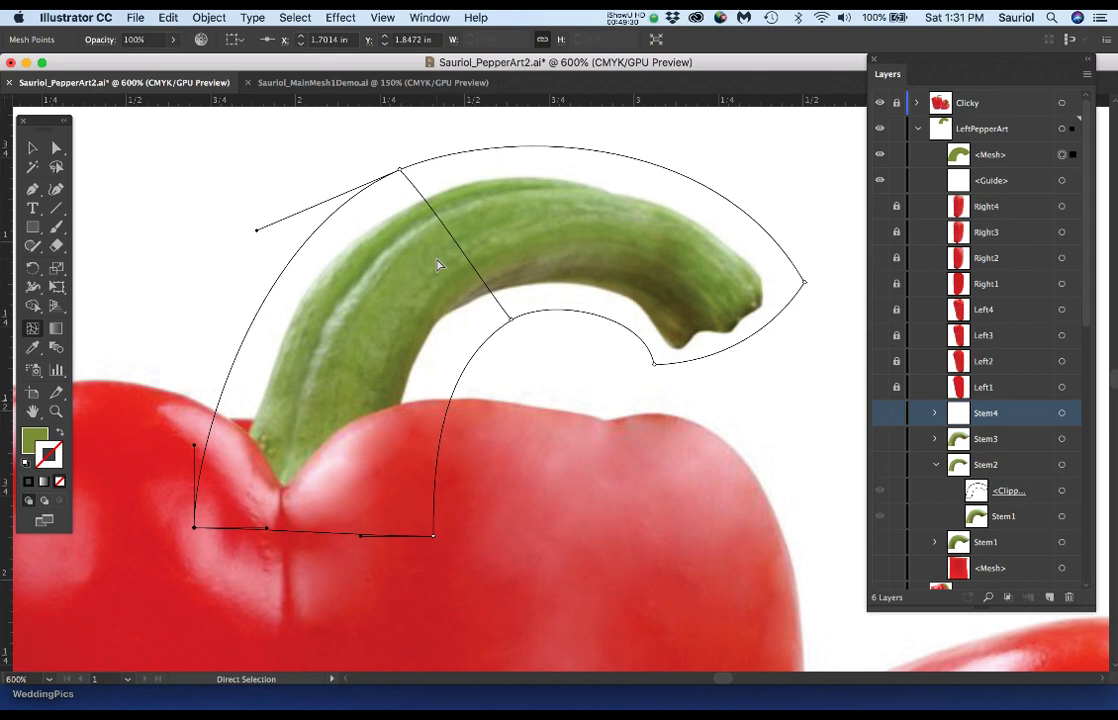
Angle the inner tip point's handle toward the bend to smooth the end of the mesh's inner edge.
{"action": "scroll", "coordinate": [648, 344], "scroll_direction": "right", "scroll_amount": 3}
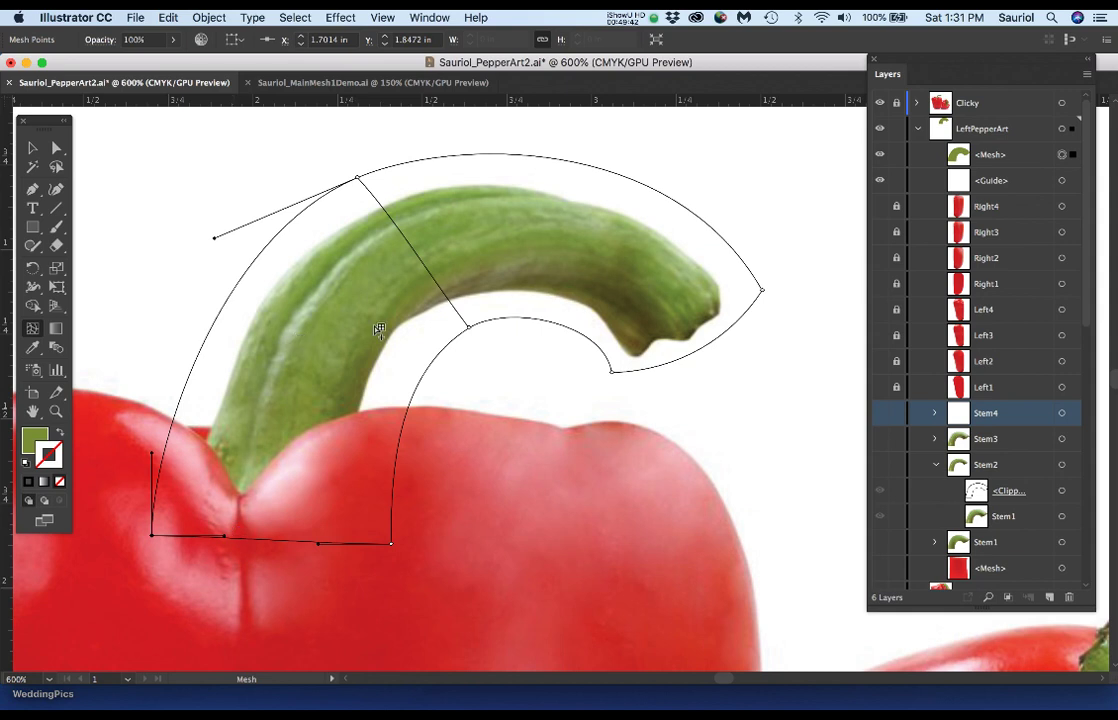
{"action": "left_click", "coordinate": [612, 373]}
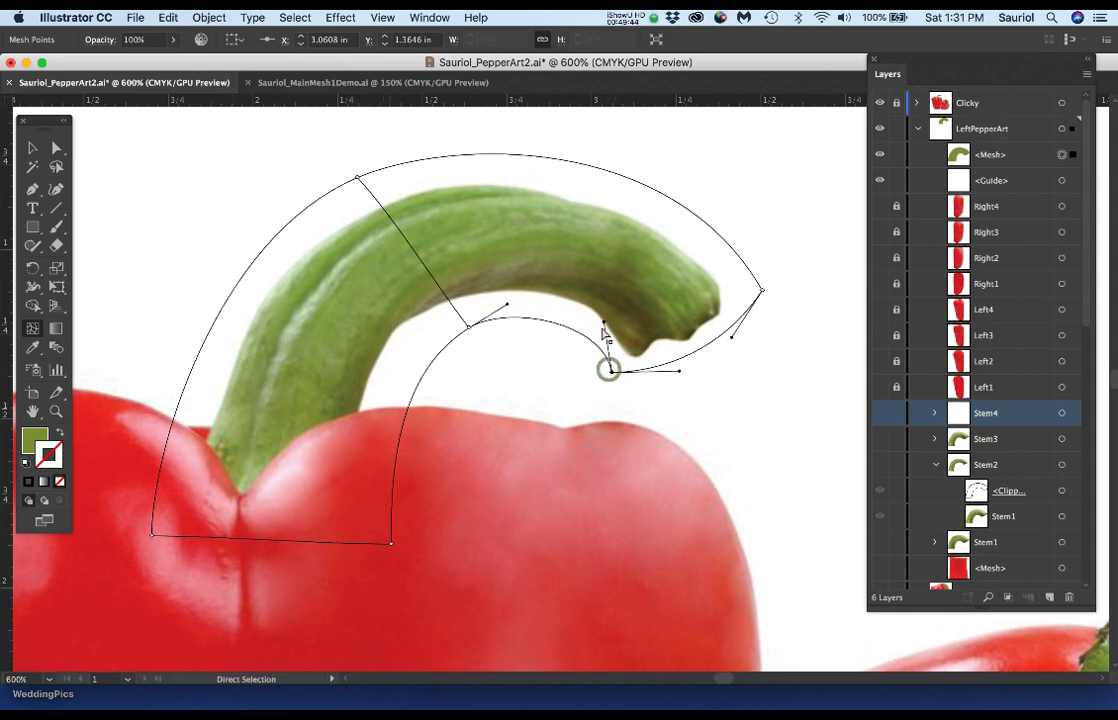
{"action": "left_click_drag", "start_coordinate": [599, 323], "coordinate": [594, 331]}
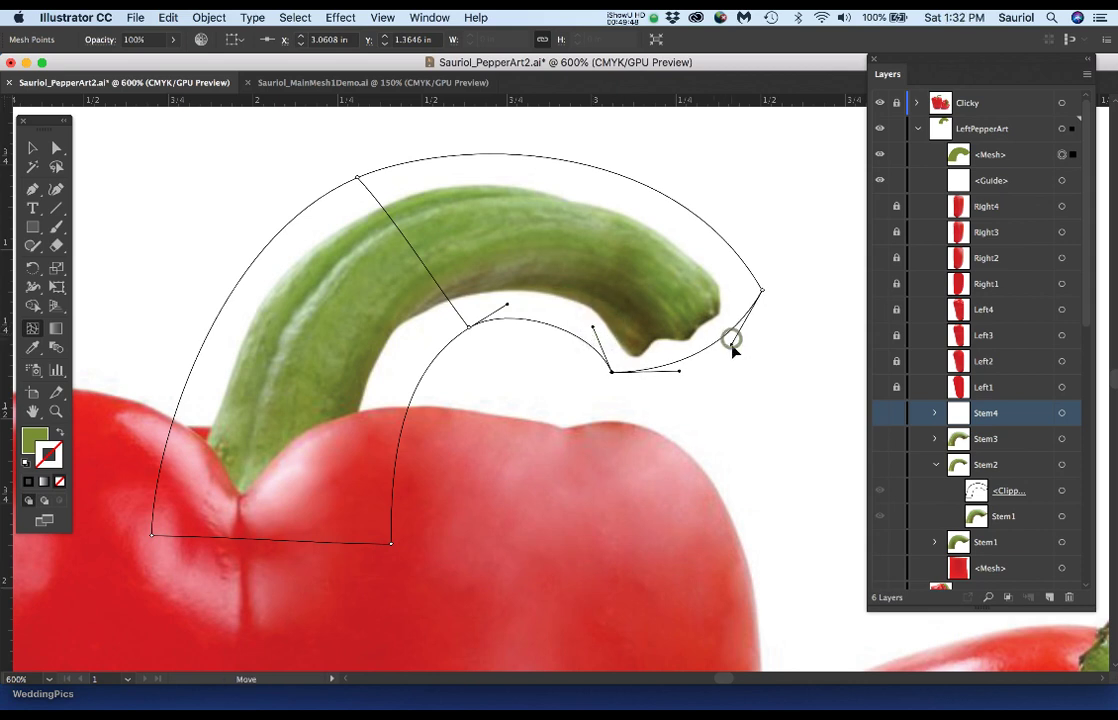
Move the stem mesh between Left1 and Stem4 in the layer stack and rename it STEM1.
{"action": "left_click", "coordinate": [1019, 413]}
{"action": "left_click_drag", "start_coordinate": [1019, 413], "coordinate": [1016, 405]}
{"action": "double_click", "coordinate": [993, 388]}
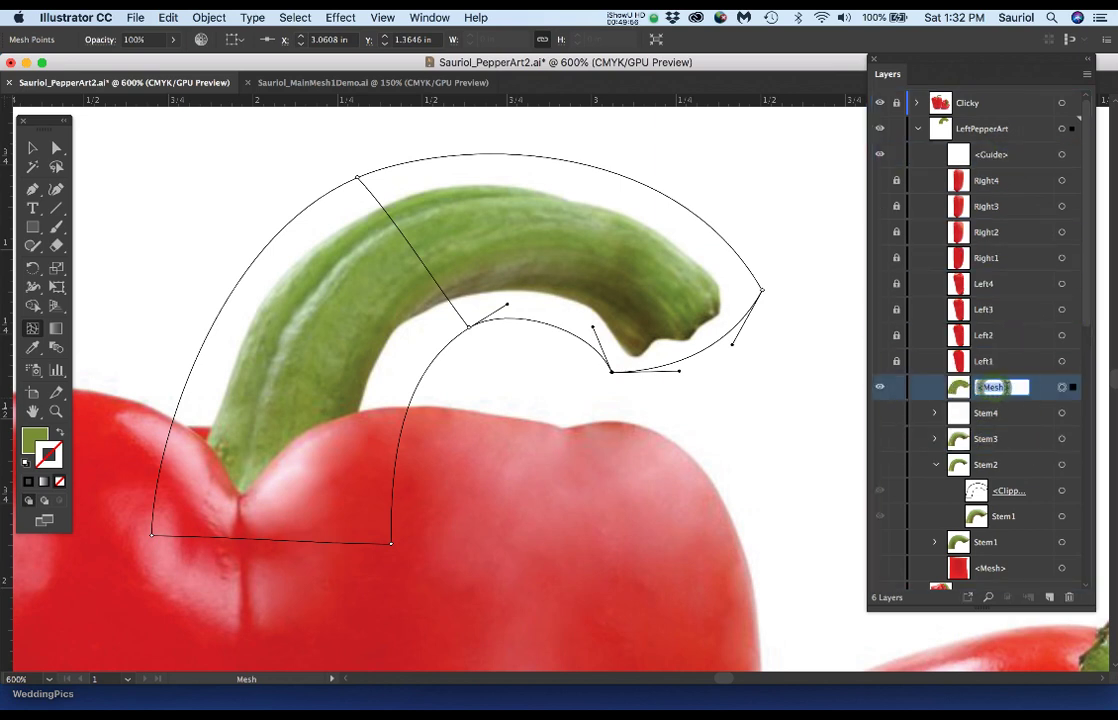
{"action": "type", "text": "ST"}
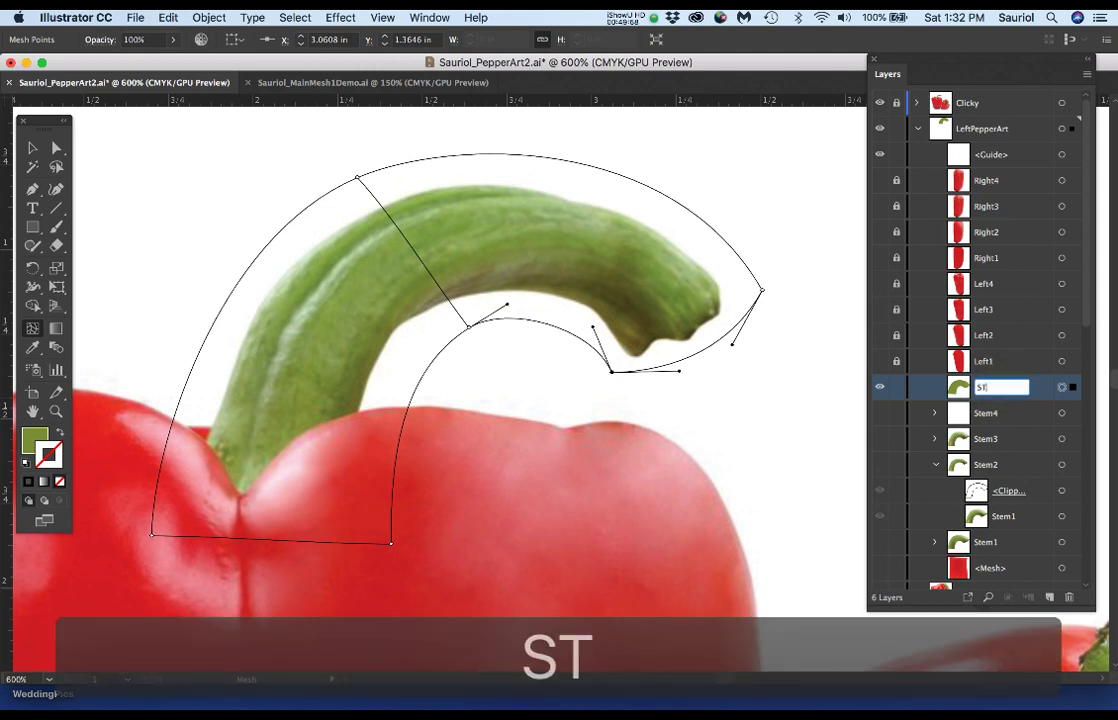
{"action": "type", "text": "EM!"}
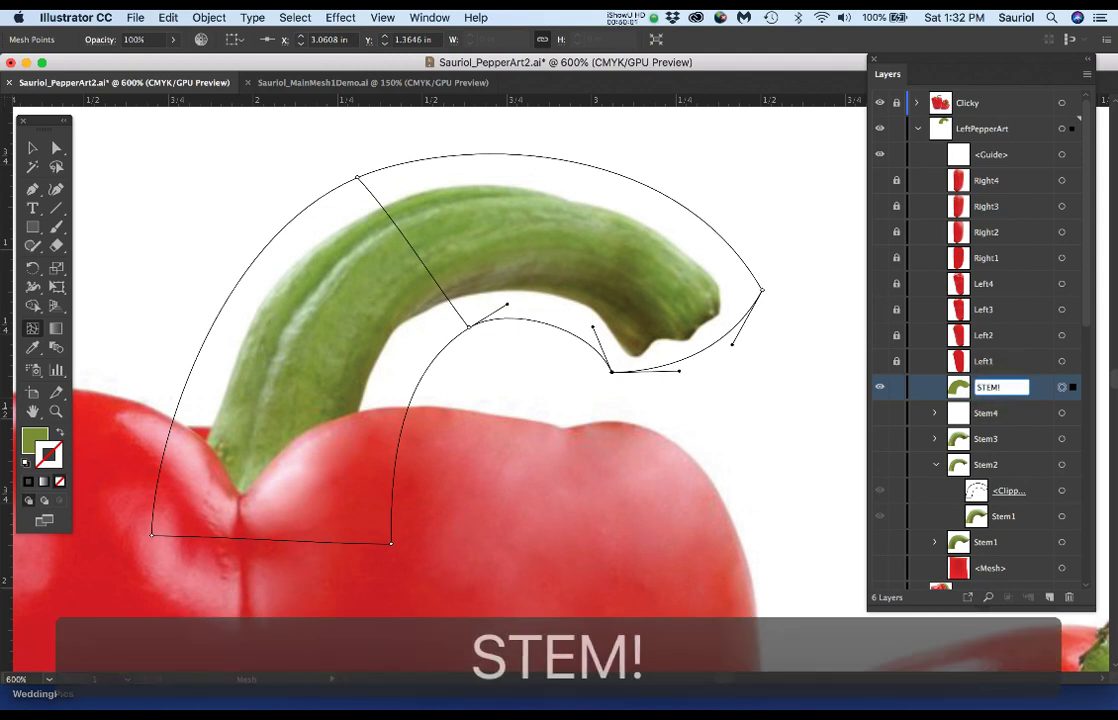
{"action": "key", "text": "BackSpace"}
{"action": "type", "text": "1"}
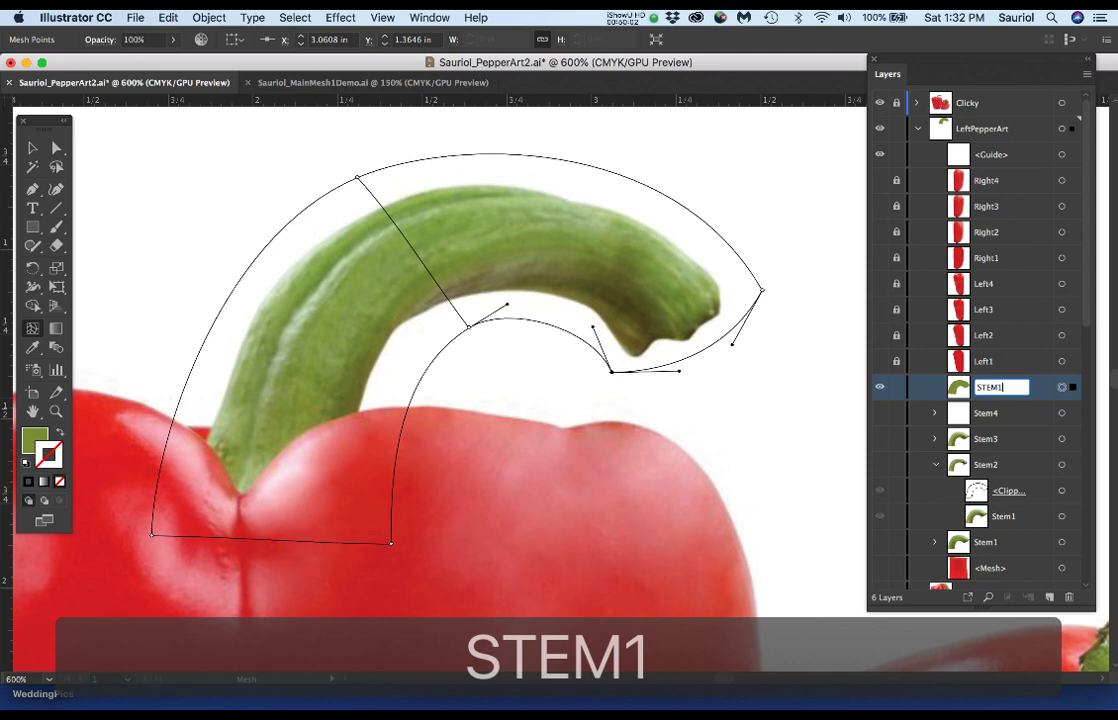
{"action": "key", "text": "Return"}
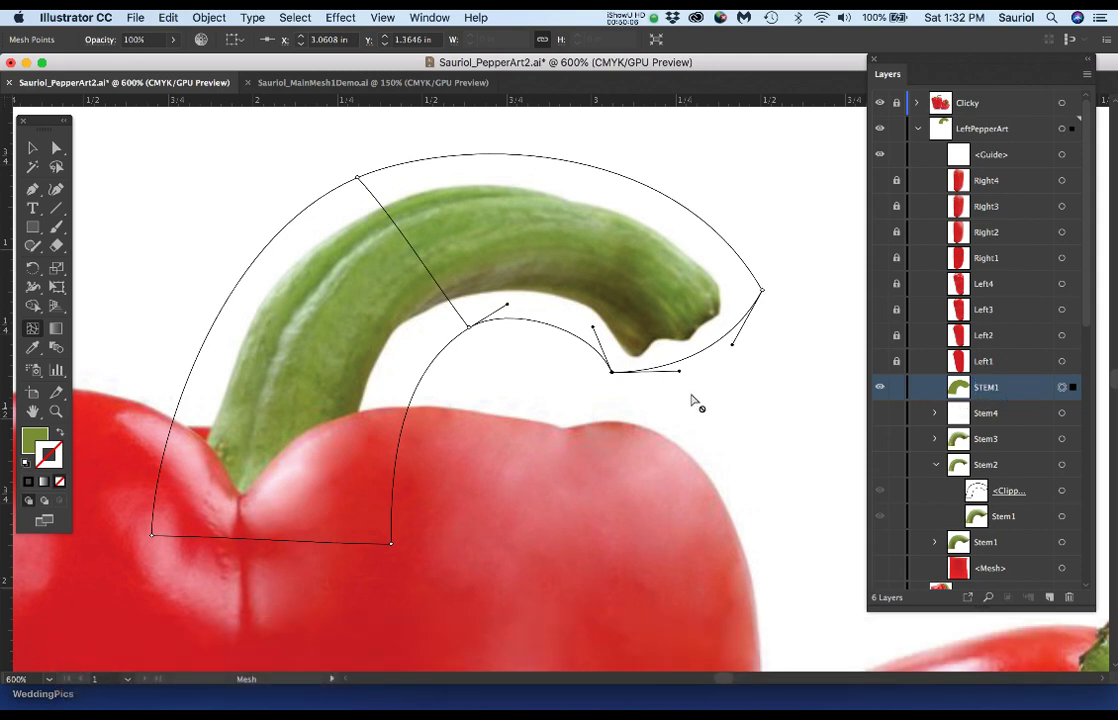
Refine the inner tip point's handle and color both tip points with greens sampled from the photographed stem's end.
{"action": "left_click", "coordinate": [593, 328]}
{"action": "key", "text": "u"}
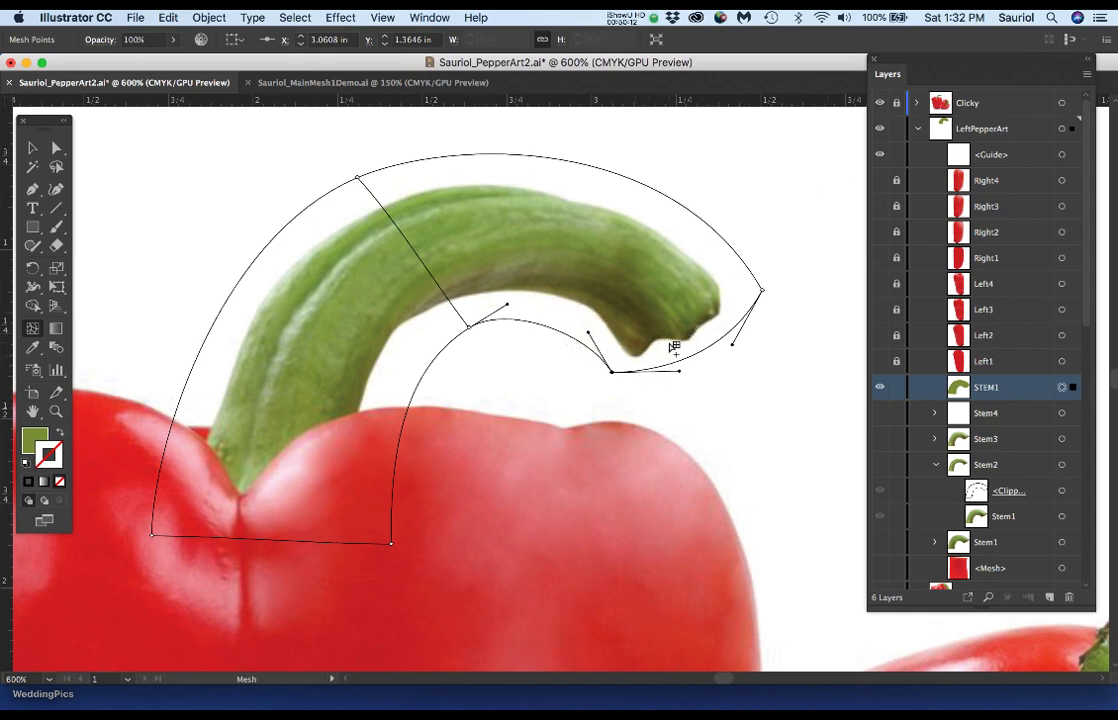
{"action": "key", "text": "i"}
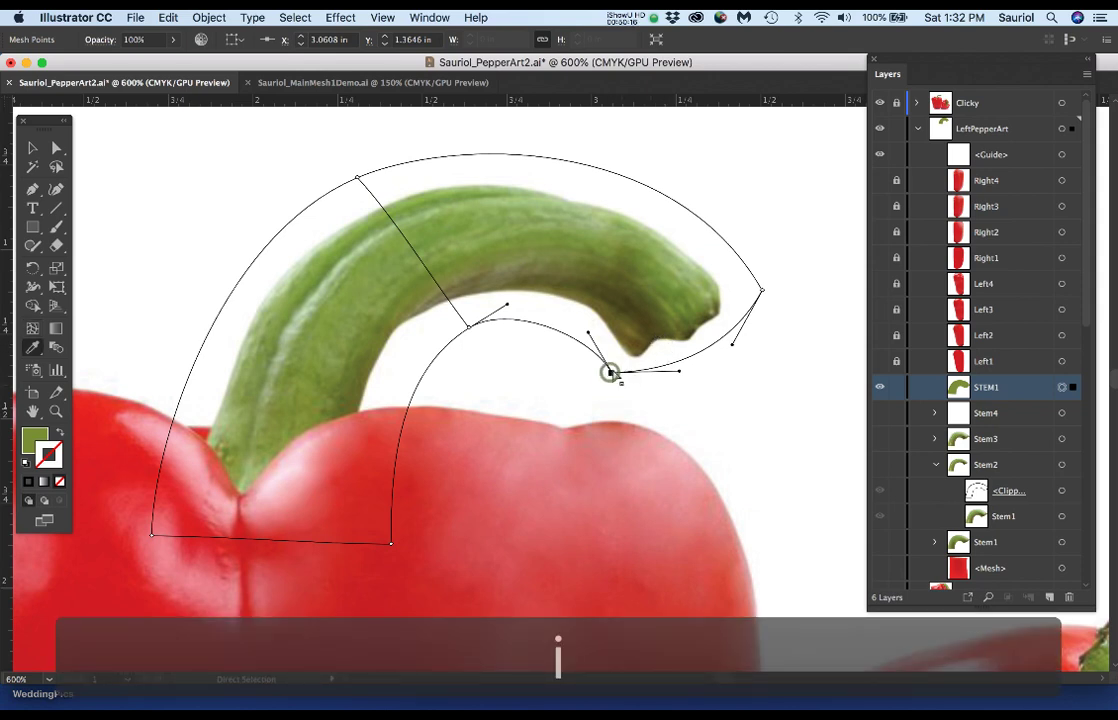
{"action": "left_click", "coordinate": [622, 348]}
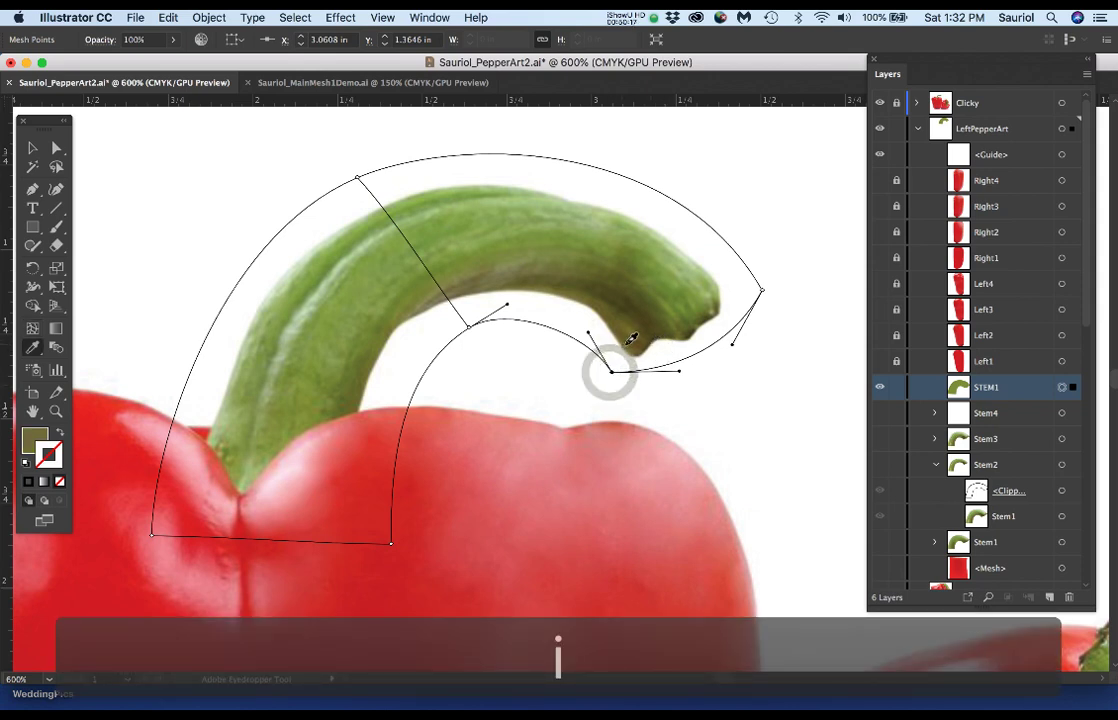
{"action": "left_click", "coordinate": [761, 291], "text": "super"}
{"action": "left_click", "coordinate": [700, 287]}
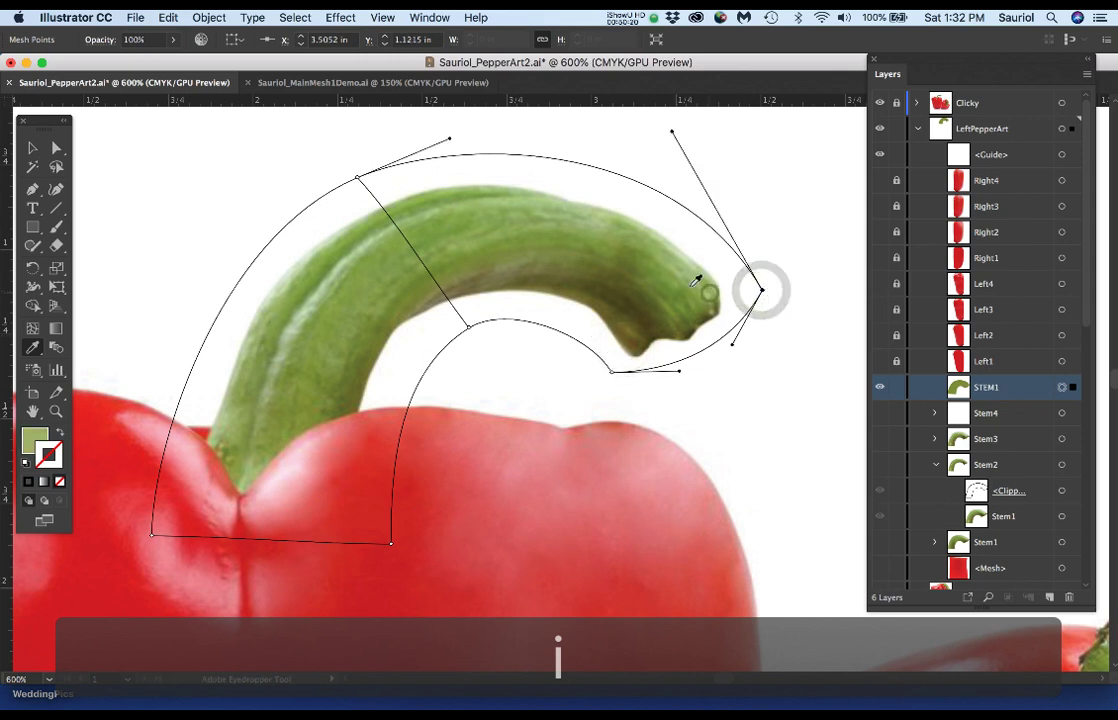
Color the bend and base mesh points with greens sampled from the nearby stem, and check the blend with the Clicky layer briefly hidden.
{"action": "left_click", "coordinate": [469, 326], "text": "super"}
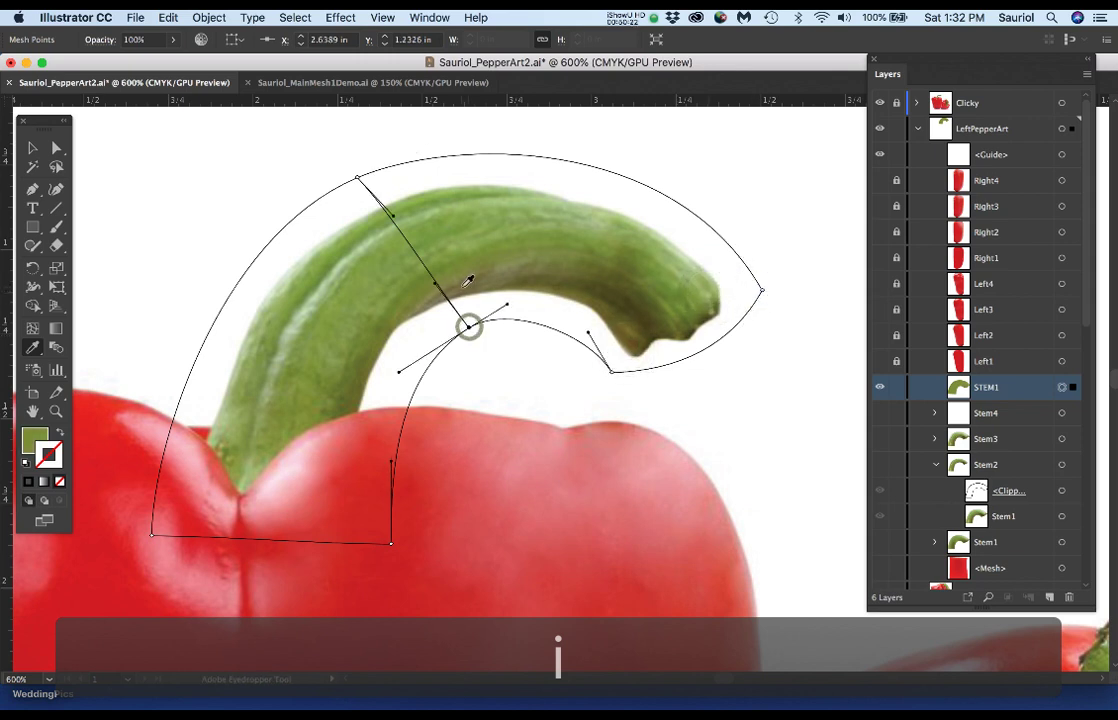
{"action": "left_click", "coordinate": [357, 178], "text": "super"}
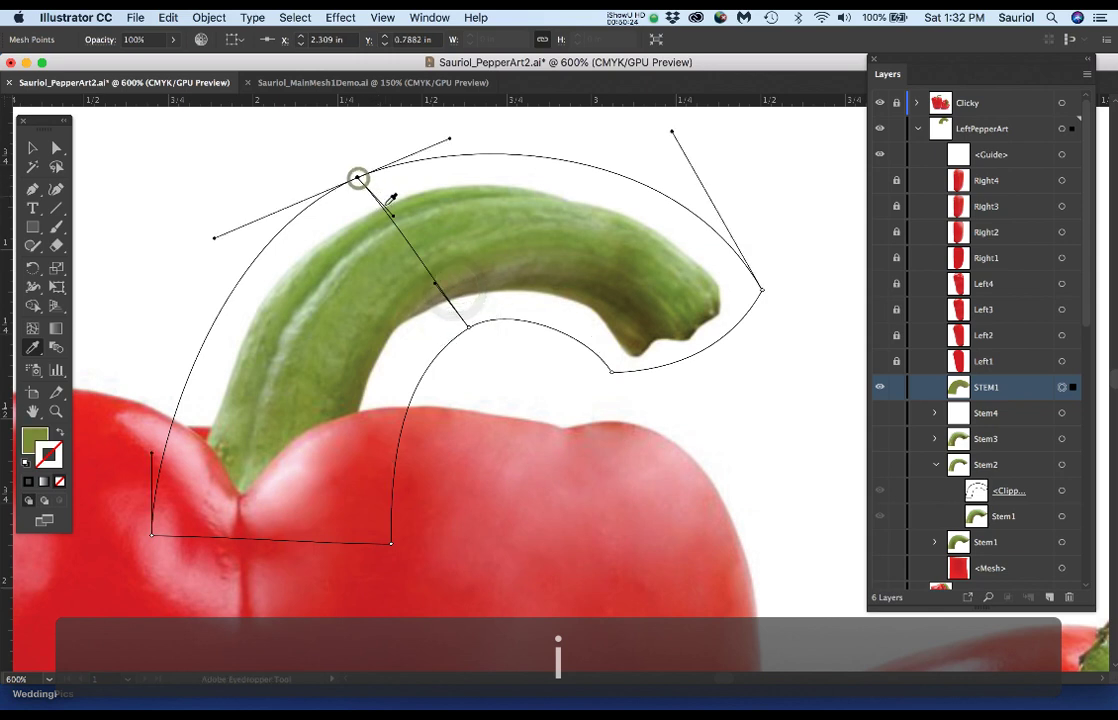
{"action": "left_click", "coordinate": [152, 536], "text": "super"}
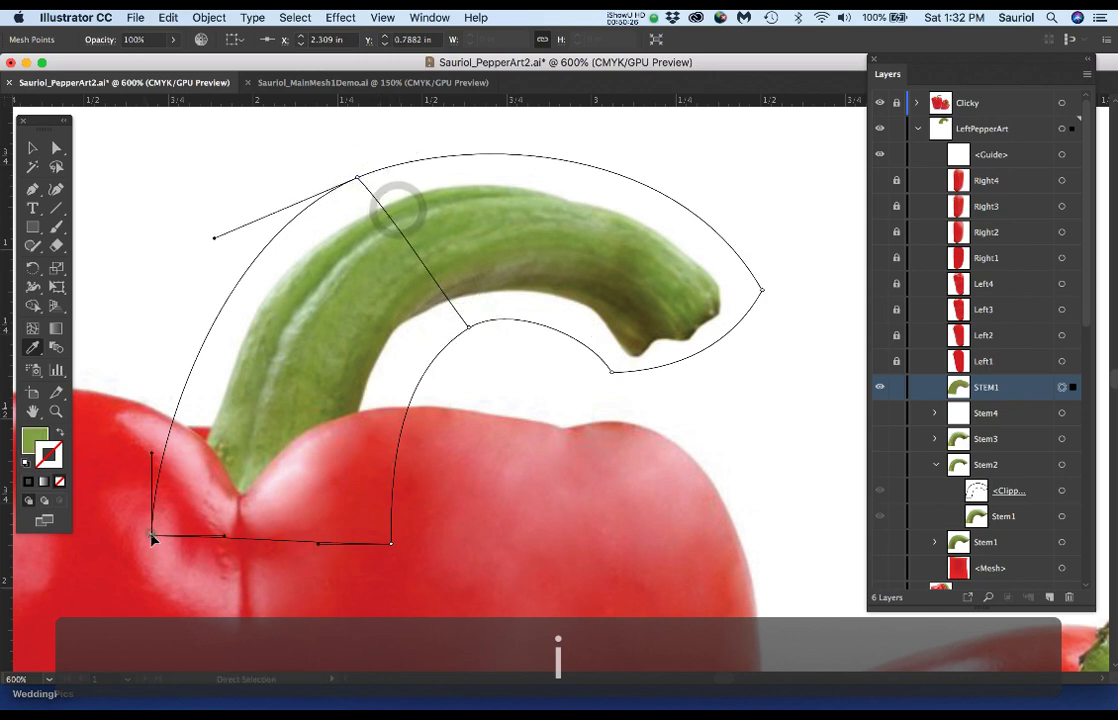
{"action": "left_click", "coordinate": [226, 451]}
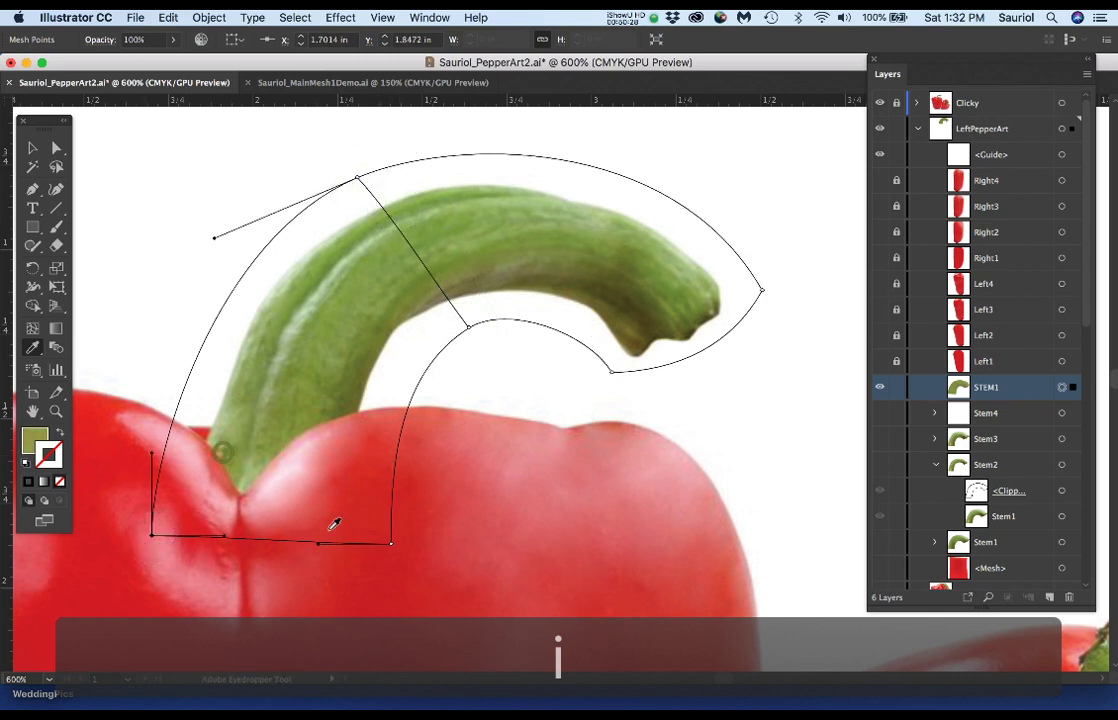
{"action": "left_click", "coordinate": [390, 543], "text": "super"}
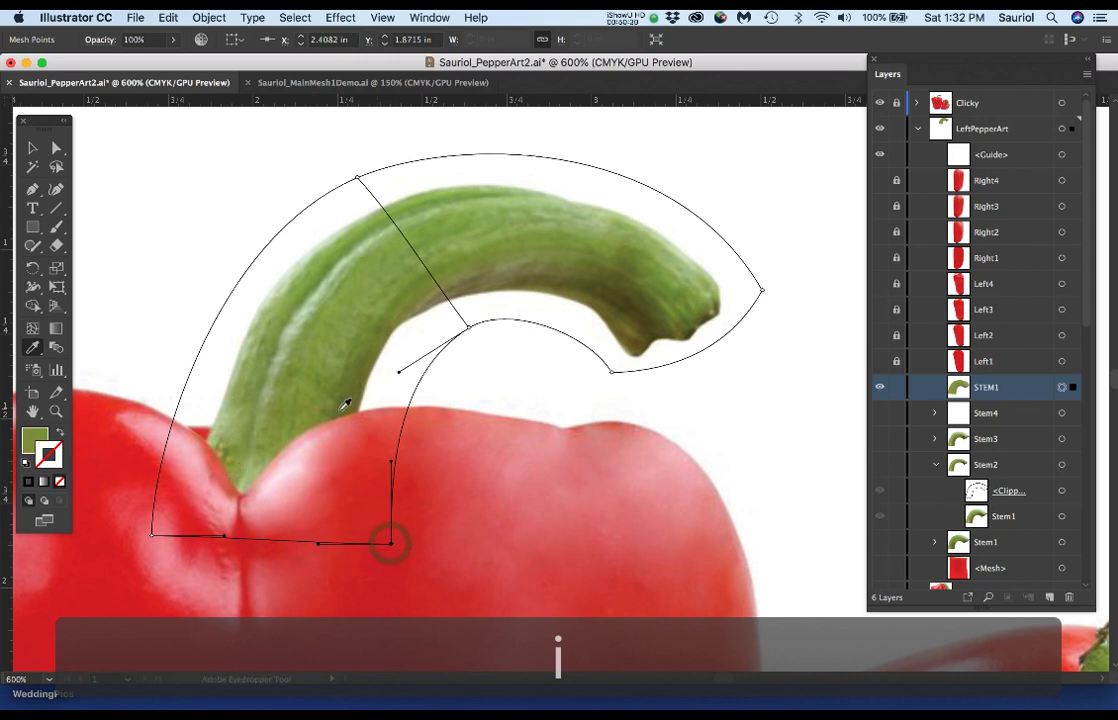
{"action": "left_click", "coordinate": [296, 358]}
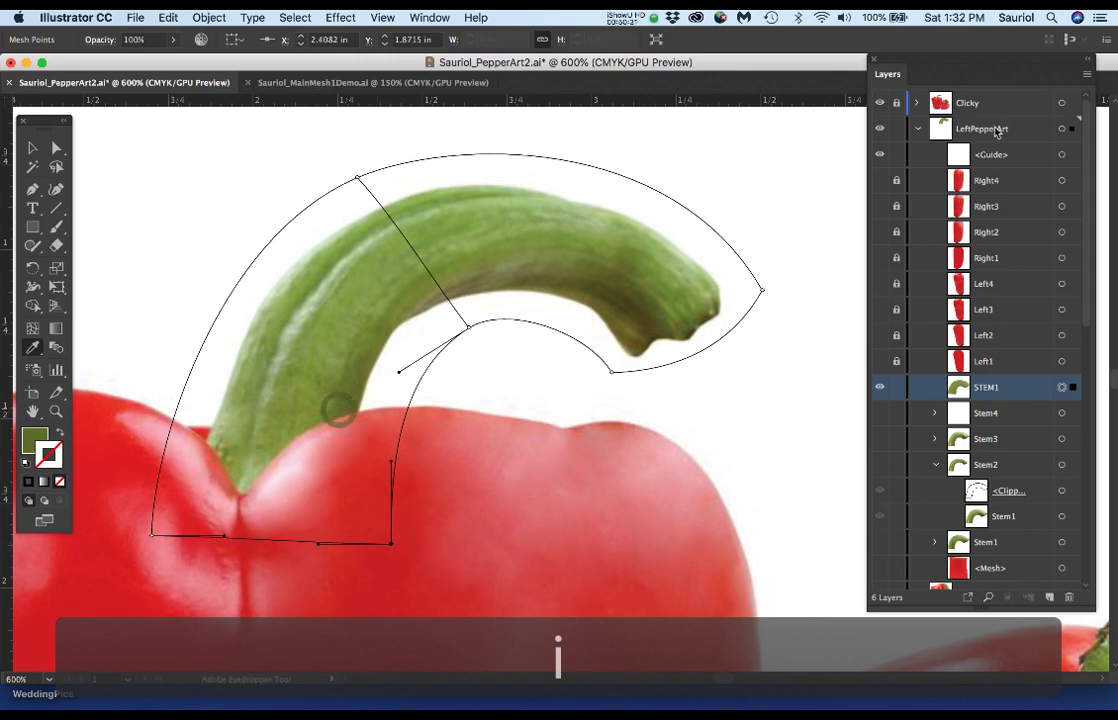
{"action": "left_click", "coordinate": [879, 103]}
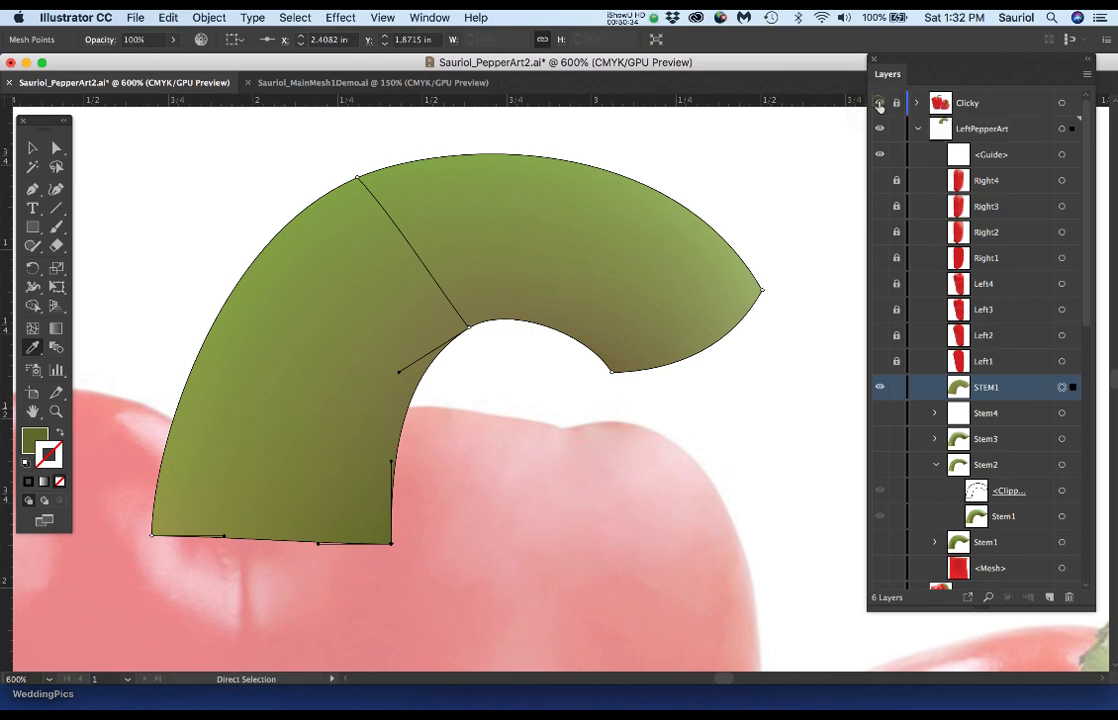
{"action": "left_click", "coordinate": [879, 103]}
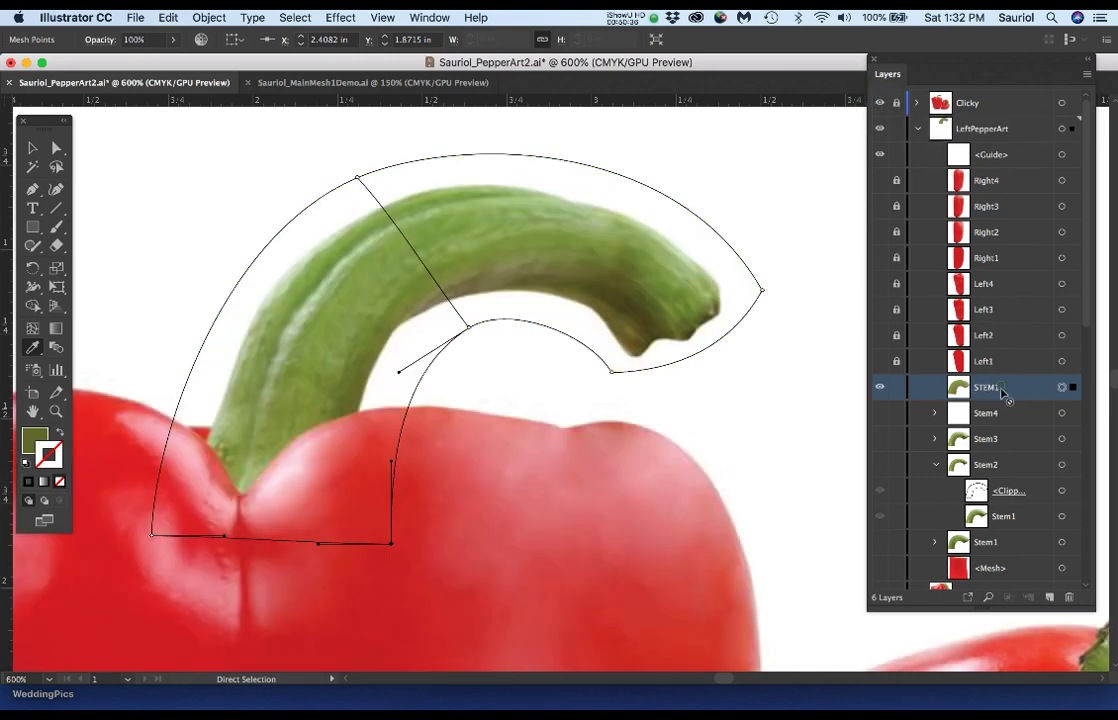
Duplicate the STEM1 mesh, hide and lock the lower copy, and rename the upper copy STEM2.
{"action": "left_click_drag", "start_coordinate": [1005, 398], "coordinate": [1048, 597]}
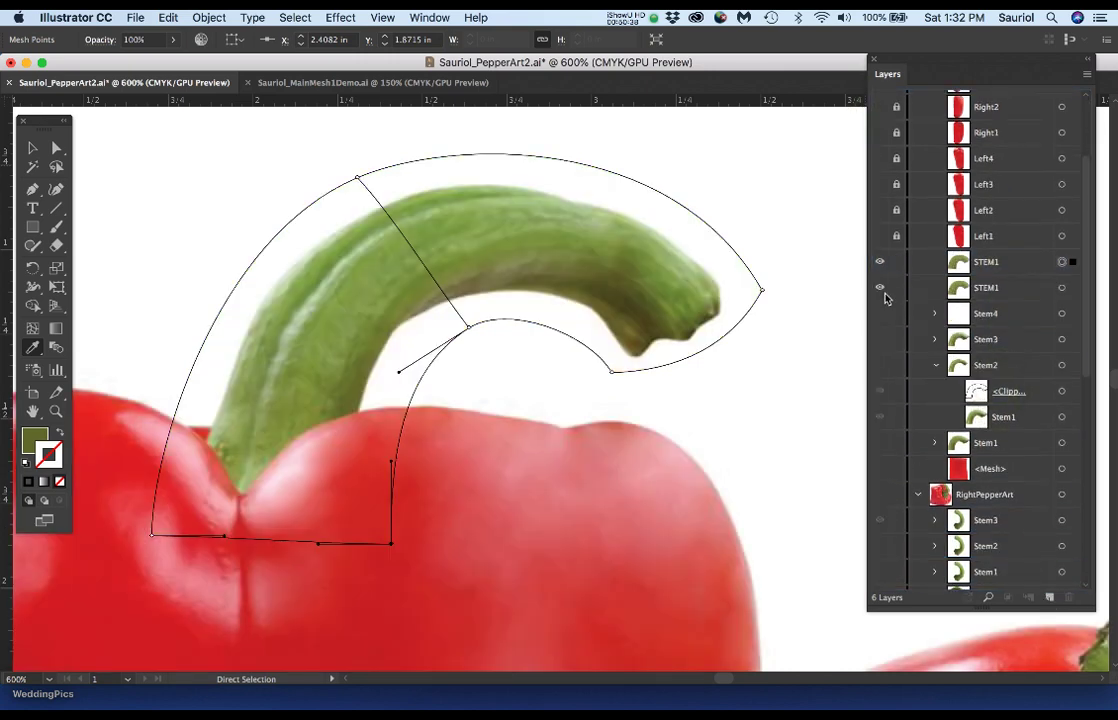
{"action": "left_click", "coordinate": [895, 288]}
{"action": "double_click", "coordinate": [988, 261]}
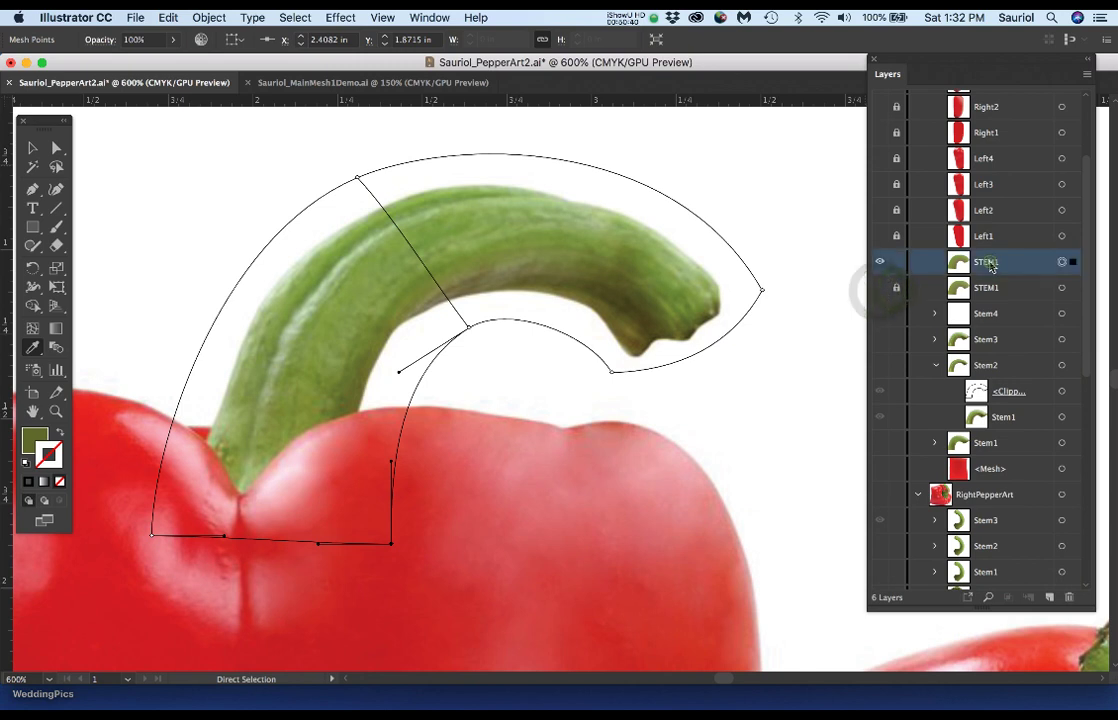
{"action": "key", "text": "BackSpace"}
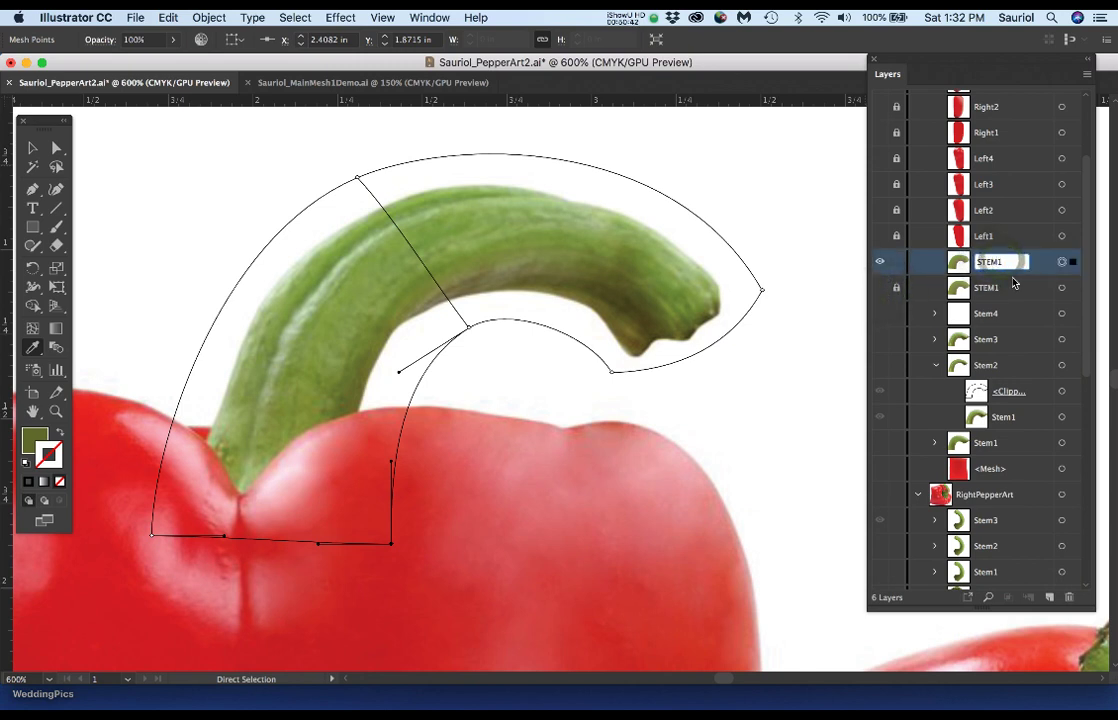
{"action": "key", "text": "Return"}
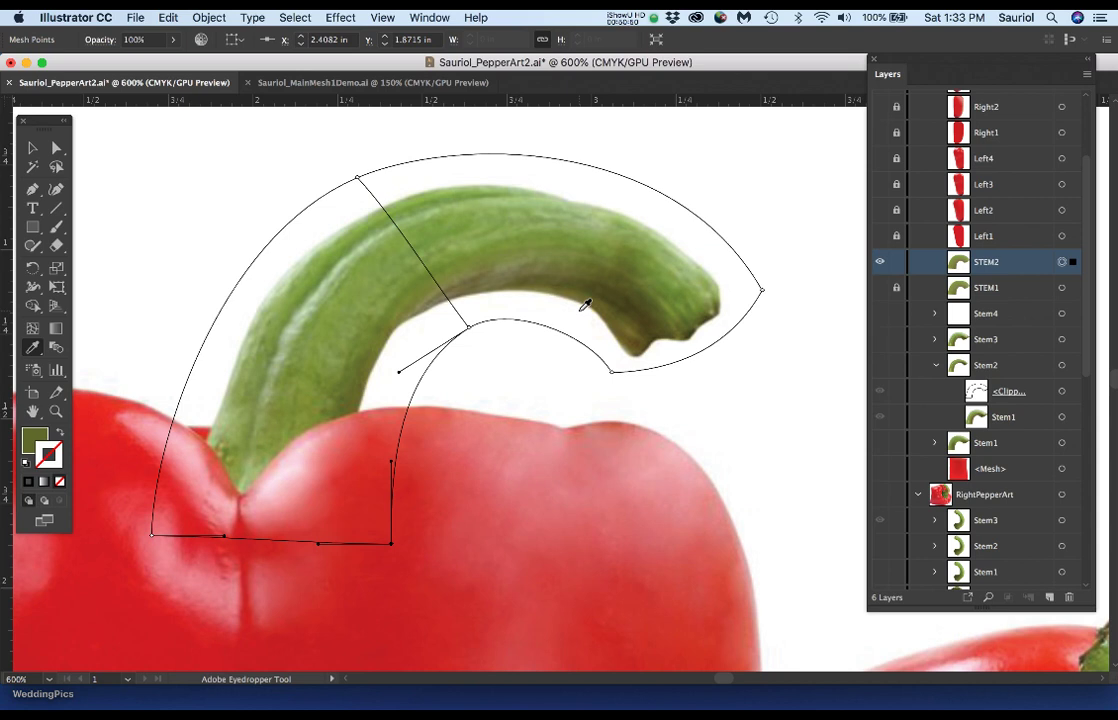
Add a lengthwise mesh line to STEM2 near its outer edge and raise the outer and new tip points, adjusting the handle between them.
{"action": "key", "text": "u"}
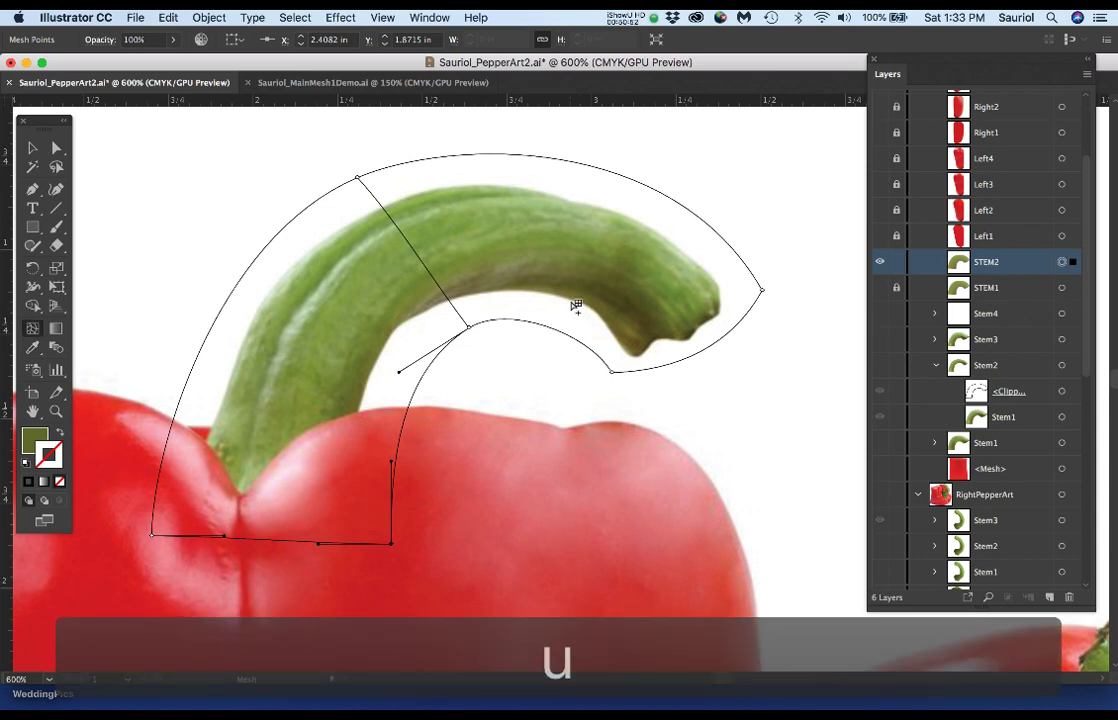
{"action": "left_click", "coordinate": [398, 226]}
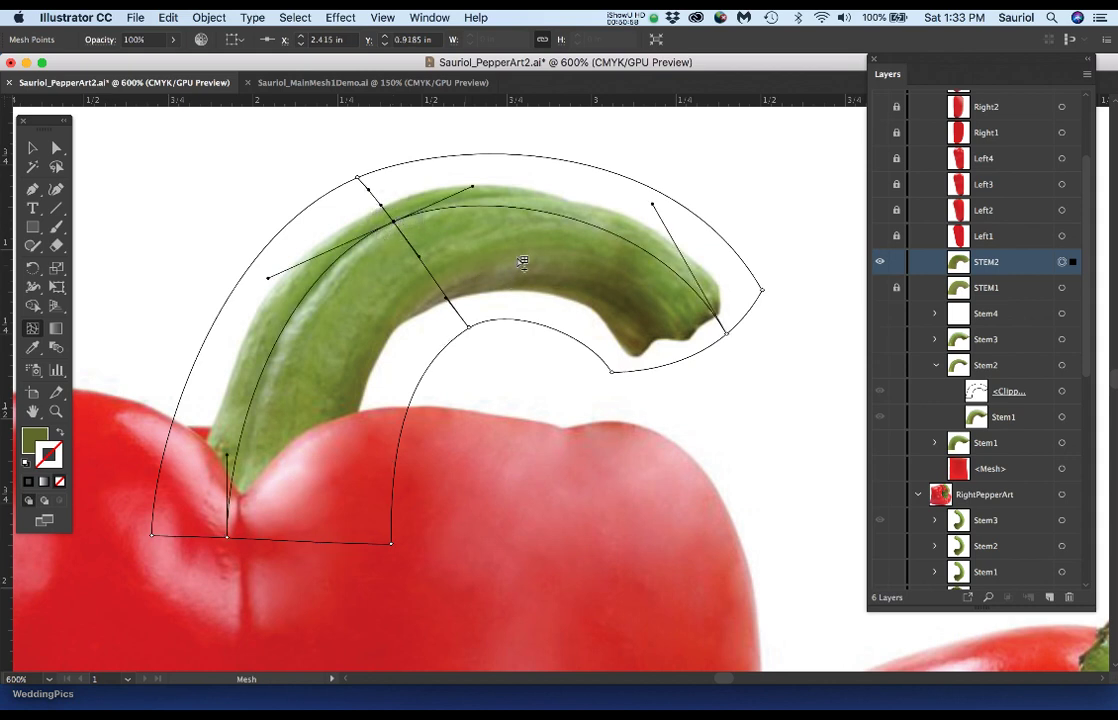
{"action": "left_click", "coordinate": [762, 290], "text": "super"}
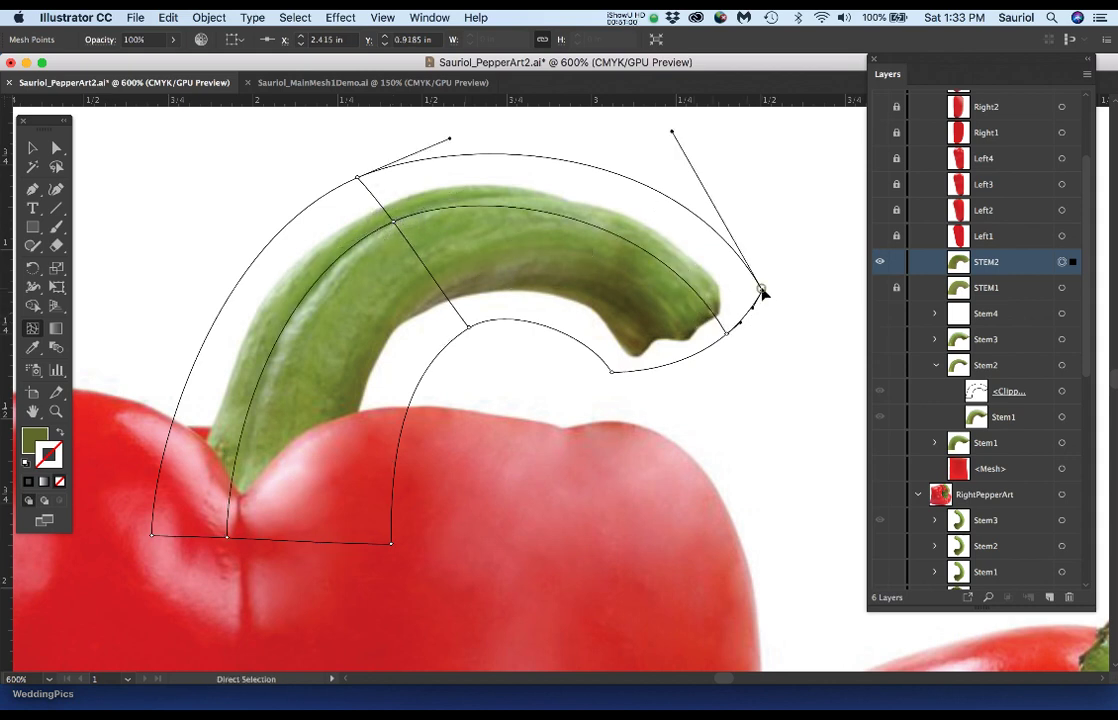
{"action": "left_click_drag", "start_coordinate": [762, 290], "coordinate": [765, 263]}
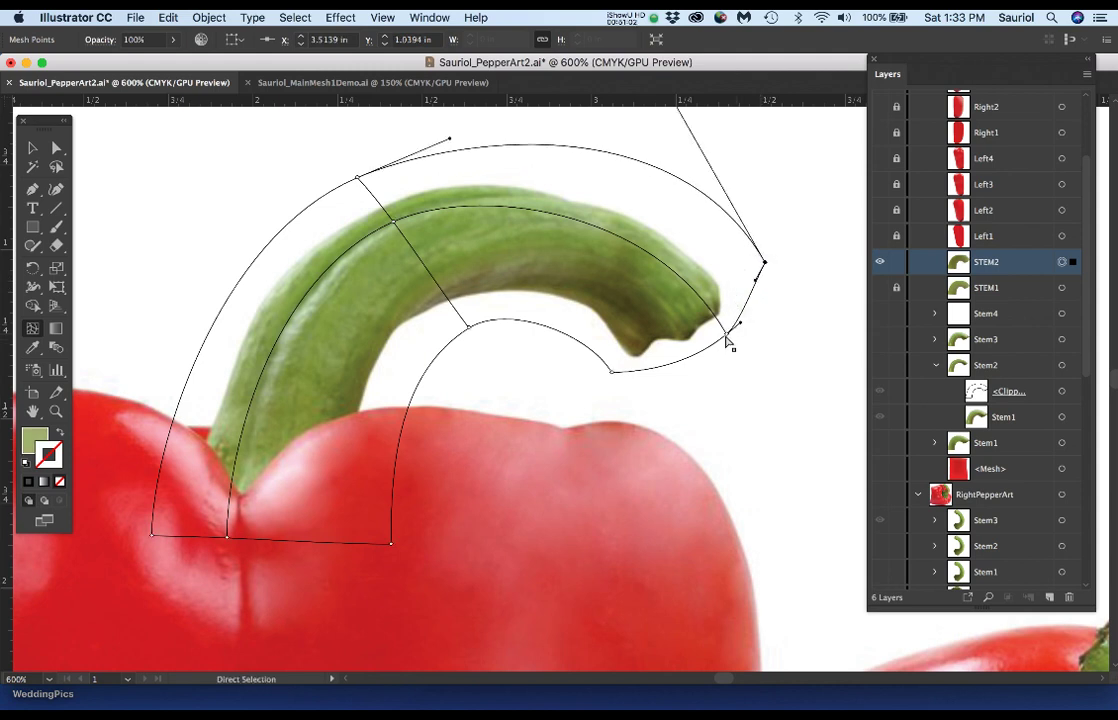
{"action": "left_click_drag", "start_coordinate": [726, 333], "coordinate": [743, 308]}
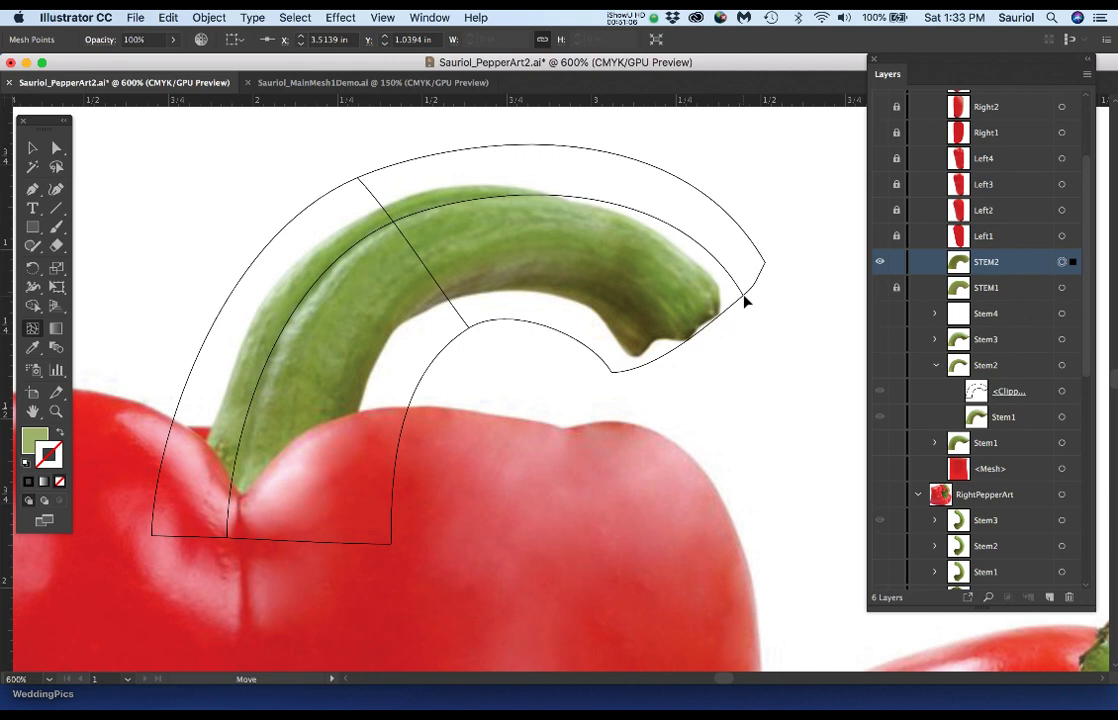
{"action": "left_click", "coordinate": [750, 296]}
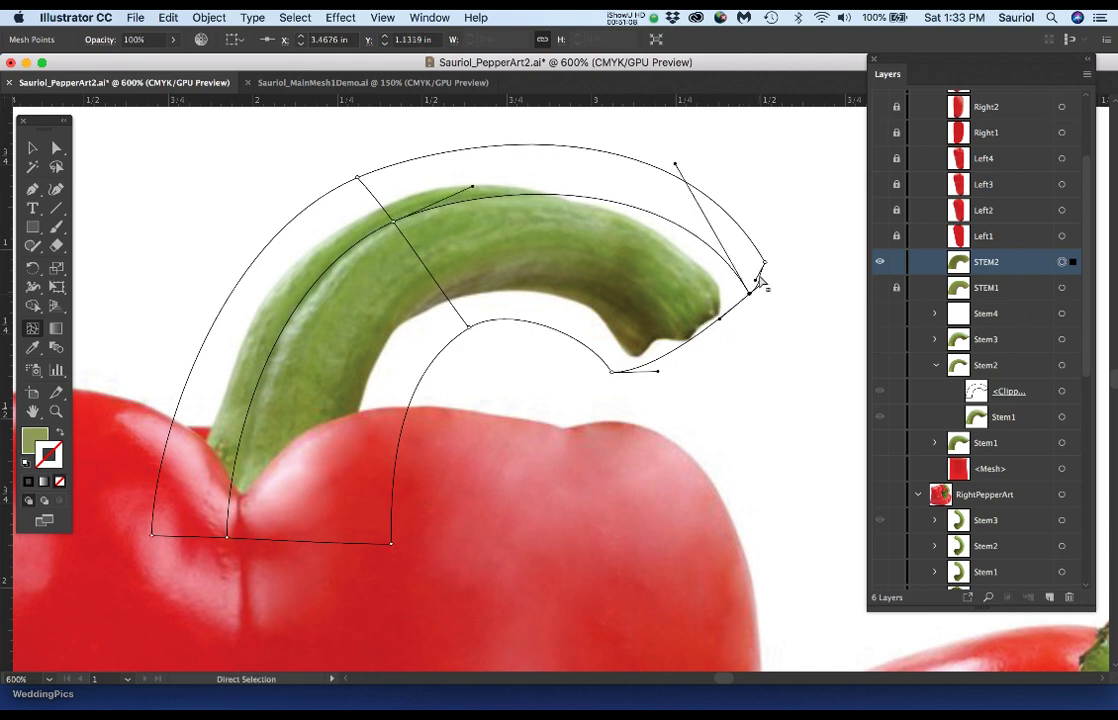
{"action": "left_click_drag", "start_coordinate": [757, 279], "coordinate": [757, 281]}
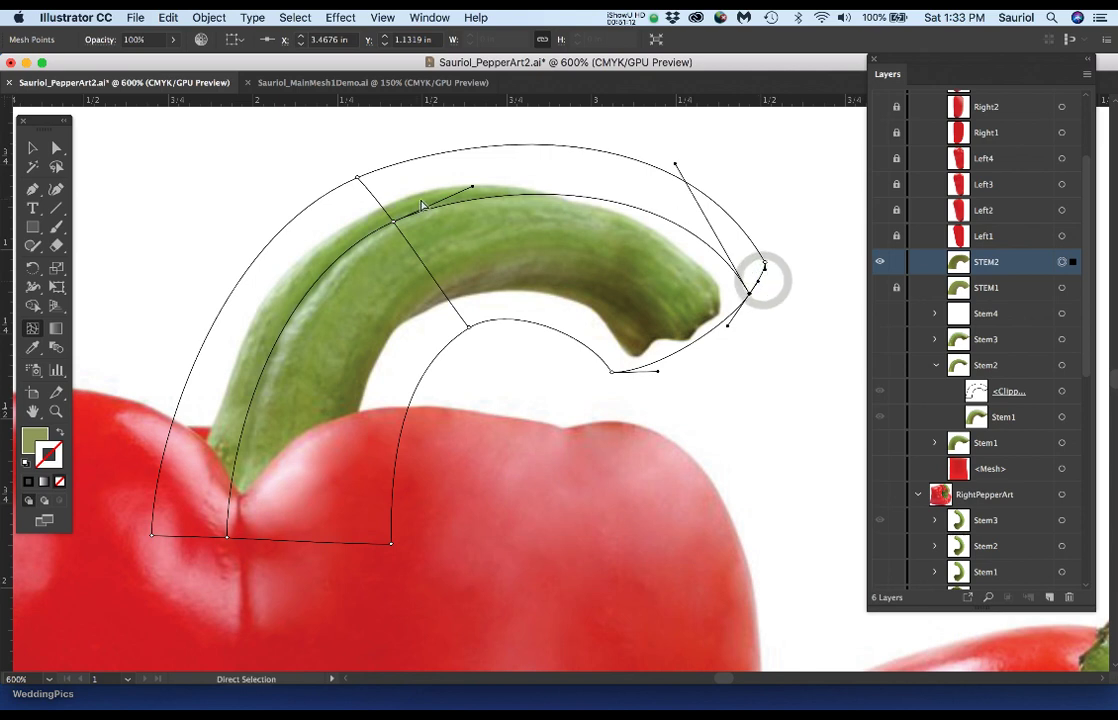
Nudge the base and bend points of STEM2's outer lengthwise line so it follows the photographed stem more closely.
{"action": "left_click", "coordinate": [229, 538]}
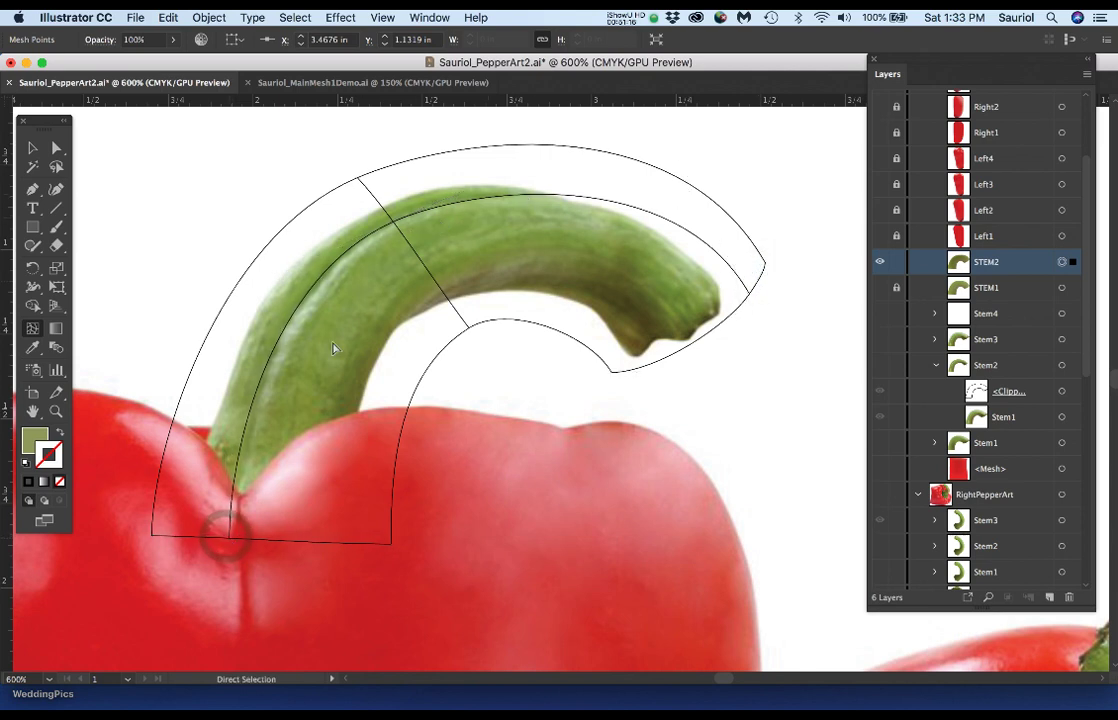
{"action": "left_click", "coordinate": [393, 223]}
{"action": "left_click", "coordinate": [393, 221]}
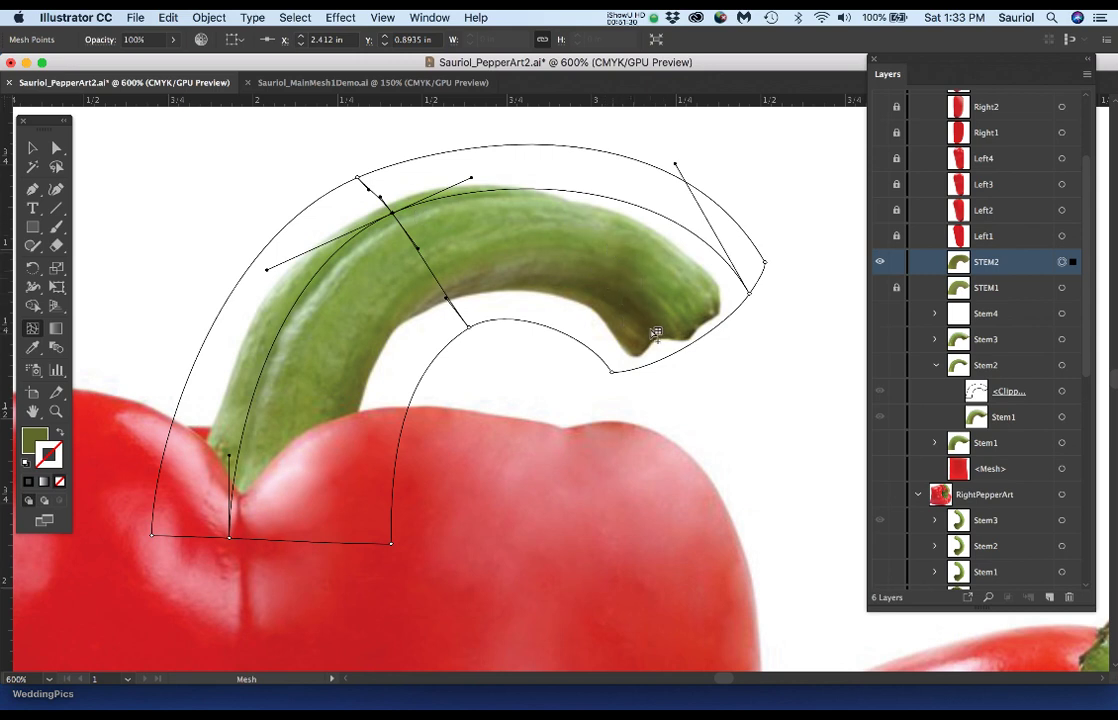
Add two lengthwise mesh lines to STEM2, through the stem's middle and near its inner edge, and raise the innermost line's tip handle.
{"action": "left_click_drag", "start_coordinate": [449, 307], "coordinate": [450, 300]}
{"action": "left_click", "coordinate": [431, 263]}
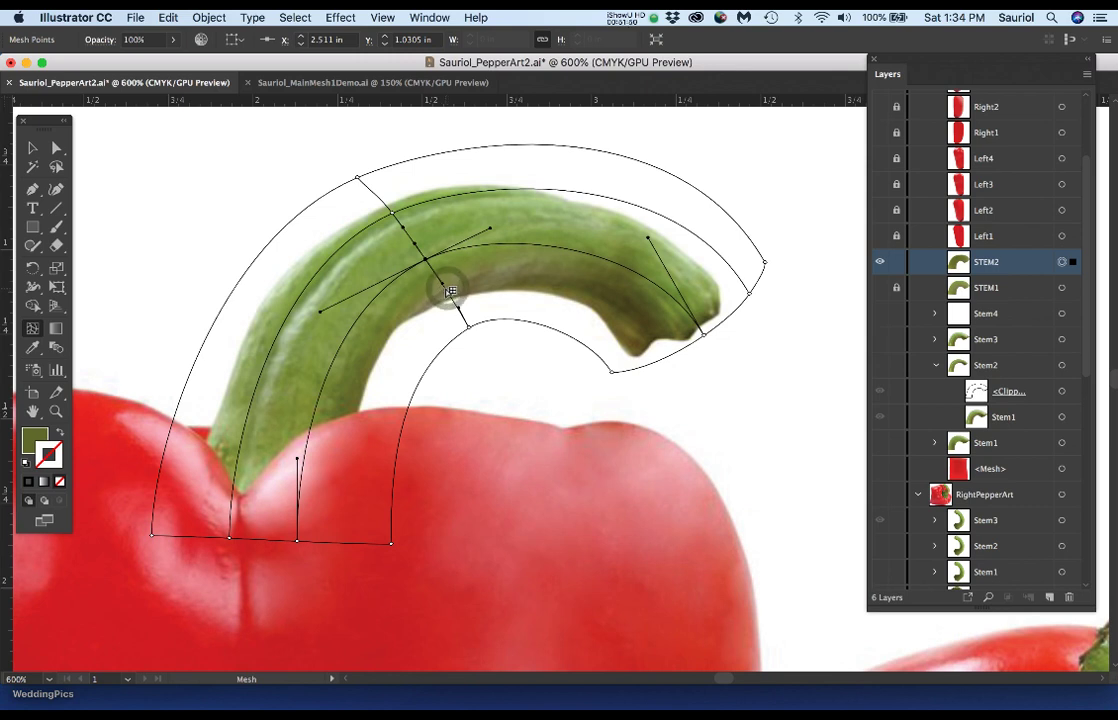
{"action": "scroll", "coordinate": [453, 297], "scroll_direction": "up", "scroll_amount": 1}
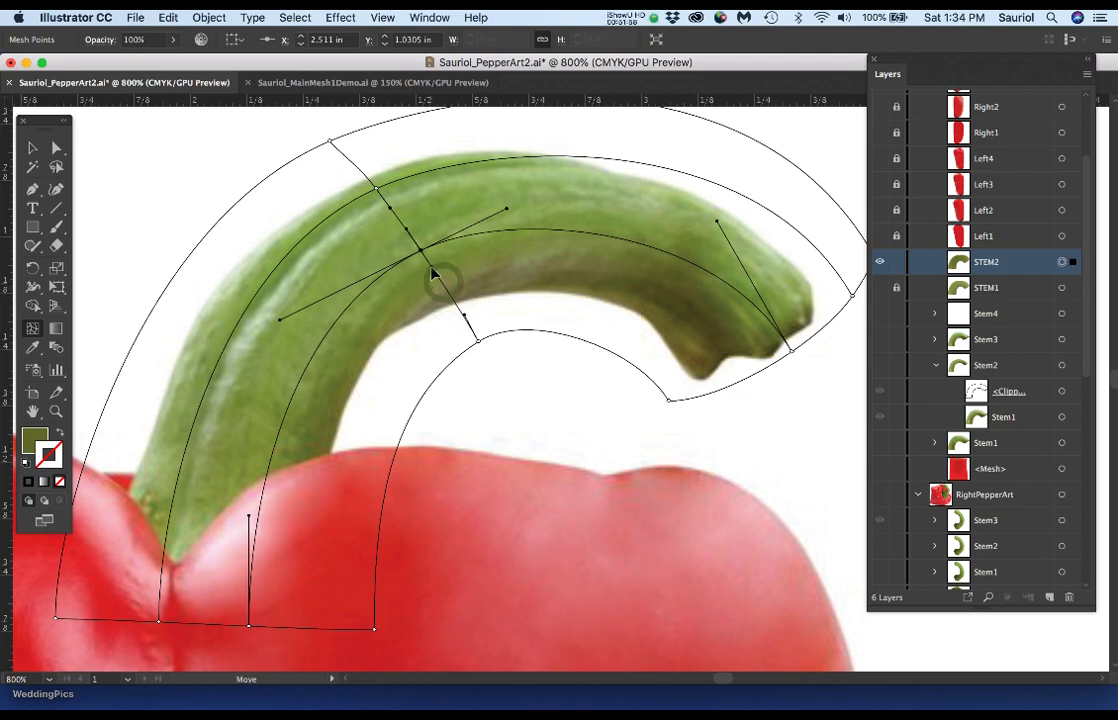
{"action": "left_click", "coordinate": [451, 293]}
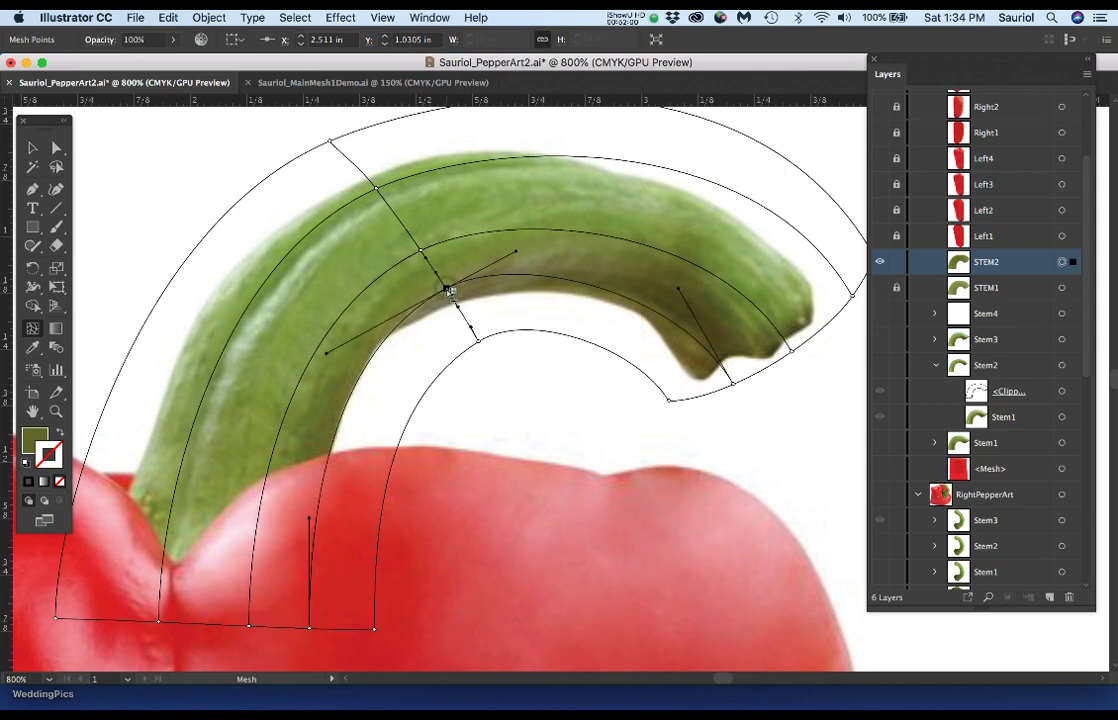
{"action": "scroll", "coordinate": [449, 292], "scroll_direction": "down", "scroll_amount": 1}
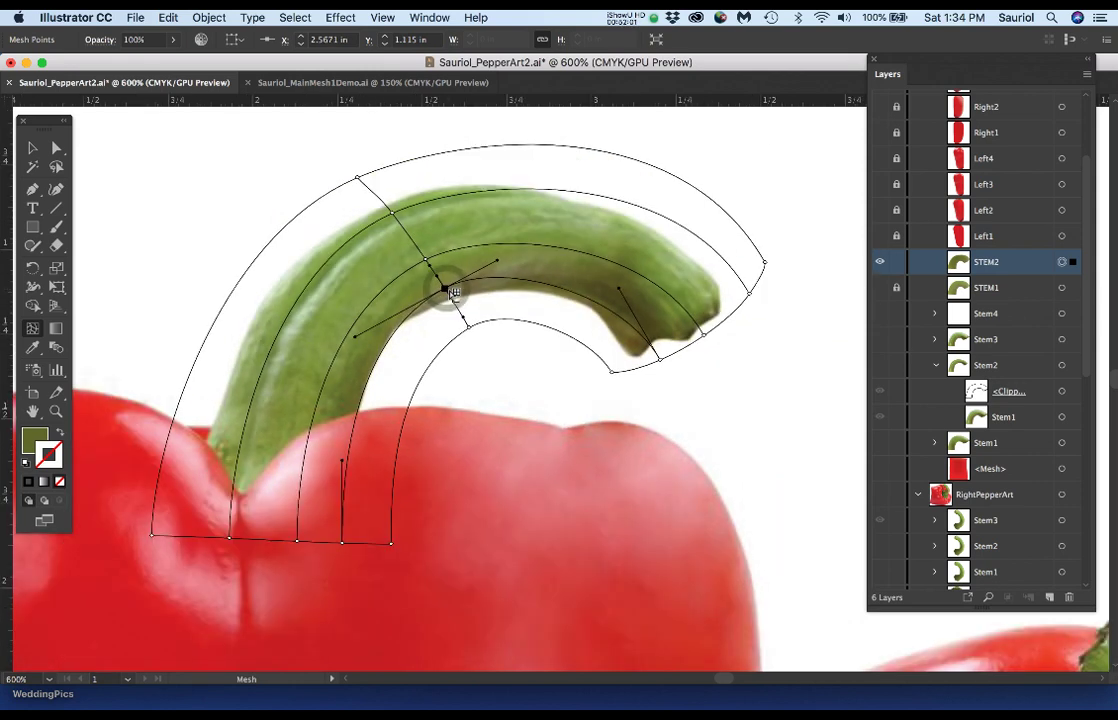
{"action": "left_click", "coordinate": [620, 293]}
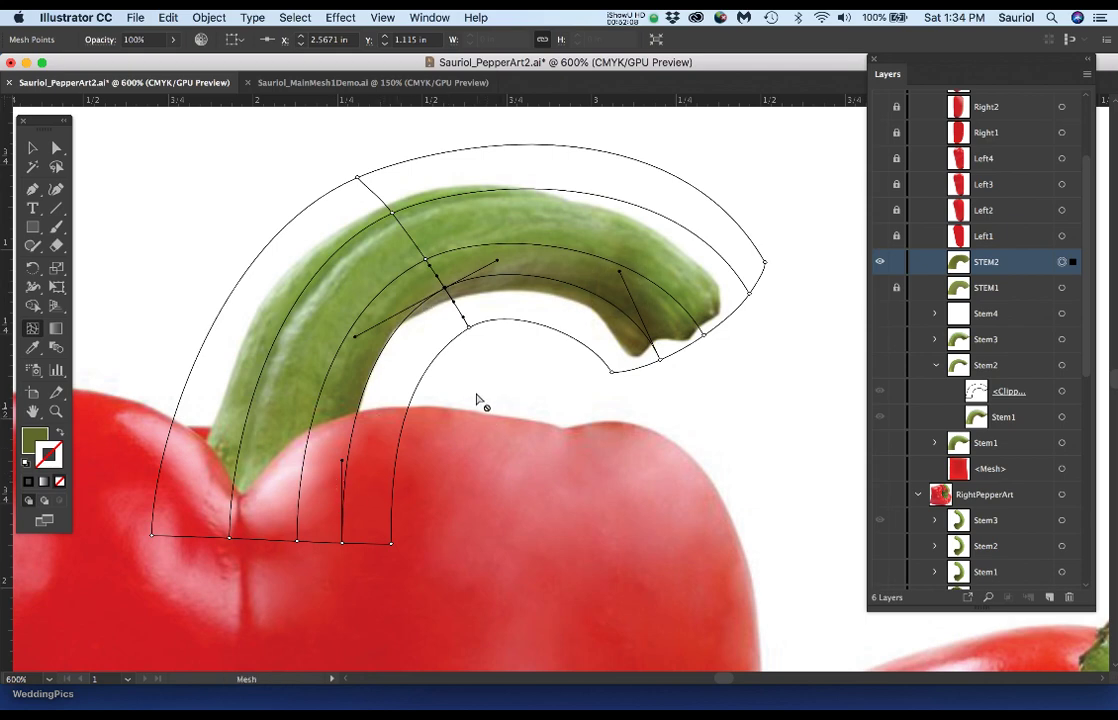
Add two crosswise mesh lines to STEM2, one near the stem's base and one just before its tip.
{"action": "left_click_drag", "start_coordinate": [468, 393], "coordinate": [532, 425]}
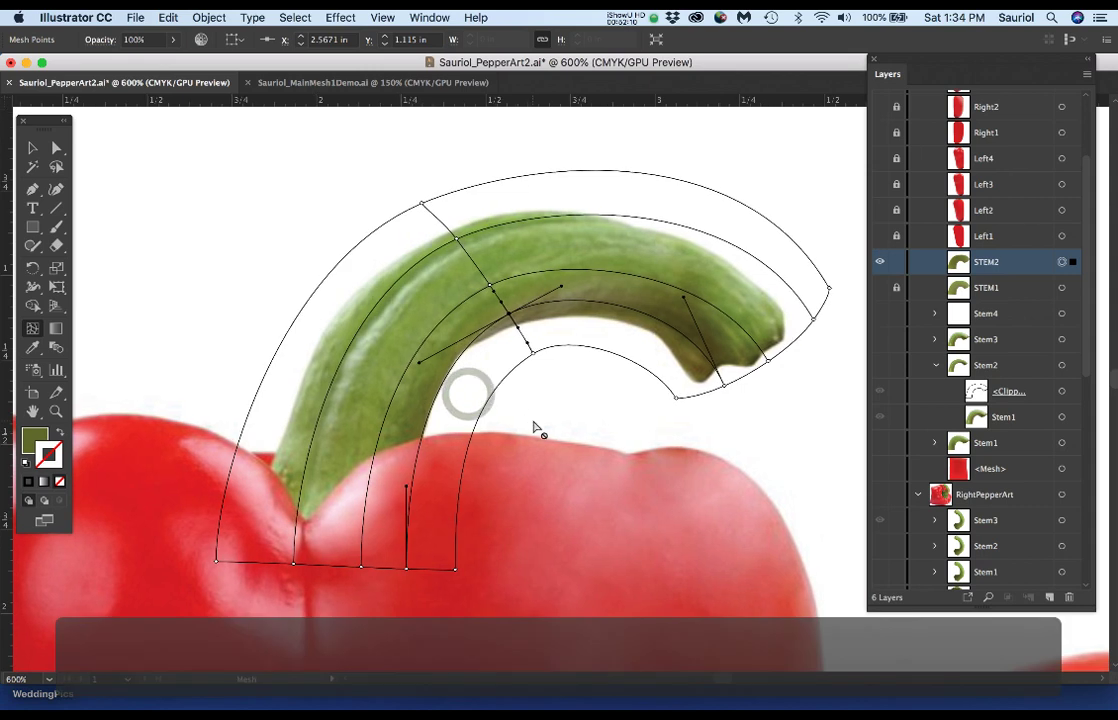
{"action": "left_click", "coordinate": [461, 485]}
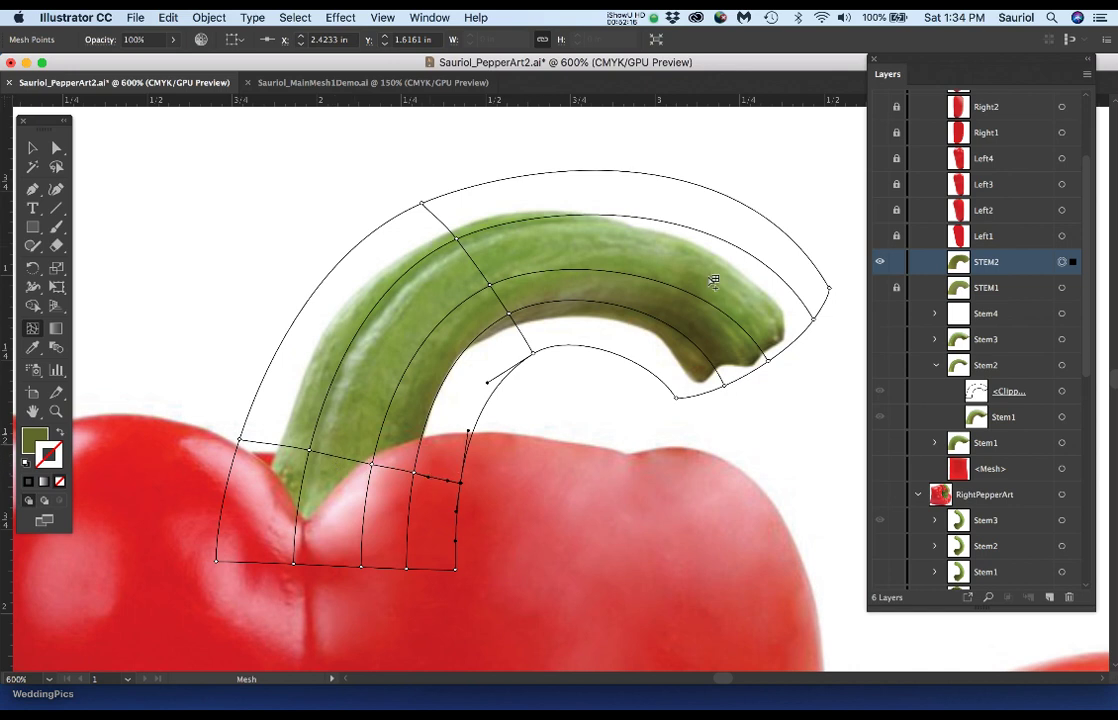
{"action": "left_click", "coordinate": [772, 221]}
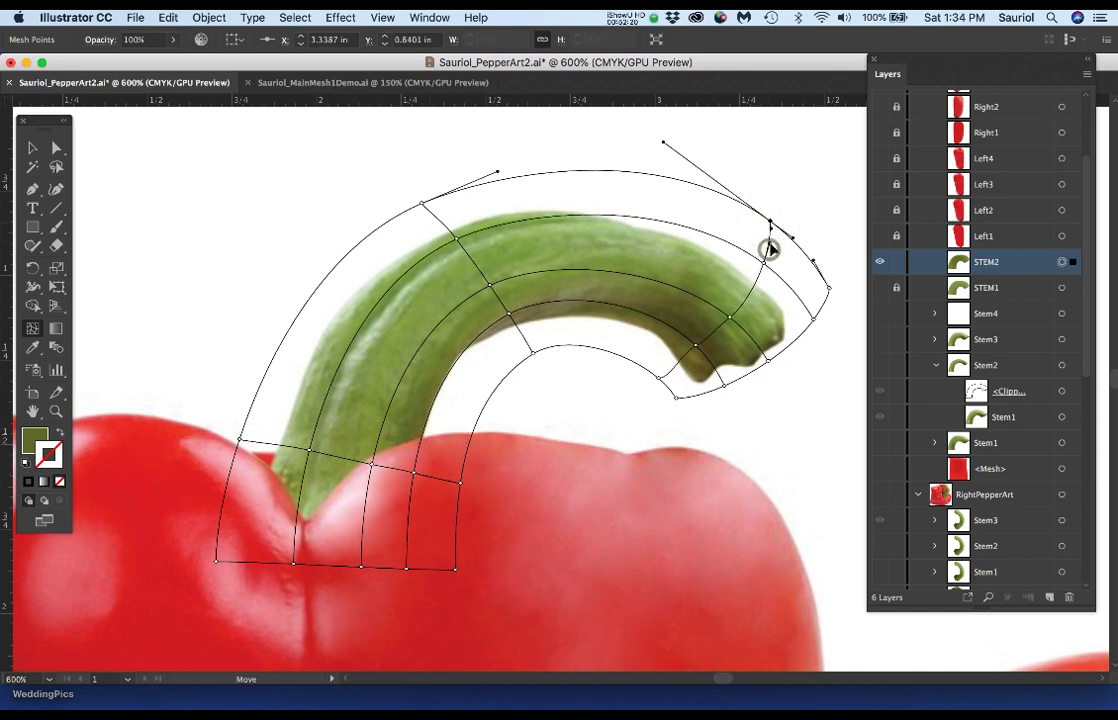
Straighten the crosswise handles around the inner mesh point of the line near the tip.
{"action": "scroll", "coordinate": [722, 362], "scroll_direction": "up", "scroll_amount": 1}
{"action": "scroll", "coordinate": [722, 362], "scroll_direction": "up", "scroll_amount": 2}
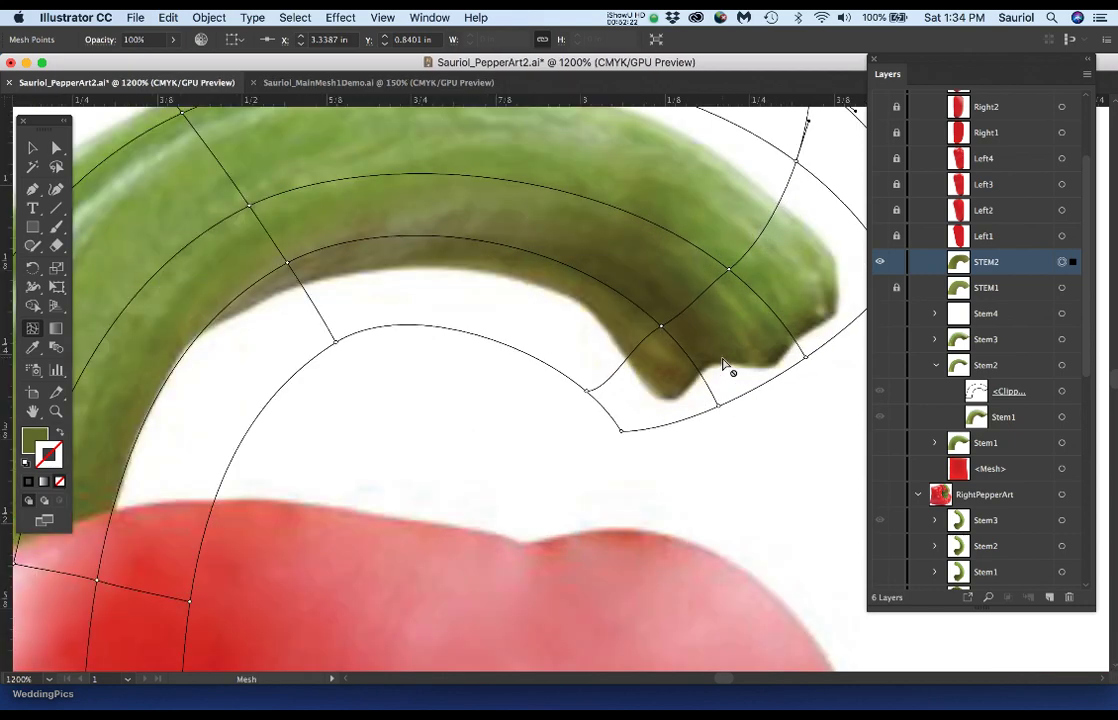
{"action": "left_click", "coordinate": [661, 326], "text": "super"}
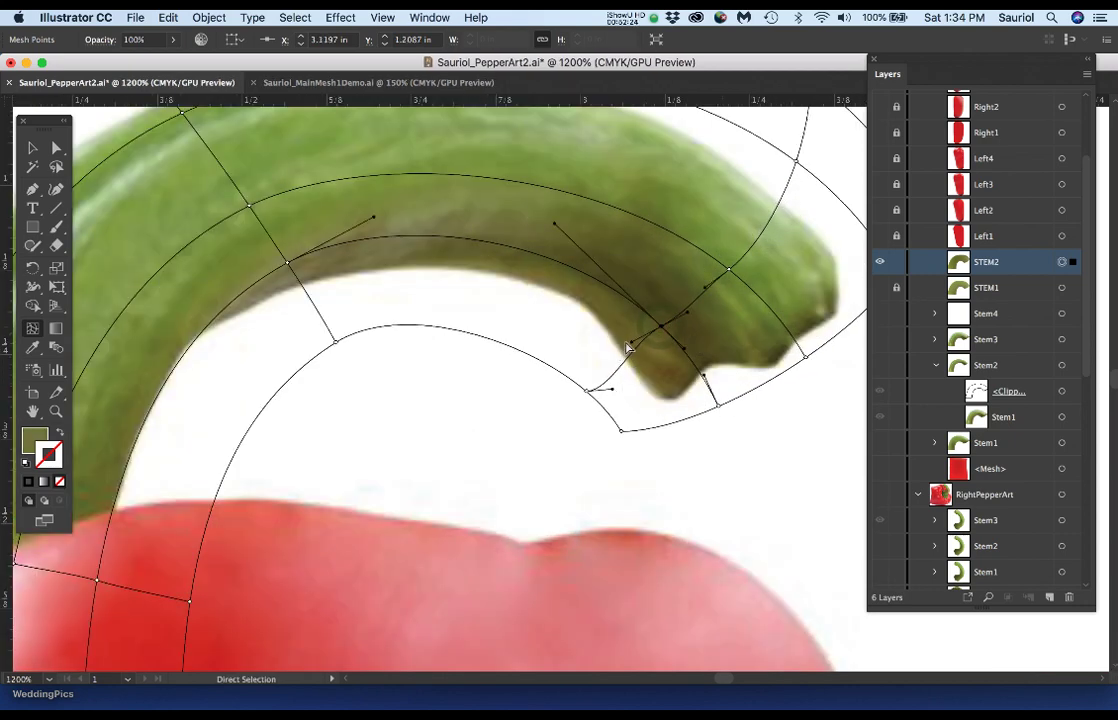
{"action": "left_click_drag", "start_coordinate": [632, 347], "coordinate": [606, 382]}
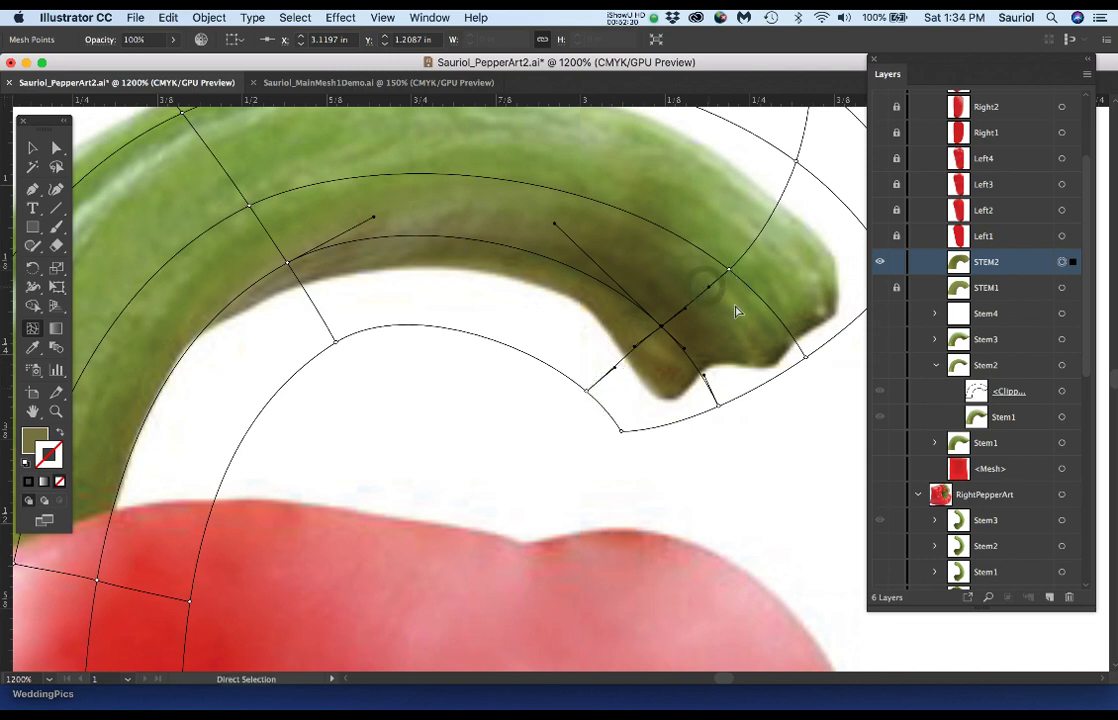
{"action": "scroll", "coordinate": [650, 330], "scroll_direction": "right", "scroll_amount": 5}
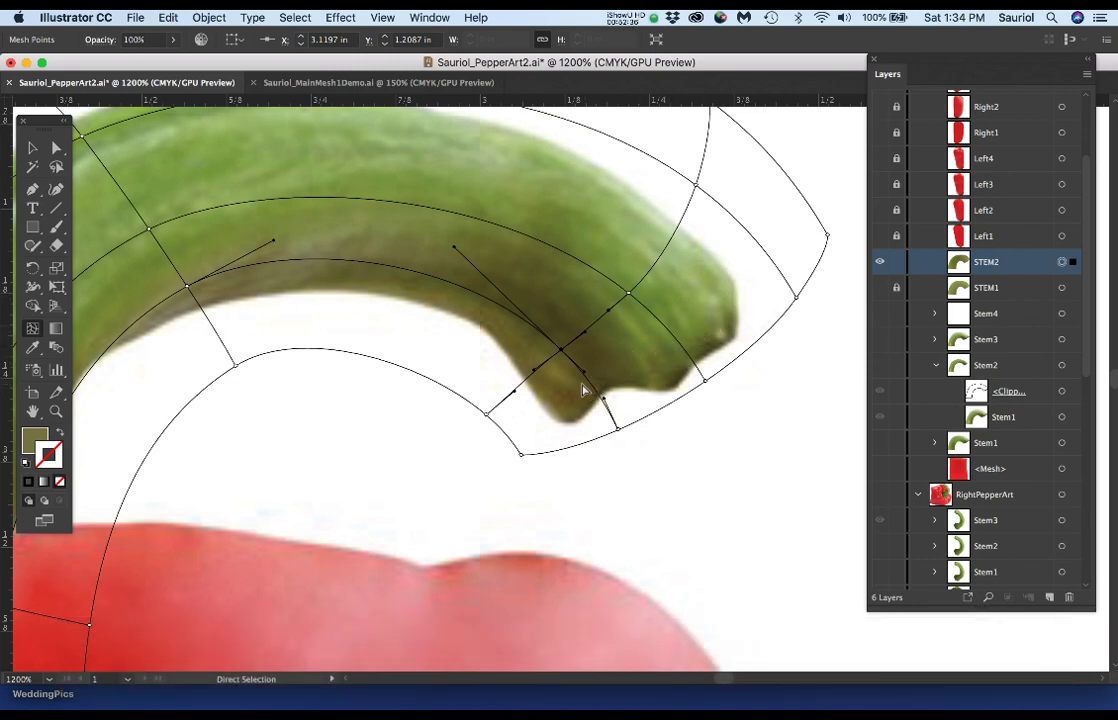
Reposition the inner edge point and the three interior points of the crosswise line near the tip to follow the photographed stem's shading.
{"action": "left_click", "coordinate": [482, 413]}
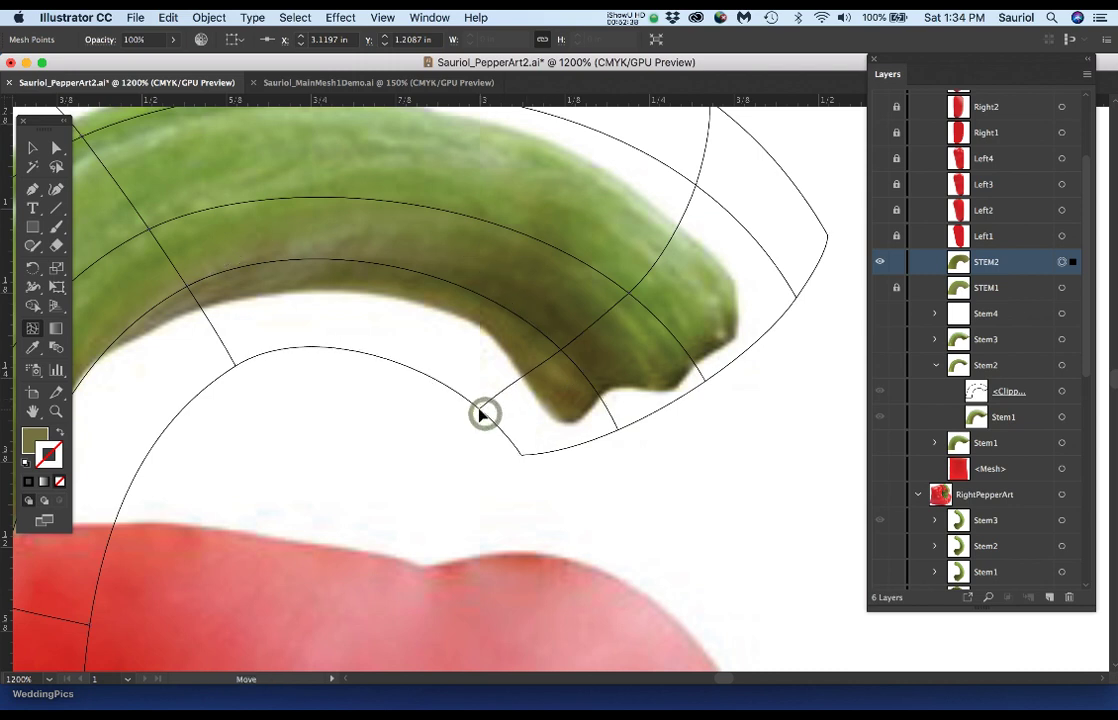
{"action": "left_click", "coordinate": [561, 351]}
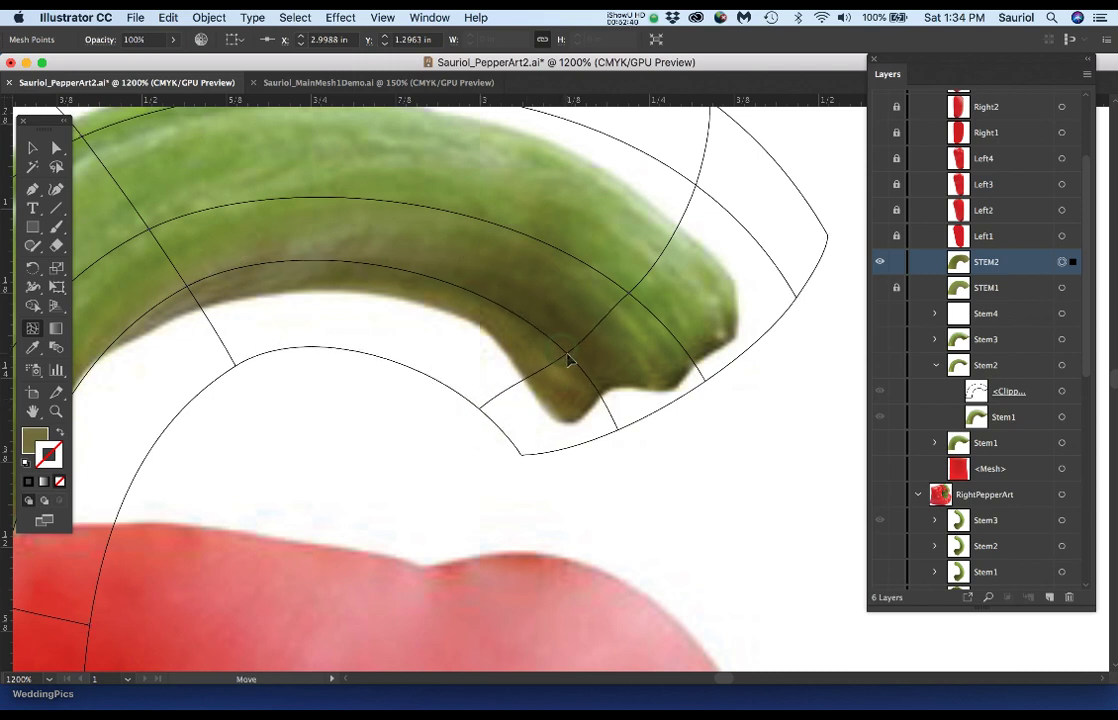
{"action": "left_click_drag", "start_coordinate": [628, 294], "coordinate": [647, 309]}
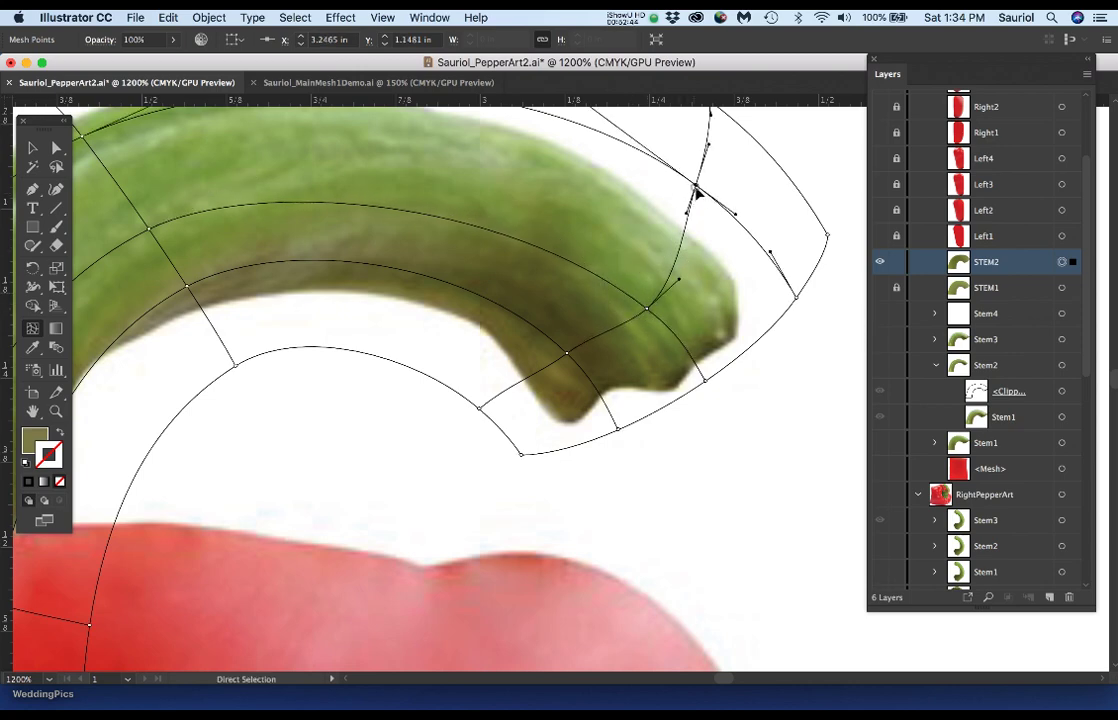
{"action": "left_click_drag", "start_coordinate": [696, 186], "coordinate": [710, 201]}
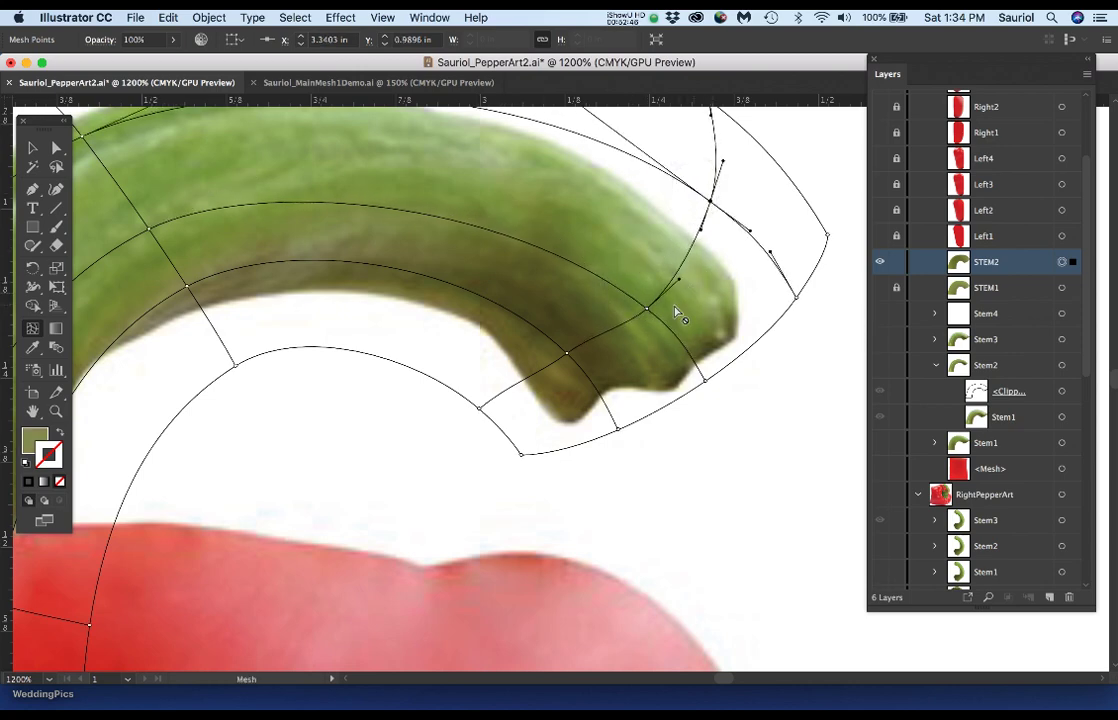
Check STEM2's current color blend with the Clicky layer briefly hidden.
{"action": "scroll", "coordinate": [675, 293], "scroll_direction": "down", "scroll_amount": 2}
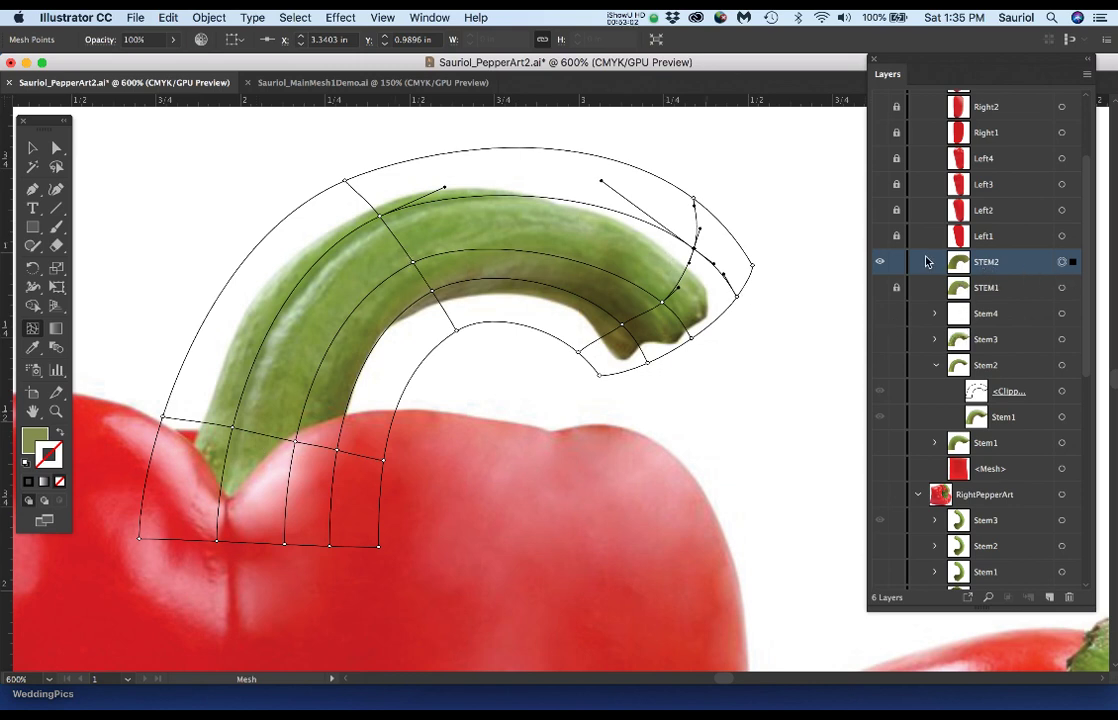
{"action": "scroll", "coordinate": [972, 163], "scroll_direction": "up", "scroll_amount": 5}
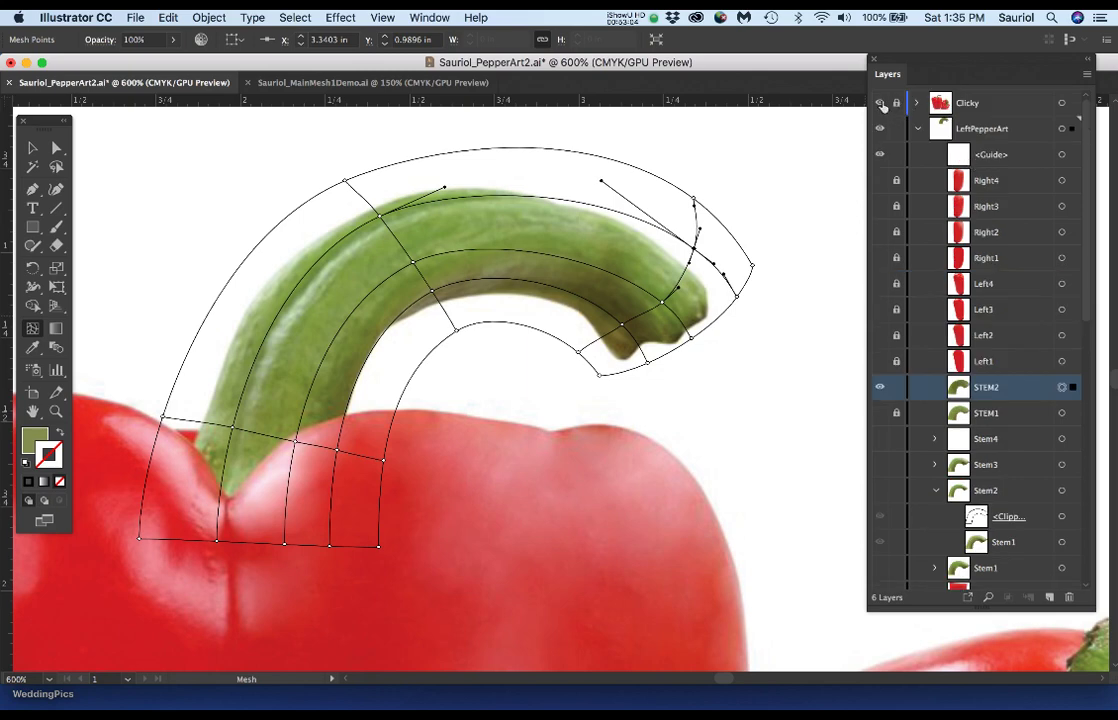
{"action": "left_click", "coordinate": [881, 104]}
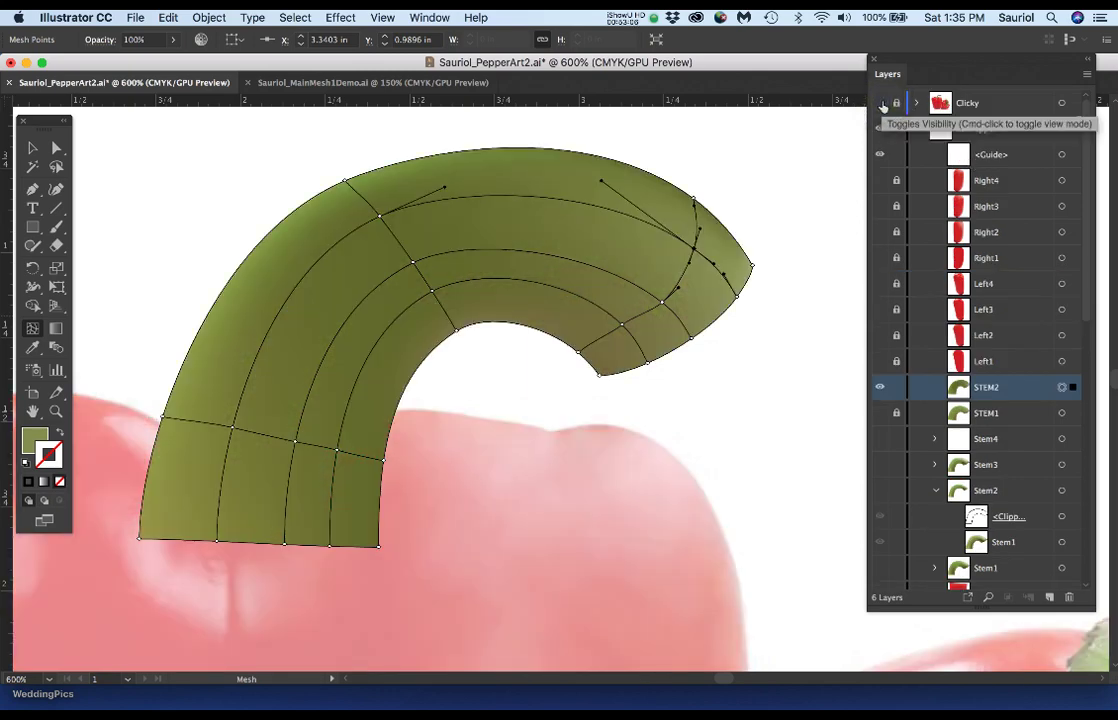
{"action": "left_click", "coordinate": [881, 104]}
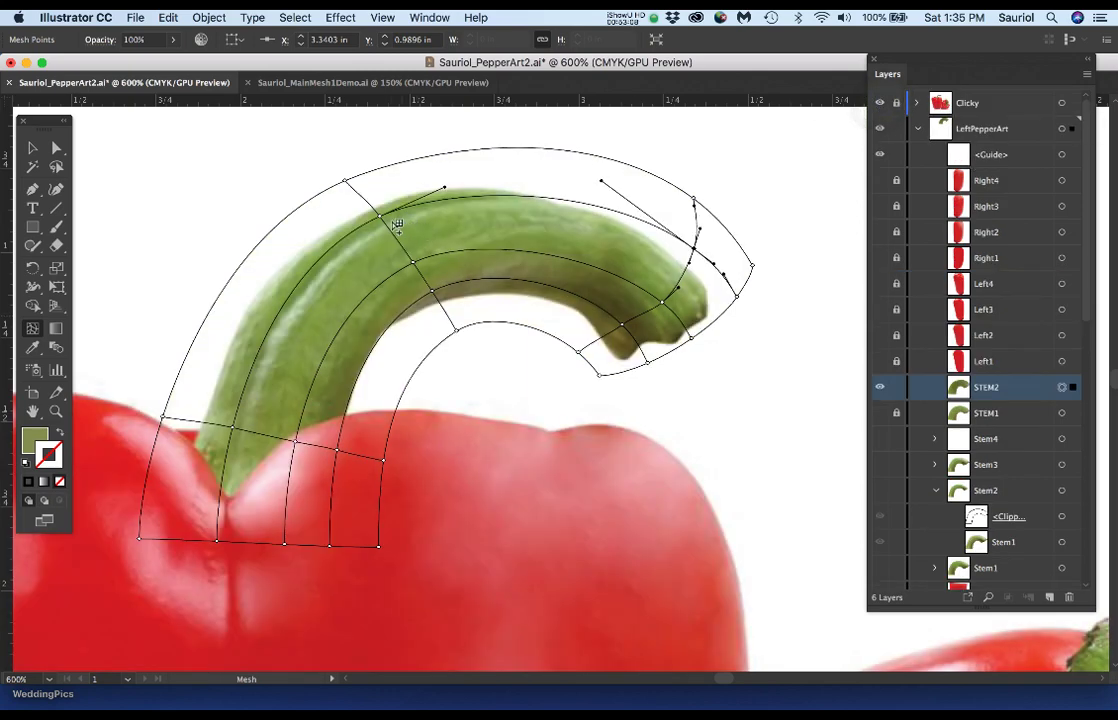
Color mesh points on STEM2's bend and near its tip with greens and dark browns sampled from the adjacent photographed stem.
{"action": "scroll", "coordinate": [388, 220], "scroll_direction": "up", "scroll_amount": 2}
{"action": "key", "text": "i"}
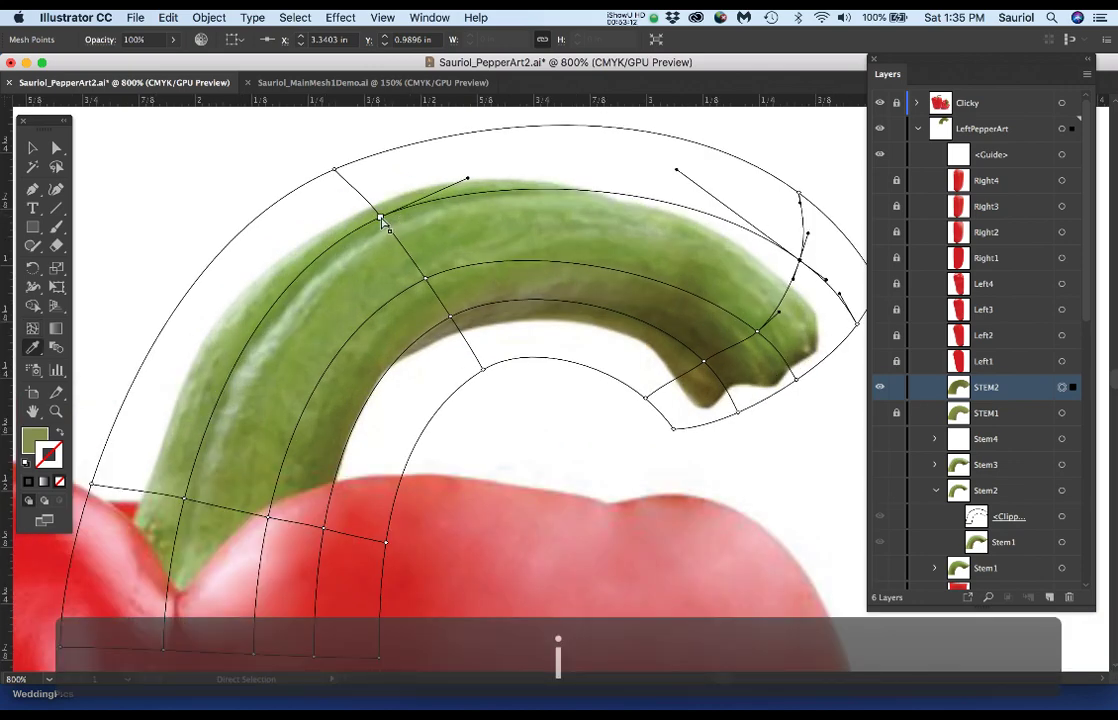
{"action": "left_click", "coordinate": [380, 214]}
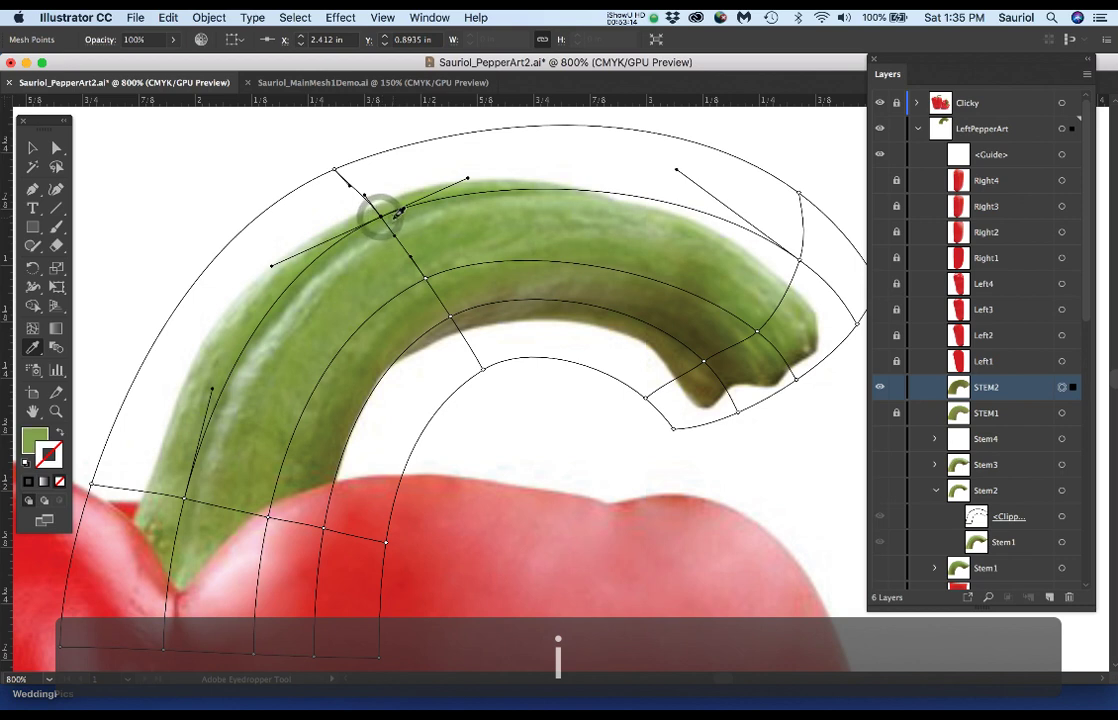
{"action": "left_click_drag", "start_coordinate": [380, 214], "coordinate": [482, 371]}
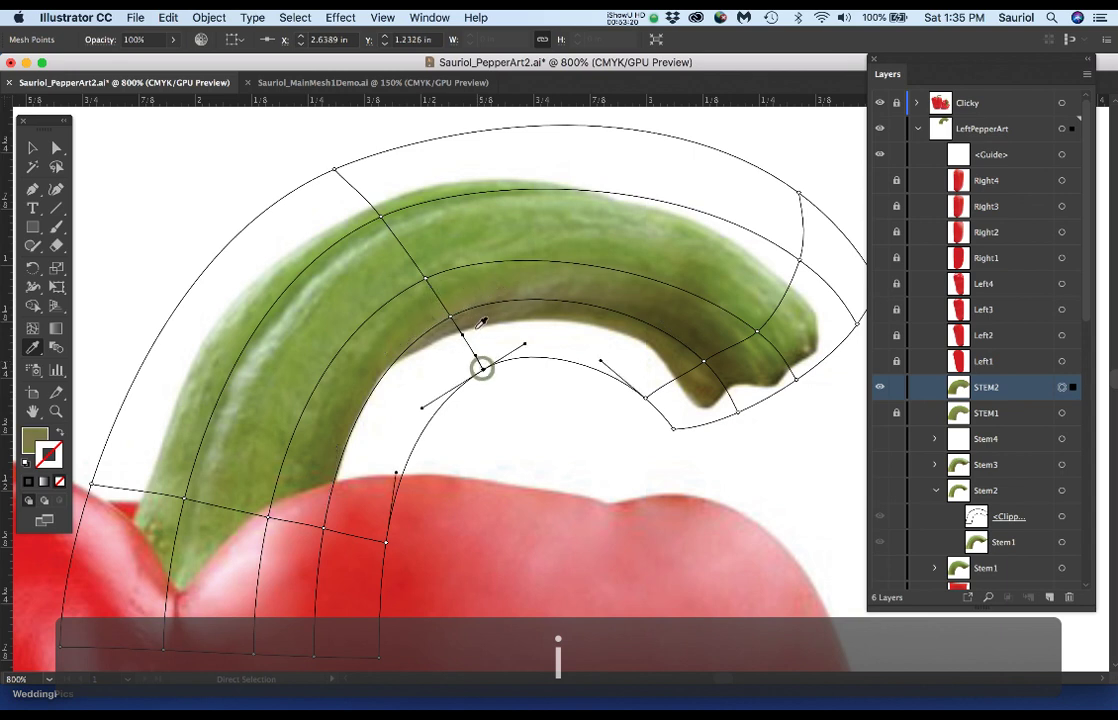
{"action": "left_click", "coordinate": [704, 361]}
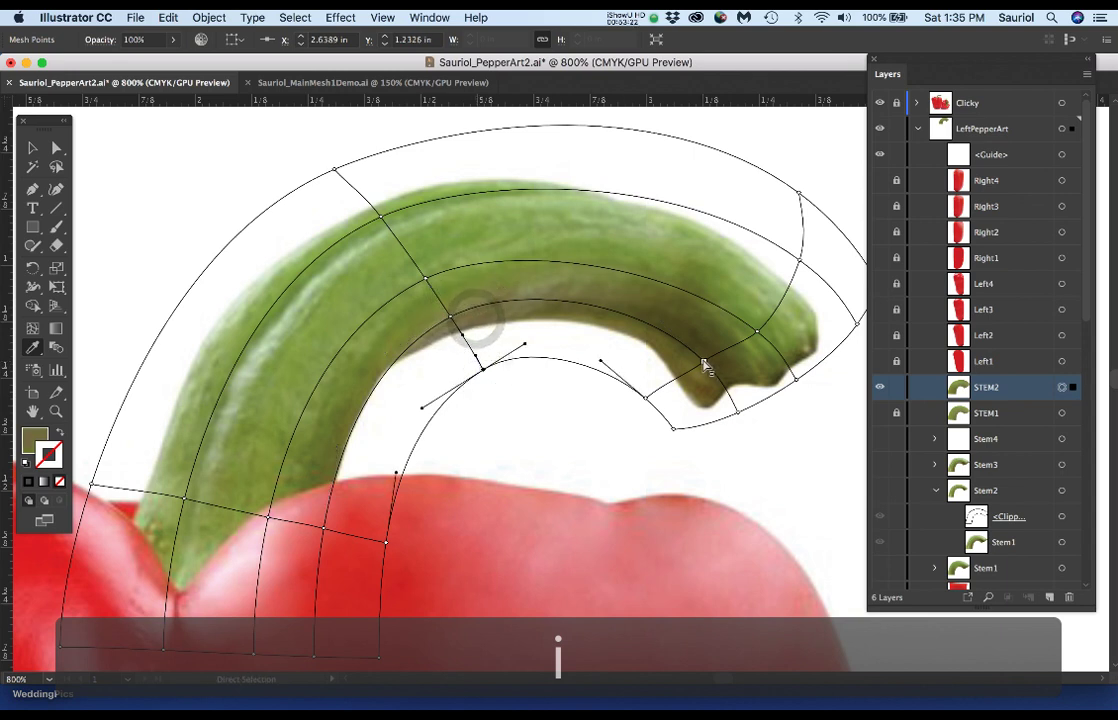
{"action": "left_click", "coordinate": [757, 335]}
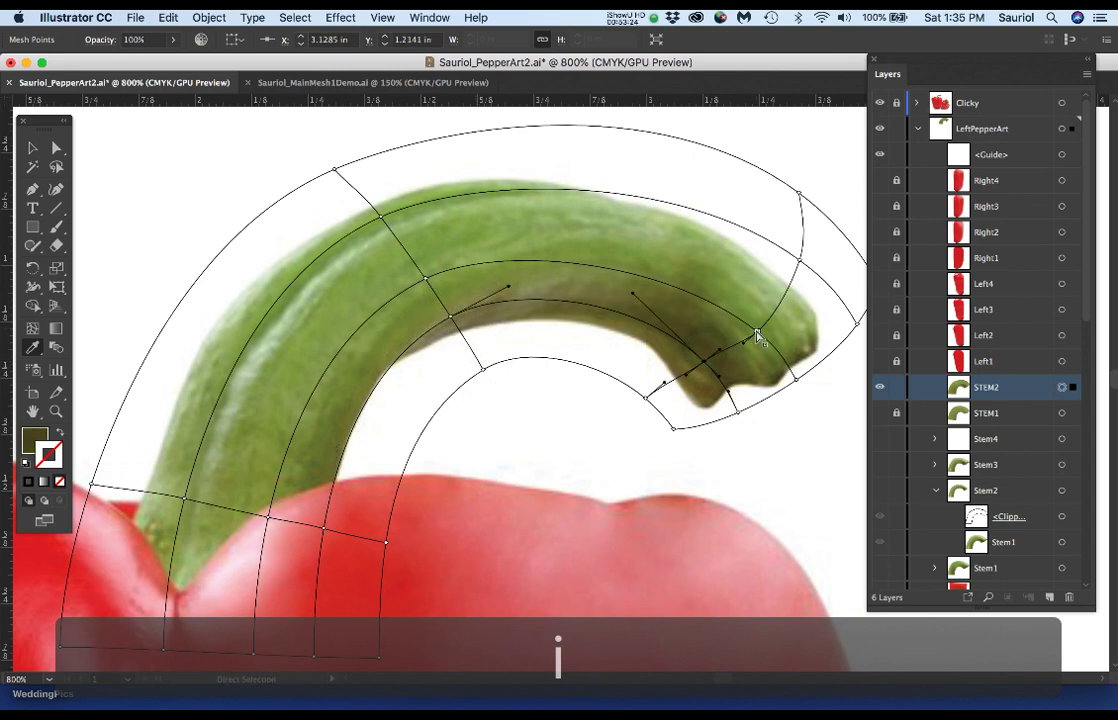
{"action": "left_click", "coordinate": [799, 261]}
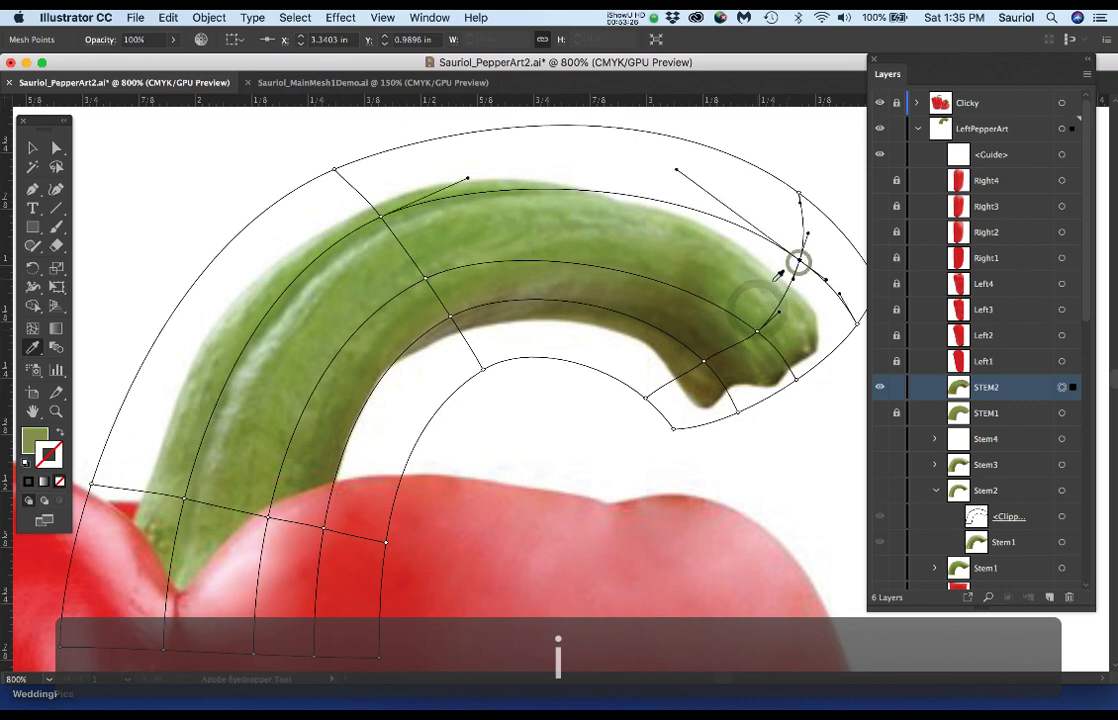
Color the outer edge point and three interior points of STEM2's crosswise mesh line near the base with greens sampled from the photographed stem.
{"action": "scroll", "coordinate": [290, 372], "scroll_direction": "left", "scroll_amount": 5}
{"action": "scroll", "coordinate": [290, 372], "scroll_direction": "down", "scroll_amount": 2}
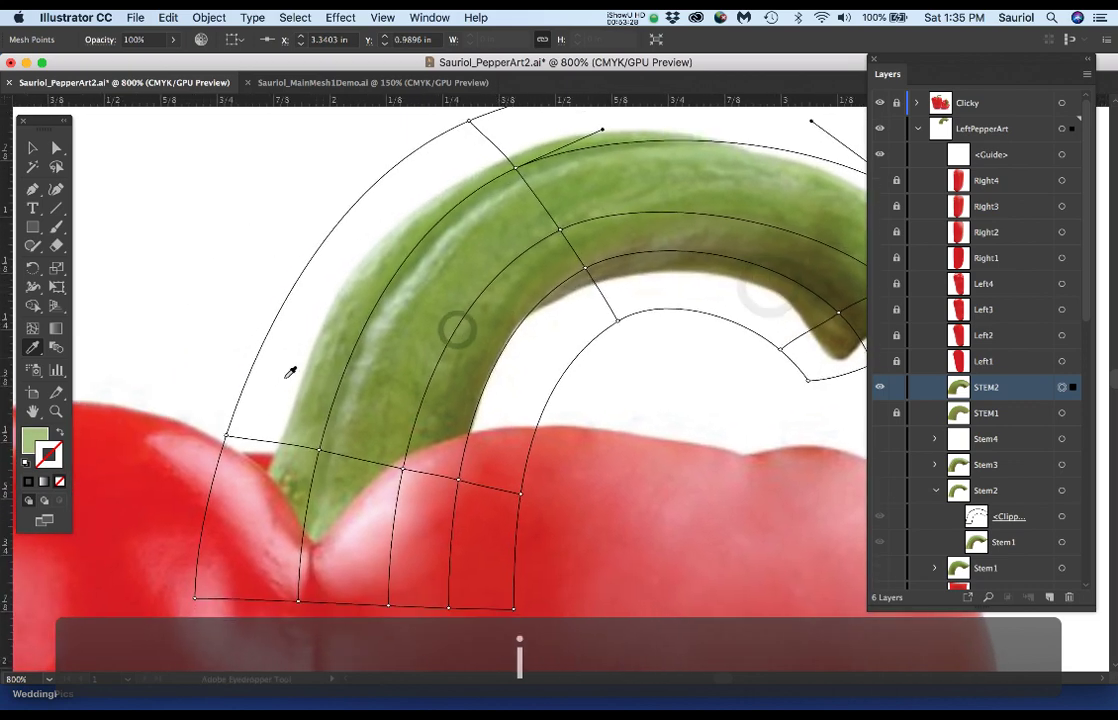
{"action": "left_click", "coordinate": [227, 436]}
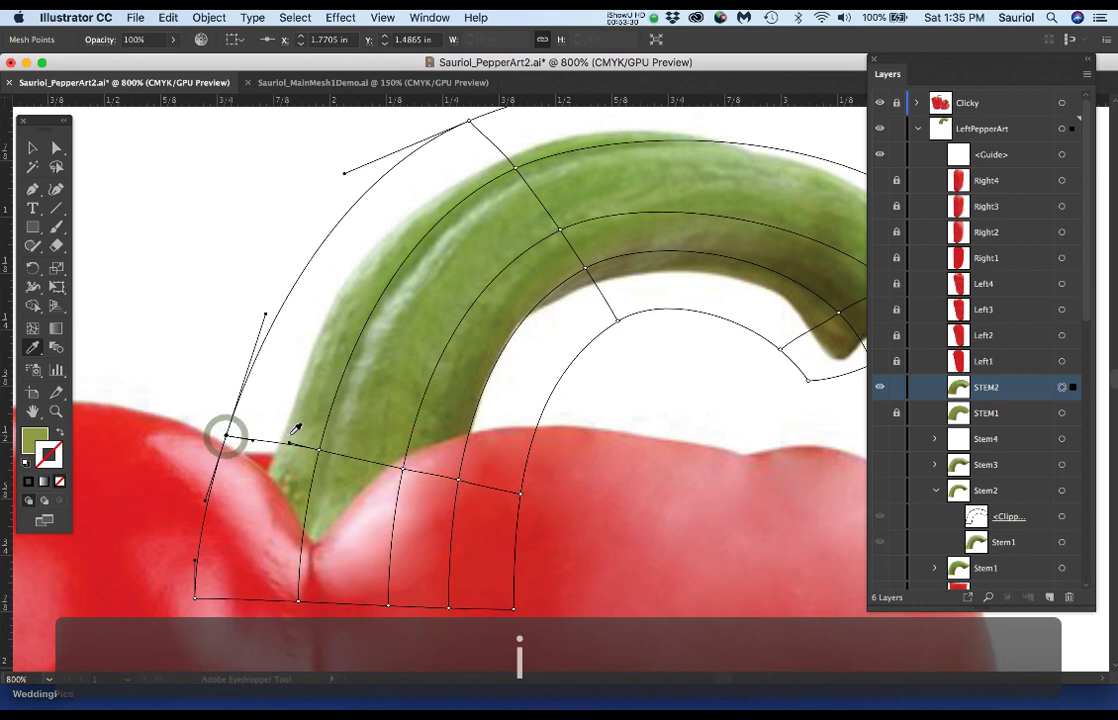
{"action": "left_click", "coordinate": [319, 448]}
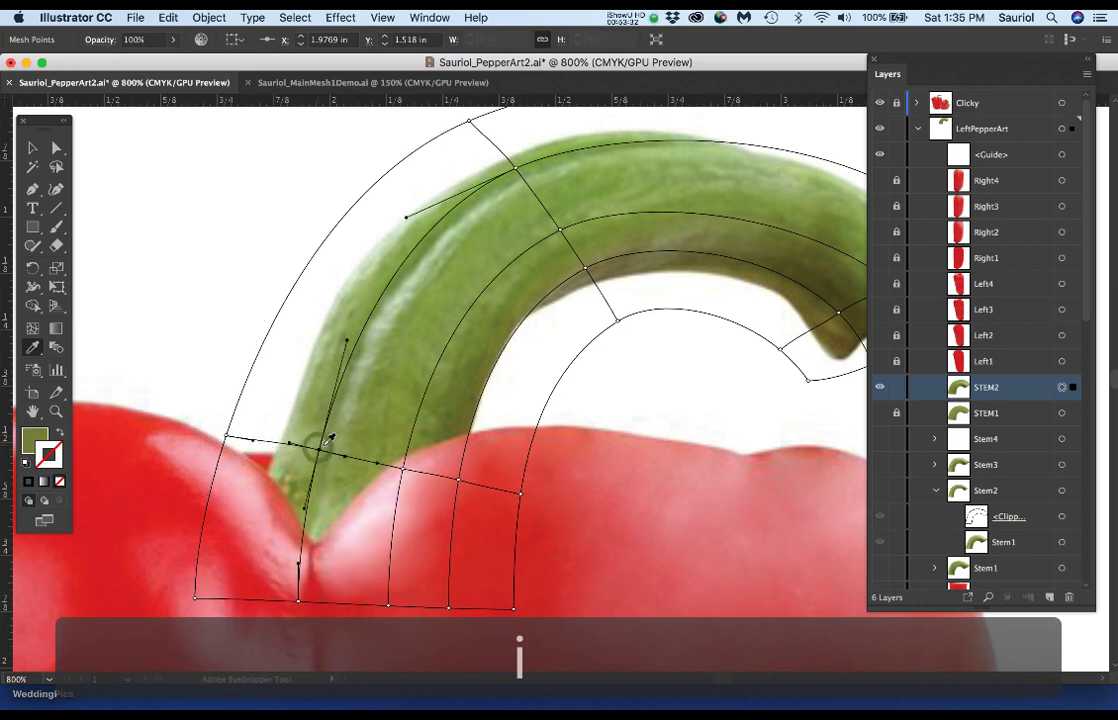
{"action": "left_click", "coordinate": [402, 468]}
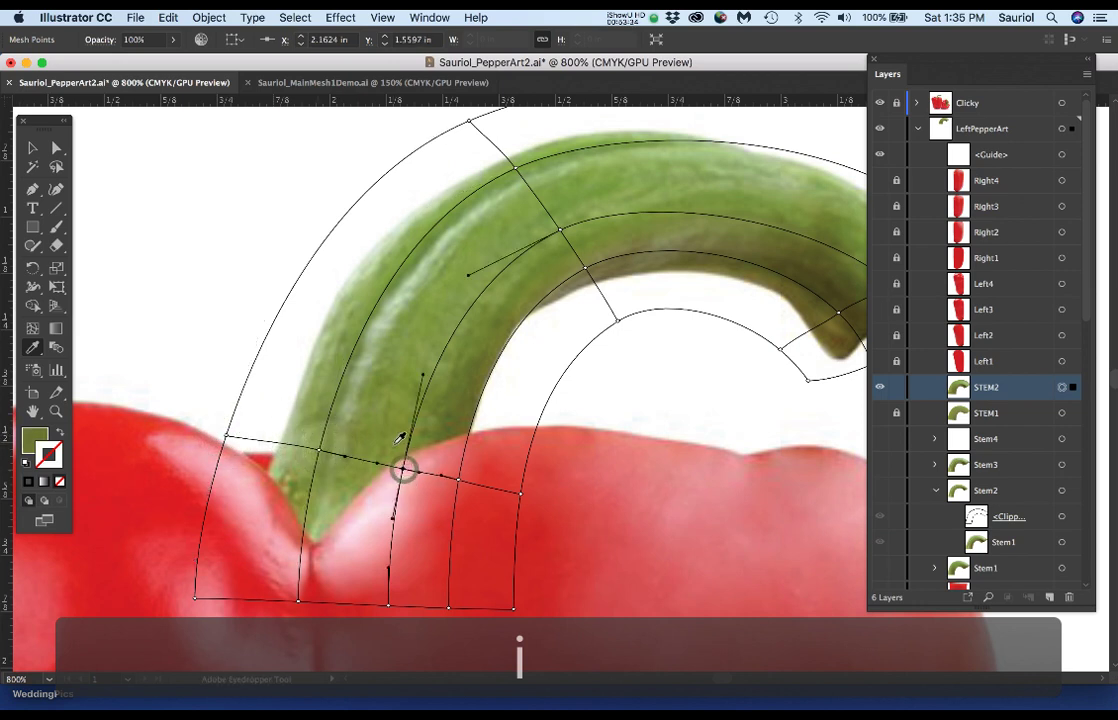
{"action": "left_click", "coordinate": [457, 479]}
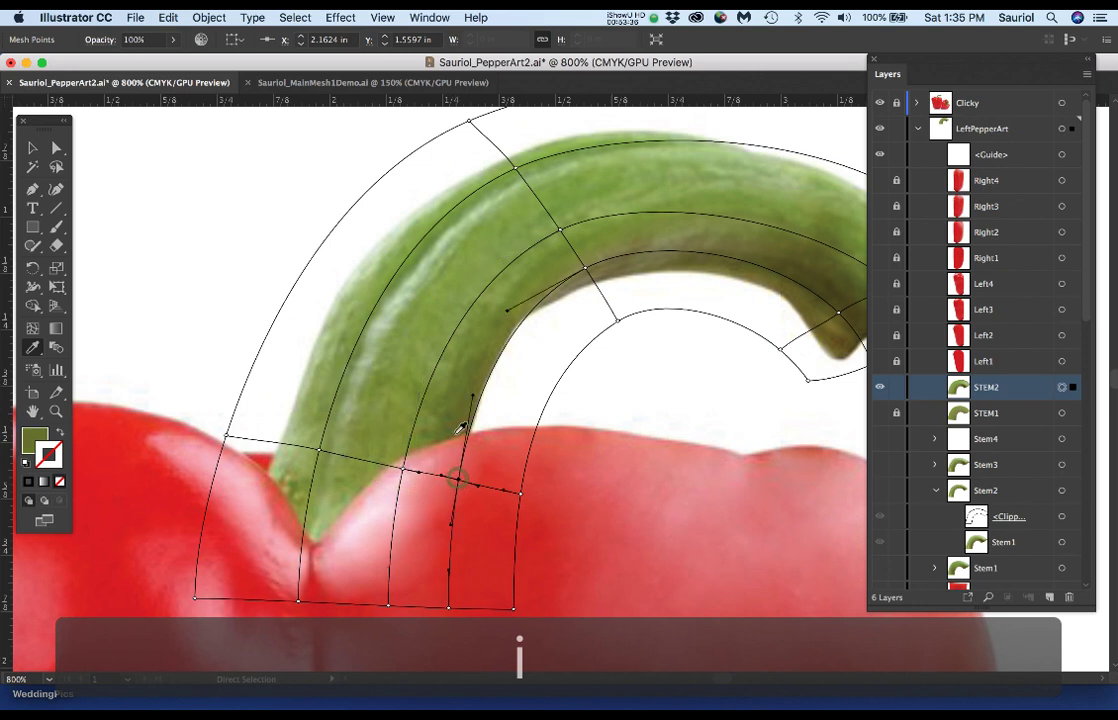
Color the middle, inner-left and outer corner points along STEM2's bottom edge with greens sampled from the photographed stem.
{"action": "left_click", "coordinate": [388, 603]}
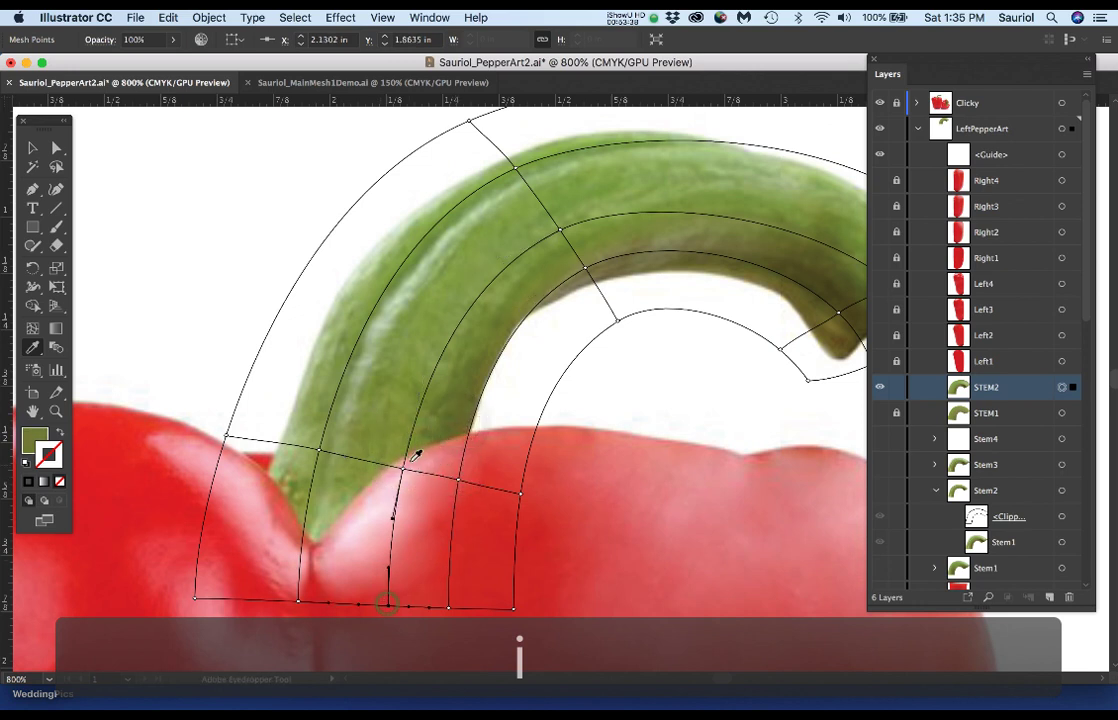
{"action": "left_click", "coordinate": [299, 601]}
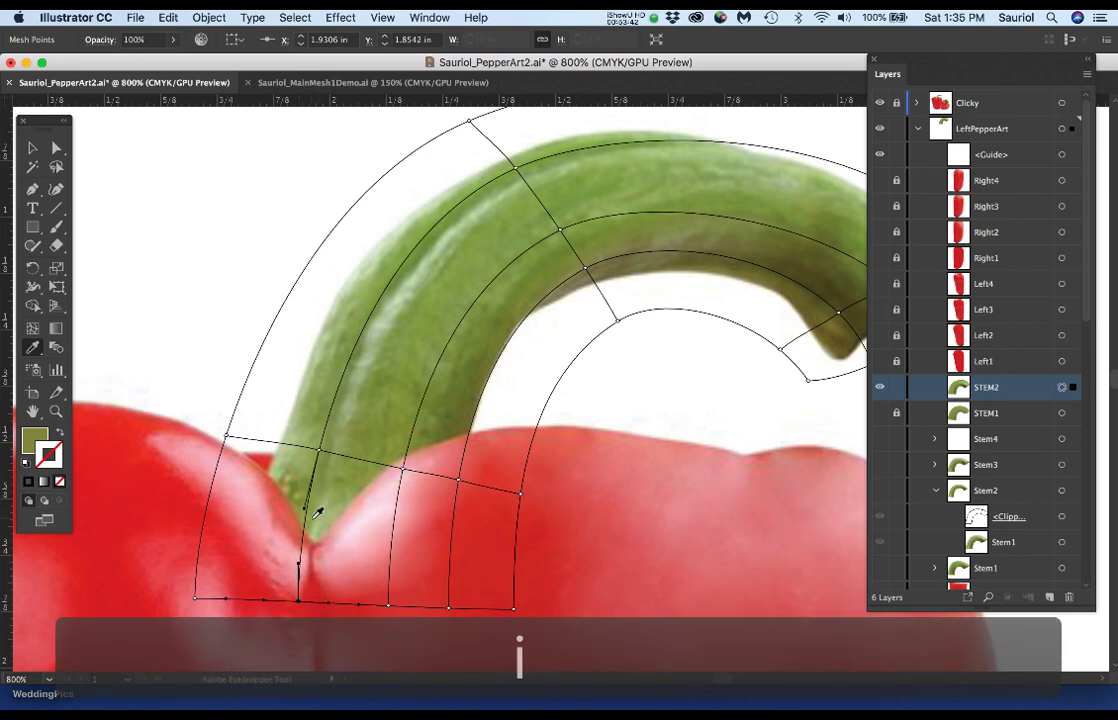
{"action": "left_click", "coordinate": [194, 597]}
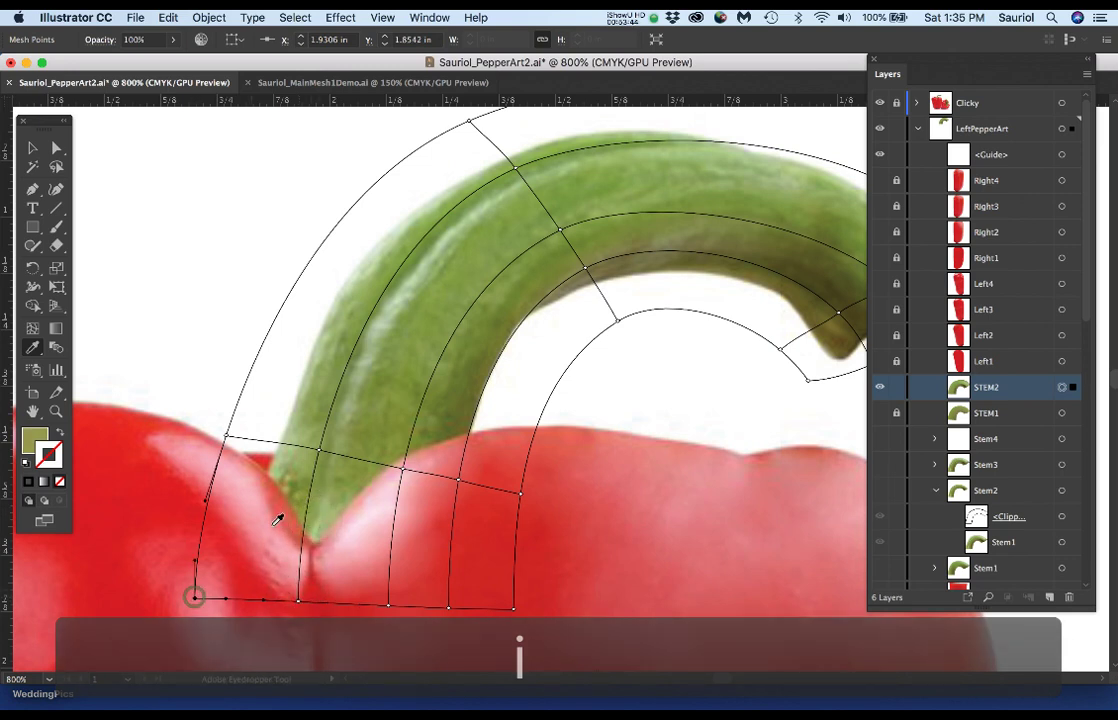
{"action": "left_click", "coordinate": [295, 478]}
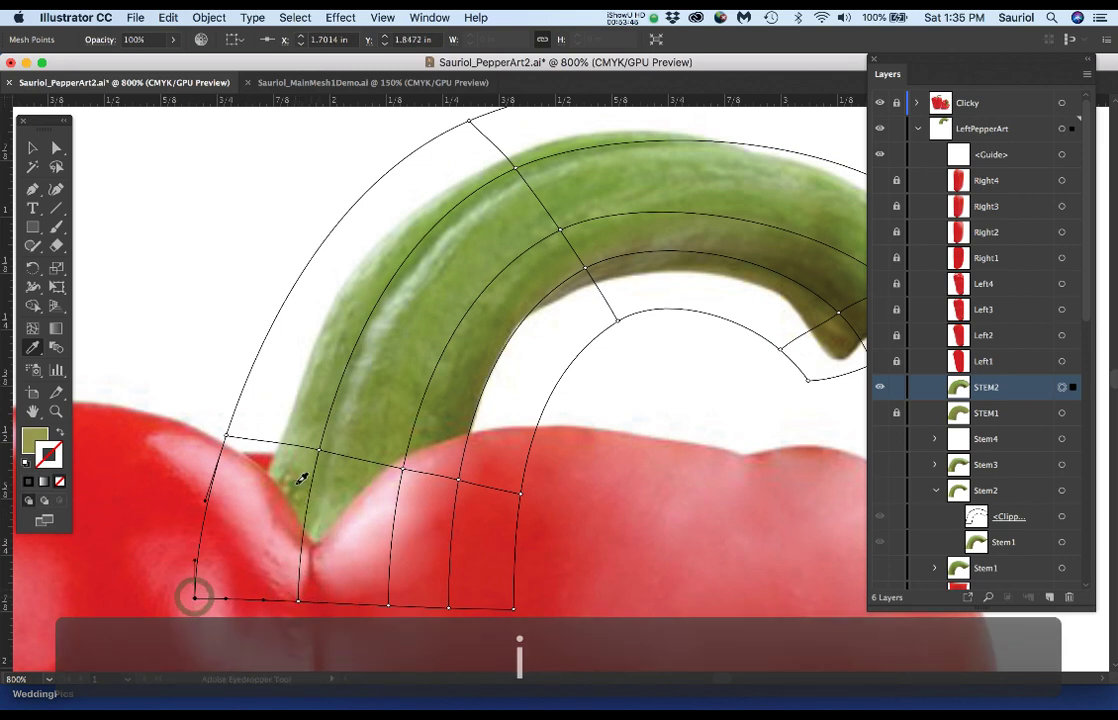
Compare STEM2's overall color blend with the photographed stem by repeatedly hiding and showing the Clicky layer.
{"action": "key", "text": "super+minus"}
{"action": "left_click", "coordinate": [880, 102]}
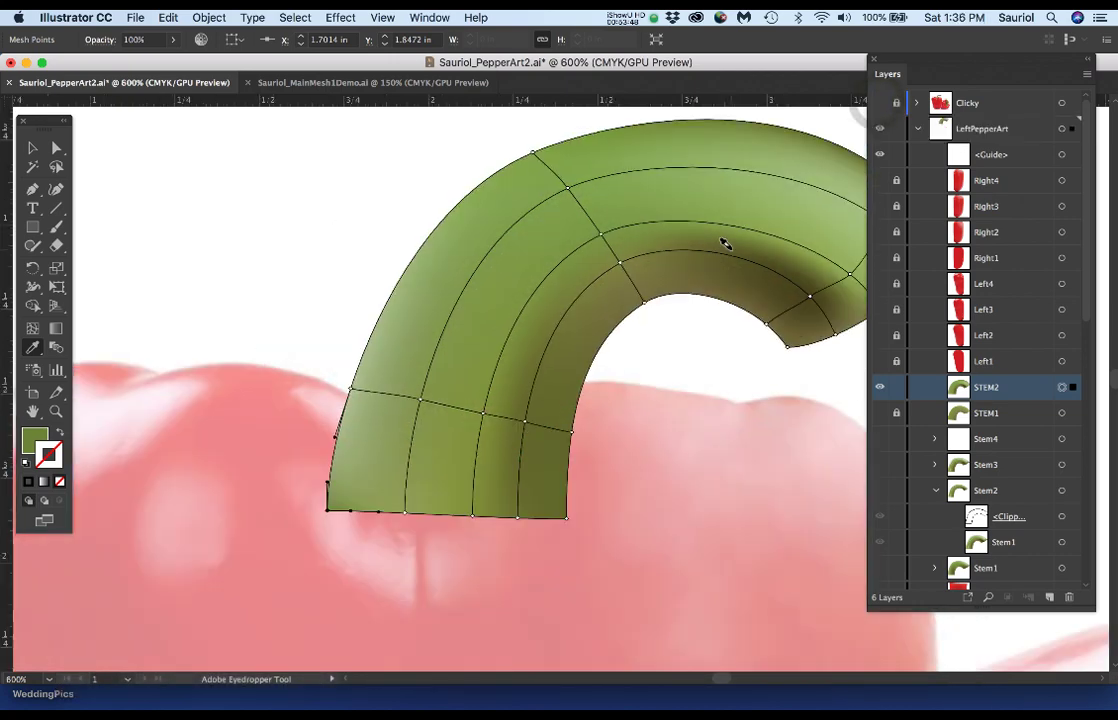
{"action": "scroll", "coordinate": [724, 242], "scroll_direction": "down", "scroll_amount": 1}
{"action": "left_click_drag", "start_coordinate": [729, 287], "coordinate": [467, 360]}
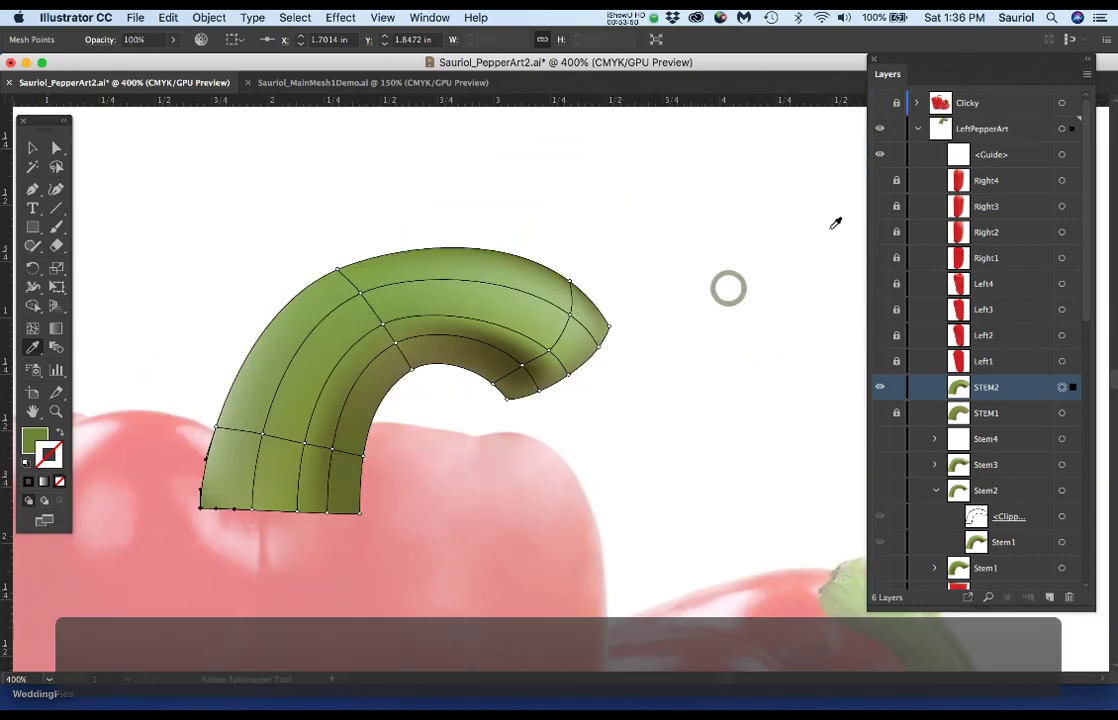
{"action": "left_click", "coordinate": [880, 103]}
{"action": "left_click", "coordinate": [880, 103]}
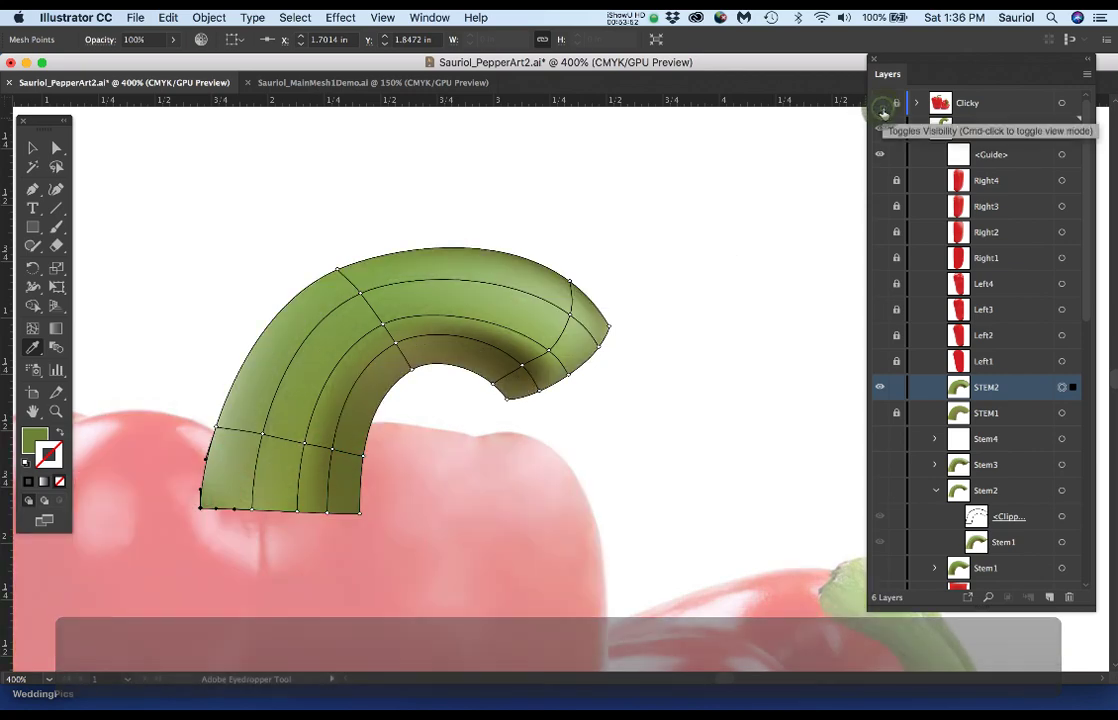
{"action": "left_click", "coordinate": [880, 104]}
{"action": "left_click", "coordinate": [880, 104]}
{"action": "left_click", "coordinate": [880, 104]}
{"action": "left_click", "coordinate": [880, 104]}
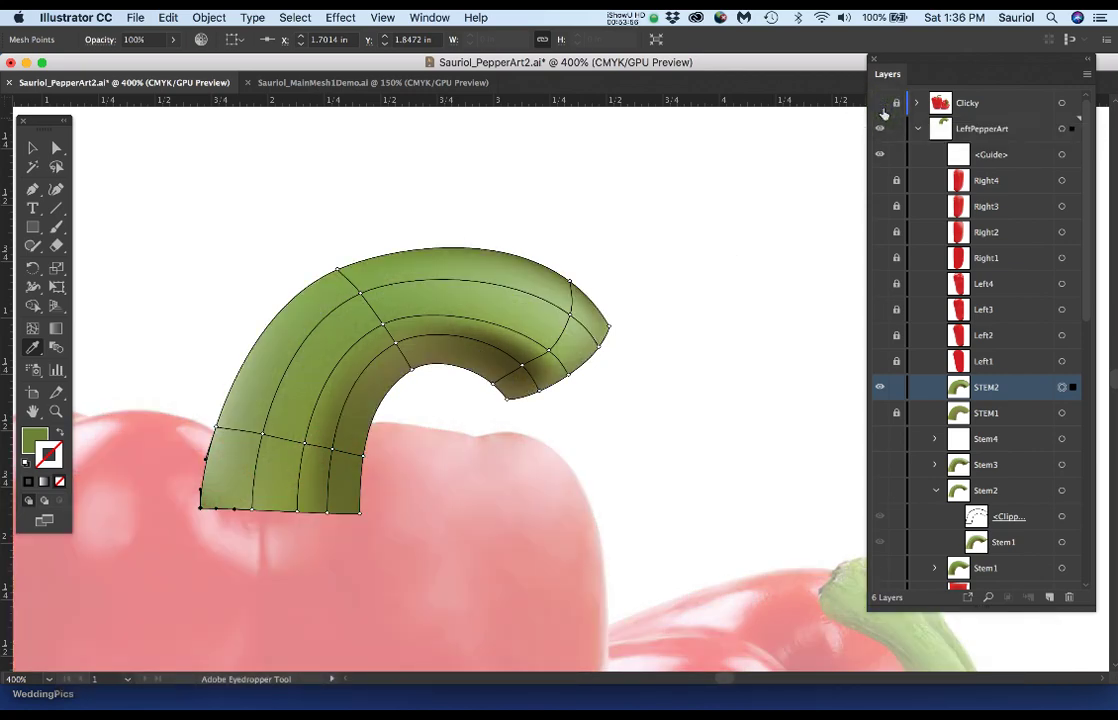
Hide STEM2 and show the Clicky layer so the photographed stem can be traced with the Pen tool.
{"action": "left_click", "coordinate": [880, 389]}
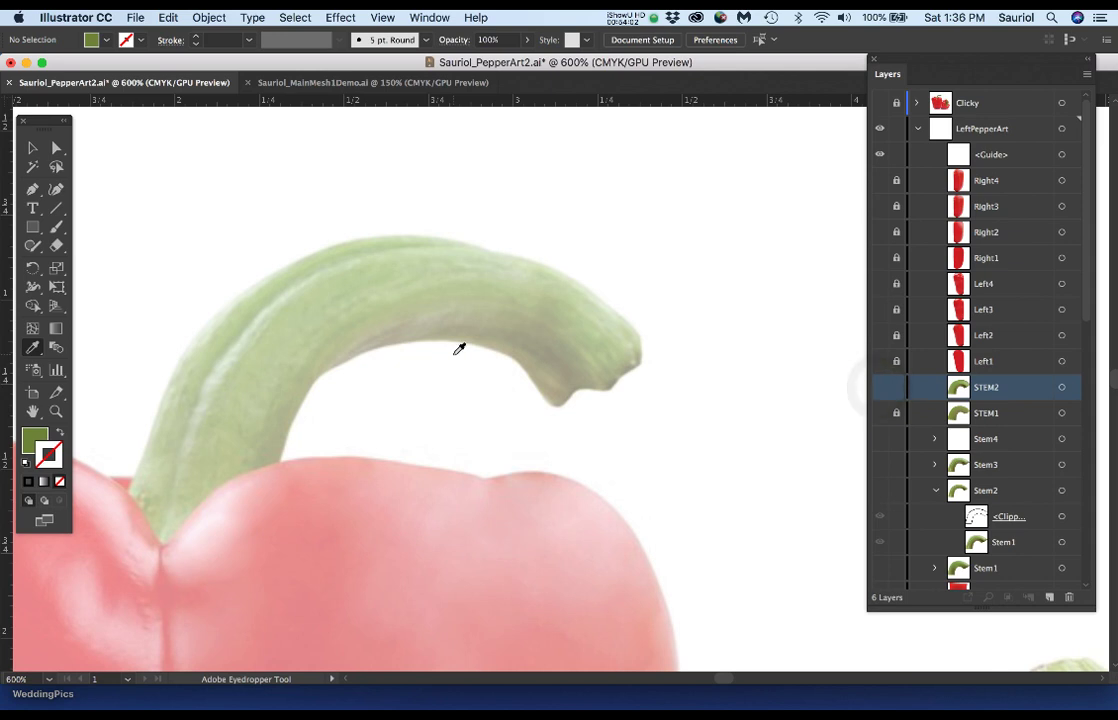
{"action": "scroll", "coordinate": [457, 347], "scroll_direction": "left", "scroll_amount": 4}
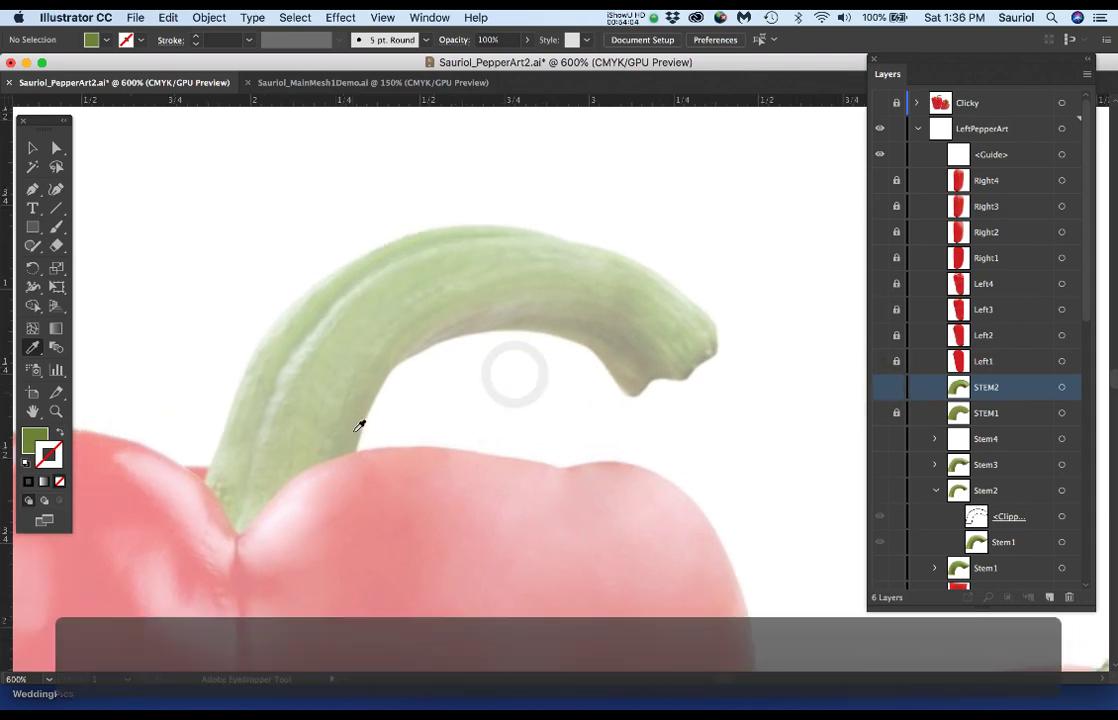
{"action": "key", "text": "p"}
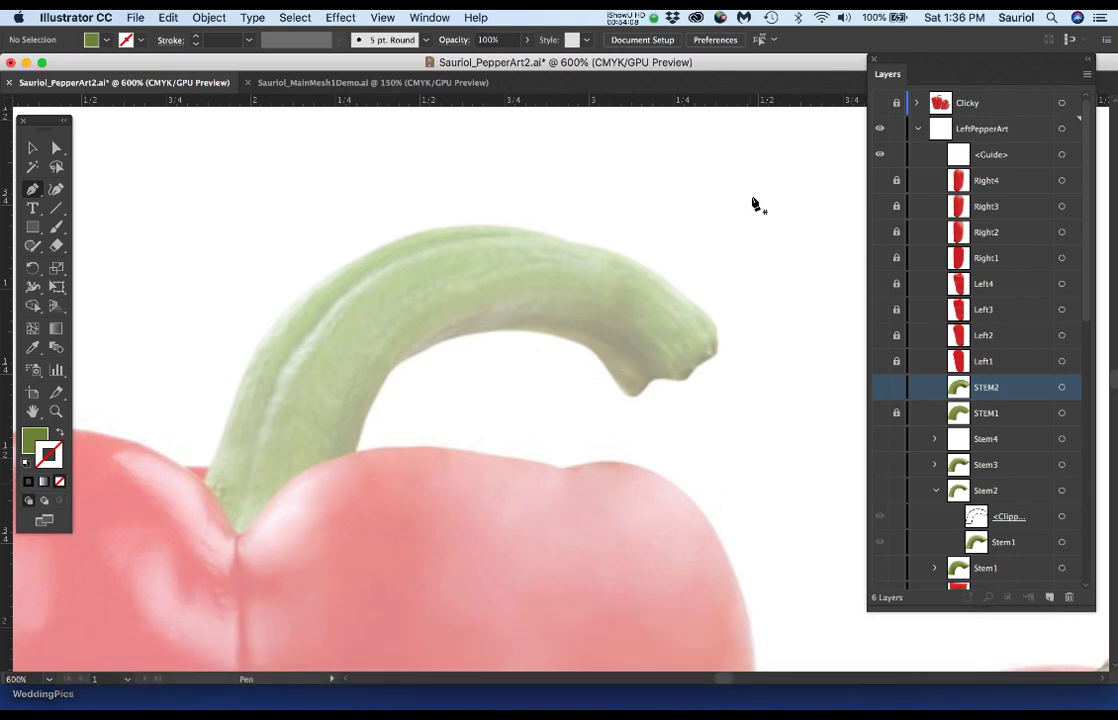
{"action": "left_click", "coordinate": [880, 103]}
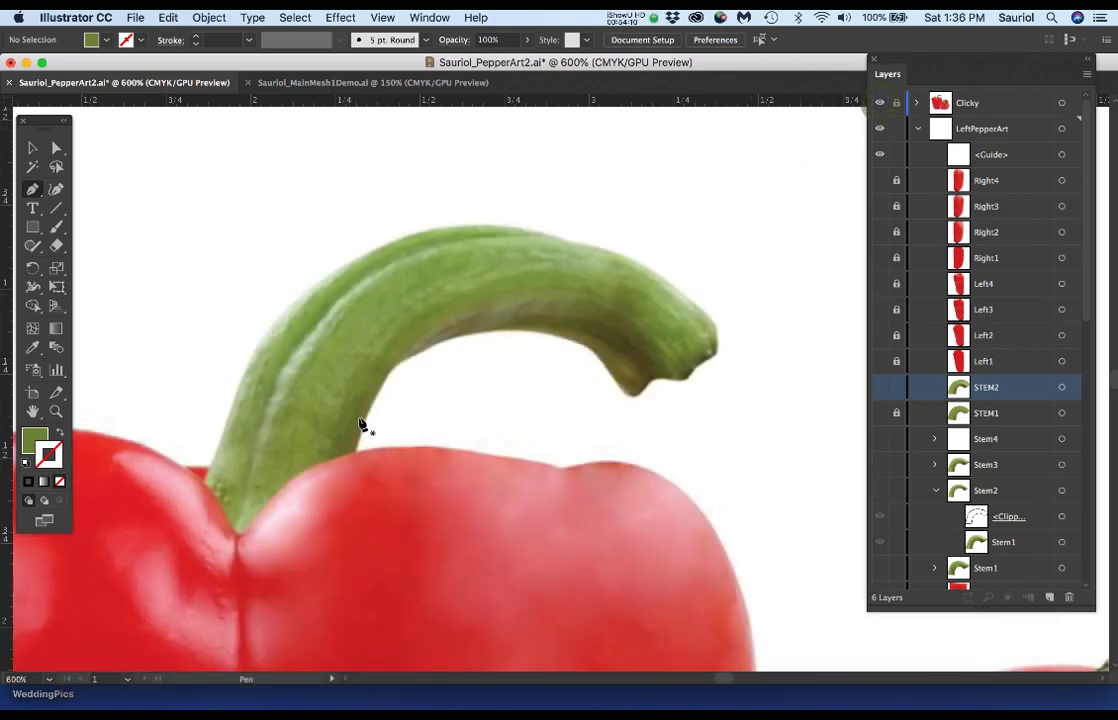
{"action": "left_click_drag", "start_coordinate": [362, 460], "coordinate": [361, 455]}
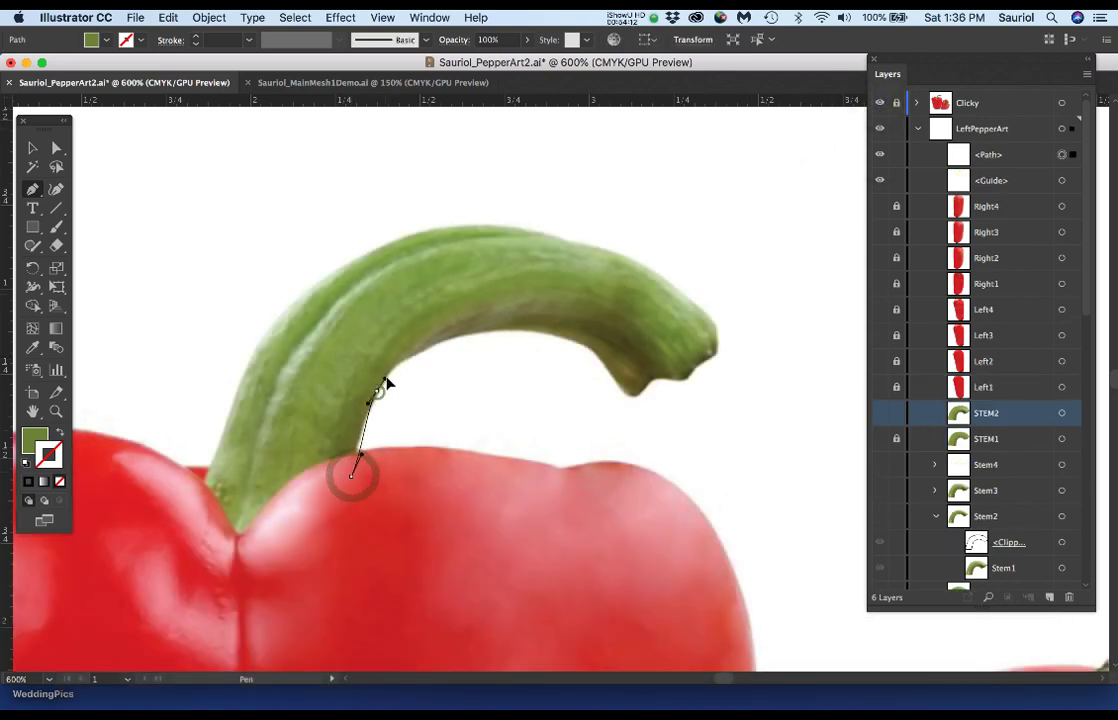
{"action": "left_click_drag", "start_coordinate": [378, 390], "coordinate": [388, 375]}
{"action": "left_click_drag", "start_coordinate": [435, 342], "coordinate": [467, 331]}
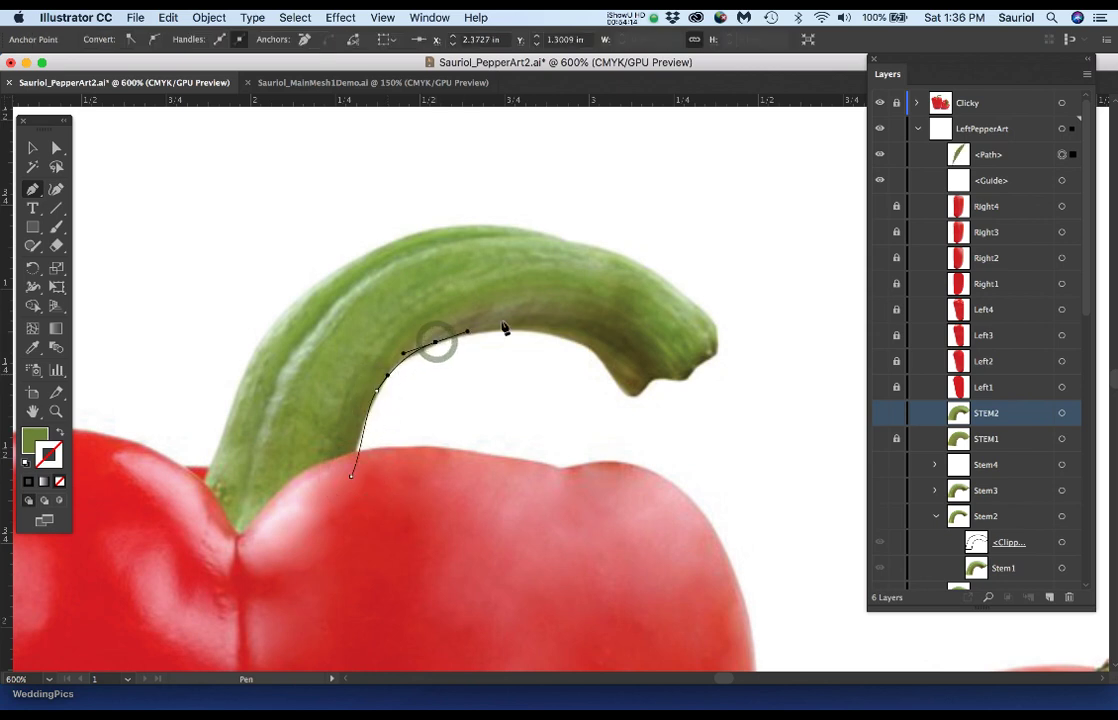
{"action": "left_click", "coordinate": [517, 330]}
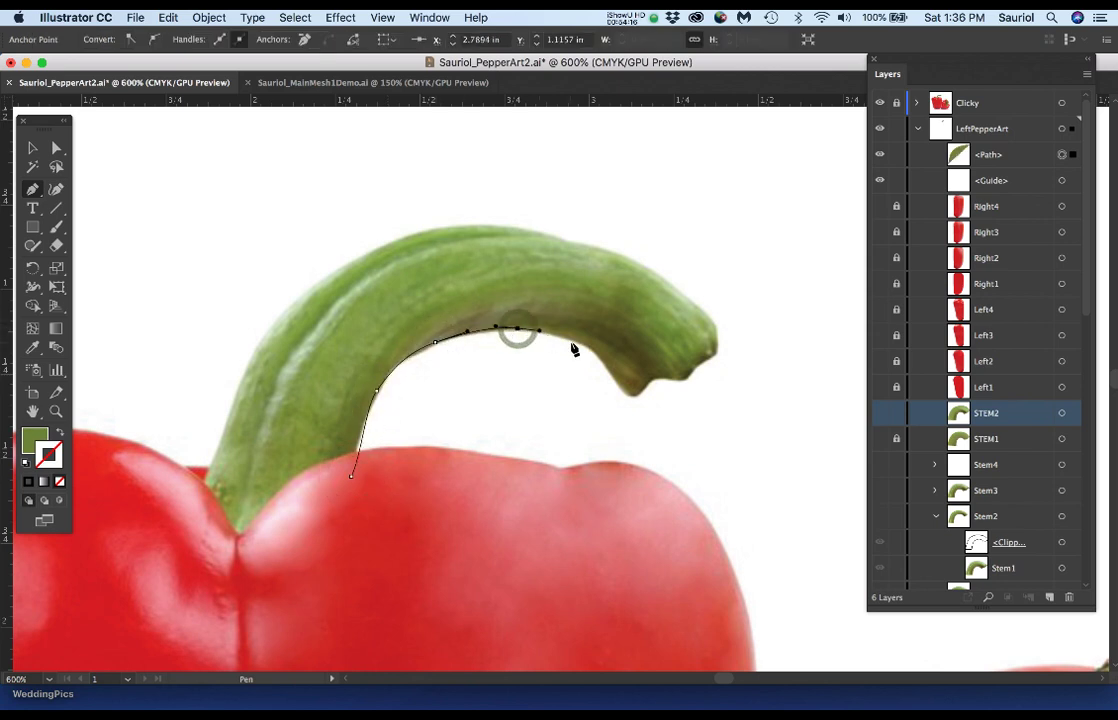
{"action": "mouse_move", "coordinate": [573, 342]}
{"action": "left_mouse_down"}
{"action": "mouse_move", "coordinate": [588, 353]}
{"action": "mouse_move", "coordinate": [570, 349]}
{"action": "left_mouse_up"}
{"action": "key", "text": "BackSpace"}
{"action": "key", "text": "BackSpace"}
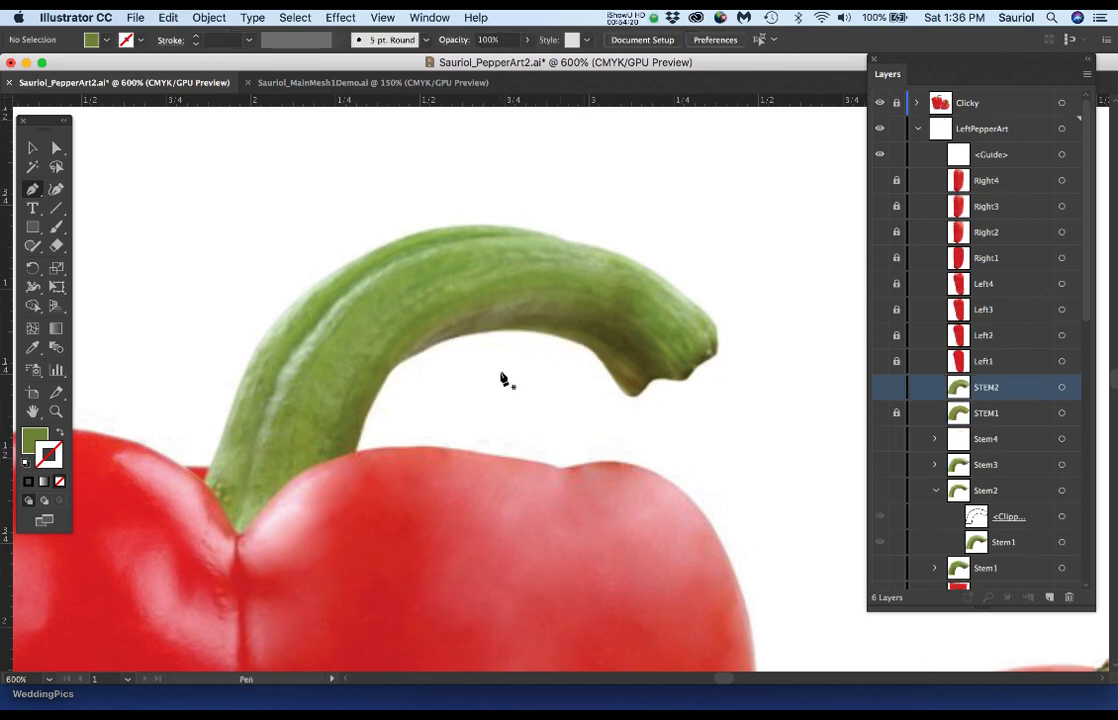
Paste the finished closed stem outline in front and move its path directly above STEM2 in the layer stack.
{"action": "key", "text": "super+f"}
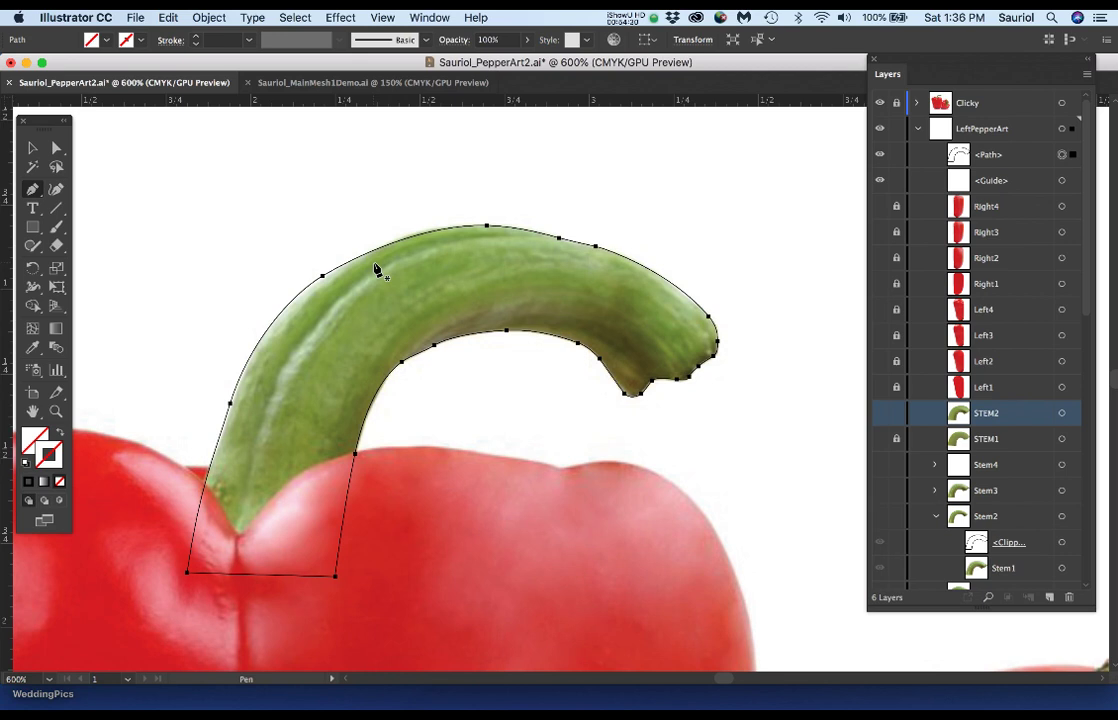
{"action": "left_click", "coordinate": [1016, 156]}
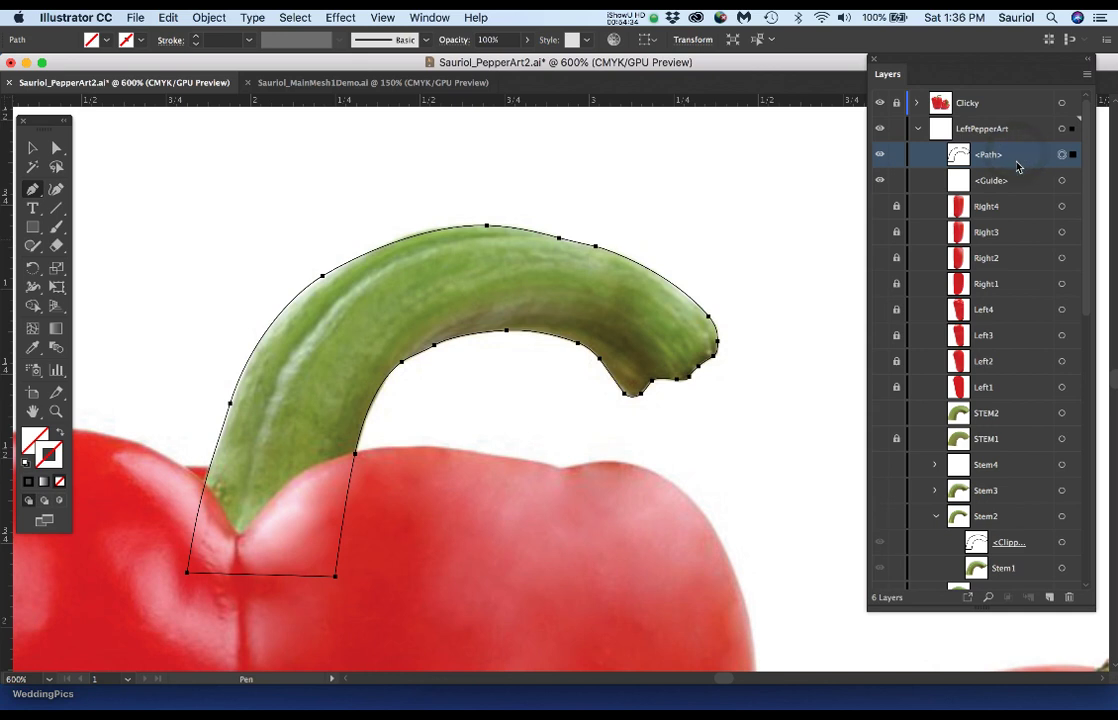
{"action": "left_click_drag", "start_coordinate": [1016, 167], "coordinate": [1010, 406]}
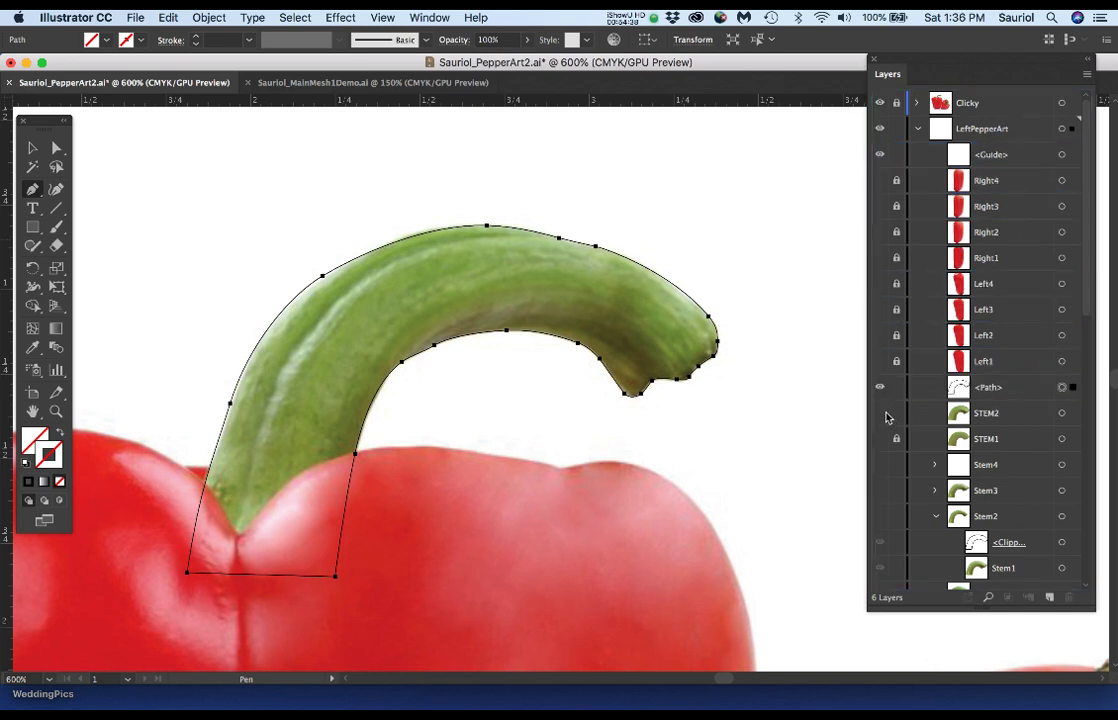
Hide the Clicky reference layer, show the STEM2 mesh, and copy the STEM2 layer name for reuse.
{"action": "left_click", "coordinate": [879, 106]}
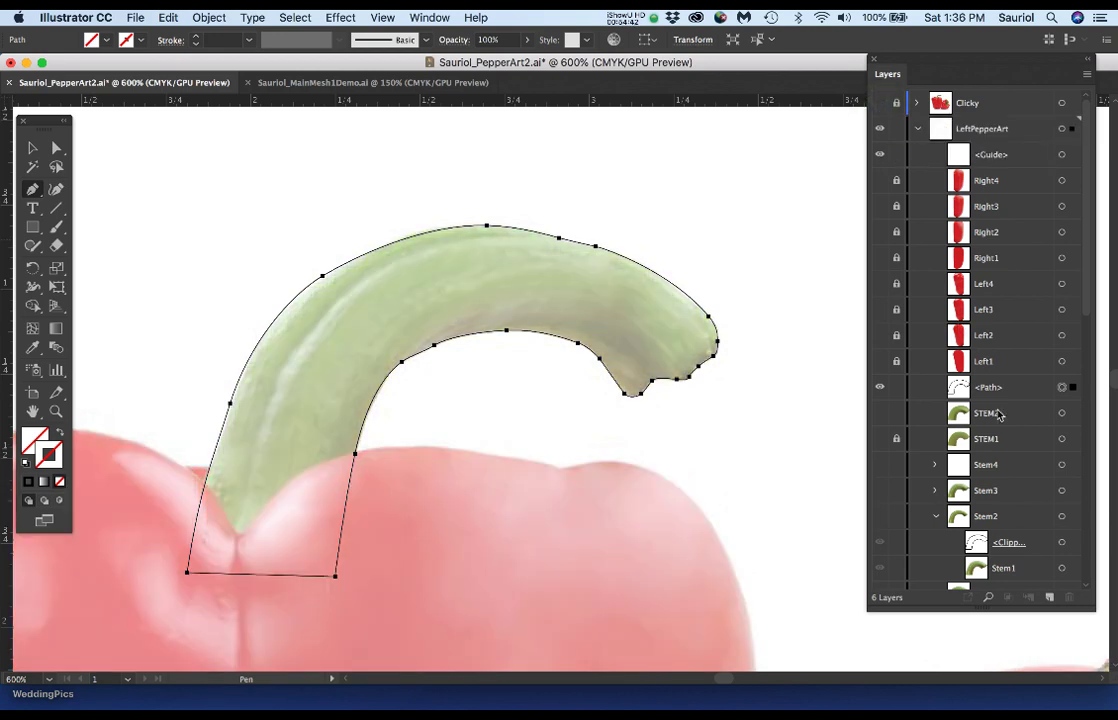
{"action": "left_click", "coordinate": [879, 413]}
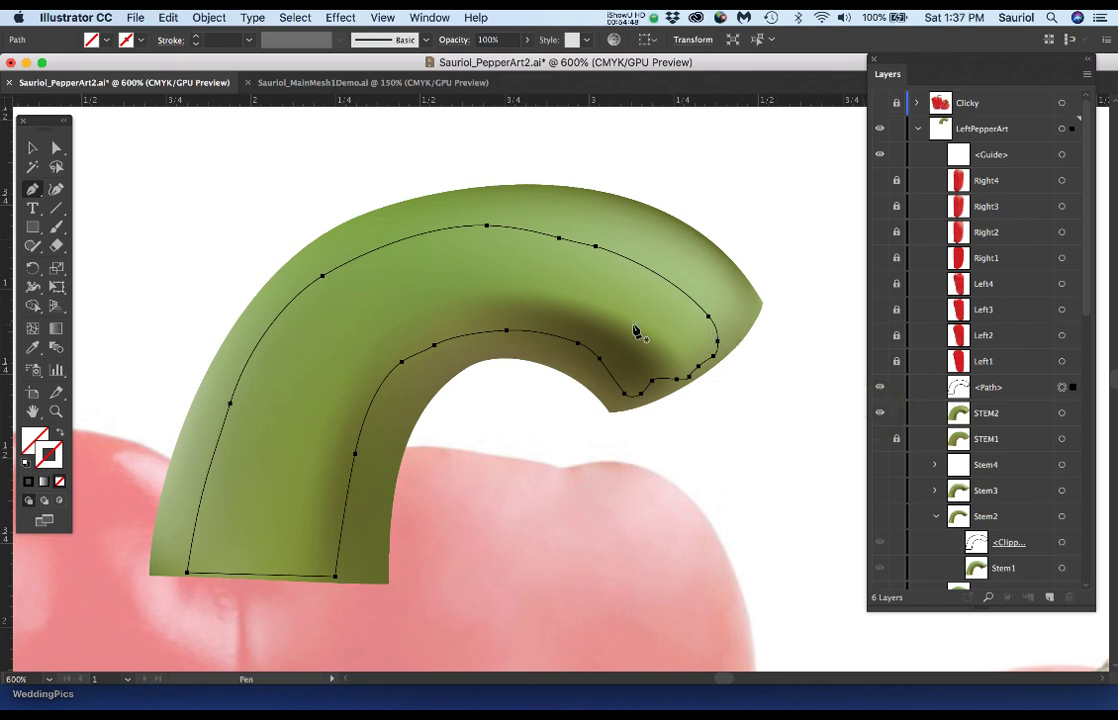
{"action": "double_click", "coordinate": [985, 415]}
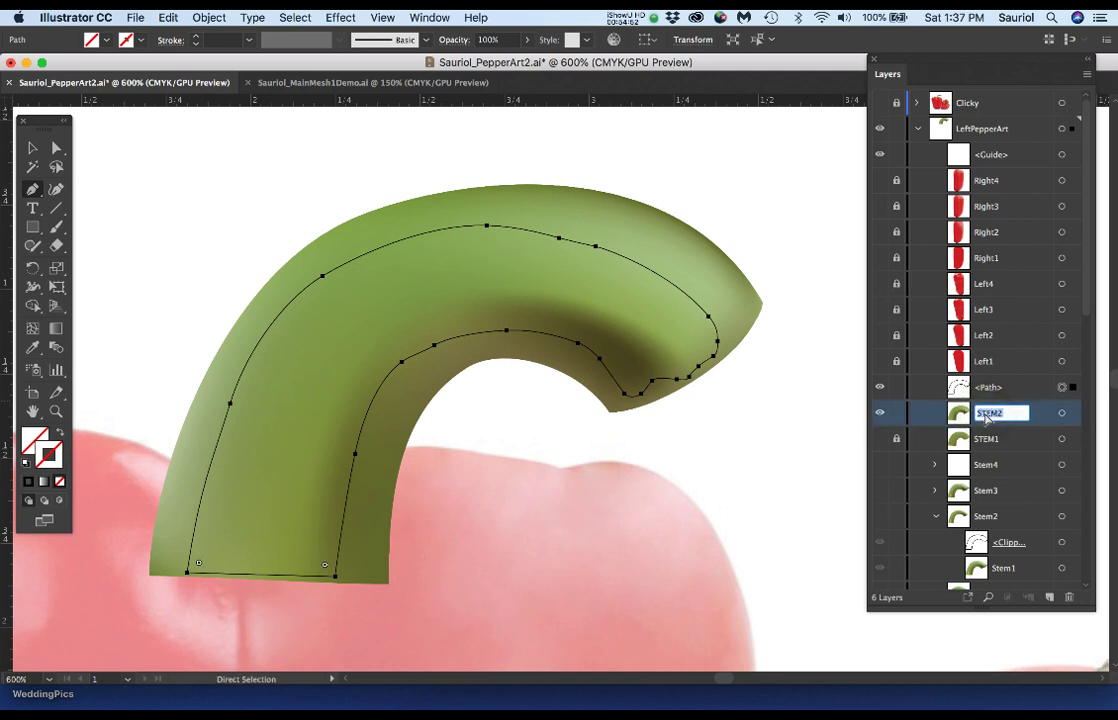
{"action": "key", "text": "super+c"}
Select the stem outline path together with the STEM2 mesh and make a clipping mask from them.
{"action": "left_click", "coordinate": [1020, 387]}
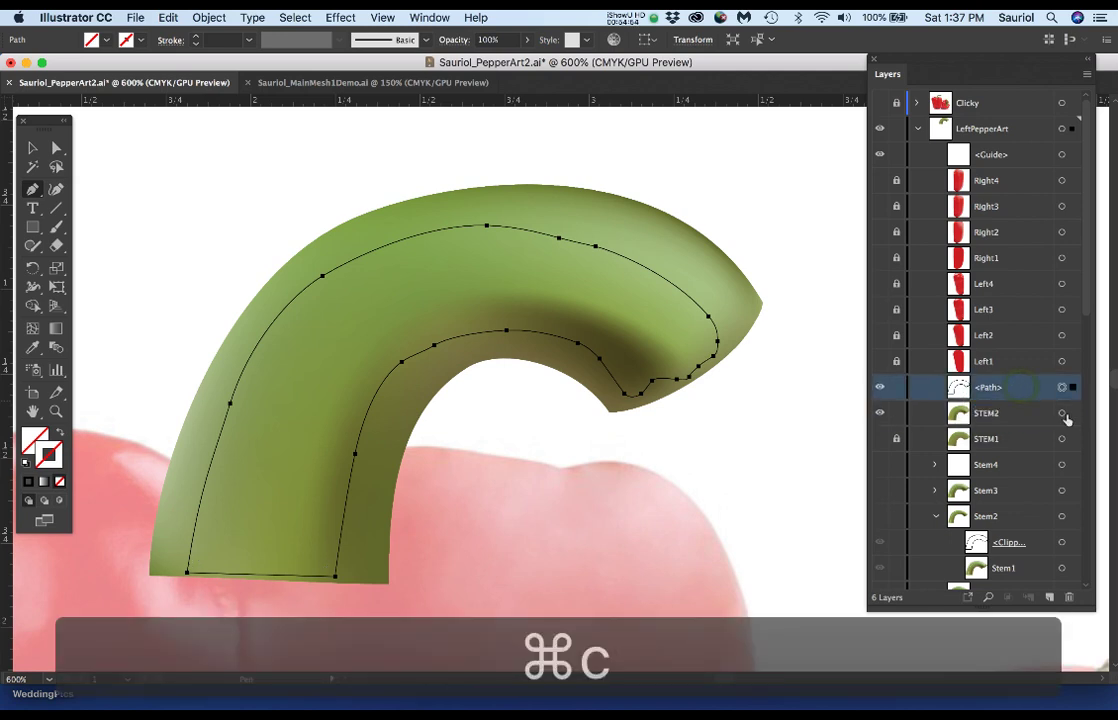
{"action": "left_click", "coordinate": [1062, 413], "text": "shift"}
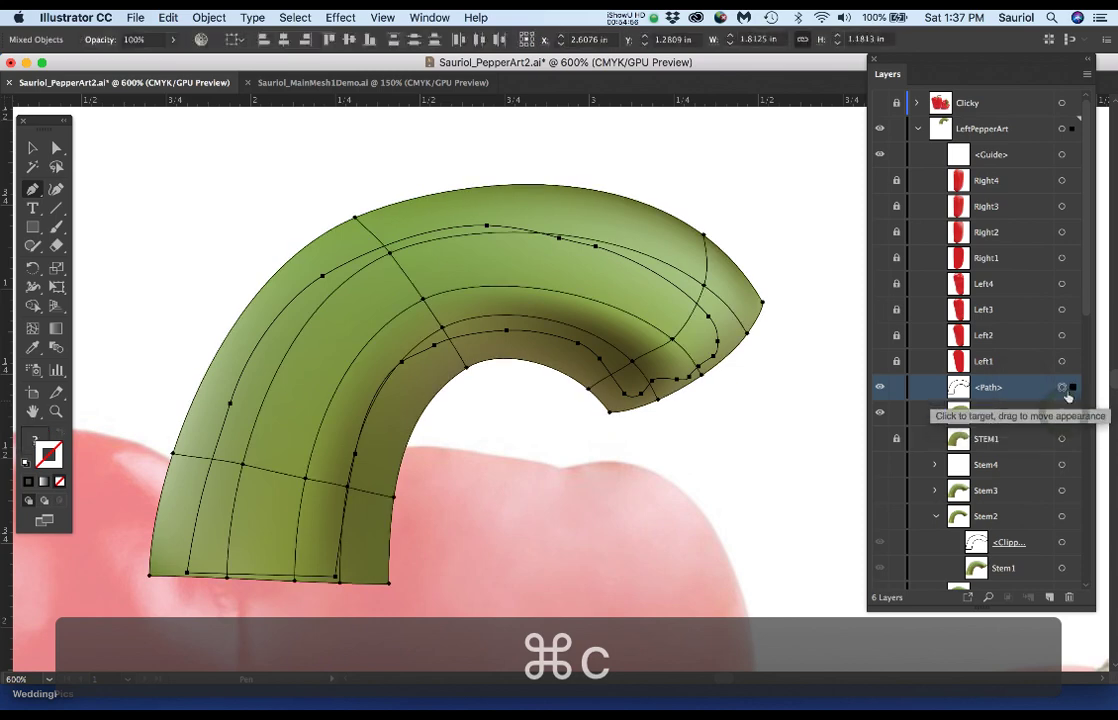
{"action": "left_click", "coordinate": [208, 16]}
{"action": "mouse_move", "coordinate": [258, 512]}
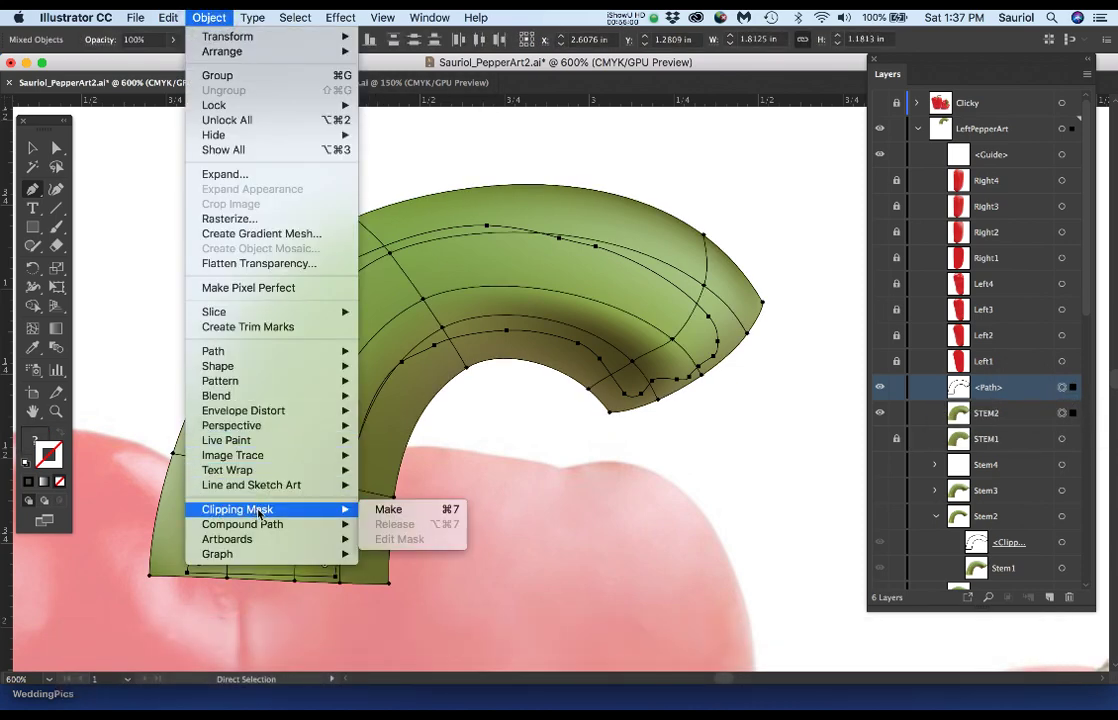
{"action": "left_click", "coordinate": [388, 510]}
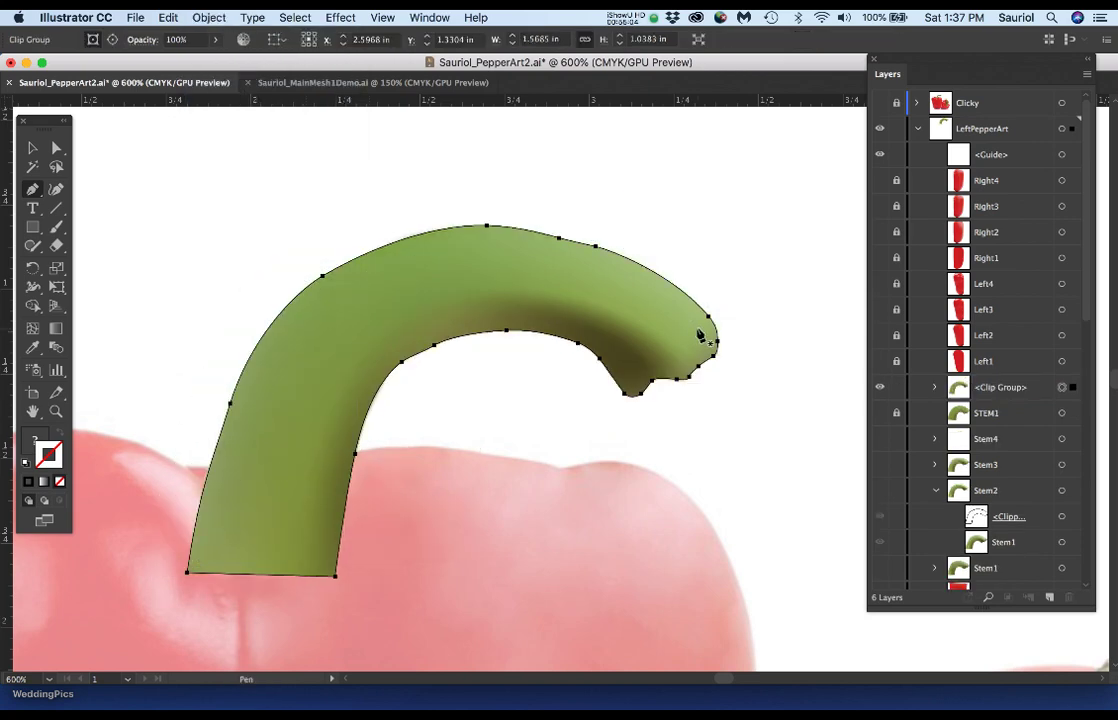
Rename the new clip group STEM2 using the copied name.
{"action": "double_click", "coordinate": [1000, 389]}
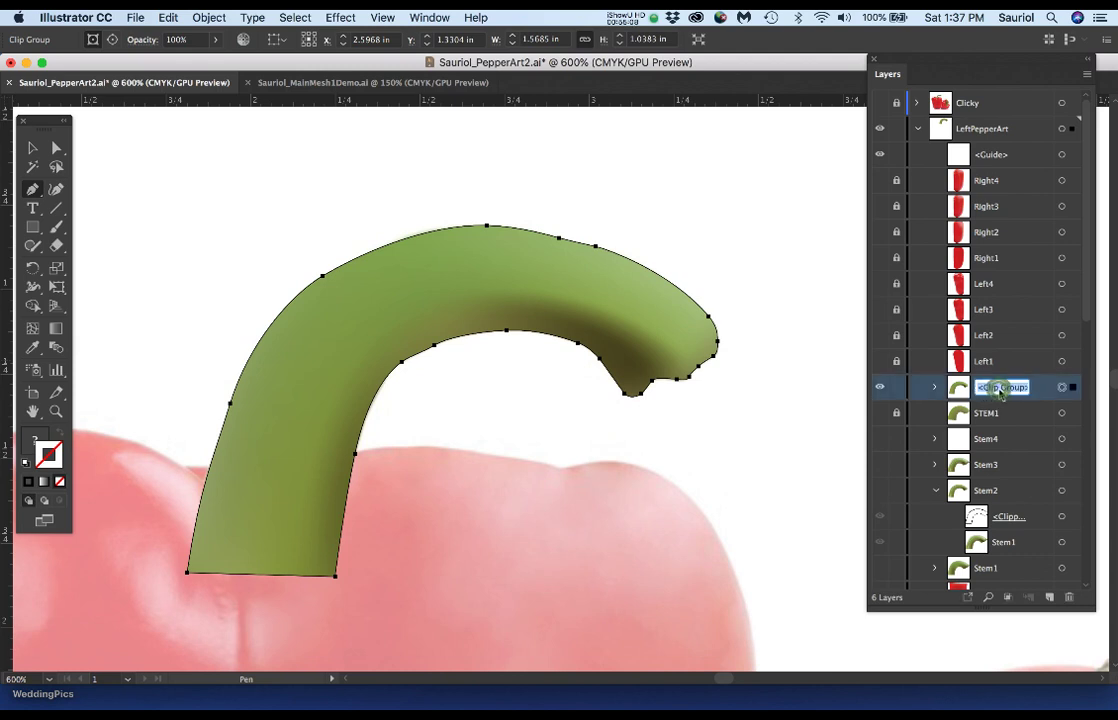
{"action": "key", "text": "super+v"}
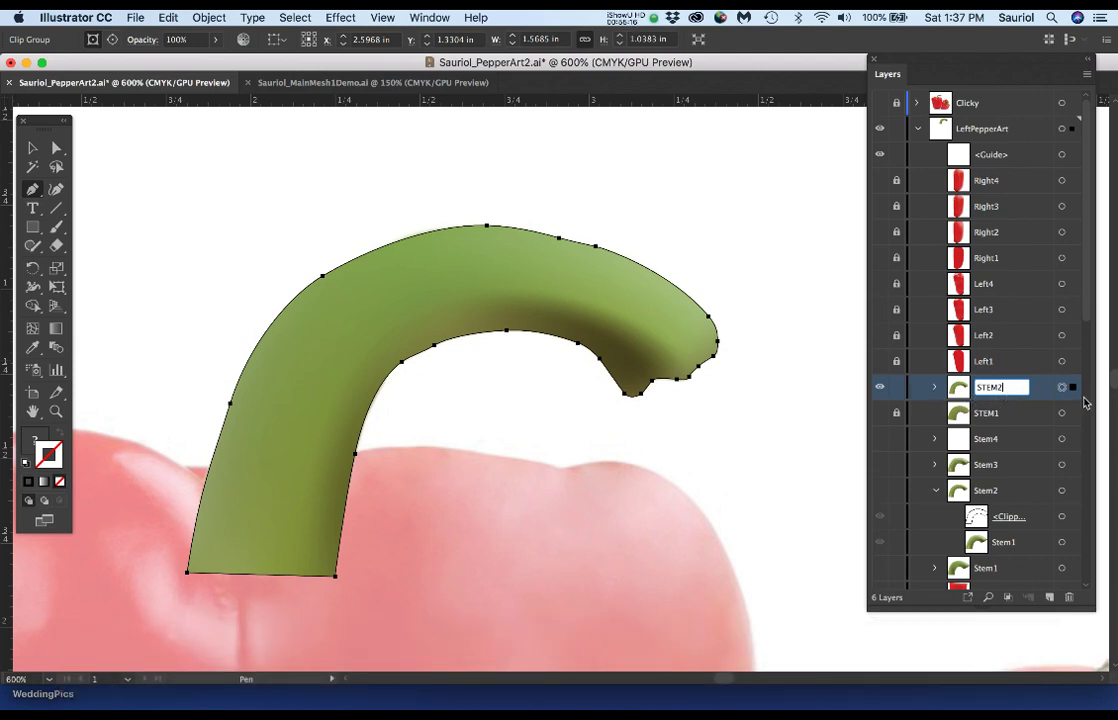
{"action": "left_click", "coordinate": [1022, 394]}
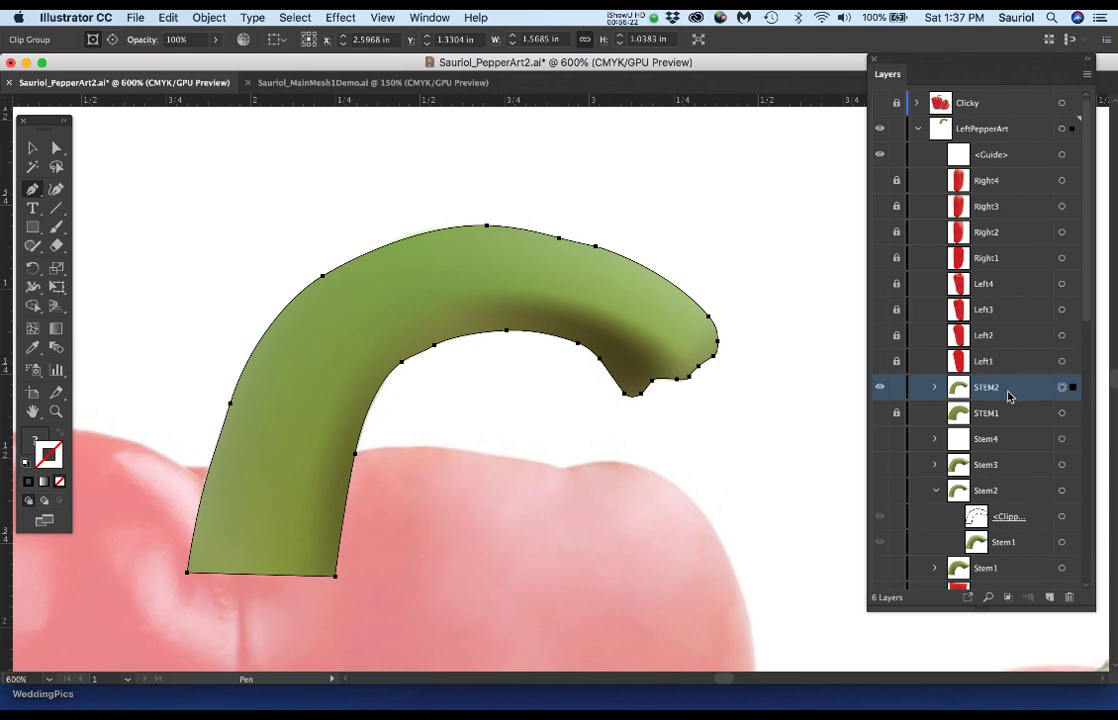
Duplicate the STEM2 clip group, name the copy STEM3, and hide and lock the original STEM2.
{"action": "scroll", "coordinate": [1030, 480], "scroll_direction": "down", "scroll_amount": 1}
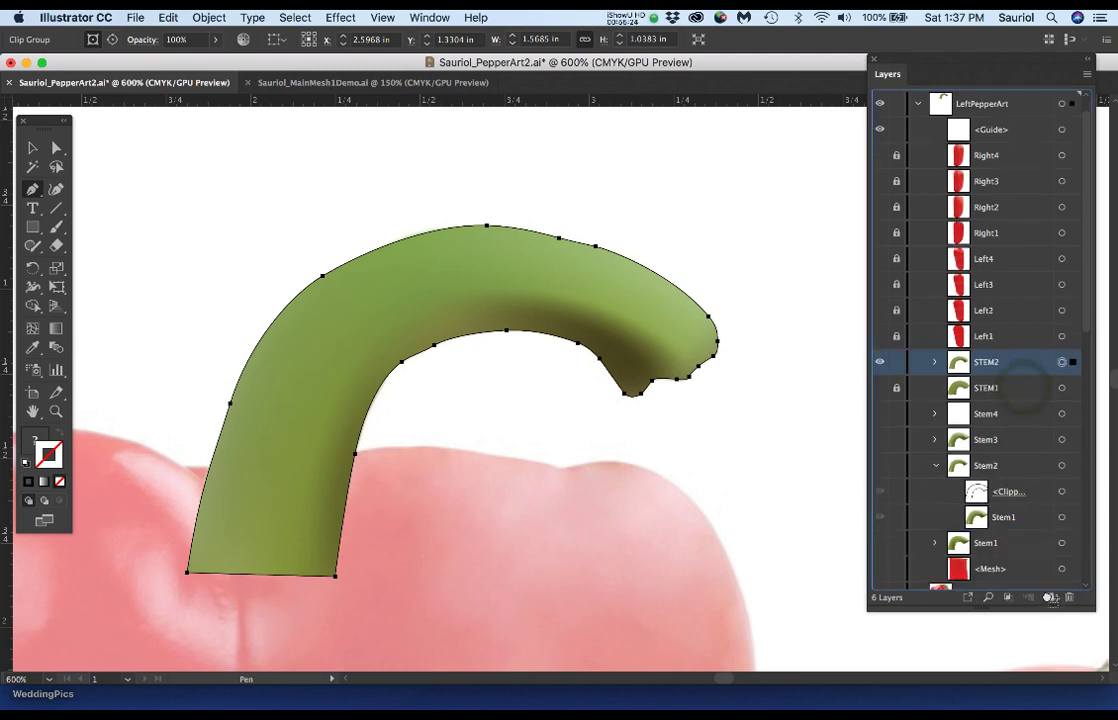
{"action": "left_click_drag", "start_coordinate": [1050, 597], "coordinate": [1050, 597]}
{"action": "double_click", "coordinate": [993, 369]}
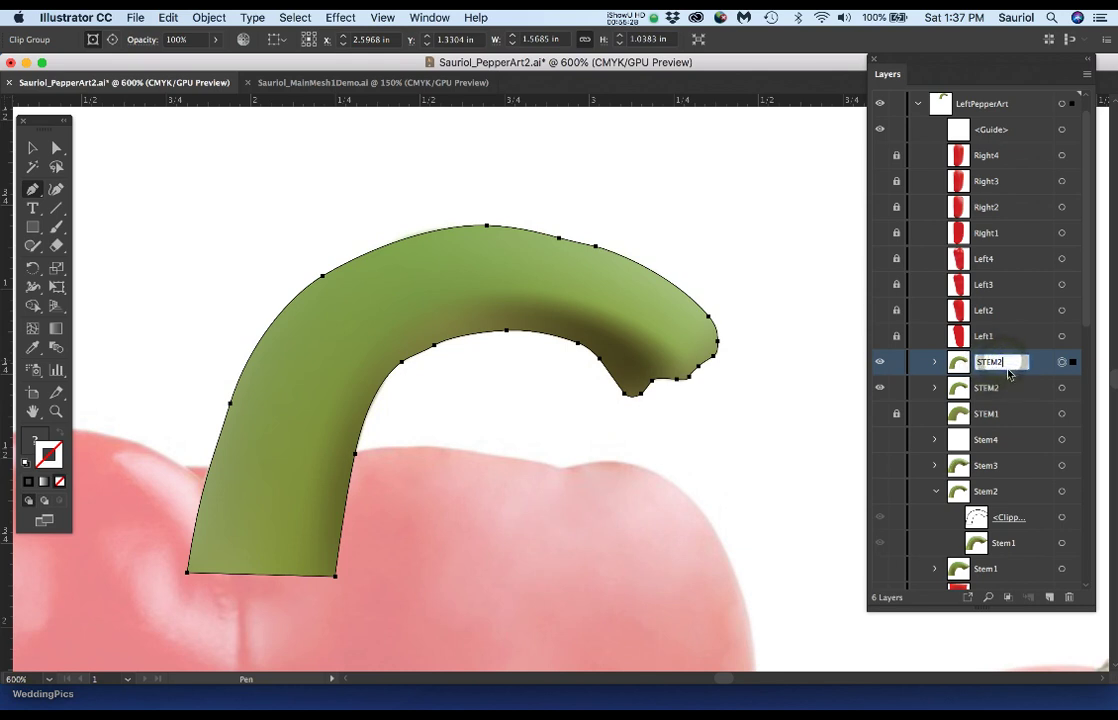
{"action": "type", "text": "STEM3"}
{"action": "left_click", "coordinate": [897, 388]}
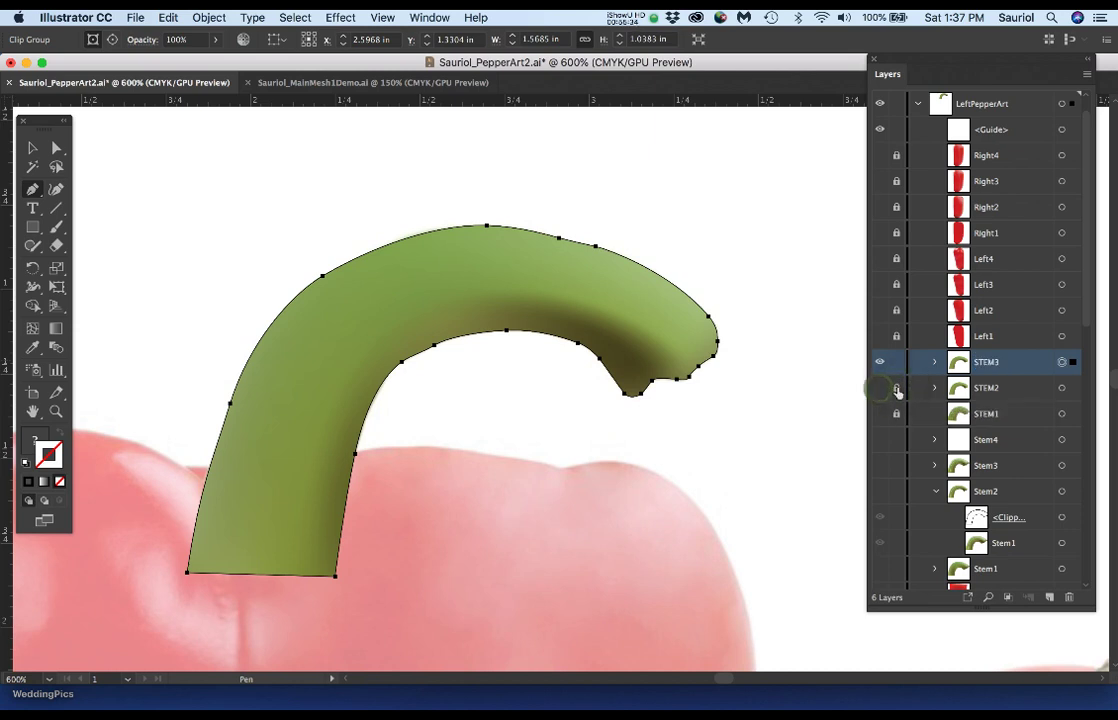
Inside the STEM3 group, lock and hide the clipping path, leaving only its mesh selected and editable.
{"action": "left_click", "coordinate": [934, 363]}
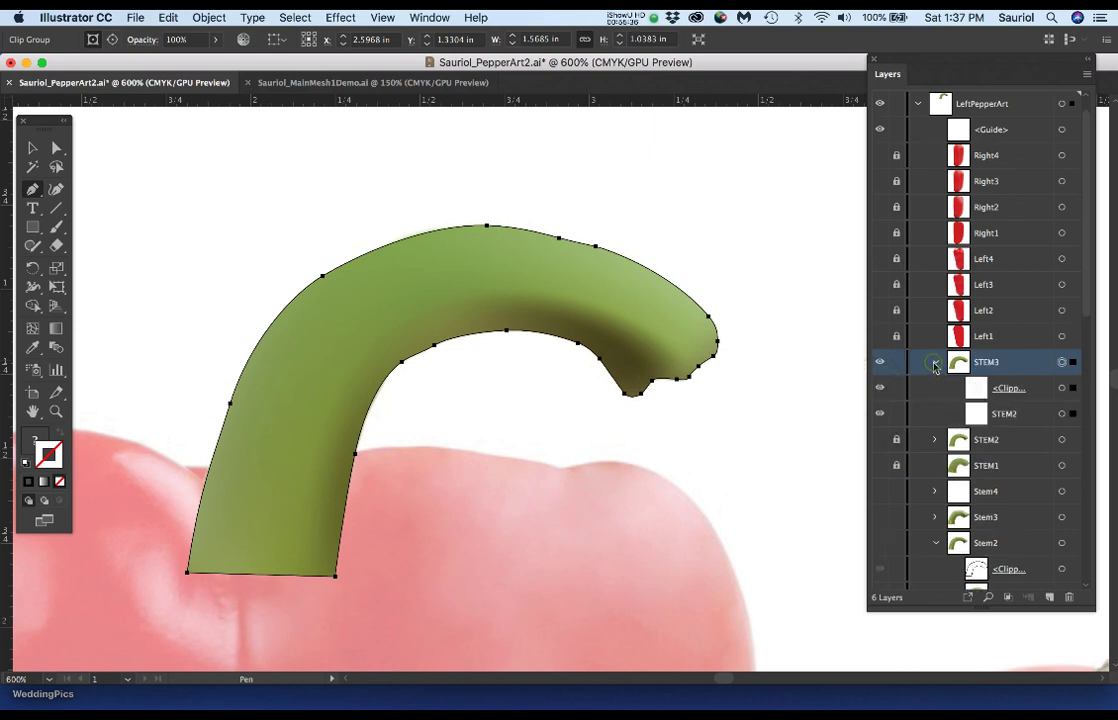
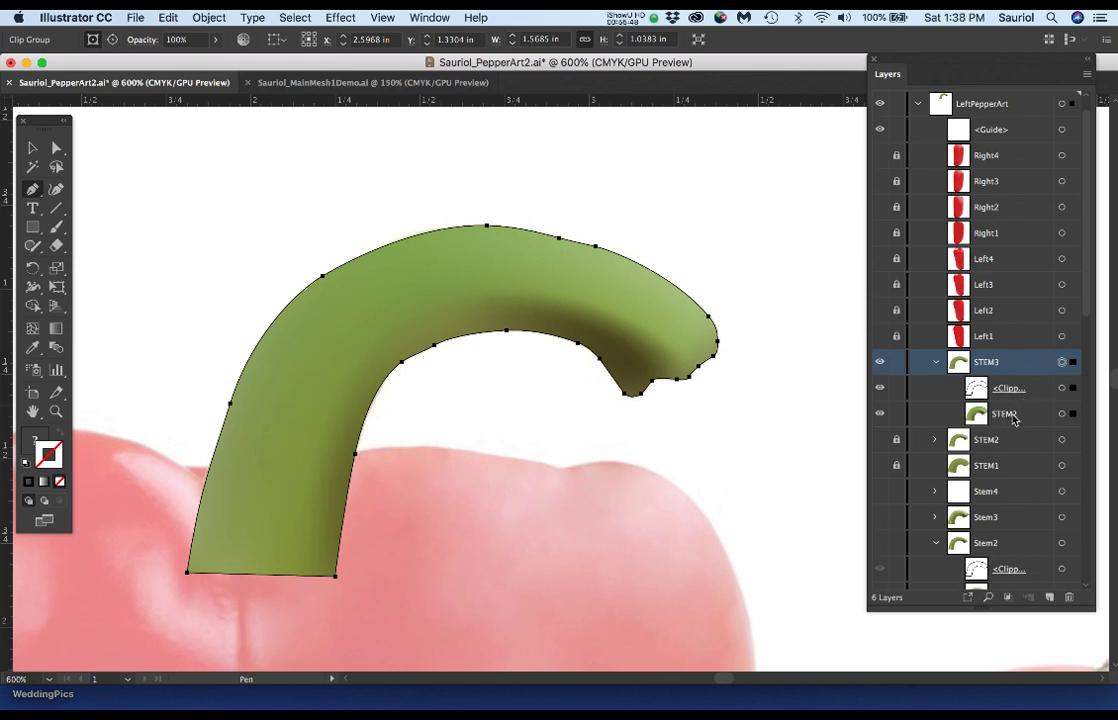
{"action": "left_click", "coordinate": [897, 389]}
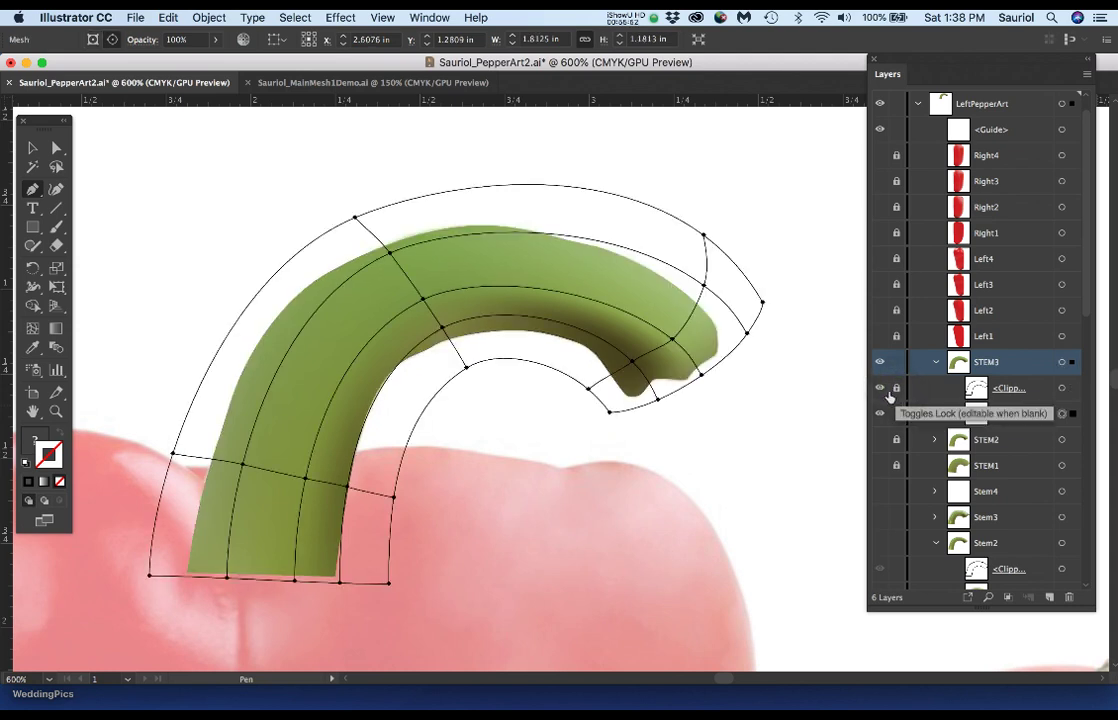
{"action": "left_click", "coordinate": [880, 390]}
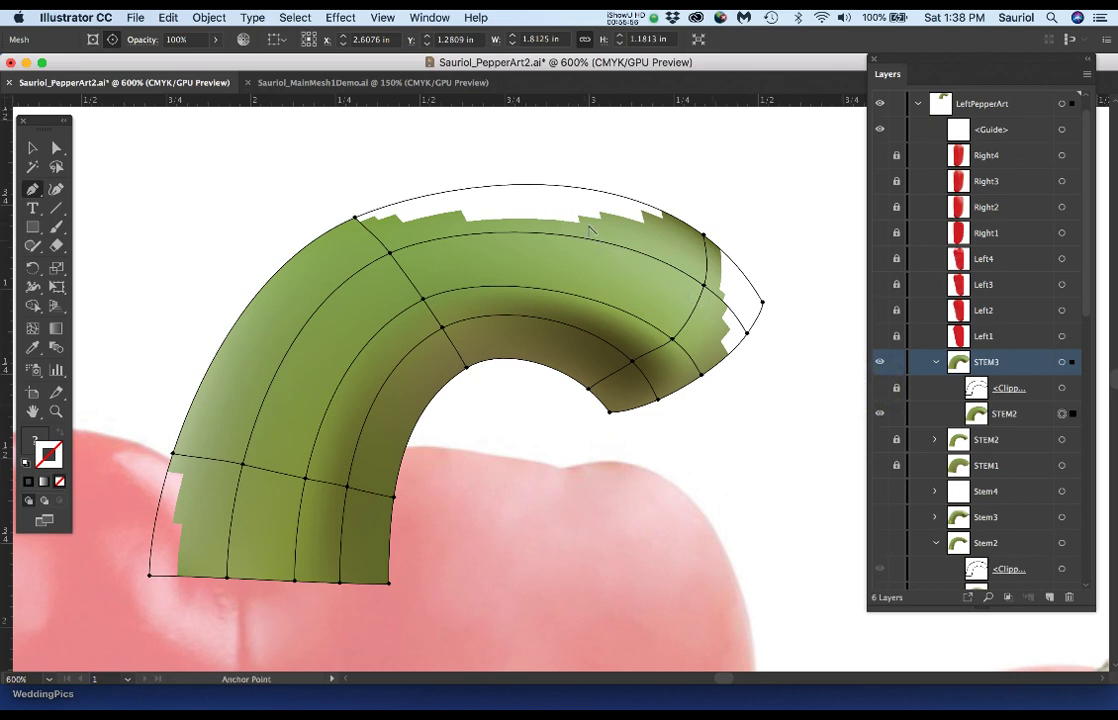
Show the Clicky reference layer over the stem mesh.
{"action": "scroll", "coordinate": [590, 232], "scroll_direction": "up", "scroll_amount": 1}
{"action": "scroll", "coordinate": [590, 232], "scroll_direction": "down", "scroll_amount": 1}
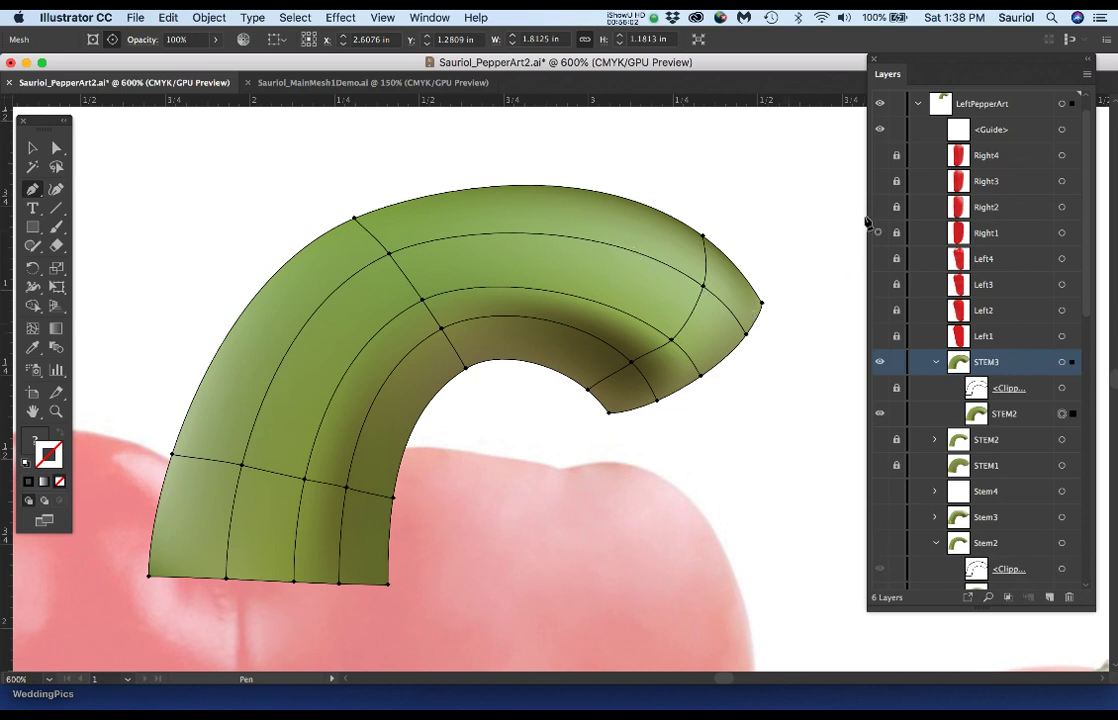
{"action": "scroll", "coordinate": [976, 270], "scroll_direction": "up", "scroll_amount": 1}
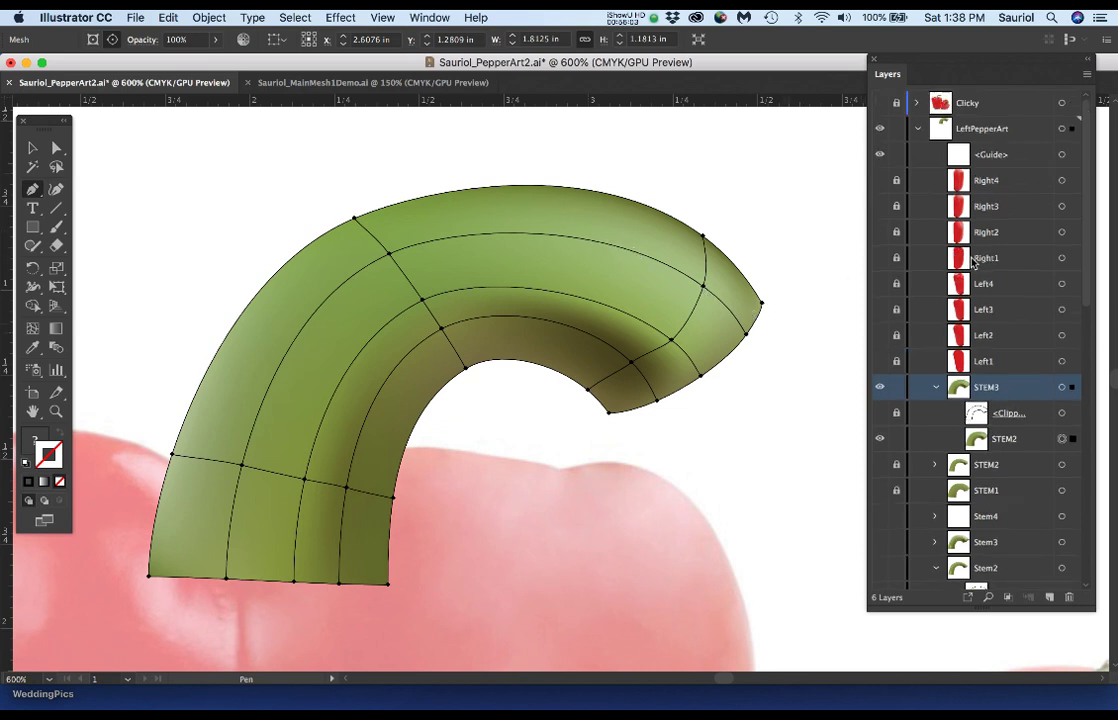
{"action": "left_click", "coordinate": [879, 103]}
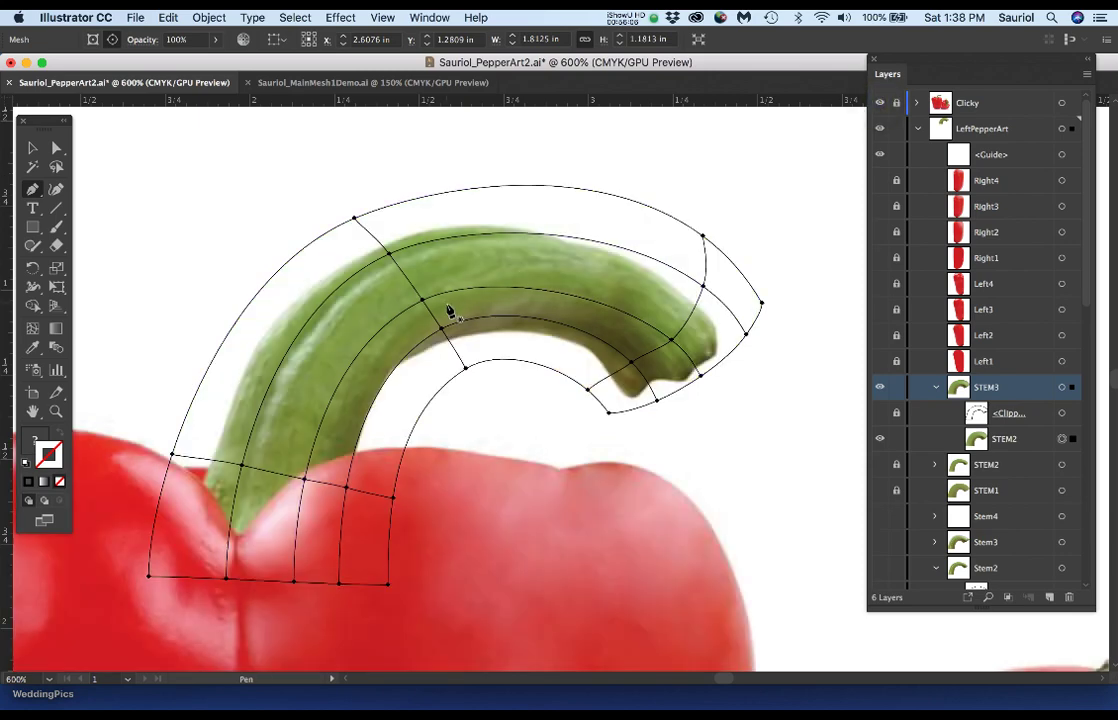
With the Mesh tool, pull the outer mesh points and handles at the stem's cut end inward to follow the photo's outline.
{"action": "scroll", "coordinate": [449, 311], "scroll_direction": "up", "scroll_amount": 1}
{"action": "scroll", "coordinate": [449, 311], "scroll_direction": "up", "scroll_amount": 1}
{"action": "scroll", "coordinate": [651, 407], "scroll_direction": "right", "scroll_amount": 3}
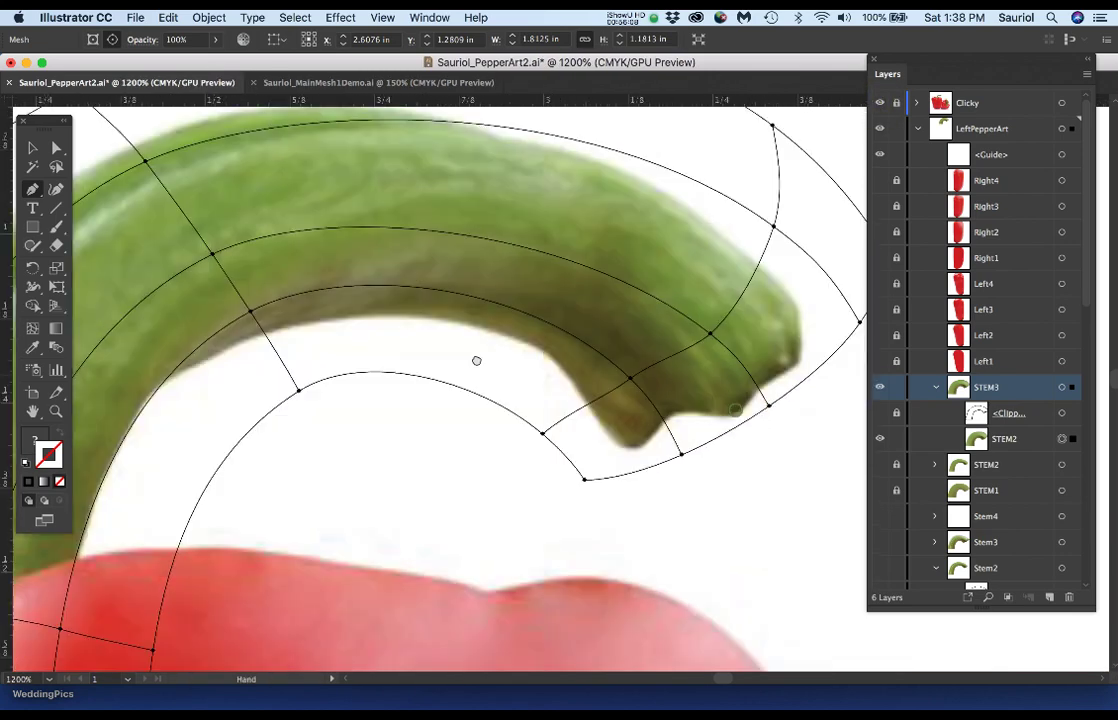
{"action": "scroll", "coordinate": [474, 362], "scroll_direction": "down", "scroll_amount": 3}
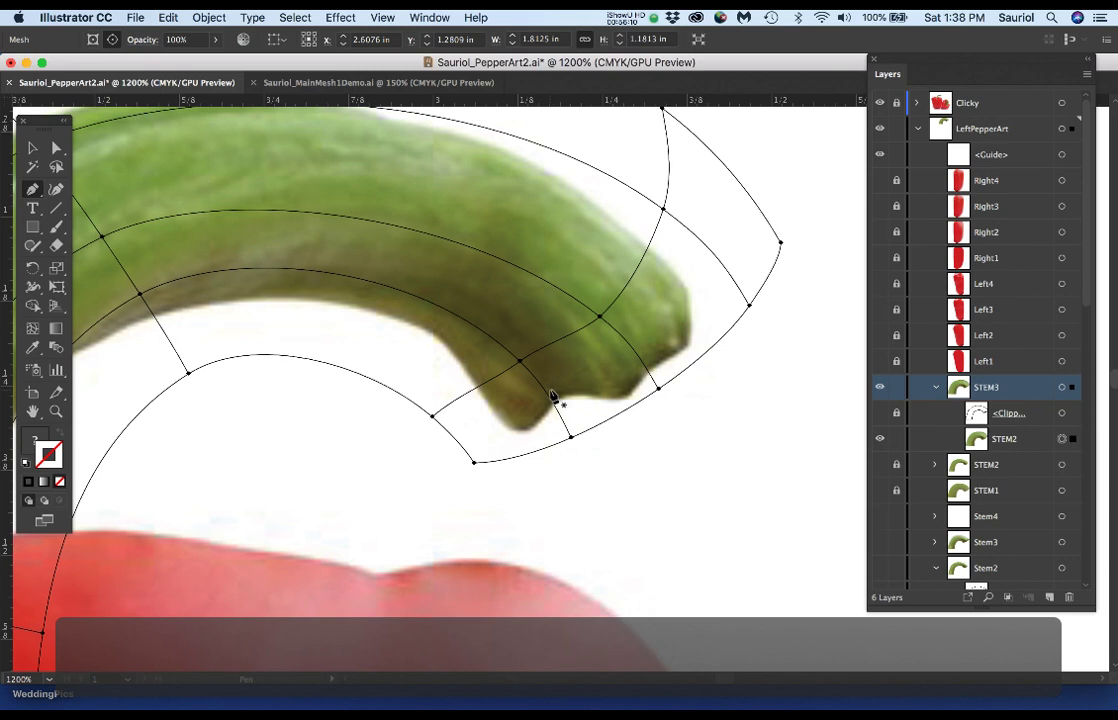
{"action": "key", "text": "u"}
{"action": "scroll", "coordinate": [562, 405], "scroll_direction": "up", "scroll_amount": 1}
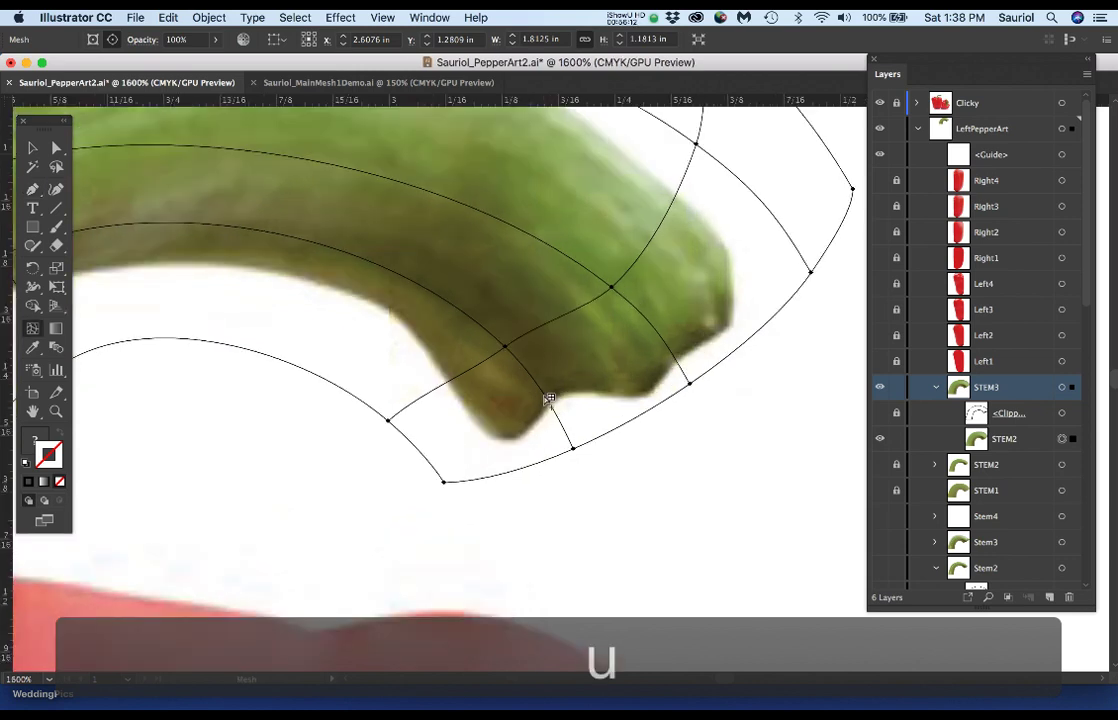
{"action": "left_click", "coordinate": [573, 449]}
{"action": "left_click_drag", "start_coordinate": [573, 449], "coordinate": [531, 449]}
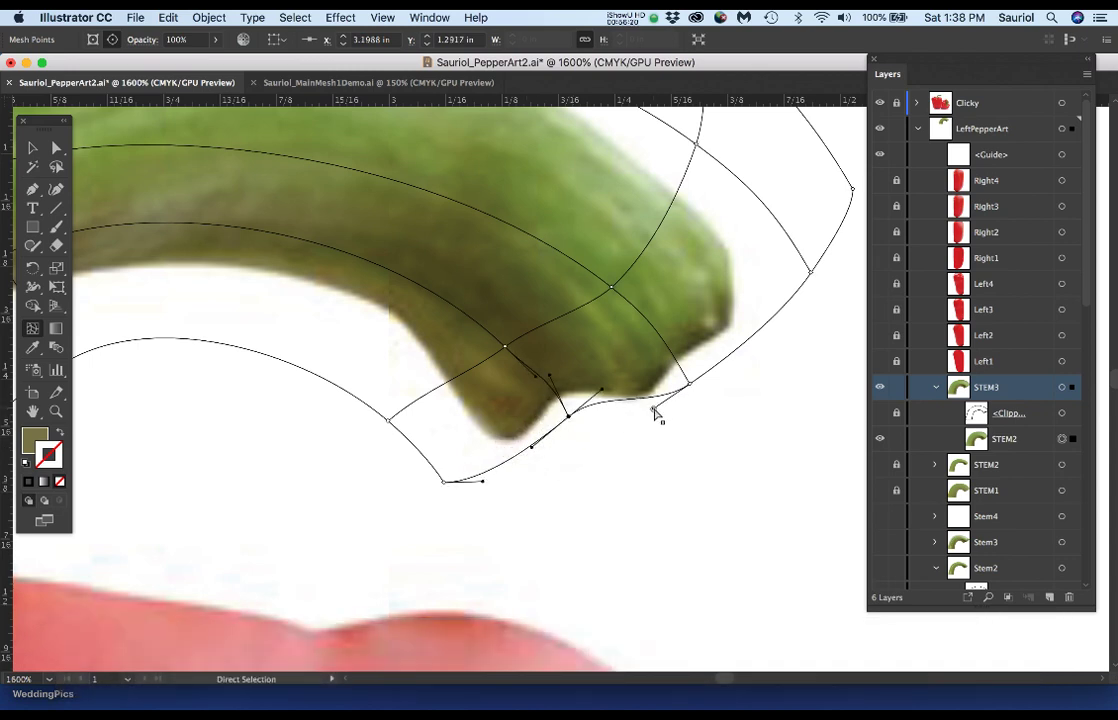
{"action": "left_click_drag", "start_coordinate": [653, 410], "coordinate": [628, 437]}
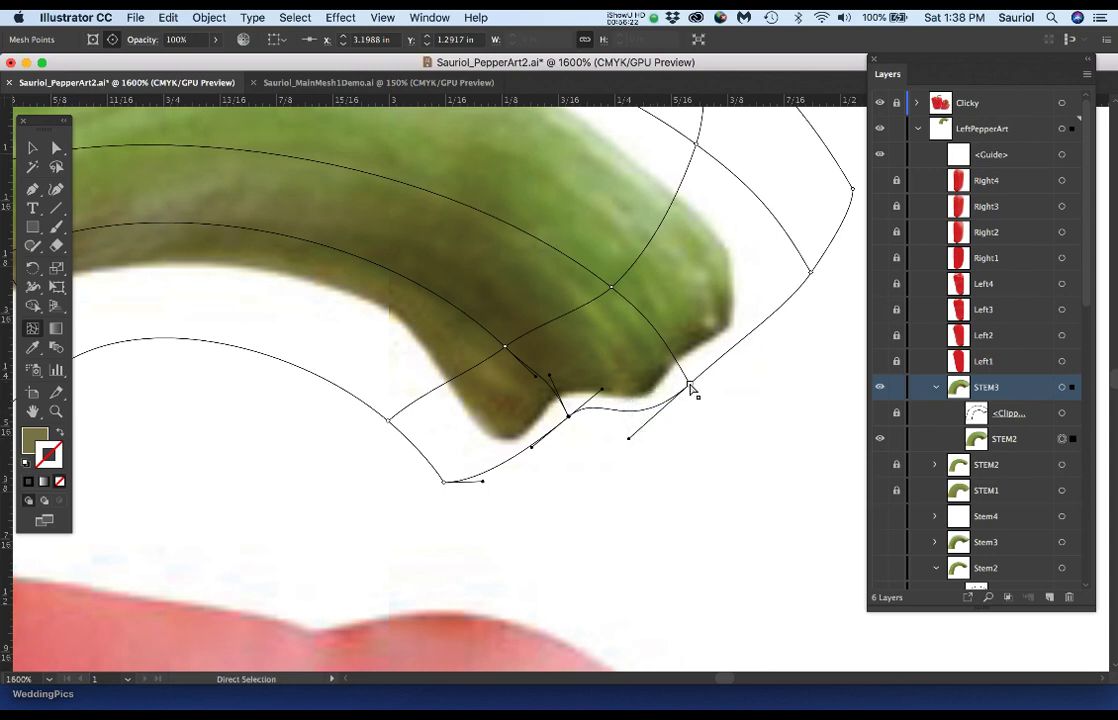
{"action": "left_click", "coordinate": [810, 271]}
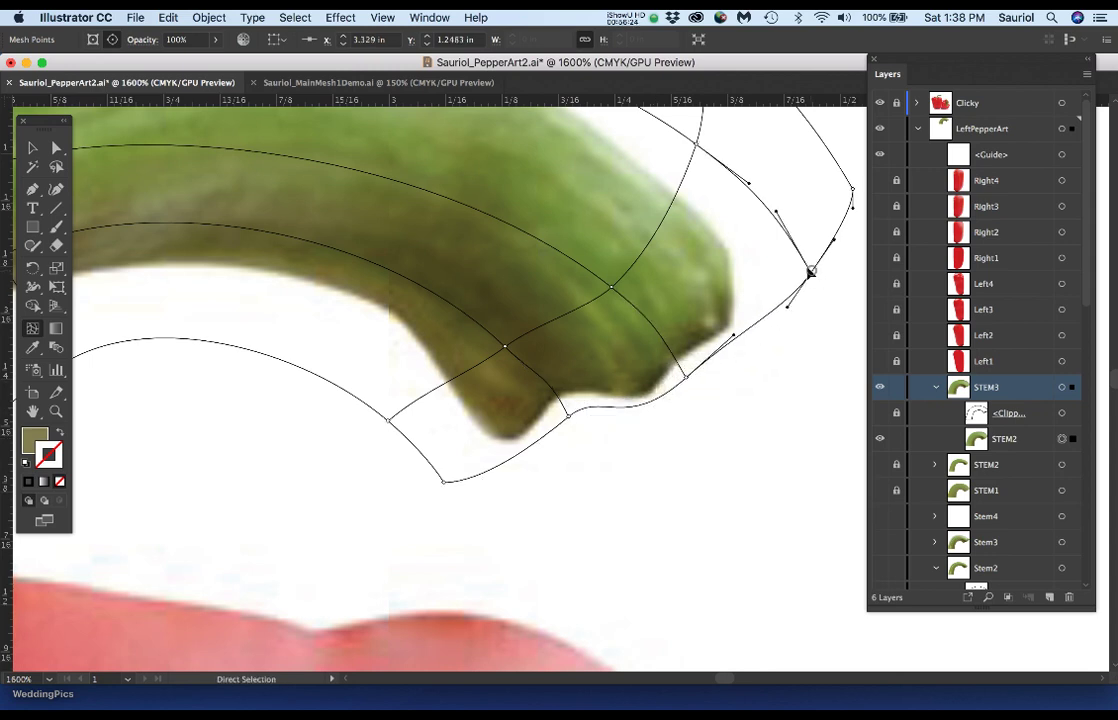
{"action": "left_click_drag", "start_coordinate": [810, 271], "coordinate": [756, 305]}
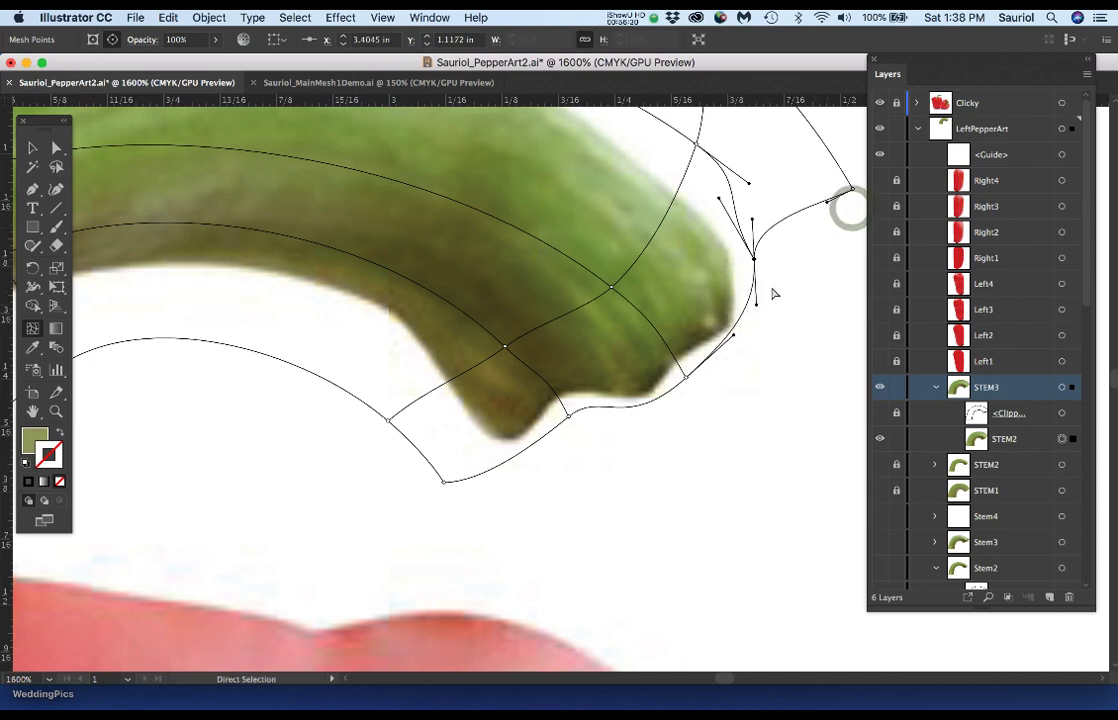
Add a mesh line across the stem just inside its cut end and adjust the mesh points near the notch.
{"action": "left_click", "coordinate": [672, 349]}
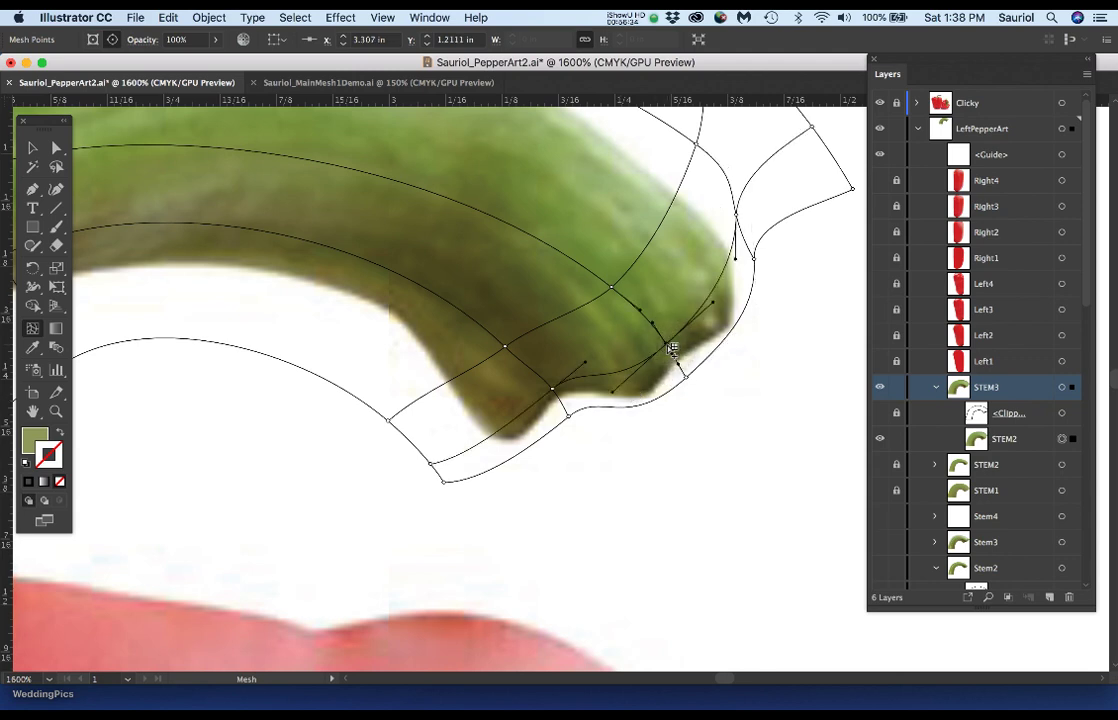
{"action": "key", "text": "super"}
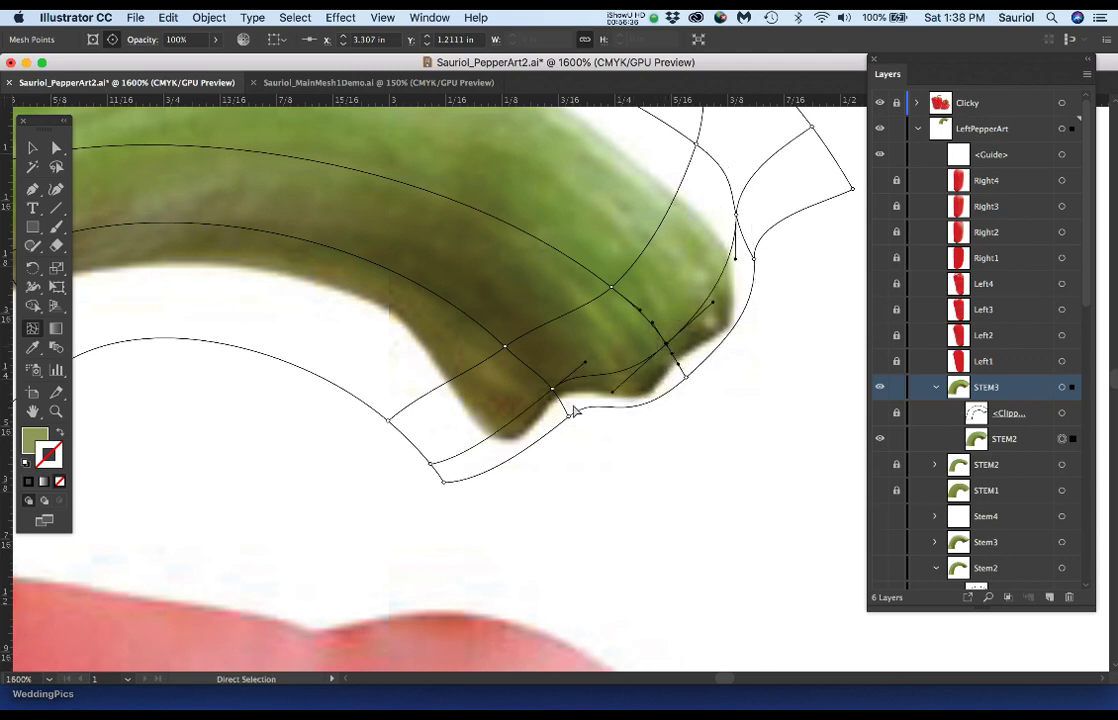
{"action": "mouse_move", "coordinate": [558, 402]}
{"action": "left_mouse_down"}
{"action": "mouse_move", "coordinate": [549, 394]}
{"action": "mouse_move", "coordinate": [566, 416]}
{"action": "left_mouse_up"}
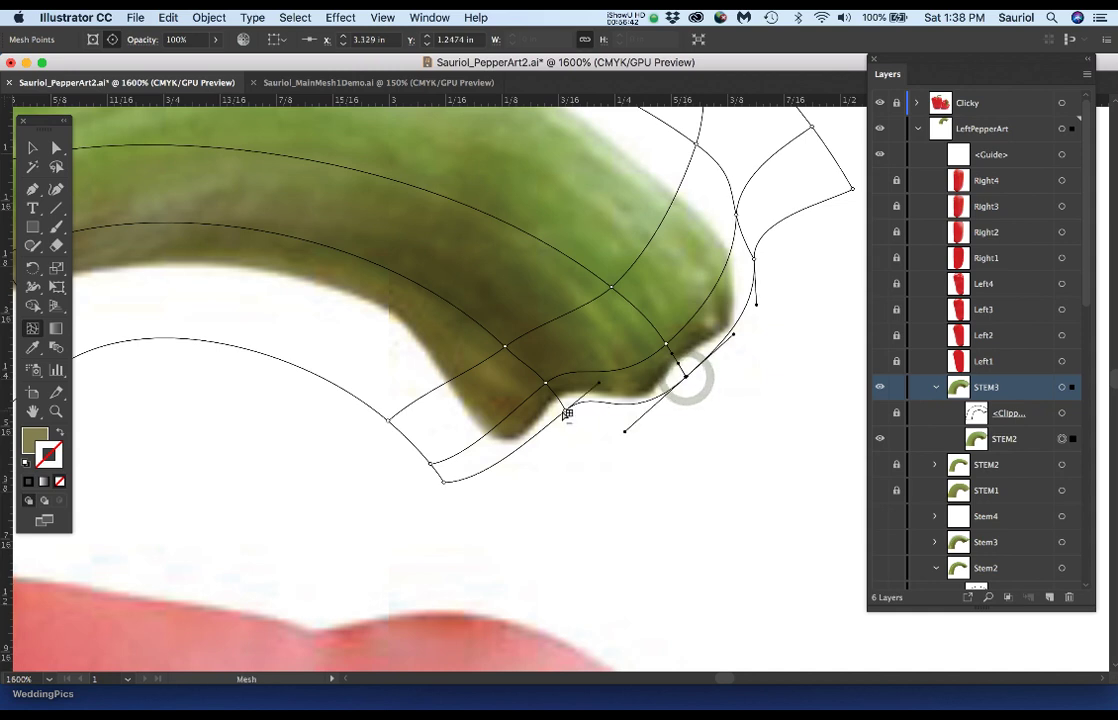
Move the lower corner mesh point closer to the stem's cut end and adjust its handle to curve the edge around the outline.
{"action": "key", "text": "super+equal"}
{"action": "left_click", "coordinate": [531, 357]}
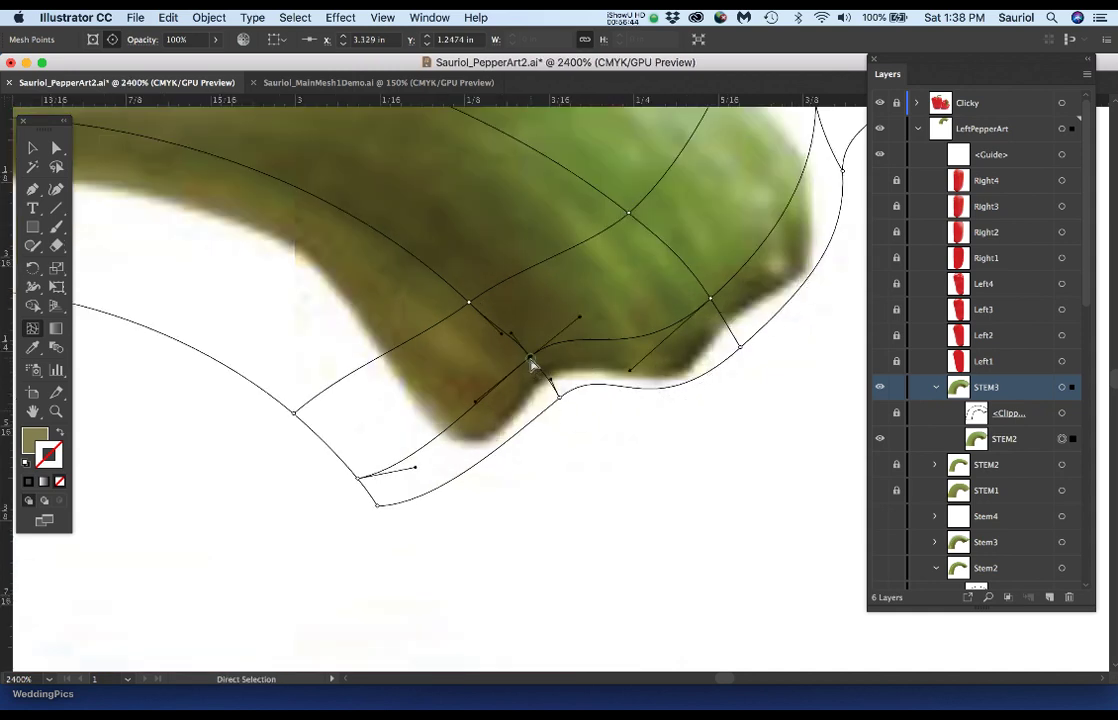
{"action": "key", "text": "i"}
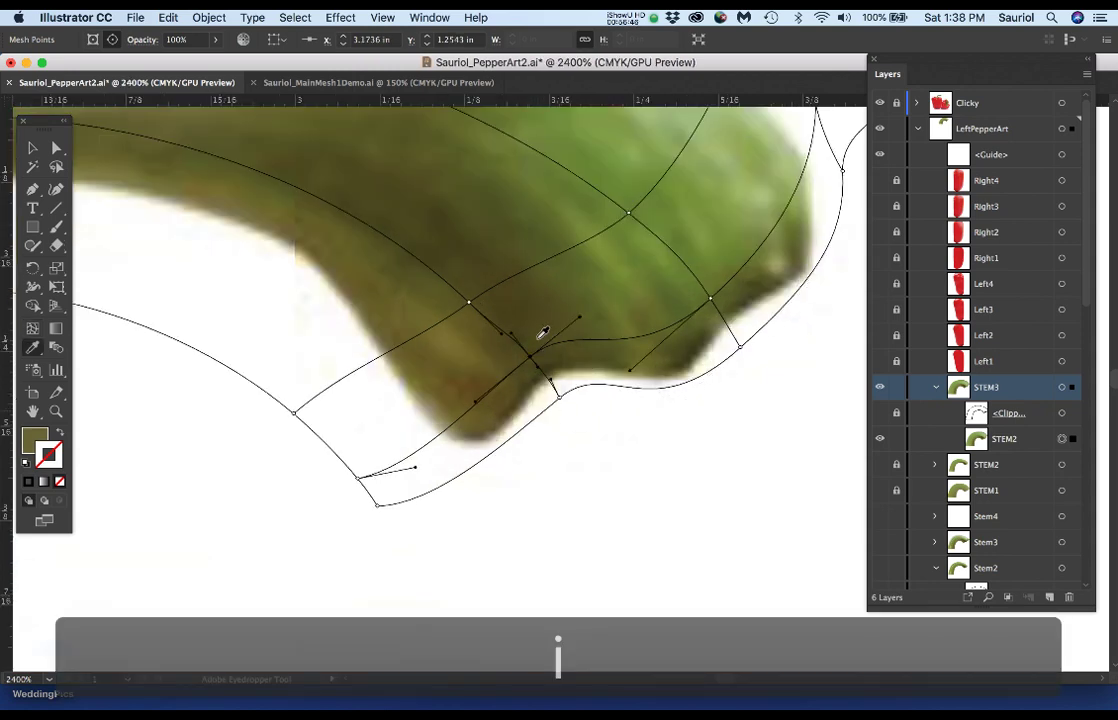
{"action": "left_click", "coordinate": [558, 396], "text": "super"}
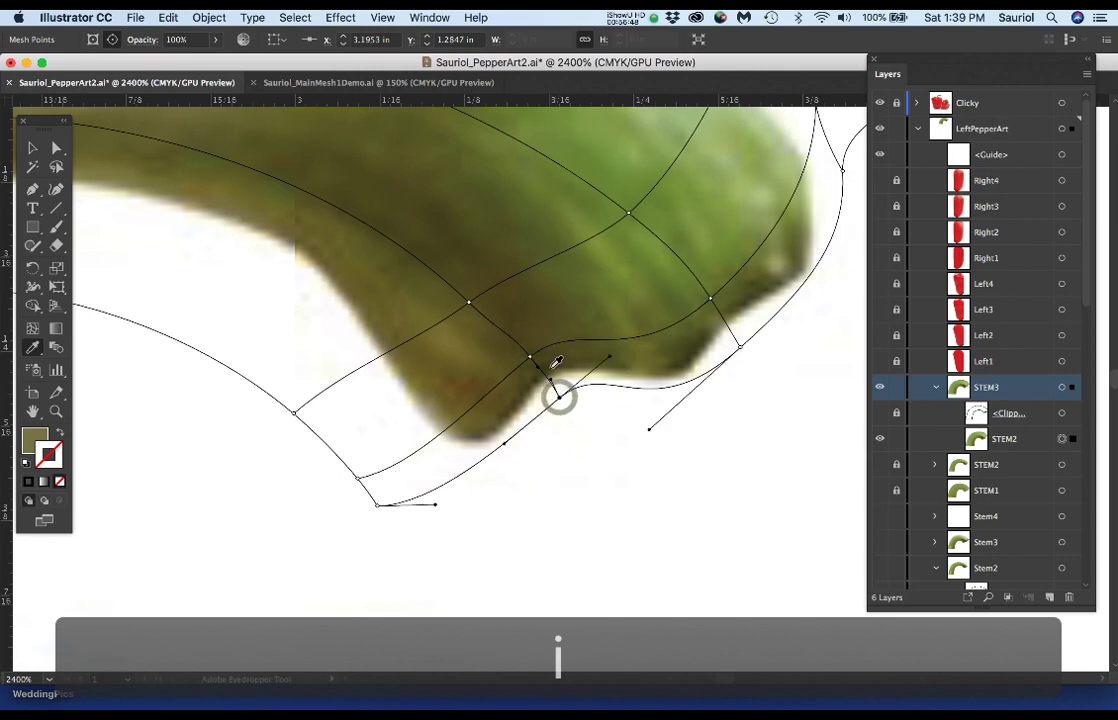
{"action": "left_click", "coordinate": [740, 347]}
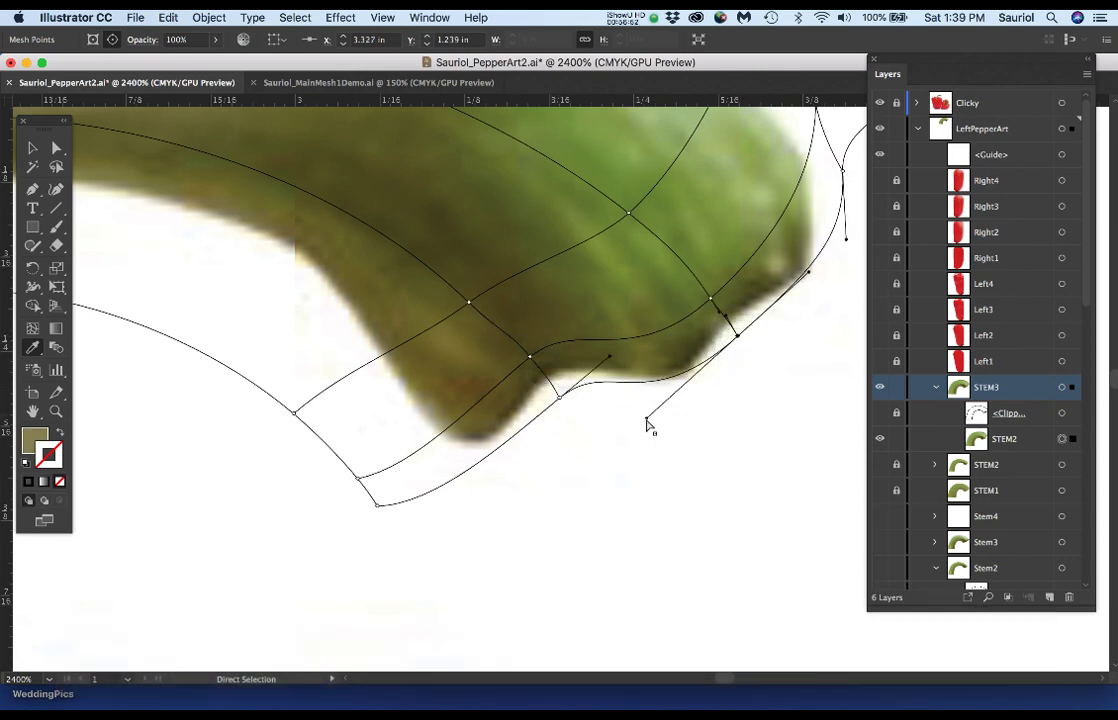
{"action": "left_click_drag", "start_coordinate": [647, 418], "coordinate": [665, 435]}
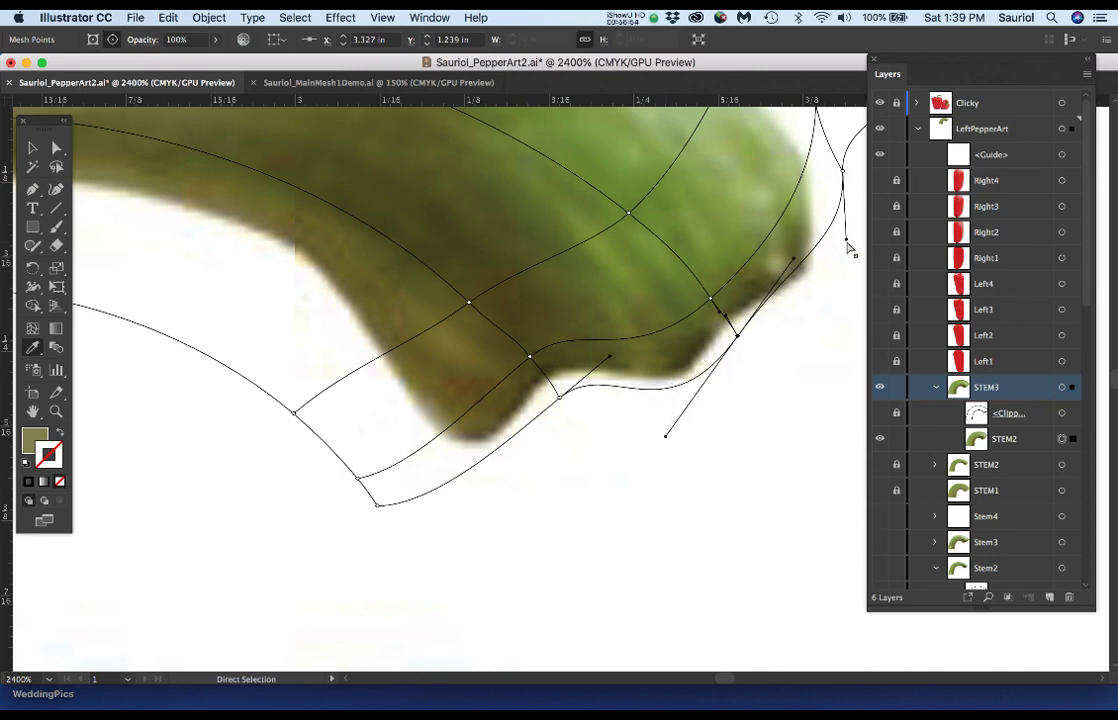
Lengthen the outer mesh point's handle at the cut end and sample photo greens for the mesh points around the stem's tip.
{"action": "left_click_drag", "start_coordinate": [847, 243], "coordinate": [837, 333]}
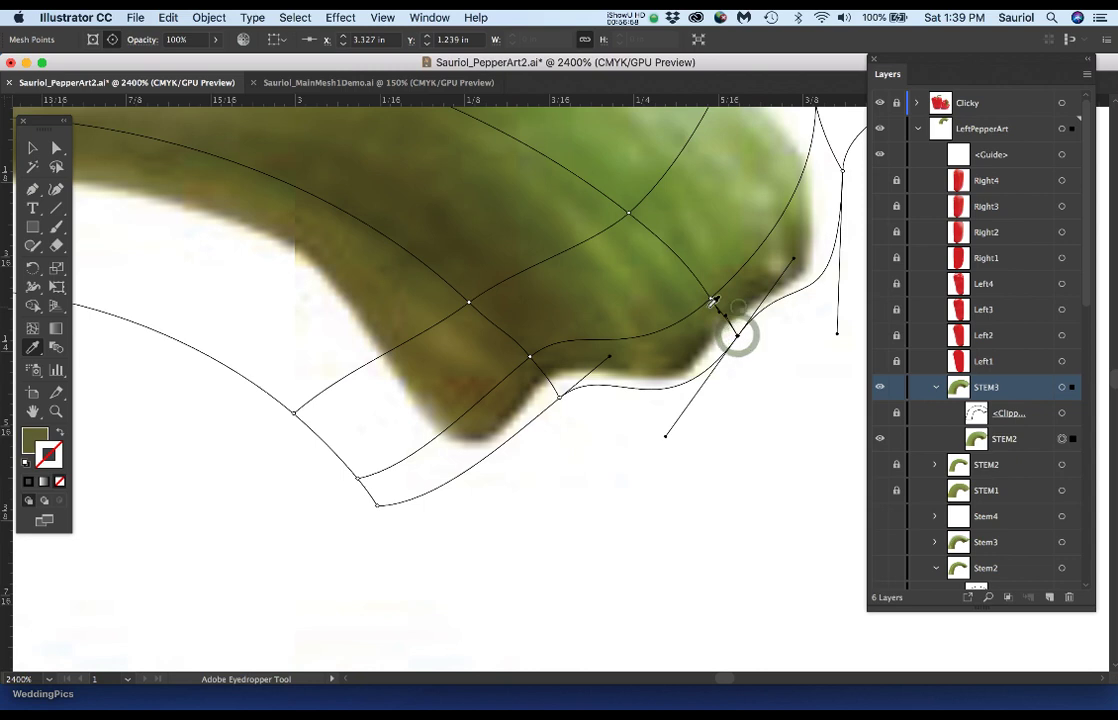
{"action": "left_click_drag", "start_coordinate": [737, 337], "coordinate": [611, 395]}
{"action": "left_click", "coordinate": [737, 289]}
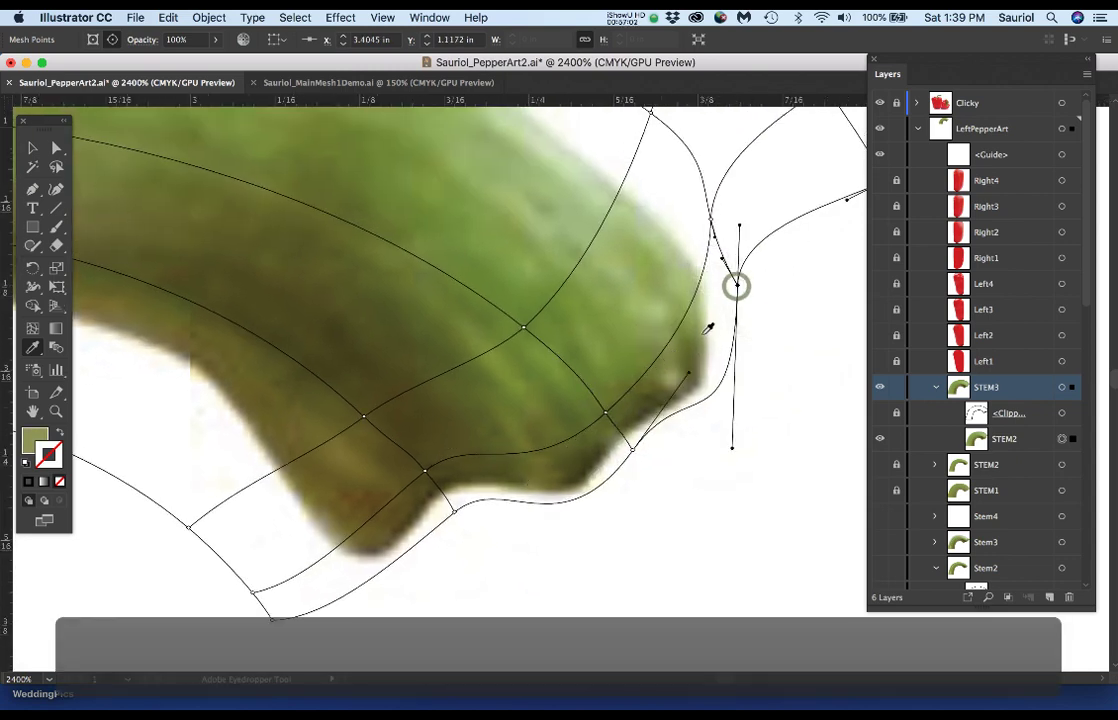
{"action": "left_click", "coordinate": [711, 219]}
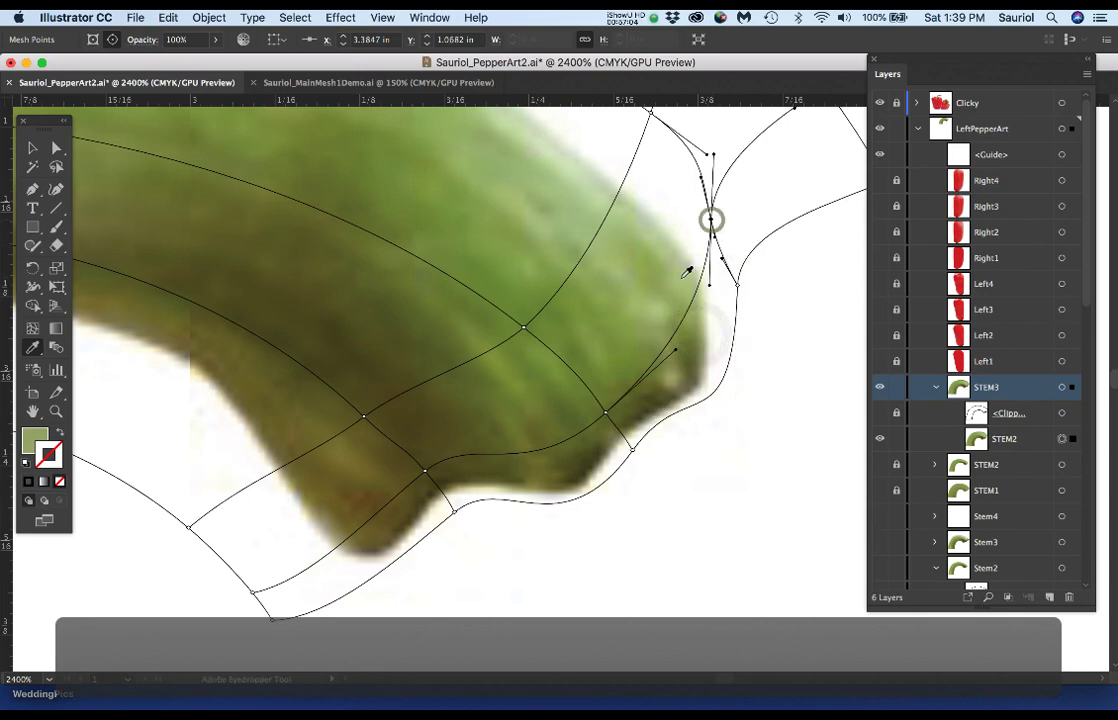
Compare the stem mesh with the photo and its clipped shape by toggling the Clicky layer and the STEM3 clipping path.
{"action": "left_click", "coordinate": [880, 103]}
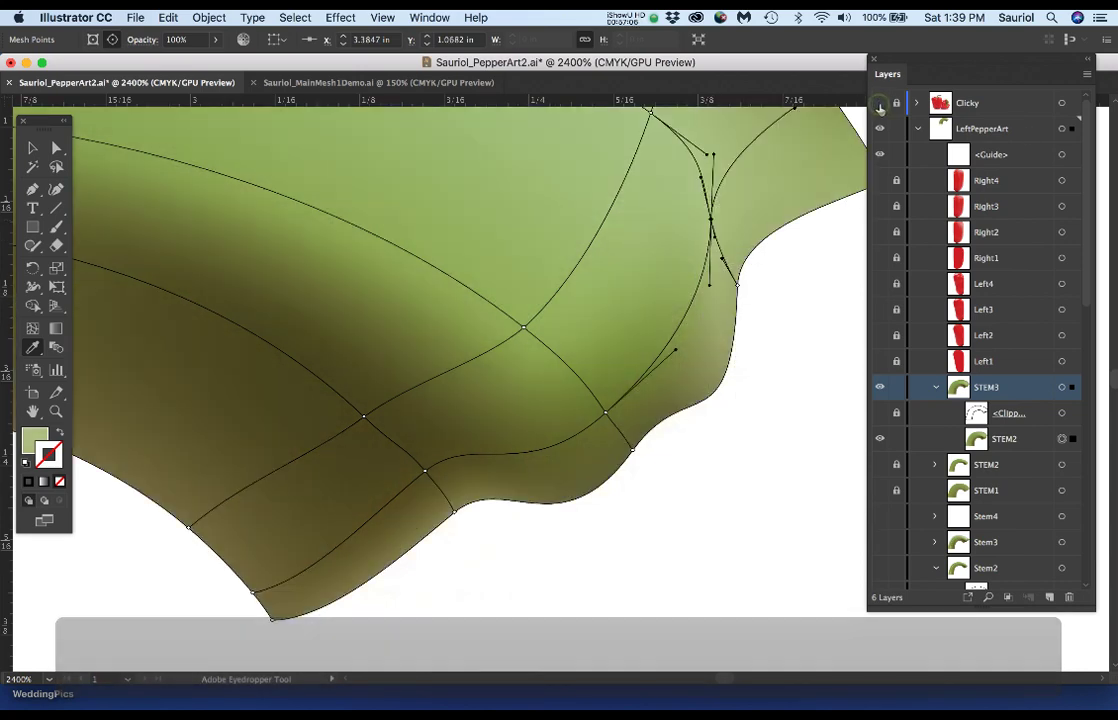
{"action": "left_click", "coordinate": [880, 104]}
{"action": "left_click", "coordinate": [880, 104]}
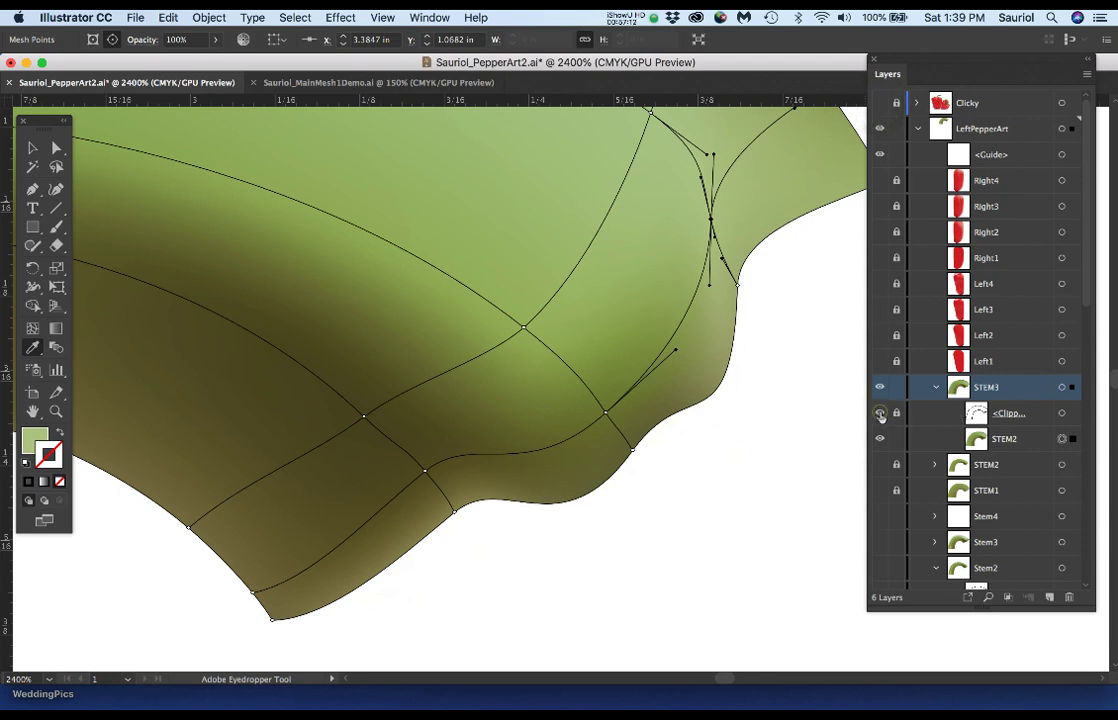
{"action": "left_click", "coordinate": [880, 414]}
{"action": "left_click", "coordinate": [880, 414]}
{"action": "left_click", "coordinate": [880, 414]}
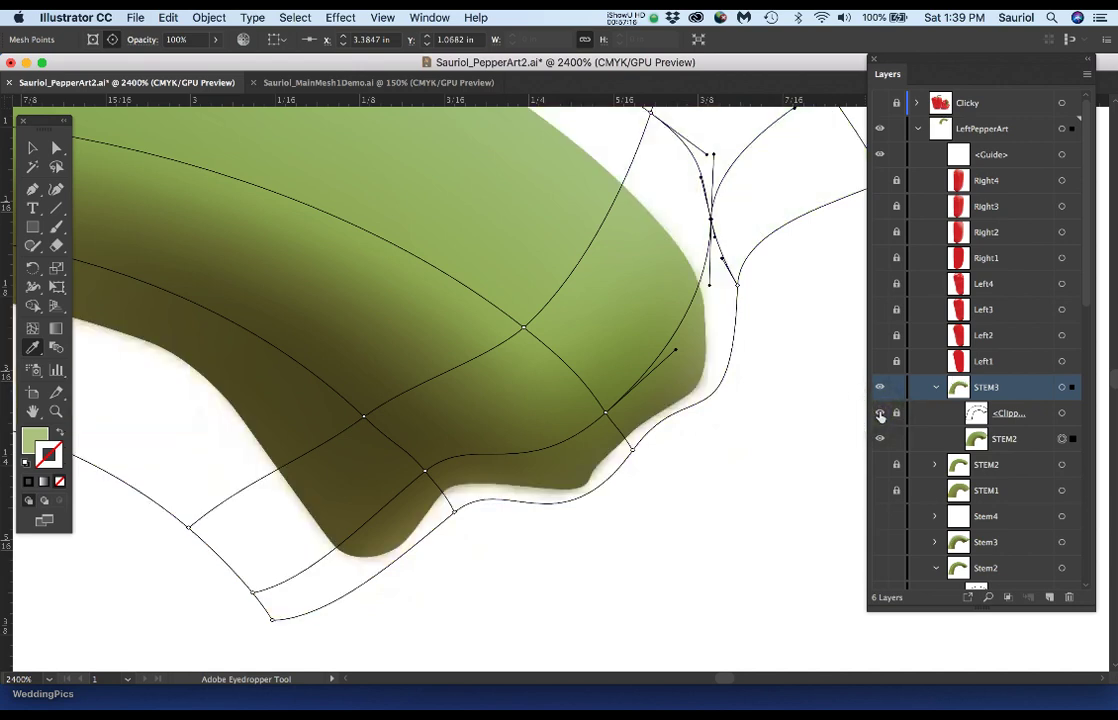
{"action": "left_click", "coordinate": [880, 414]}
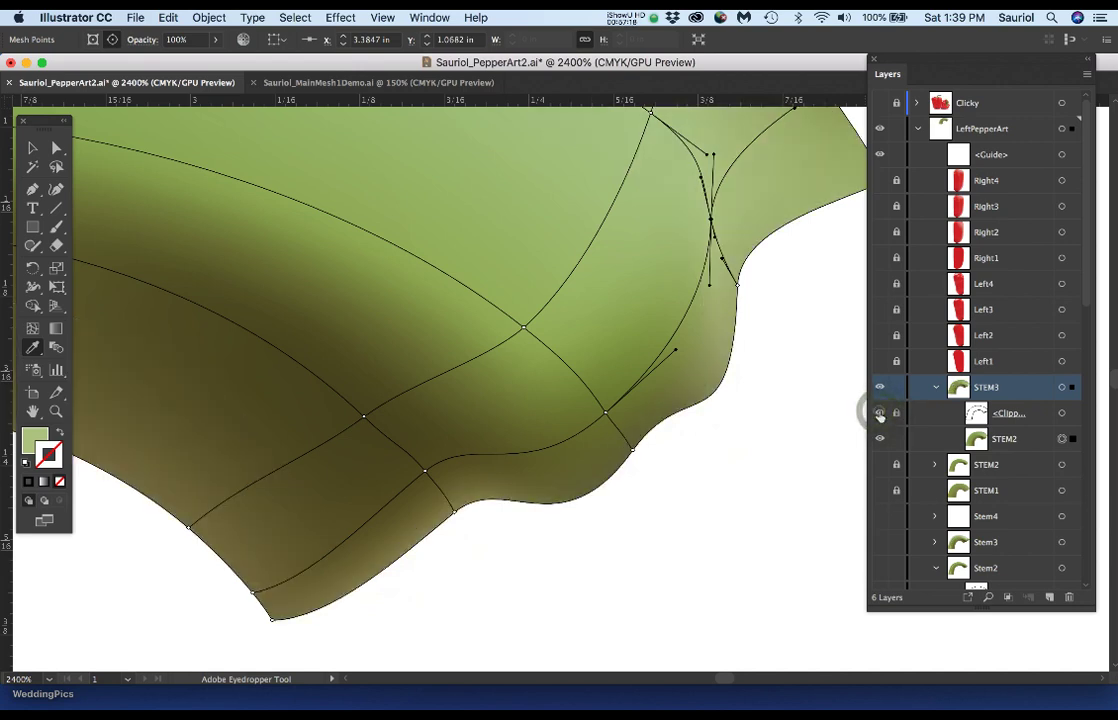
{"action": "left_click", "coordinate": [880, 414]}
{"action": "scroll", "coordinate": [678, 420], "scroll_direction": "down", "scroll_amount": 1}
{"action": "scroll", "coordinate": [678, 420], "scroll_direction": "down", "scroll_amount": 1}
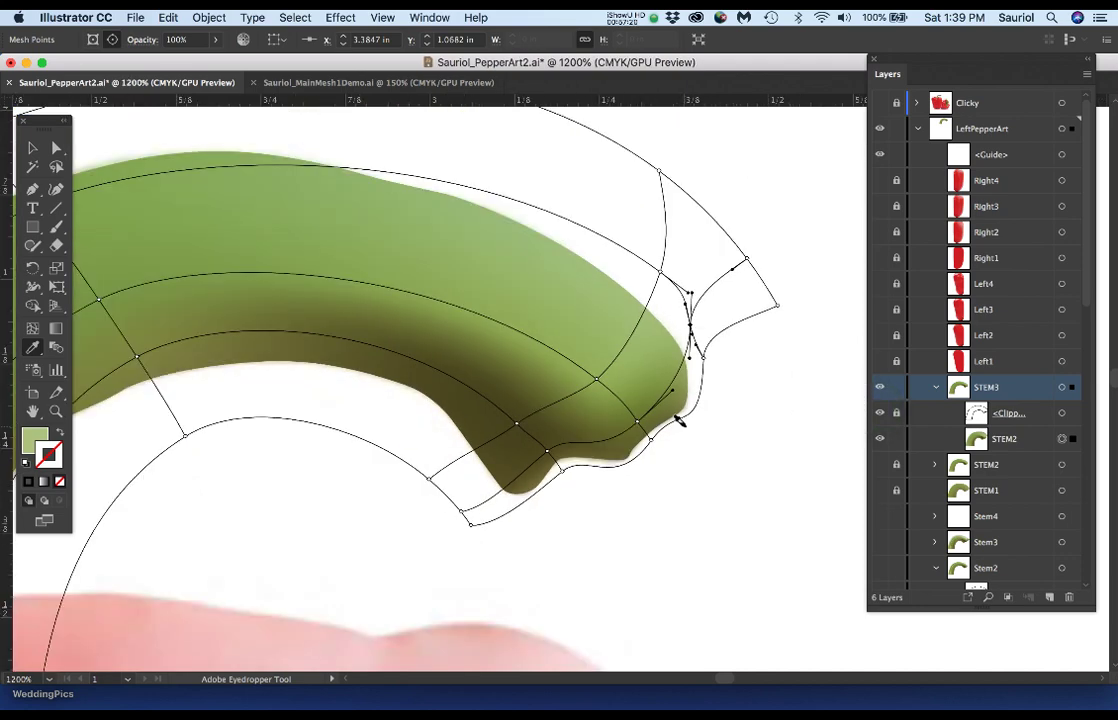
{"action": "scroll", "coordinate": [678, 420], "scroll_direction": "down", "scroll_amount": 1}
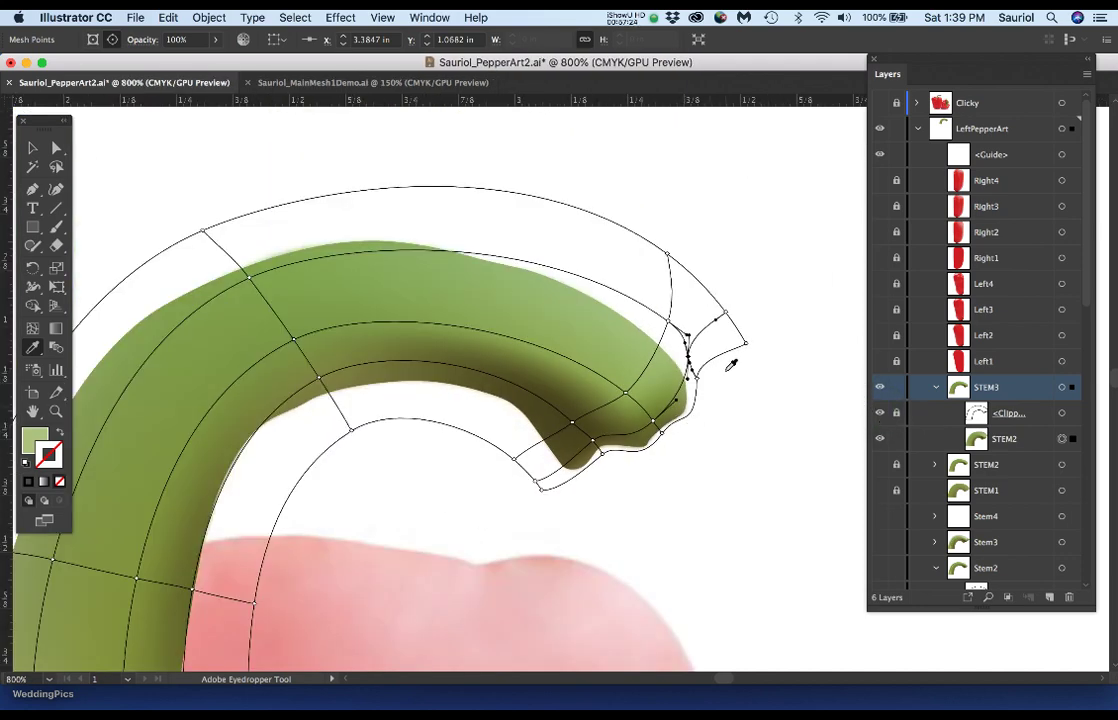
{"action": "key", "text": "u"}
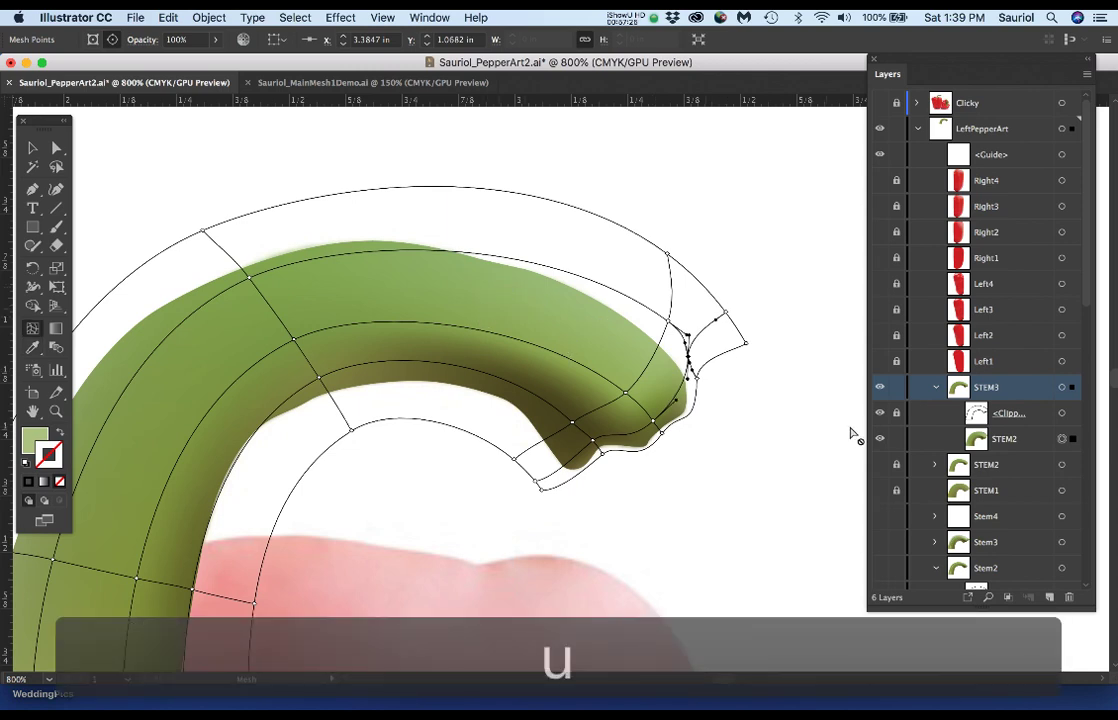
{"action": "left_click", "coordinate": [231, 258]}
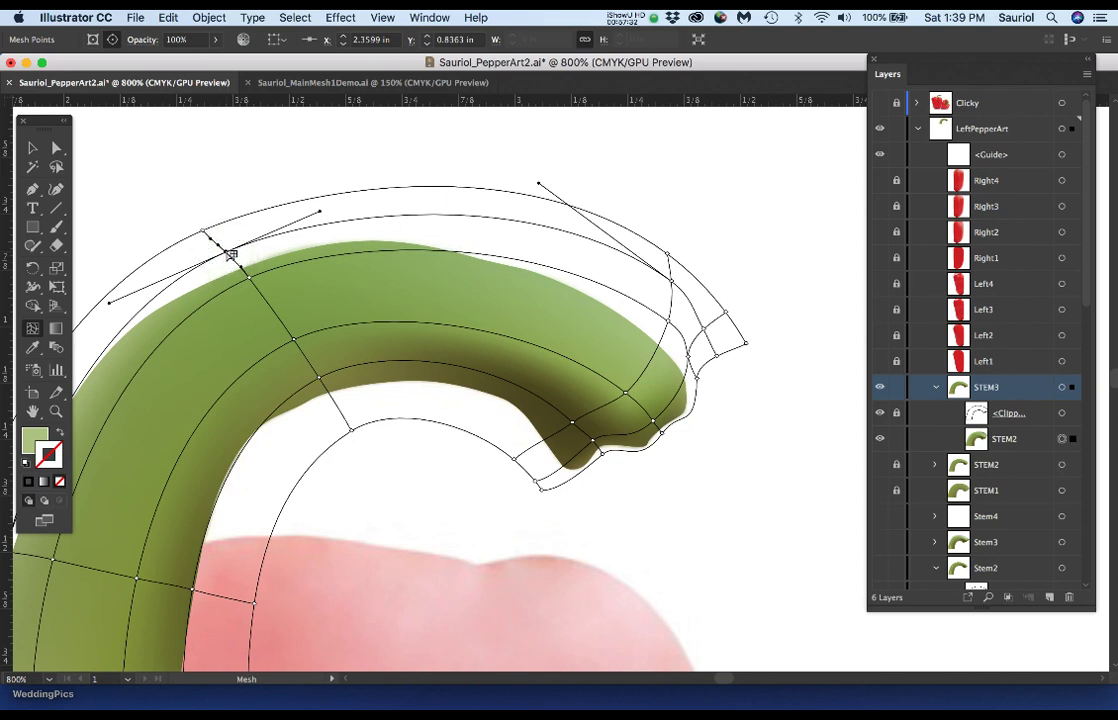
{"action": "key", "text": "cmd+z"}
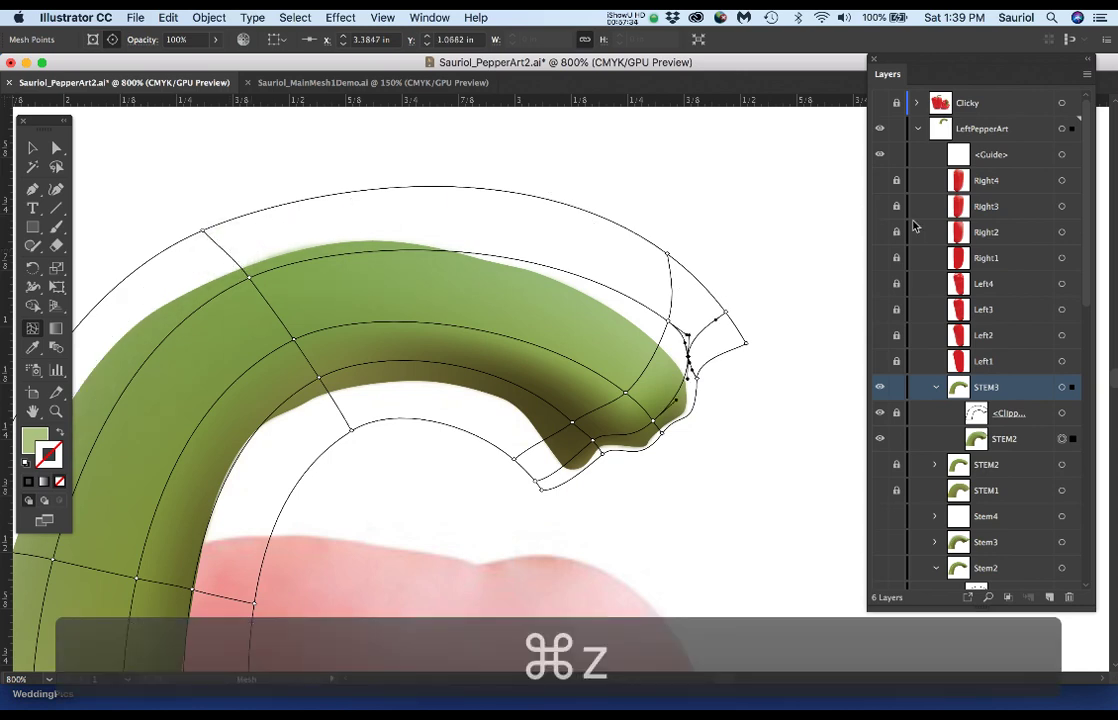
Show the Clicky layer, shift the middle mesh point near the cut end outward, and raise its handle to arch the lengthwise line.
{"action": "left_click", "coordinate": [880, 102]}
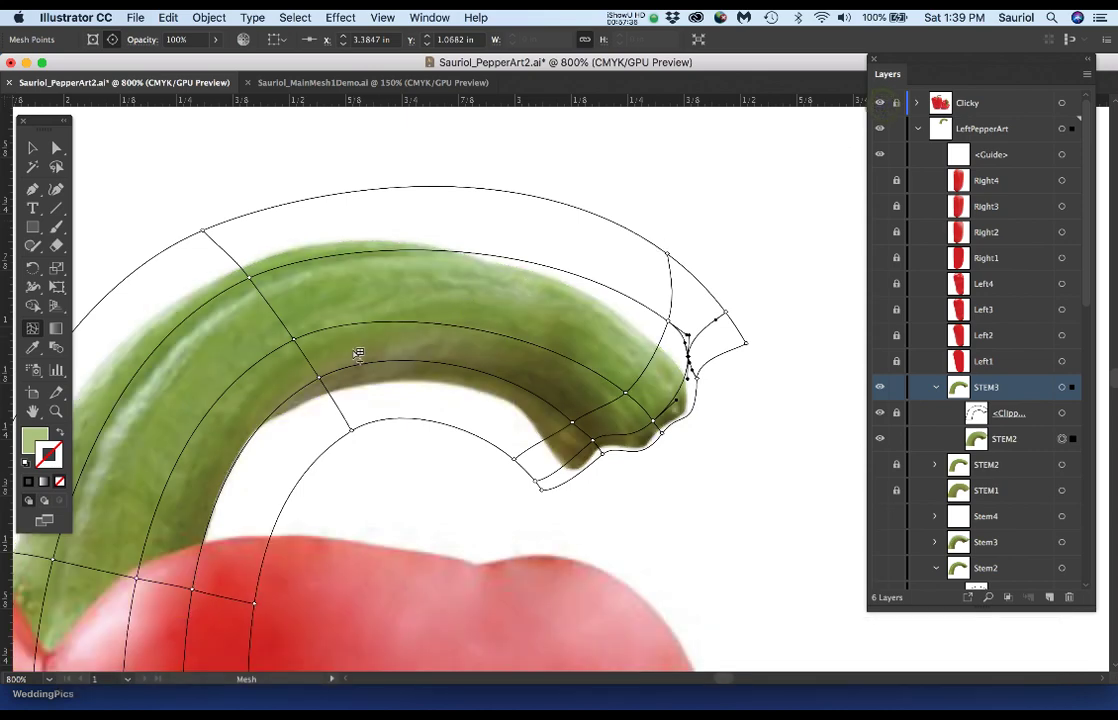
{"action": "scroll", "coordinate": [335, 338], "scroll_direction": "up", "scroll_amount": 1}
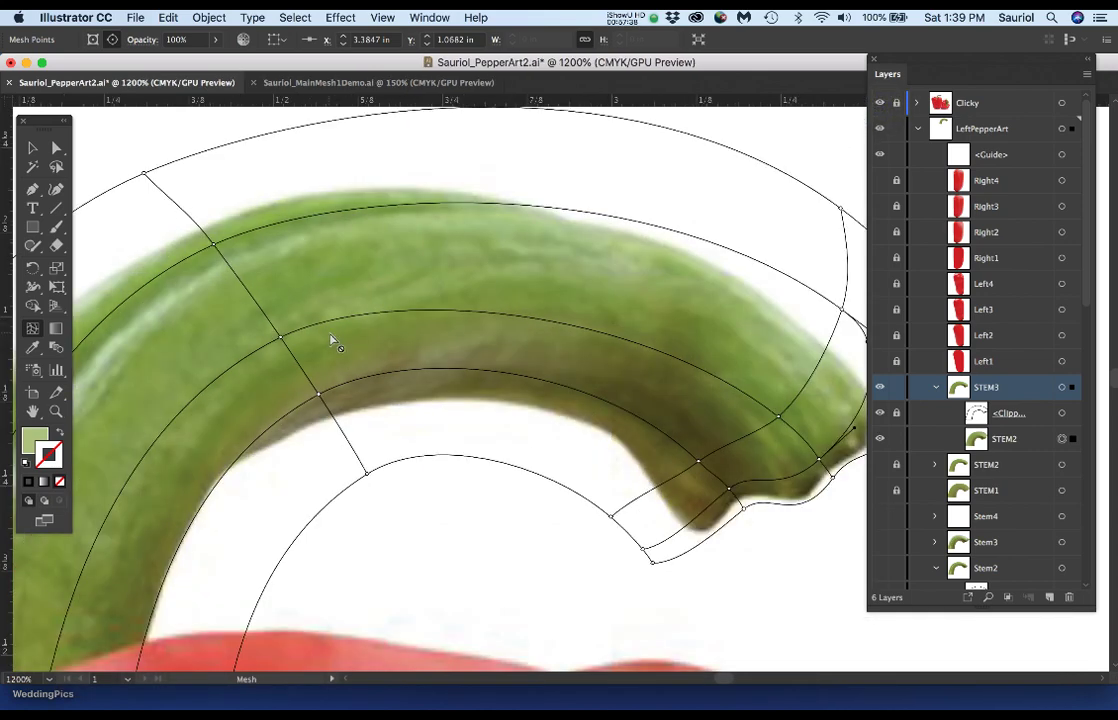
{"action": "scroll", "coordinate": [352, 348], "scroll_direction": "down", "scroll_amount": 1}
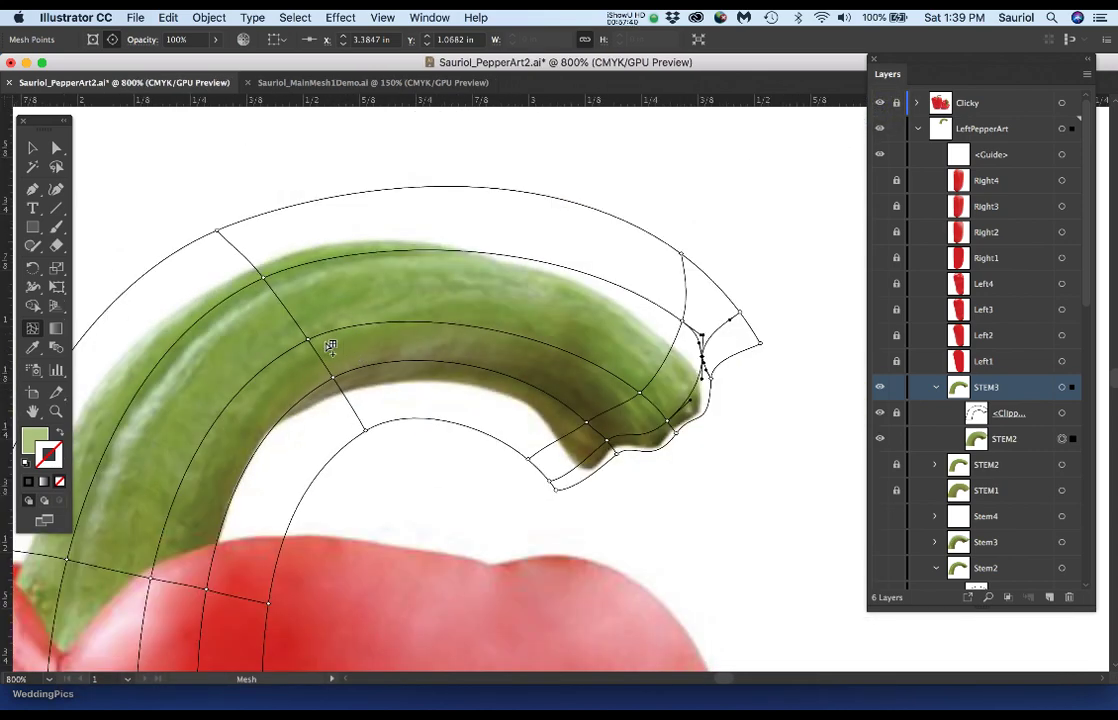
{"action": "left_click", "coordinate": [641, 395]}
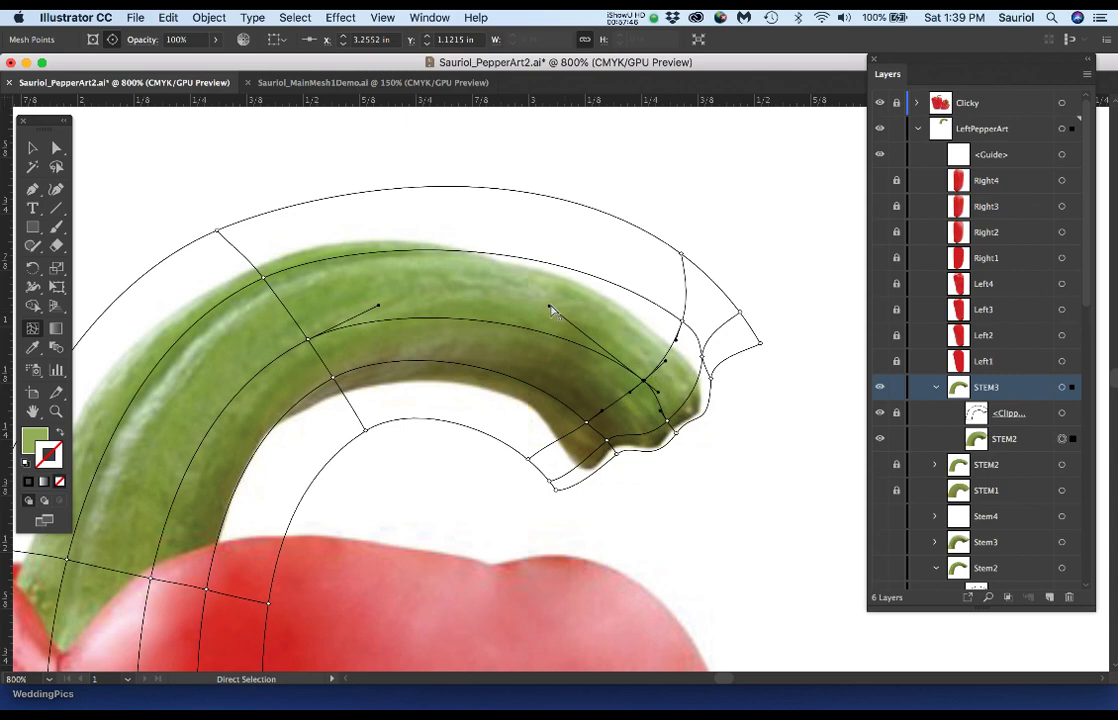
{"action": "left_click_drag", "start_coordinate": [549, 305], "coordinate": [542, 277]}
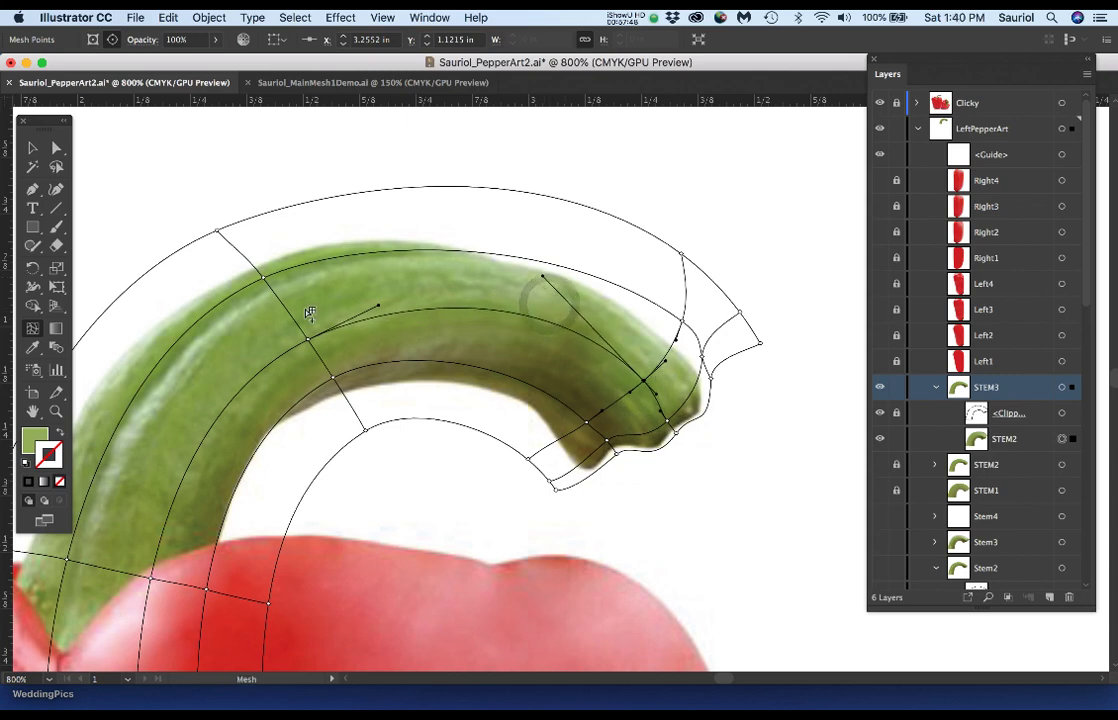
With the Mesh tool, add lengthwise lines along the highlight, its inner edge and the stem's outer edge, plus a cross line through the bend.
{"action": "key", "text": "super+equal"}
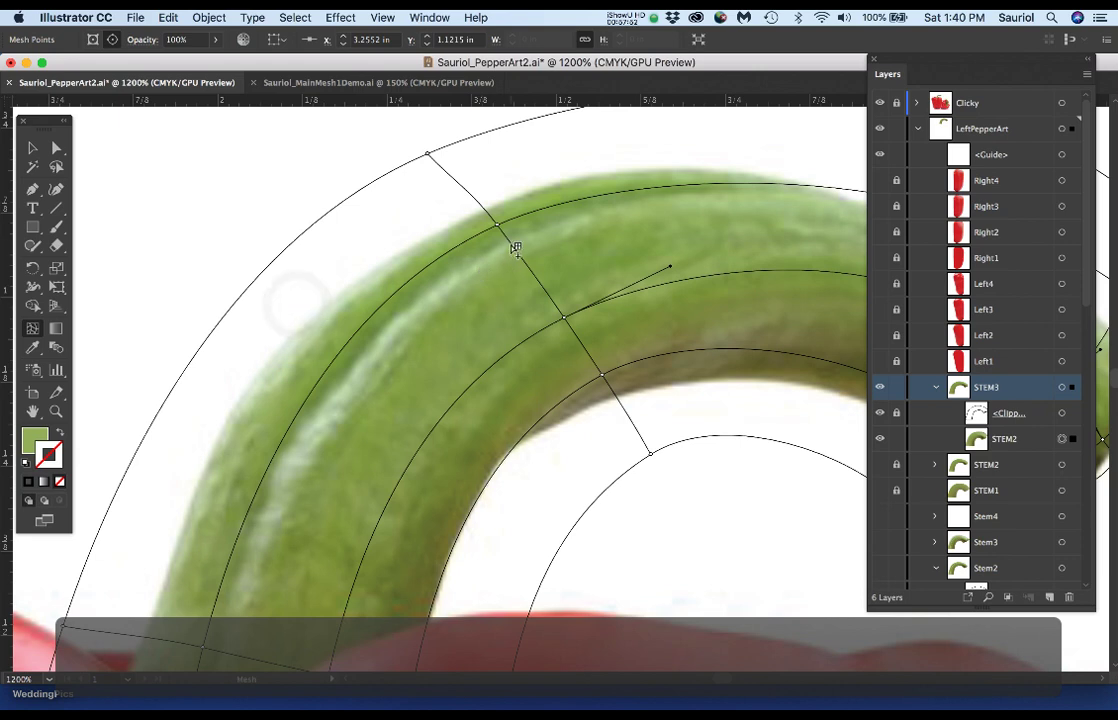
{"action": "left_click", "coordinate": [511, 242]}
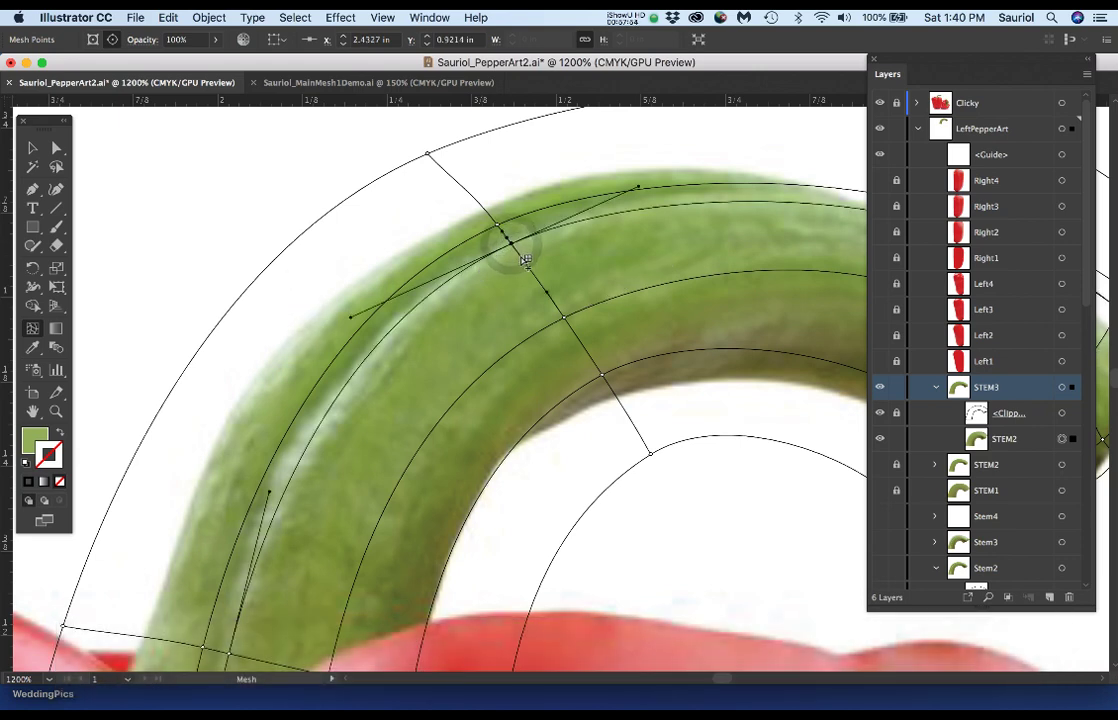
{"action": "left_click_drag", "start_coordinate": [531, 264], "coordinate": [525, 258]}
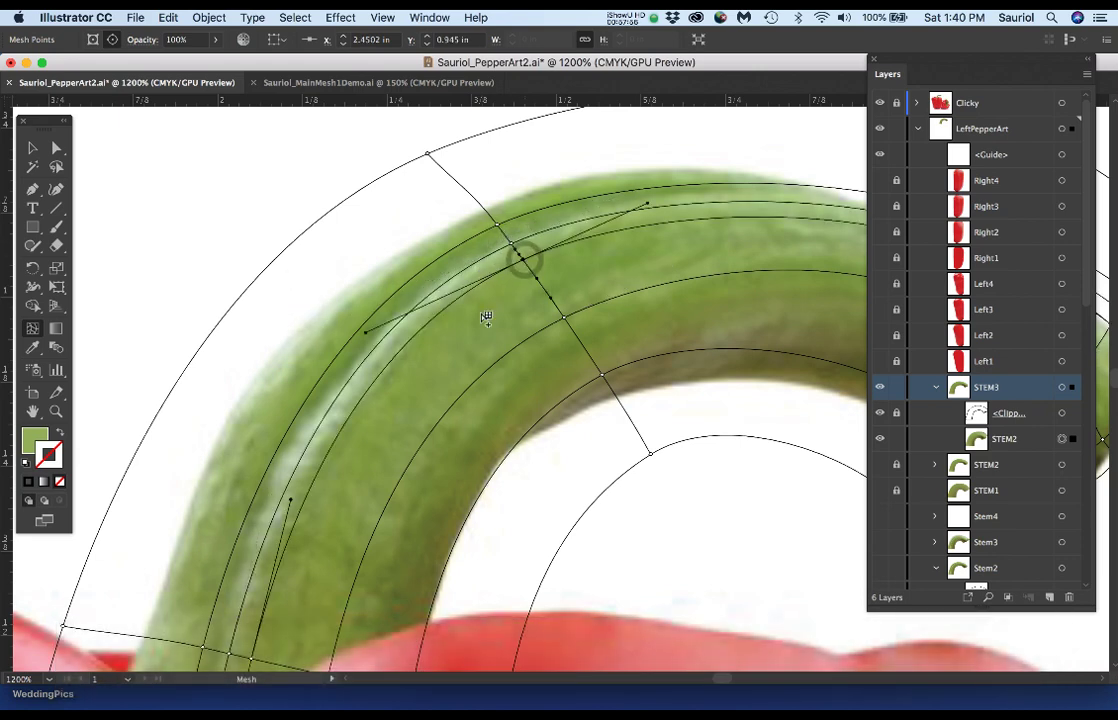
{"action": "left_click", "coordinate": [396, 348]}
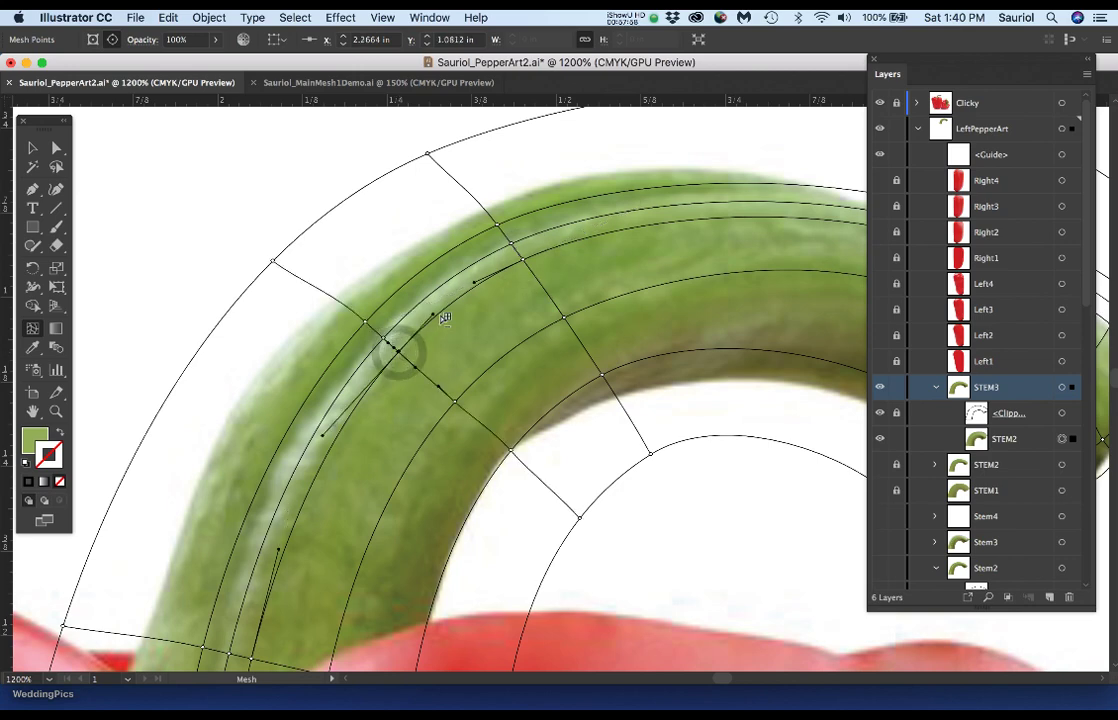
{"action": "scroll", "coordinate": [449, 314], "scroll_direction": "up", "scroll_amount": 1}
{"action": "scroll", "coordinate": [466, 356], "scroll_direction": "up", "scroll_amount": 3}
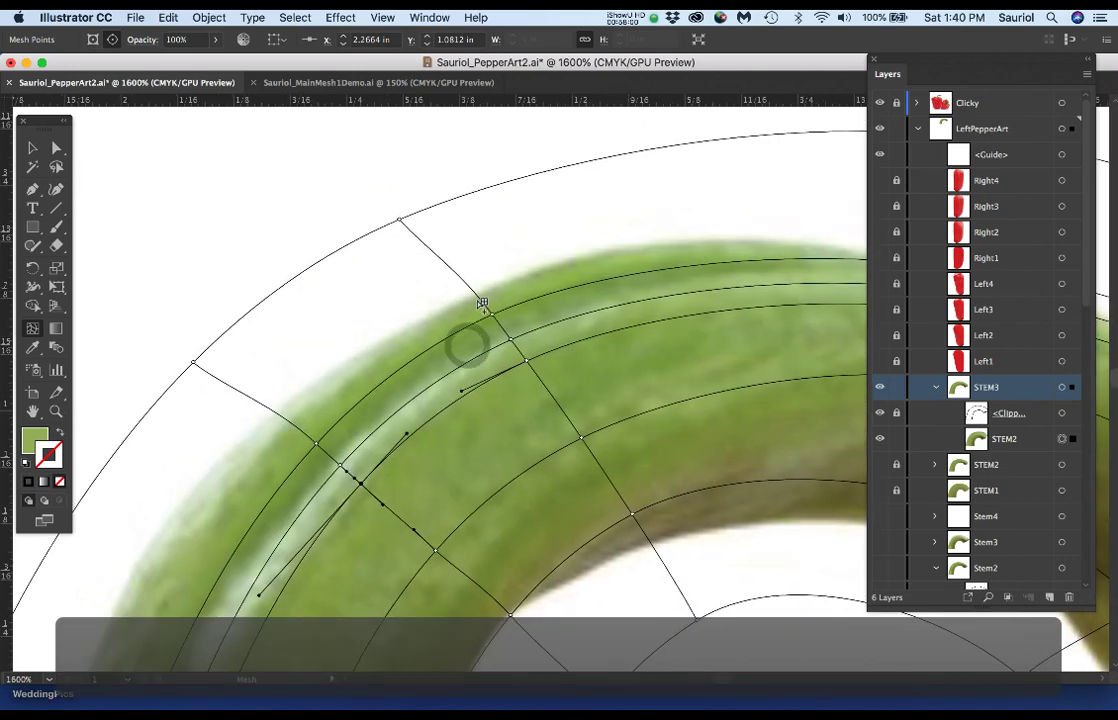
{"action": "left_click", "coordinate": [476, 293]}
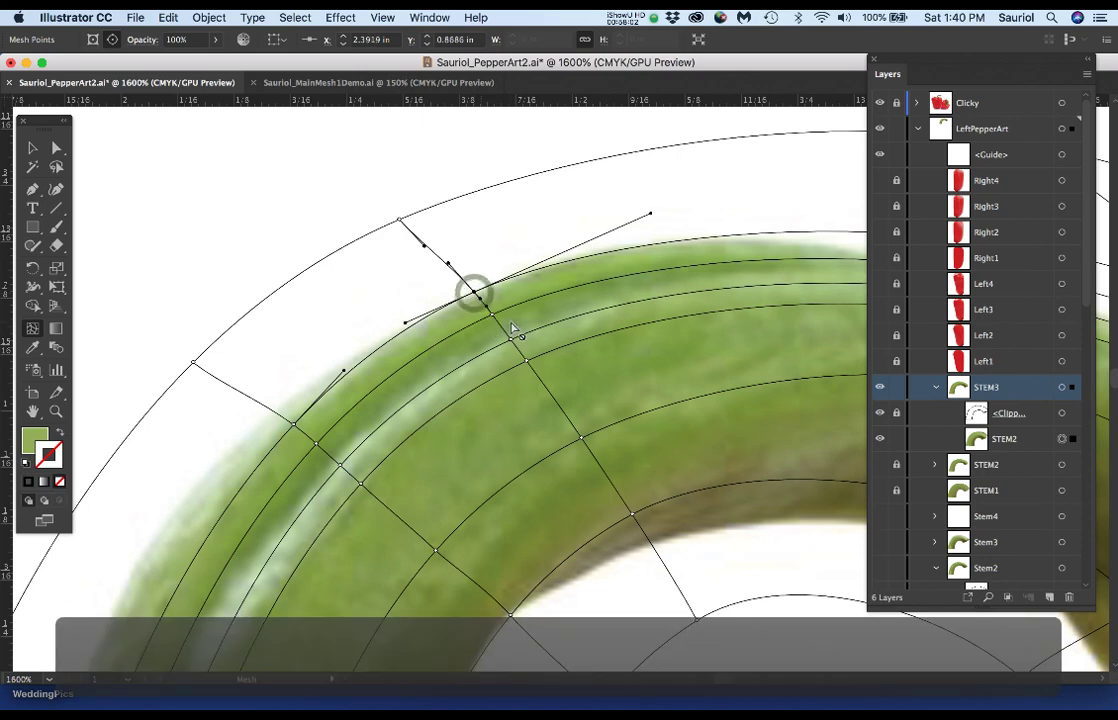
Use the Eyedropper to color the new mesh points across the bend with the photo's edge, highlight and inner greens.
{"action": "scroll", "coordinate": [512, 331], "scroll_direction": "up", "scroll_amount": 1}
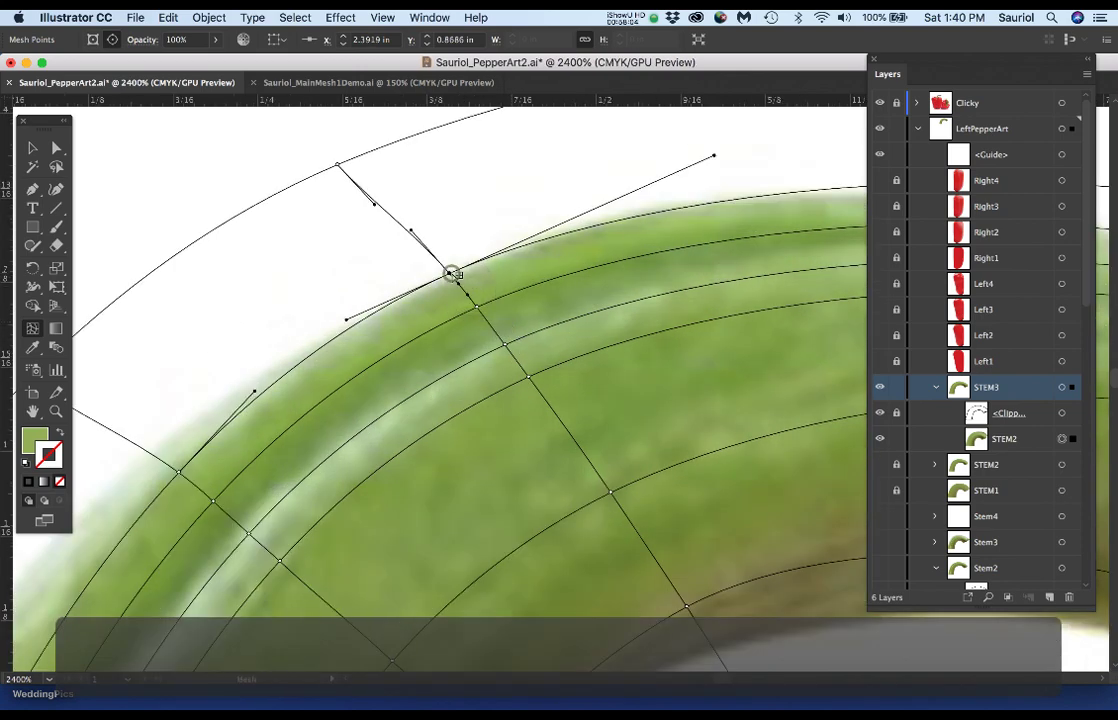
{"action": "key", "text": "i"}
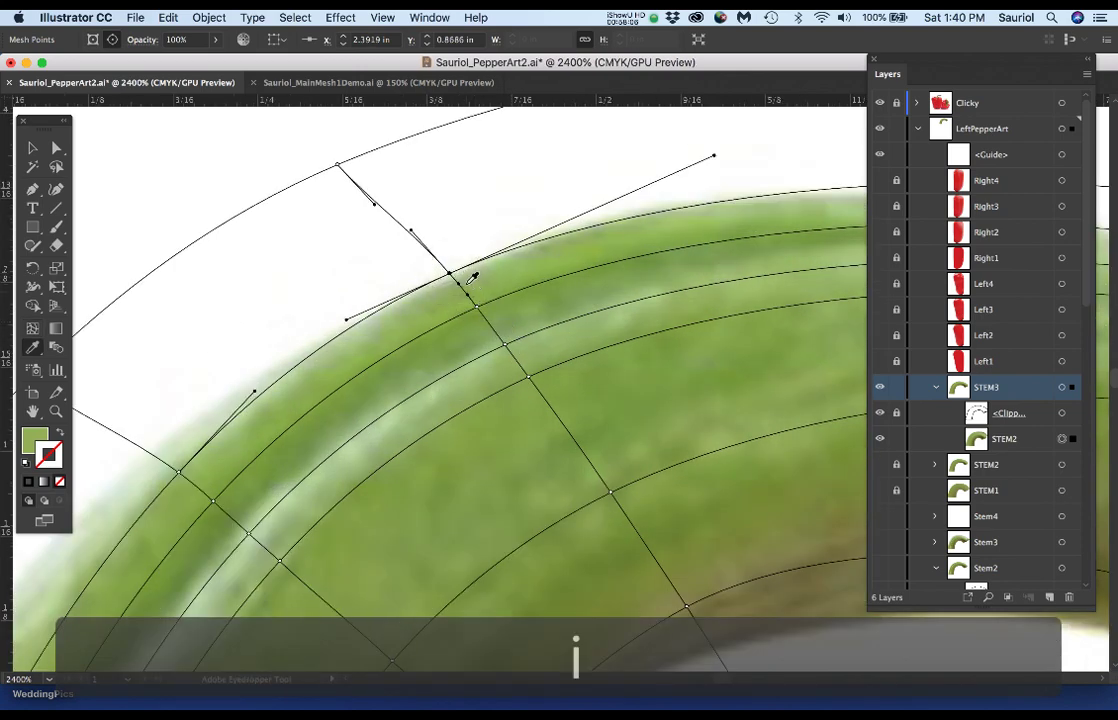
{"action": "left_click_drag", "start_coordinate": [464, 280], "coordinate": [505, 347]}
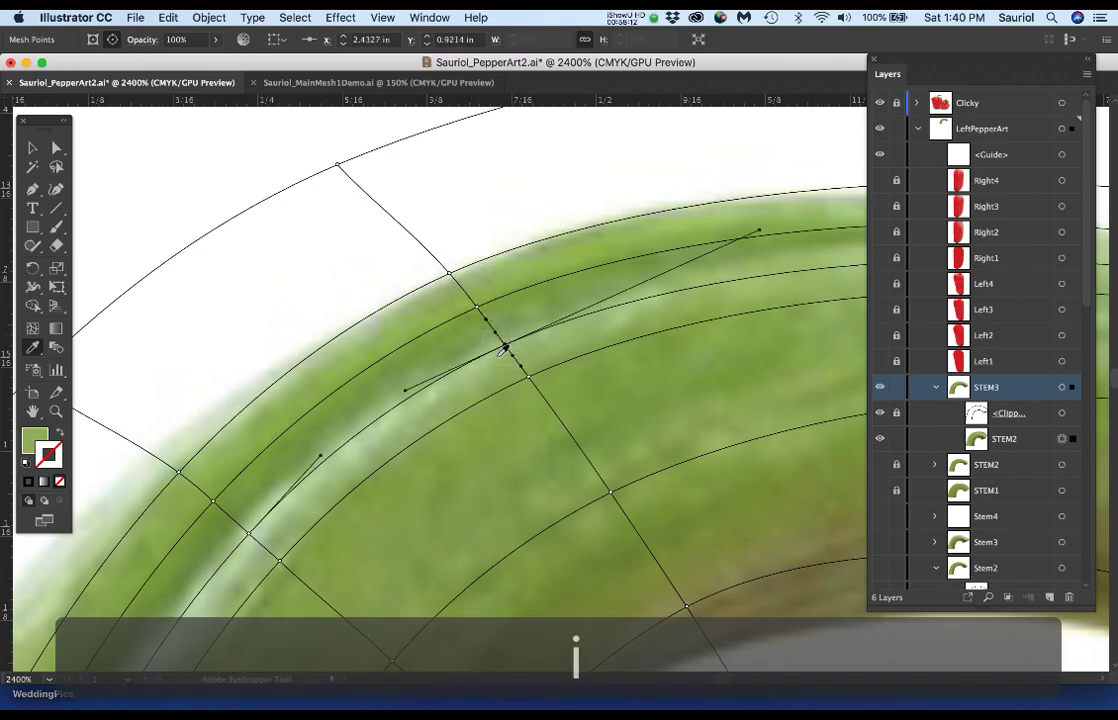
{"action": "left_click", "coordinate": [435, 393]}
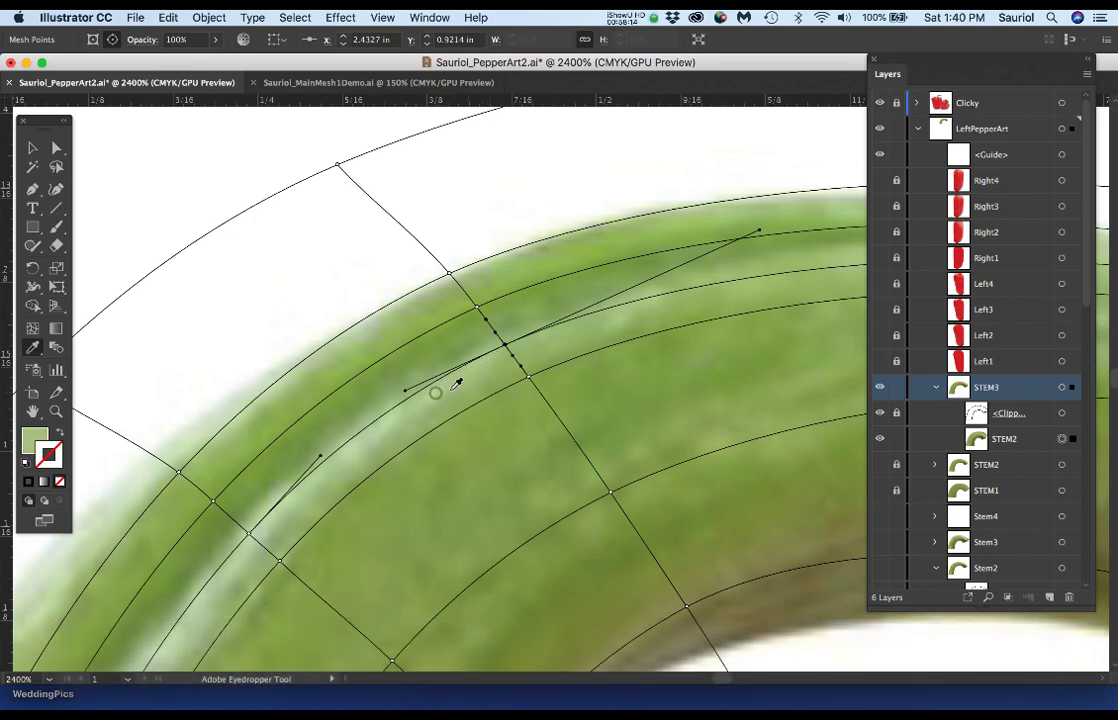
{"action": "left_click", "coordinate": [527, 376]}
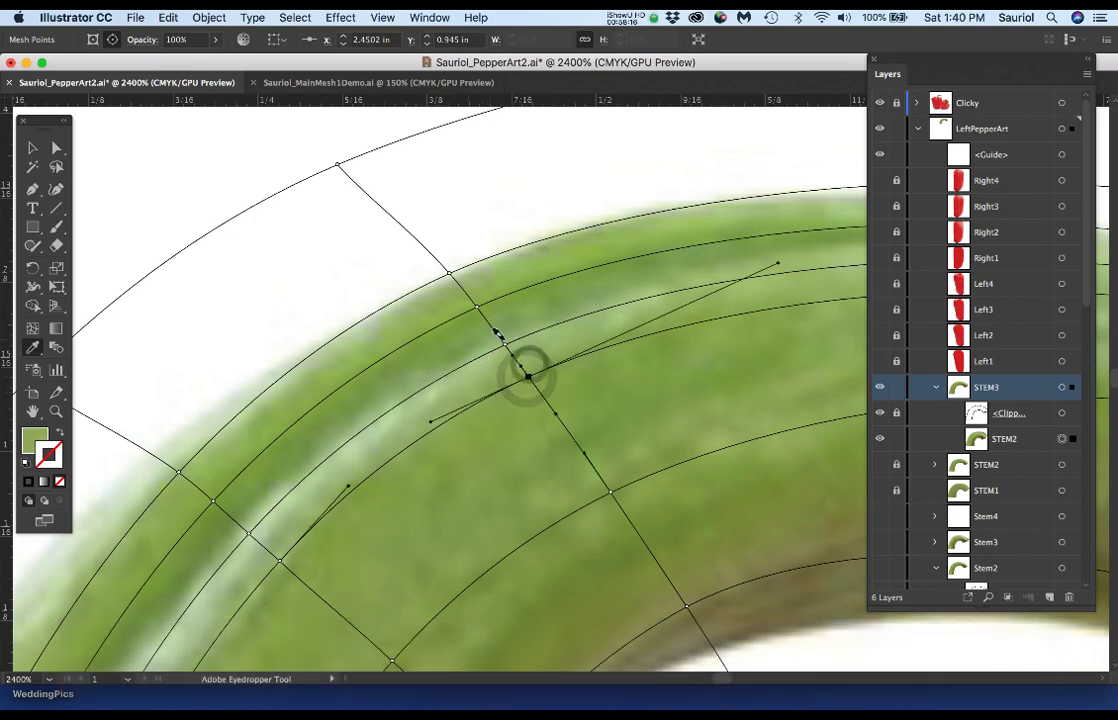
Nudge the highlight's mesh point slightly, hide the Clicky layer, and bend the cross line's handles between the highlight and the line above it.
{"action": "key", "text": "super+equal"}
{"action": "left_click", "coordinate": [484, 371], "text": "super"}
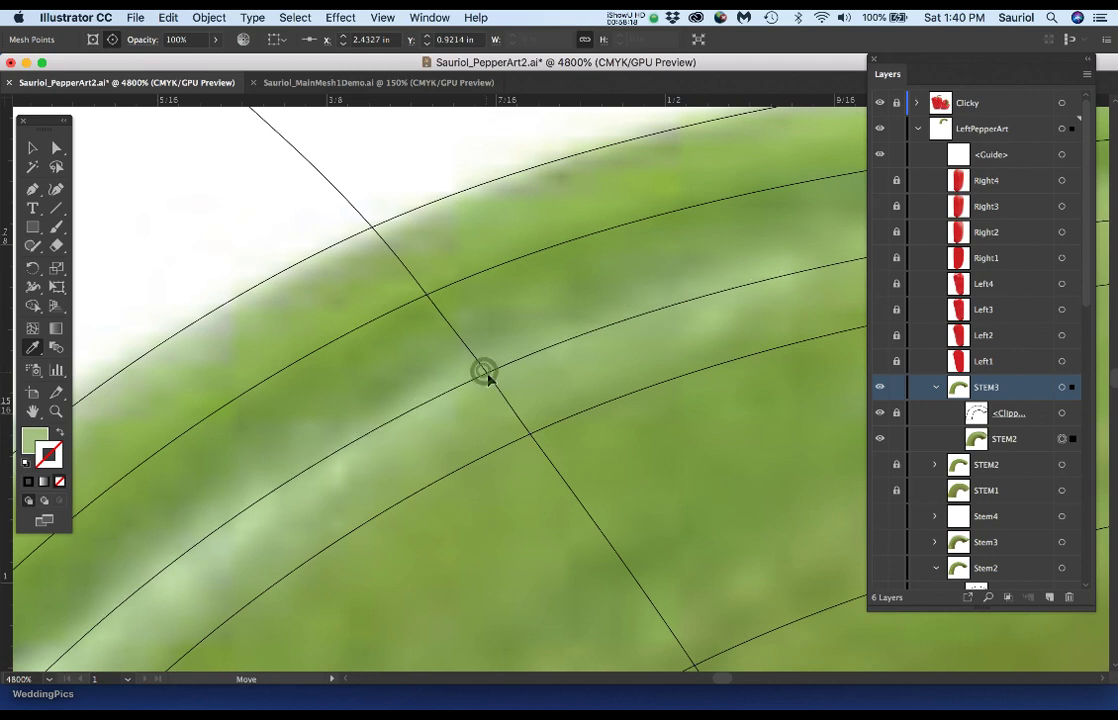
{"action": "left_click_drag", "start_coordinate": [476, 370], "coordinate": [474, 376]}
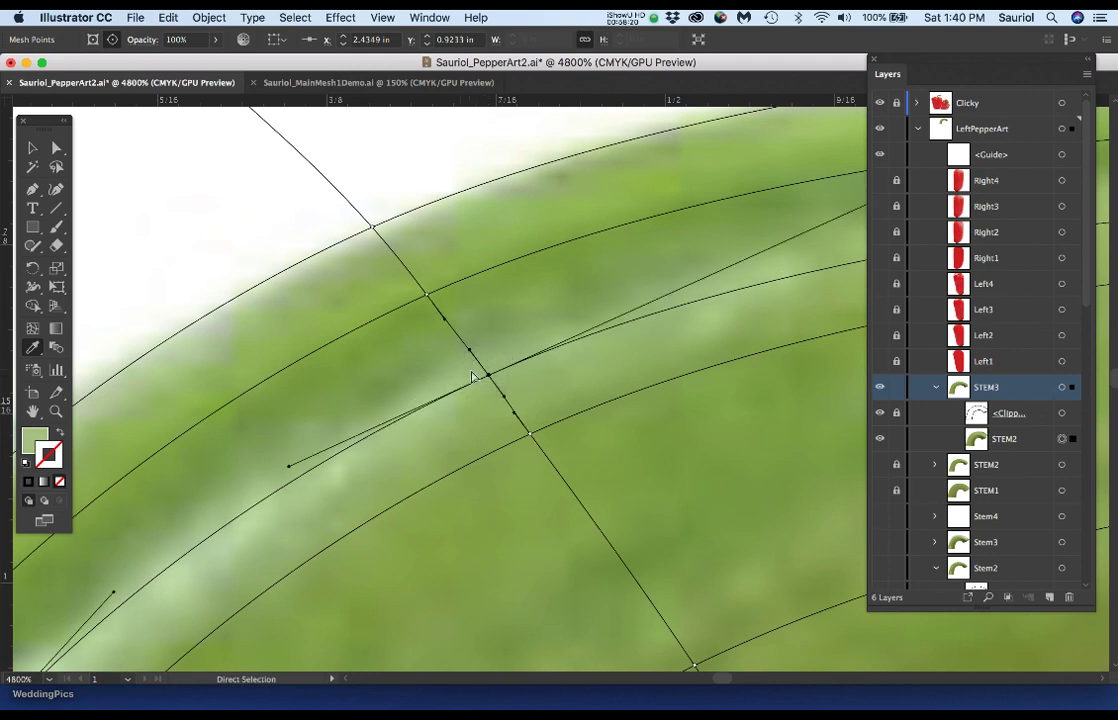
{"action": "left_click", "coordinate": [879, 103]}
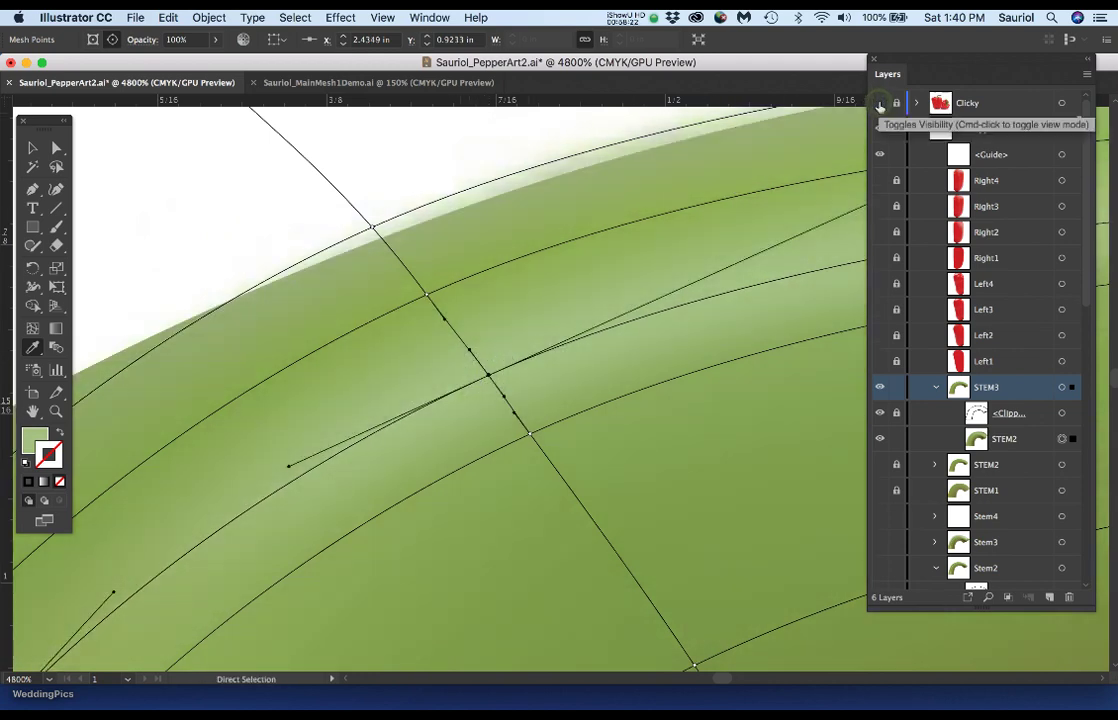
{"action": "left_click", "coordinate": [879, 103]}
{"action": "left_click", "coordinate": [879, 103]}
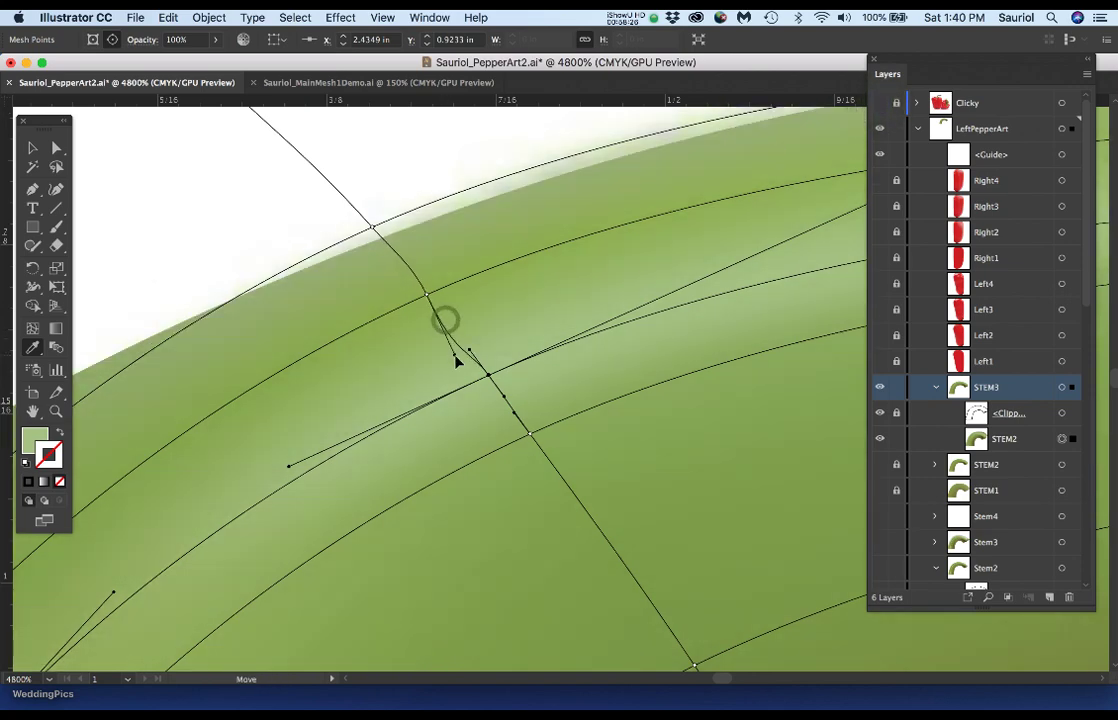
{"action": "mouse_move", "coordinate": [457, 362]}
{"action": "left_mouse_down"}
{"action": "mouse_move", "coordinate": [463, 350]}
{"action": "mouse_move", "coordinate": [459, 365]}
{"action": "left_mouse_up"}
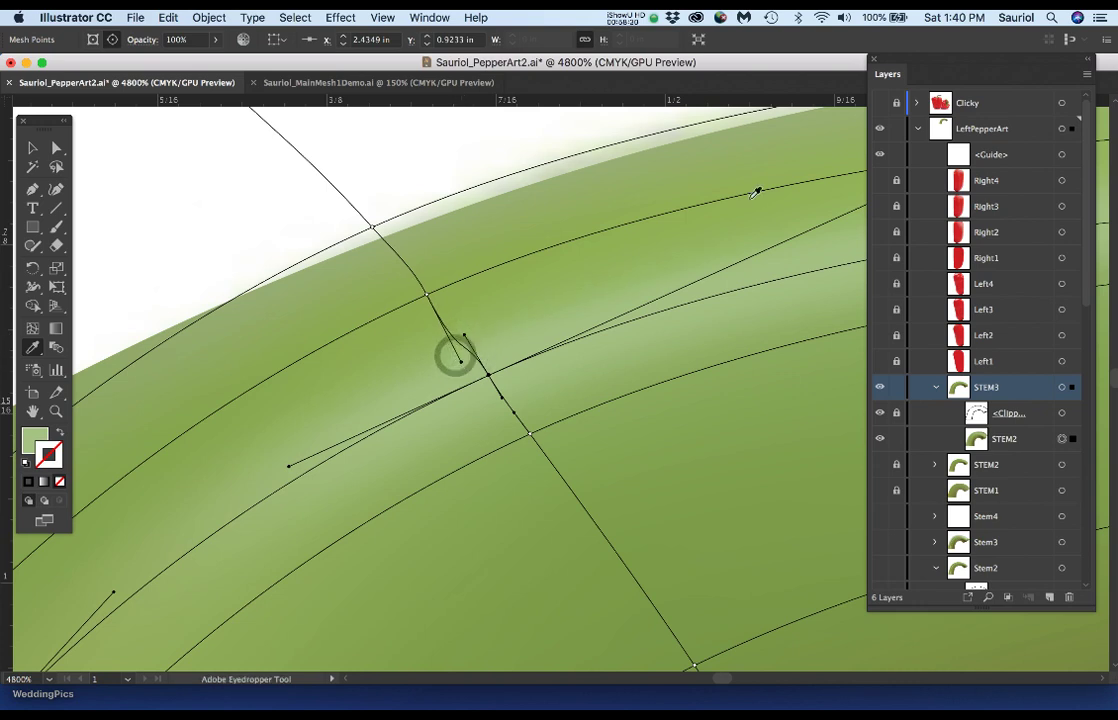
Show the Clicky layer, add a lengthwise mesh line just outside the bend's highlight, color its point with the photo's adjacent green, and hide Clicky.
{"action": "left_click", "coordinate": [879, 103]}
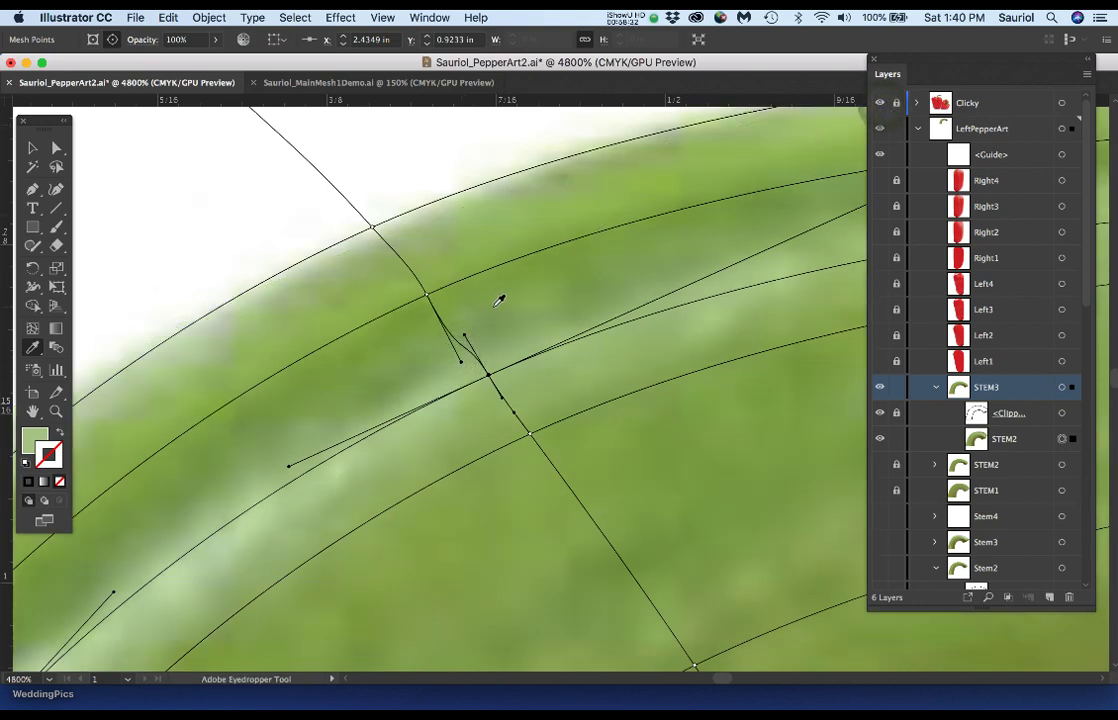
{"action": "key", "text": "u"}
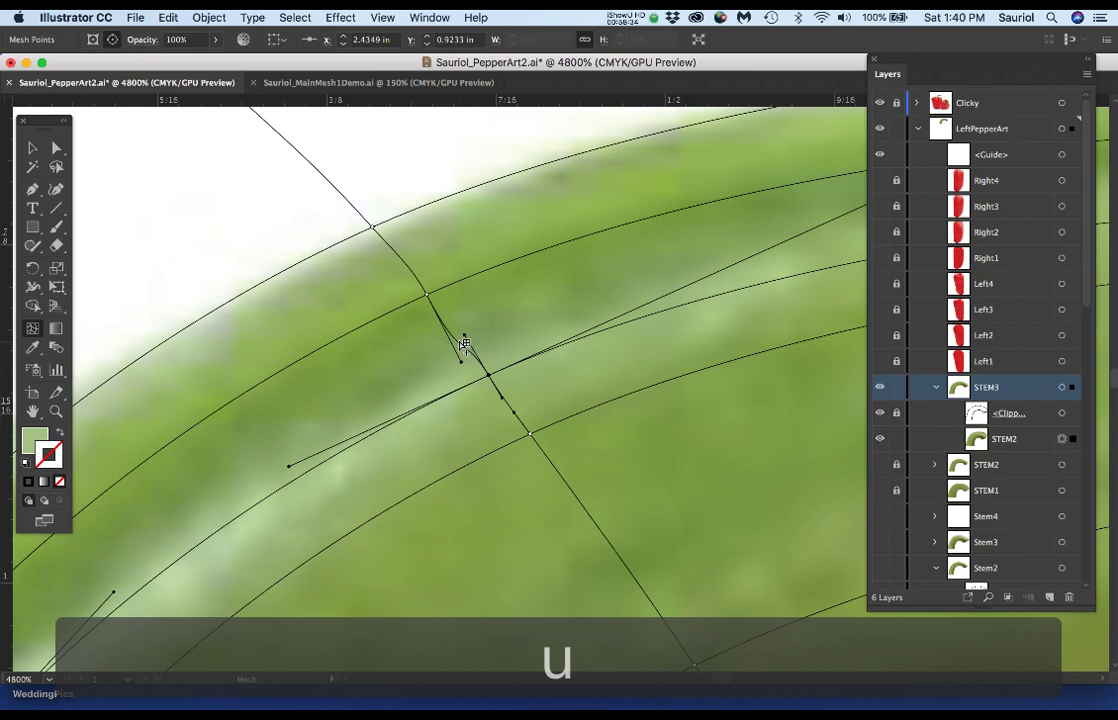
{"action": "left_click_drag", "start_coordinate": [457, 337], "coordinate": [462, 346]}
{"action": "key", "text": "i"}
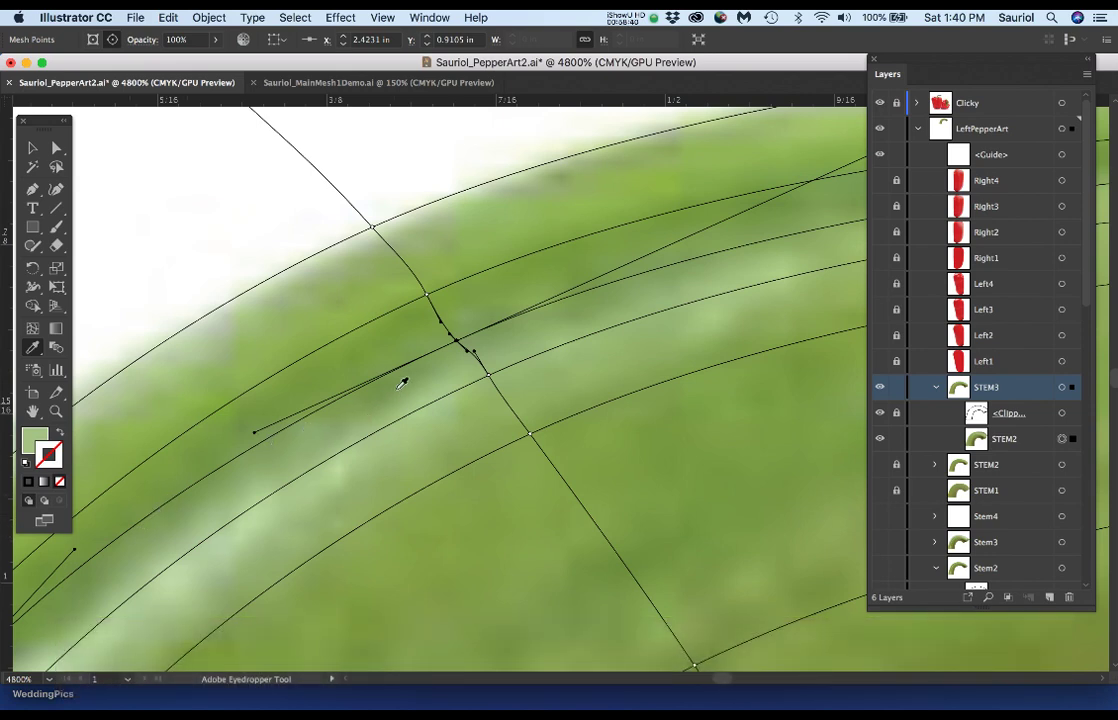
{"action": "left_click", "coordinate": [880, 103]}
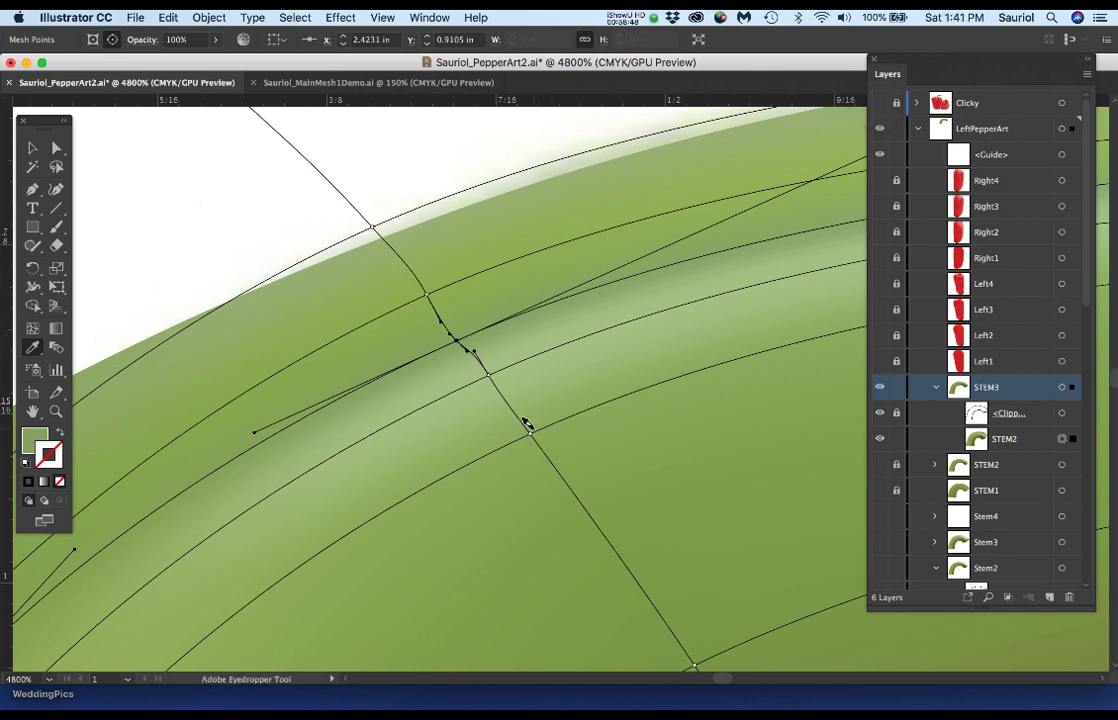
Deselect the stem mesh and compare the highlight shading along the bend with the Clicky photo.
{"action": "scroll", "coordinate": [527, 424], "scroll_direction": "down", "scroll_amount": 2}
{"action": "scroll", "coordinate": [387, 293], "scroll_direction": "down", "scroll_amount": 1}
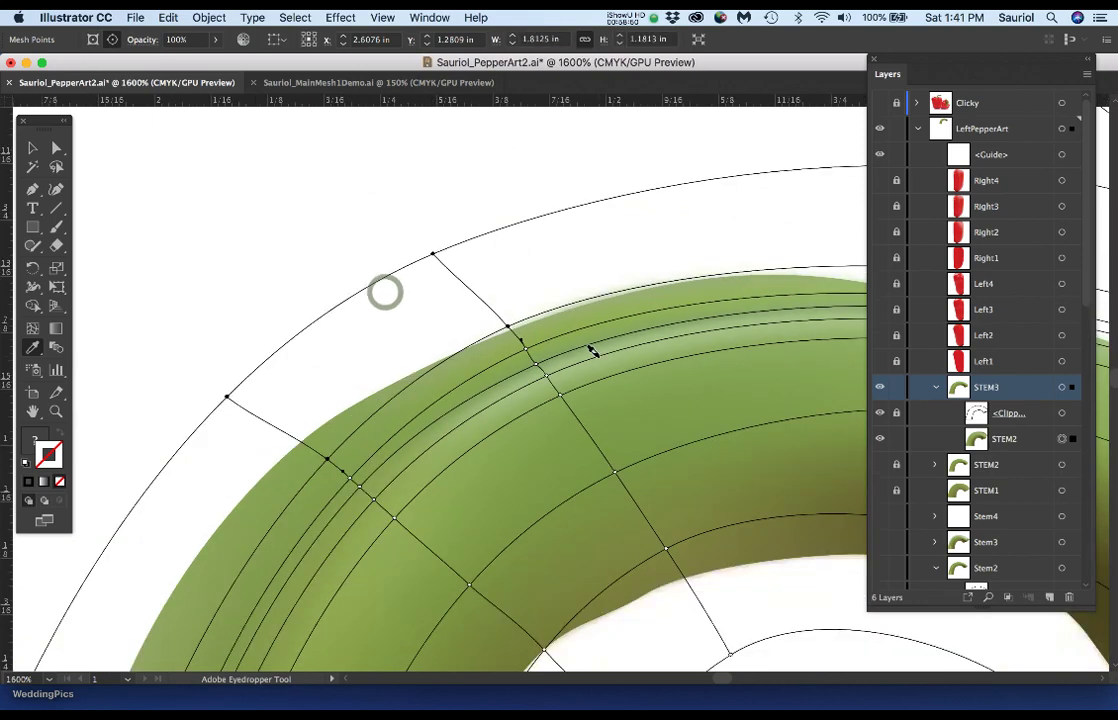
{"action": "left_click", "coordinate": [365, 210]}
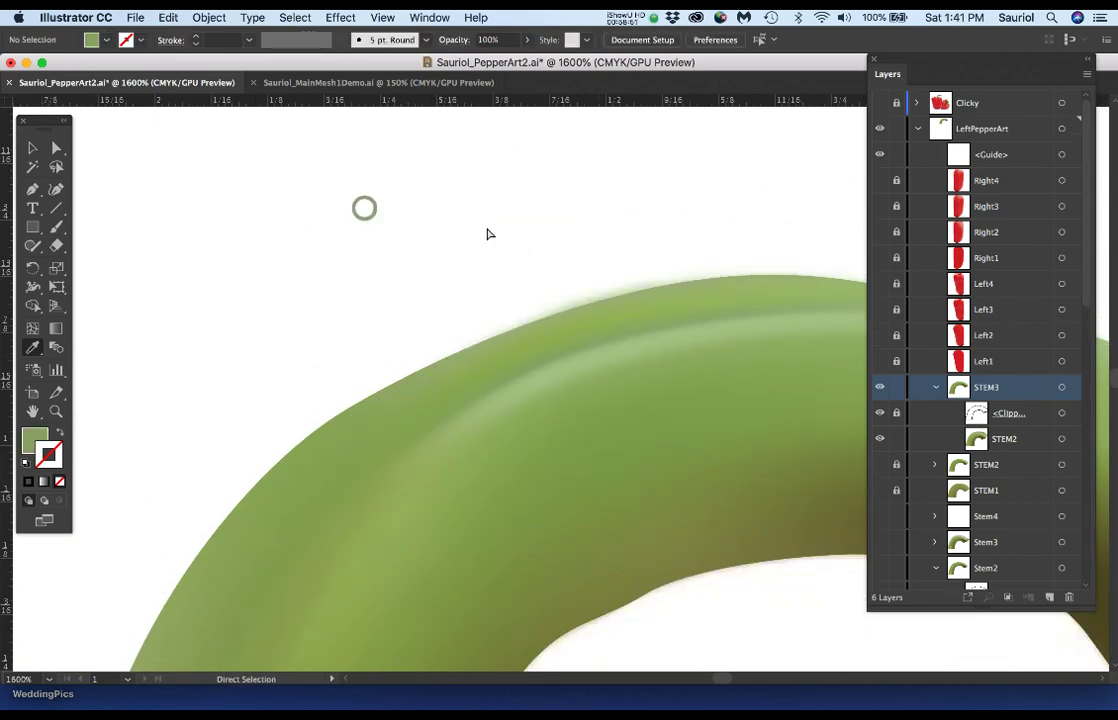
{"action": "left_click", "coordinate": [882, 104]}
{"action": "left_click", "coordinate": [882, 104]}
{"action": "left_click", "coordinate": [884, 105]}
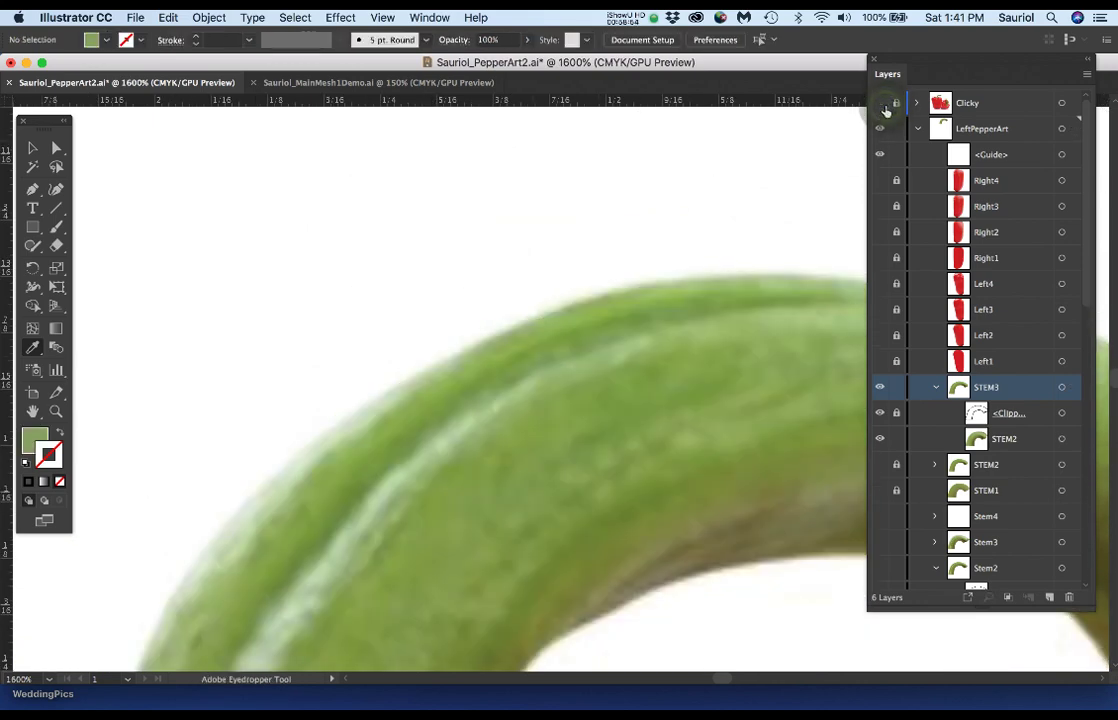
{"action": "left_click", "coordinate": [884, 105]}
{"action": "left_click_drag", "start_coordinate": [591, 380], "coordinate": [584, 242]}
{"action": "scroll", "coordinate": [489, 316], "scroll_direction": "down", "scroll_amount": 1}
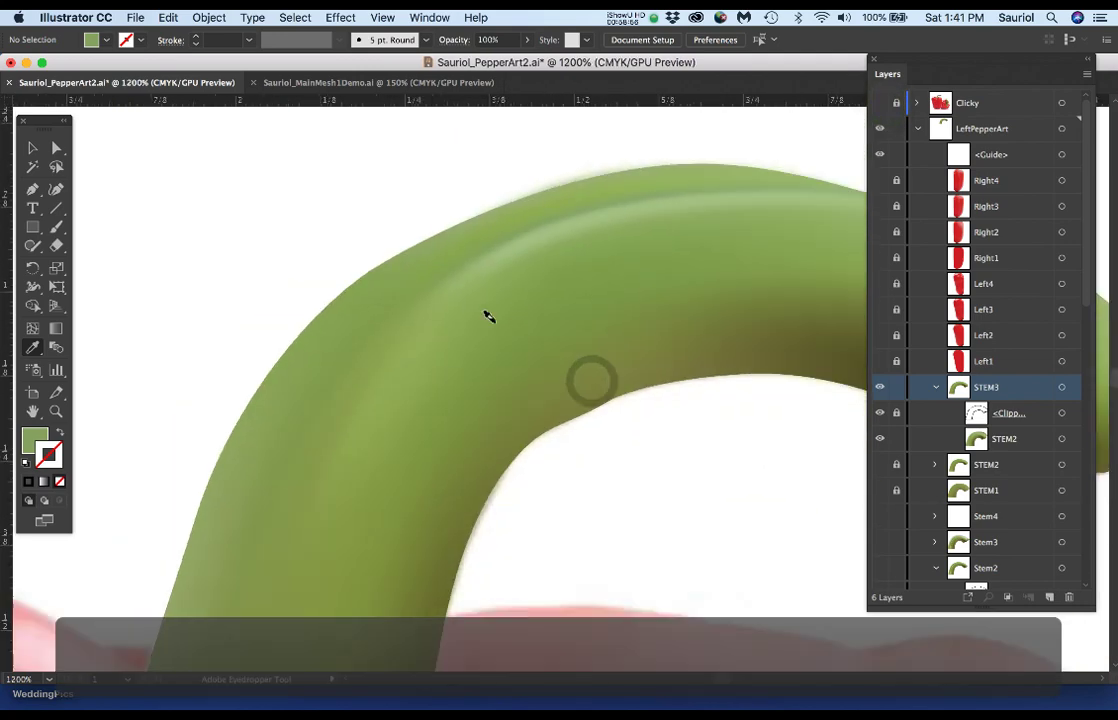
Show the Clicky layer and color the mesh points on the lower stem's cross line with greens sampled from the photo beside them.
{"action": "left_click", "coordinate": [494, 322], "text": "super"}
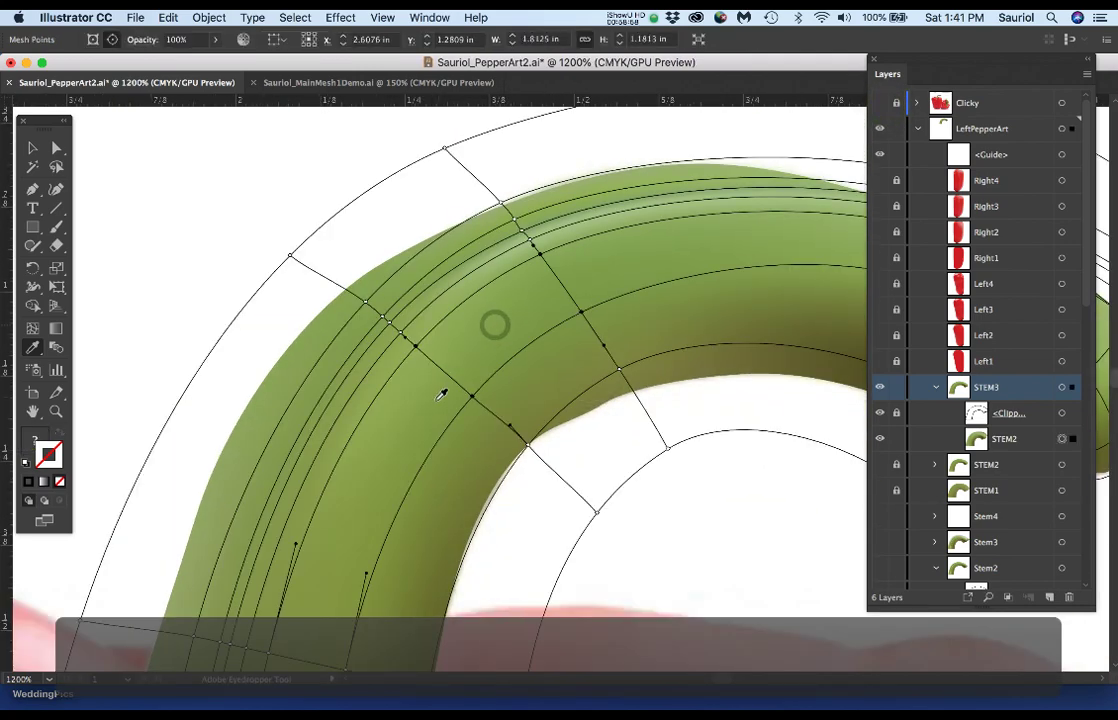
{"action": "left_click_drag", "start_coordinate": [433, 398], "coordinate": [487, 232]}
{"action": "left_click_drag", "start_coordinate": [453, 348], "coordinate": [469, 331]}
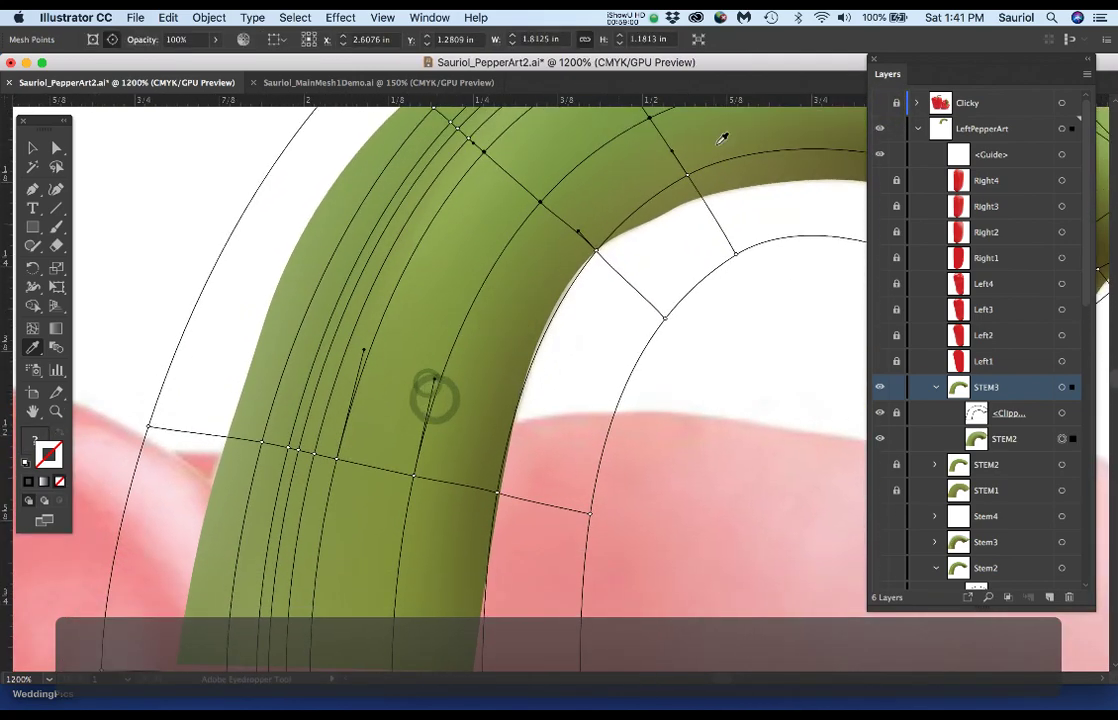
{"action": "left_click", "coordinate": [880, 102]}
{"action": "scroll", "coordinate": [275, 445], "scroll_direction": "up", "scroll_amount": 2}
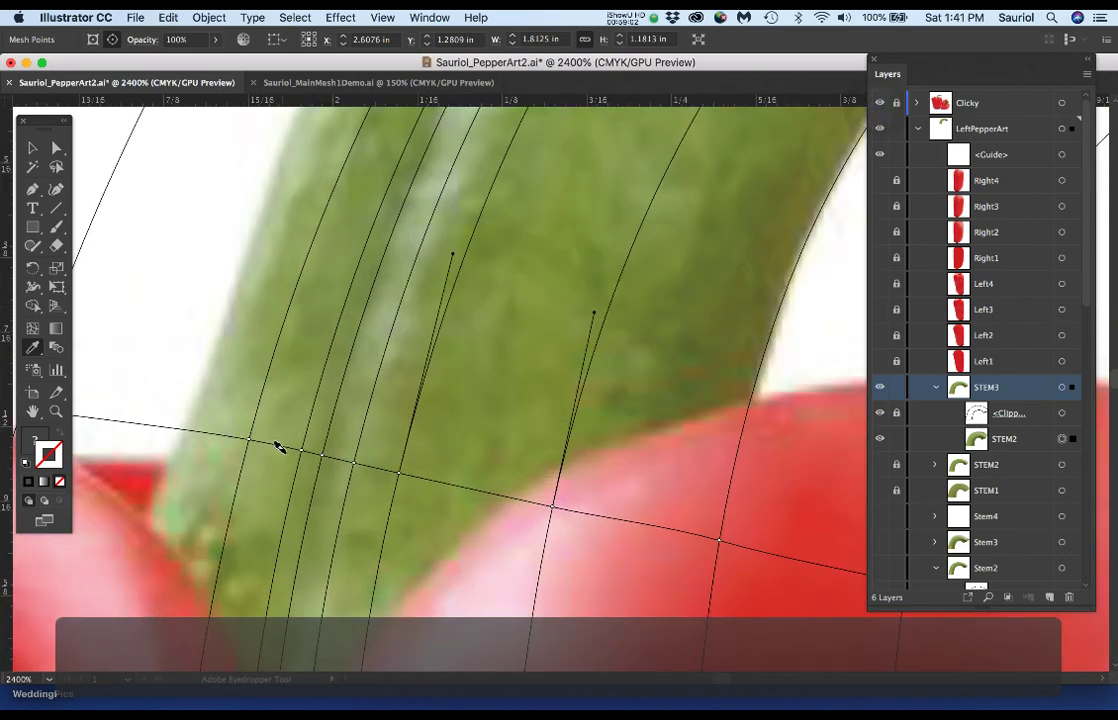
{"action": "left_click", "coordinate": [399, 474], "text": "super"}
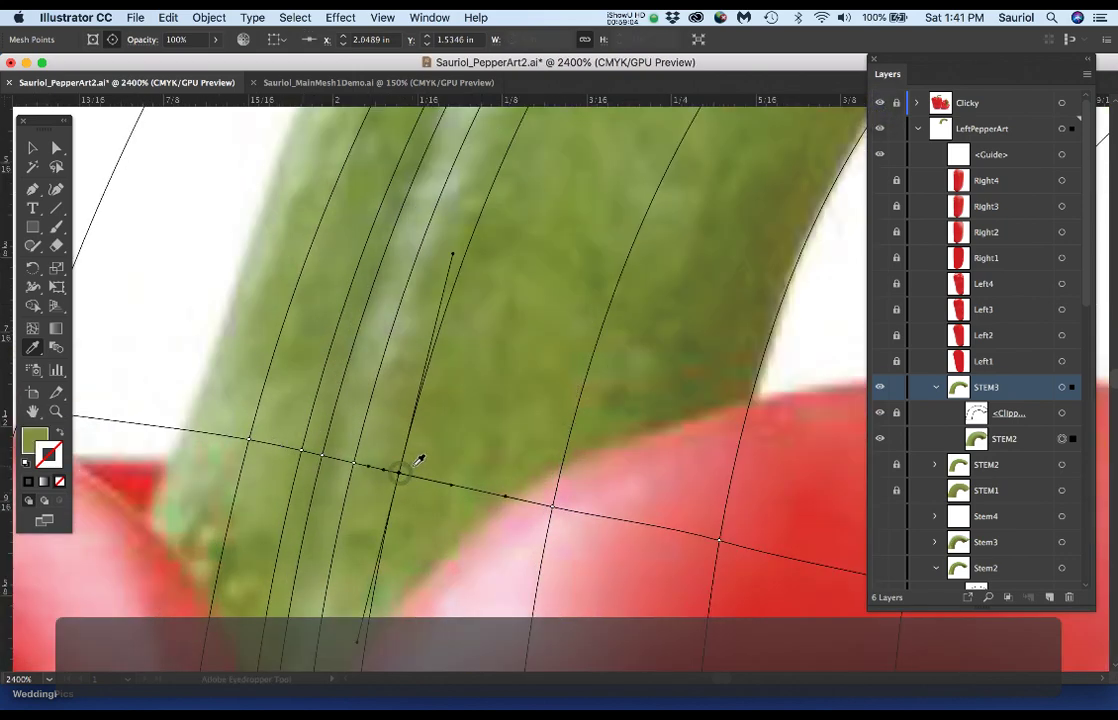
{"action": "left_click", "coordinate": [411, 466]}
{"action": "left_click", "coordinate": [354, 463], "text": "super"}
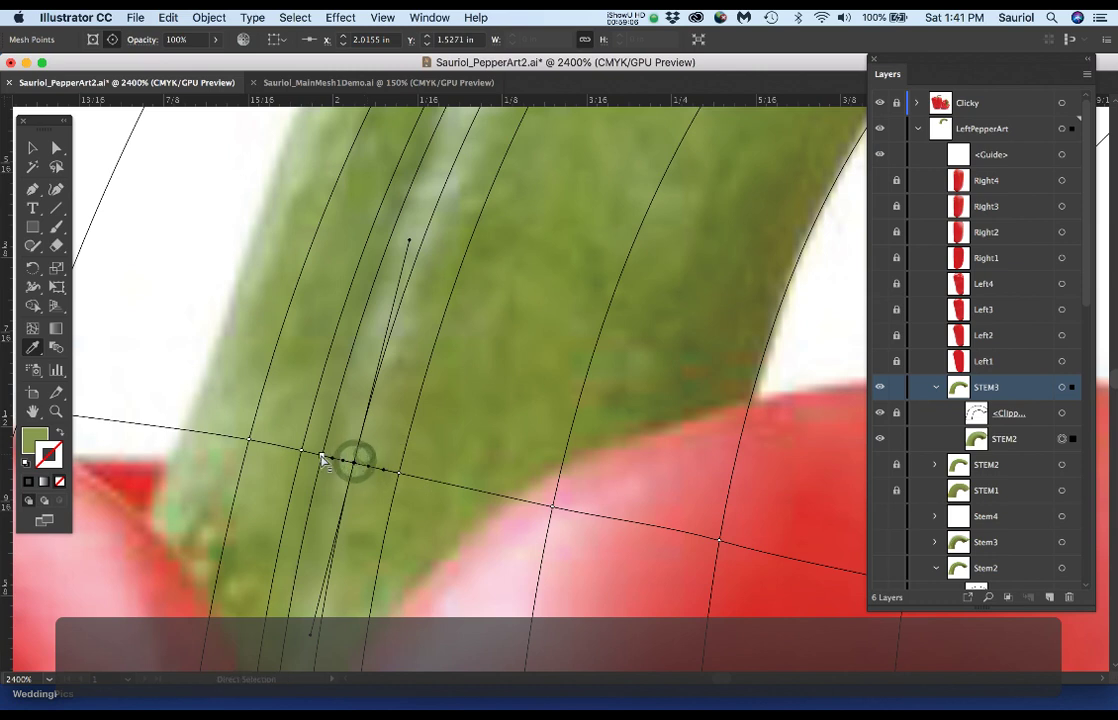
{"action": "left_click_drag", "start_coordinate": [354, 463], "coordinate": [248, 432]}
Add a lengthwise mesh line on the lower stem's outer edge, color its point with the photo's pale edge green, and check it with Clicky hidden.
{"action": "key", "text": "u"}
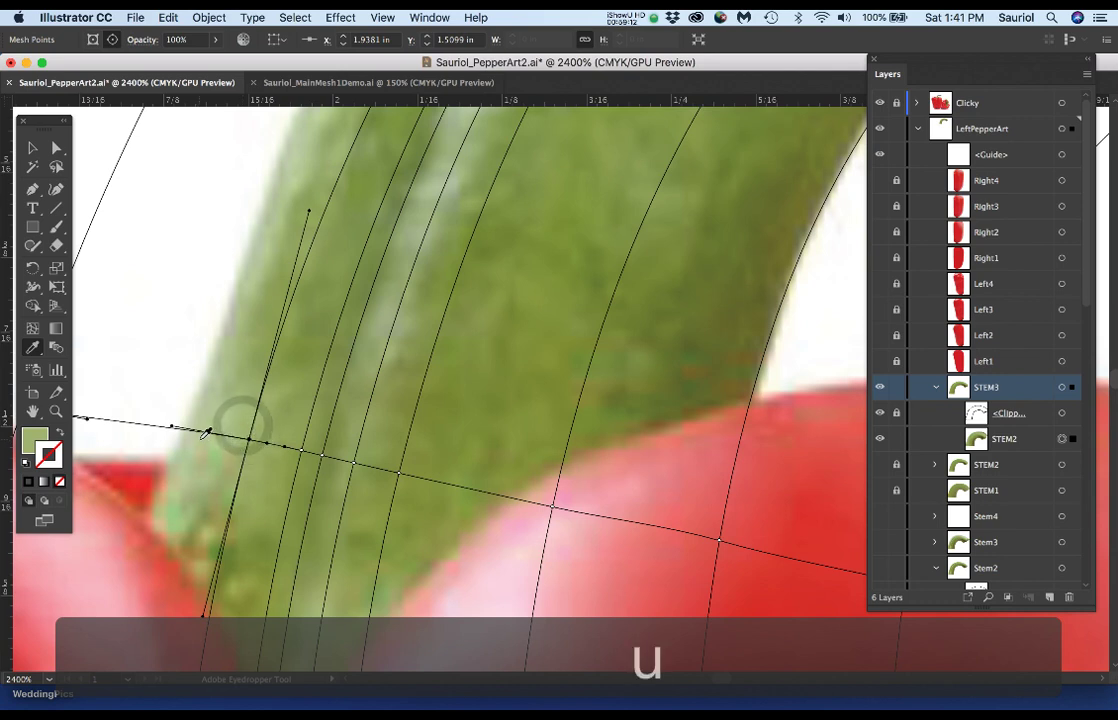
{"action": "left_click", "coordinate": [185, 432]}
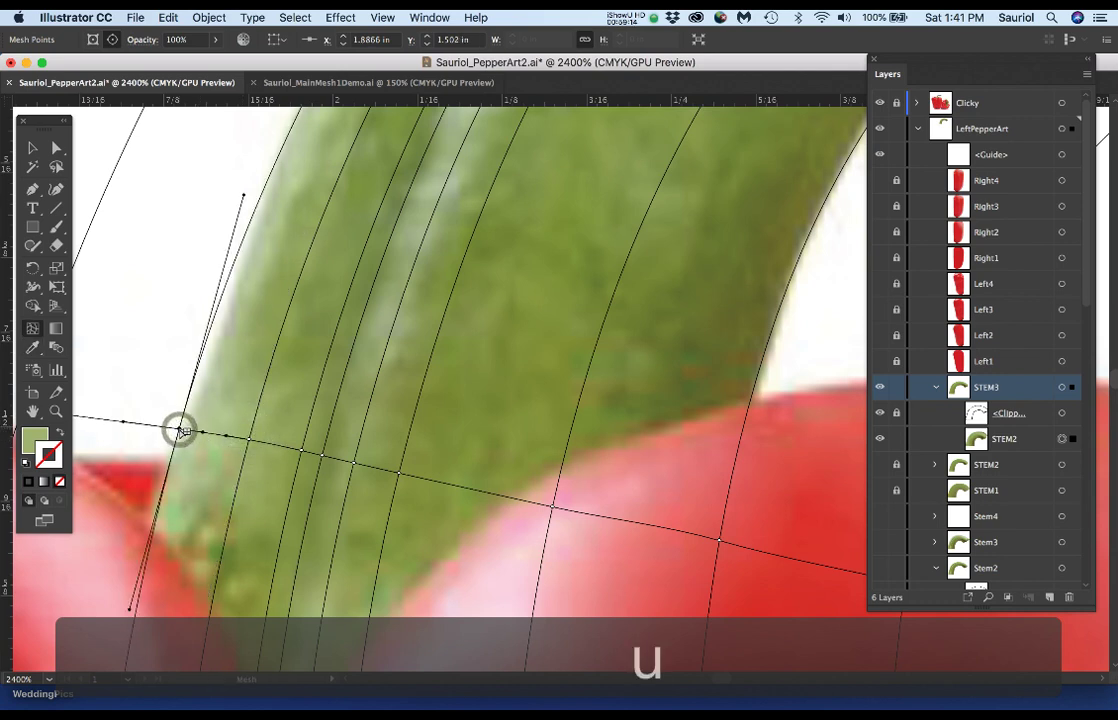
{"action": "key", "text": "i"}
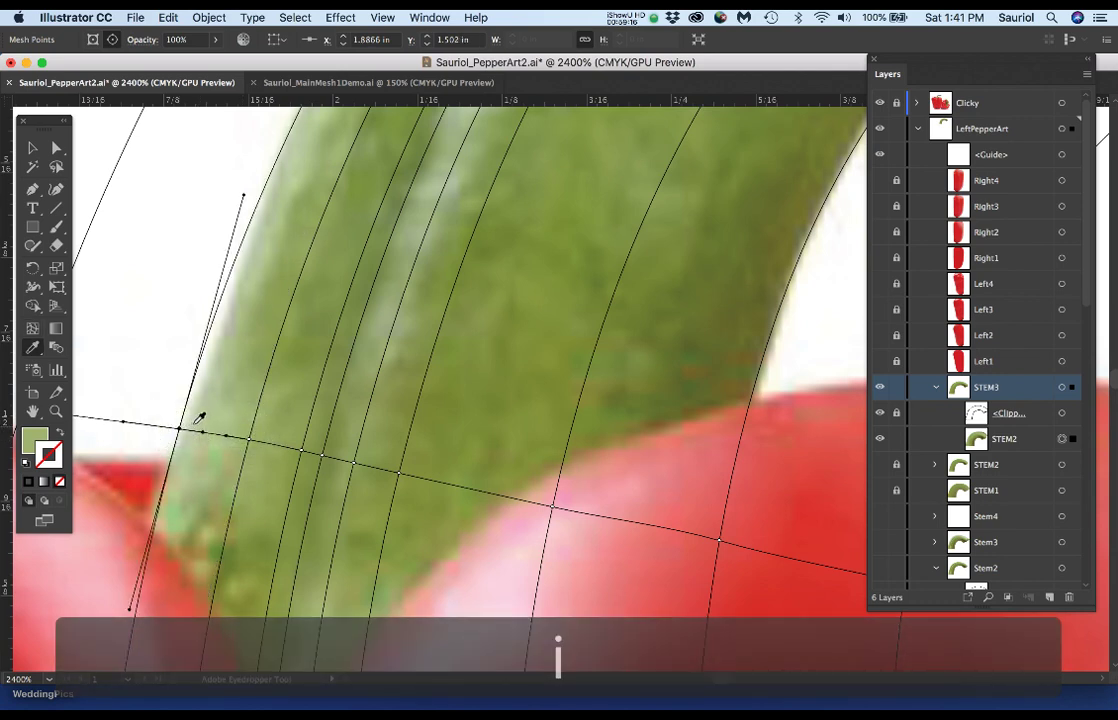
{"action": "left_click", "coordinate": [193, 426]}
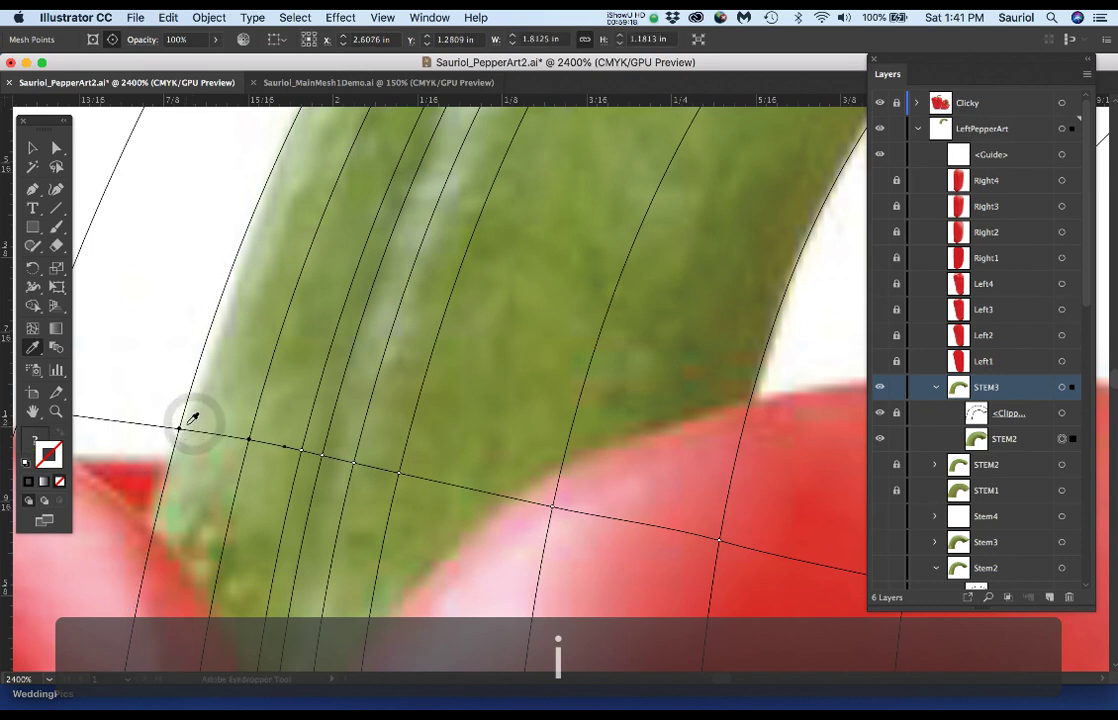
{"action": "left_click", "coordinate": [180, 428]}
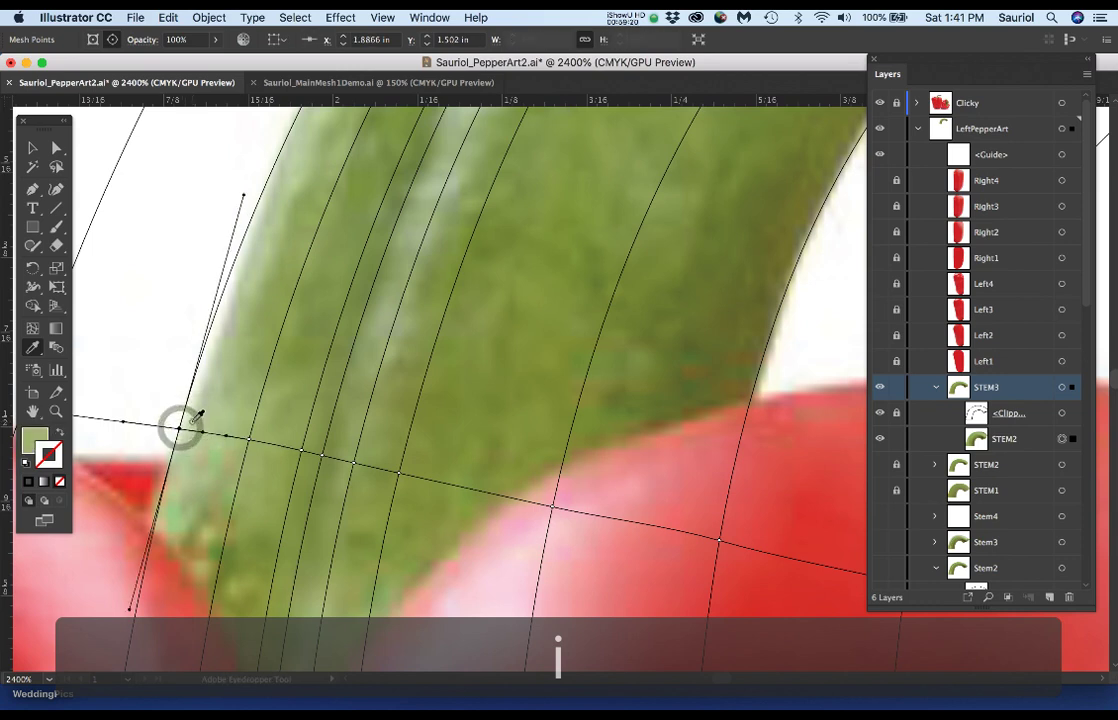
{"action": "left_click_drag", "start_coordinate": [193, 420], "coordinate": [250, 442]}
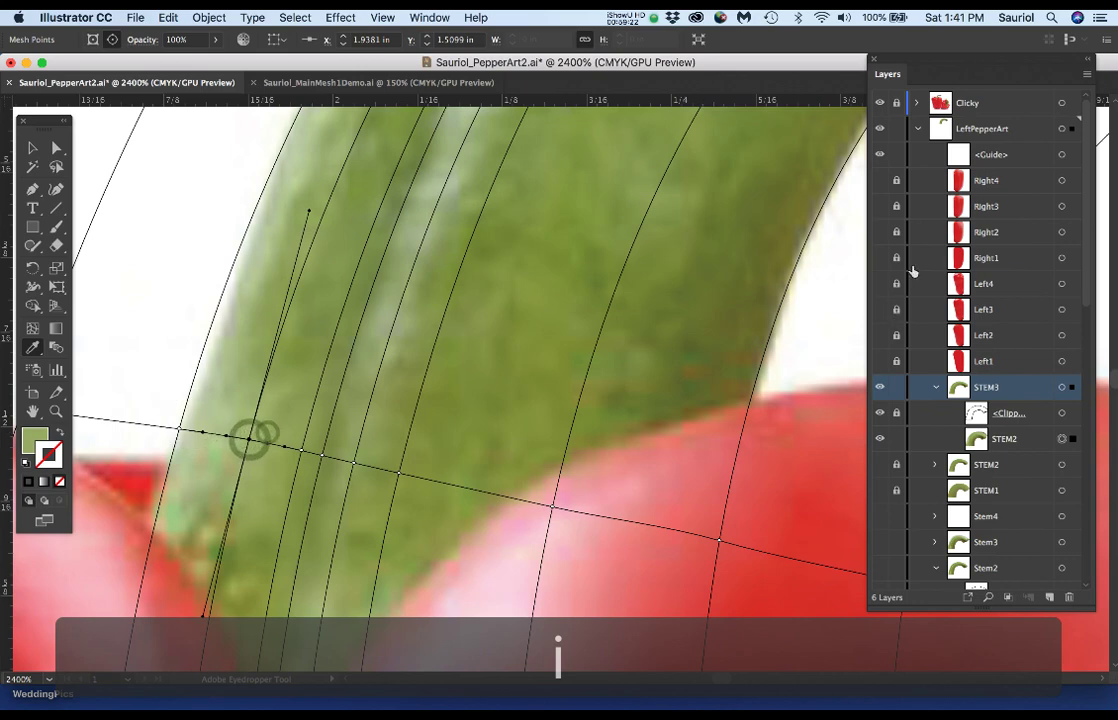
{"action": "left_click", "coordinate": [879, 104]}
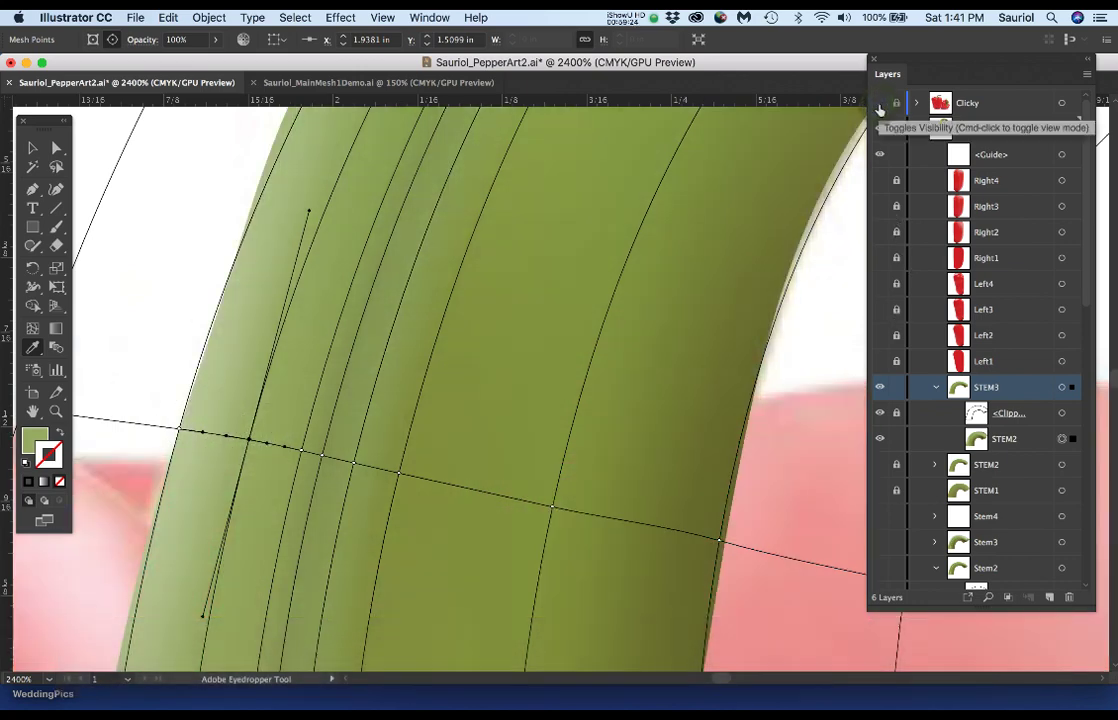
{"action": "left_click", "coordinate": [879, 104]}
{"action": "left_click", "coordinate": [879, 104]}
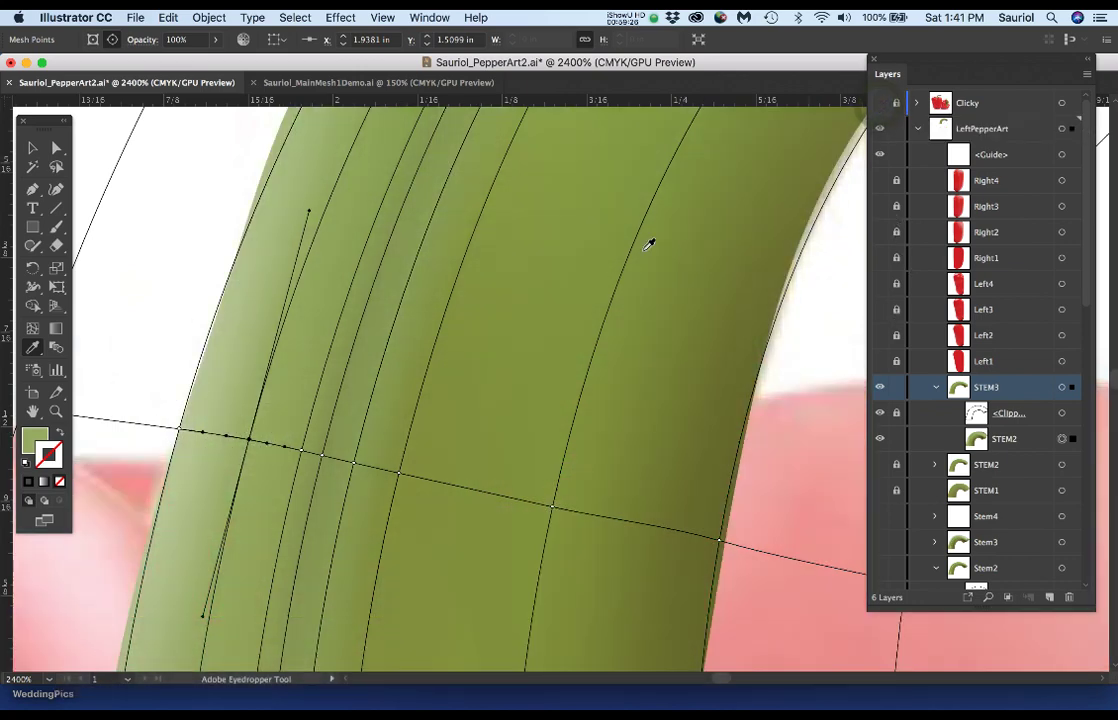
Try coloring the highlight's mesh point on the lower cross line with the photo's pale highlight green, comparing it against Clicky.
{"action": "left_click", "coordinate": [353, 465]}
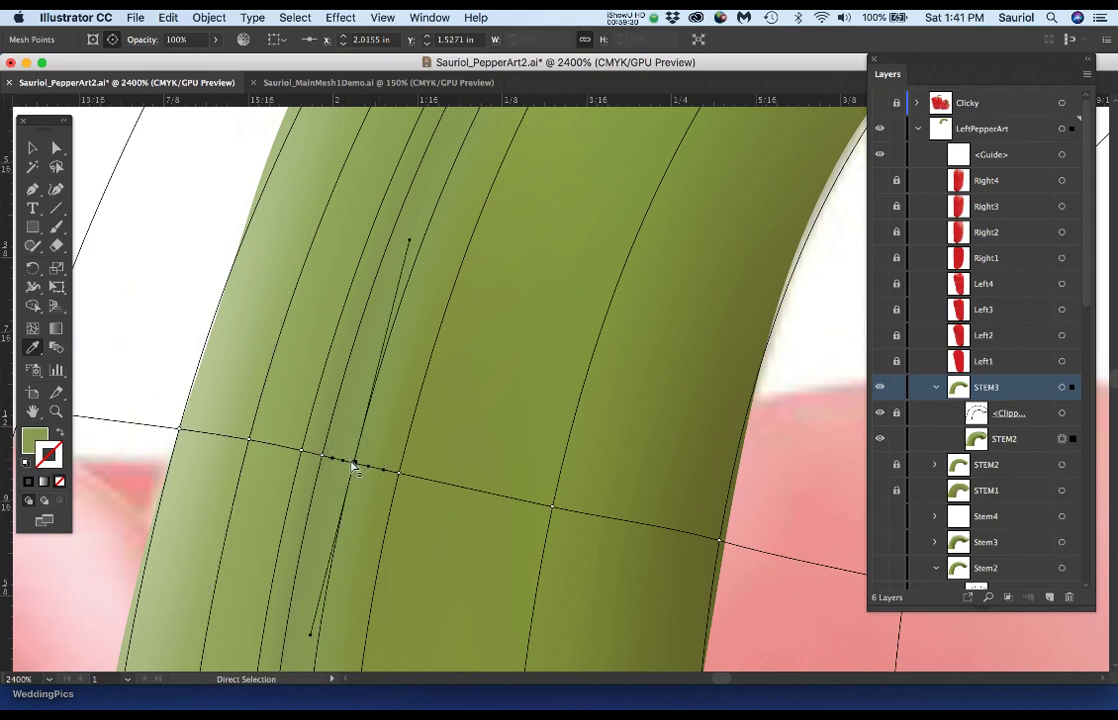
{"action": "left_click", "coordinate": [879, 104]}
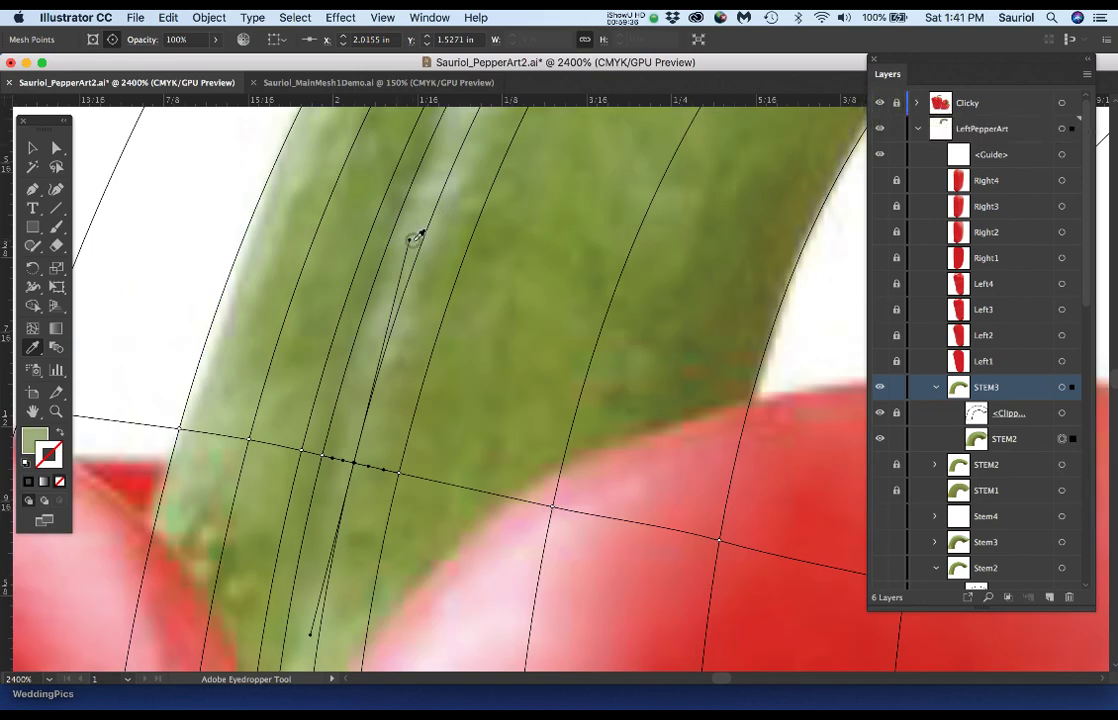
{"action": "left_click", "coordinate": [879, 104]}
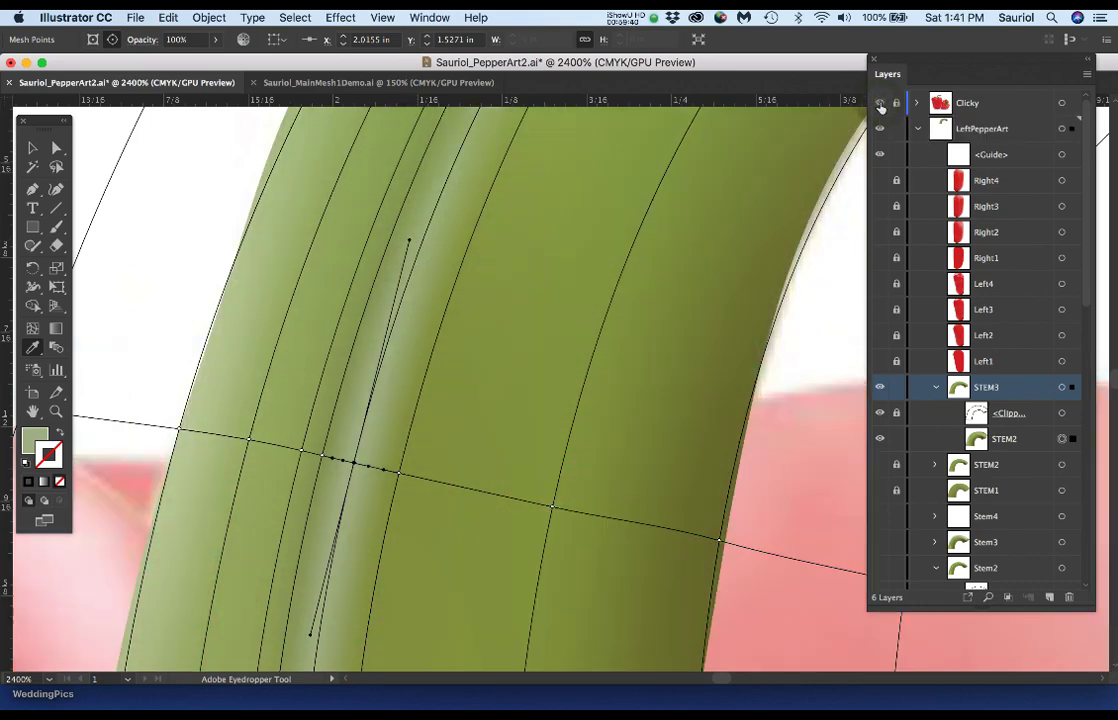
{"action": "left_click", "coordinate": [879, 104]}
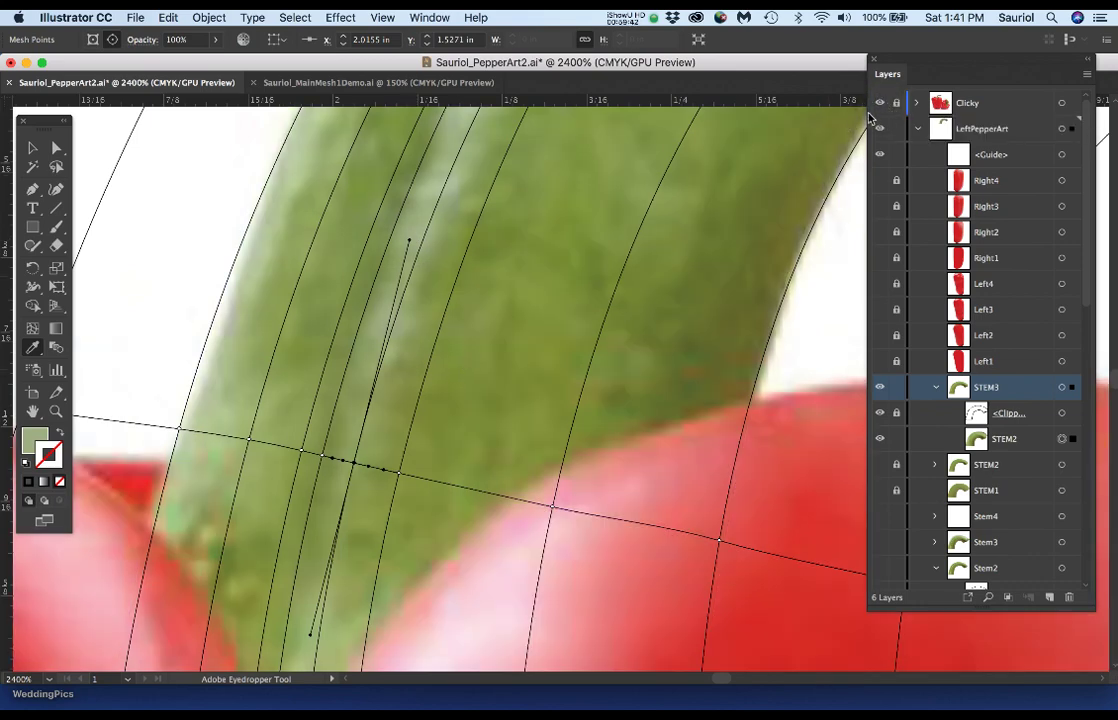
{"action": "left_click", "coordinate": [880, 104]}
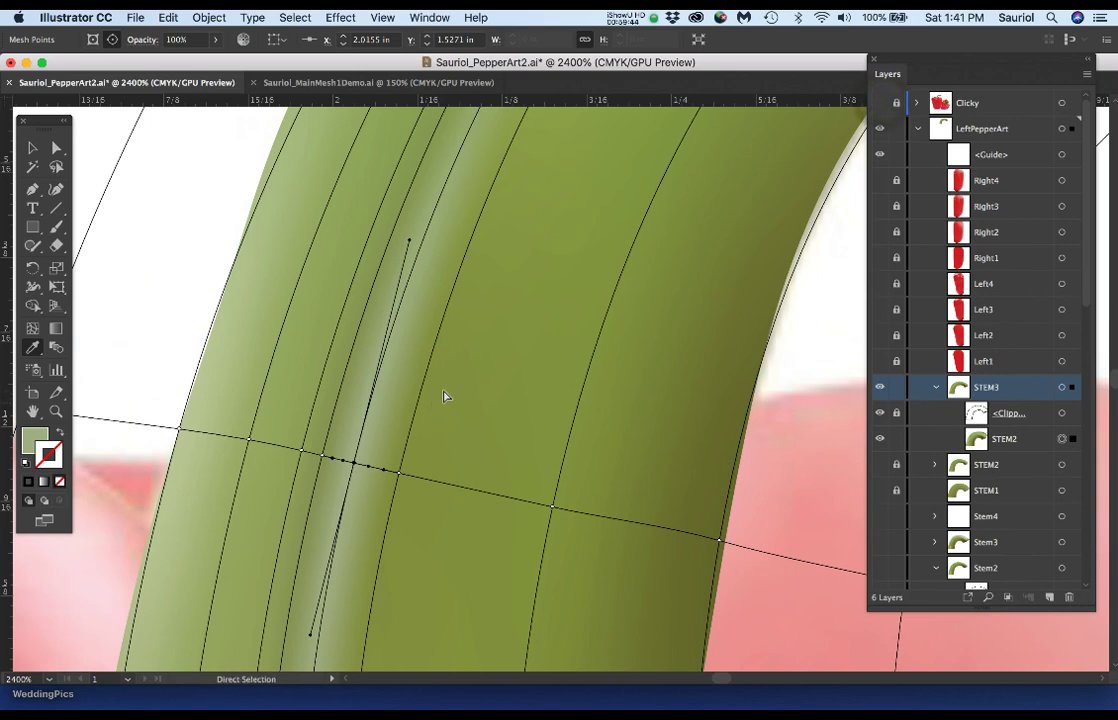
Undo the pale color sampled for the lower highlight point and leave the Clicky layer hidden.
{"action": "key", "text": "super+z"}
{"action": "key", "text": "super+z"}
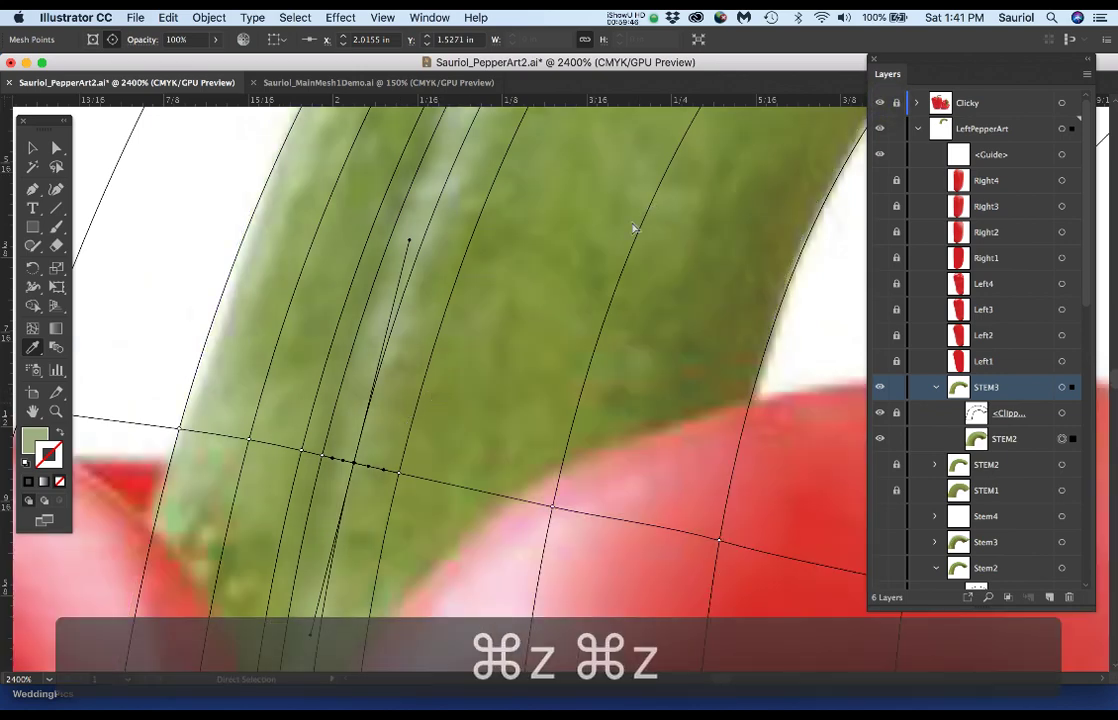
{"action": "key", "text": "super+z"}
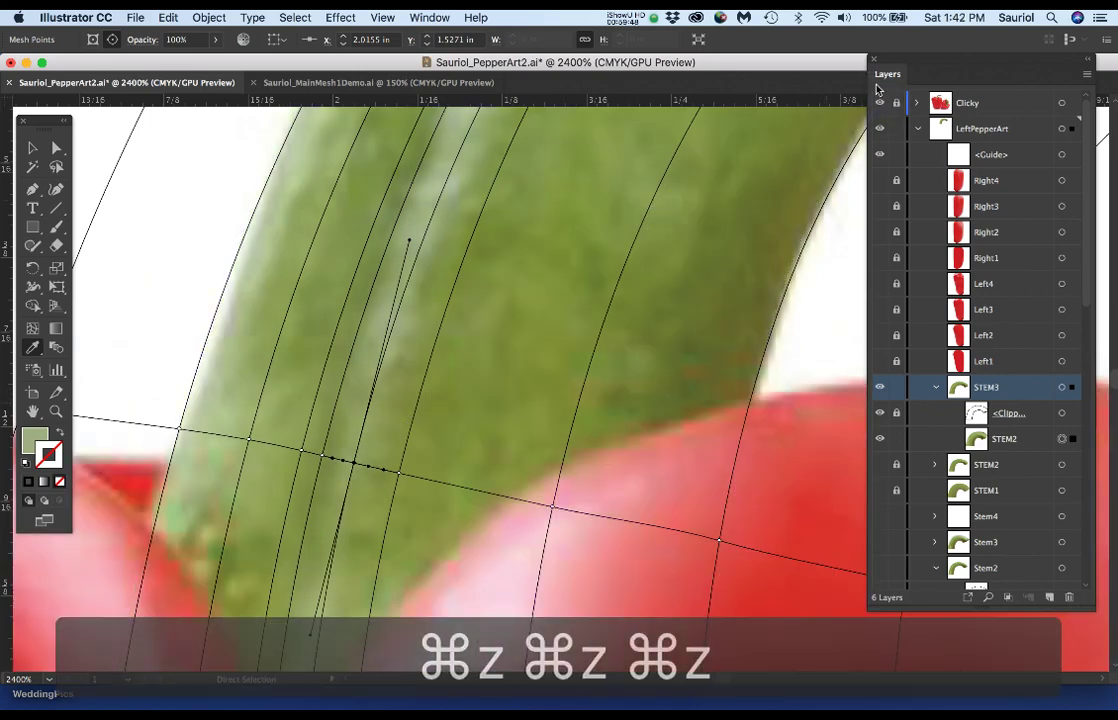
{"action": "left_click", "coordinate": [879, 103]}
{"action": "key", "text": "super+z"}
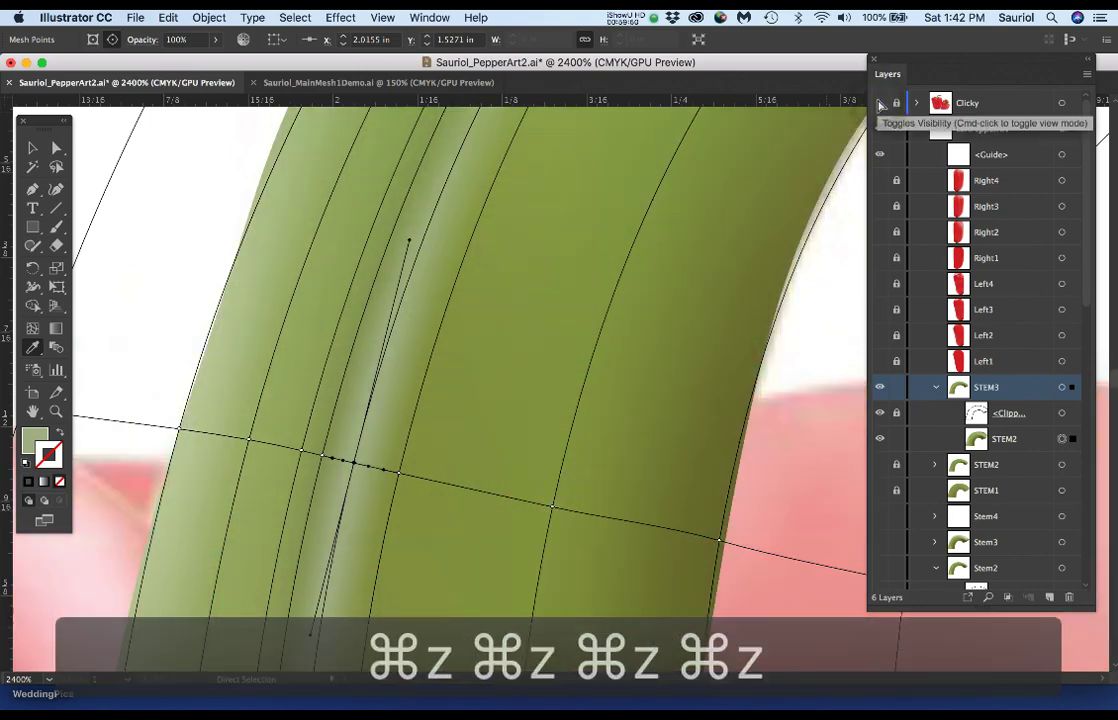
{"action": "key", "text": "super+z"}
{"action": "left_click", "coordinate": [879, 103]}
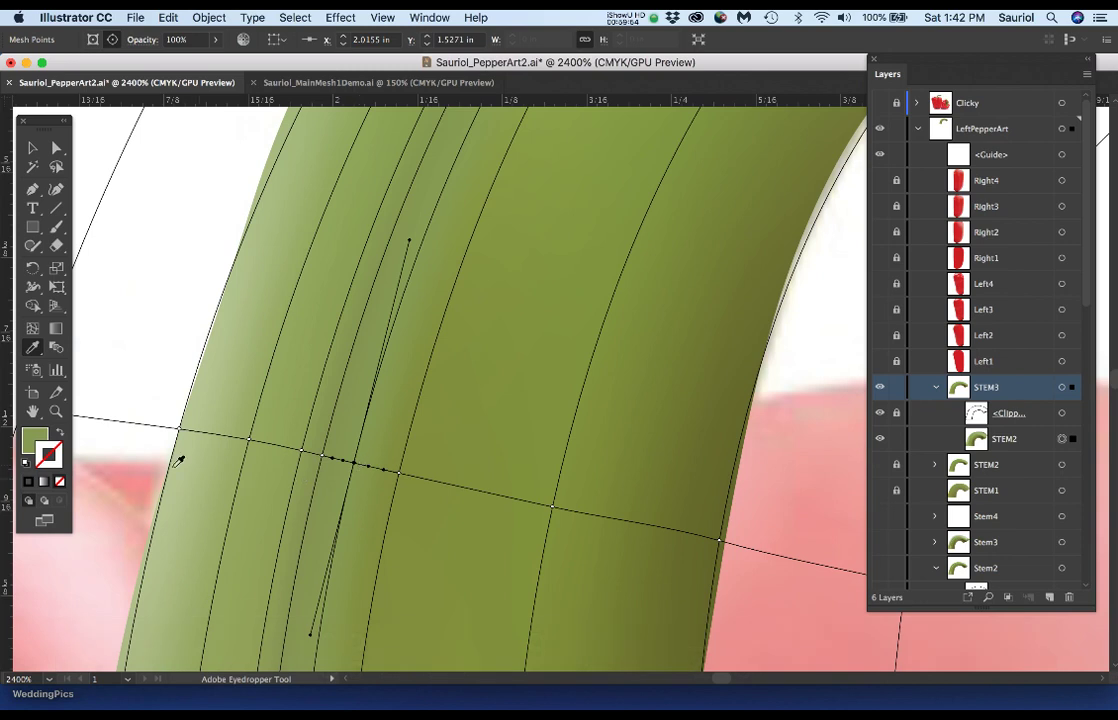
Set the lower highlight mesh point's fill to the lighter green A5B76E and deselect the mesh.
{"action": "double_click", "coordinate": [37, 441]}
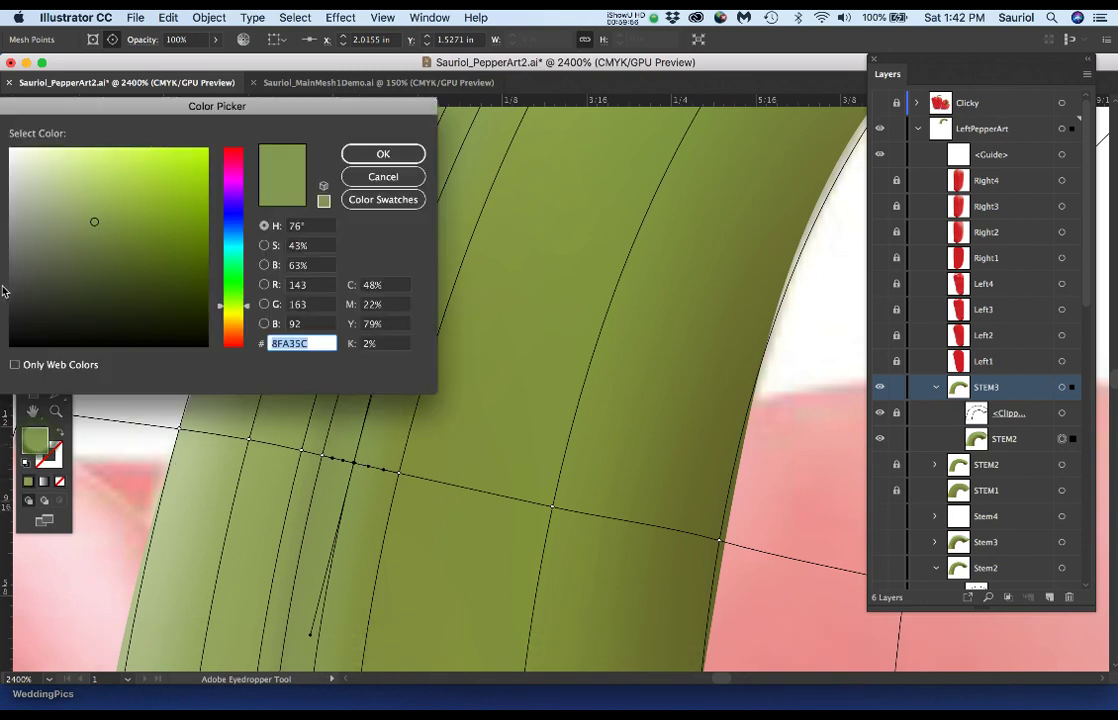
{"action": "left_click_drag", "start_coordinate": [92, 221], "coordinate": [89, 204]}
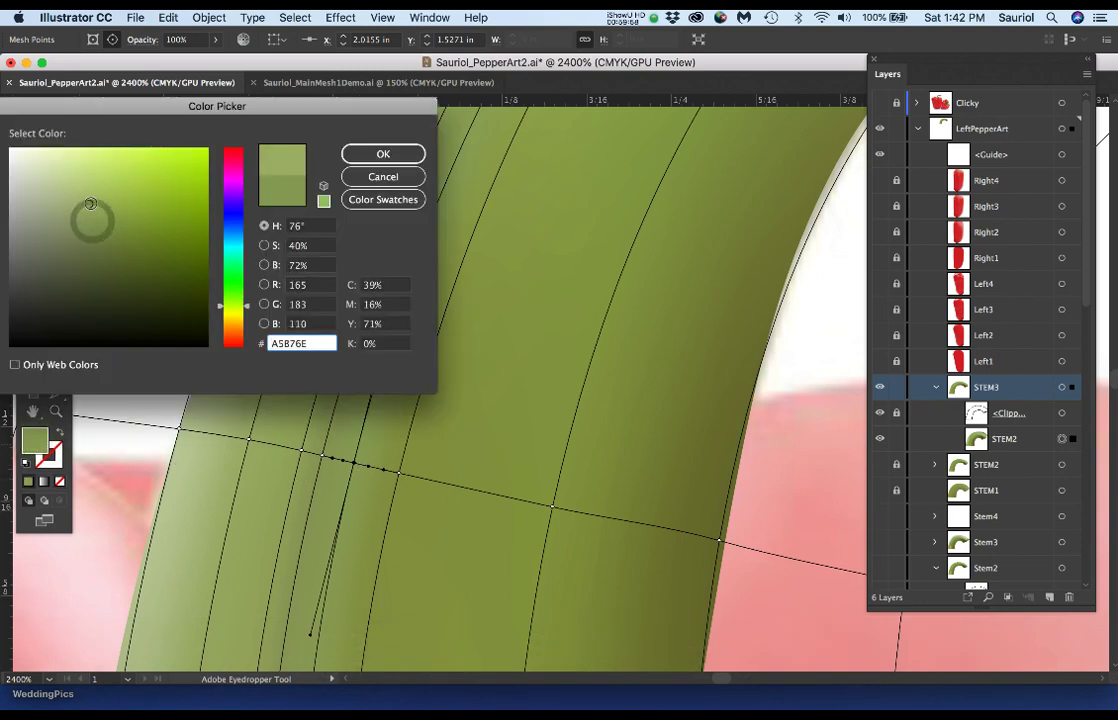
{"action": "left_click", "coordinate": [383, 154]}
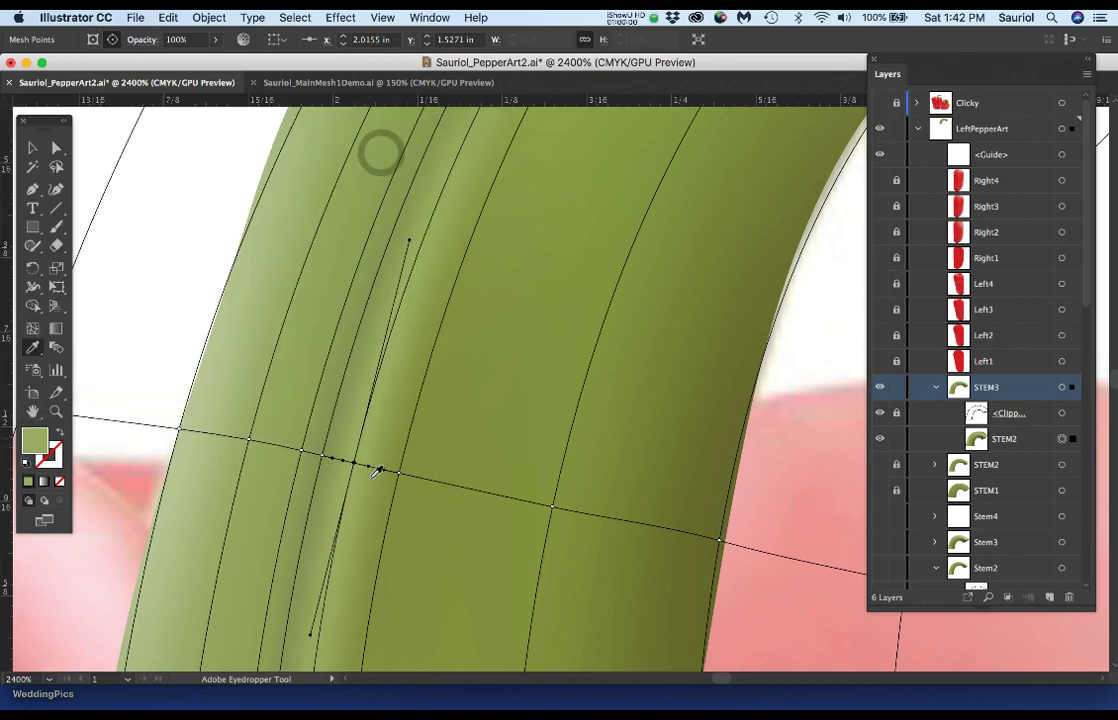
{"action": "scroll", "coordinate": [380, 468], "scroll_direction": "down", "scroll_amount": 5}
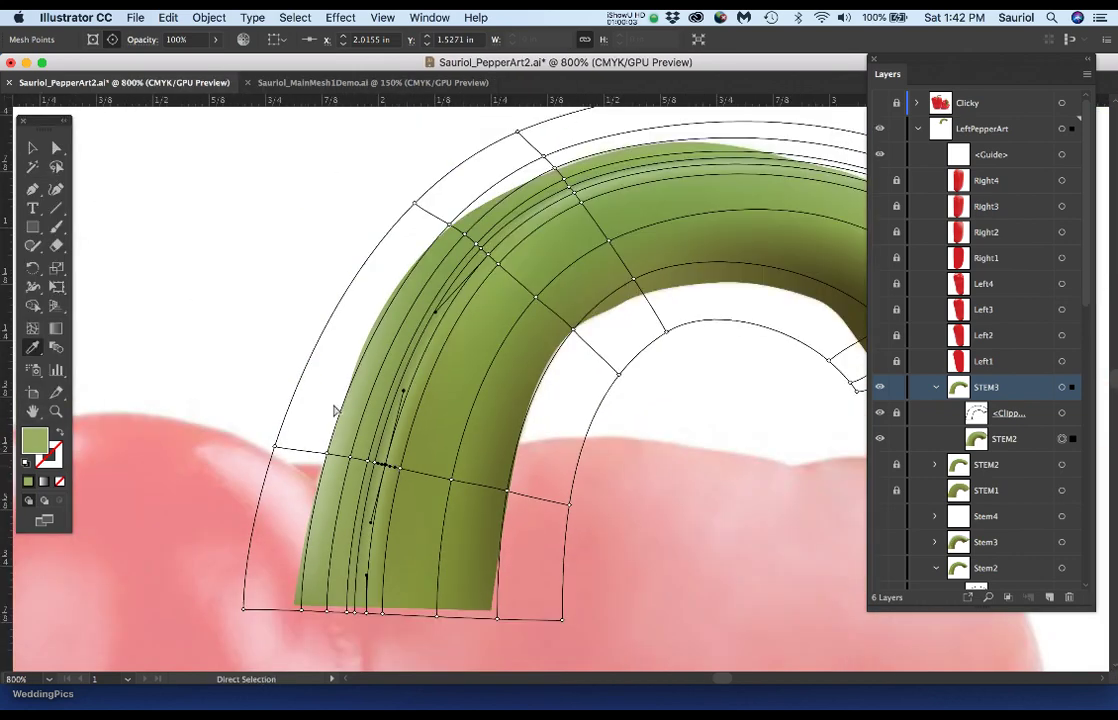
{"action": "left_click", "coordinate": [224, 300]}
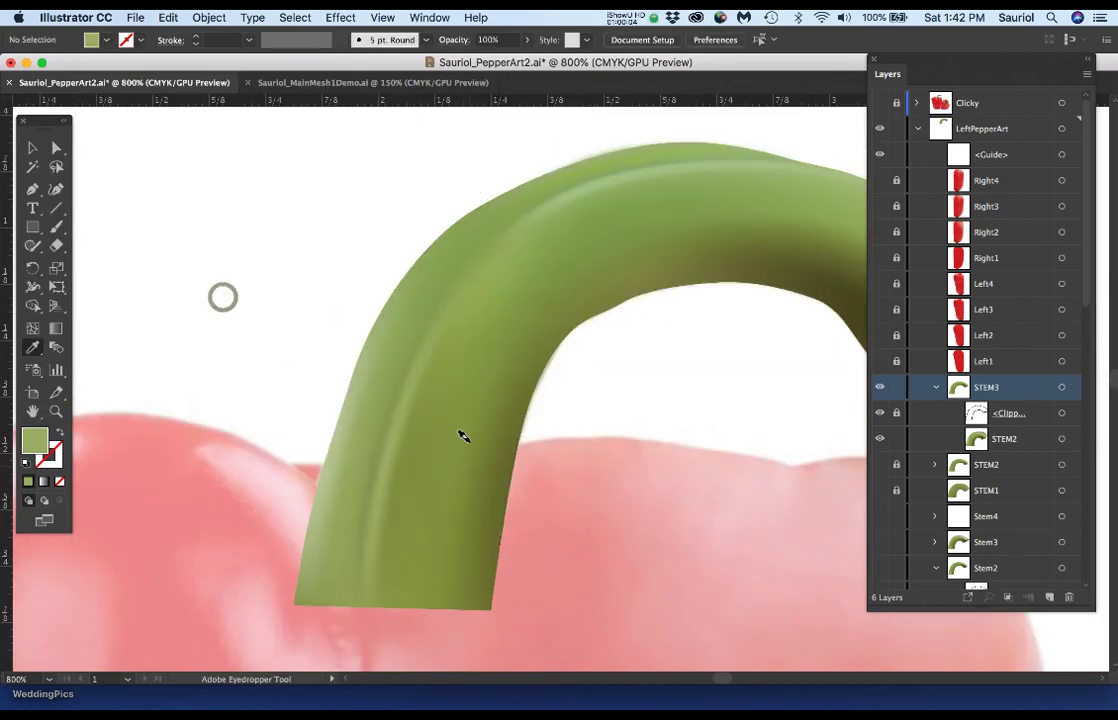
Color the mesh point just inside the highlight on the bend's cross line with the green sampled from the neighboring stem surface.
{"action": "scroll", "coordinate": [462, 437], "scroll_direction": "down", "scroll_amount": 2}
{"action": "left_click", "coordinate": [529, 441]}
{"action": "scroll", "coordinate": [459, 382], "scroll_direction": "up", "scroll_amount": 4}
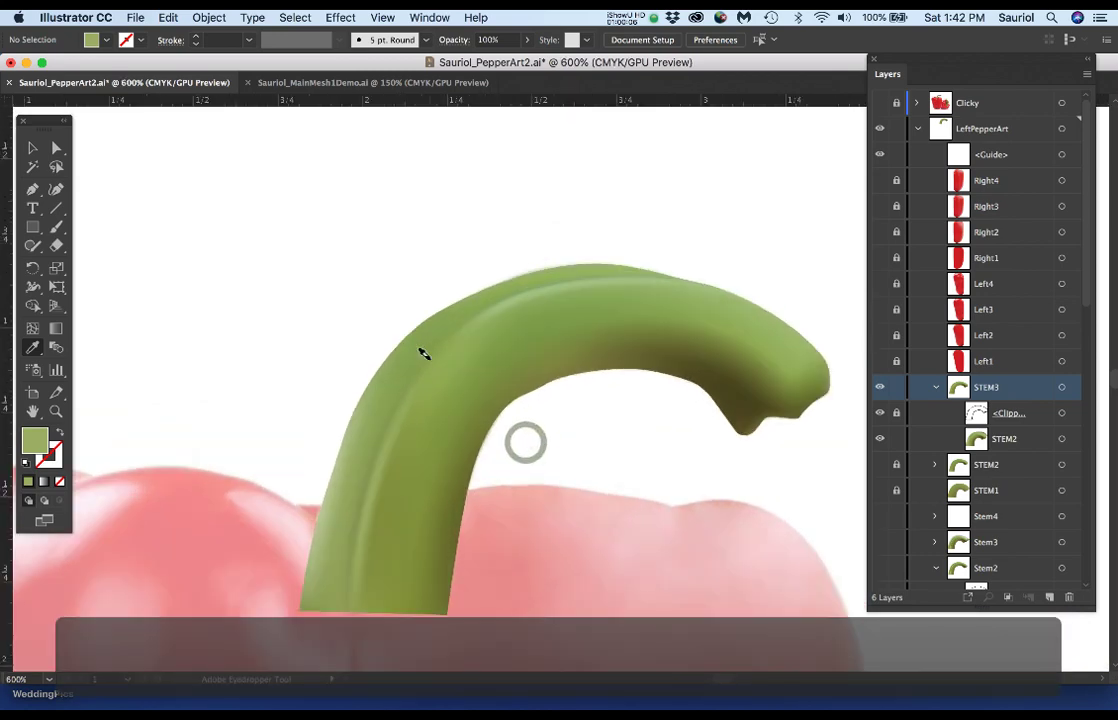
{"action": "left_click", "coordinate": [481, 401]}
{"action": "scroll", "coordinate": [484, 395], "scroll_direction": "up", "scroll_amount": 3}
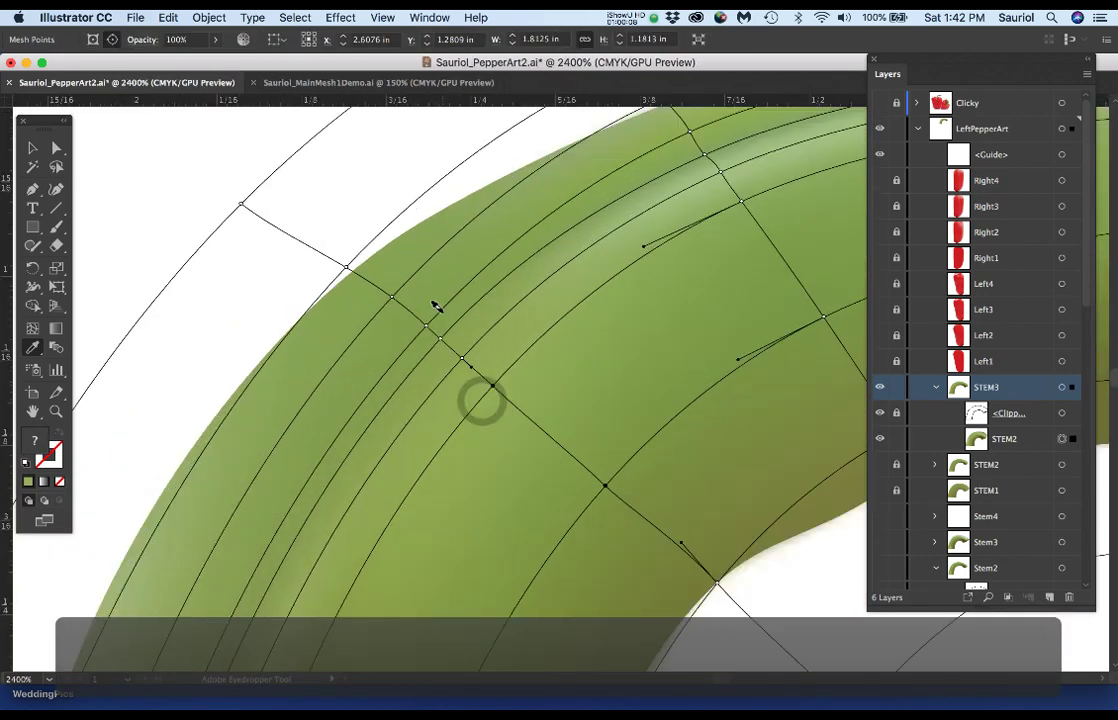
{"action": "scroll", "coordinate": [488, 385], "scroll_direction": "down", "scroll_amount": 1}
{"action": "left_click", "coordinate": [481, 364]}
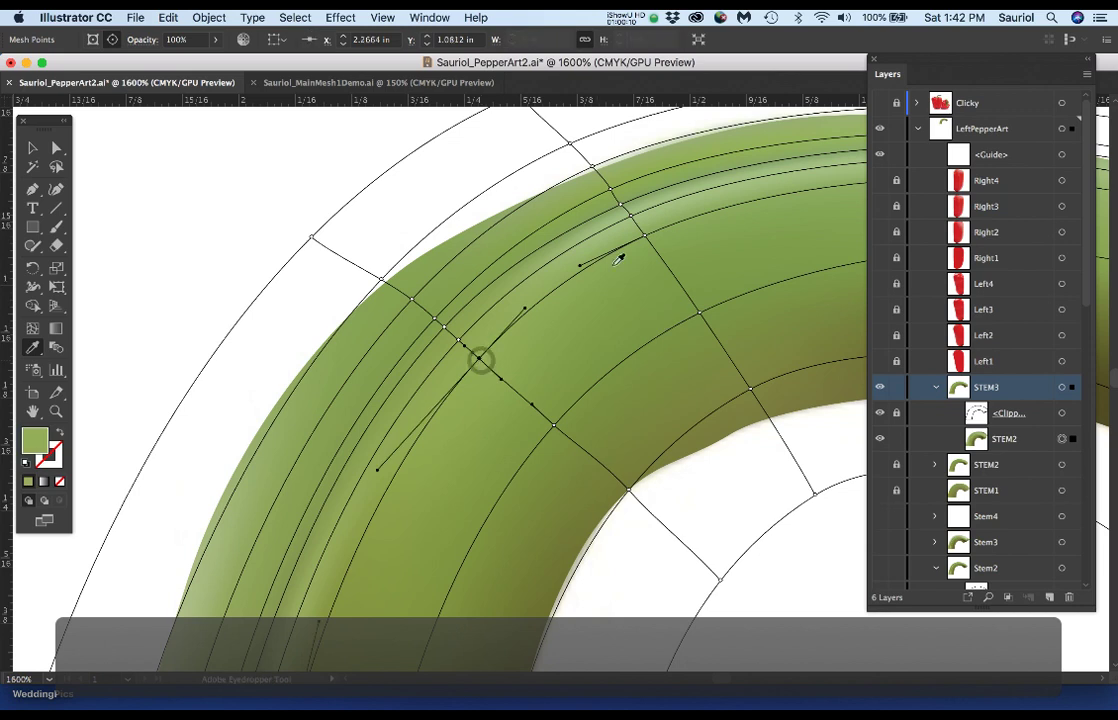
{"action": "key", "text": "i"}
{"action": "left_click", "coordinate": [606, 242]}
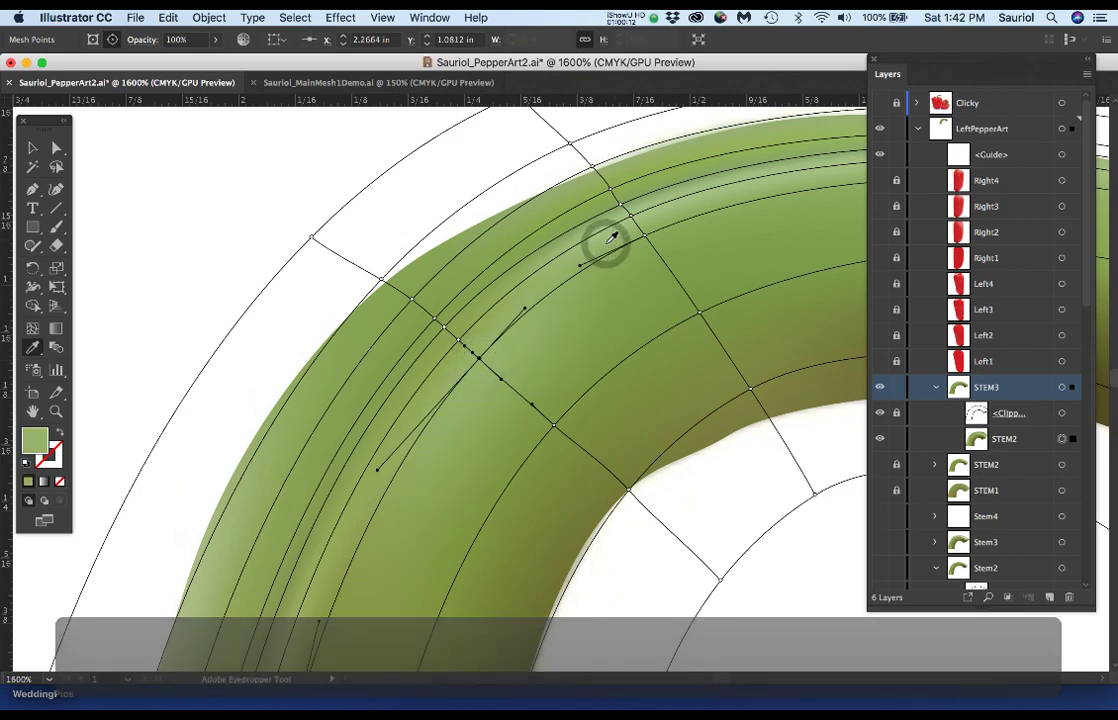
{"action": "left_click", "coordinate": [614, 266]}
Color the highlight's mesh point on the bend's cross line with the lighter green sampled from the lower highlight.
{"action": "key", "text": "a"}
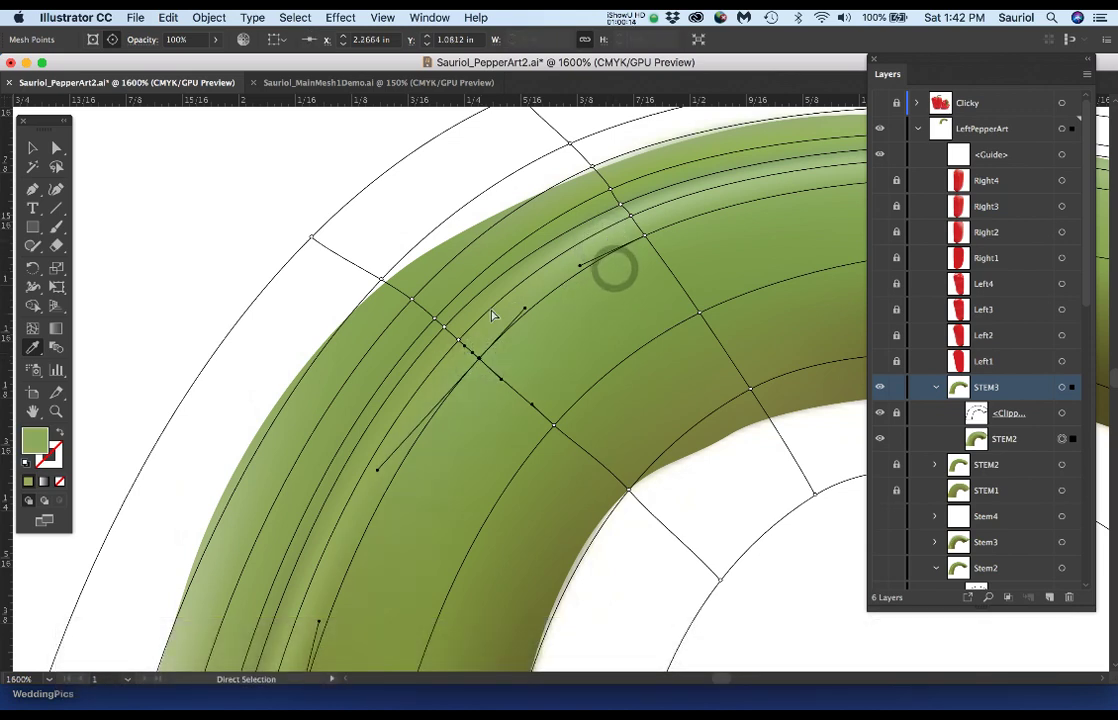
{"action": "left_click", "coordinate": [460, 344]}
{"action": "left_click", "coordinate": [457, 338]}
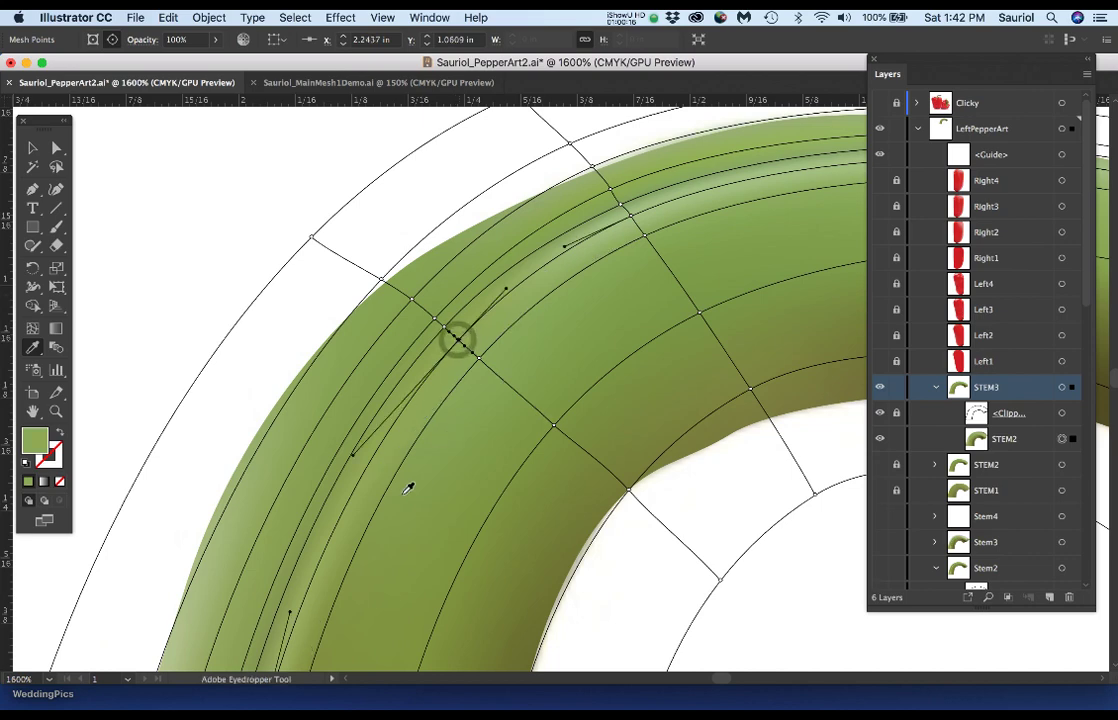
{"action": "scroll", "coordinate": [457, 400], "scroll_direction": "down", "scroll_amount": 3}
{"action": "left_click", "coordinate": [419, 504]}
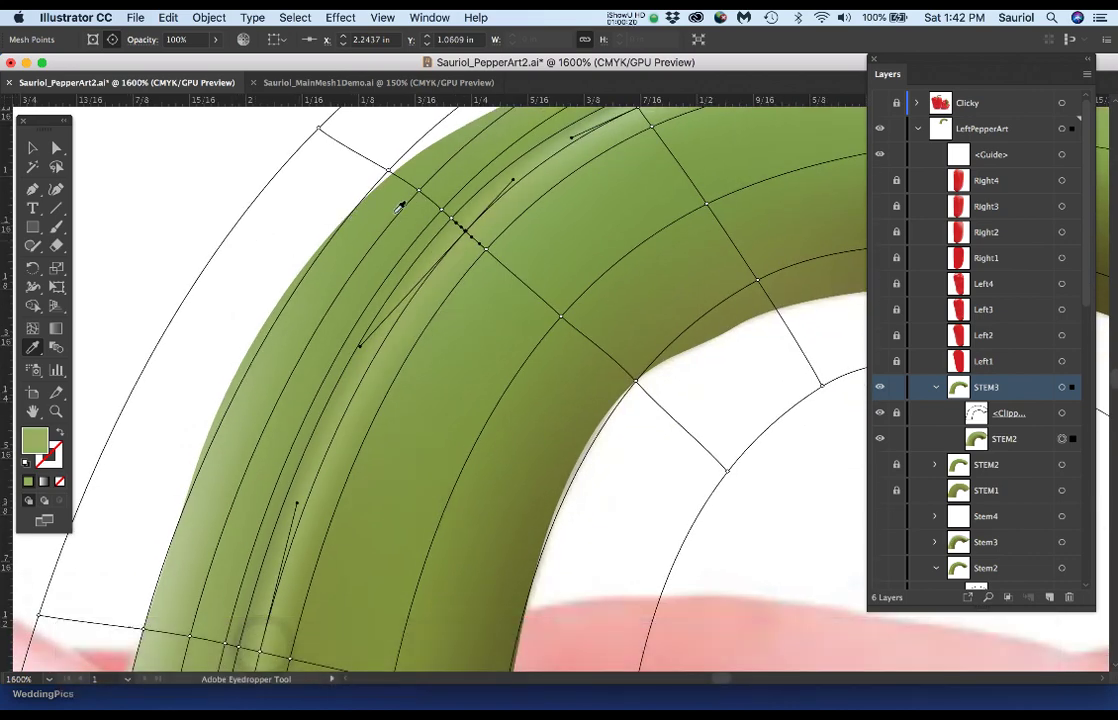
With the Clicky photo shown, color the mesh point on the highlight's outer side at the bend with the photo's green.
{"action": "left_click", "coordinate": [450, 218]}
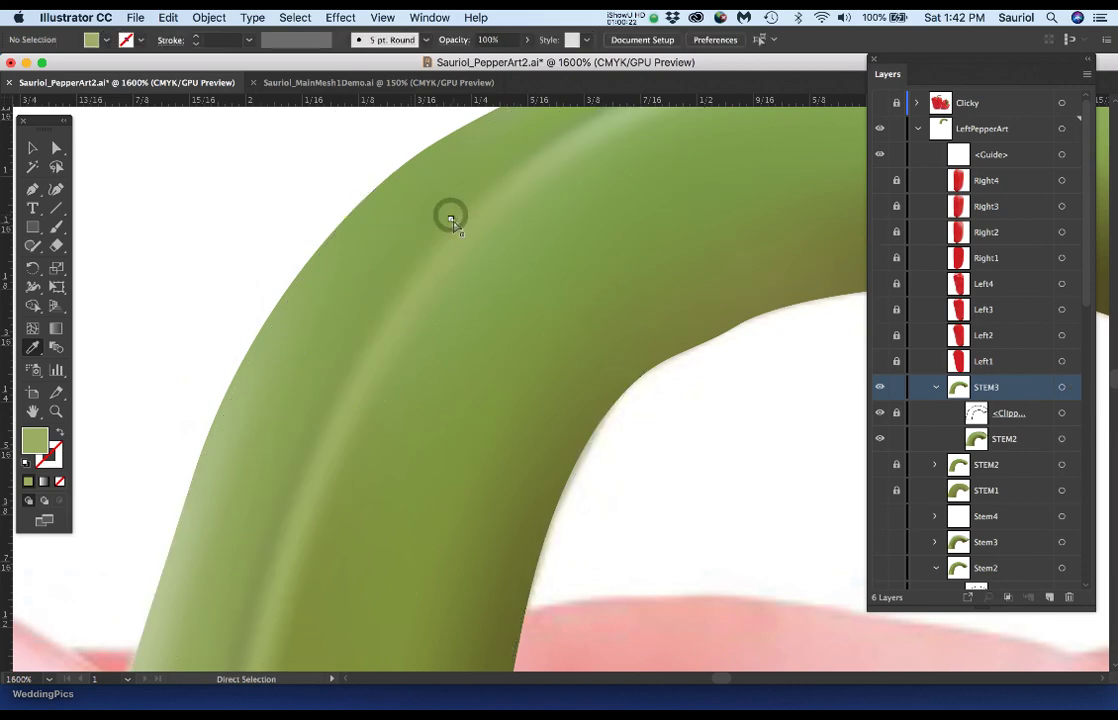
{"action": "left_click", "coordinate": [450, 218]}
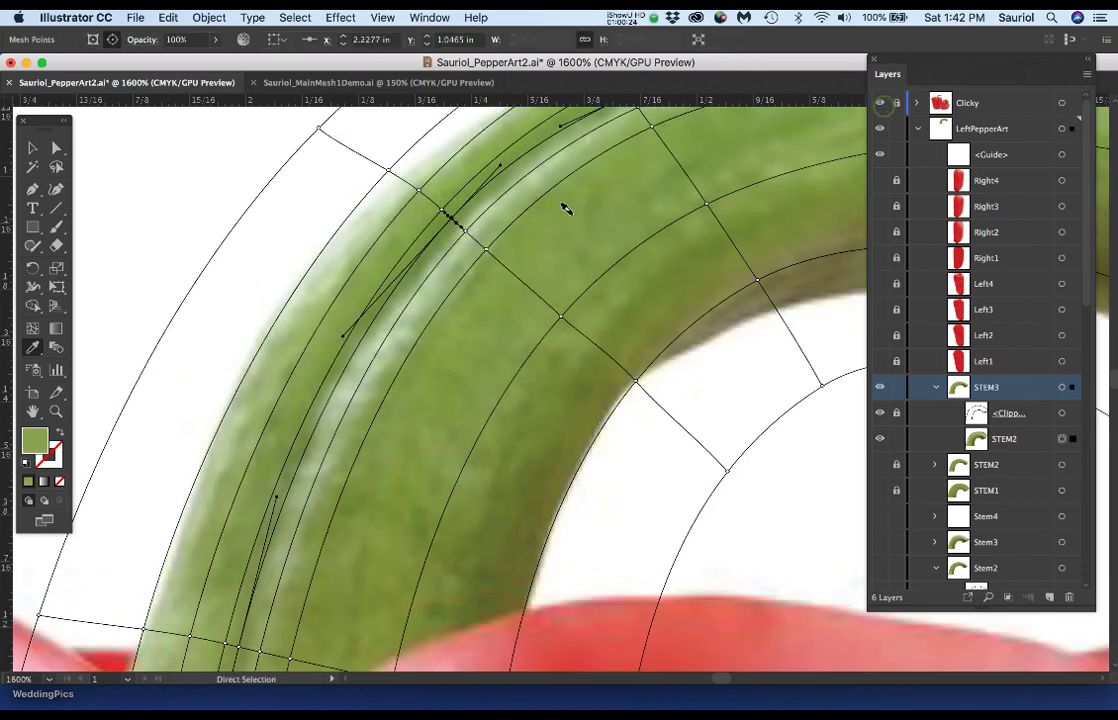
{"action": "key", "text": "super+equal"}
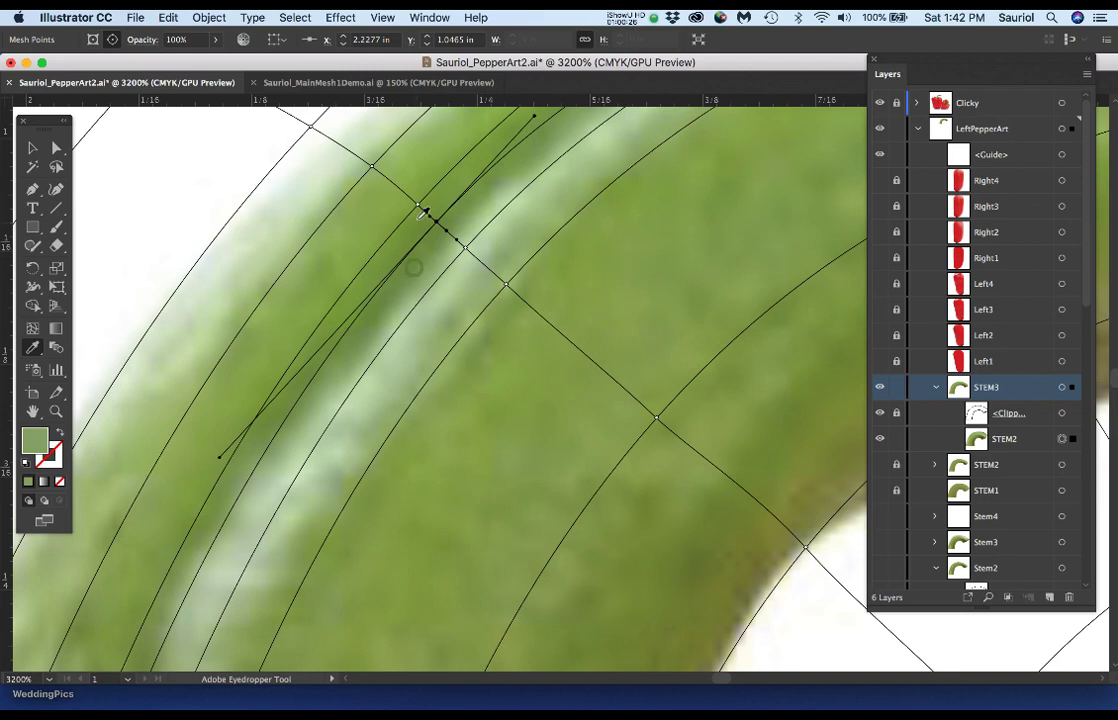
Color the bend's outer-edge mesh point with the photo's pale edge color, hide Clicky, and deselect the mesh.
{"action": "left_click_drag", "start_coordinate": [423, 213], "coordinate": [312, 124]}
{"action": "key", "text": "i"}
{"action": "left_click", "coordinate": [323, 155]}
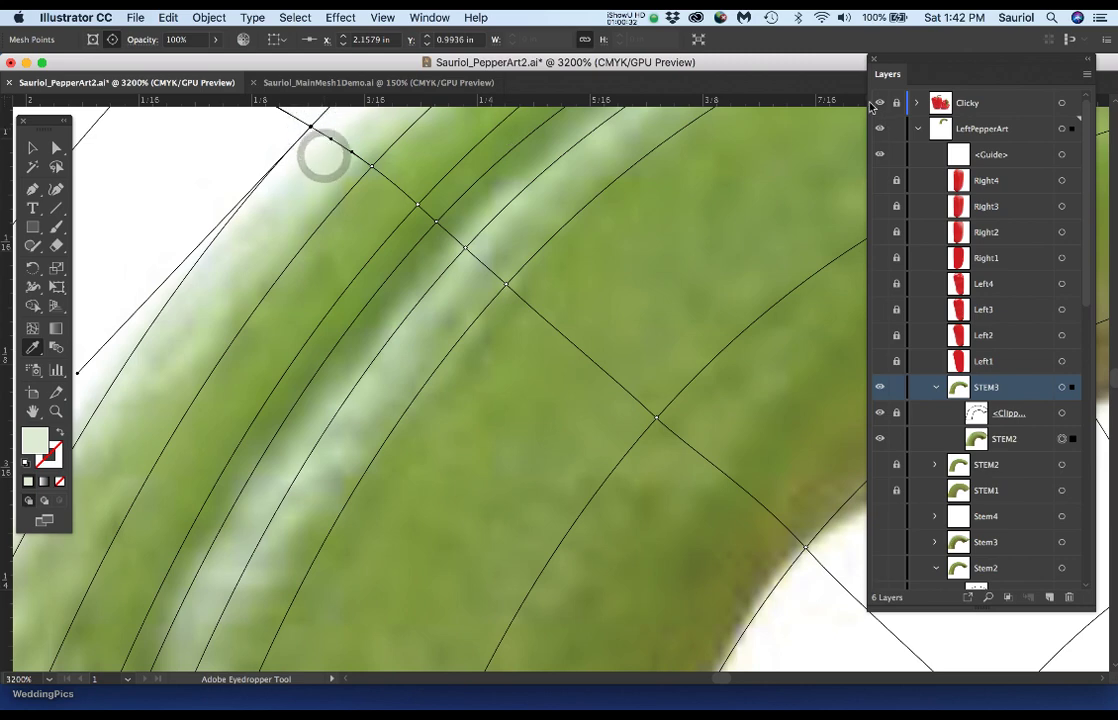
{"action": "scroll", "coordinate": [594, 317], "scroll_direction": "down", "scroll_amount": 4}
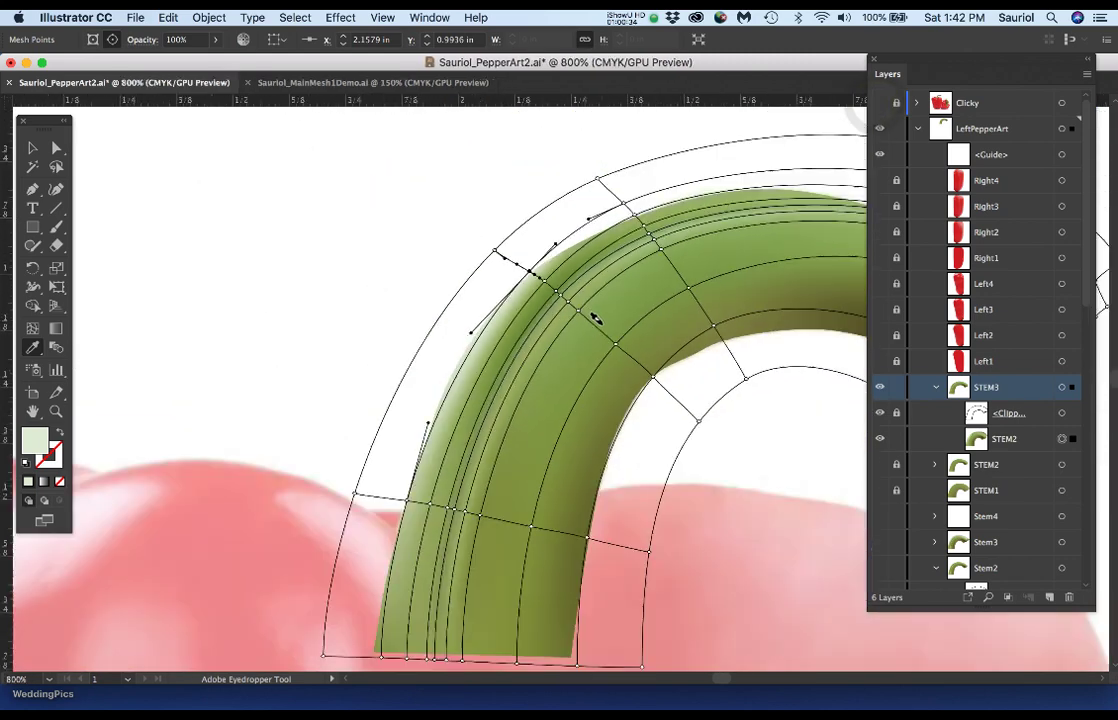
{"action": "key", "text": "super+shift+a"}
{"action": "scroll", "coordinate": [493, 400], "scroll_direction": "right", "scroll_amount": 5}
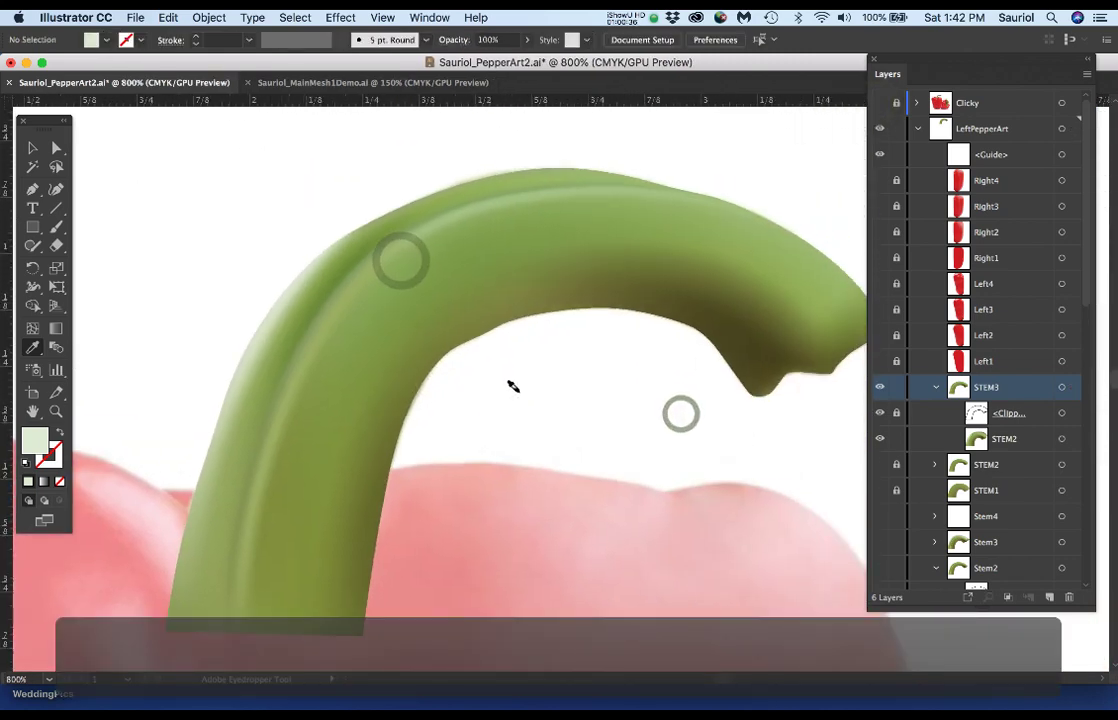
Temporarily hide STEM3's clipping path to examine the full unclipped mesh, and show the clipped stem again.
{"action": "scroll", "coordinate": [513, 386], "scroll_direction": "down", "scroll_amount": 1}
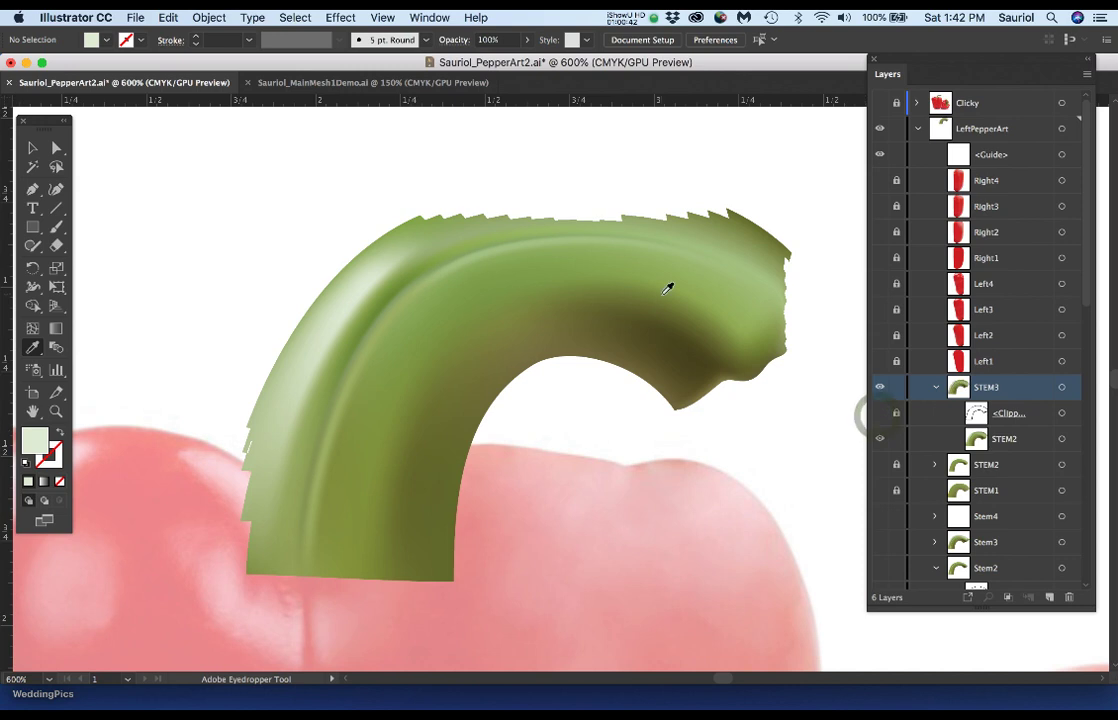
{"action": "key", "text": "super+z"}
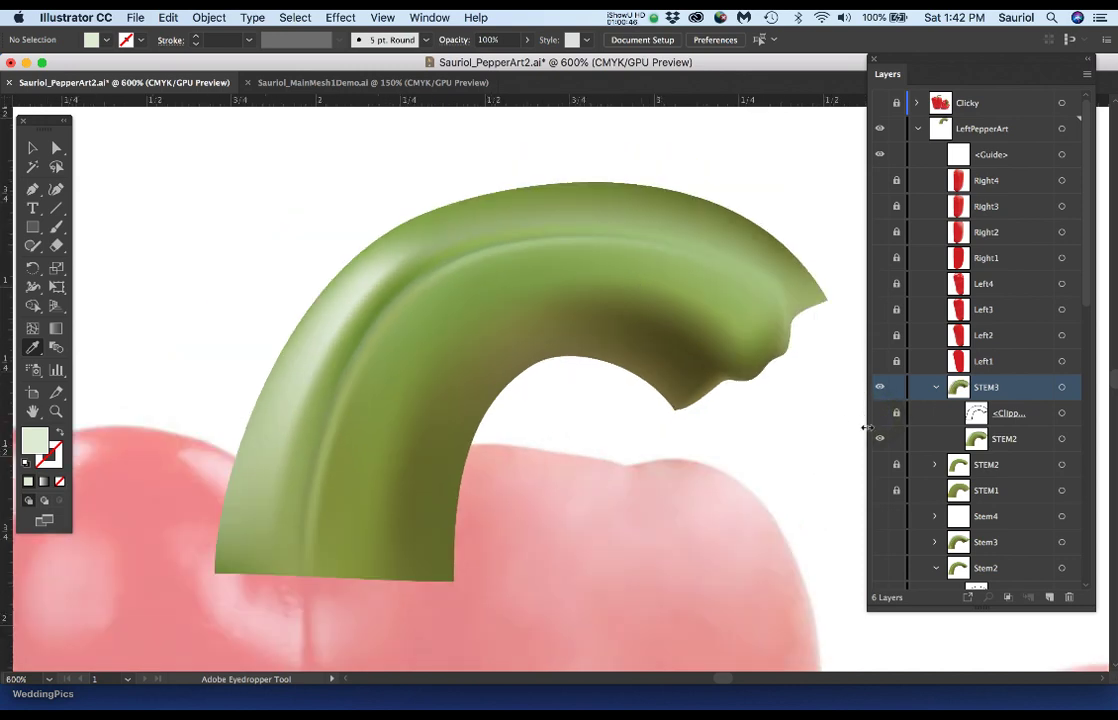
{"action": "key", "text": "super+minus"}
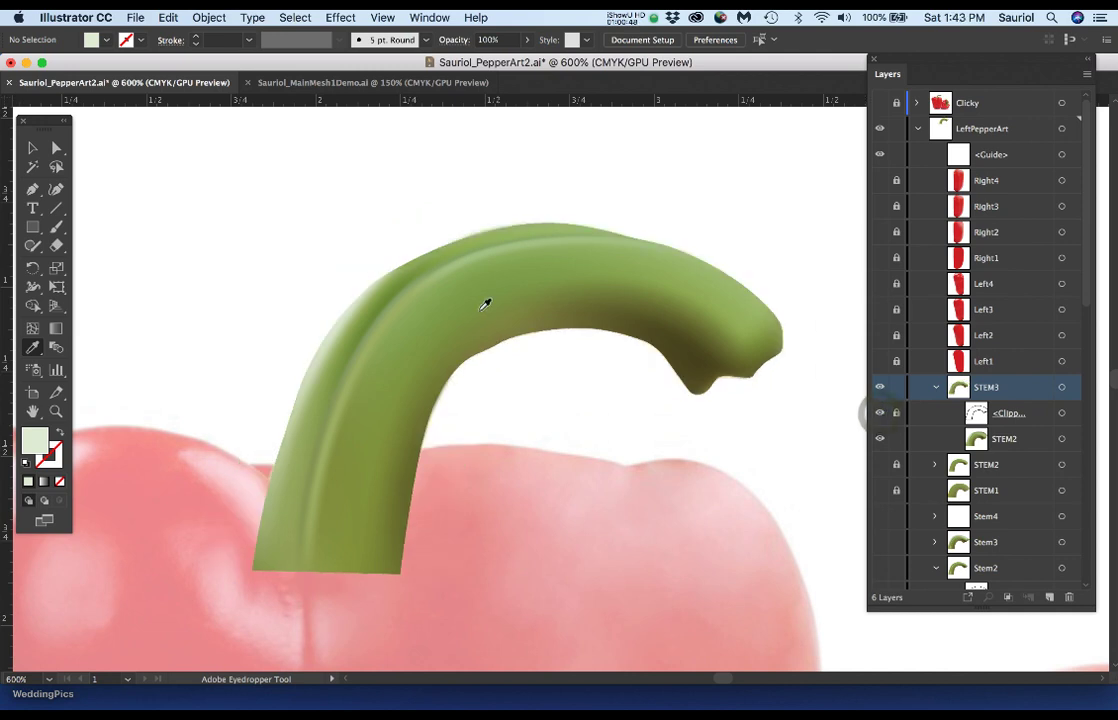
{"action": "key", "text": "super+minus"}
{"action": "key", "text": "super+minus"}
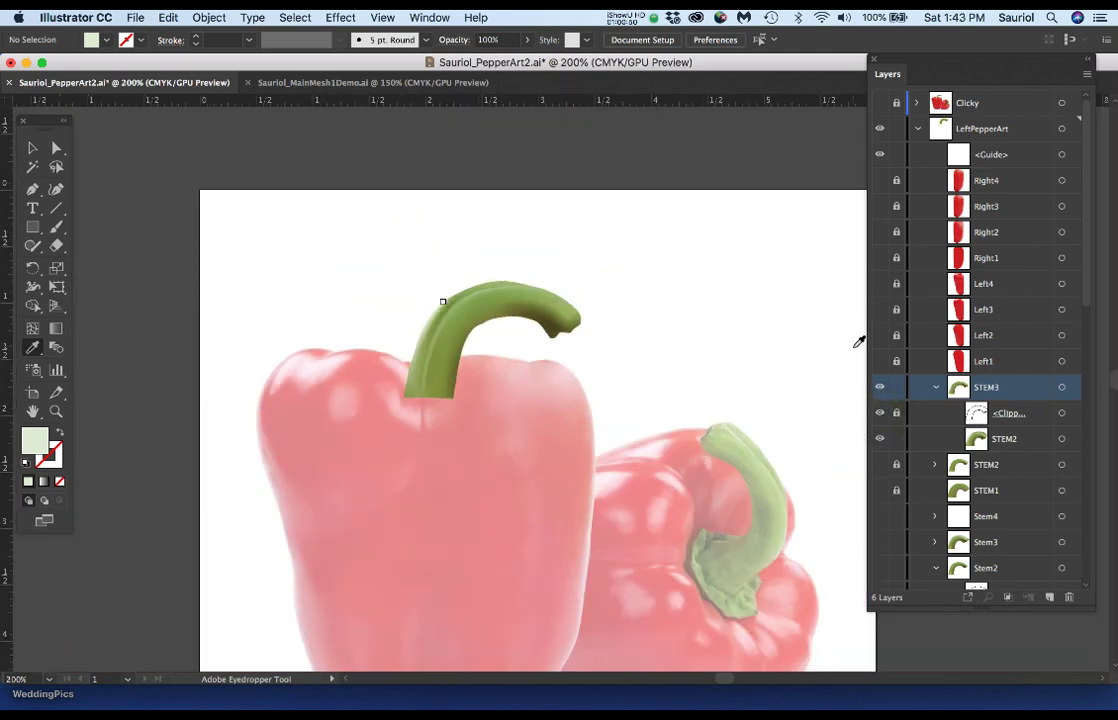
Hide the STEM3 group and delete the practice items STEM3, STEM2, and STEM1 from the LeftPepperArt layer.
{"action": "left_click", "coordinate": [879, 390]}
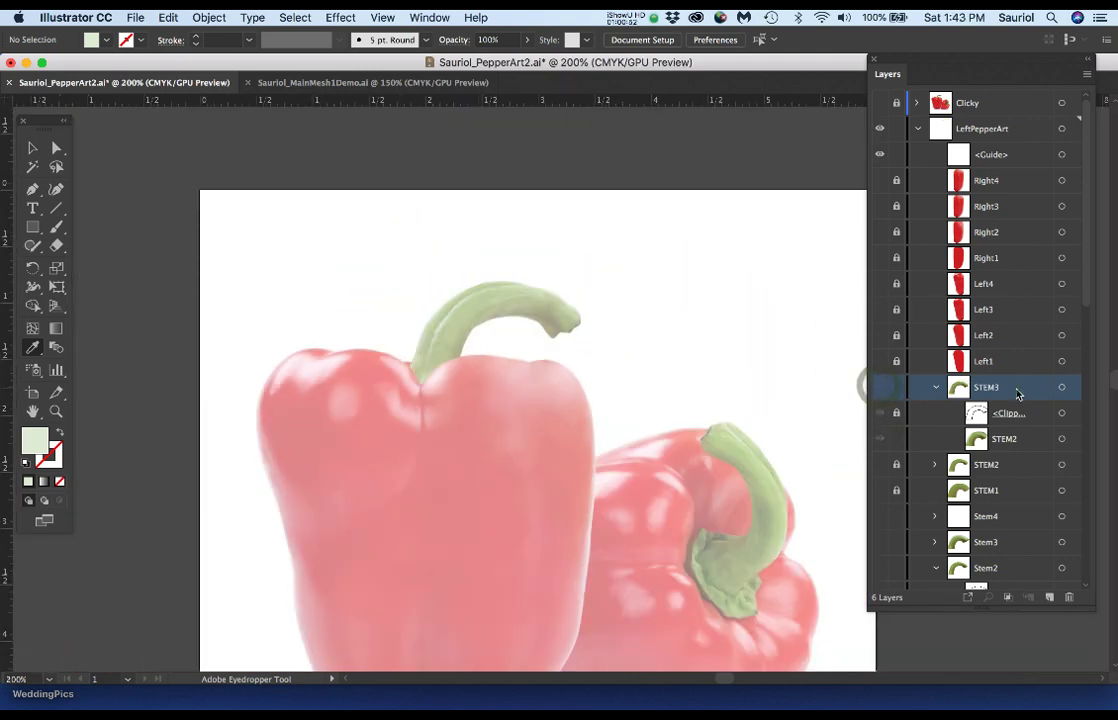
{"action": "left_click_drag", "start_coordinate": [1018, 394], "coordinate": [1068, 598]}
{"action": "left_click", "coordinate": [1001, 264]}
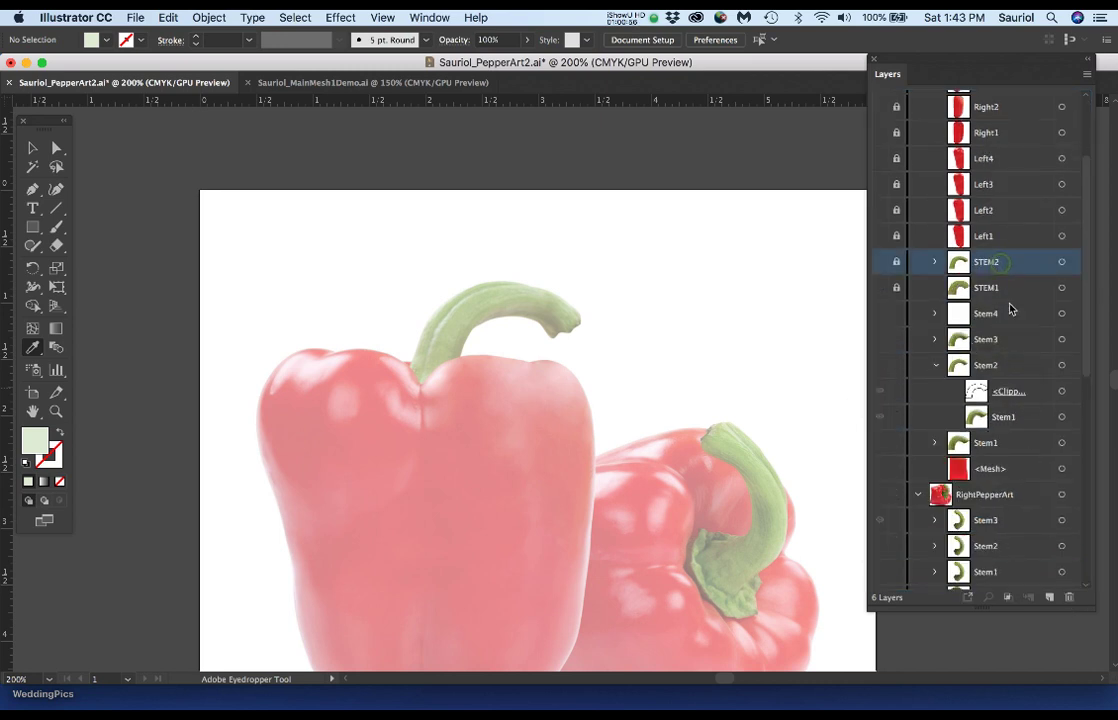
{"action": "left_click", "coordinate": [1010, 288], "text": "shift"}
{"action": "left_click_drag", "start_coordinate": [1016, 277], "coordinate": [1068, 598]}
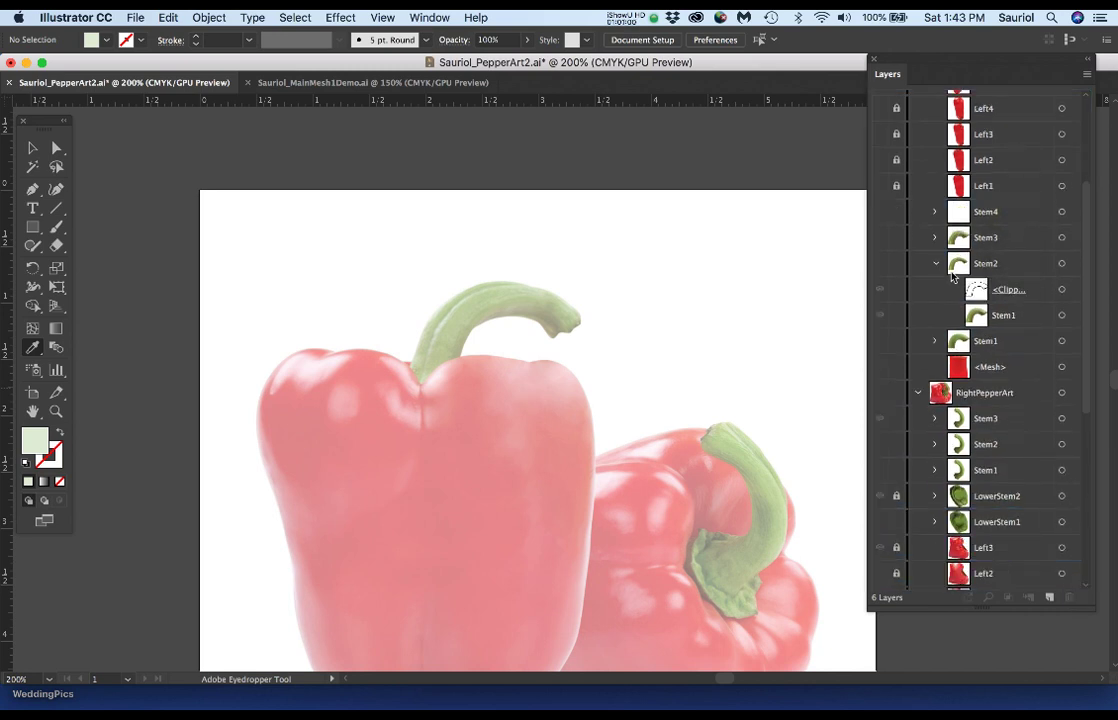
Show the finished Stem4 group with its clipping path and its Stem1 artwork, and lock that Stem1 artwork.
{"action": "scroll", "coordinate": [908, 245], "scroll_direction": "up", "scroll_amount": 2}
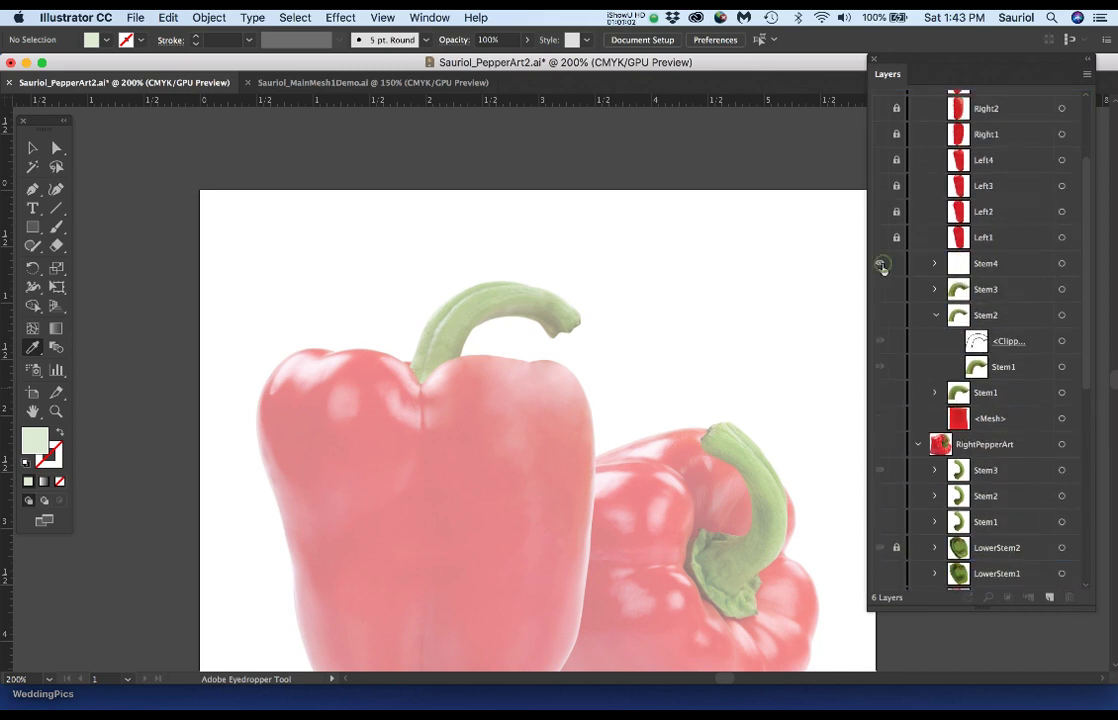
{"action": "left_click", "coordinate": [880, 263]}
{"action": "left_click", "coordinate": [934, 263]}
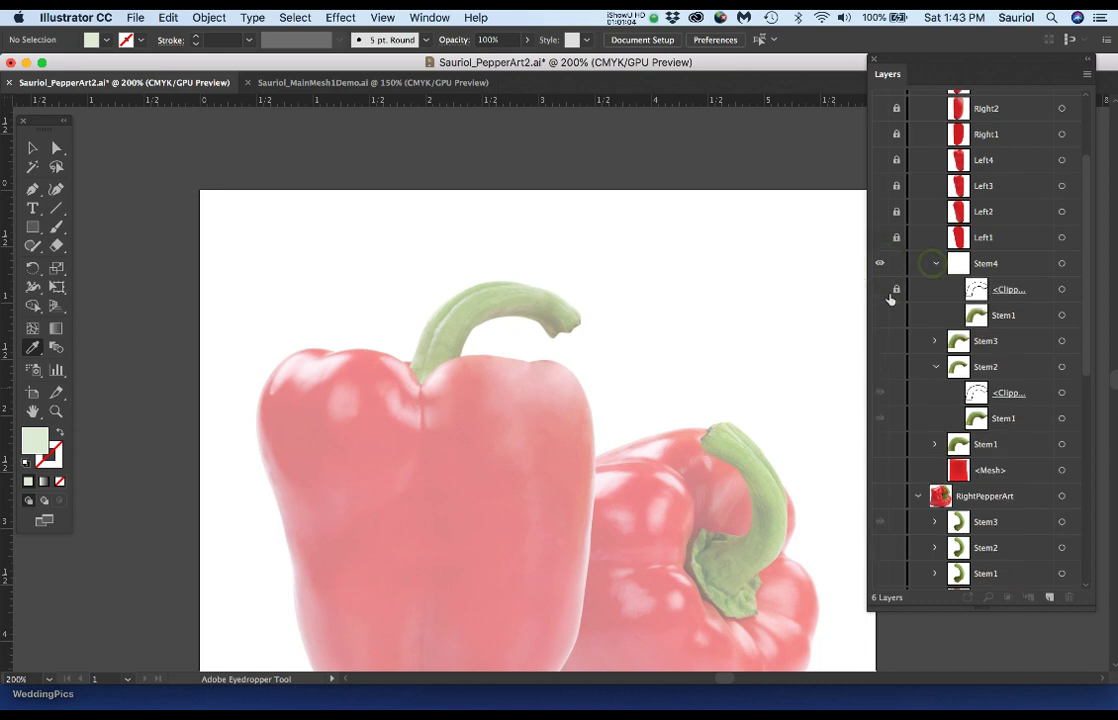
{"action": "left_click", "coordinate": [884, 289]}
{"action": "left_click", "coordinate": [884, 315]}
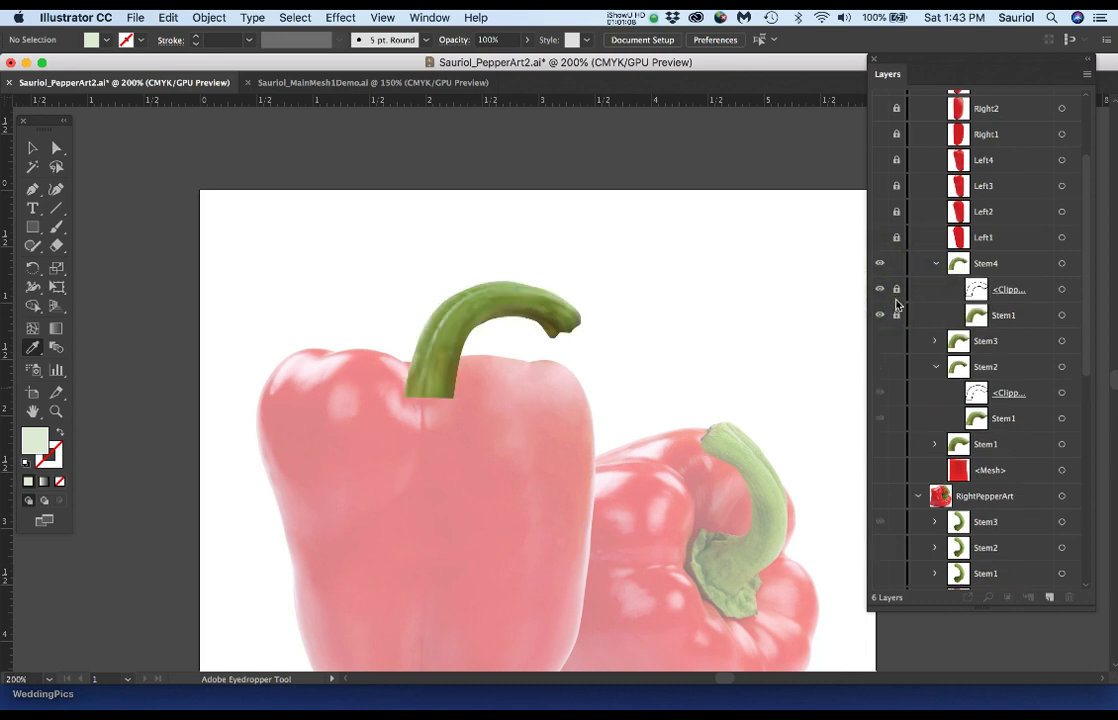
Lock the hidden Stem3, Stem2, and Stem1 groups below Stem4 and collapse their contents.
{"action": "left_click", "coordinate": [934, 342]}
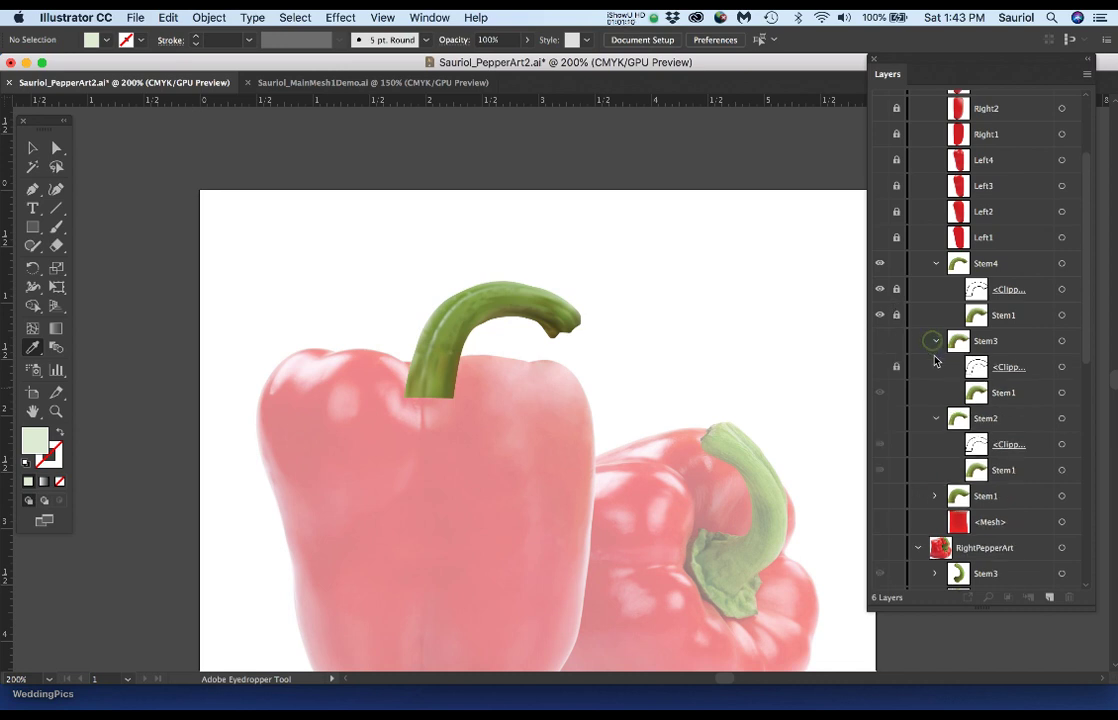
{"action": "left_click", "coordinate": [934, 342]}
{"action": "left_click", "coordinate": [896, 341]}
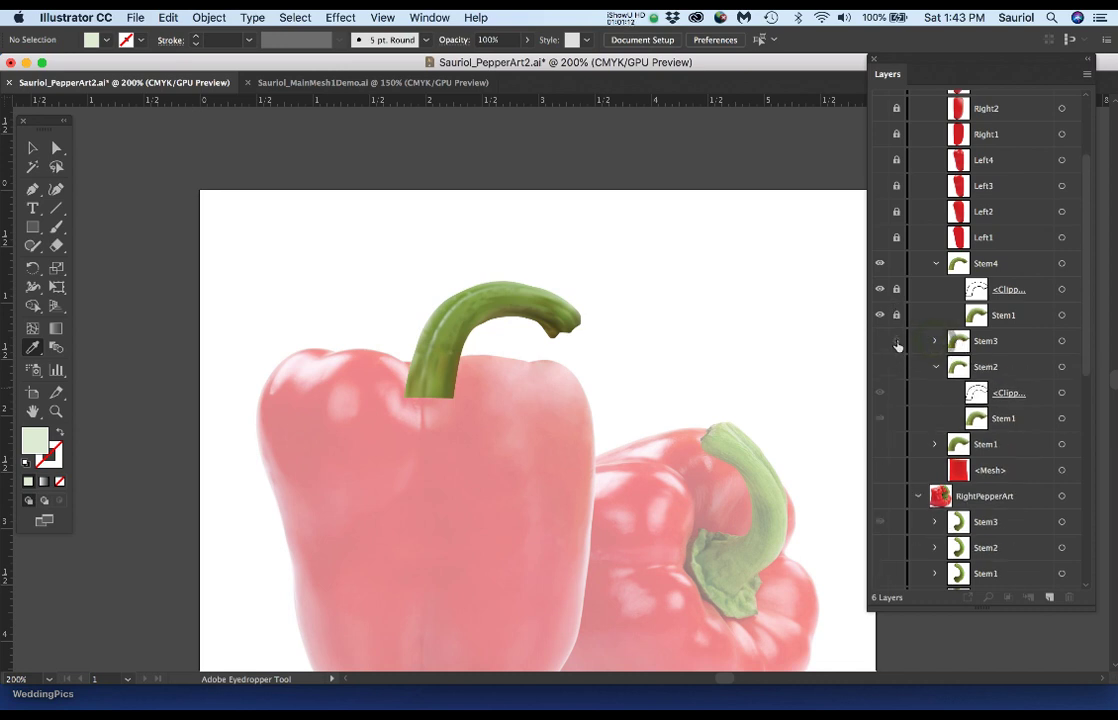
{"action": "left_click", "coordinate": [896, 367]}
{"action": "left_click", "coordinate": [936, 367]}
{"action": "left_click", "coordinate": [896, 392]}
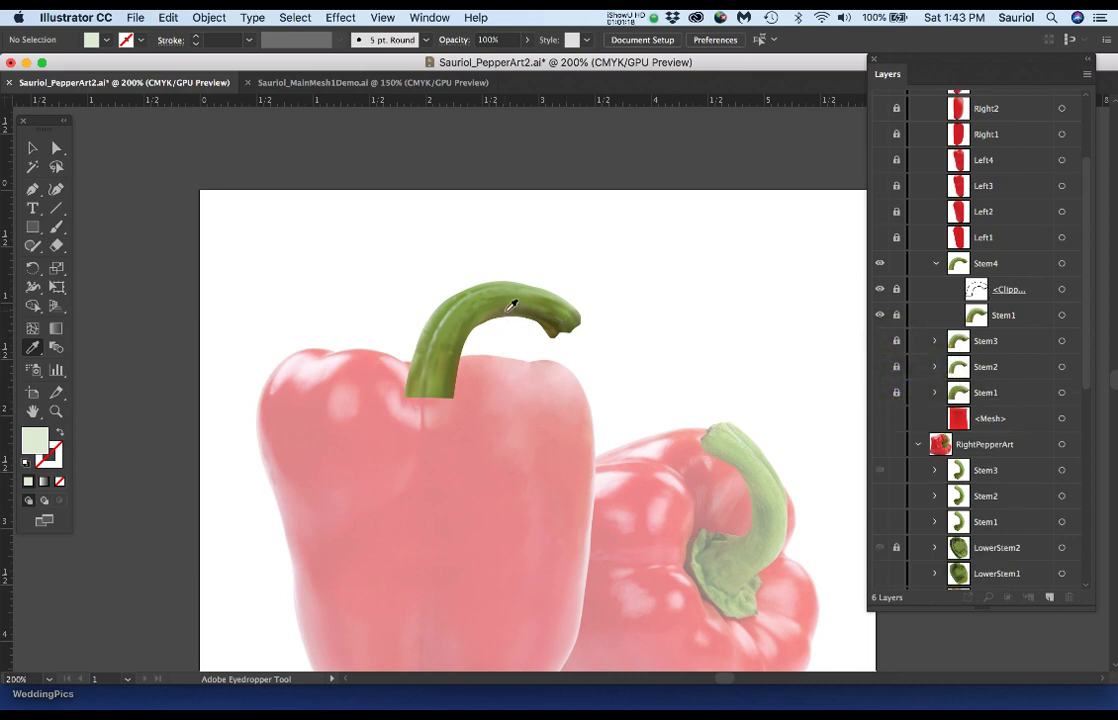
Show the Right4 and Left4 meshes so the complete left pepper appears with its stem.
{"action": "left_click_drag", "start_coordinate": [540, 338], "coordinate": [588, 258]}
{"action": "scroll", "coordinate": [931, 312], "scroll_direction": "up", "scroll_amount": 5}
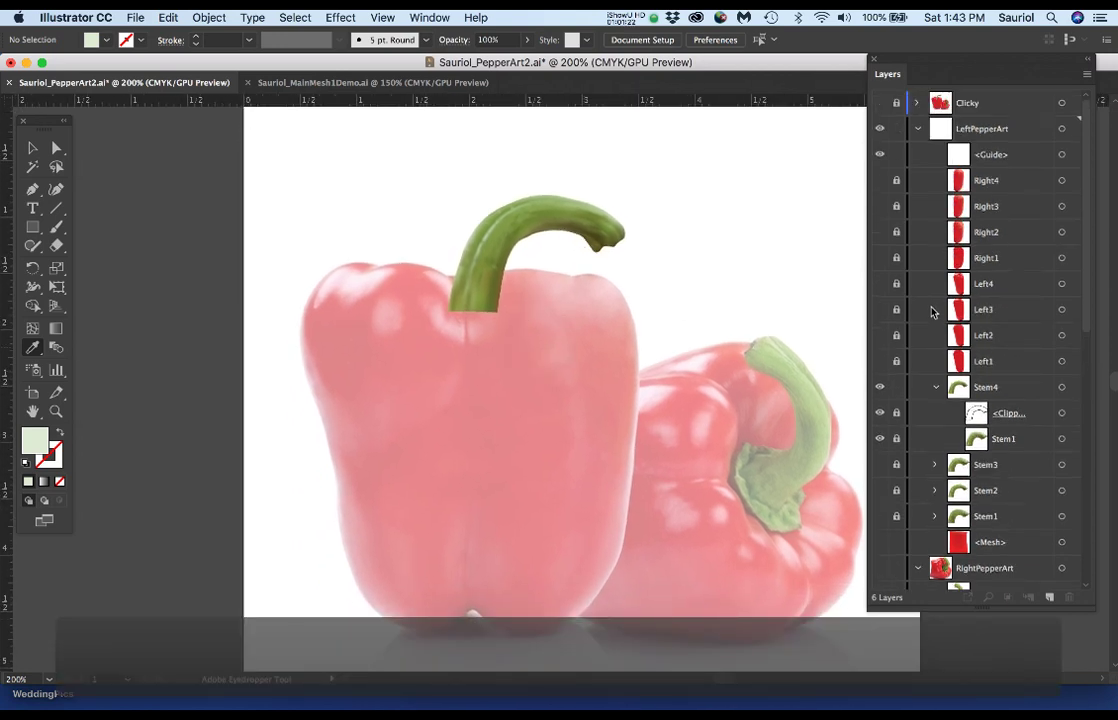
{"action": "left_click", "coordinate": [880, 181]}
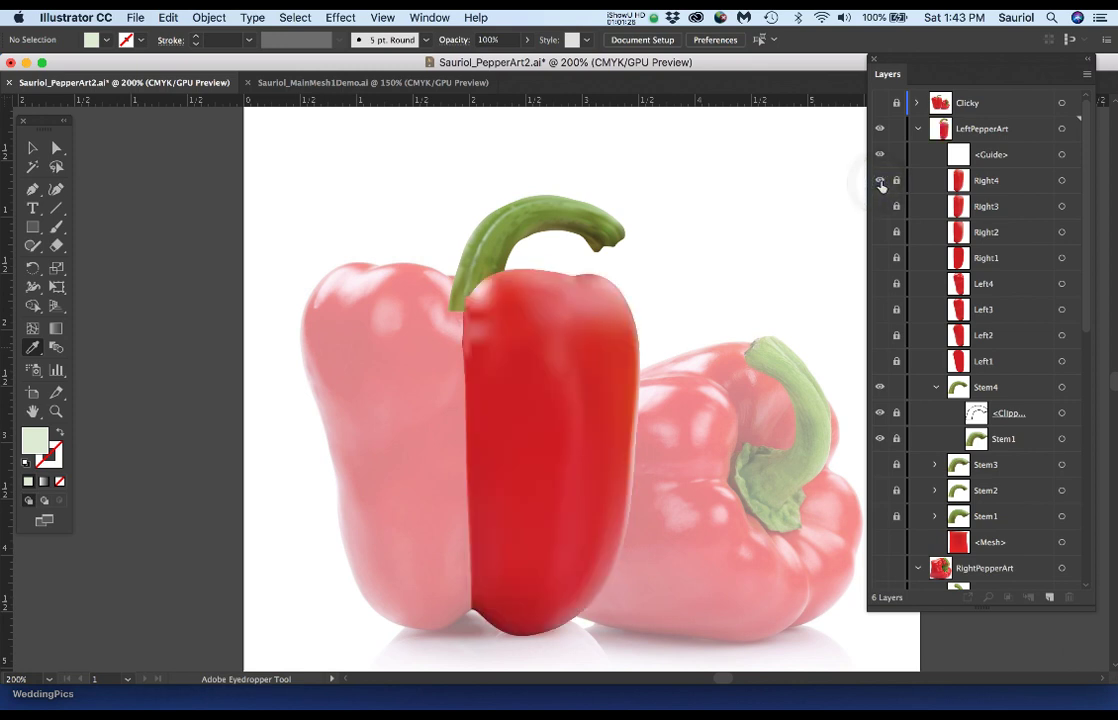
{"action": "left_click", "coordinate": [880, 284]}
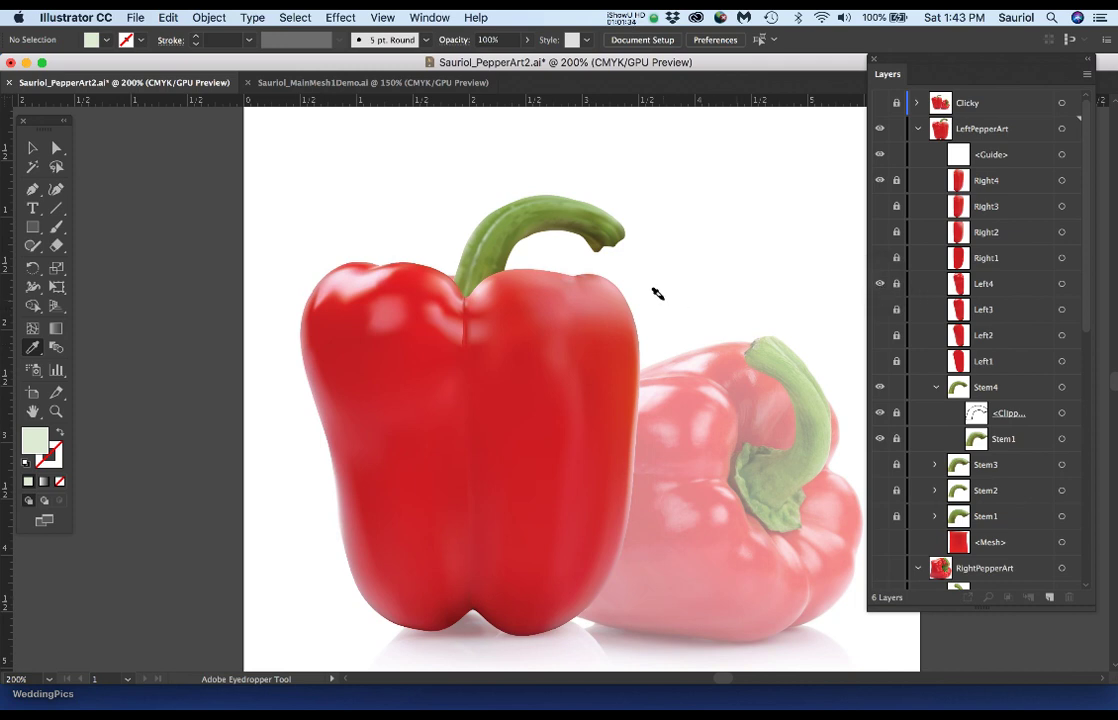
{"action": "scroll", "coordinate": [775, 382], "scroll_direction": "right", "scroll_amount": 5}
{"action": "scroll", "coordinate": [775, 382], "scroll_direction": "down", "scroll_amount": 2}
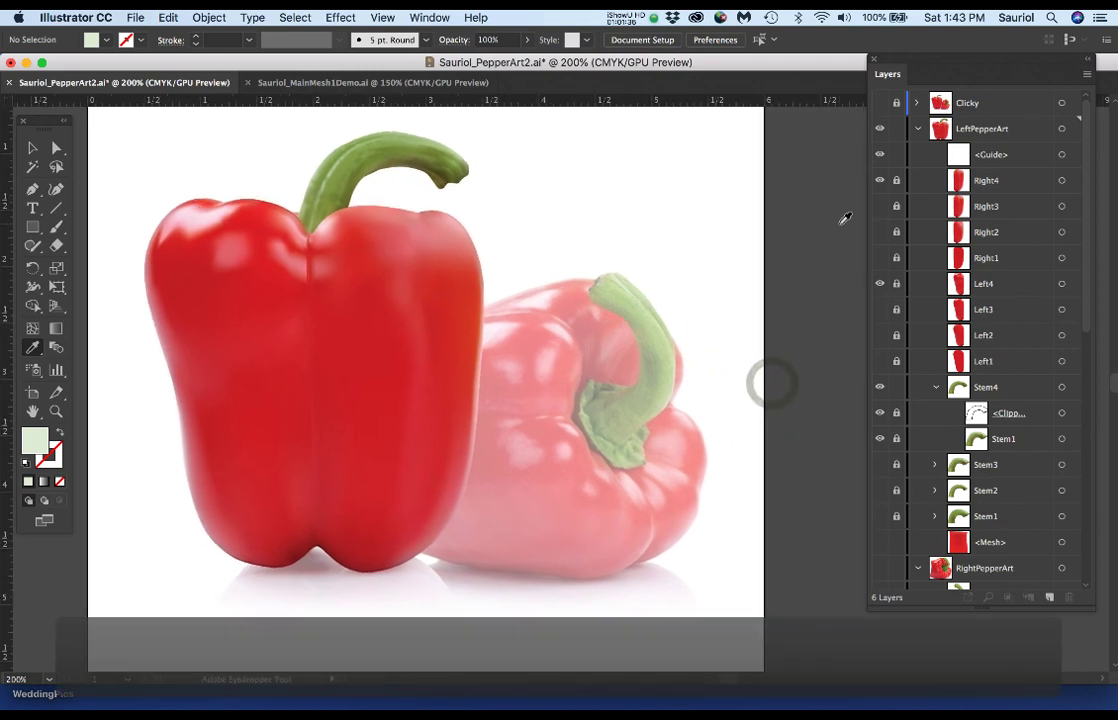
Hide the LeftPepperArt layer and show the RightPepperArt layer to examine the right pepper's stem and mesh pieces up close.
{"action": "left_click", "coordinate": [880, 128]}
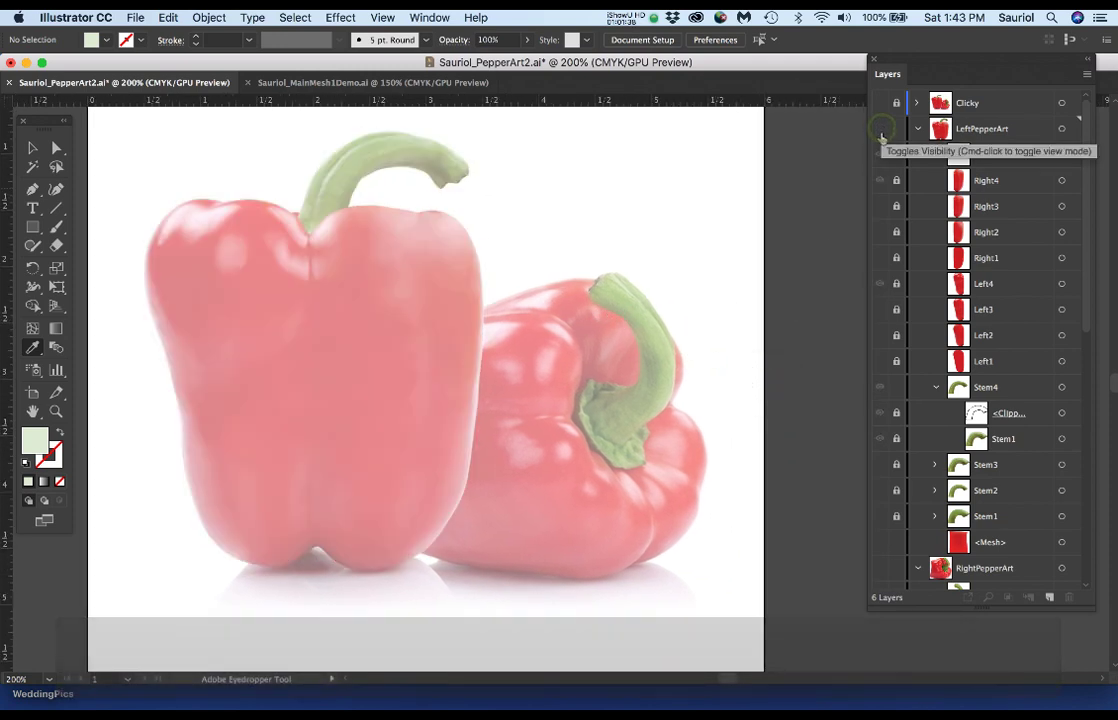
{"action": "scroll", "coordinate": [941, 455], "scroll_direction": "down", "scroll_amount": 5}
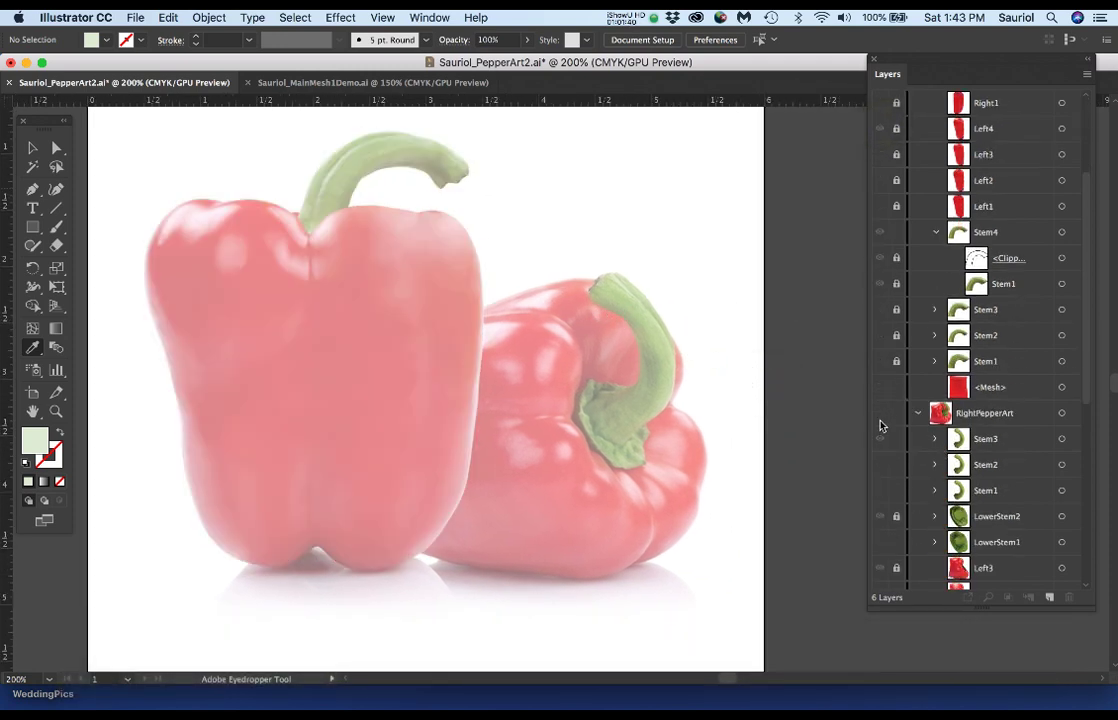
{"action": "left_click", "coordinate": [880, 418]}
{"action": "scroll", "coordinate": [713, 452], "scroll_direction": "up", "scroll_amount": 2}
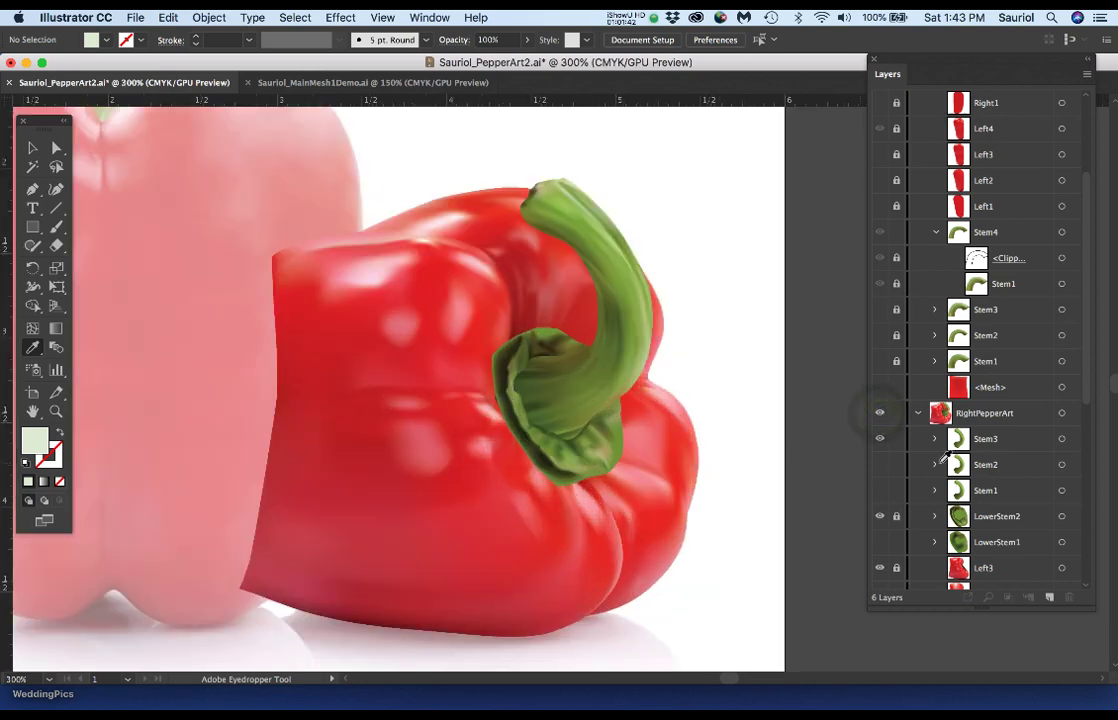
{"action": "scroll", "coordinate": [943, 455], "scroll_direction": "down", "scroll_amount": 8}
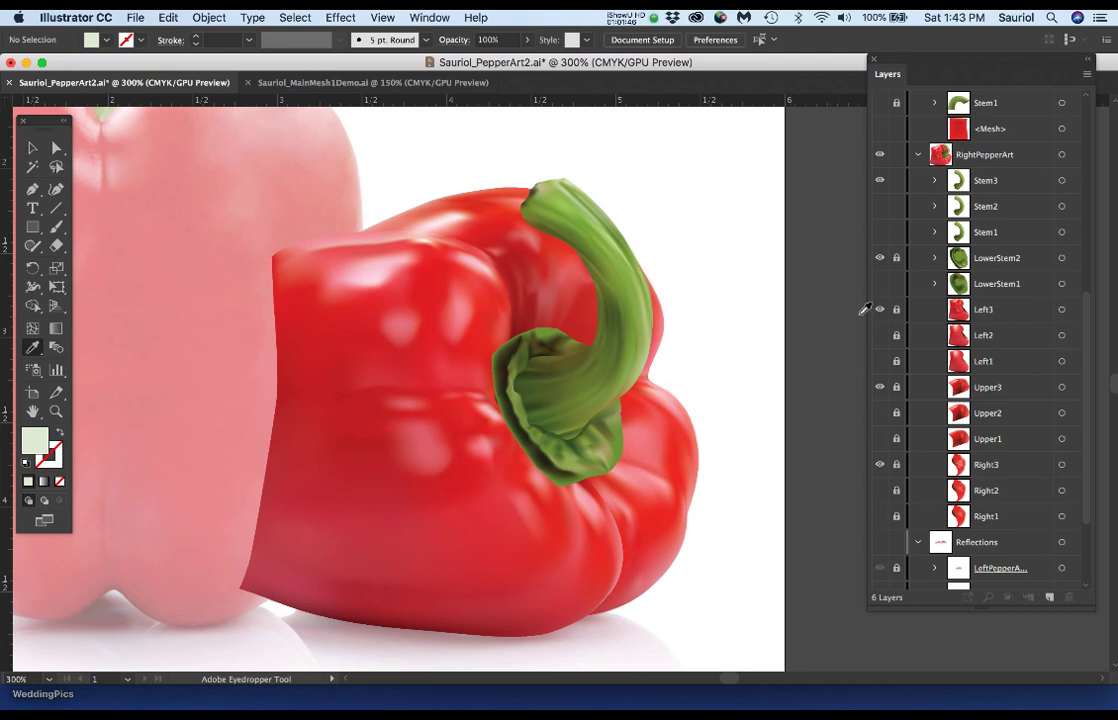
{"action": "scroll", "coordinate": [641, 319], "scroll_direction": "up", "scroll_amount": 1}
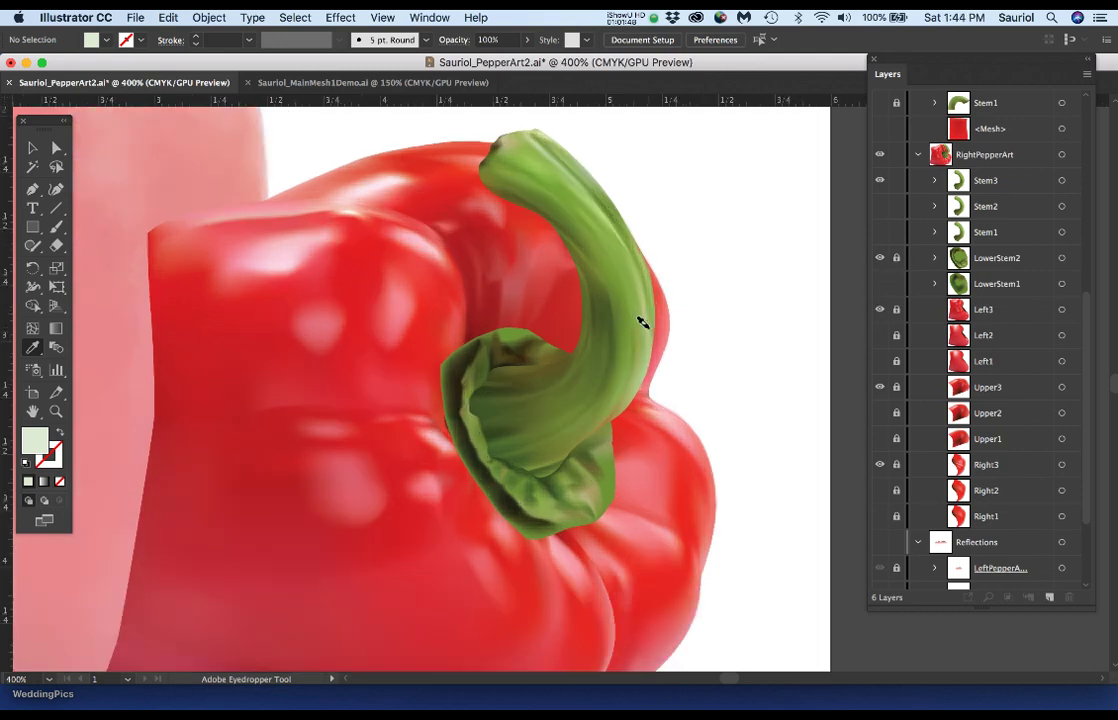
Hide Stem3 in the RightPepperArt layer and toggle LowerStem2 off and on to examine the lower stem up close.
{"action": "left_click_drag", "start_coordinate": [674, 349], "coordinate": [704, 401]}
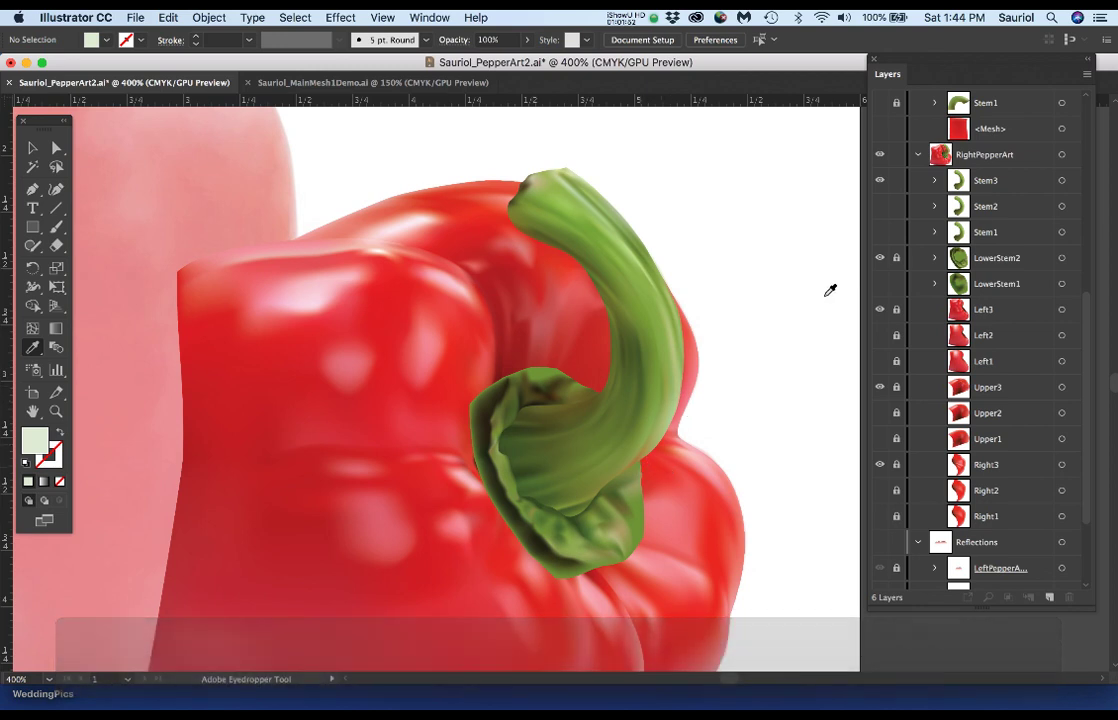
{"action": "left_click", "coordinate": [879, 182]}
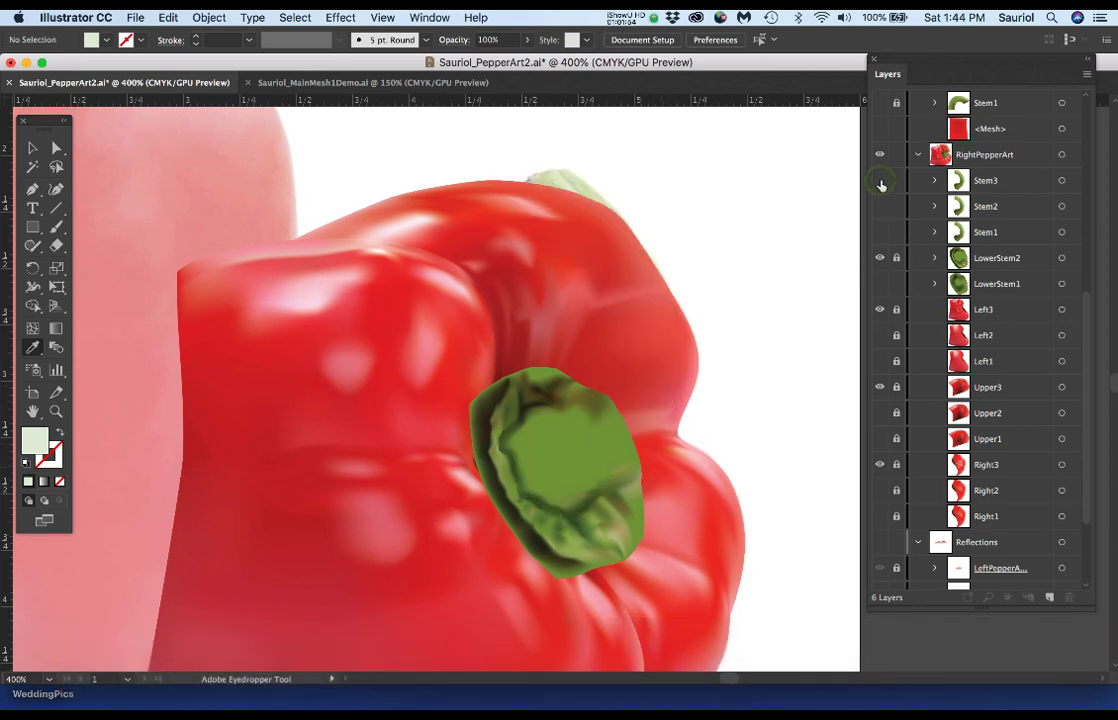
{"action": "left_click", "coordinate": [879, 259]}
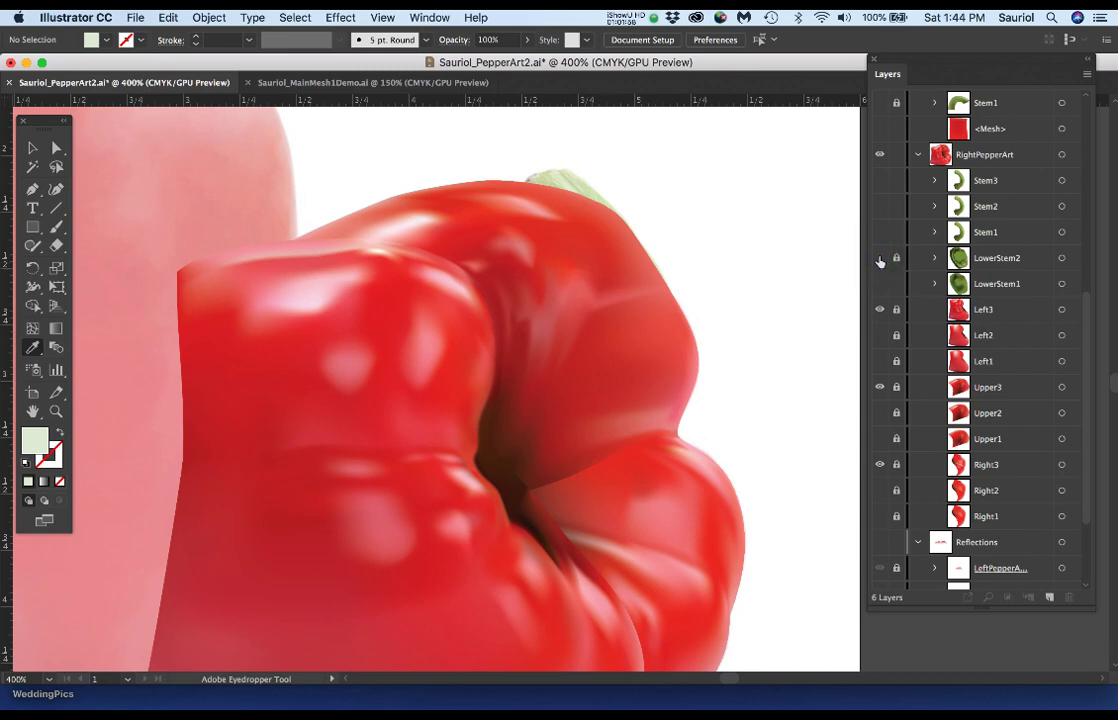
{"action": "left_click", "coordinate": [879, 259]}
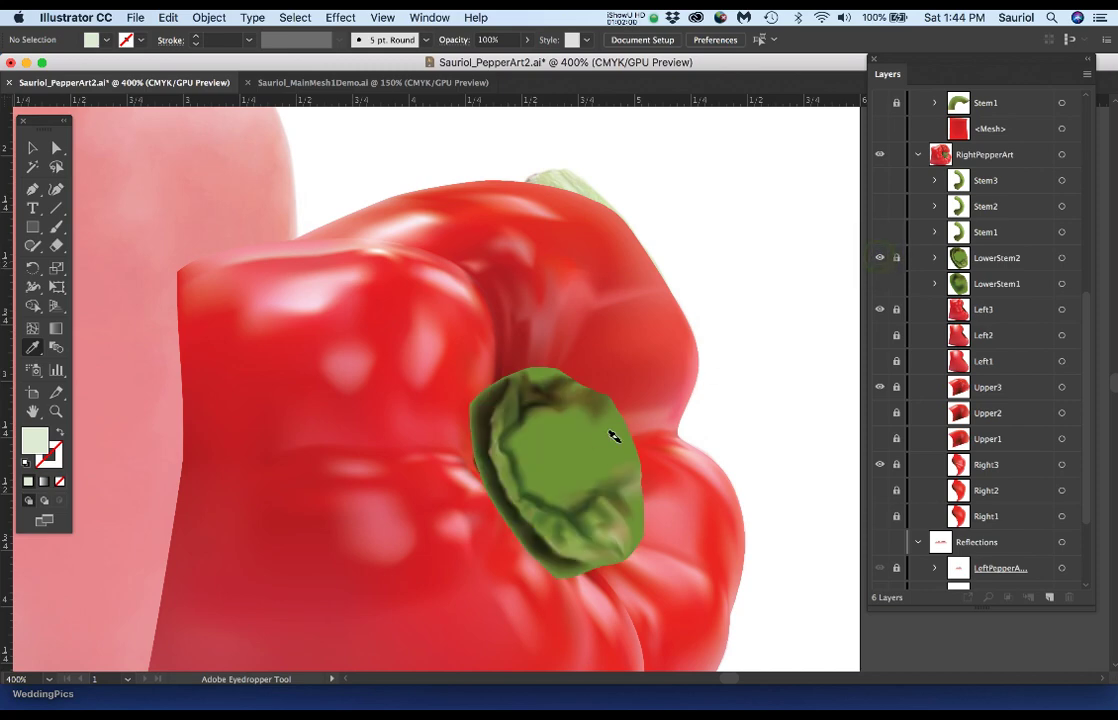
{"action": "scroll", "coordinate": [602, 437], "scroll_direction": "up", "scroll_amount": 2}
{"action": "left_click_drag", "start_coordinate": [661, 482], "coordinate": [656, 369]}
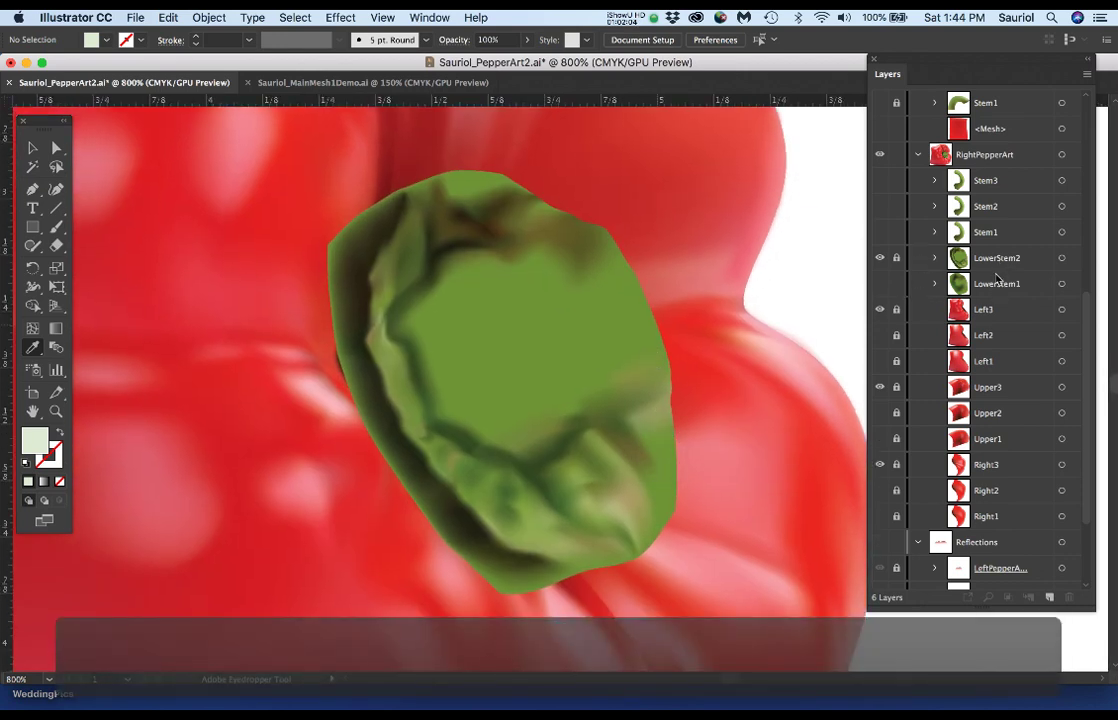
Unlock the LowerStem2 group, expand its contents, and show its clipping path.
{"action": "left_click", "coordinate": [896, 259]}
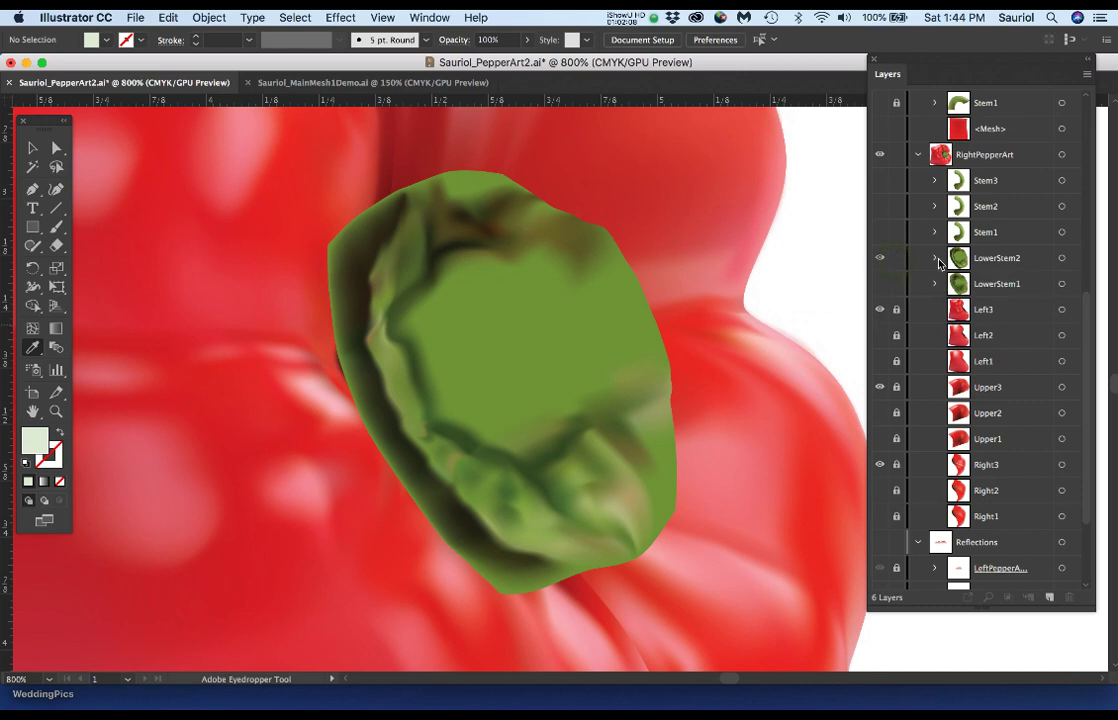
{"action": "left_click", "coordinate": [935, 259]}
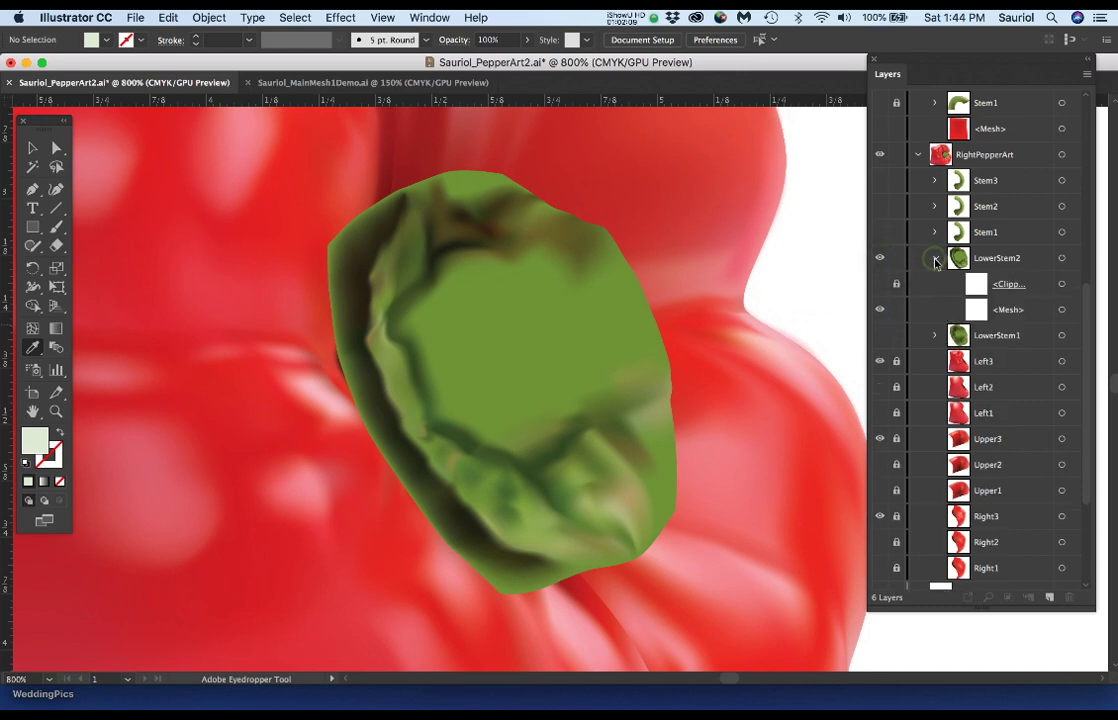
{"action": "left_click", "coordinate": [879, 288]}
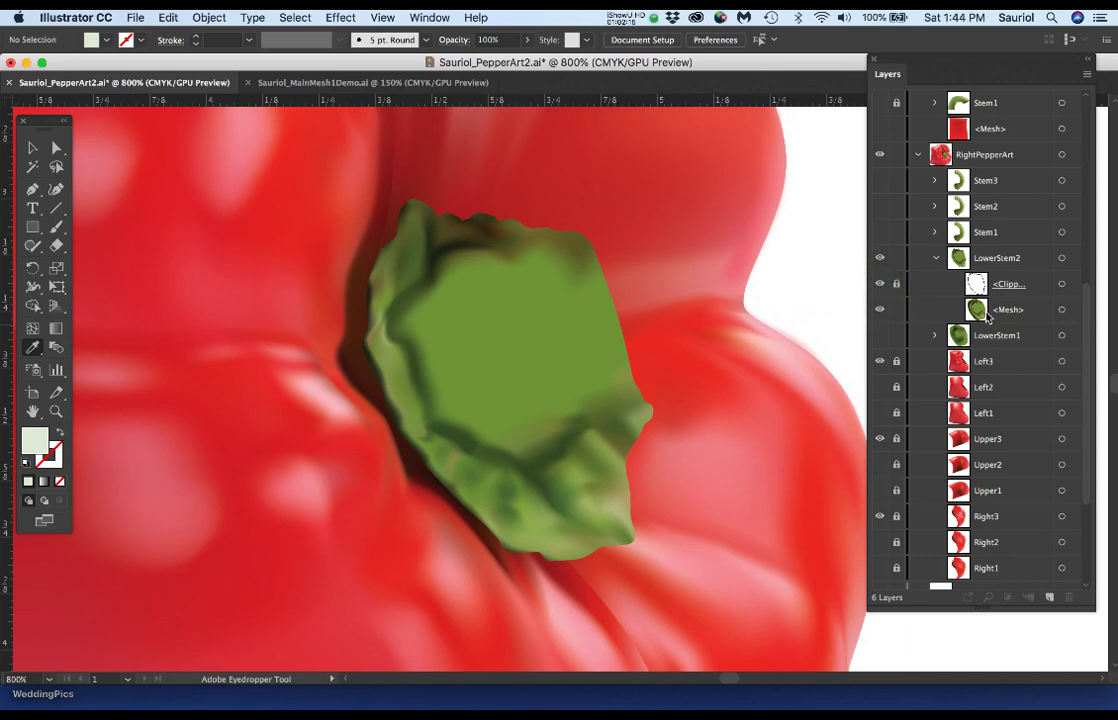
Target the mesh inside LowerStem2 to inspect its mesh lines, and lock it.
{"action": "left_click", "coordinate": [1061, 310]}
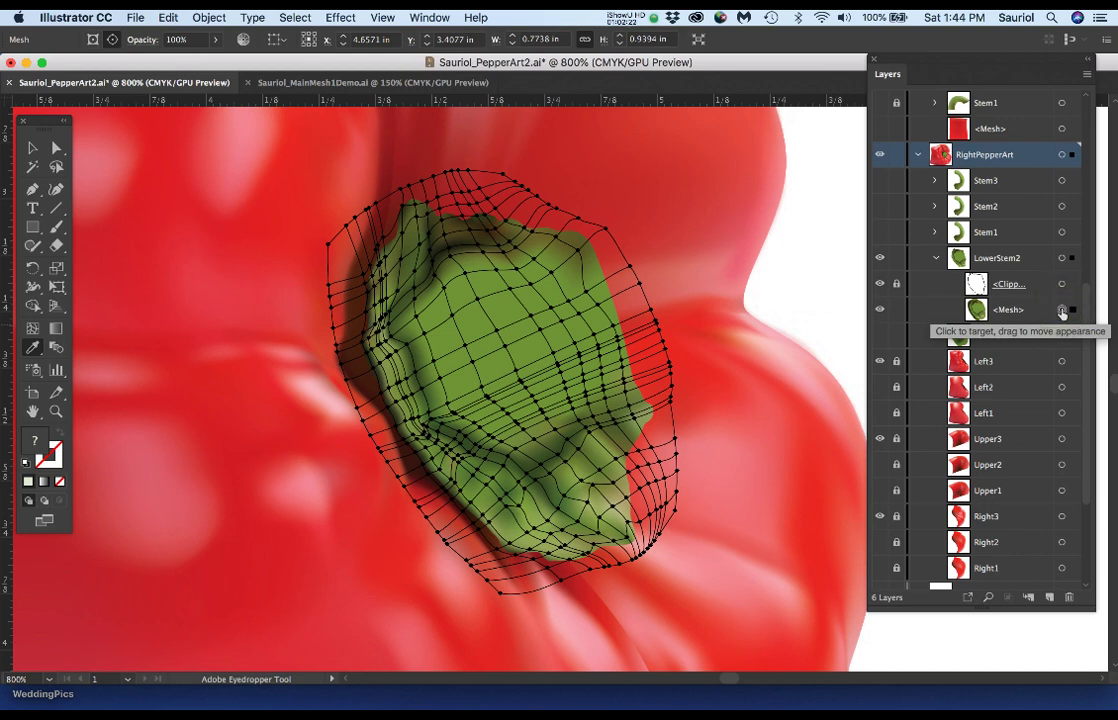
{"action": "left_click", "coordinate": [897, 310]}
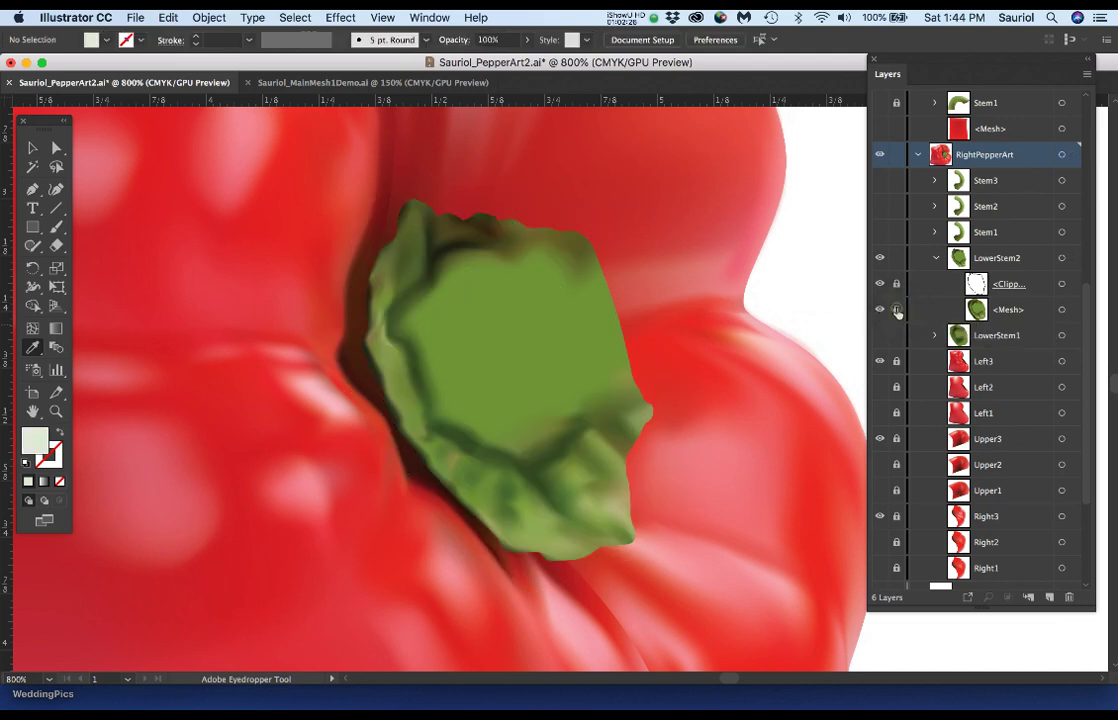
Switch to Acrobat Pro DC and open the recent Guide7_MainMesh_AssignmentGuide PDF from today.
{"action": "mouse_move", "coordinate": [3, 284]}
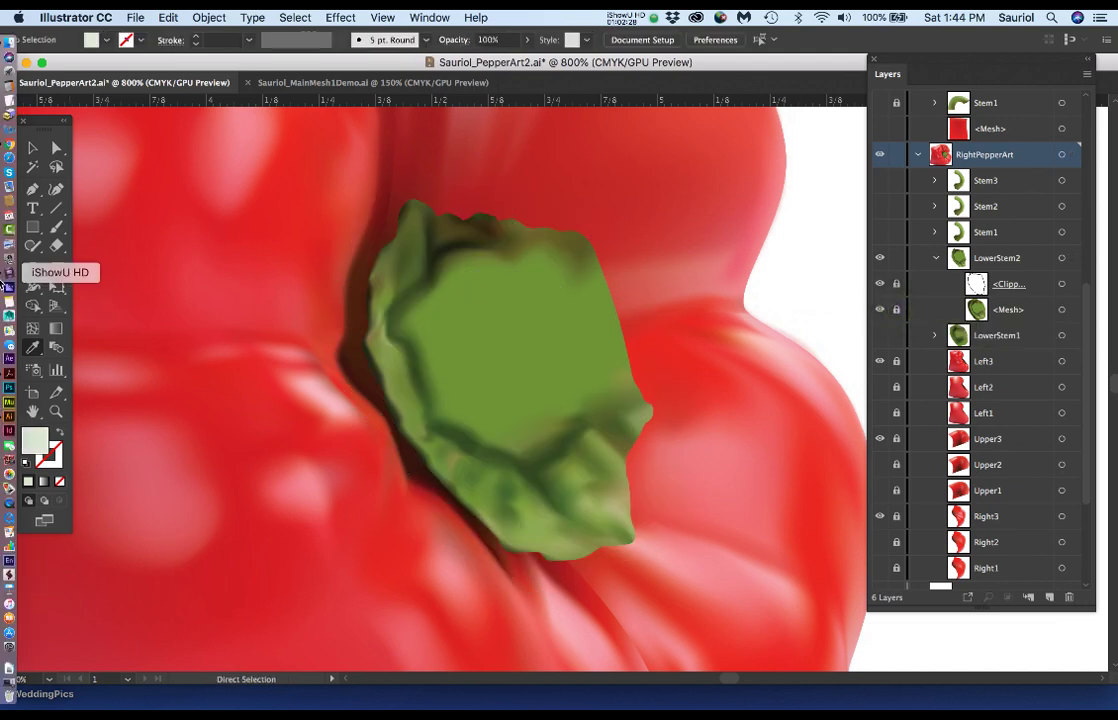
{"action": "left_click", "coordinate": [9, 374]}
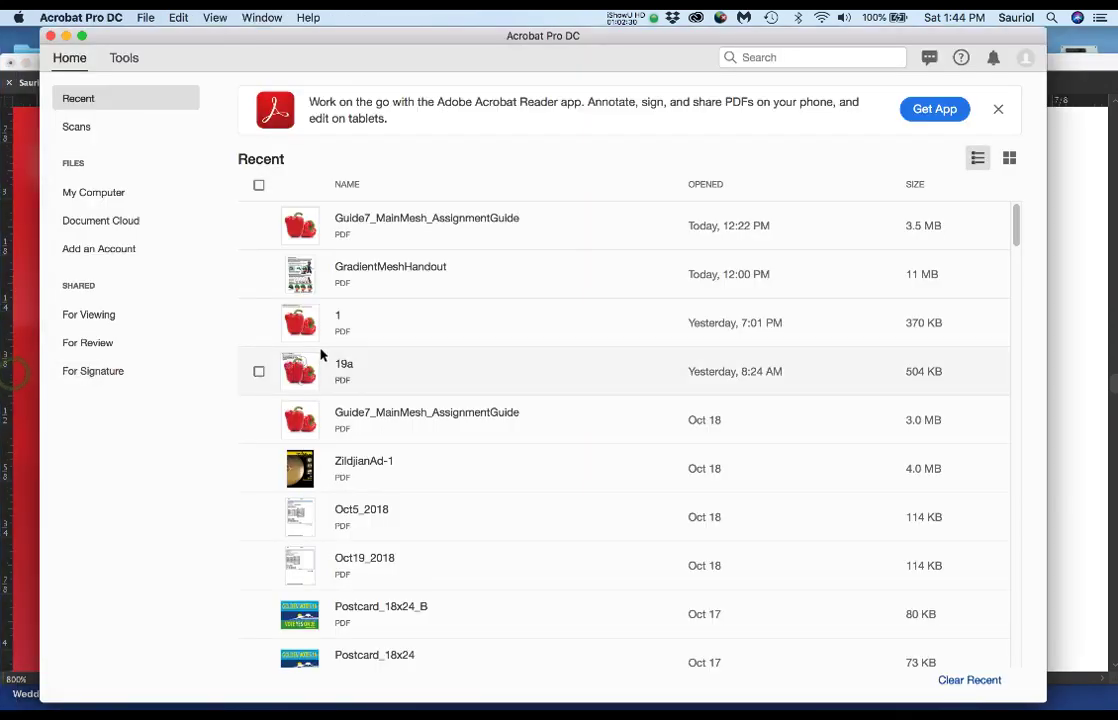
{"action": "double_click", "coordinate": [388, 225]}
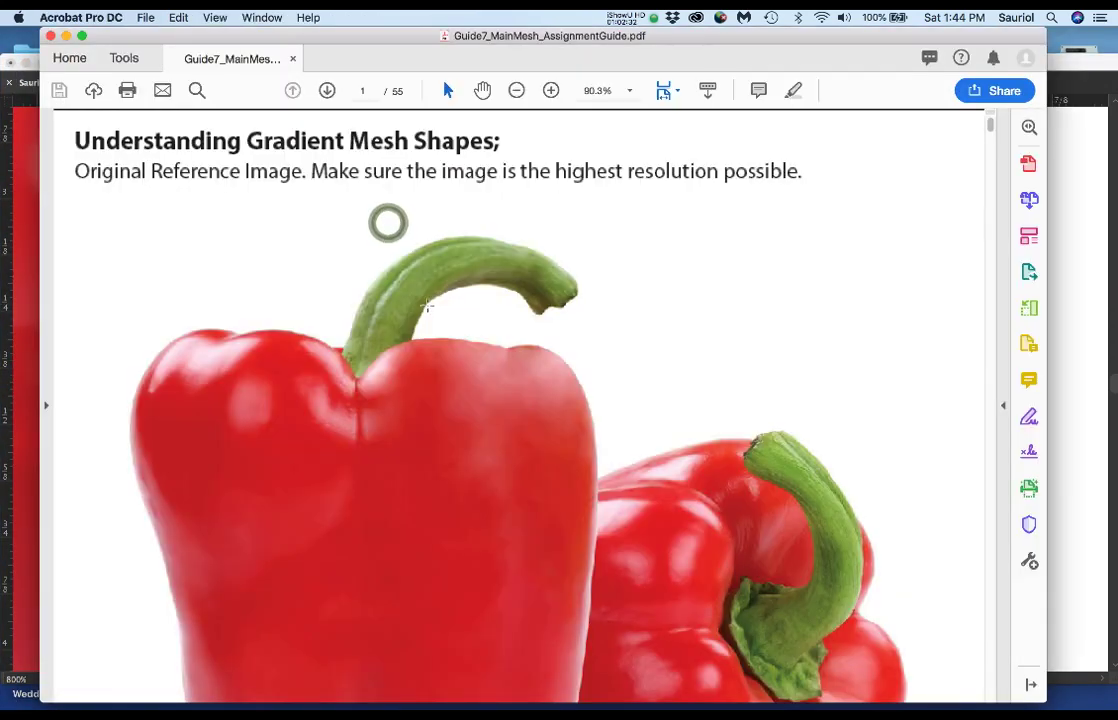
{"action": "scroll", "coordinate": [621, 455], "scroll_direction": "down", "scroll_amount": 3}
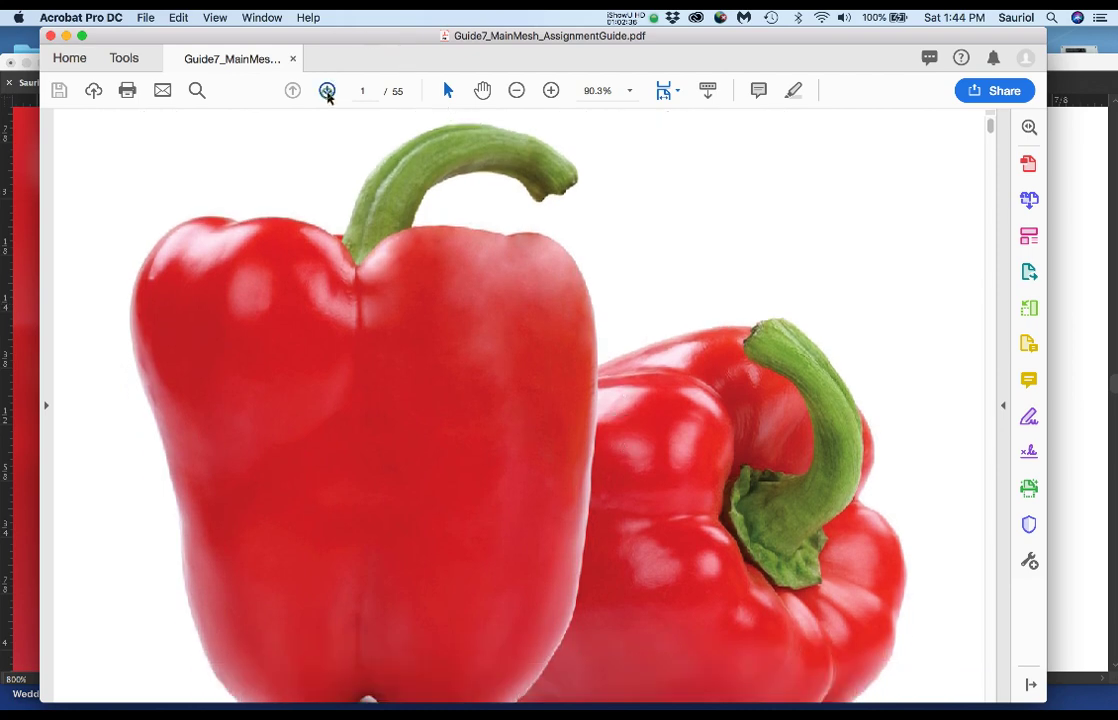
Review the guide's steps for each mesh shape up to page 9, zooming out to 57.5% to fit the illustrations.
{"action": "left_click", "coordinate": [327, 91]}
{"action": "left_click", "coordinate": [327, 91]}
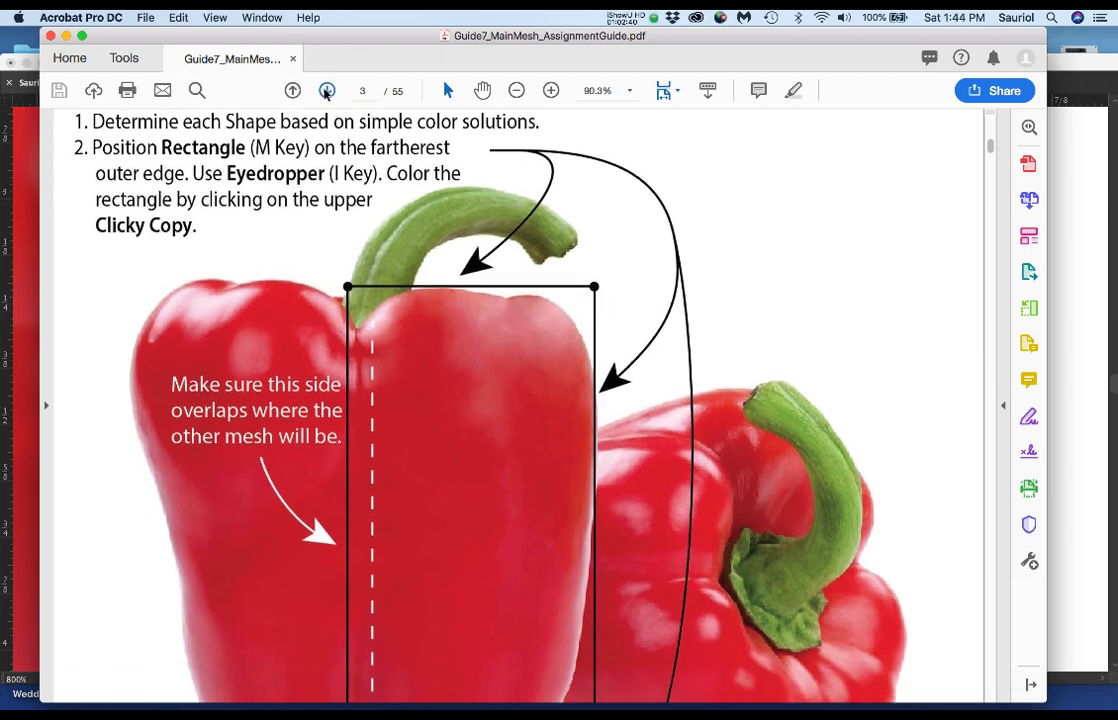
{"action": "scroll", "coordinate": [522, 340], "scroll_direction": "down", "scroll_amount": 2}
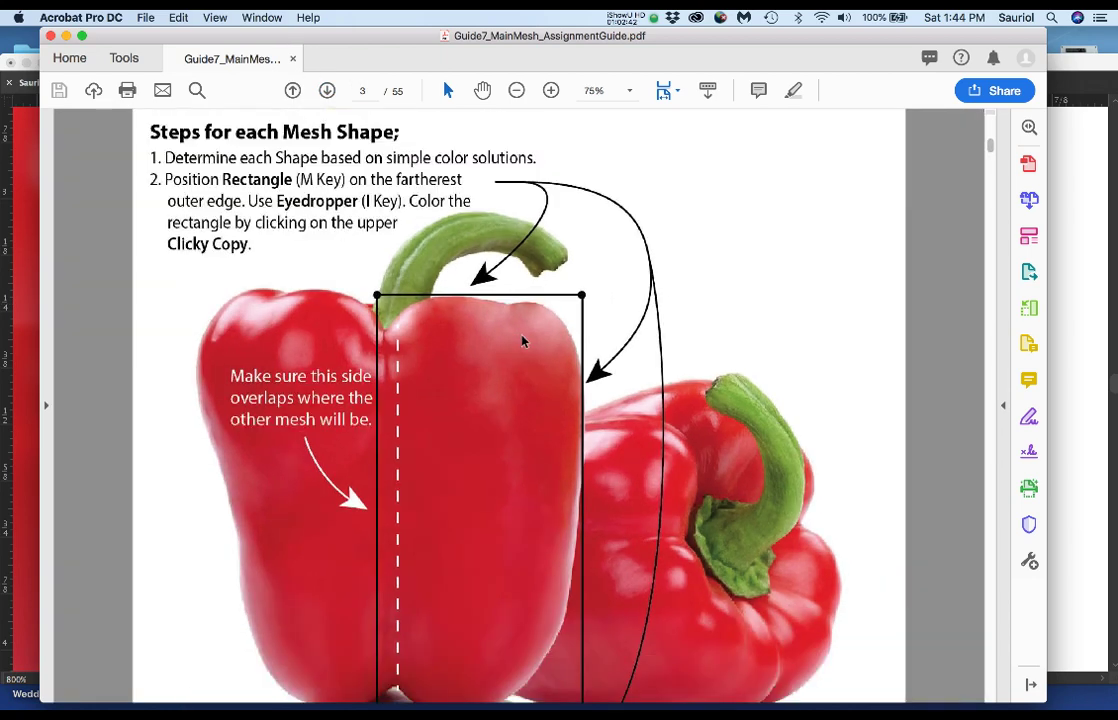
{"action": "scroll", "coordinate": [522, 341], "scroll_direction": "down", "scroll_amount": 1}
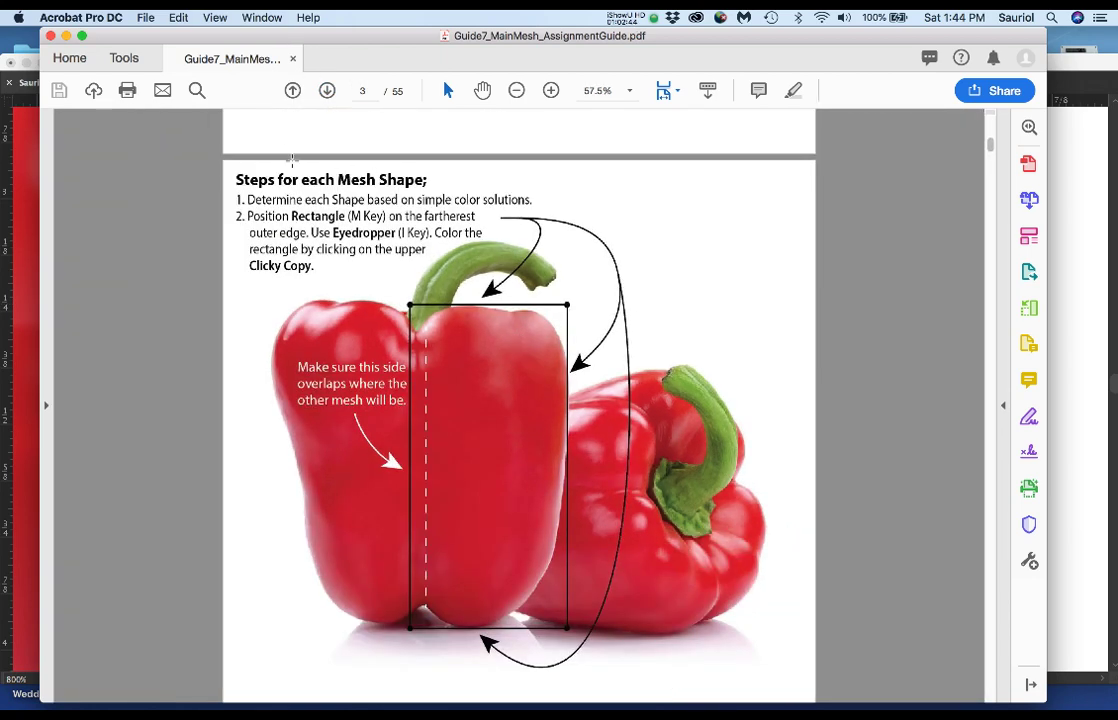
{"action": "left_click", "coordinate": [327, 90]}
{"action": "left_click", "coordinate": [327, 90]}
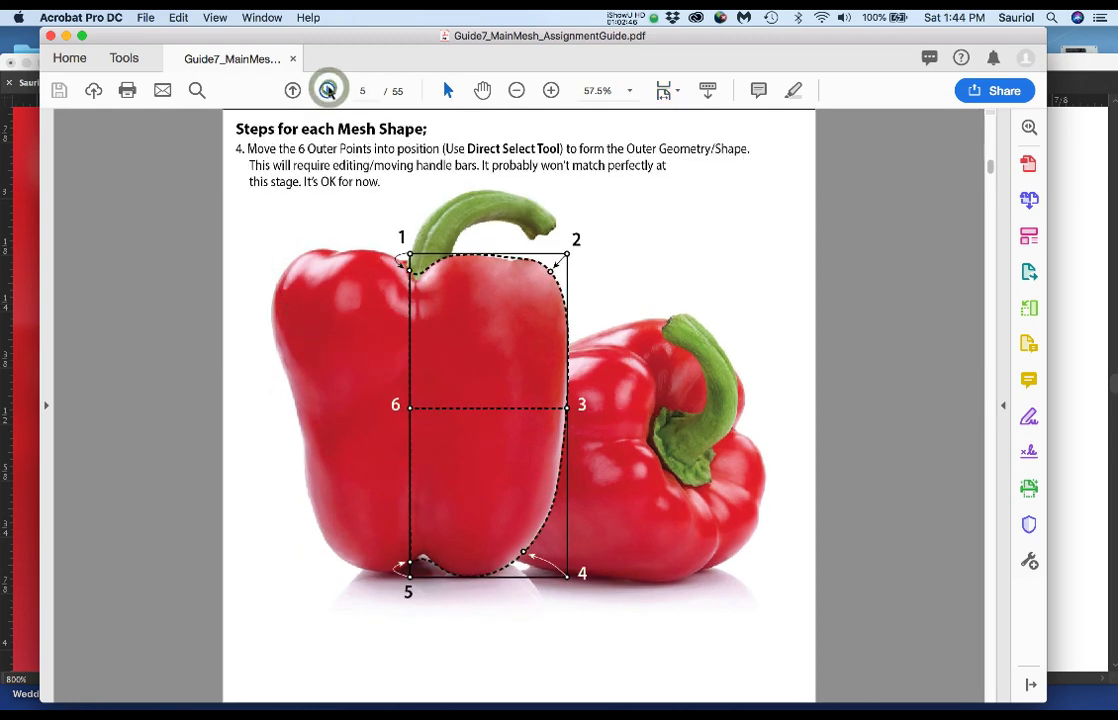
{"action": "left_click", "coordinate": [327, 90]}
{"action": "left_click", "coordinate": [328, 90]}
{"action": "left_click", "coordinate": [328, 90]}
{"action": "left_click", "coordinate": [328, 90]}
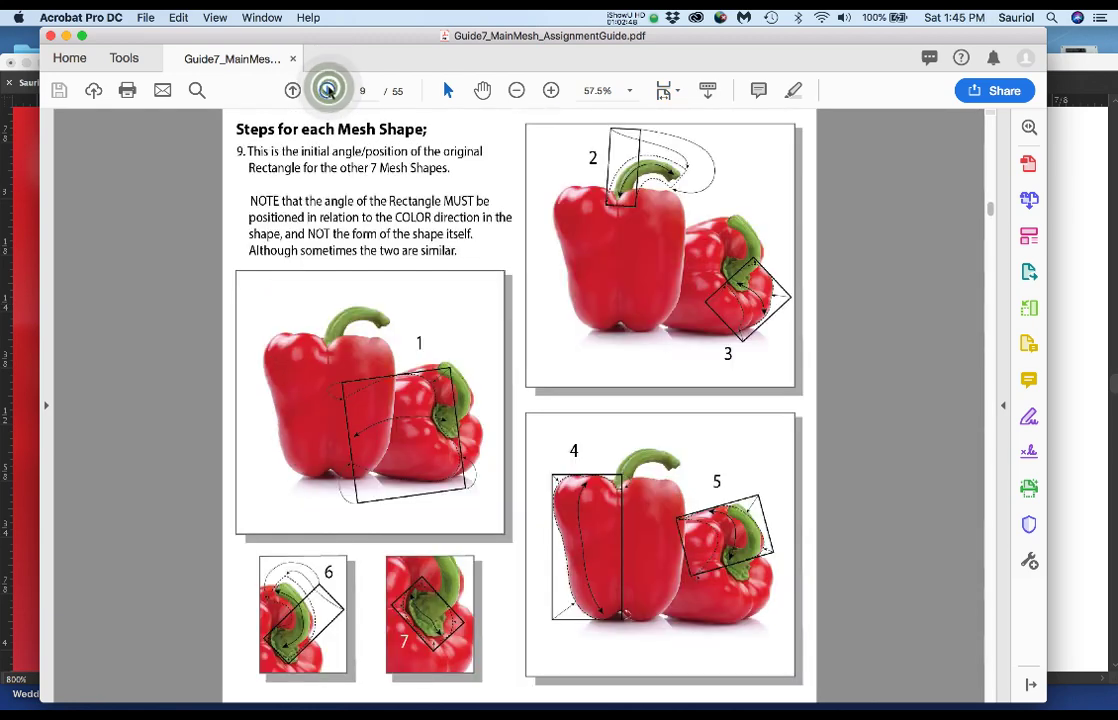
Page through the guide to page 24 to examine the 1st Stage meshes for the stems and left pepper shapes.
{"action": "left_click", "coordinate": [328, 90]}
{"action": "left_click", "coordinate": [328, 90]}
{"action": "left_click", "coordinate": [328, 90]}
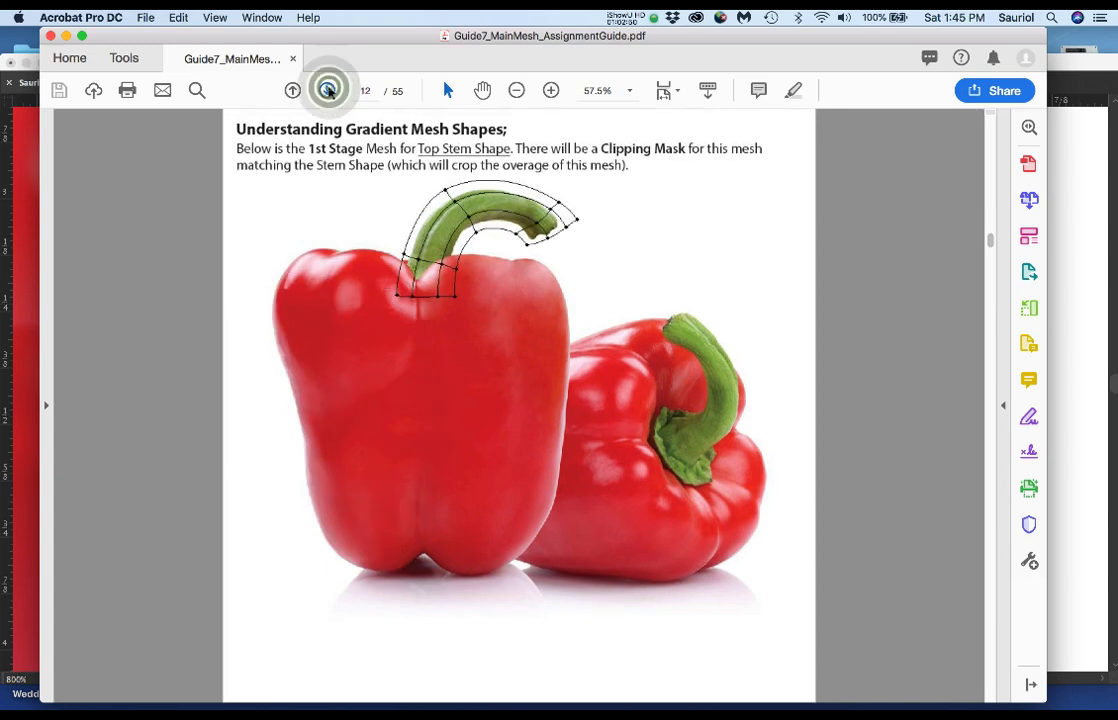
{"action": "left_click", "coordinate": [328, 90]}
{"action": "left_click", "coordinate": [328, 90]}
{"action": "left_click", "coordinate": [328, 90]}
{"action": "left_click", "coordinate": [328, 90]}
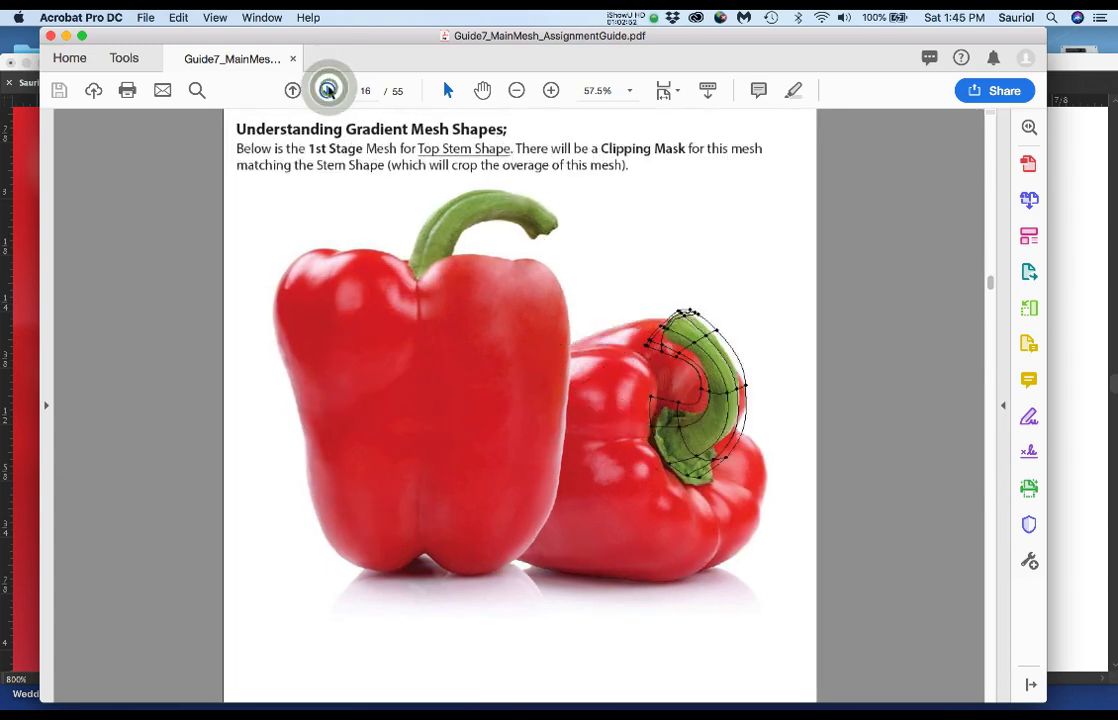
{"action": "left_click", "coordinate": [328, 90]}
{"action": "left_click", "coordinate": [328, 90]}
{"action": "left_click", "coordinate": [328, 90]}
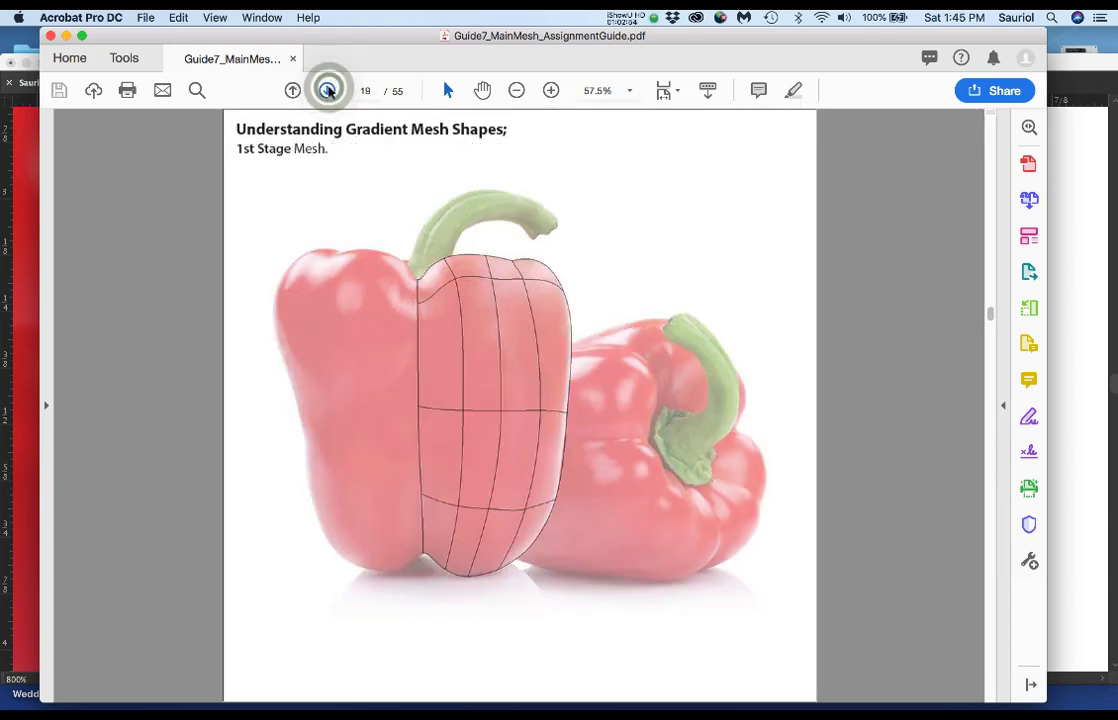
{"action": "left_click", "coordinate": [328, 90]}
{"action": "left_click", "coordinate": [328, 90]}
{"action": "left_click", "coordinate": [328, 90]}
{"action": "left_click", "coordinate": [328, 90]}
{"action": "left_click", "coordinate": [328, 90]}
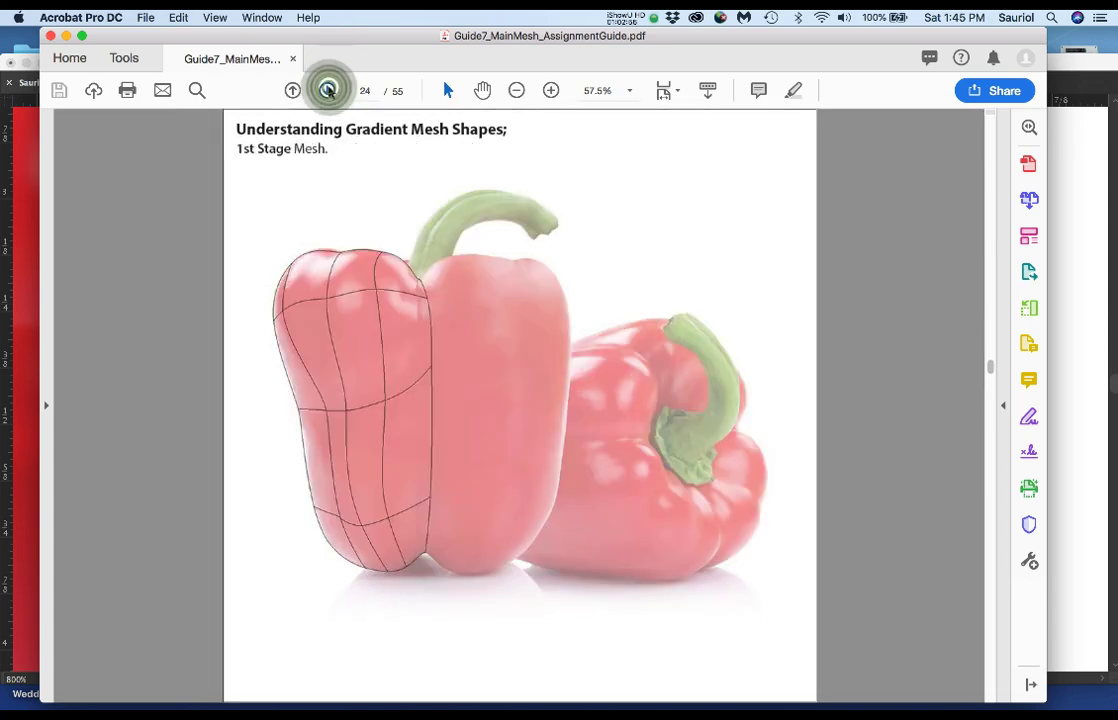
Continue through the guide to page 35 to examine the 3rd Stage upper stem art view and Lower Right Shape mesh.
{"action": "left_click", "coordinate": [328, 90]}
{"action": "left_click", "coordinate": [328, 90]}
{"action": "left_click", "coordinate": [328, 90]}
{"action": "left_click", "coordinate": [328, 90]}
{"action": "left_click", "coordinate": [328, 90]}
{"action": "left_click", "coordinate": [328, 90]}
{"action": "left_click", "coordinate": [328, 90]}
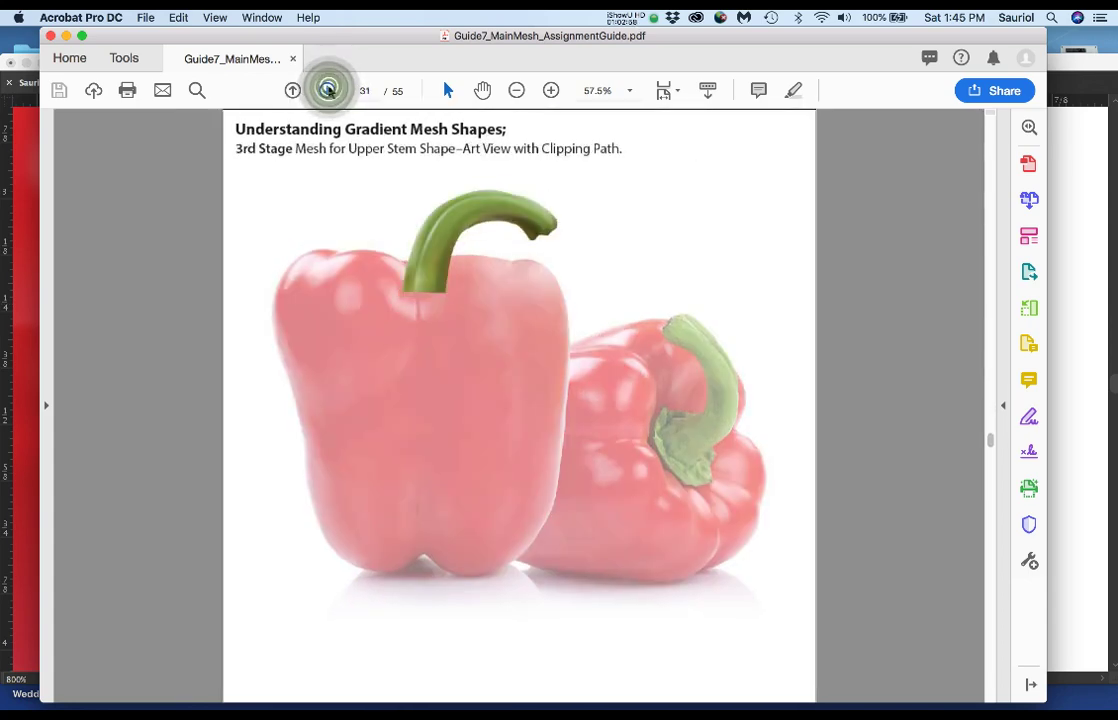
{"action": "left_click", "coordinate": [328, 90]}
{"action": "left_click", "coordinate": [328, 90]}
{"action": "left_click", "coordinate": [328, 90]}
{"action": "left_click", "coordinate": [328, 90]}
{"action": "left_click", "coordinate": [328, 90]}
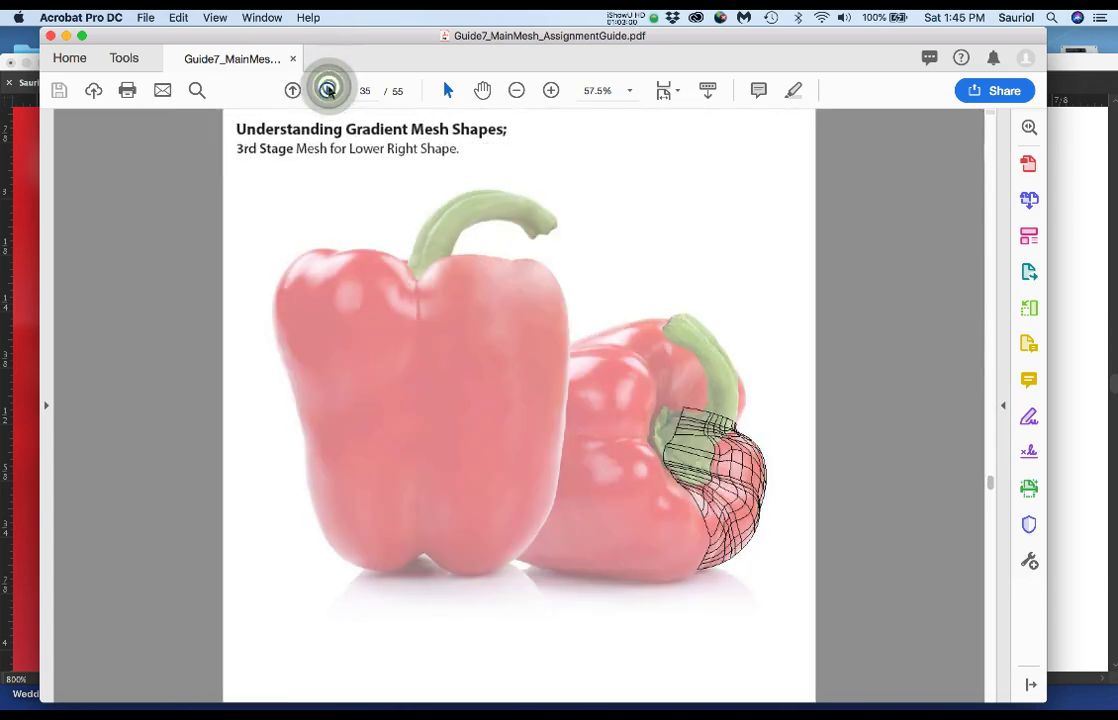
Advance the guide to page 47 to review the 1st Stage meshes for the Upper Right Shape, Upper Stem, and Lower Stem.
{"action": "left_click", "coordinate": [328, 90]}
{"action": "left_click", "coordinate": [328, 90]}
{"action": "left_click", "coordinate": [328, 90]}
{"action": "left_click", "coordinate": [328, 90]}
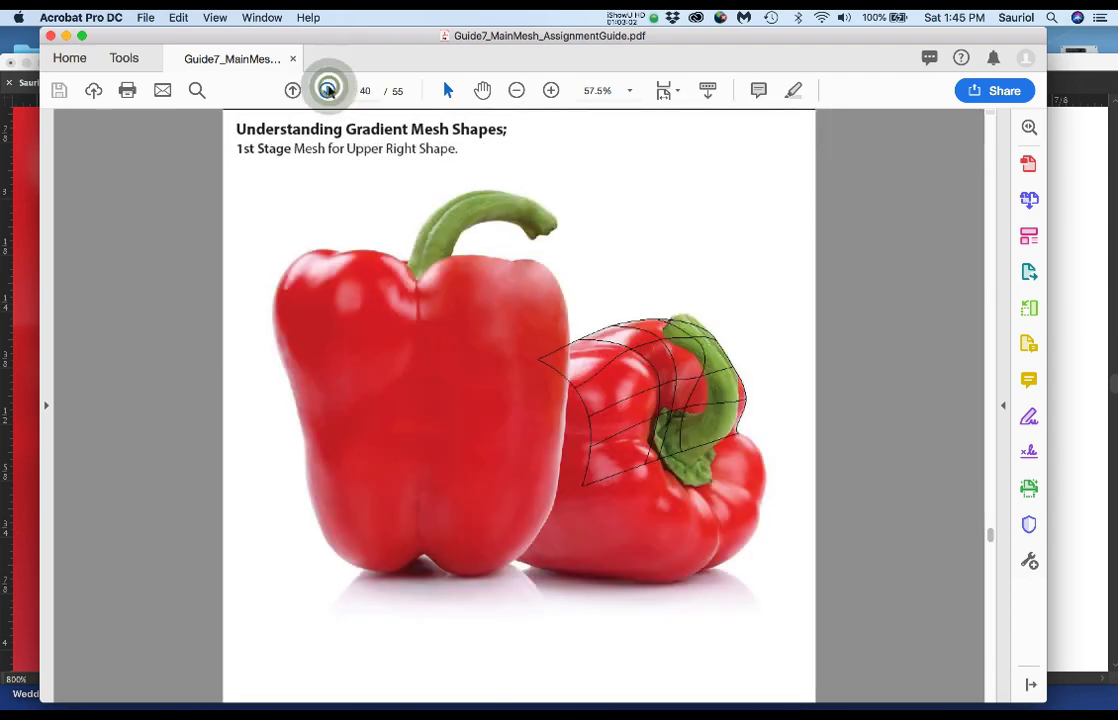
{"action": "left_click", "coordinate": [328, 90]}
{"action": "left_click", "coordinate": [328, 90]}
{"action": "left_click", "coordinate": [328, 90]}
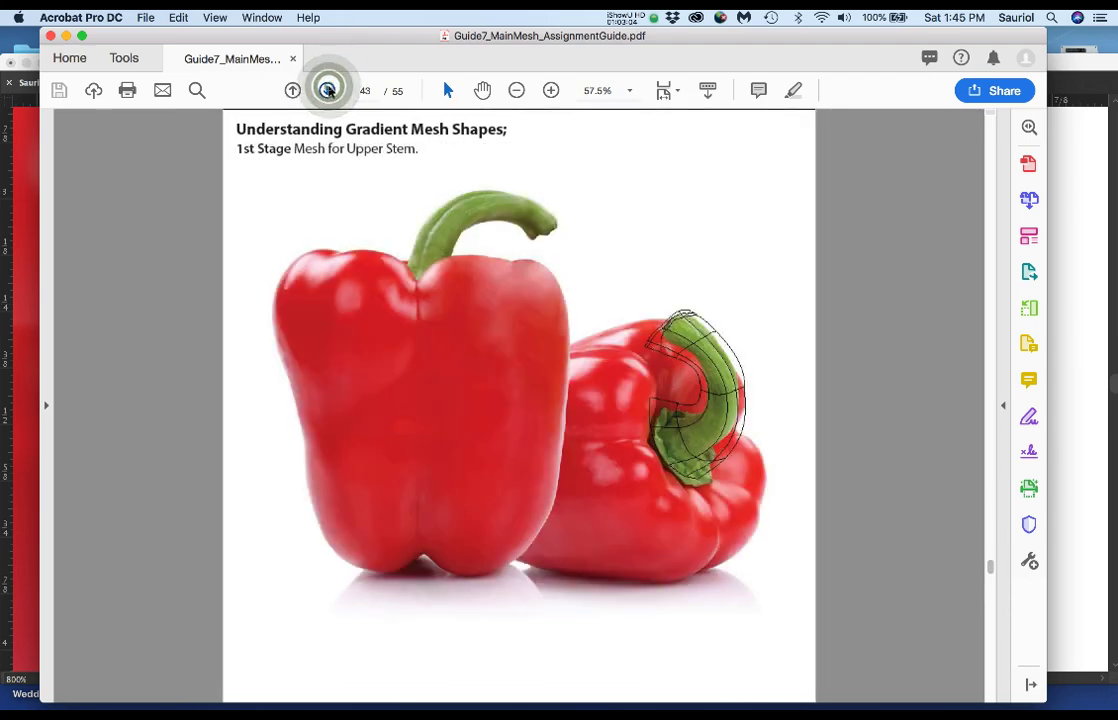
{"action": "left_click", "coordinate": [328, 90]}
{"action": "left_click", "coordinate": [328, 90]}
{"action": "left_click", "coordinate": [328, 90]}
{"action": "left_click", "coordinate": [328, 90]}
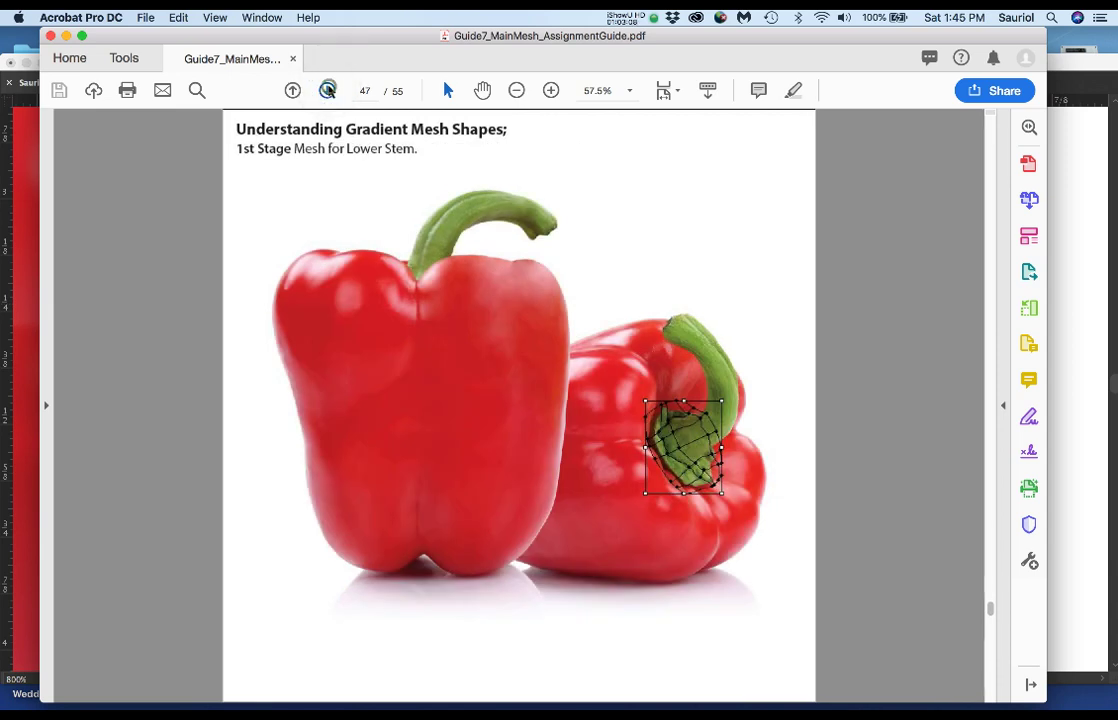
Review the Lower Stem and composite art views through page 53, then close the guide and return to Illustrator.
{"action": "left_click", "coordinate": [328, 90]}
{"action": "left_click", "coordinate": [328, 90]}
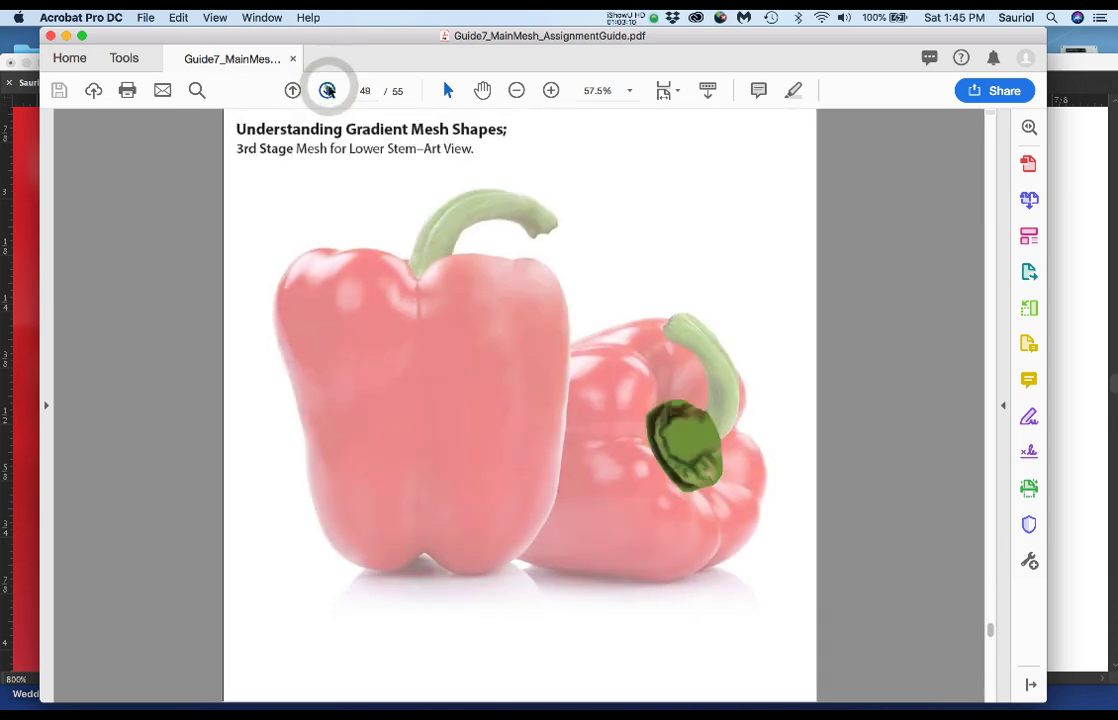
{"action": "left_click", "coordinate": [328, 90]}
{"action": "left_click", "coordinate": [328, 90]}
{"action": "left_click", "coordinate": [328, 90]}
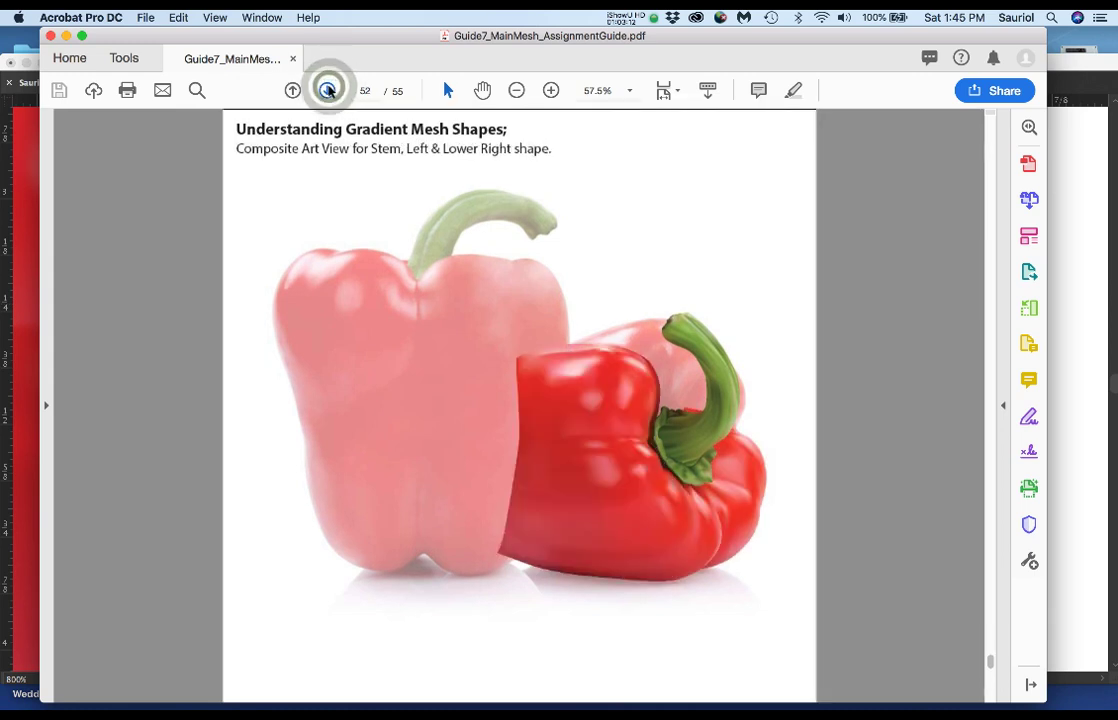
{"action": "left_click", "coordinate": [328, 90]}
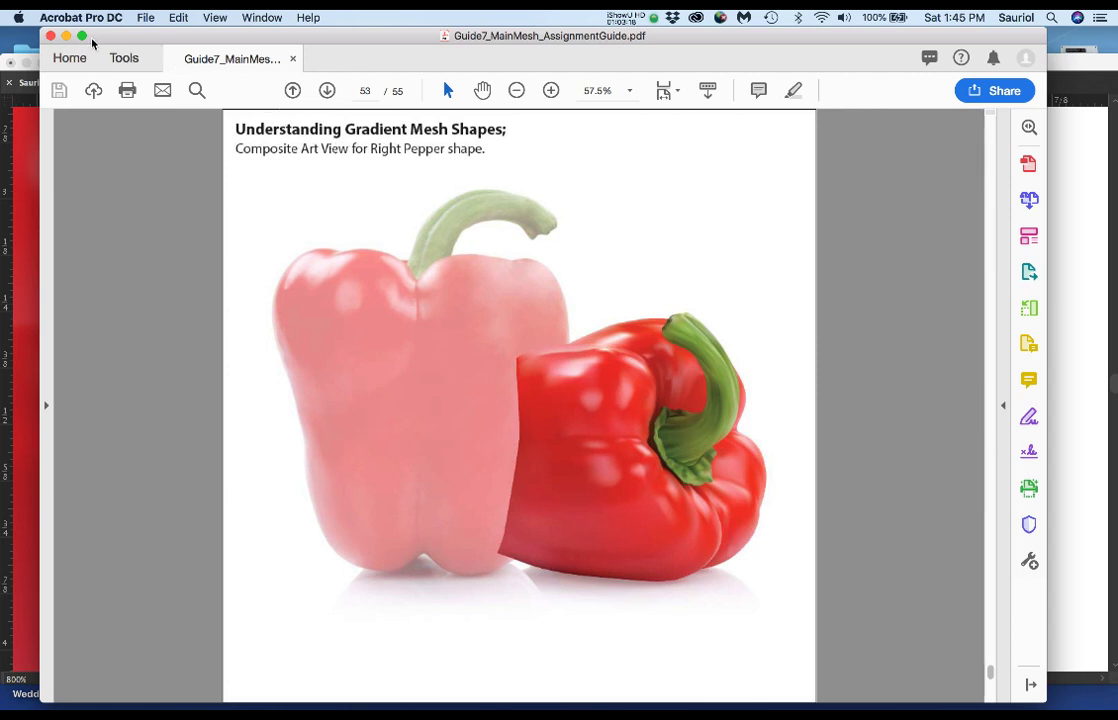
{"action": "left_click", "coordinate": [50, 36]}
{"action": "left_click", "coordinate": [508, 366]}
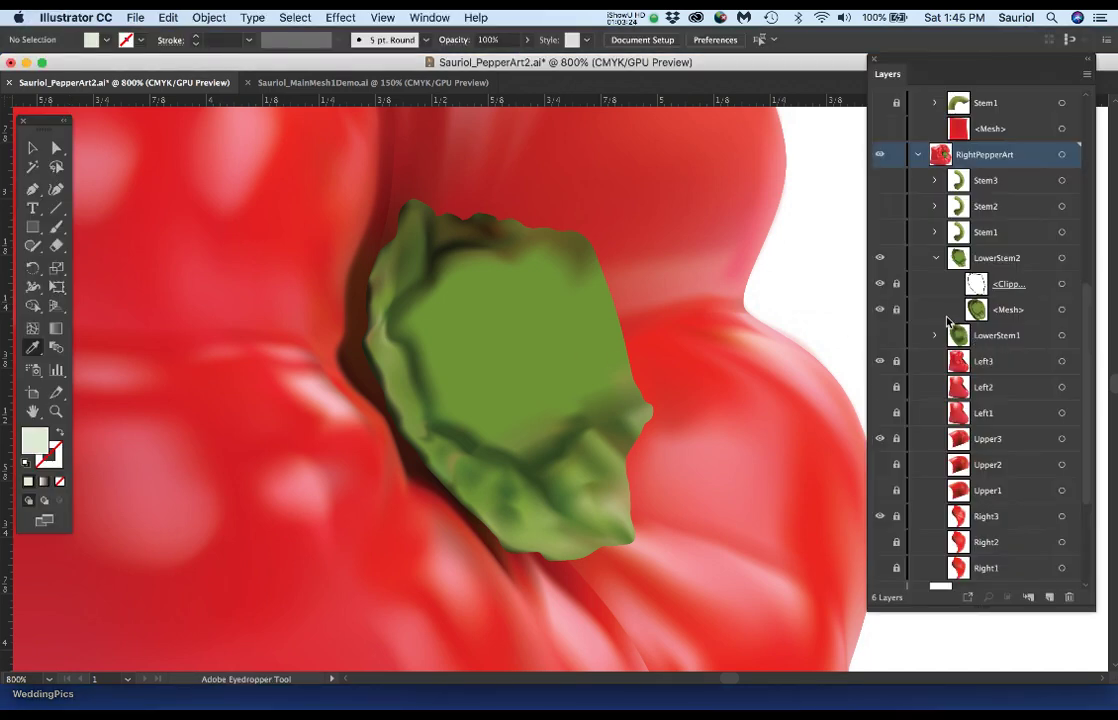
Toggle the LowerStem2 clipping path off and on to compare the crop, then unlock and select that path.
{"action": "left_click", "coordinate": [880, 285]}
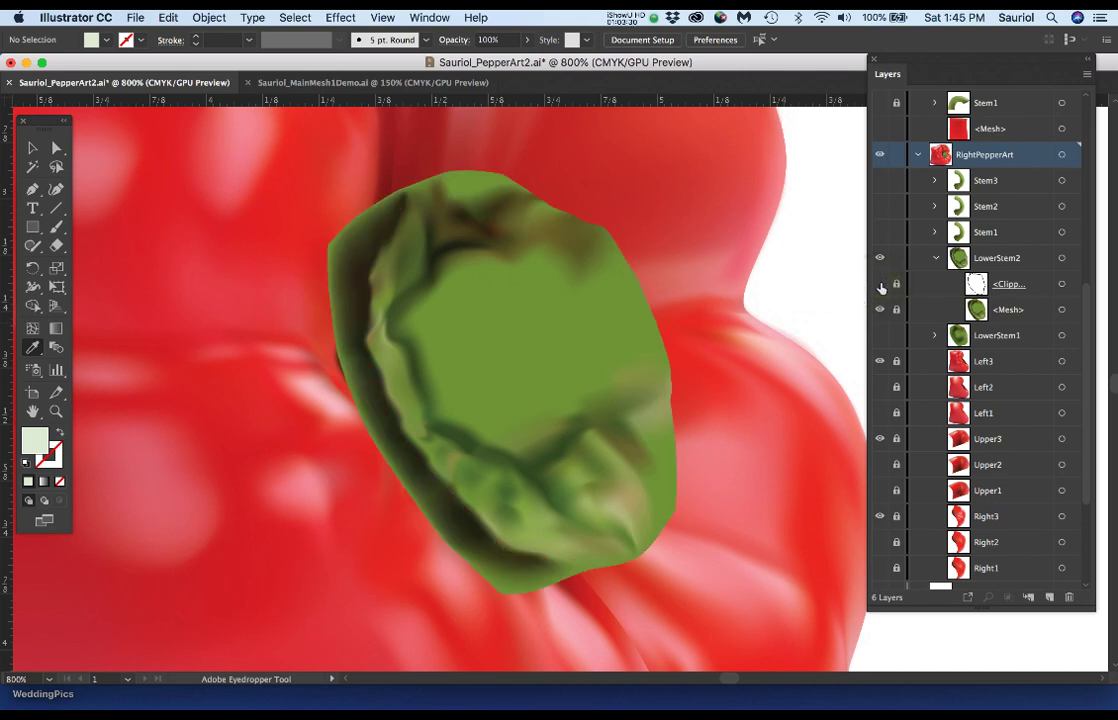
{"action": "left_click", "coordinate": [880, 285]}
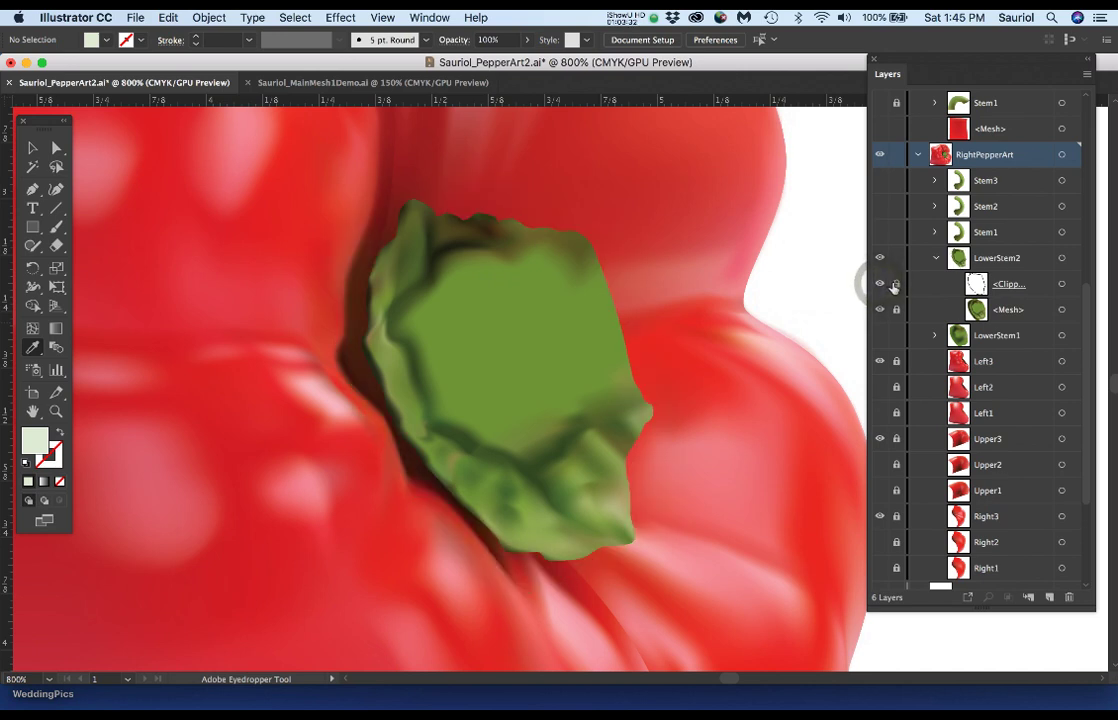
{"action": "left_click", "coordinate": [1061, 285]}
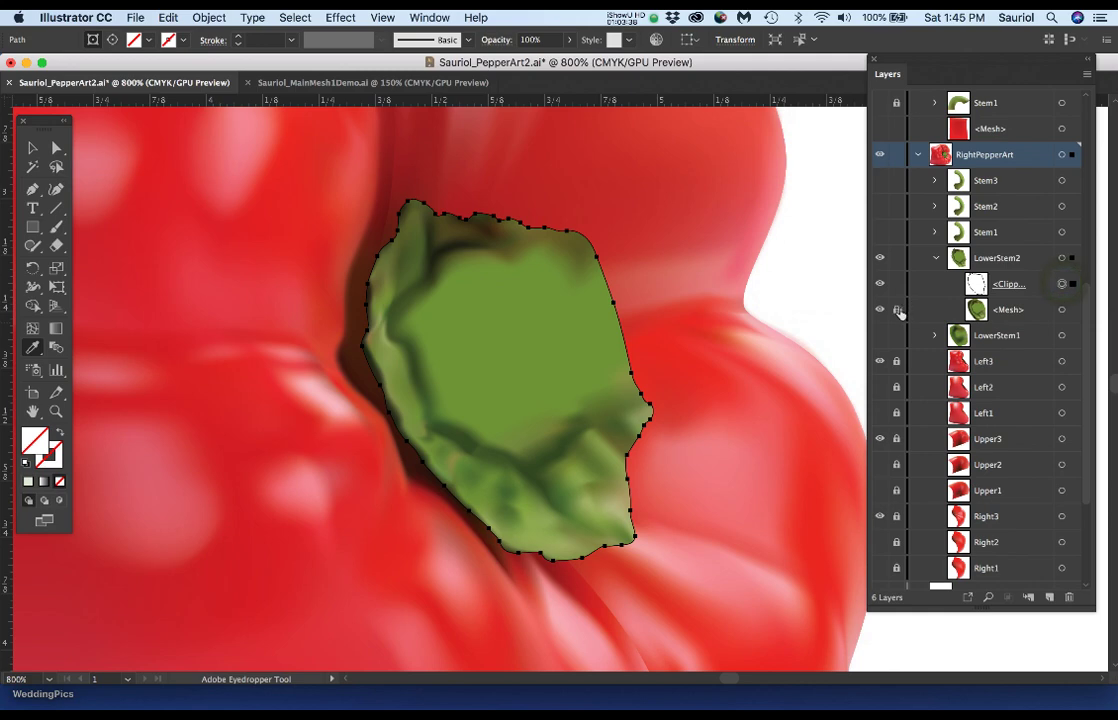
Select the LowerStem2 mesh to examine its grid, then toggle the mesh's visibility off and on.
{"action": "left_click", "coordinate": [1062, 310]}
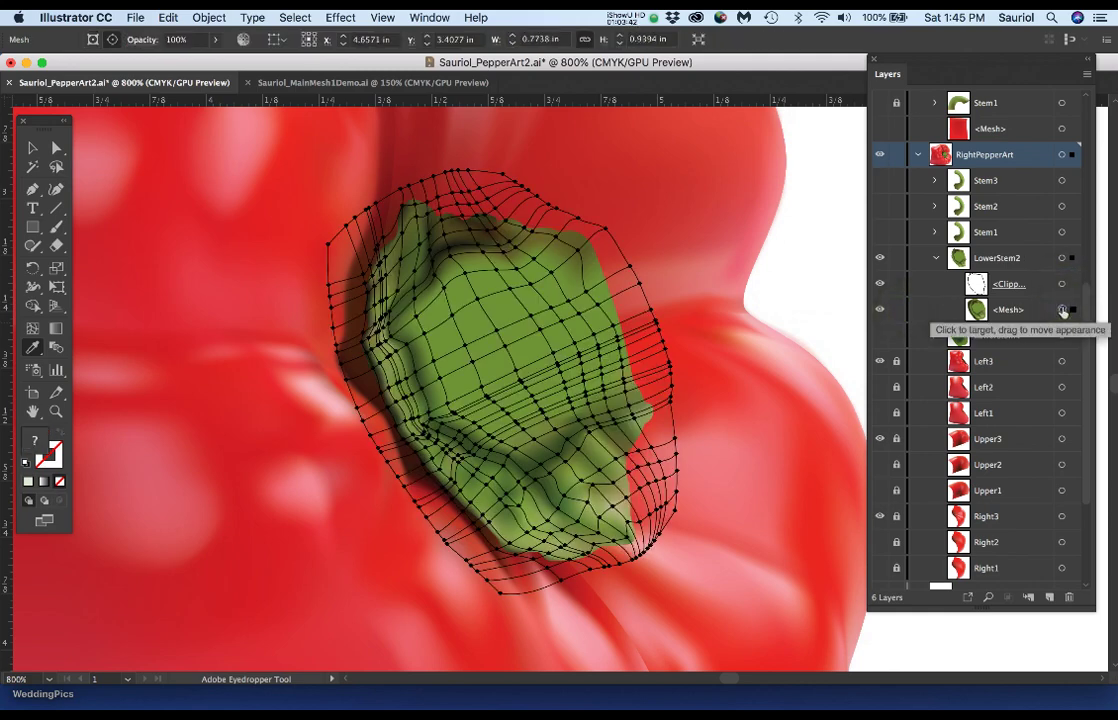
{"action": "left_click", "coordinate": [882, 313]}
{"action": "left_click", "coordinate": [882, 309]}
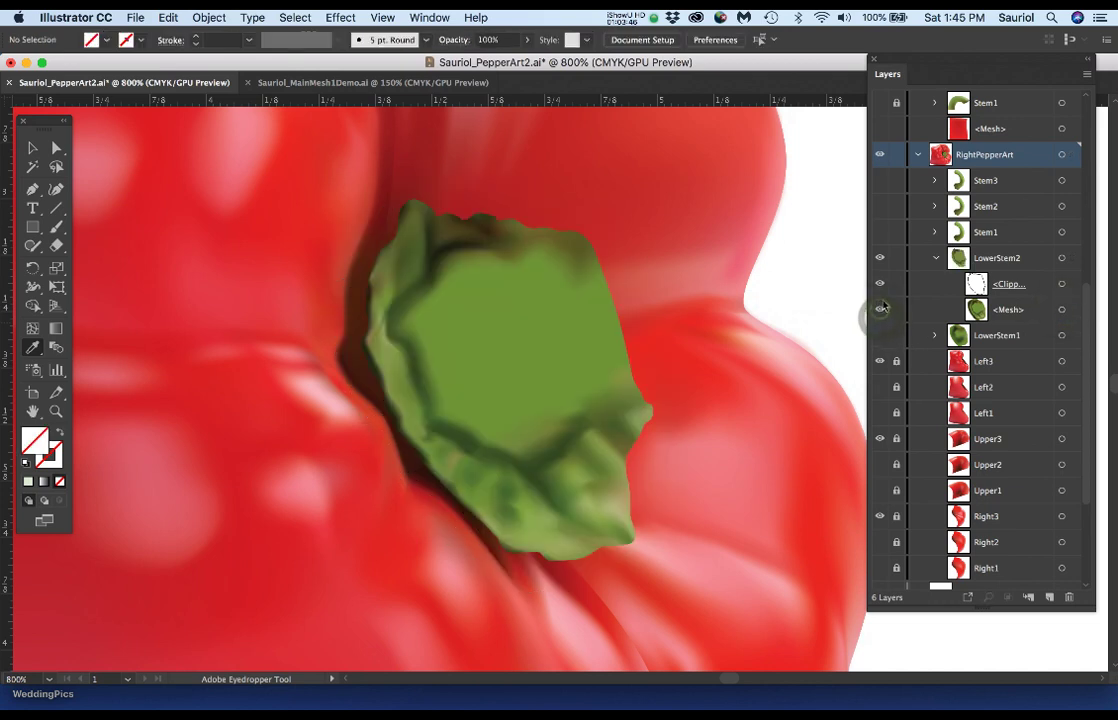
Hide LowerStem2, show LowerStem1 in its place, and select the mesh inside LowerStem1 to examine its simpler grid.
{"action": "left_click", "coordinate": [880, 258]}
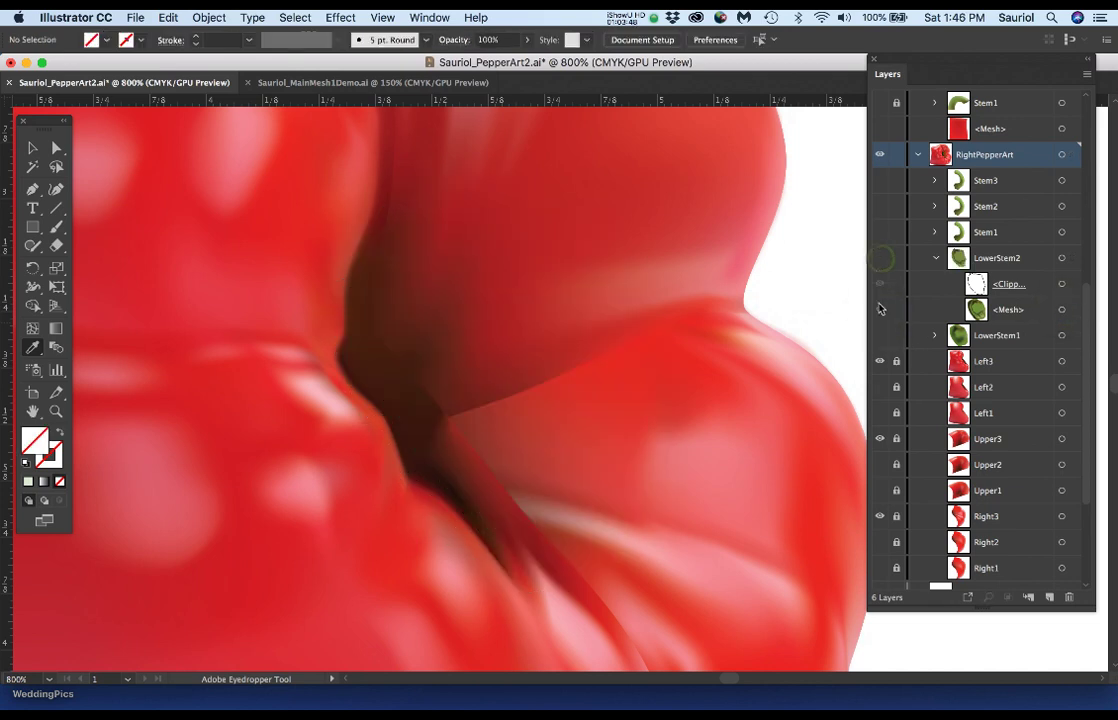
{"action": "left_click", "coordinate": [880, 335]}
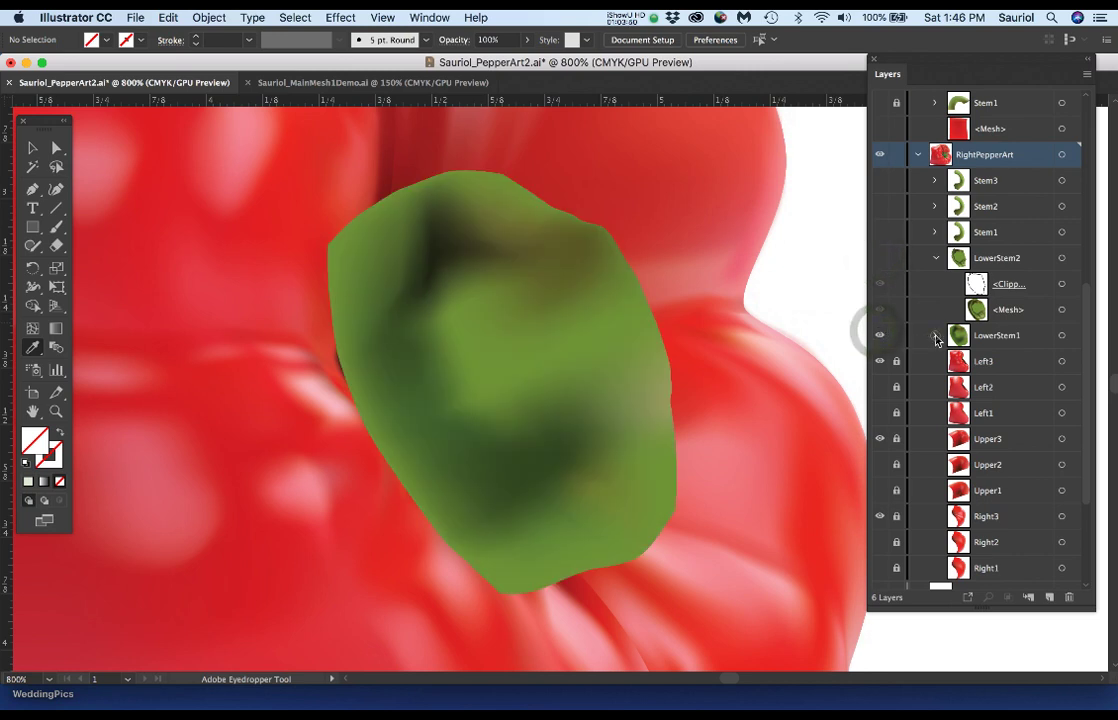
{"action": "left_click", "coordinate": [935, 336]}
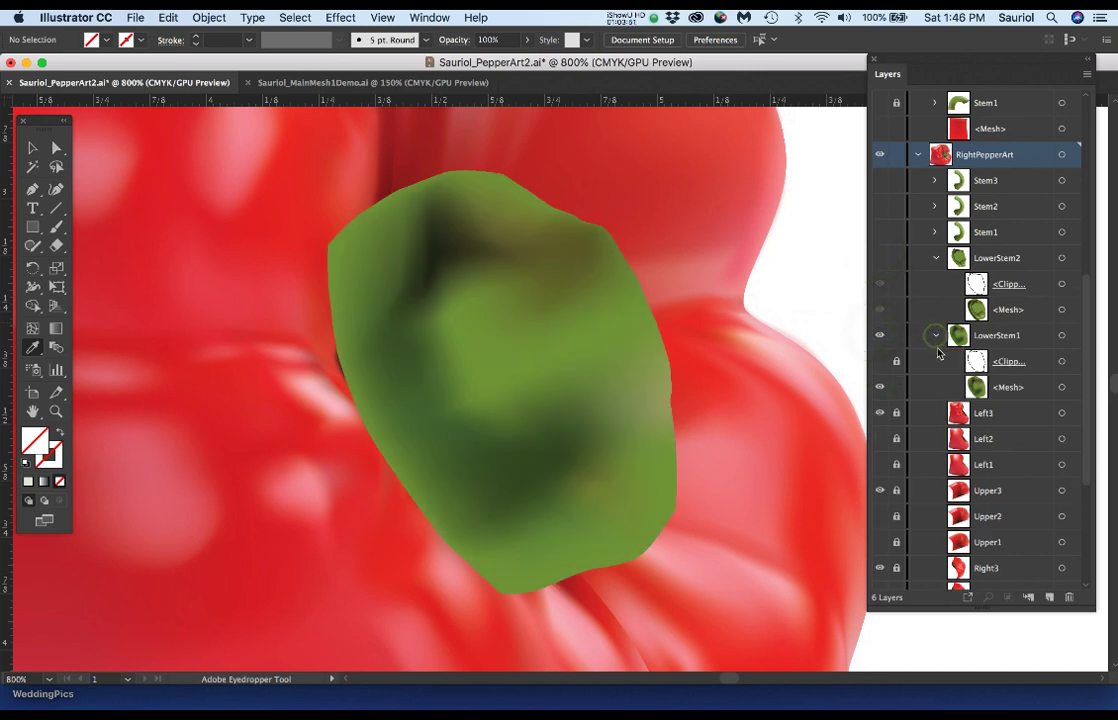
{"action": "left_click", "coordinate": [1060, 388]}
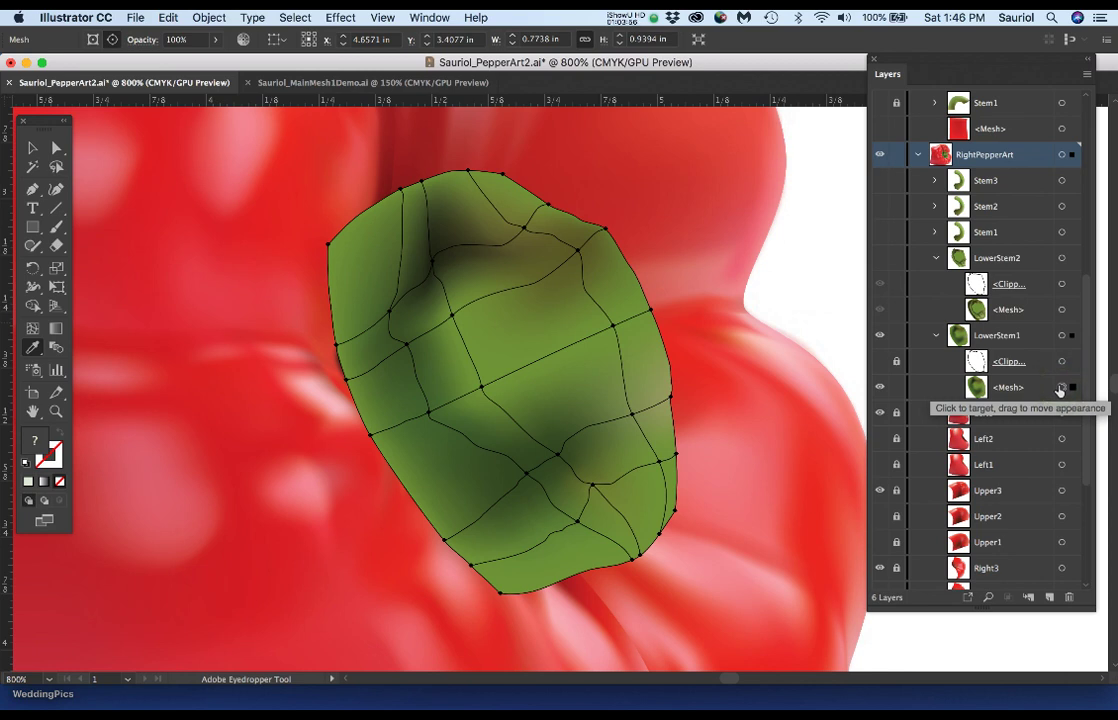
Toggle the LowerStem1 clipping path on, off and on again to compare the cropped and uncropped mesh.
{"action": "left_click", "coordinate": [879, 362]}
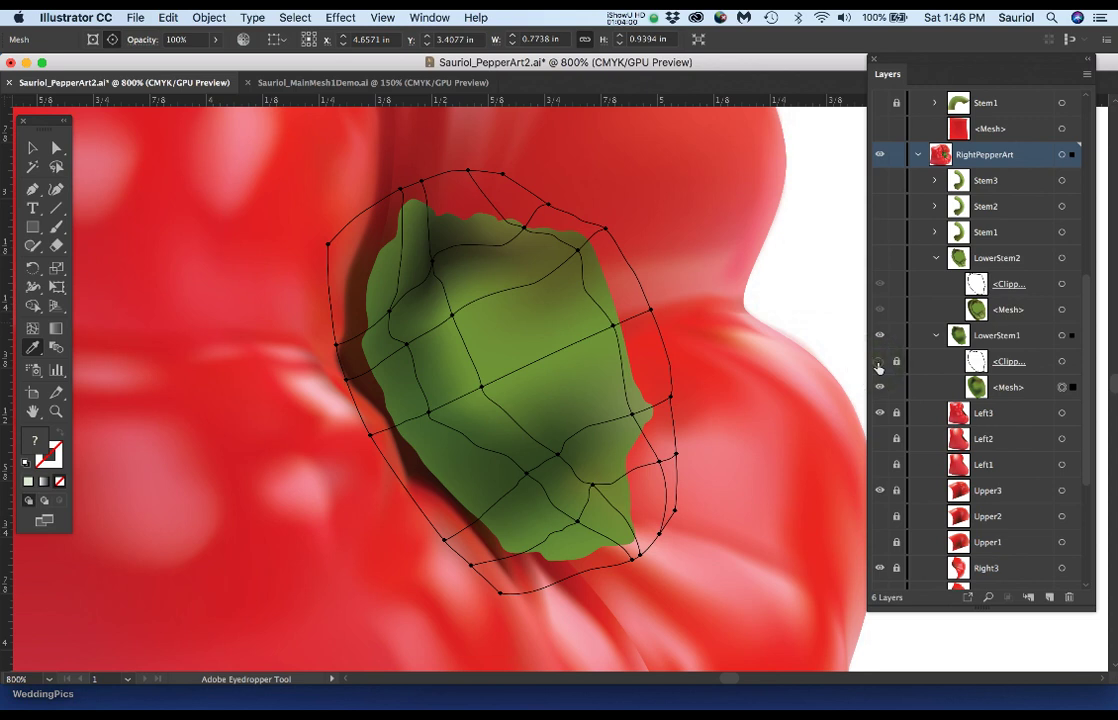
{"action": "left_click", "coordinate": [879, 364]}
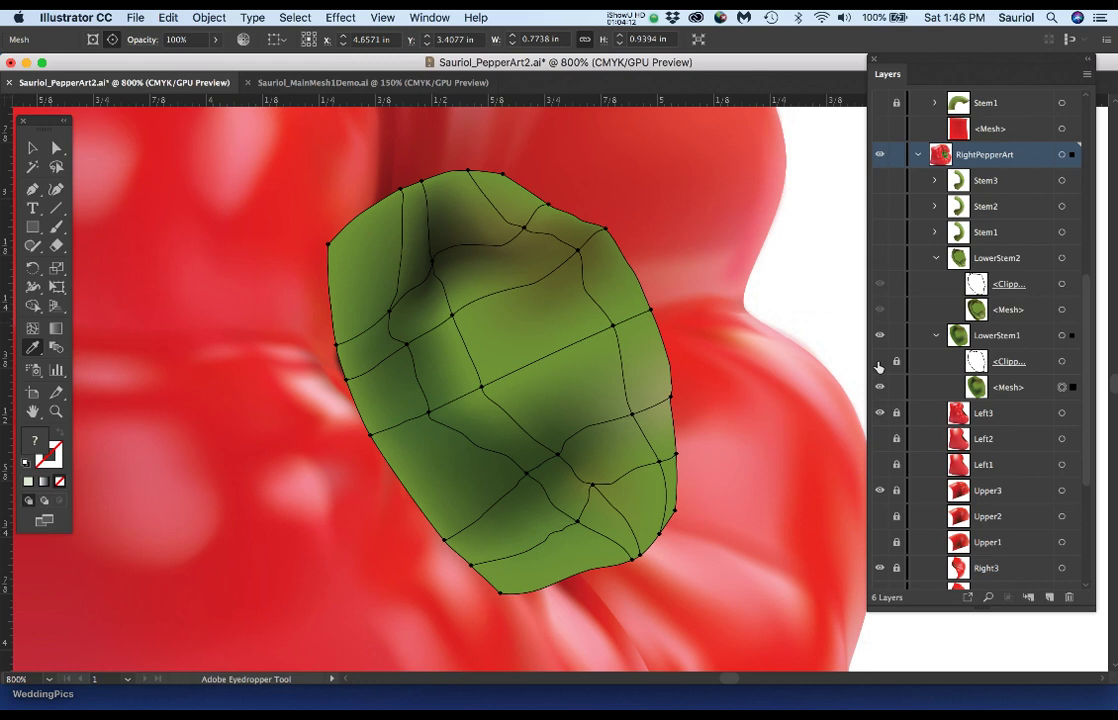
{"action": "left_click", "coordinate": [880, 362]}
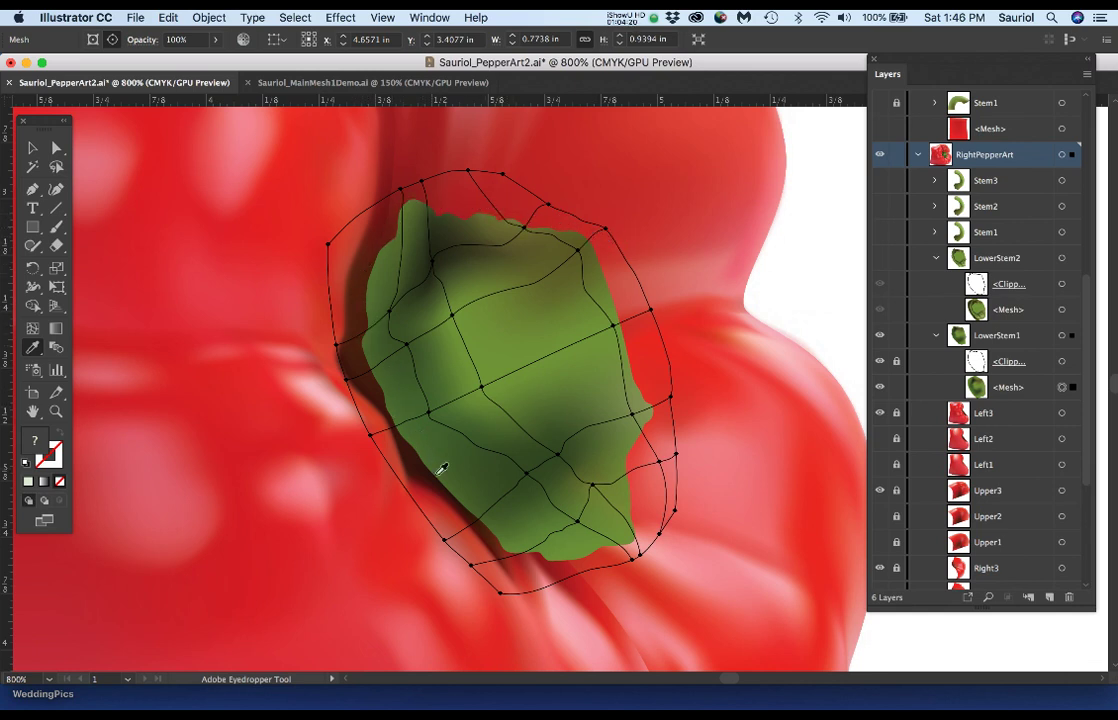
{"action": "left_click", "coordinate": [897, 361]}
Swap LowerStem1 for a locked LowerStem2 and show Stem1 above it on the right pepper.
{"action": "left_click", "coordinate": [880, 337]}
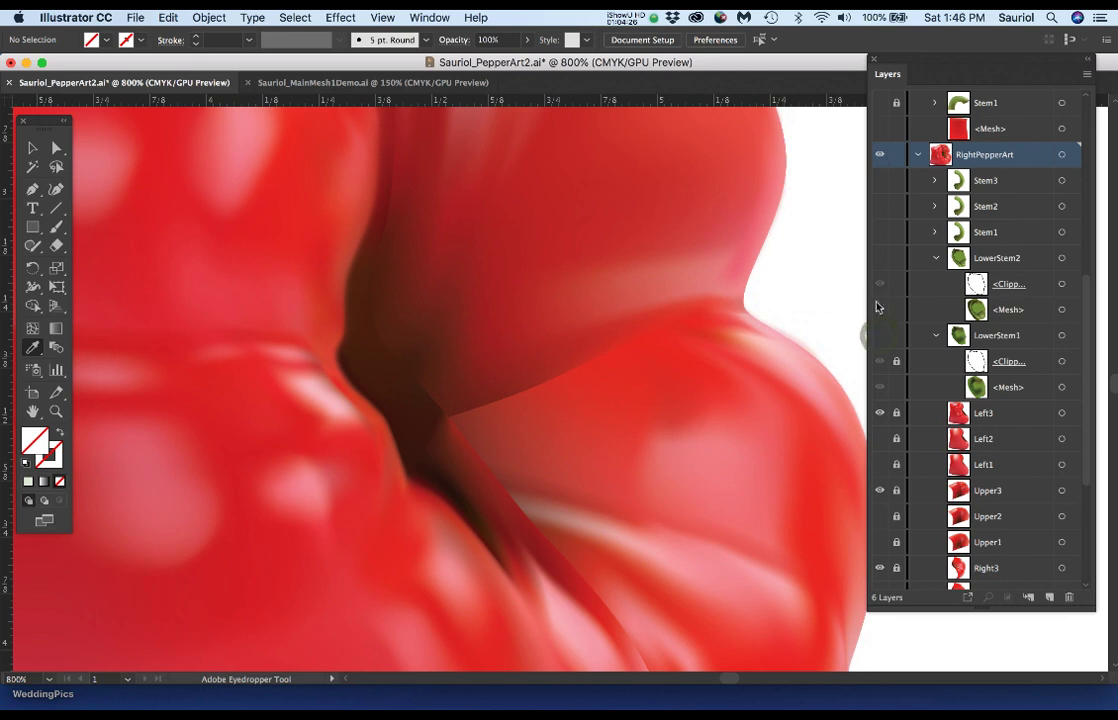
{"action": "left_click", "coordinate": [880, 260]}
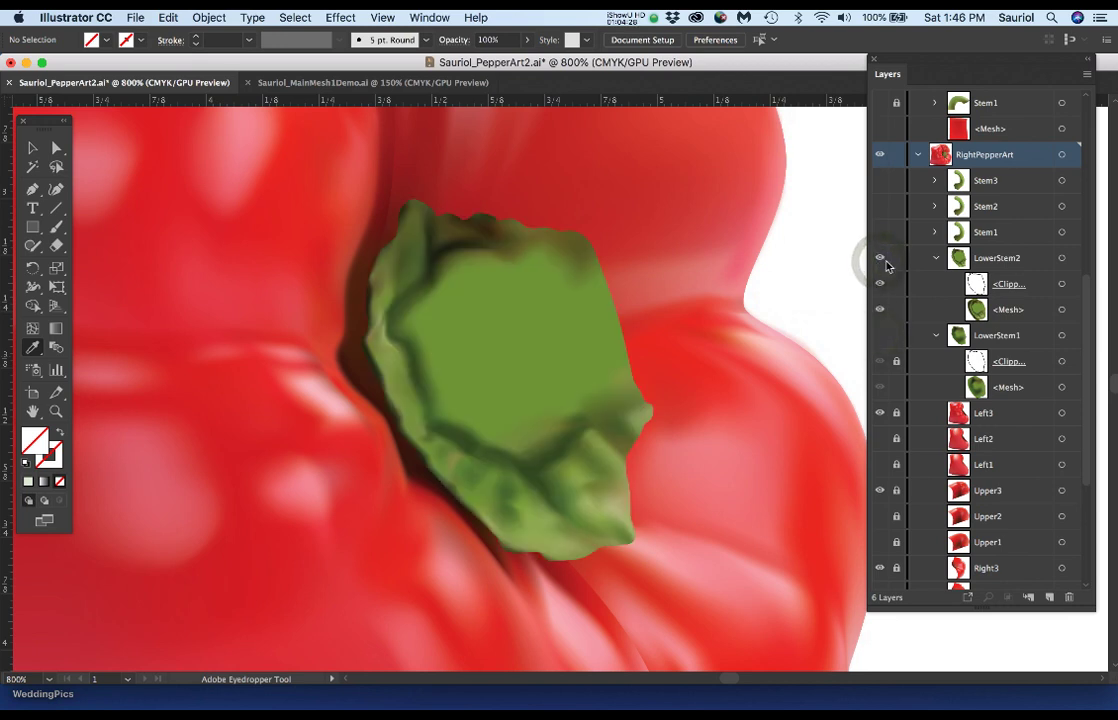
{"action": "left_click", "coordinate": [897, 258]}
{"action": "left_click", "coordinate": [880, 232]}
{"action": "scroll", "coordinate": [640, 237], "scroll_direction": "down", "scroll_amount": 5}
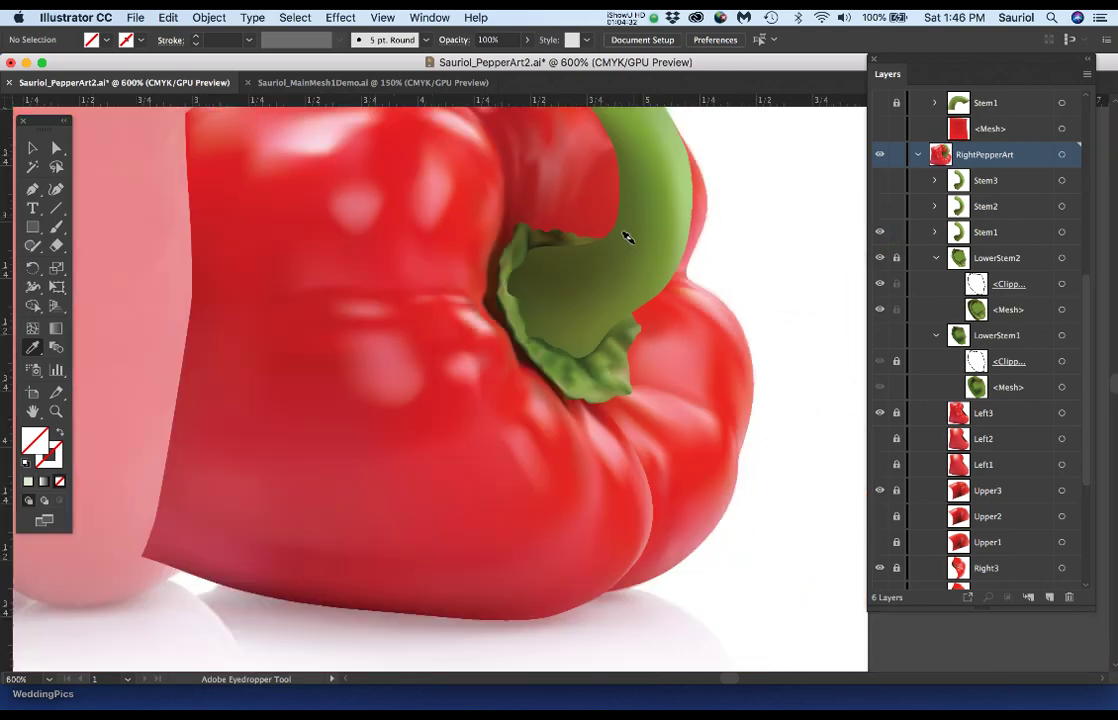
{"action": "scroll", "coordinate": [647, 300], "scroll_direction": "up", "scroll_amount": 3}
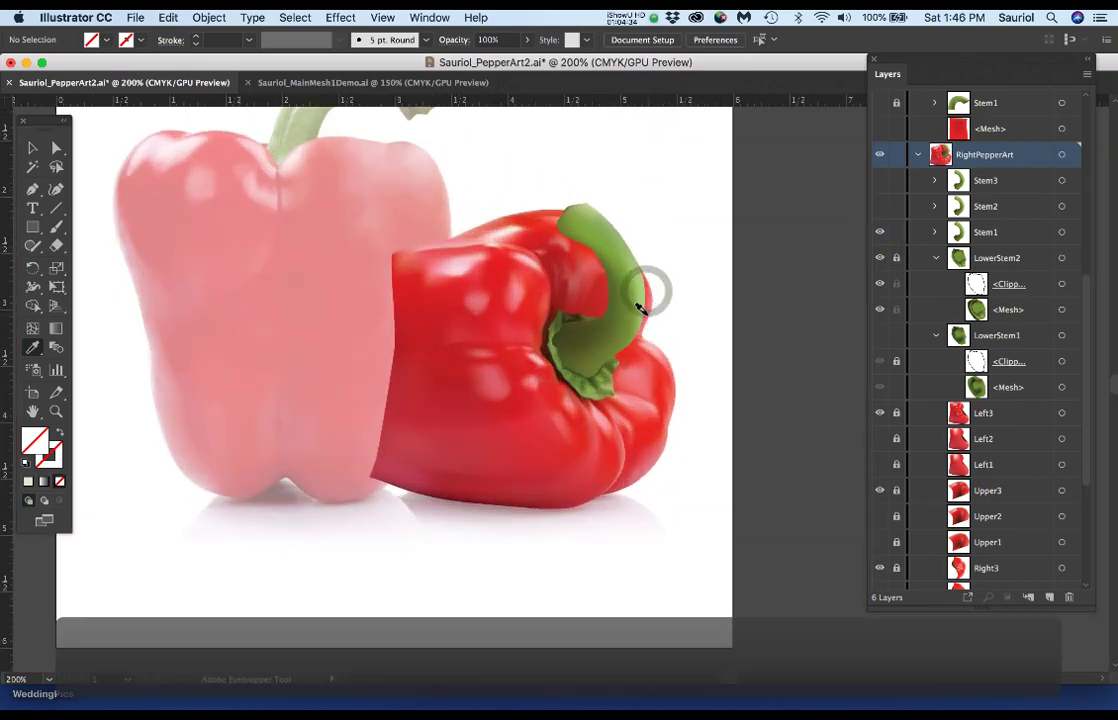
{"action": "scroll", "coordinate": [680, 345], "scroll_direction": "up", "scroll_amount": 1}
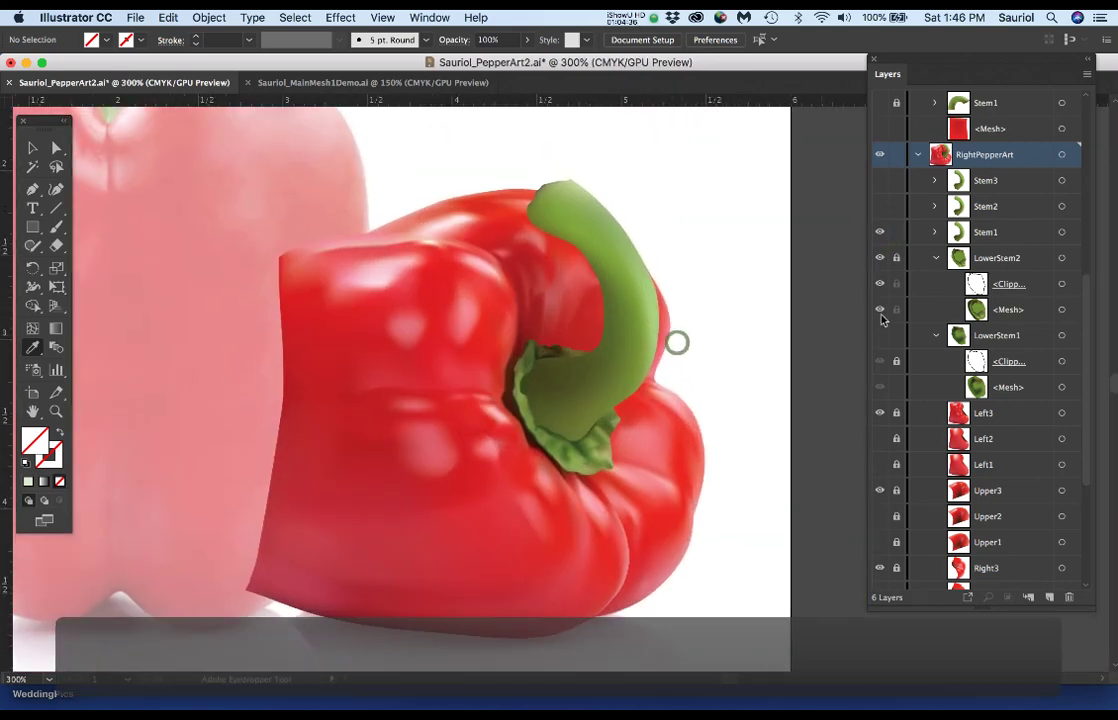
Expand Stem1, hide its clipping path, and select its mesh to examine the uncropped upper stem.
{"action": "left_click", "coordinate": [896, 258]}
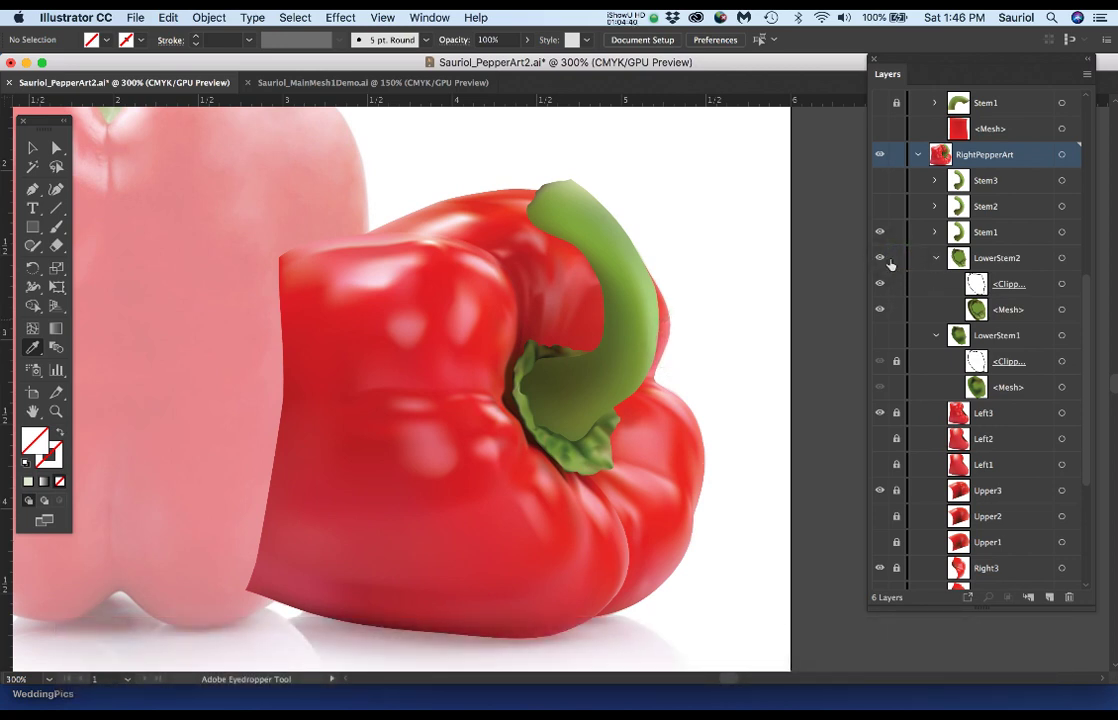
{"action": "left_click", "coordinate": [896, 258]}
{"action": "left_click", "coordinate": [935, 232]}
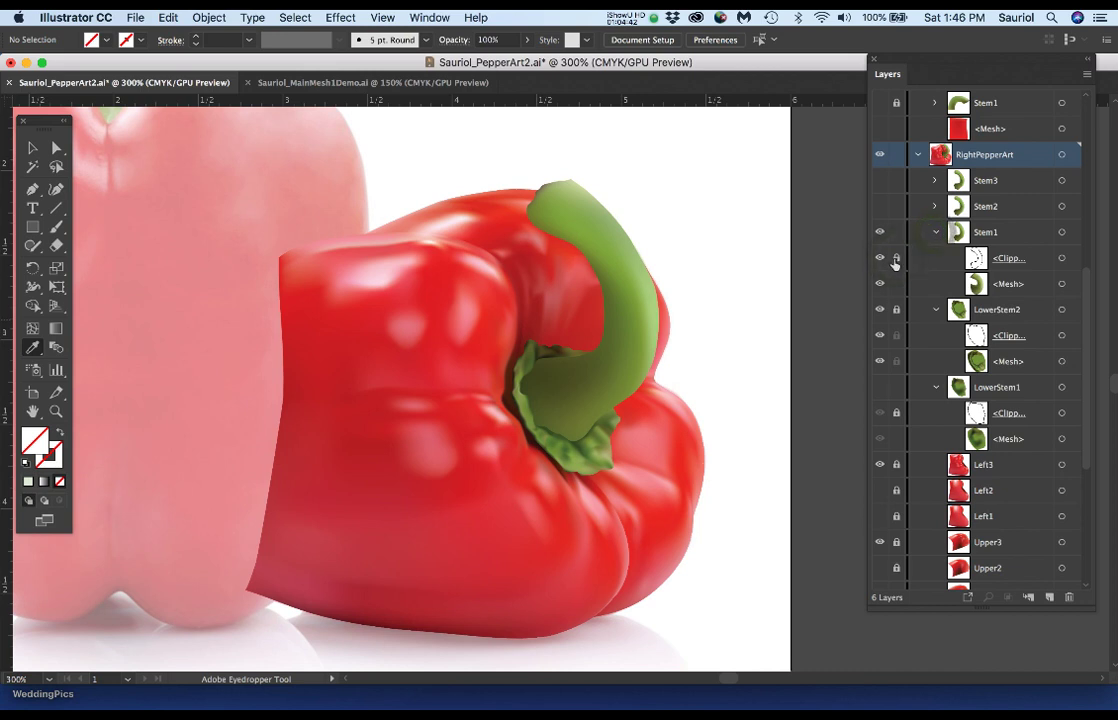
{"action": "left_click", "coordinate": [896, 258]}
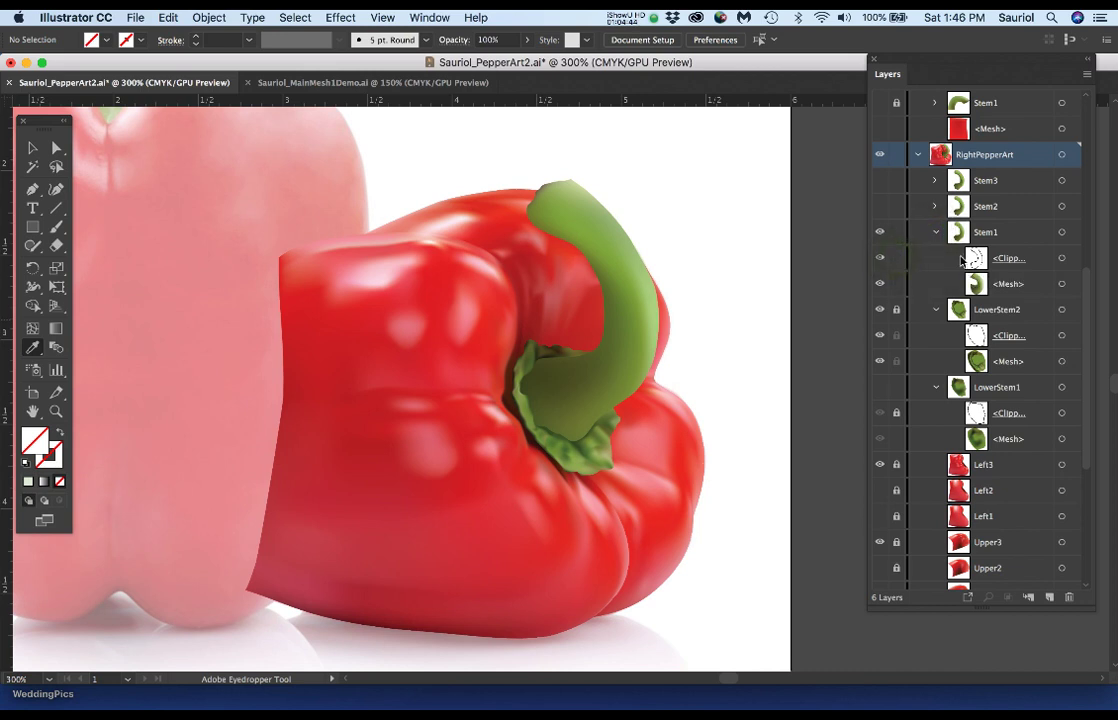
{"action": "left_click", "coordinate": [880, 258]}
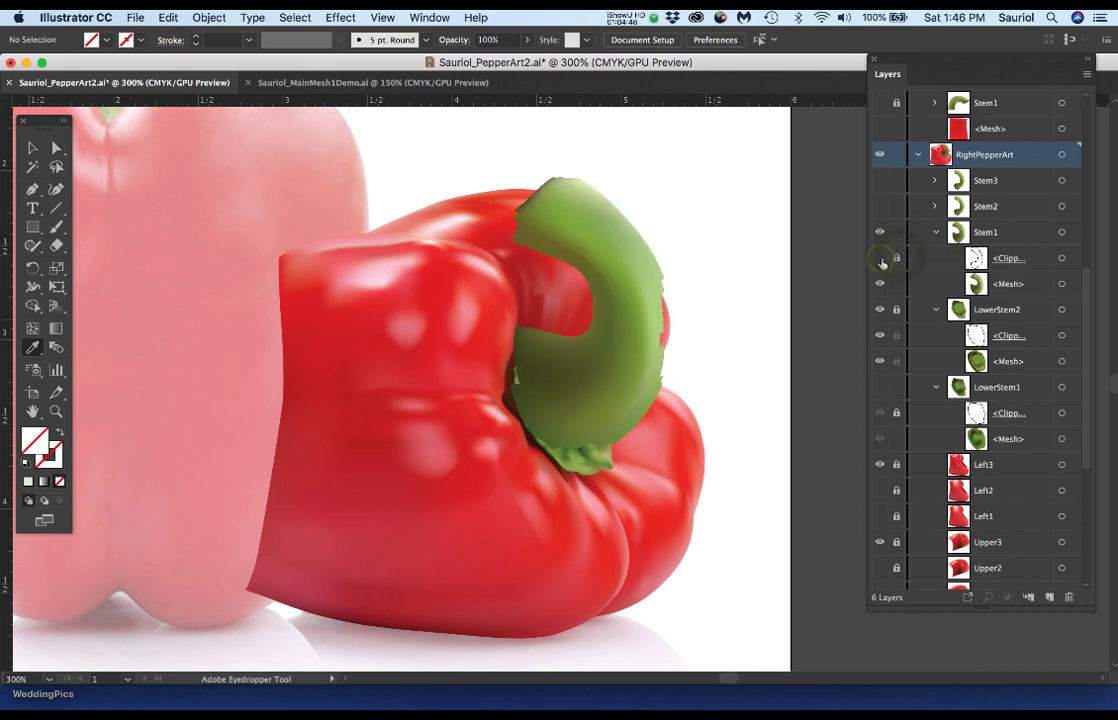
{"action": "scroll", "coordinate": [701, 317], "scroll_direction": "up", "scroll_amount": 1}
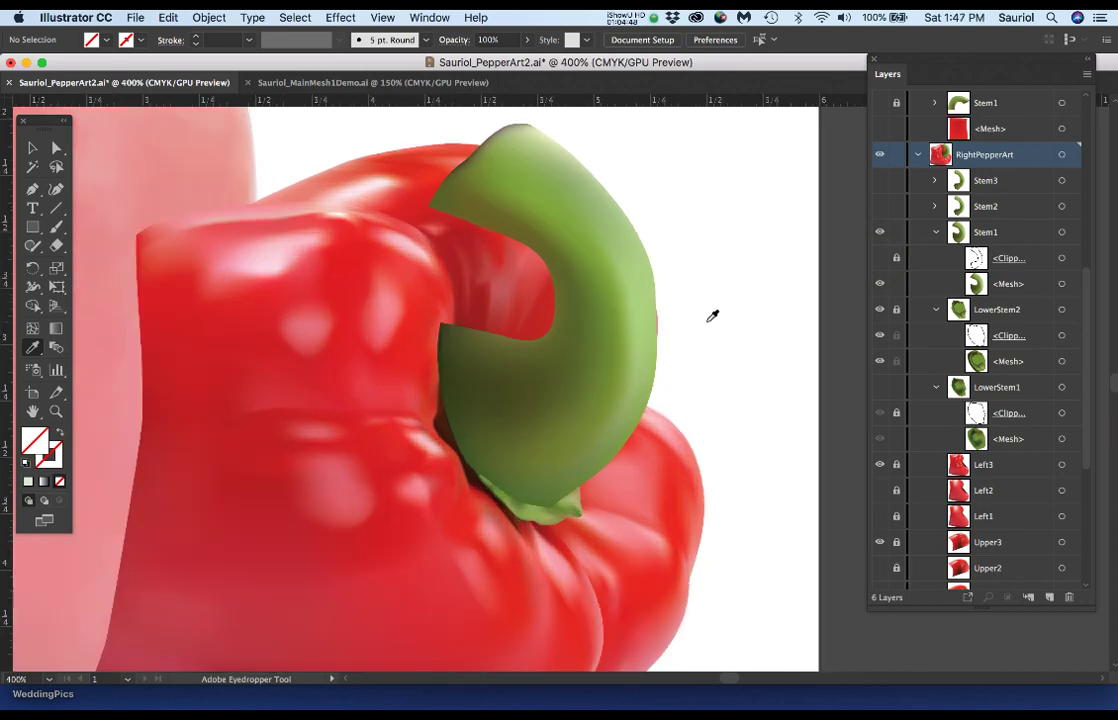
{"action": "left_click", "coordinate": [1061, 284]}
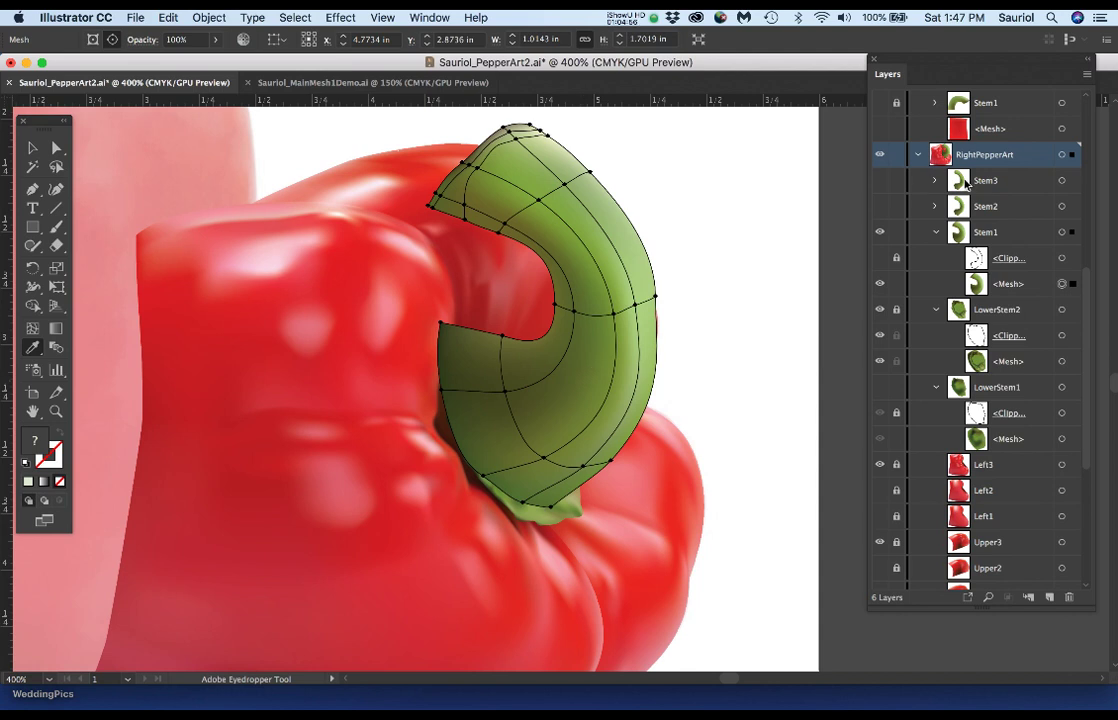
Toggle the Clicky photo layer to compare it with the stem mesh, then show the Stem1 clipping path again.
{"action": "scroll", "coordinate": [968, 178], "scroll_direction": "up", "scroll_amount": 5}
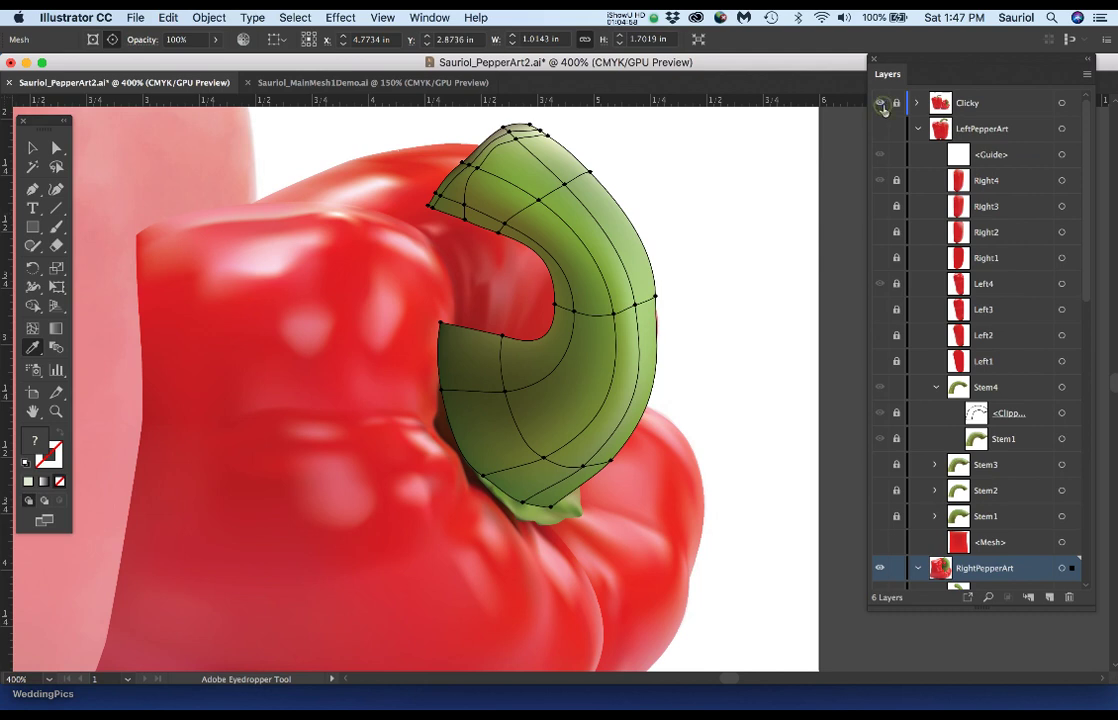
{"action": "left_click", "coordinate": [880, 103]}
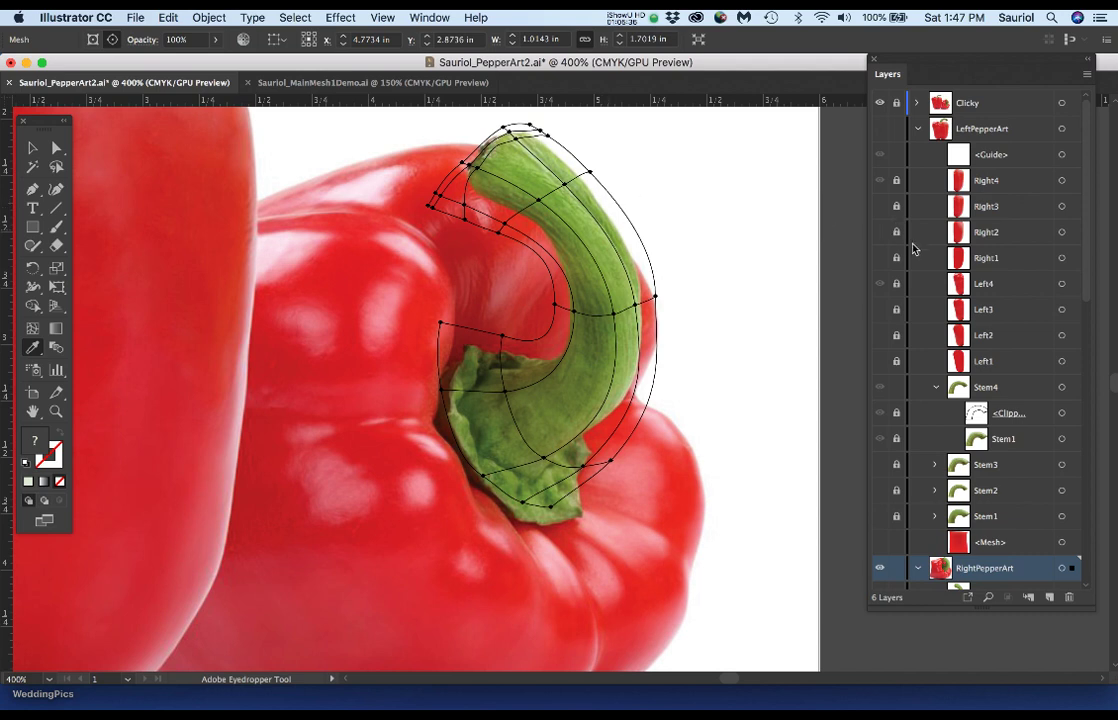
{"action": "left_click", "coordinate": [880, 103]}
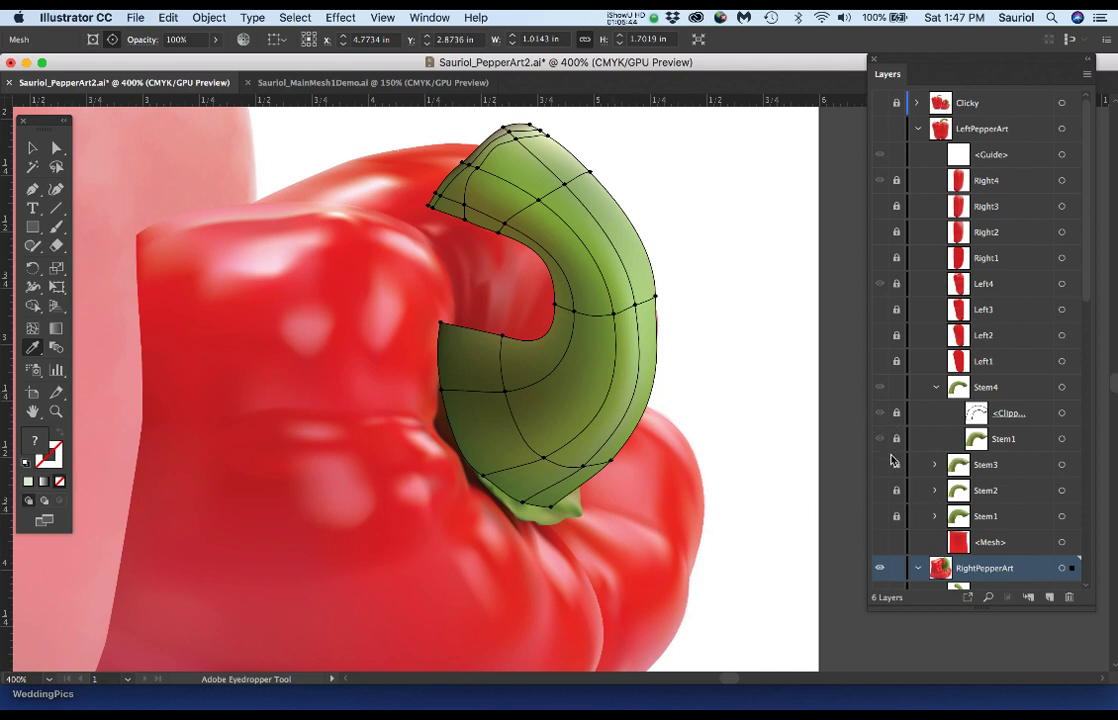
{"action": "scroll", "coordinate": [913, 416], "scroll_direction": "down", "scroll_amount": 10}
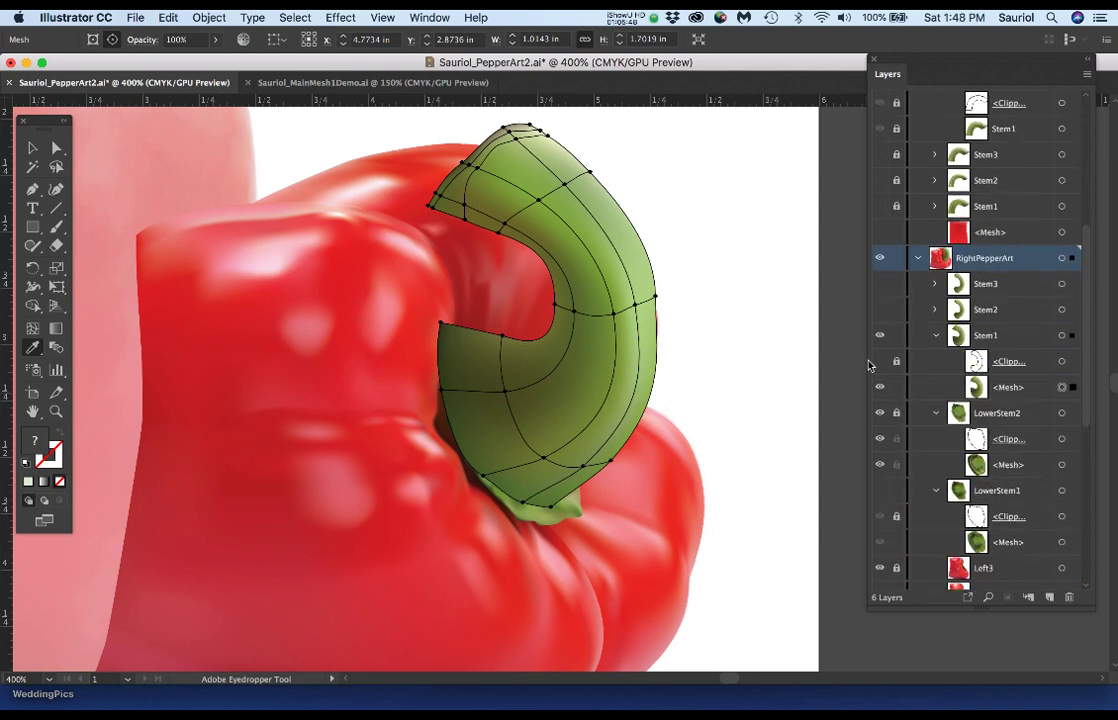
{"action": "left_click", "coordinate": [880, 363]}
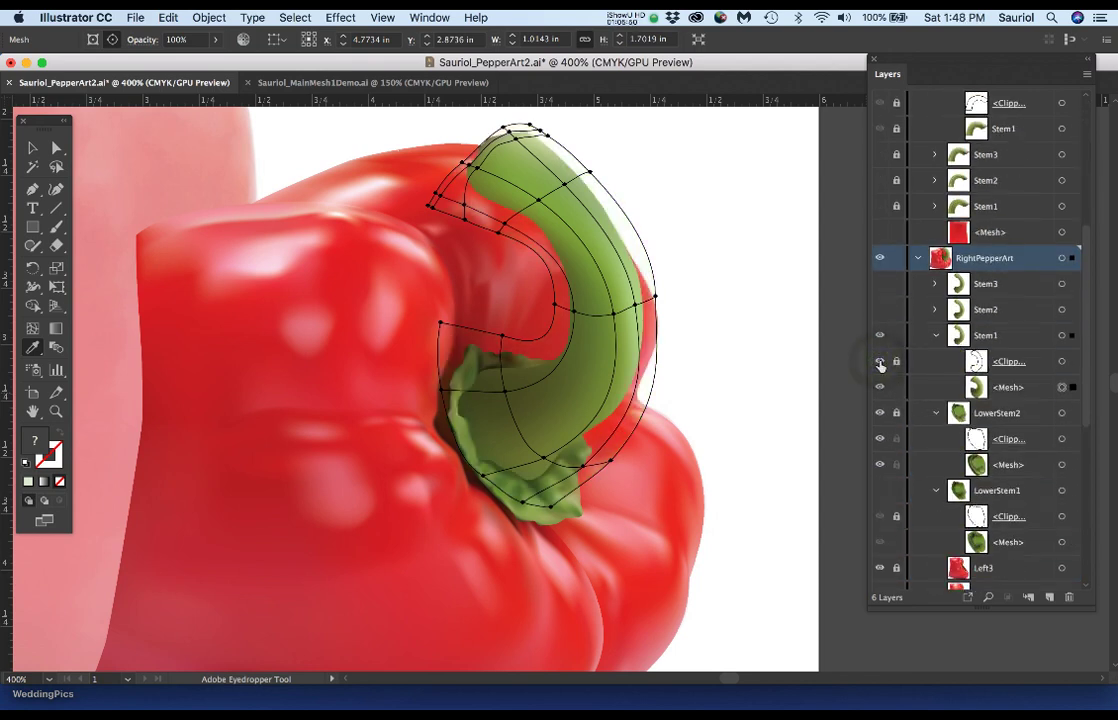
Hide the Left3, Upper3 and Right3 meshes to examine the stem art over the faded pepper photo.
{"action": "scroll", "coordinate": [880, 365], "scroll_direction": "down", "scroll_amount": 8}
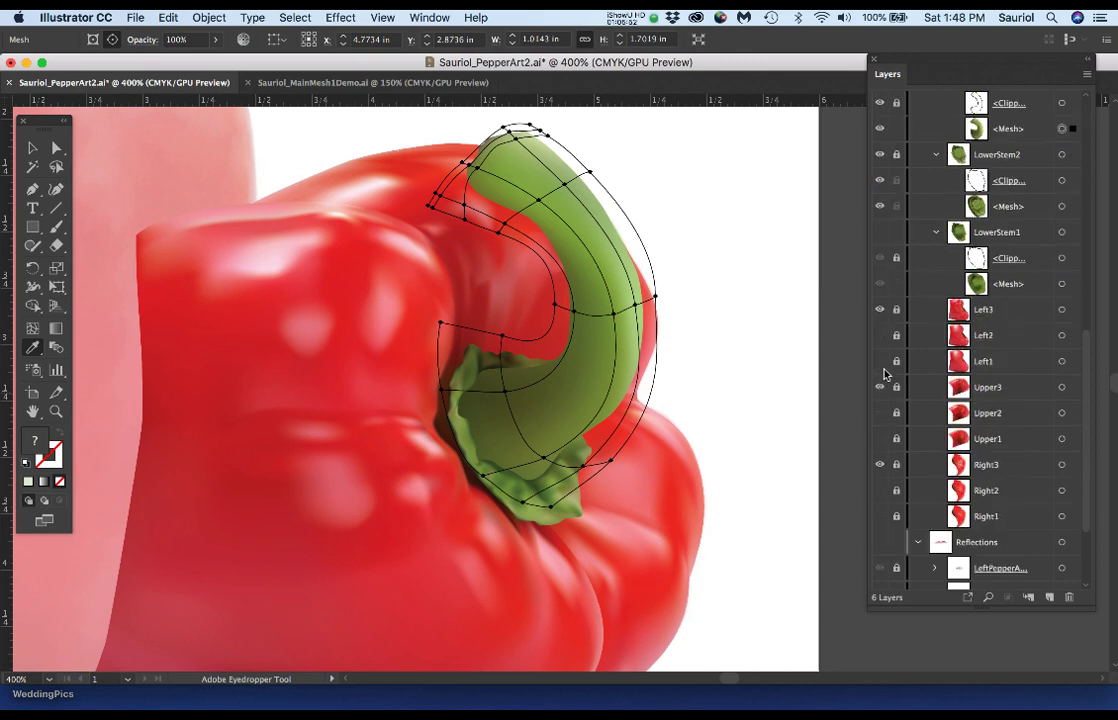
{"action": "left_click", "coordinate": [880, 310]}
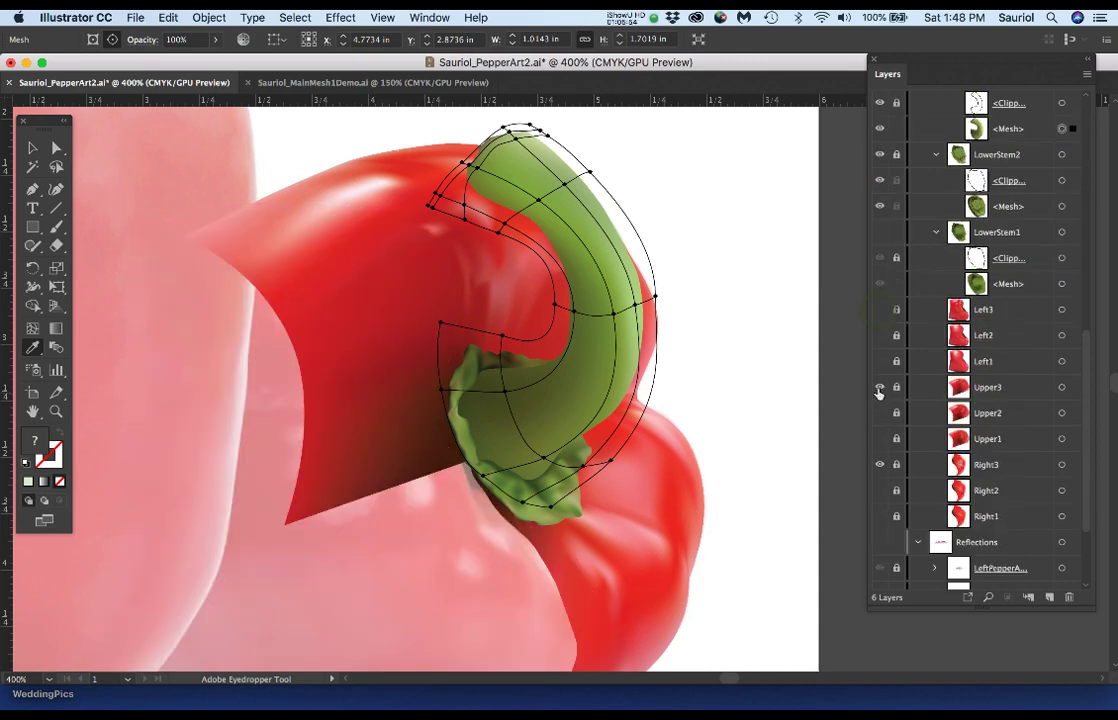
{"action": "left_click", "coordinate": [880, 387]}
{"action": "left_click", "coordinate": [880, 464]}
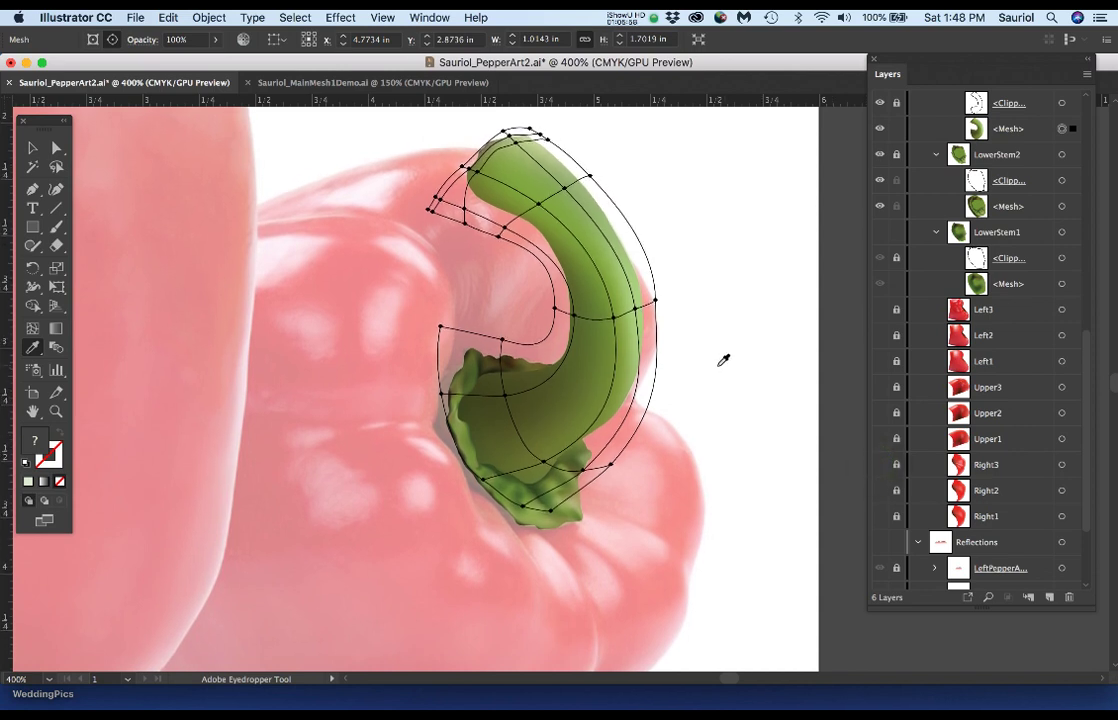
{"action": "scroll", "coordinate": [720, 356], "scroll_direction": "up", "scroll_amount": 1}
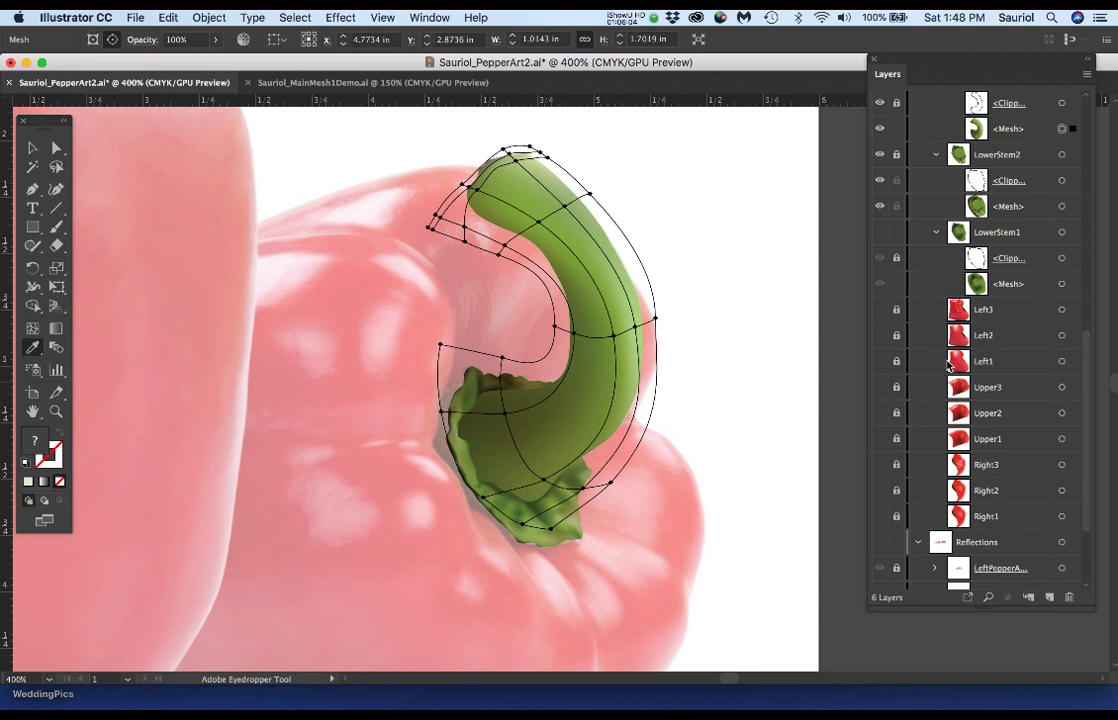
Show Left3 and Upper3 again, then unlock and select Upper3 to examine its mesh lines behind the stem.
{"action": "left_click", "coordinate": [880, 310]}
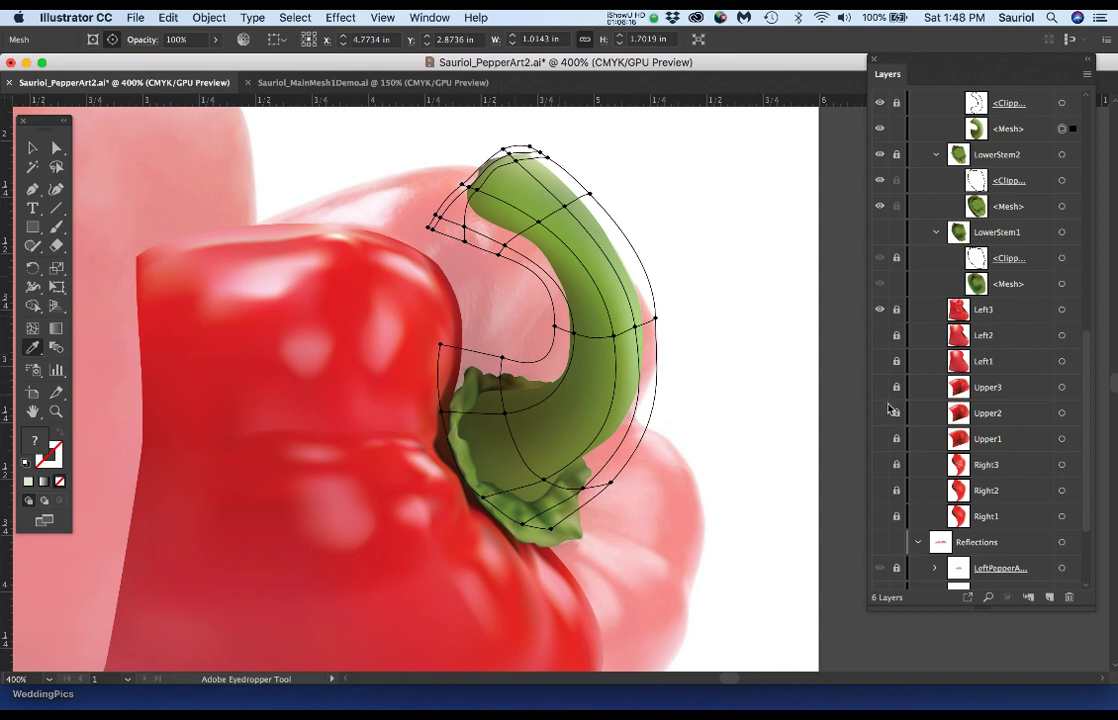
{"action": "left_click", "coordinate": [879, 387]}
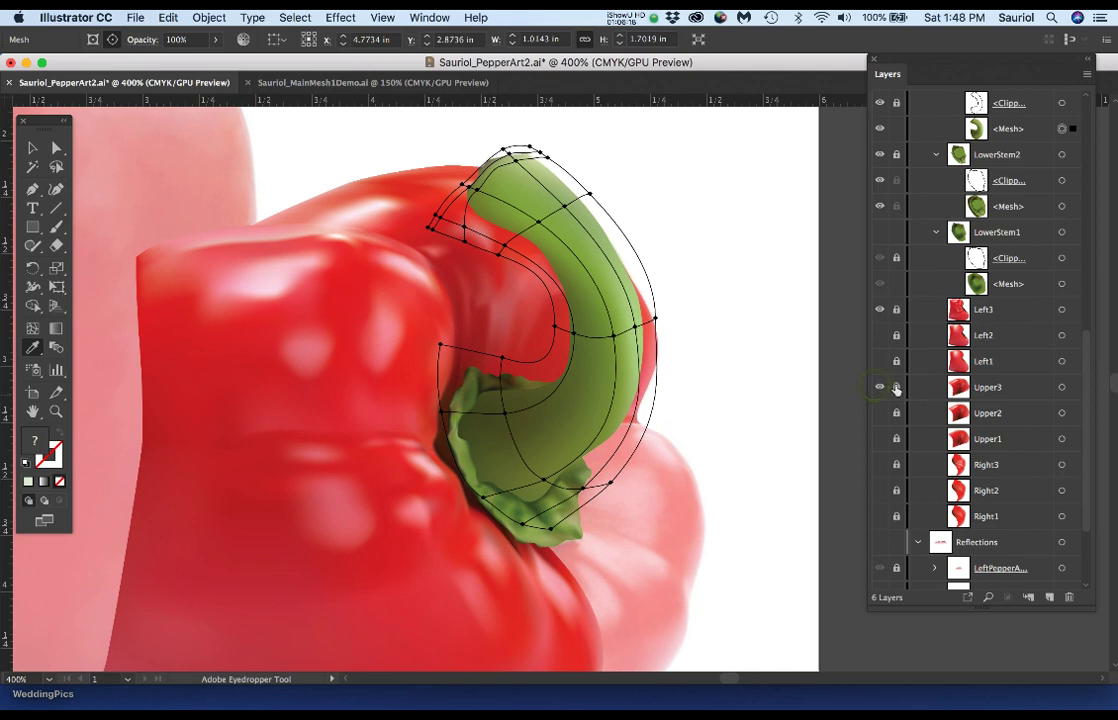
{"action": "left_click", "coordinate": [896, 387]}
{"action": "left_click", "coordinate": [1063, 389]}
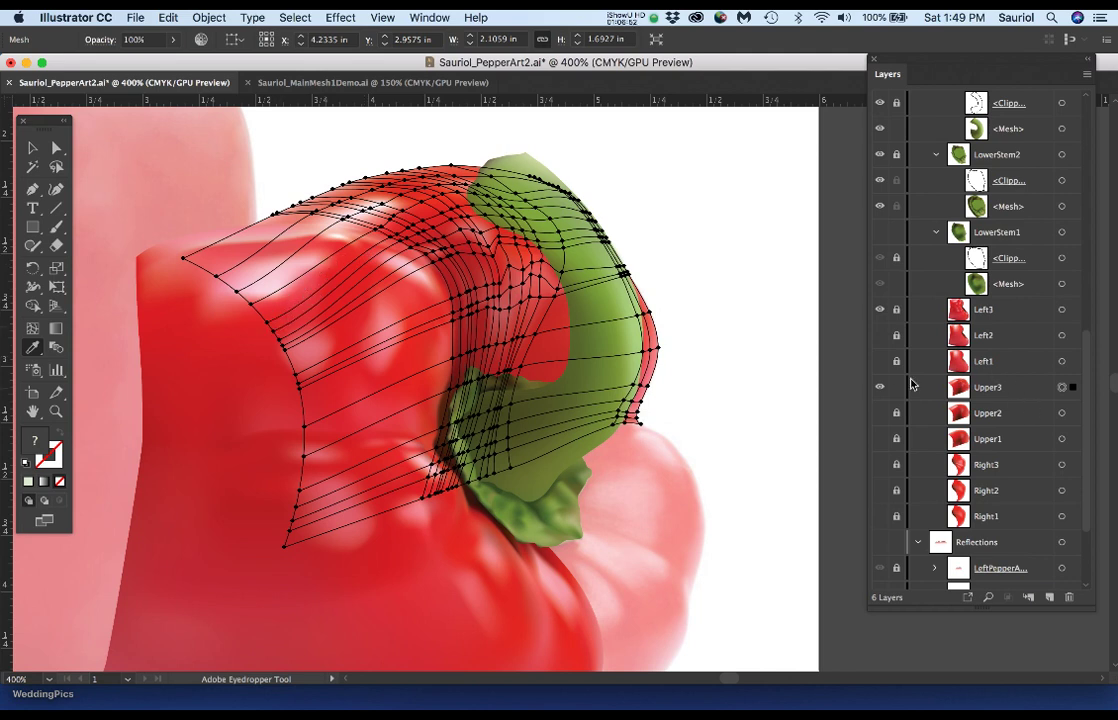
Hide Upper3 to expose the photo beneath it and activate the Direct Selection tool over that area.
{"action": "left_click", "coordinate": [880, 388]}
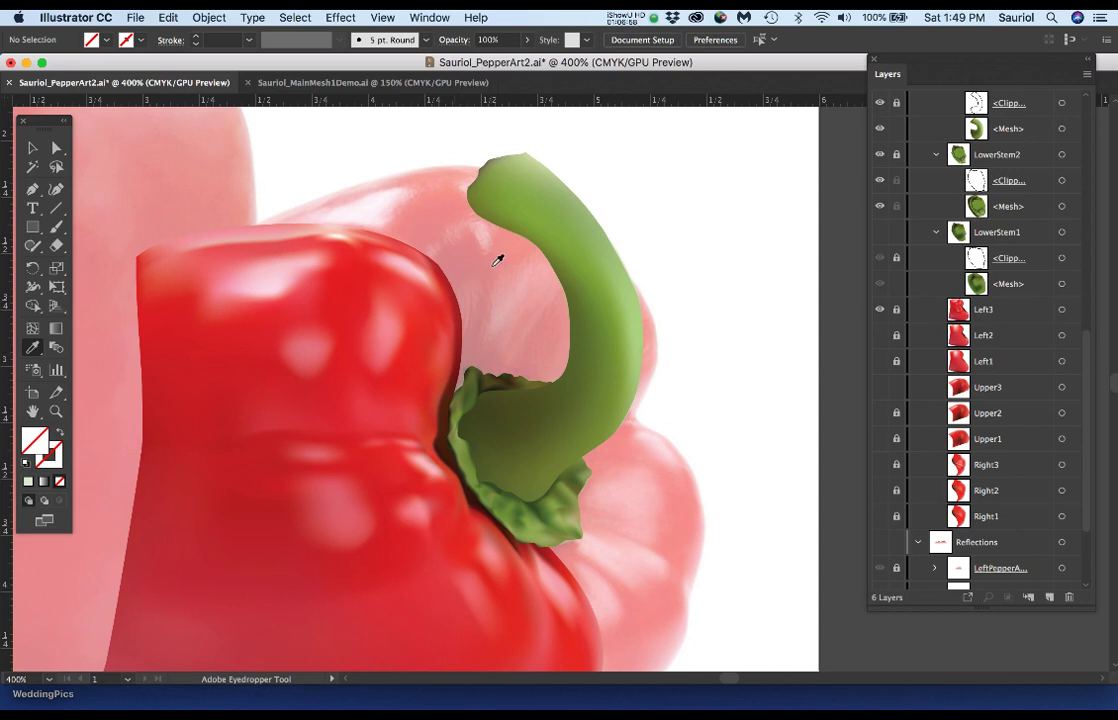
{"action": "left_click", "coordinate": [56, 147]}
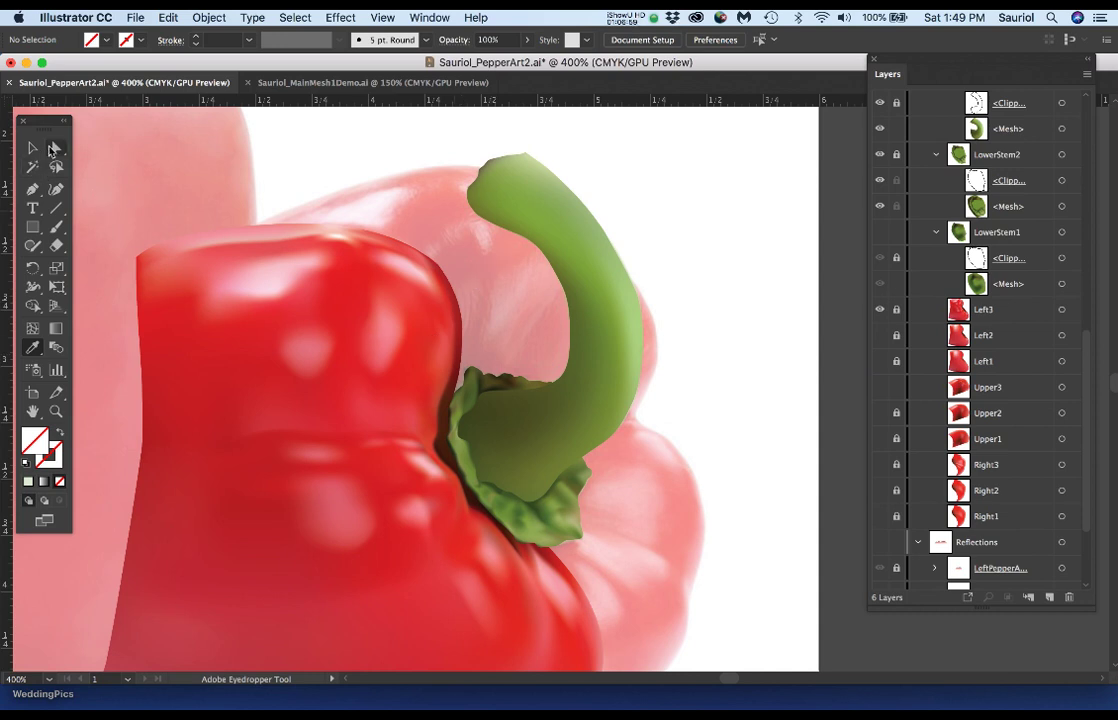
{"action": "left_click", "coordinate": [486, 255]}
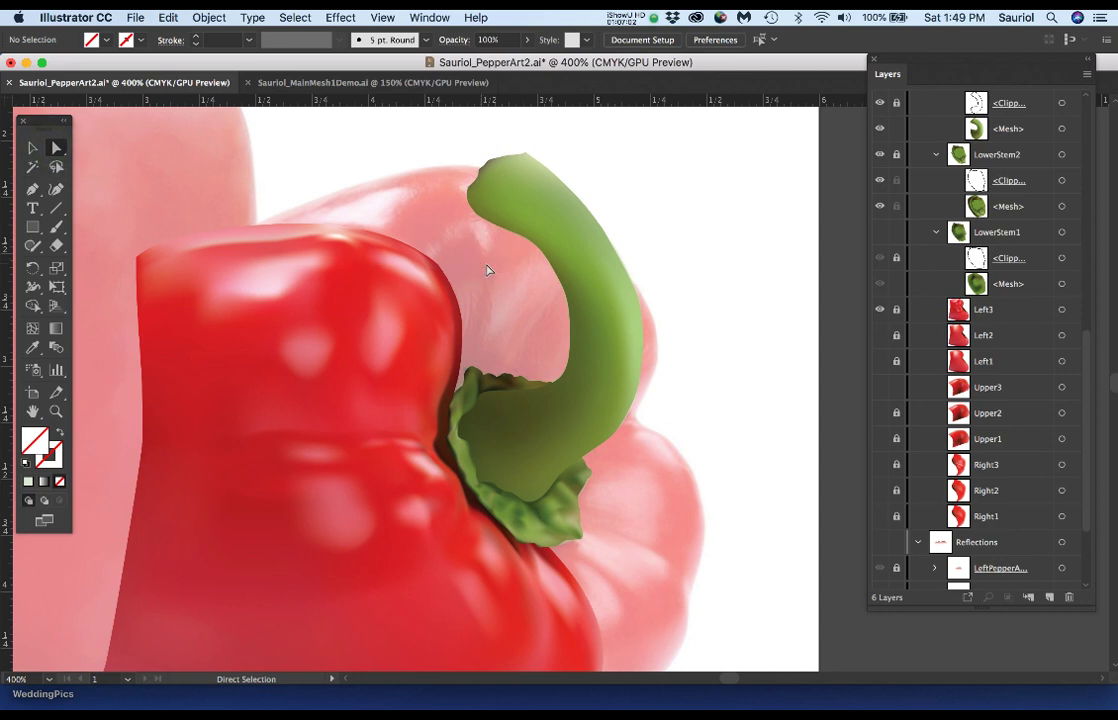
Show the right pepper's Upper3 and Right3 meshes, then unlock and select Right3 to examine its mesh lines.
{"action": "left_click", "coordinate": [880, 388]}
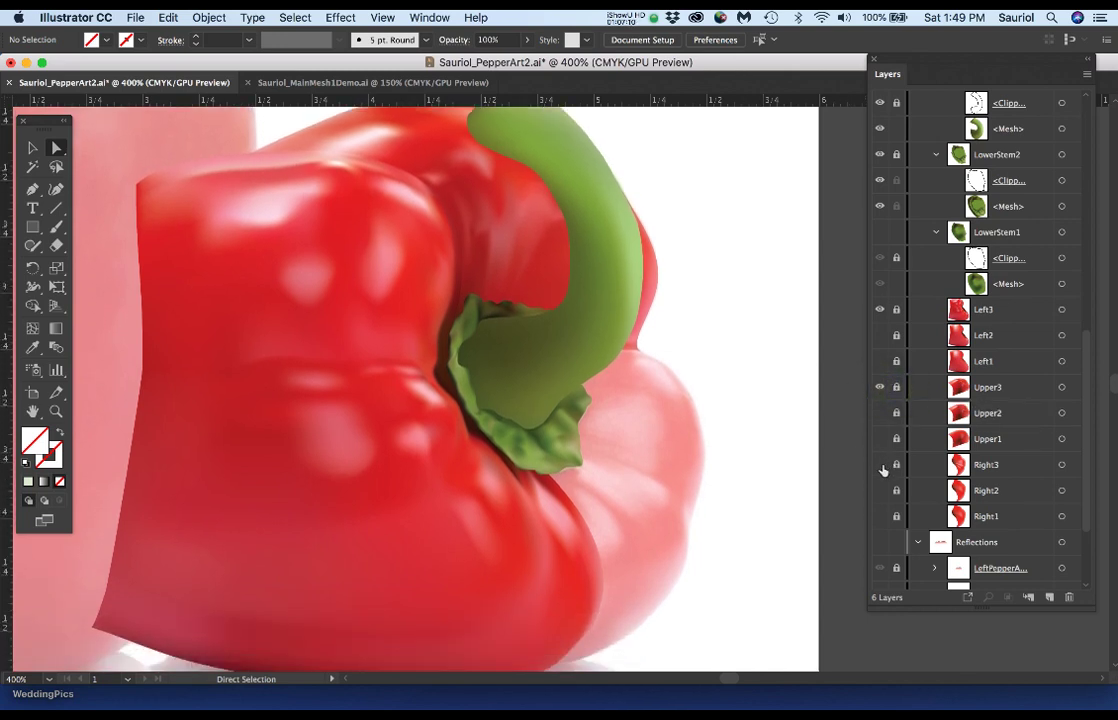
{"action": "left_click", "coordinate": [880, 465]}
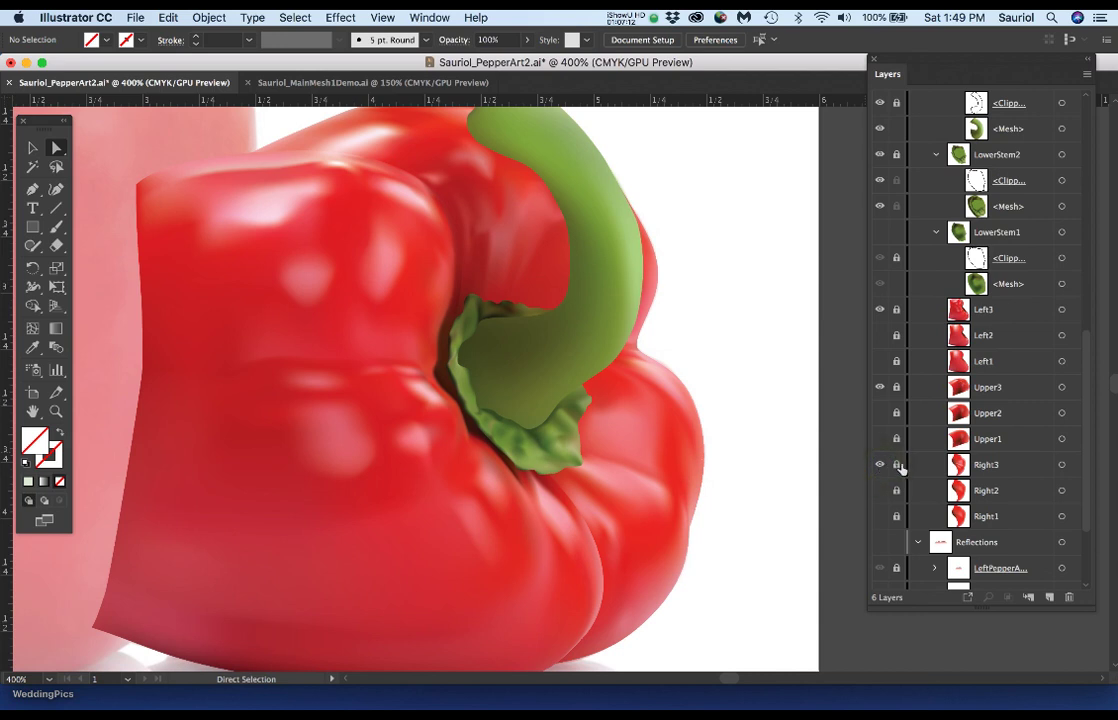
{"action": "left_click", "coordinate": [1063, 466]}
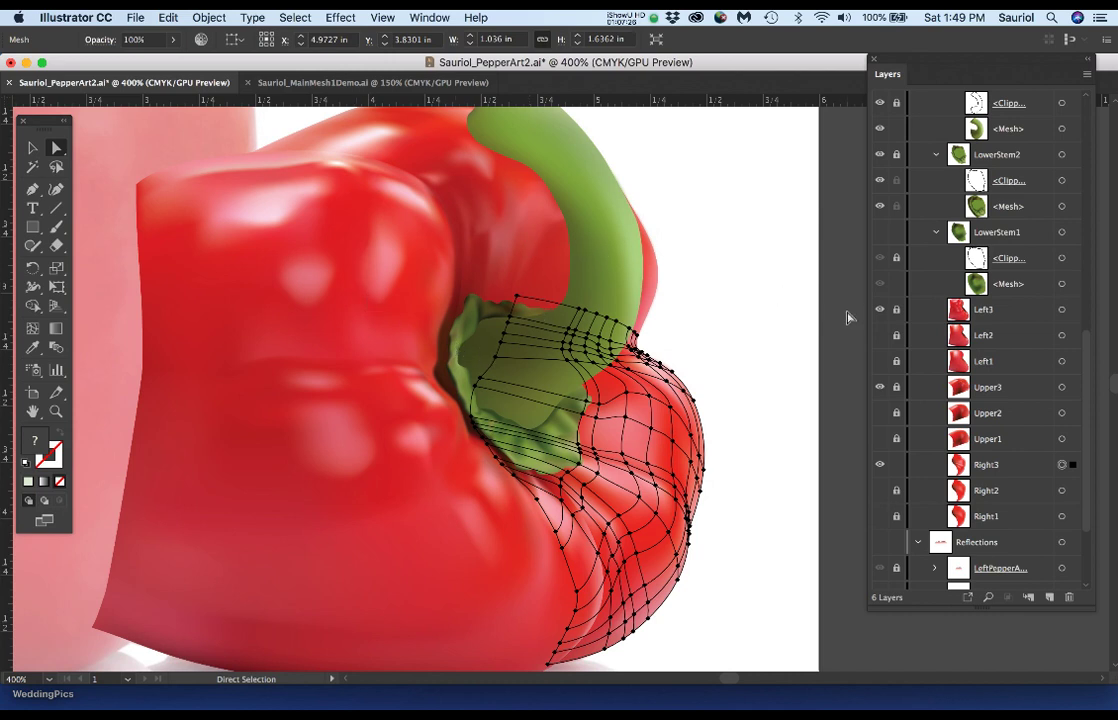
Hide Stem1 to examine the Right3 mesh lines behind the lower stem, then lock Right3 again.
{"action": "scroll", "coordinate": [880, 290], "scroll_direction": "up", "scroll_amount": 5}
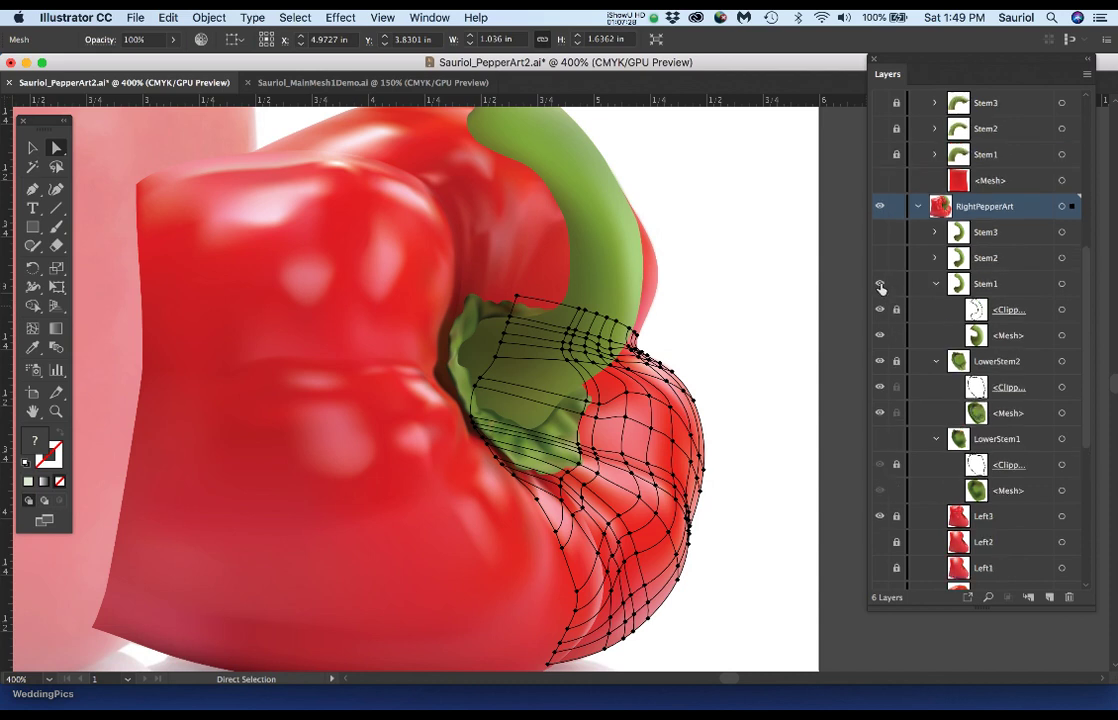
{"action": "left_click", "coordinate": [880, 285]}
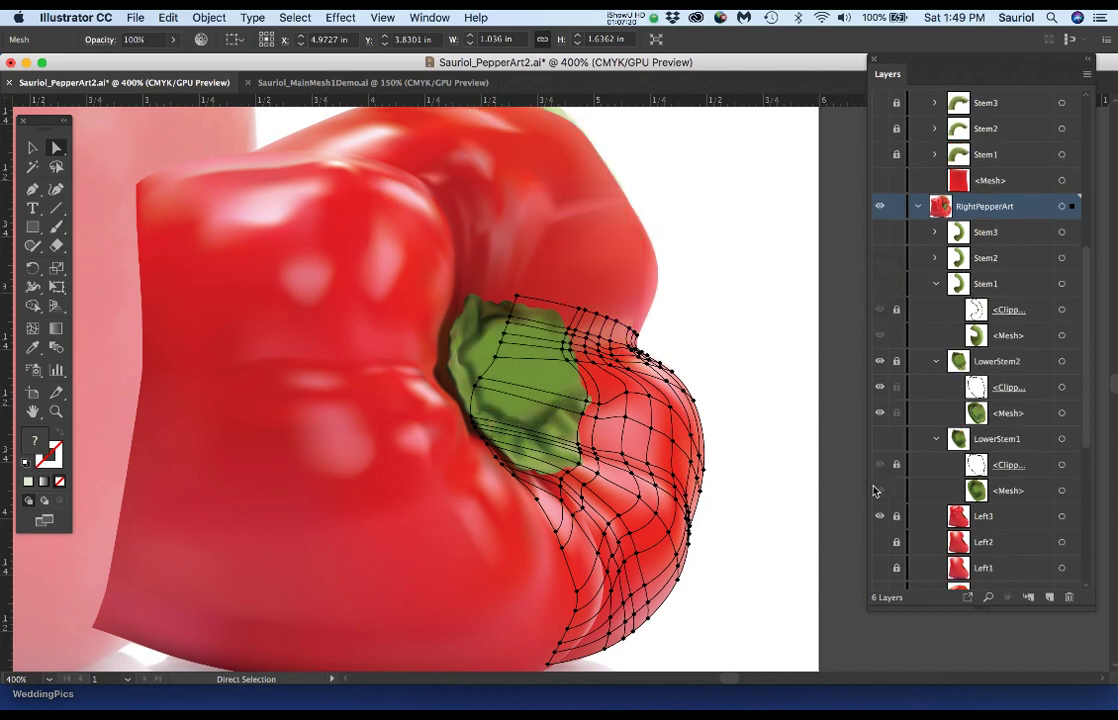
{"action": "scroll", "coordinate": [885, 515], "scroll_direction": "down", "scroll_amount": 3}
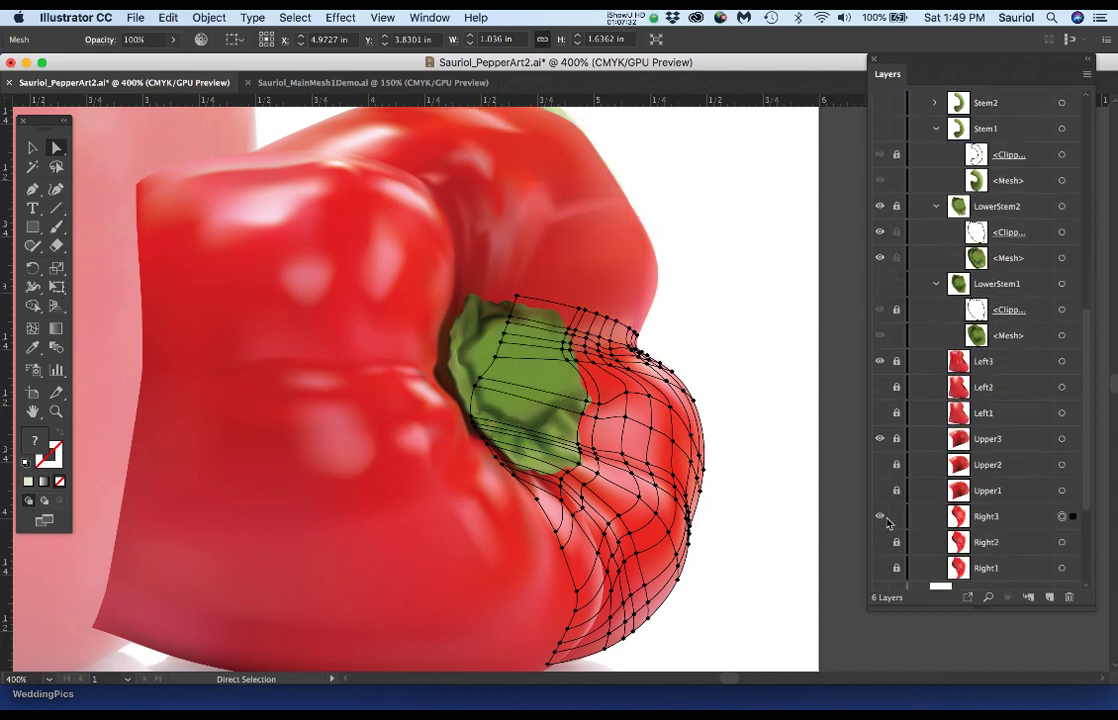
{"action": "scroll", "coordinate": [886, 522], "scroll_direction": "down", "scroll_amount": 1}
{"action": "left_click", "coordinate": [782, 430]}
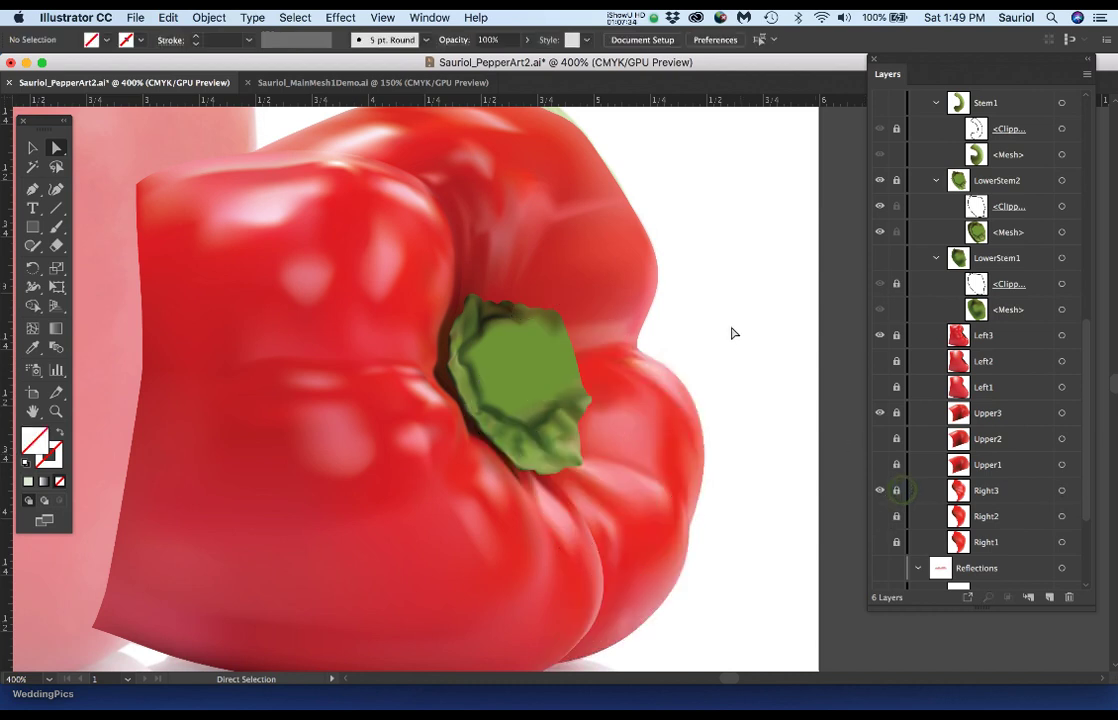
Show the detailed Stem3 art and view the whole right pepper beside the faded photo of the left one.
{"action": "scroll", "coordinate": [733, 333], "scroll_direction": "up", "scroll_amount": 5}
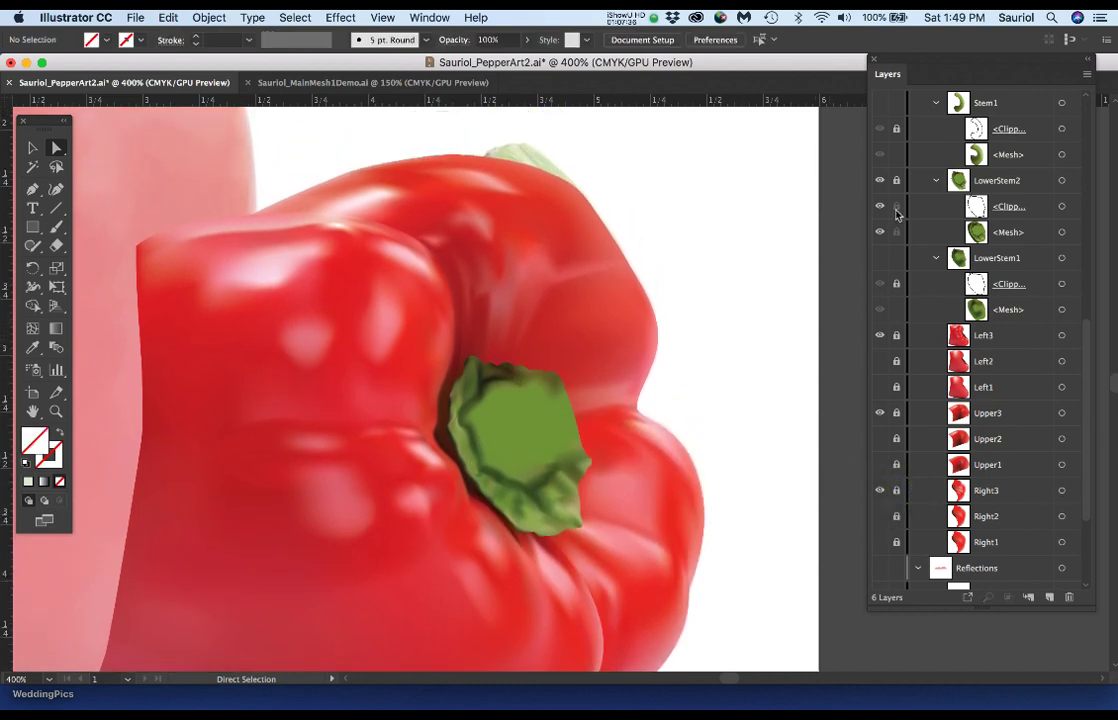
{"action": "scroll", "coordinate": [920, 210], "scroll_direction": "up", "scroll_amount": 3}
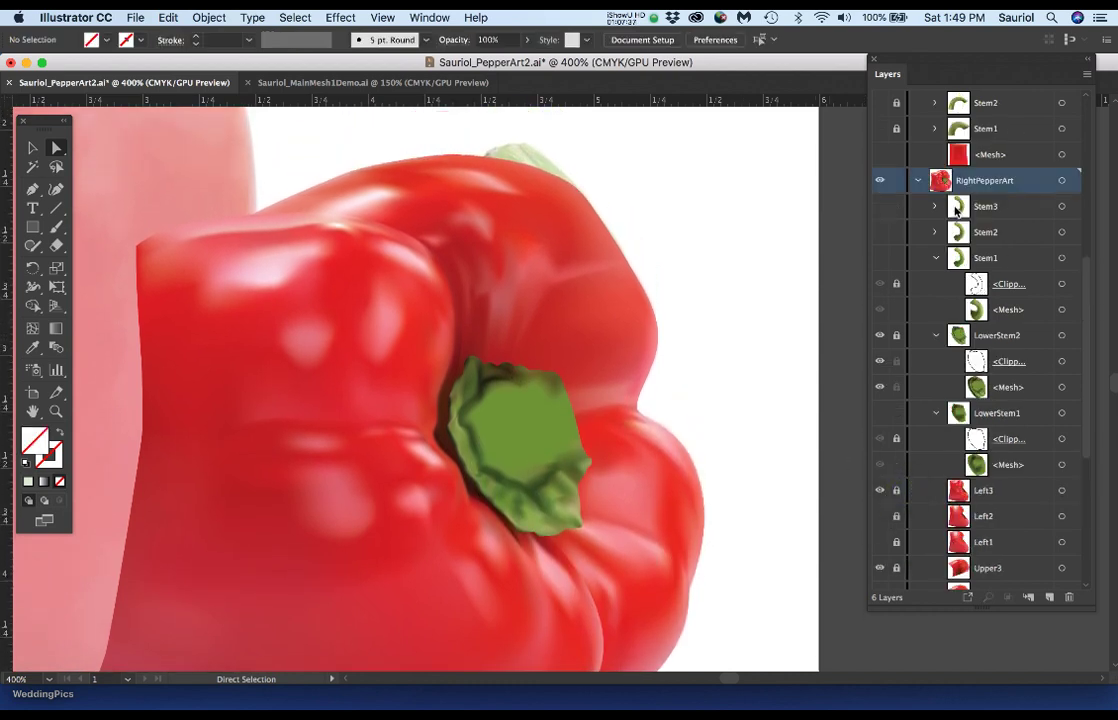
{"action": "left_click", "coordinate": [880, 207]}
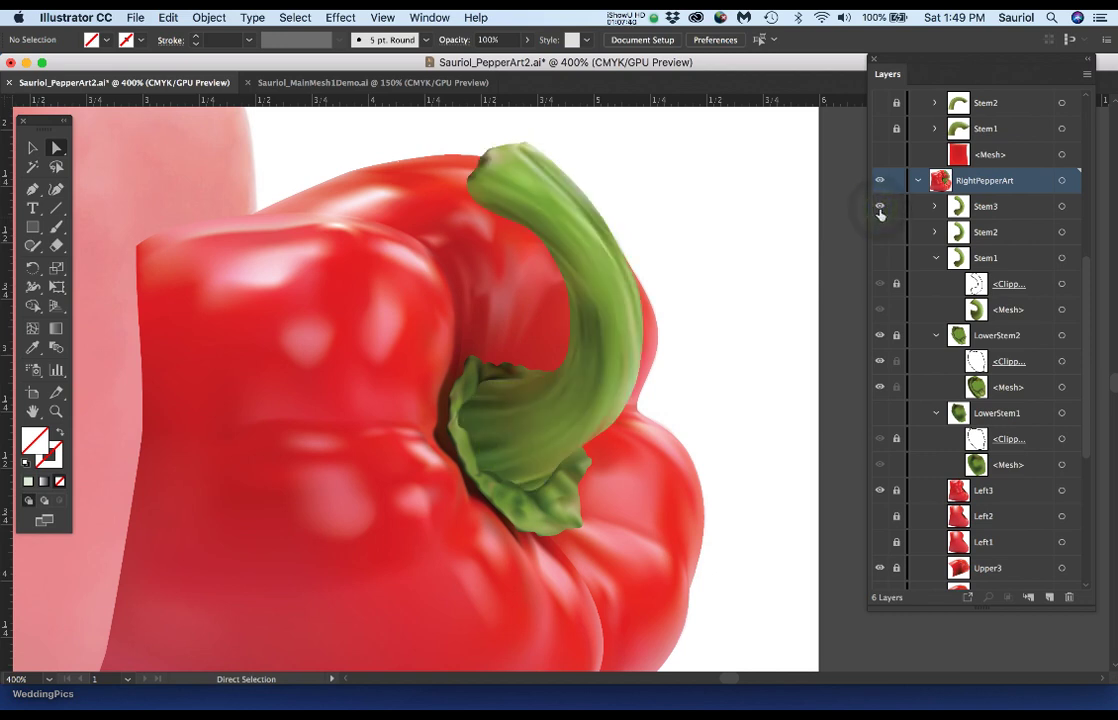
{"action": "scroll", "coordinate": [634, 358], "scroll_direction": "down", "scroll_amount": 2}
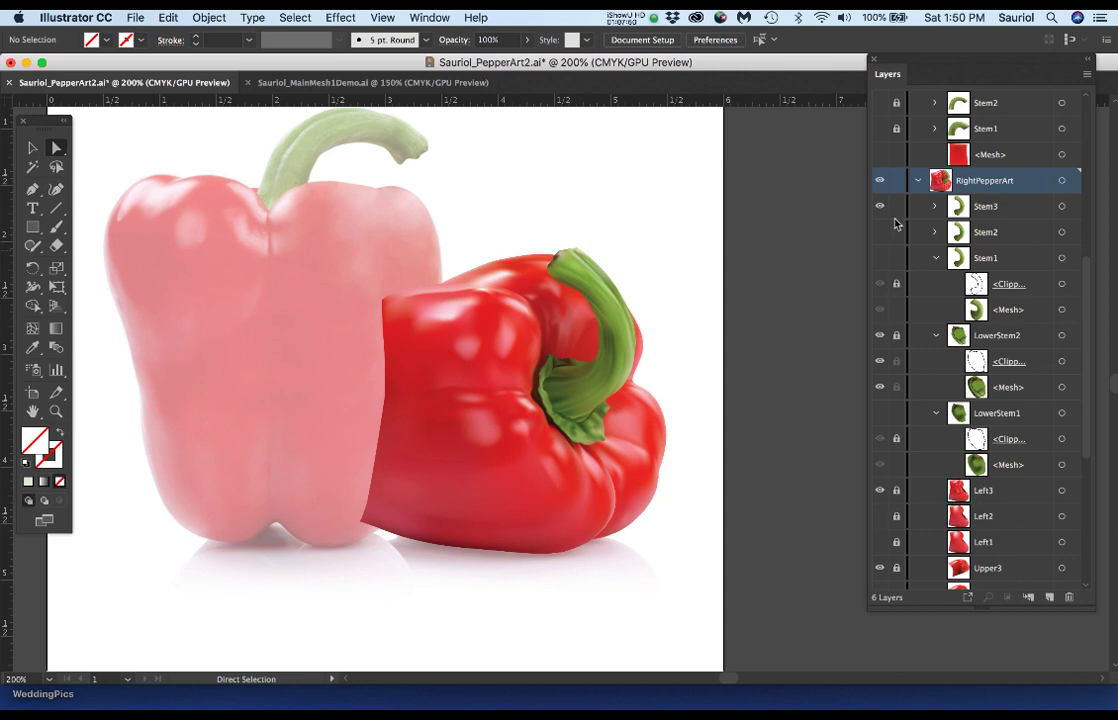
{"action": "scroll", "coordinate": [958, 418], "scroll_direction": "down", "scroll_amount": 3}
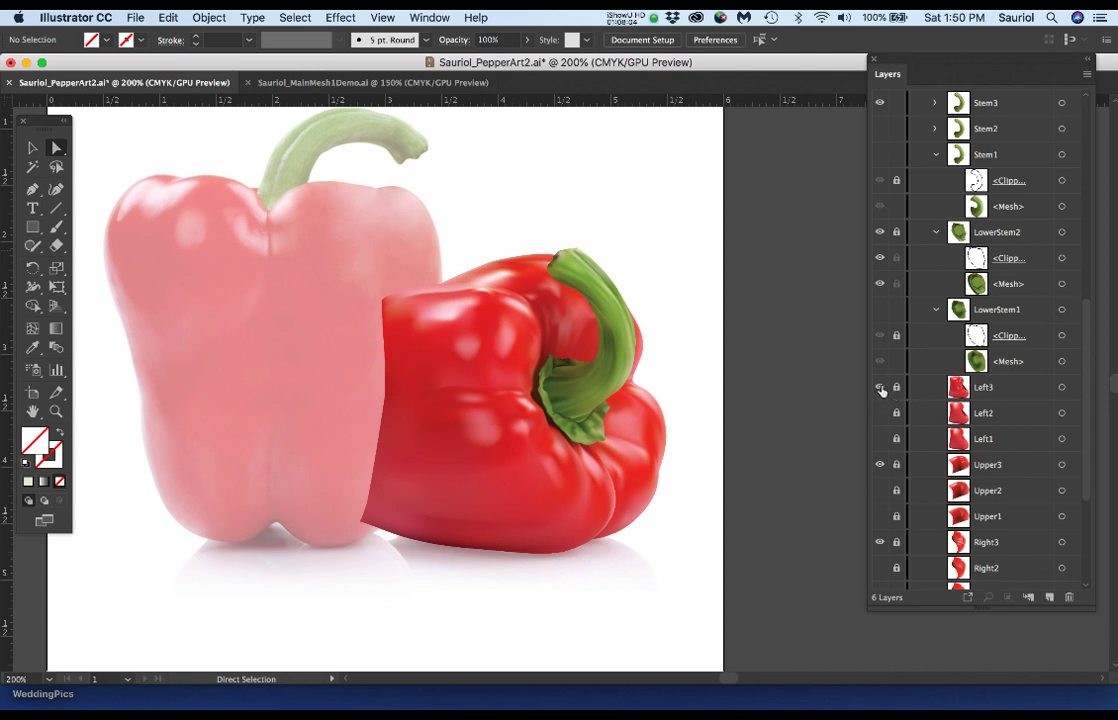
Lock the right pepper's Stem2, Stem1 and LowerStem1 groups, and collapse Stem1, LowerStem2 and LowerStem1.
{"action": "scroll", "coordinate": [881, 390], "scroll_direction": "up", "scroll_amount": 3}
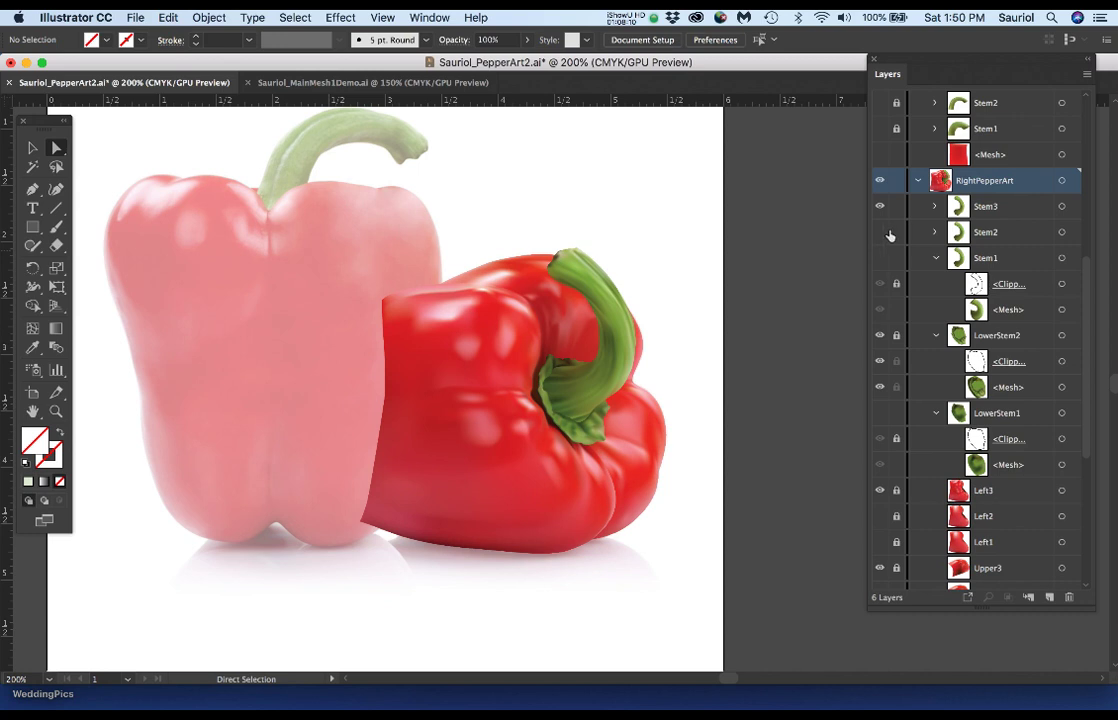
{"action": "left_click_drag", "start_coordinate": [897, 232], "coordinate": [897, 258]}
{"action": "left_click", "coordinate": [936, 258]}
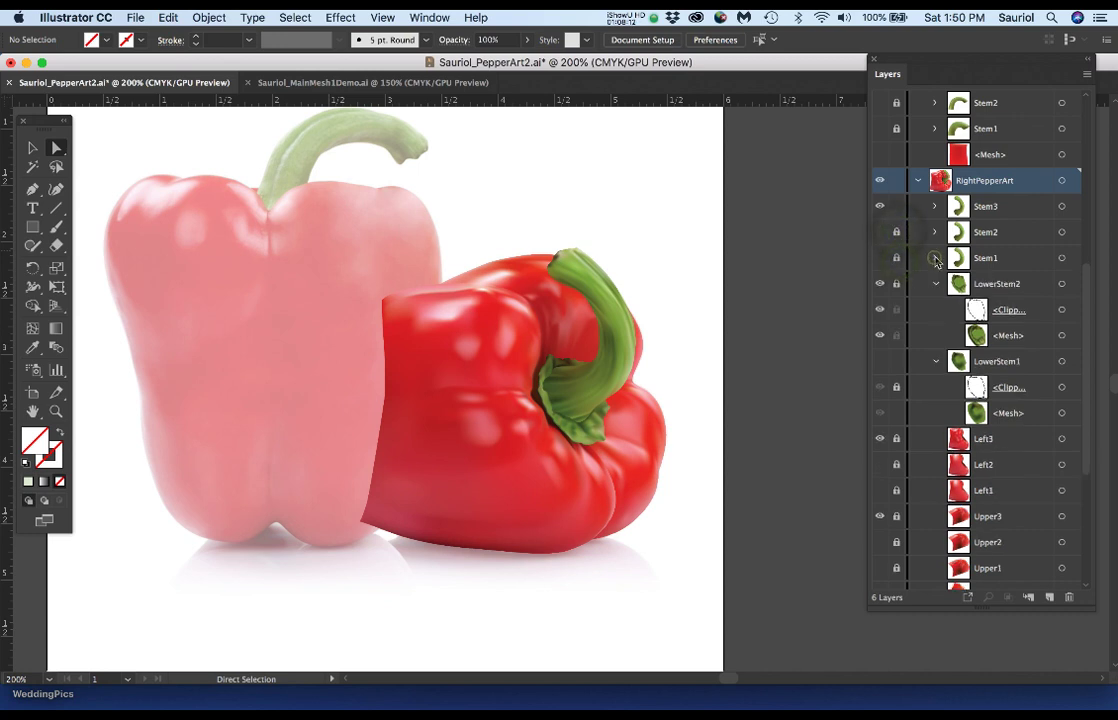
{"action": "left_click", "coordinate": [936, 283]}
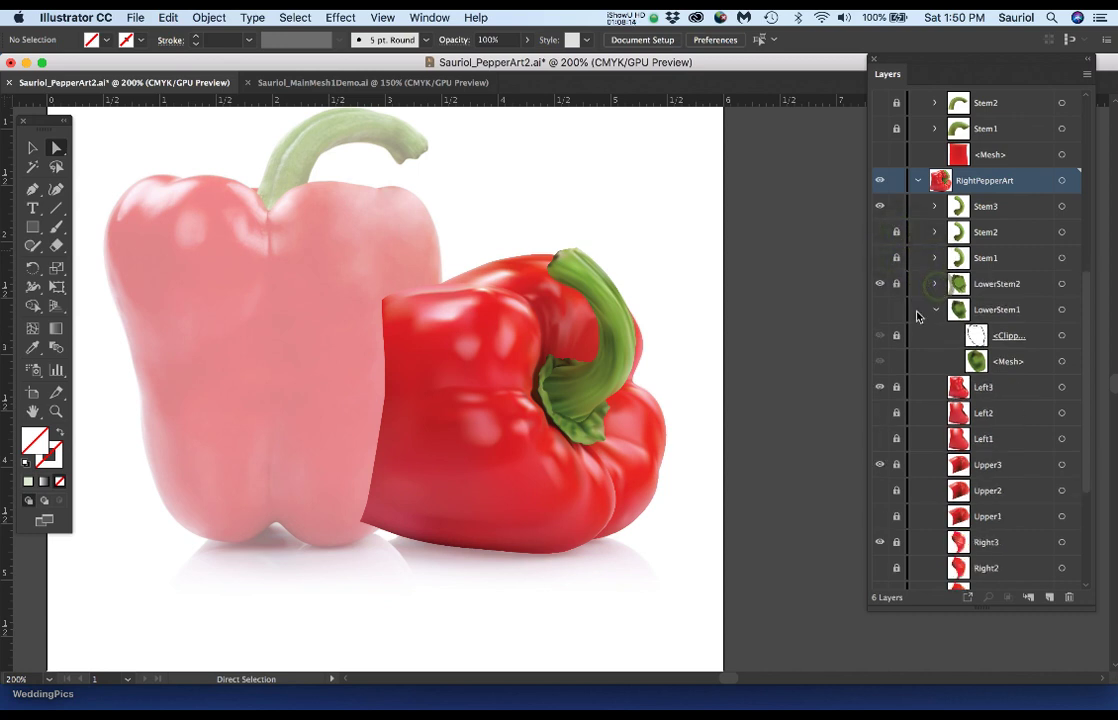
{"action": "left_click", "coordinate": [897, 310]}
{"action": "left_click", "coordinate": [936, 309]}
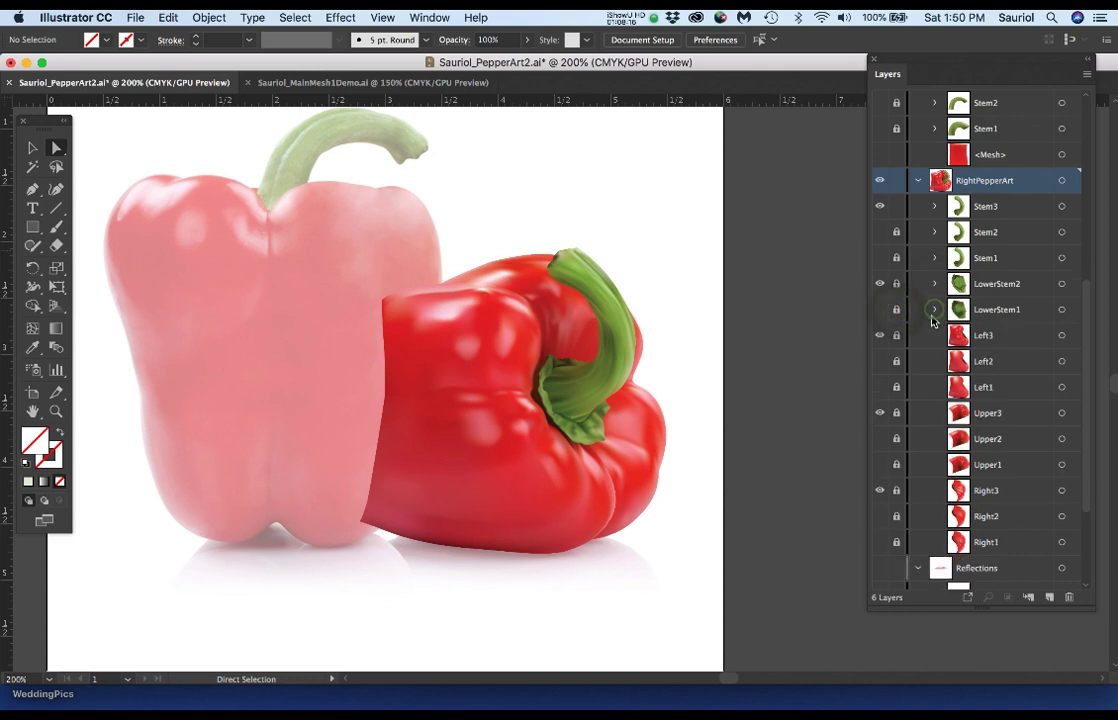
Hide the Reference photo layer and show the LeftPepperArt layer so only the mesh artwork of both peppers displays.
{"action": "scroll", "coordinate": [914, 361], "scroll_direction": "down", "scroll_amount": 5}
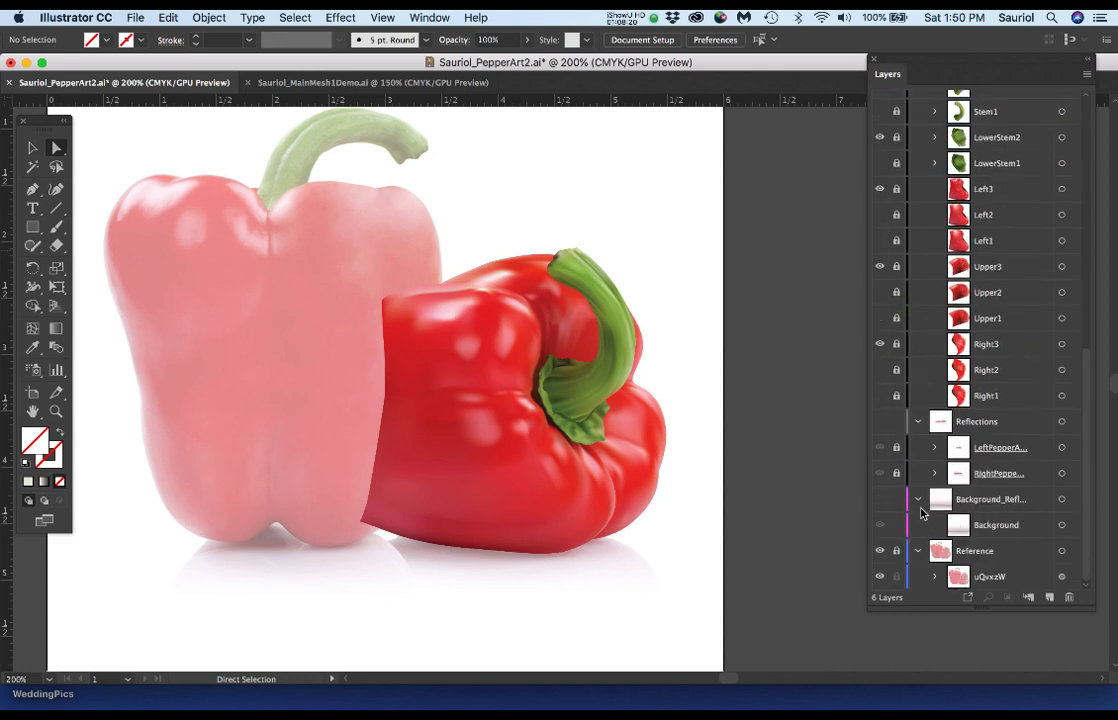
{"action": "left_click", "coordinate": [880, 551]}
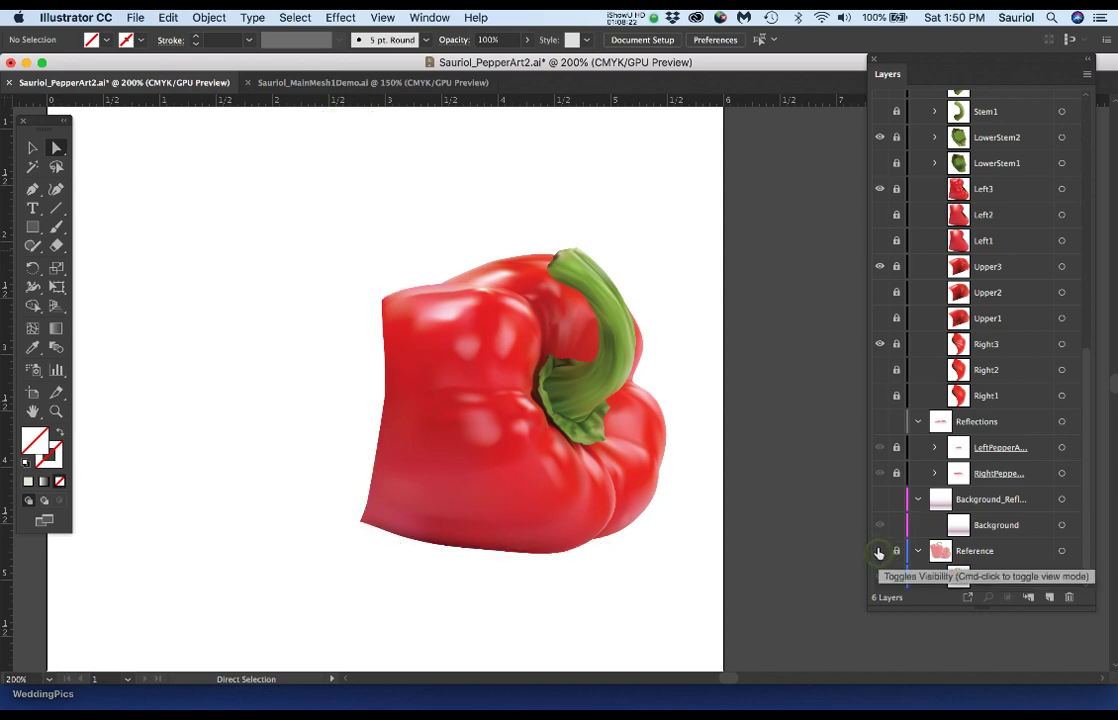
{"action": "scroll", "coordinate": [931, 311], "scroll_direction": "up", "scroll_amount": 15}
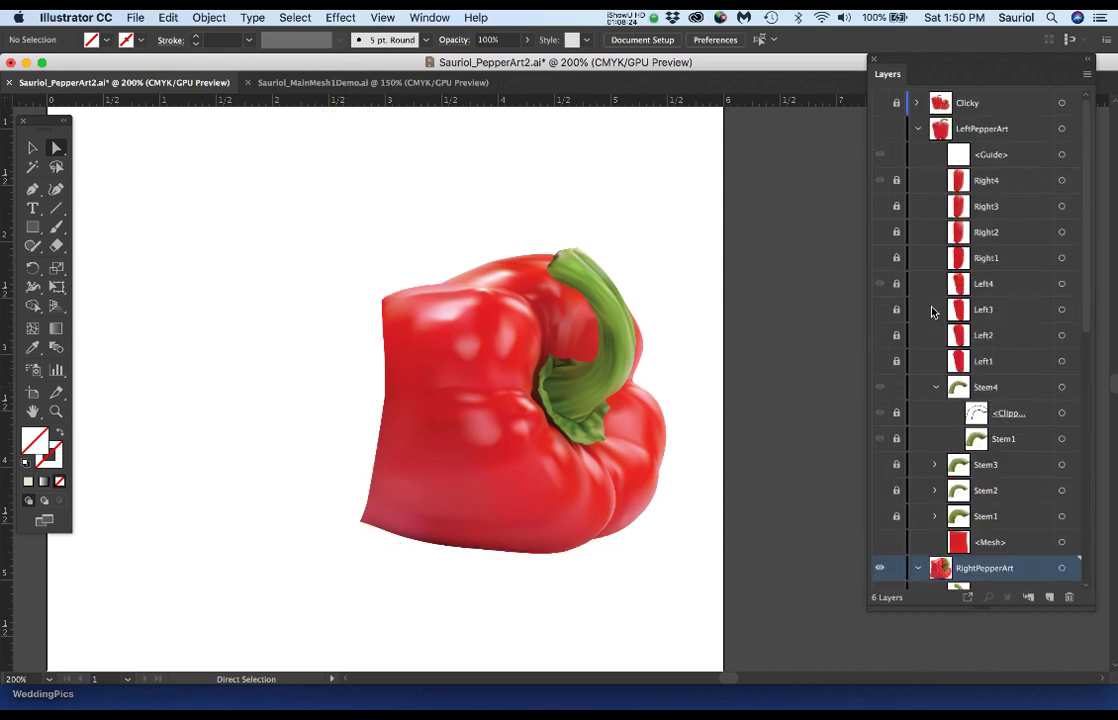
{"action": "left_click", "coordinate": [880, 128]}
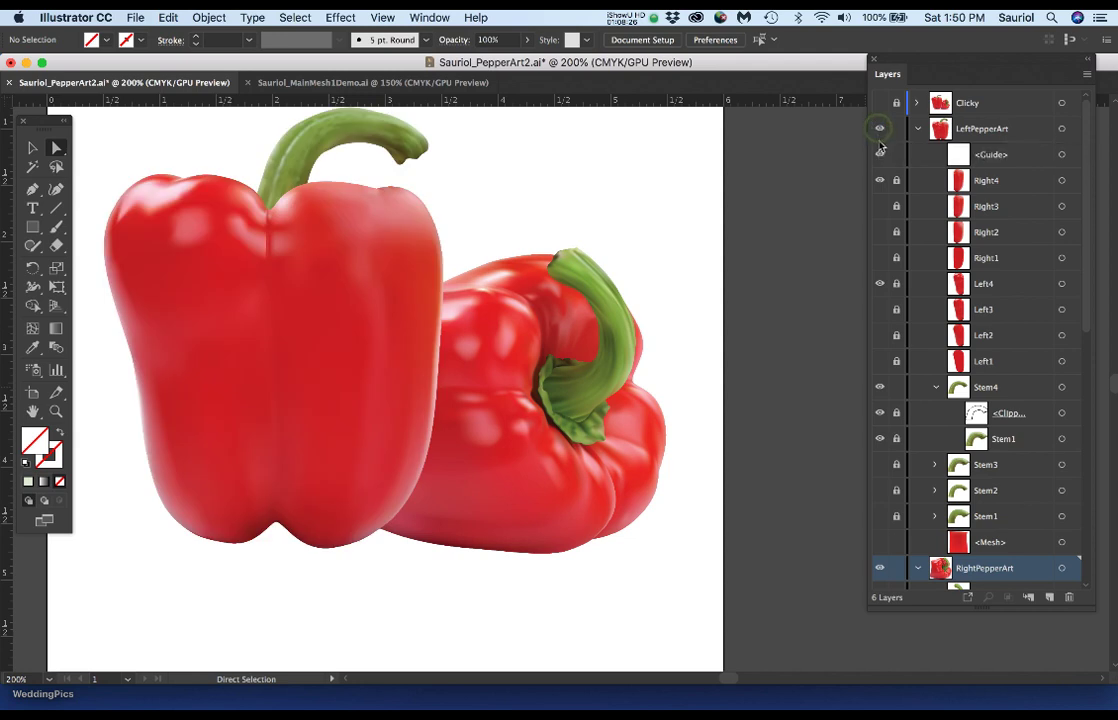
Delete the guide from the LeftPepperArt layer, then collapse both the RightPepperArt and LeftPepperArt layers.
{"action": "left_click_drag", "start_coordinate": [984, 165], "coordinate": [1068, 598]}
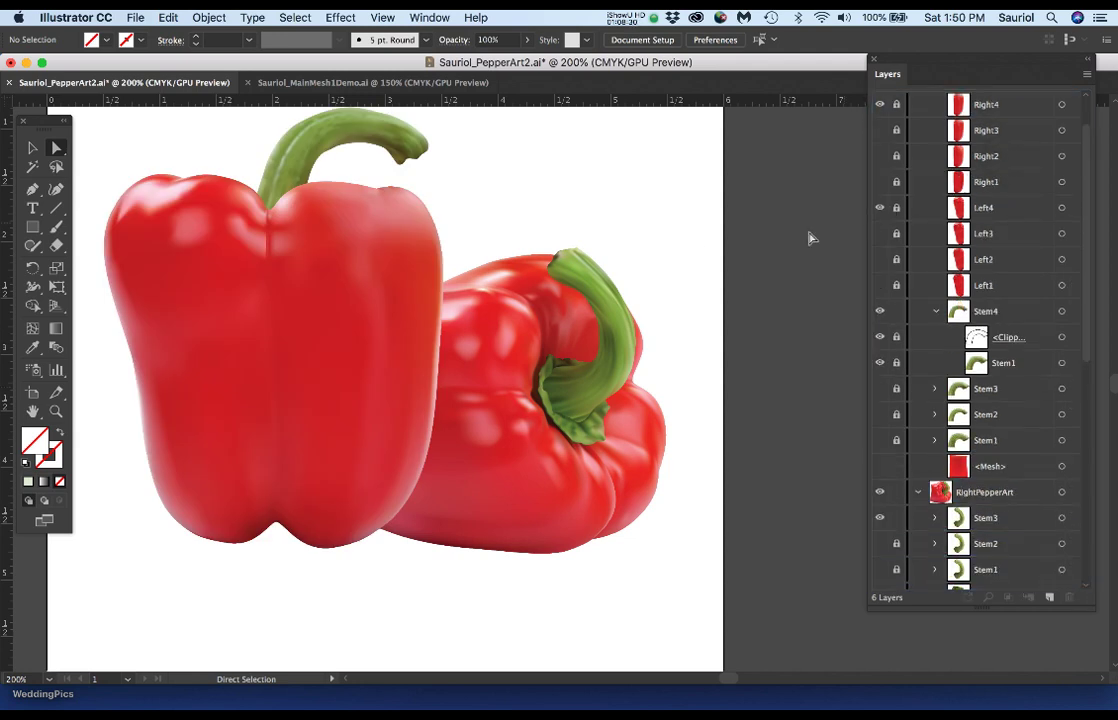
{"action": "scroll", "coordinate": [667, 264], "scroll_direction": "down", "scroll_amount": 2}
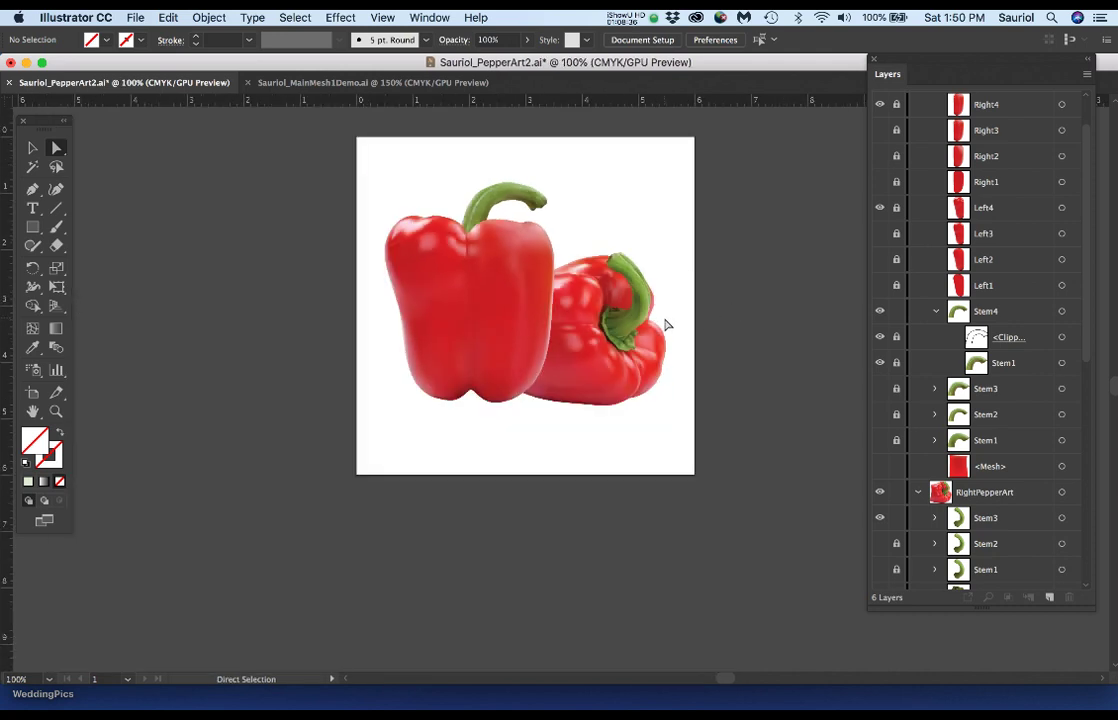
{"action": "scroll", "coordinate": [990, 418], "scroll_direction": "down", "scroll_amount": 5}
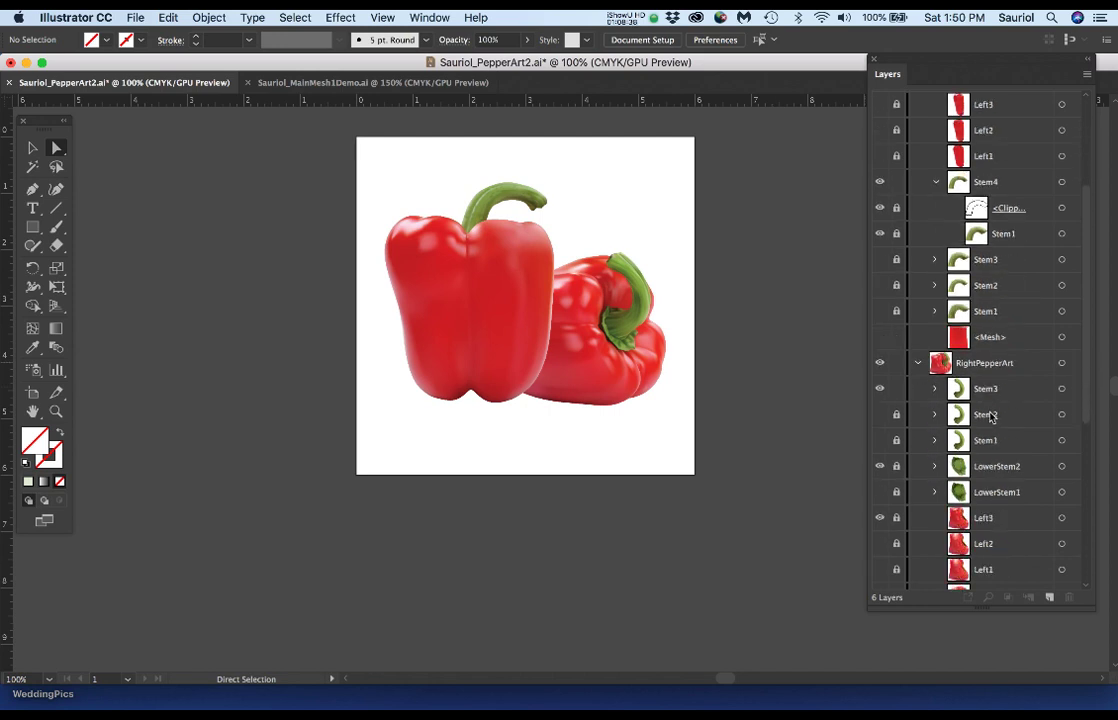
{"action": "left_click", "coordinate": [918, 362]}
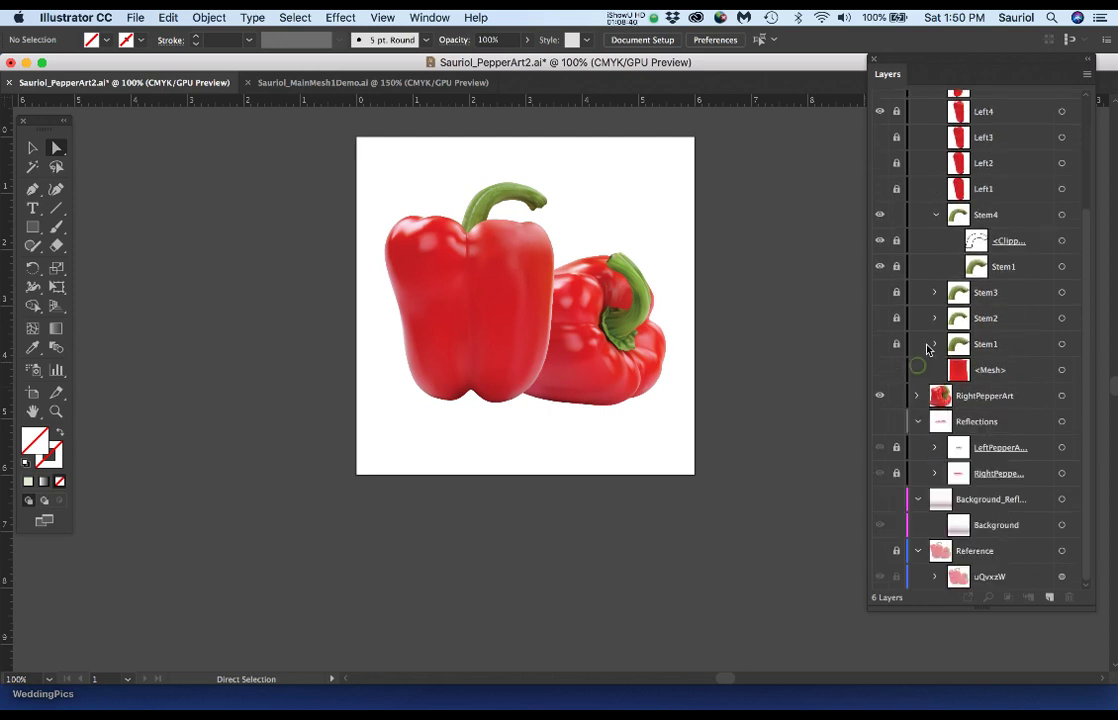
{"action": "scroll", "coordinate": [928, 238], "scroll_direction": "up", "scroll_amount": 5}
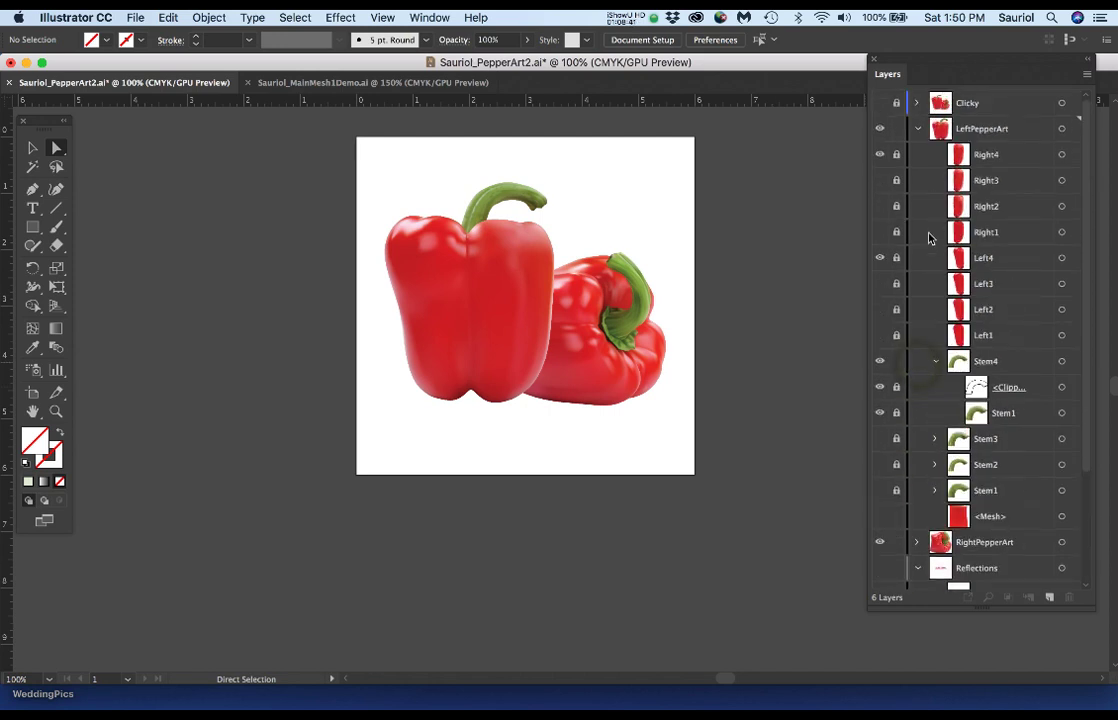
{"action": "left_click", "coordinate": [918, 129]}
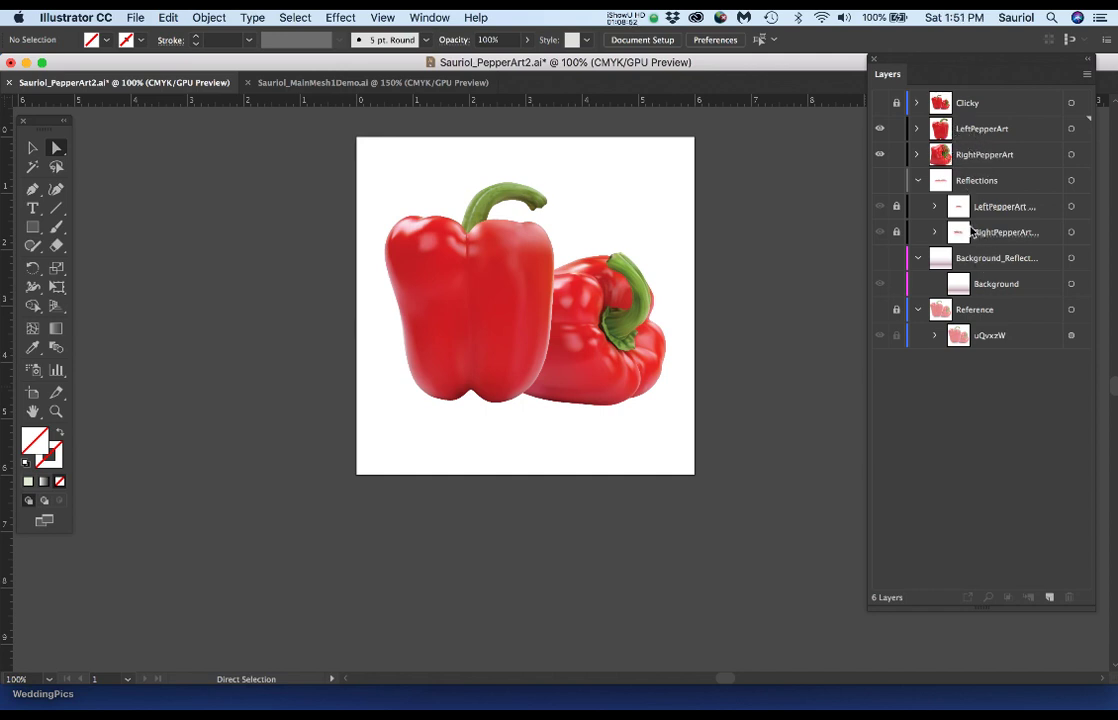
Show the Reflections layer, examine the contents of the left pepper's reflection group, then hide the layer again.
{"action": "left_click", "coordinate": [880, 181]}
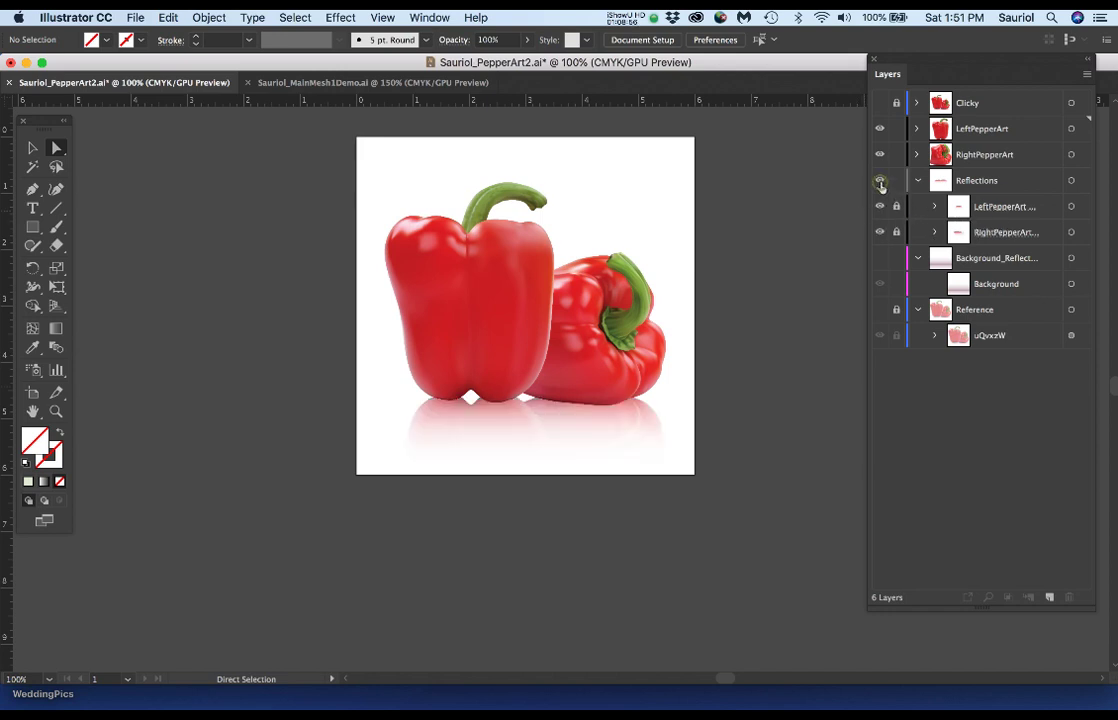
{"action": "scroll", "coordinate": [622, 414], "scroll_direction": "up", "scroll_amount": 1}
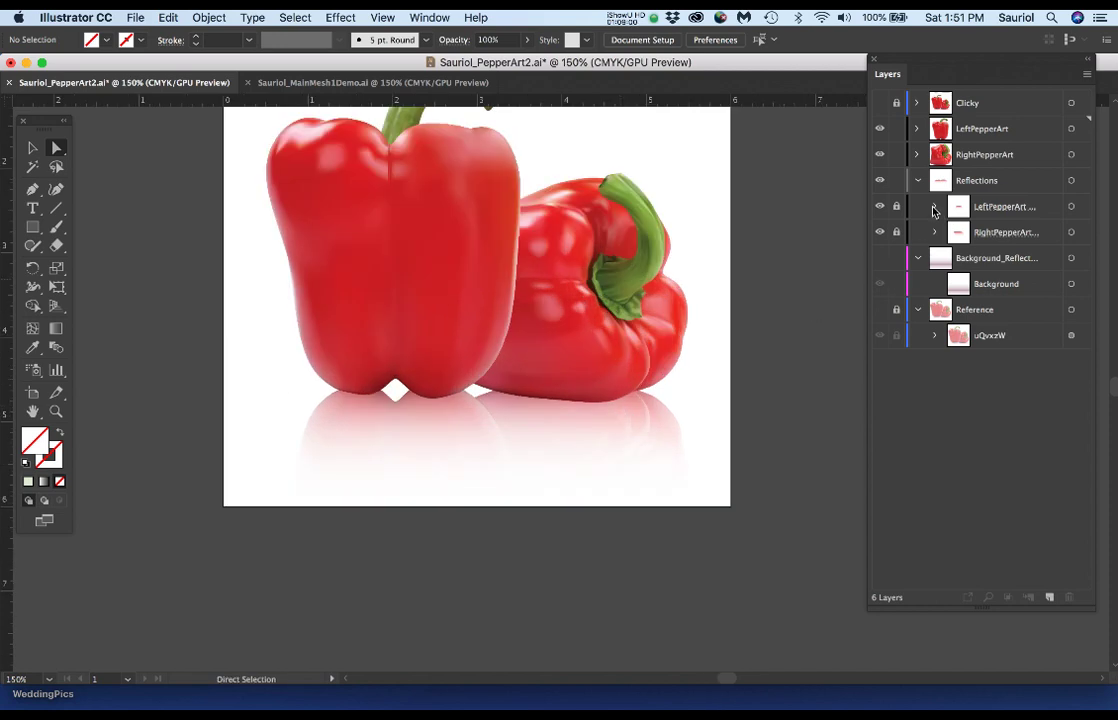
{"action": "left_click", "coordinate": [934, 208]}
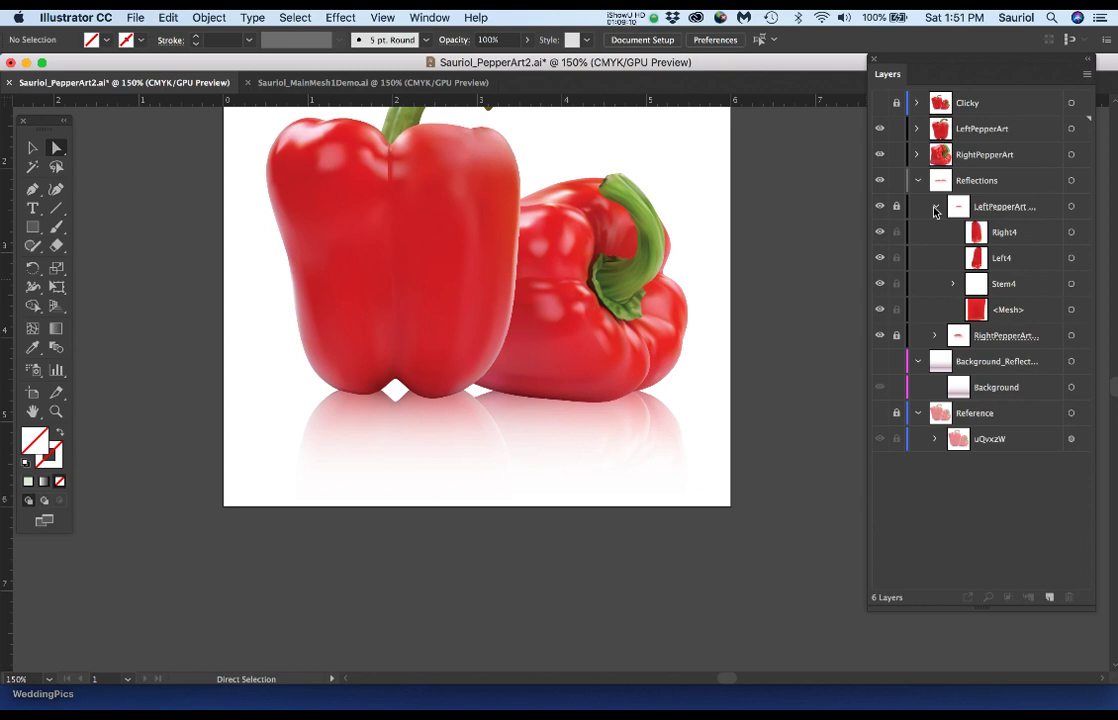
{"action": "left_click", "coordinate": [934, 208]}
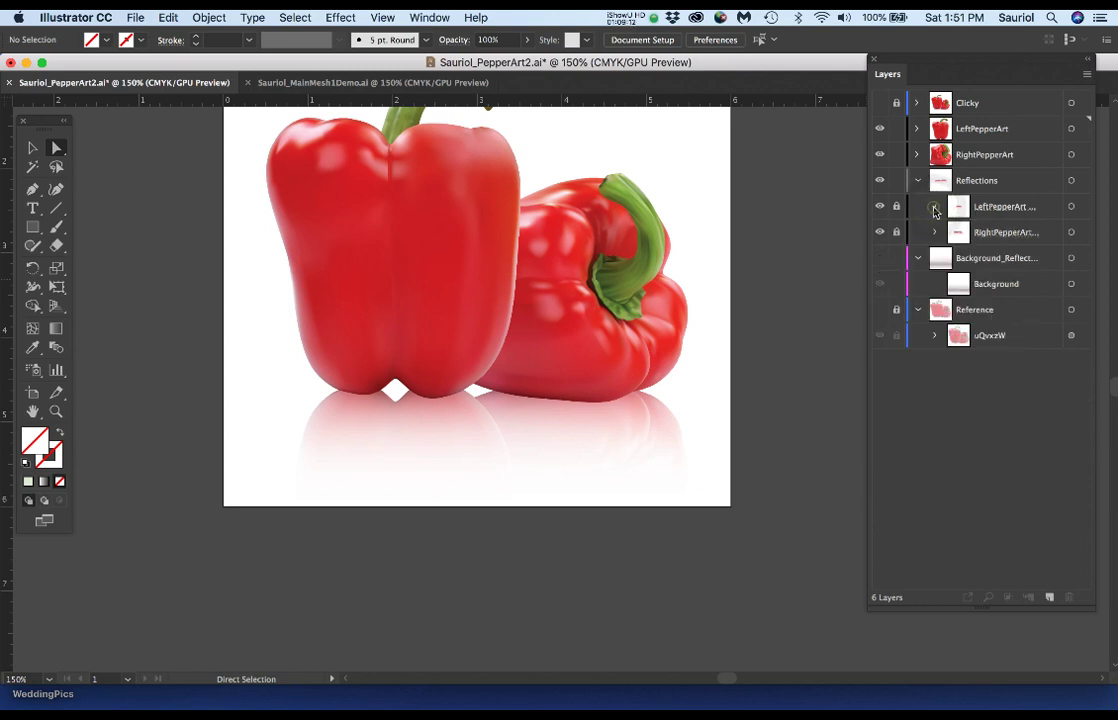
{"action": "left_click", "coordinate": [934, 208]}
{"action": "left_click", "coordinate": [934, 208]}
{"action": "left_click", "coordinate": [880, 181]}
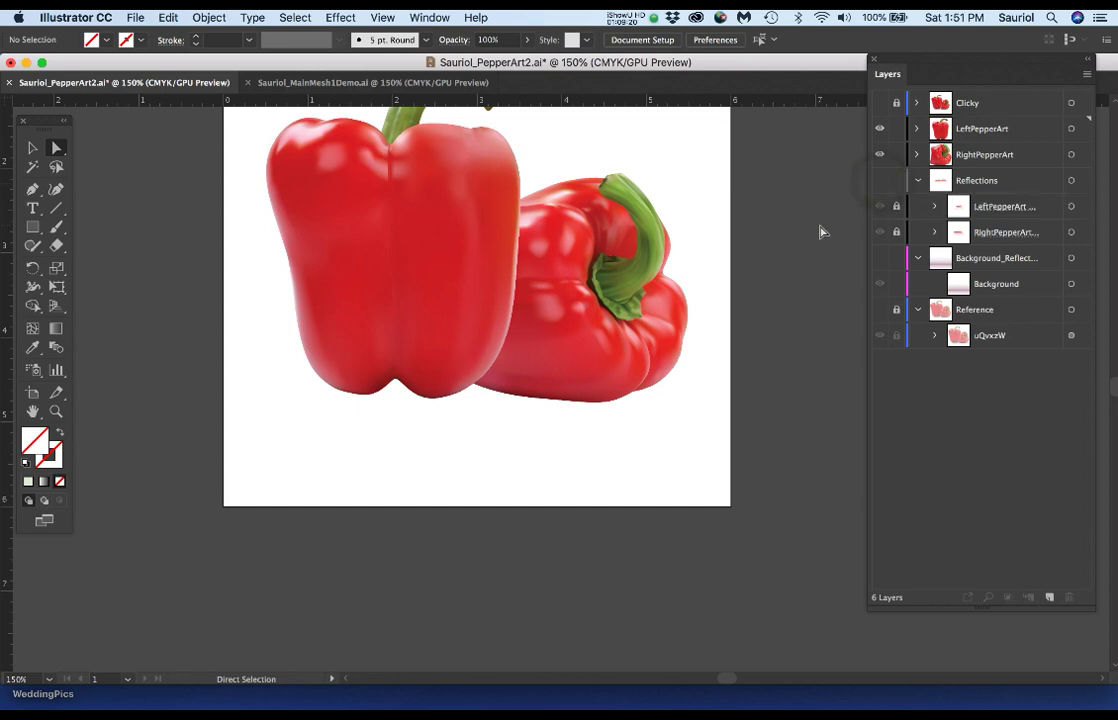
Duplicate the LeftPepperArt layer with all of its mesh artwork.
{"action": "scroll", "coordinate": [820, 232], "scroll_direction": "up", "scroll_amount": 5}
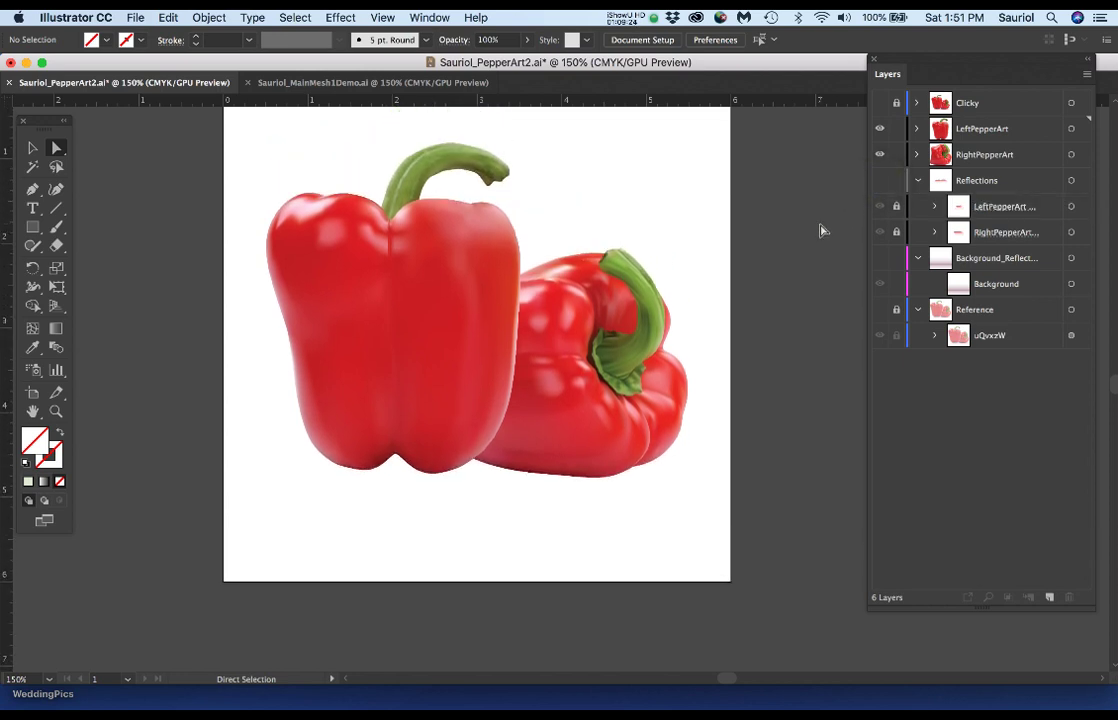
{"action": "key", "text": "v"}
{"action": "key", "text": "a"}
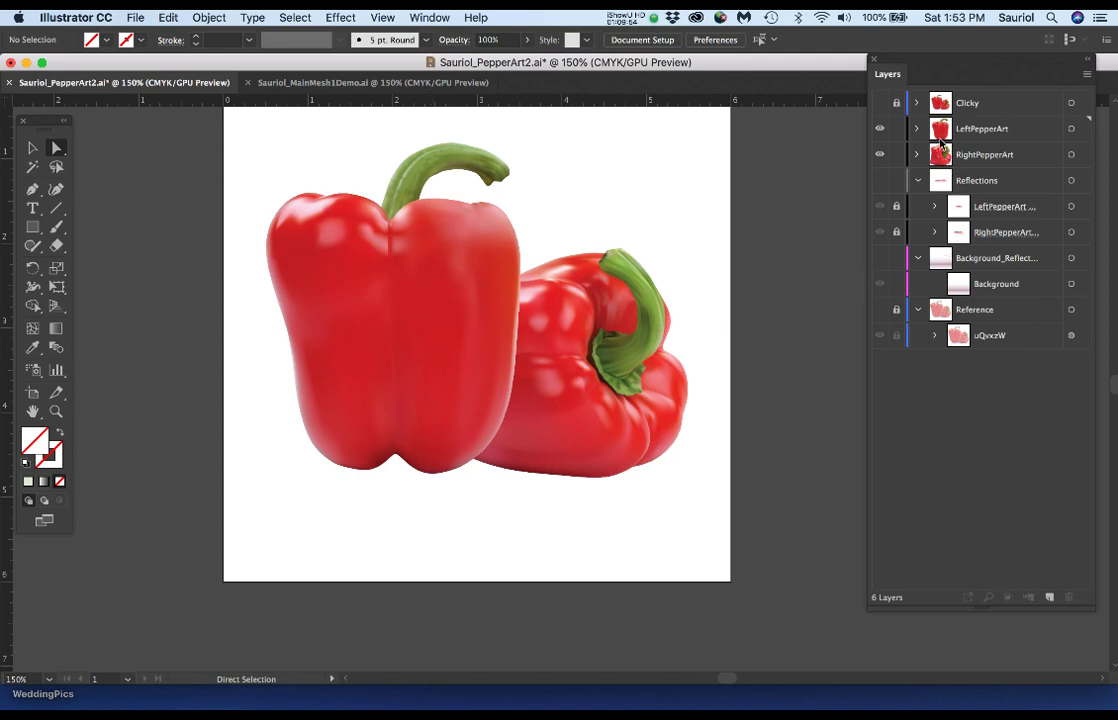
{"action": "left_click", "coordinate": [990, 130]}
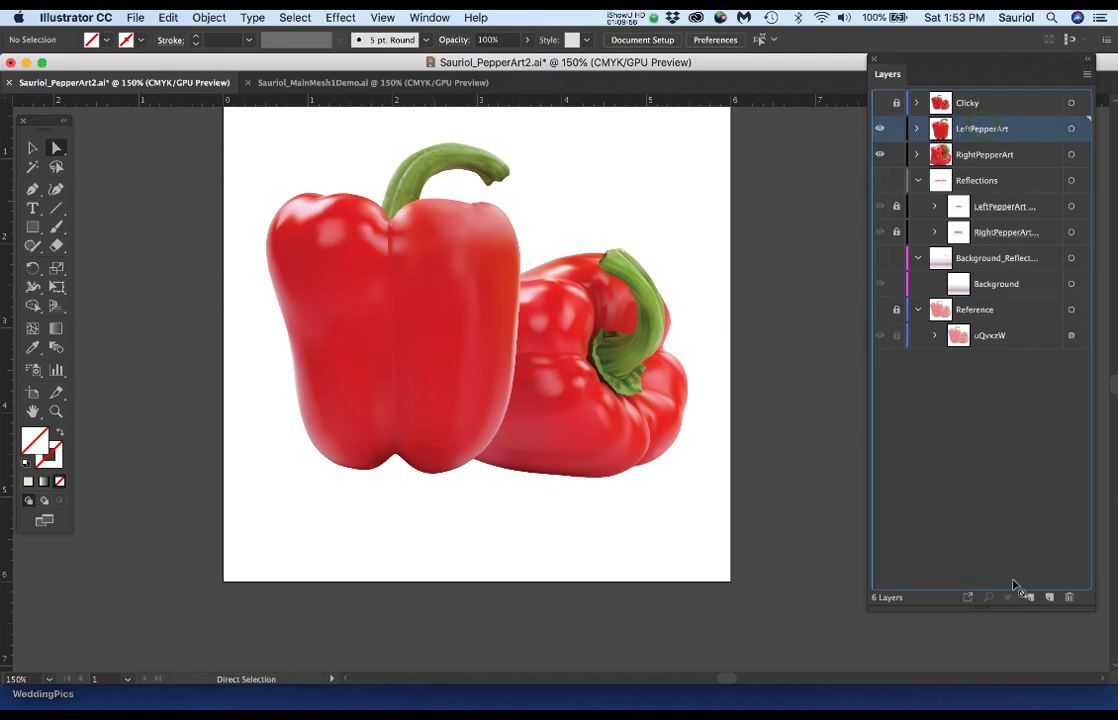
{"action": "left_click_drag", "start_coordinate": [1048, 597], "coordinate": [1048, 597]}
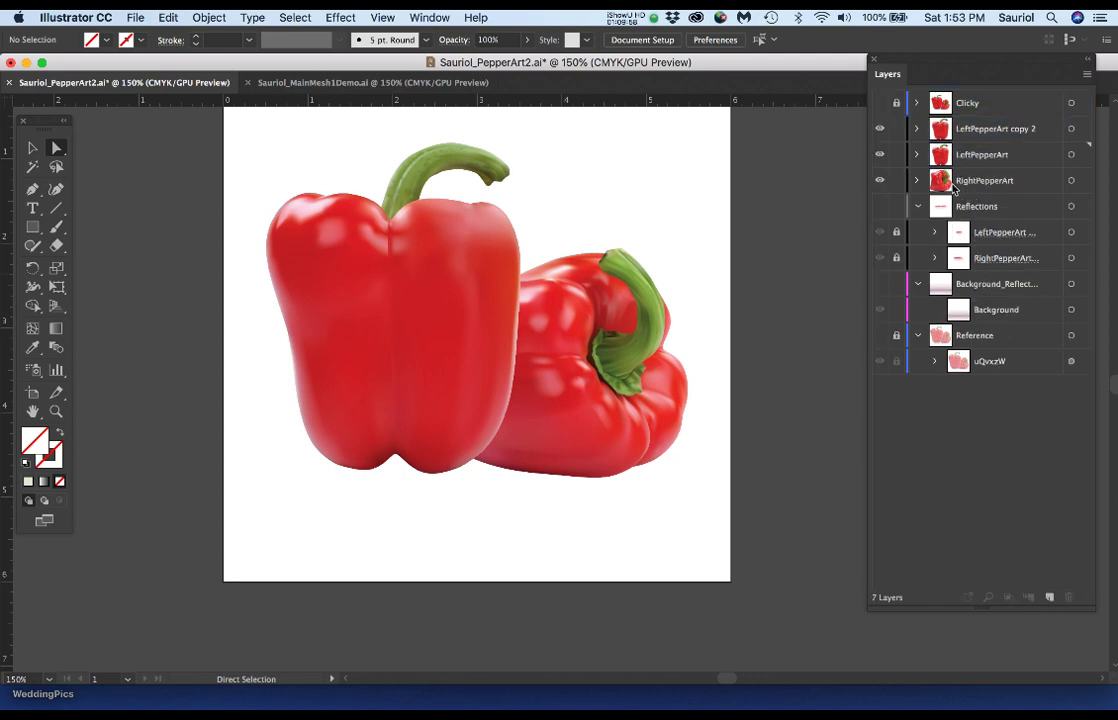
Rename the duplicated left pepper layer as LeftPepperReflection and move it directly above the Reflections layer.
{"action": "double_click", "coordinate": [981, 130]}
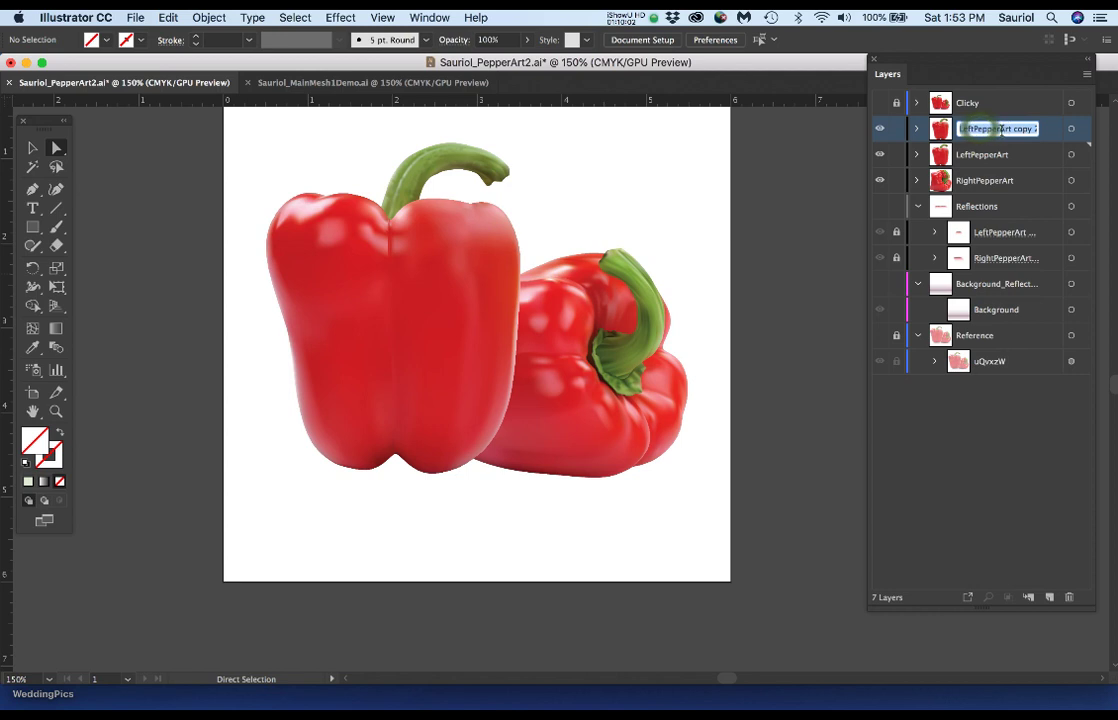
{"action": "left_click_drag", "start_coordinate": [1026, 130], "coordinate": [1001, 129]}
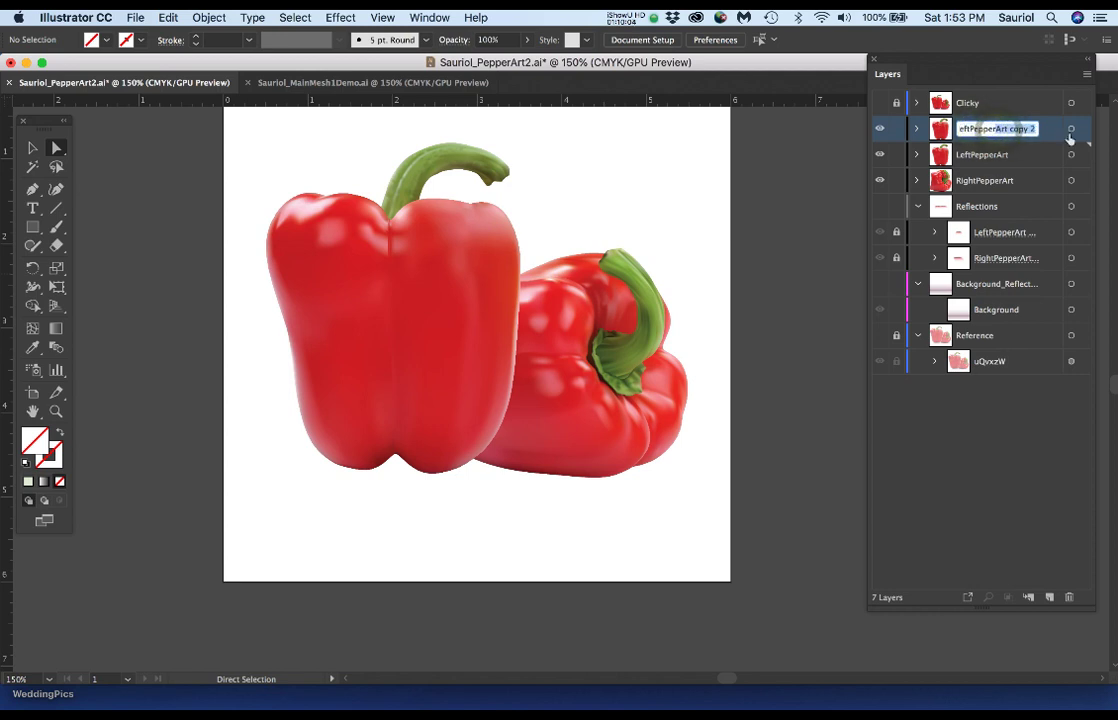
{"action": "type", "text": "Refl"}
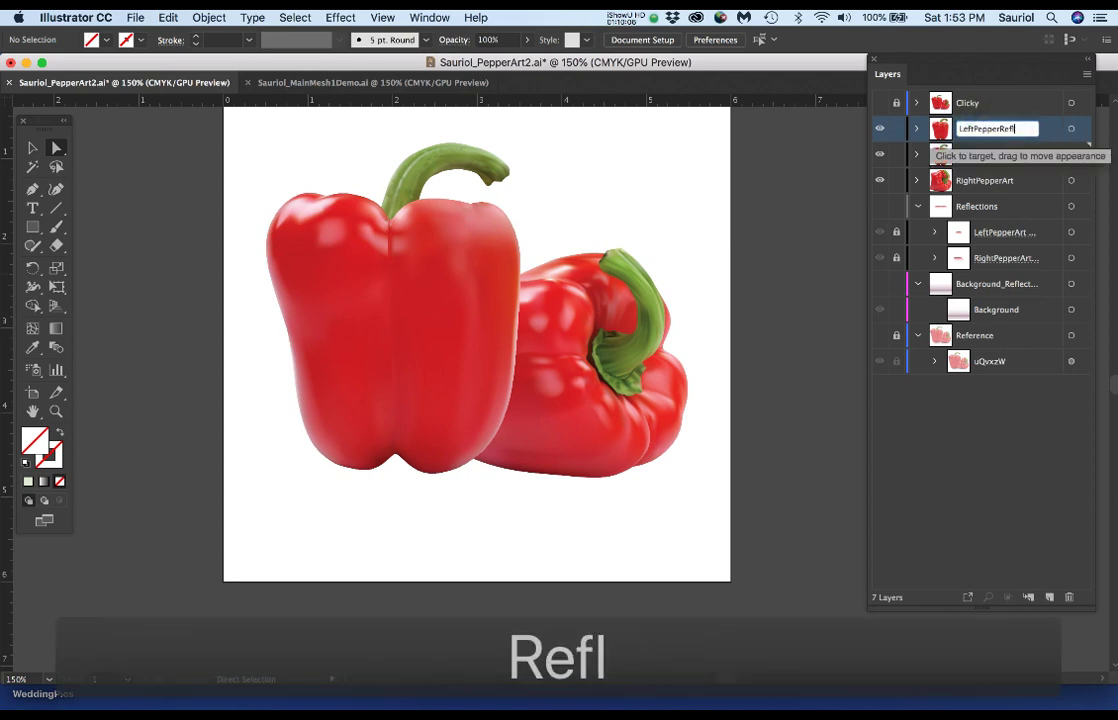
{"action": "type", "text": "ection"}
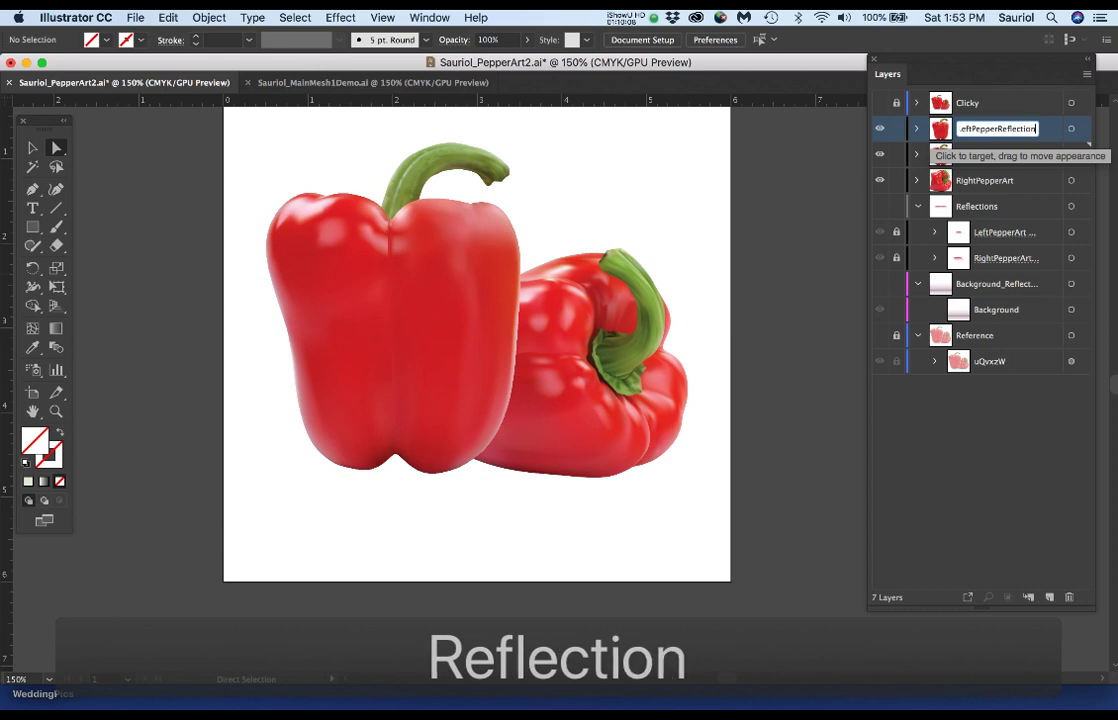
{"action": "double_click", "coordinate": [998, 128]}
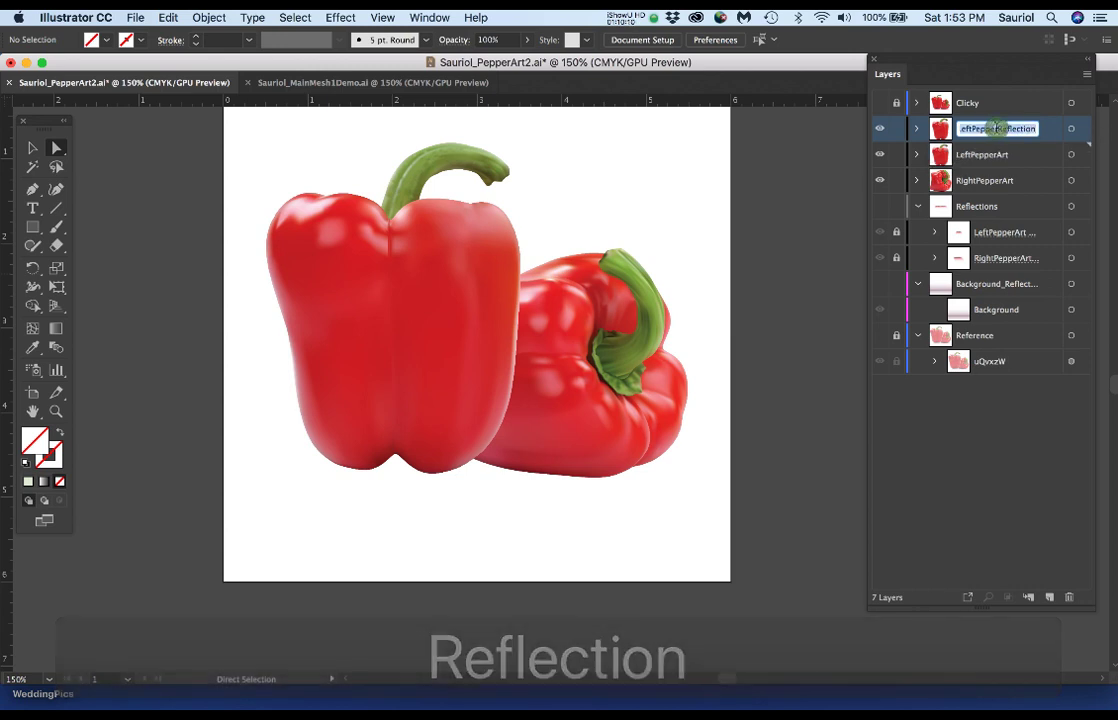
{"action": "key", "text": "super+c"}
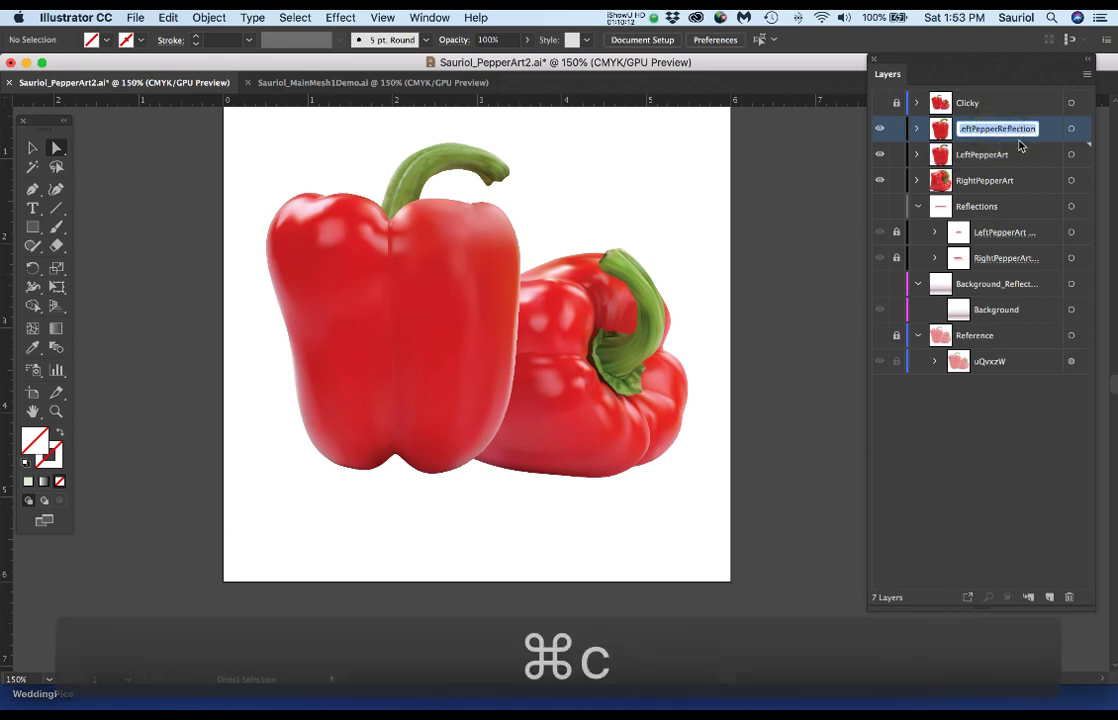
{"action": "left_click", "coordinate": [1021, 145]}
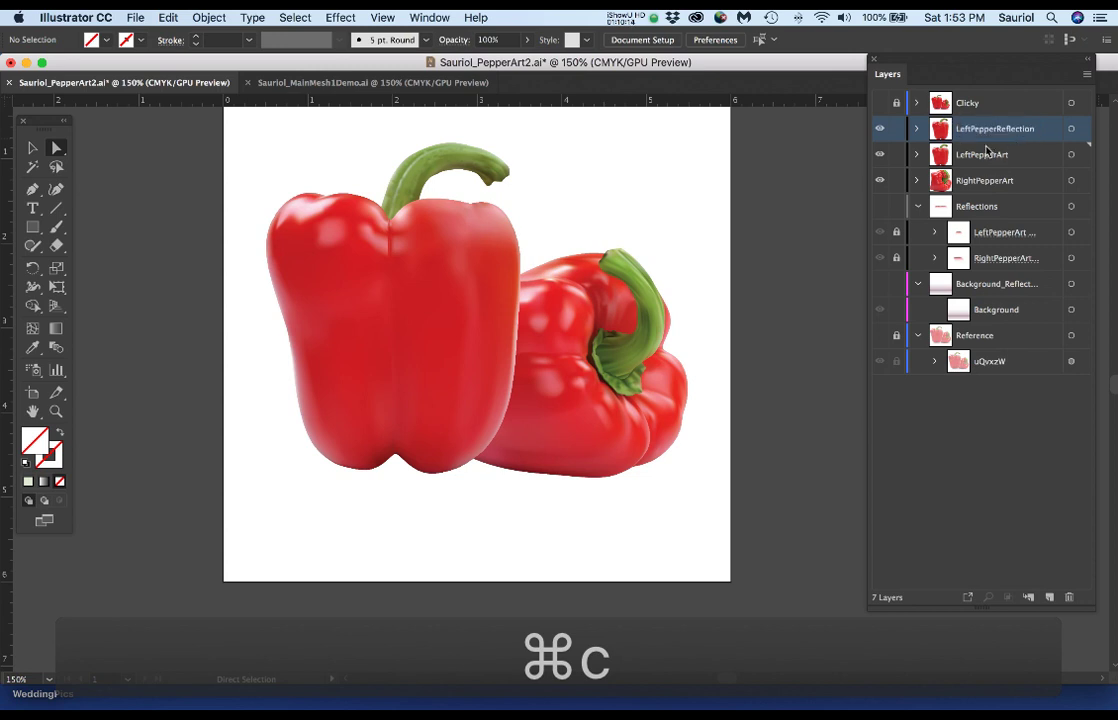
{"action": "left_click", "coordinate": [995, 206]}
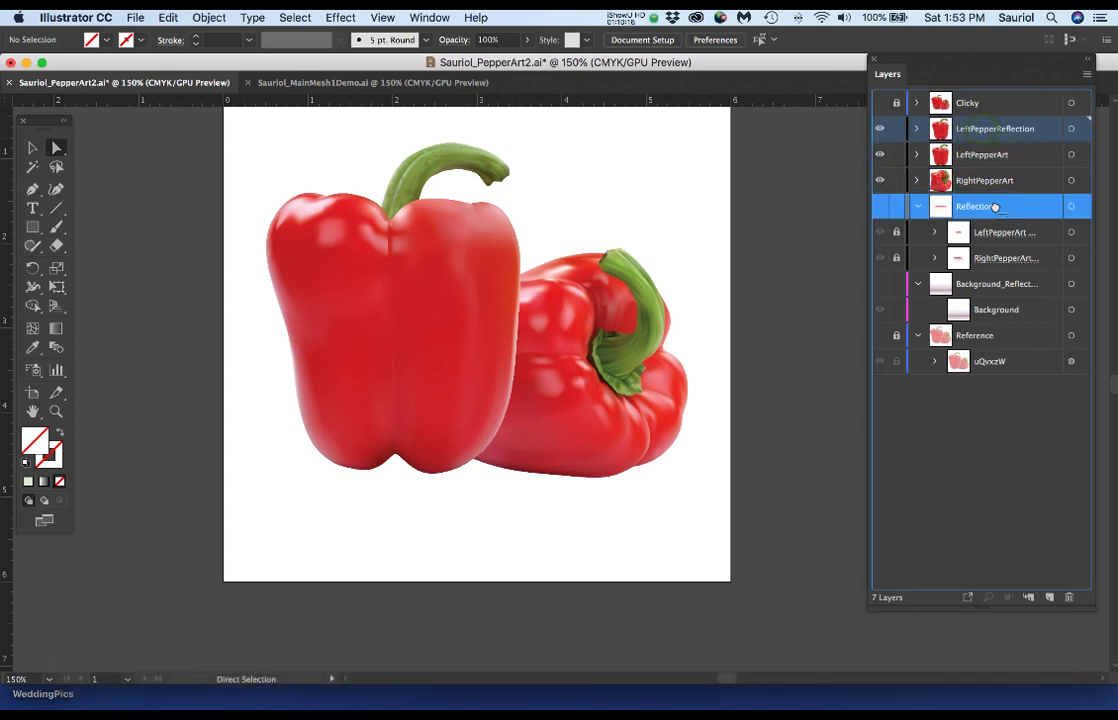
{"action": "mouse_move", "coordinate": [995, 206]}
{"action": "left_mouse_down"}
{"action": "mouse_move", "coordinate": [996, 220]}
{"action": "mouse_move", "coordinate": [992, 198]}
{"action": "left_mouse_up"}
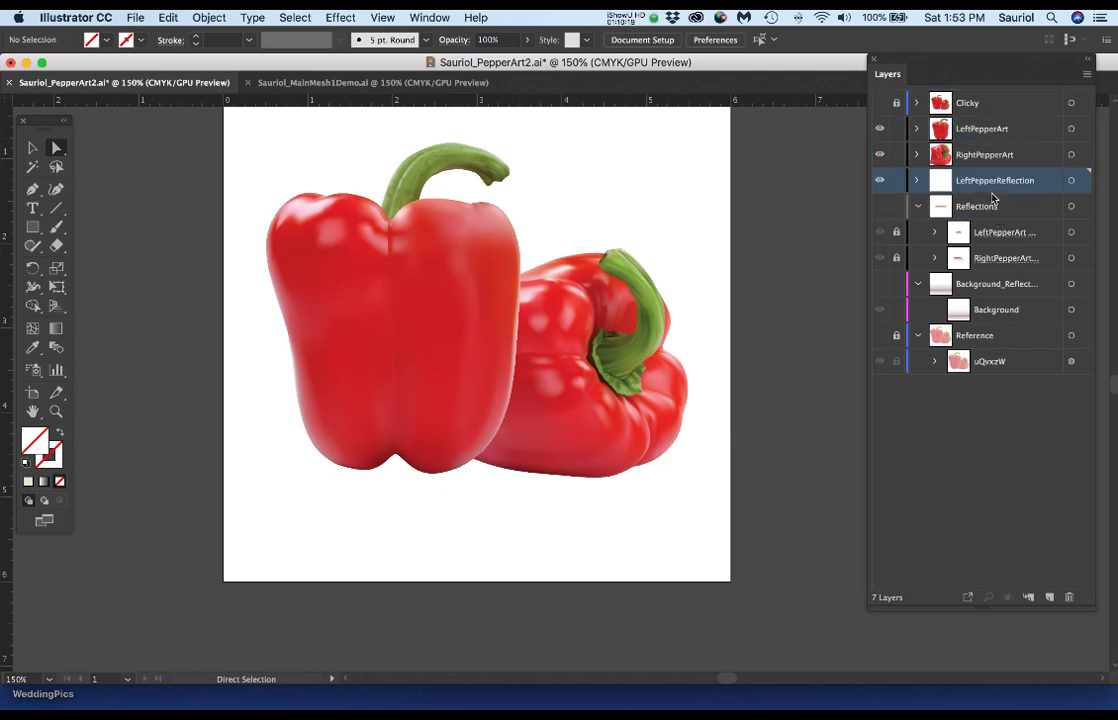
Delete the hidden Right1 to Right3 and Left1 to Left3 sublayers from the LeftPepperReflection layer.
{"action": "left_click", "coordinate": [916, 182]}
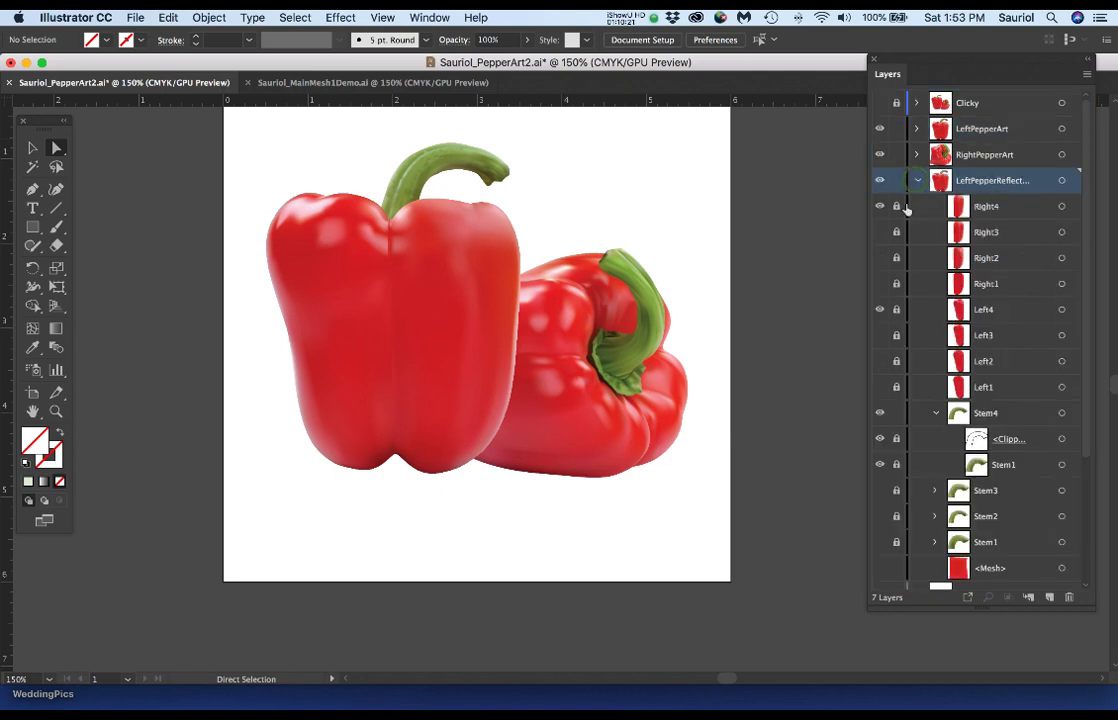
{"action": "left_click", "coordinate": [985, 232]}
{"action": "left_click", "coordinate": [986, 287], "text": "shift"}
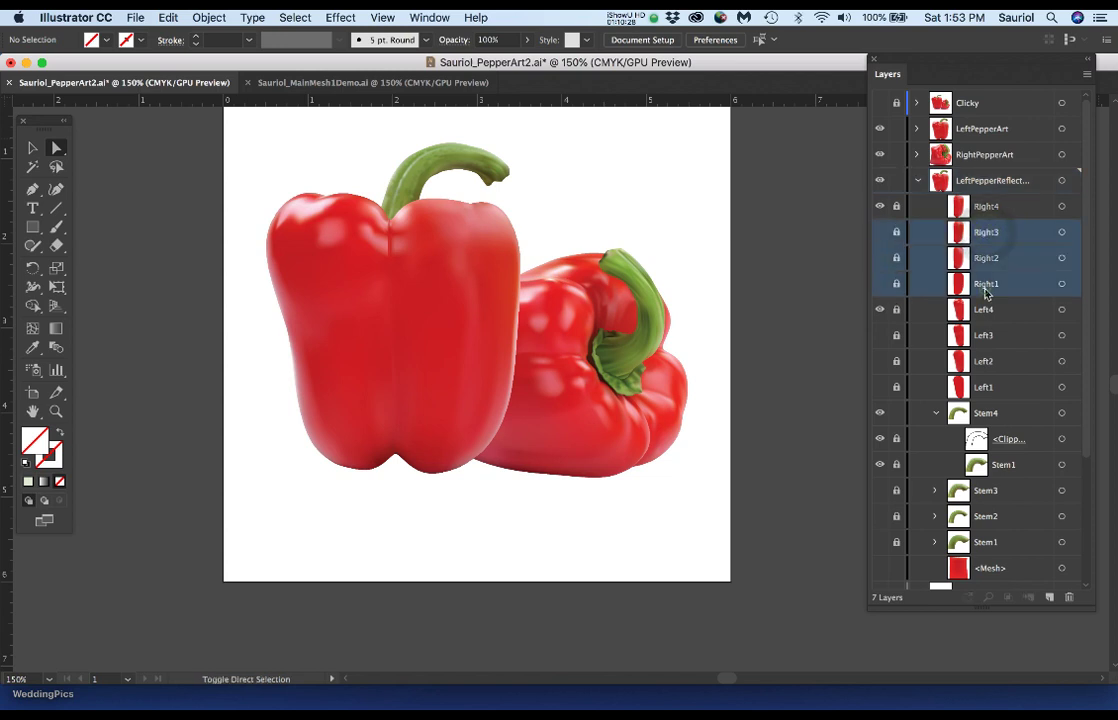
{"action": "left_click_drag", "start_coordinate": [1013, 252], "coordinate": [1050, 560]}
{"action": "scroll", "coordinate": [1040, 450], "scroll_direction": "up", "scroll_amount": 3}
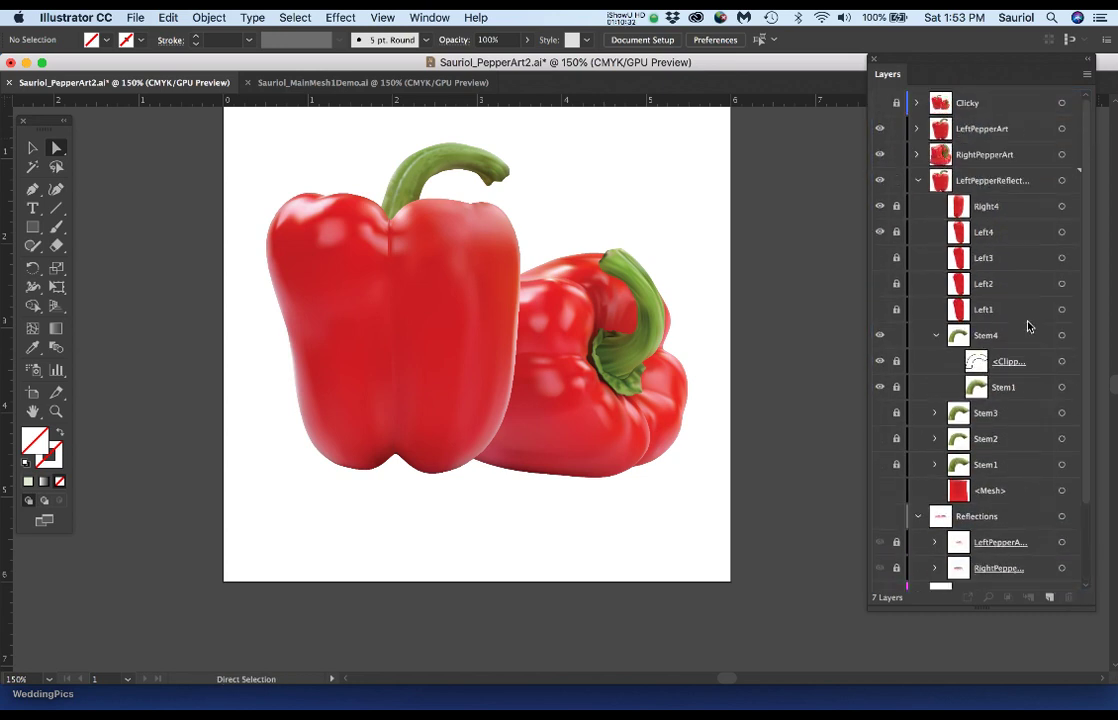
{"action": "left_click", "coordinate": [993, 258]}
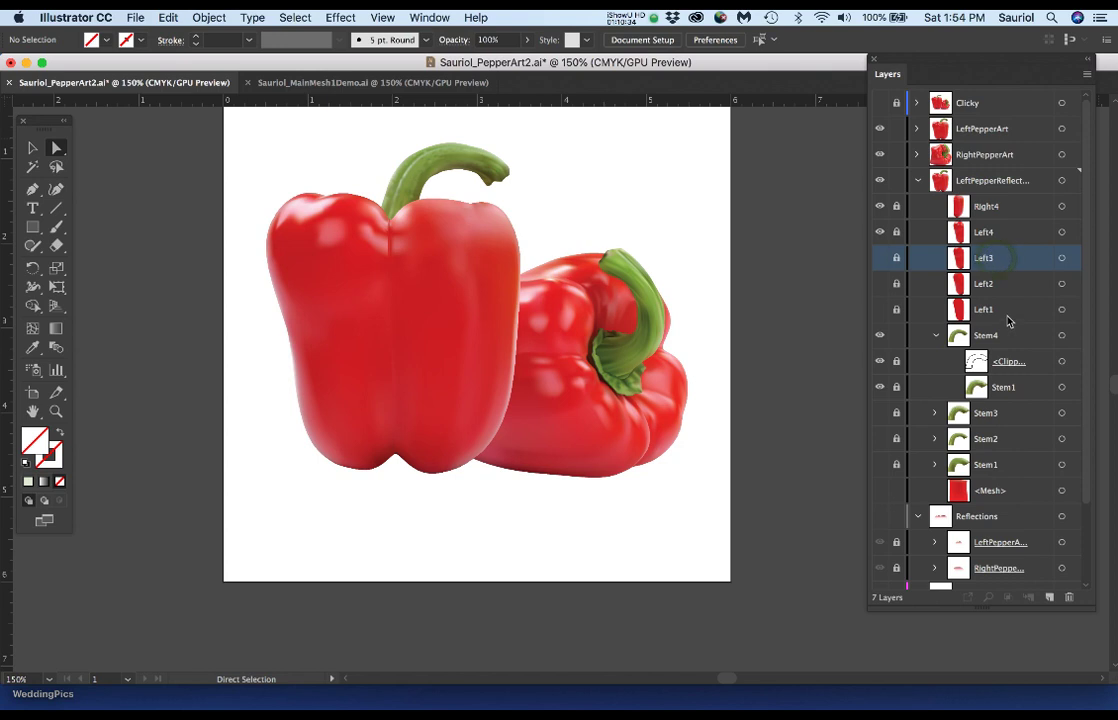
{"action": "left_click", "coordinate": [1008, 318], "text": "shift"}
{"action": "left_click_drag", "start_coordinate": [1017, 259], "coordinate": [1058, 598]}
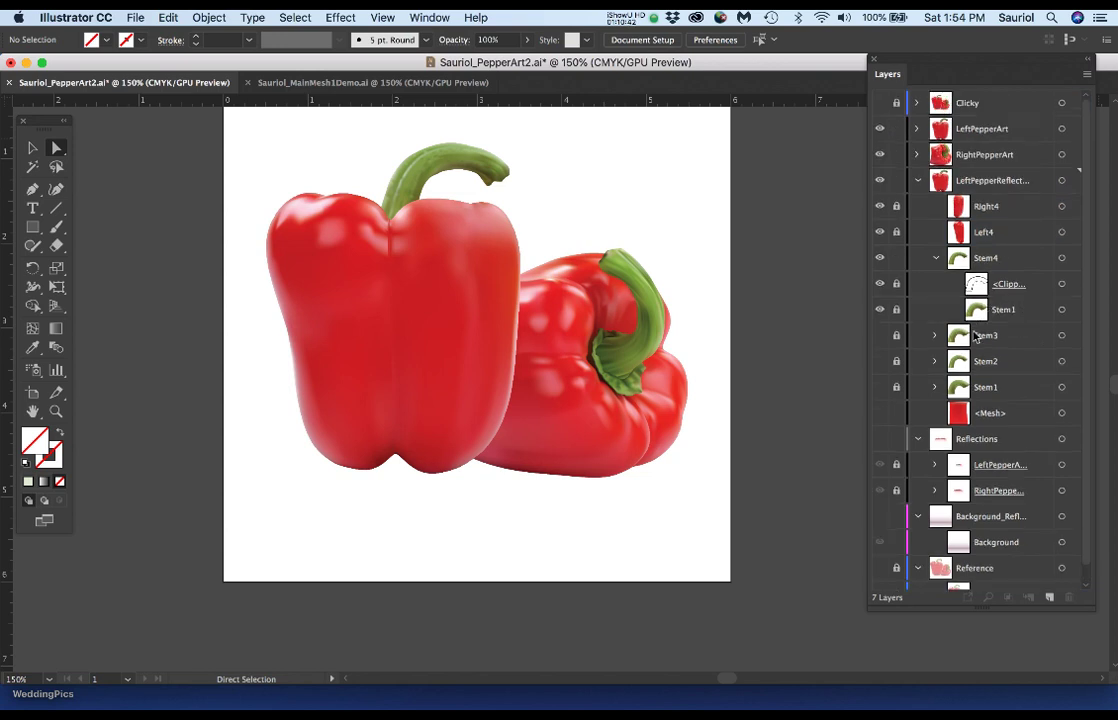
Delete the hidden Stem1 to Stem3 groups and the leftover mesh from the LeftPepperReflection layer.
{"action": "left_click", "coordinate": [994, 338]}
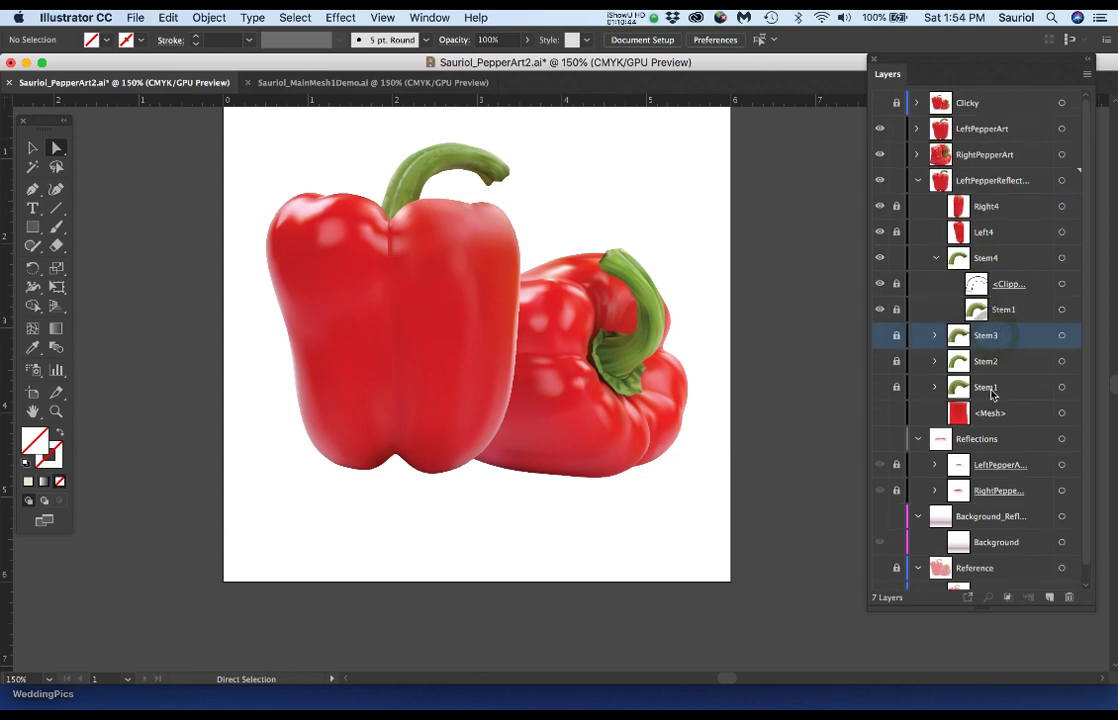
{"action": "left_click", "coordinate": [992, 395], "text": "shift"}
{"action": "left_click_drag", "start_coordinate": [1016, 340], "coordinate": [1070, 598]}
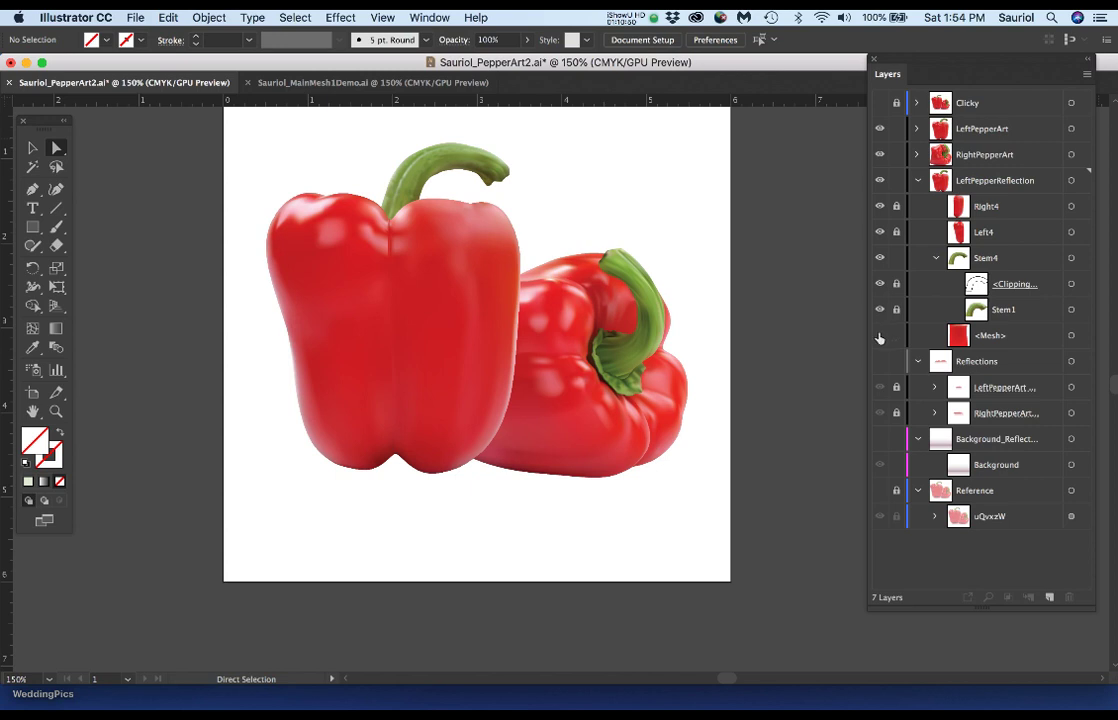
{"action": "left_click", "coordinate": [1010, 340]}
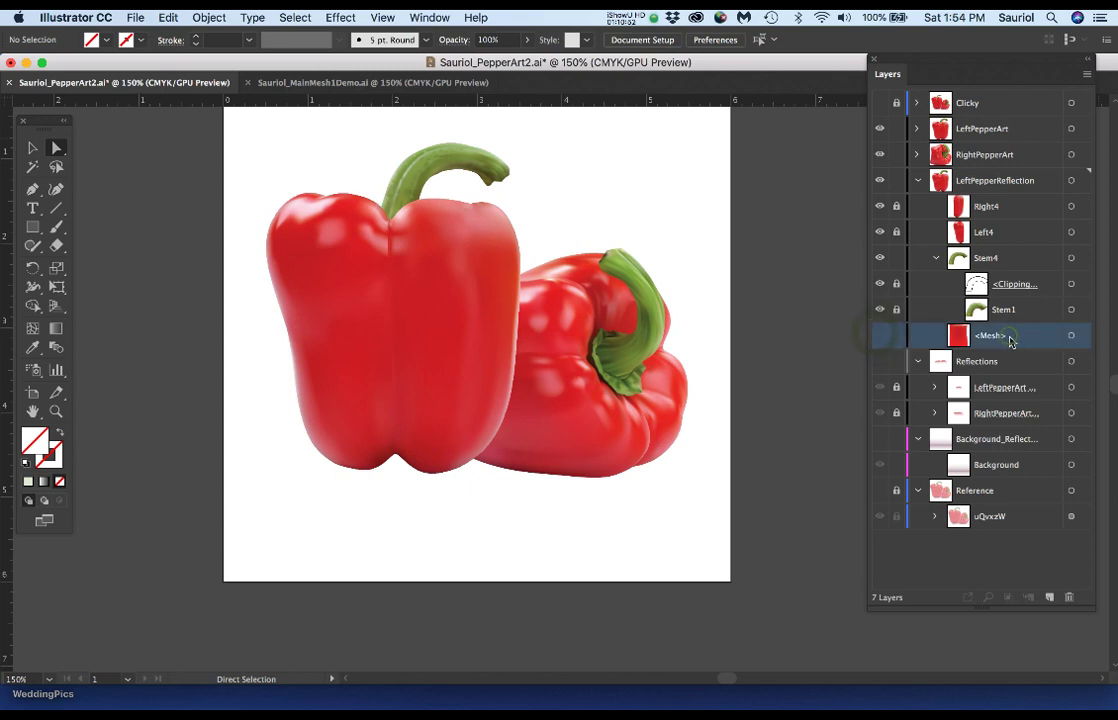
{"action": "left_click", "coordinate": [1068, 597]}
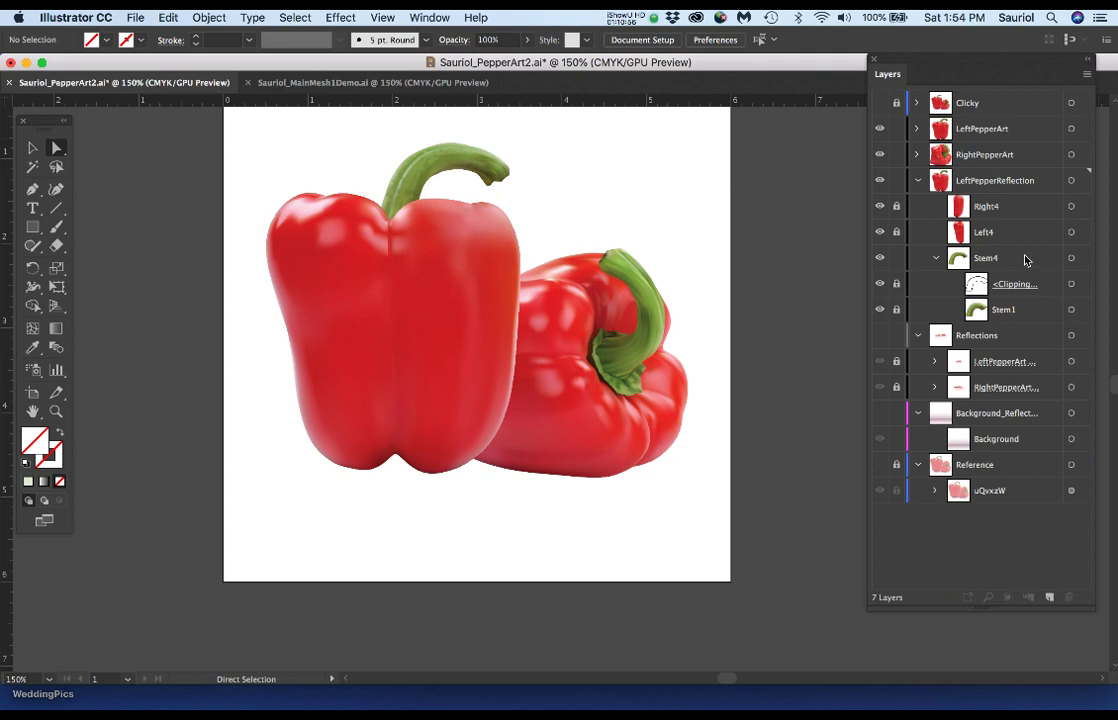
Unlock Right4, Left4 and the contents of Stem4 in the LeftPepperReflection layer, then collapse the Stem4 group.
{"action": "left_click", "coordinate": [936, 258]}
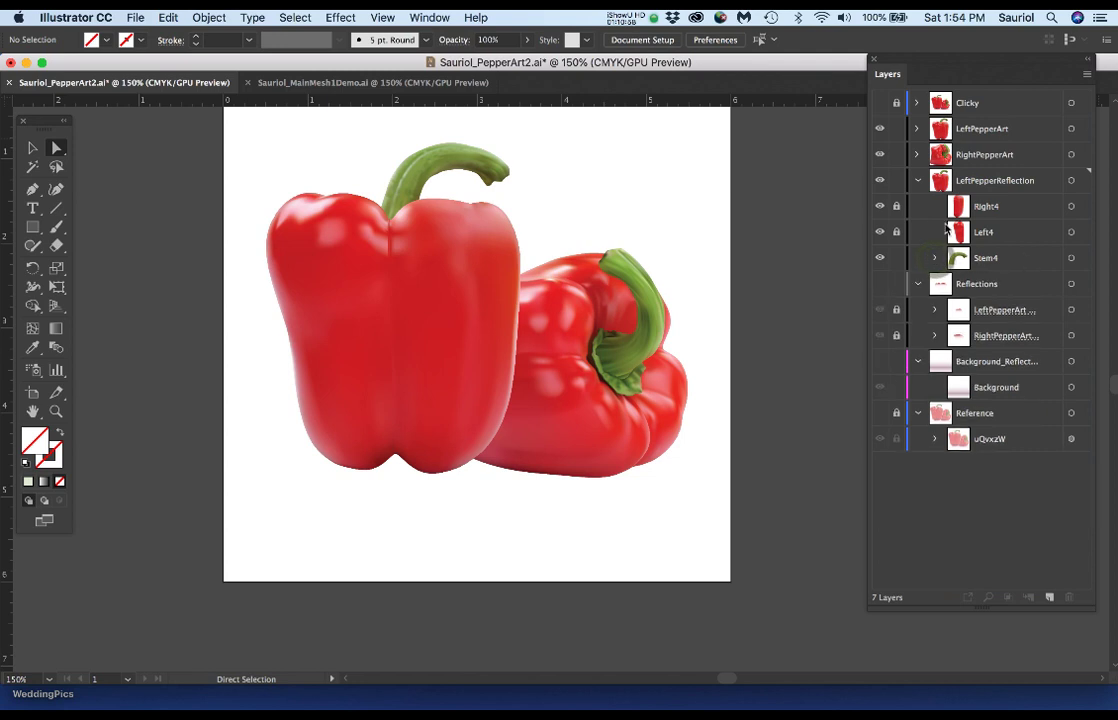
{"action": "left_click", "coordinate": [896, 206]}
{"action": "left_click", "coordinate": [896, 231]}
{"action": "left_click", "coordinate": [935, 259]}
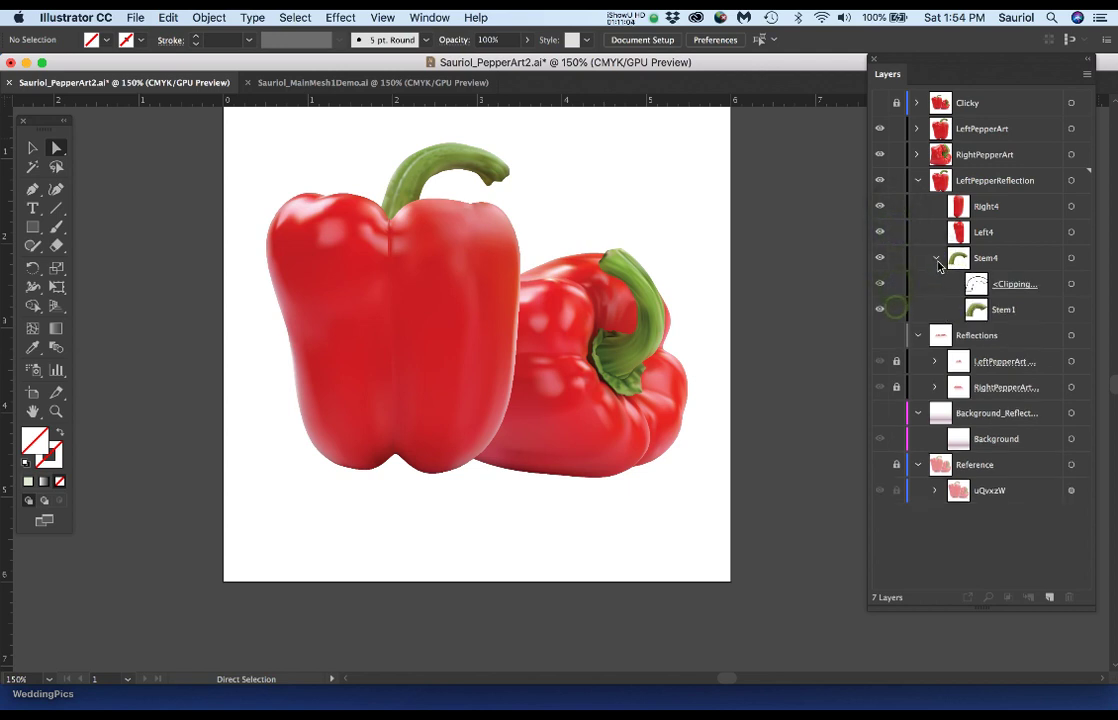
{"action": "left_click", "coordinate": [936, 260]}
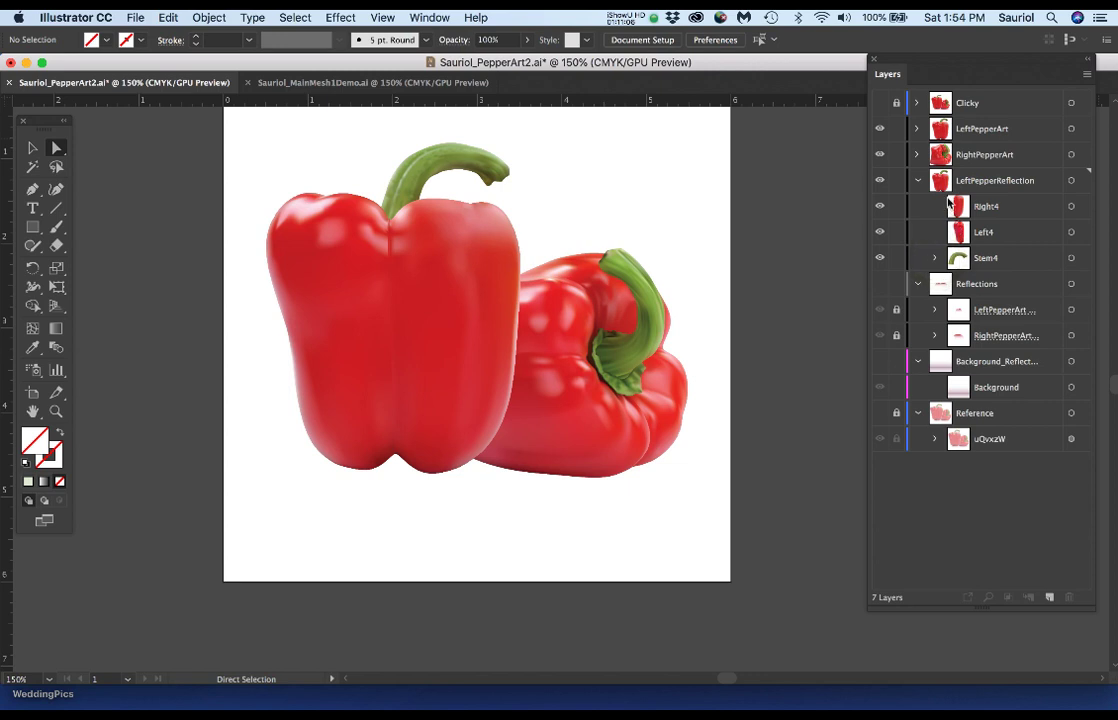
{"action": "left_click", "coordinate": [918, 183]}
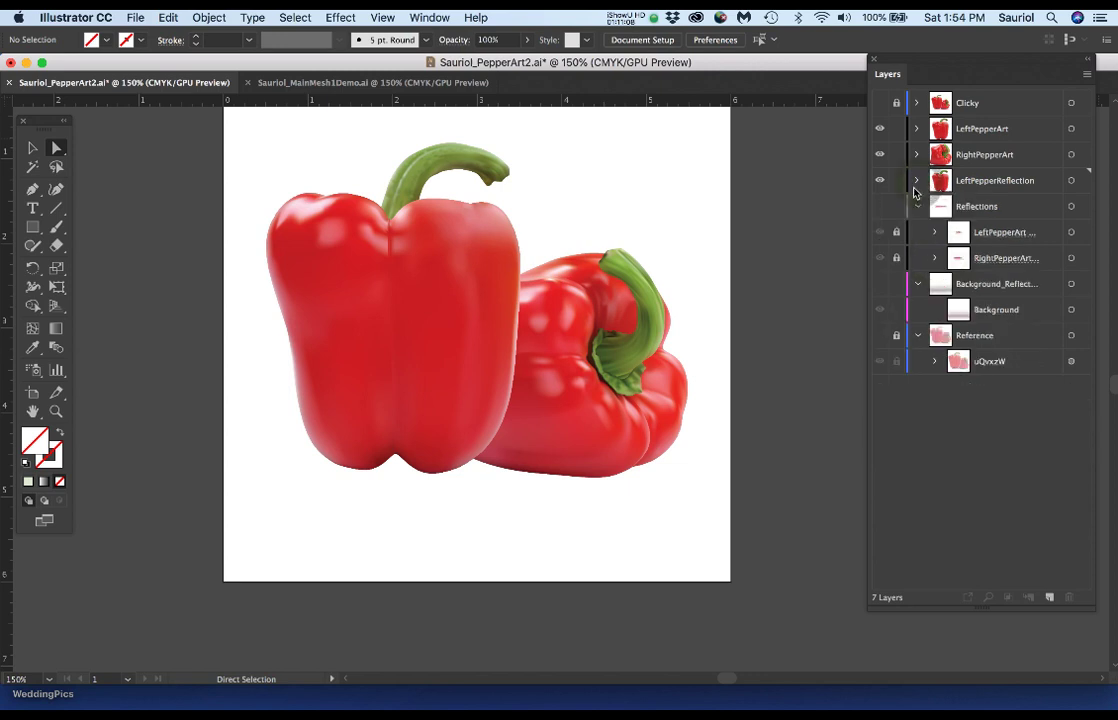
{"action": "left_click", "coordinate": [918, 183]}
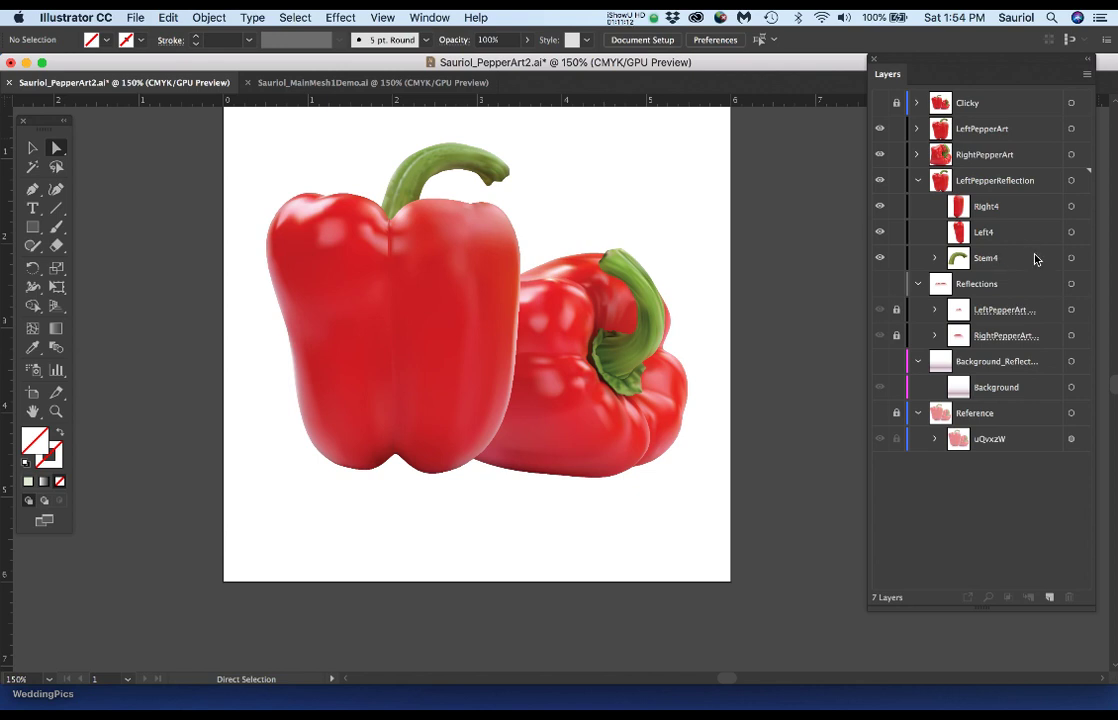
Group the Right4, Left4 and Stem4 artwork of the LeftPepperReflection layer together.
{"action": "left_click", "coordinate": [1071, 207]}
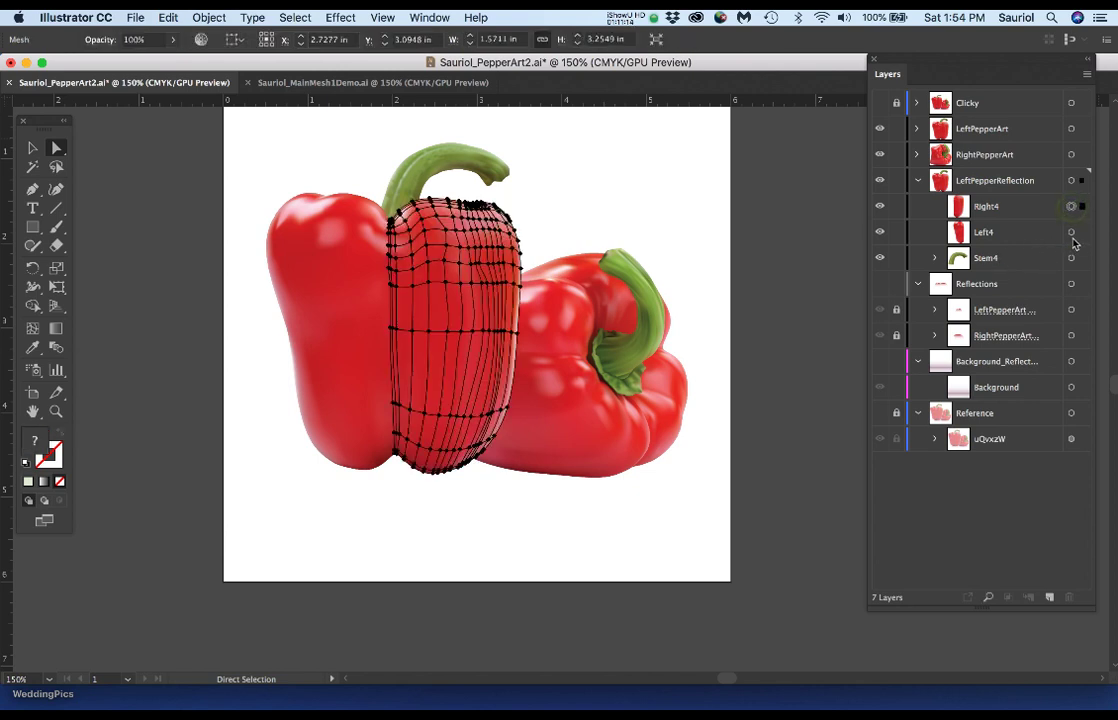
{"action": "left_click", "coordinate": [1071, 232], "text": "shift"}
{"action": "left_click", "coordinate": [1071, 258], "text": "shift"}
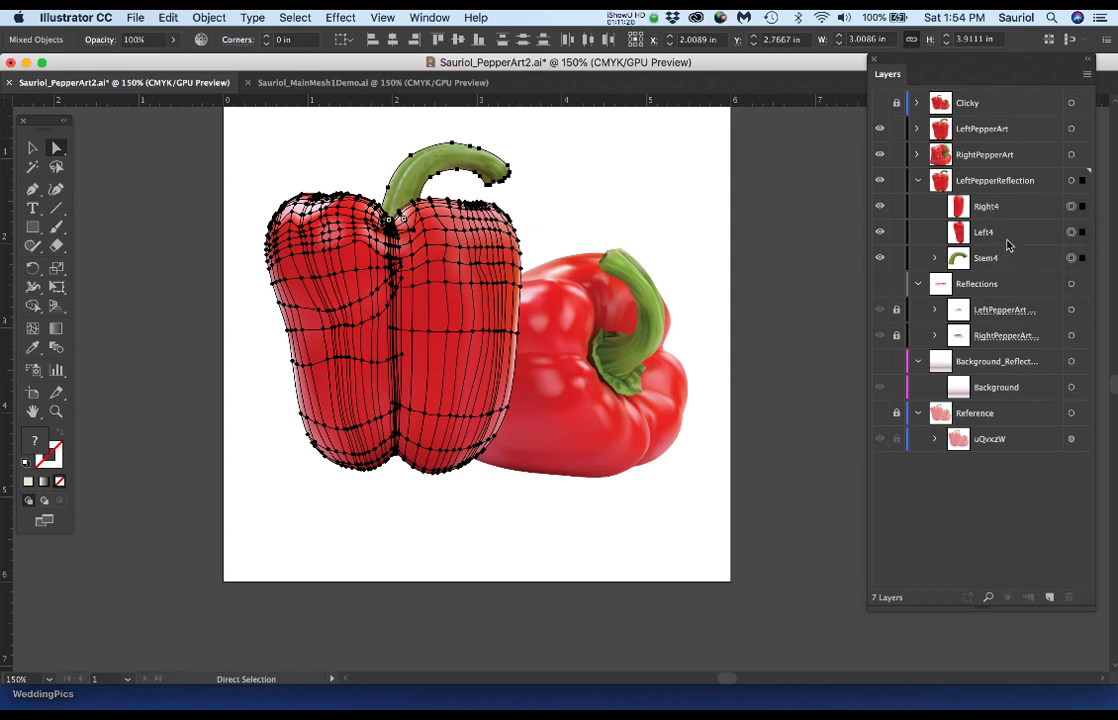
{"action": "key", "text": "super+g"}
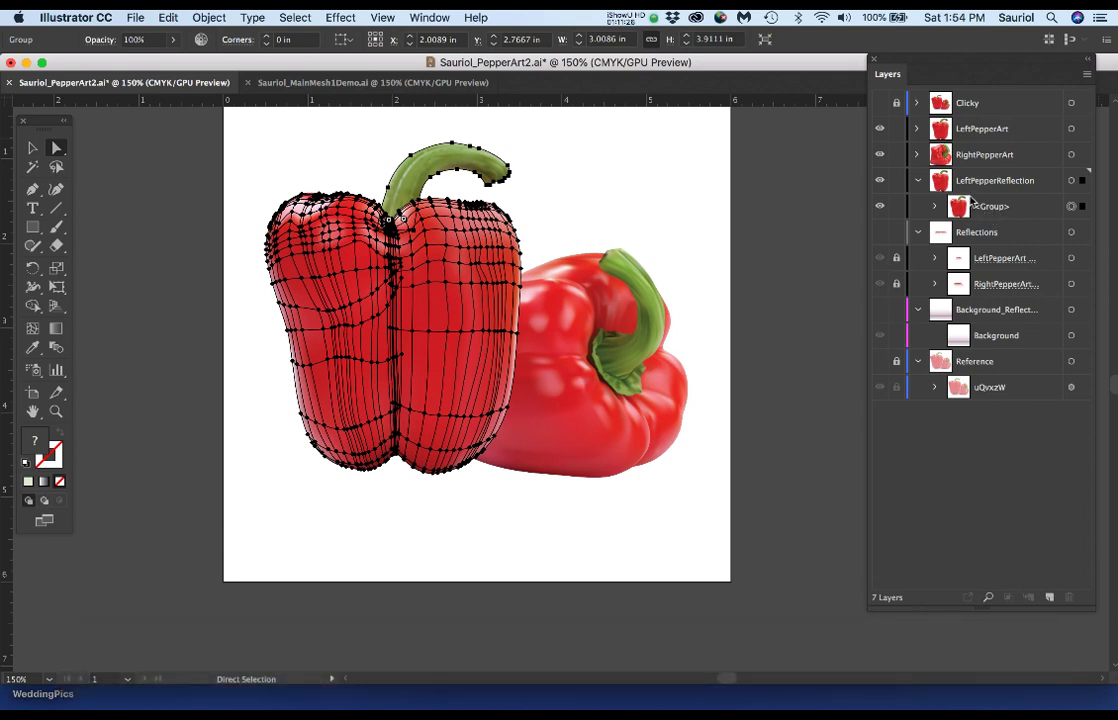
Shorten the name of the LeftPepperReflection layer to Reflection.
{"action": "double_click", "coordinate": [989, 181]}
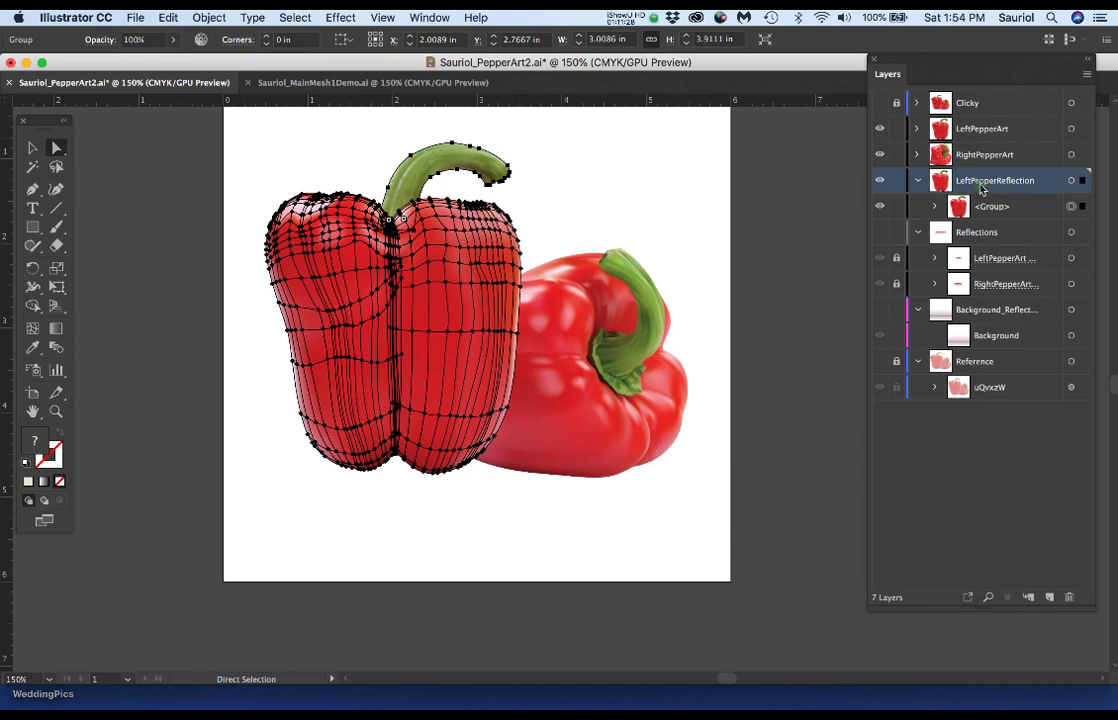
{"action": "left_click", "coordinate": [1000, 181]}
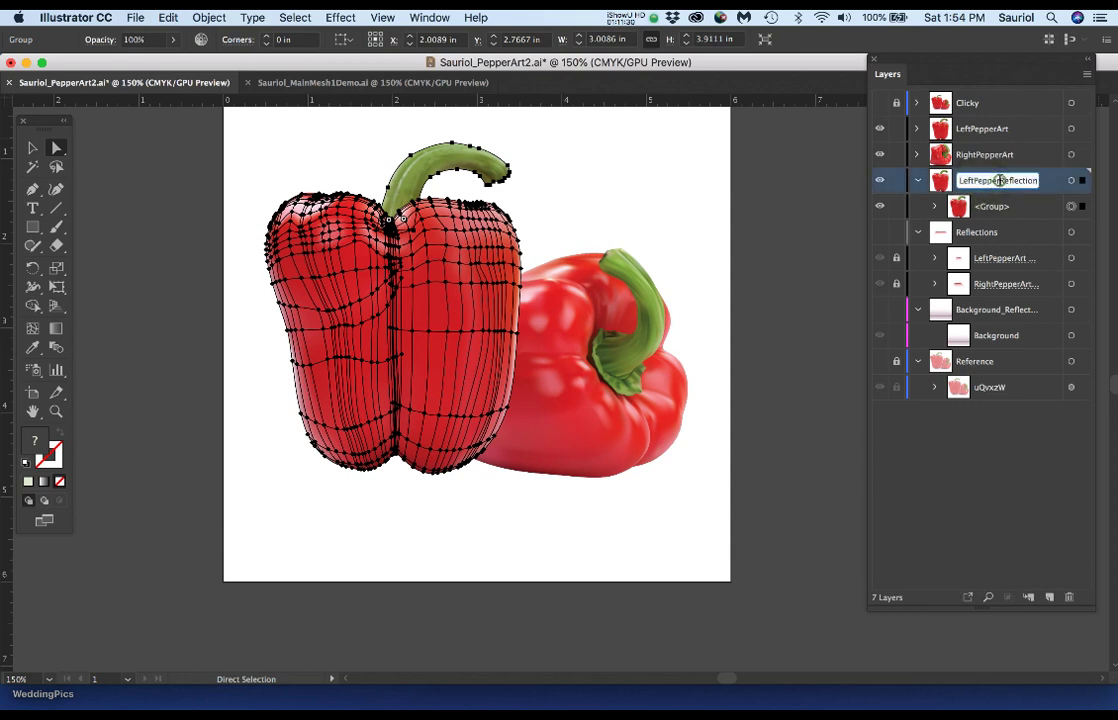
{"action": "key", "text": "BackSpace"}
{"action": "key", "text": "BackSpace"}
{"action": "key", "text": "BackSpace"}
{"action": "key", "text": "BackSpace"}
{"action": "key", "text": "BackSpace"}
{"action": "key", "text": "BackSpace"}
{"action": "key", "text": "BackSpace"}
{"action": "key", "text": "BackSpace"}
{"action": "key", "text": "BackSpace"}
{"action": "key", "text": "BackSpace"}
{"action": "key", "text": "Return"}
Rename the new group inside the Reflection layer as Left.
{"action": "double_click", "coordinate": [990, 207]}
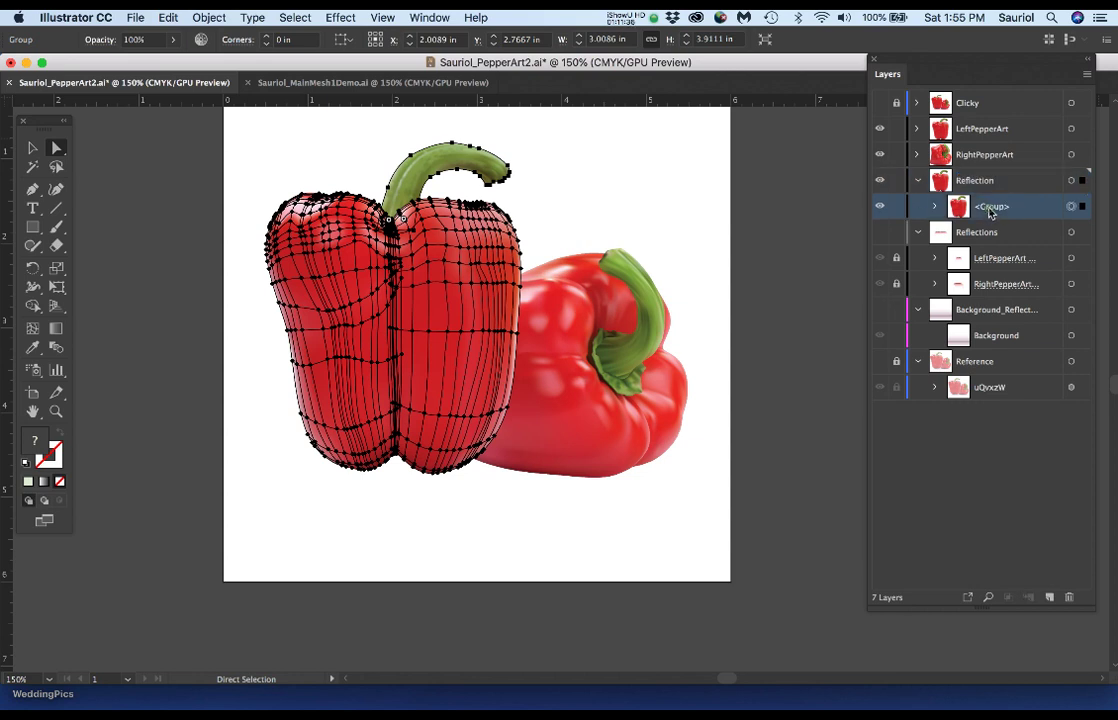
{"action": "type", "text": "Left"}
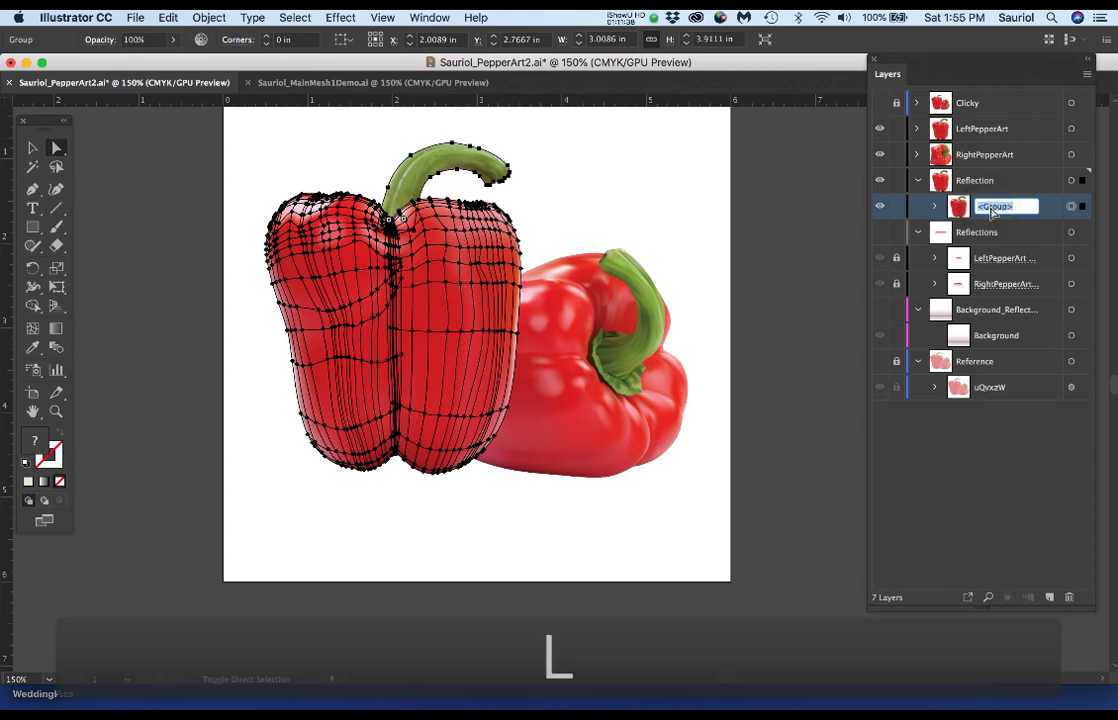
{"action": "key", "text": "Return"}
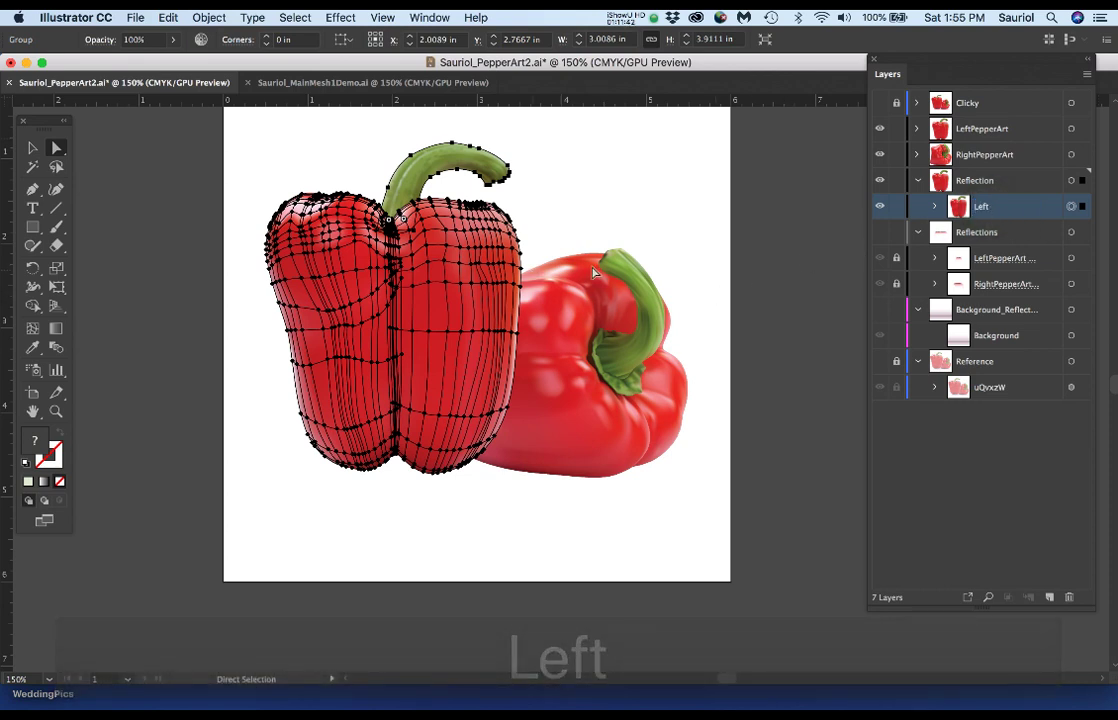
Flip the Left group vertically with Free Transform so it mirrors below the left pepper's base, about 2.81 in tall.
{"action": "key", "text": "r"}
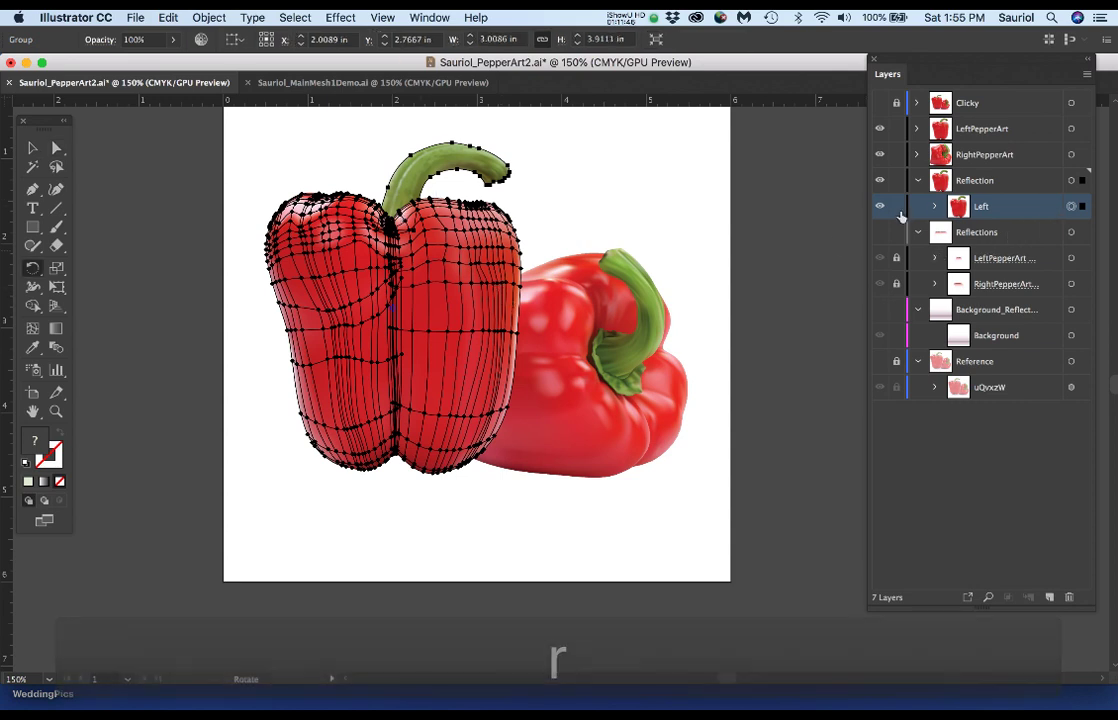
{"action": "left_click", "coordinate": [935, 206]}
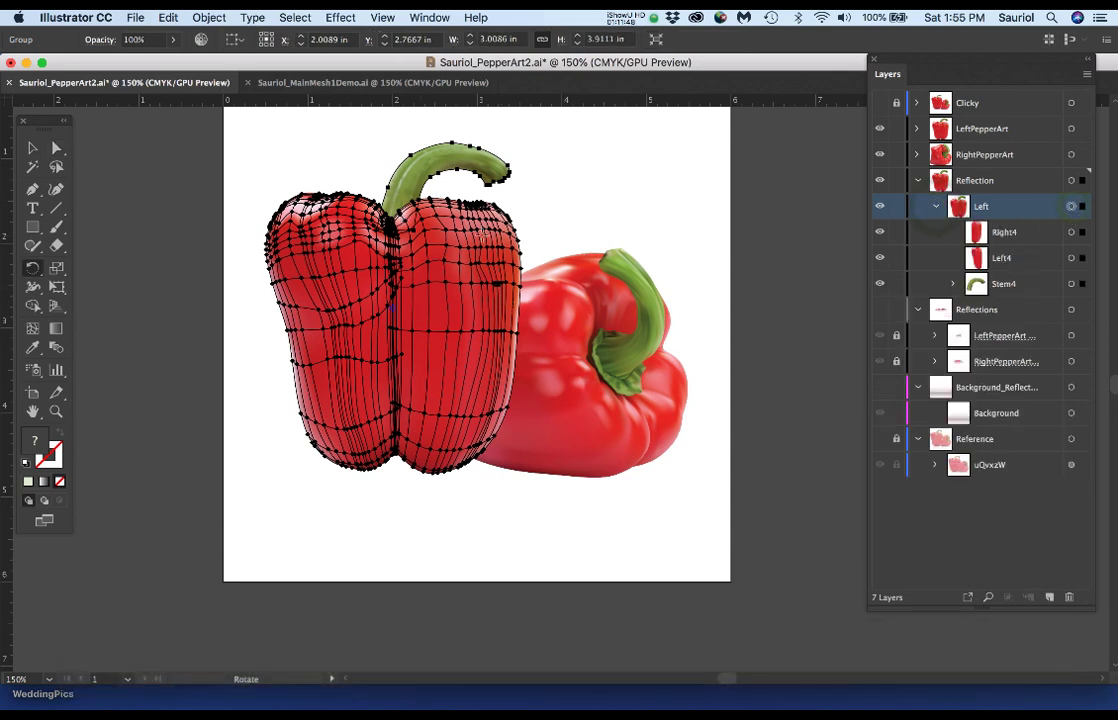
{"action": "key", "text": "e"}
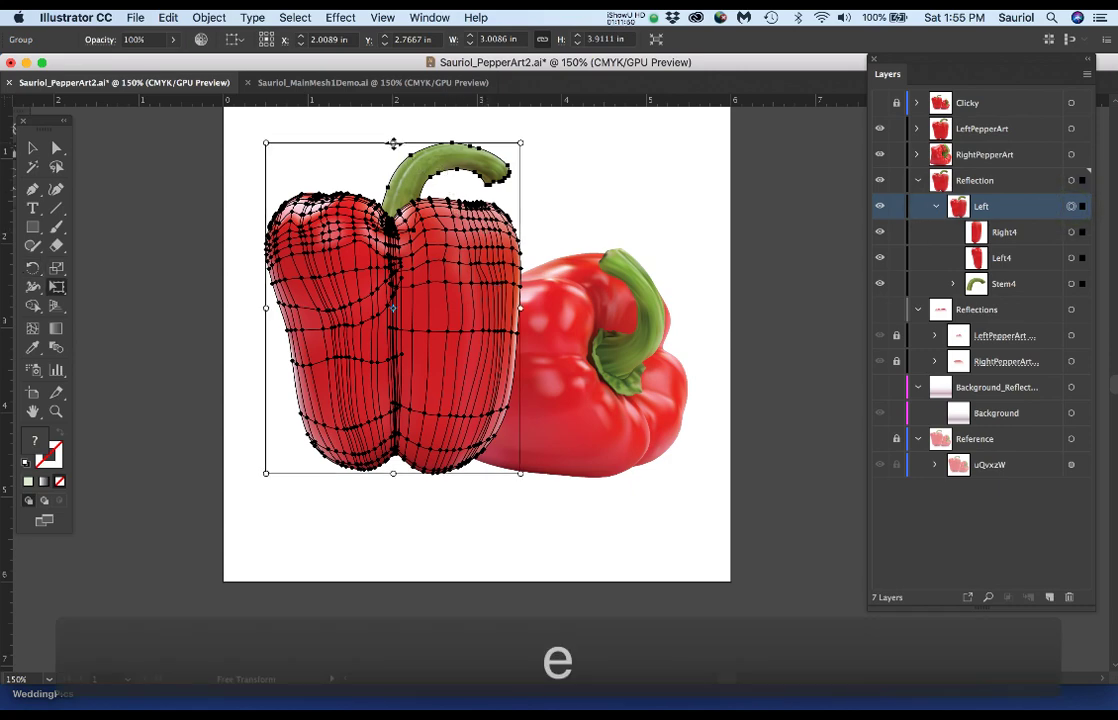
{"action": "left_click_drag", "start_coordinate": [393, 143], "coordinate": [325, 705]}
{"action": "scroll", "coordinate": [424, 517], "scroll_direction": "down", "scroll_amount": 10}
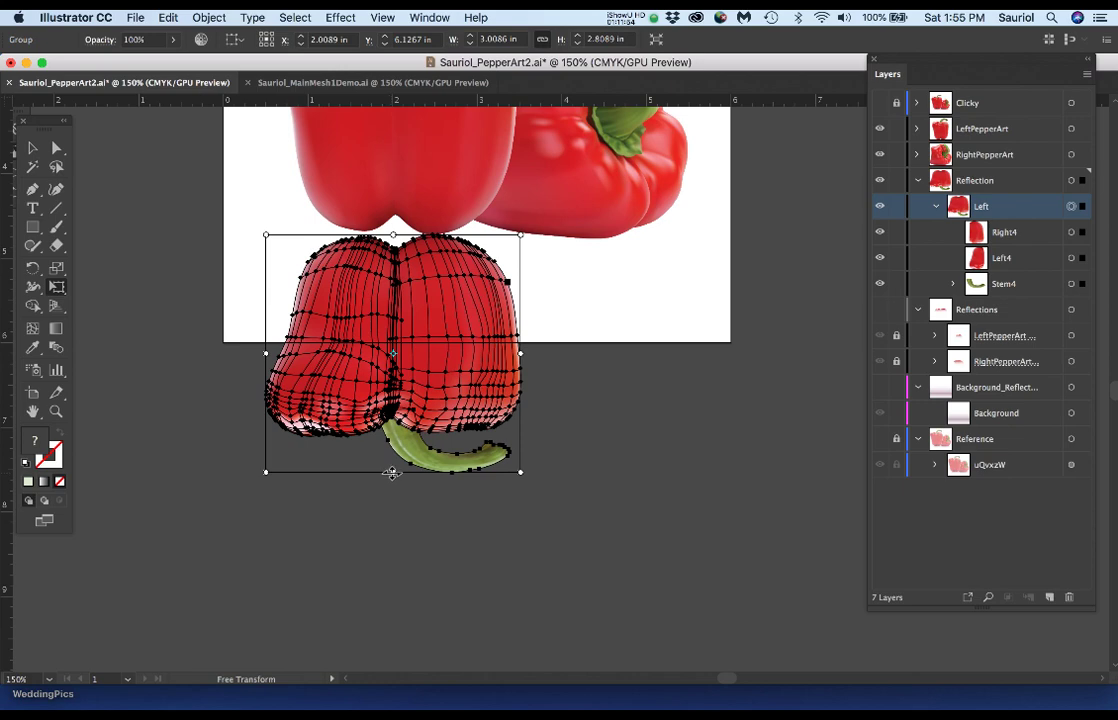
Stretch the Left group vertically to about 3.49 in tall and move it up against the left pepper's base.
{"action": "left_click_drag", "start_coordinate": [392, 473], "coordinate": [392, 526]}
{"action": "left_click_drag", "start_coordinate": [444, 367], "coordinate": [443, 336]}
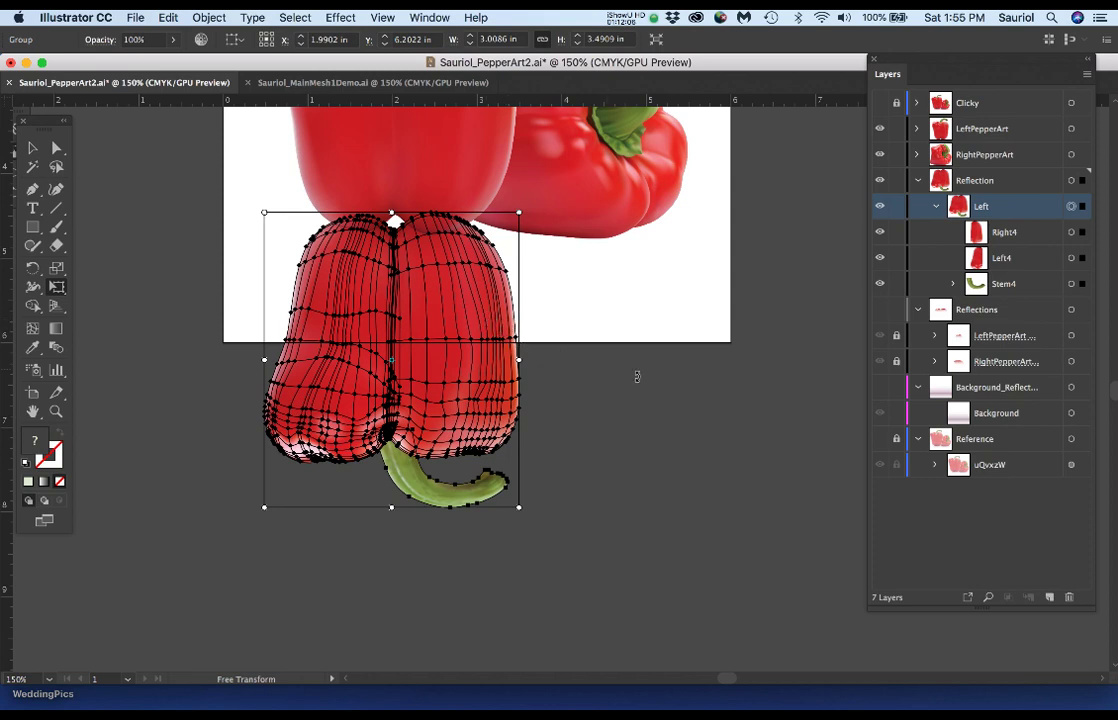
Draw a rectangle about 3.42 by 3.77 in covering the whole flipped pepper, including its stem.
{"action": "key", "text": "m"}
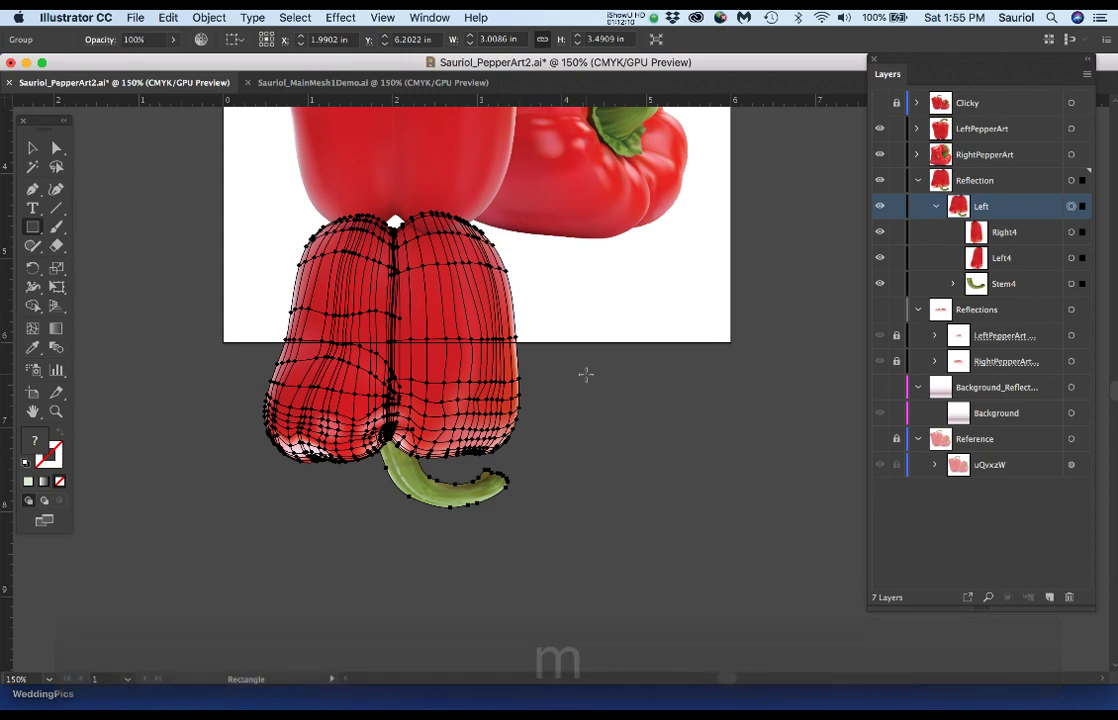
{"action": "left_click", "coordinate": [880, 287]}
{"action": "left_click", "coordinate": [880, 287]}
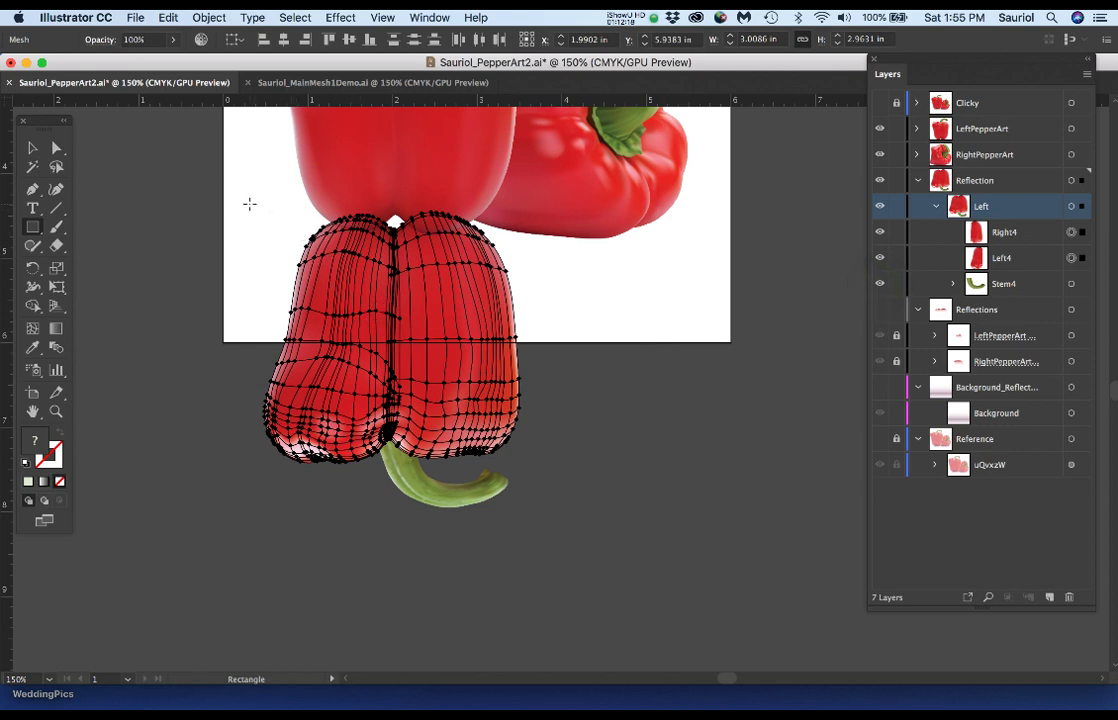
{"action": "left_click_drag", "start_coordinate": [249, 203], "coordinate": [539, 522]}
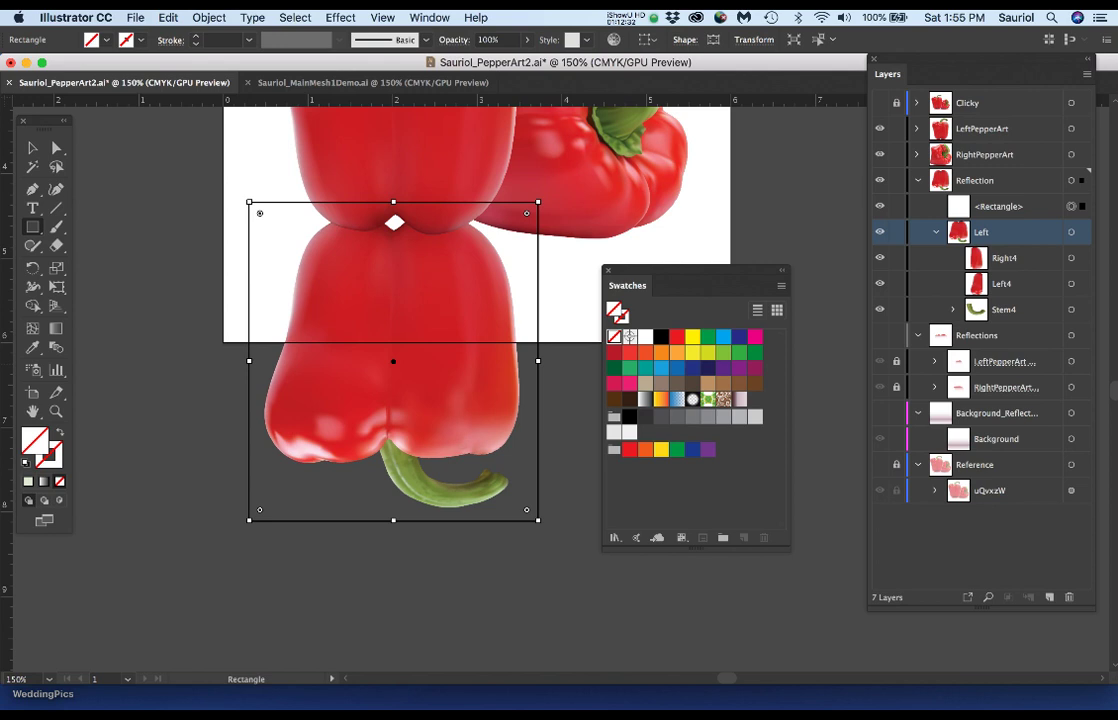
Arrange the gradient and swatch controls clear of the artwork and fill the rectangle with a linear white-to-black gradient.
{"action": "left_click_drag", "start_coordinate": [1116, 215], "coordinate": [710, 135]}
{"action": "left_click_drag", "start_coordinate": [668, 278], "coordinate": [659, 318]}
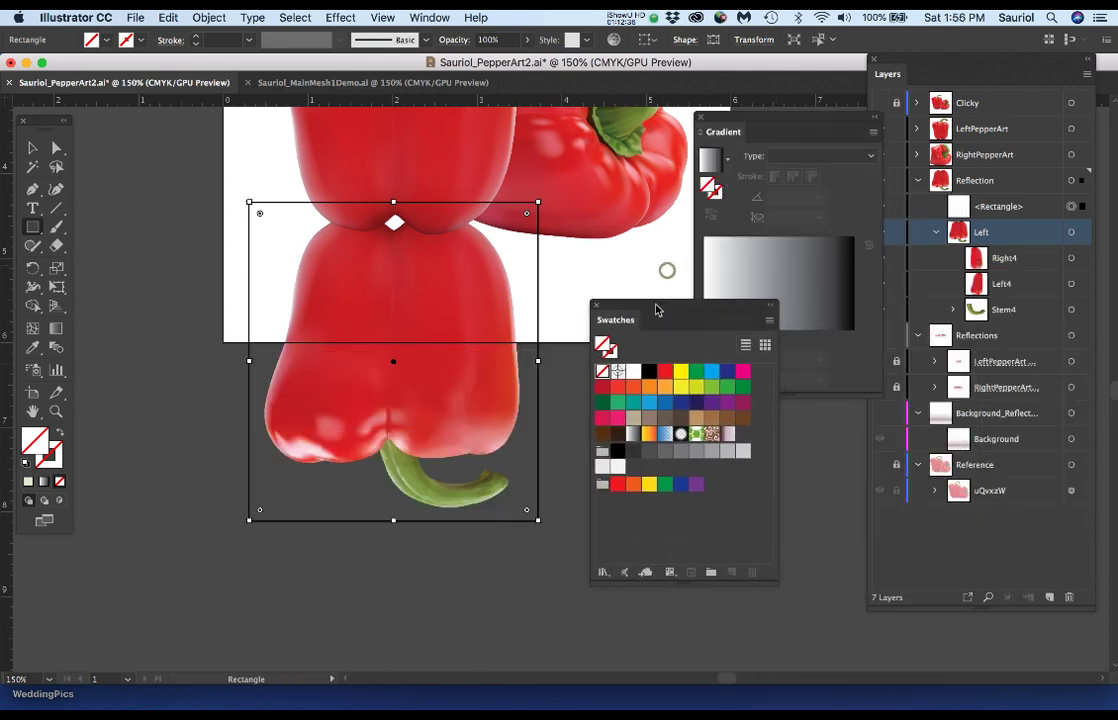
{"action": "left_click_drag", "start_coordinate": [879, 398], "coordinate": [853, 314]}
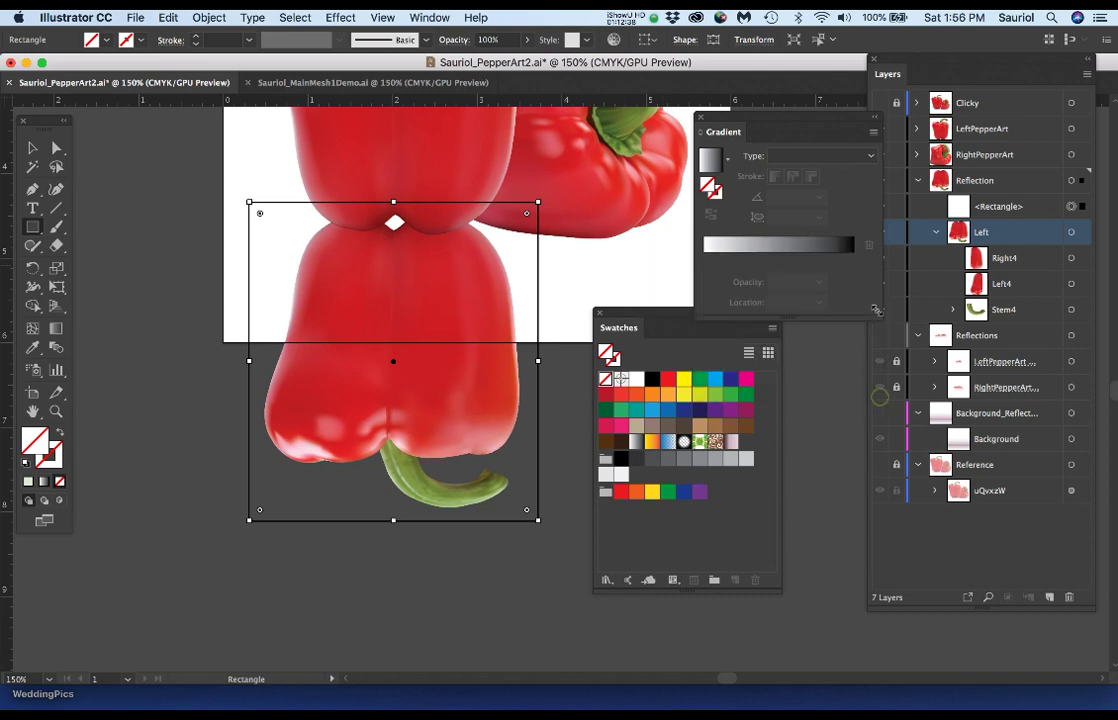
{"action": "left_click_drag", "start_coordinate": [677, 320], "coordinate": [714, 364]}
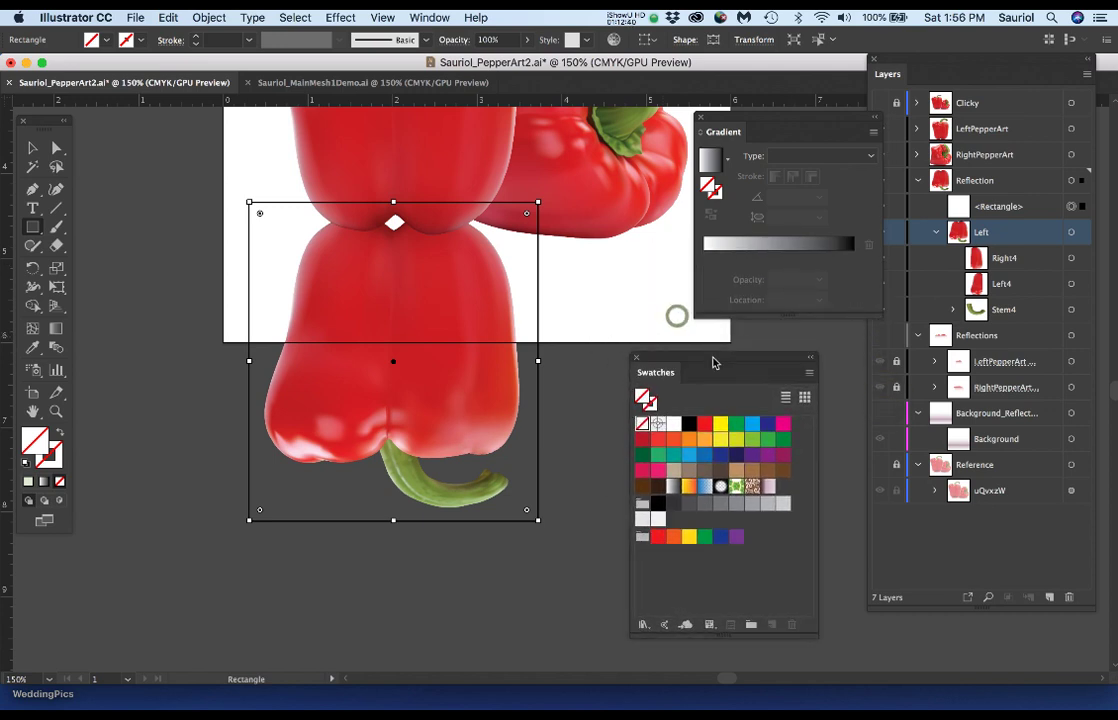
{"action": "left_click", "coordinate": [746, 248]}
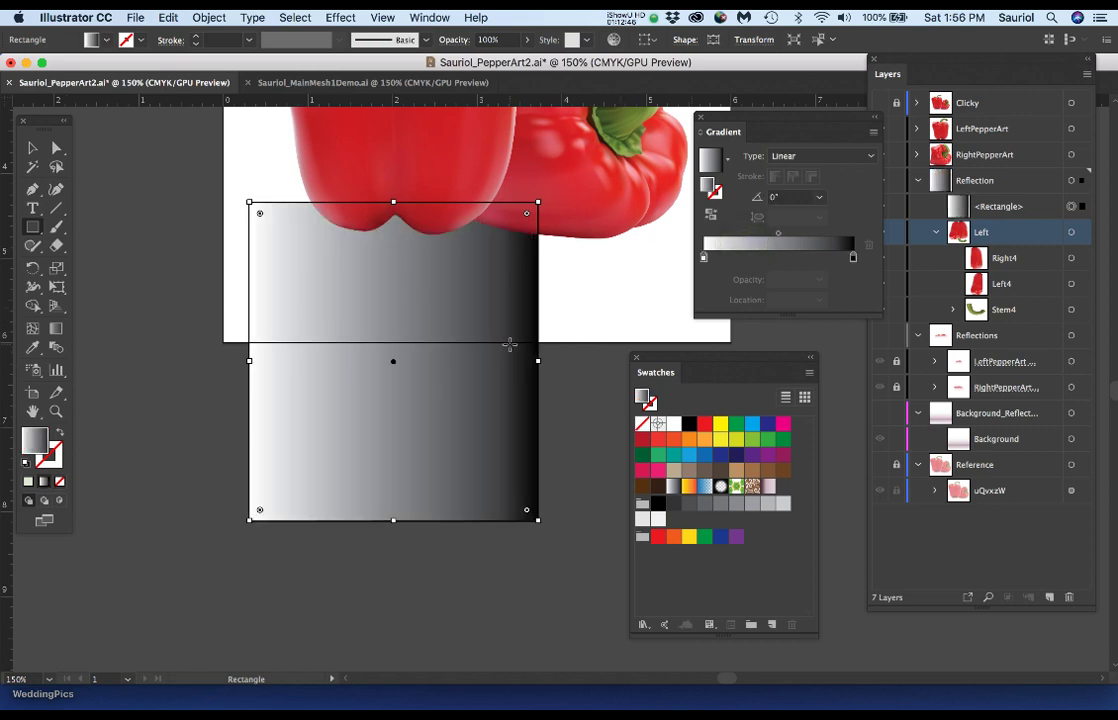
Redirect the rectangle's gradient to -90°, white at the pepper's base, with the white stop at about 8.5% and the black stop much closer to it.
{"action": "key", "text": "g"}
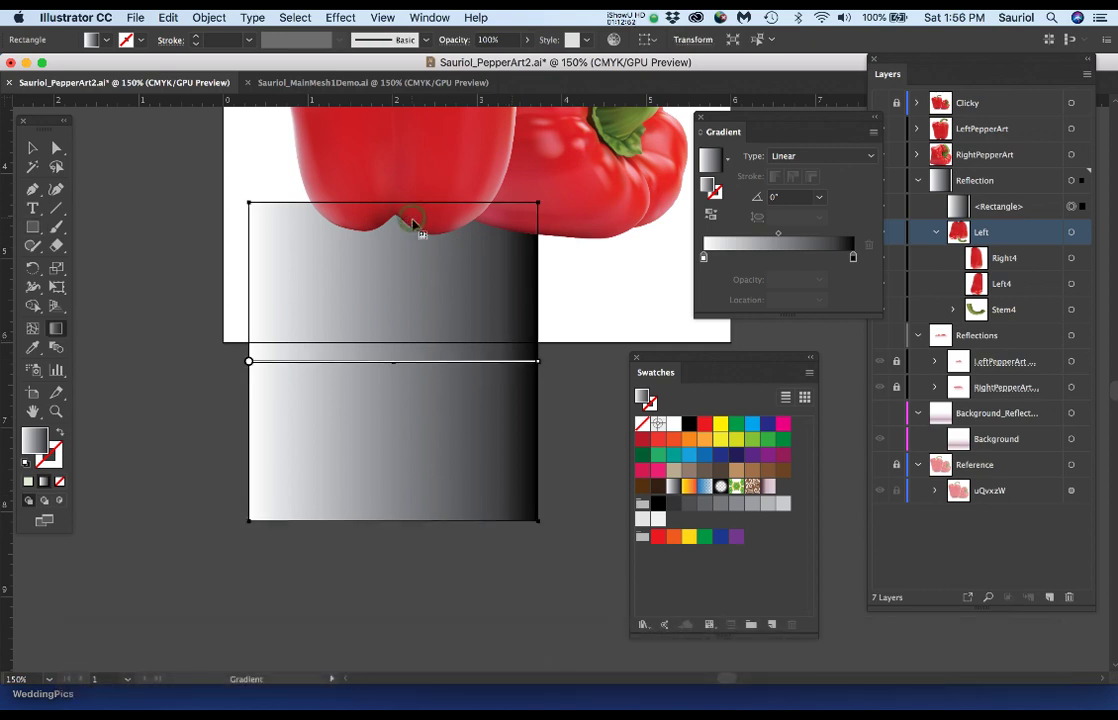
{"action": "left_click_drag", "start_coordinate": [393, 218], "coordinate": [393, 456]}
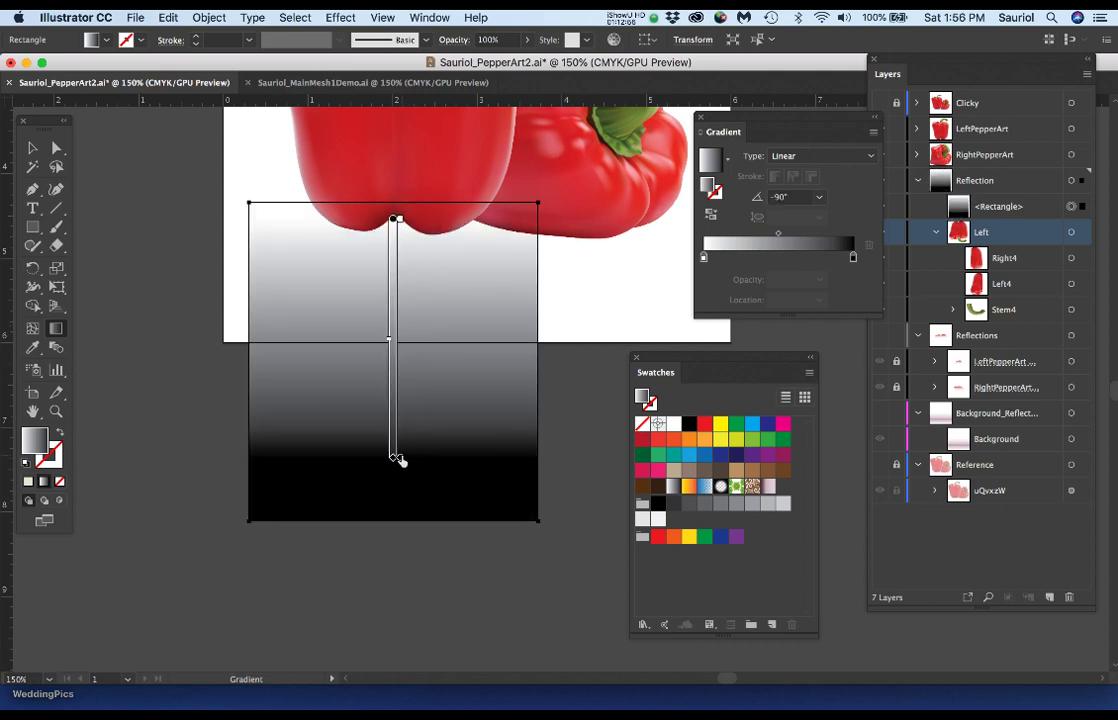
{"action": "left_click_drag", "start_coordinate": [400, 452], "coordinate": [402, 377]}
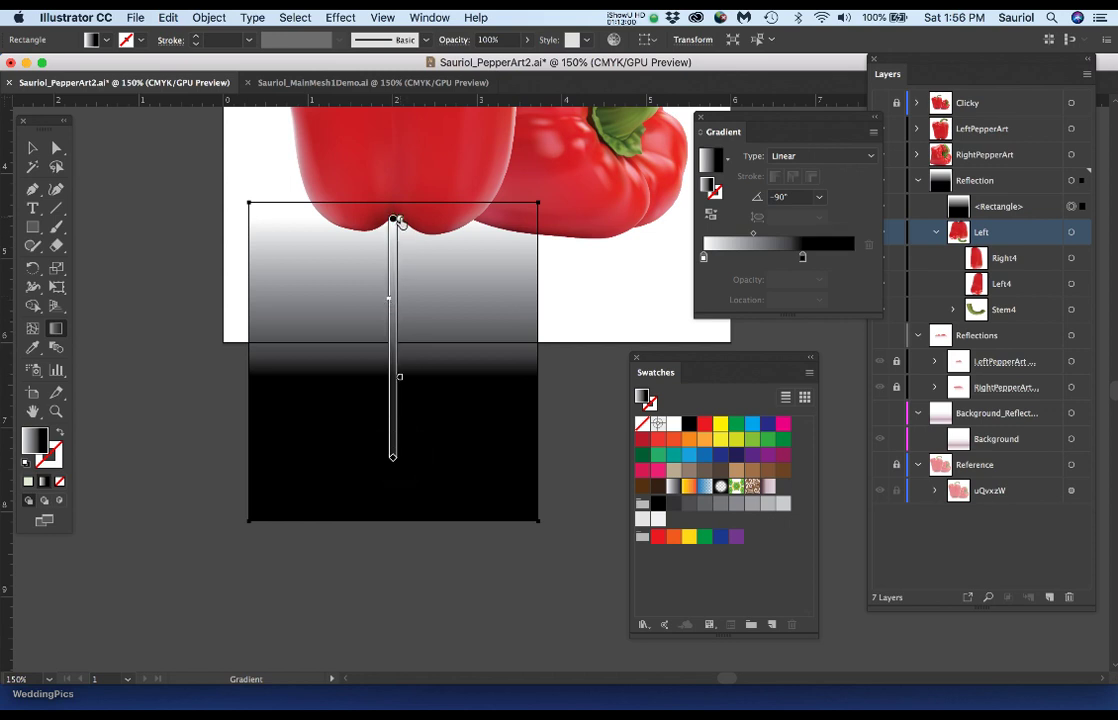
{"action": "left_click_drag", "start_coordinate": [399, 221], "coordinate": [399, 238]}
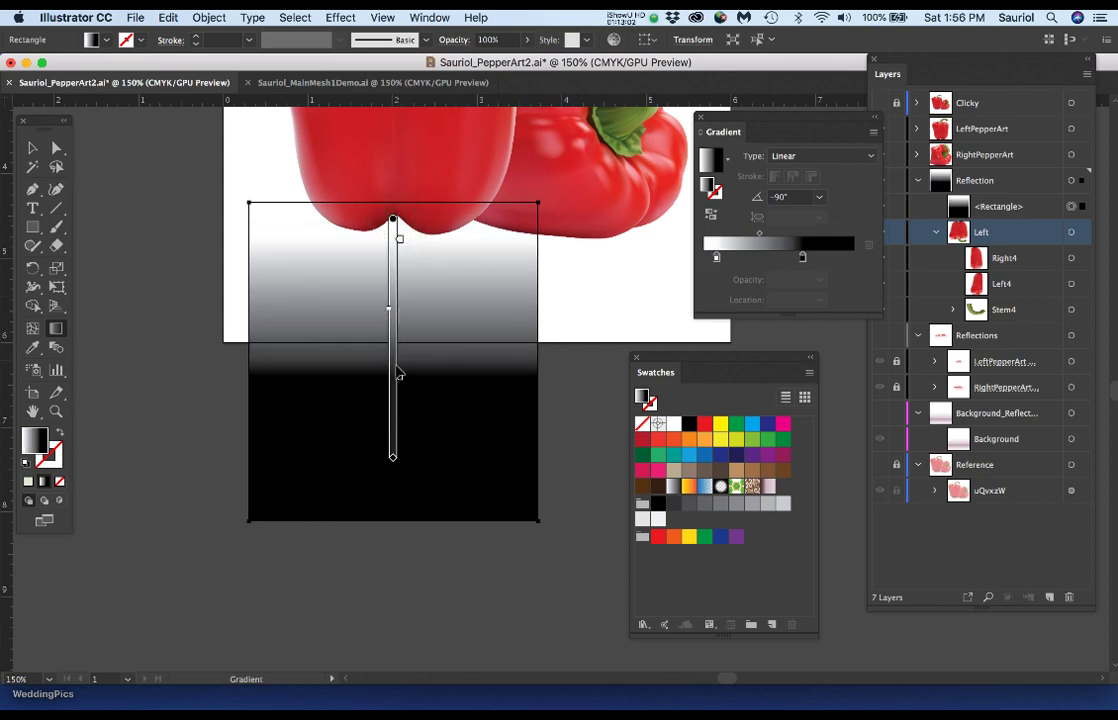
{"action": "left_click_drag", "start_coordinate": [399, 374], "coordinate": [401, 335]}
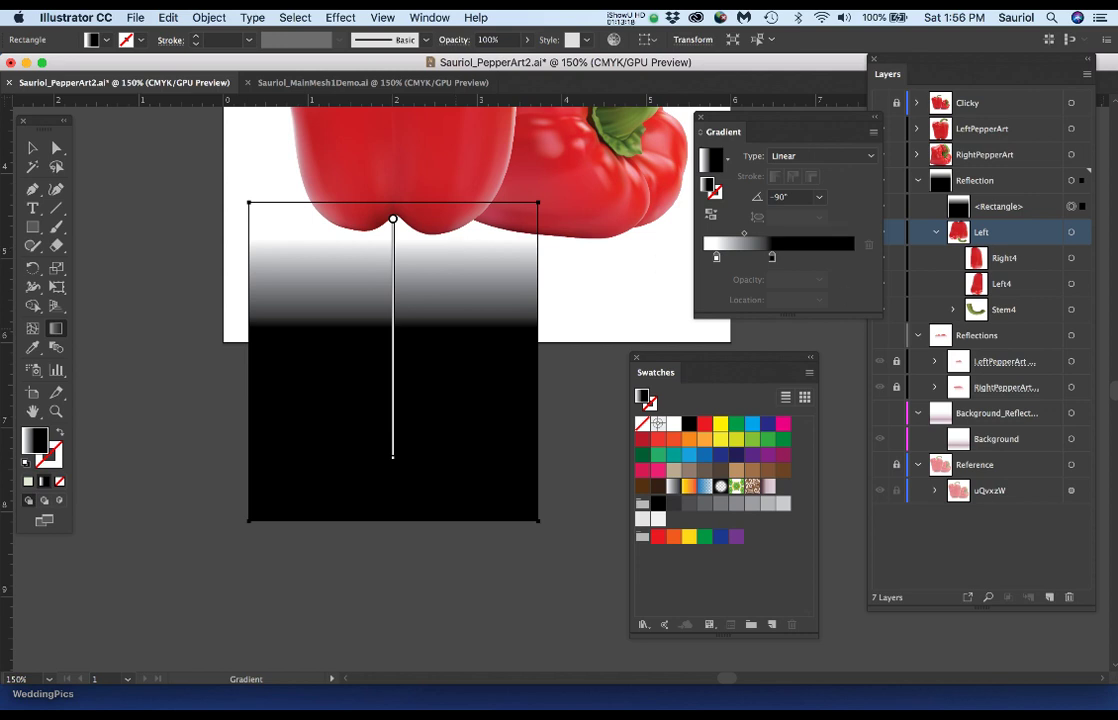
Bring up the Transparency controls and place them clear of the peppers and the layer list.
{"action": "left_click", "coordinate": [427, 17]}
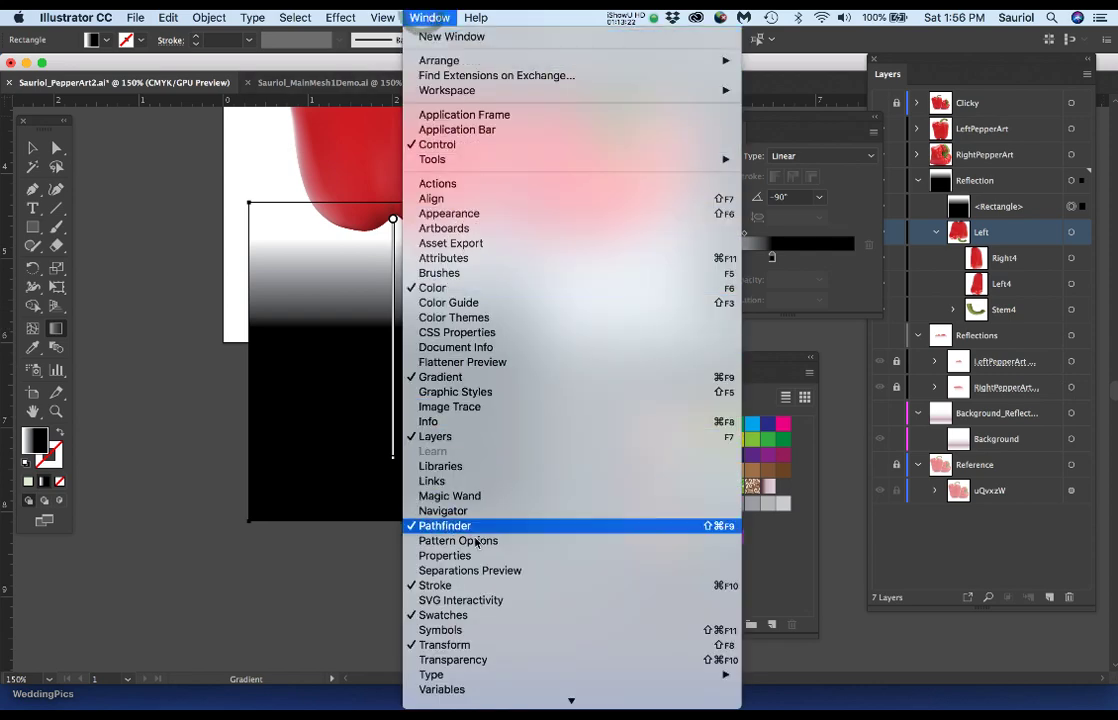
{"action": "left_click", "coordinate": [481, 660]}
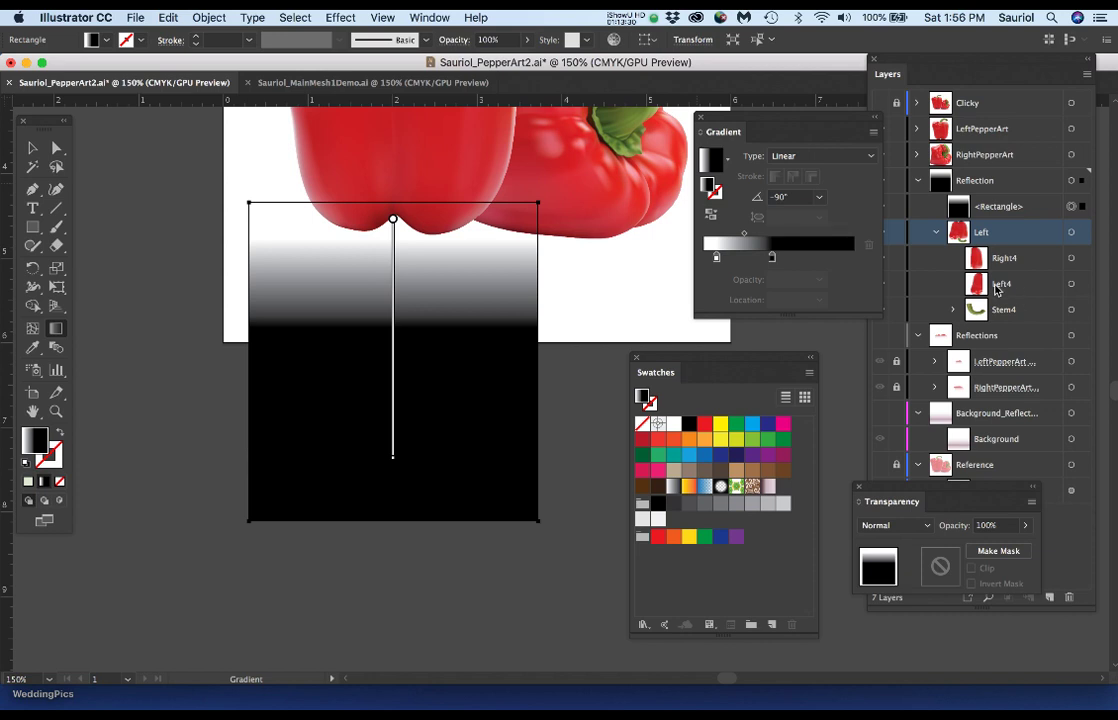
{"action": "left_click_drag", "start_coordinate": [893, 493], "coordinate": [141, 127]}
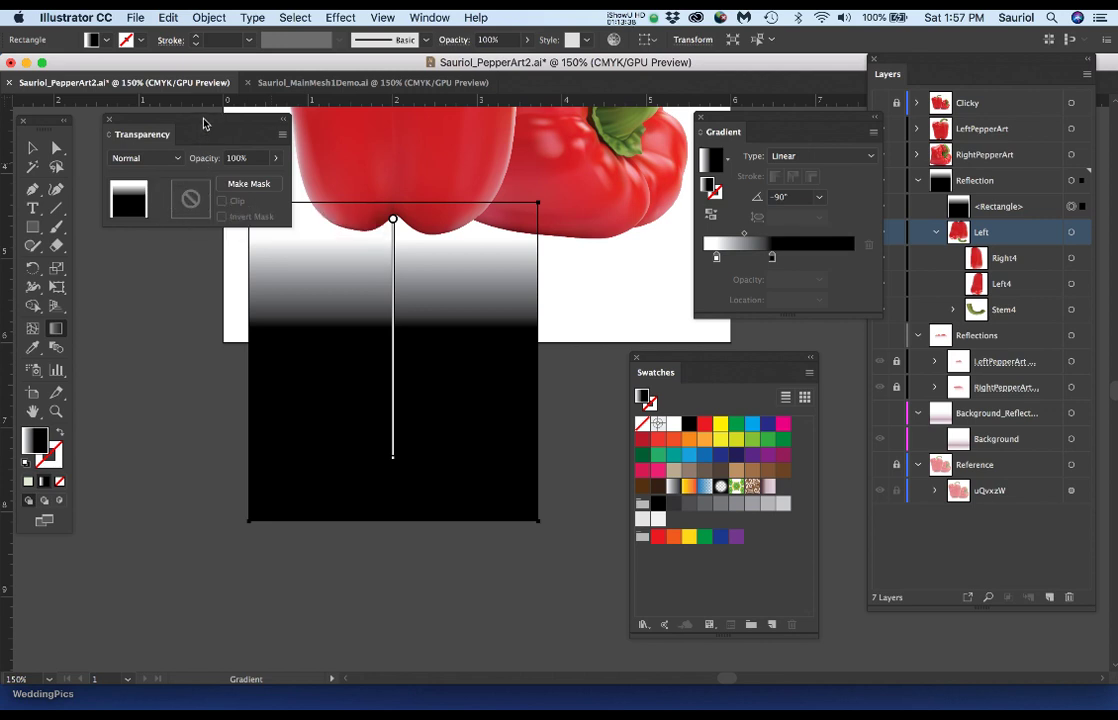
{"action": "left_click_drag", "start_coordinate": [203, 123], "coordinate": [233, 549]}
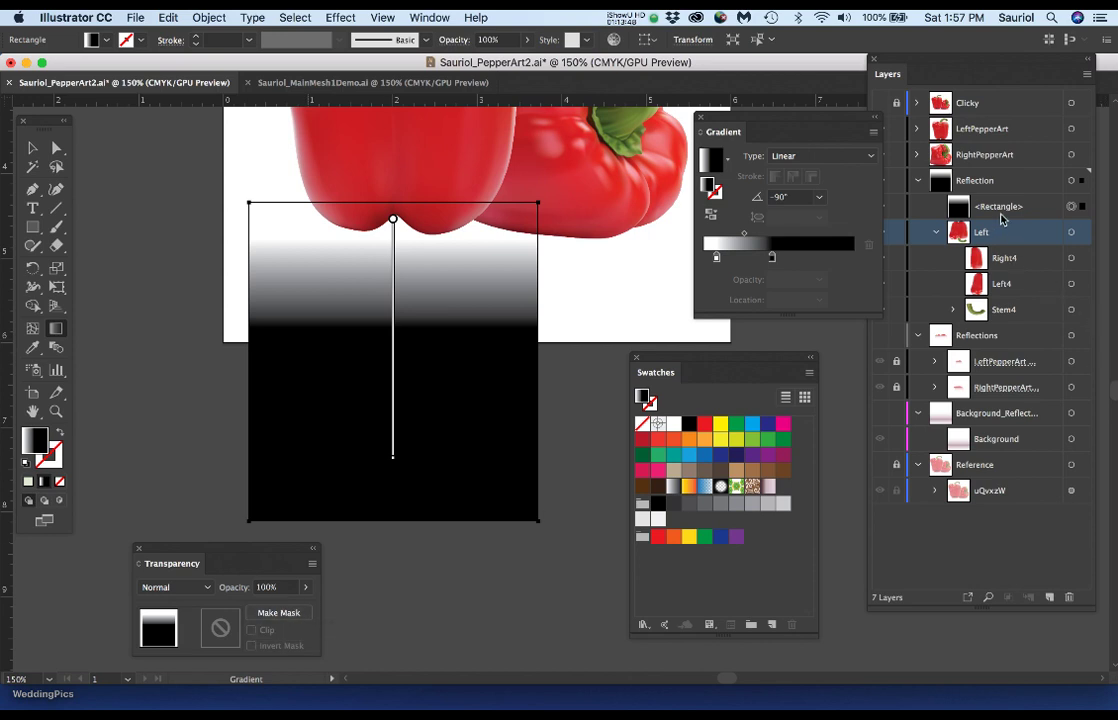
Select the Left group together with the gradient rectangle, make an opacity mask from them, and deselect the masked reflection.
{"action": "left_click", "coordinate": [934, 235]}
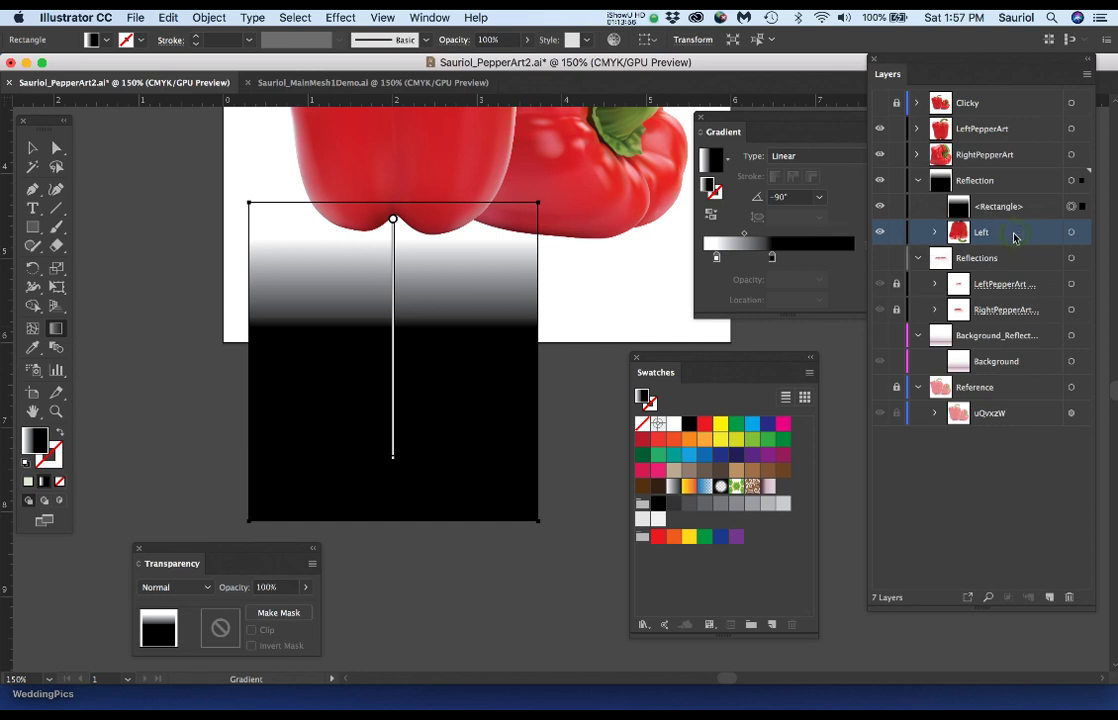
{"action": "left_click", "coordinate": [1070, 233]}
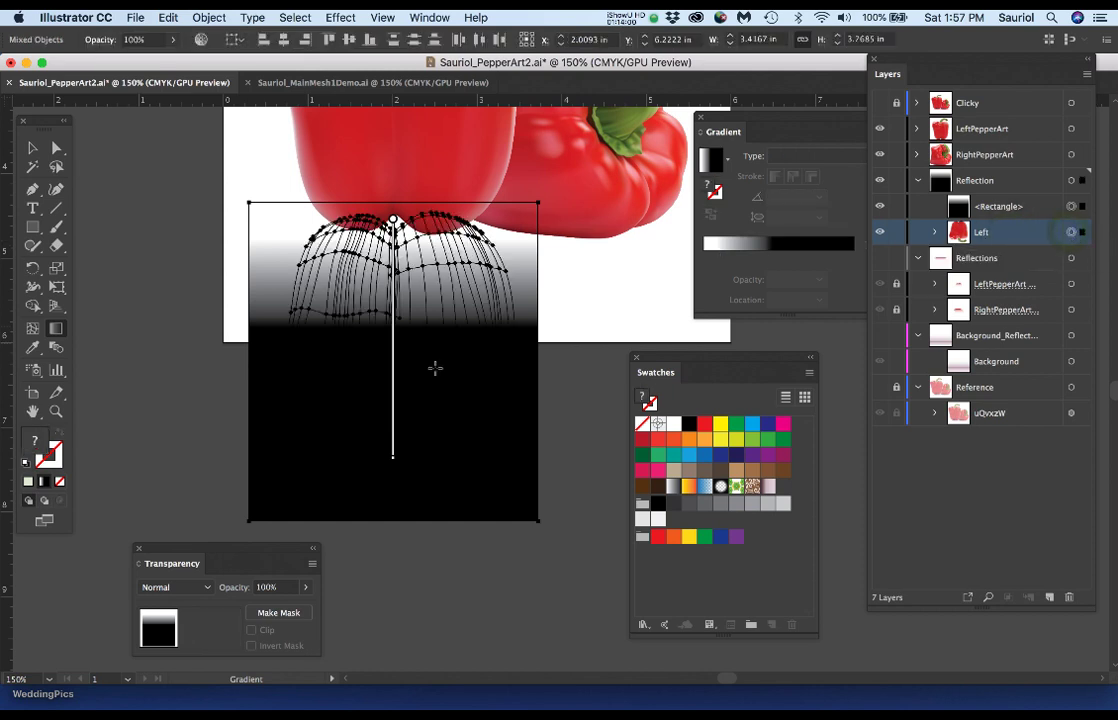
{"action": "left_click_drag", "start_coordinate": [228, 314], "coordinate": [210, 132]}
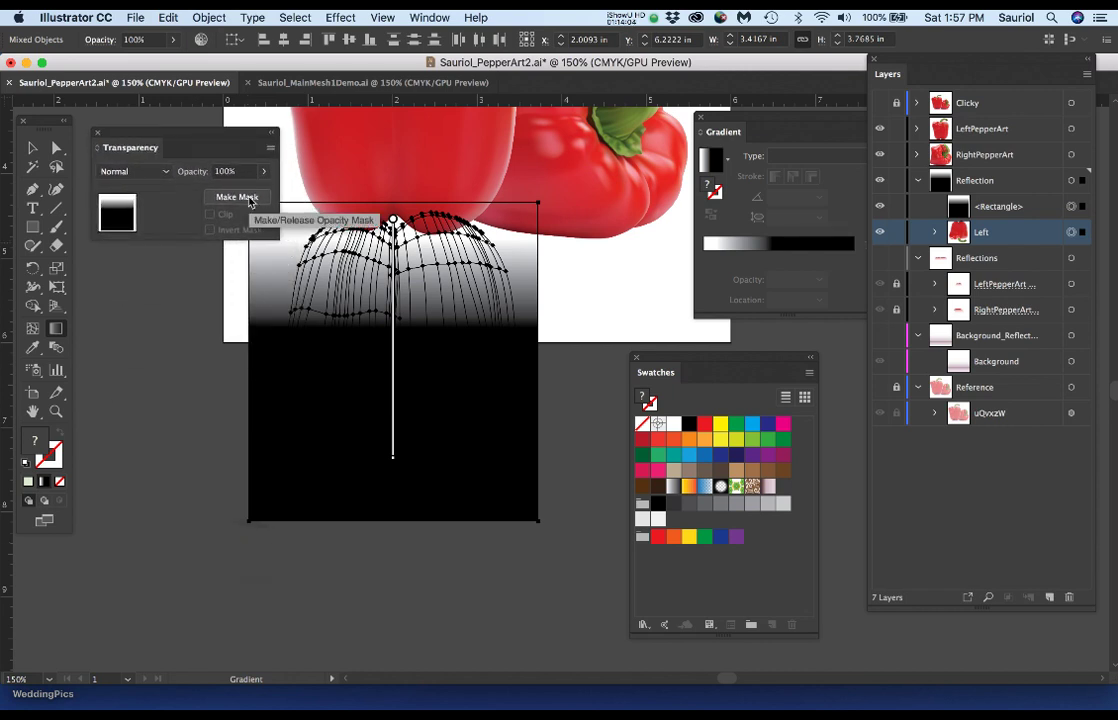
{"action": "left_click", "coordinate": [270, 148]}
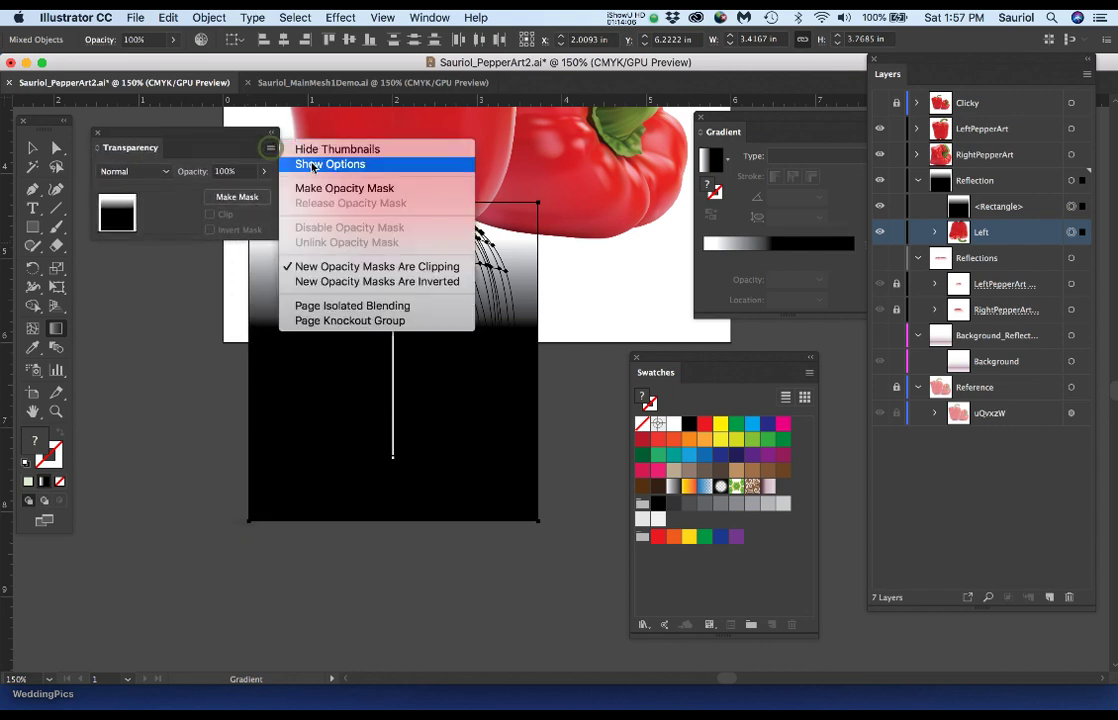
{"action": "left_click", "coordinate": [231, 121]}
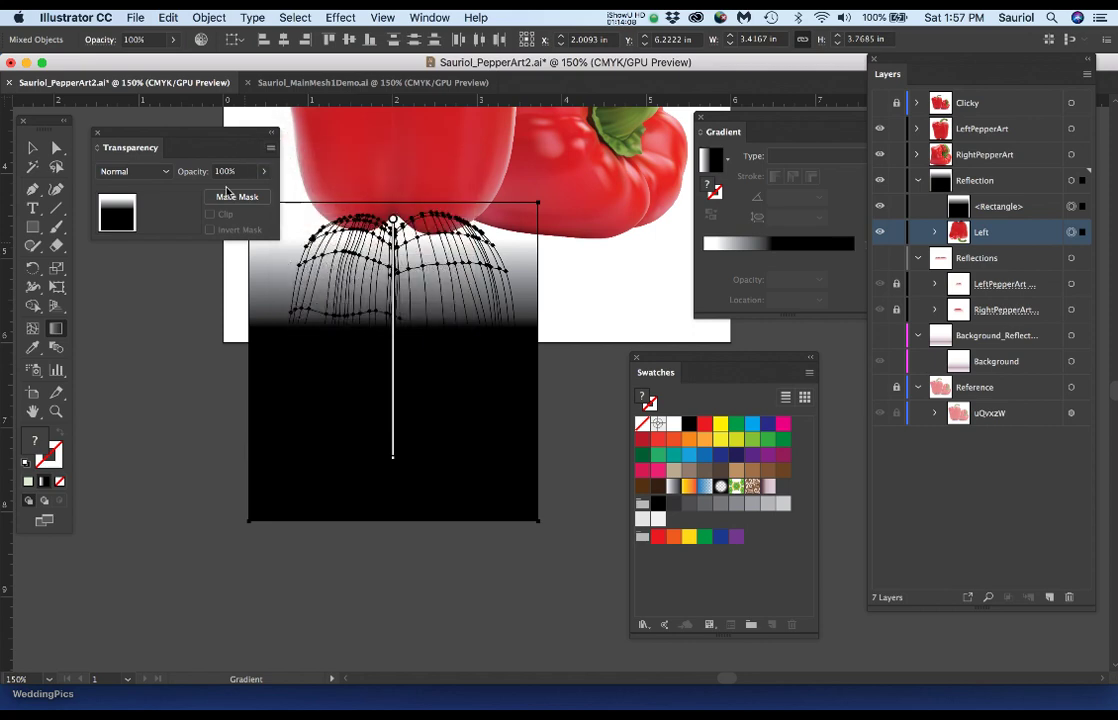
{"action": "left_click", "coordinate": [233, 197]}
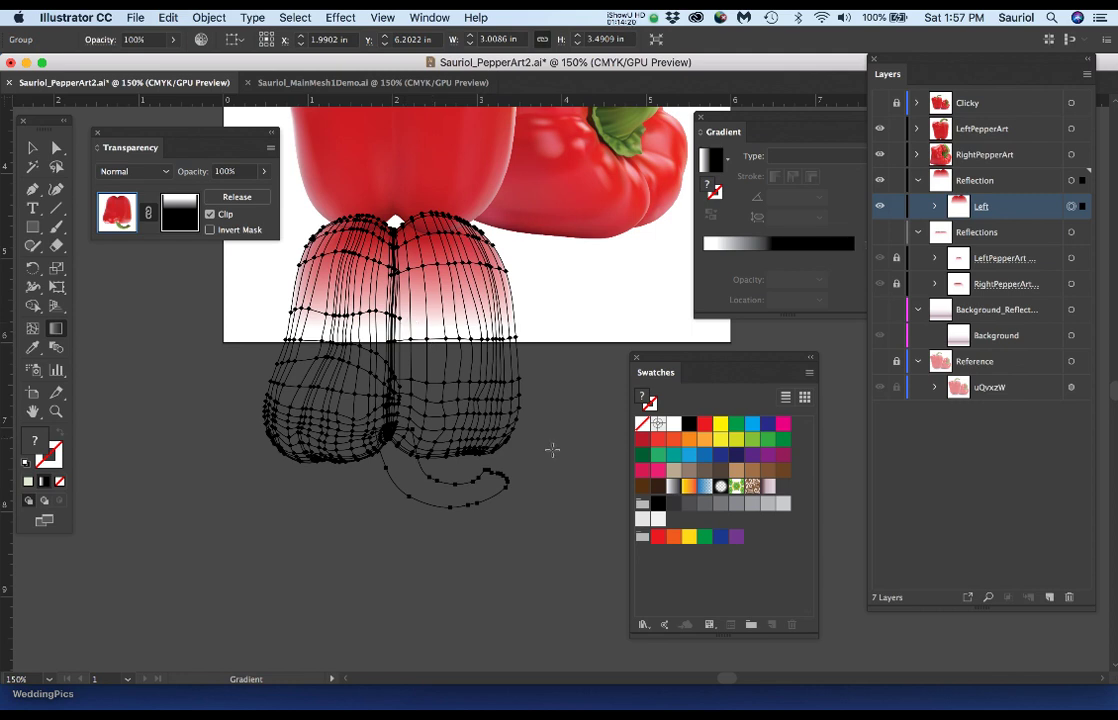
{"action": "key", "text": "a"}
{"action": "left_click", "coordinate": [579, 424]}
{"action": "key", "text": "g"}
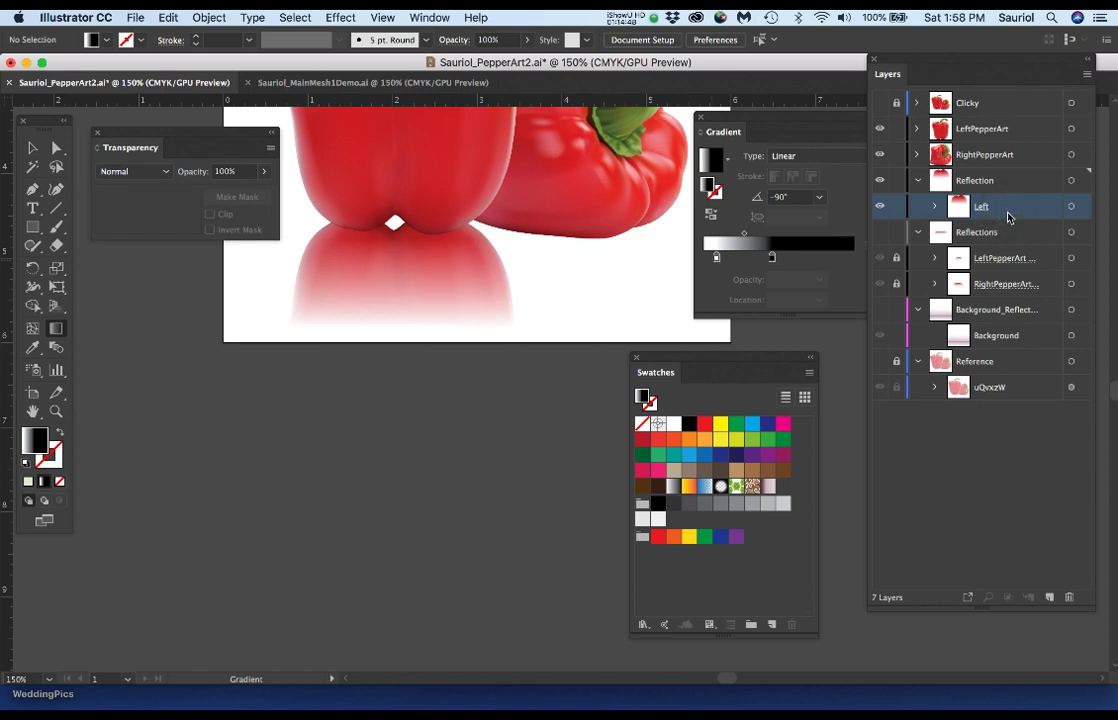
Select the masked Left group in the Reflection layer and activate its opacity mask for editing.
{"action": "left_click", "coordinate": [934, 207]}
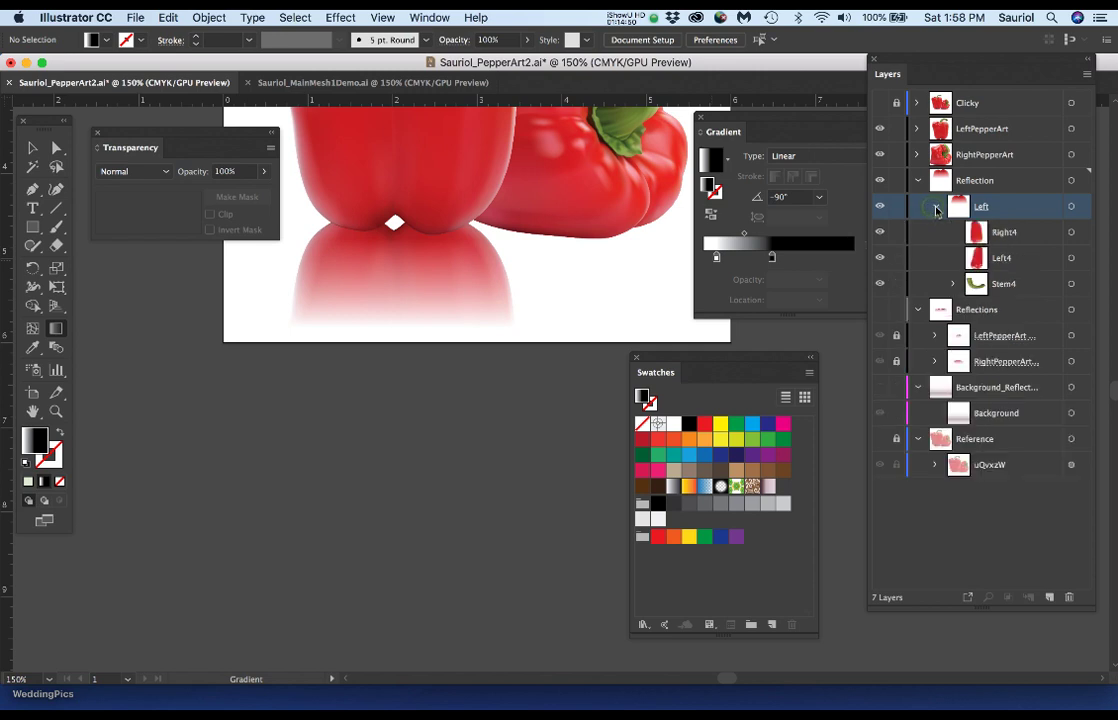
{"action": "left_click", "coordinate": [1071, 206]}
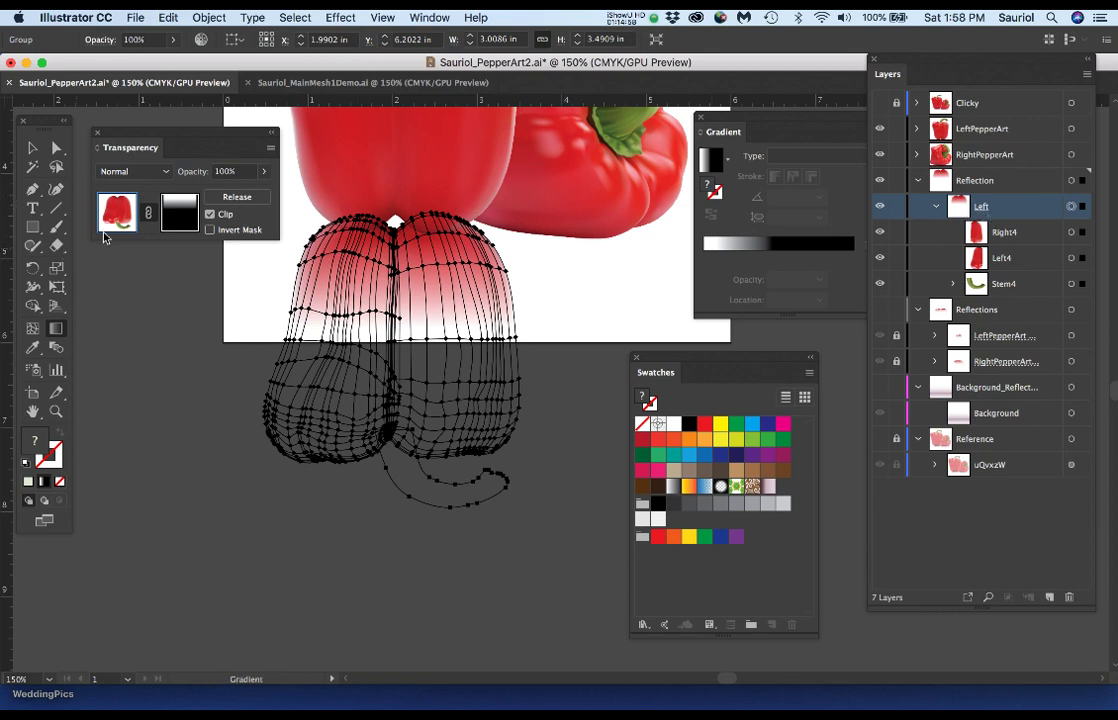
{"action": "left_click_drag", "start_coordinate": [124, 130], "coordinate": [134, 118]}
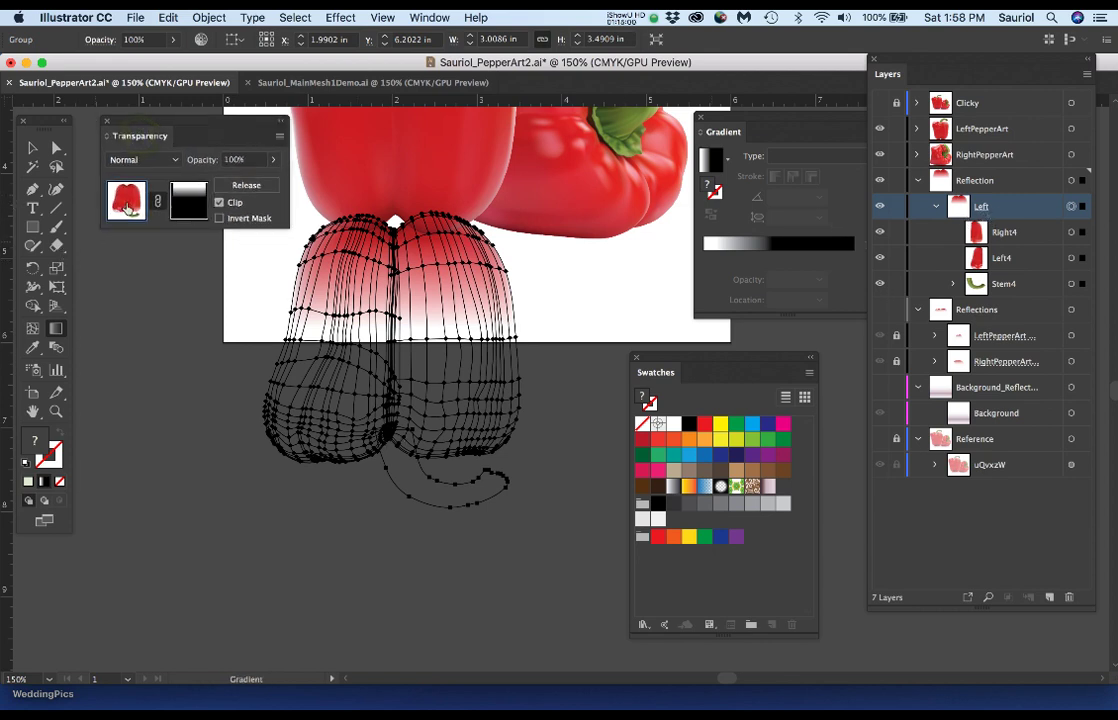
{"action": "left_click", "coordinate": [182, 198]}
{"action": "left_click", "coordinate": [113, 186]}
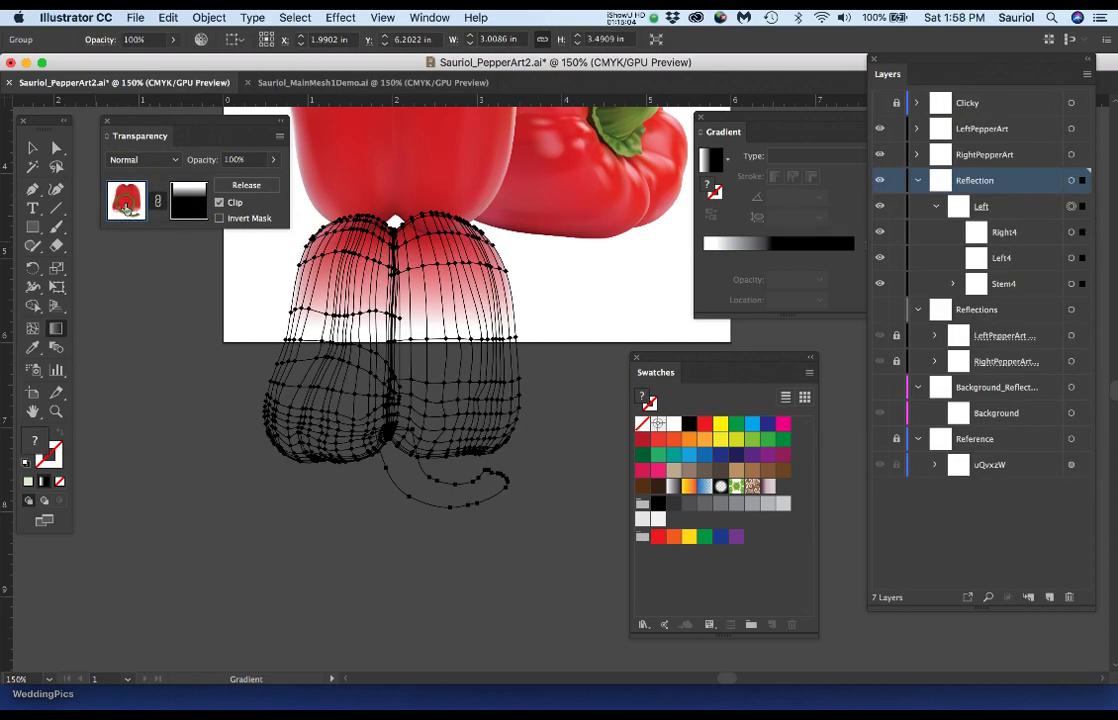
{"action": "left_click", "coordinate": [186, 203]}
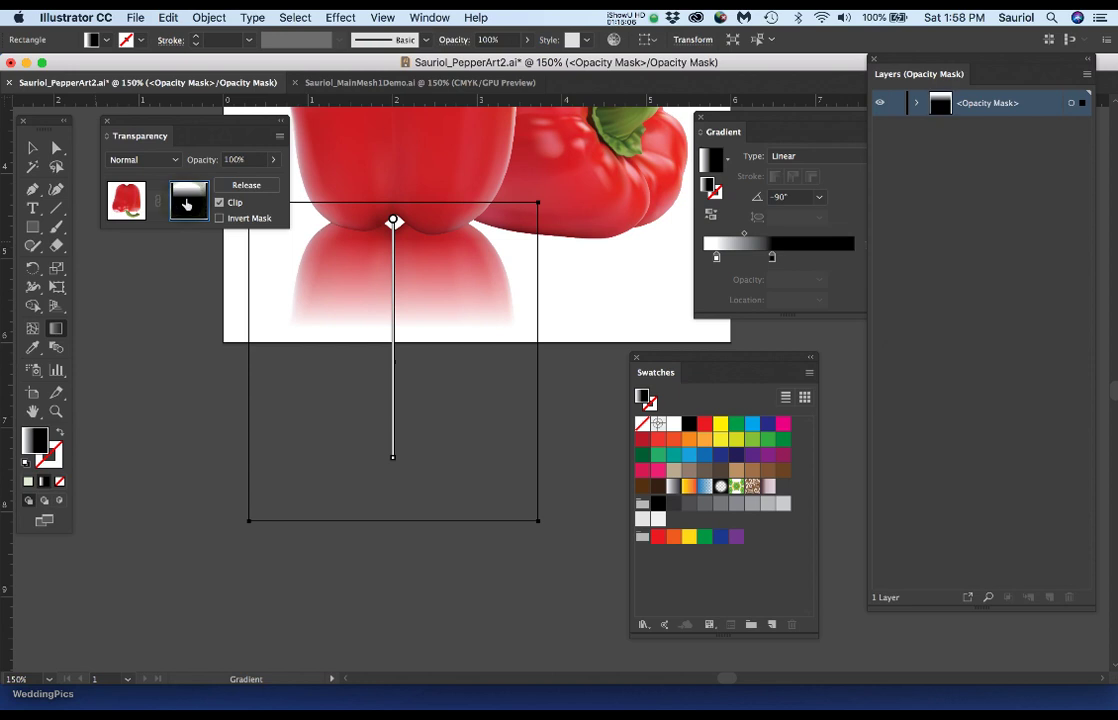
Shift the mask gradient's midpoint toward its white end and darken the white stop to 25% K.
{"action": "key", "text": "g"}
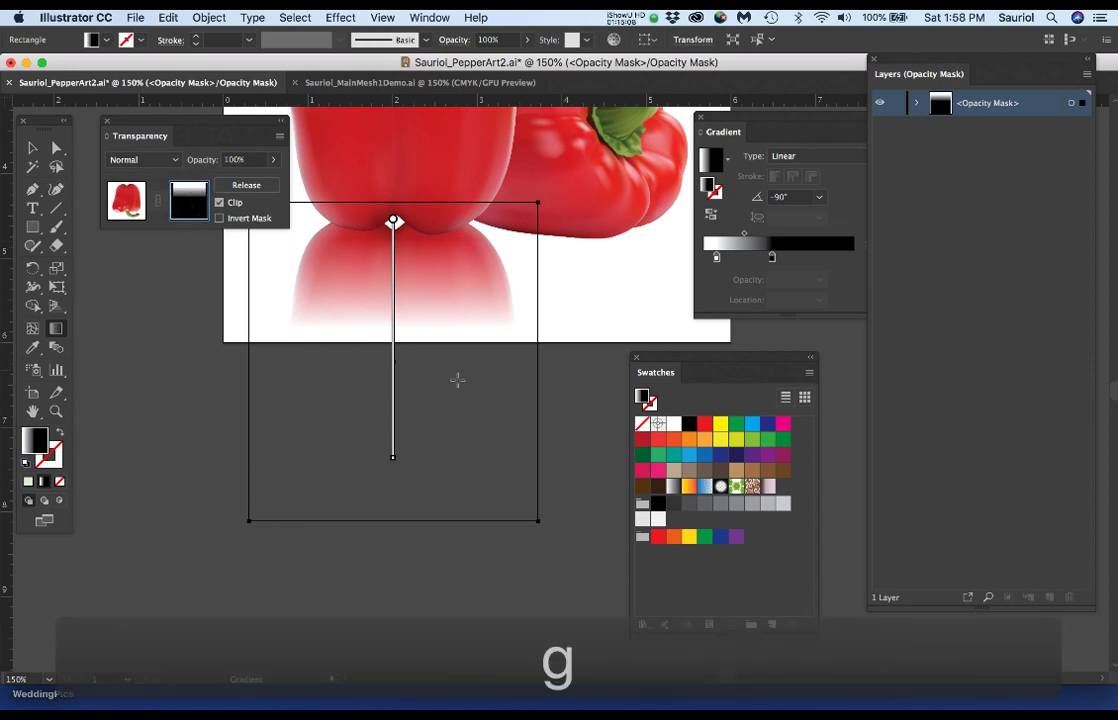
{"action": "mouse_move", "coordinate": [399, 323]}
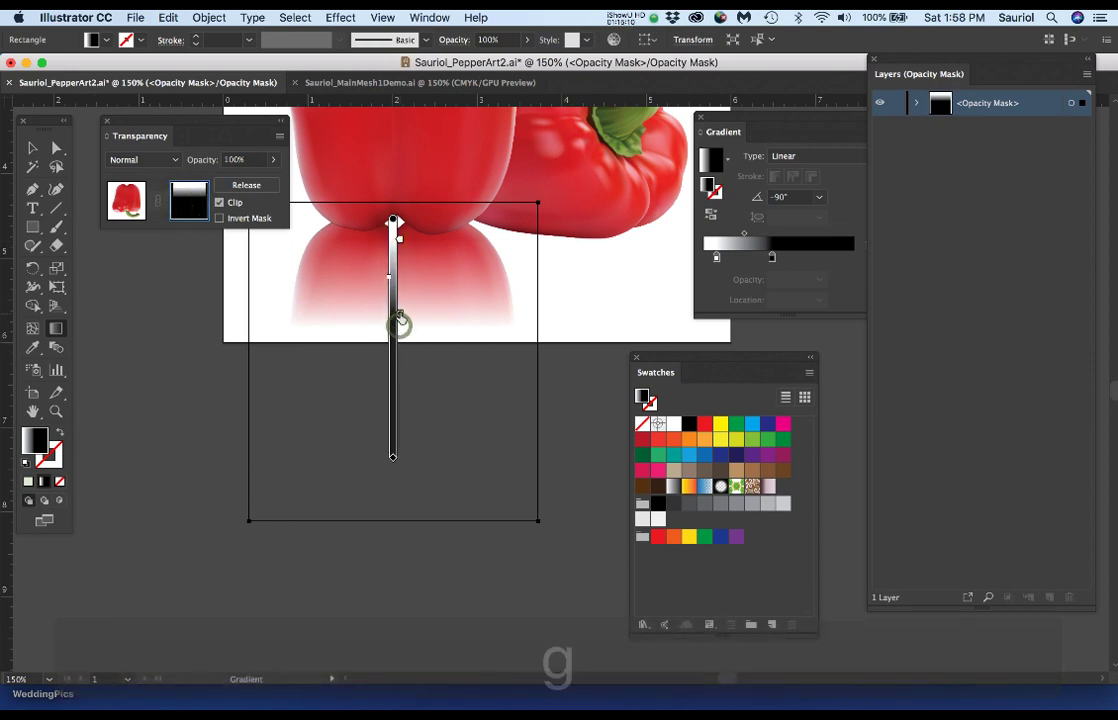
{"action": "mouse_move", "coordinate": [399, 322]}
{"action": "left_mouse_down"}
{"action": "mouse_move", "coordinate": [399, 298]}
{"action": "mouse_move", "coordinate": [400, 333]}
{"action": "left_mouse_up"}
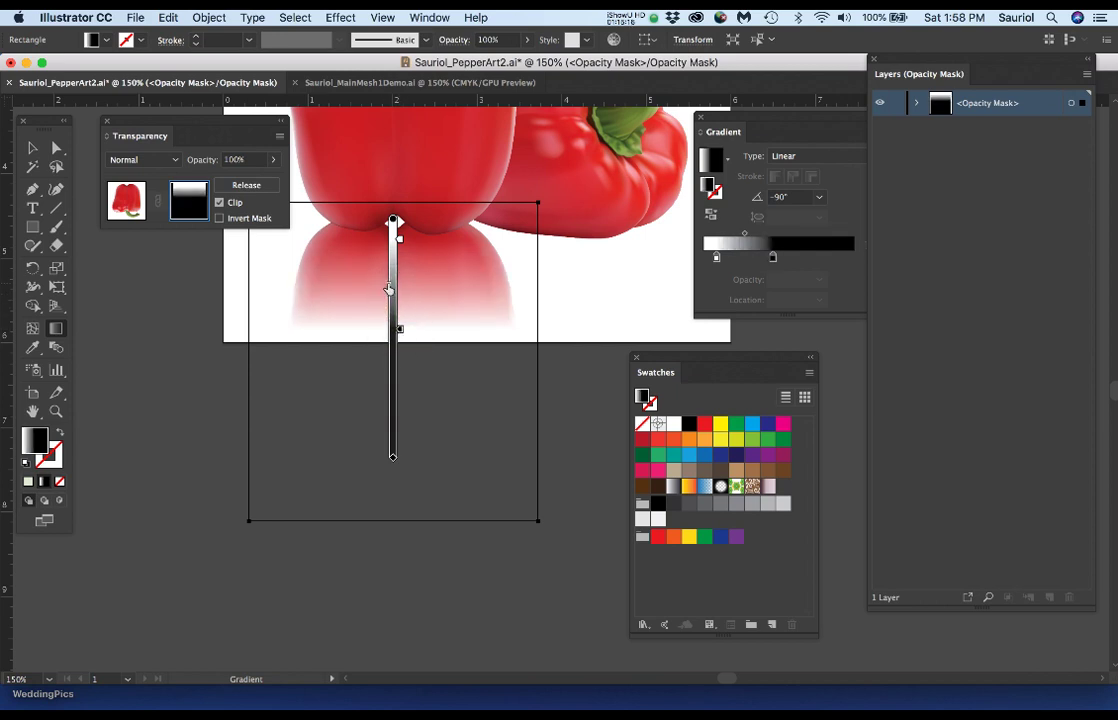
{"action": "left_click_drag", "start_coordinate": [389, 286], "coordinate": [388, 272]}
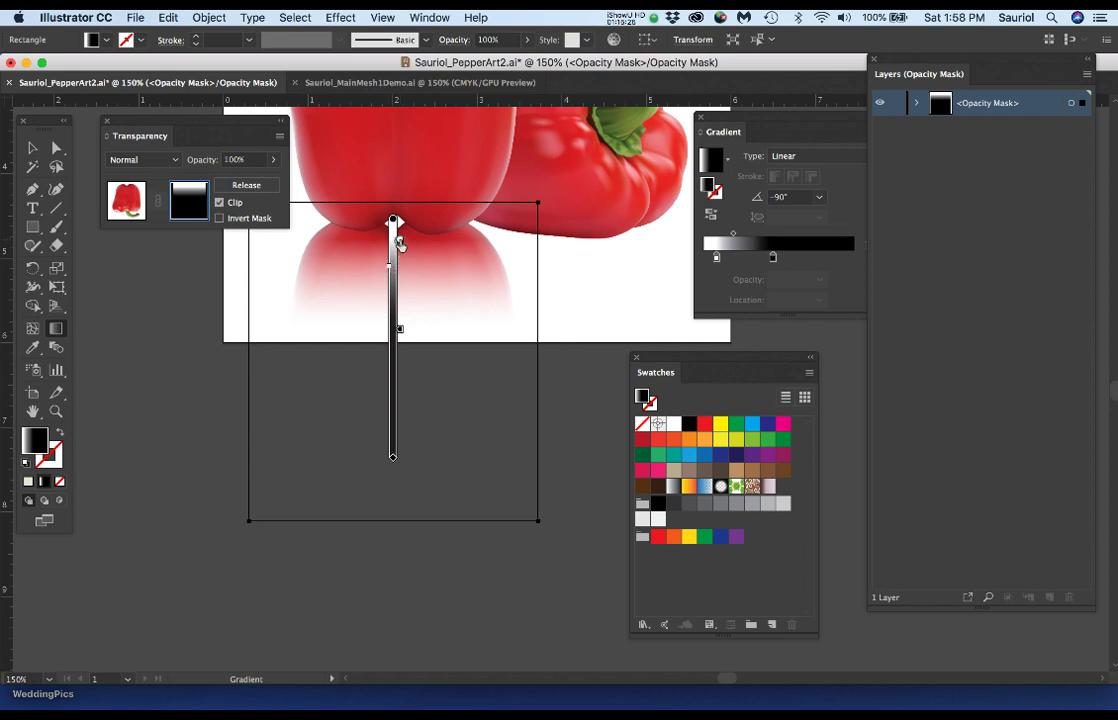
{"action": "double_click", "coordinate": [393, 222]}
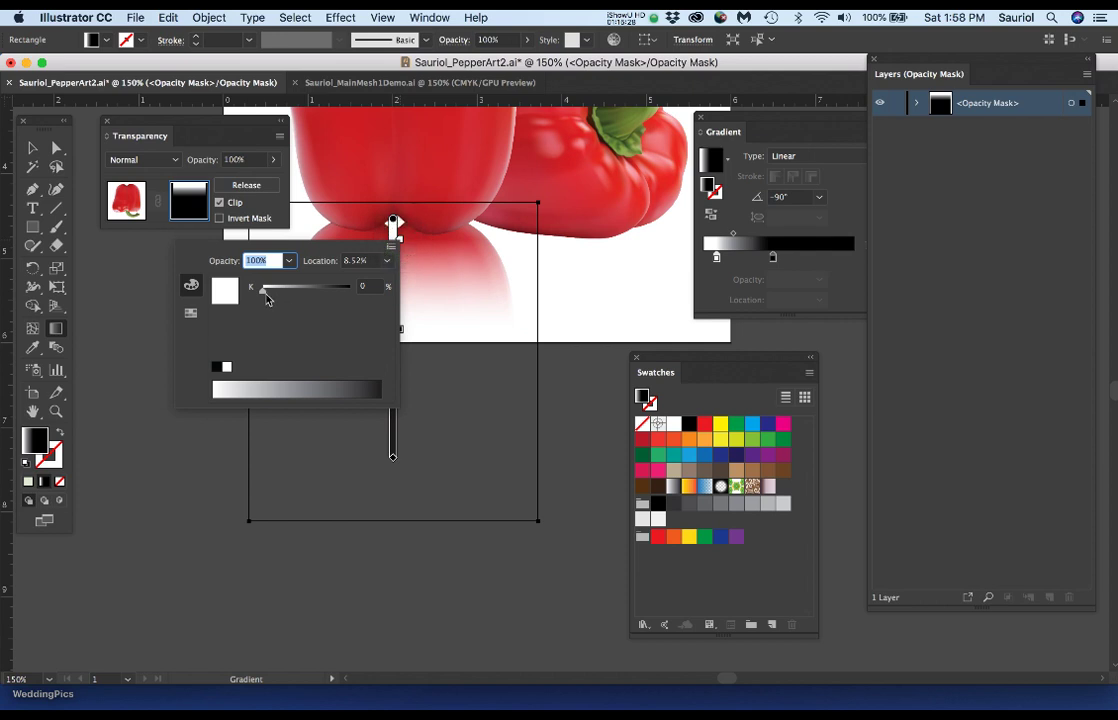
{"action": "left_click_drag", "start_coordinate": [265, 297], "coordinate": [285, 292]}
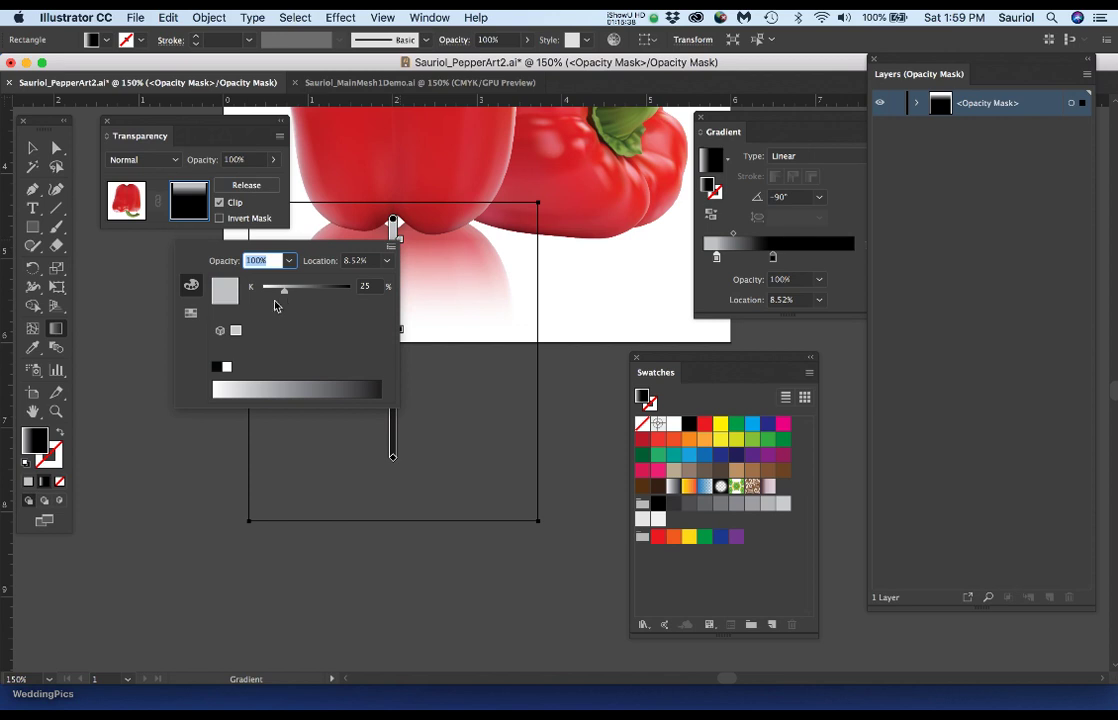
Close the gradient stop's colour settings and leave opacity mask editing to return to the reflection artwork.
{"action": "left_click", "coordinate": [146, 299]}
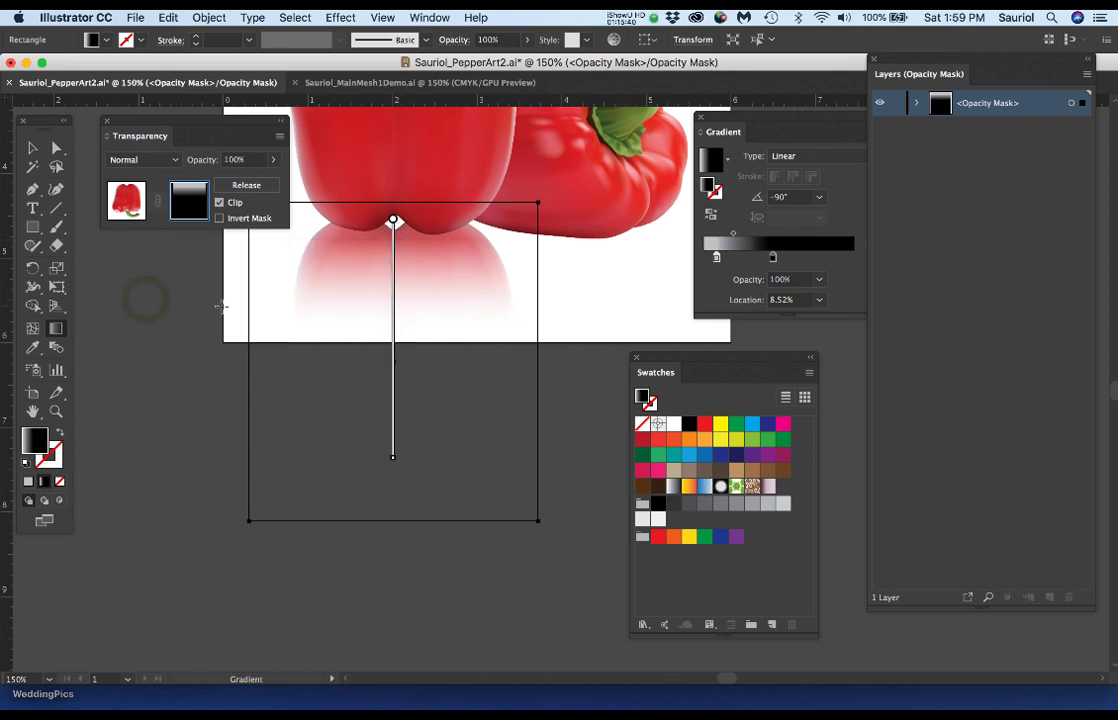
{"action": "left_click", "coordinate": [56, 147]}
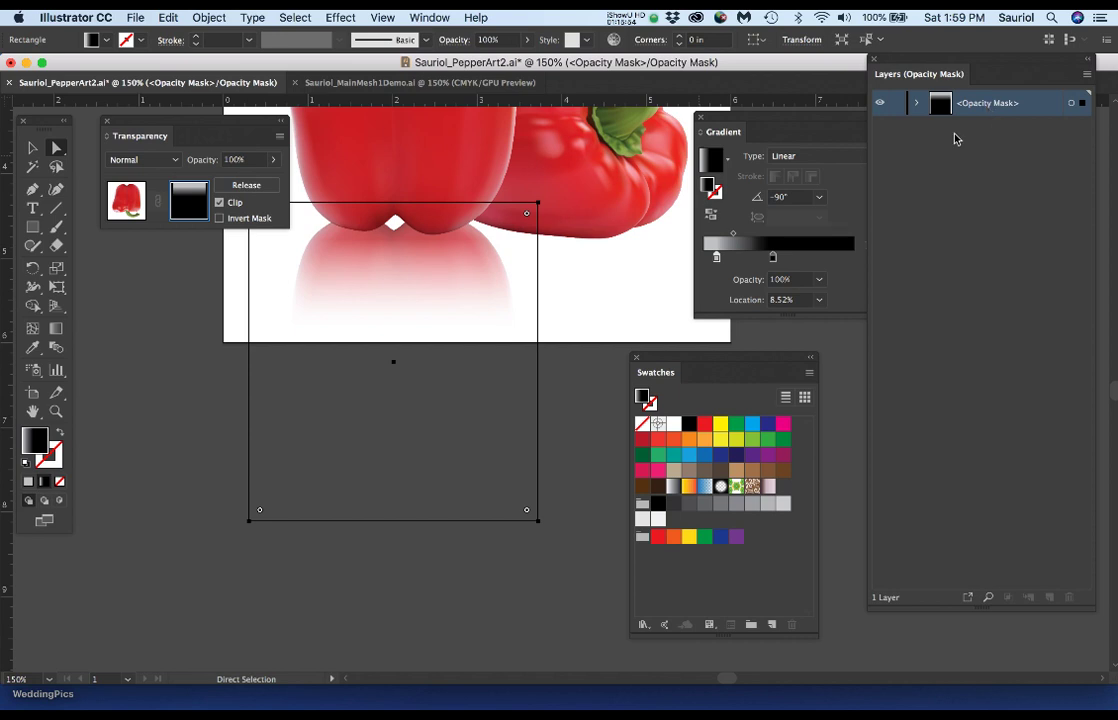
{"action": "left_click", "coordinate": [124, 200]}
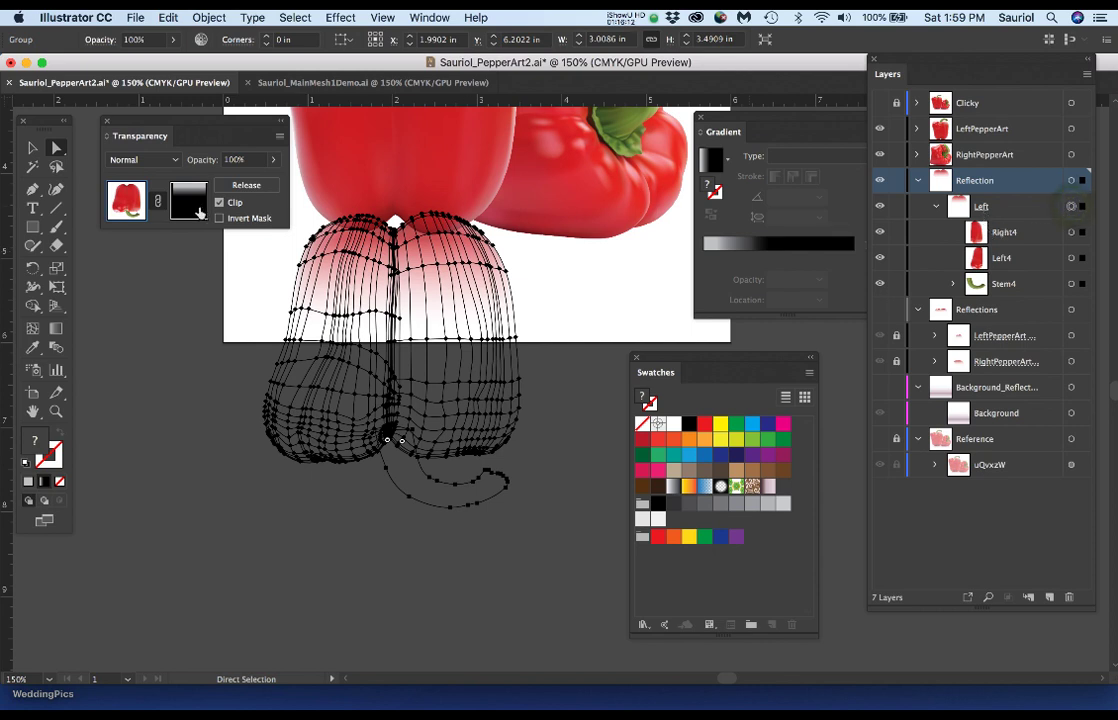
Release the Left group's opacity mask and remake it from the gradient rectangle, repeat this once, and deselect everything.
{"action": "left_click", "coordinate": [247, 186]}
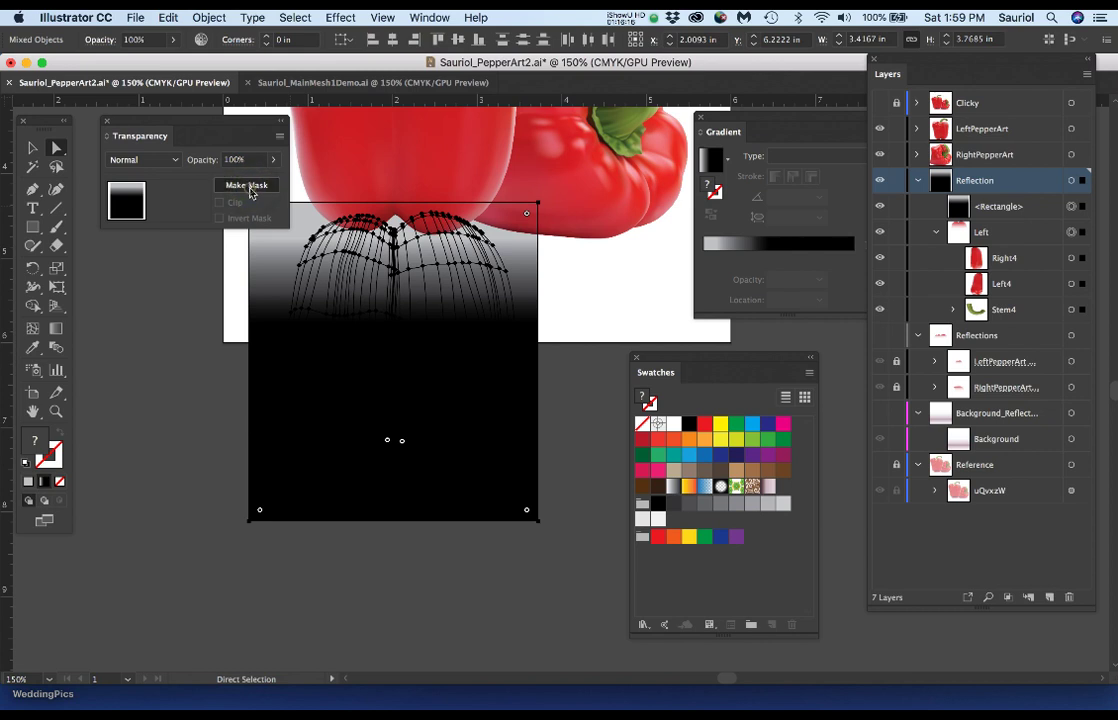
{"action": "left_click", "coordinate": [247, 186]}
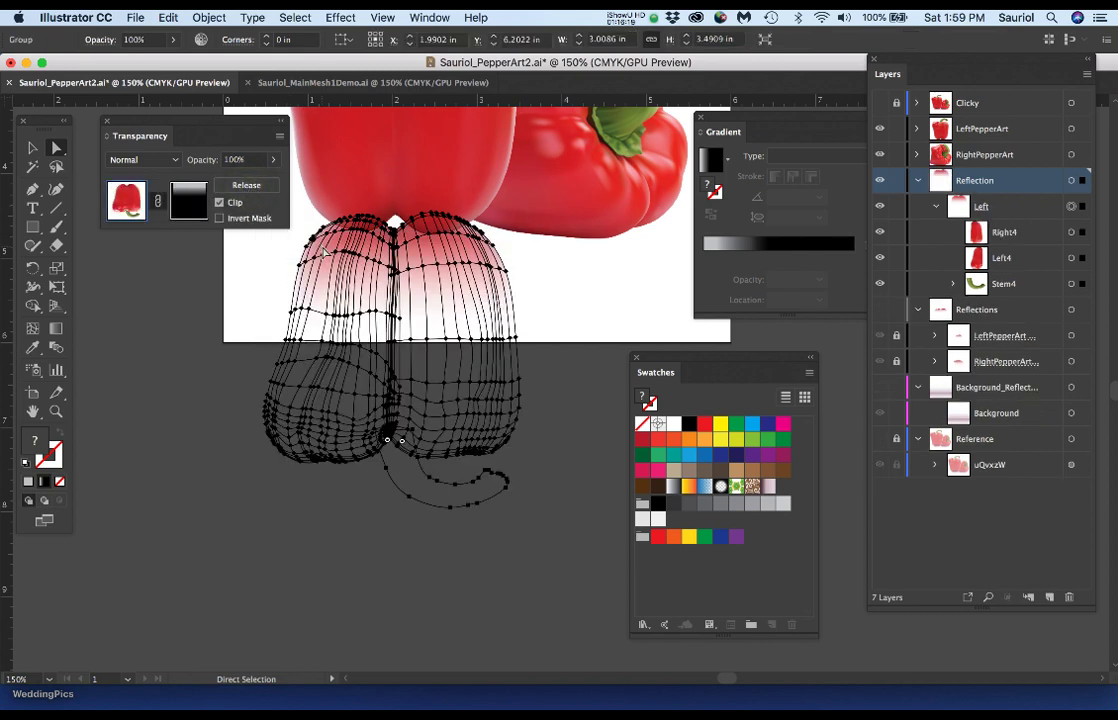
{"action": "left_click", "coordinate": [252, 186]}
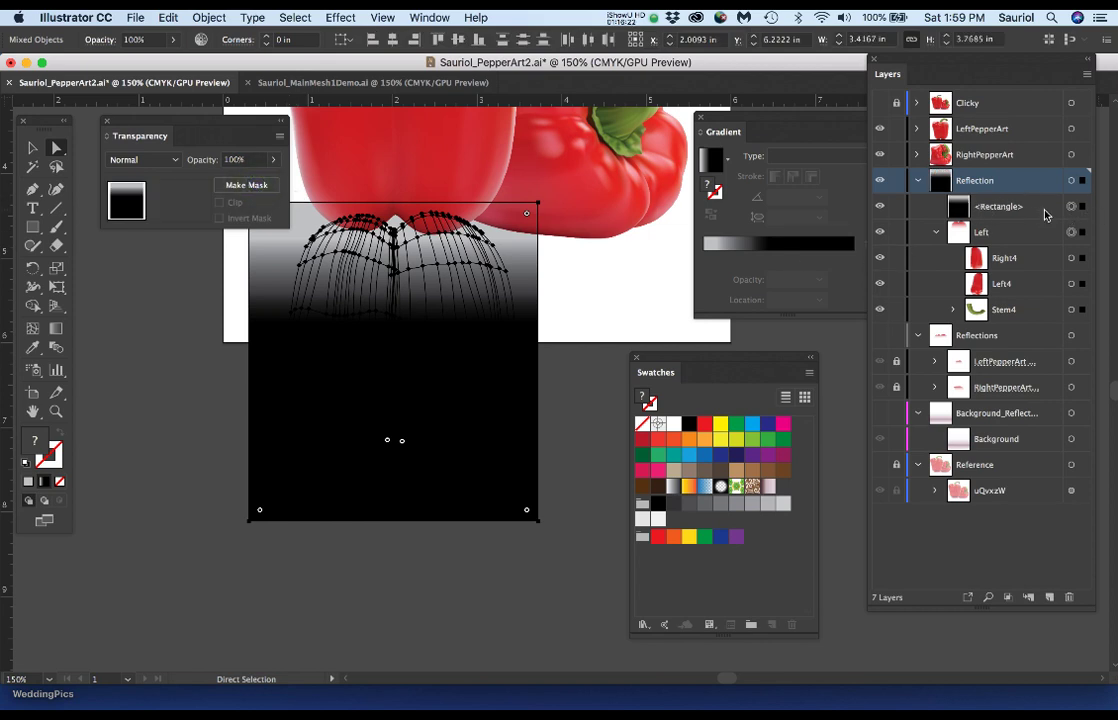
{"action": "left_click", "coordinate": [243, 186]}
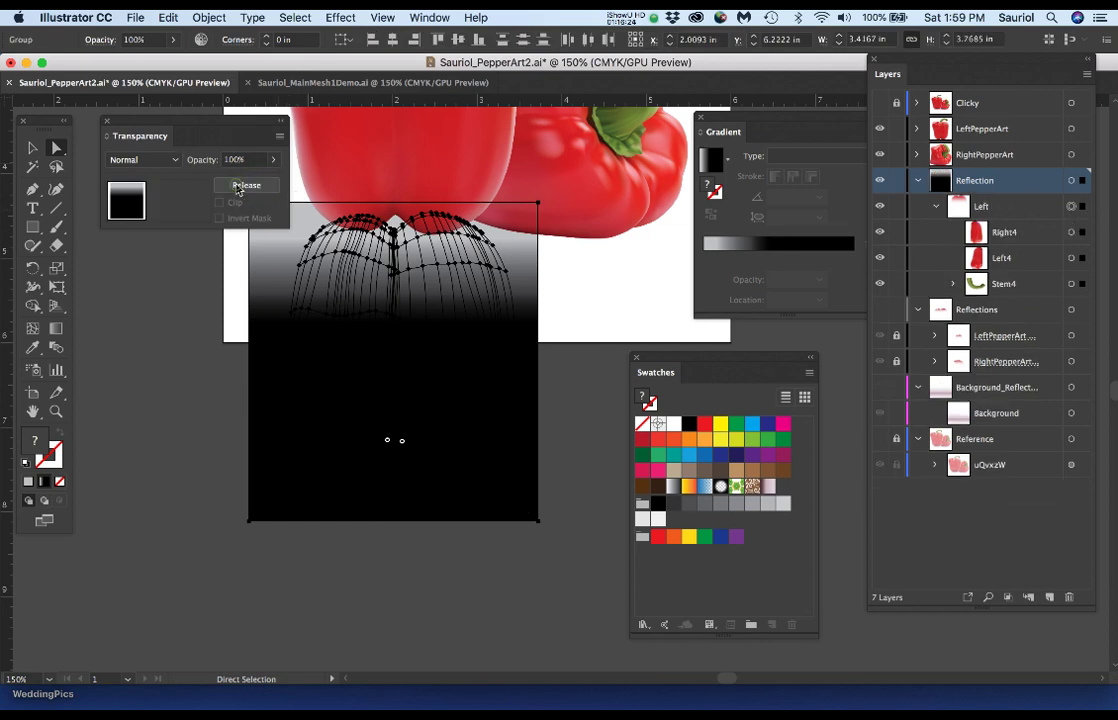
{"action": "left_click", "coordinate": [160, 324]}
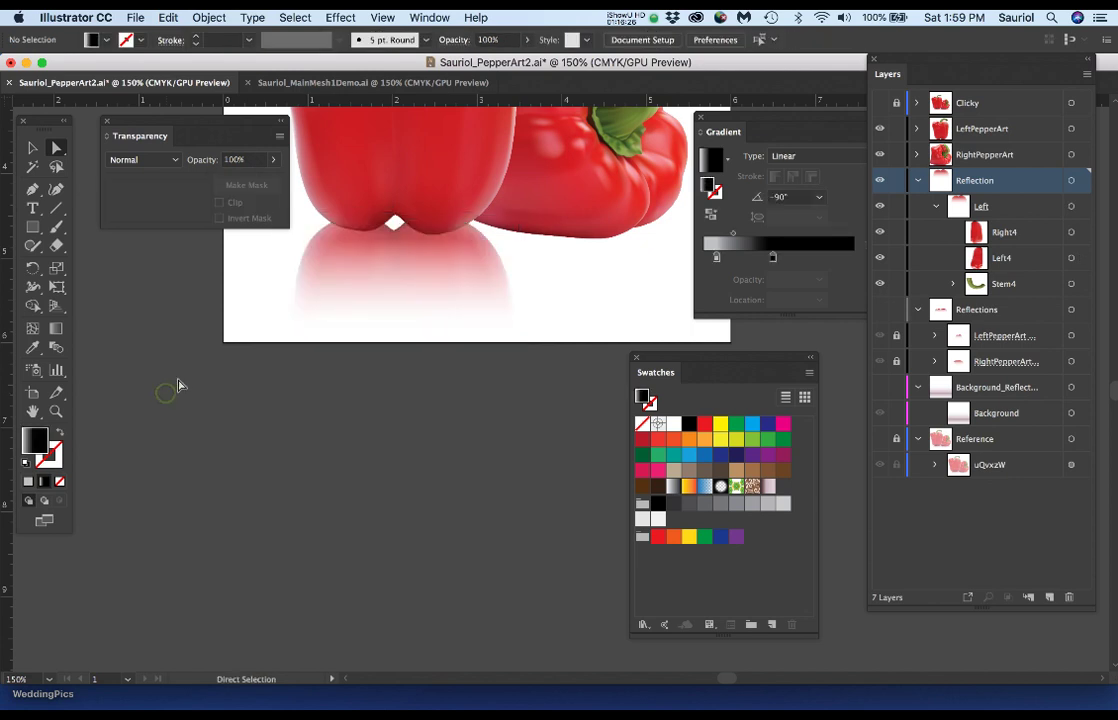
Check the Left group's contents by targeting Left4 and toggling the visibility of Left4 and Right4 off and on.
{"action": "key", "text": "super+minus"}
{"action": "key", "text": "super+minus"}
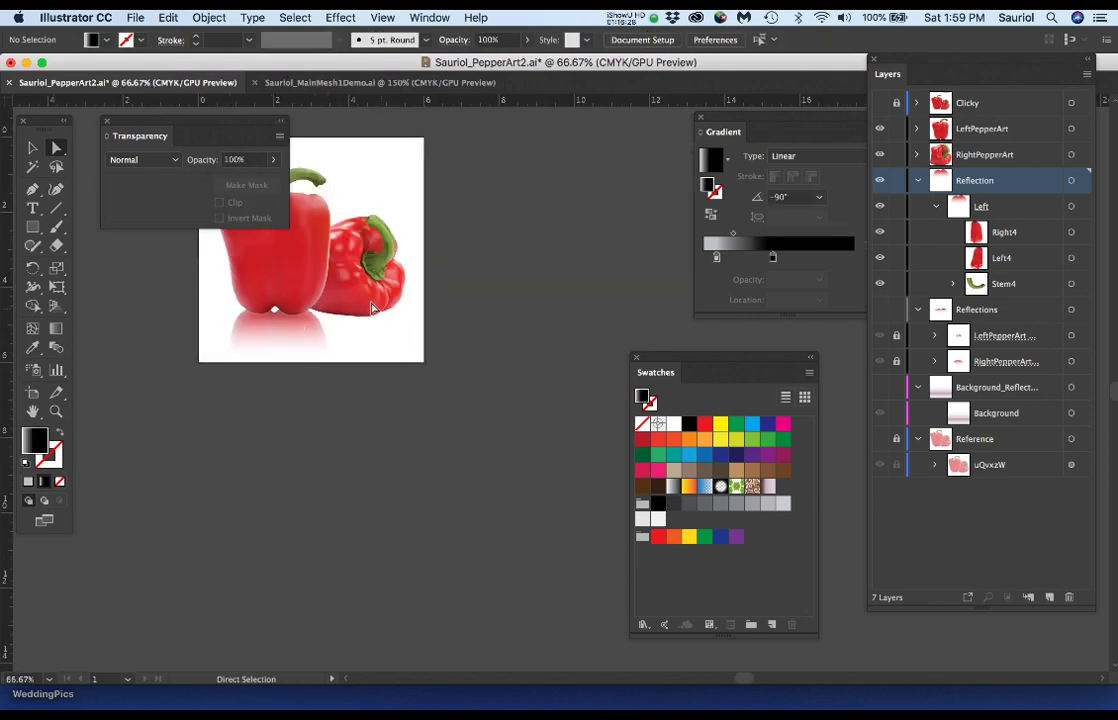
{"action": "left_click_drag", "start_coordinate": [454, 348], "coordinate": [521, 378]}
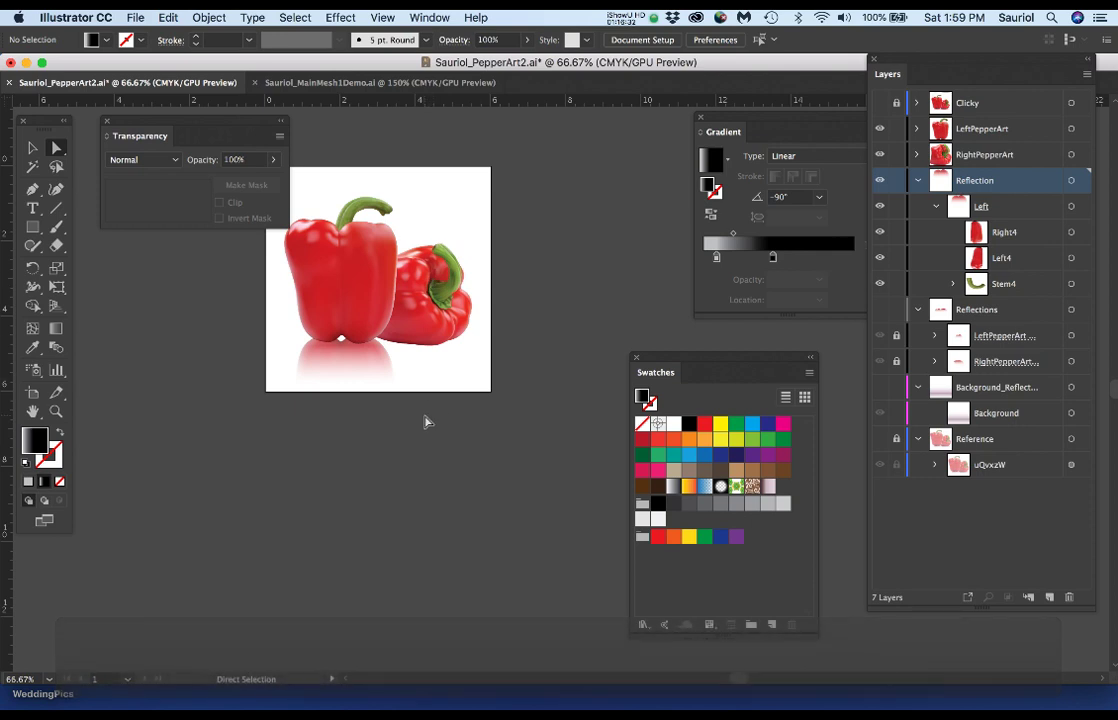
{"action": "scroll", "coordinate": [424, 369], "scroll_direction": "up", "scroll_amount": 1}
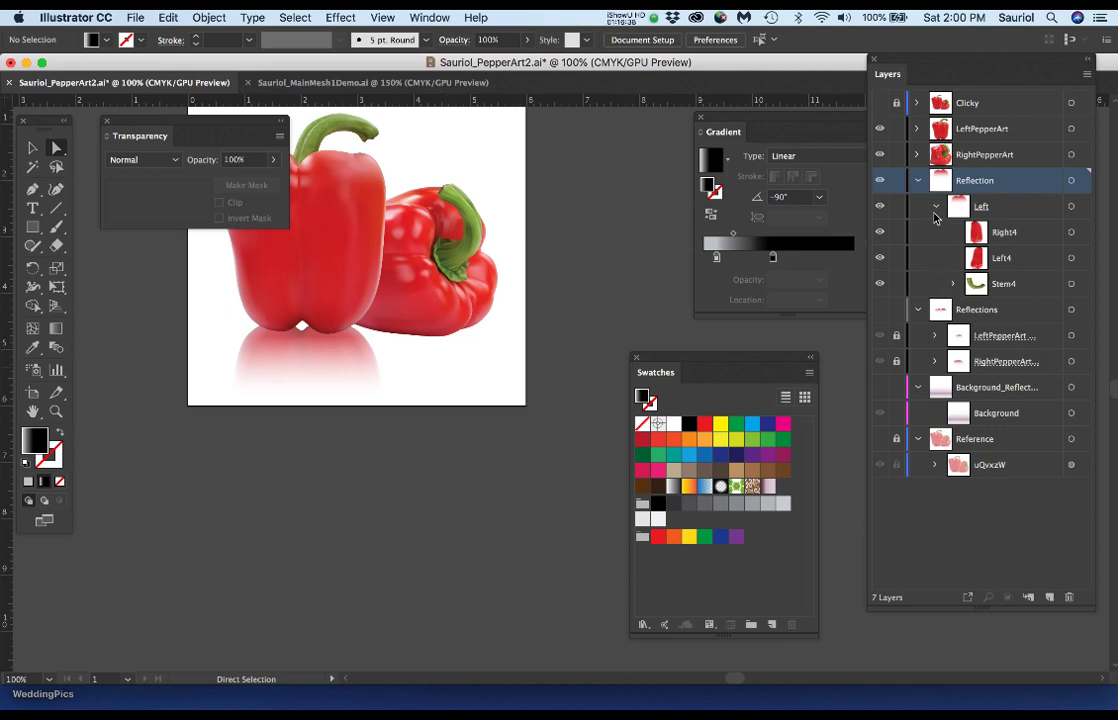
{"action": "left_click", "coordinate": [936, 208]}
{"action": "left_click", "coordinate": [936, 208]}
{"action": "left_click", "coordinate": [1071, 258]}
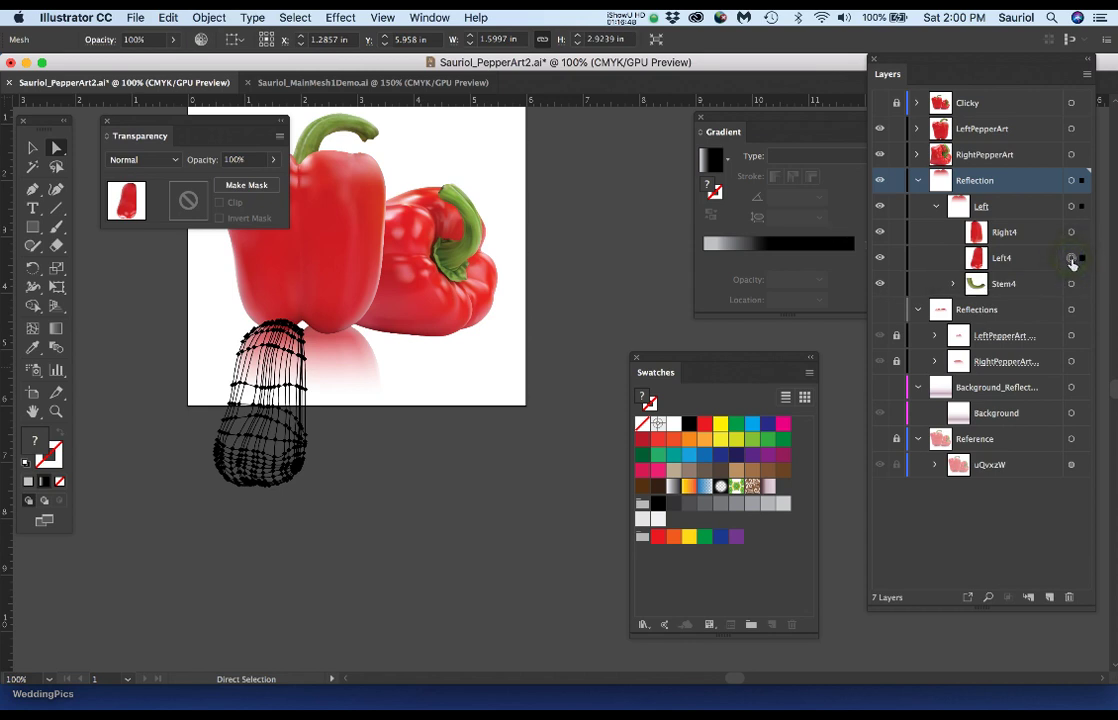
{"action": "left_click", "coordinate": [880, 258]}
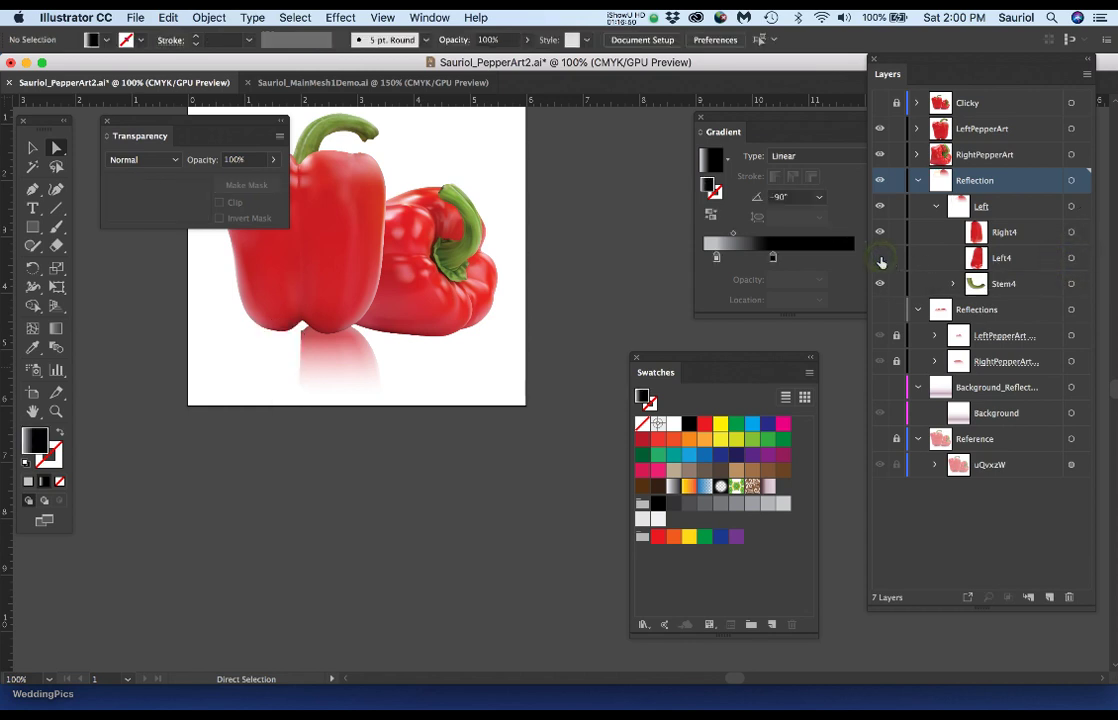
{"action": "left_click", "coordinate": [880, 259]}
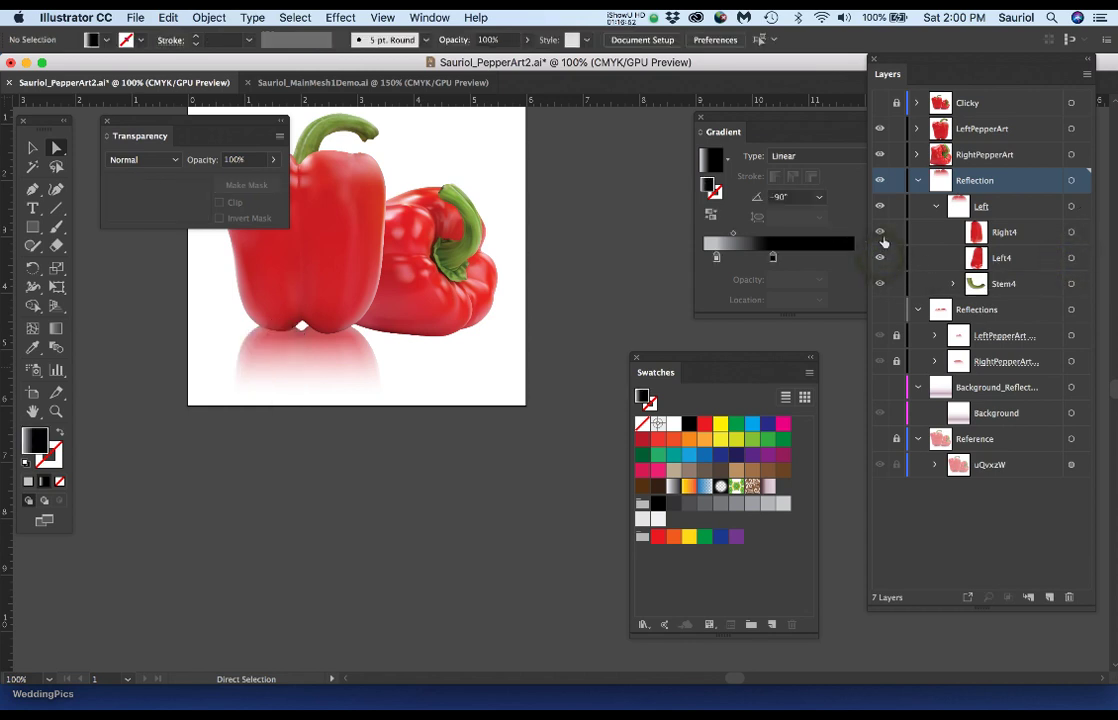
{"action": "left_click", "coordinate": [881, 233]}
{"action": "left_click", "coordinate": [881, 233]}
Target and deselect Stem4 in the Left group, and undo the last move of the masked reflection.
{"action": "left_click", "coordinate": [1071, 284]}
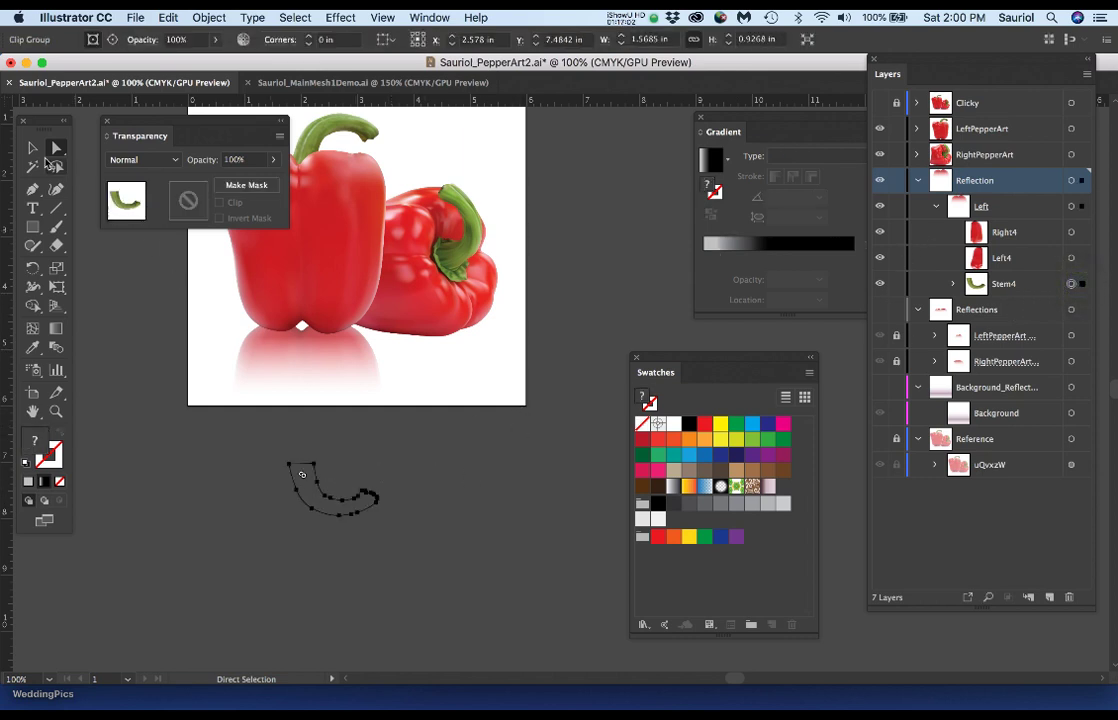
{"action": "left_click", "coordinate": [137, 453]}
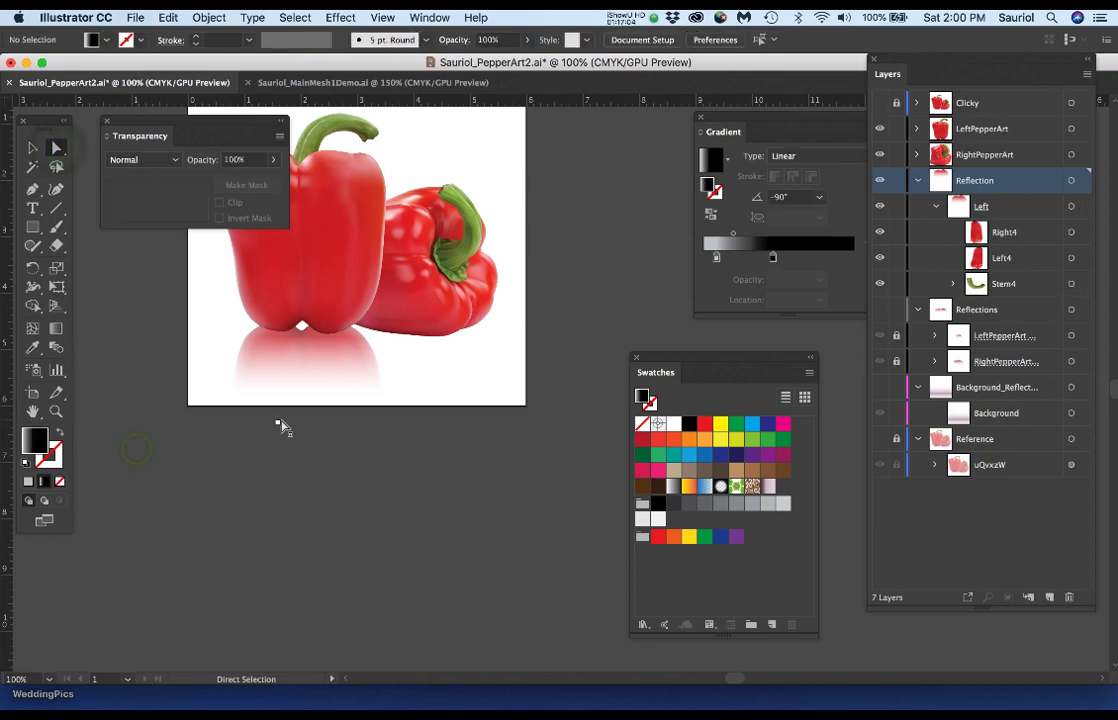
{"action": "key", "text": "super+z"}
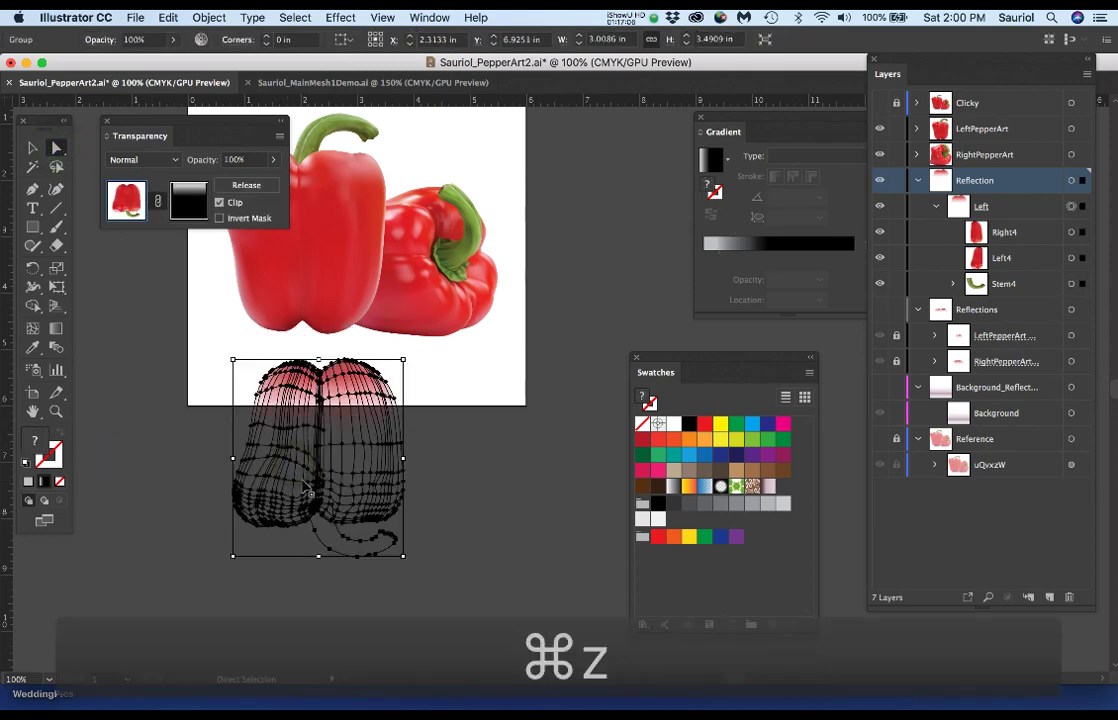
{"action": "scroll", "coordinate": [459, 512], "scroll_direction": "up", "scroll_amount": 2}
{"action": "scroll", "coordinate": [459, 512], "scroll_direction": "left", "scroll_amount": 1}
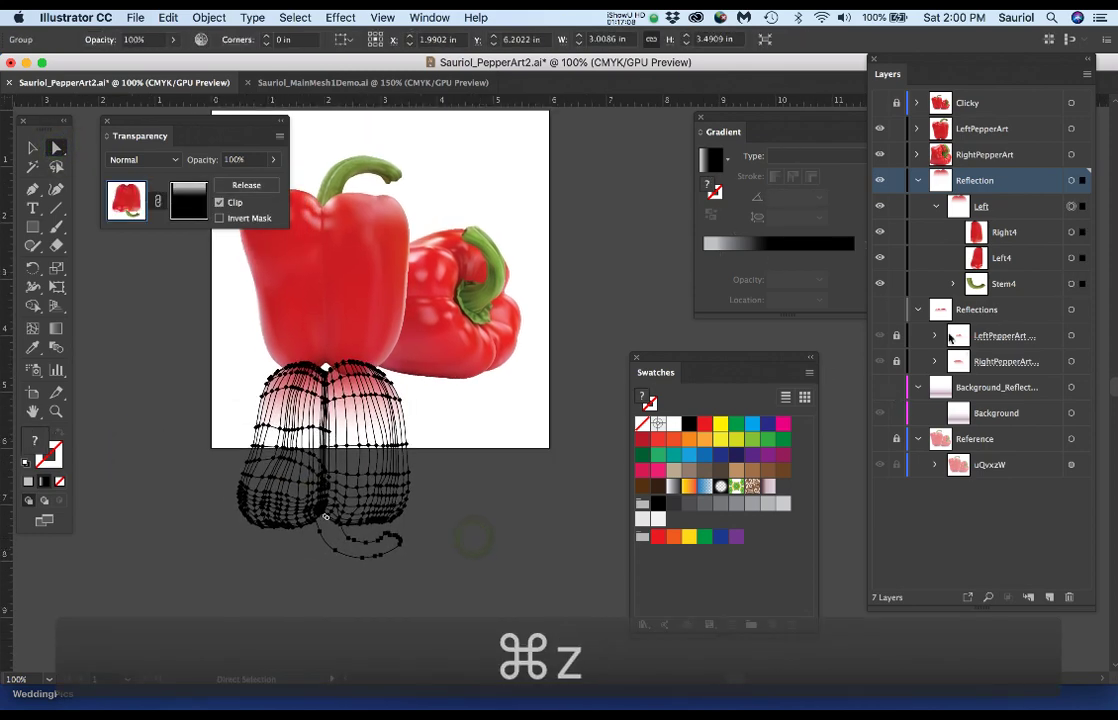
Hide the Reflection layer, show the Reflections and background layers, and move the Transparency controls off the artboard.
{"action": "left_click", "coordinate": [879, 180]}
{"action": "left_click", "coordinate": [879, 309]}
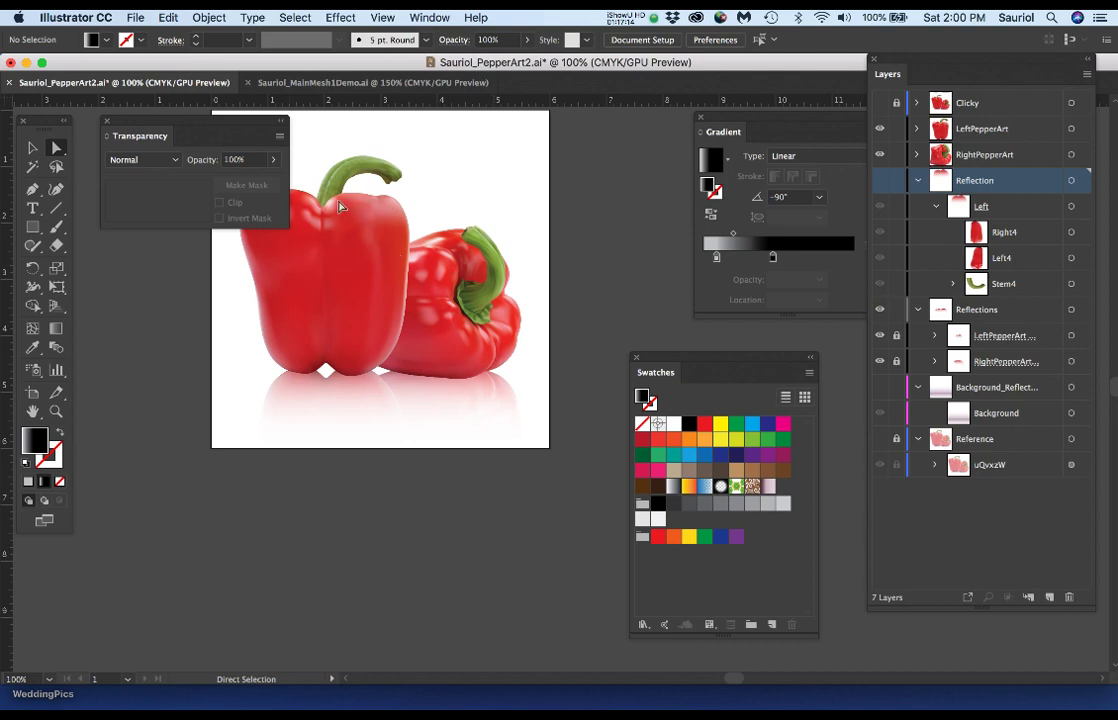
{"action": "left_click_drag", "start_coordinate": [156, 122], "coordinate": [240, 522]}
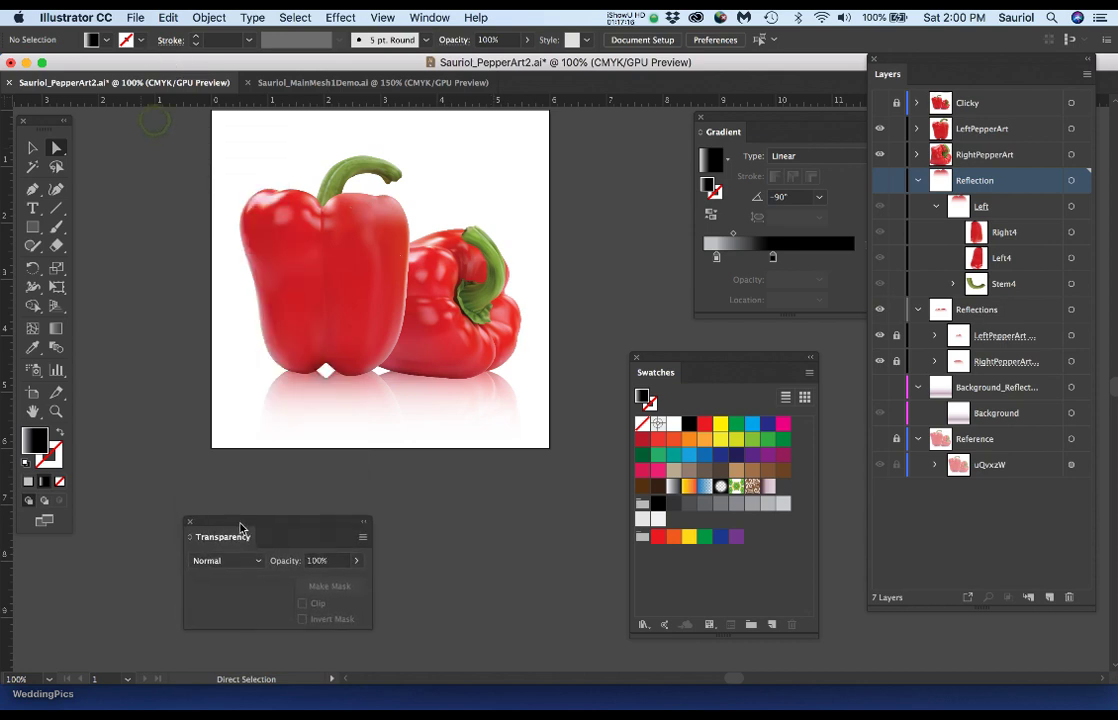
{"action": "left_click", "coordinate": [880, 389]}
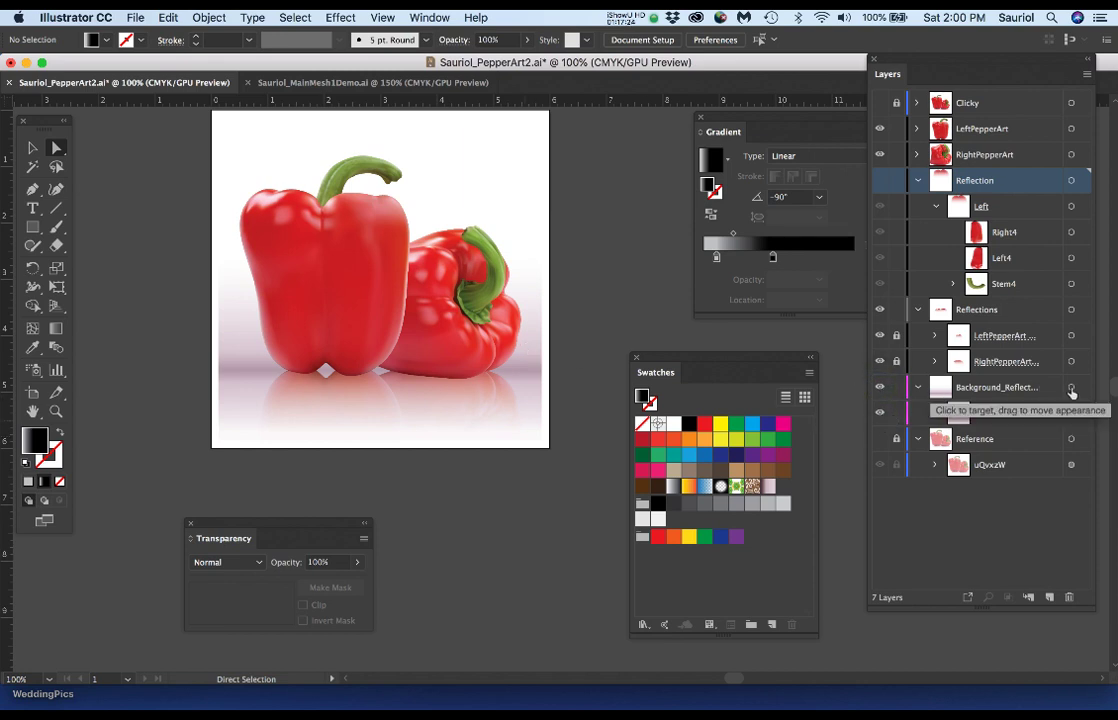
Select the Background rectangle, examine its linear gradient with the Gradient controls moved into clear view, and deselect it.
{"action": "left_click", "coordinate": [1073, 414]}
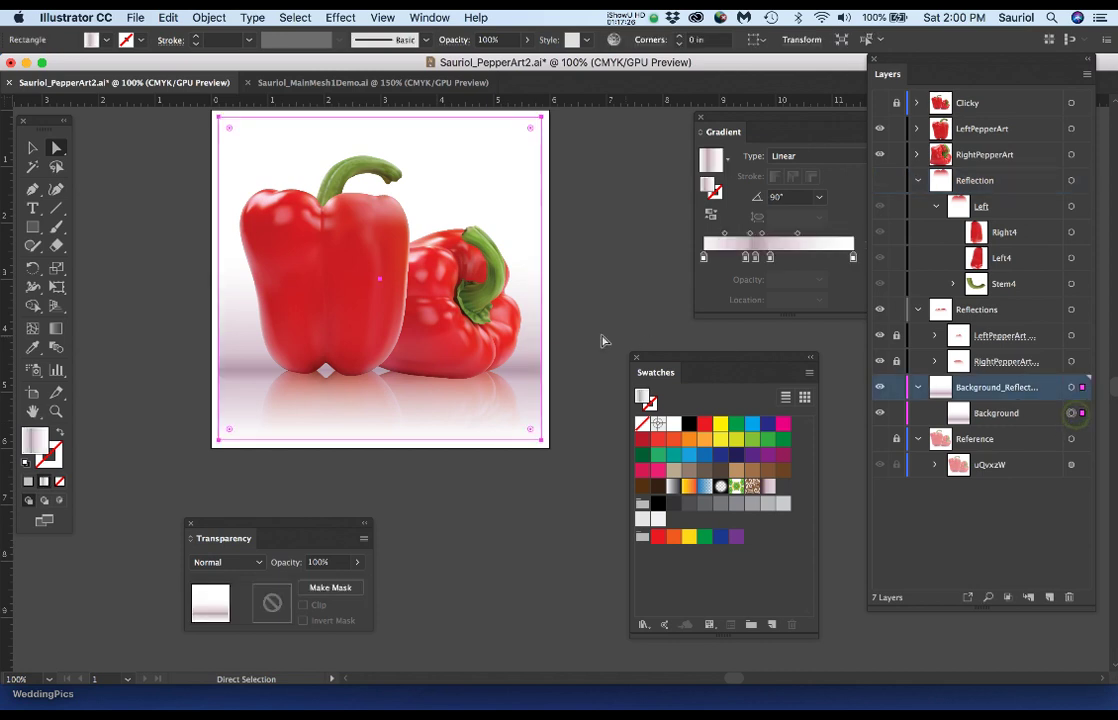
{"action": "key", "text": "g"}
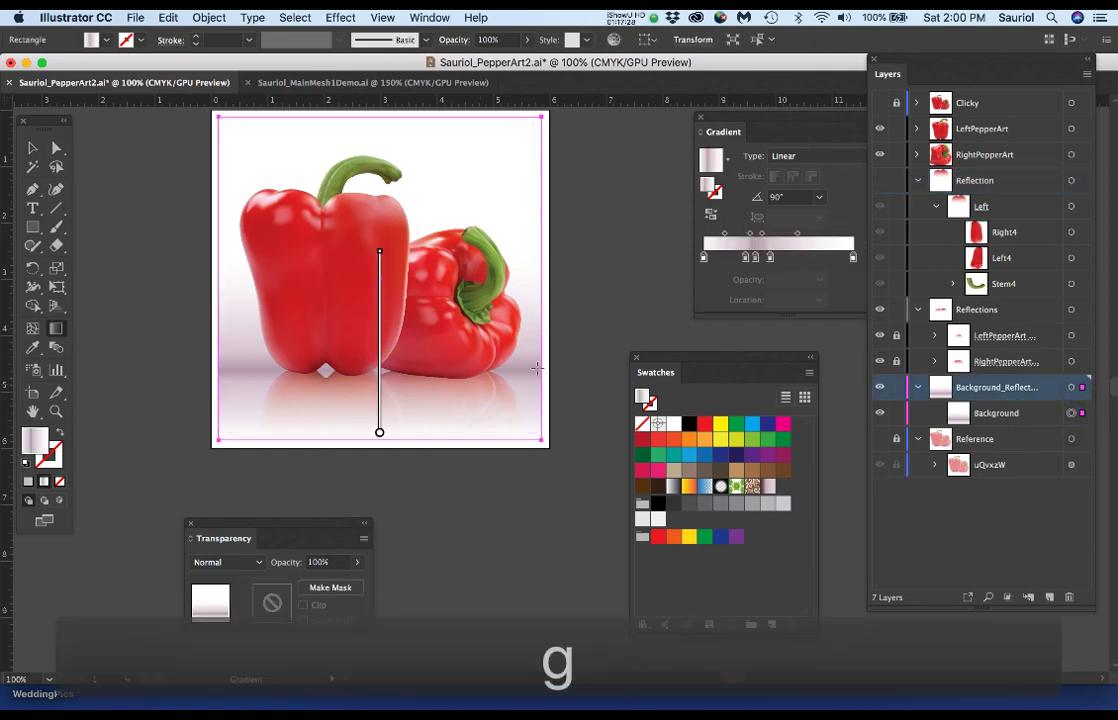
{"action": "left_click_drag", "start_coordinate": [737, 122], "coordinate": [657, 146]}
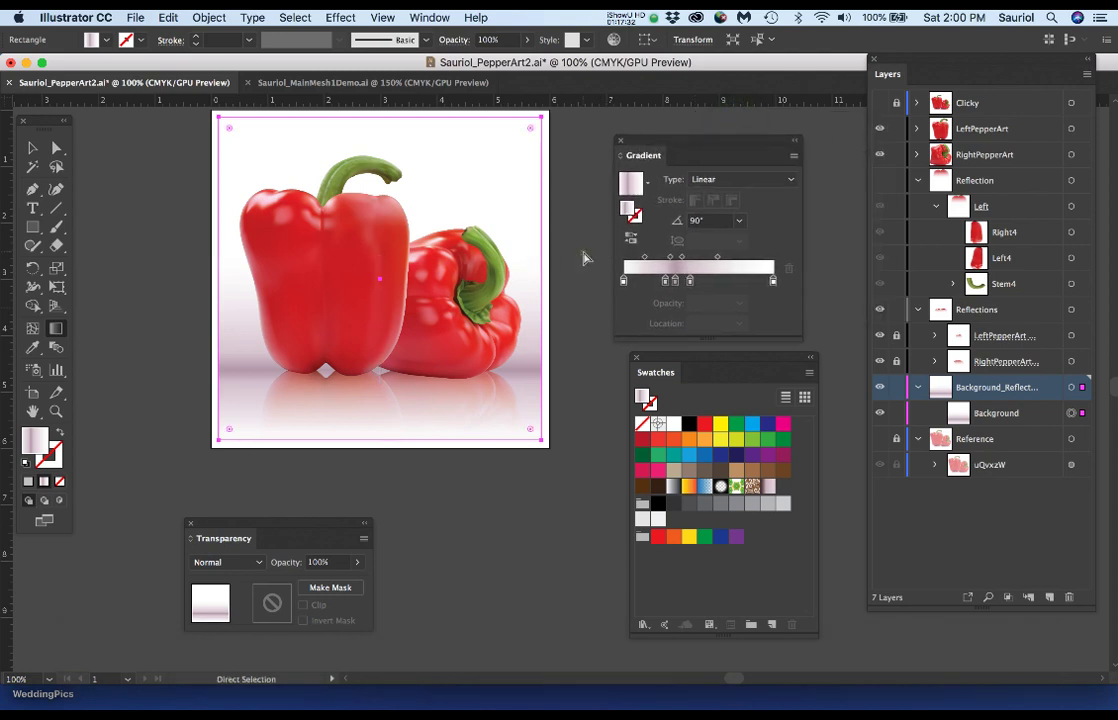
{"action": "left_click", "coordinate": [583, 253]}
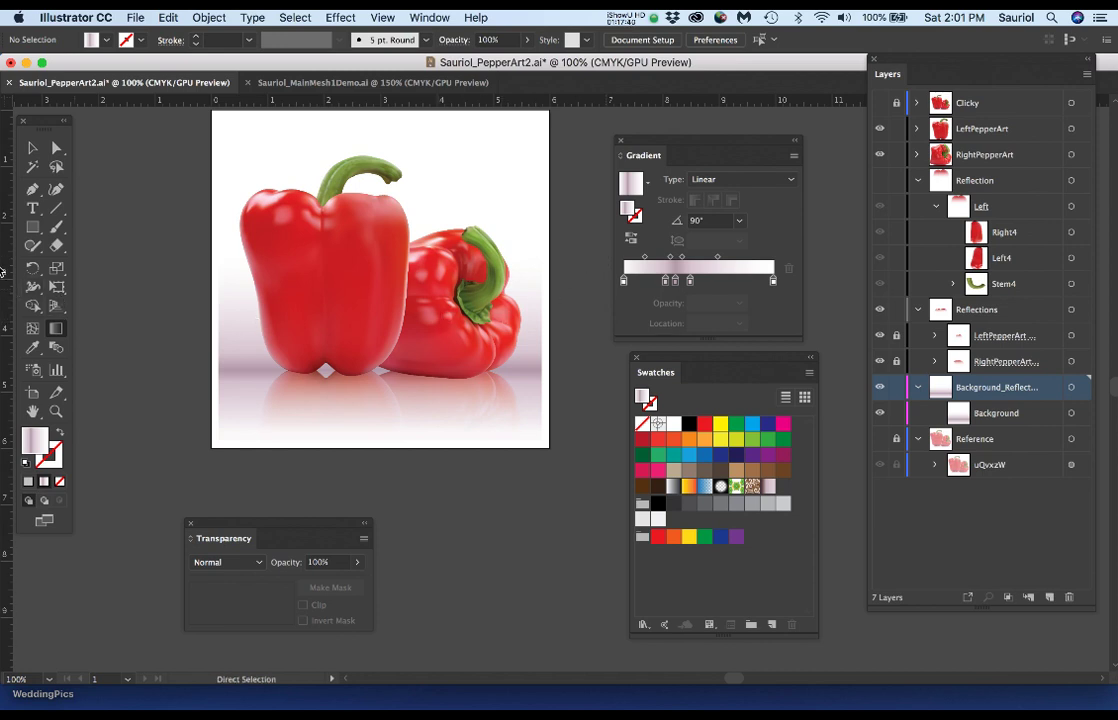
Switch to Acrobat Pro DC, open GradientMeshHandout, skim its first page, and close the handout.
{"action": "mouse_move", "coordinate": [8, 272]}
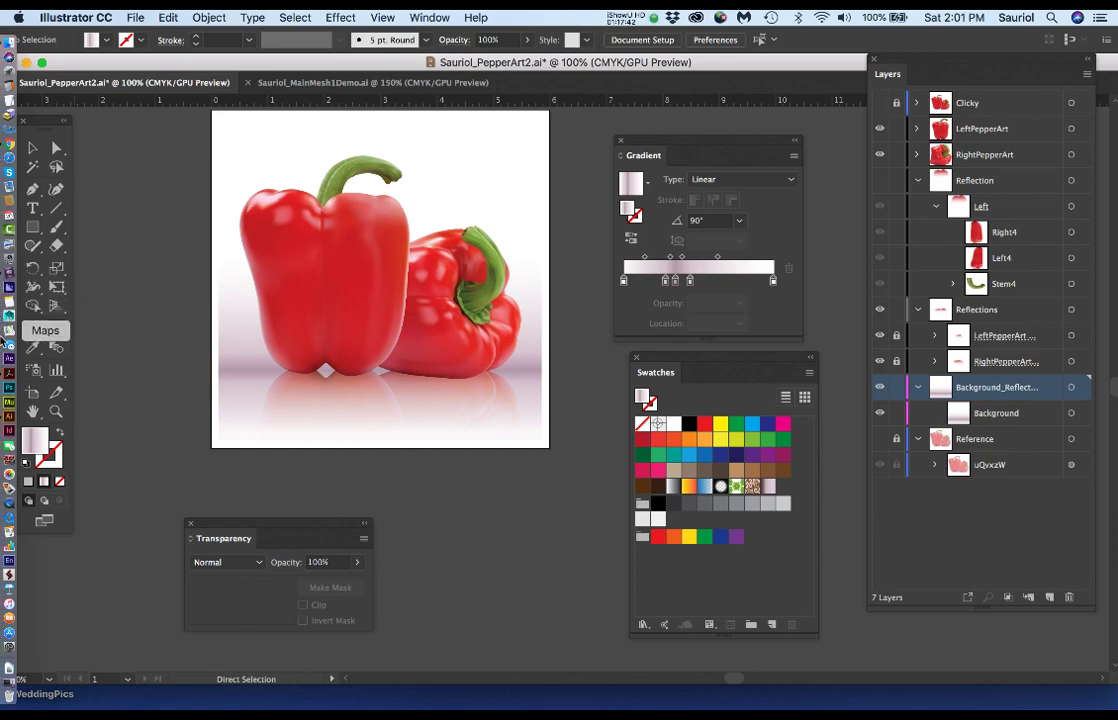
{"action": "left_click", "coordinate": [55, 362]}
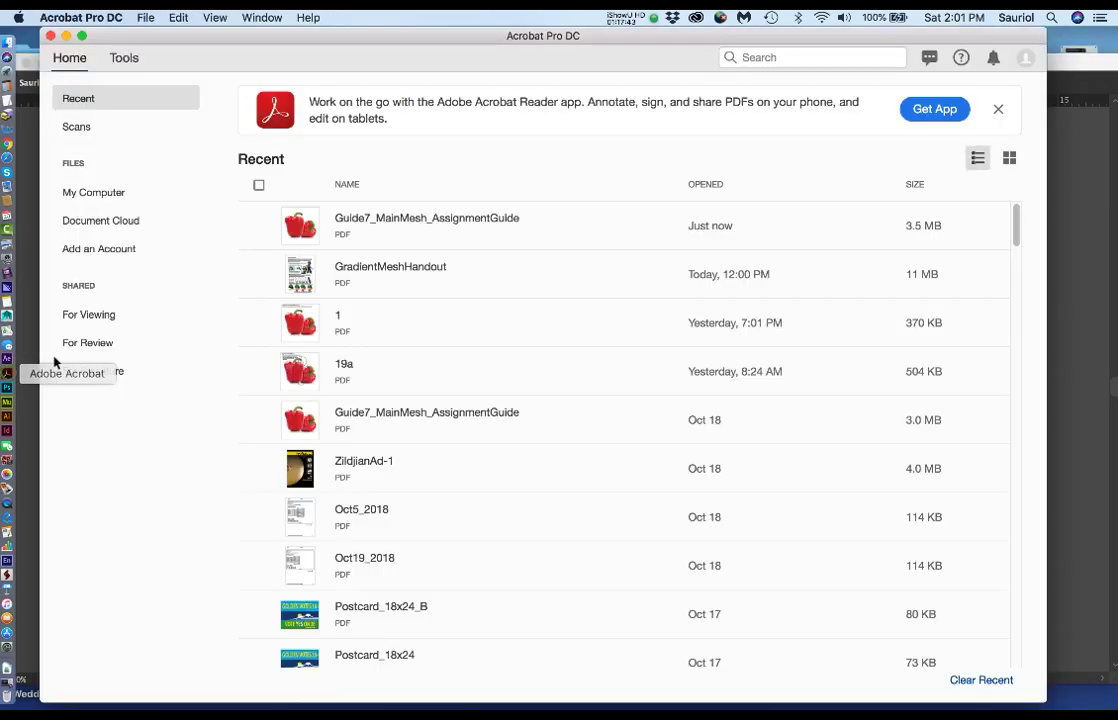
{"action": "left_click", "coordinate": [377, 270]}
{"action": "scroll", "coordinate": [411, 355], "scroll_direction": "down", "scroll_amount": 3}
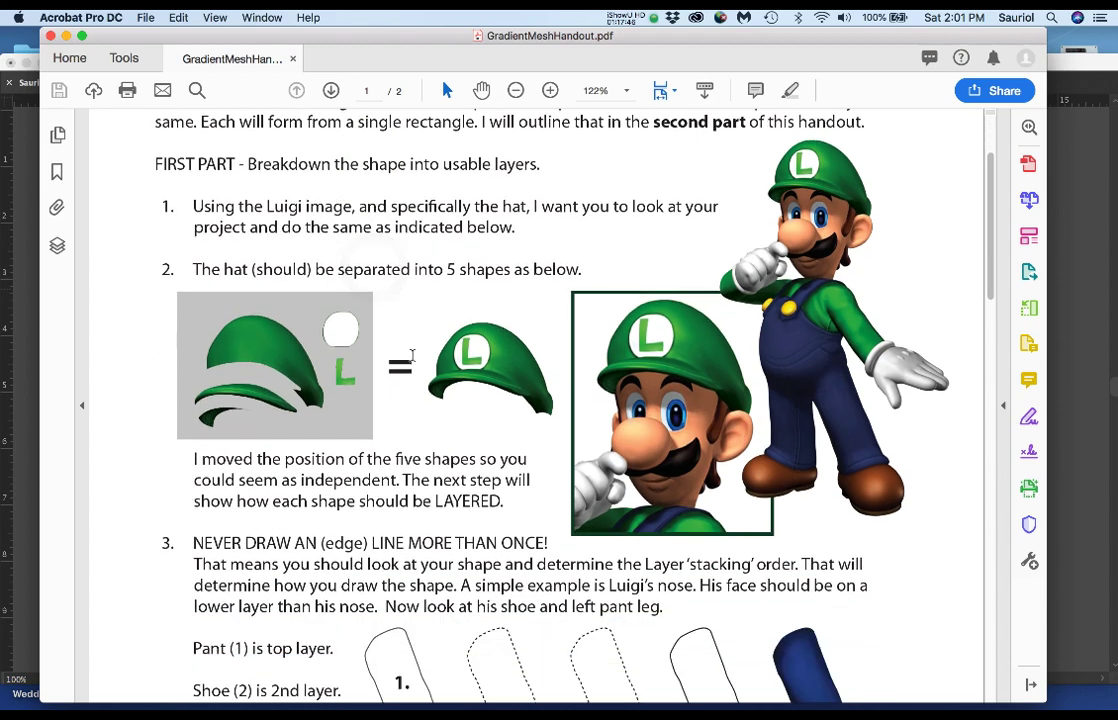
{"action": "scroll", "coordinate": [411, 355], "scroll_direction": "down", "scroll_amount": 10}
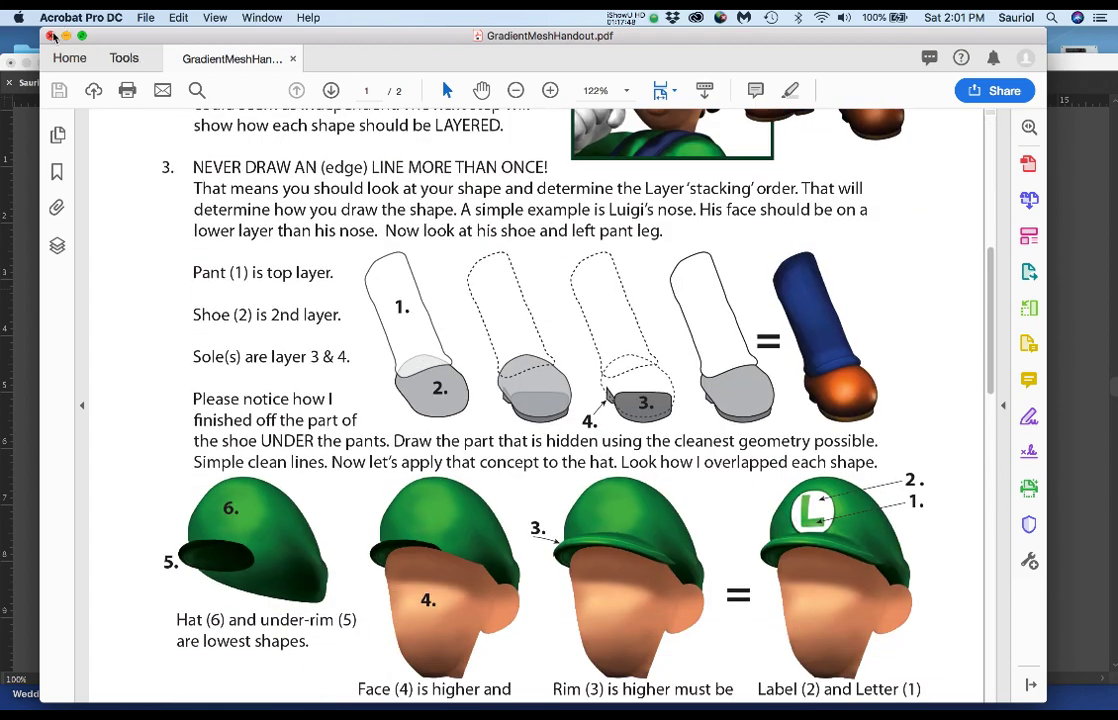
{"action": "left_click", "coordinate": [52, 36]}
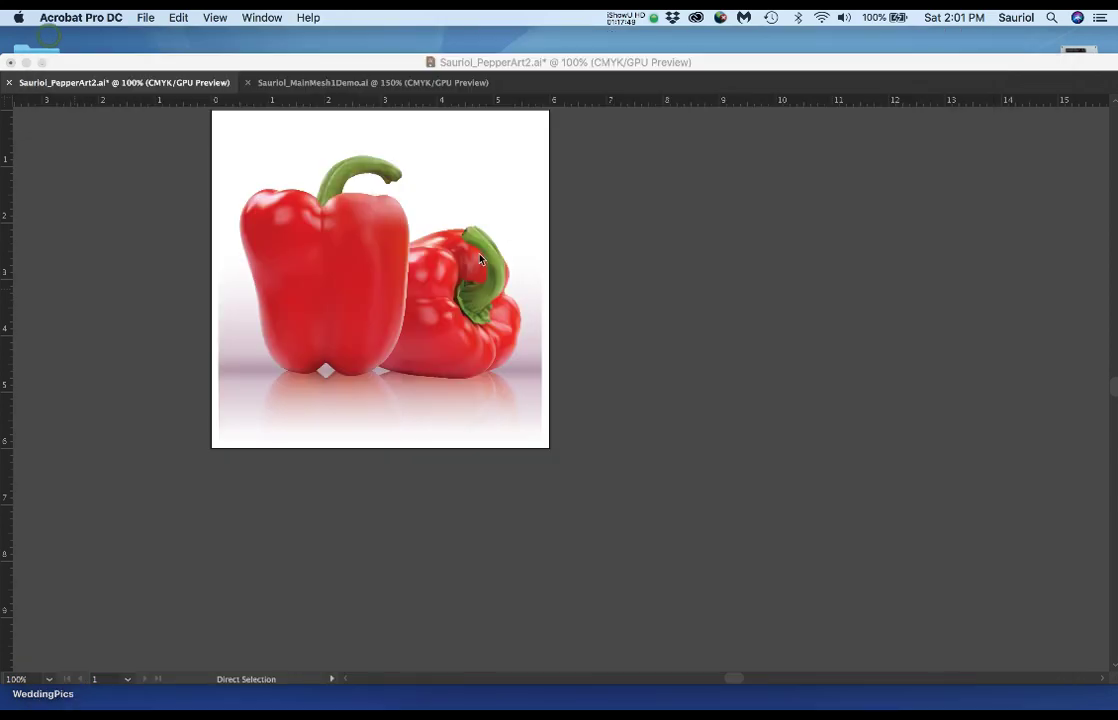
Return to Illustrator and view the pepper artwork at 150% with the whole artboard visible.
{"action": "left_click", "coordinate": [578, 70]}
{"action": "key", "text": "g"}
{"action": "scroll", "coordinate": [395, 273], "scroll_direction": "up", "scroll_amount": 1}
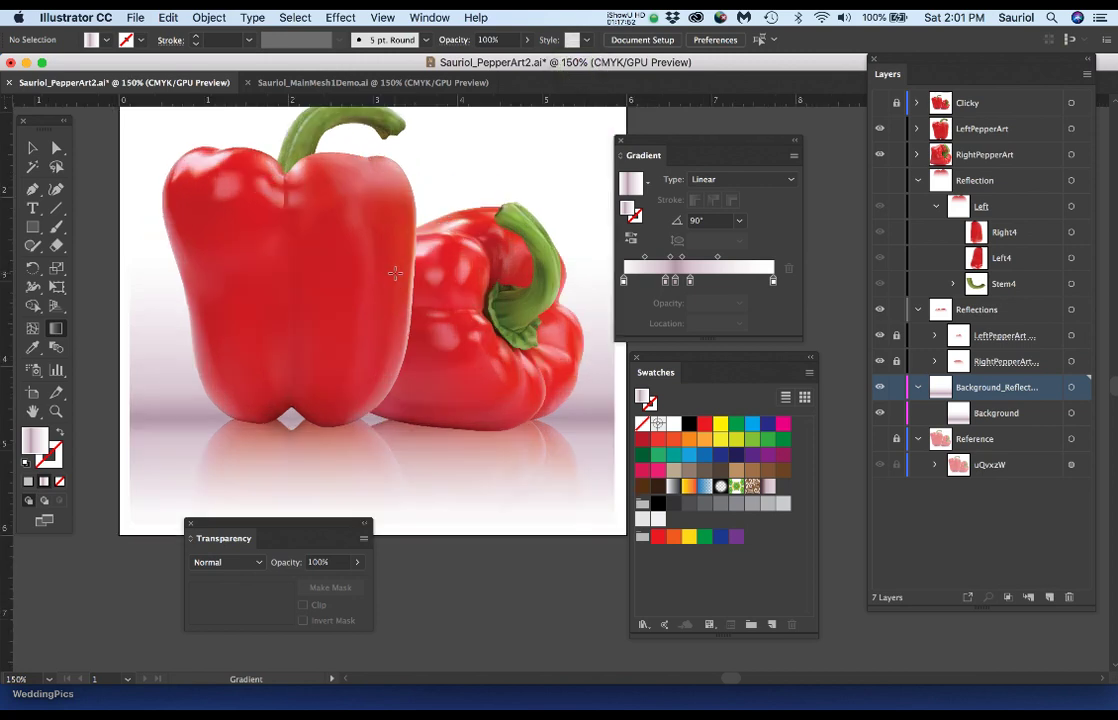
{"action": "left_click_drag", "start_coordinate": [395, 287], "coordinate": [386, 404]}
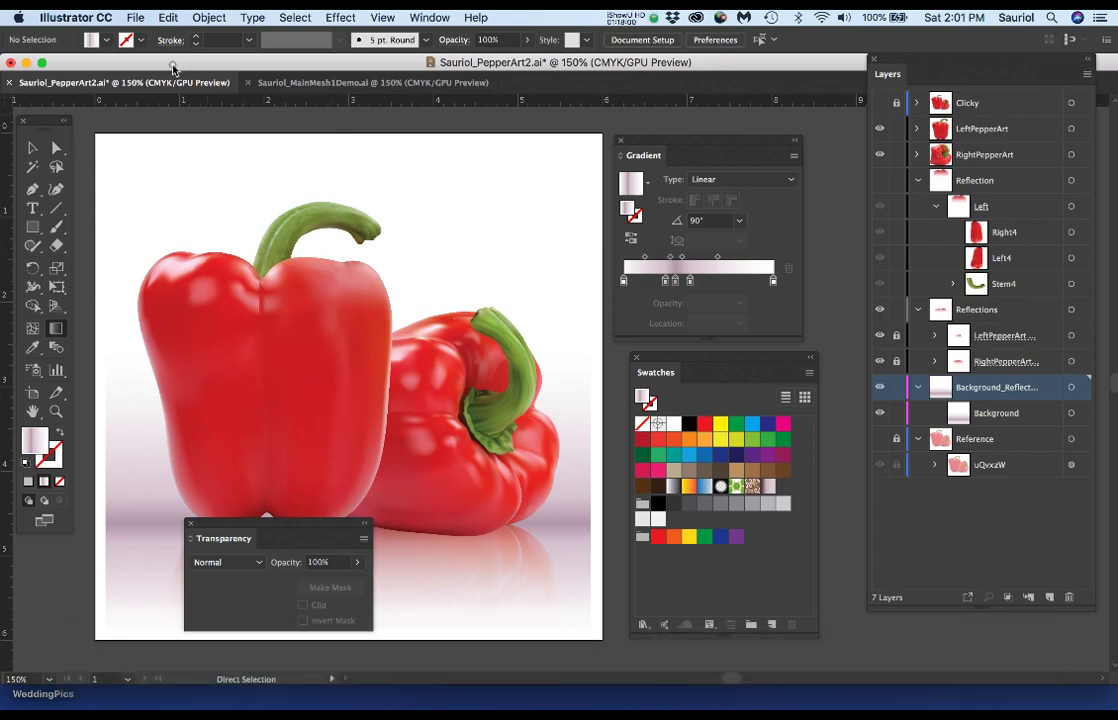
Move the Illustrator document window aside, switch to Acrobat Pro DC, and open the most recently opened Guide7_MainMesh_AssignmentGuide.
{"action": "left_click_drag", "start_coordinate": [158, 61], "coordinate": [400, 150]}
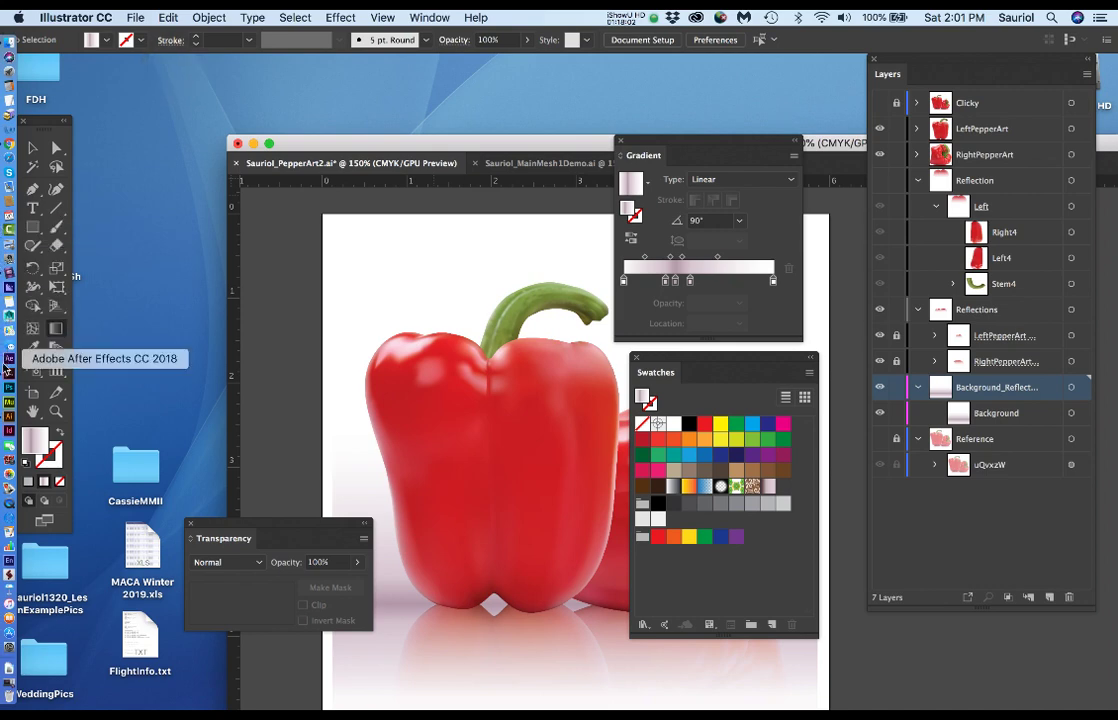
{"action": "key", "text": "Tab"}
{"action": "left_click", "coordinate": [8, 375]}
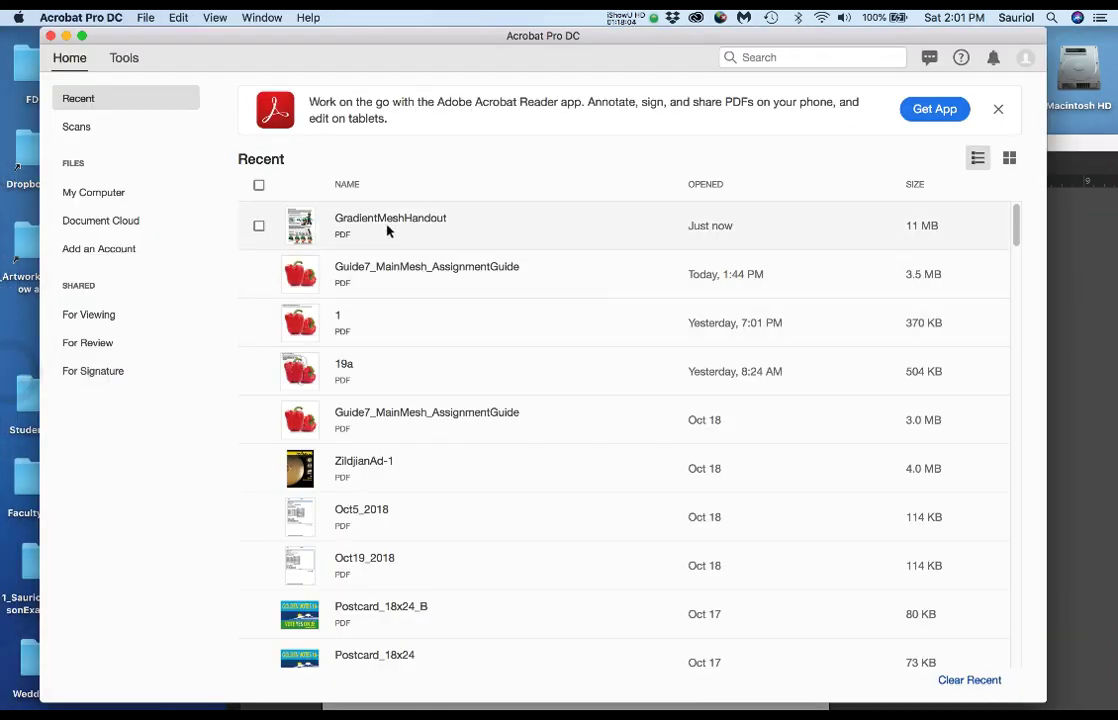
{"action": "double_click", "coordinate": [385, 271]}
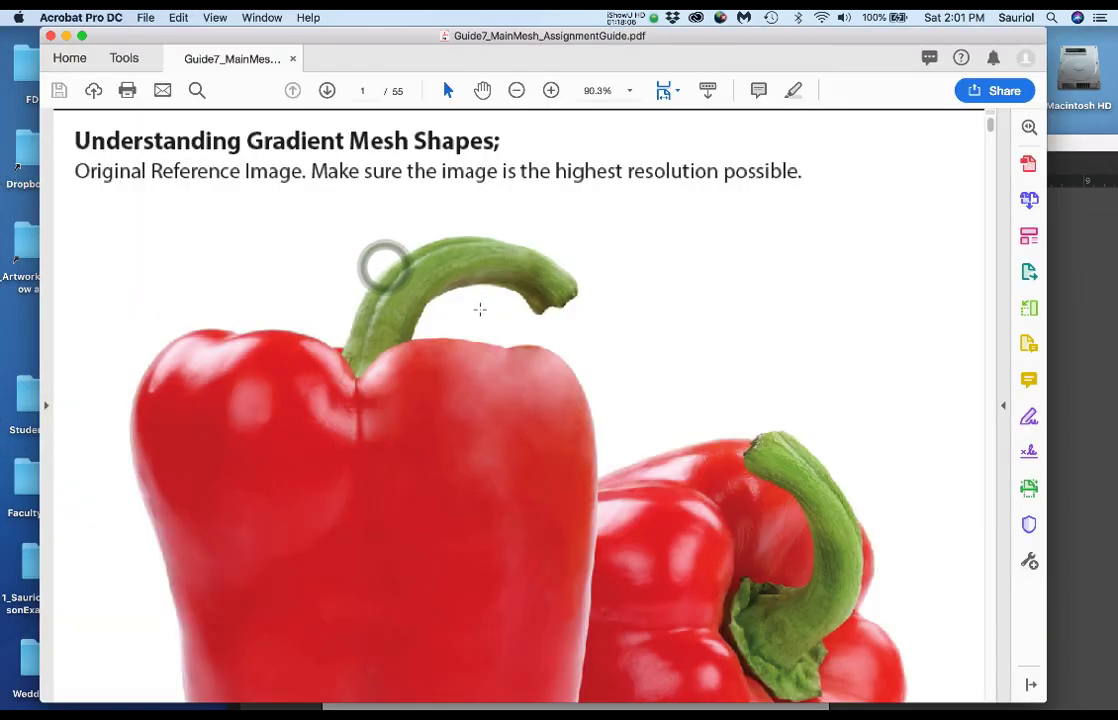
Reduce the assignment guide's view to 50% and page forward from its first page to page 13, skimming the mesh shape steps.
{"action": "scroll", "coordinate": [372, 247], "scroll_direction": "down", "scroll_amount": 3}
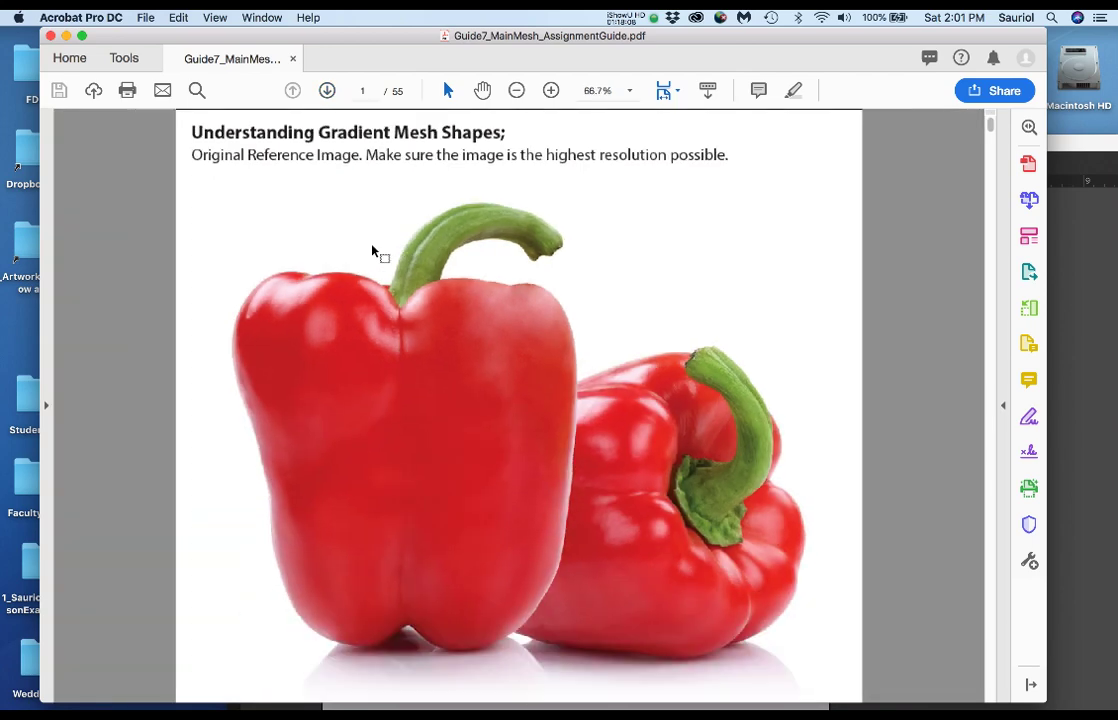
{"action": "scroll", "coordinate": [372, 250], "scroll_direction": "down", "scroll_amount": 1}
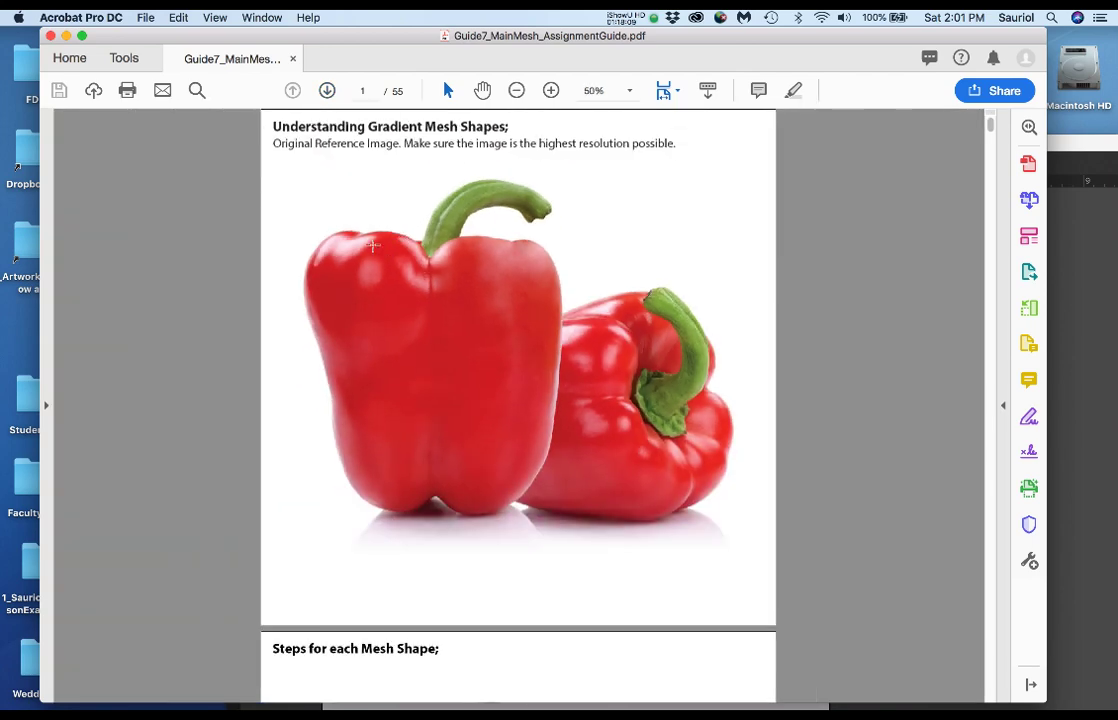
{"action": "left_click", "coordinate": [327, 90]}
{"action": "left_click", "coordinate": [327, 90]}
{"action": "left_click", "coordinate": [327, 90]}
{"action": "left_click", "coordinate": [327, 90]}
{"action": "left_click", "coordinate": [327, 90]}
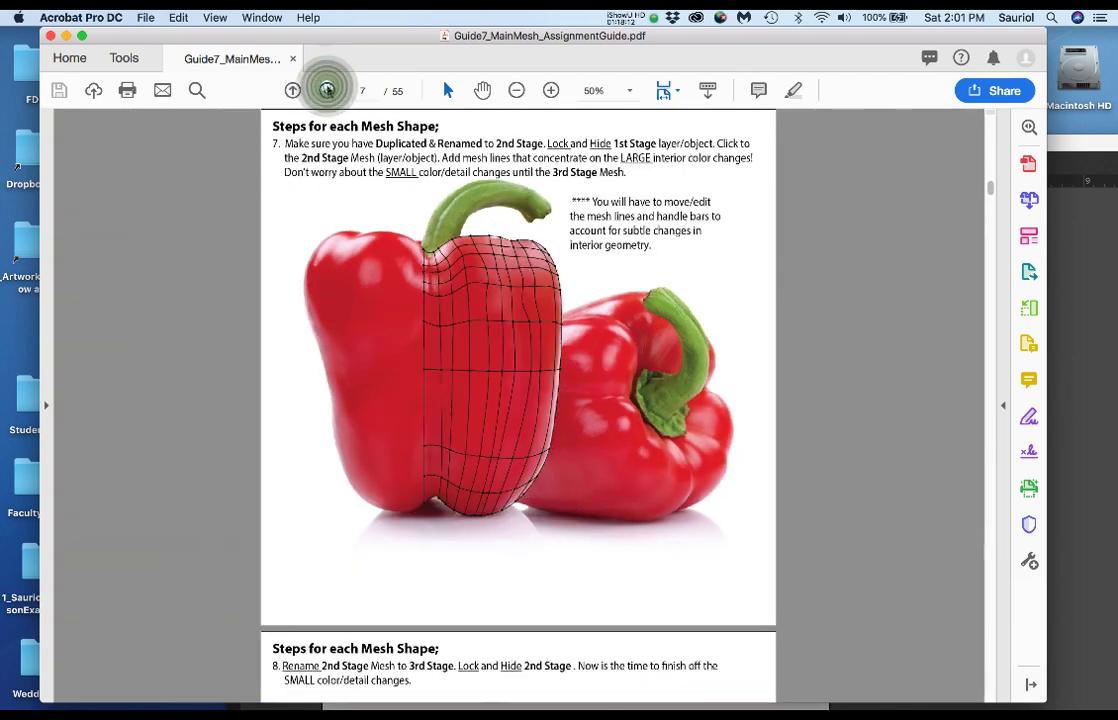
{"action": "left_click", "coordinate": [327, 90]}
{"action": "left_click", "coordinate": [327, 90]}
{"action": "left_click", "coordinate": [327, 90]}
{"action": "left_click", "coordinate": [327, 90]}
{"action": "left_click", "coordinate": [327, 90]}
{"action": "left_click", "coordinate": [327, 90]}
{"action": "left_click", "coordinate": [327, 90]}
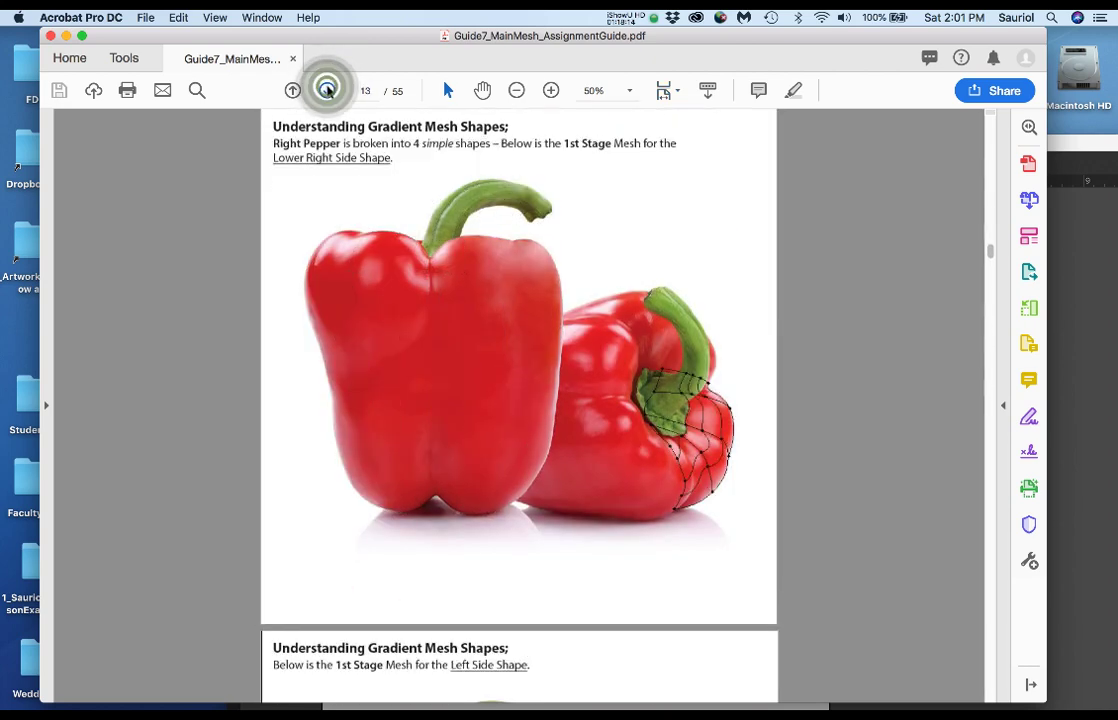
Go back to page 9 of the guide, examine the starting rectangle angles for the other 7 mesh shapes, and close the guide.
{"action": "left_click", "coordinate": [293, 90]}
{"action": "left_click", "coordinate": [293, 90]}
{"action": "left_click", "coordinate": [293, 90]}
{"action": "left_click", "coordinate": [293, 90]}
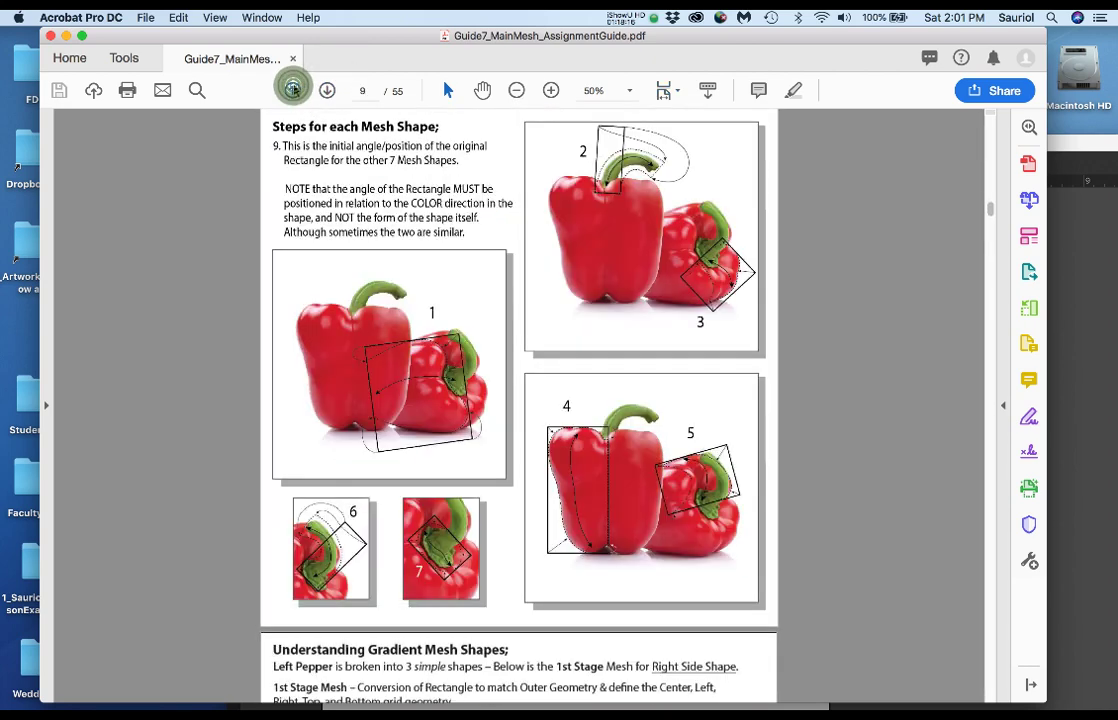
{"action": "left_click", "coordinate": [293, 90]}
{"action": "left_click", "coordinate": [327, 90]}
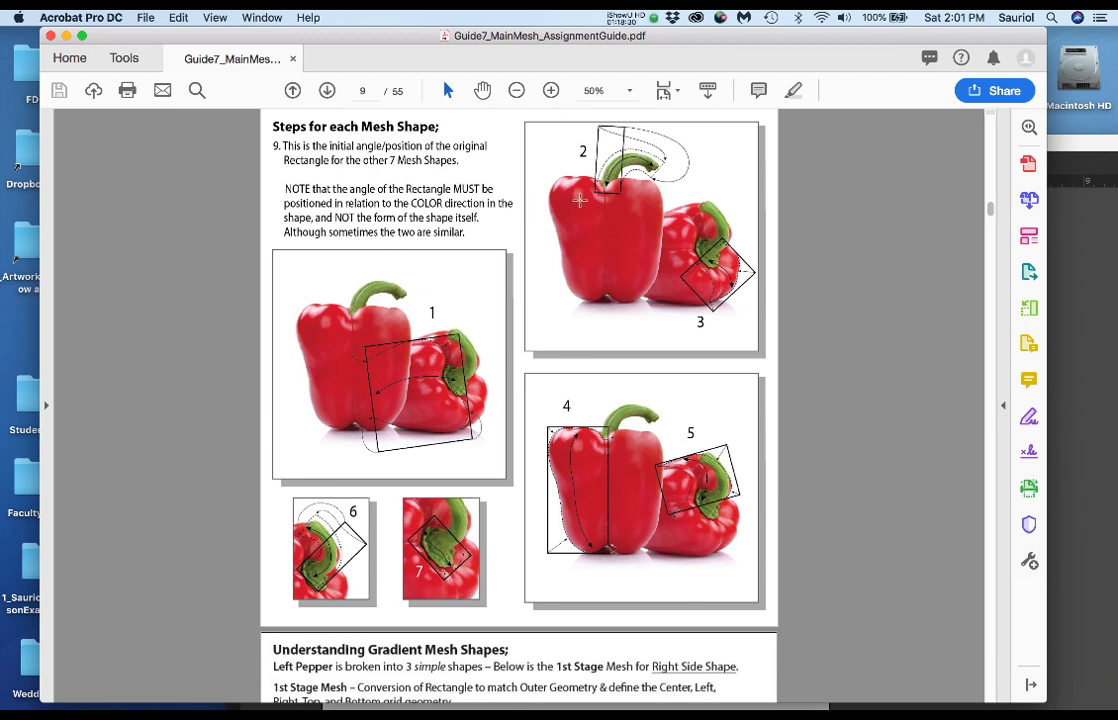
{"action": "left_click", "coordinate": [51, 37]}
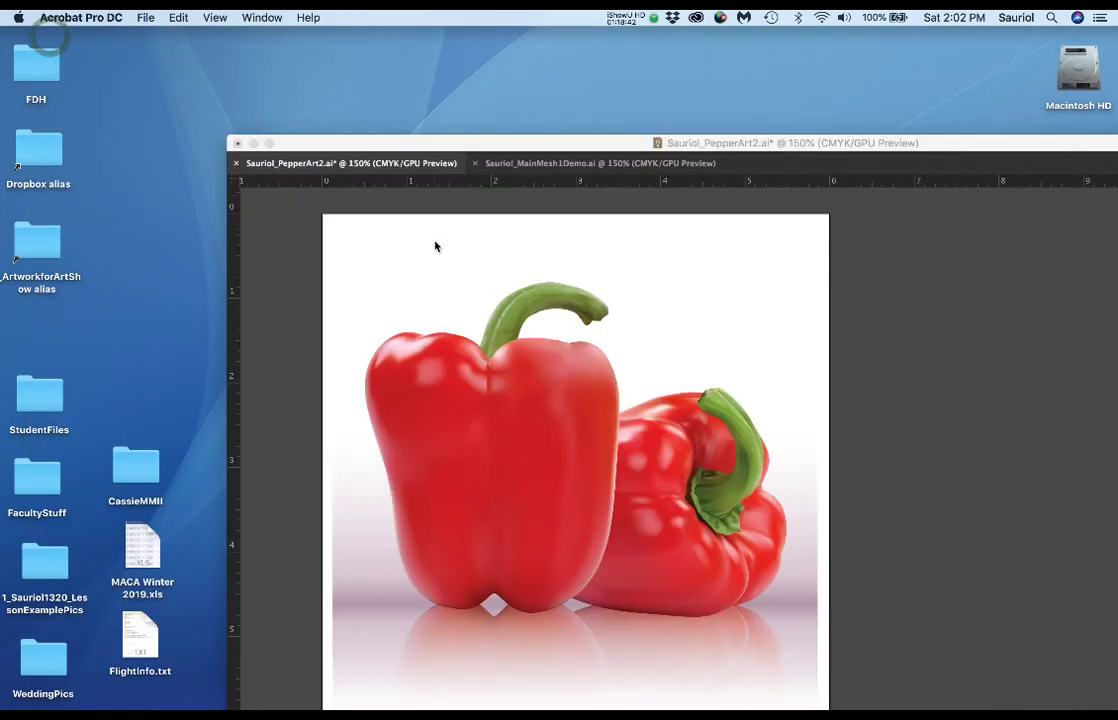
Switch to Finder, bring the 7_ Gradient Mesh folder window into view, and collapse its GradientMesh_Intro folder.
{"action": "left_click", "coordinate": [200, 270]}
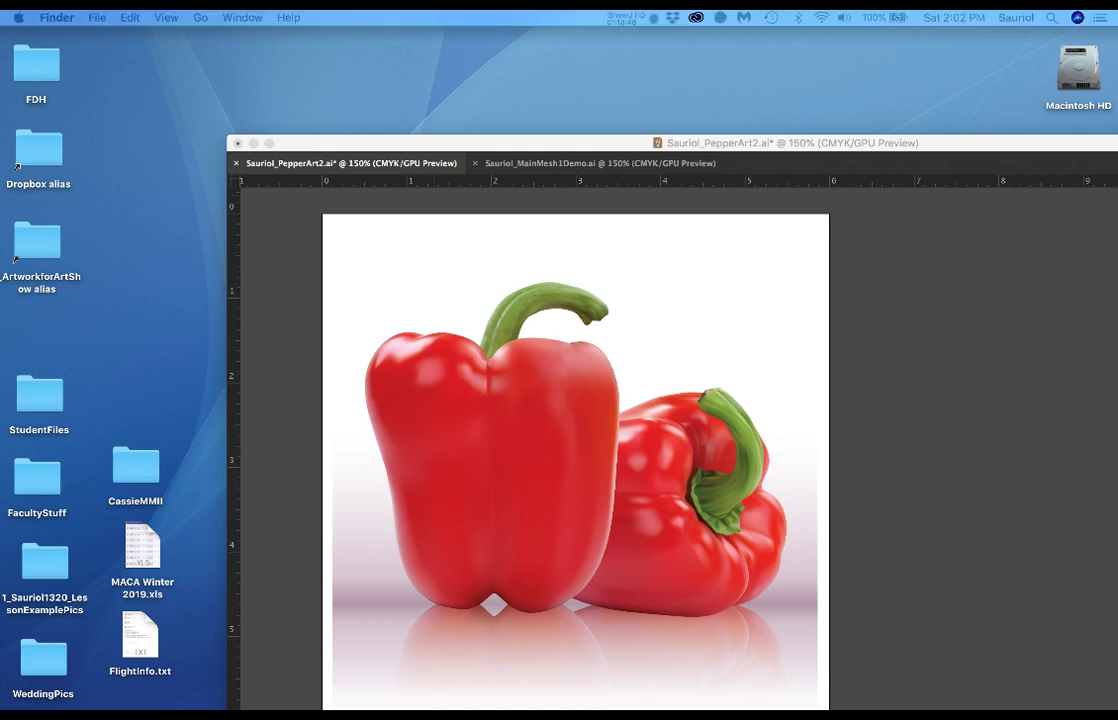
{"action": "left_click_drag", "start_coordinate": [1116, 120], "coordinate": [654, 27]}
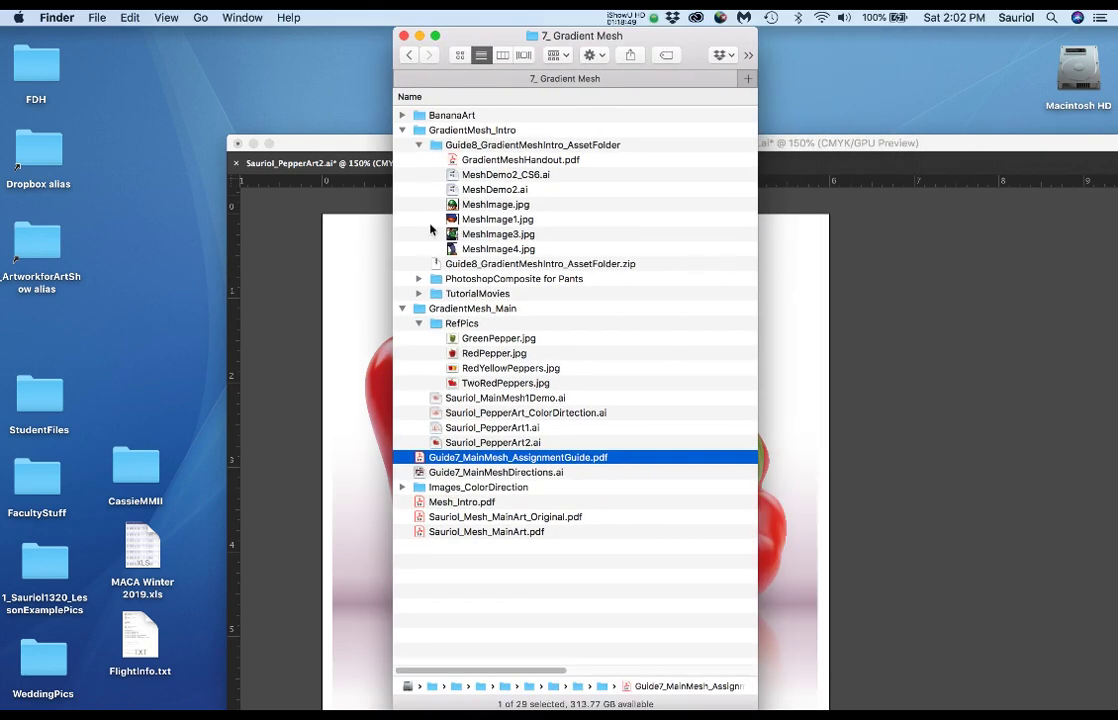
{"action": "left_click", "coordinate": [403, 130]}
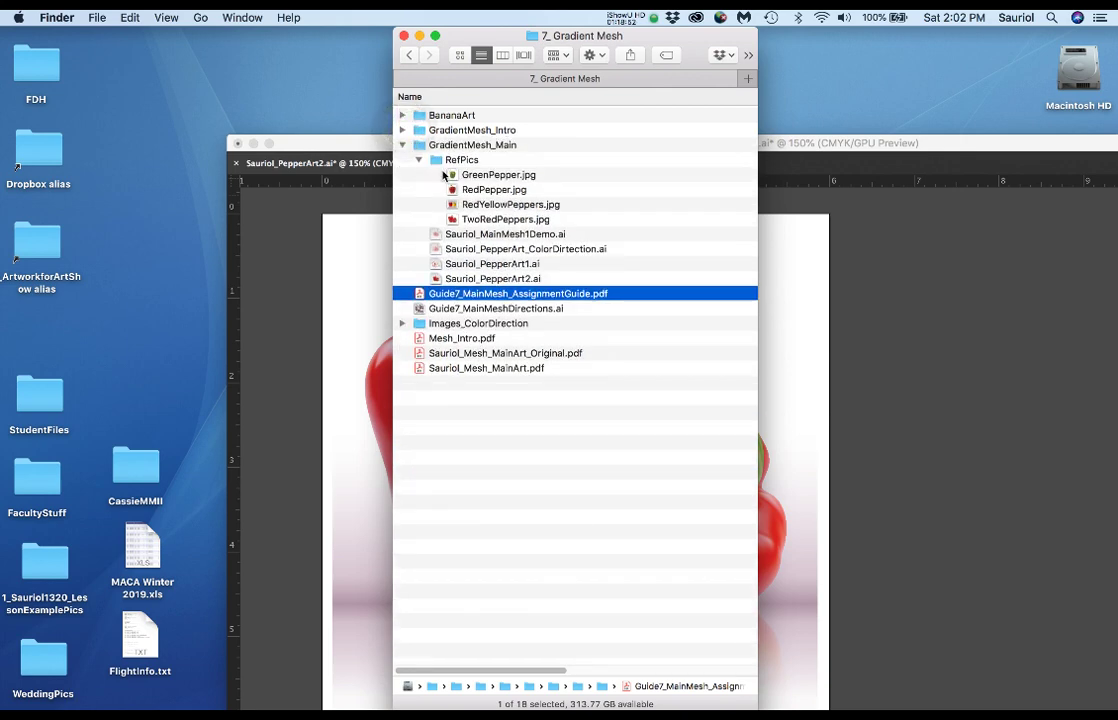
Preview GreenPepper.jpg, RedPepper.jpg and RedYellowPeppers.jpg in the RefPics folder, close the preview, and return to the pepper artwork in Illustrator.
{"action": "left_click", "coordinate": [457, 179]}
{"action": "key", "text": "space"}
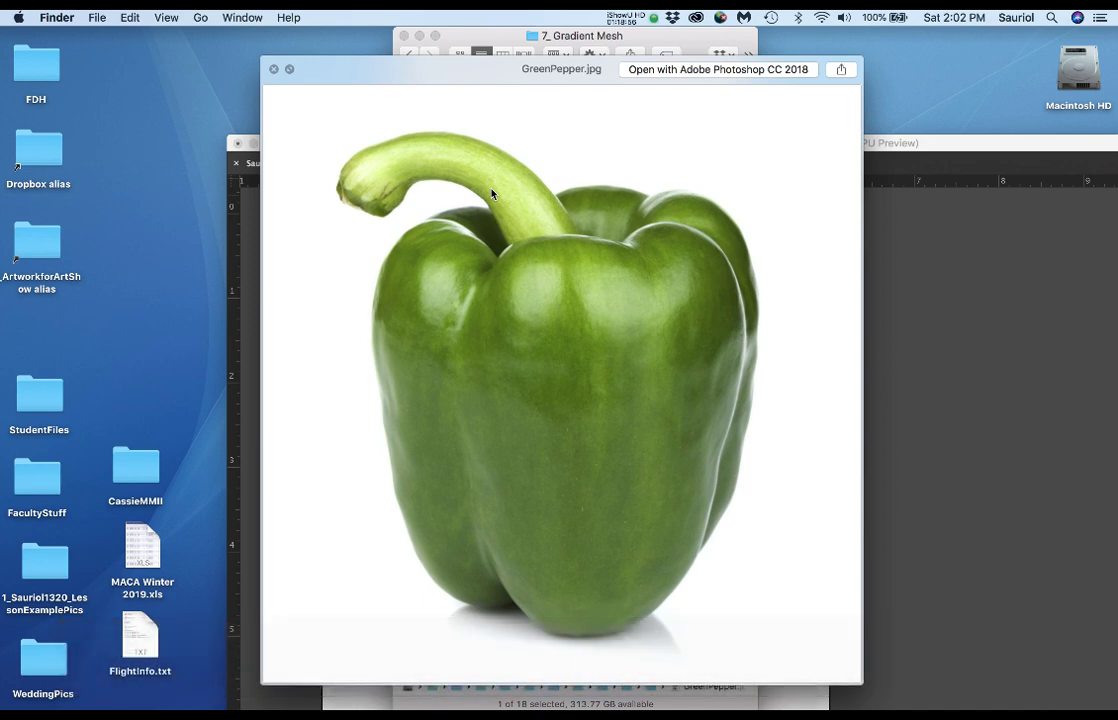
{"action": "key", "text": "Down"}
{"action": "key", "text": "Down"}
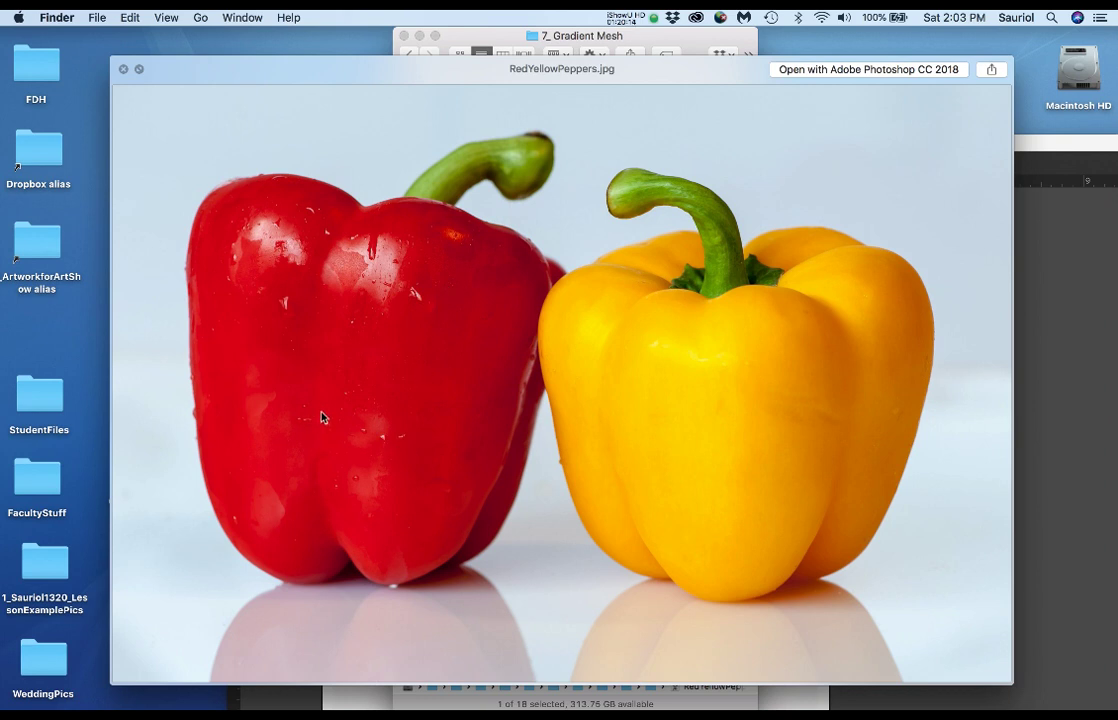
{"action": "left_click", "coordinate": [123, 69]}
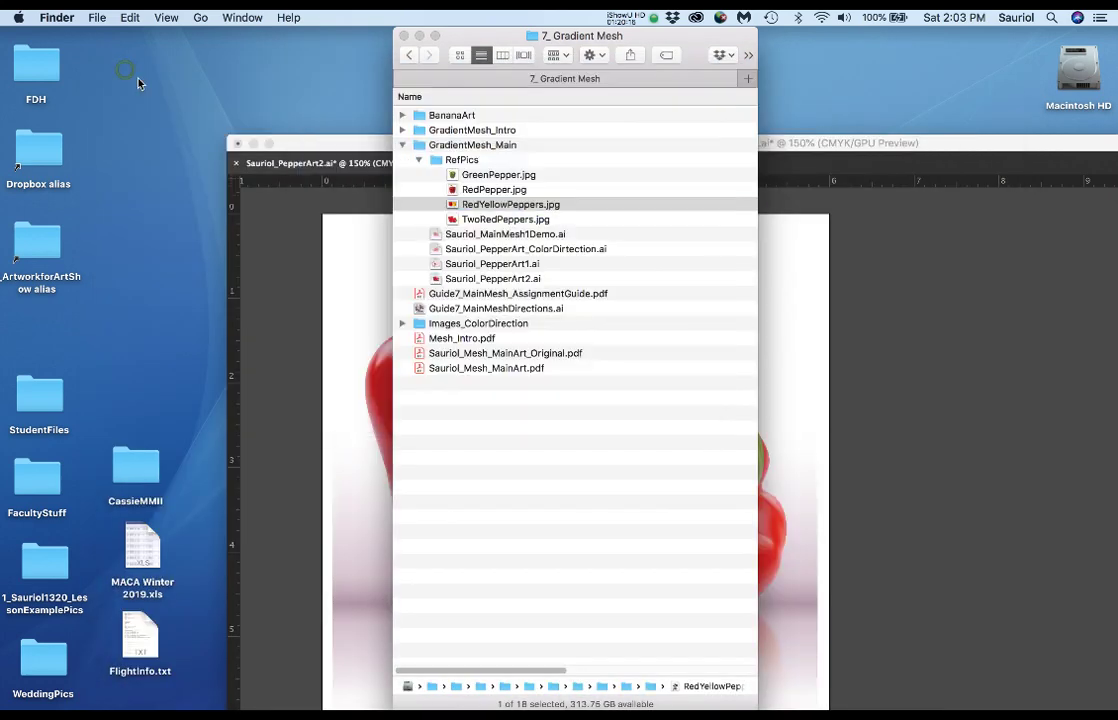
{"action": "left_click", "coordinate": [535, 418]}
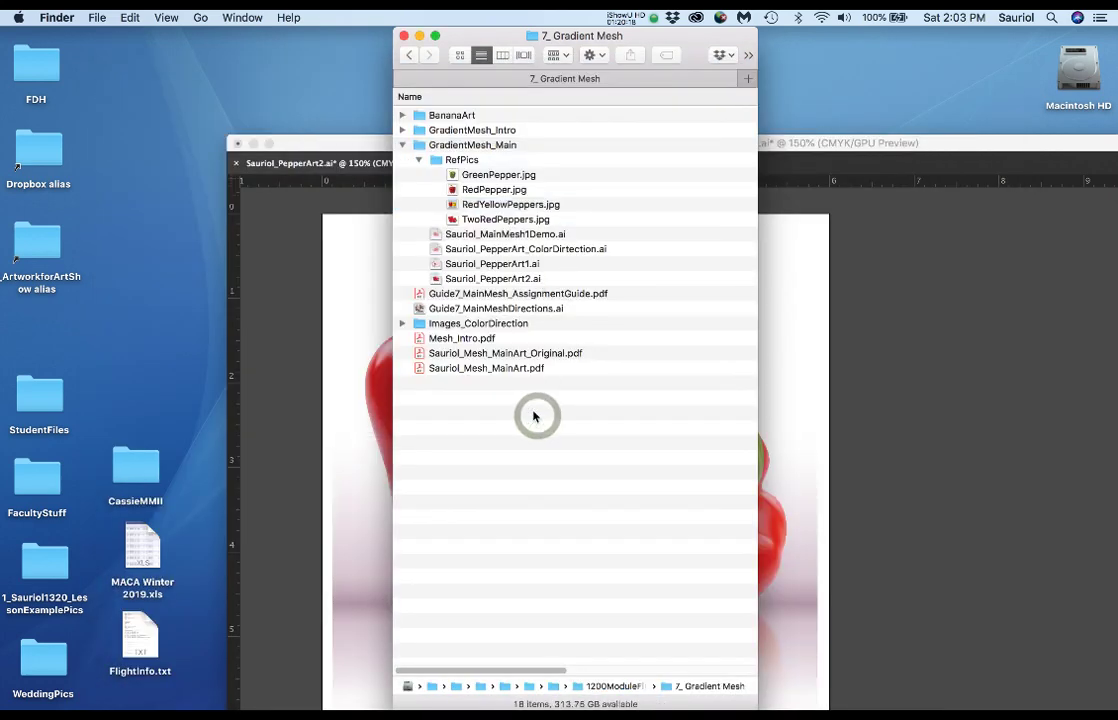
{"action": "left_click", "coordinate": [800, 146]}
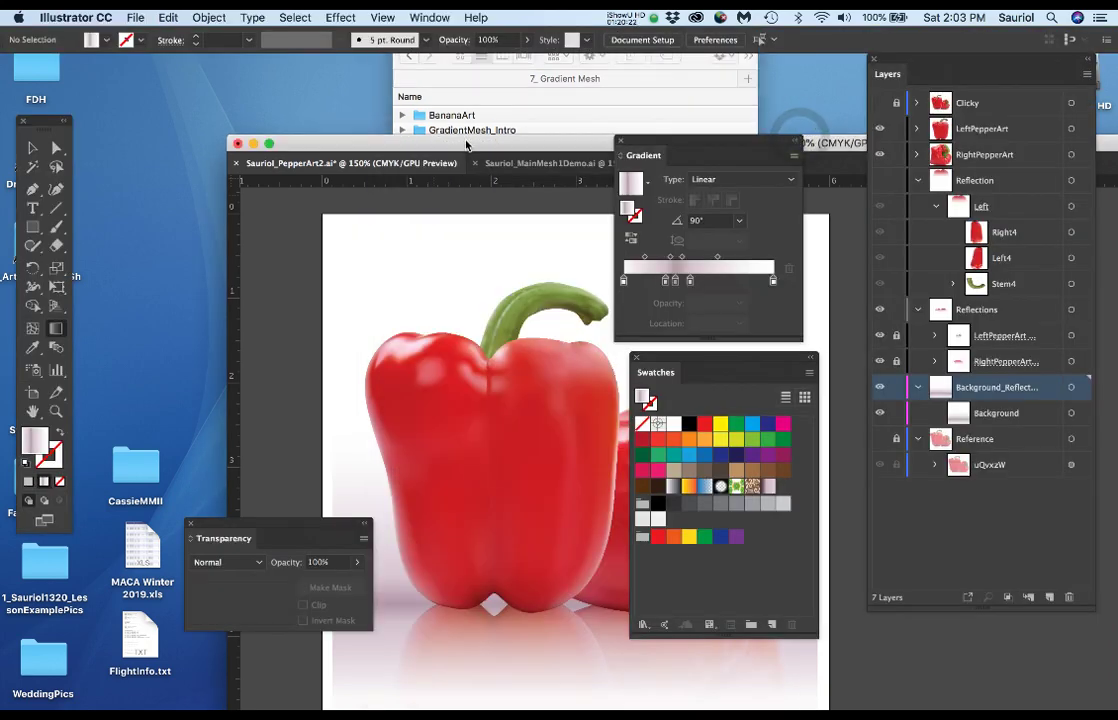